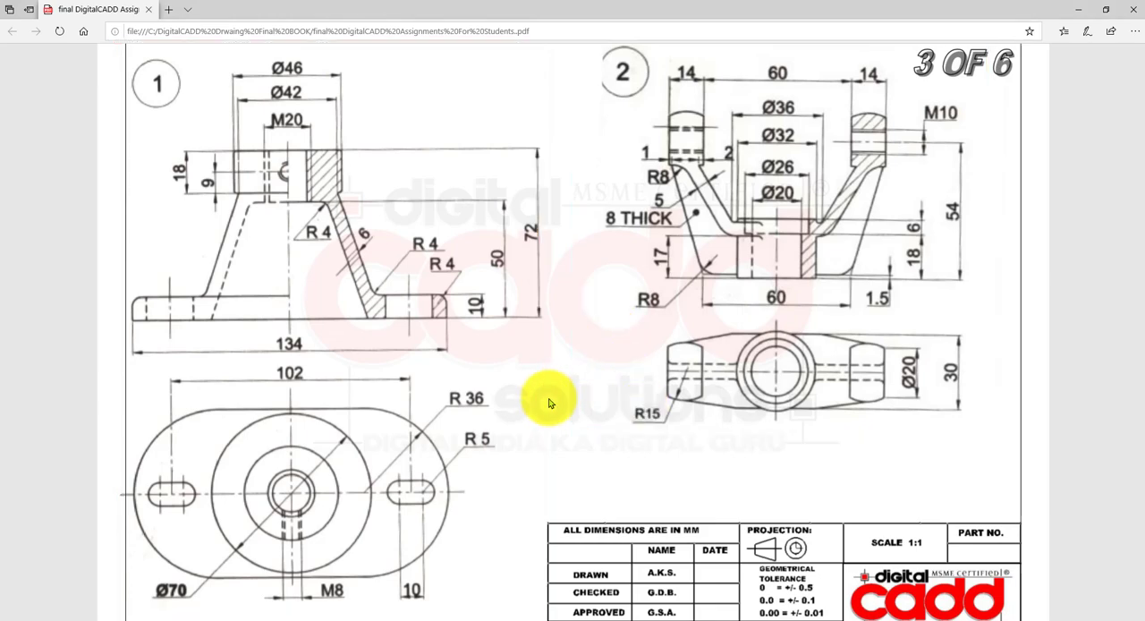
- Review the dimensioned part drawings on sheets 3 of 6 and 4 of 6 of the assignment PDF
scroll(557, 396, "down", 4)
scroll(555, 405, "down", 4)
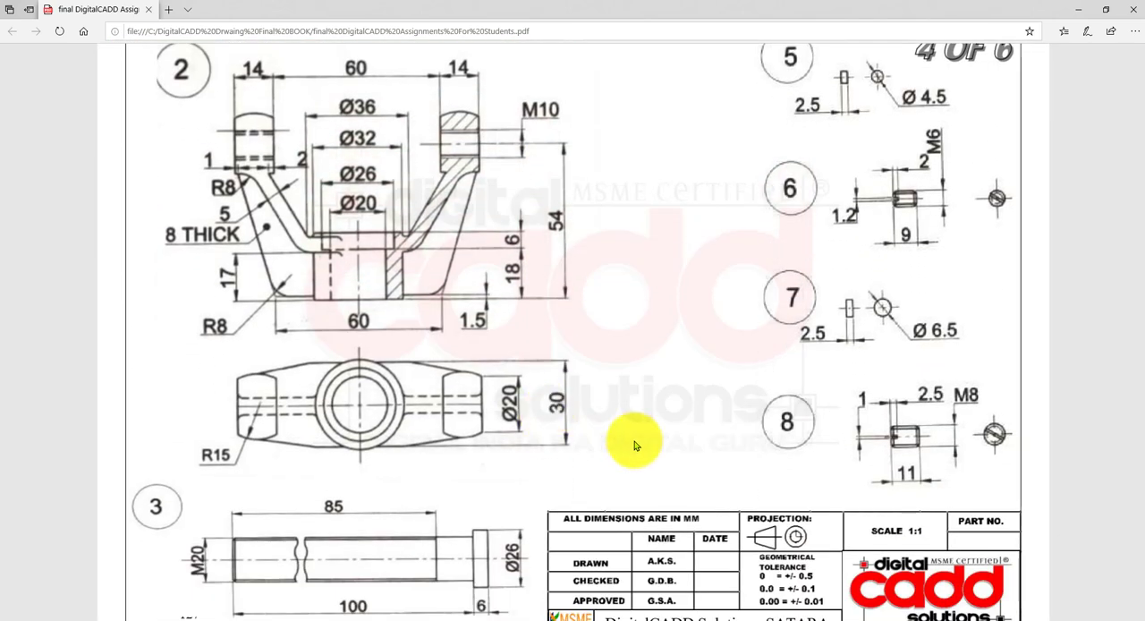
scroll(813, 385, "up", 1)
scroll(815, 390, "up", 1)
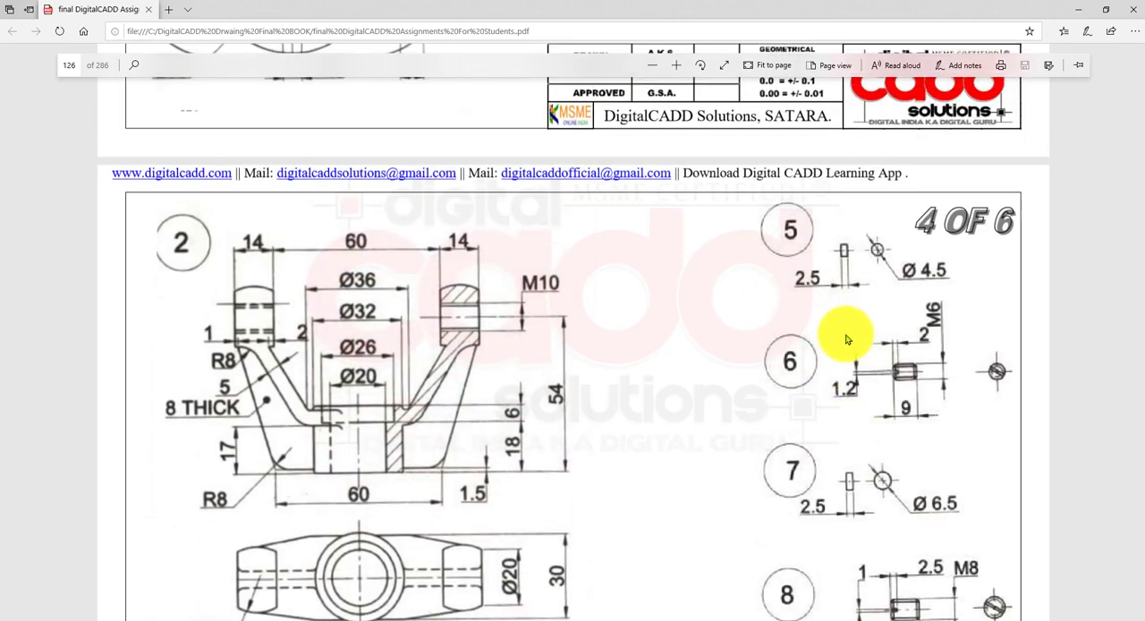
scroll(814, 402, "down", 2)
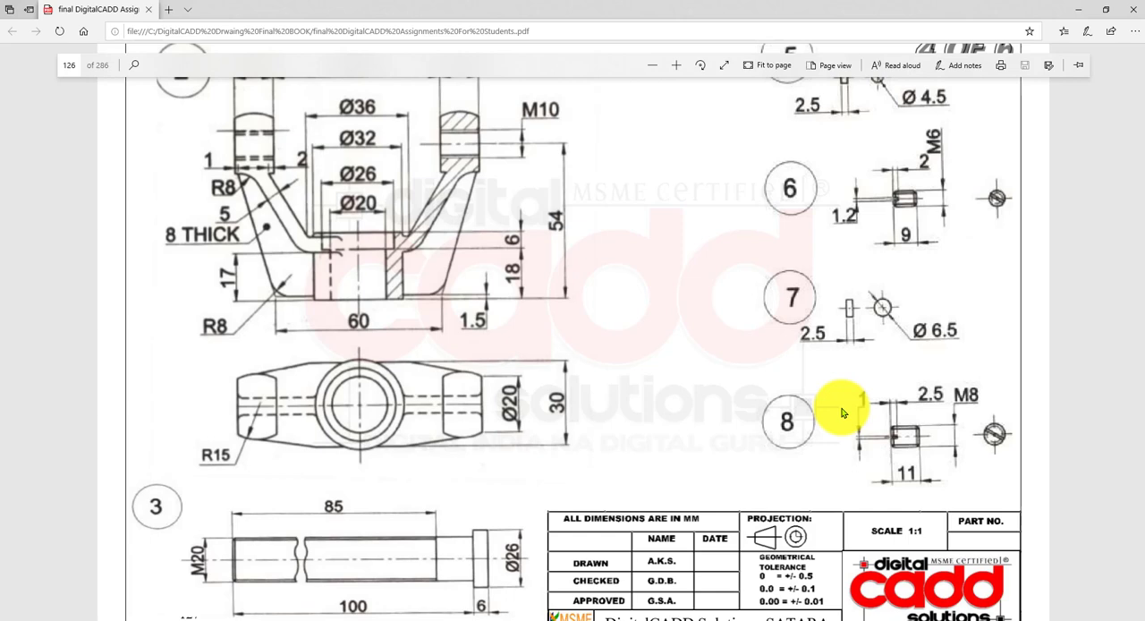
scroll(768, 458, "up", 2)
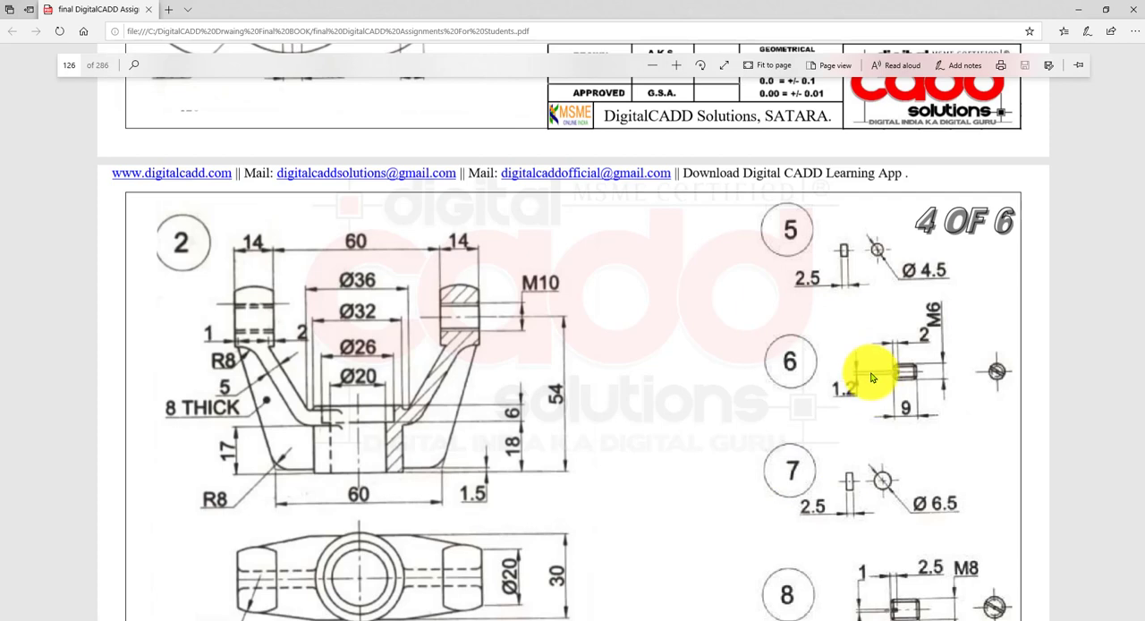
scroll(784, 450, "down", 2)
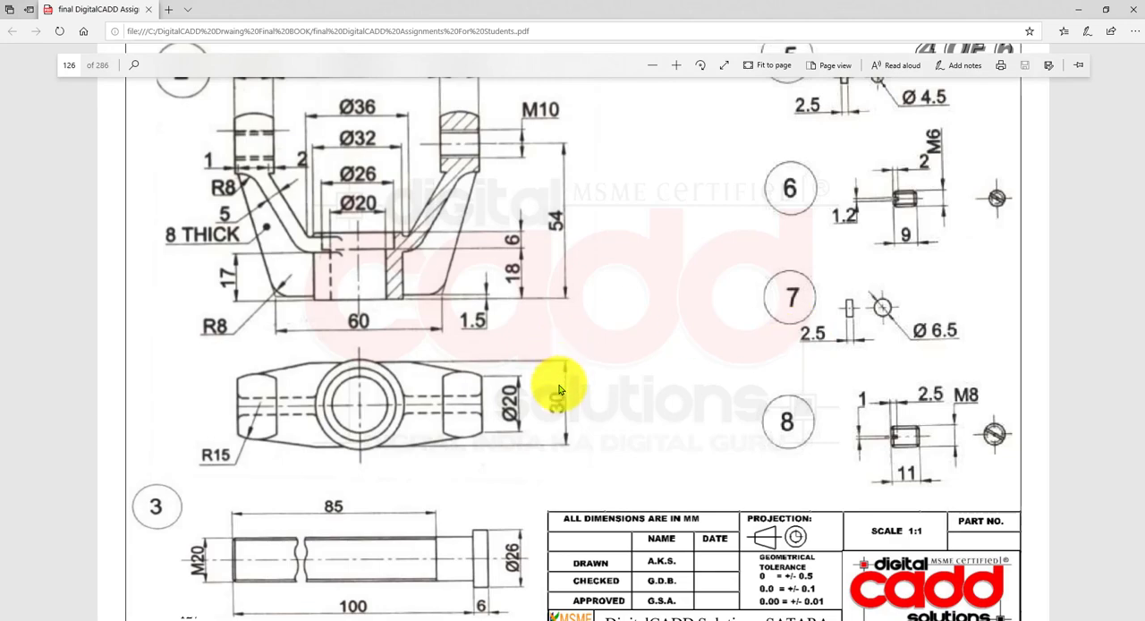
scroll(577, 402, "up", 4)
scroll(575, 407, "up", 6)
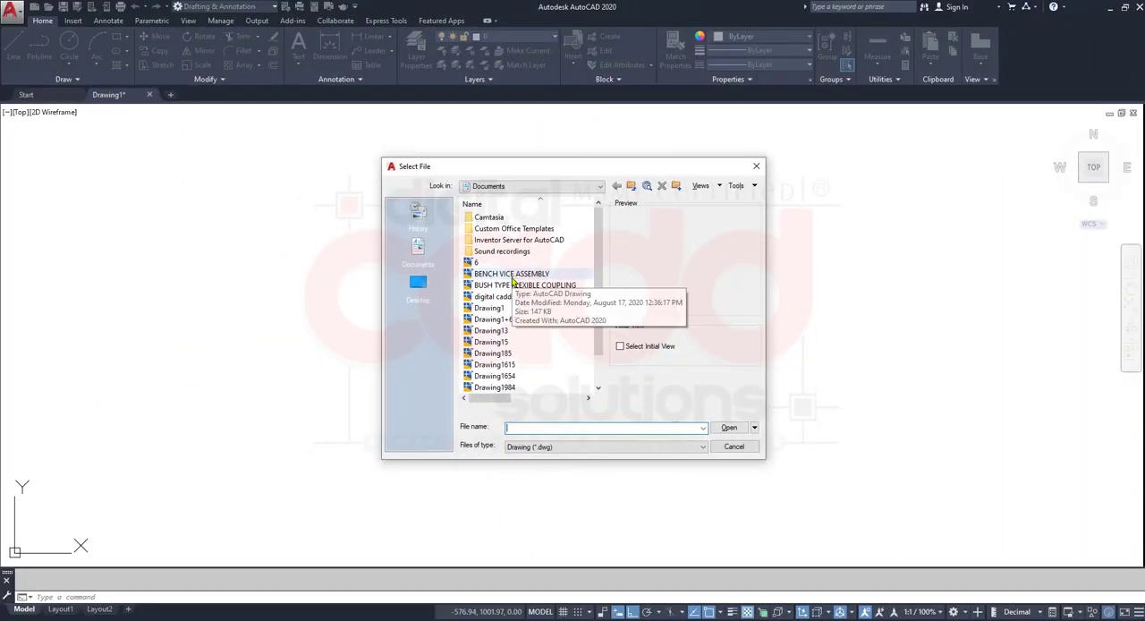
- Switch to AutoCAD and open the BUSH TYPE FLEXIBLE COUPLING drawing from the Documents folder
left_click(514, 286)
double_click(513, 286)
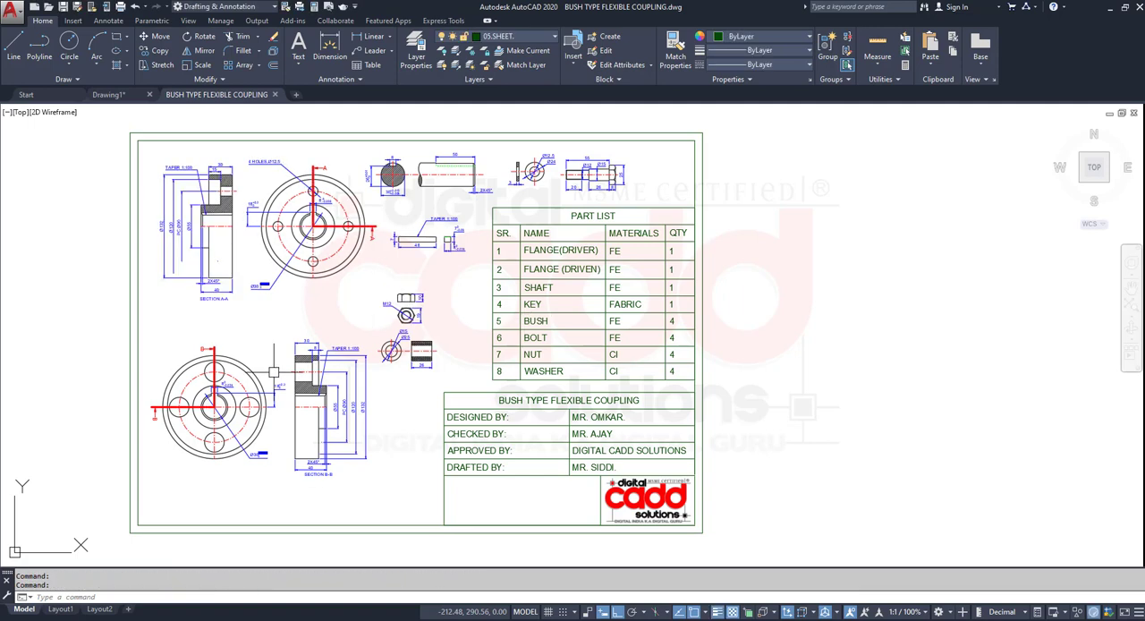
mouse_move(303, 343)
middle_mouse_down()
mouse_move(471, 372)
mouse_move(478, 363)
middle_mouse_up()
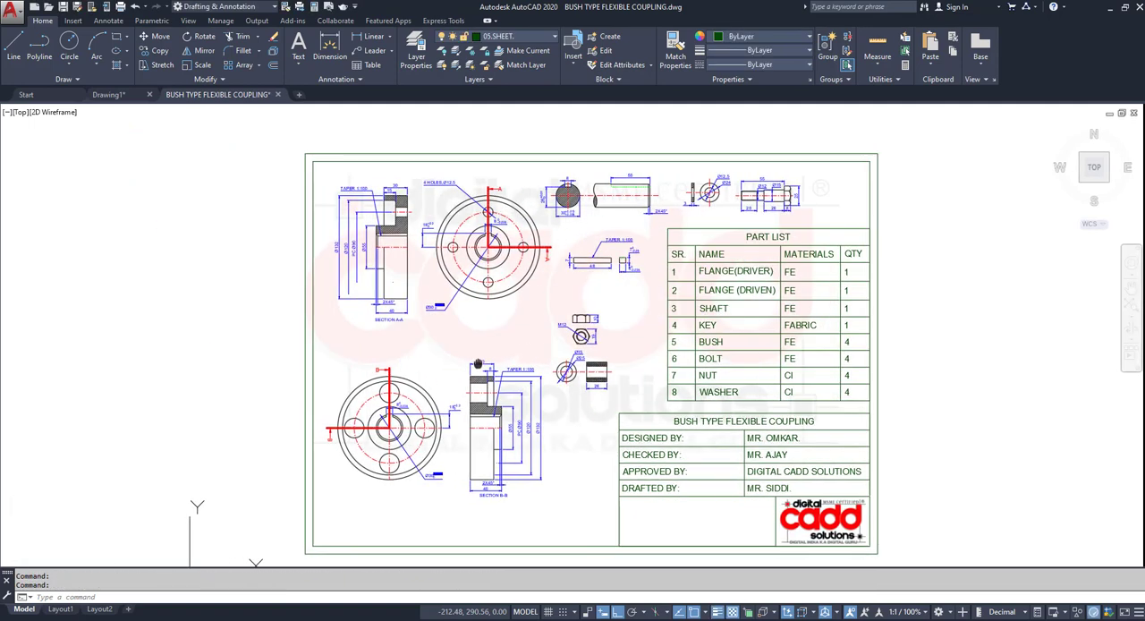
scroll(472, 161, "up", 2)
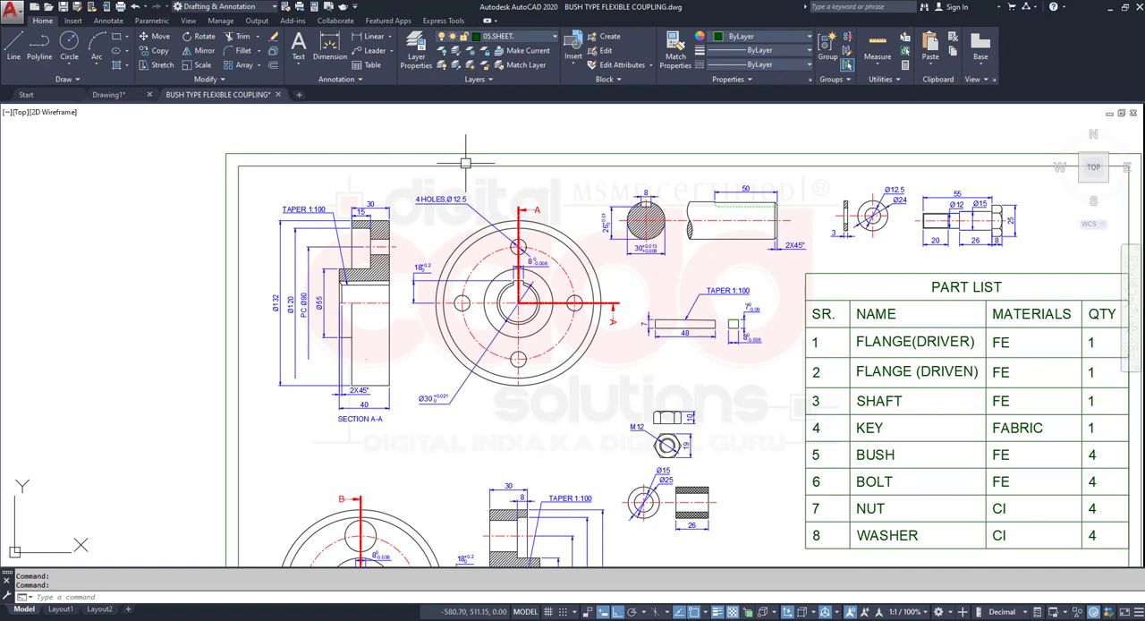
- Review the drawing's layers and turn off the 01.COMPONENTS layer
left_click(550, 36)
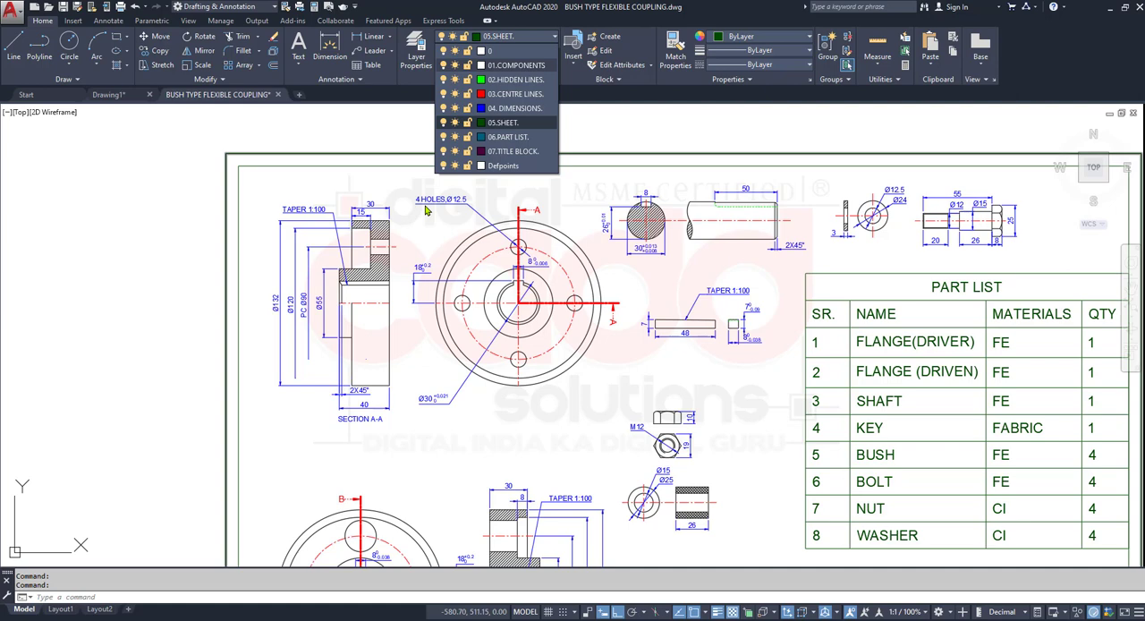
left_click(445, 287)
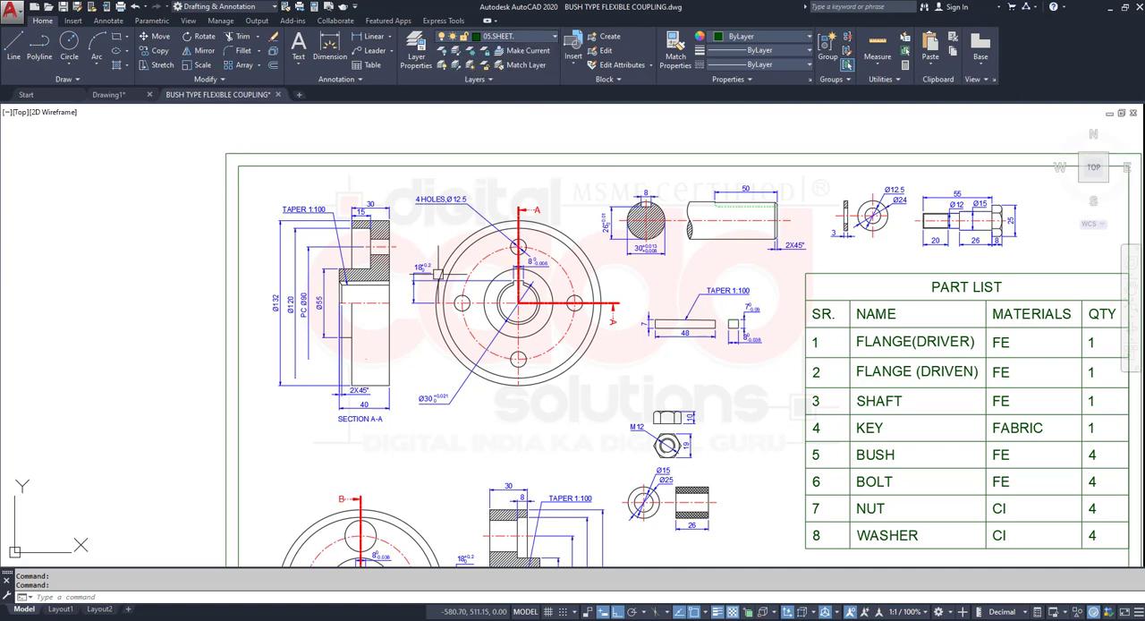
left_click(535, 37)
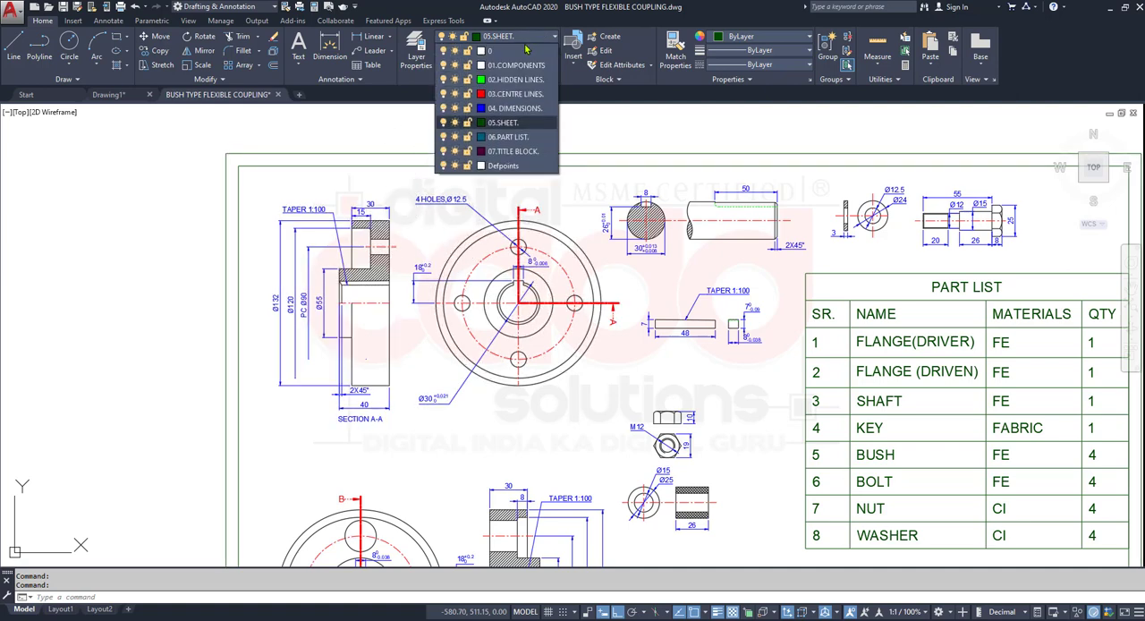
left_click(445, 66)
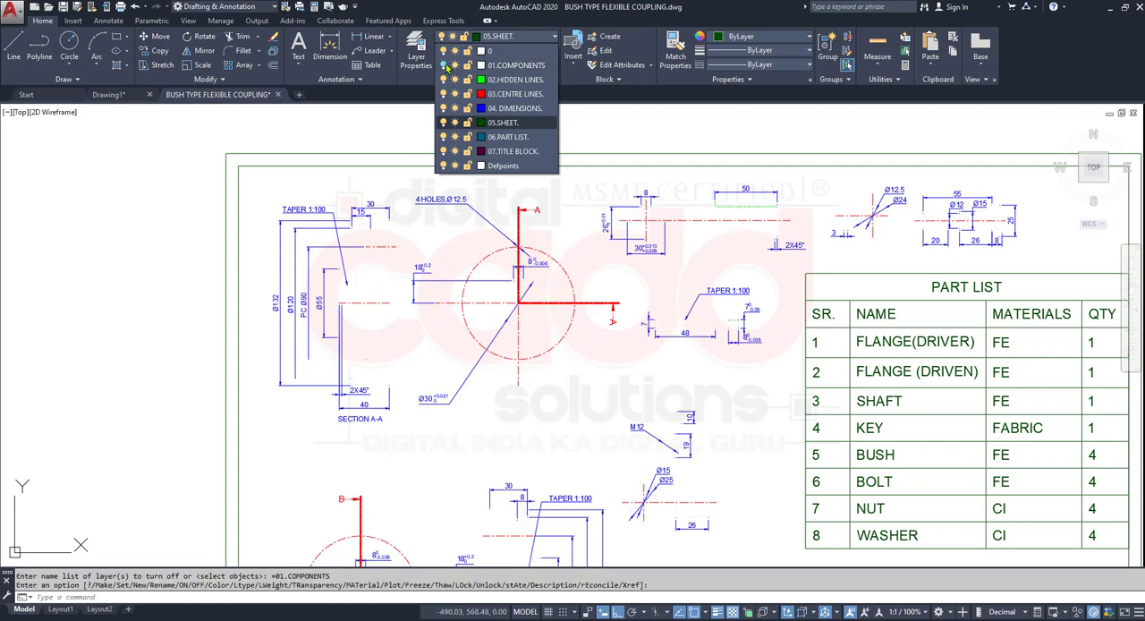
left_click(552, 438)
- Examine the sheet's dimensions, centre lines and part list with the components layer hidden, briefly using the clean screen view
mouse_move(570, 373)
middle_mouse_down()
mouse_move(399, 286)
mouse_move(521, 140)
mouse_move(508, 235)
mouse_move(516, 302)
middle_mouse_up()
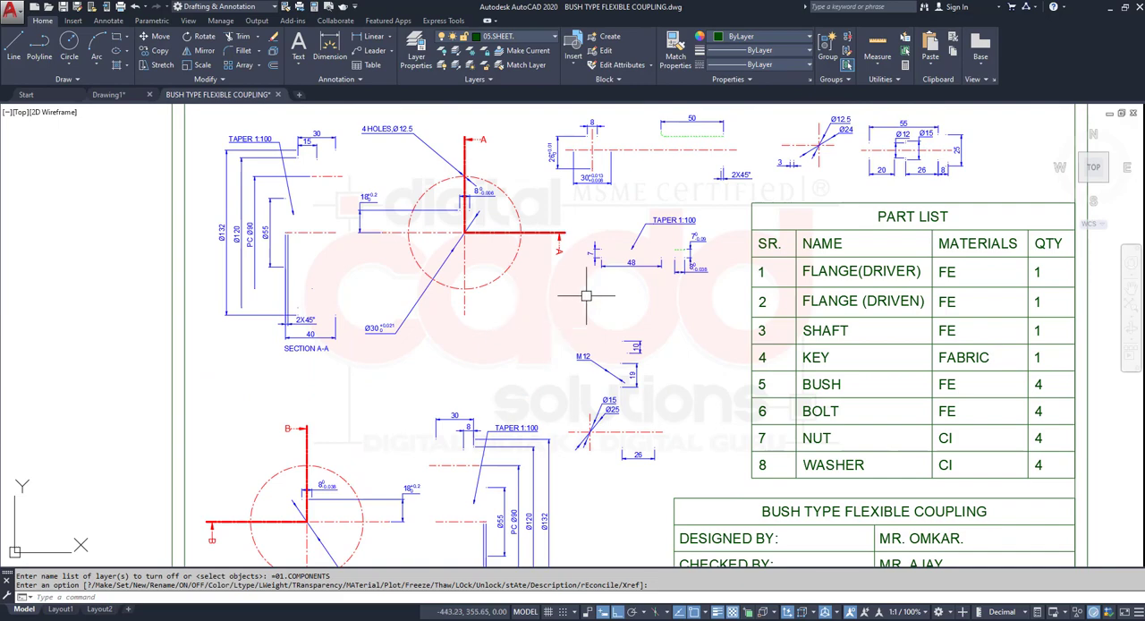
middle_click_drag(634, 248, 668, 364)
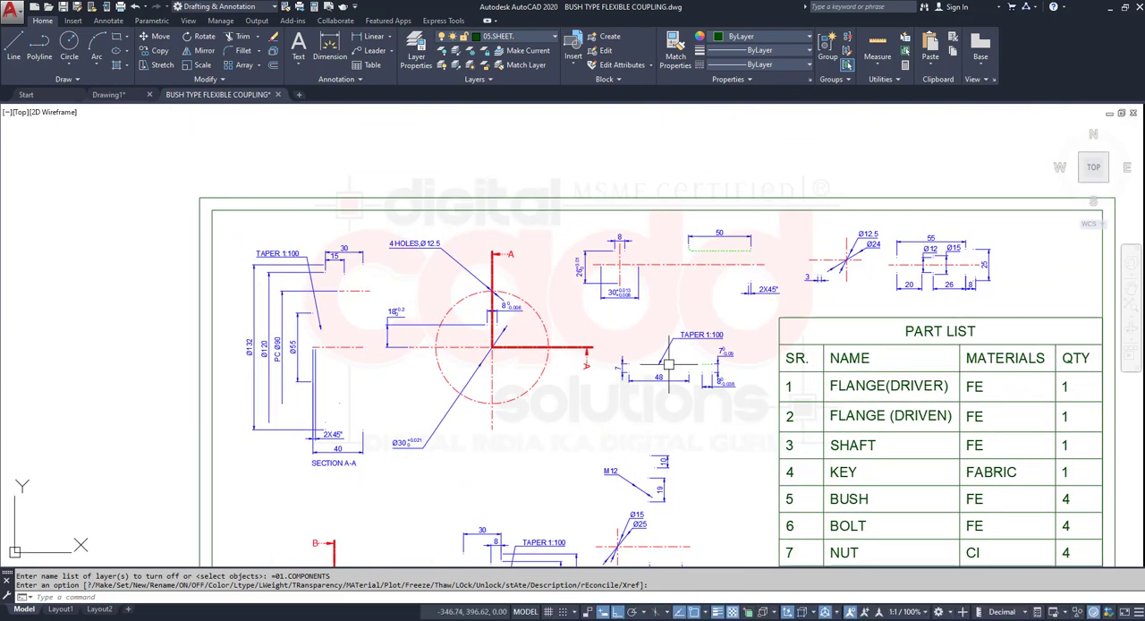
key("ctrl+0")
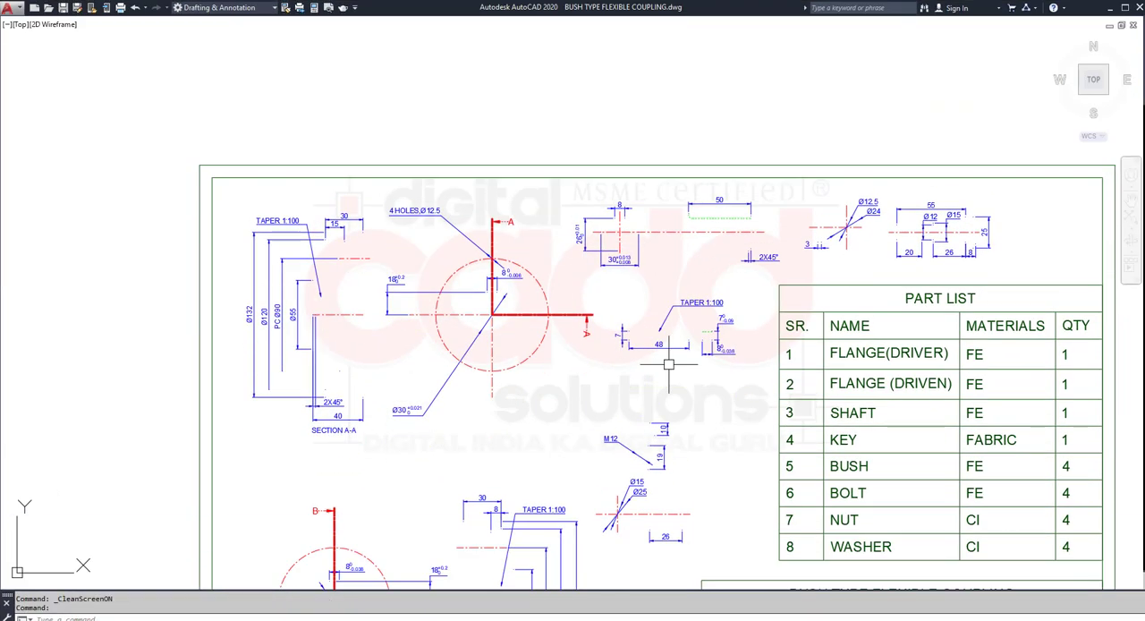
key("ctrl+0")
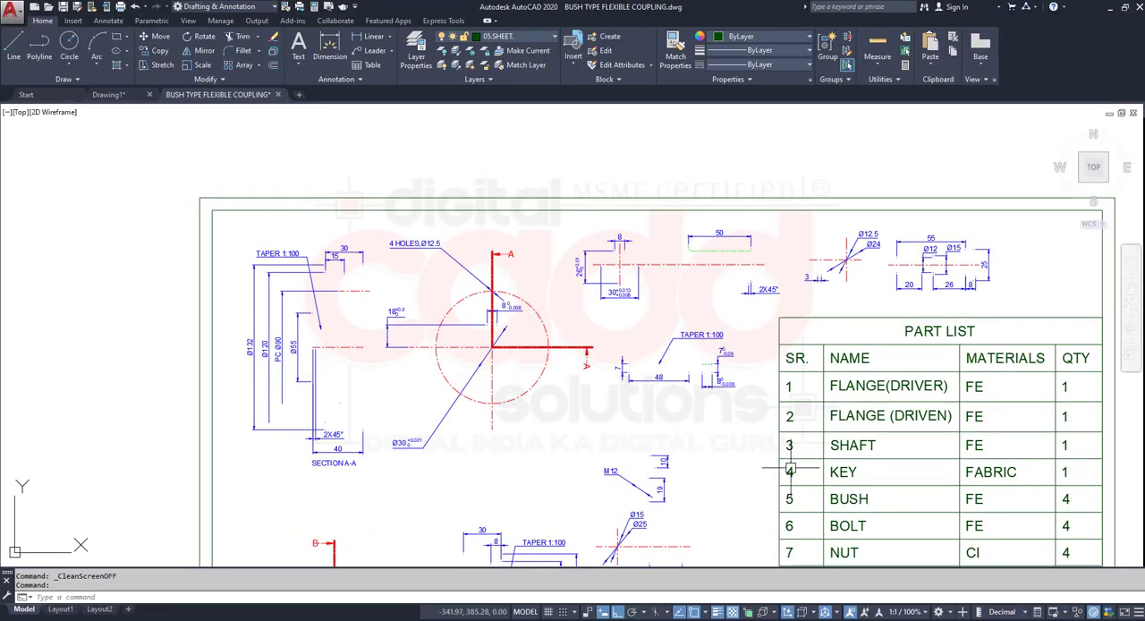
middle_click_drag(732, 347, 581, 256)
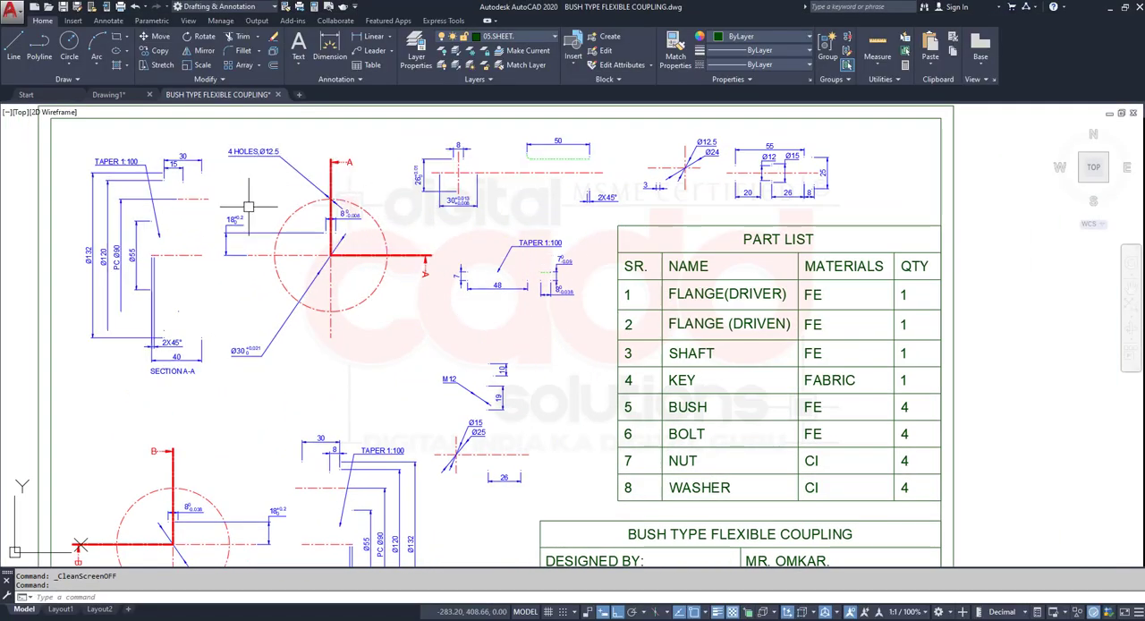
middle_click_drag(297, 349, 379, 361)
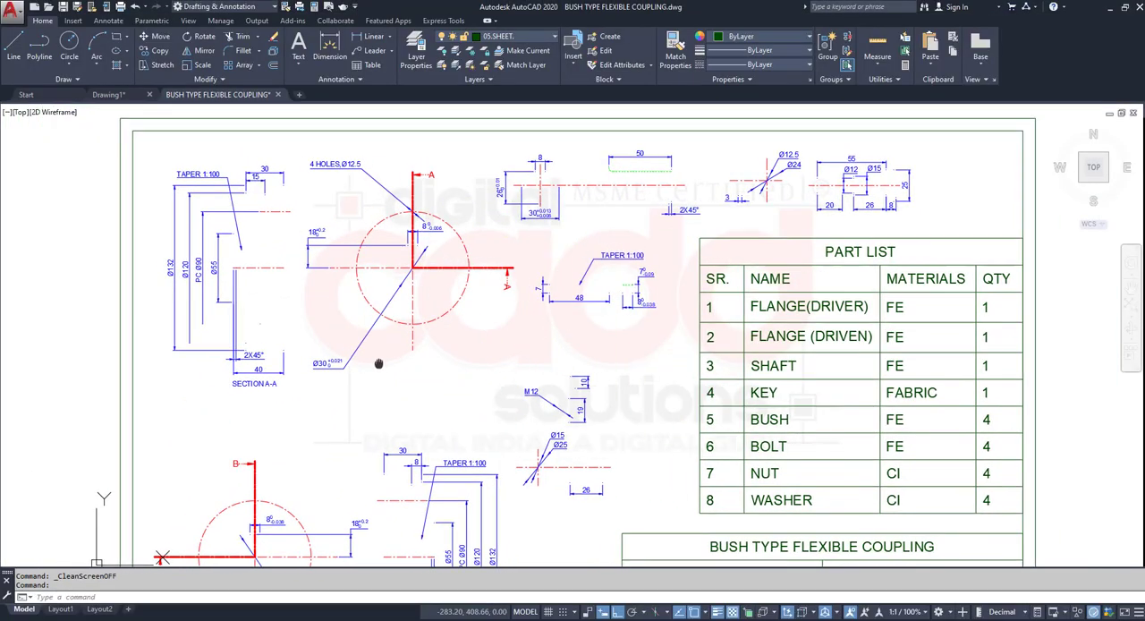
left_click(514, 37)
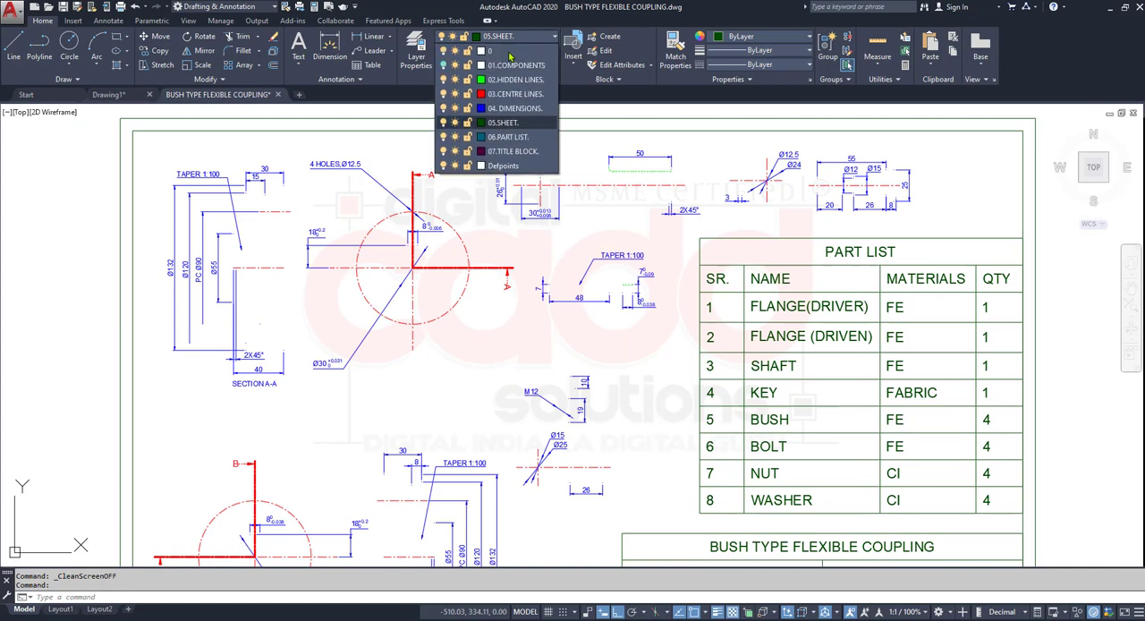
left_click(492, 352)
middle_click_drag(360, 473, 428, 451)
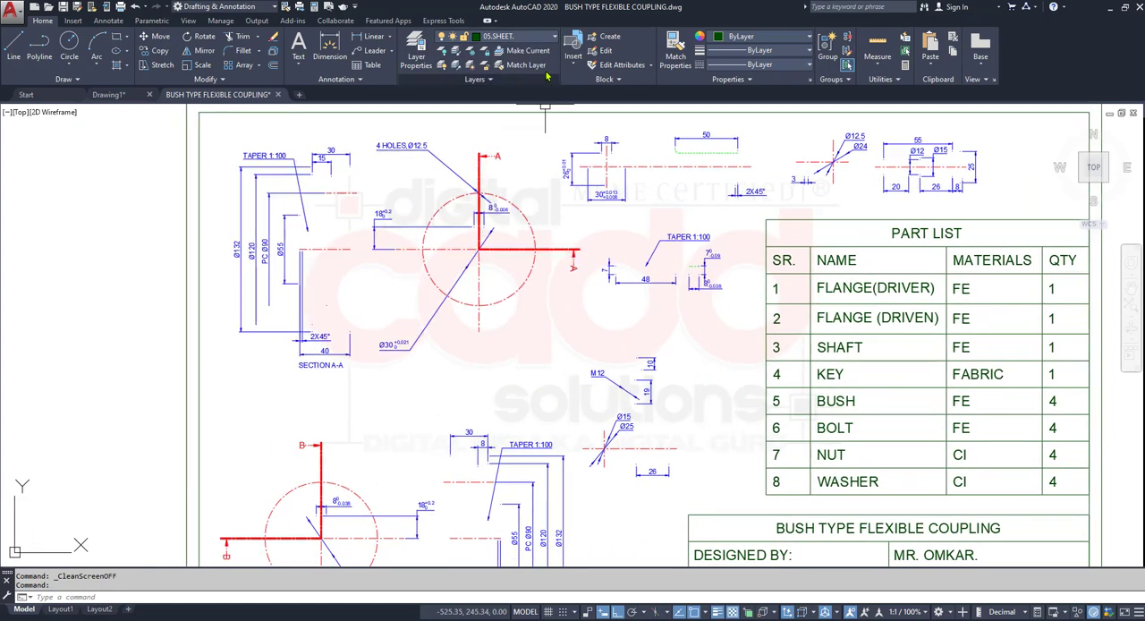
- Turn the 01.COMPONENTS layer back on and turn off the 02.HIDDEN LINES layer
left_click(536, 39)
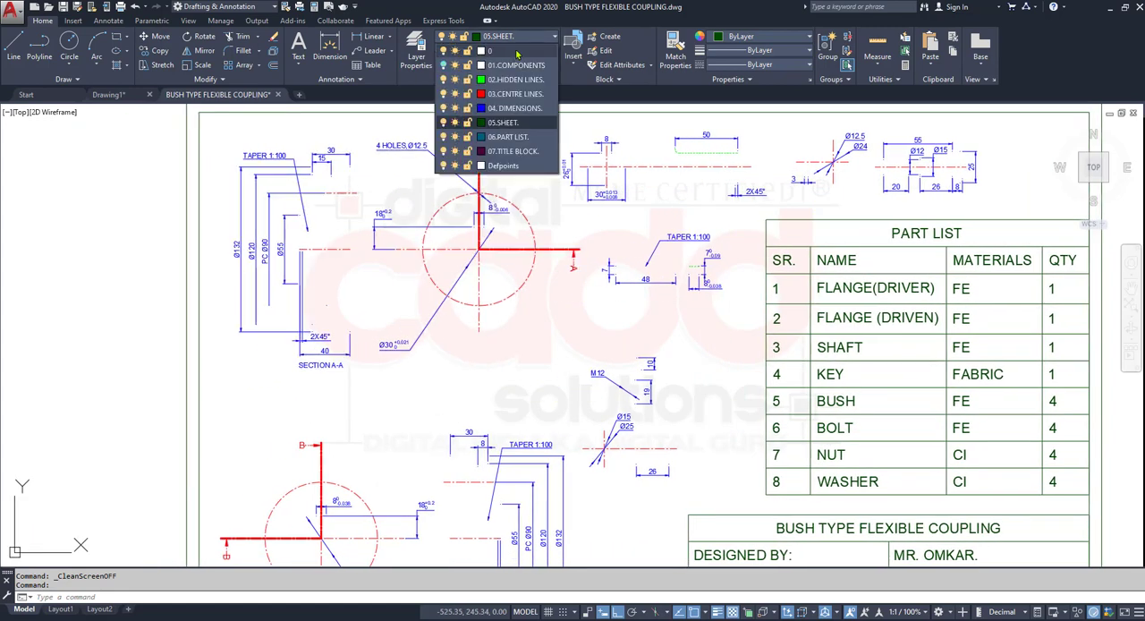
left_click(445, 66)
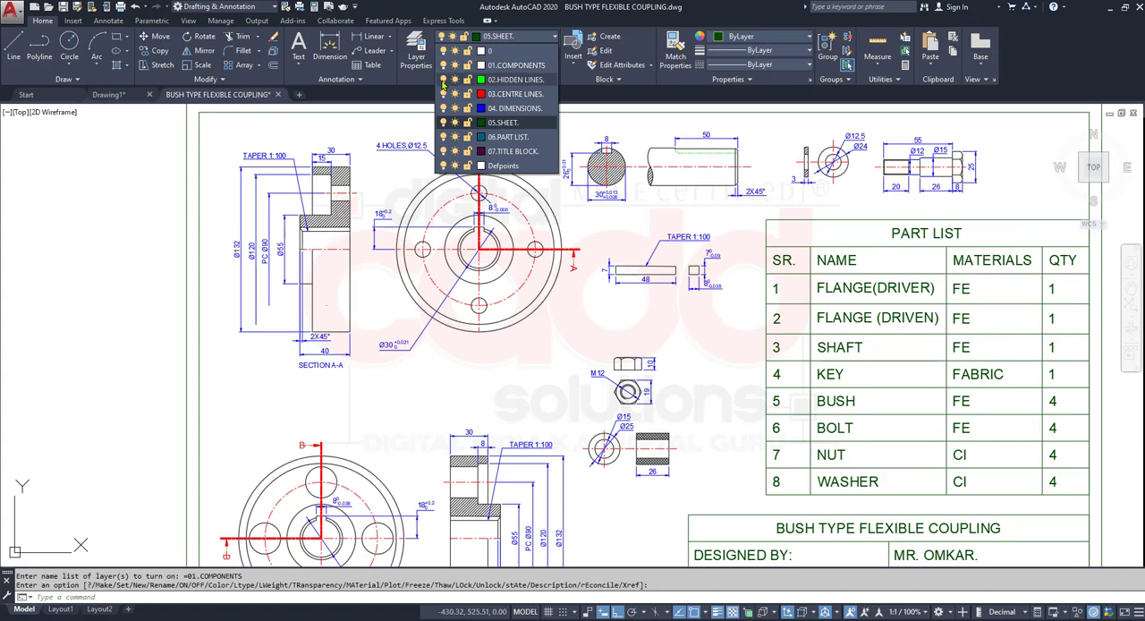
left_click(443, 80)
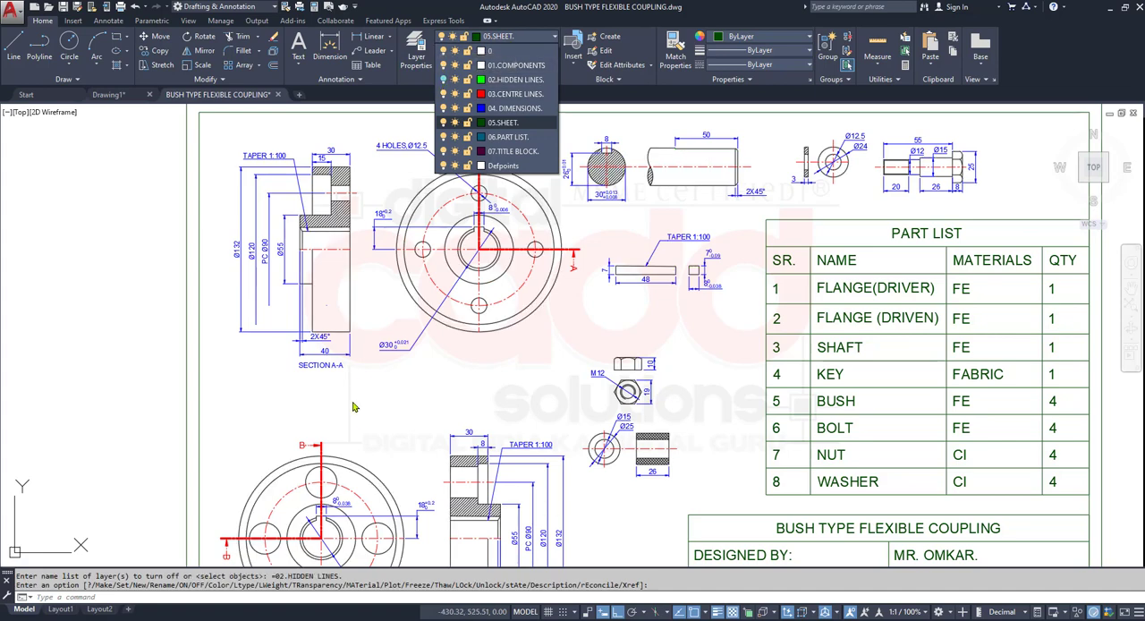
mouse_move(465, 441)
middle_mouse_down()
mouse_move(441, 438)
mouse_move(352, 521)
mouse_move(360, 338)
mouse_move(406, 328)
mouse_move(436, 379)
middle_mouse_up()
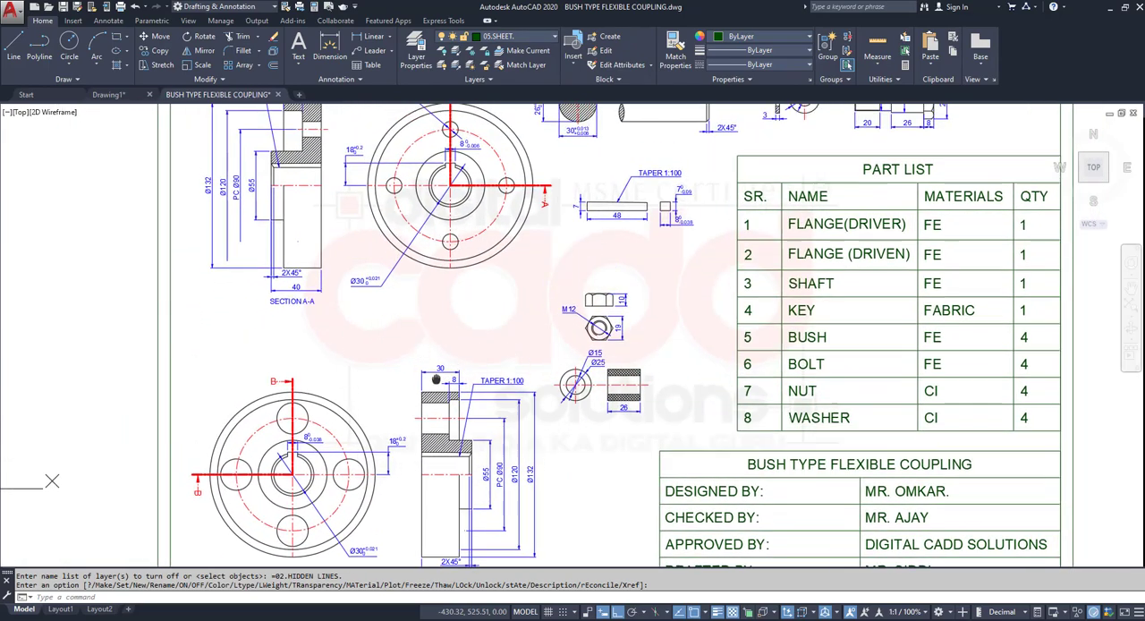
- Turn the 02.HIDDEN LINES layer back on and turn off the 03.CENTRE LINES layer
left_click(544, 38)
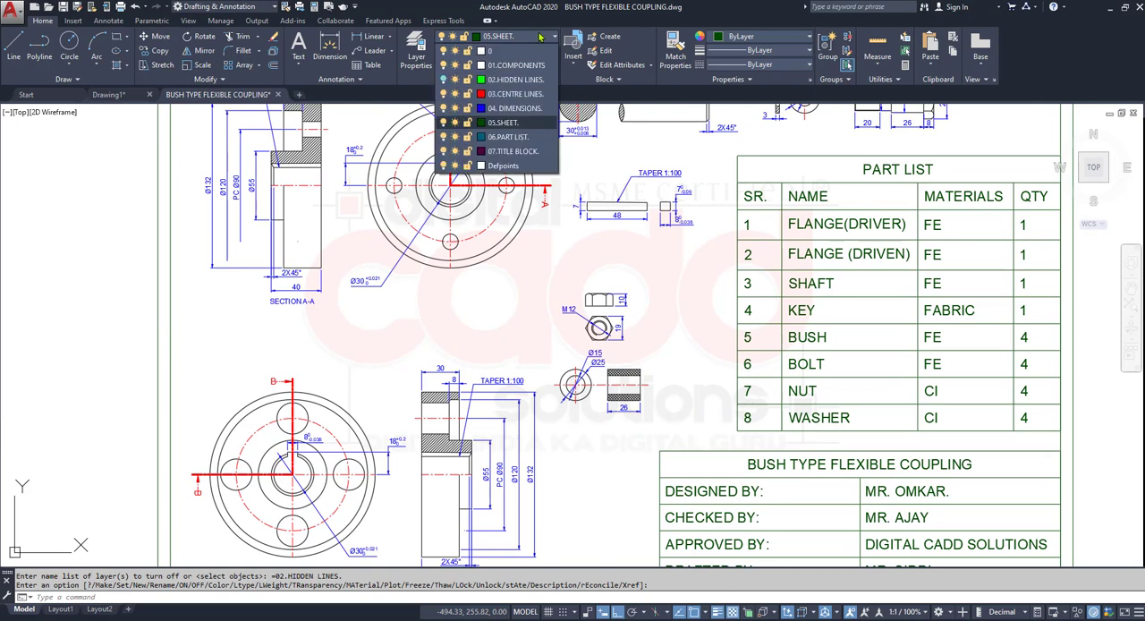
left_click(443, 79)
left_click(445, 80)
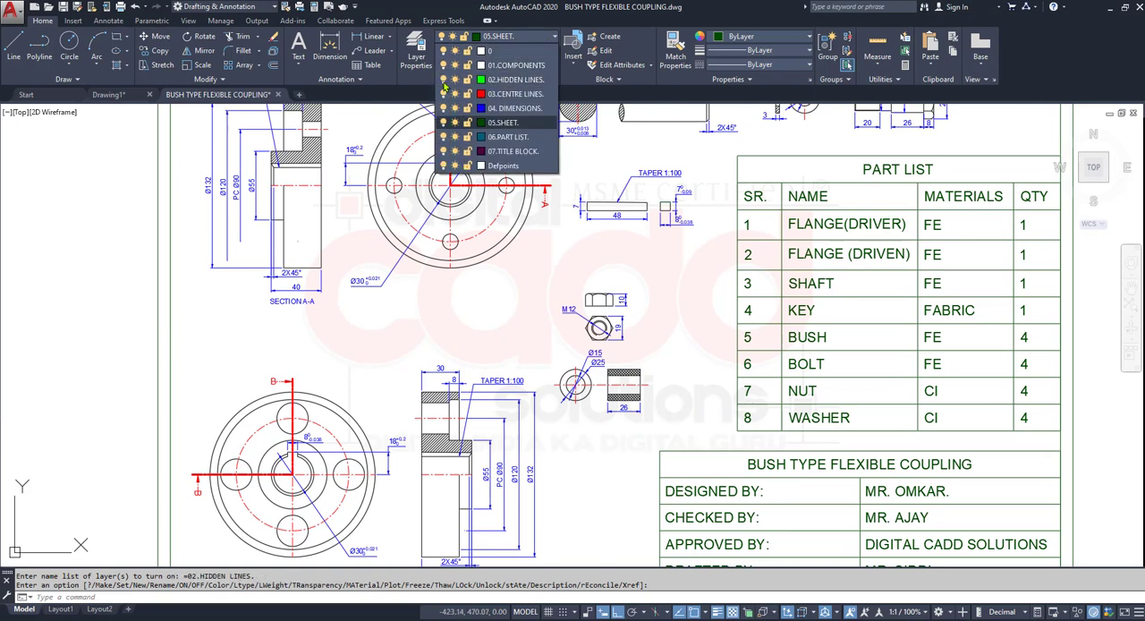
left_click(445, 94)
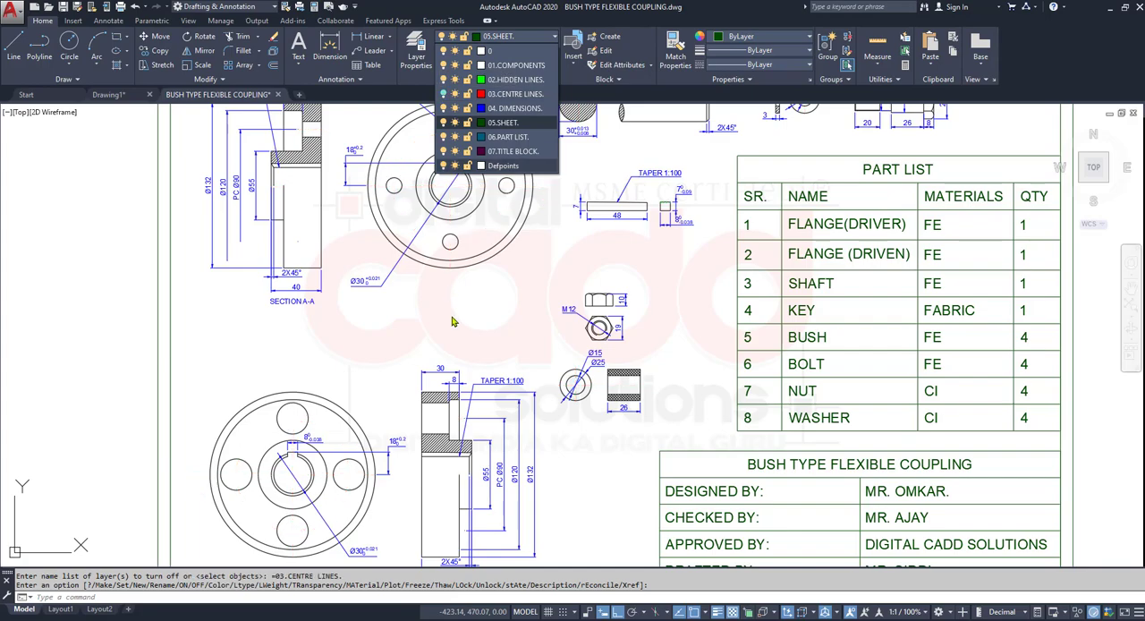
middle_click_drag(616, 234, 572, 389)
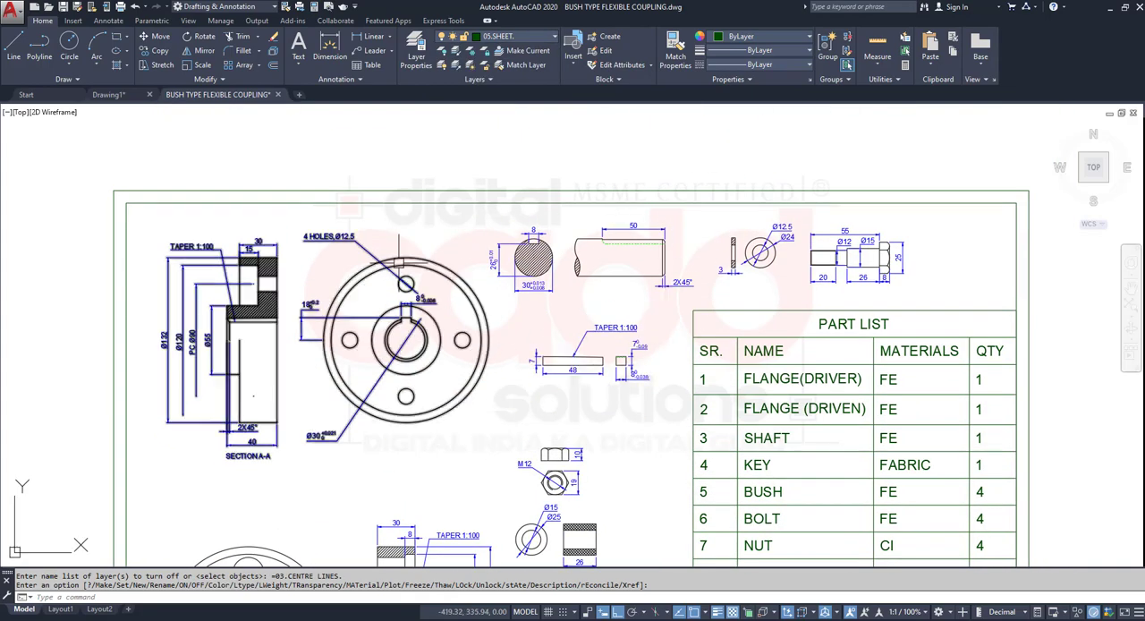
mouse_move(380, 454)
middle_mouse_down()
mouse_move(399, 251)
mouse_move(396, 379)
mouse_move(379, 390)
mouse_move(403, 390)
middle_mouse_up()
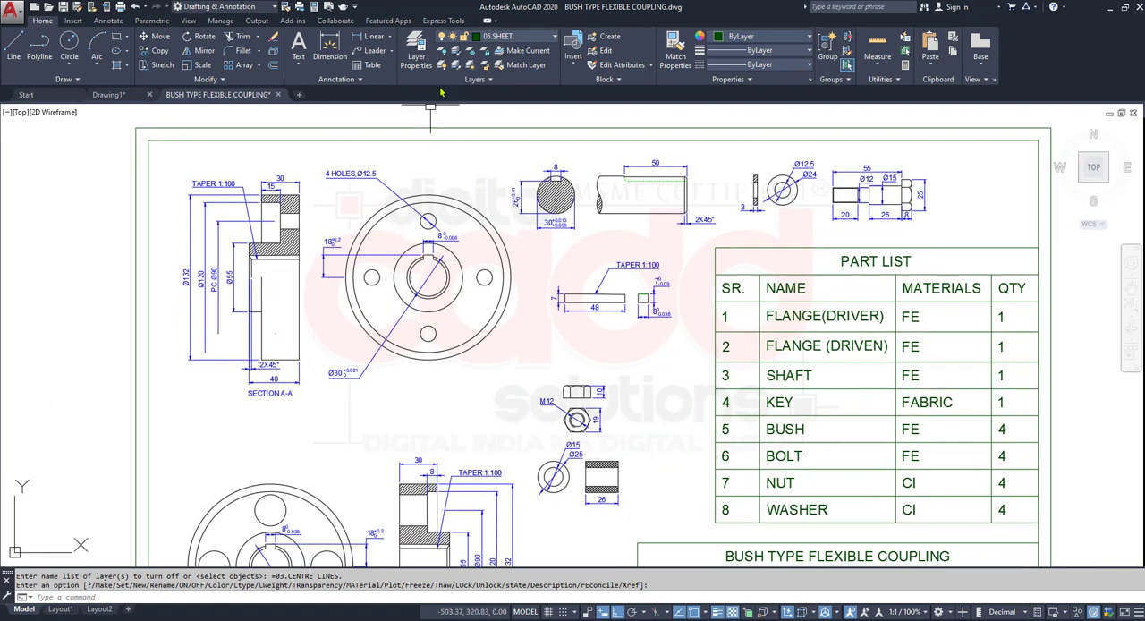
- Toggle the 03.CENTRE LINES layer's visibility several times to compare the views, leaving the layer on
left_click(501, 36)
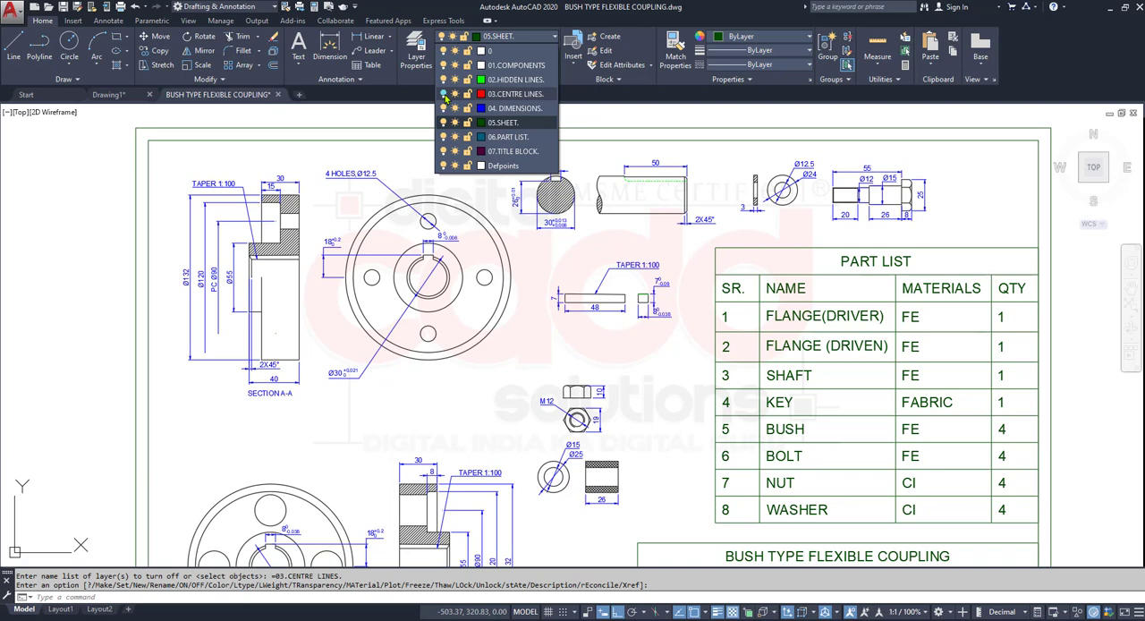
left_click(444, 96)
left_click(444, 96)
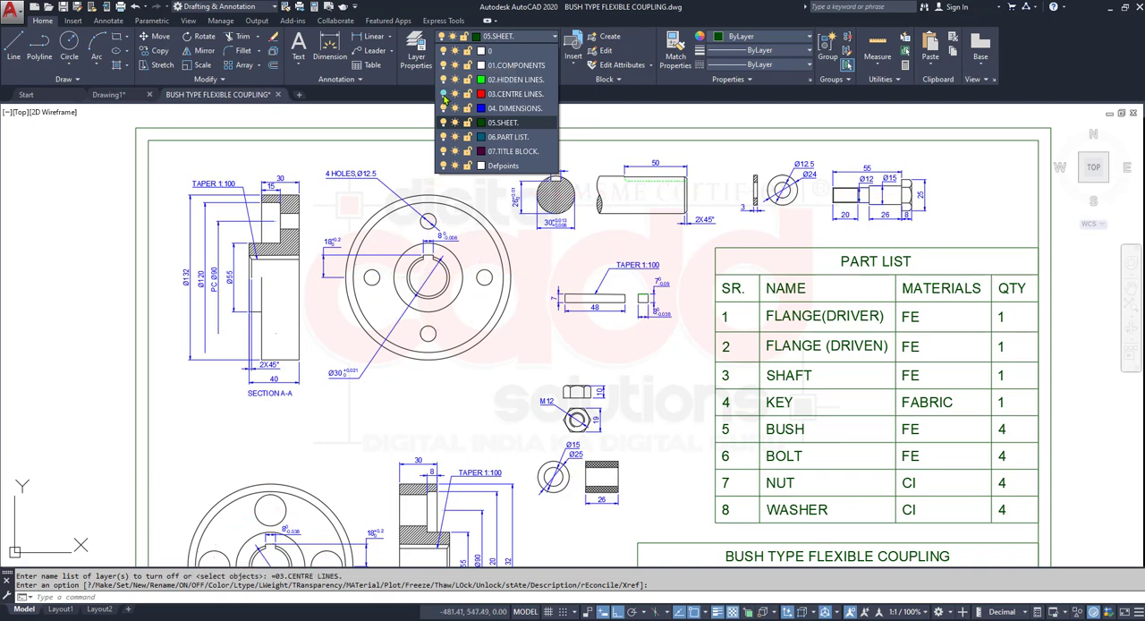
left_click(444, 96)
left_click(445, 95)
left_click(445, 95)
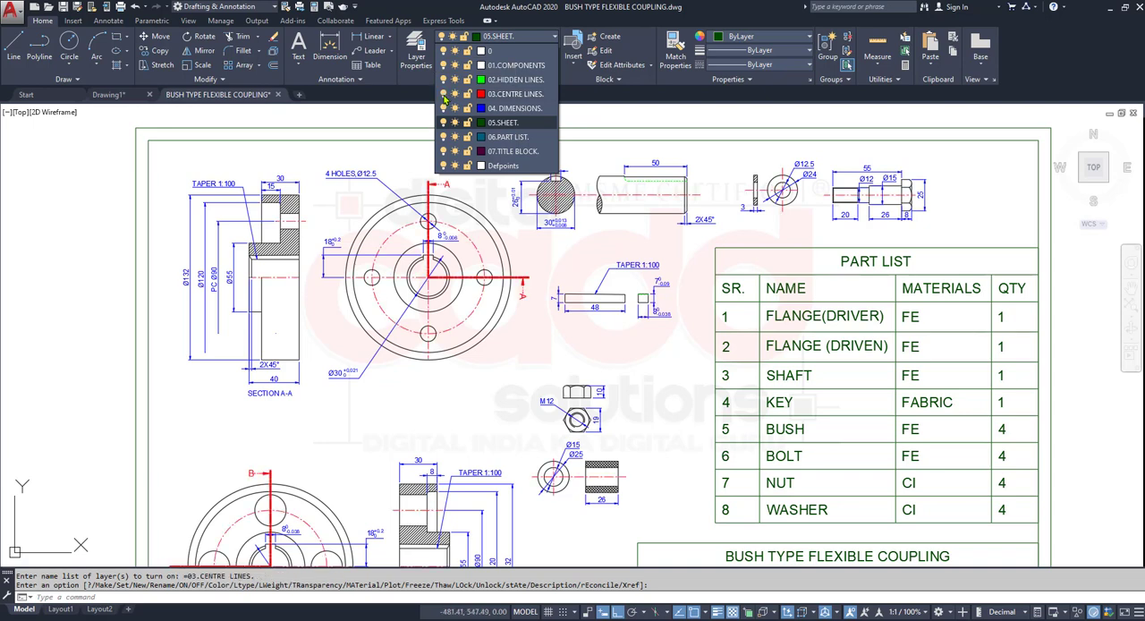
left_click(444, 95)
left_click(444, 96)
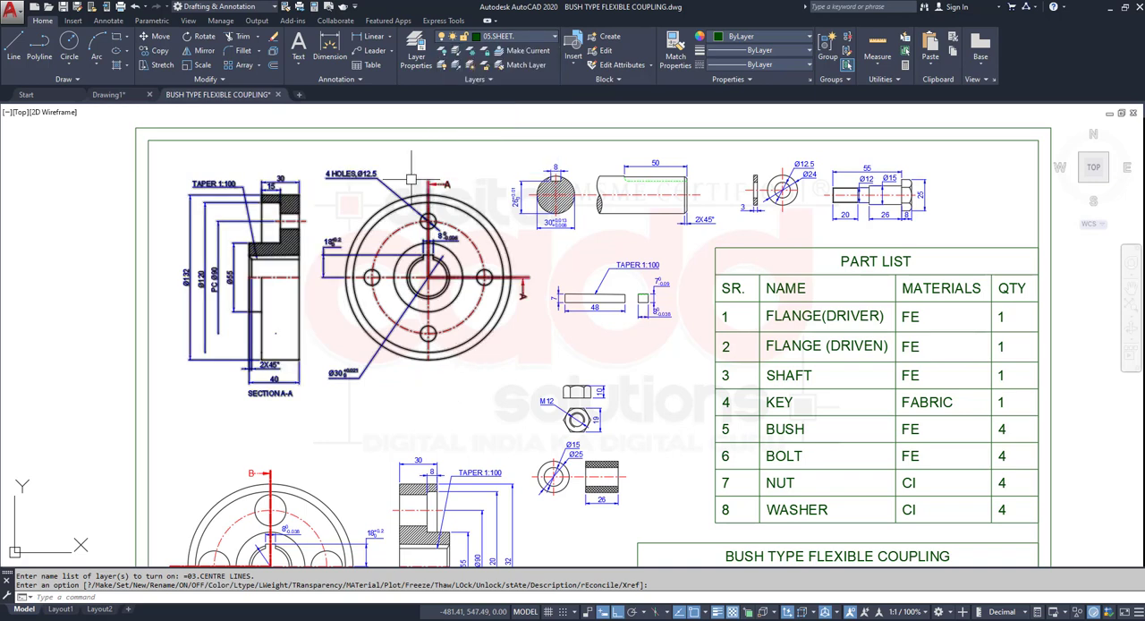
- Freeze the 04. DIMENSIONS layer in the coupling drawing
left_click(484, 39)
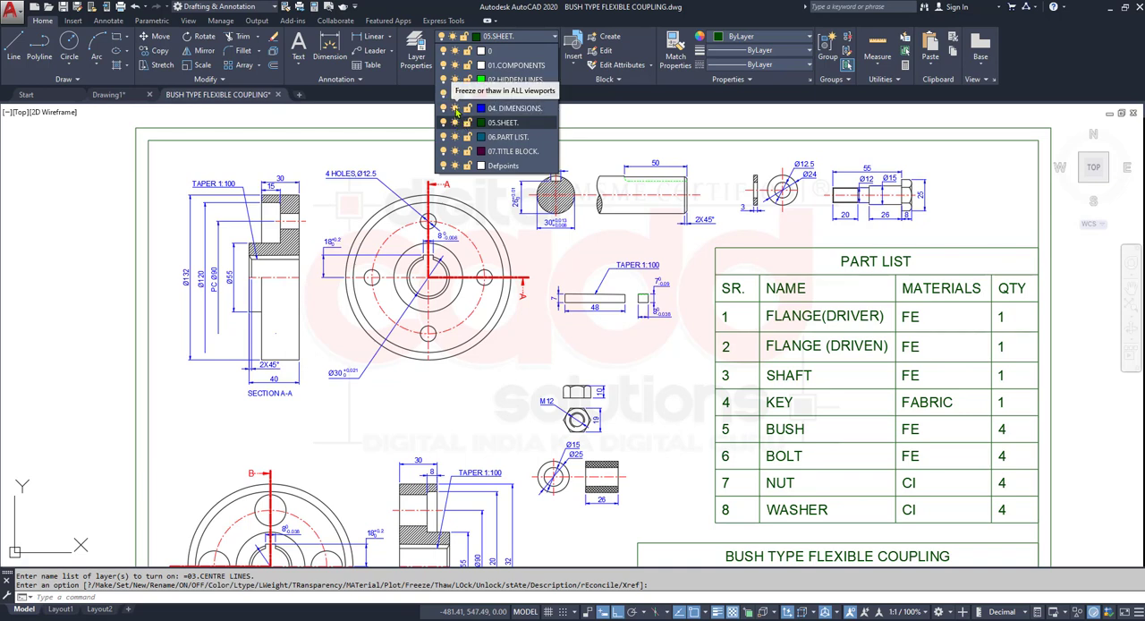
left_click(456, 108)
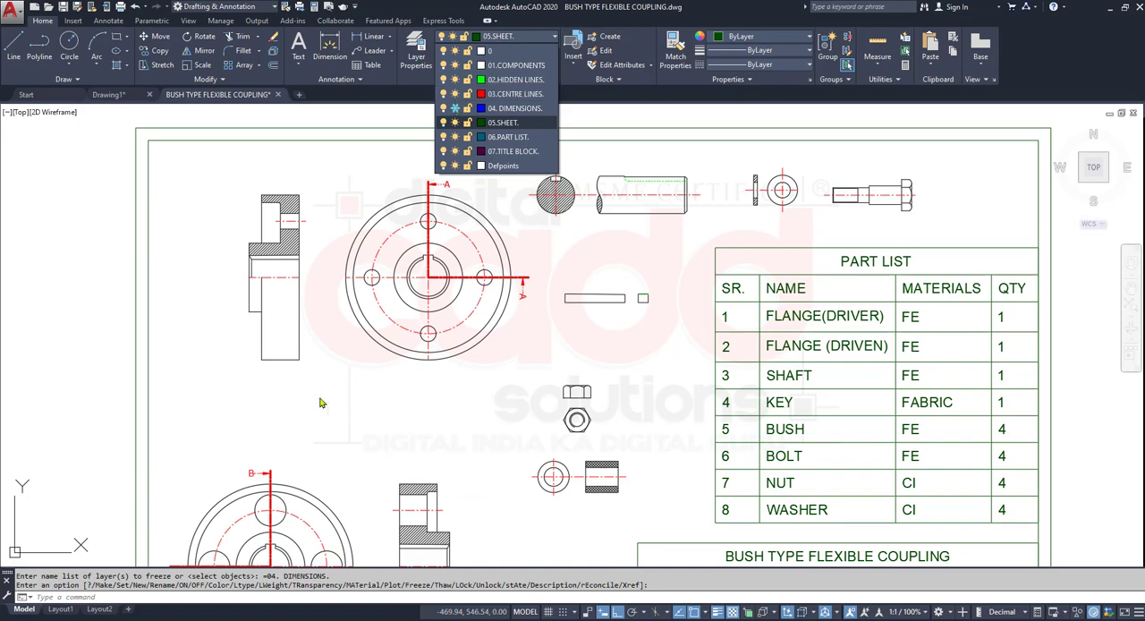
left_click(394, 432)
mouse_move(395, 432)
middle_mouse_down()
mouse_move(357, 238)
mouse_move(432, 484)
middle_mouse_up()
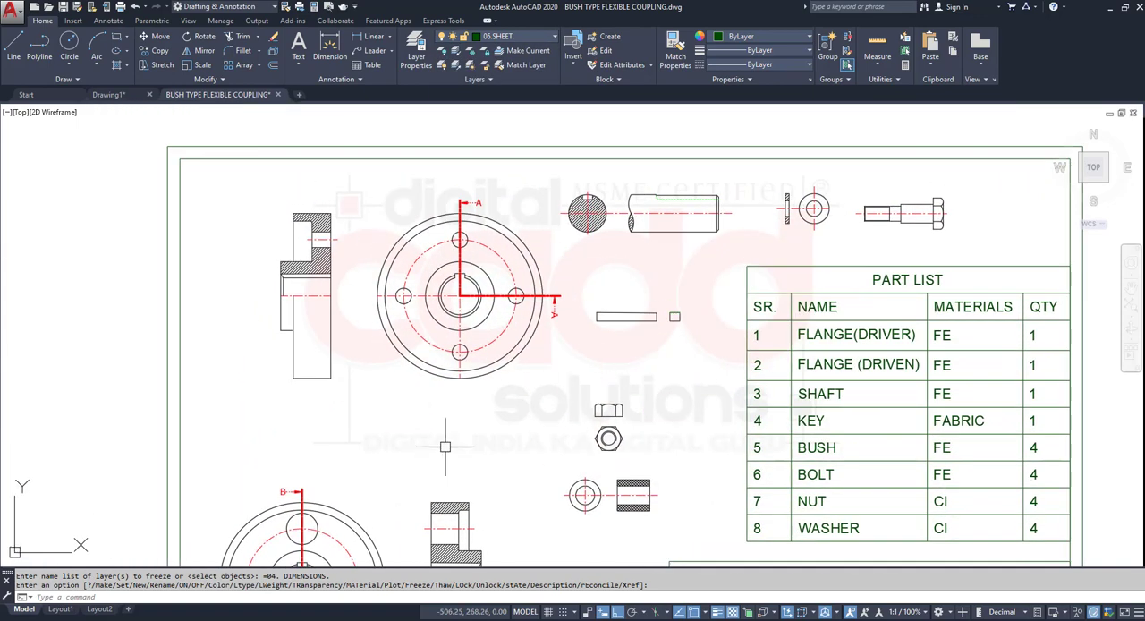
- Toggle the 04. DIMENSIONS layer's on/off and freeze states to compare them, leaving the layer on and thawed
left_click(522, 39)
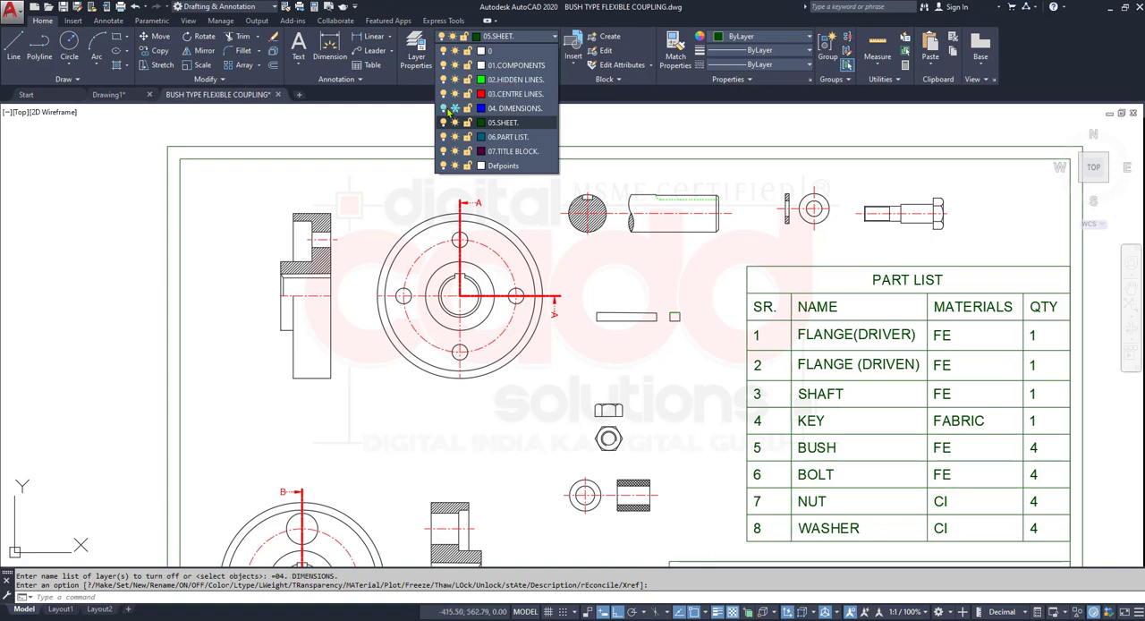
left_click(454, 108)
left_click(455, 108)
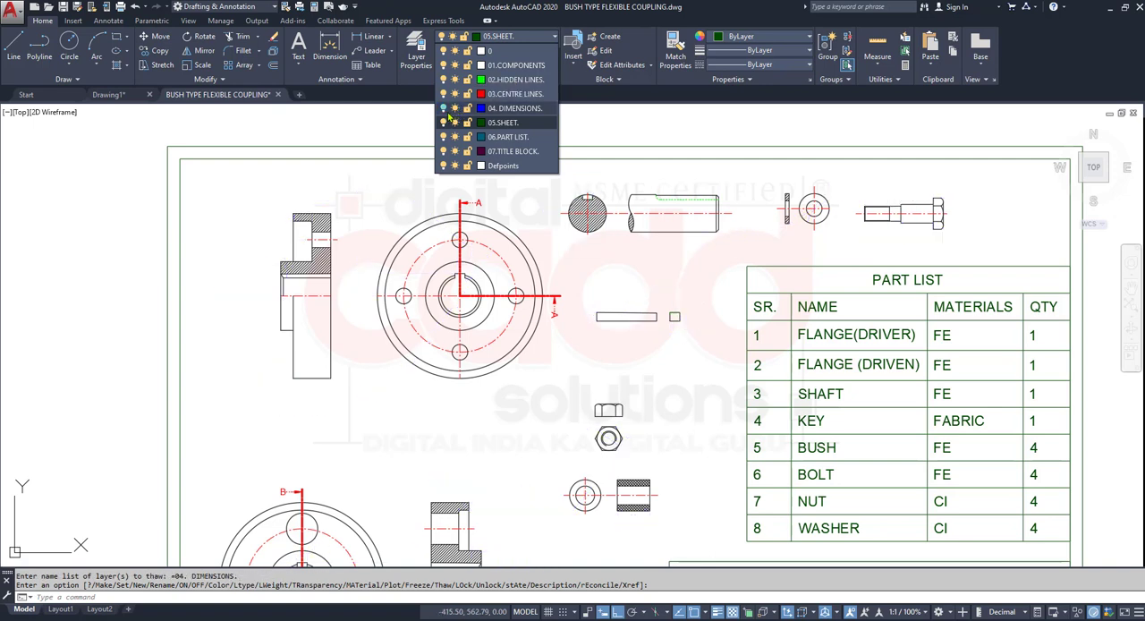
left_click(454, 109)
left_click(455, 109)
left_click(454, 113)
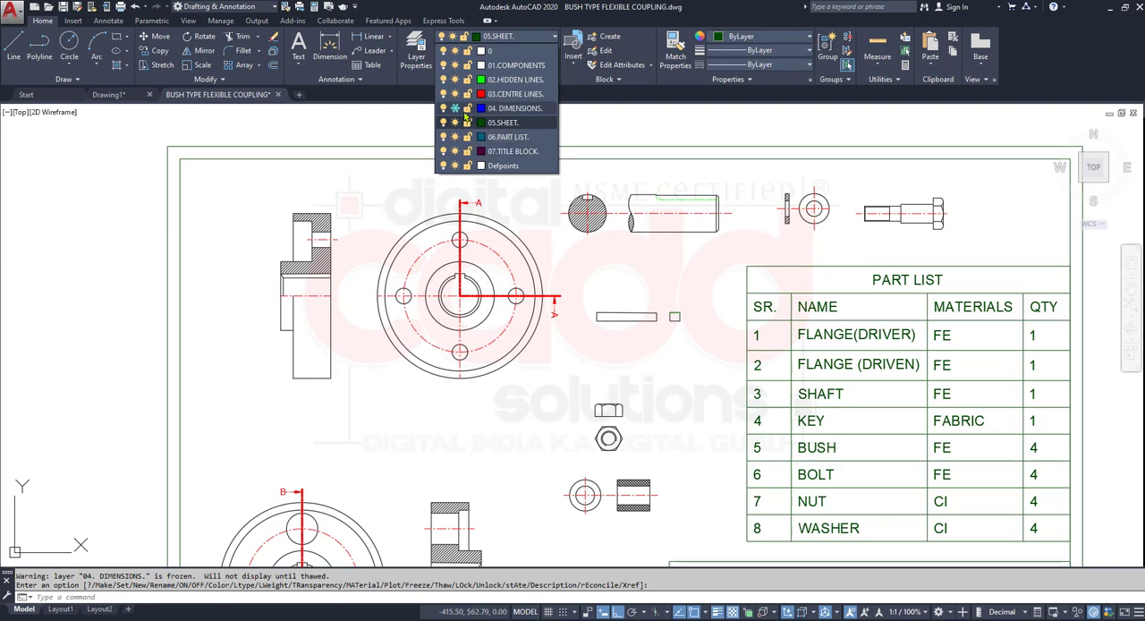
left_click(454, 109)
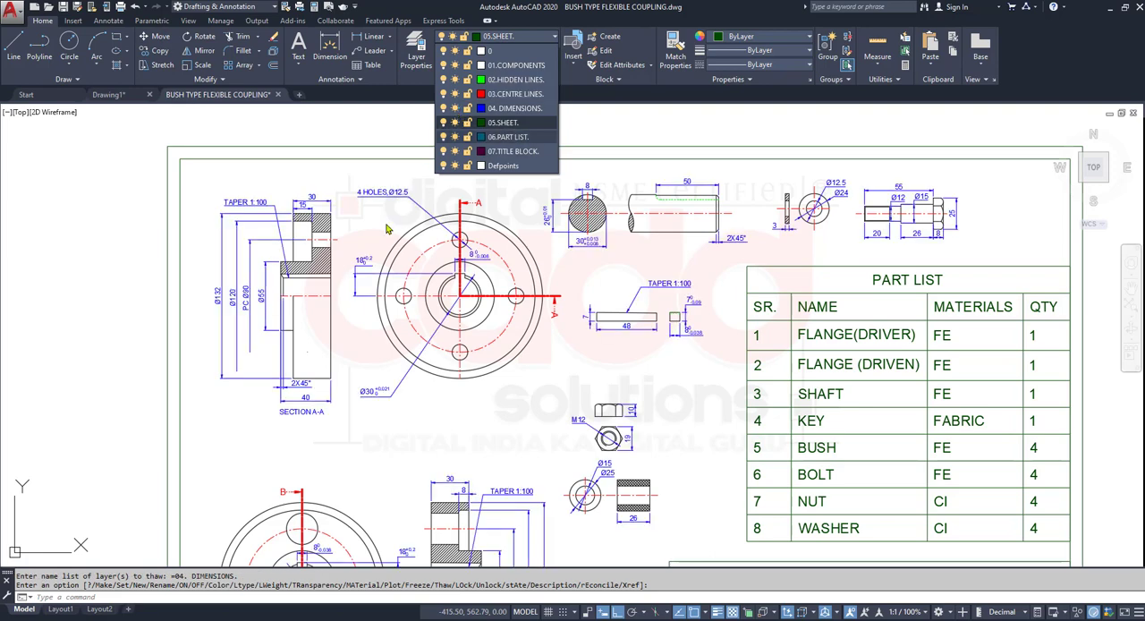
left_click(363, 347)
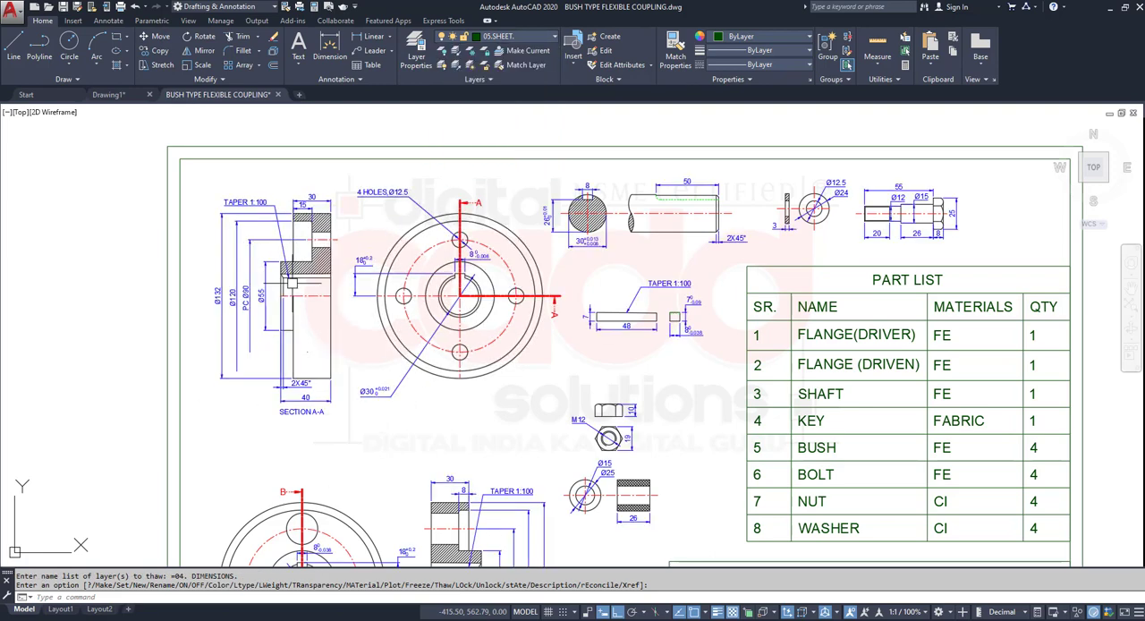
scroll(291, 283, "up", 4)
left_click(516, 38)
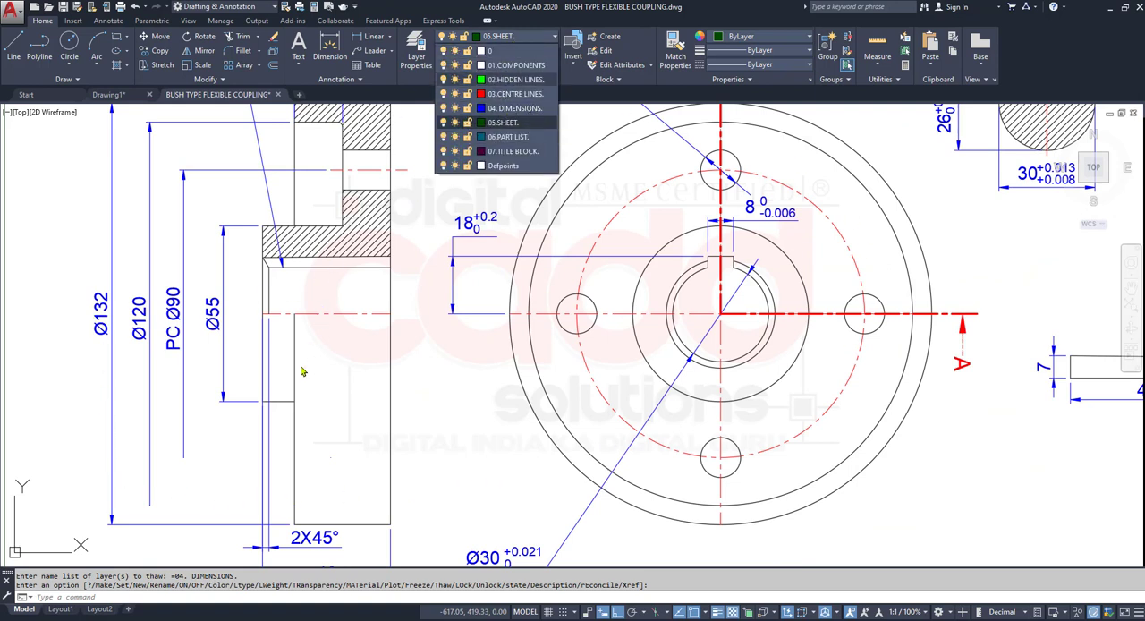
left_click(455, 420)
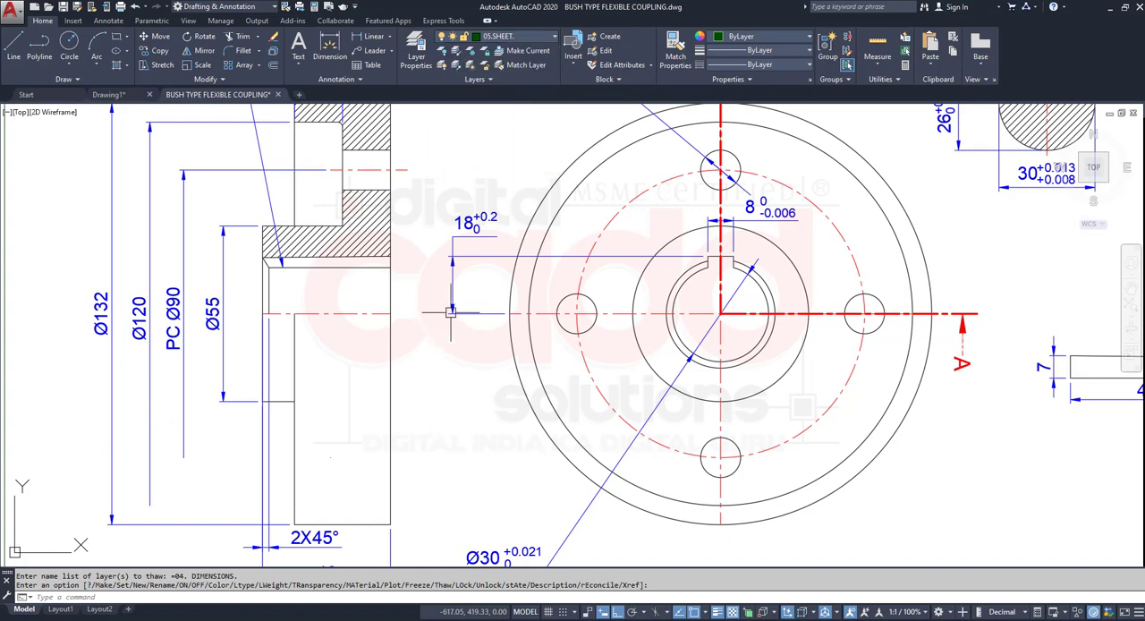
scroll(452, 311, "down", 5)
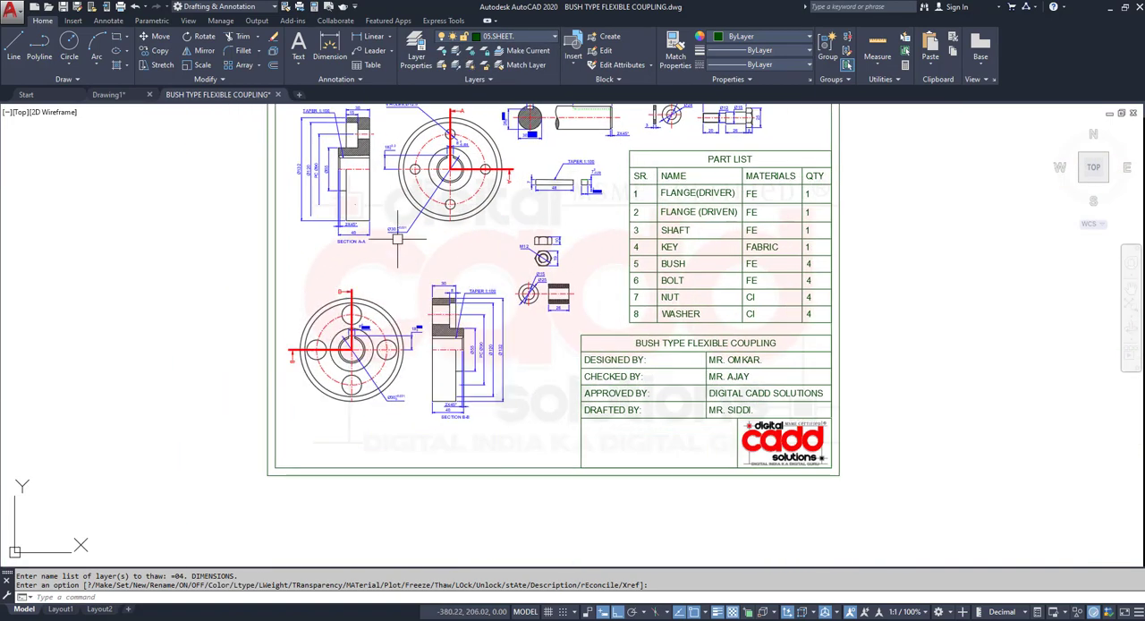
- Ungroup the grouped driver flange views, including the Section A-A view and its dimensions
scroll(398, 237, "up", 5)
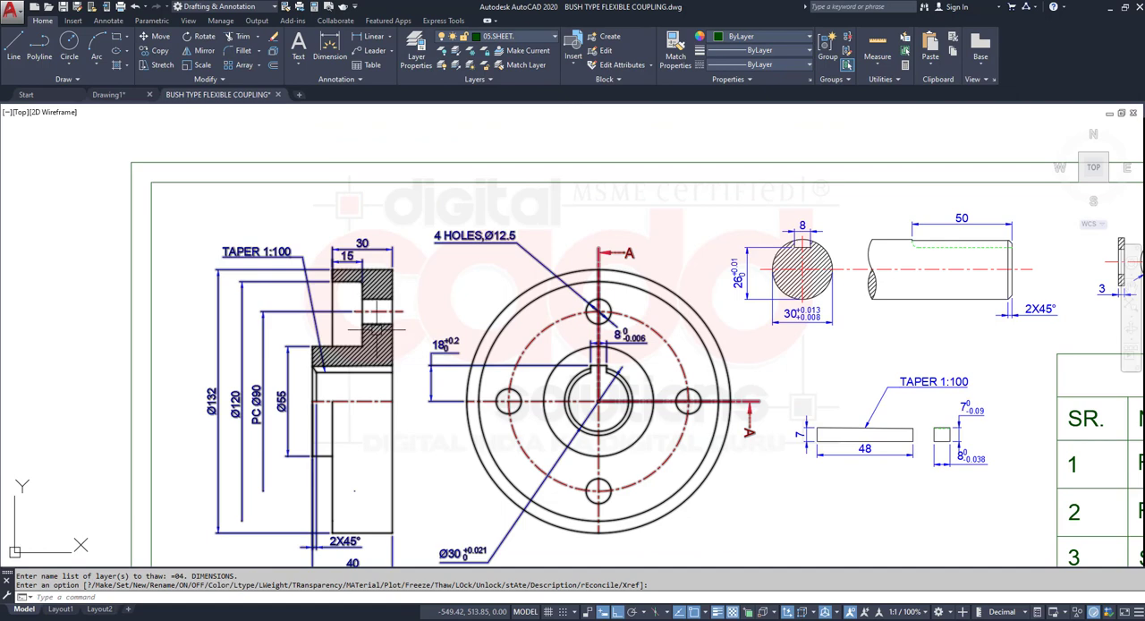
middle_click_drag(375, 378, 367, 306)
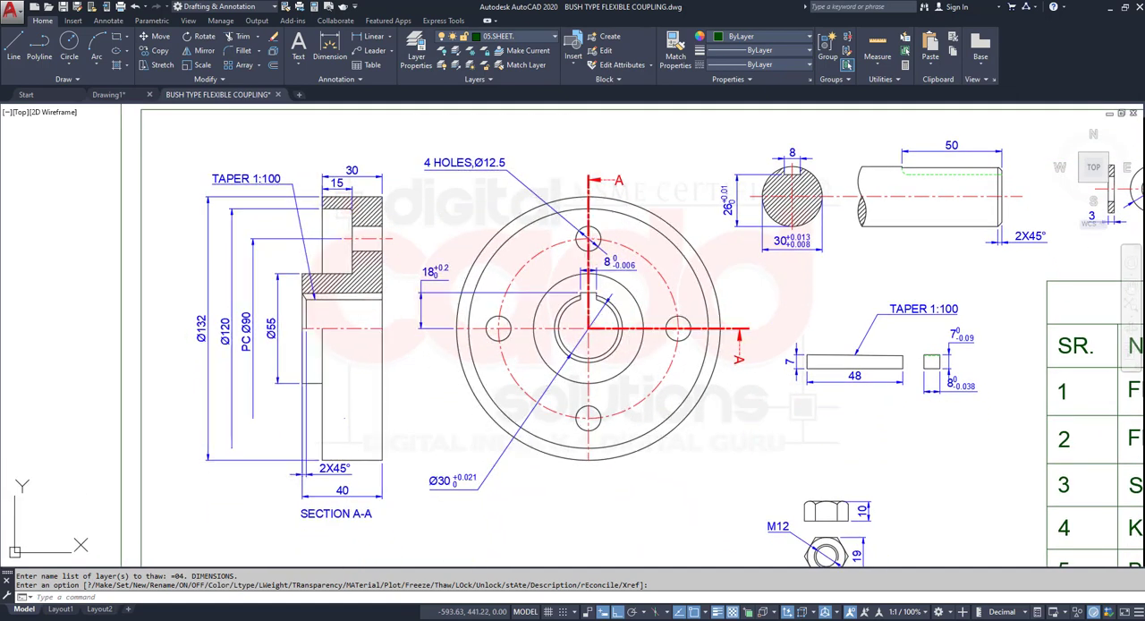
left_click(379, 341)
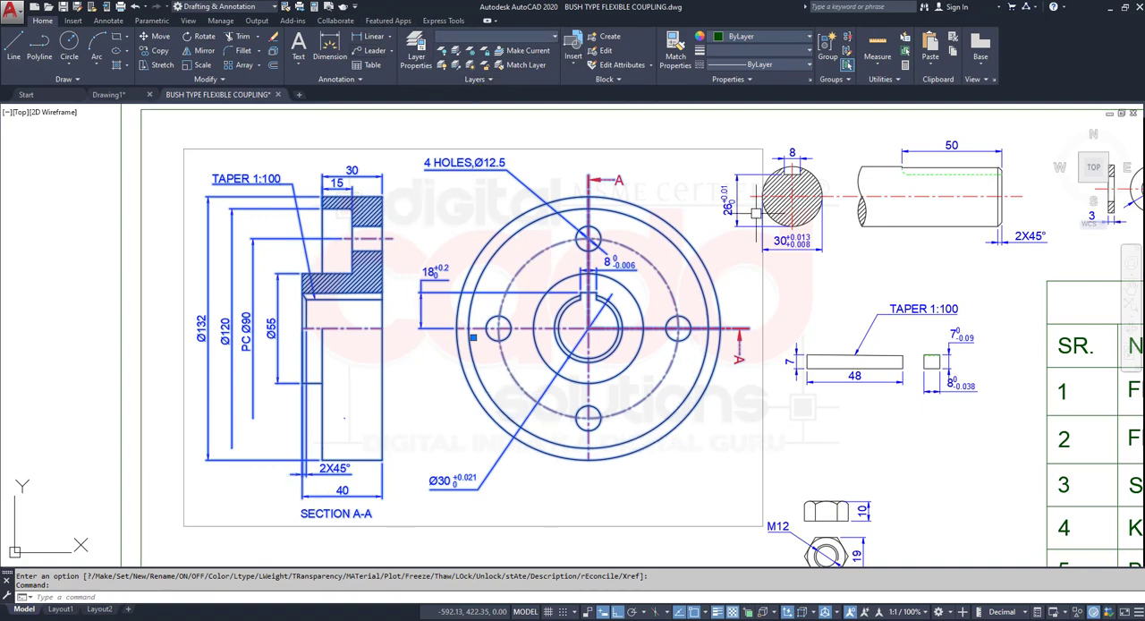
left_click(848, 39)
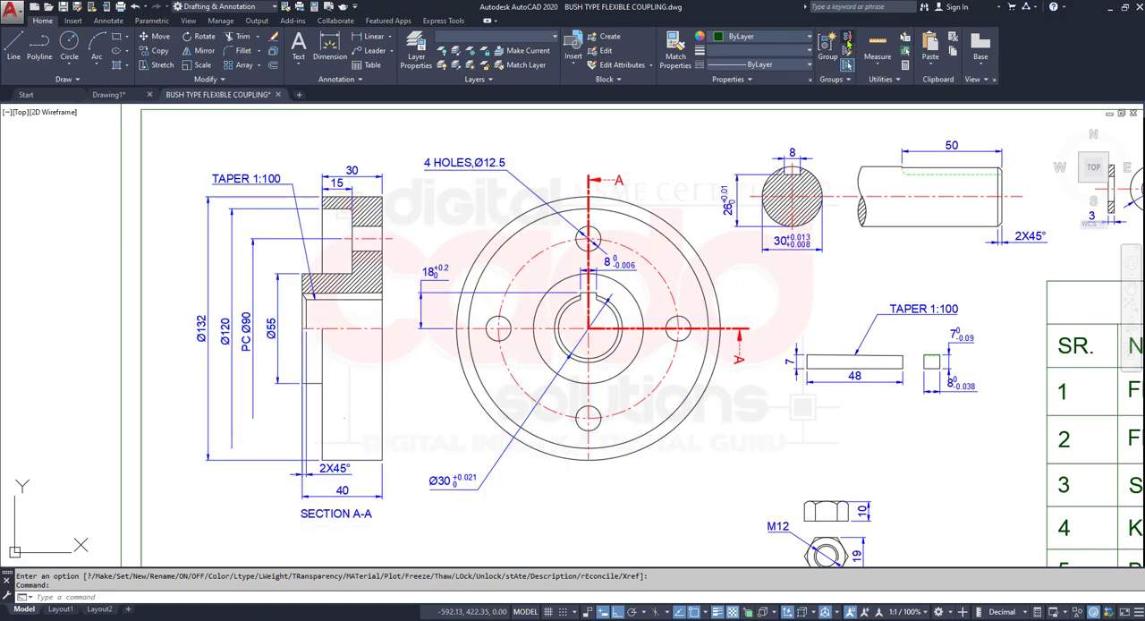
- Check that individual dimensions of the ungrouped flange can be selected separately, and clear the selection
left_click(509, 292)
left_click(312, 238)
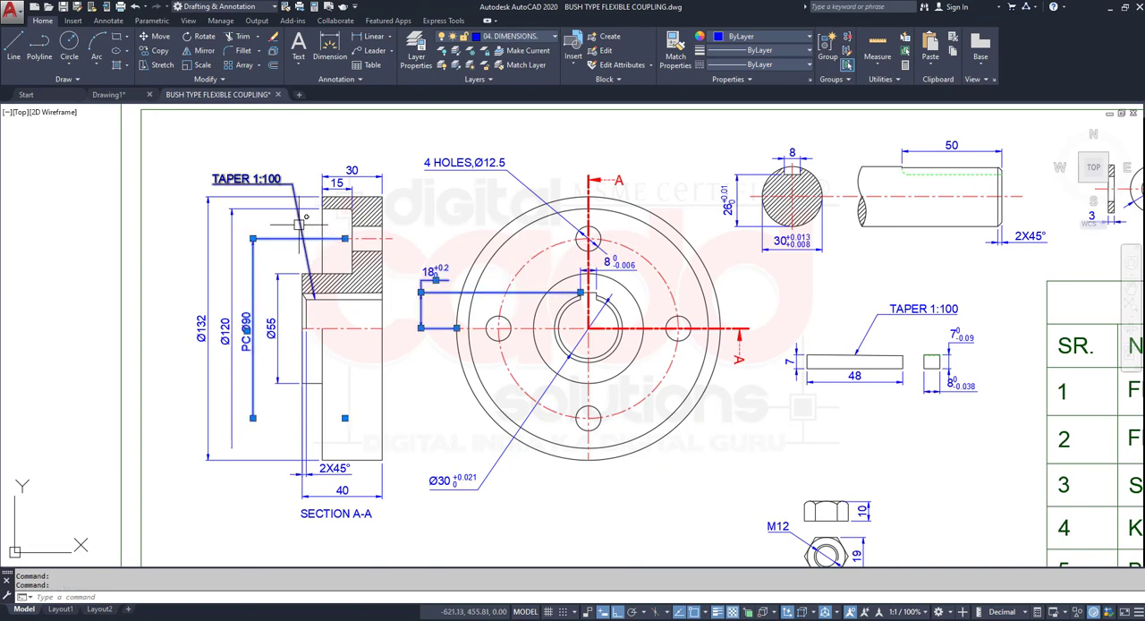
left_click(272, 208)
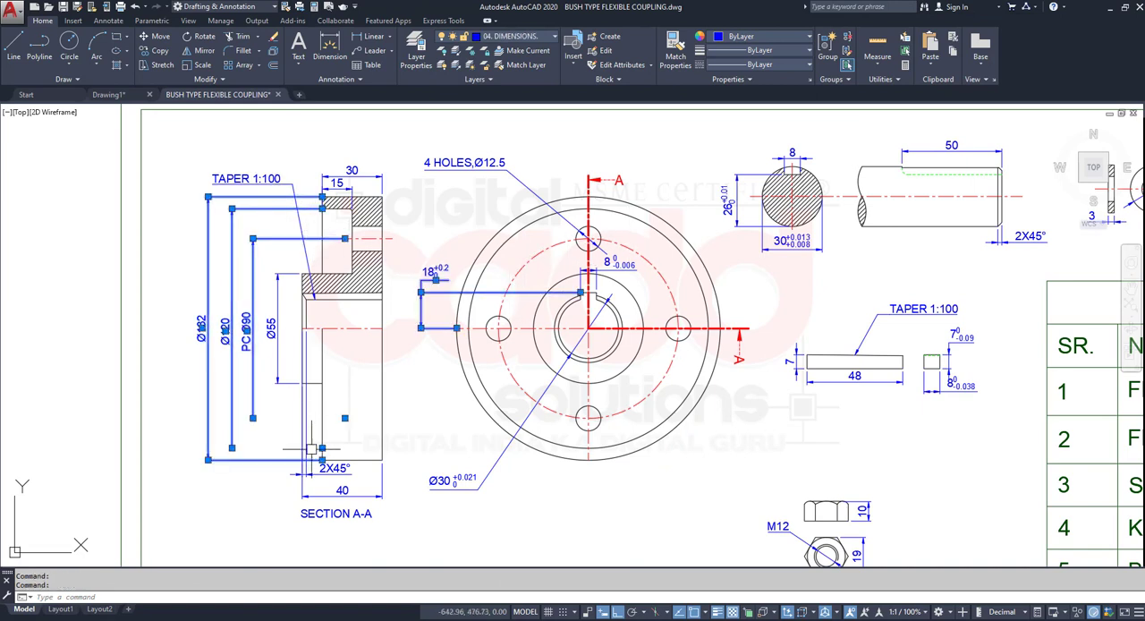
key("Escape")
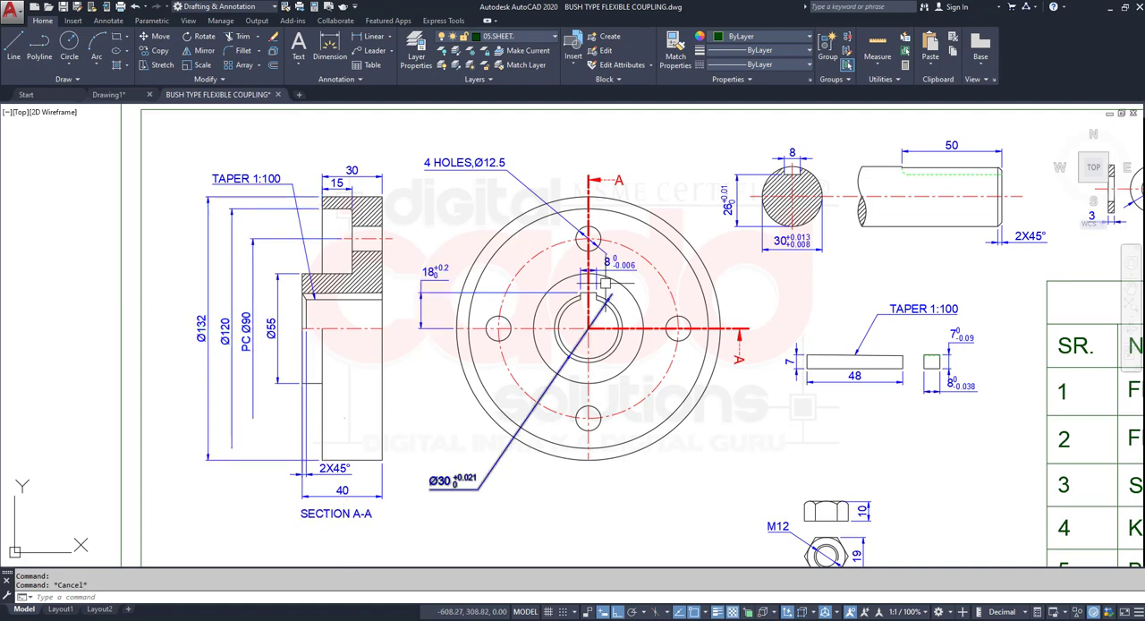
left_click(519, 40)
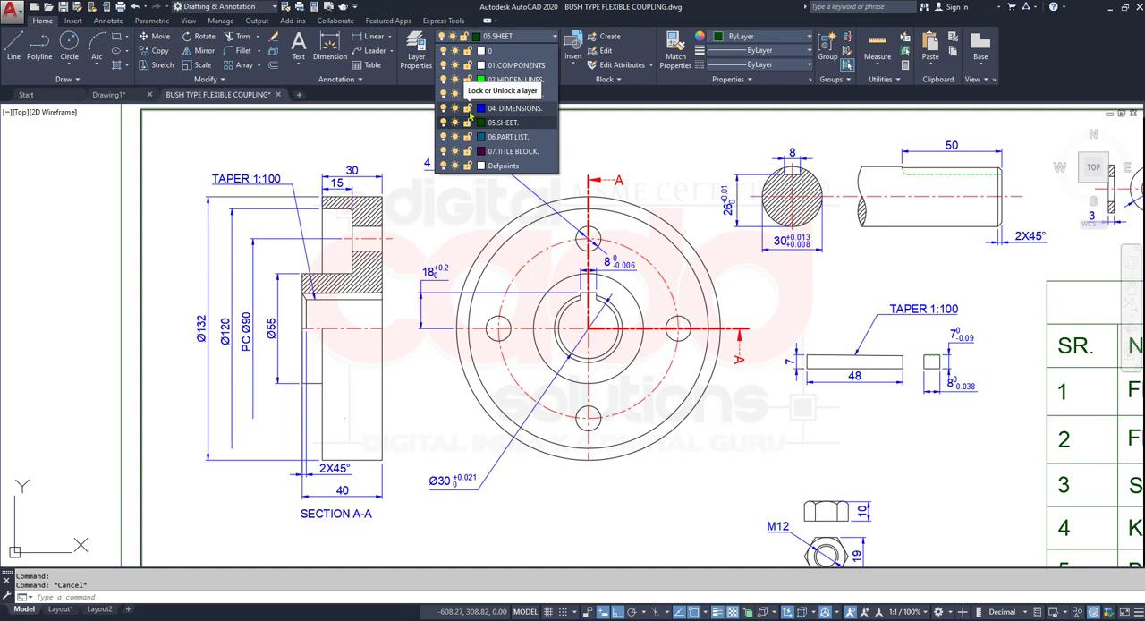
left_click(441, 215)
middle_click_drag(545, 504, 533, 503)
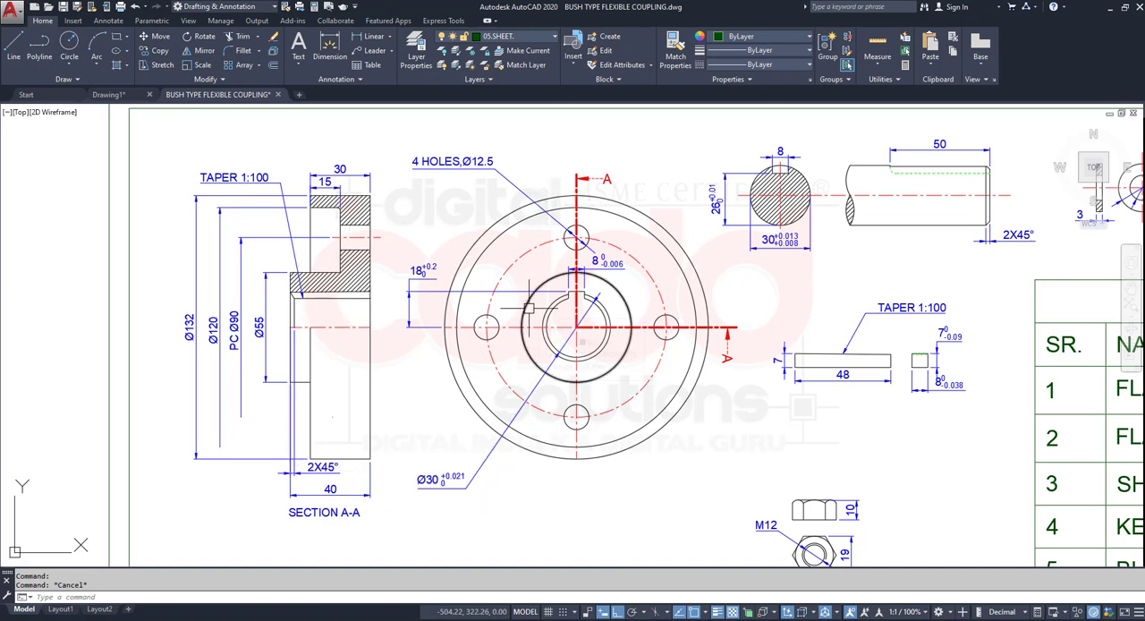
mouse_move(528, 308)
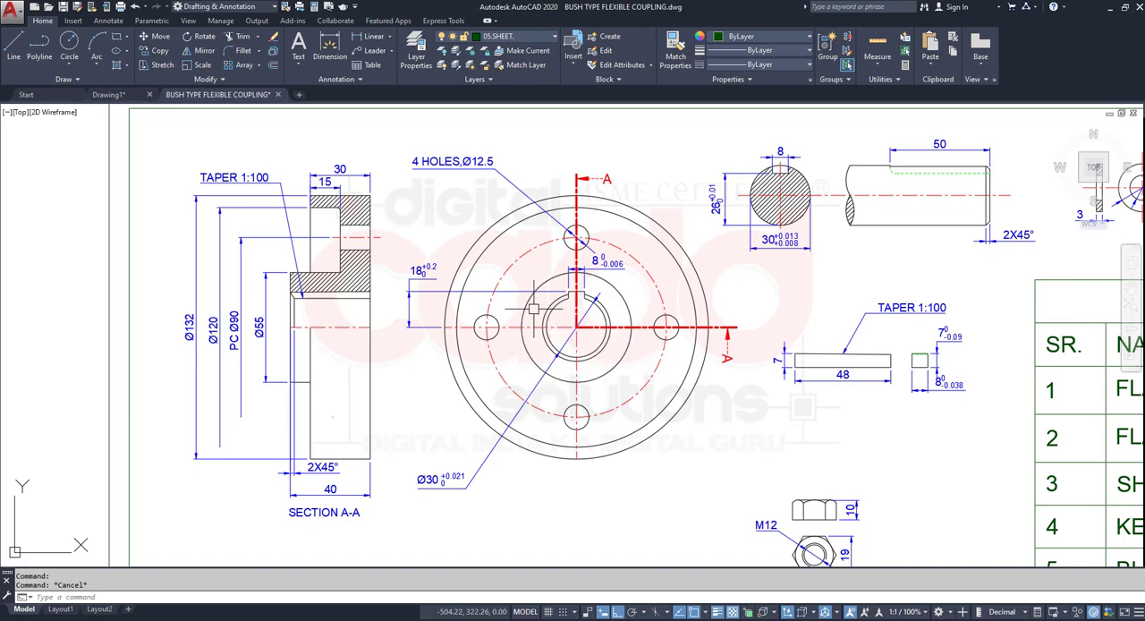
- Select both driver flange views with a crossing window to show their separate objects, and clear the selection
left_click(535, 40)
left_click(702, 167)
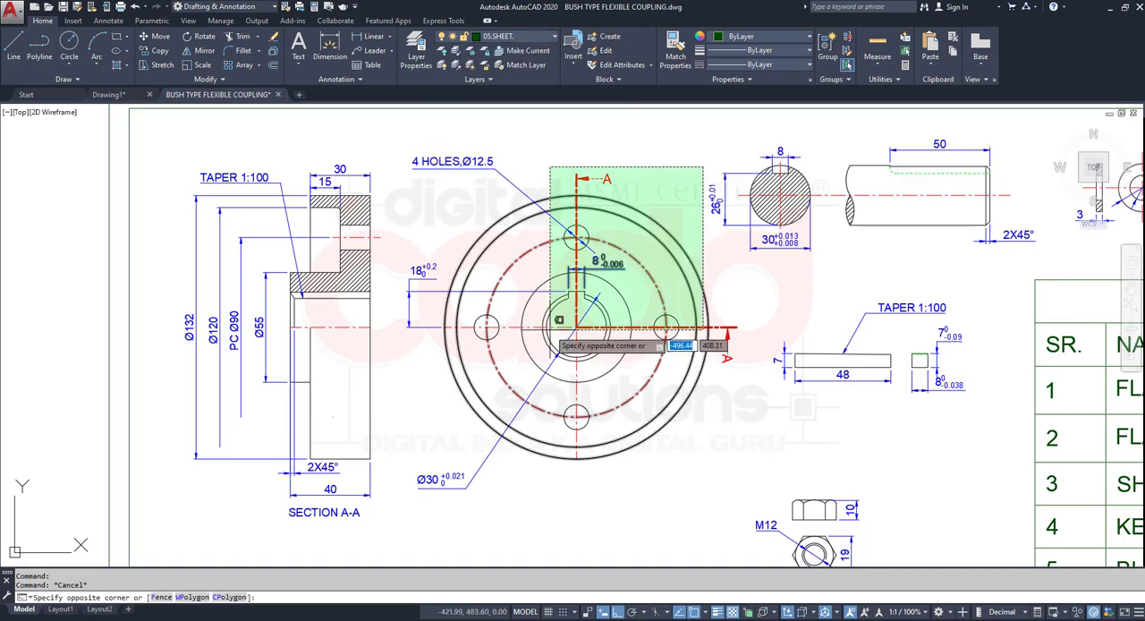
left_click(178, 527)
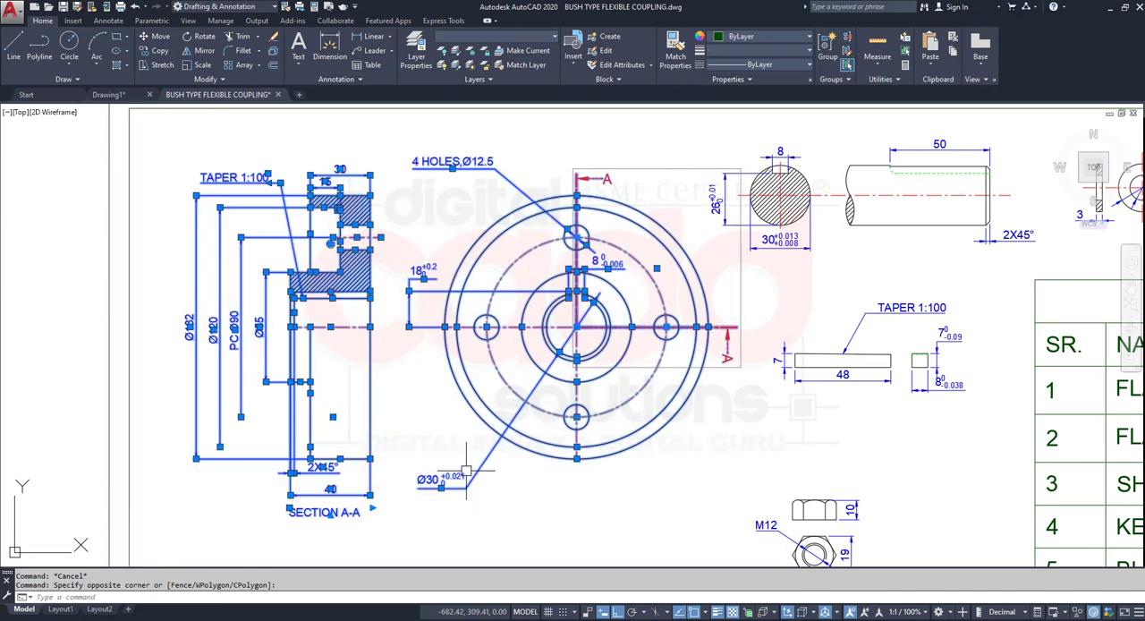
key("Escape")
- Select the flange's dimensions, centre lines and section line A-A piece by piece to check what is still grouped, and clear the selection
left_click(415, 284)
left_click(405, 290)
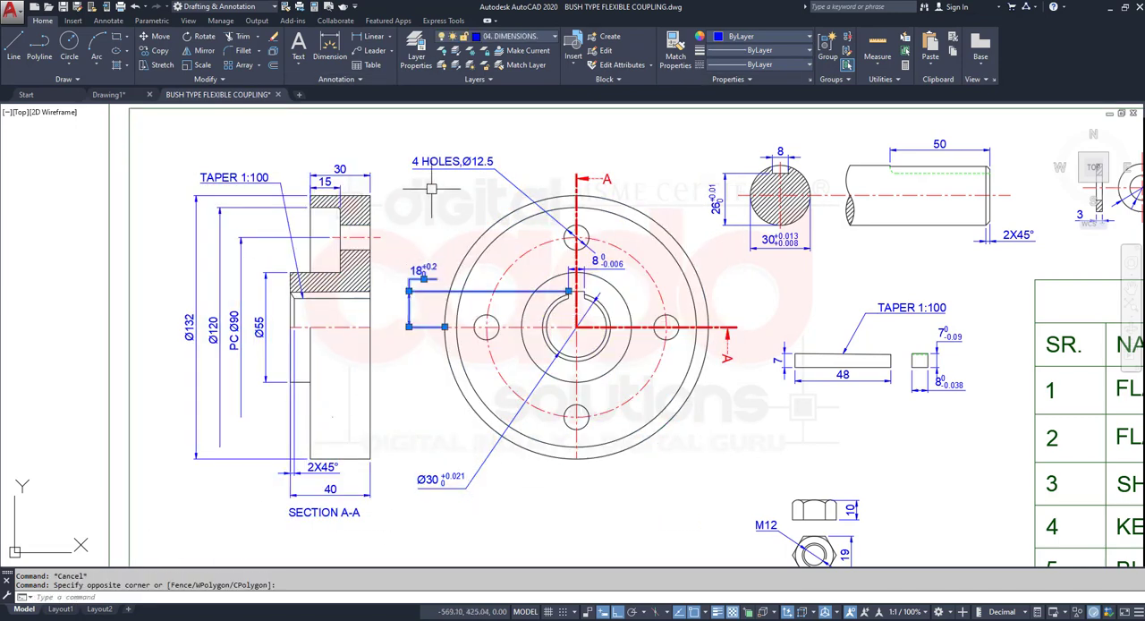
left_click(435, 169)
left_click(246, 157)
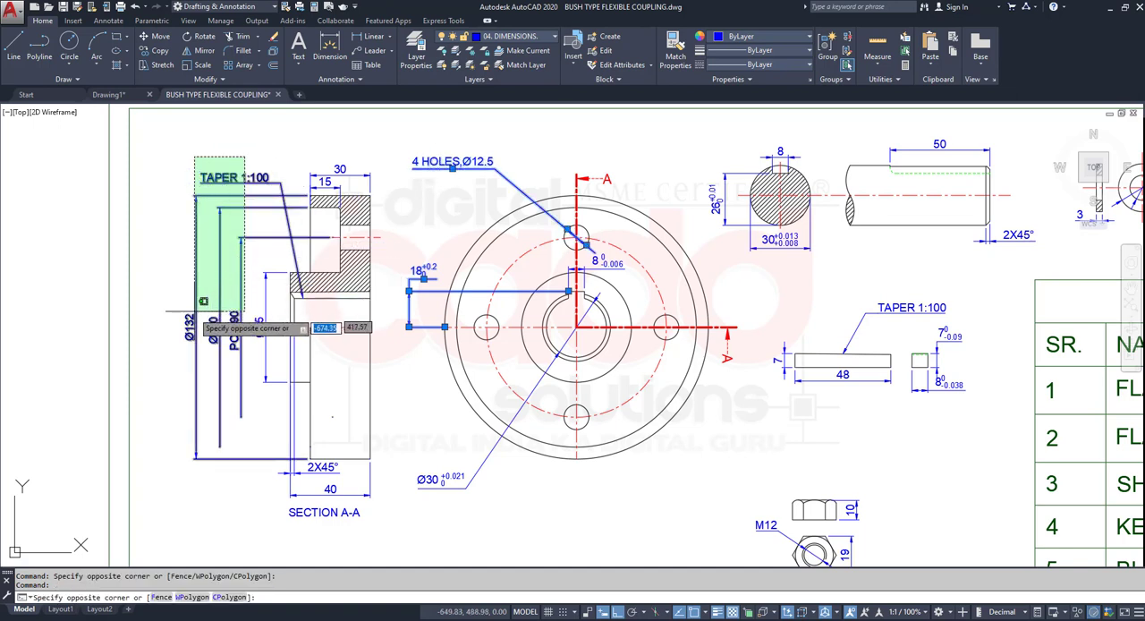
left_click(163, 332)
left_click(183, 333)
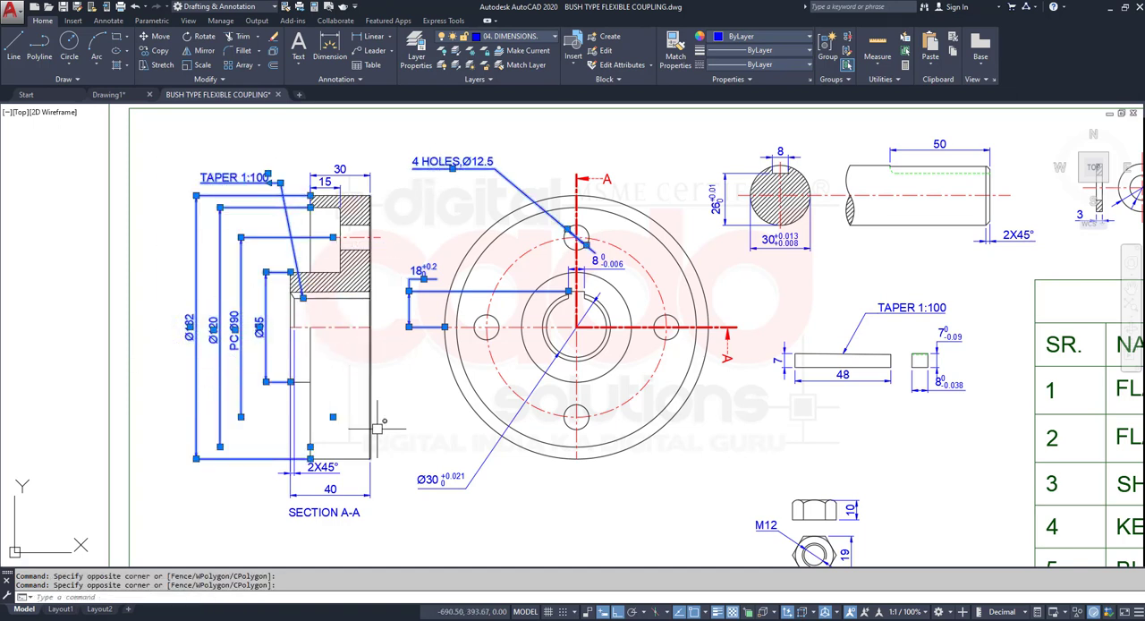
left_click(368, 237)
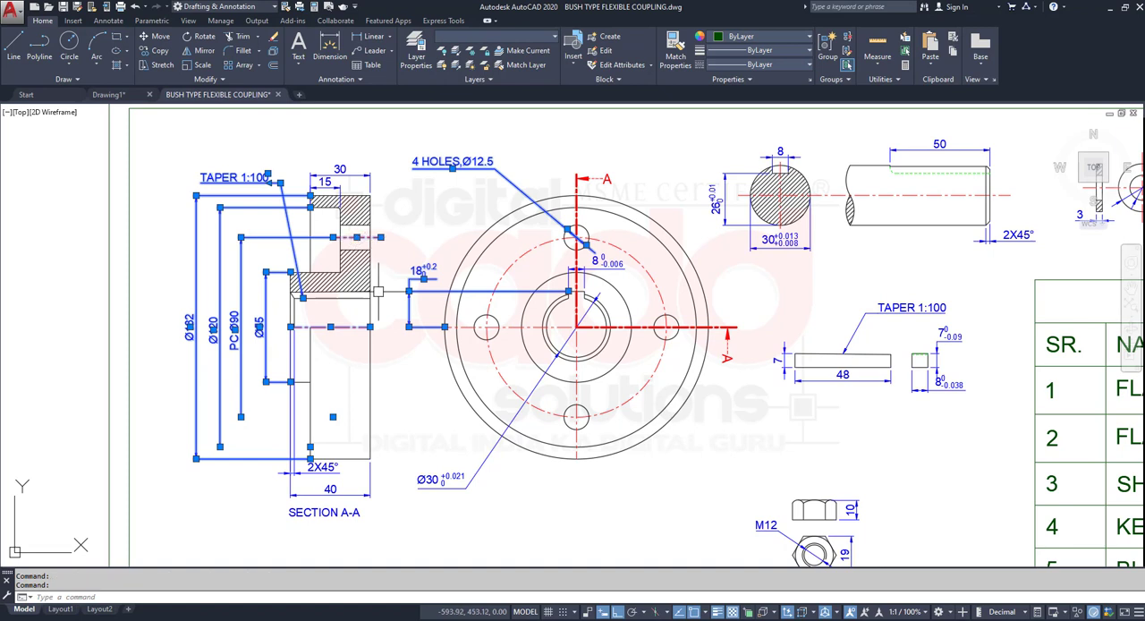
left_click(656, 293)
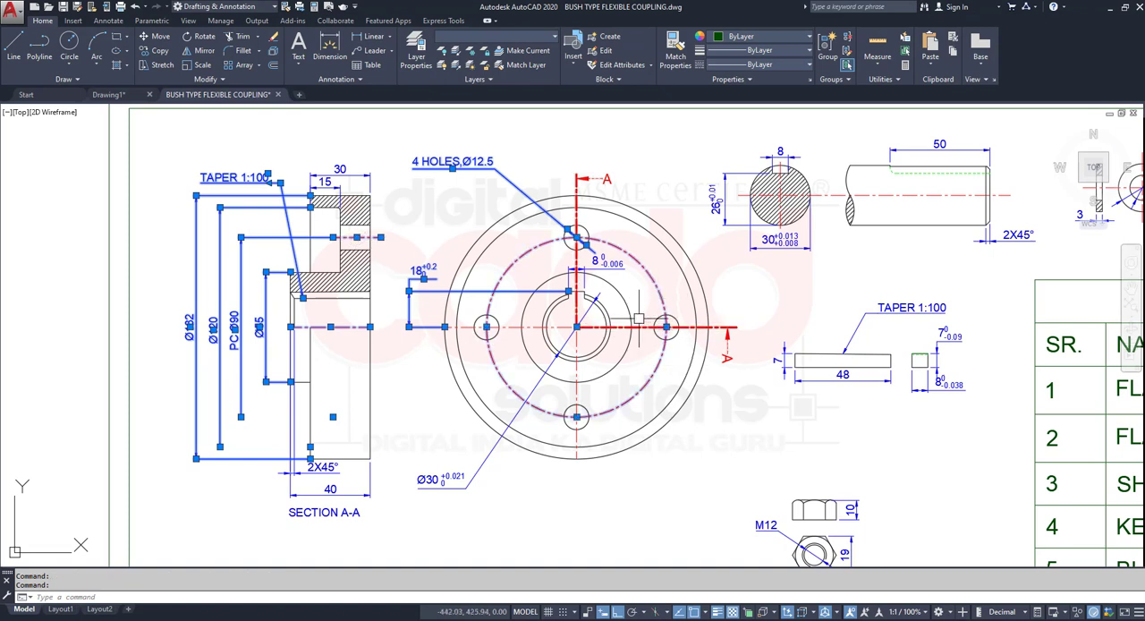
left_click(635, 328)
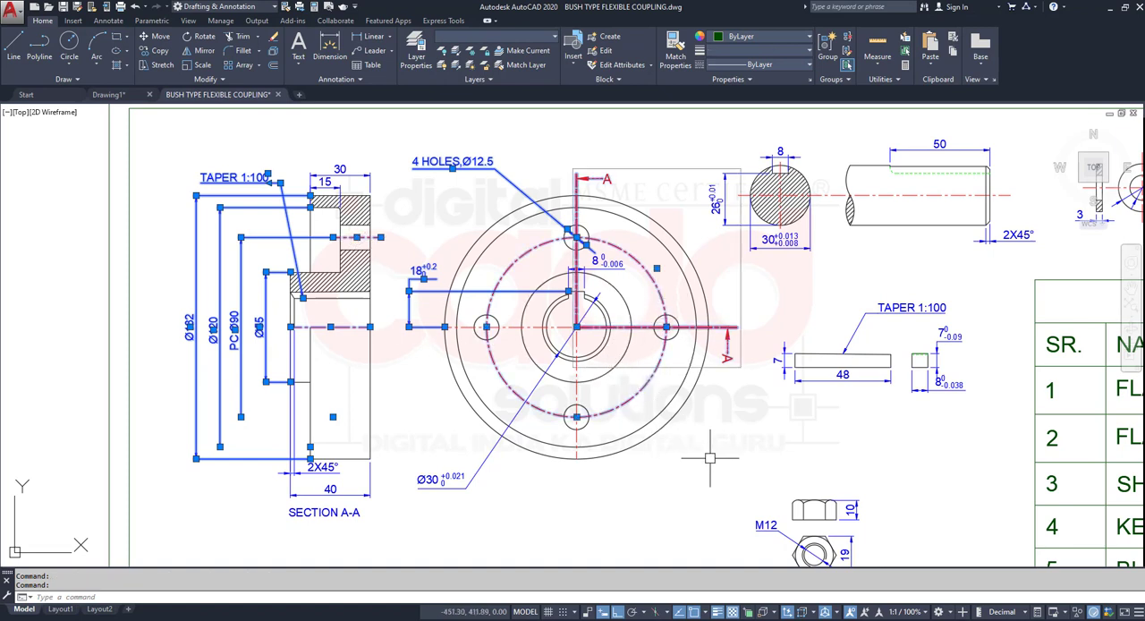
key("Escape")
- Ungroup the section line A-A and its arrows on the flange's front view
left_click(726, 332)
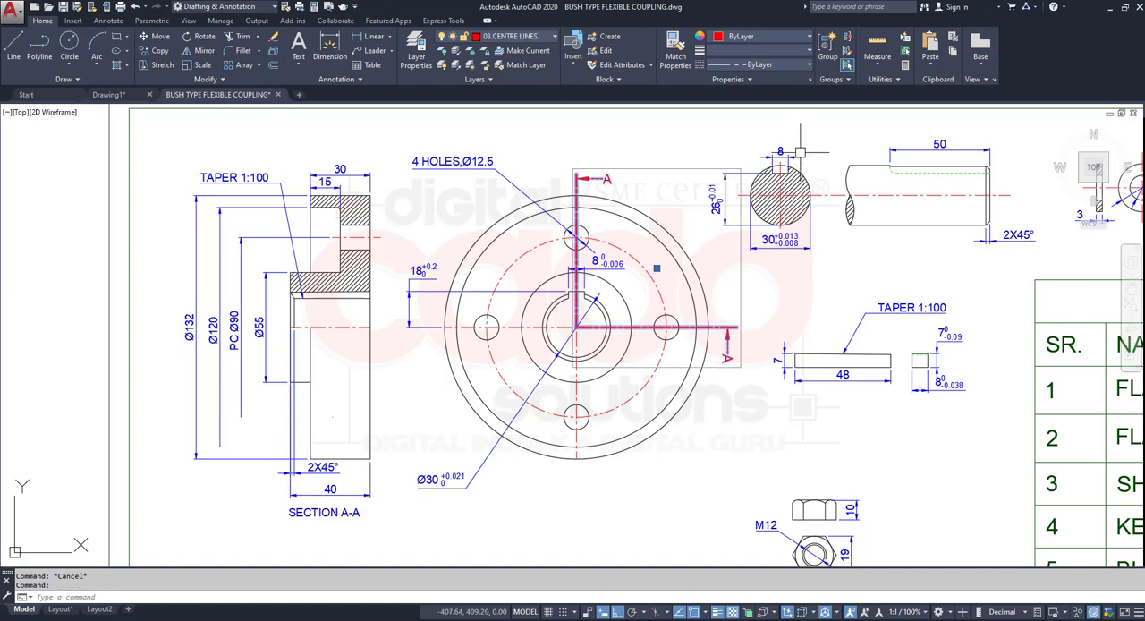
left_click(828, 47)
left_click(847, 36)
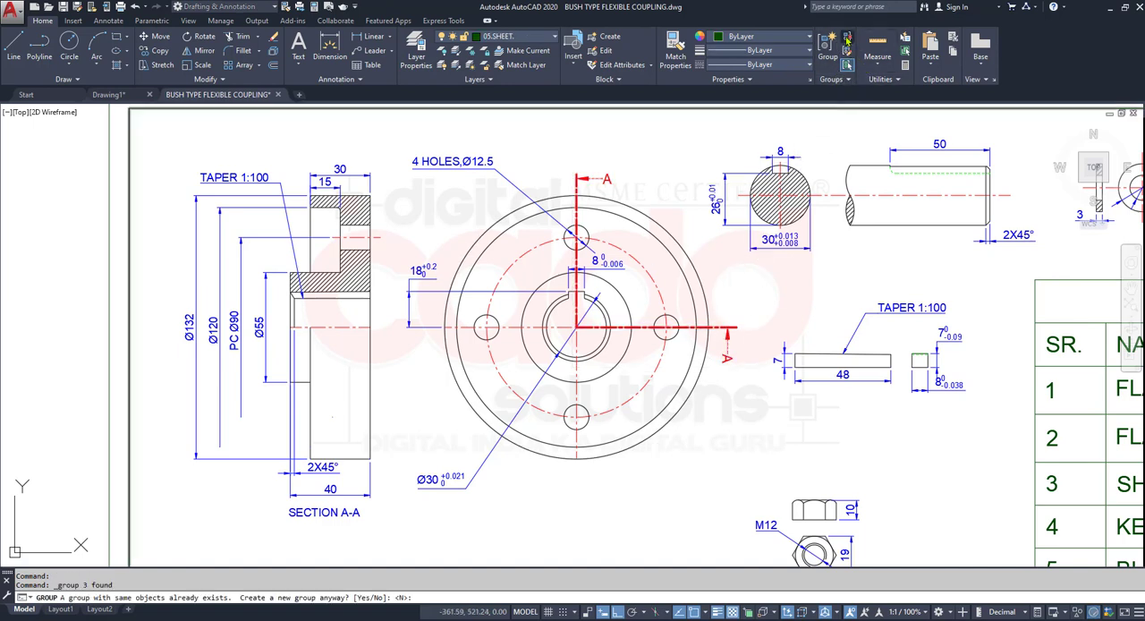
key("Escape")
left_click(641, 329)
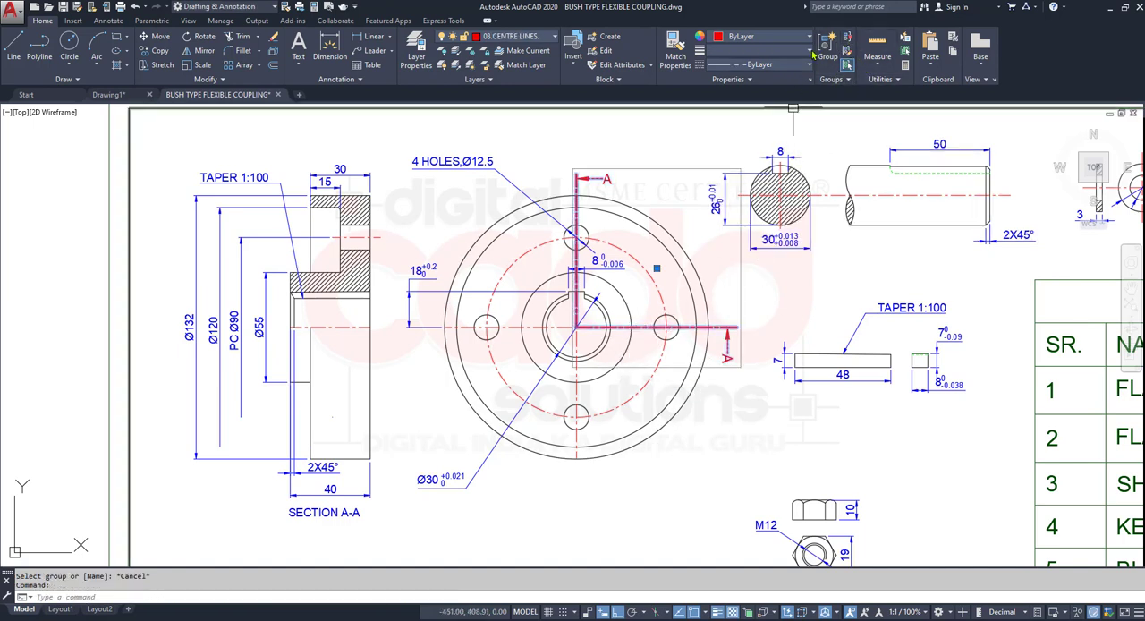
left_click(846, 37)
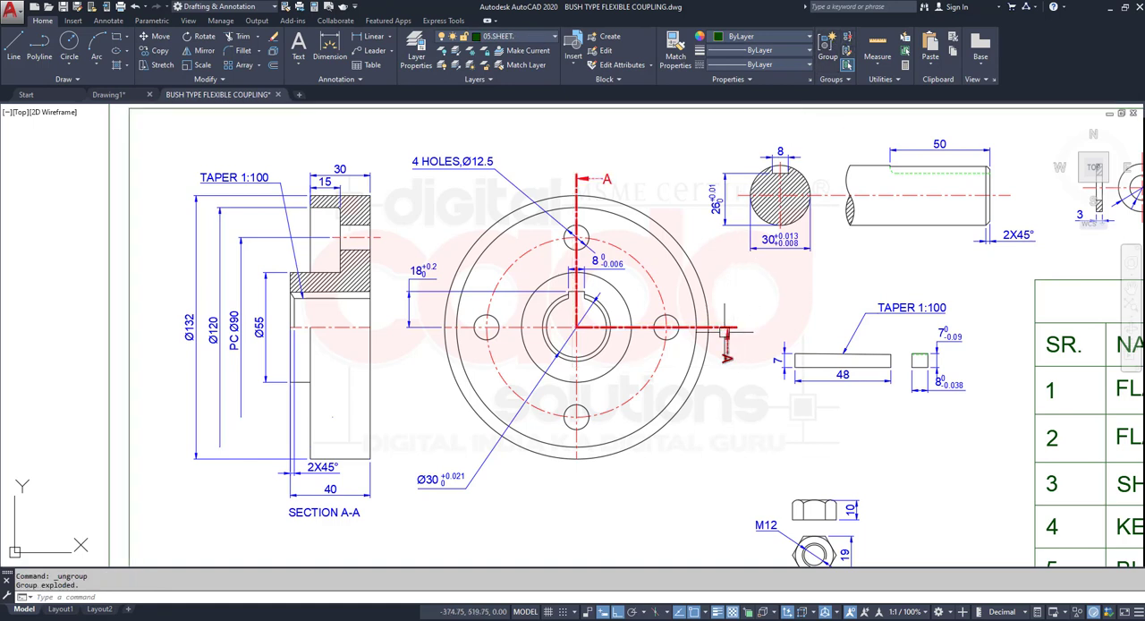
- Lock the 01.COMPONENTS layer
left_click(511, 40)
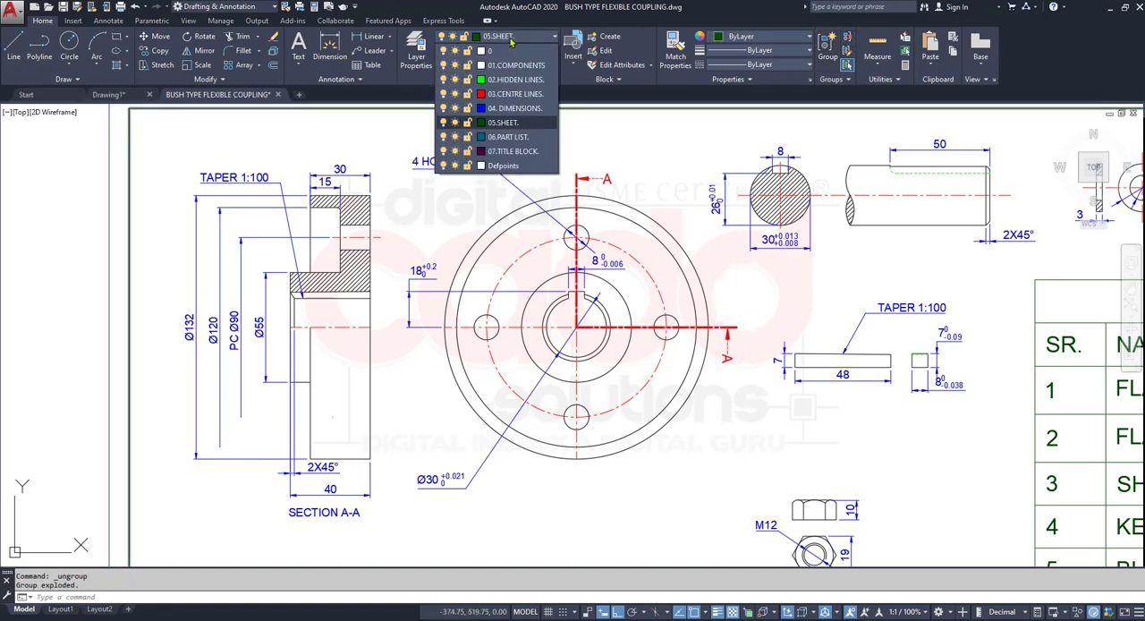
left_click(467, 65)
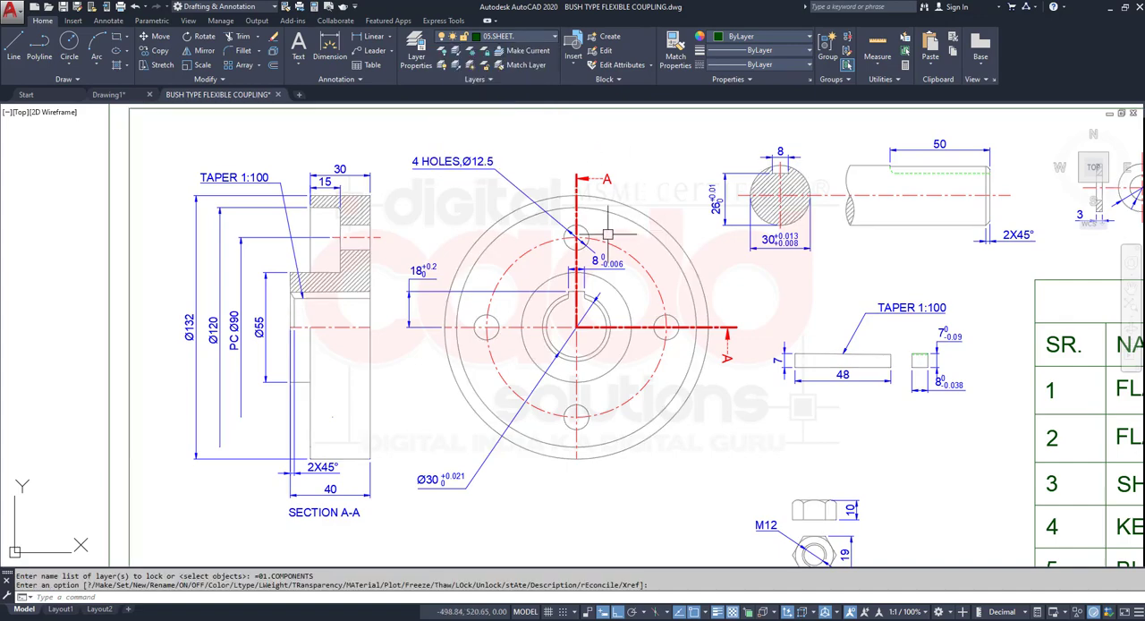
- Erase the objects caught by a crossing window over both driver flange views, and undo the erasure
scroll(607, 234, "down", 2)
mouse_move(613, 261)
middle_mouse_down()
mouse_move(519, 247)
mouse_move(508, 158)
middle_mouse_up()
mouse_move(525, 293)
middle_mouse_down()
mouse_move(573, 329)
mouse_move(575, 399)
middle_mouse_up()
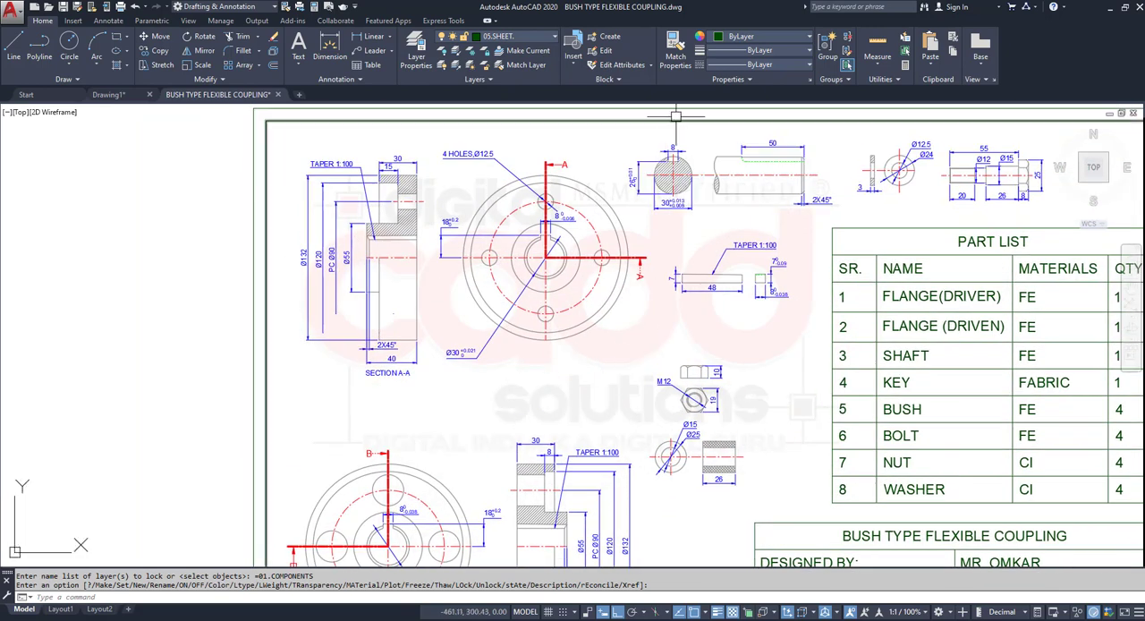
left_click(626, 139)
left_click(270, 424)
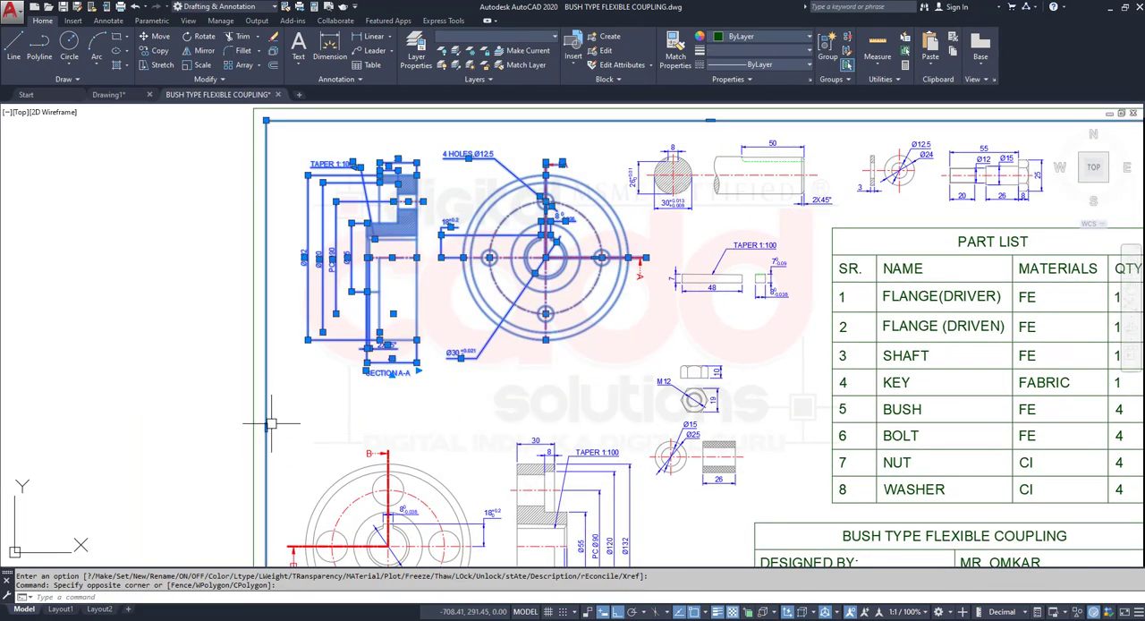
key("Delete")
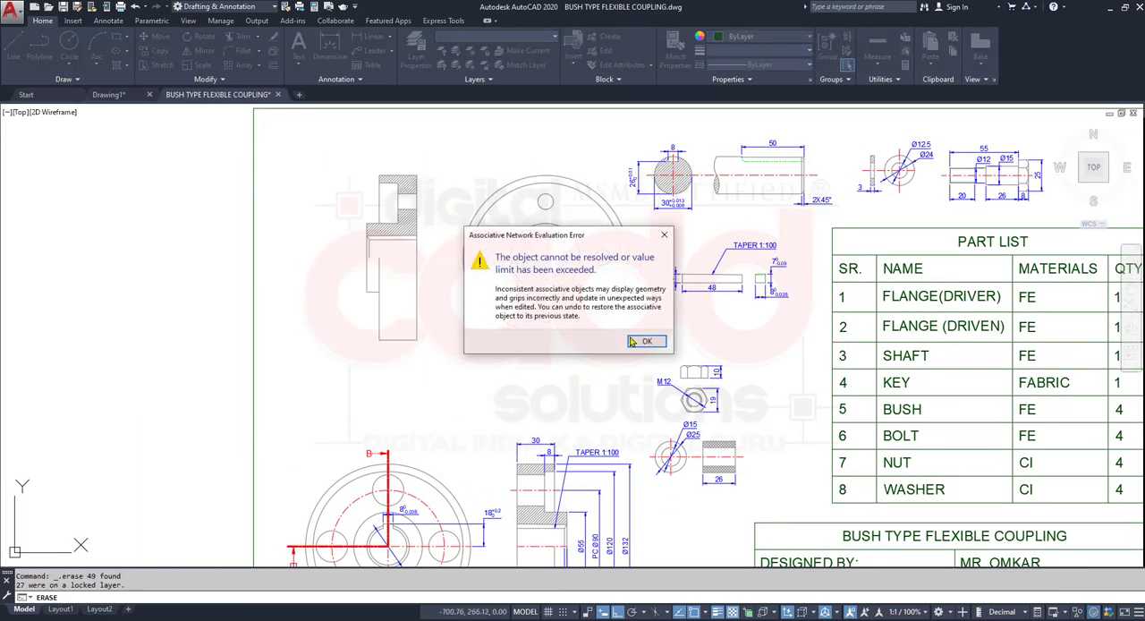
left_click(644, 341)
key("ctrl+z")
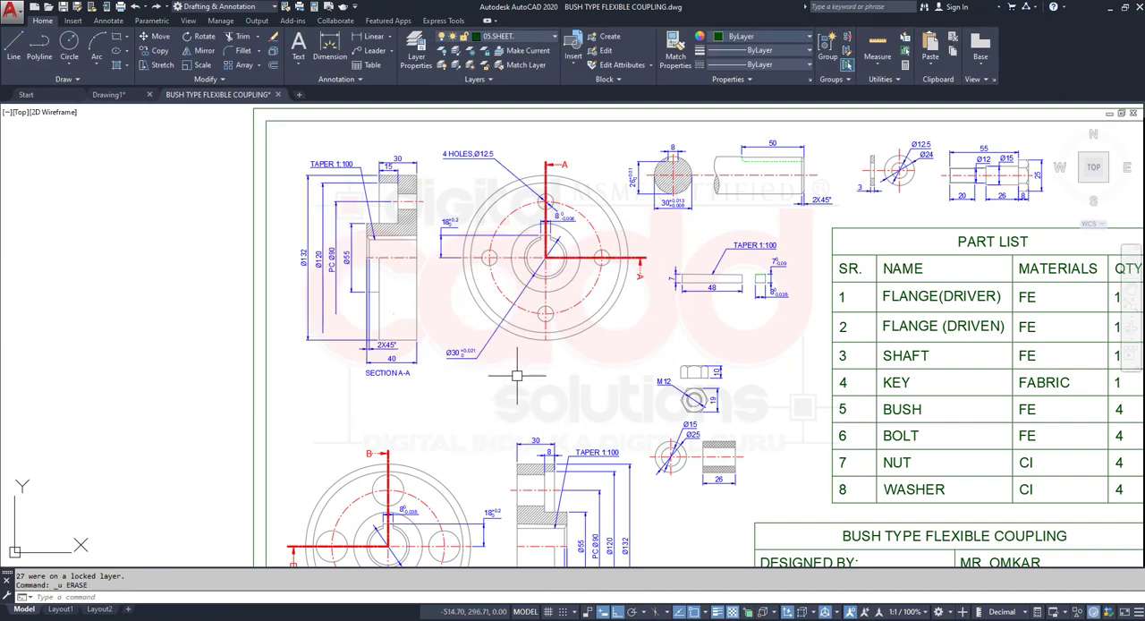
- Erase the driver flange views with their dimensions, centre lines and both section A-A arrows while 01.COMPONENTS is locked
scroll(506, 397, "up", 3)
left_click(661, 160)
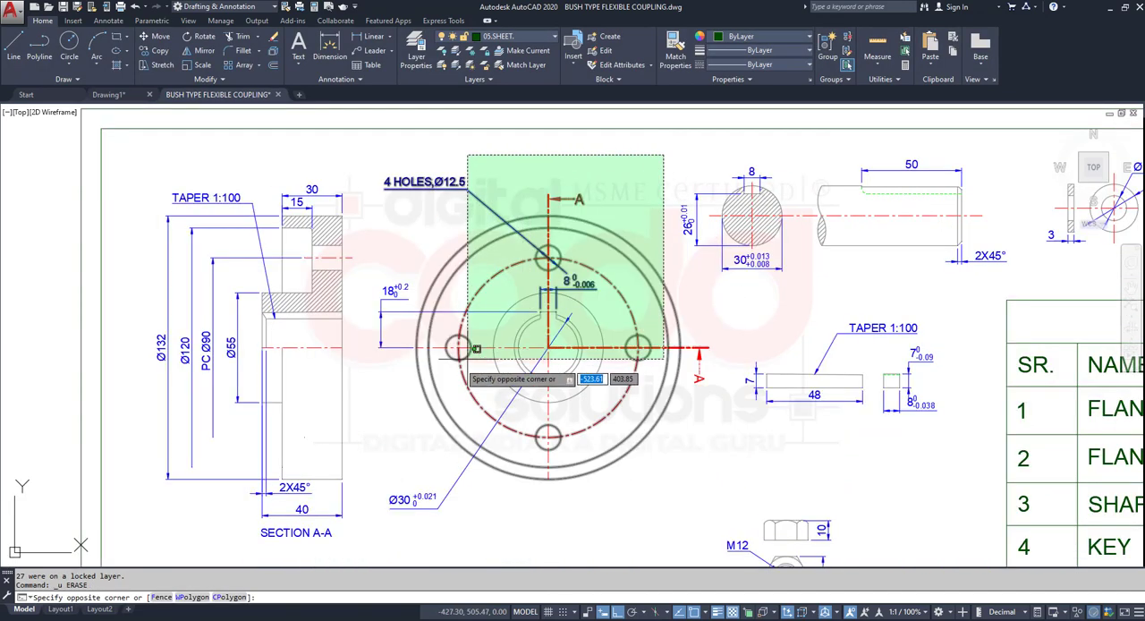
left_click(154, 542)
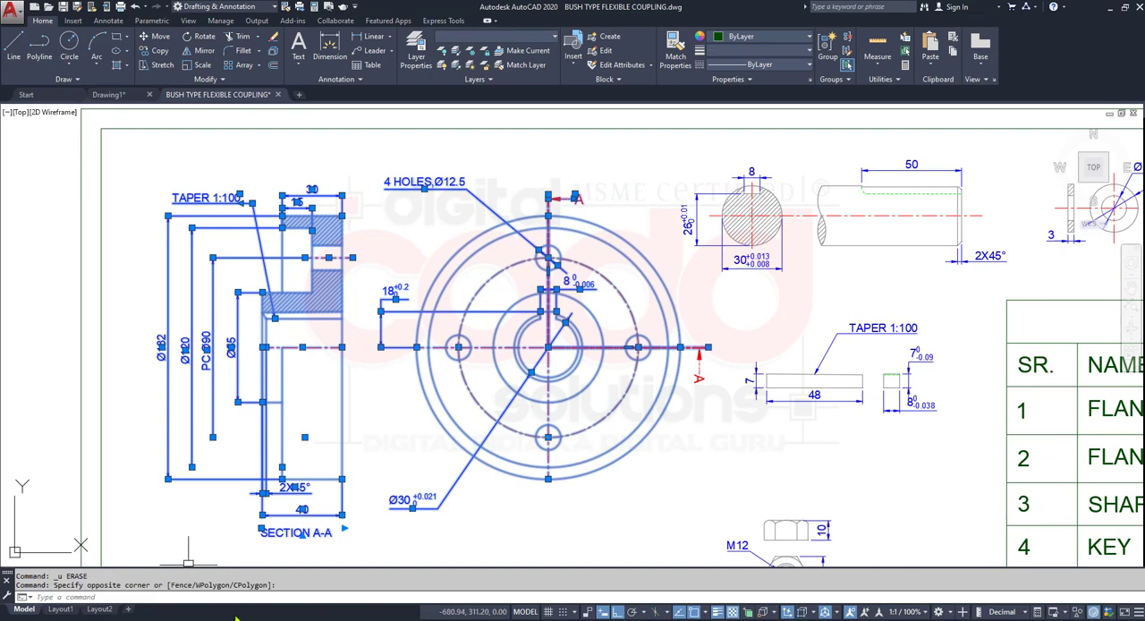
left_click(720, 354)
left_click(670, 420)
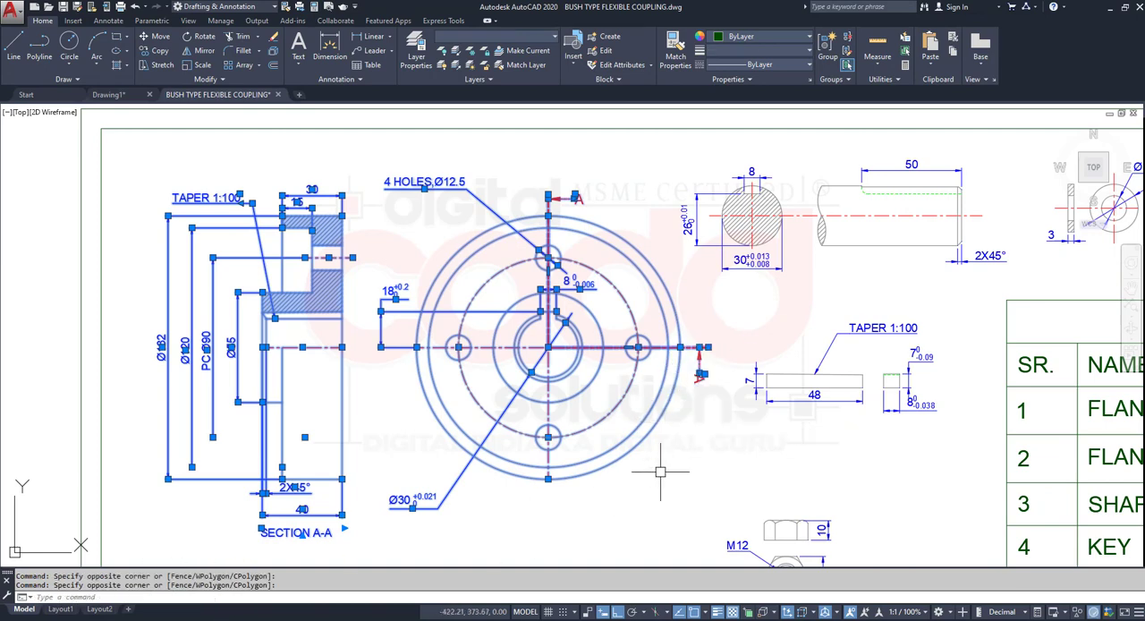
key("Delete")
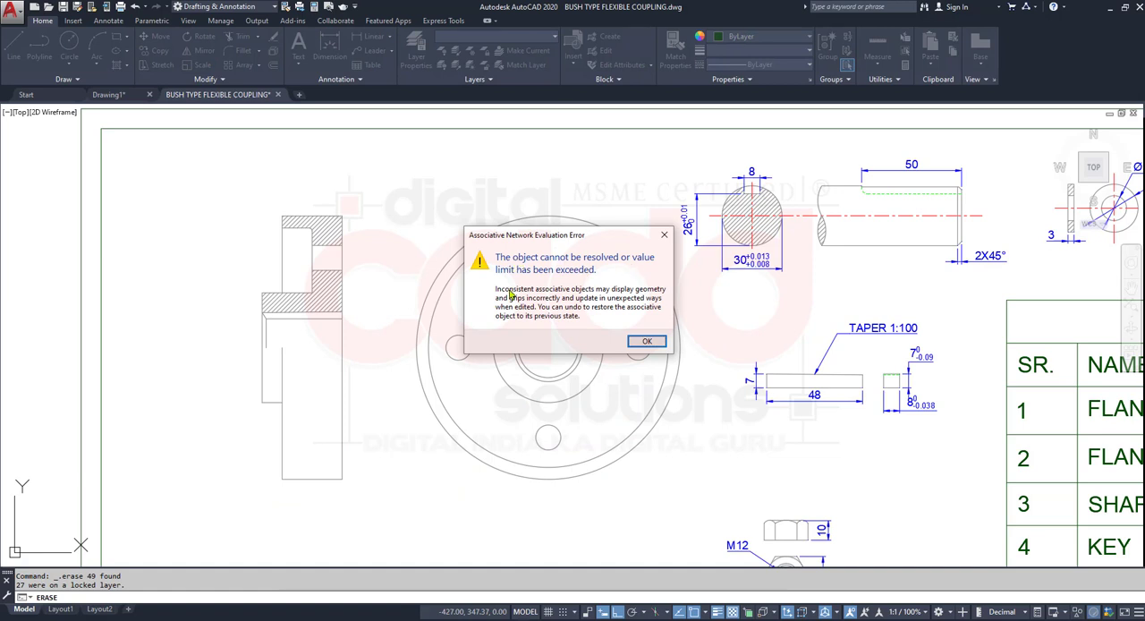
left_click(665, 235)
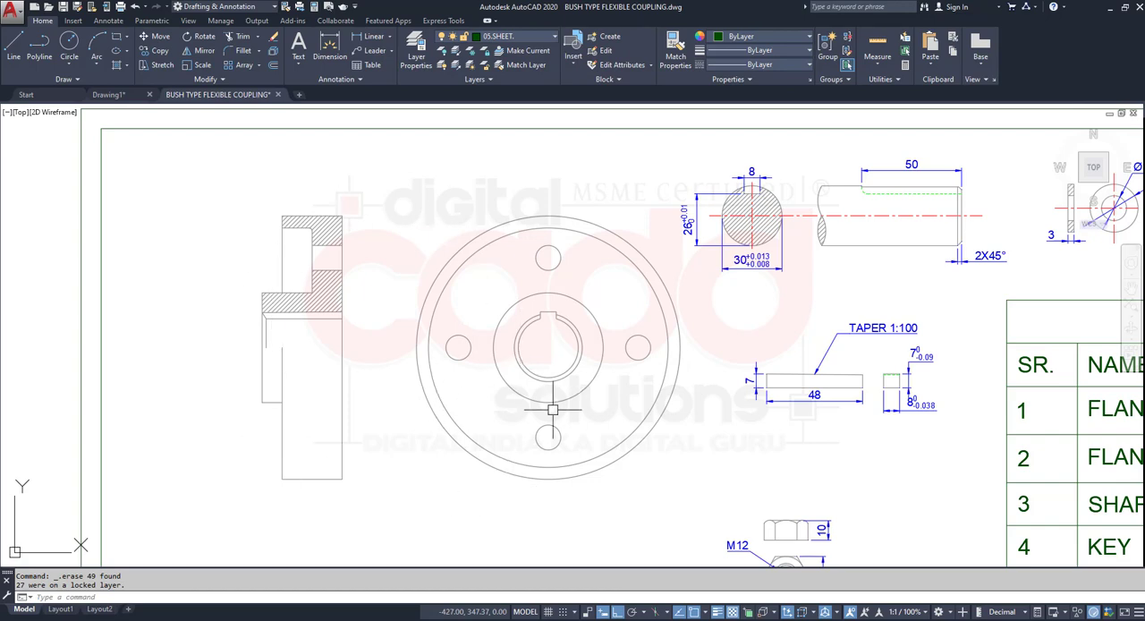
scroll(534, 324, "down", 5)
scroll(474, 266, "up", 5)
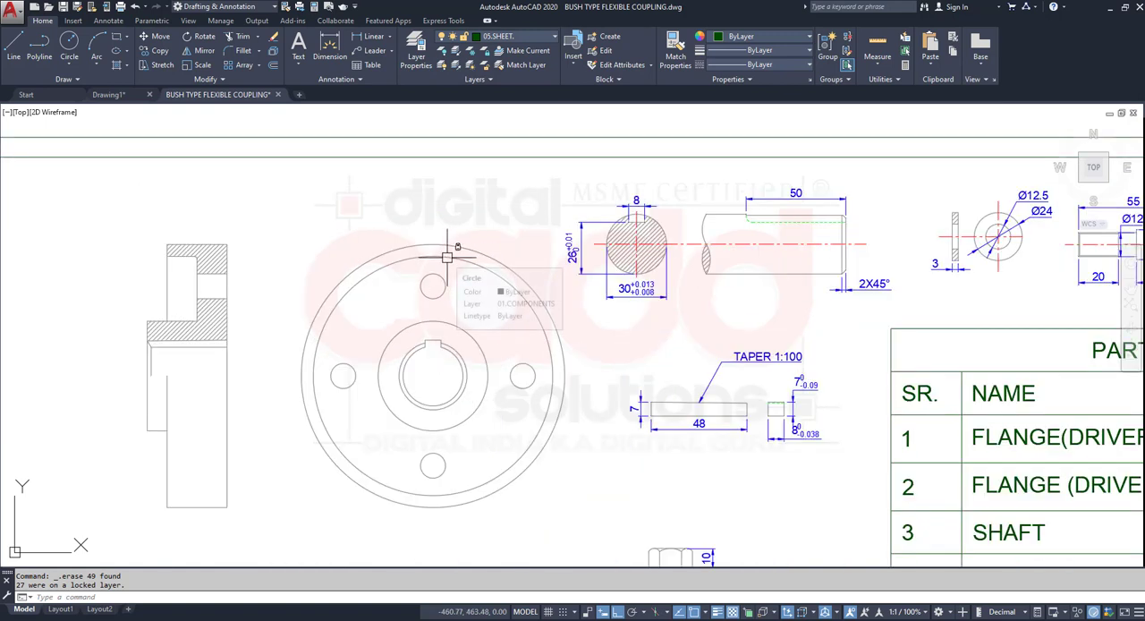
- Check the lock state of 01.COMPONENTS in the layer list and on the flange circles, and clear the shaft group selection
left_click(522, 38)
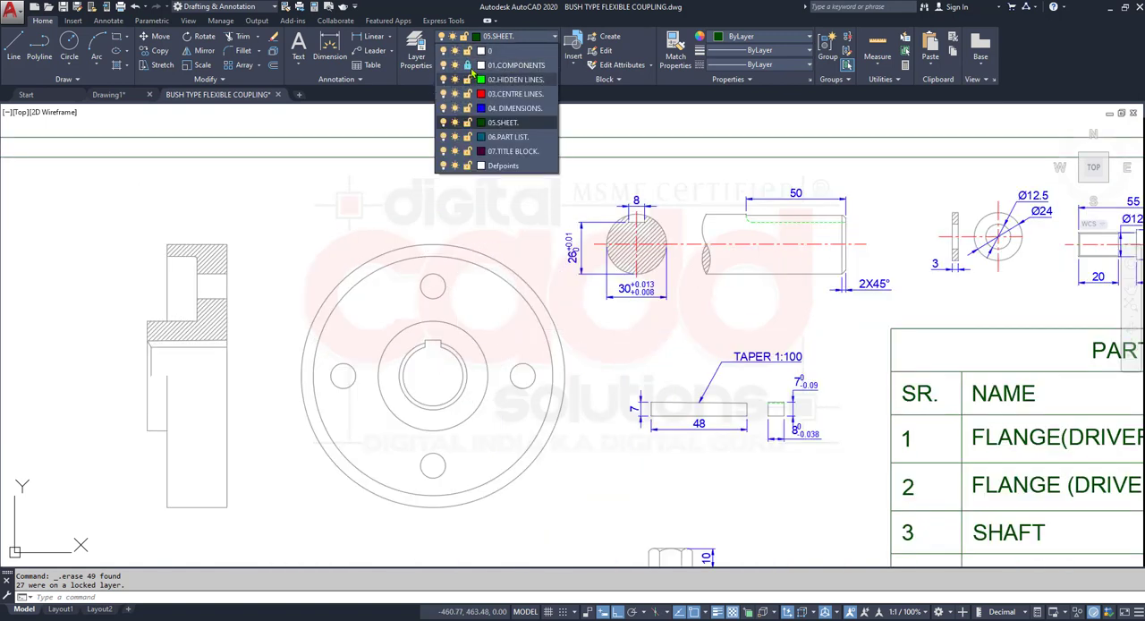
left_click(378, 204)
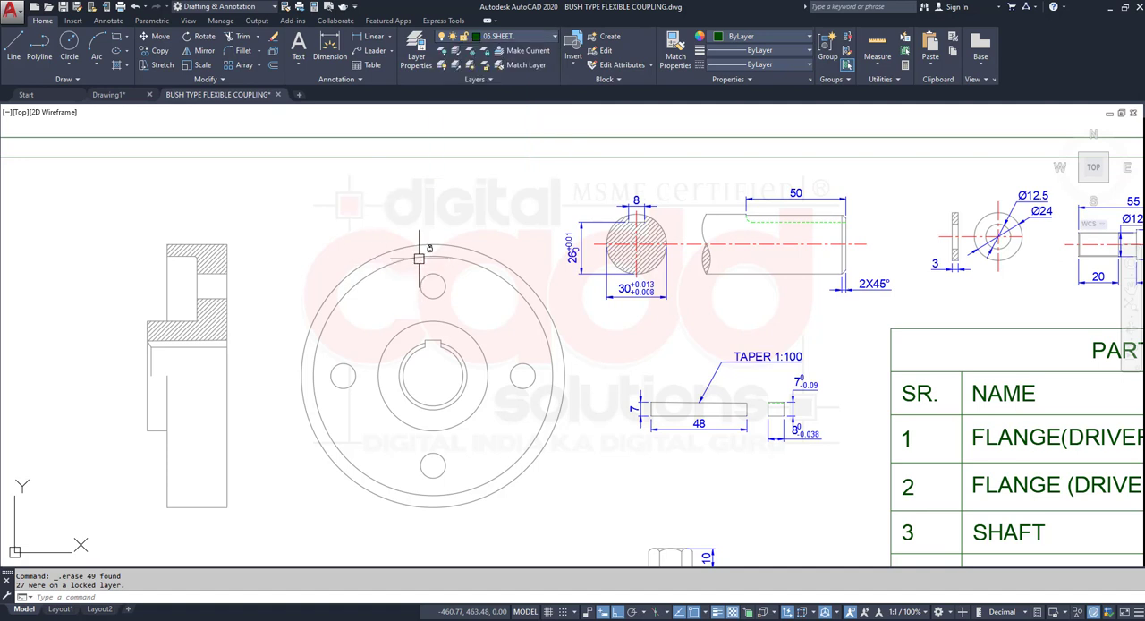
mouse_move(417, 258)
mouse_move(478, 267)
left_click(725, 291)
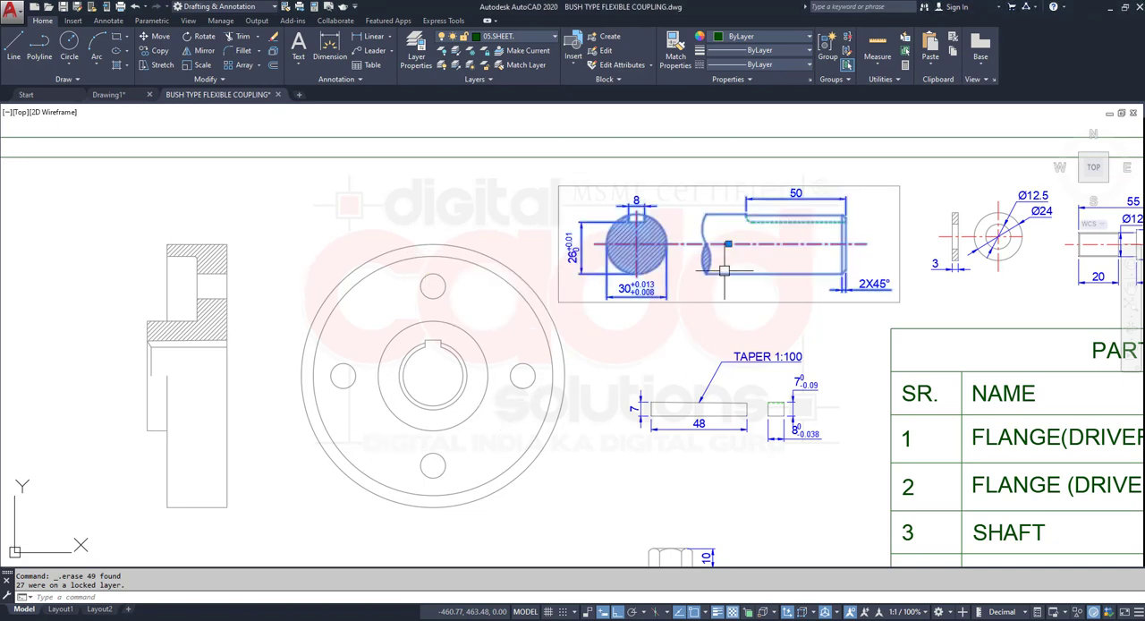
key("Escape")
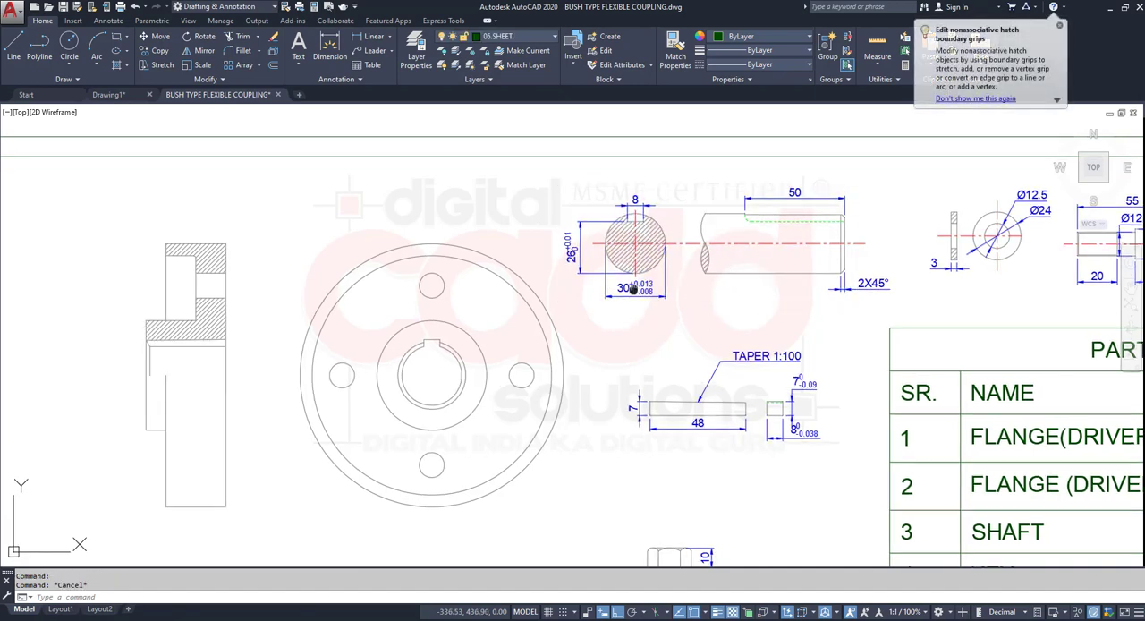
- Ungroup the shaft views and erase everything in a crossing window around them that is not on a locked layer
middle_click_drag(735, 297, 575, 372)
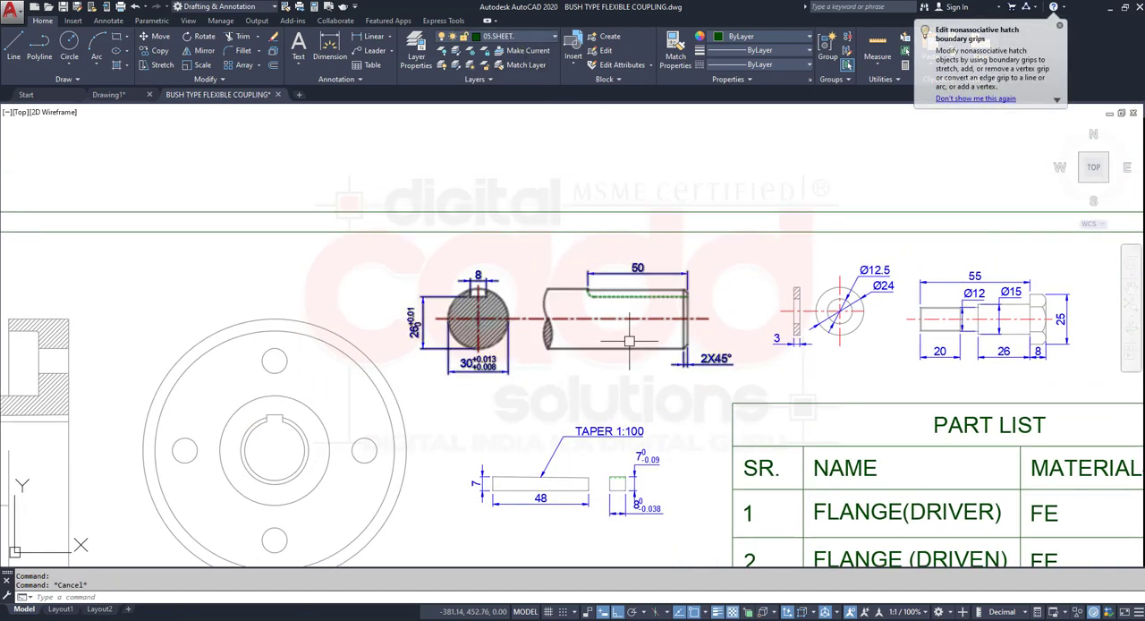
left_click(702, 359)
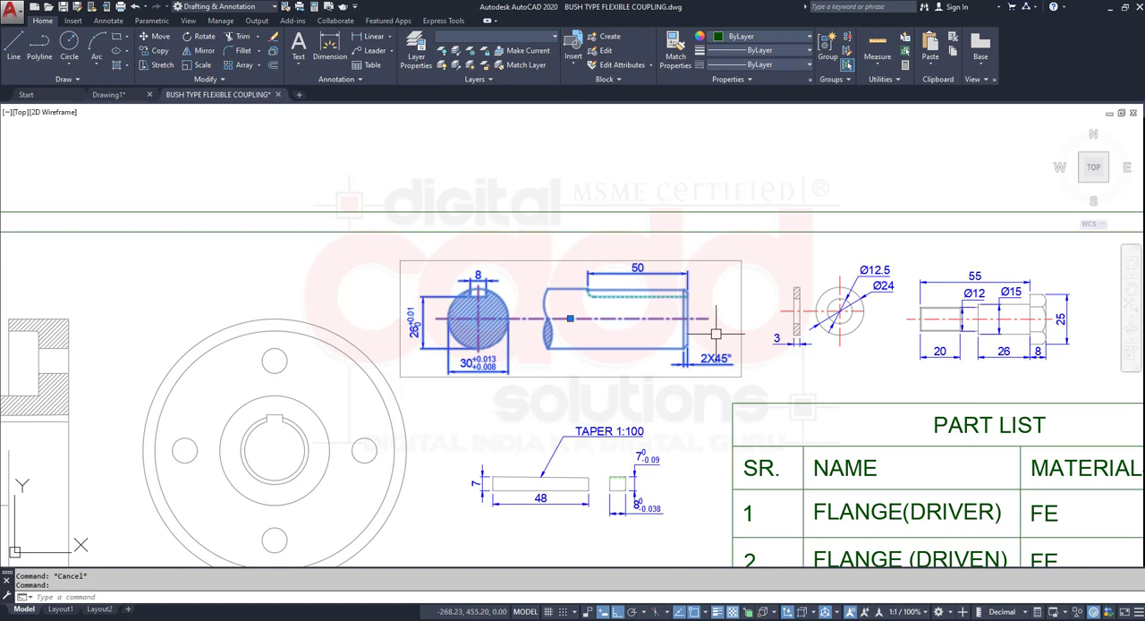
left_click(846, 37)
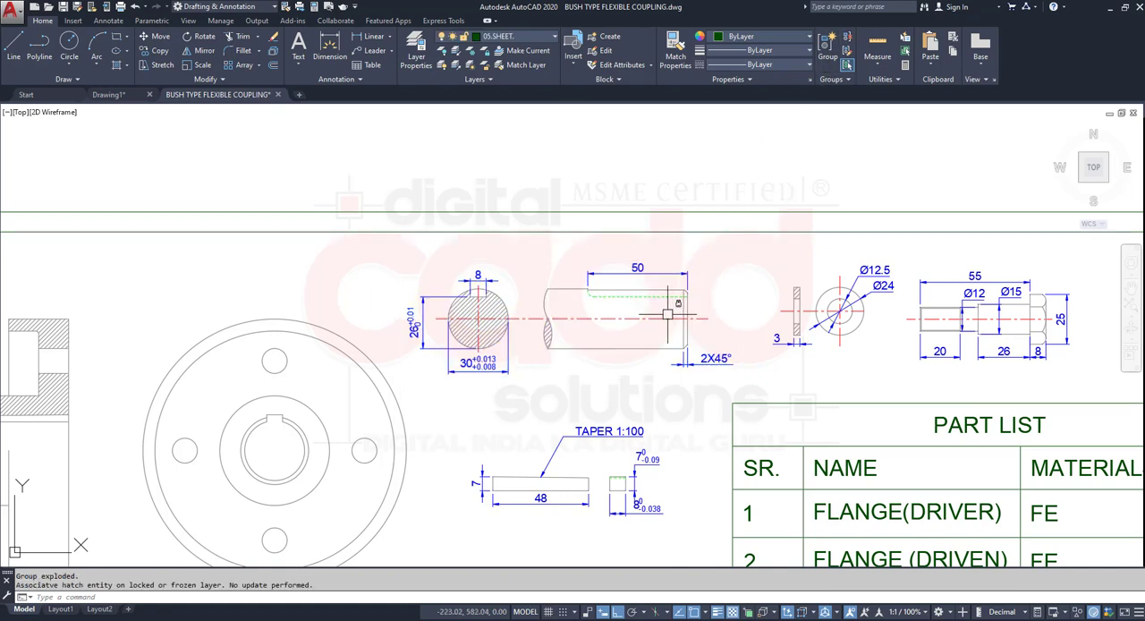
left_click(748, 247)
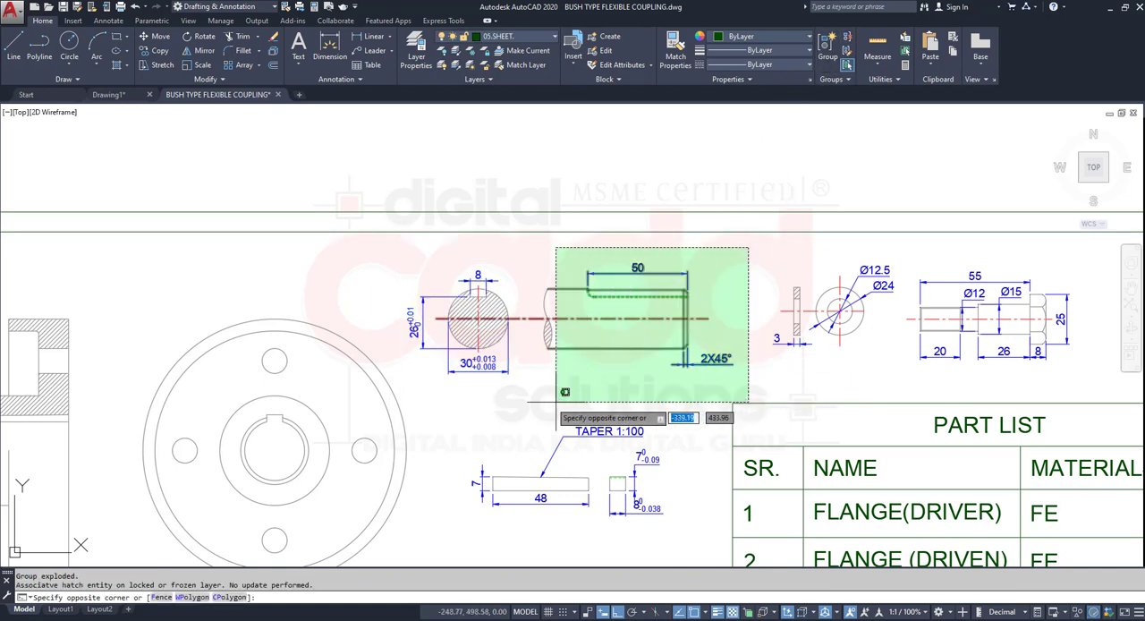
left_click(393, 403)
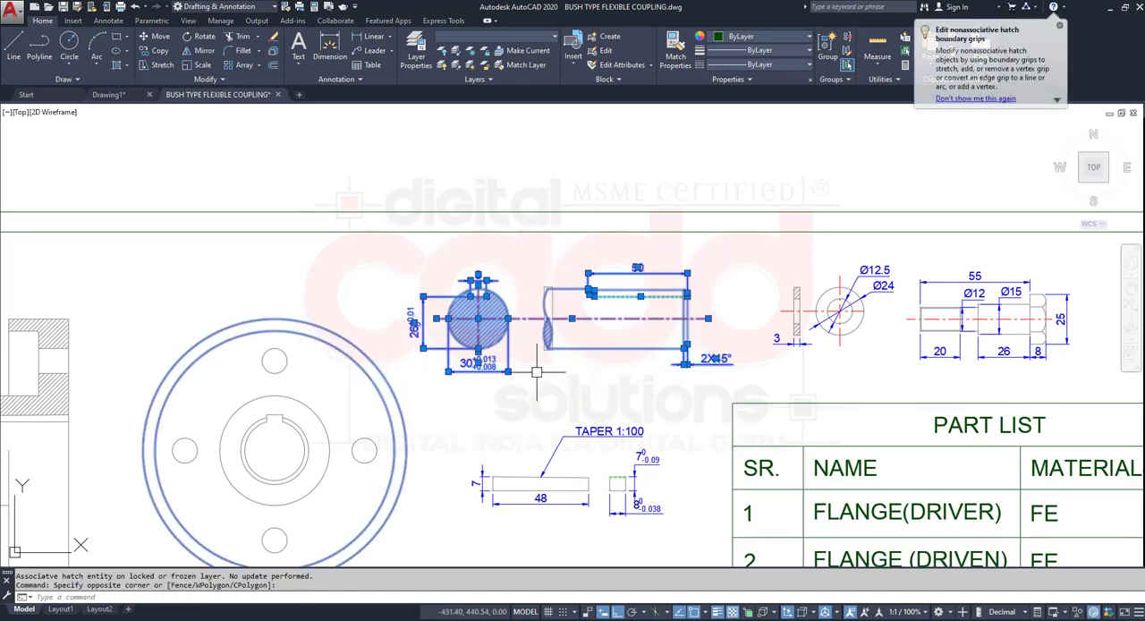
key("Delete")
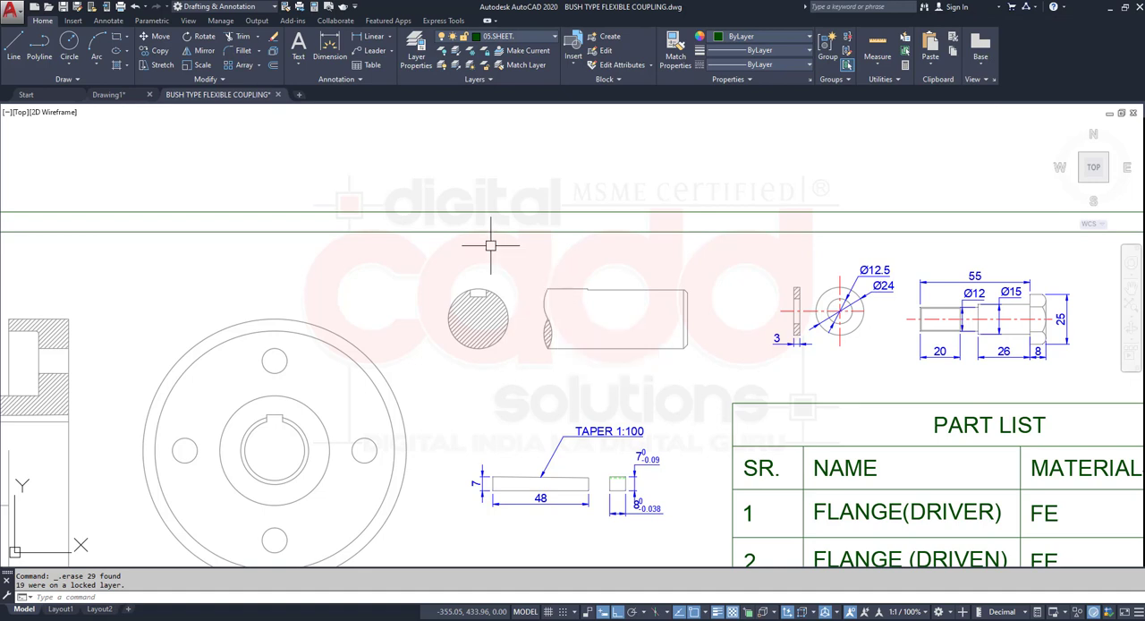
- Review the whole sheet, clear the selection and unlock the 01.COMPONENTS layer
left_click(516, 40)
scroll(433, 319, "down", 8)
scroll(487, 444, "up", 2)
scroll(427, 390, "up", 2)
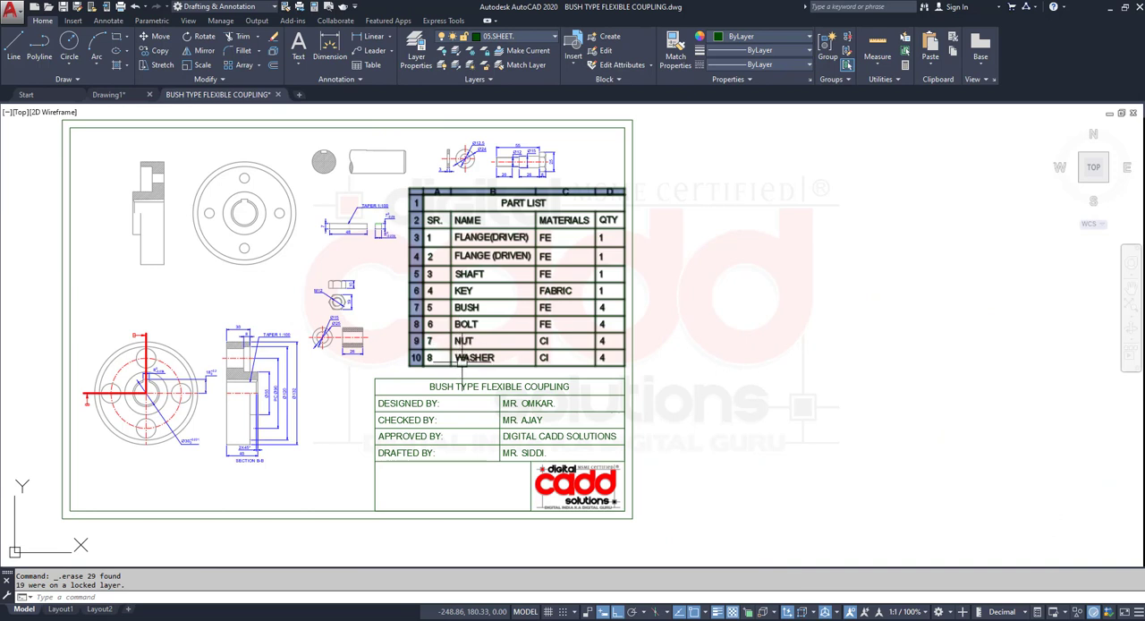
key("Escape")
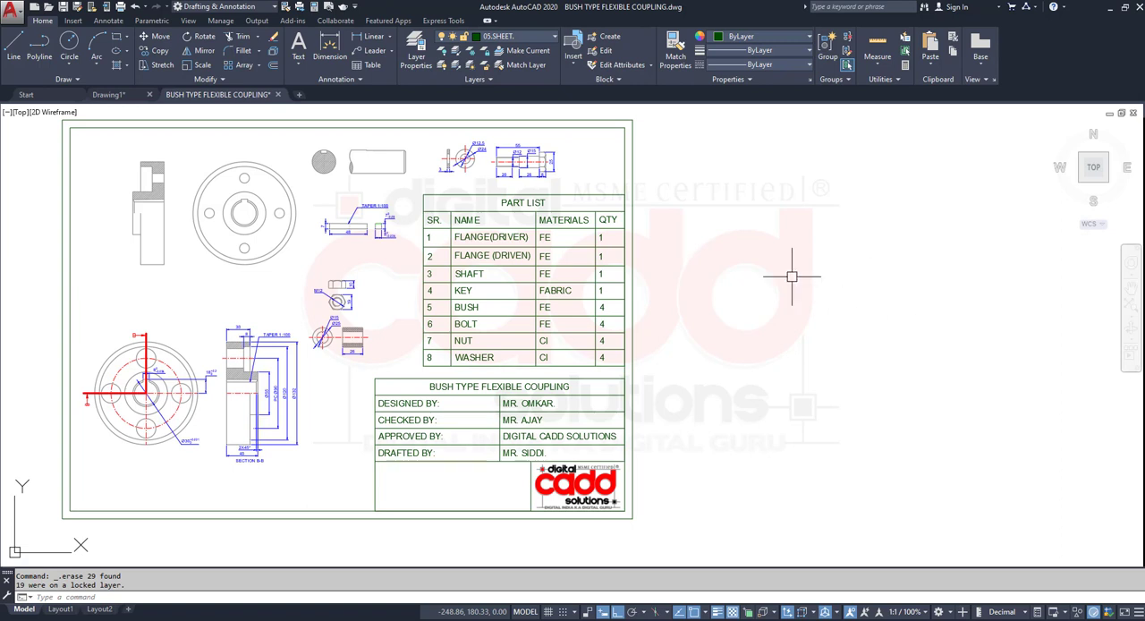
left_click(515, 38)
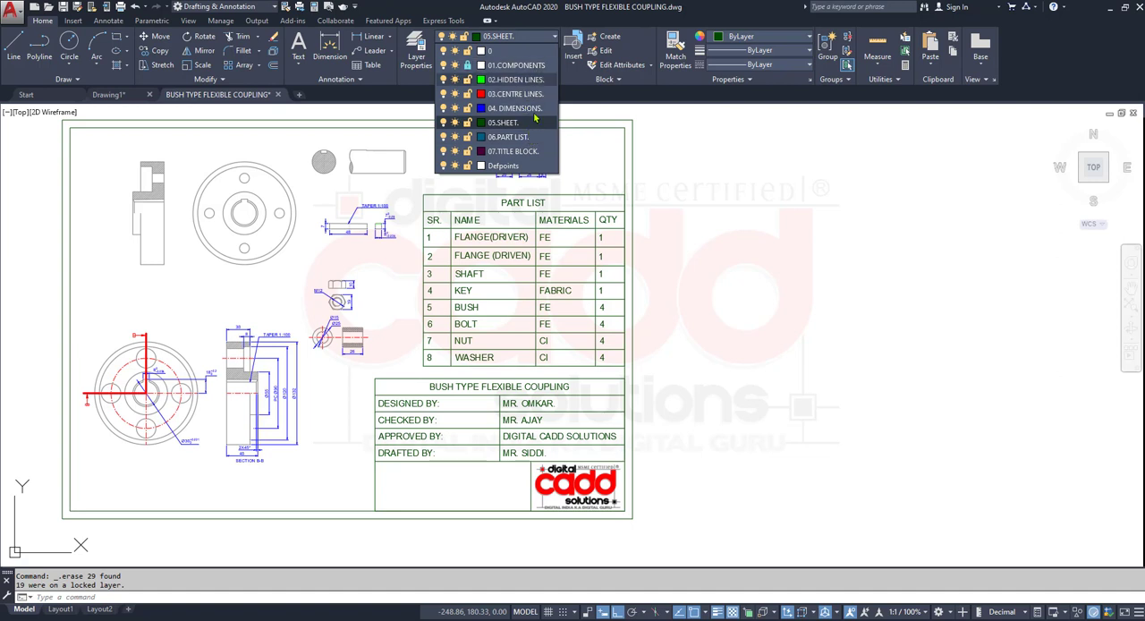
left_click(466, 65)
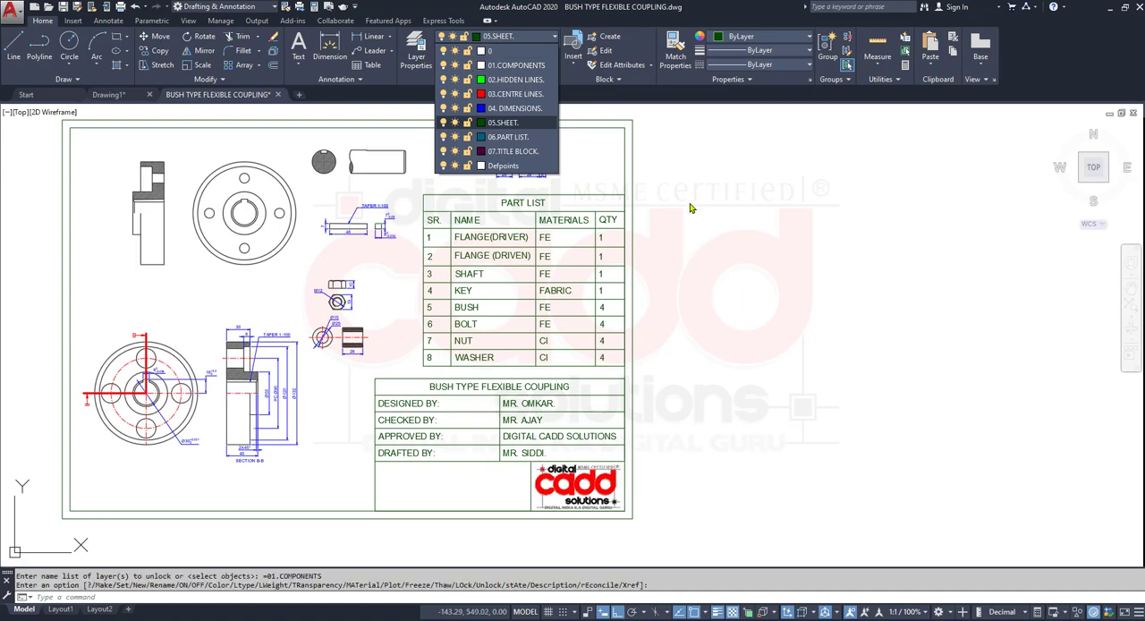
- Undo the layer unlock, the shaft ungrouping and the erasures of the shaft and driver flange objects
key("ctrl+z")
key("ctrl+z")
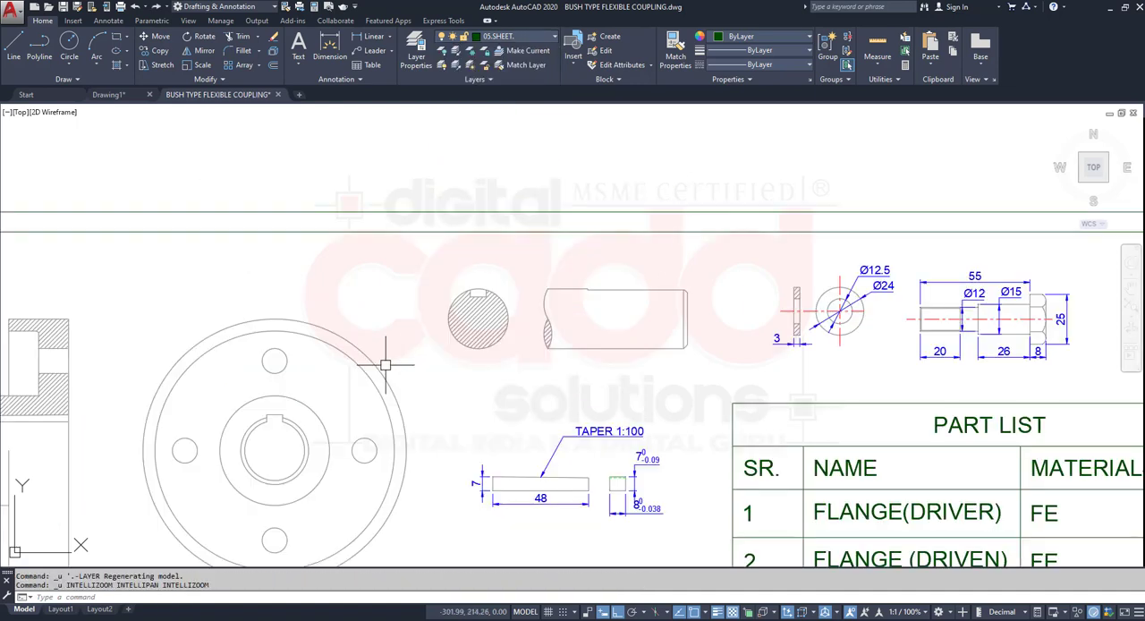
key("ctrl+z")
key("ctrl+z")
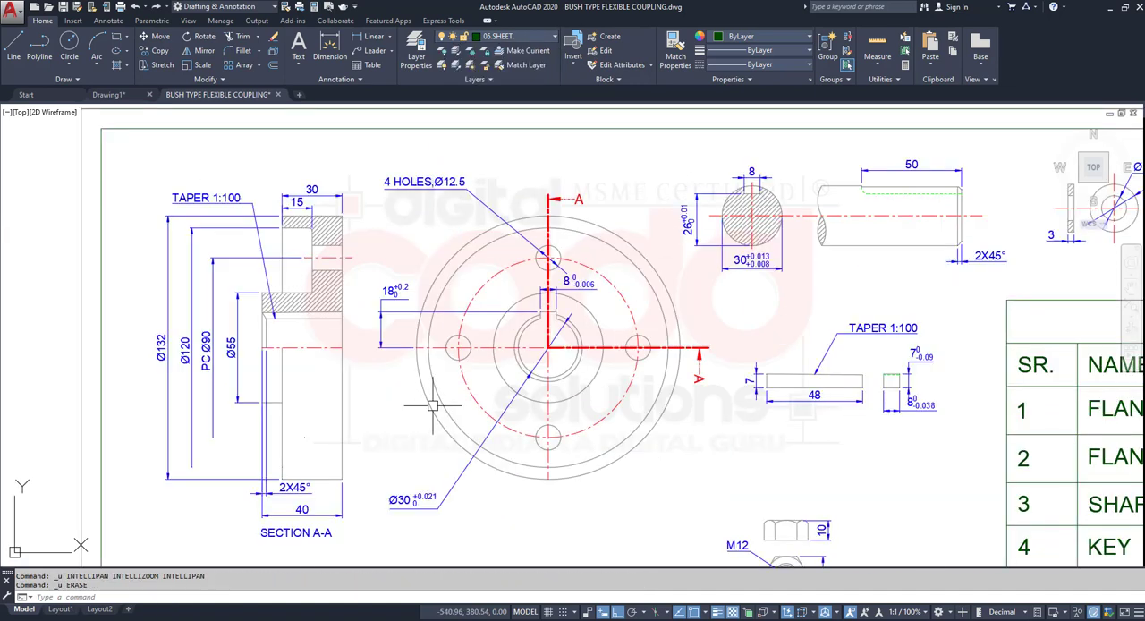
key("ctrl+z")
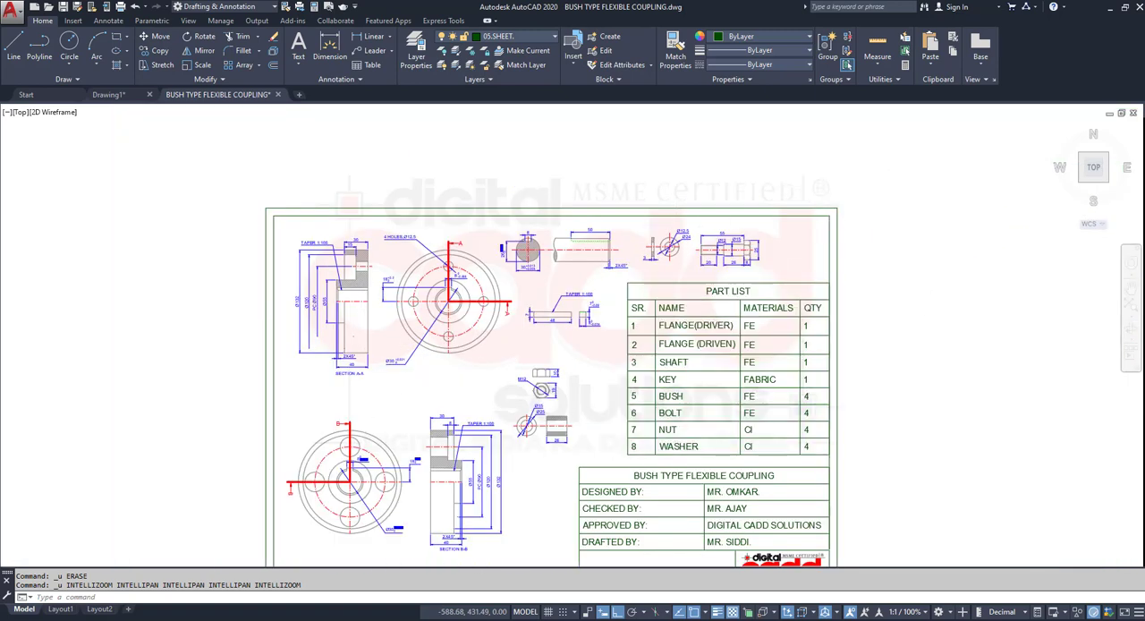
- Select the whole sheet and ungroup the driven flange views, accepting the proposed group
scroll(899, 154, "down", 2)
left_click(899, 154)
left_click(424, 535)
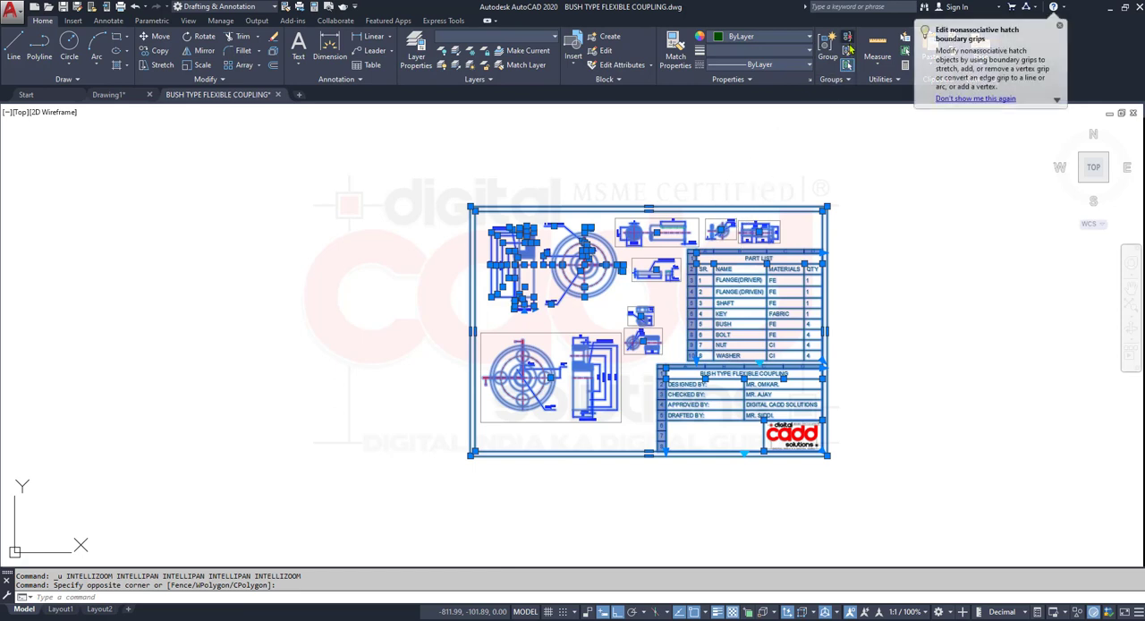
left_click(847, 45)
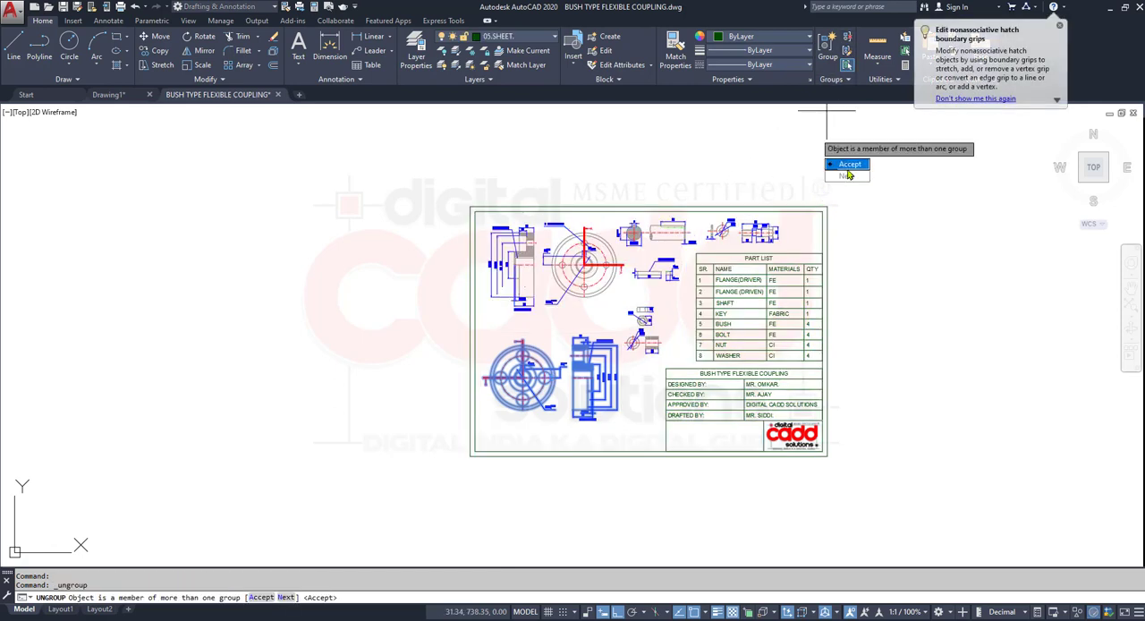
left_click(847, 165)
left_click(656, 342)
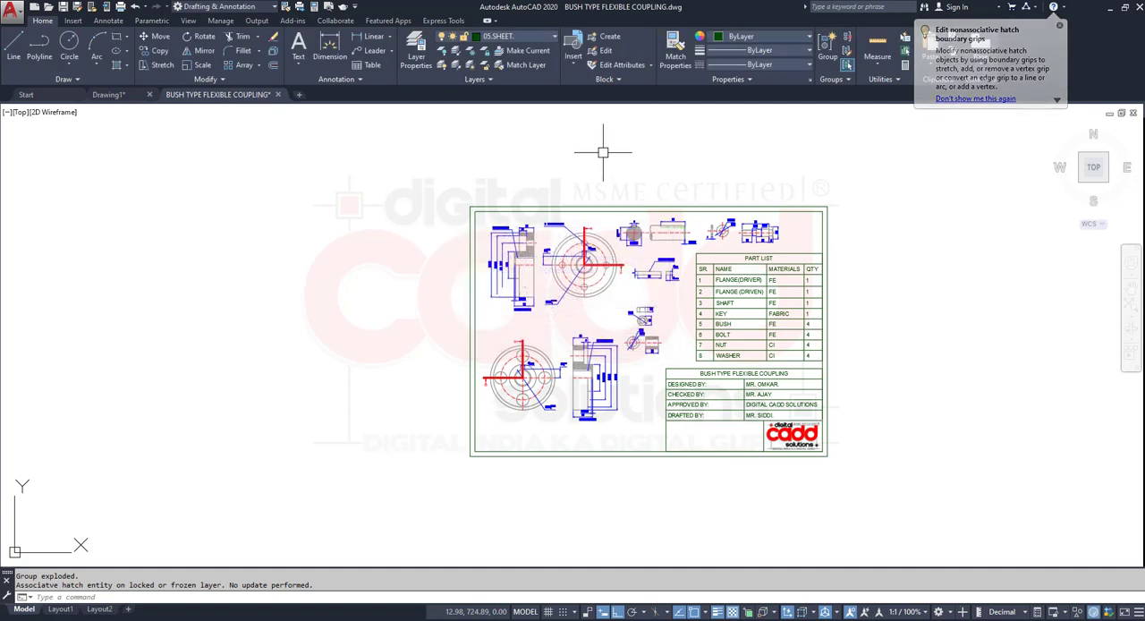
- Unlock the 01.COMPONENTS layer
left_click(514, 36)
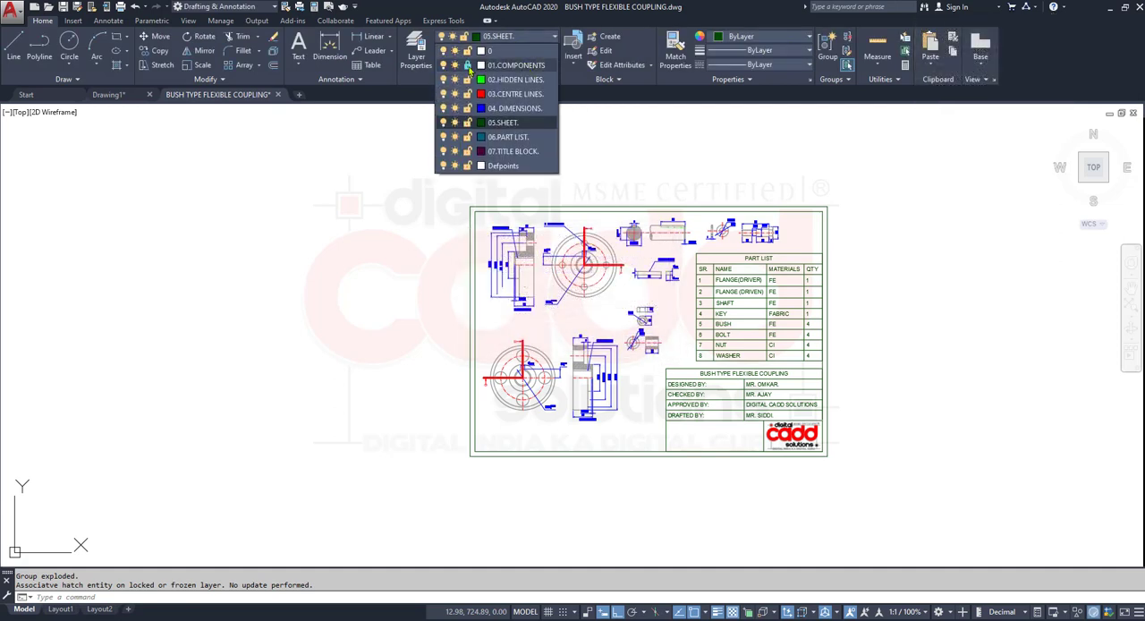
left_click(467, 65)
left_click(839, 177)
- Ungroup the bolt views and the washer views above the part list
scroll(791, 305, "up", 2)
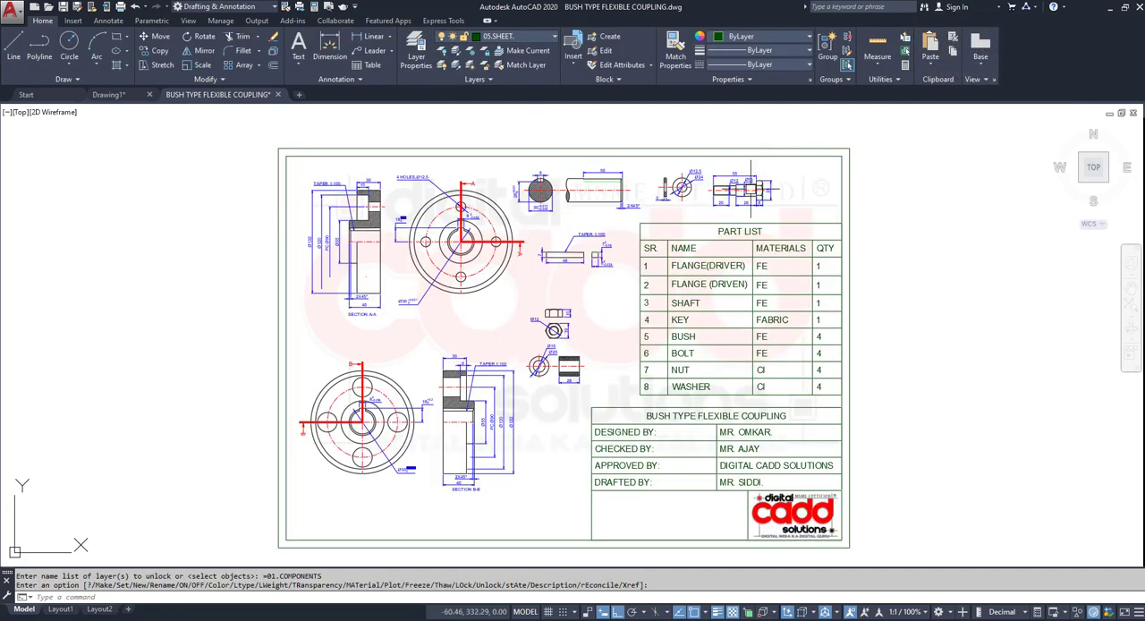
key("Return")
left_click(749, 187)
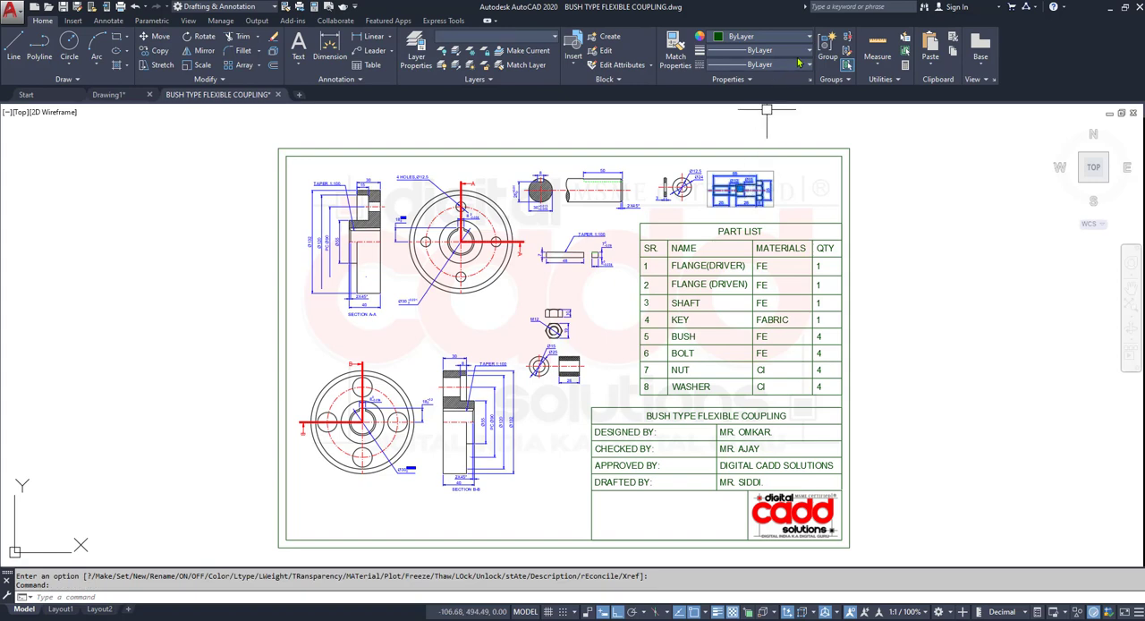
left_click(849, 37)
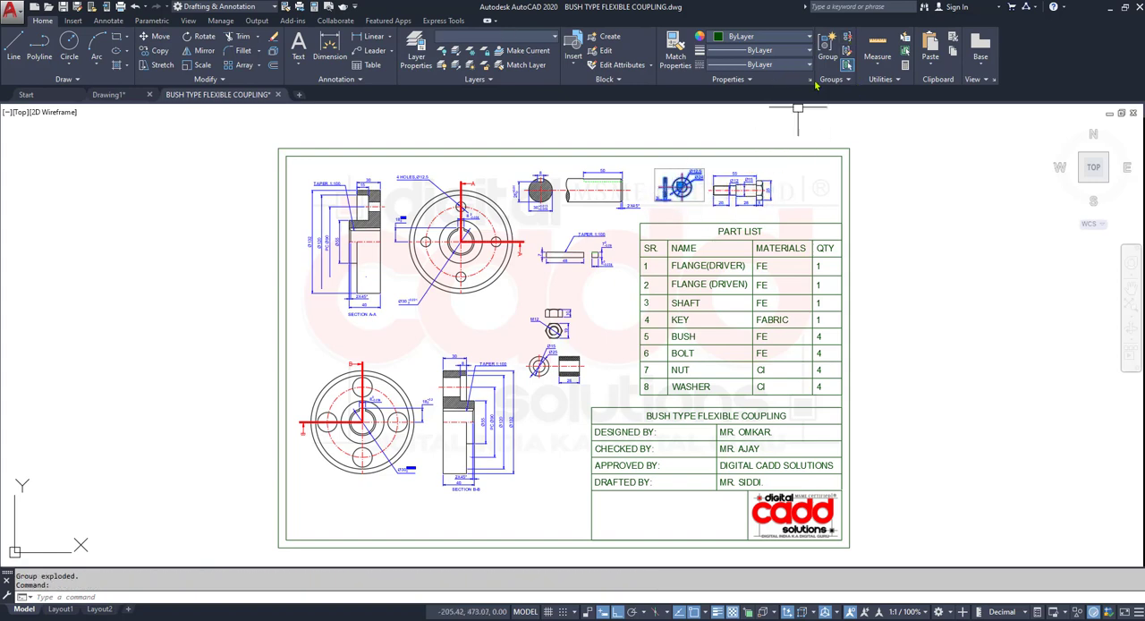
scroll(677, 193, "up", 2)
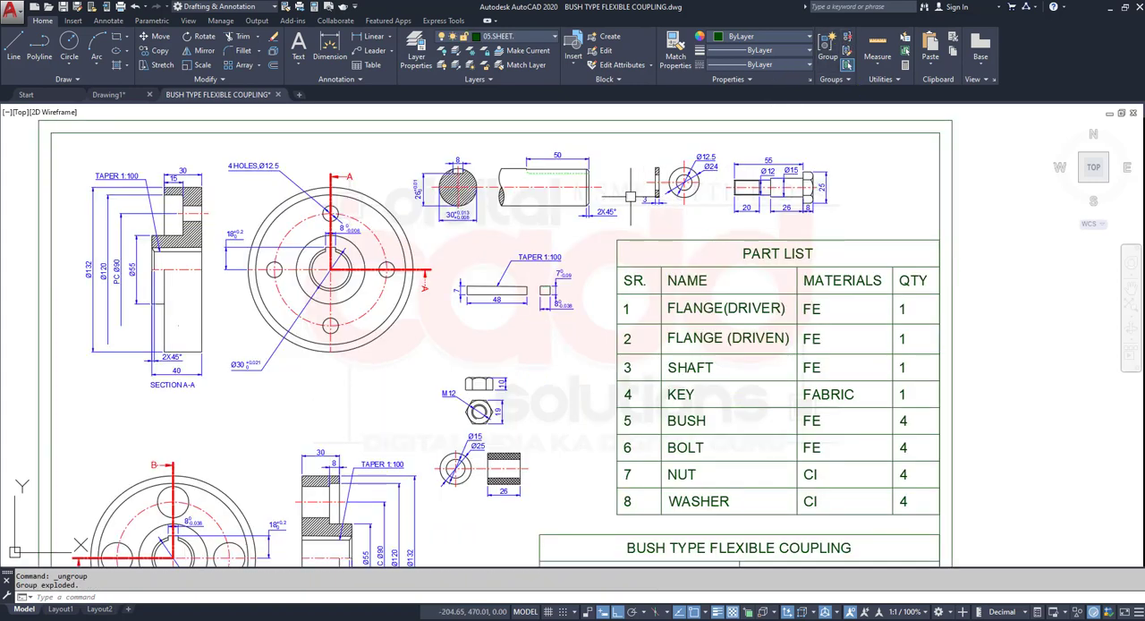
- Ungroup the shaft views and the key, nut and bush views beside the part list, accepting the proposed group
left_click(586, 188)
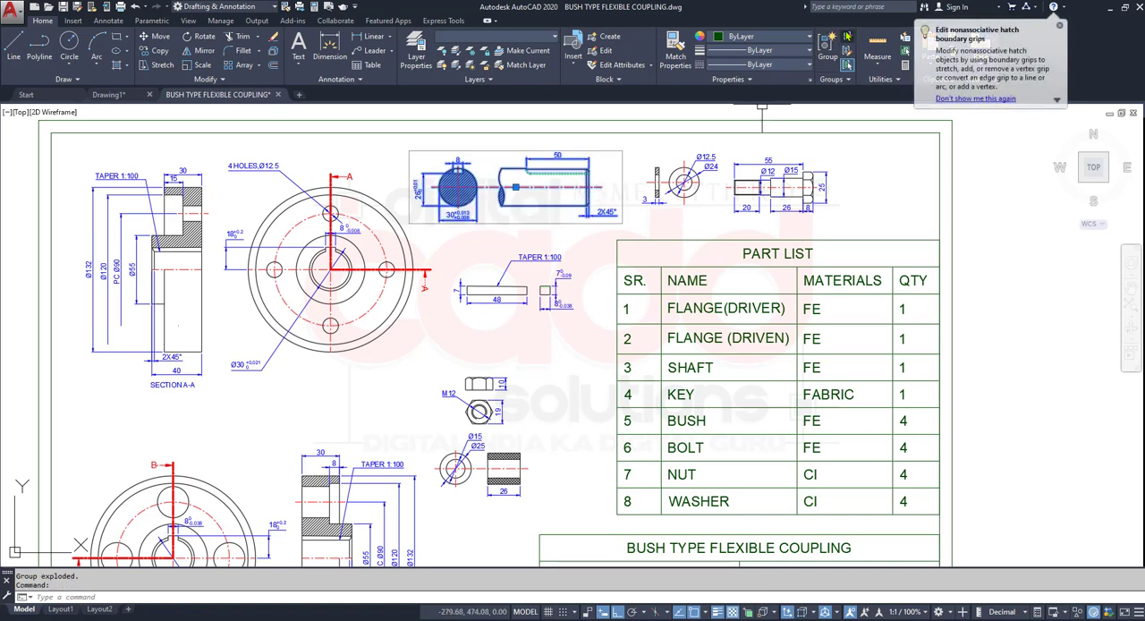
left_click(848, 38)
left_click(546, 289)
left_click(503, 394)
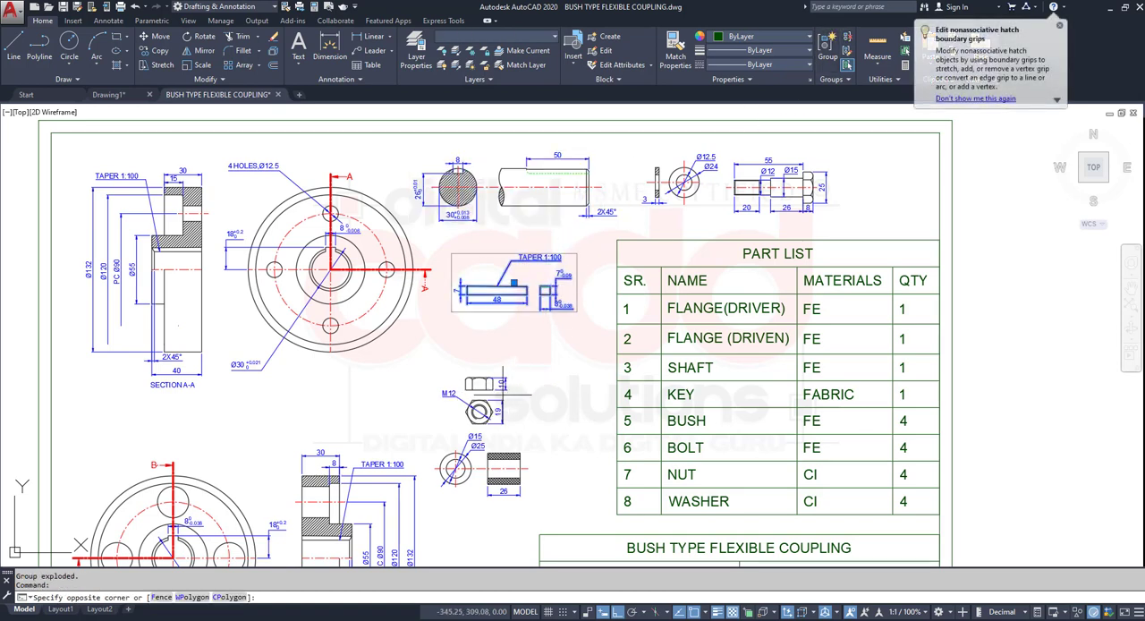
left_click(461, 480)
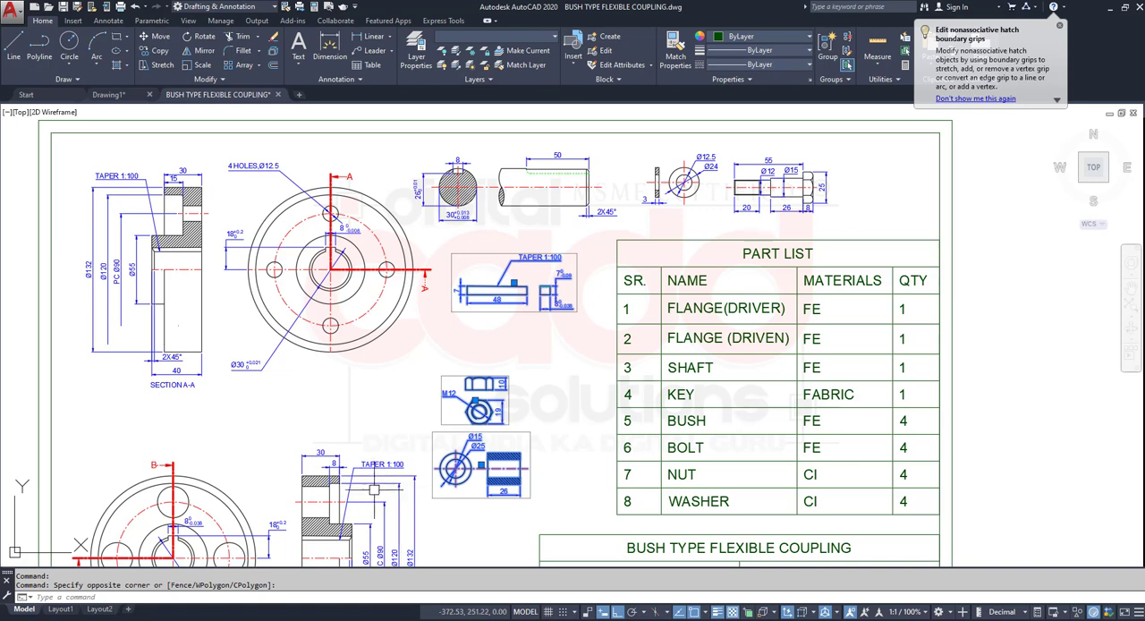
middle_click_drag(374, 489, 384, 429)
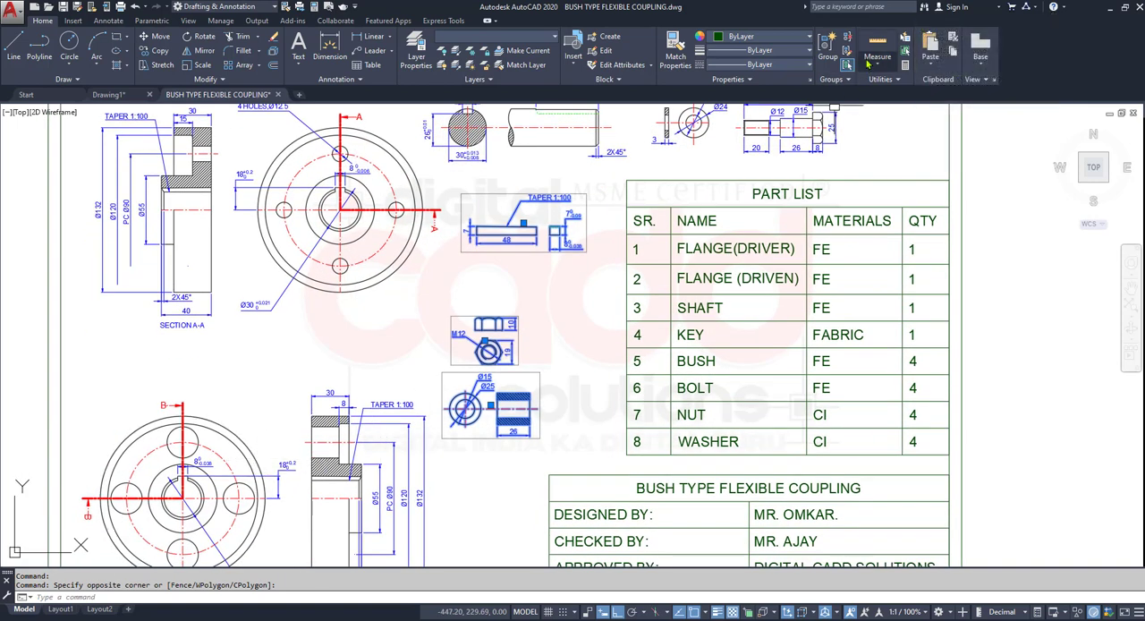
left_click(847, 37)
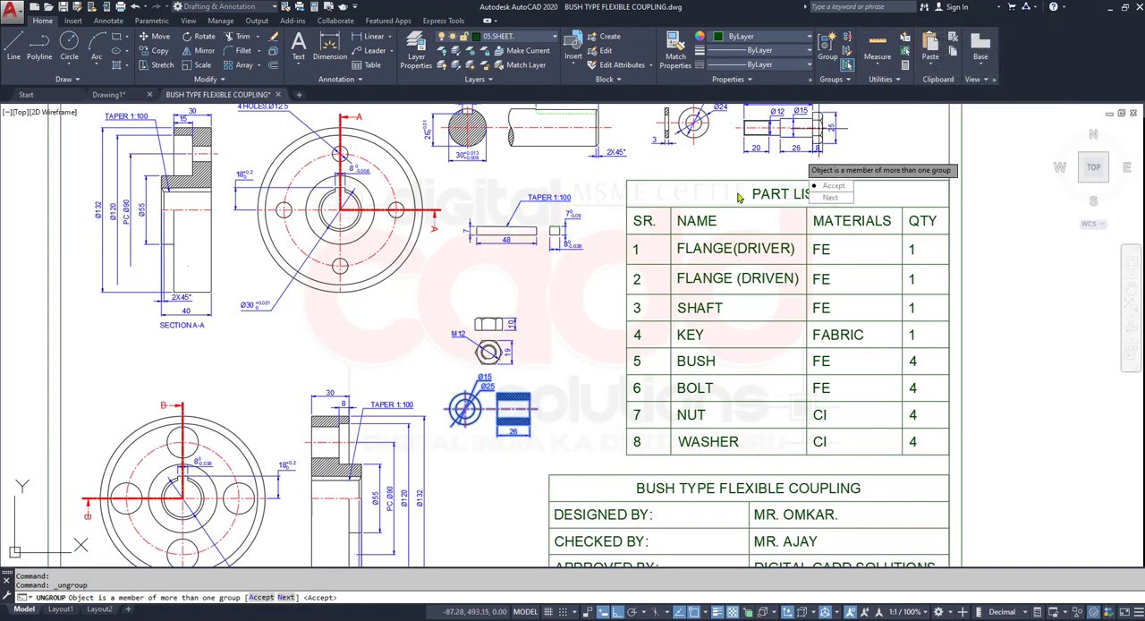
left_click(834, 186)
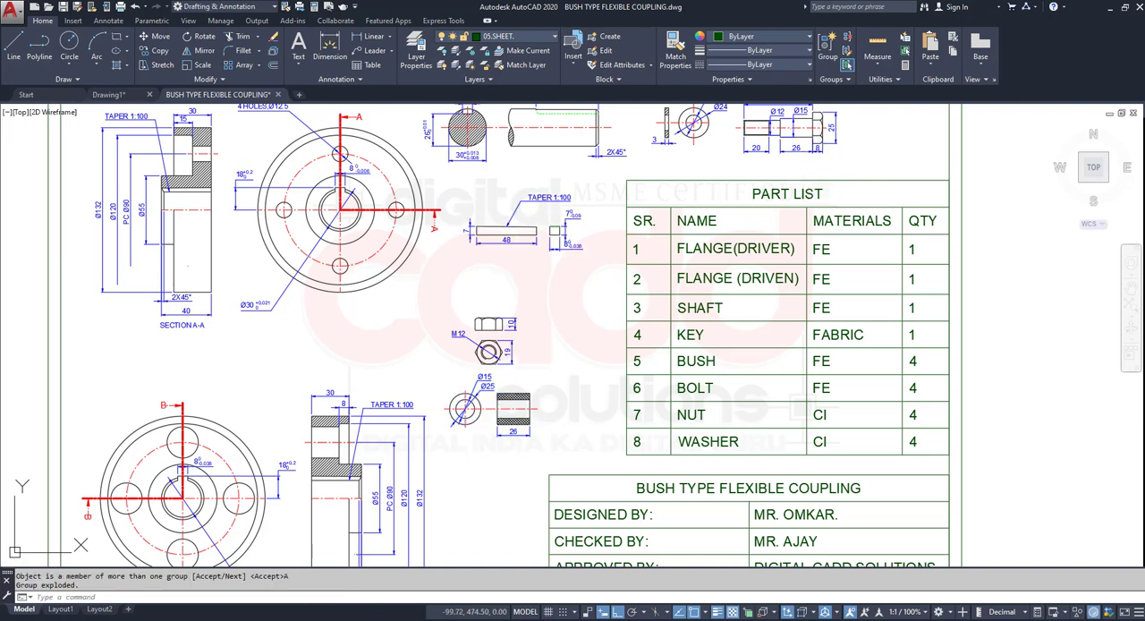
left_click(846, 36)
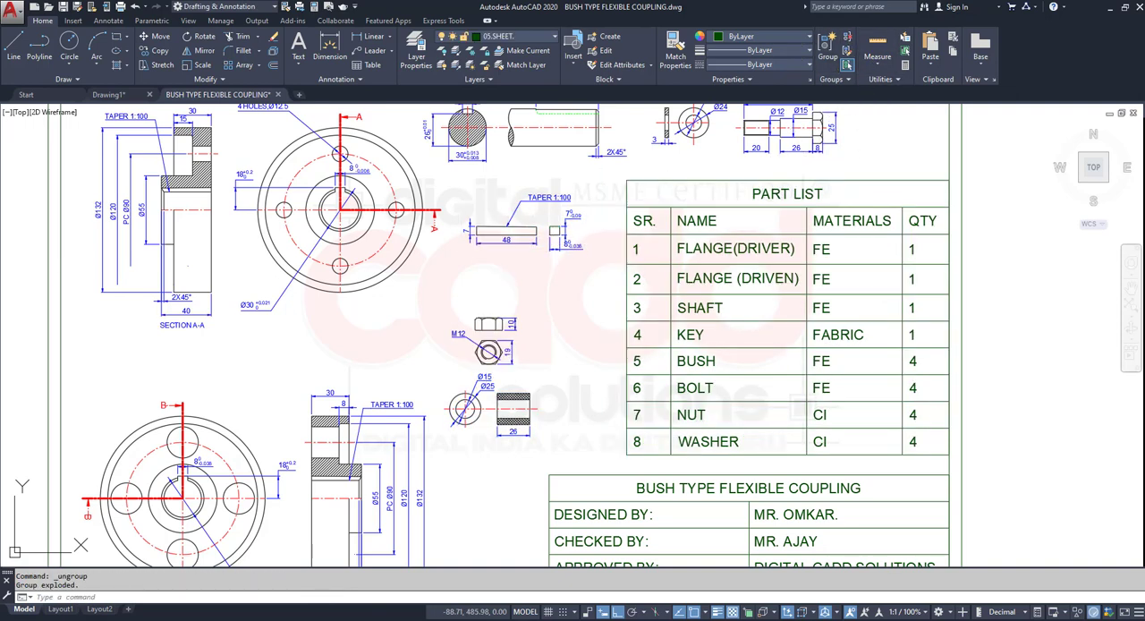
left_click(488, 351)
left_click(846, 37)
- Look over the component views across the whole sheet
middle_click_drag(608, 132, 513, 362)
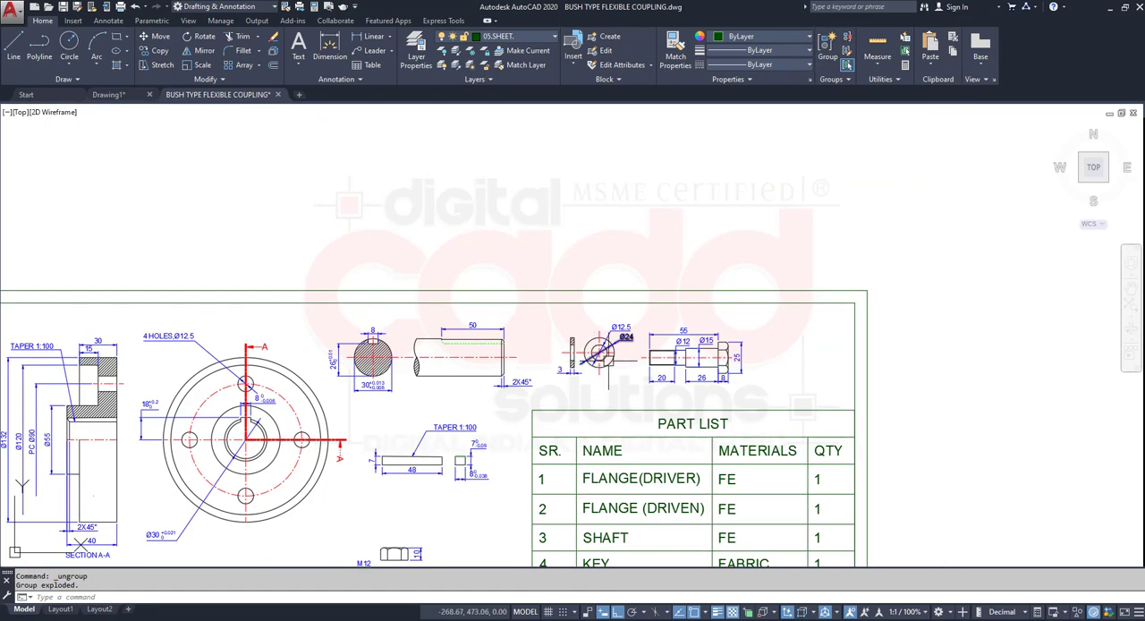
middle_click_drag(465, 537, 547, 336)
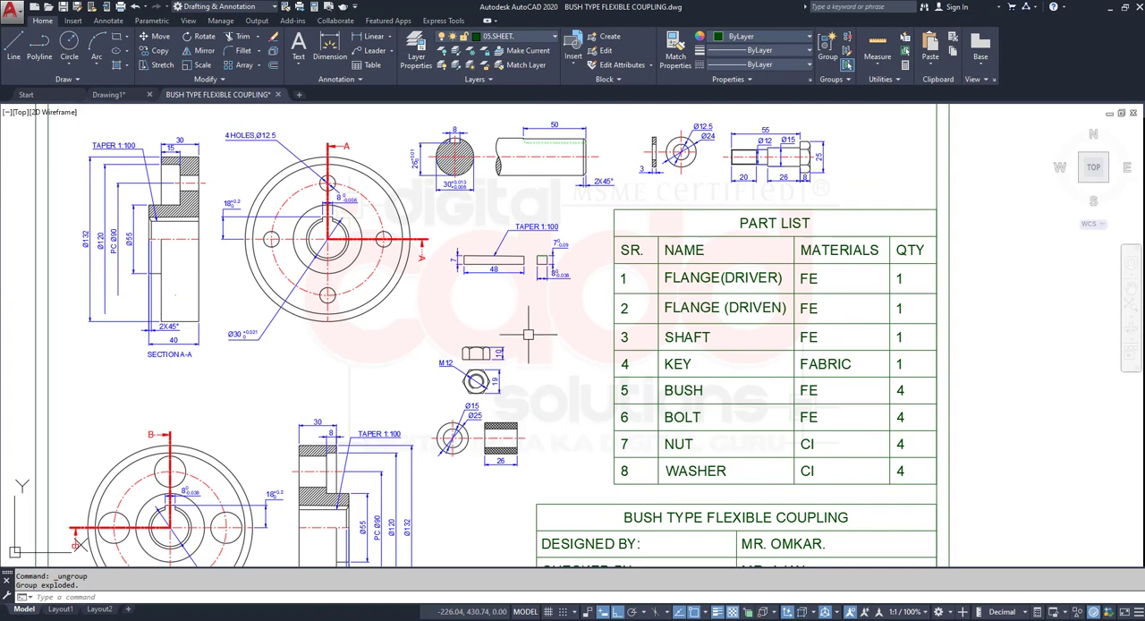
middle_click_drag(504, 395, 569, 367)
scroll(563, 365, "down", 8)
scroll(575, 385, "up", 2)
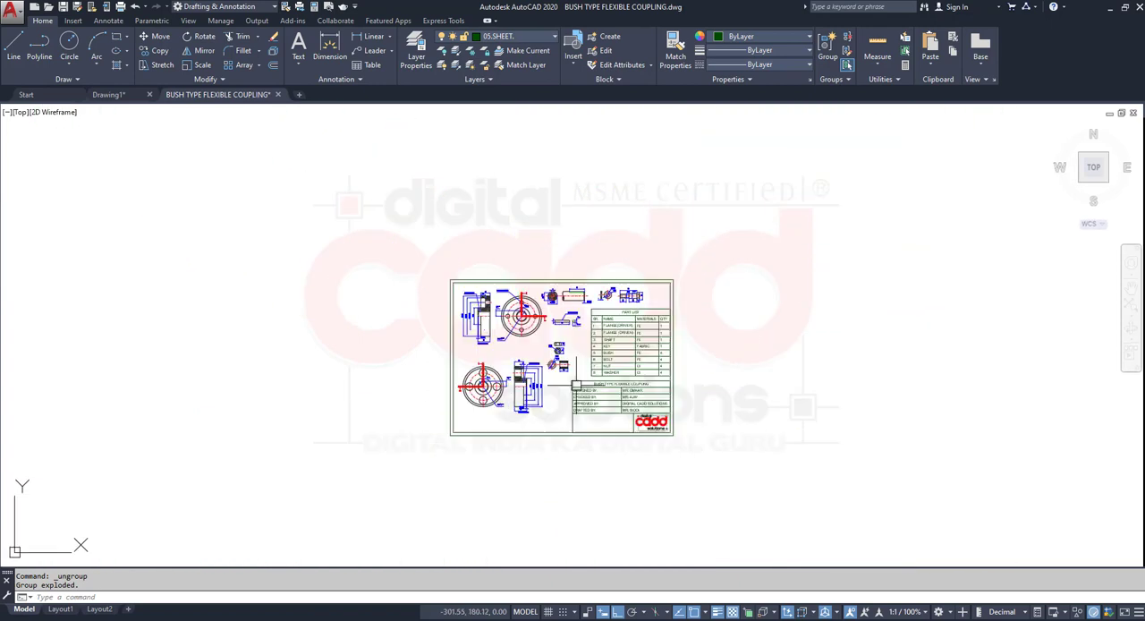
scroll(575, 386, "up", 4)
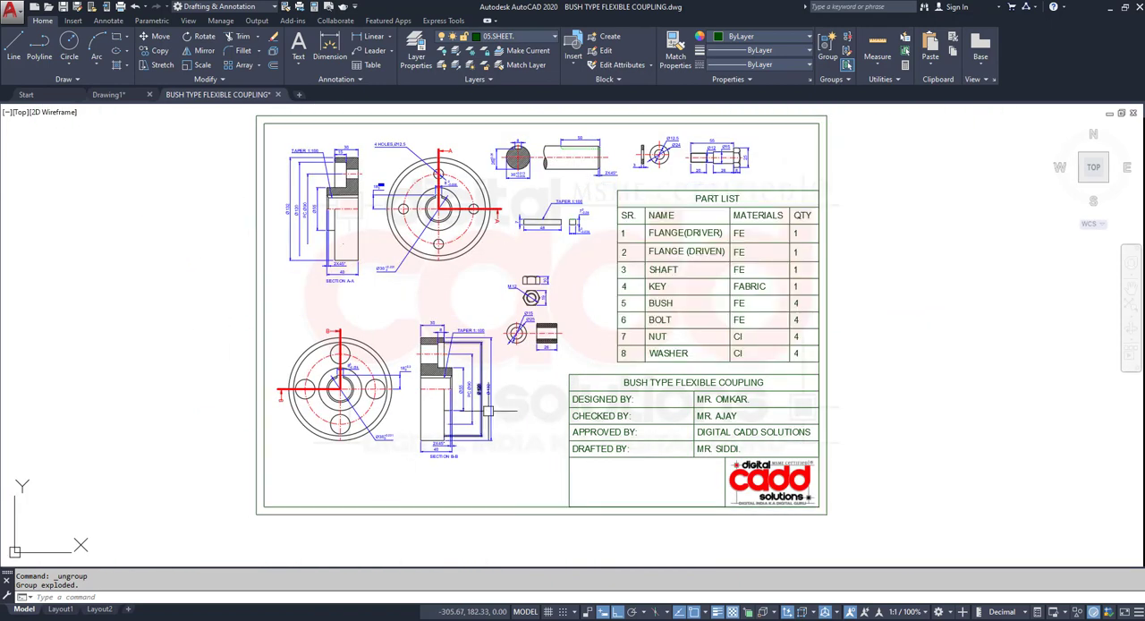
middle_click_drag(488, 411, 463, 452)
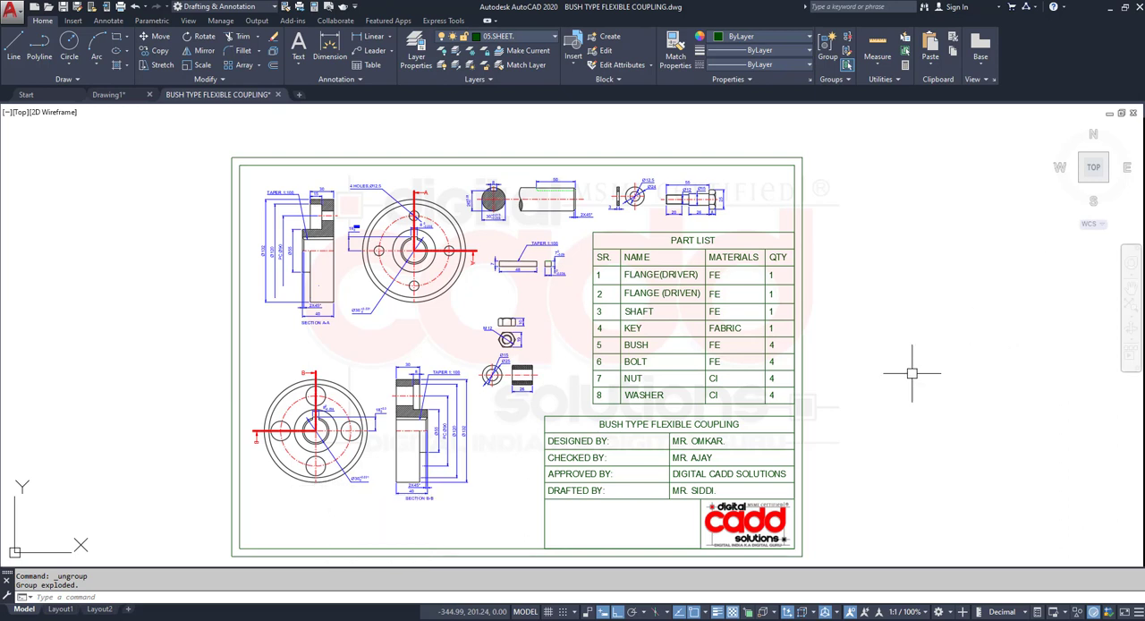
- Define an object selection filter for Dimension objects and apply it to the selection
type("I")
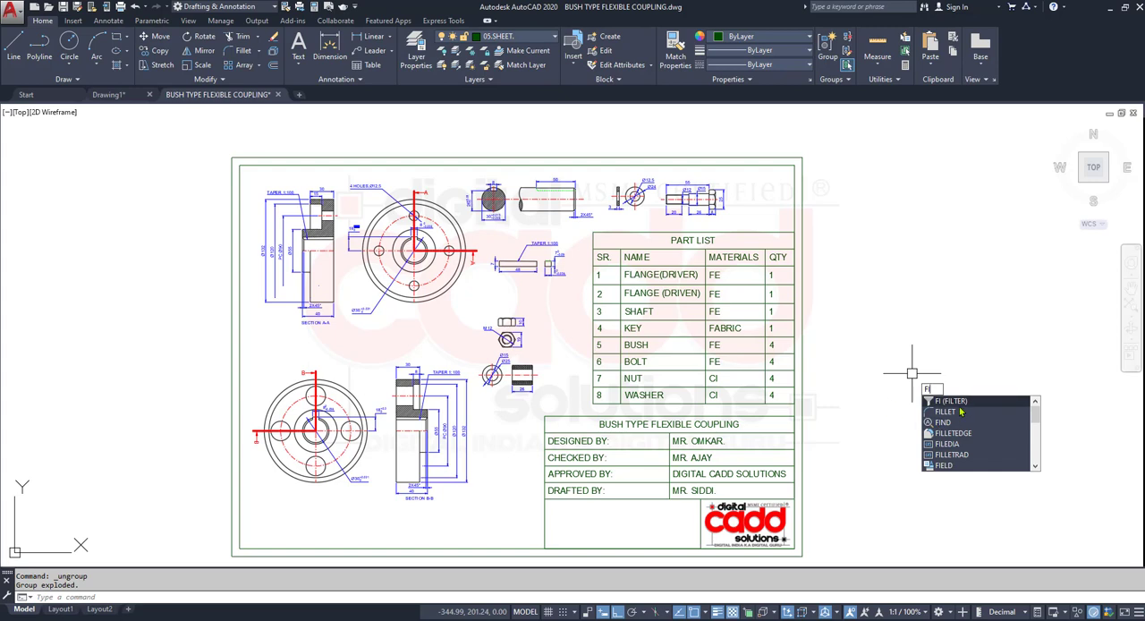
key("Return")
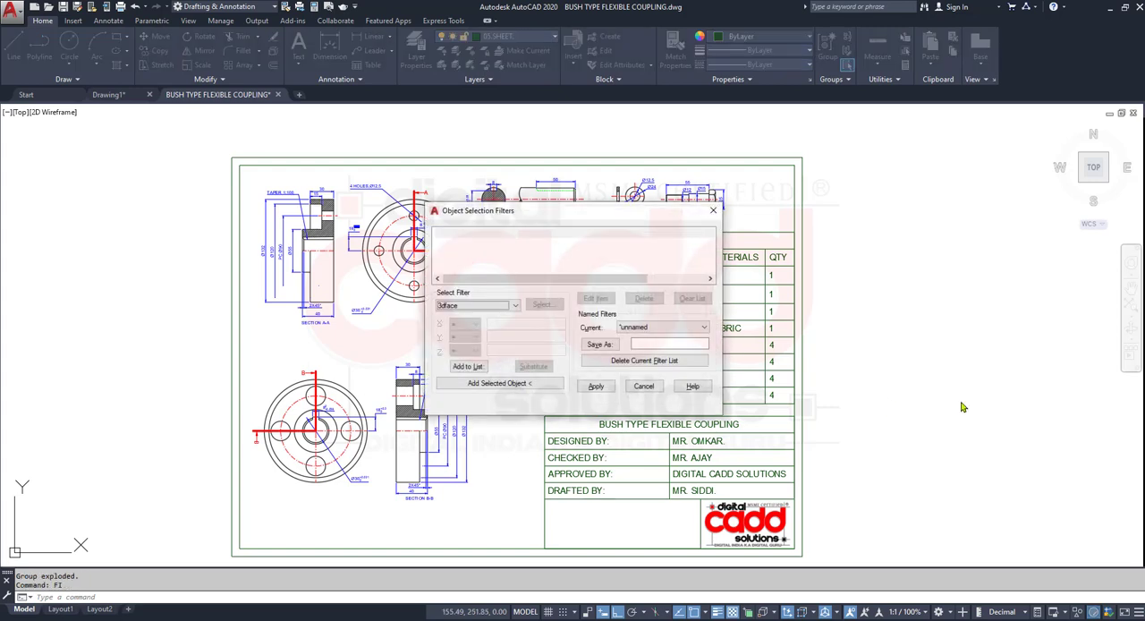
left_click(469, 306)
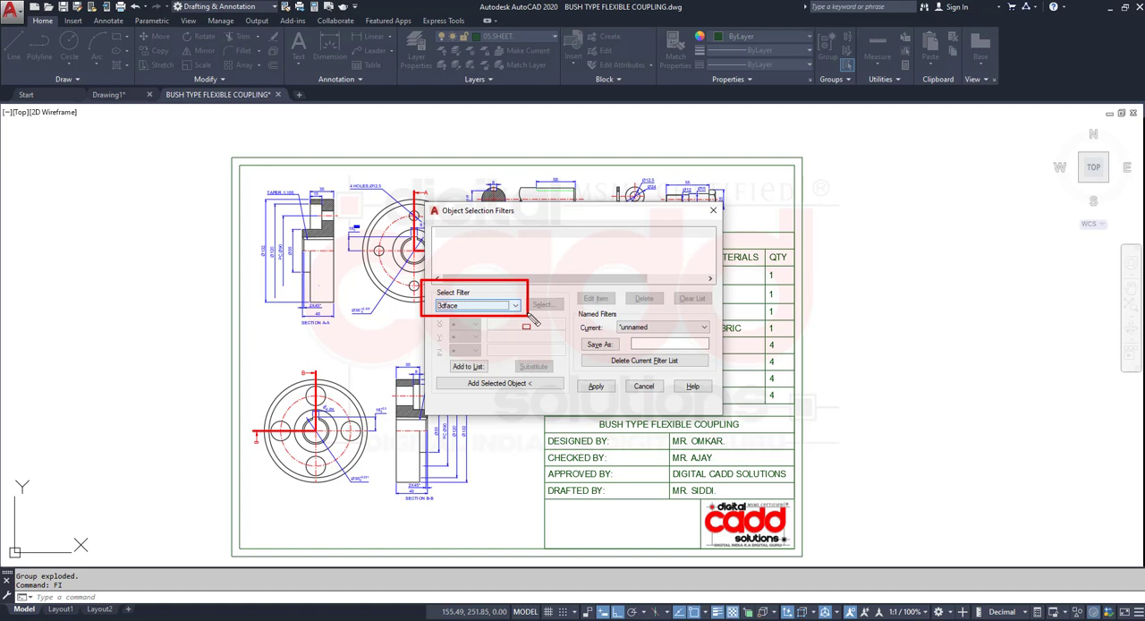
key("Escape")
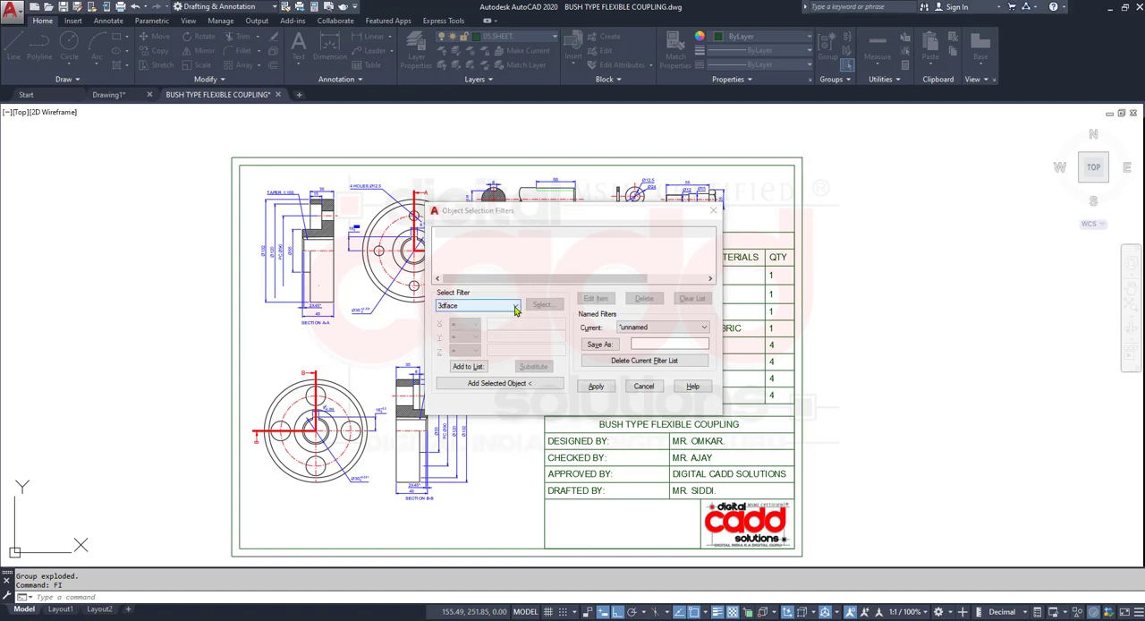
left_click(515, 307)
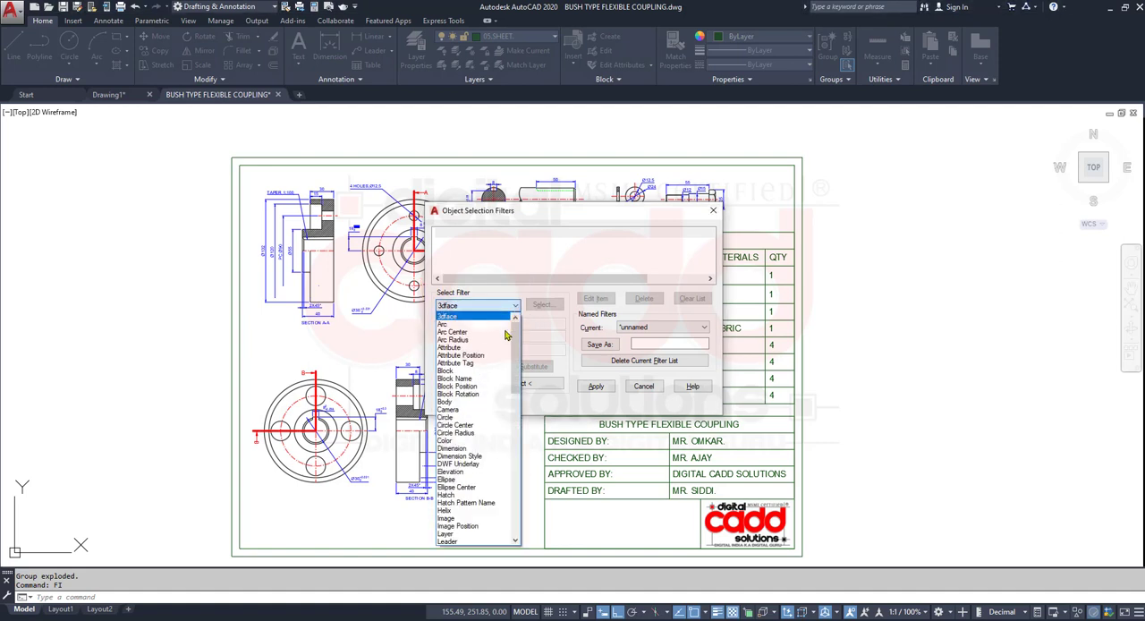
left_click(456, 448)
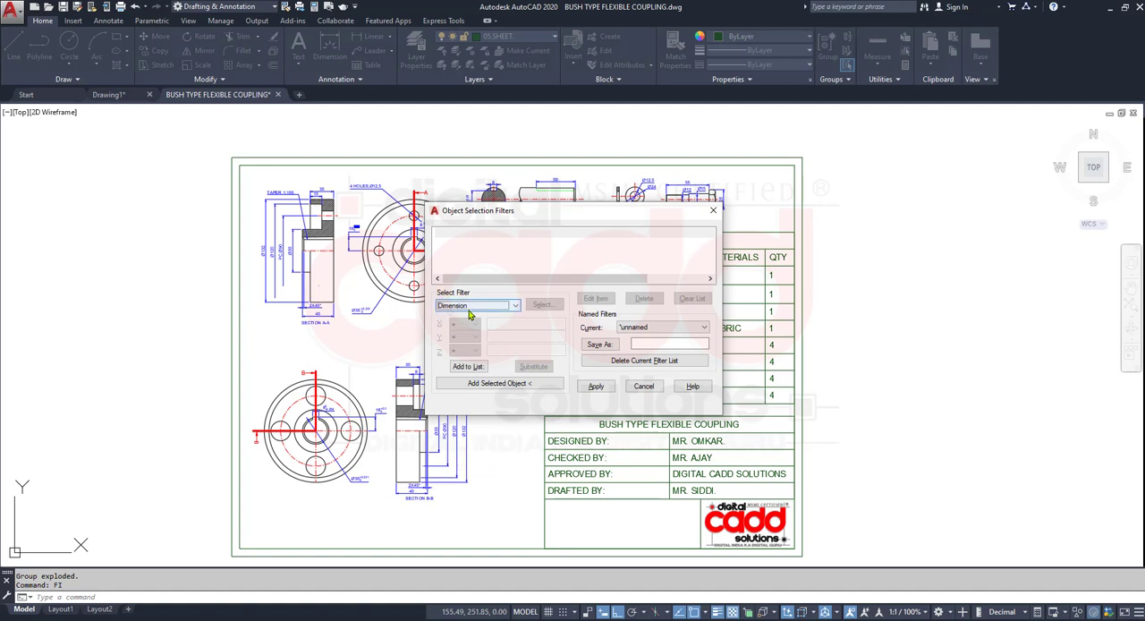
left_click(474, 369)
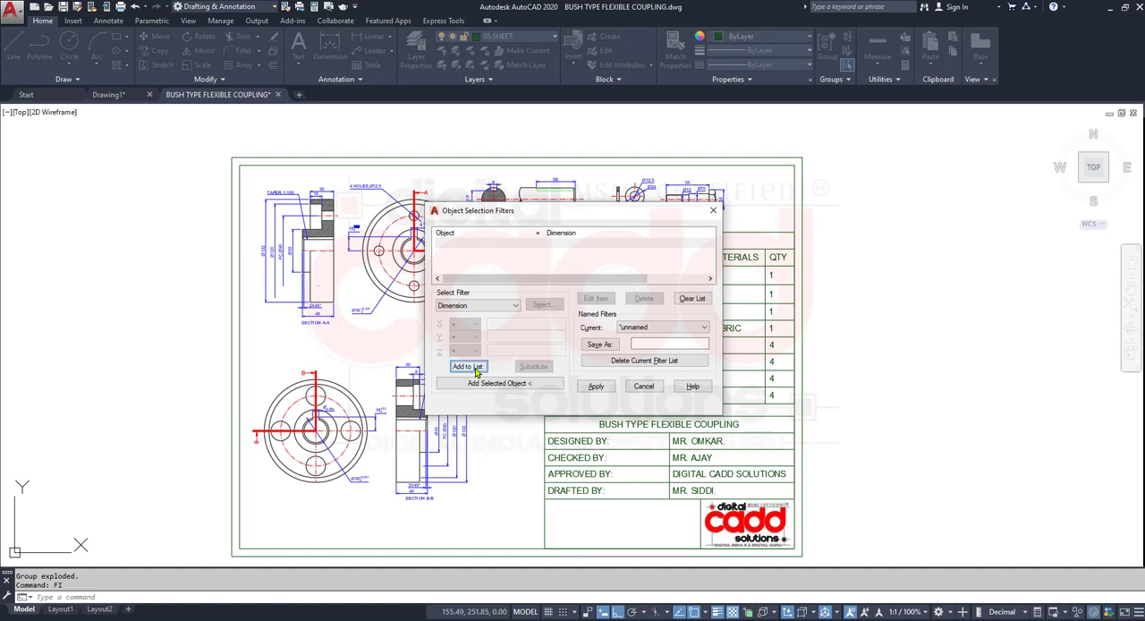
left_click(554, 234)
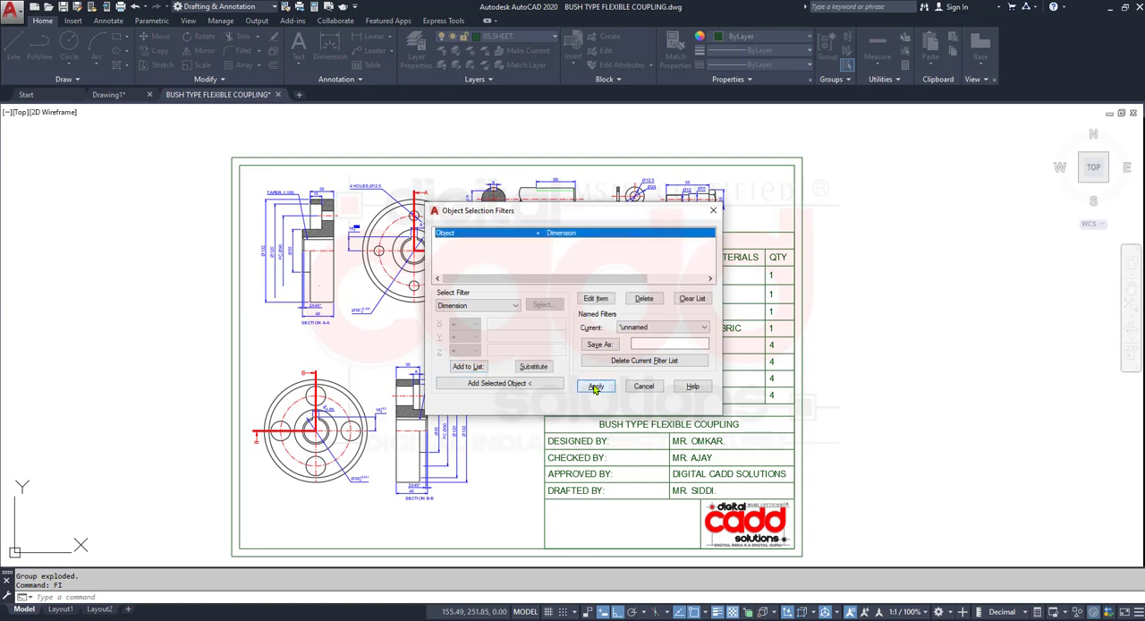
left_click(594, 386)
- Select the whole sheet through the Dimension filter and erase the filtered dimensions
scroll(486, 371, "down", 4)
left_click(336, 253)
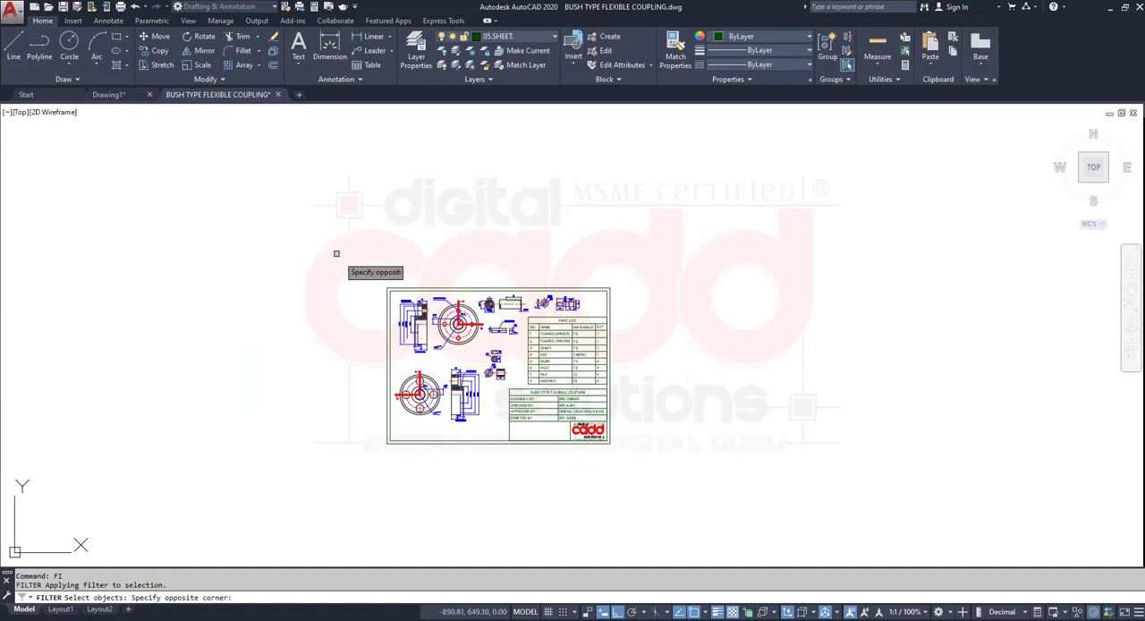
left_click(757, 542)
scroll(504, 388, "up", 5)
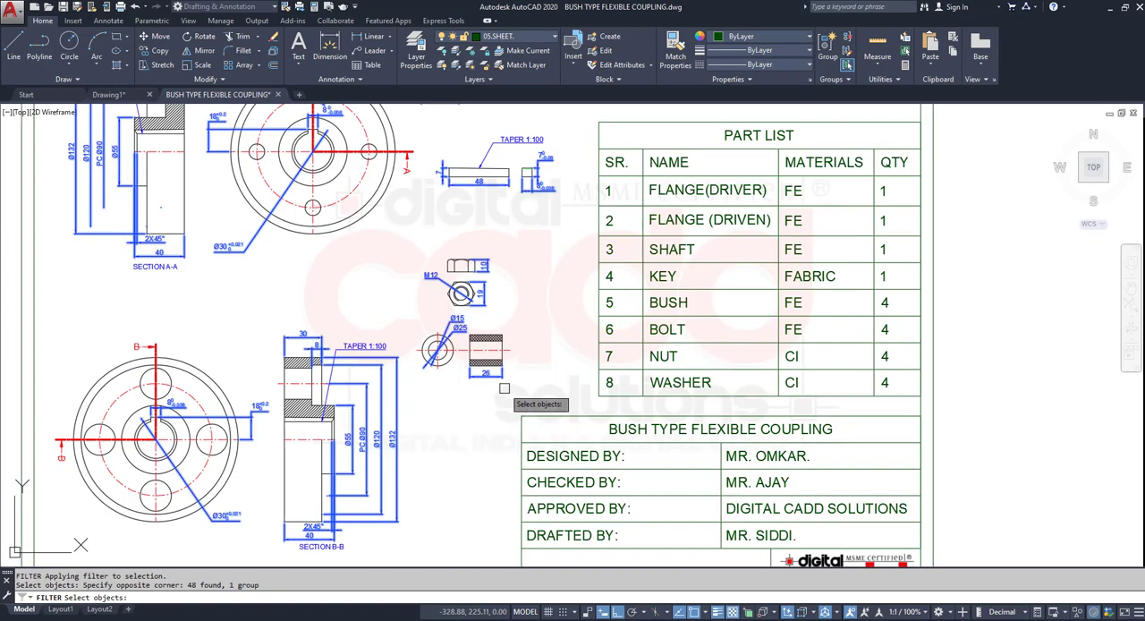
key("Return")
scroll(475, 420, "down", 2)
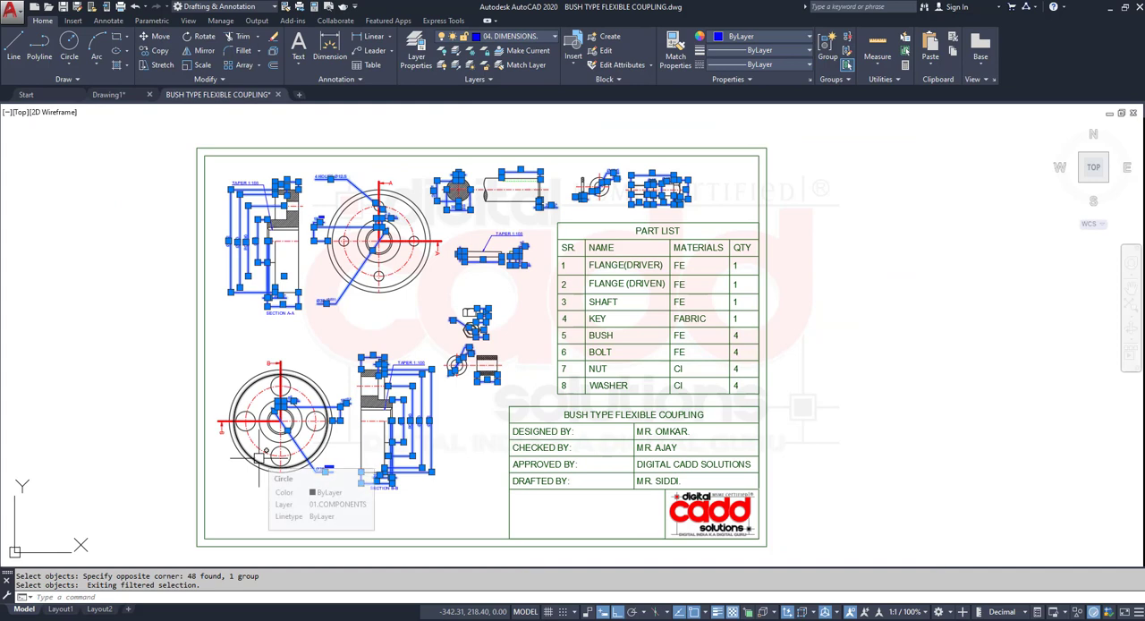
key("Delete")
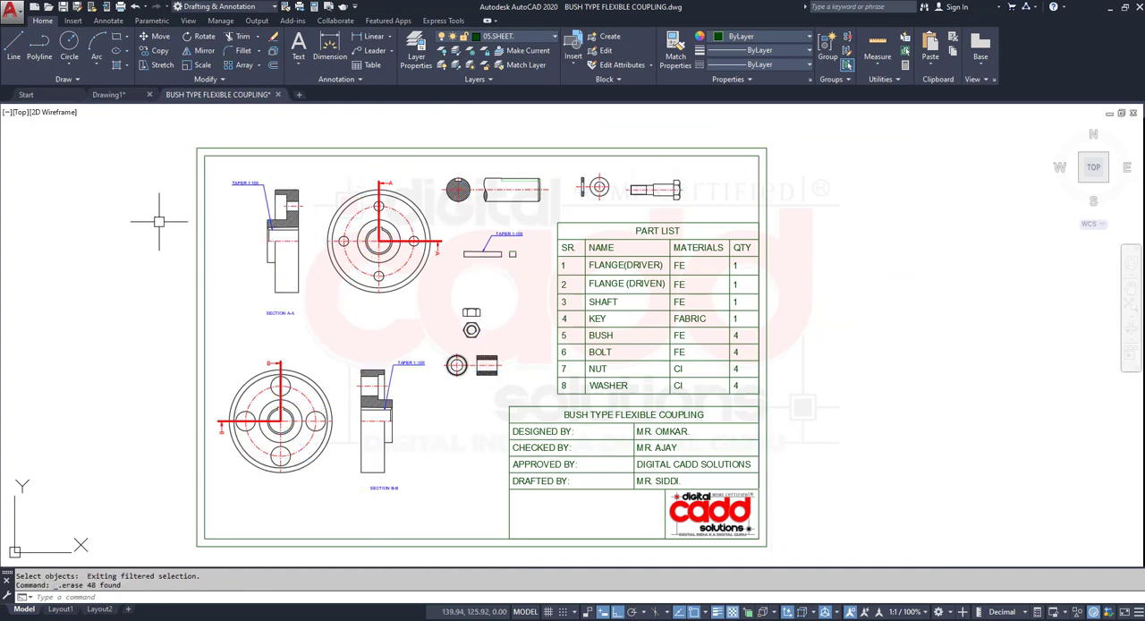
- Examine the flange, section and nut views for annotations left after erasing the dimensions
scroll(438, 194, "up", 4)
scroll(417, 271, "down", 5)
scroll(393, 295, "up", 4)
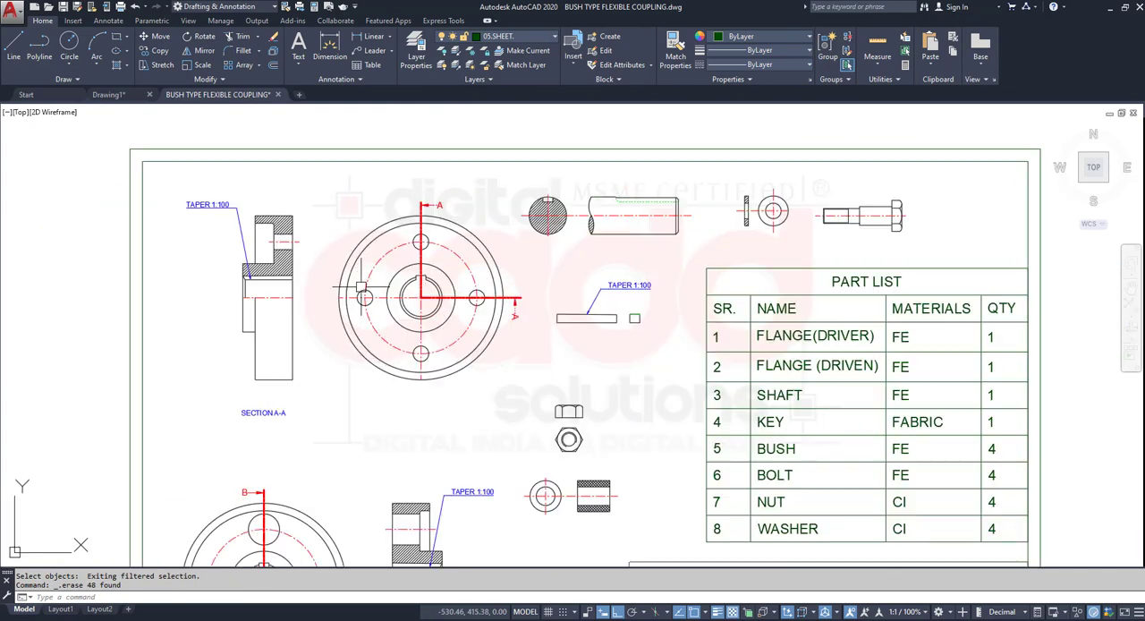
scroll(208, 194, "up", 3)
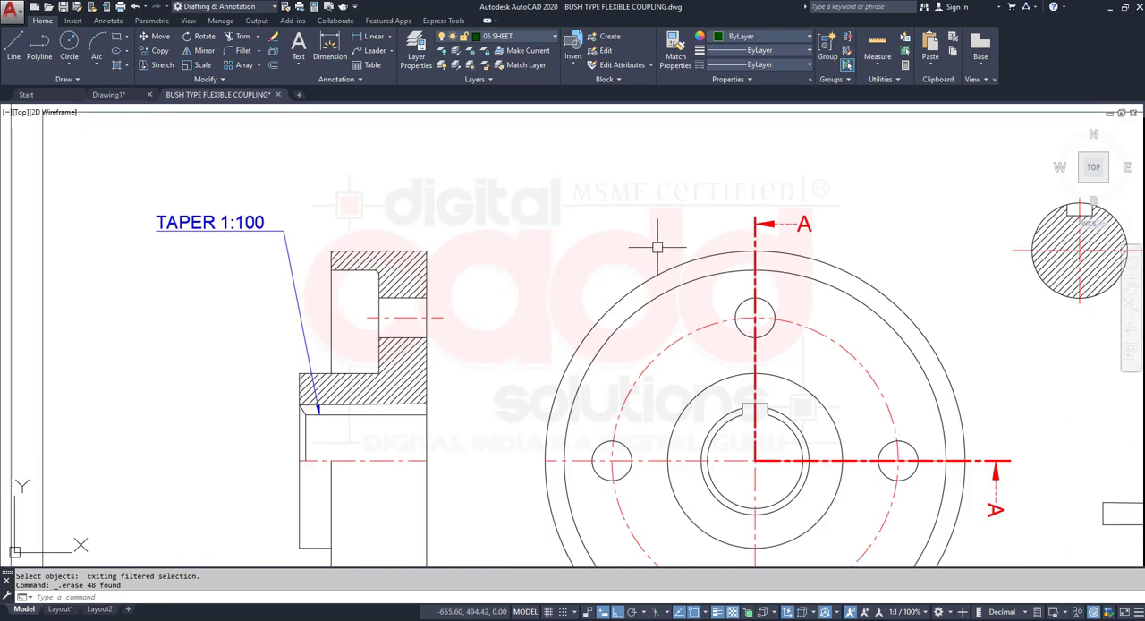
scroll(447, 312, "down", 4)
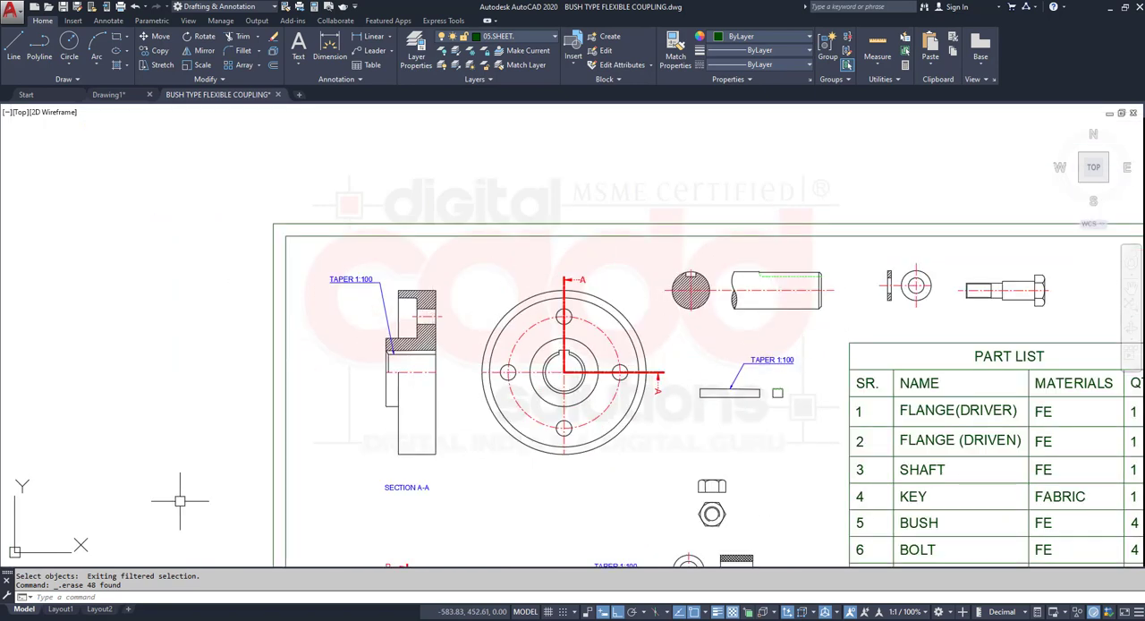
middle_click_drag(182, 501, 191, 369)
scroll(523, 405, "up", 4)
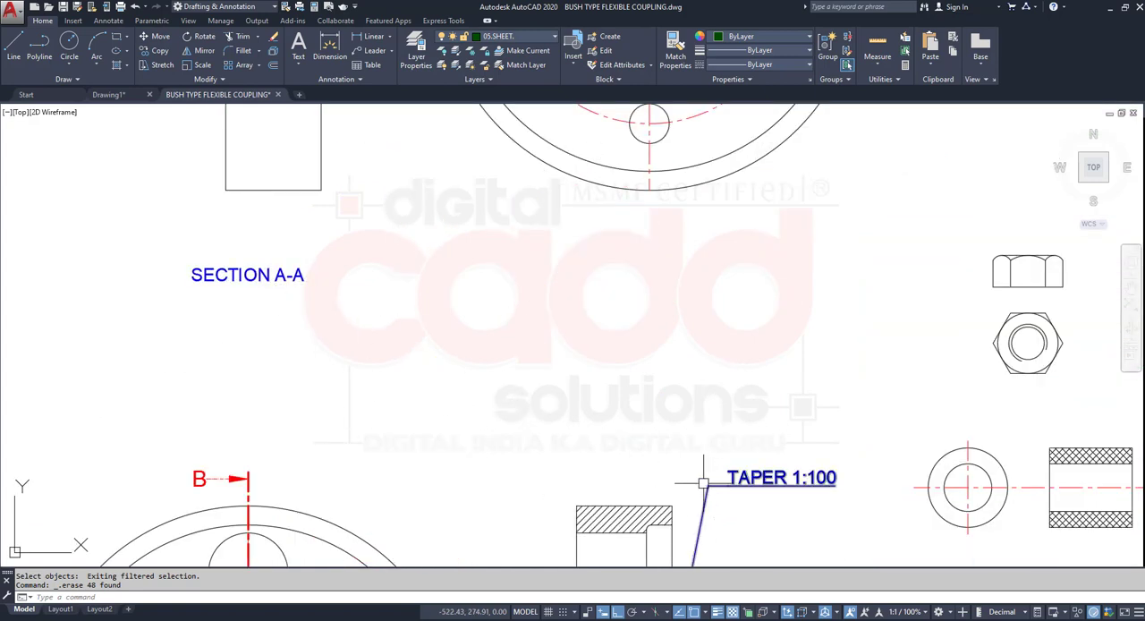
scroll(509, 421, "down", 6)
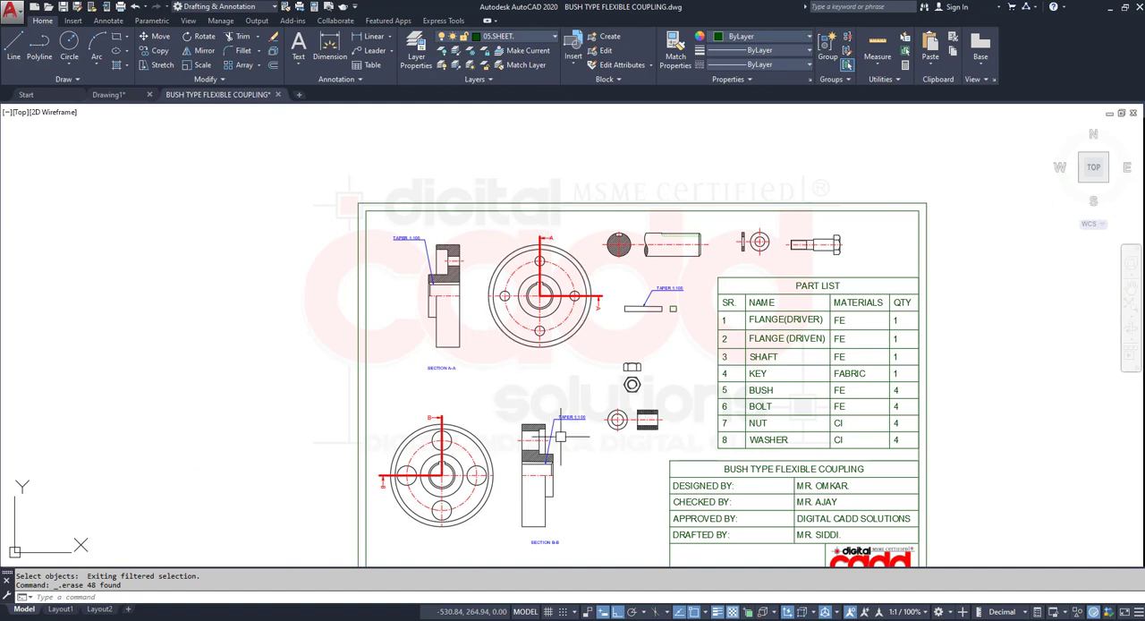
middle_click_drag(561, 437, 516, 372)
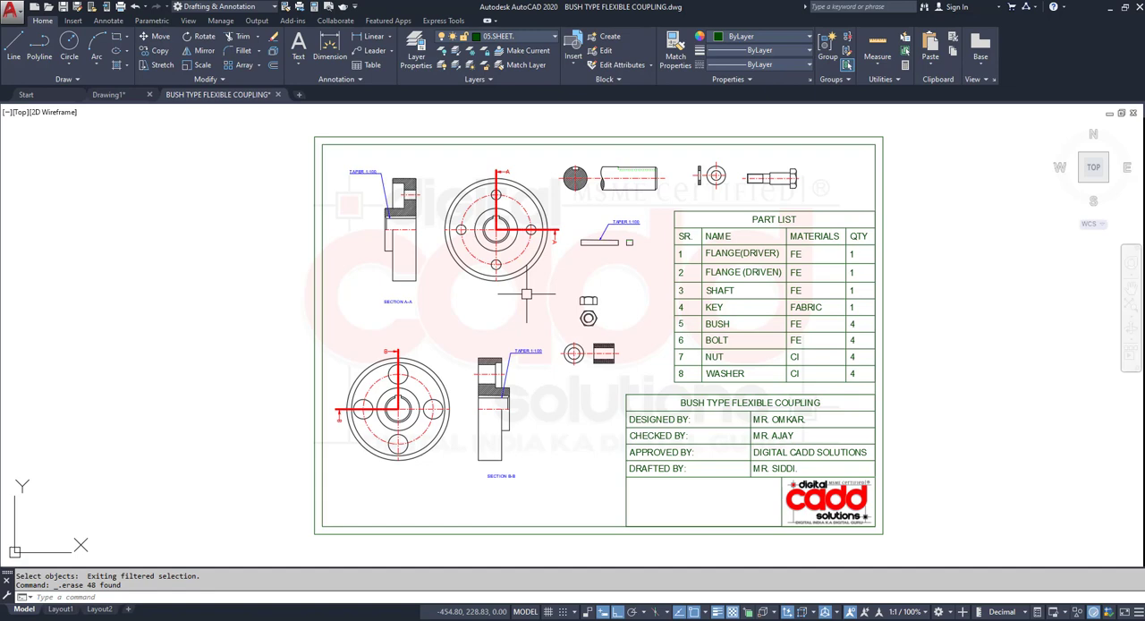
- Undo the erasure of the dimensions
key("ctrl+z")
key("ctrl+z")
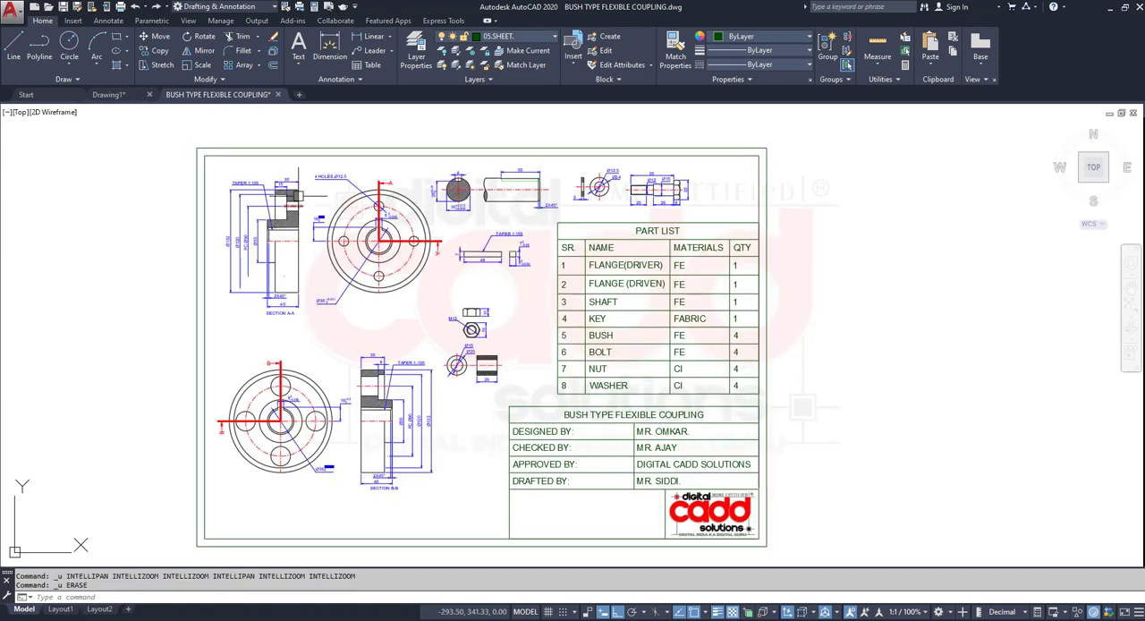
- Turn off the 04. DIMENSIONS and 03.CENTRE LINES layers
scroll(298, 195, "up", 2)
middle_click_drag(321, 227, 435, 304)
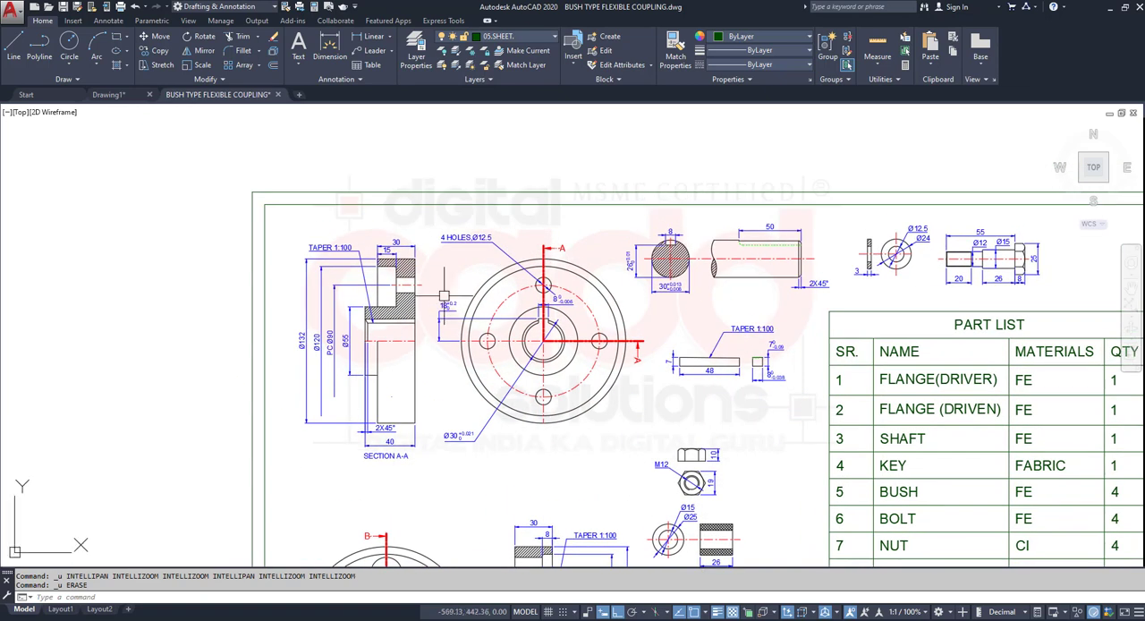
left_click(545, 41)
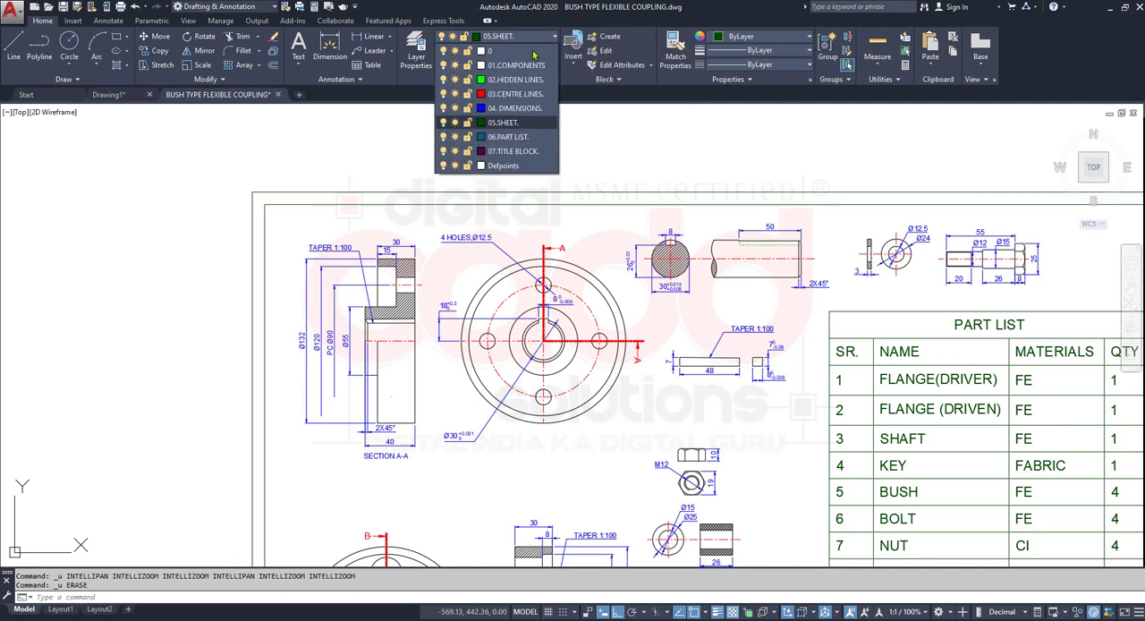
left_click(443, 108)
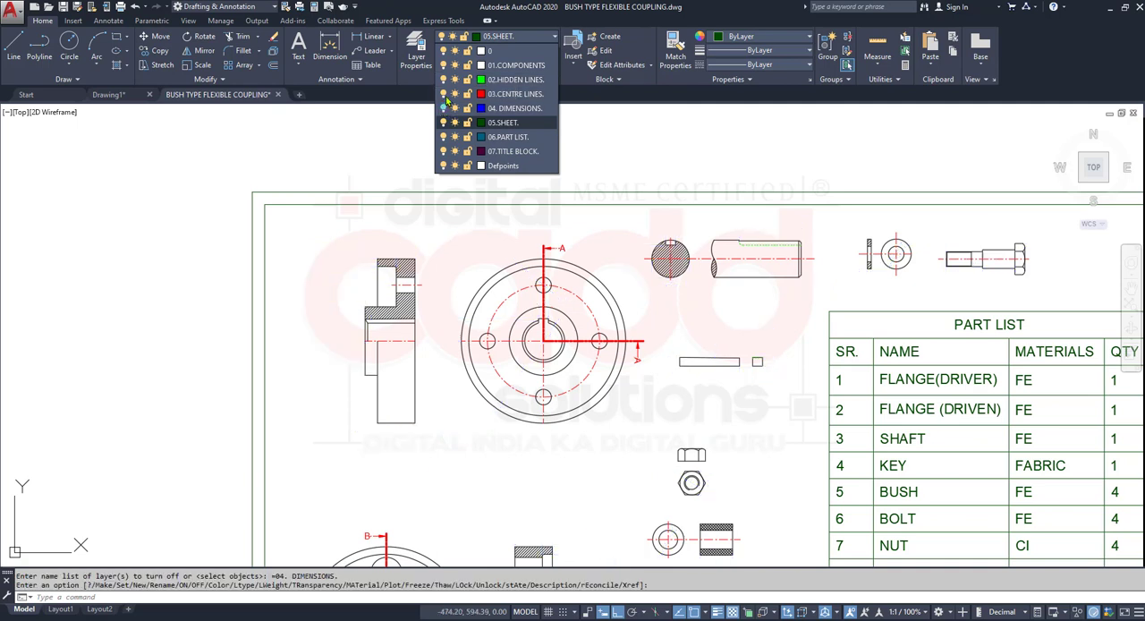
left_click(444, 95)
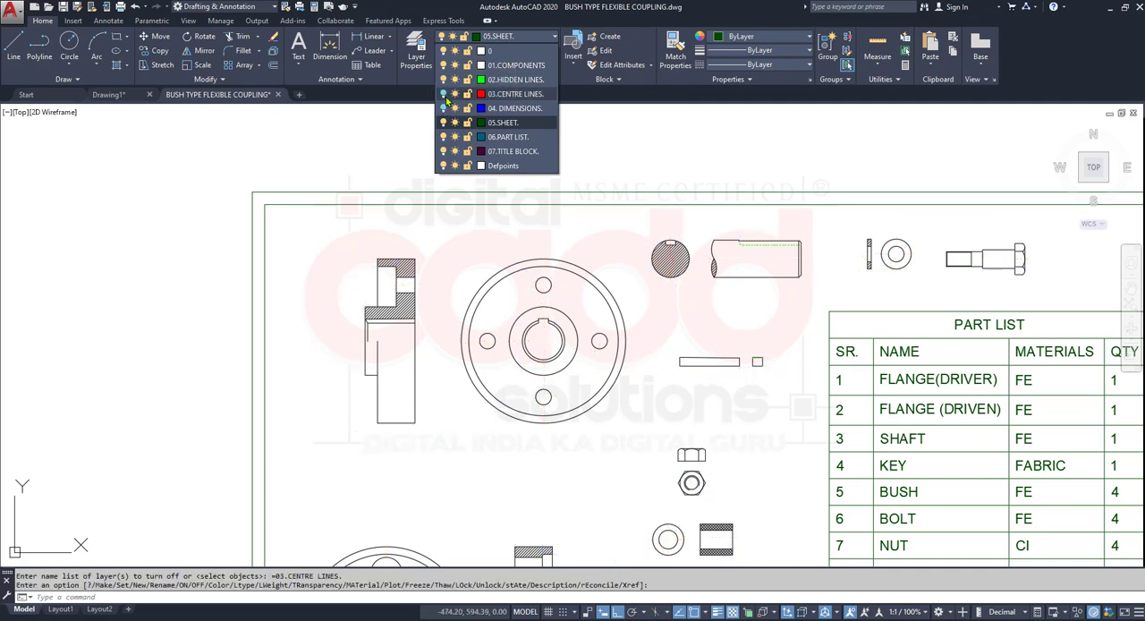
- Turn the 02.HIDDEN LINES layer off and on again, and inspect the shaft's dashed keyway line
left_click(444, 79)
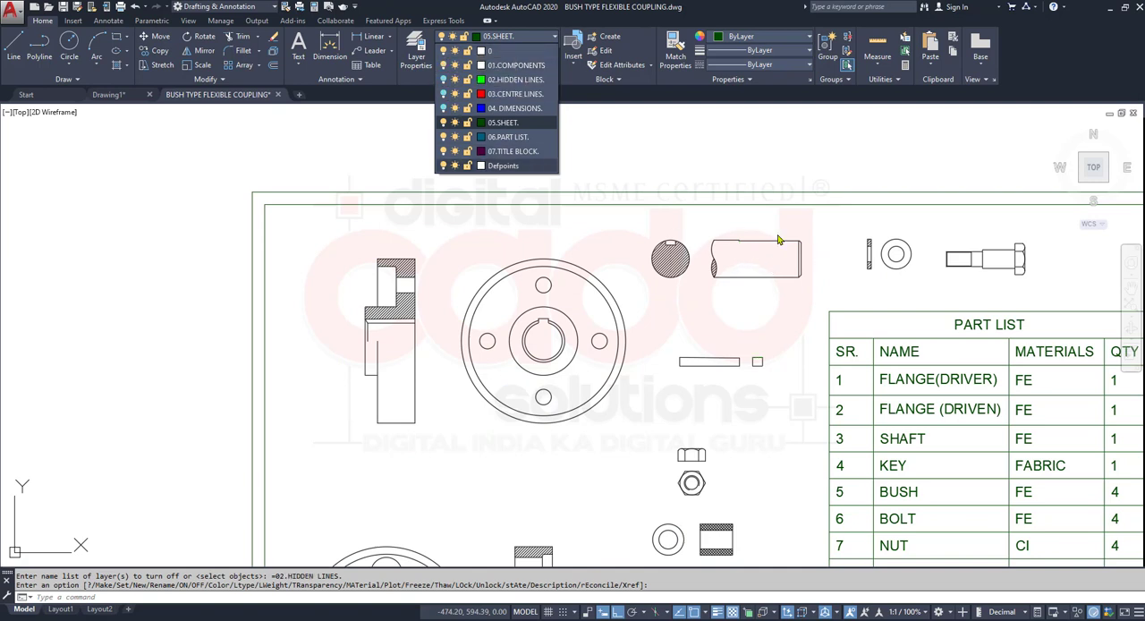
left_click(445, 79)
scroll(823, 248, "up", 8)
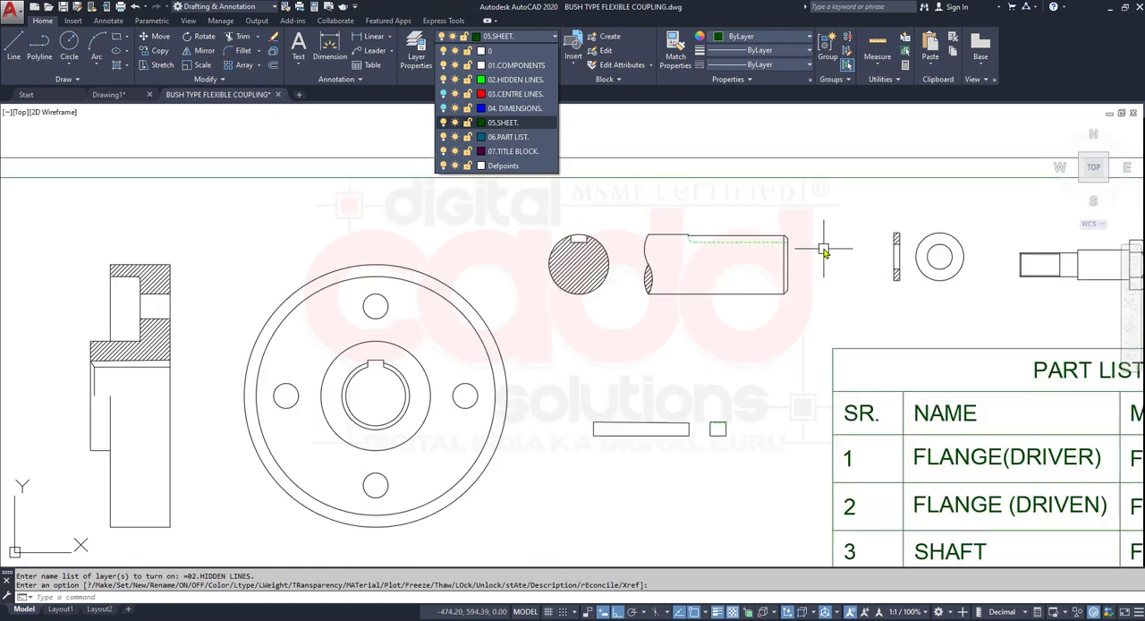
middle_click_drag(544, 287, 613, 432)
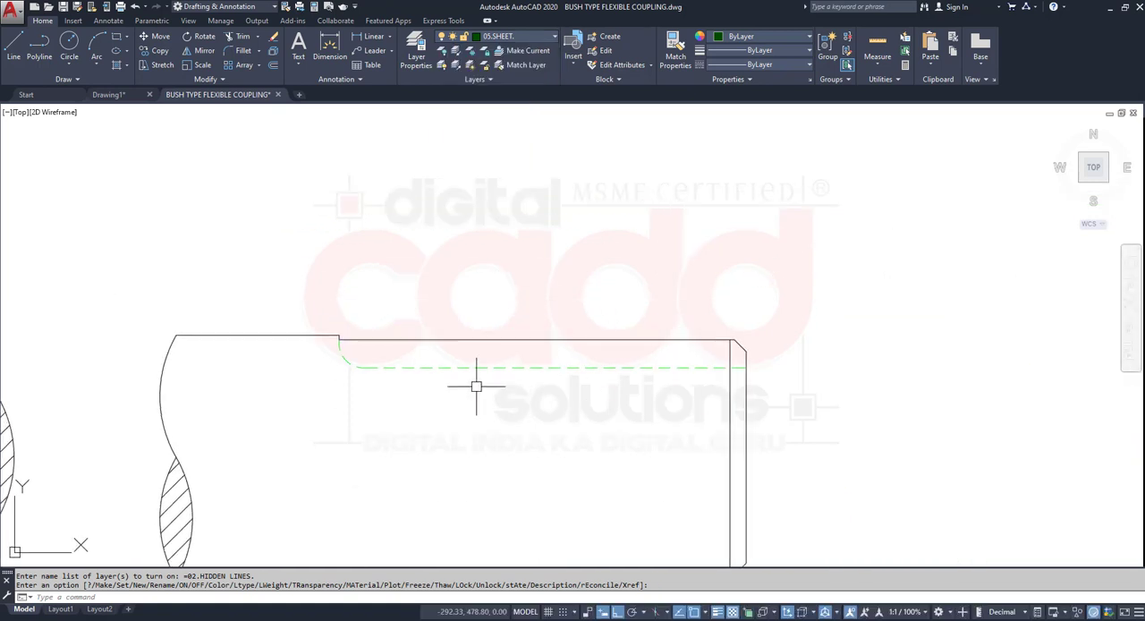
scroll(490, 372, "down", 2)
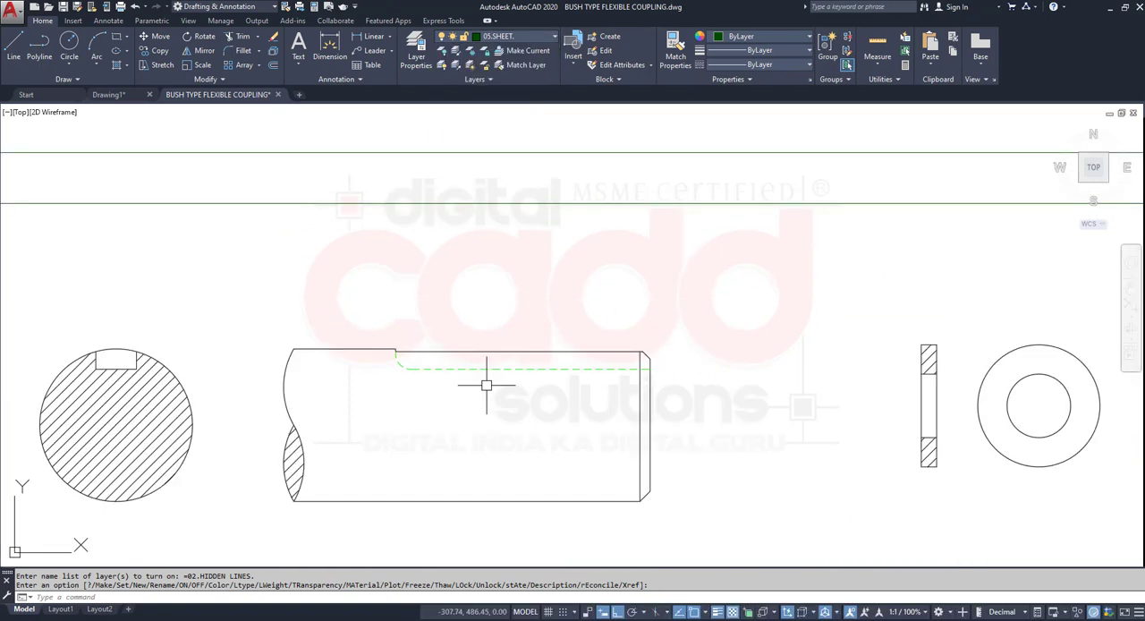
- Turn off the 02.HIDDEN LINES layer and examine the component views across the sheet
left_click(543, 36)
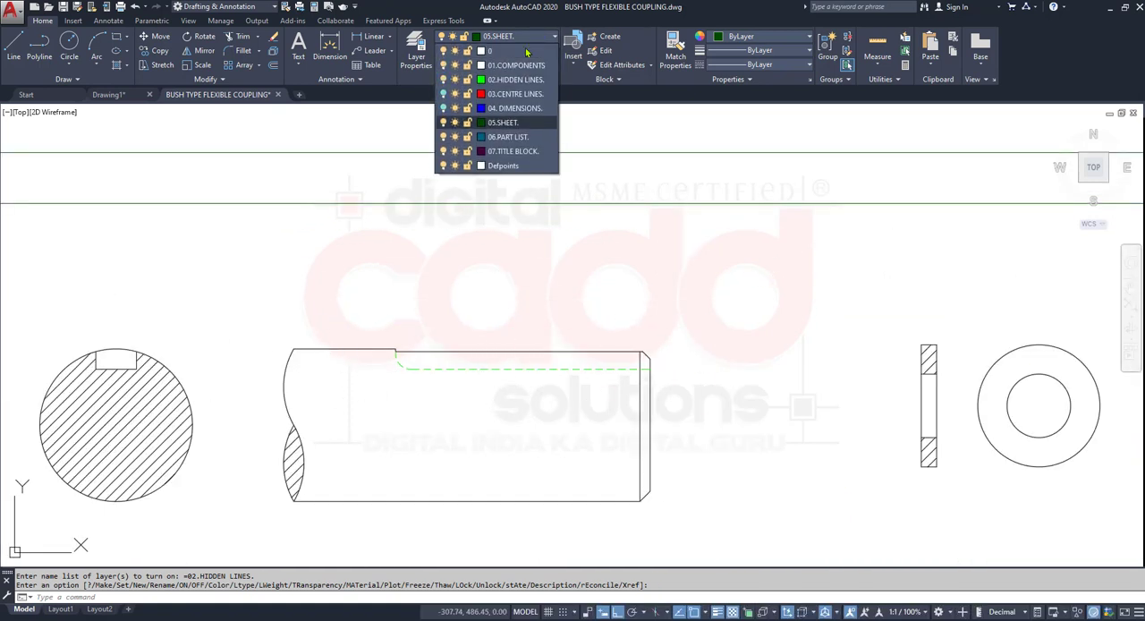
left_click(443, 80)
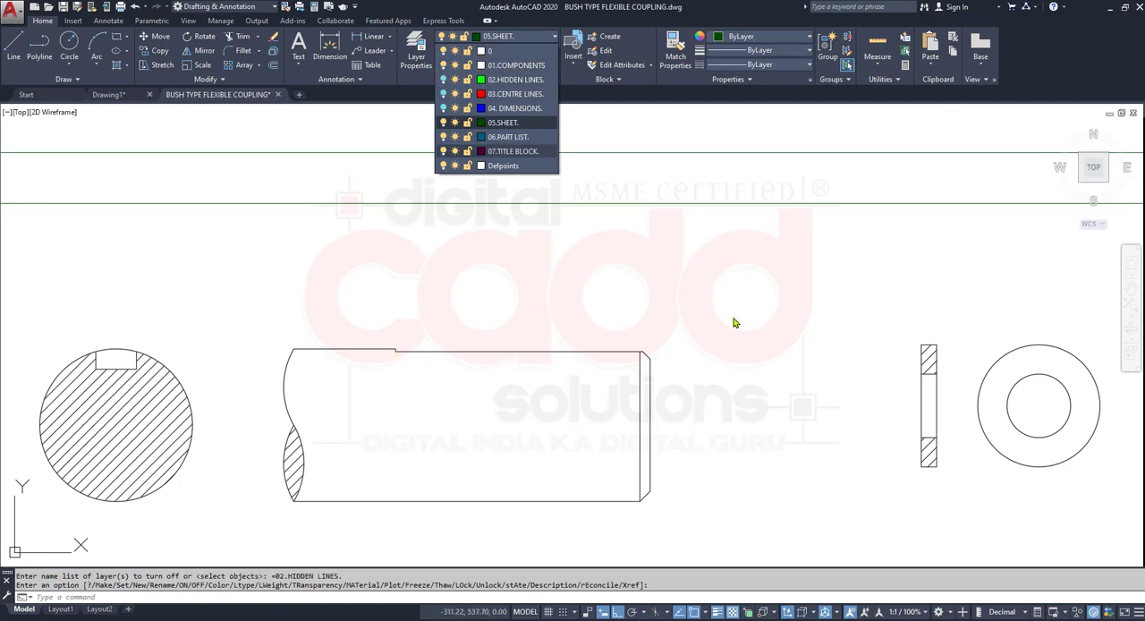
left_click(677, 307)
scroll(445, 397, "down", 8)
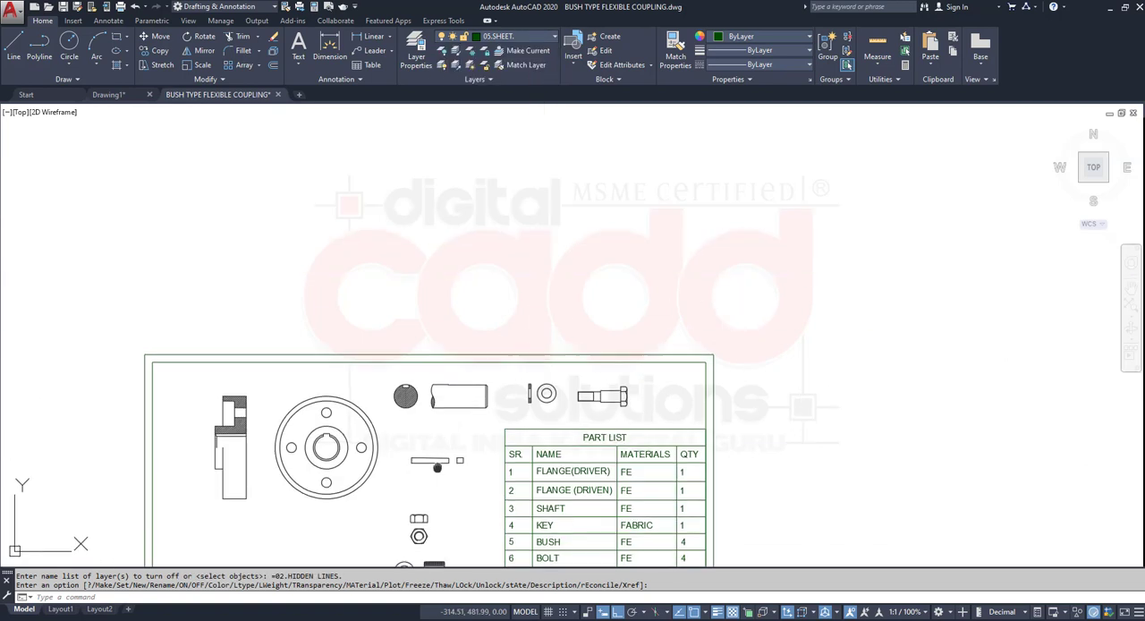
middle_click_drag(437, 469, 475, 270)
scroll(473, 270, "up", 6)
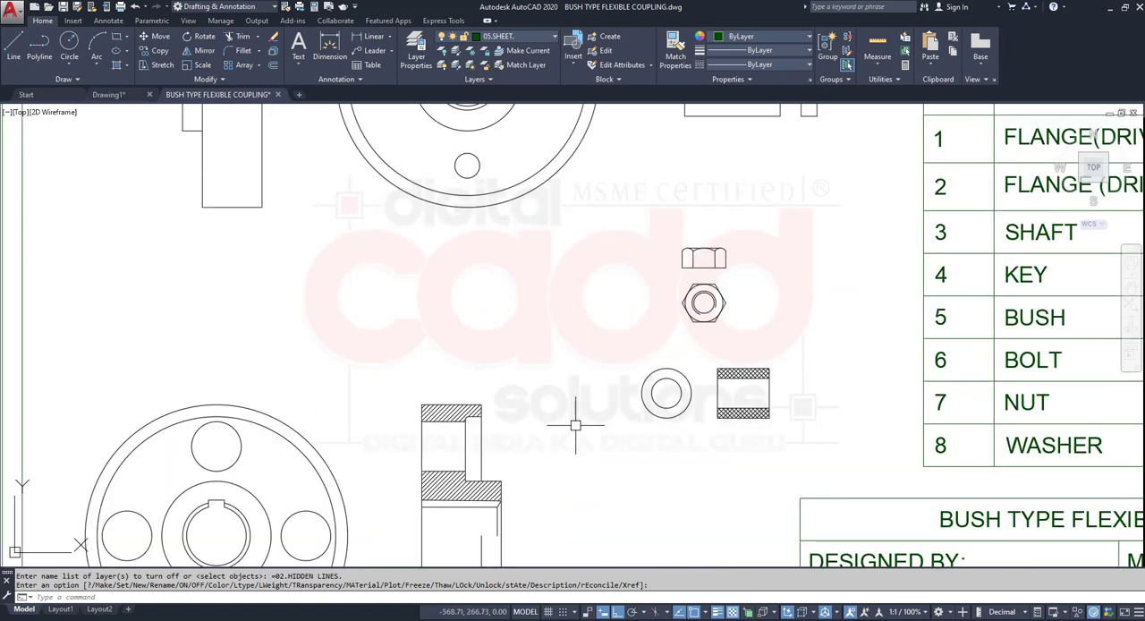
mouse_move(582, 421)
middle_mouse_down()
mouse_move(587, 359)
mouse_move(620, 281)
mouse_move(588, 388)
middle_mouse_up()
scroll(552, 391, "down", 3)
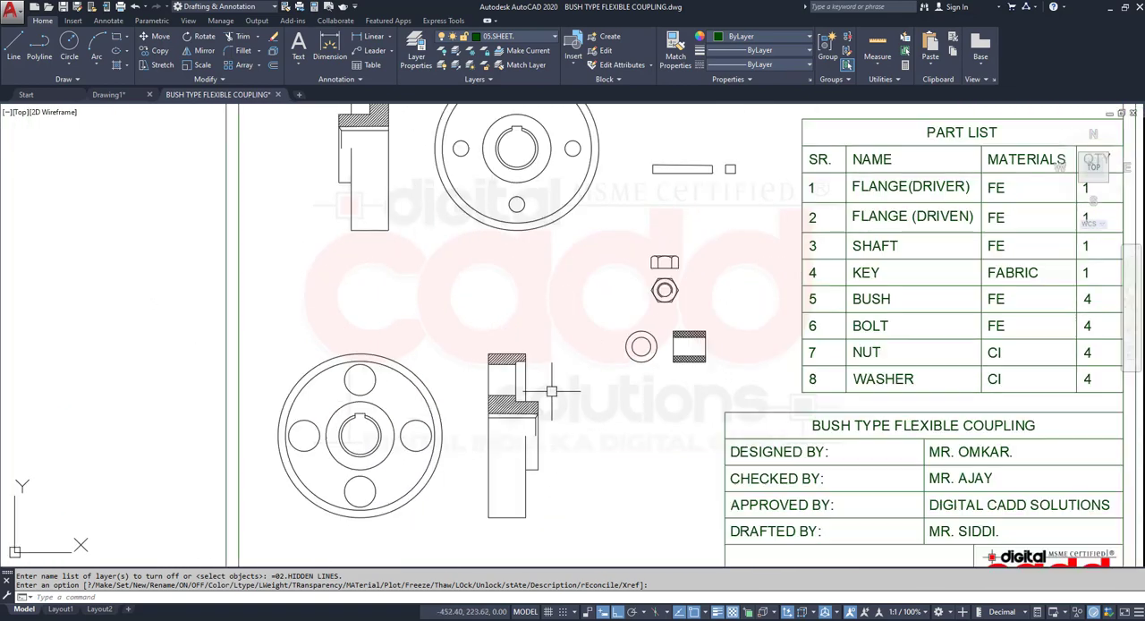
scroll(395, 482, "down", 2)
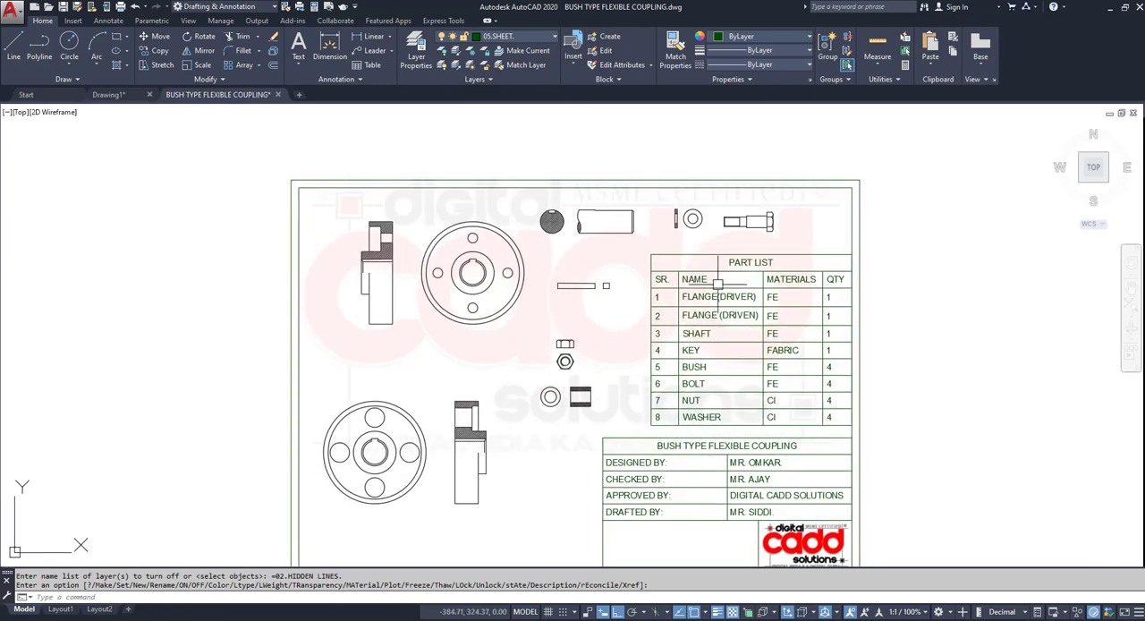
scroll(791, 234, "up", 3)
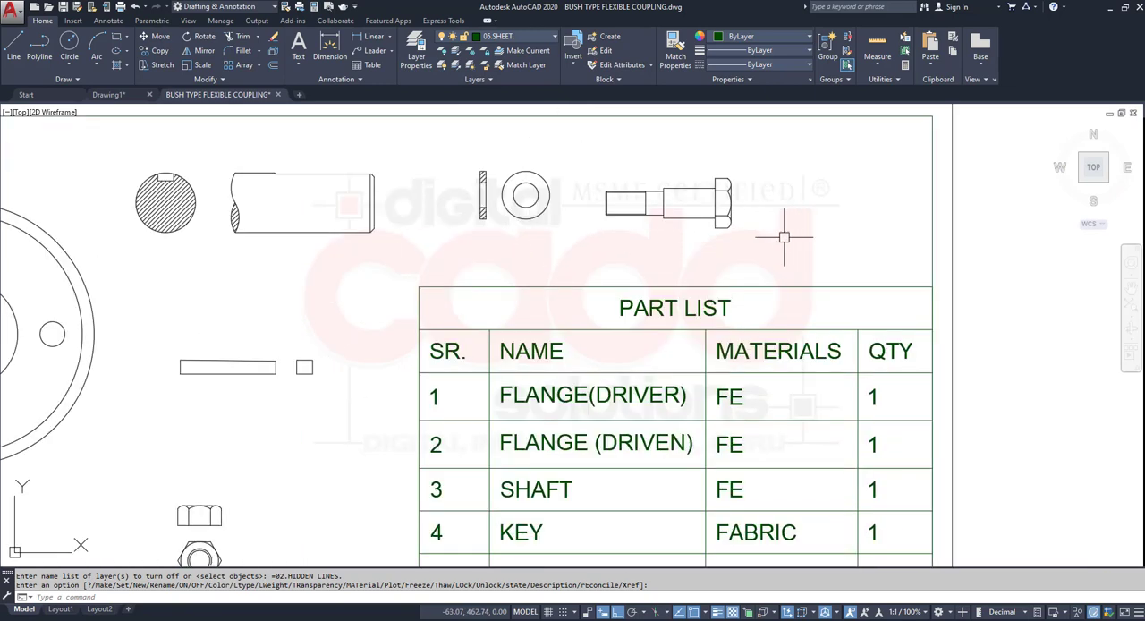
- Turn the 04. DIMENSIONS, 03.CENTRE LINES and 02.HIDDEN LINES layers back on and view the whole sheet
left_click(523, 39)
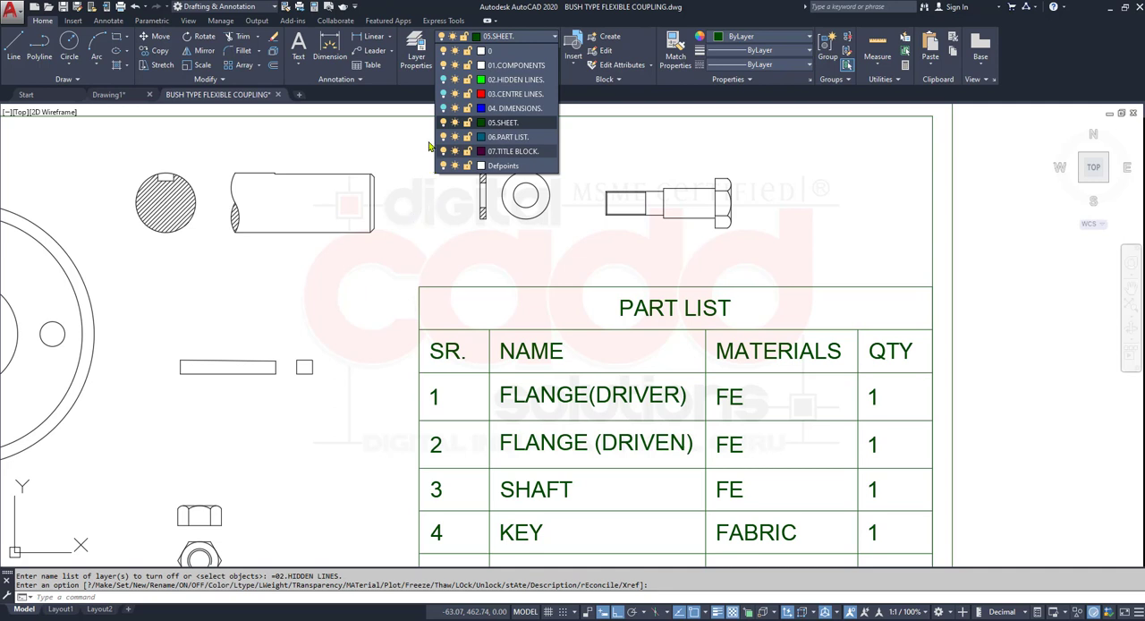
left_click(442, 107)
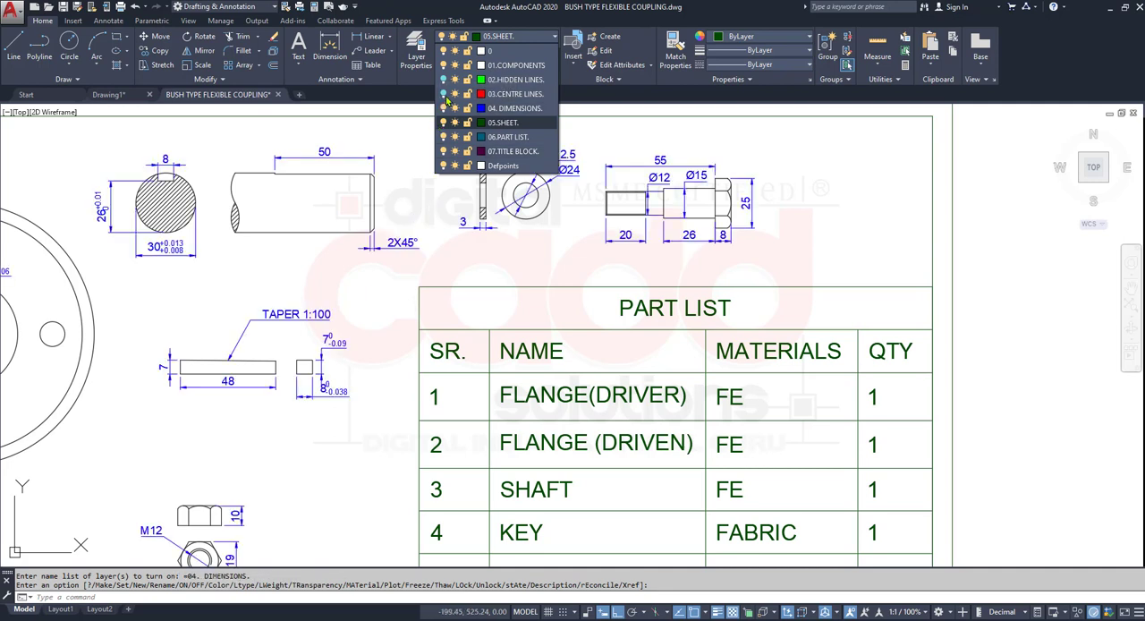
left_click(443, 93)
left_click(442, 78)
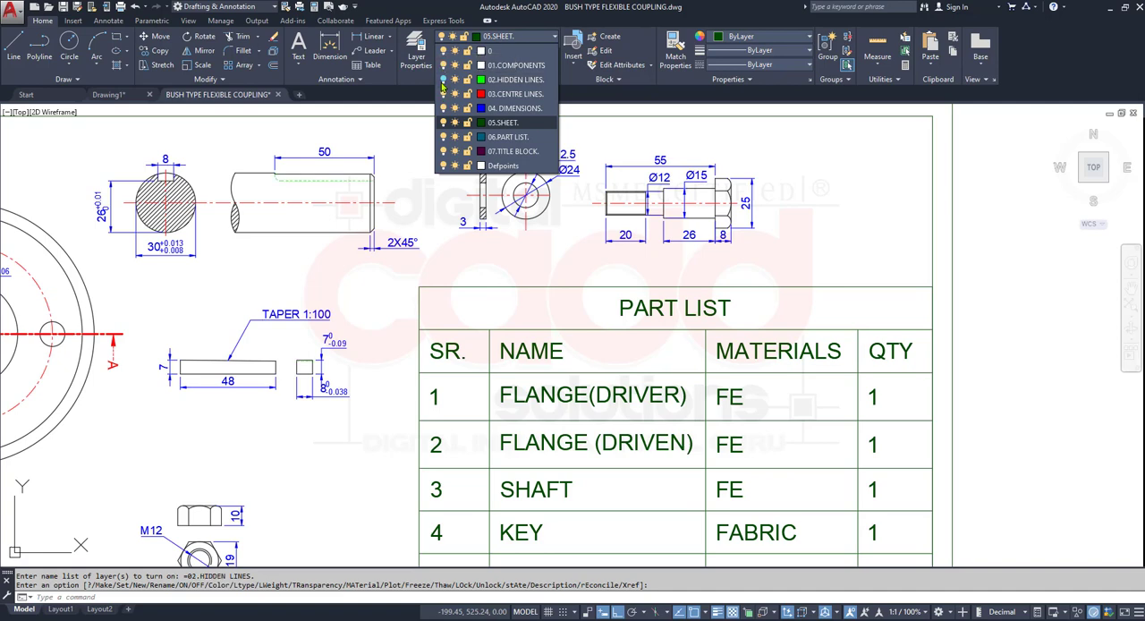
left_click(381, 127)
scroll(330, 347, "down", 5)
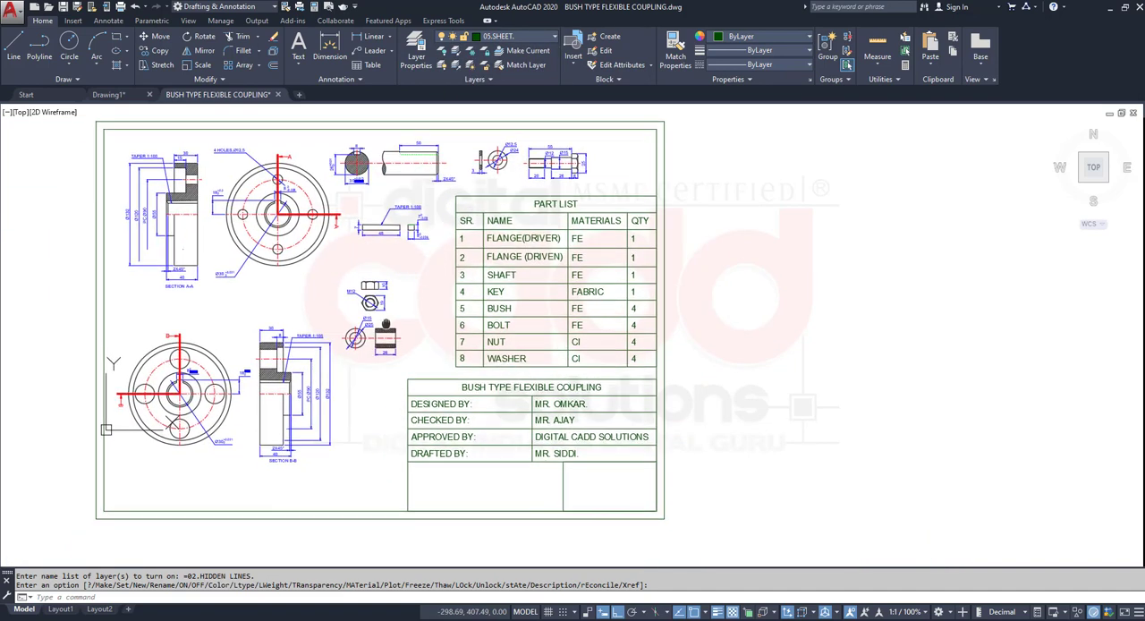
middle_click_drag(385, 324, 359, 328)
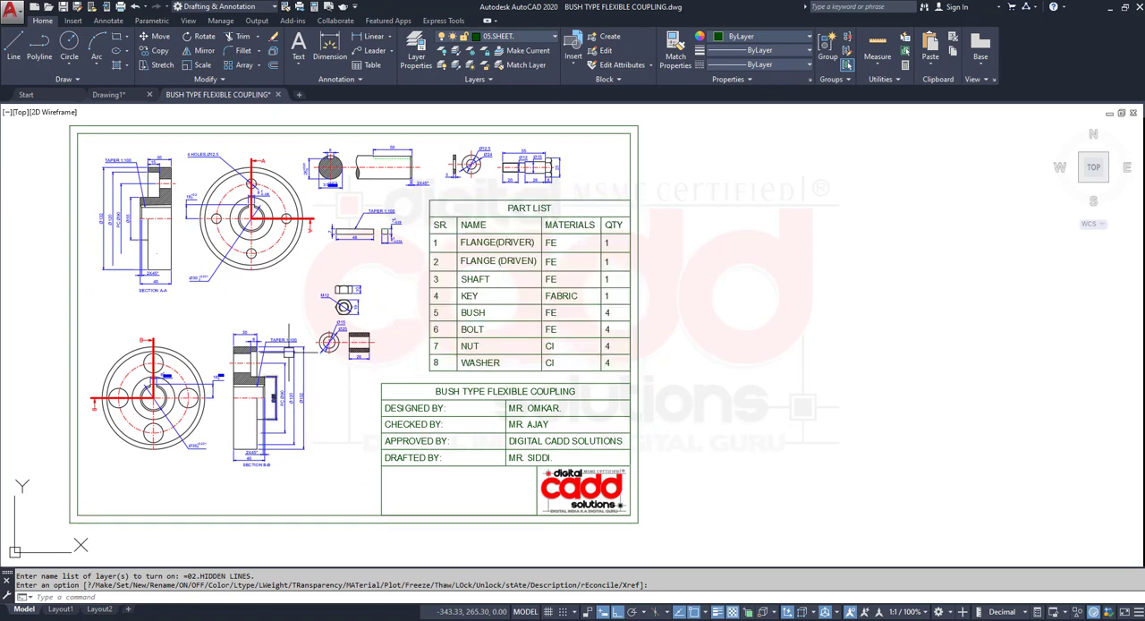
mouse_move(787, 436)
middle_mouse_down()
mouse_move(664, 416)
mouse_move(632, 435)
mouse_move(509, 403)
middle_mouse_up()
scroll(660, 394, "down", 4)
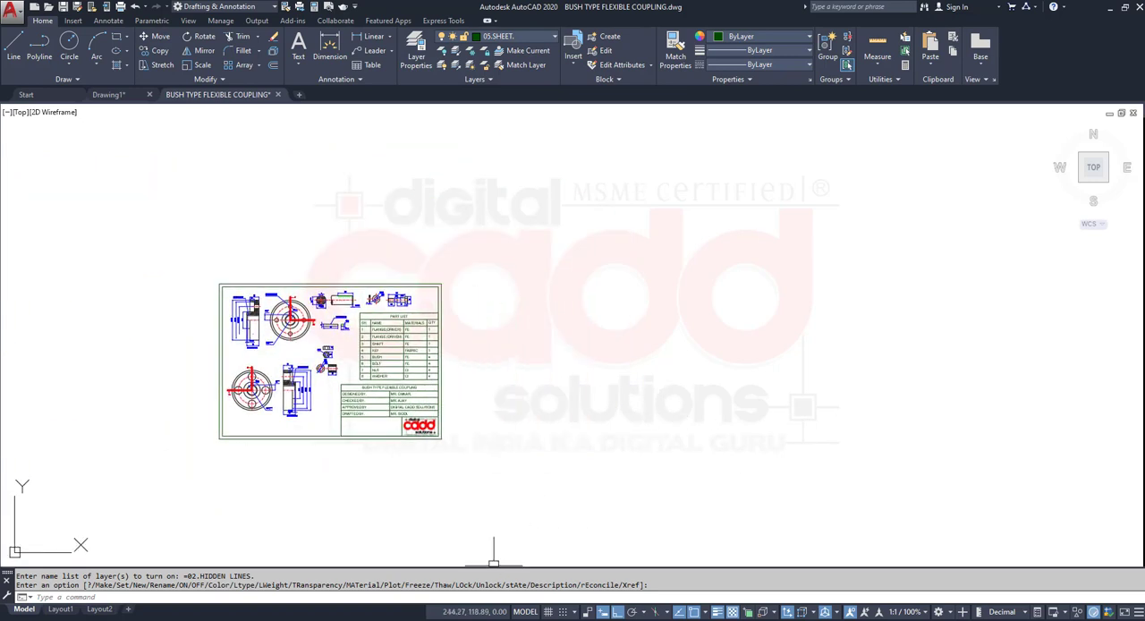
- Close Drawing1.dwg without saving its changes
mouse_move(483, 619)
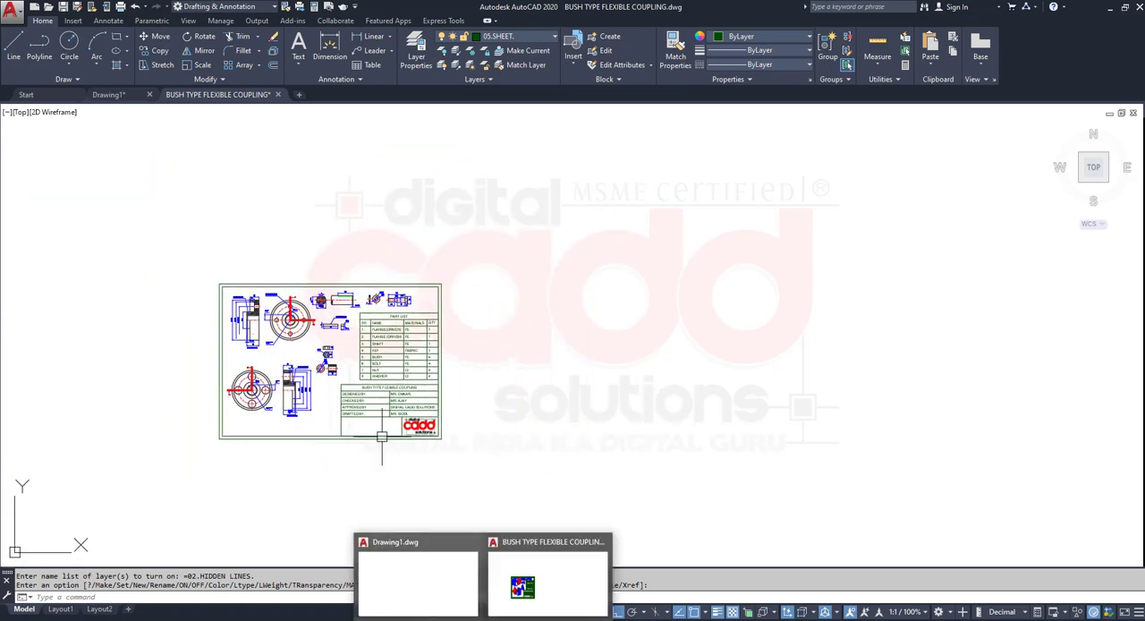
left_click(150, 96)
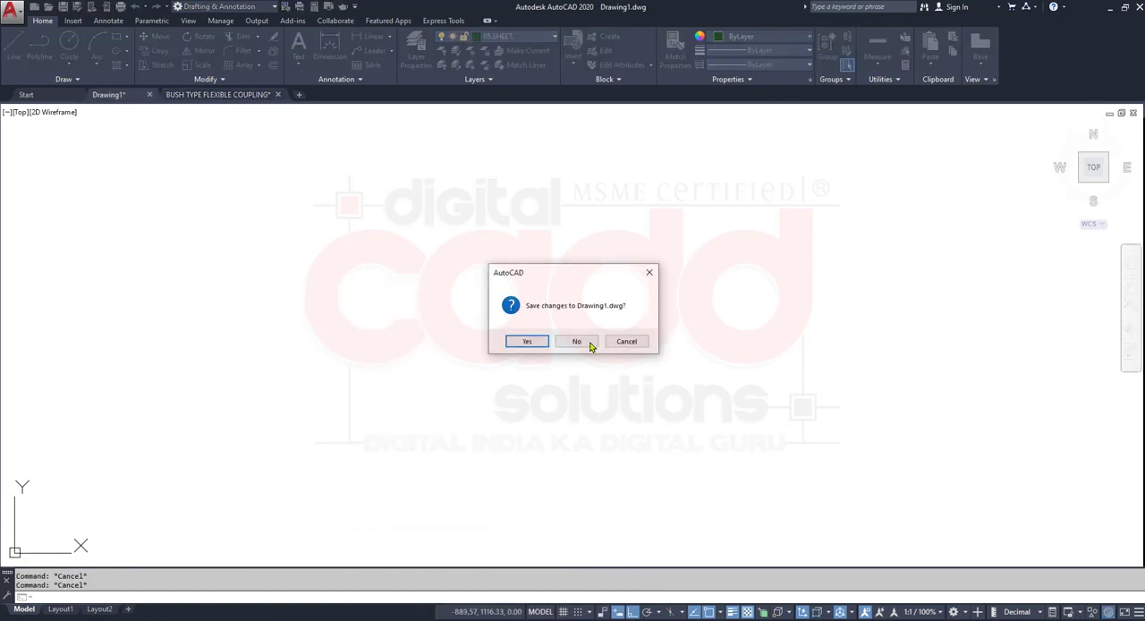
left_click(577, 343)
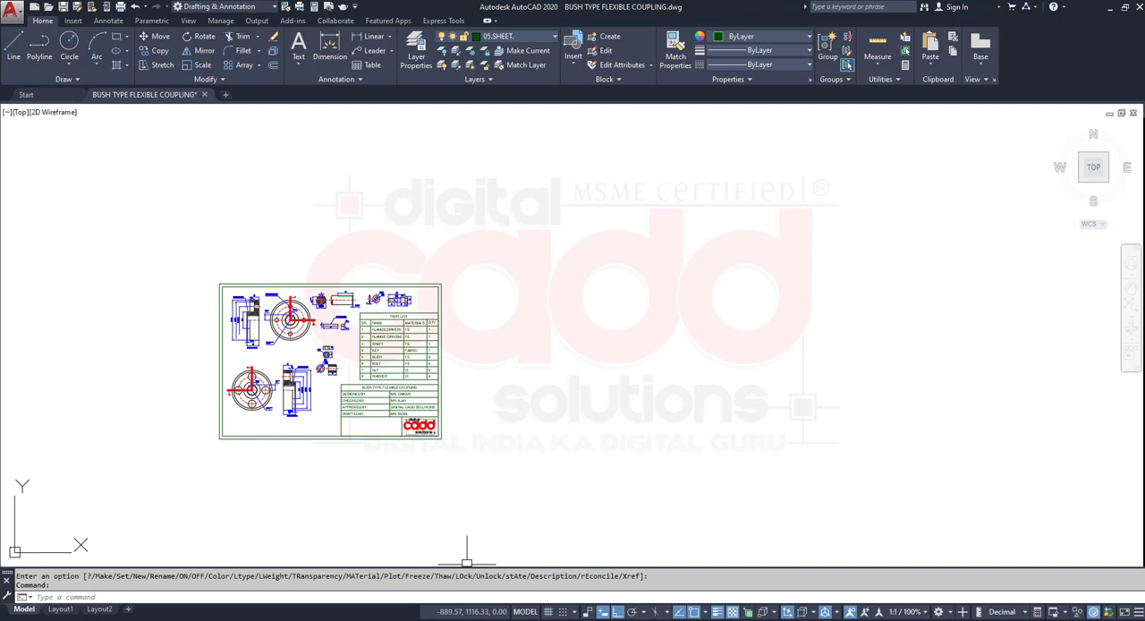
- Switch to File Explorer and open the final DigitalCADD Assignments For Students PDF from the DigitalCADD Drwaing Final BOOK folder on drive C
mouse_move(455, 618)
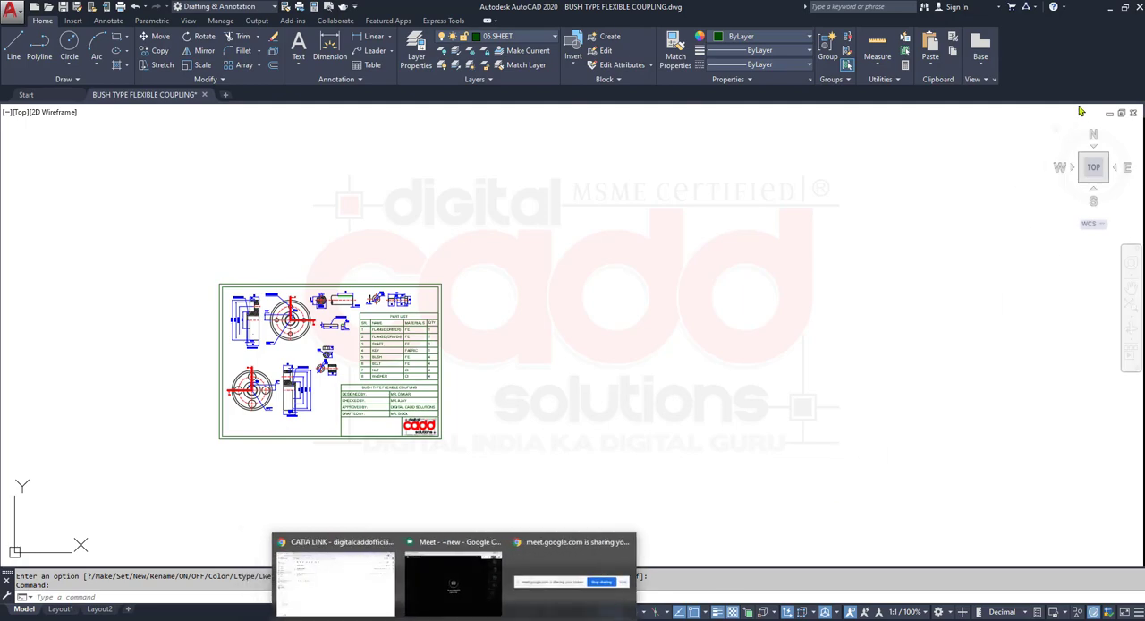
left_click(1111, 7)
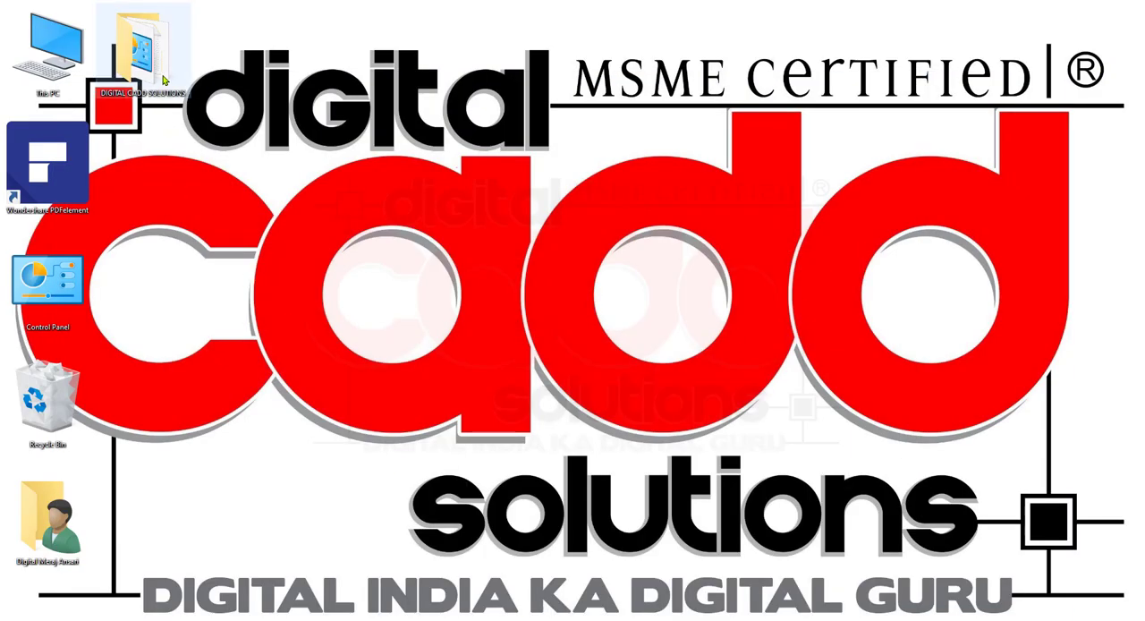
double_click(47, 49)
left_click(203, 188)
double_click(203, 190)
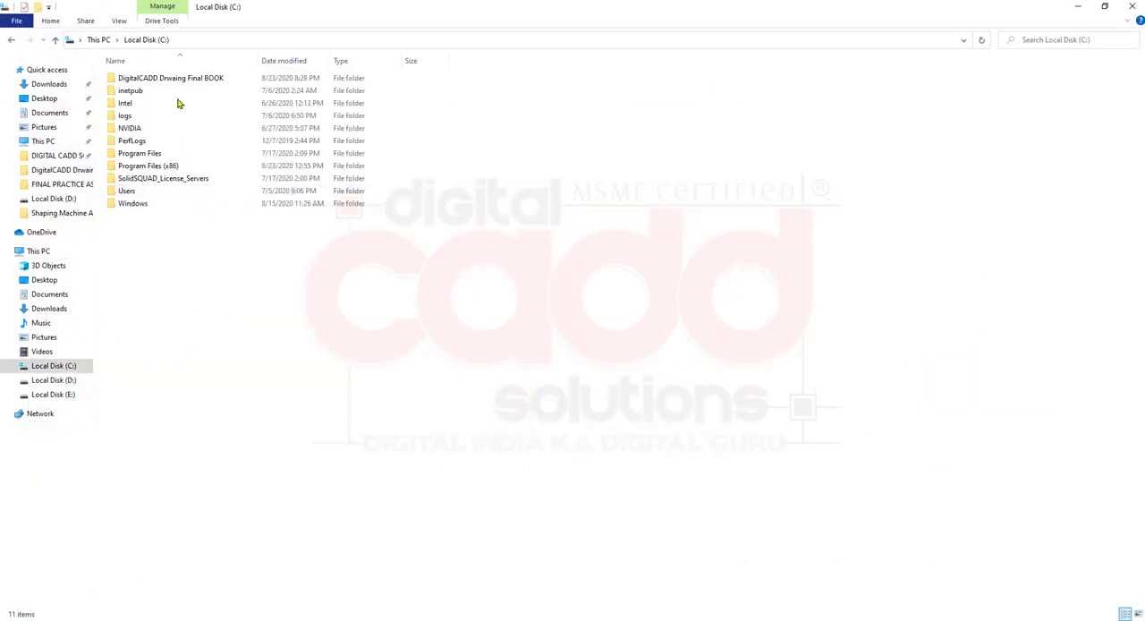
double_click(169, 79)
left_click(167, 79)
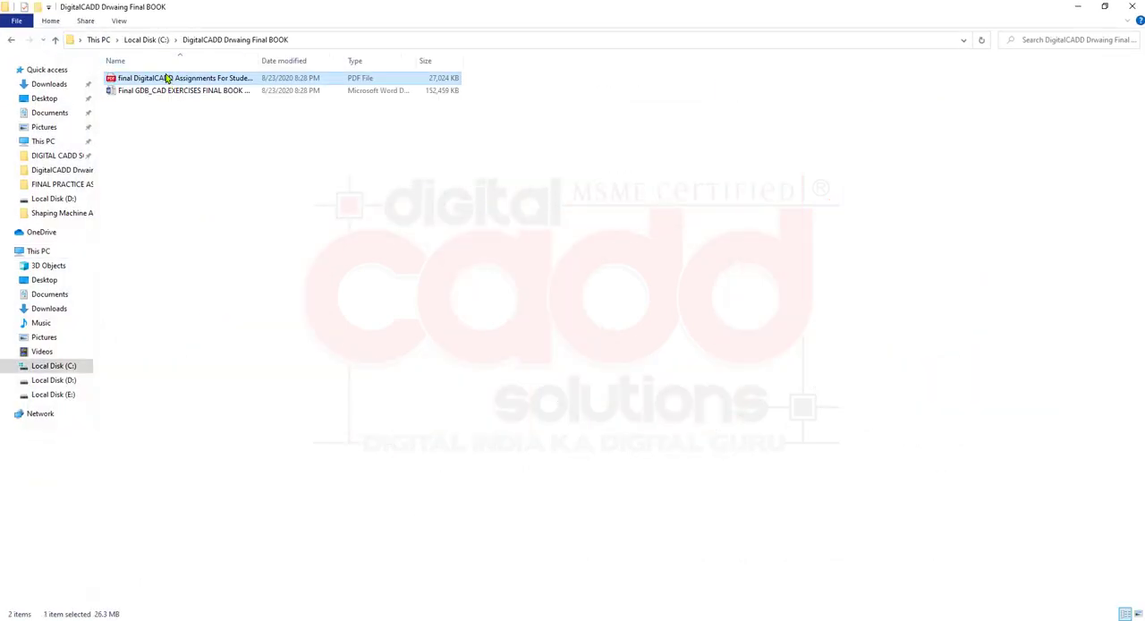
double_click(166, 78)
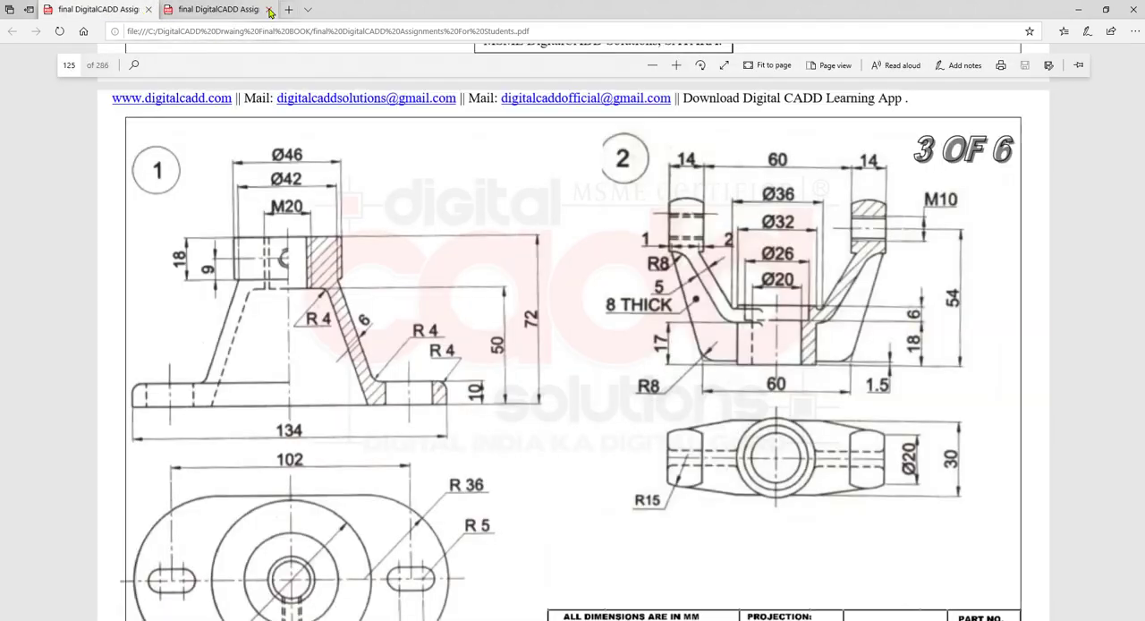
- Close the duplicate tab of the assignments PDF and look over the two part drawings on page 125
left_click(268, 9)
scroll(617, 308, "down", 3)
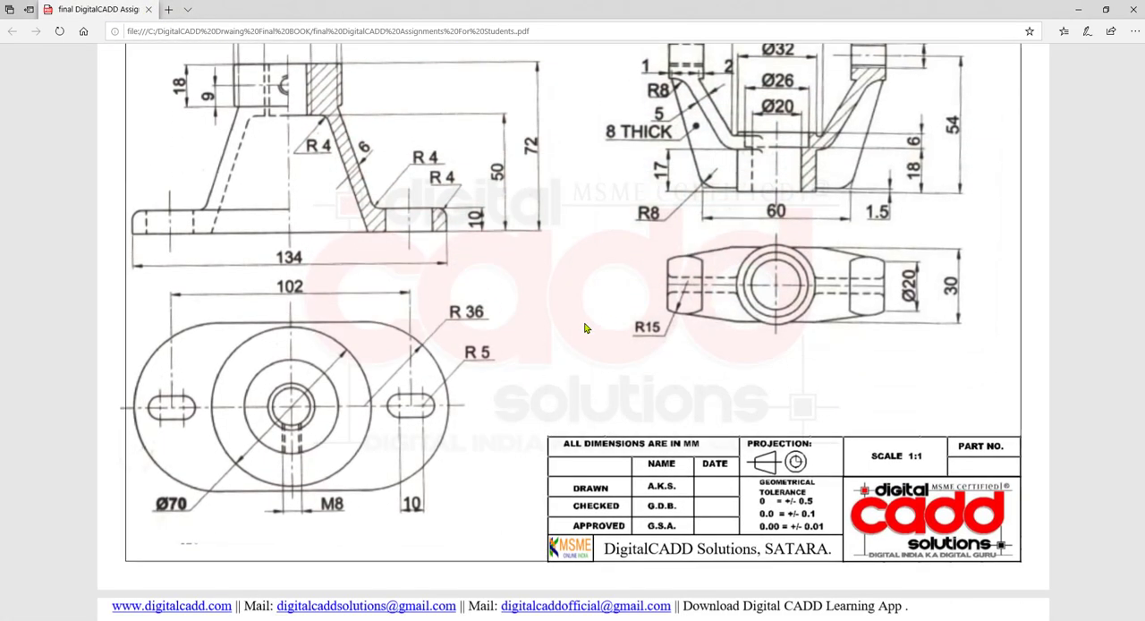
scroll(586, 328, "up", 1)
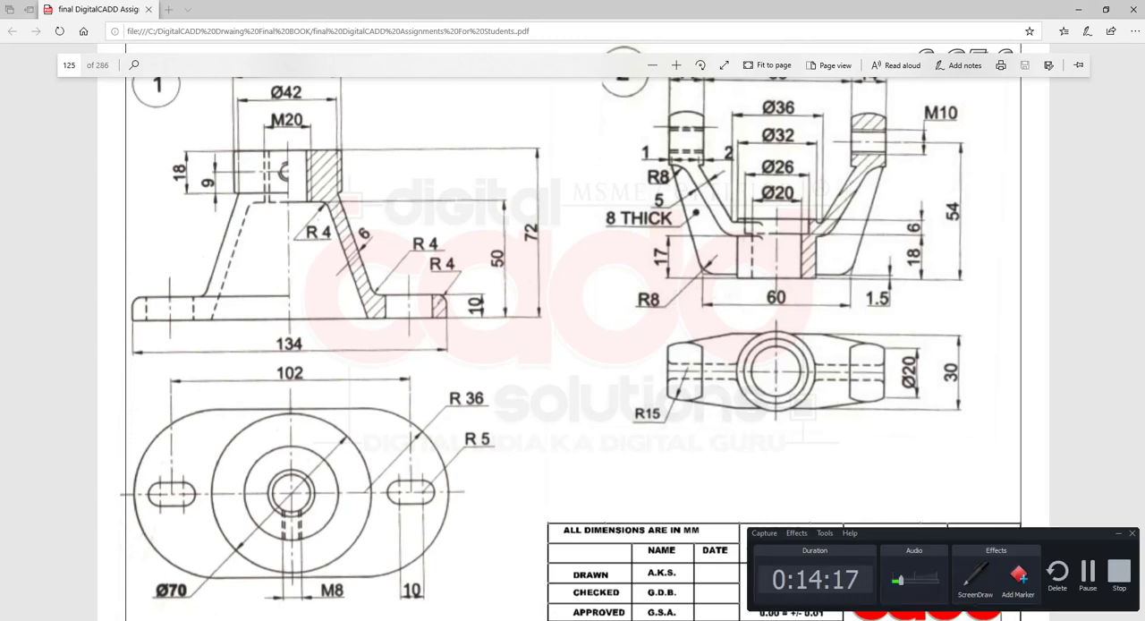
left_click_drag(900, 587, 929, 590)
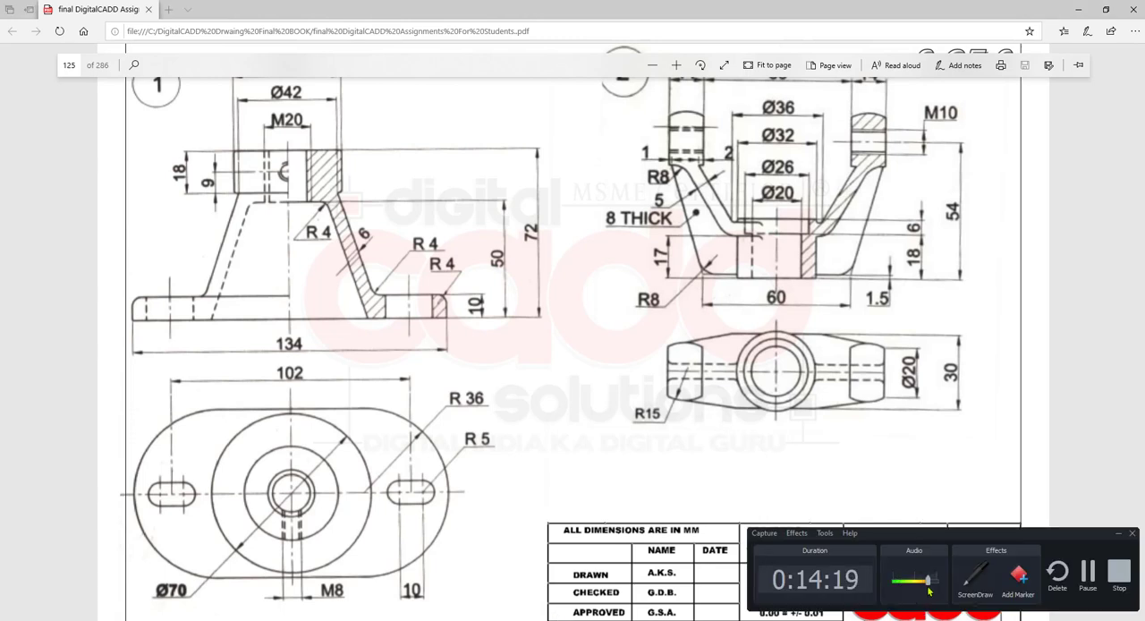
left_click(1119, 535)
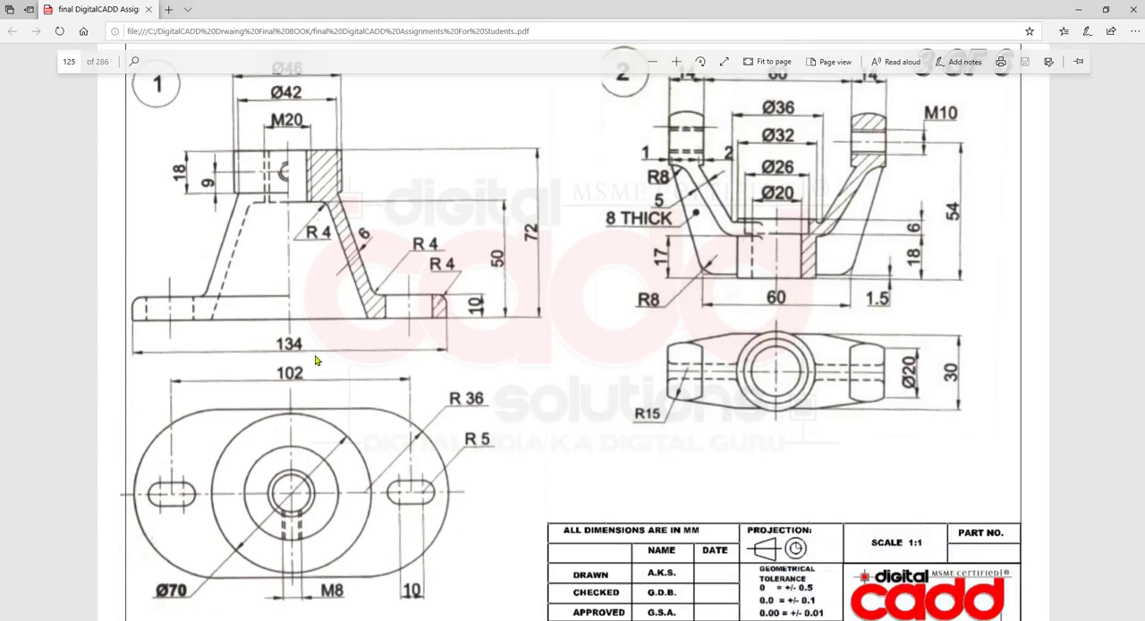
- Restore the assignments PDF to a smaller window and close the DigitalCADD Drwaing Final BOOK folder window
left_click(1105, 10)
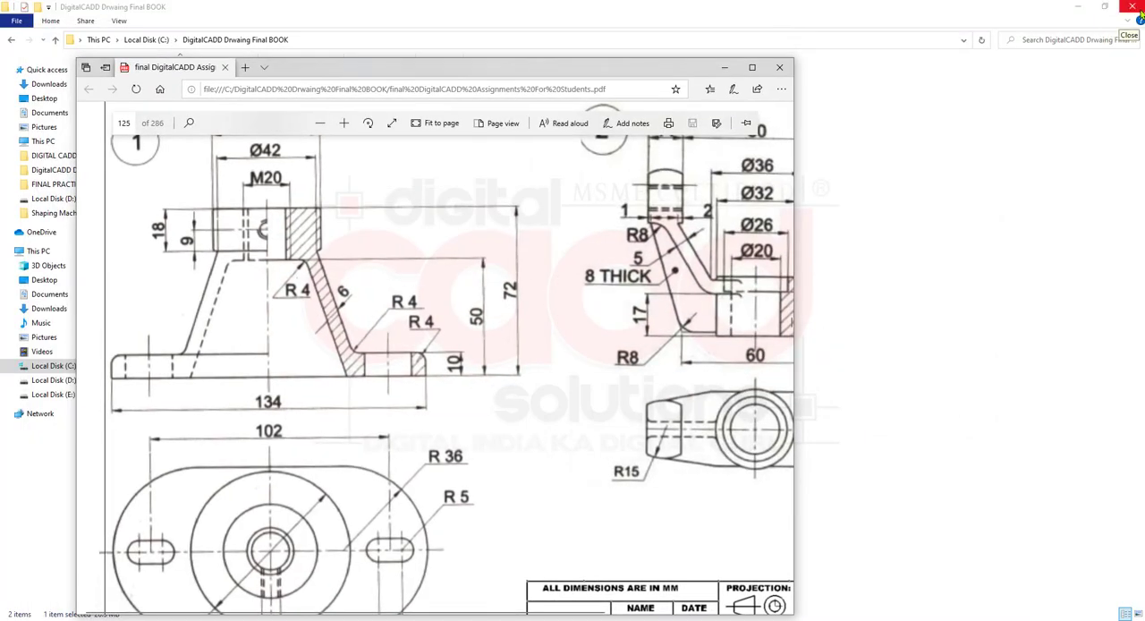
left_click(1134, 9)
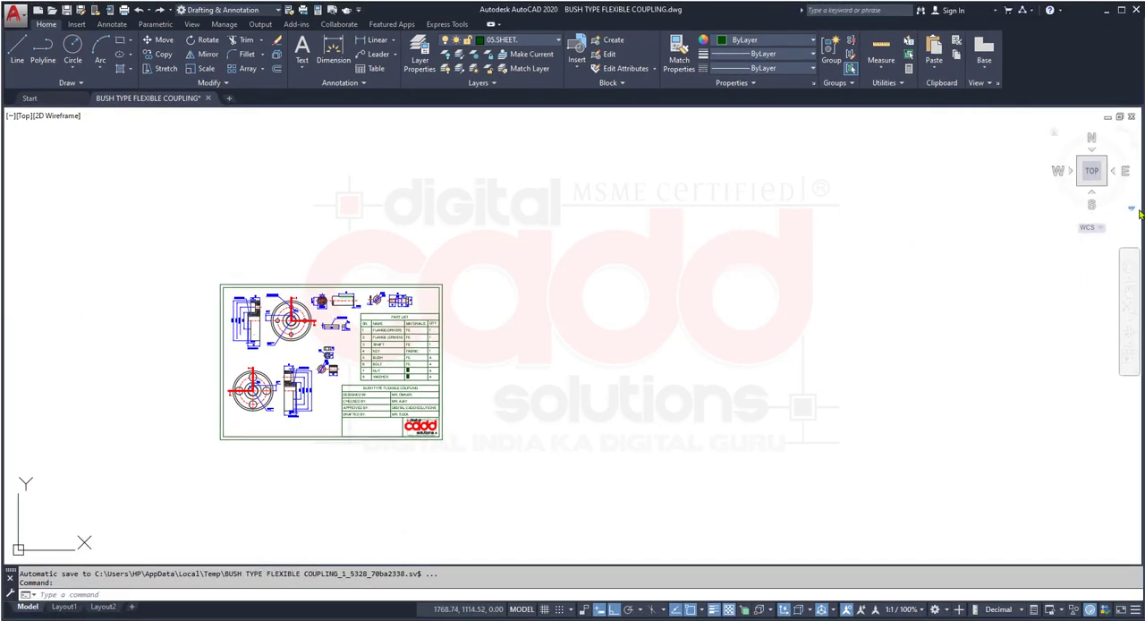
- Resize the AutoCAD and PDF windows side by side, with an empty model area beside part drawing 1
mouse_move(1140, 210)
left_mouse_down()
mouse_move(1126, 283)
mouse_move(1117, 242)
mouse_move(1124, 253)
mouse_move(611, 286)
left_mouse_up()
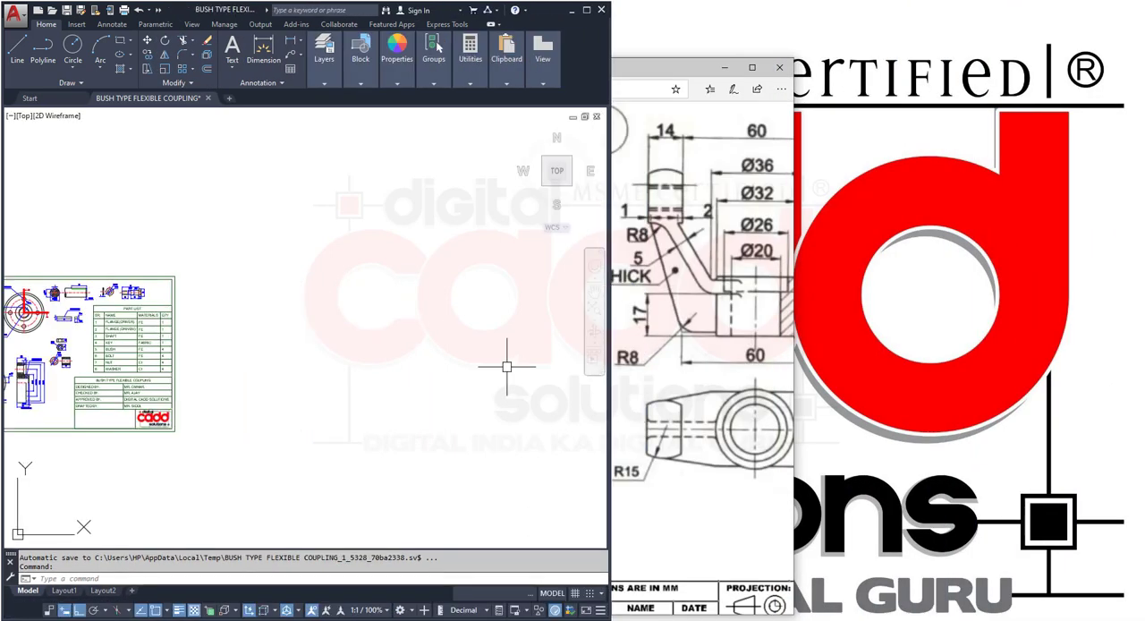
middle_click_drag(295, 357, 110, 380)
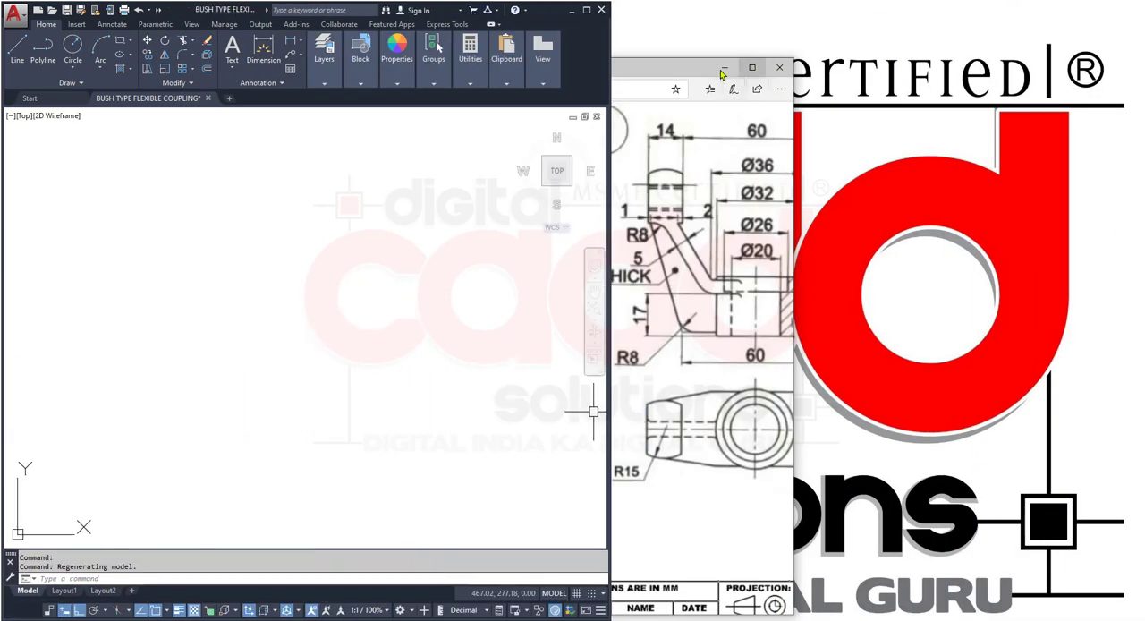
left_click_drag(697, 71, 1052, 33)
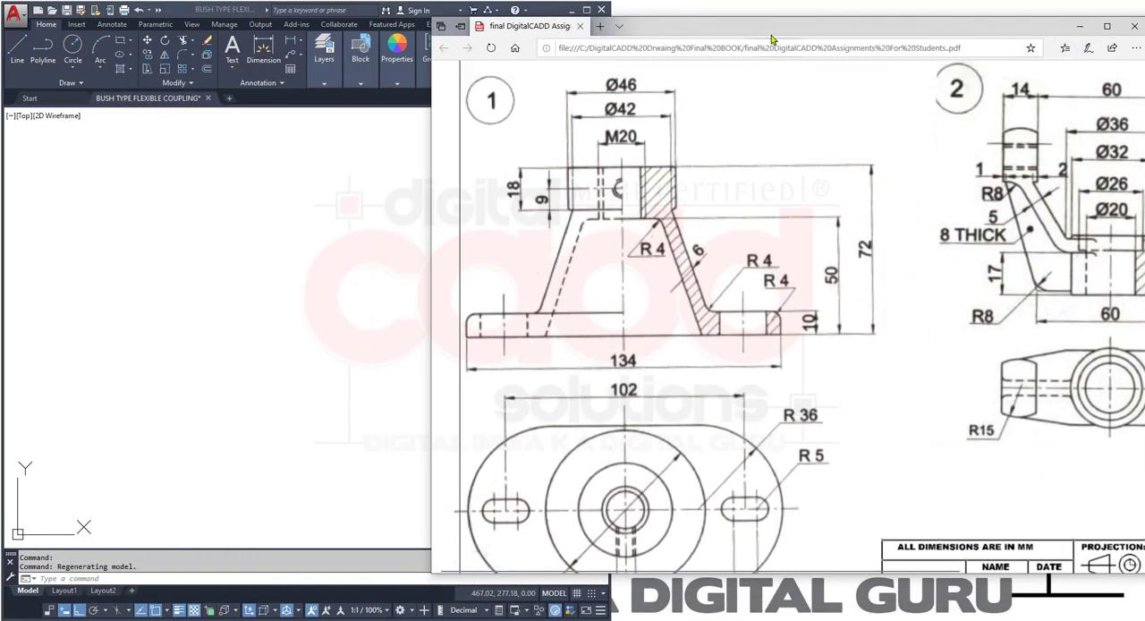
left_click_drag(774, 31, 1068, 11)
left_click(1107, 10)
left_click_drag(430, 282, 742, 279)
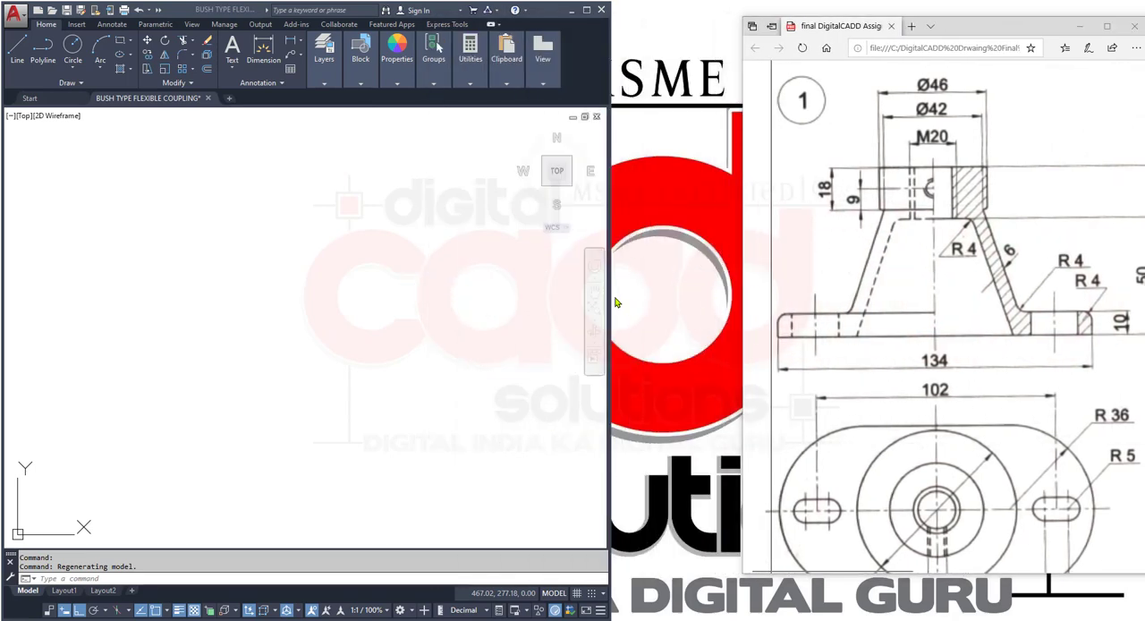
left_click_drag(611, 298, 741, 294)
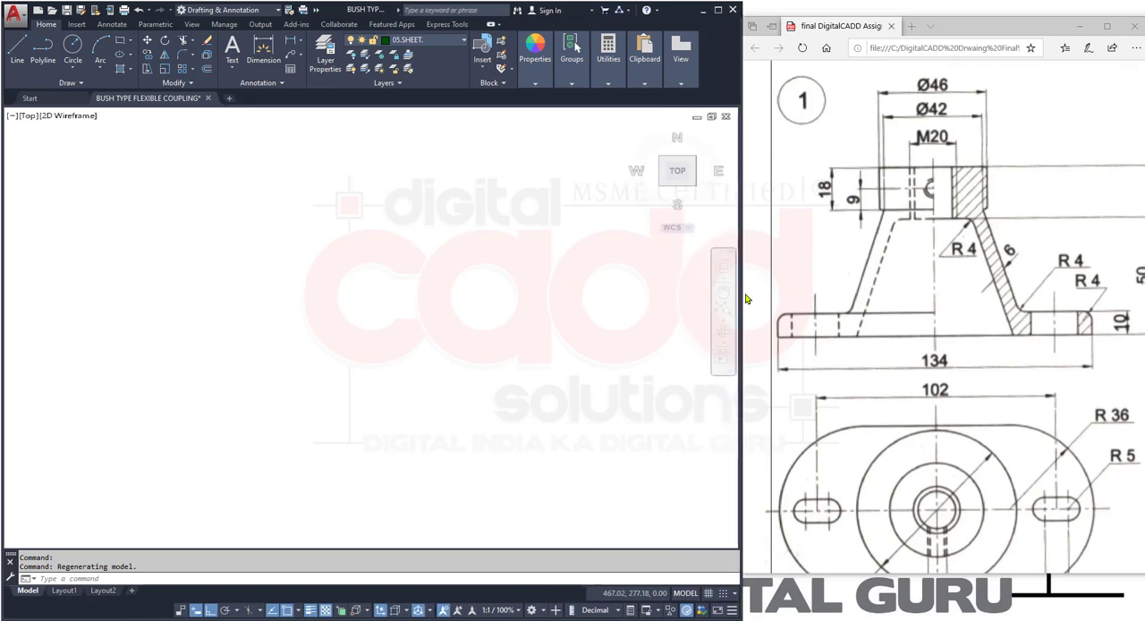
- Enlarge the PDF window until both views of part drawing 1 fit, and stretch the AutoCAD window to the screen edge
left_click(971, 6)
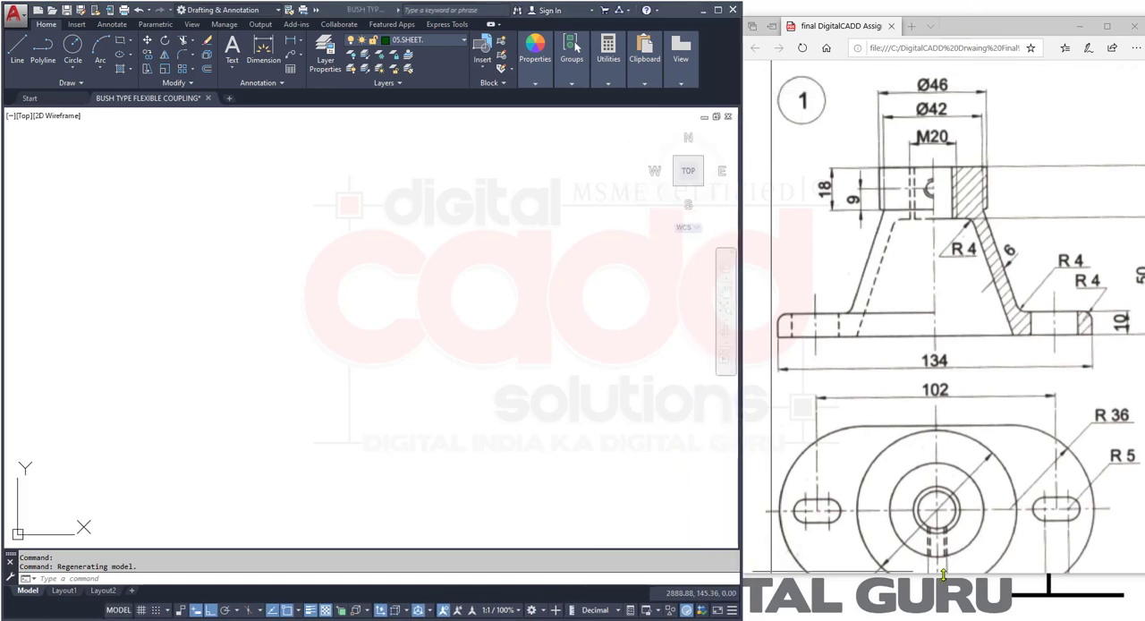
left_click_drag(944, 575, 953, 617)
left_click(548, 224)
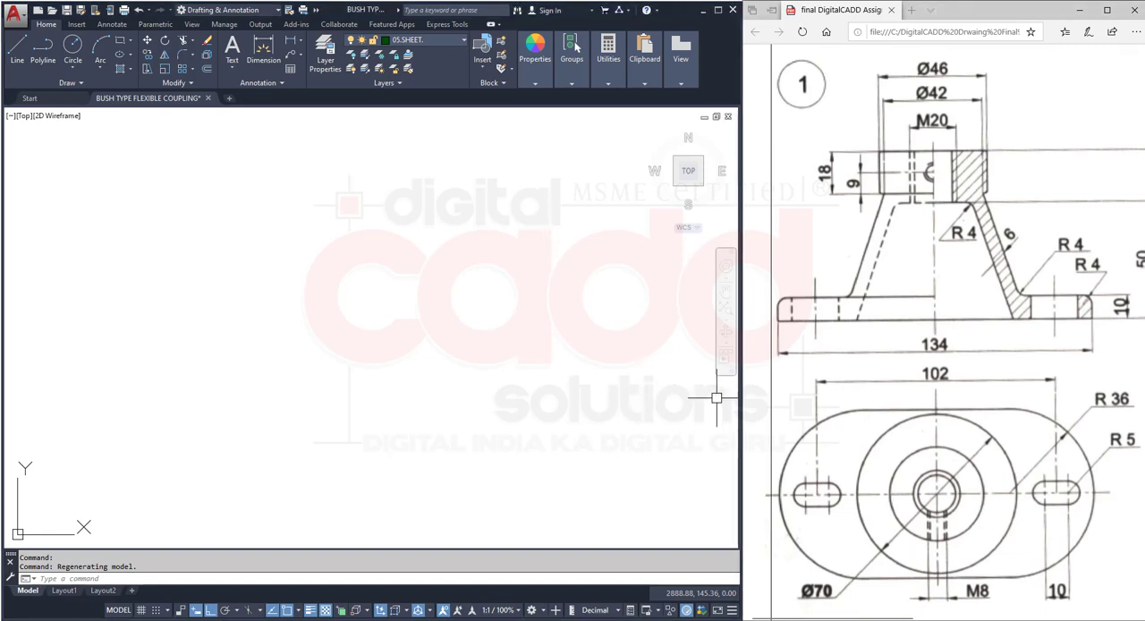
left_click_drag(849, 617, 857, 617)
scroll(964, 390, "down", 1, "ctrl")
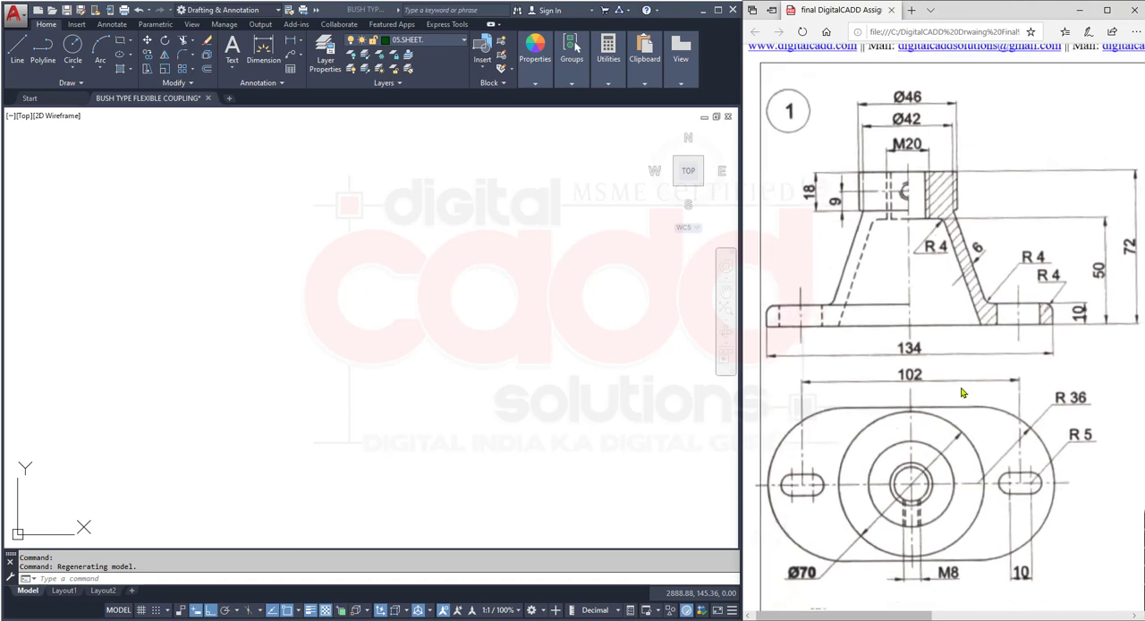
left_click(502, 315)
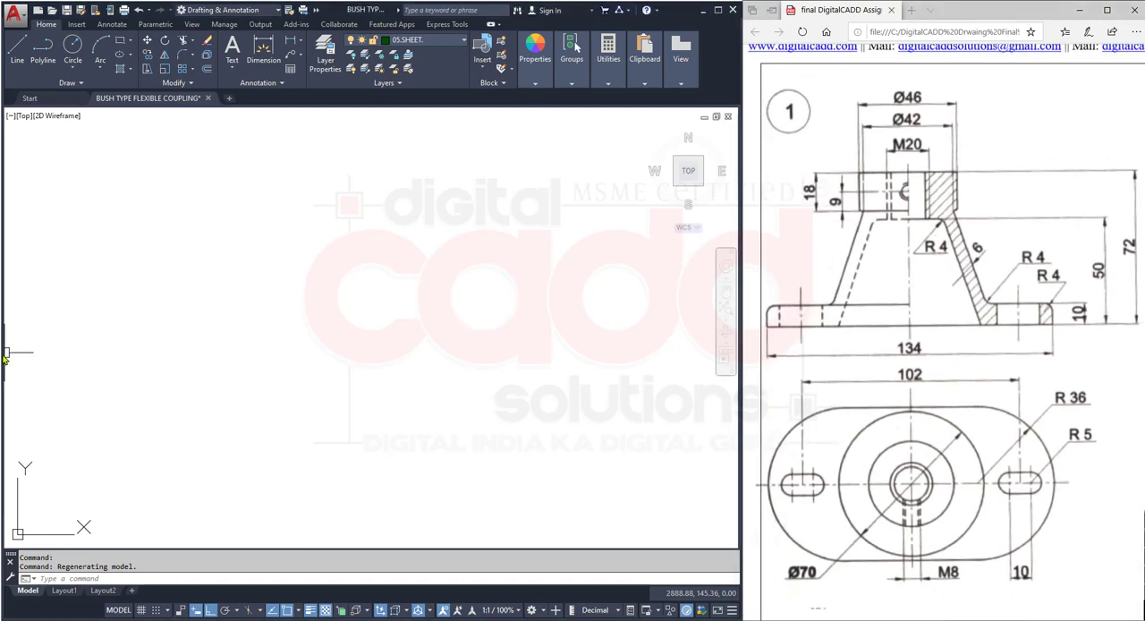
left_click_drag(5, 355, 1, 346)
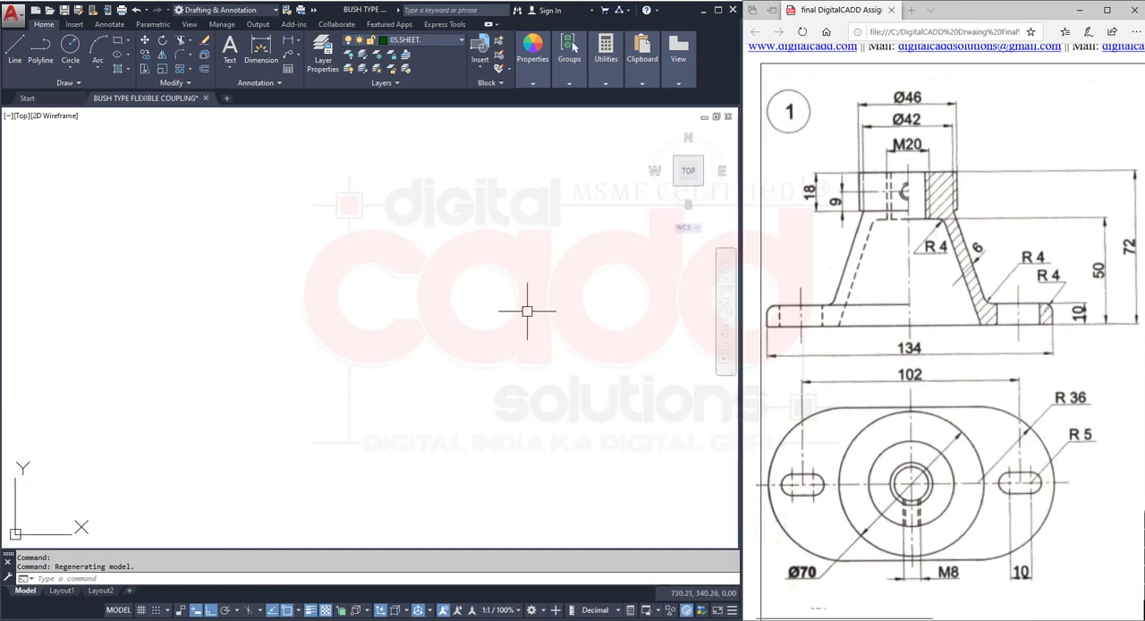
left_click(521, 310)
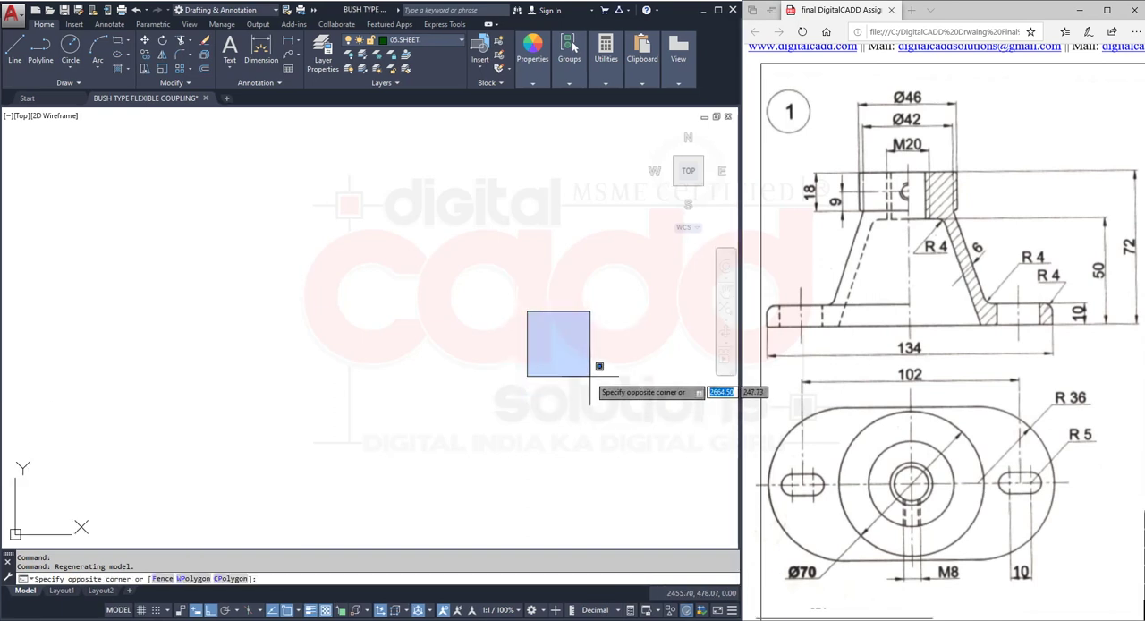
- Make 01.COMPONENTS the current layer for the new drawing
left_click(420, 41)
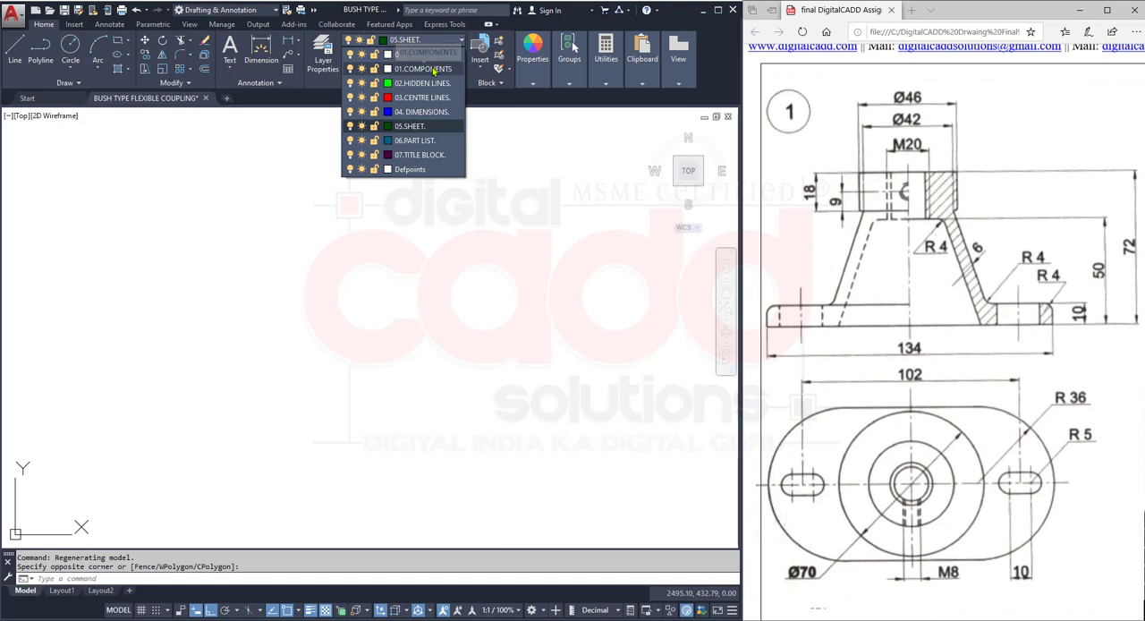
left_click(432, 71)
left_click(329, 396)
left_click(328, 397)
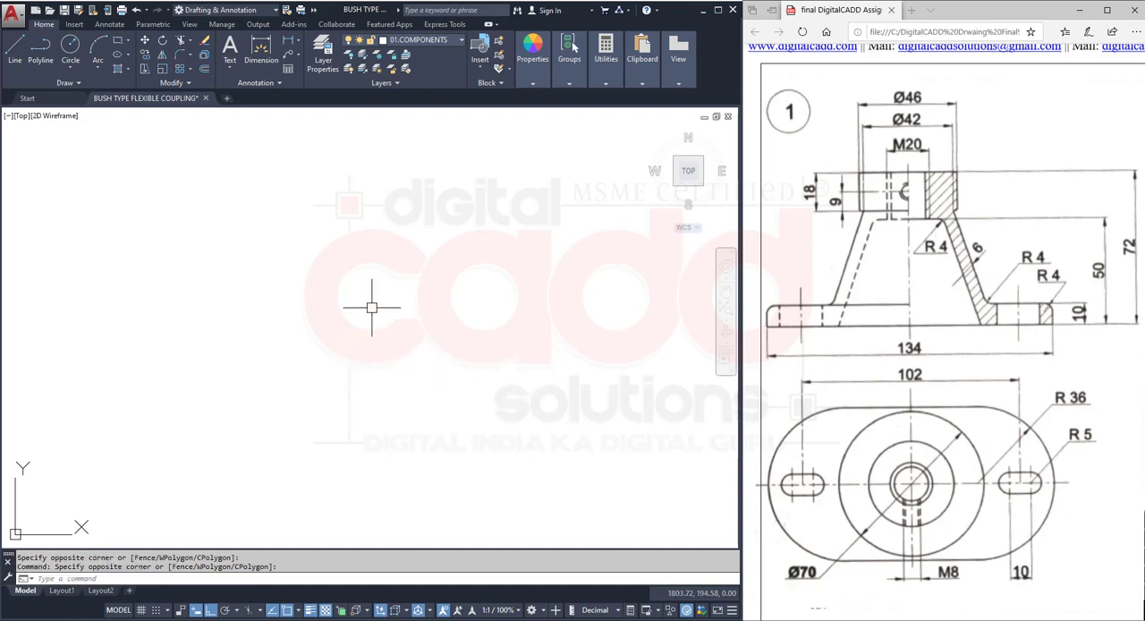
scroll(372, 283, "down", 6)
scroll(197, 302, "up", 6)
middle_click_drag(521, 377, 347, 433)
scroll(391, 398, "up", 4)
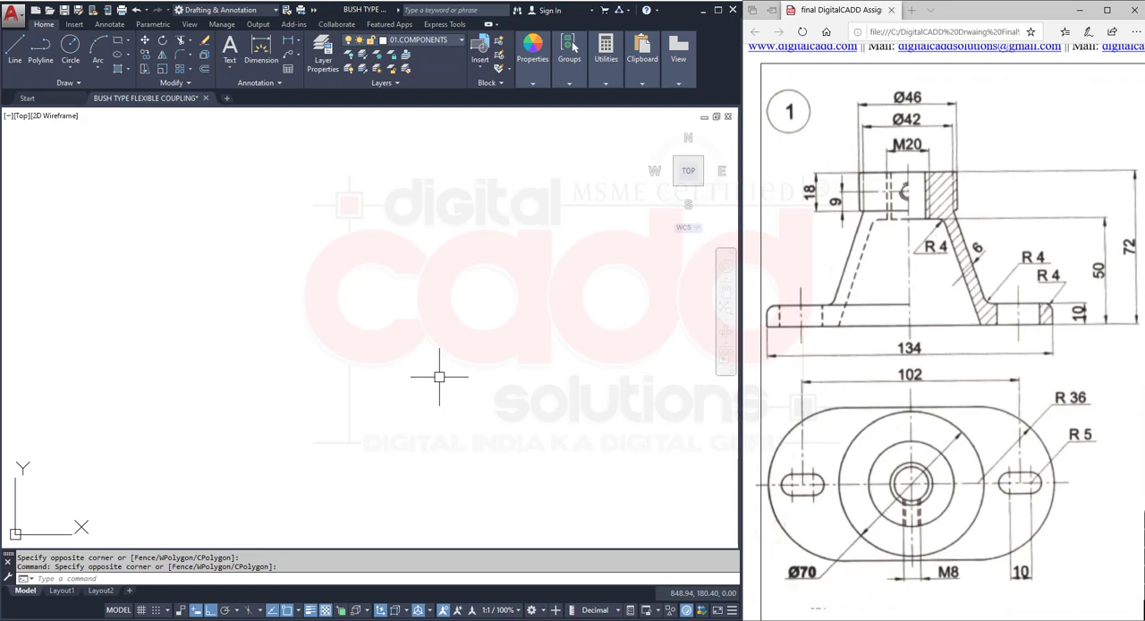
- Set the crosshair size to 25 in the Options, look over the selection settings and apply the change
type("o")
key("Return")
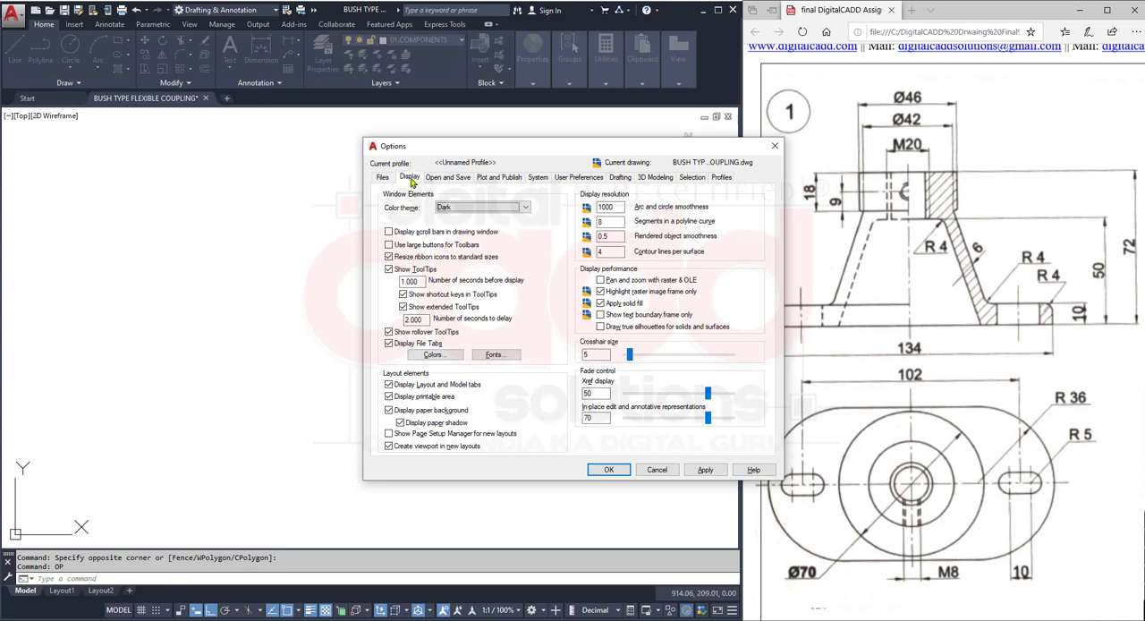
left_click_drag(605, 355, 532, 359)
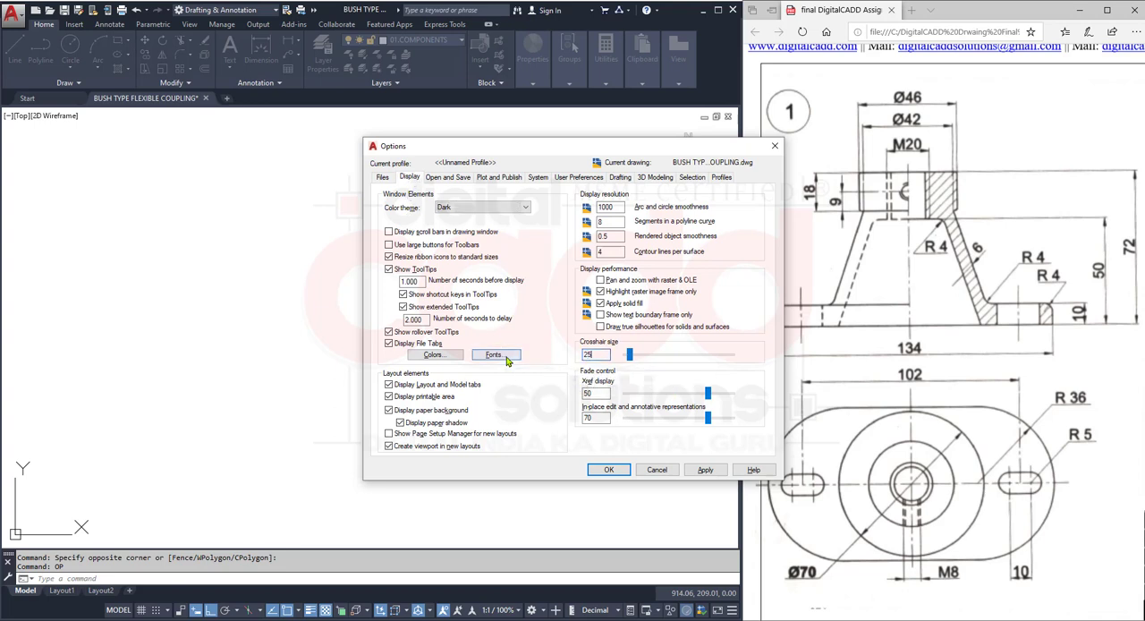
left_click(685, 178)
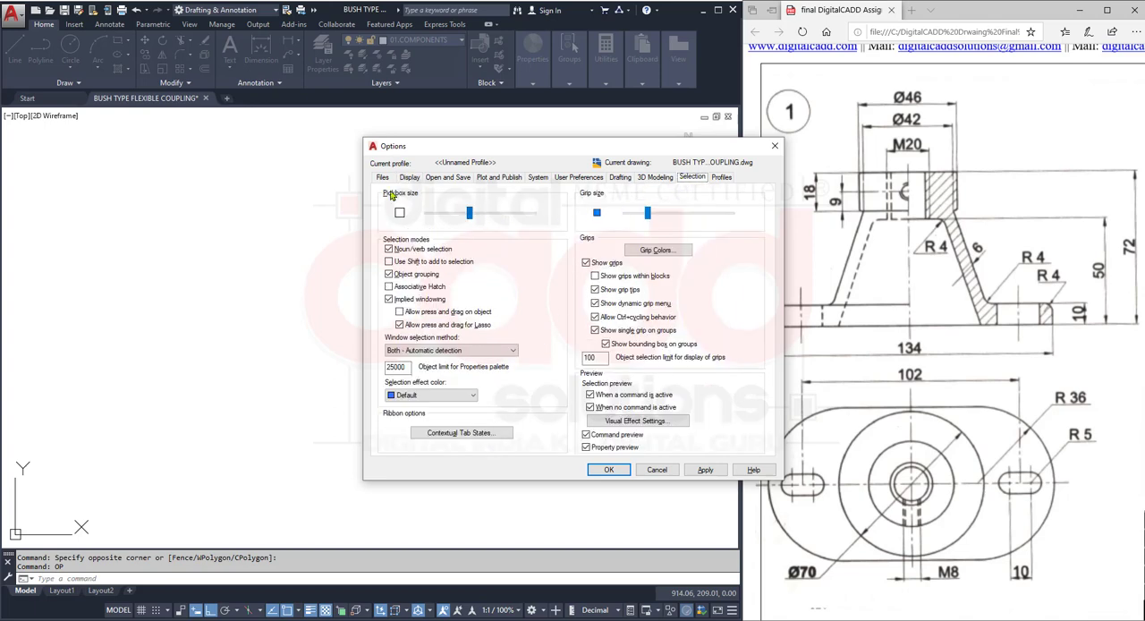
left_click(610, 471)
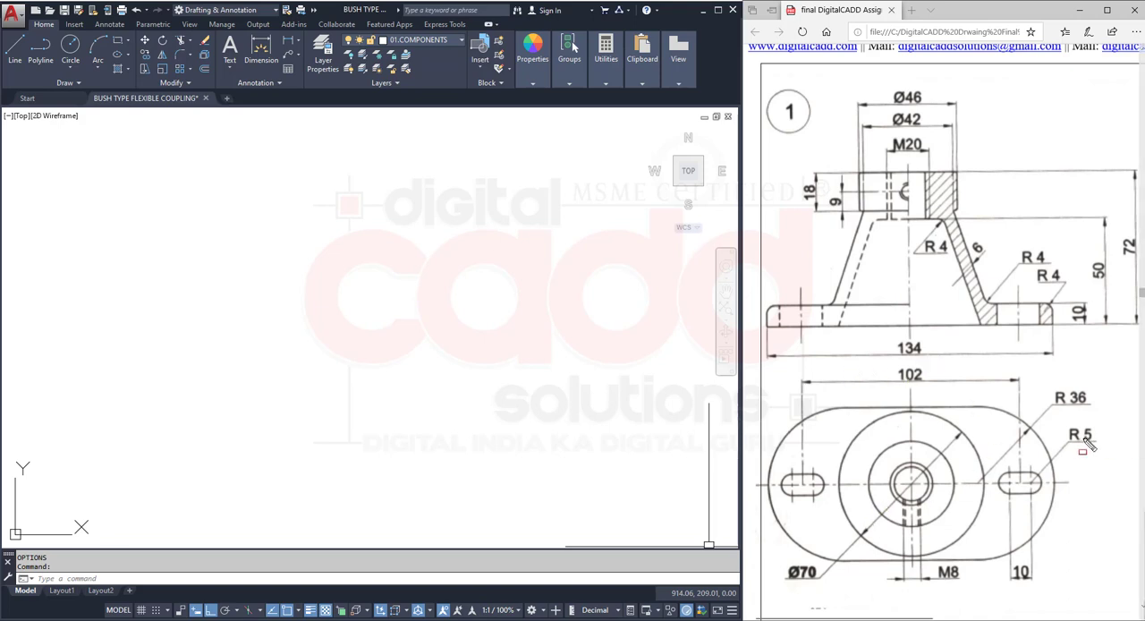
- Examine the overall length and the end radius of the base plate in the two views of part drawing 1
left_click_drag(881, 331, 926, 358)
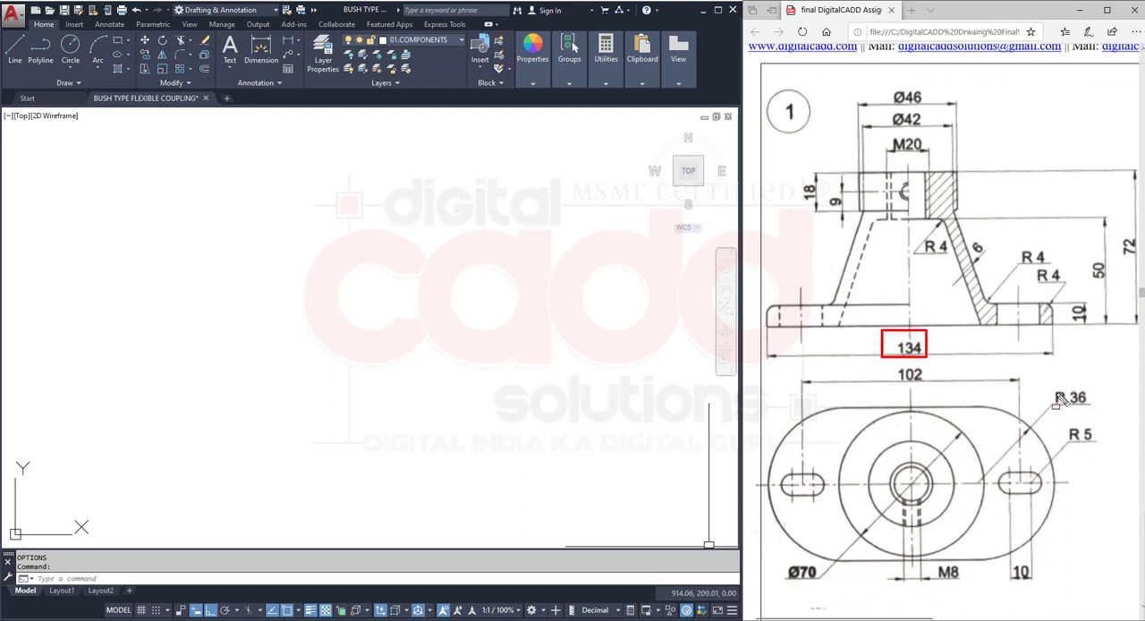
left_click_drag(1050, 379, 1097, 412)
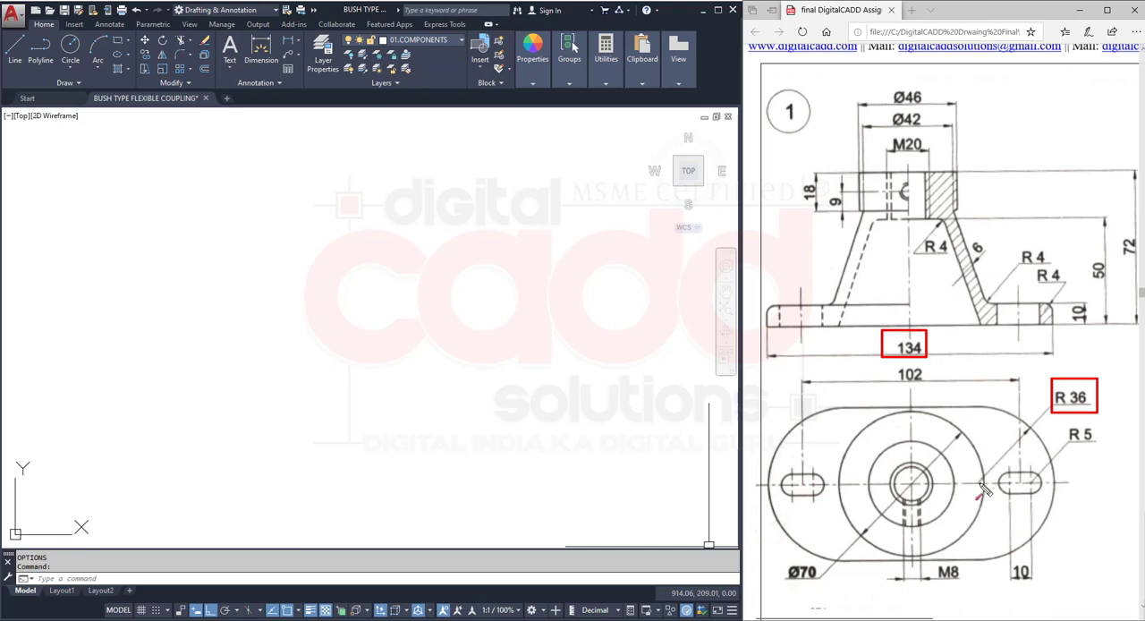
mouse_move(980, 484)
left_mouse_down()
mouse_move(1034, 427)
mouse_move(983, 464)
mouse_move(985, 561)
left_mouse_up()
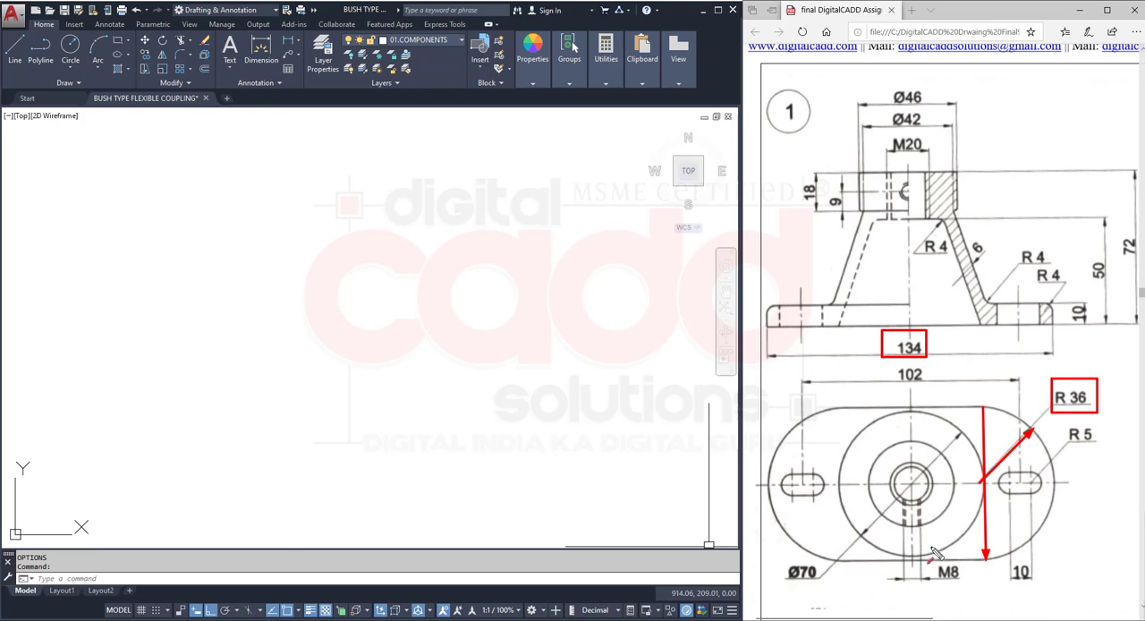
key("Escape")
left_click(1034, 483)
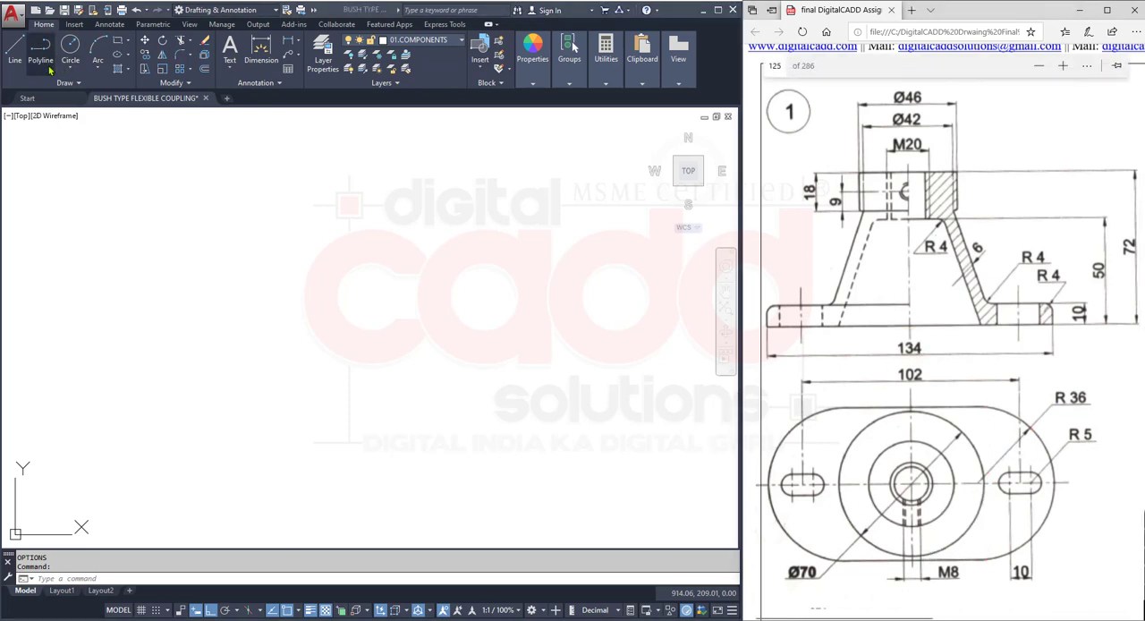
- Draw a rectangle 134 wide and 72 high in the empty model area for the base plate's outline
left_click(115, 42)
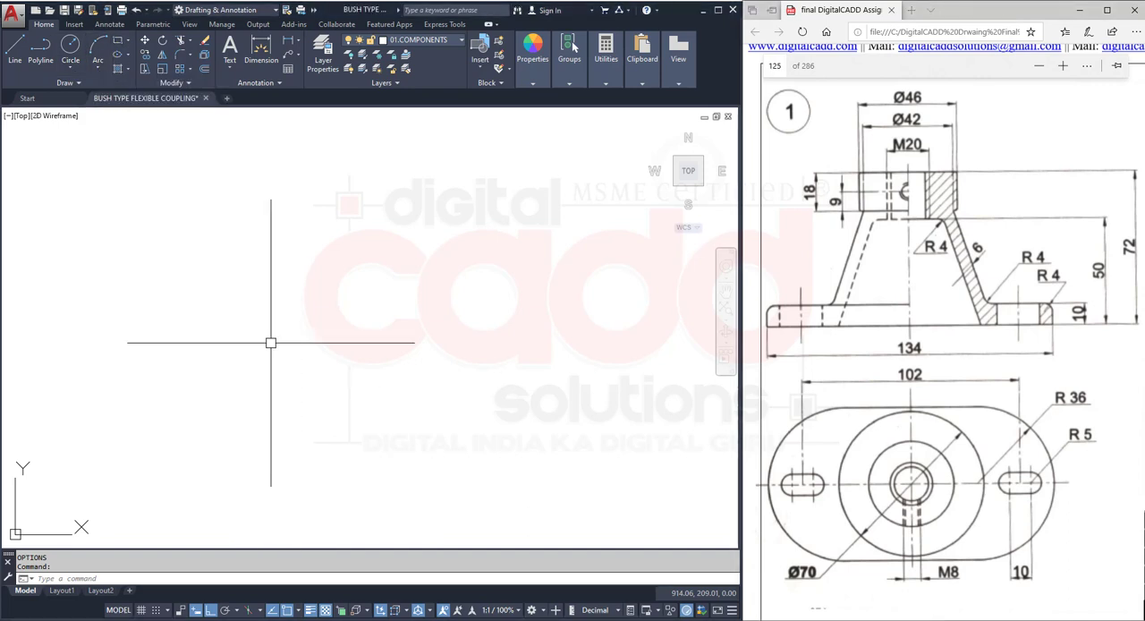
left_click(117, 40)
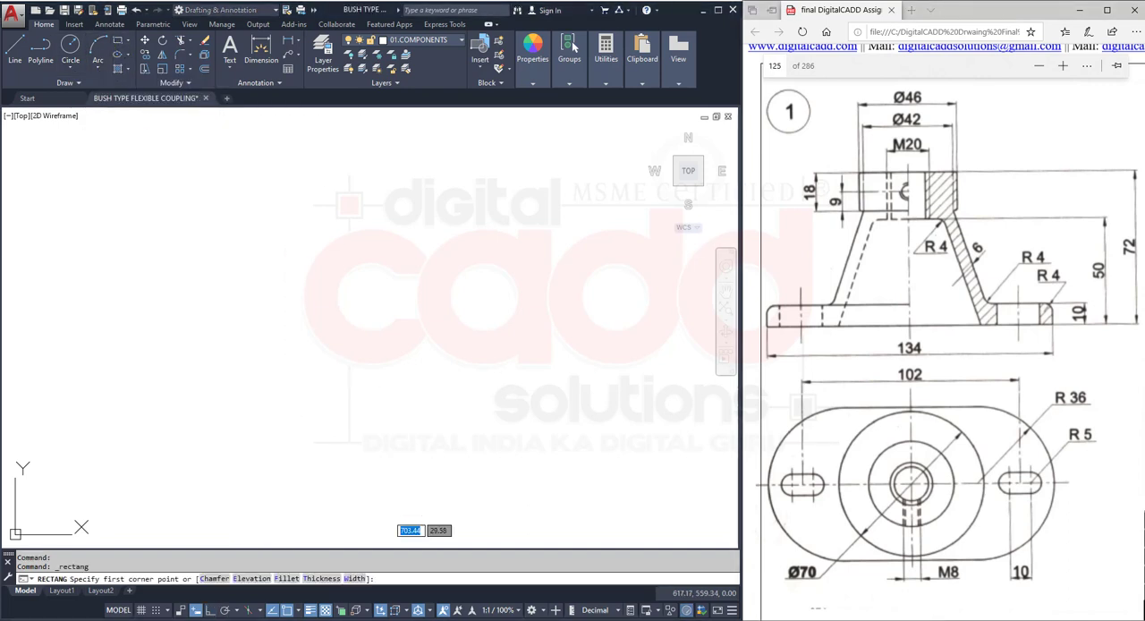
left_click(277, 514)
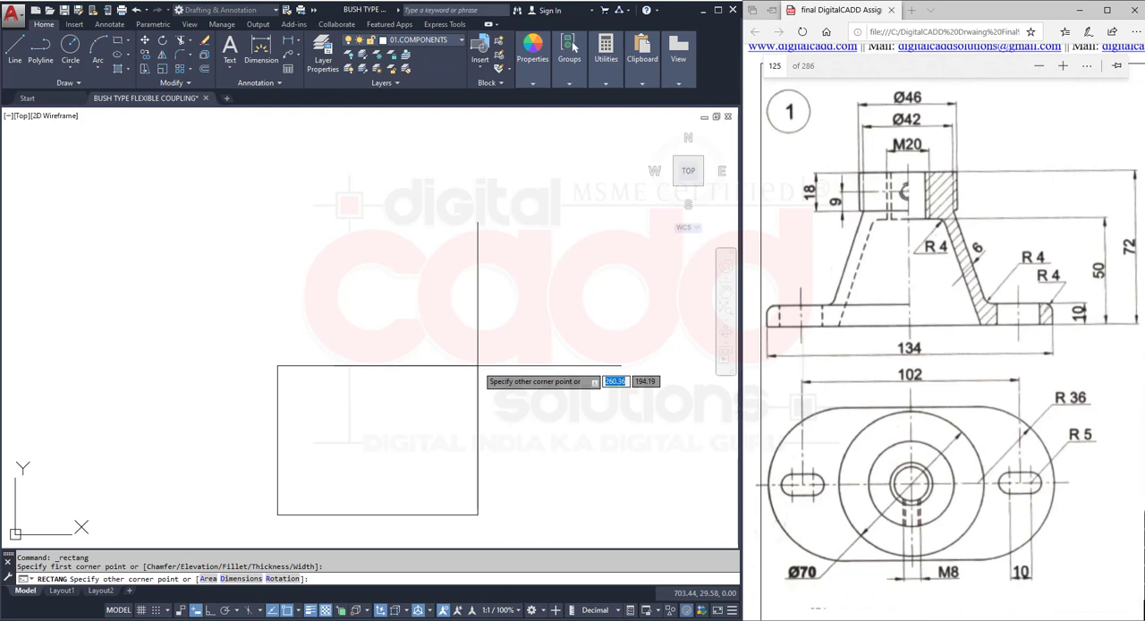
type("134")
key("Tab")
type("72")
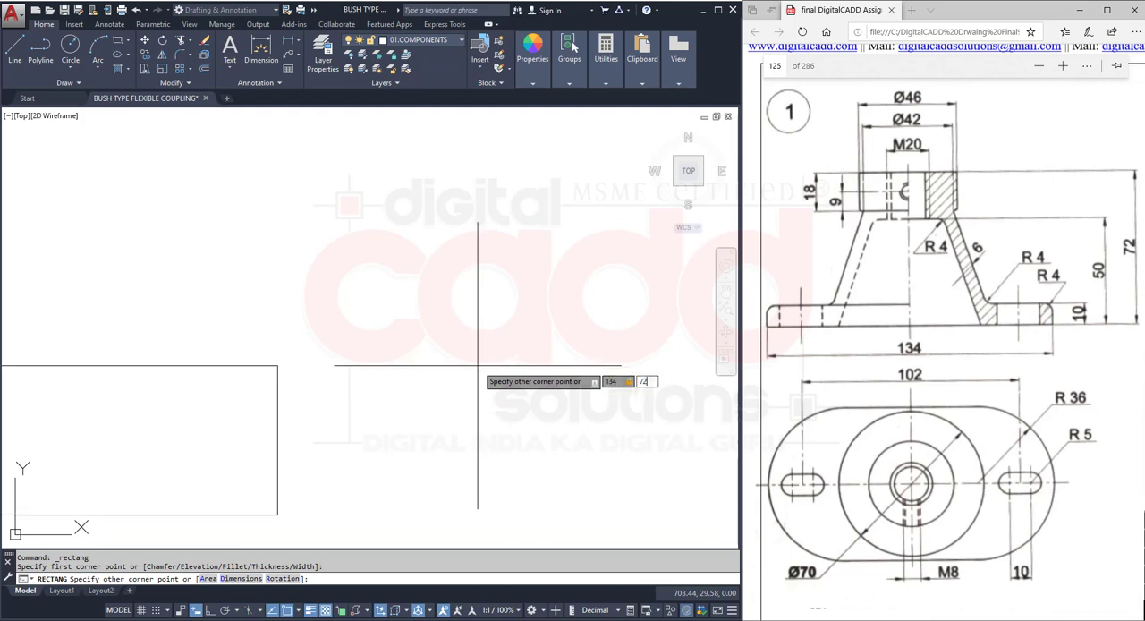
key("Return")
scroll(474, 365, "down", 5)
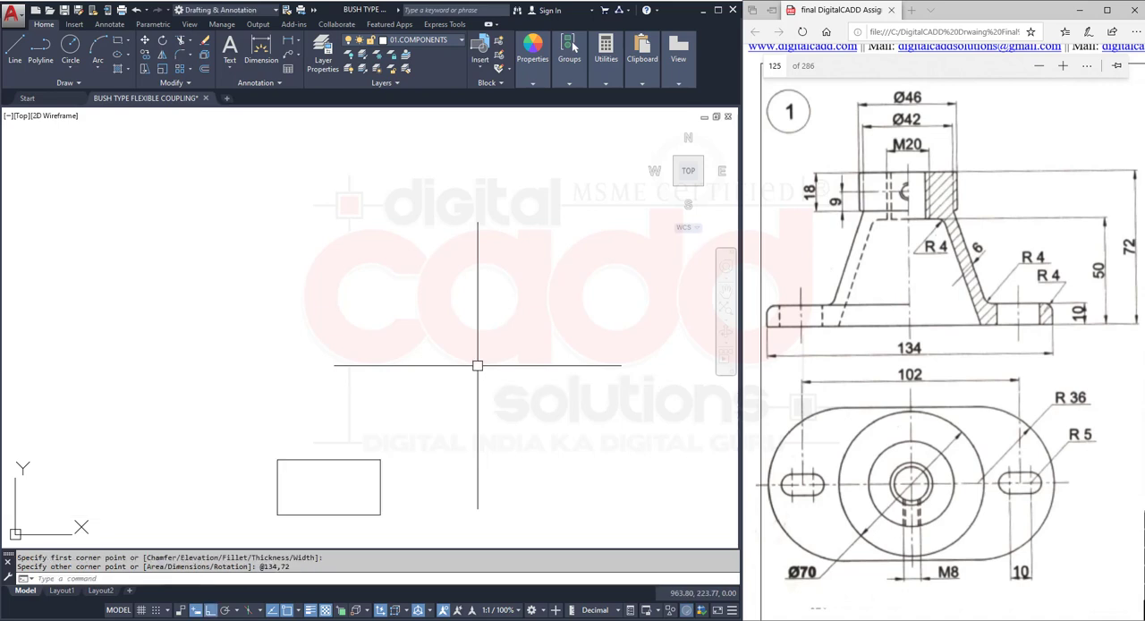
scroll(354, 370, "up", 3)
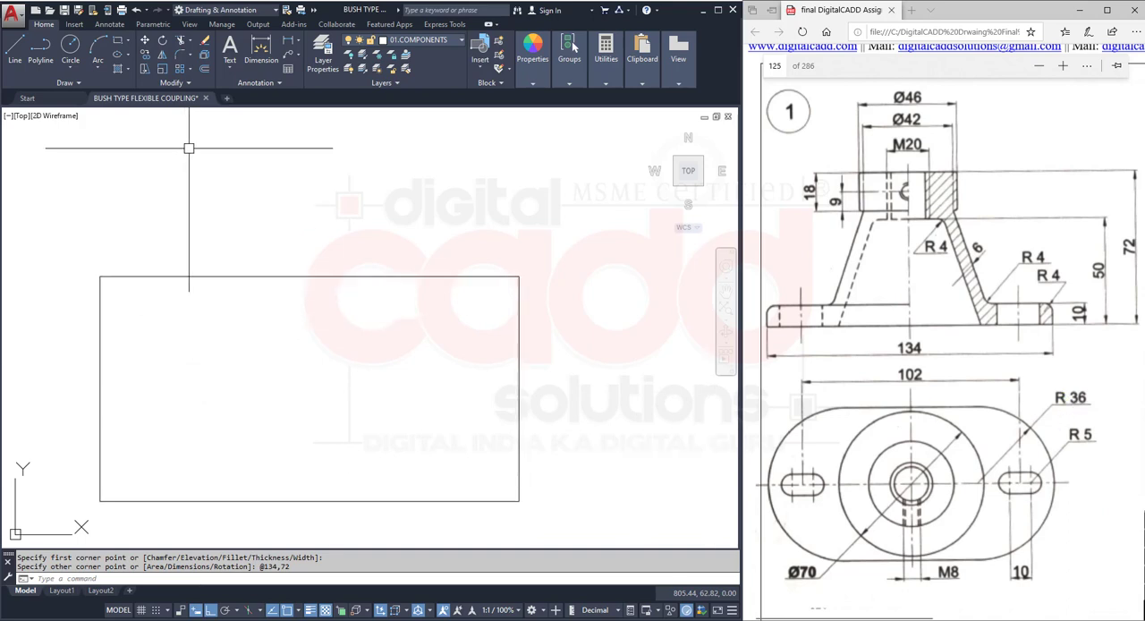
- Fillet the two right corners of the rectangle with a radius of 36, using the Multiple option
left_click(181, 54)
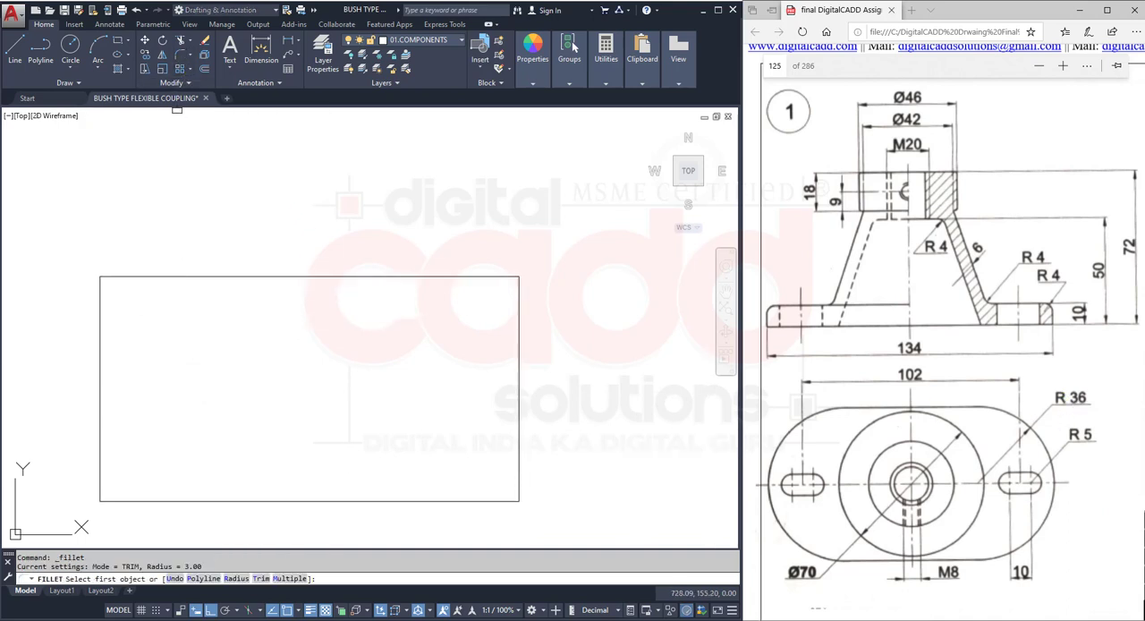
left_click(236, 578)
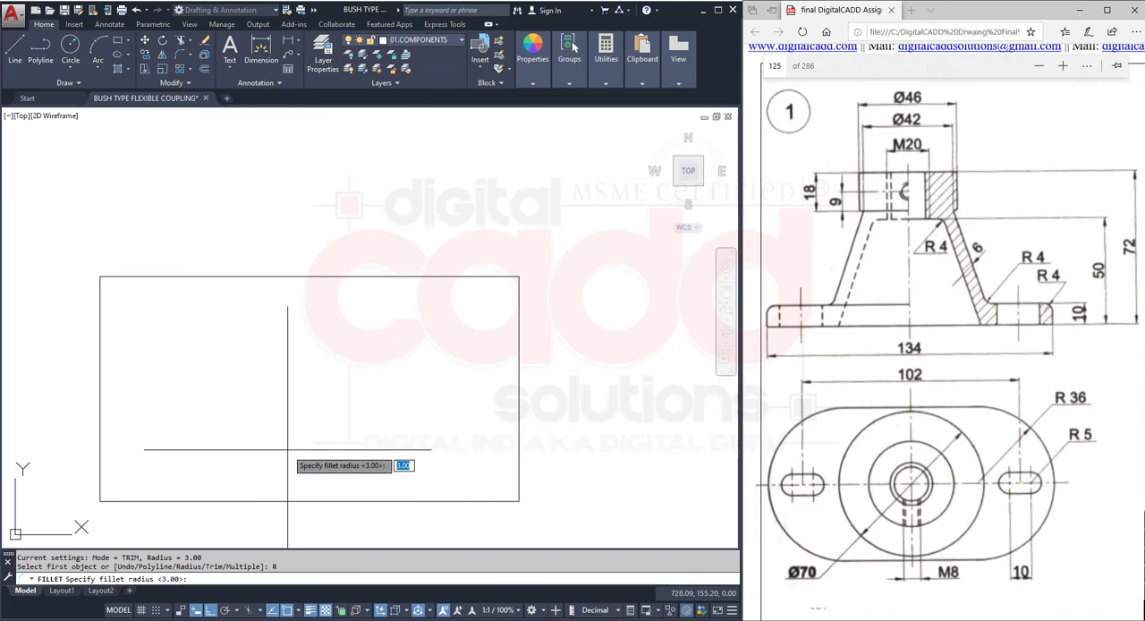
type("36")
key("Return")
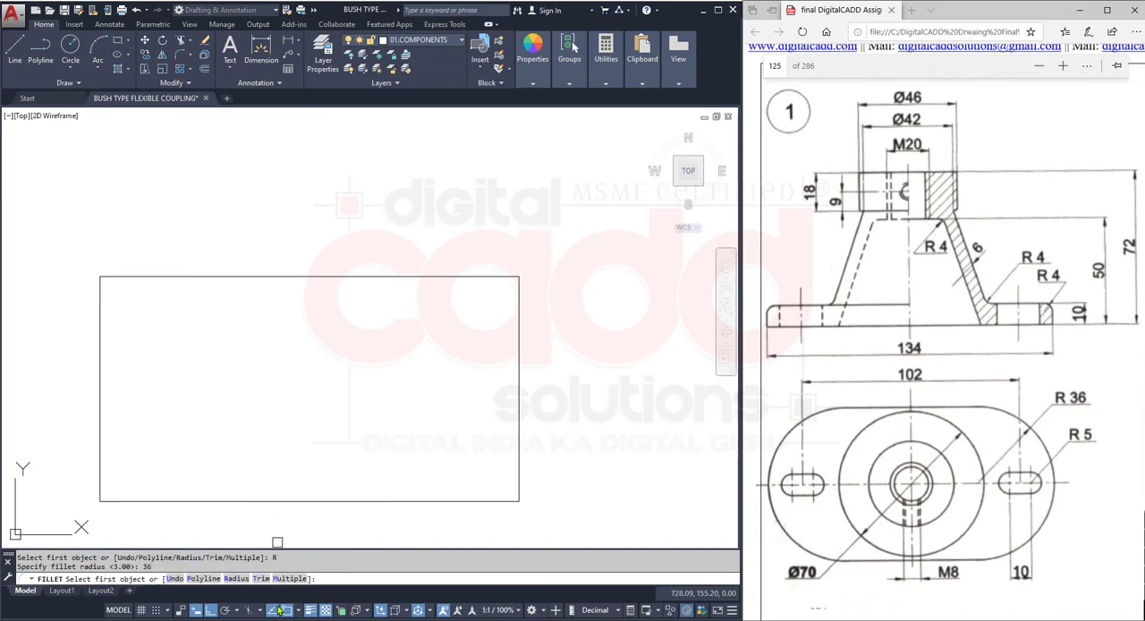
left_click(289, 577)
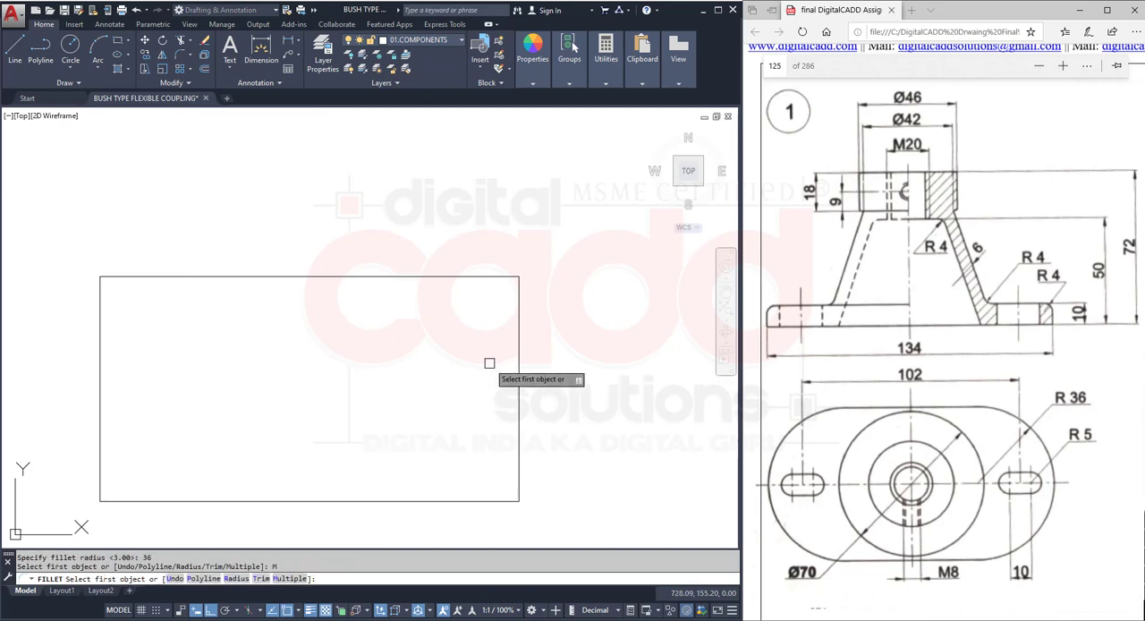
left_click(513, 276)
left_click(520, 305)
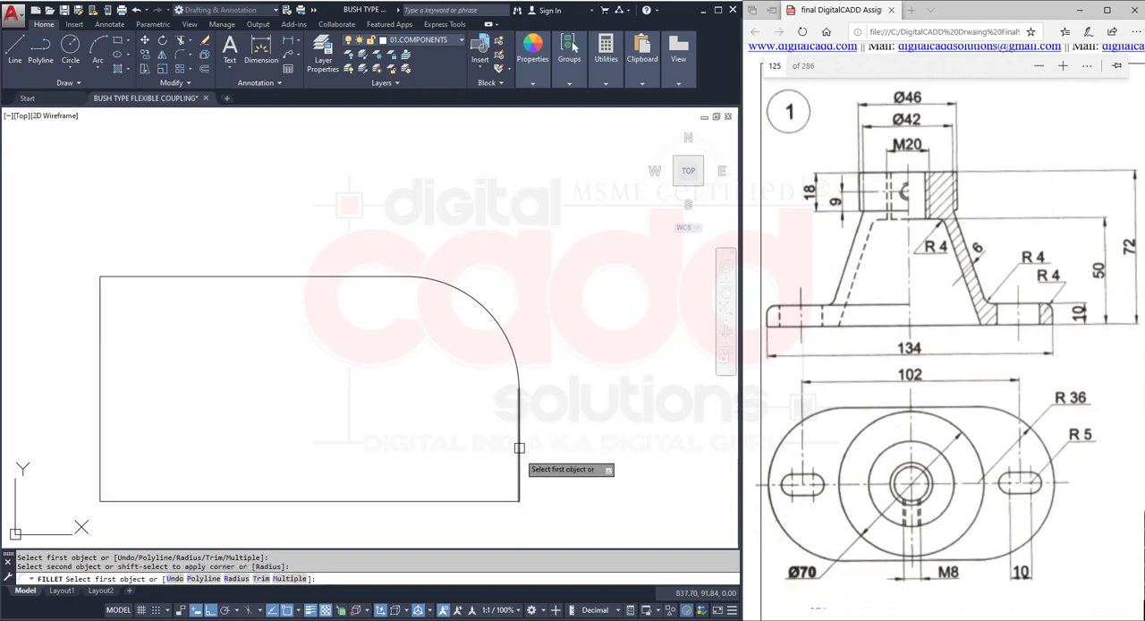
left_click(519, 451)
left_click(495, 499)
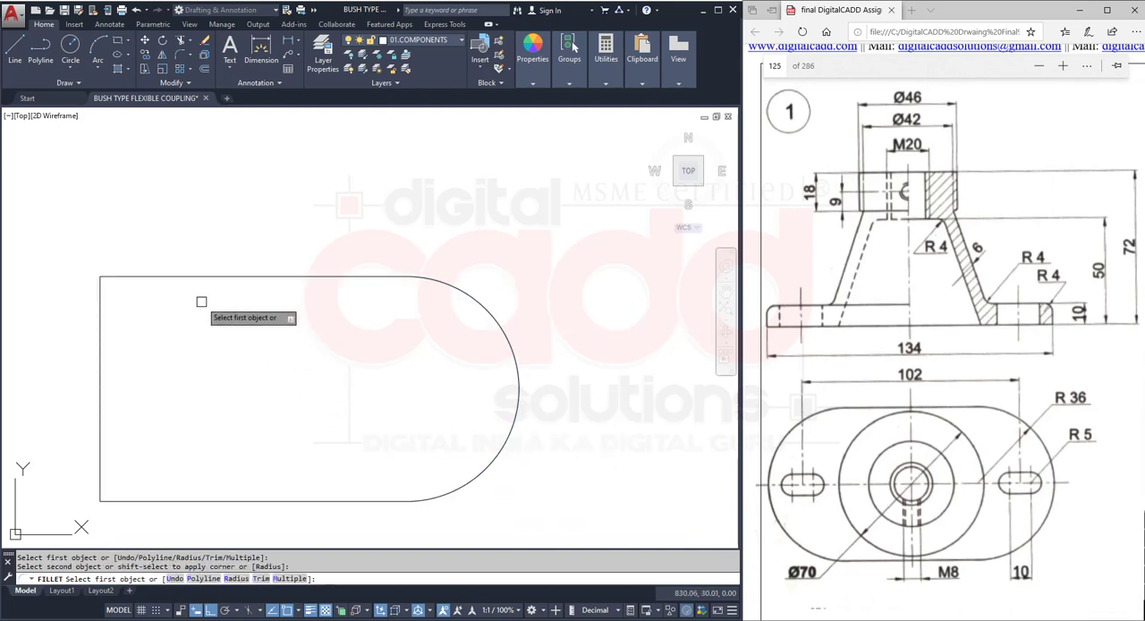
- Fillet the two left corners of the rectangle with the same radius, and undo the whole group of fillets
left_click(172, 276)
left_click(100, 329)
left_click(102, 437)
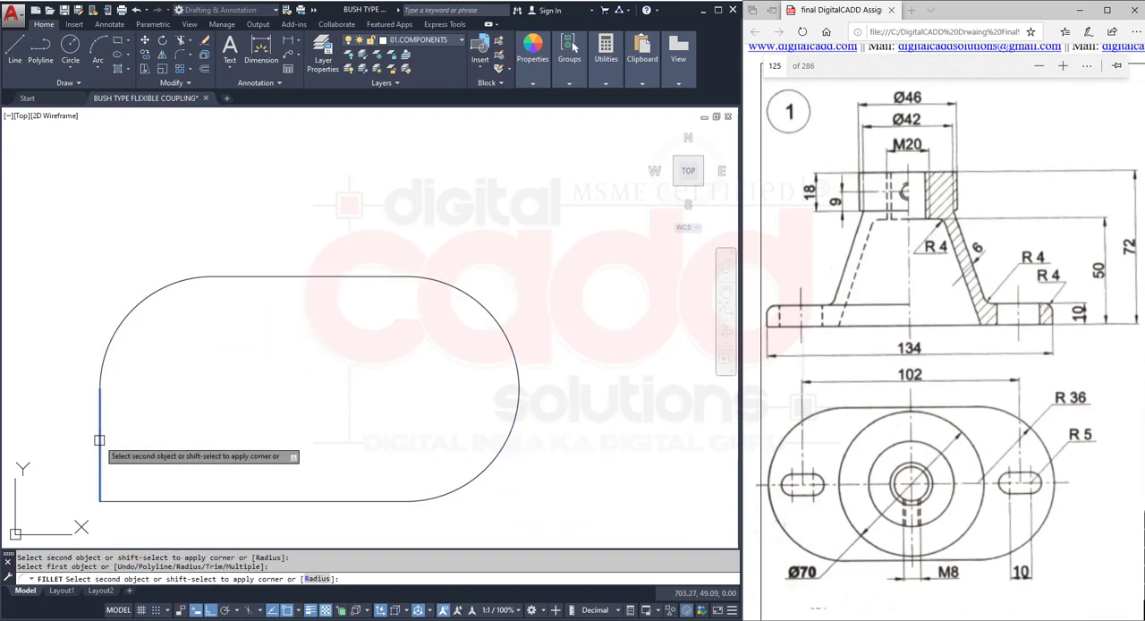
left_click(178, 501)
key("Escape")
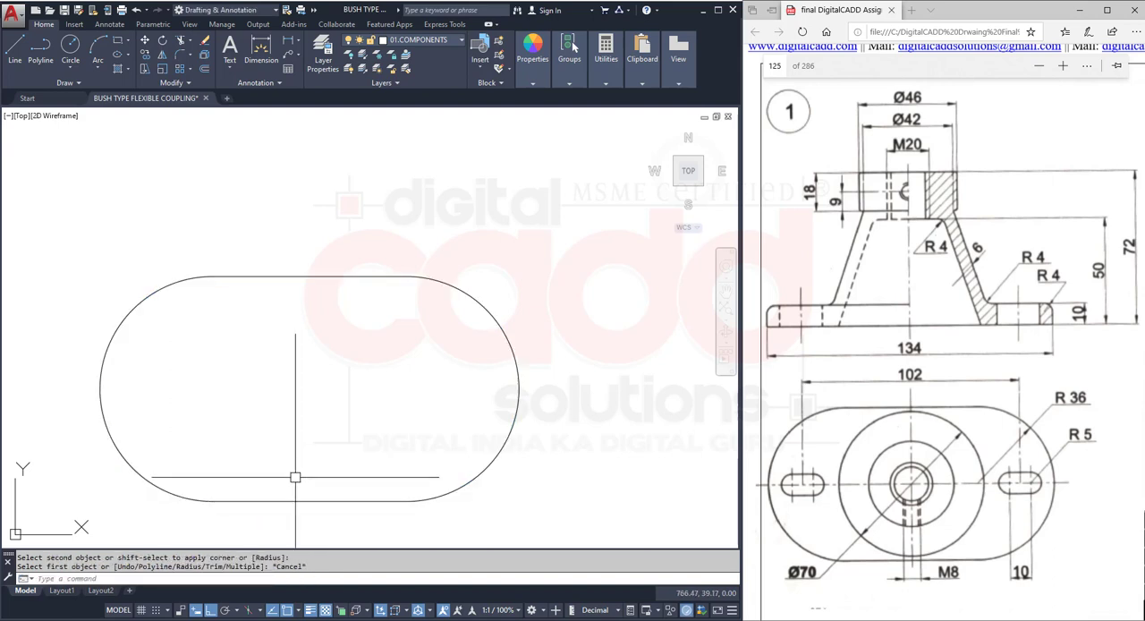
key("ctrl+z")
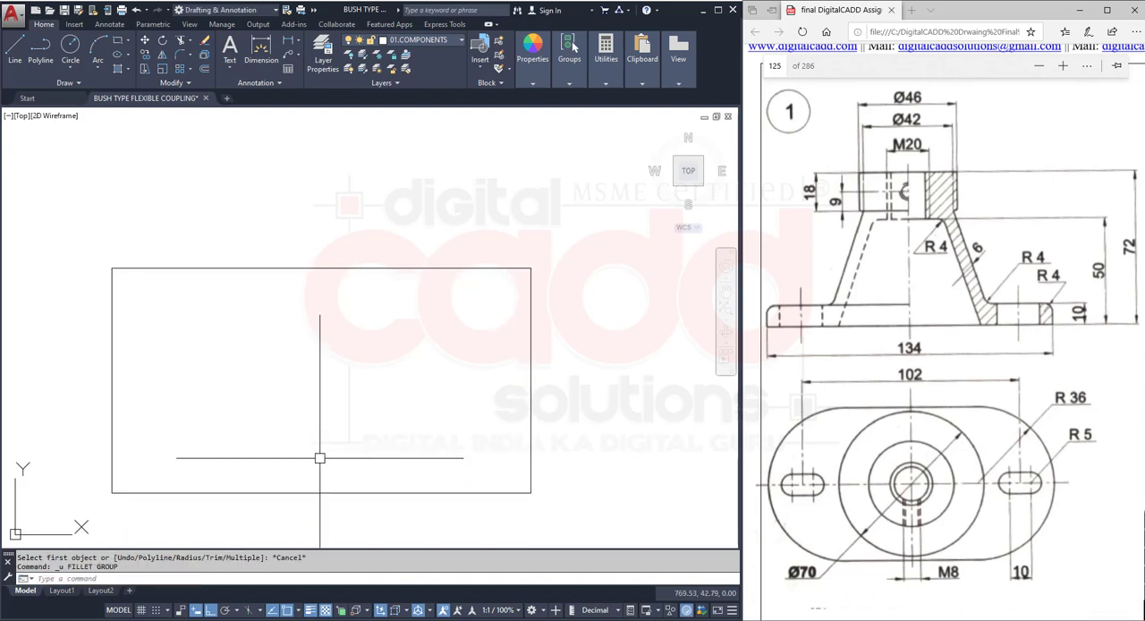
- Fillet all four corners of the rectangle at once with a radius of 36, using the Polyline option, and undo the fillets
left_click(271, 270)
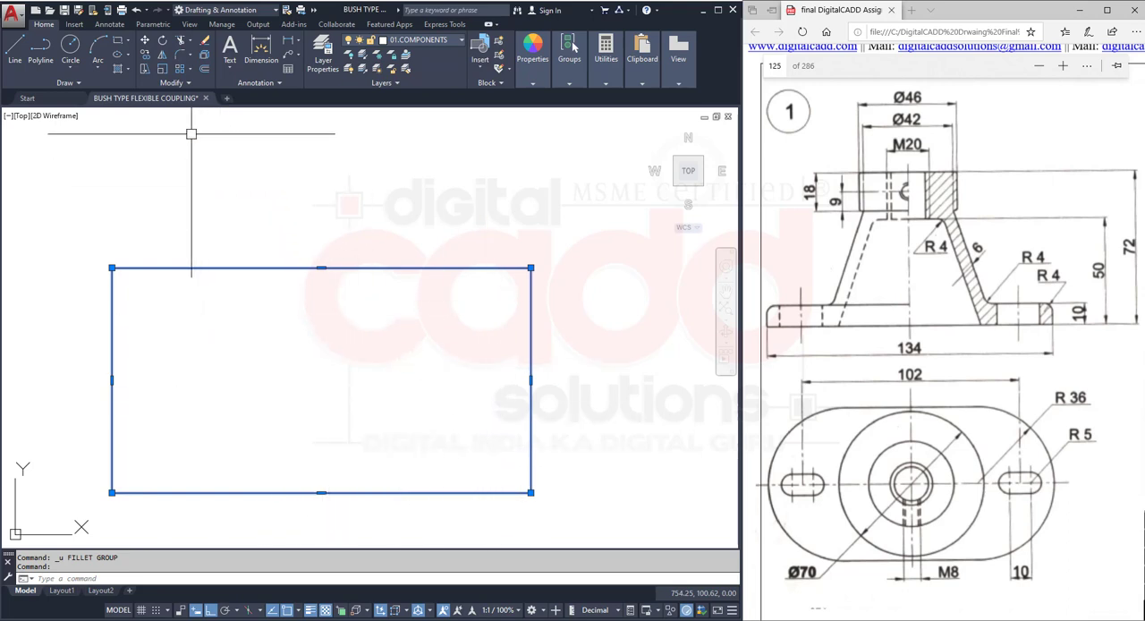
left_click(178, 56)
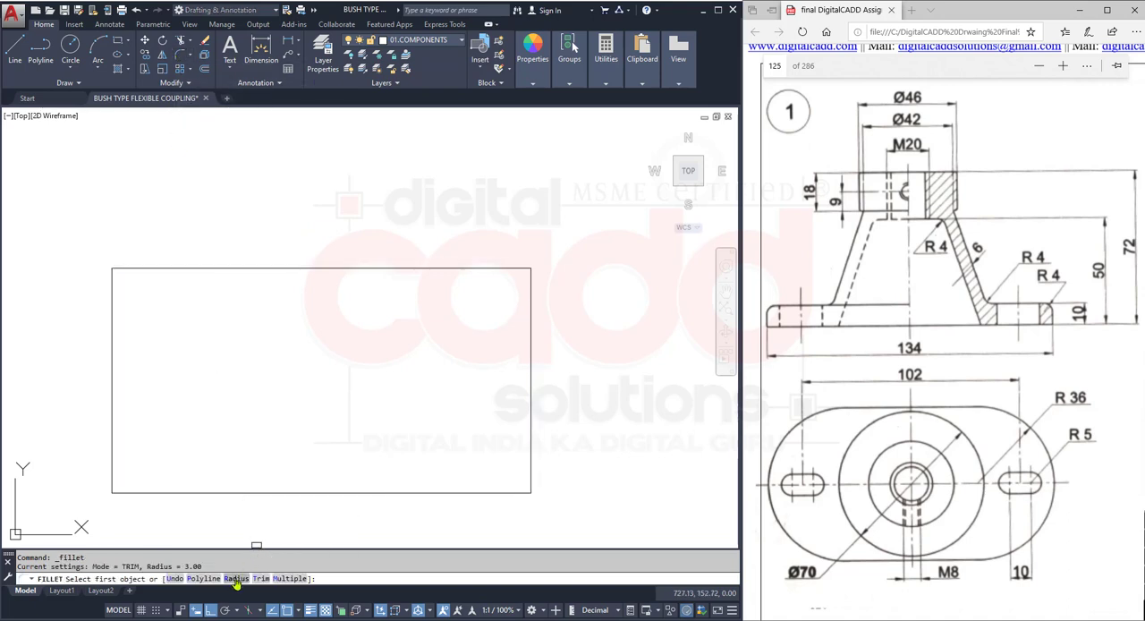
left_click(204, 578)
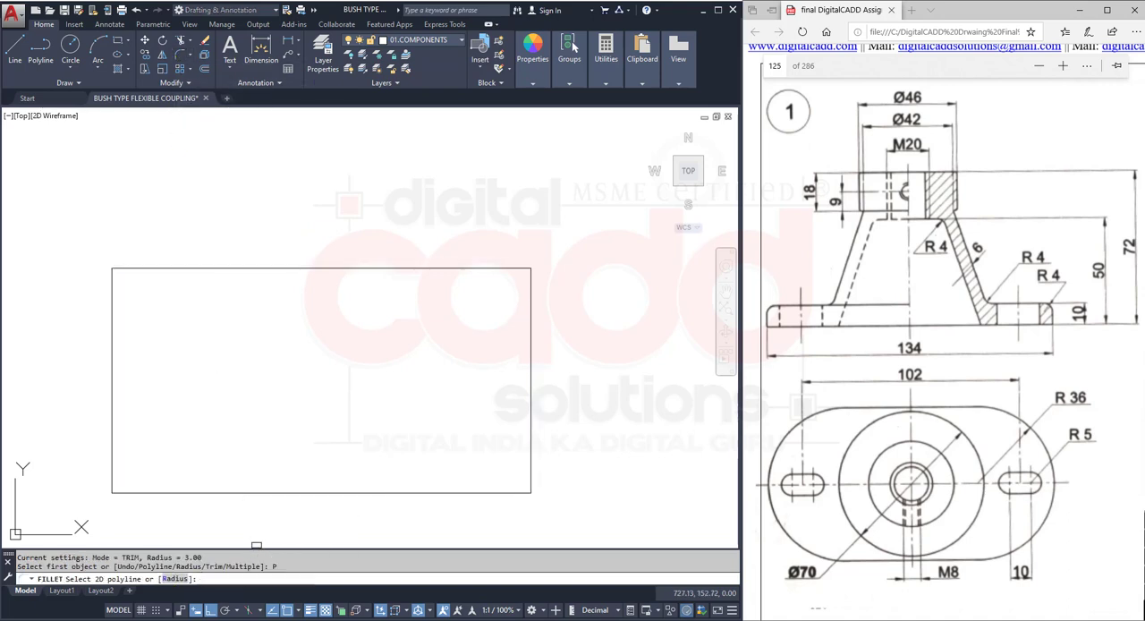
left_click(174, 578)
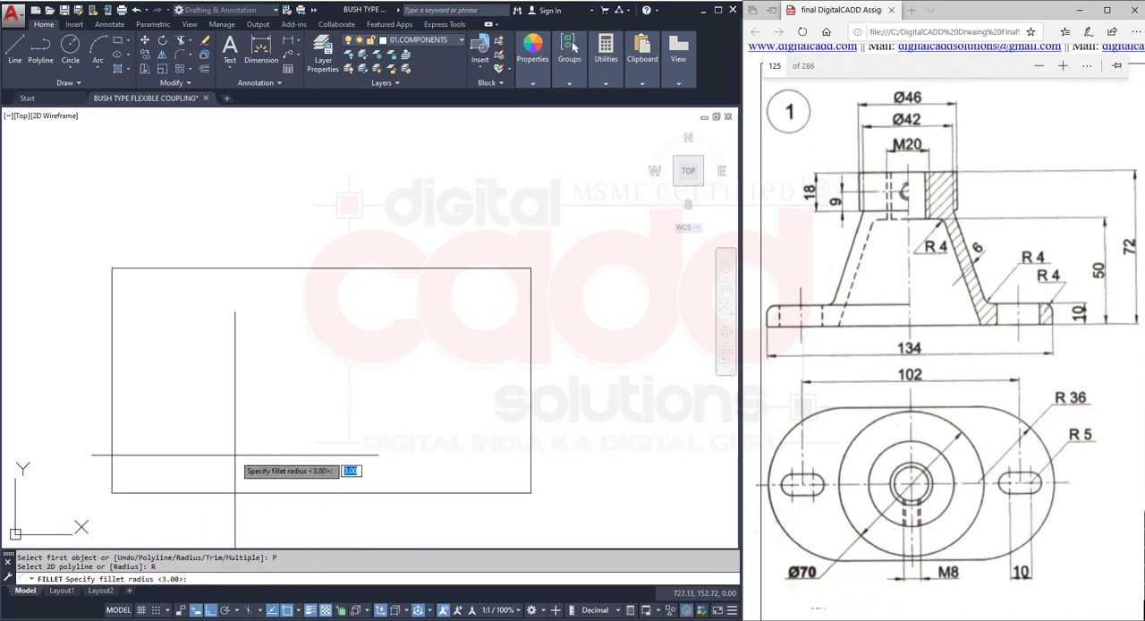
type("36")
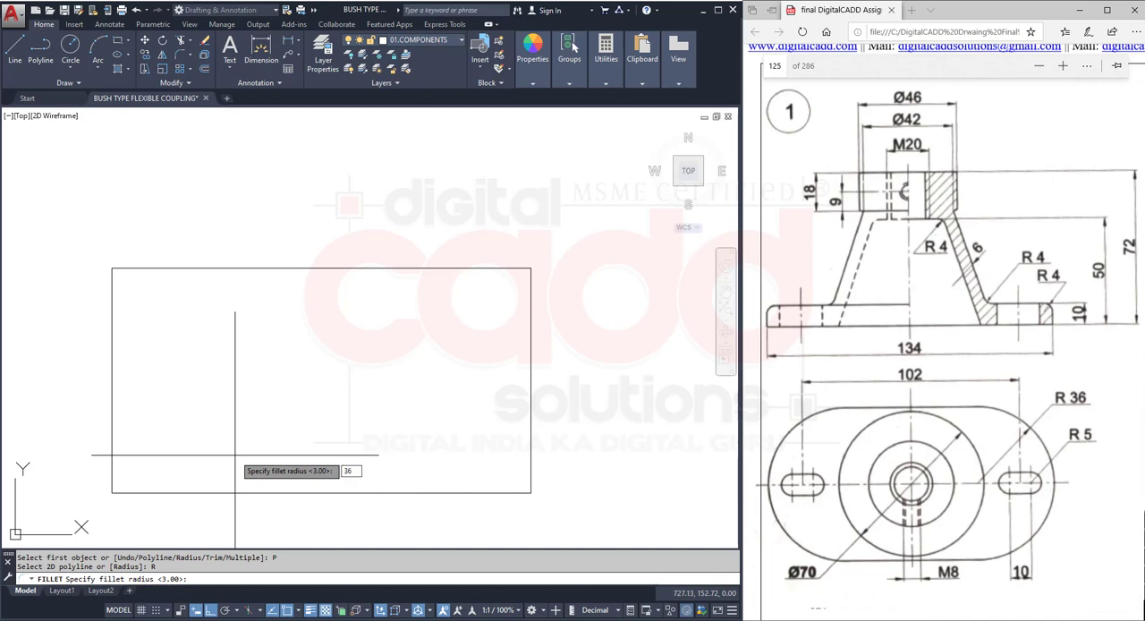
key("Return")
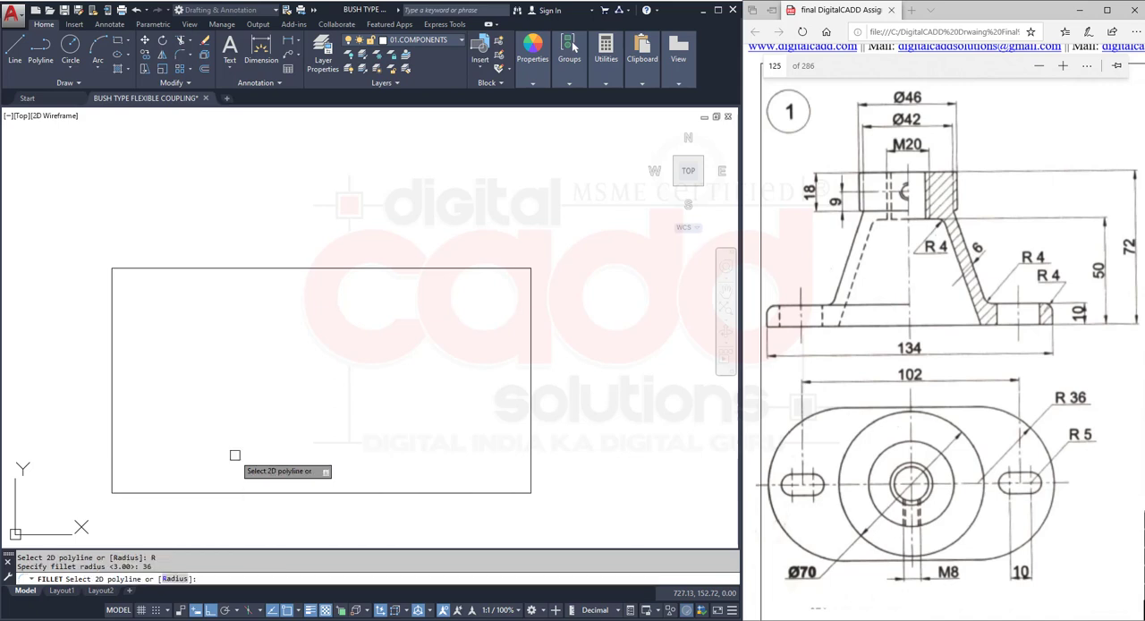
left_click(261, 269)
left_click(261, 270)
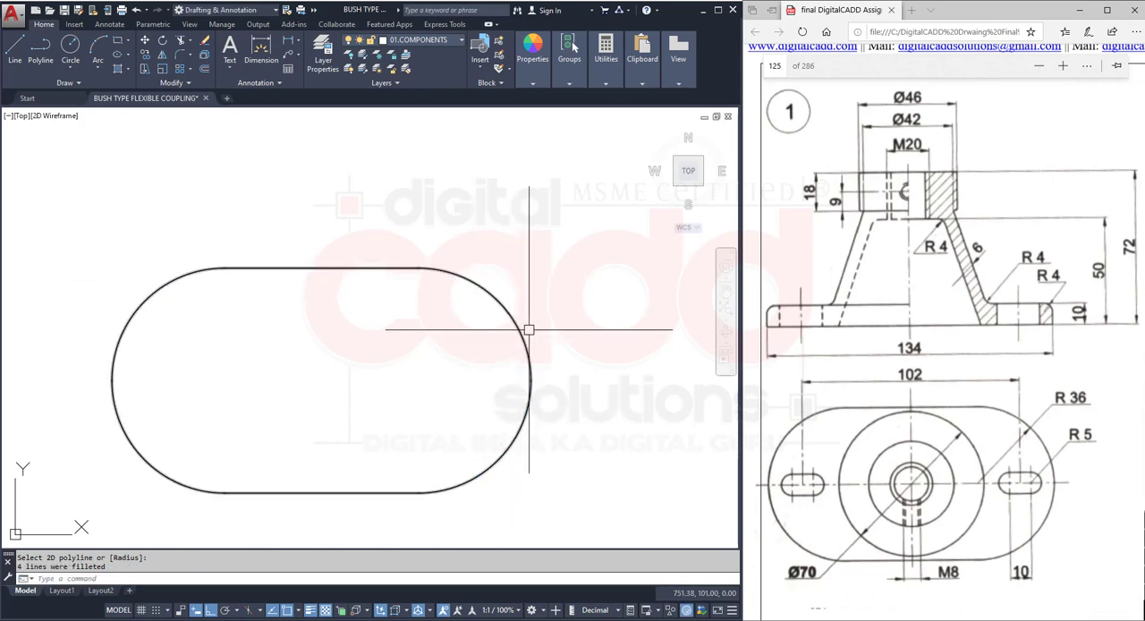
scroll(456, 465, "up", 3)
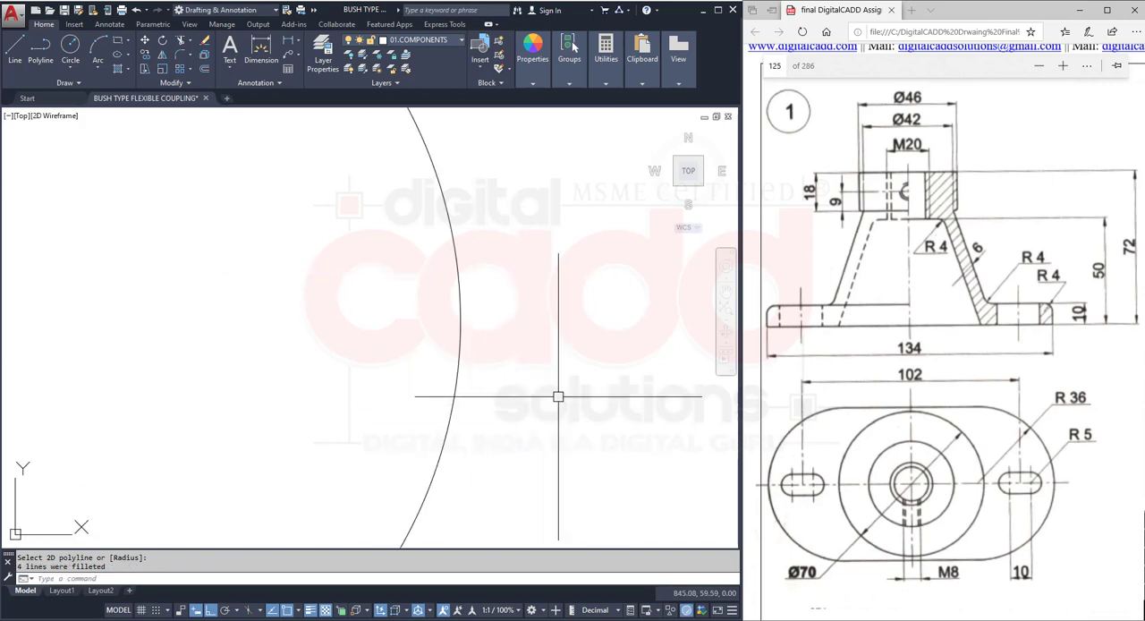
scroll(314, 396, "down", 5)
scroll(326, 387, "up", 3)
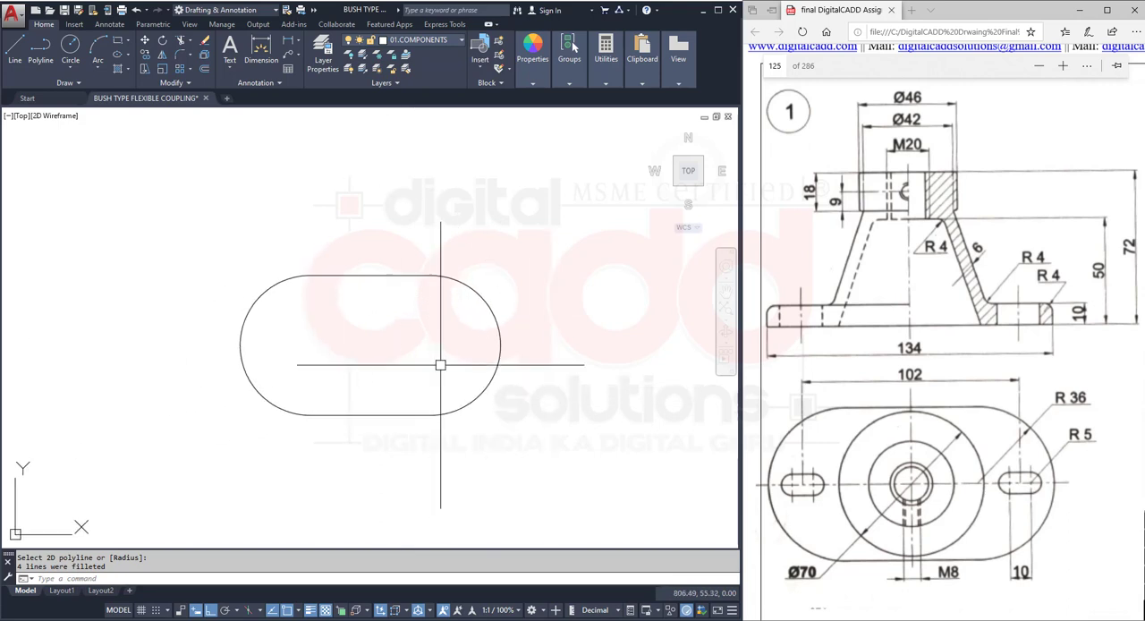
key("ctrl+z")
key("ctrl+z")
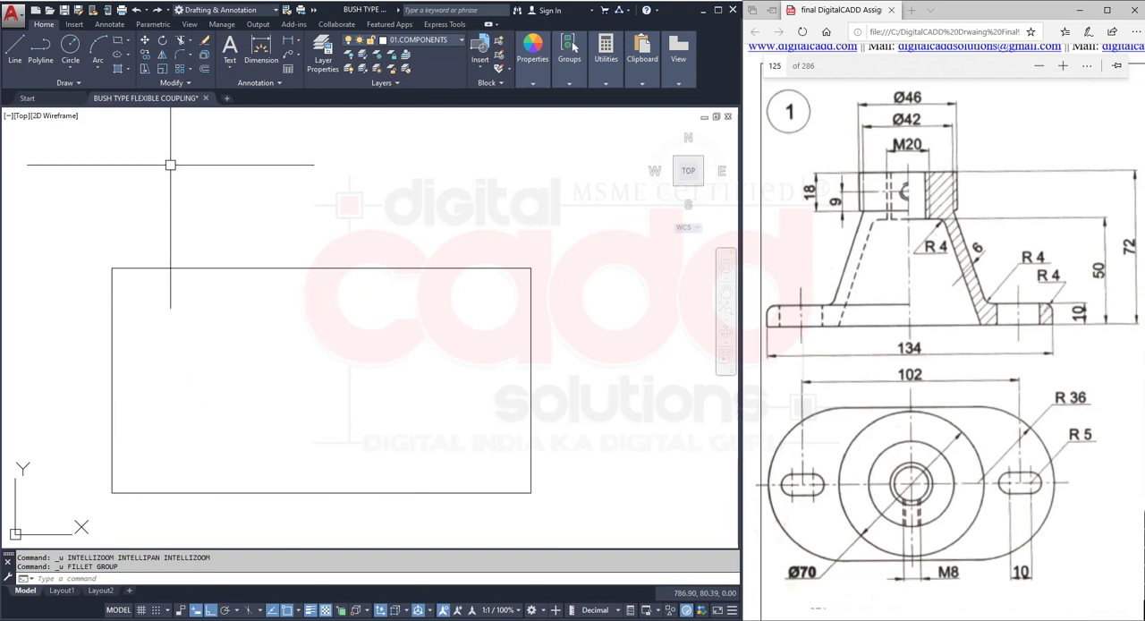
- Round the whole base plate rectangle again with a Polyline fillet of radius 36 to form its two semicircular ends
left_click(181, 55)
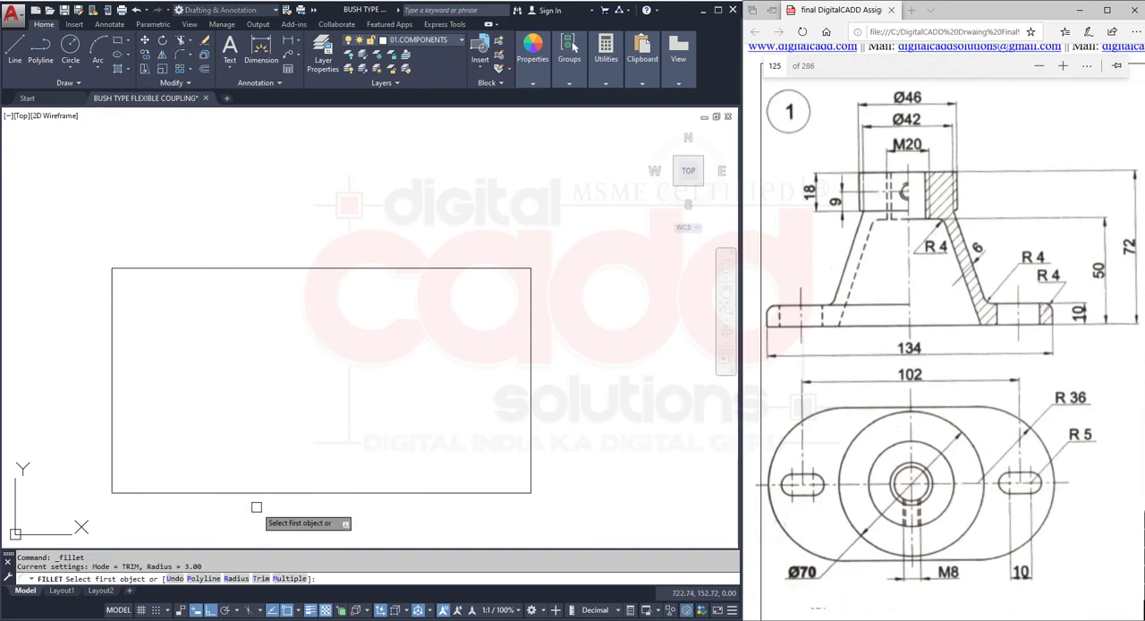
left_click(203, 578)
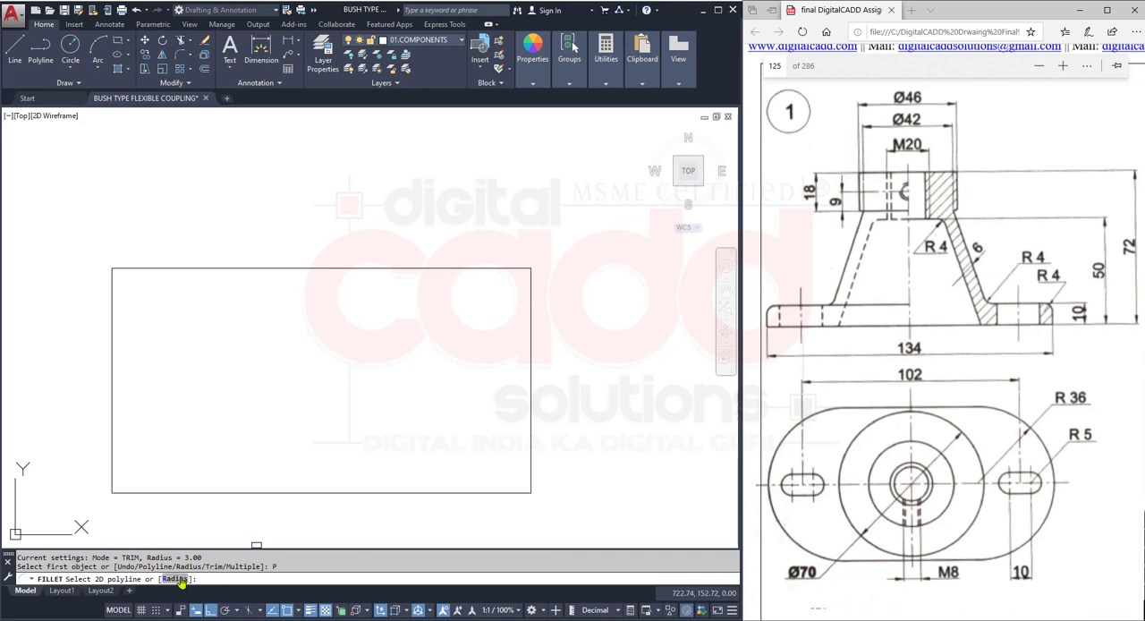
left_click(177, 578)
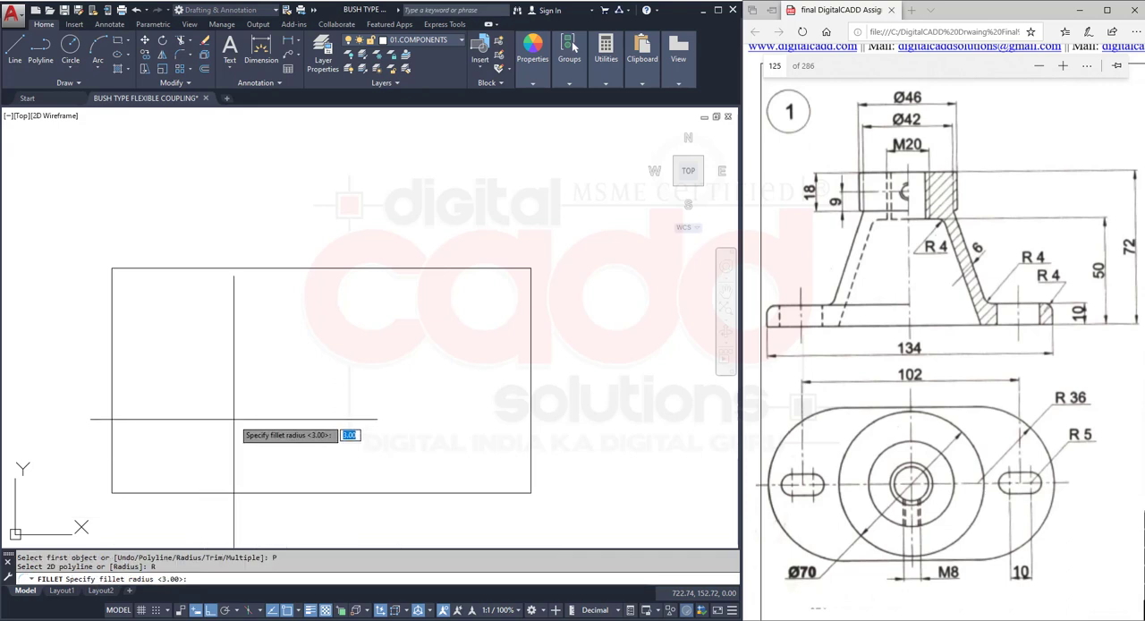
type("36")
key("Return")
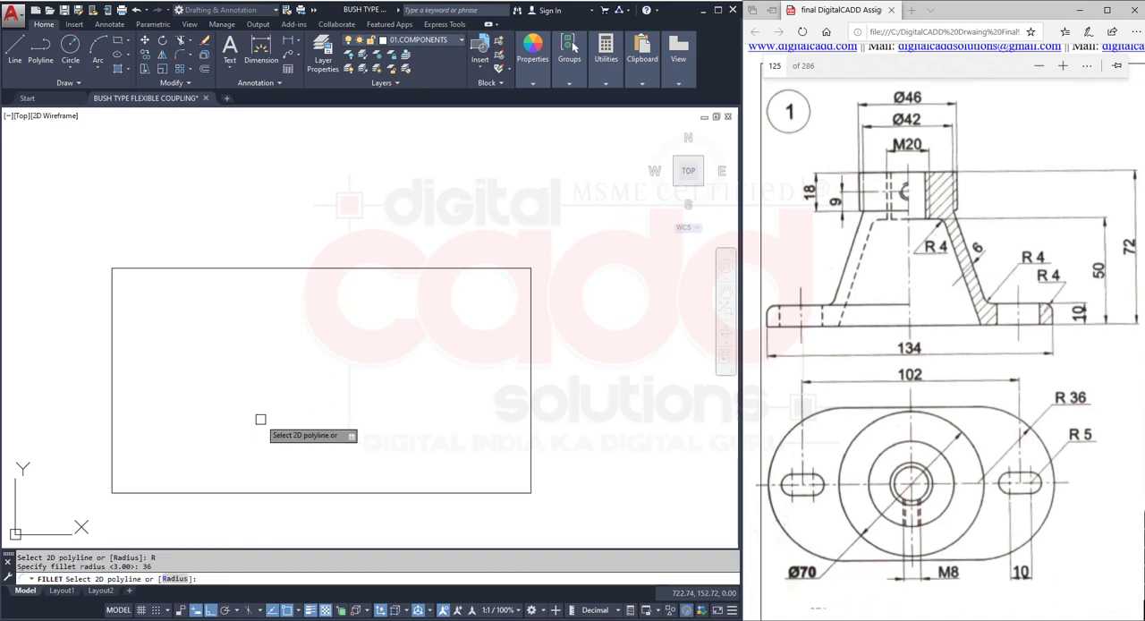
left_click(511, 268)
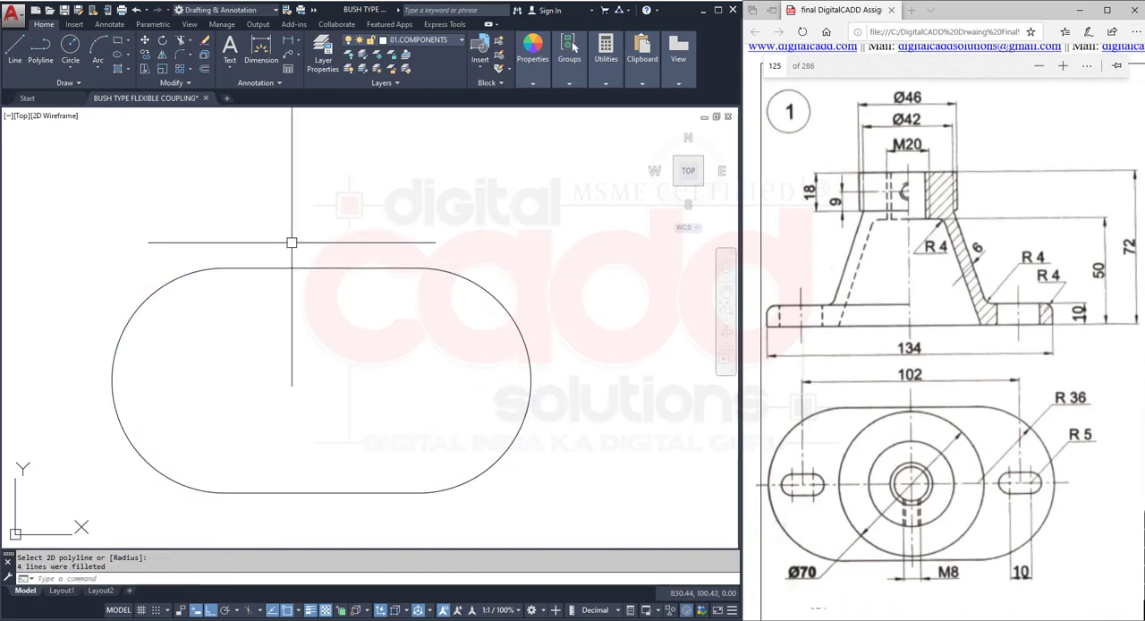
scroll(432, 480, "down", 3)
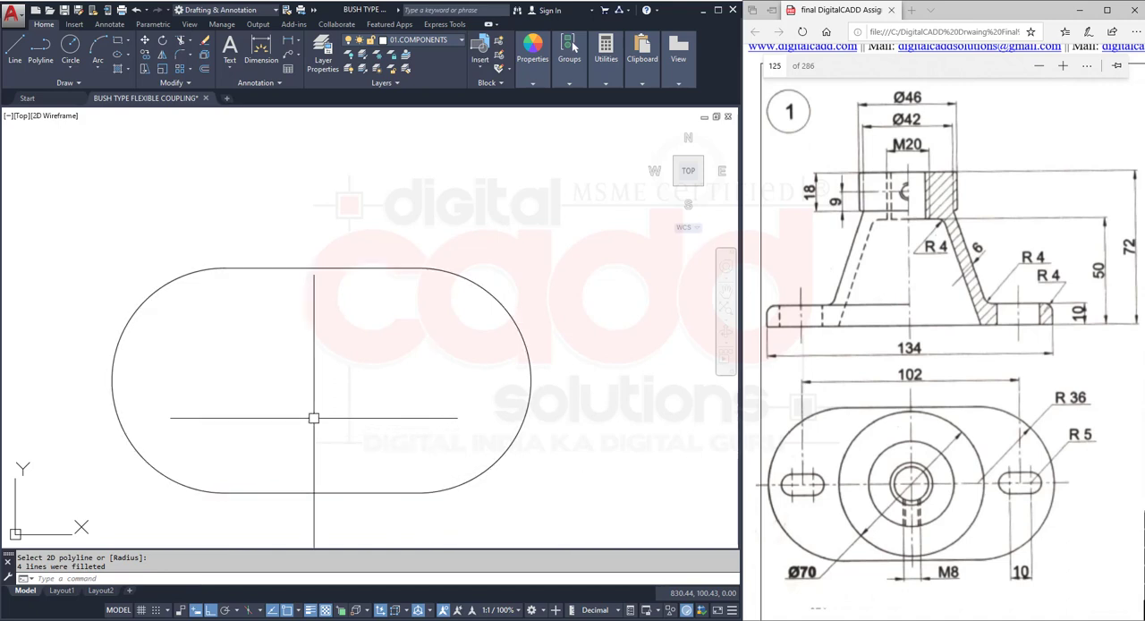
scroll(367, 426, "up", 2)
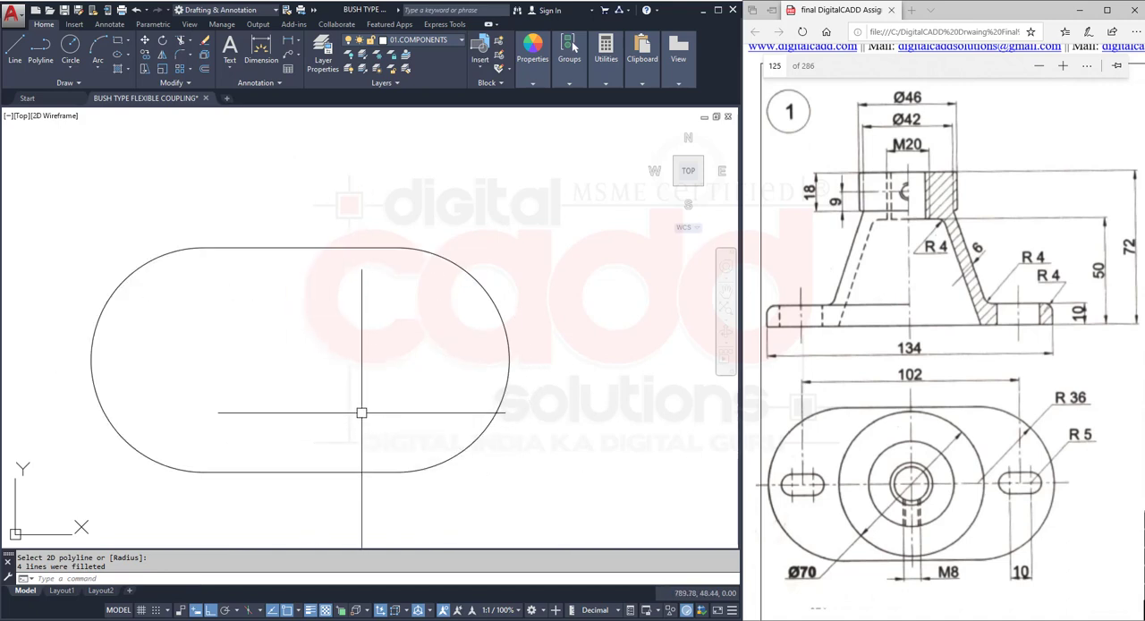
scroll(165, 377, "up", 1)
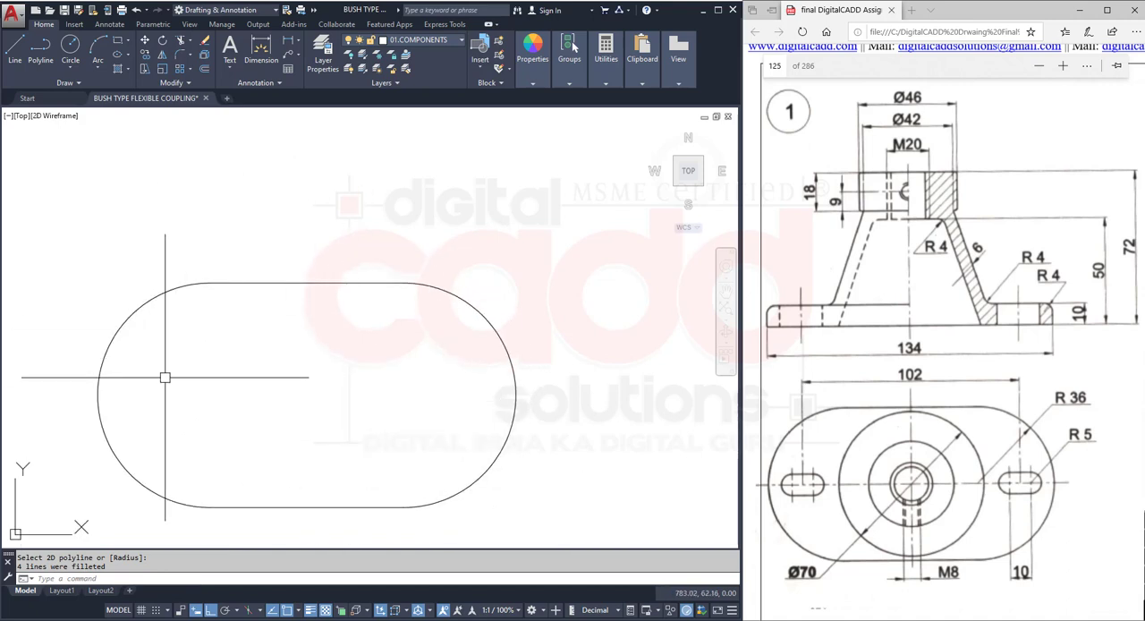
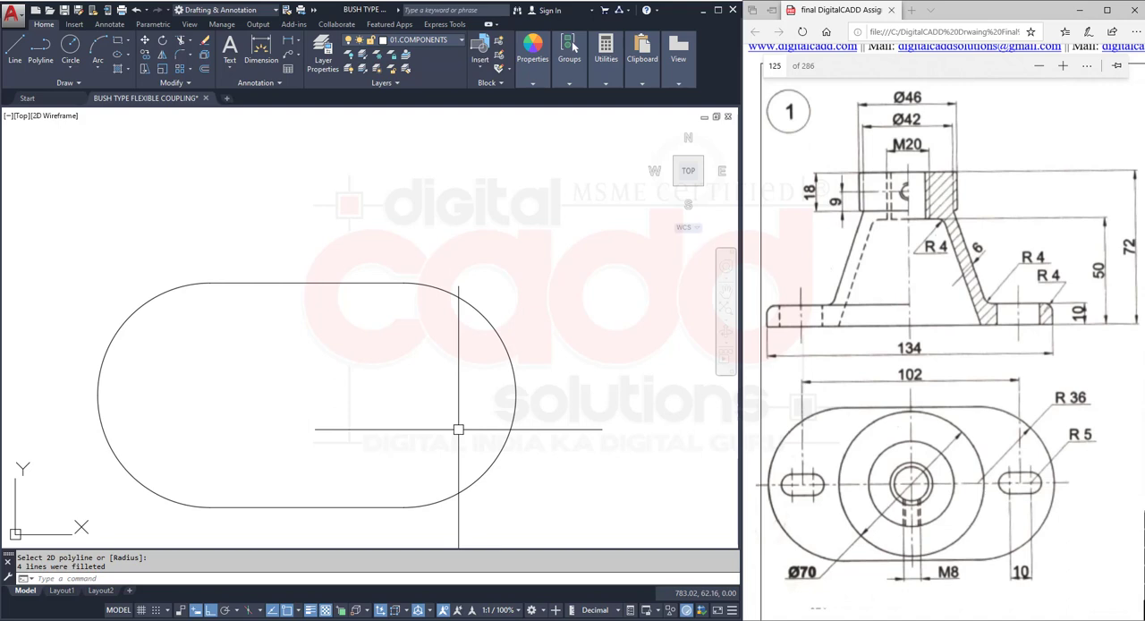
middle_click_drag(384, 460, 379, 421)
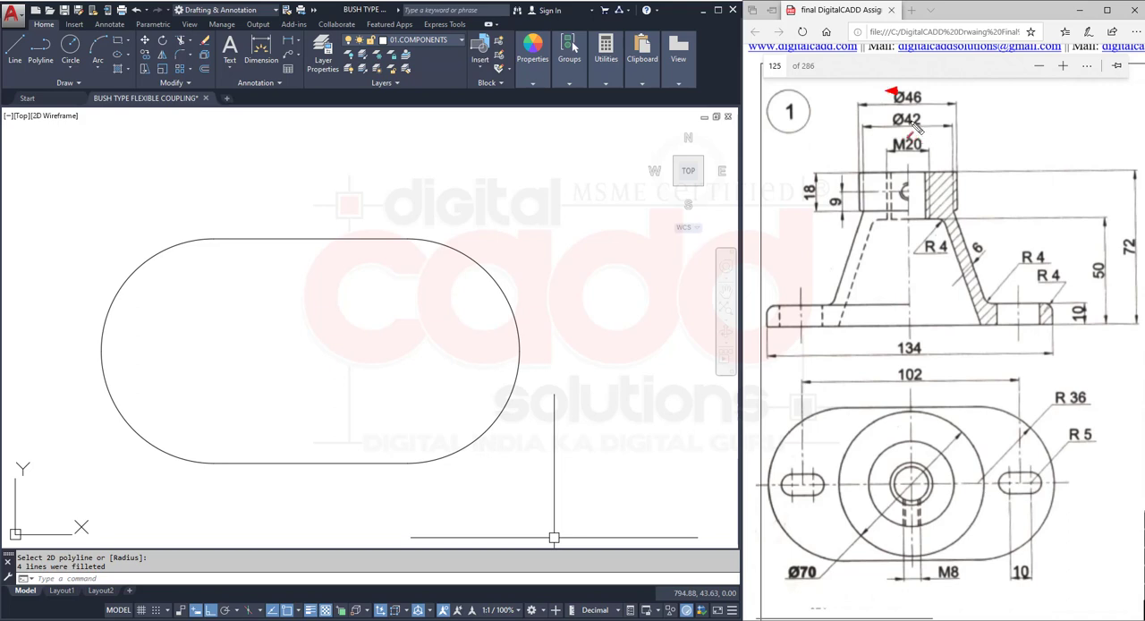
left_click_drag(883, 87, 932, 109)
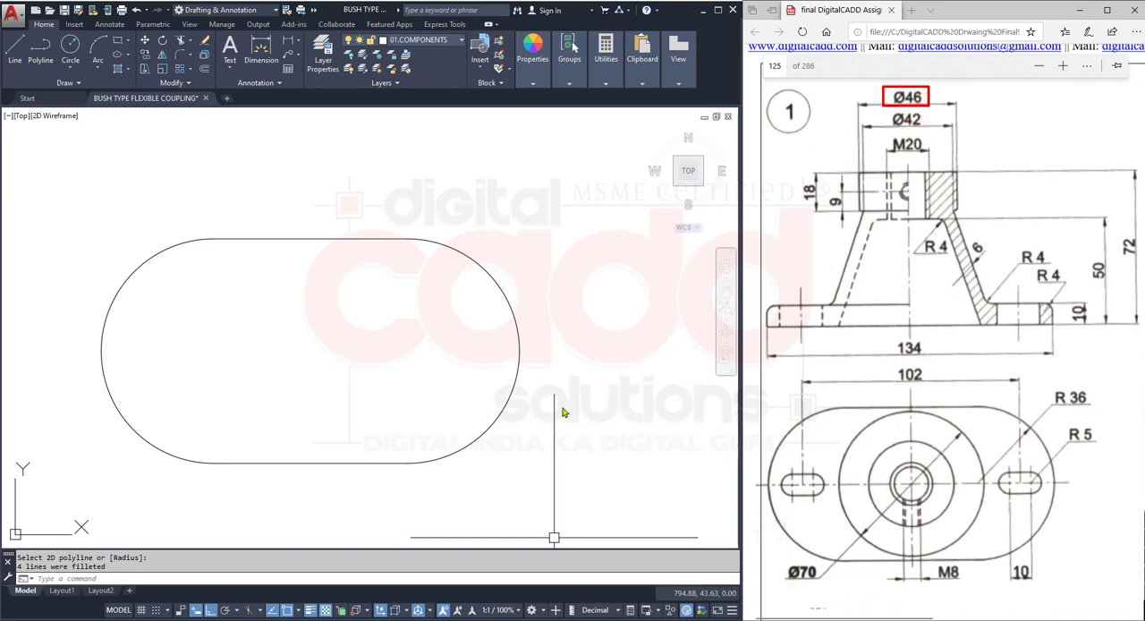
key("Escape")
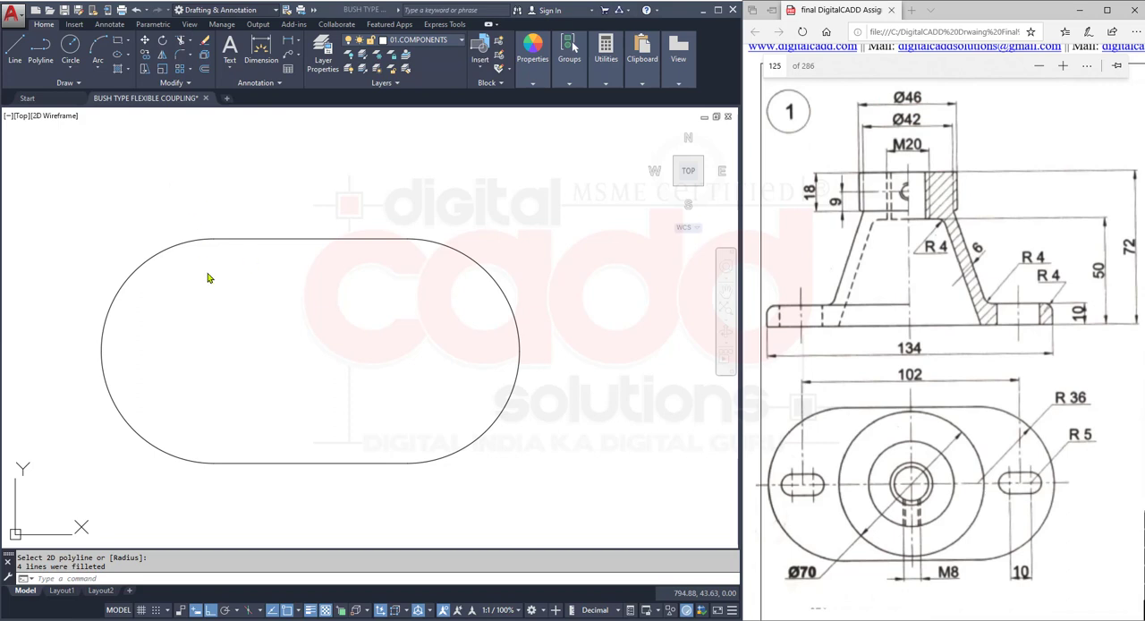
left_click(70, 68)
left_click(105, 119)
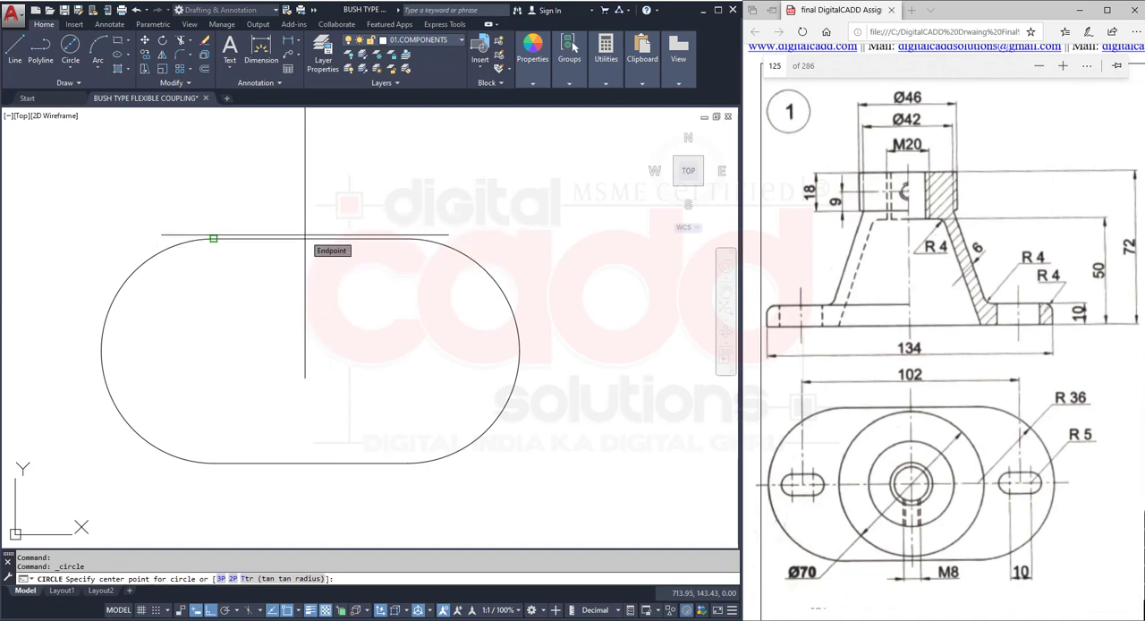
key("Escape")
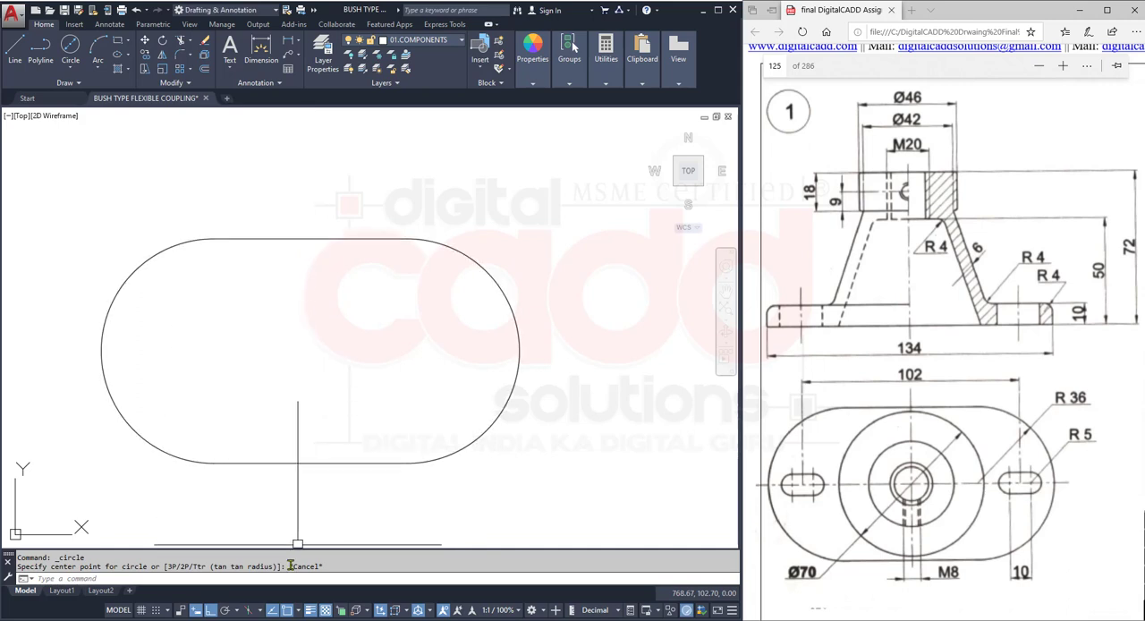
- Enable all object snap modes in the drafting settings
left_click(299, 613)
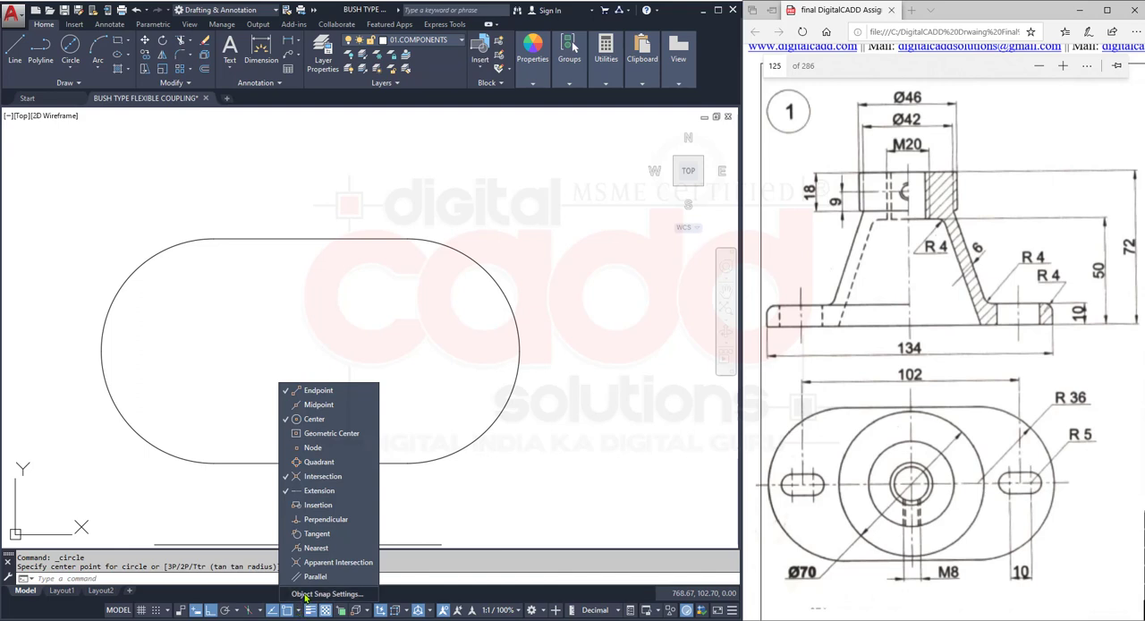
left_click(315, 593)
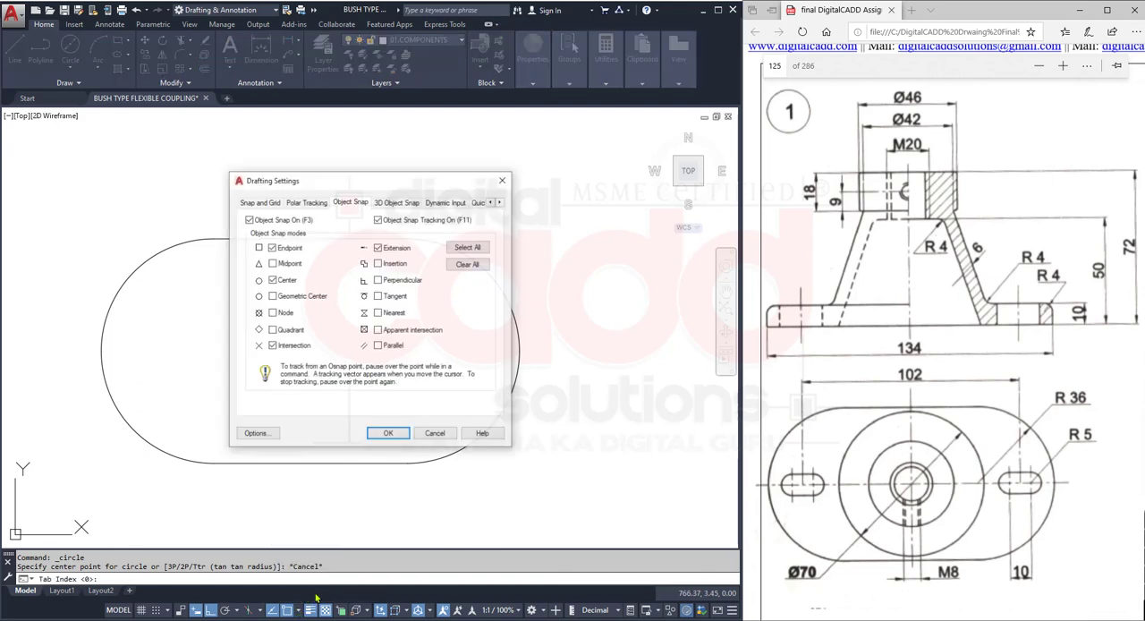
left_click(466, 249)
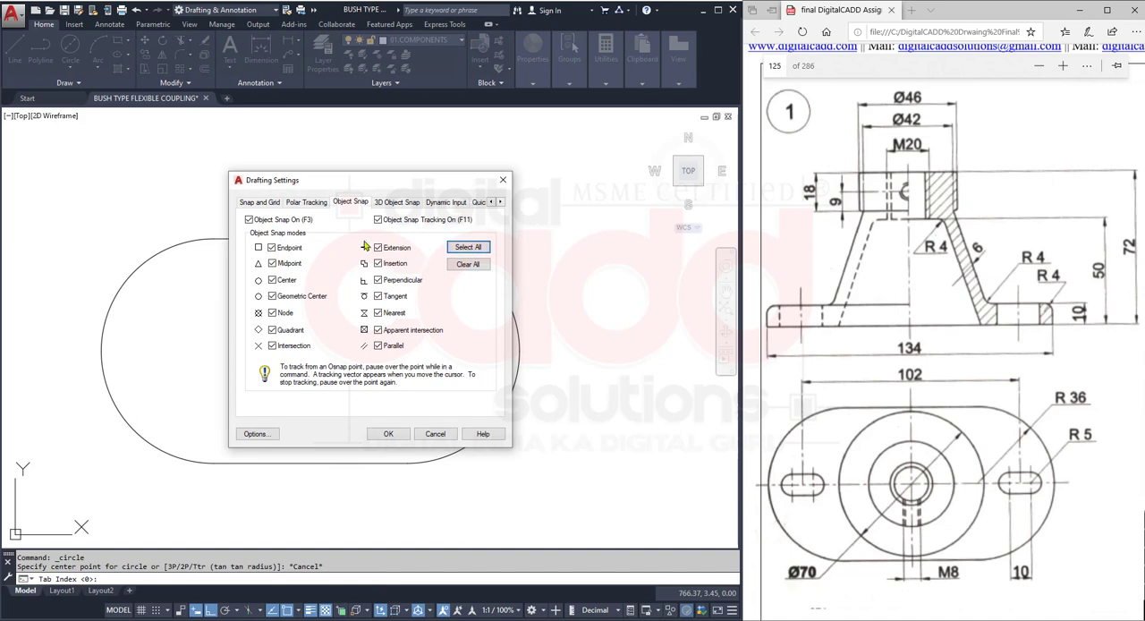
left_click(389, 433)
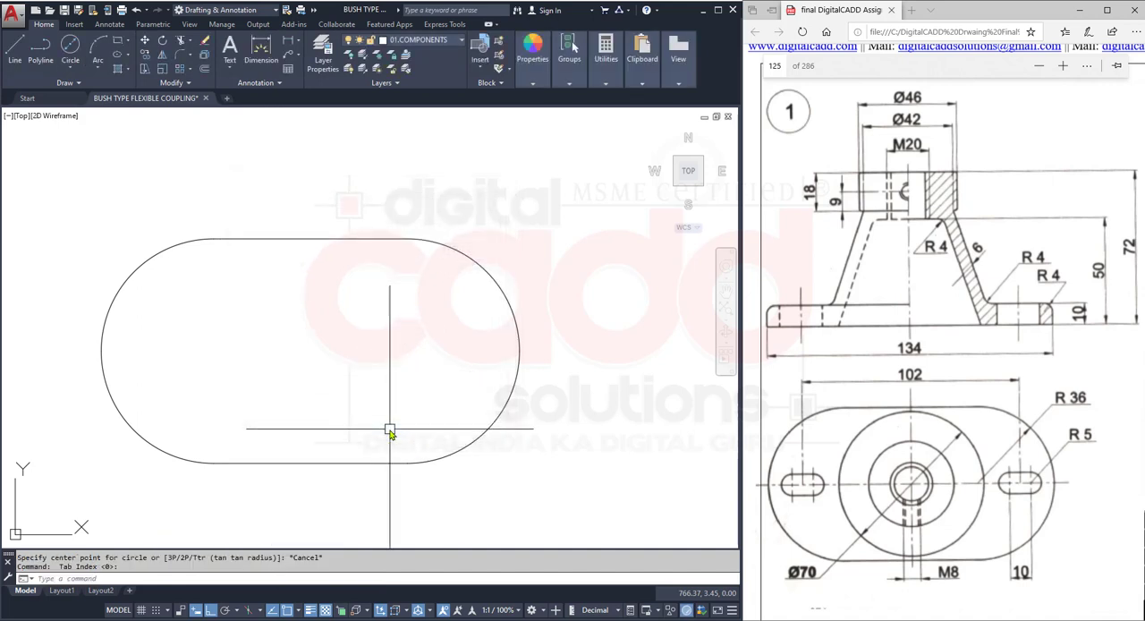
- Draw a circle of diameter 70 centred on the geometric center of the base plate outline
left_click(70, 70)
left_click(90, 114)
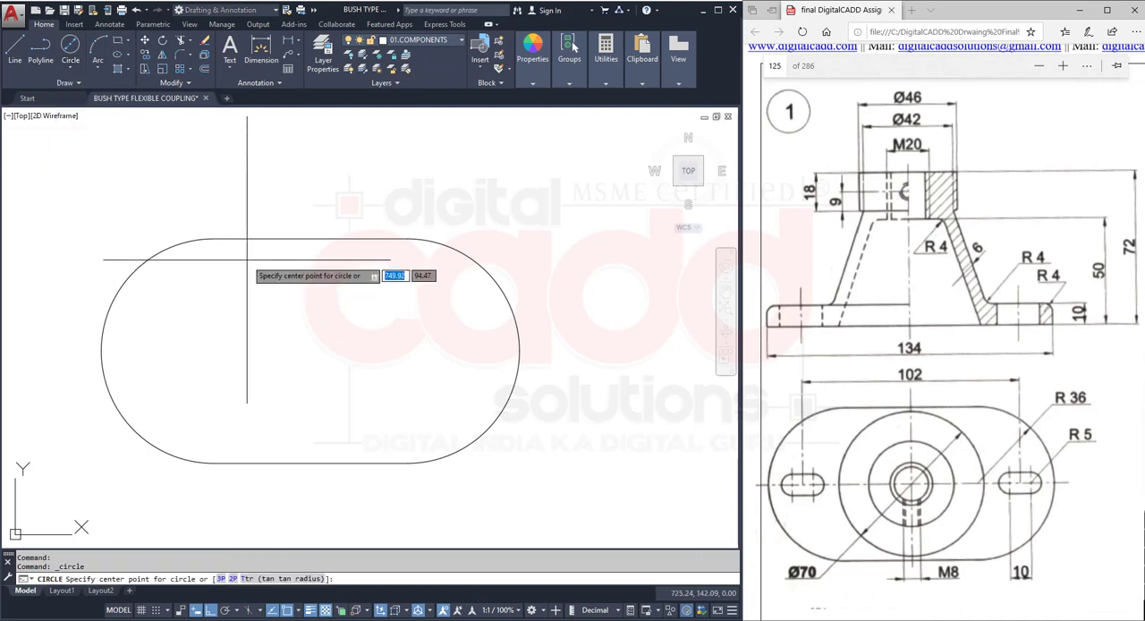
left_click(310, 349)
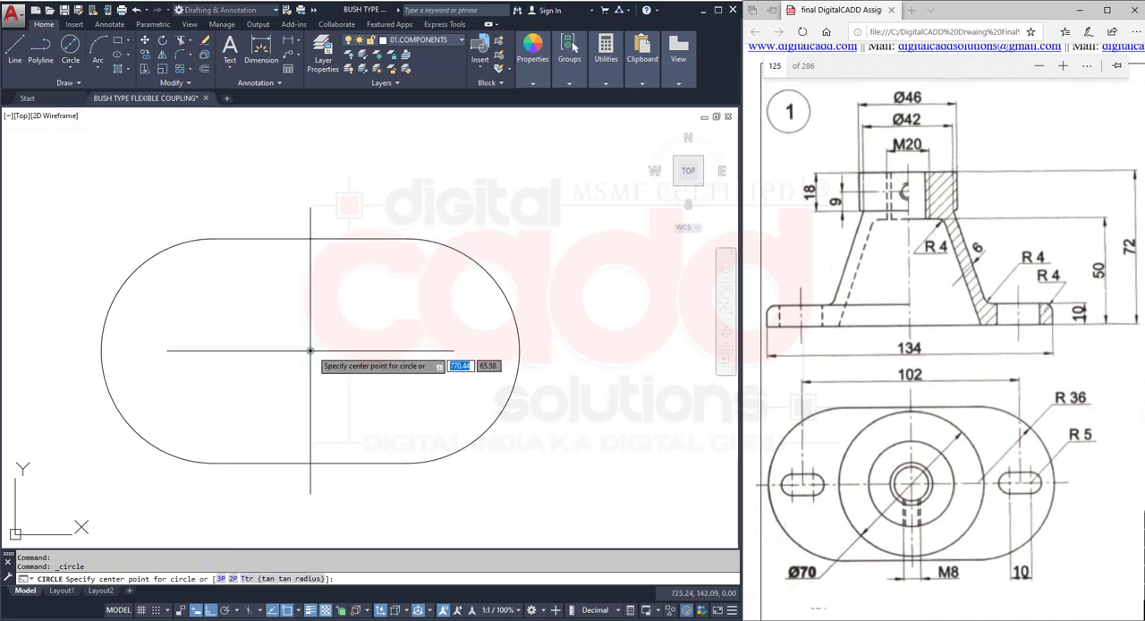
type("d")
key("Return")
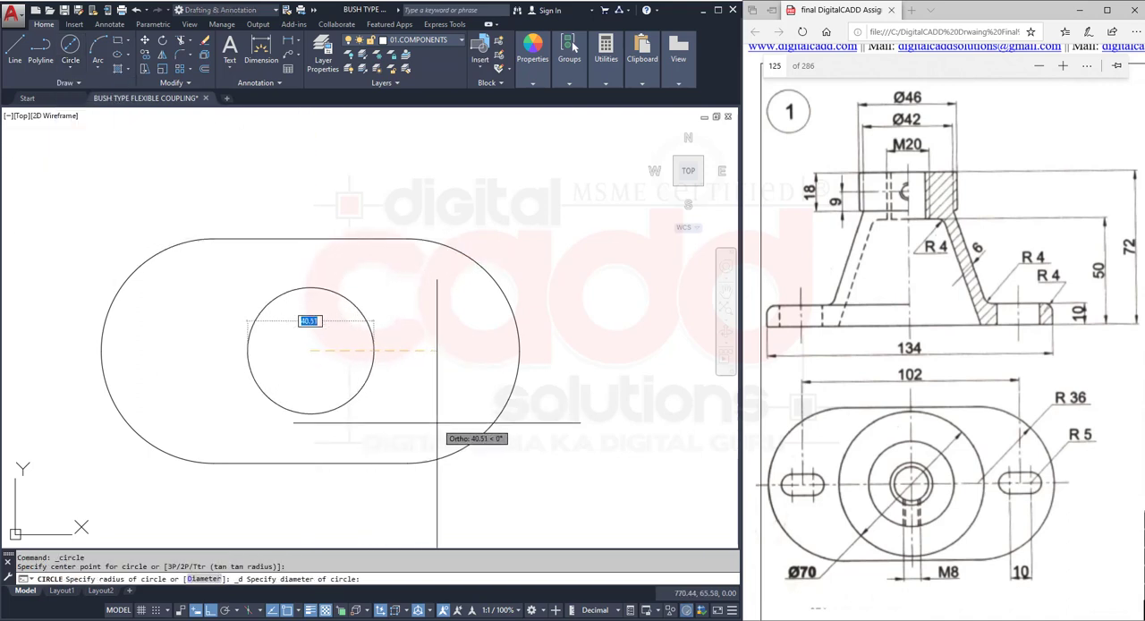
type("70")
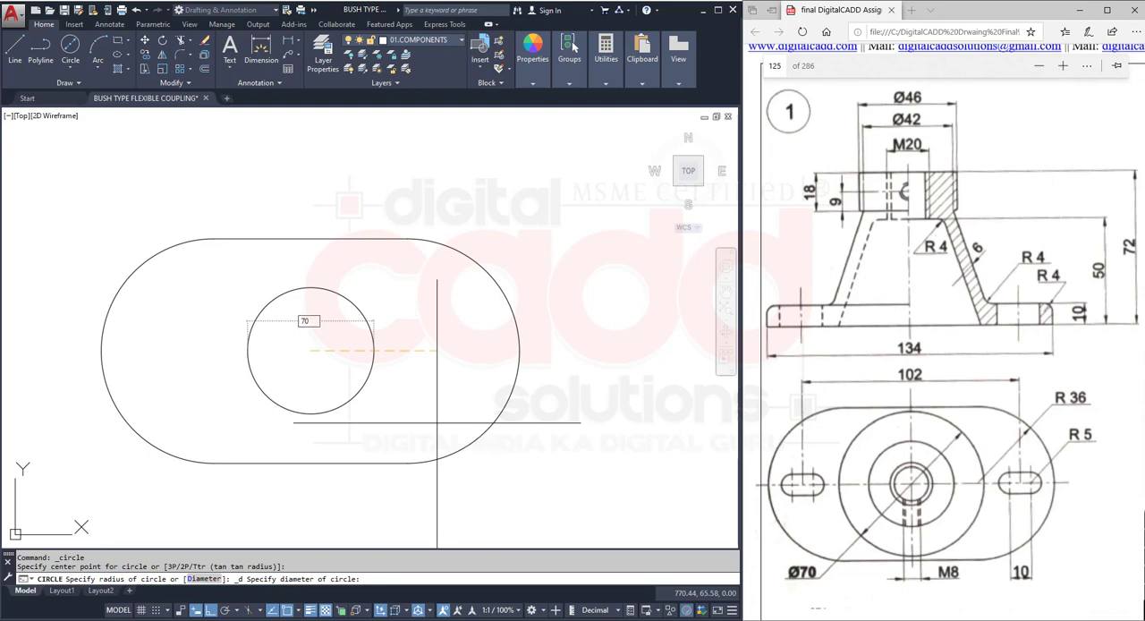
key("Return")
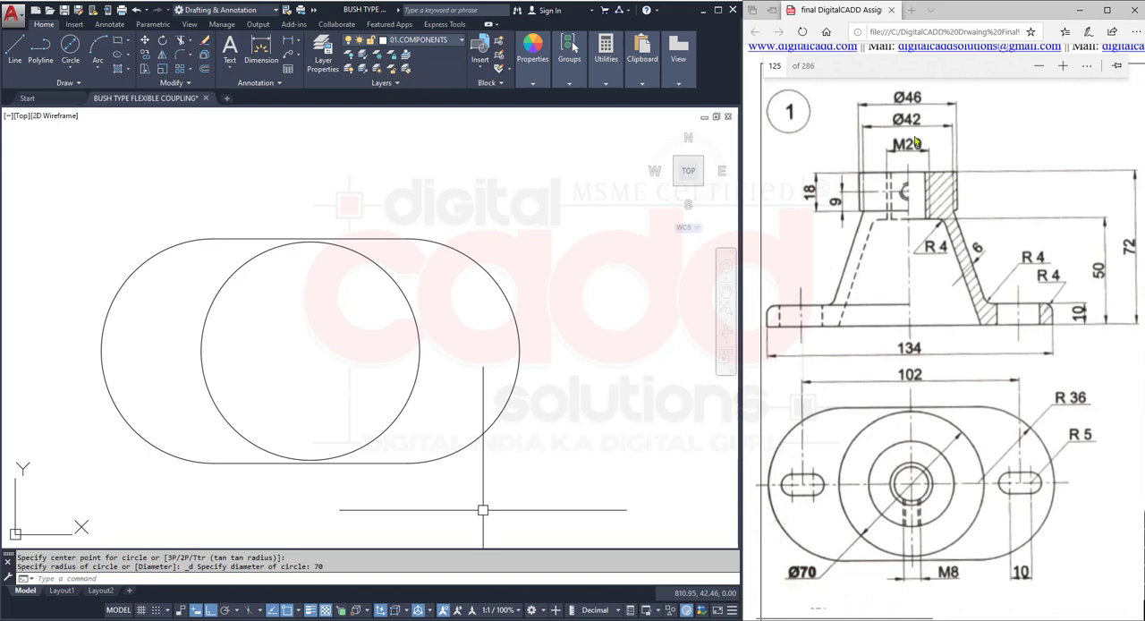
- Draw a concentric circle of diameter 46 inside the 70 diameter circle
left_click(69, 49)
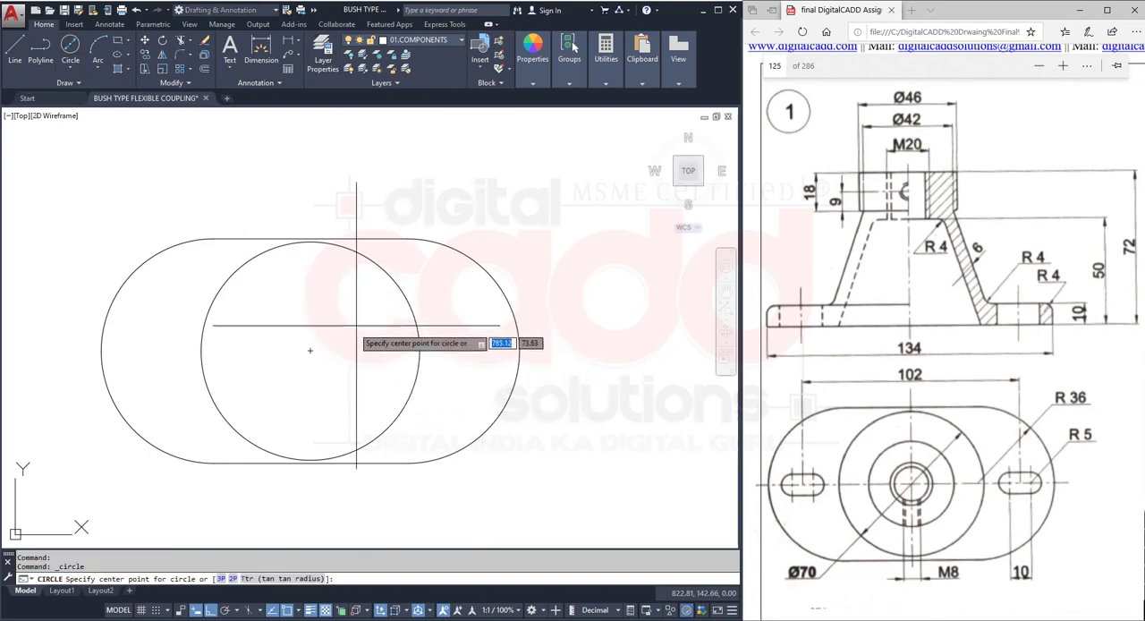
left_click(309, 350)
type("d")
key("Return")
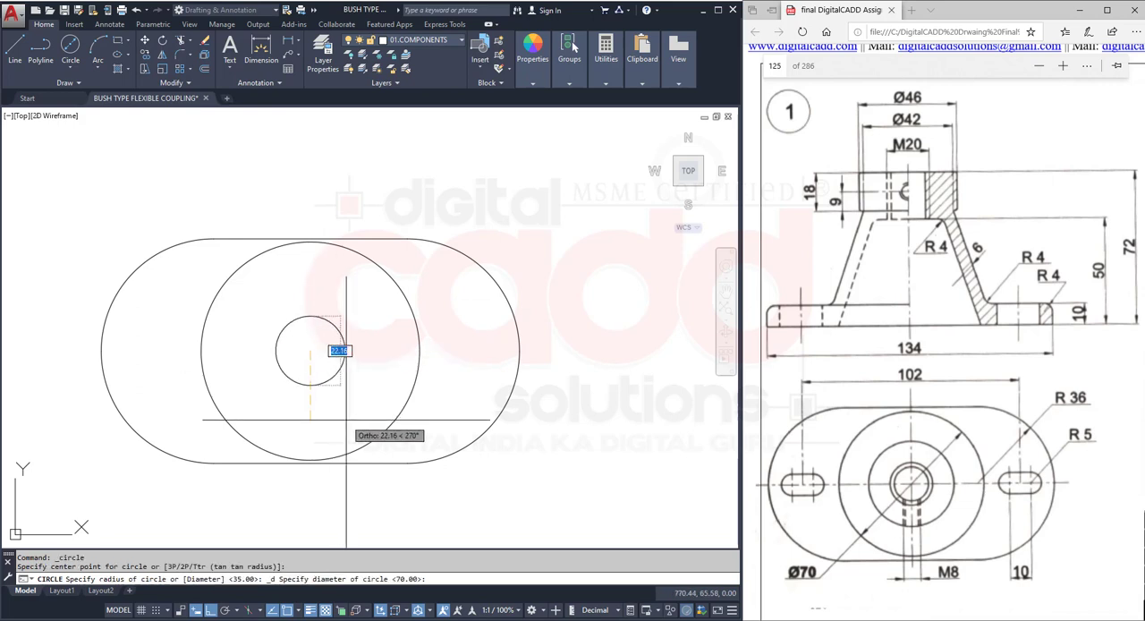
type("46")
key("Return")
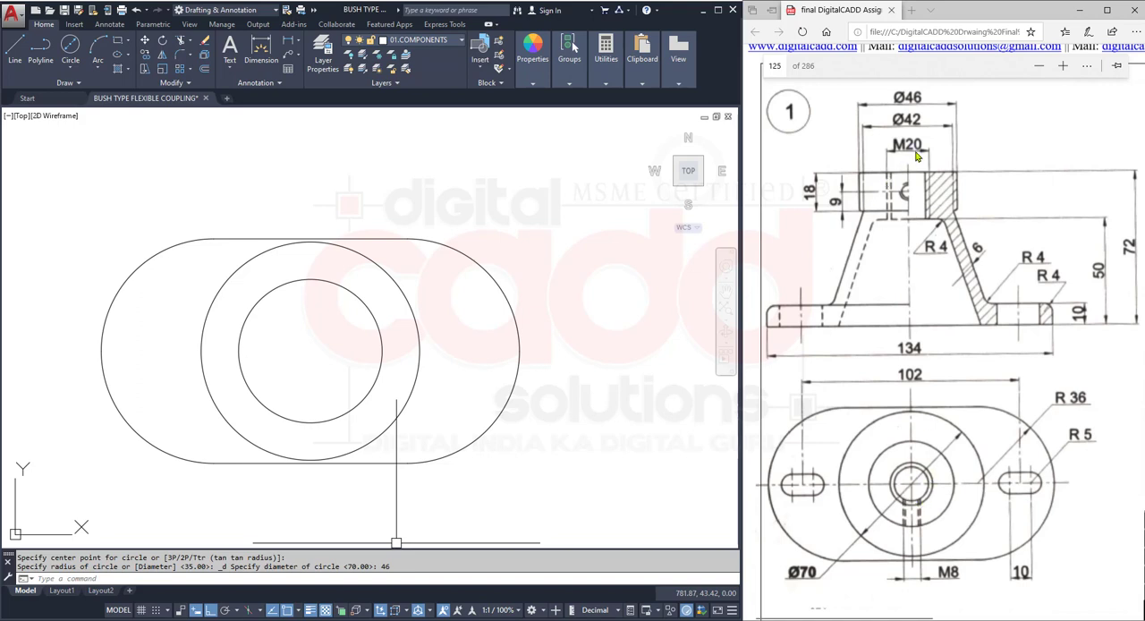
- Draw a circle of diameter 20 at the same centre for the M20 hole
left_click(70, 47)
left_click(310, 351)
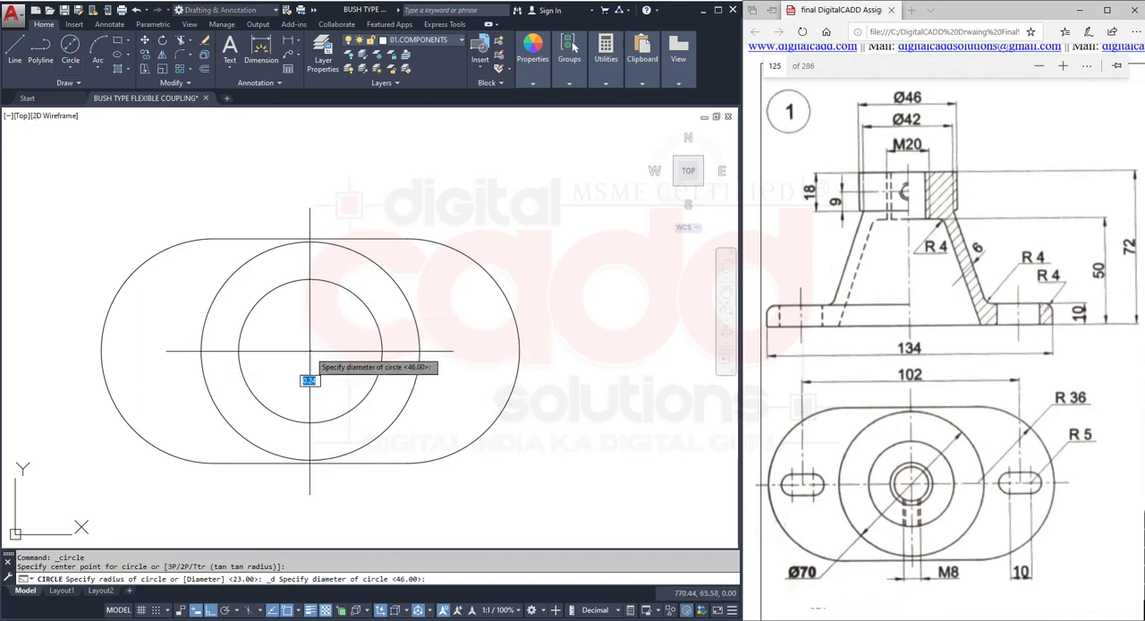
type("20")
key("Return")
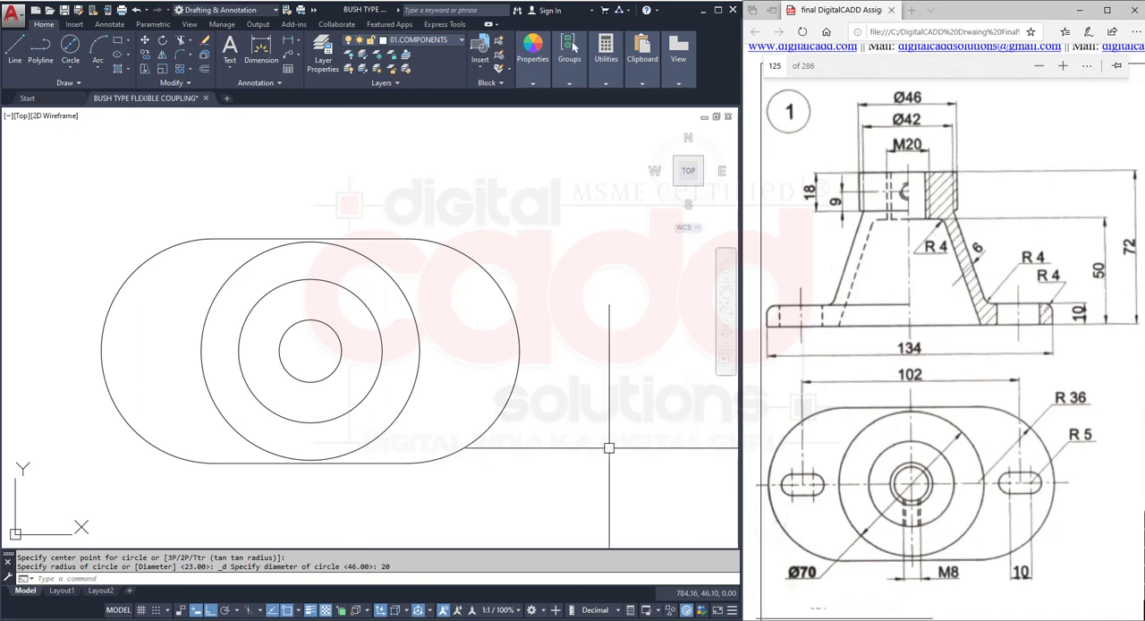
- Offset the 20 diameter circle inward by a distance of 2 to form the inner thread circle
left_click(204, 68)
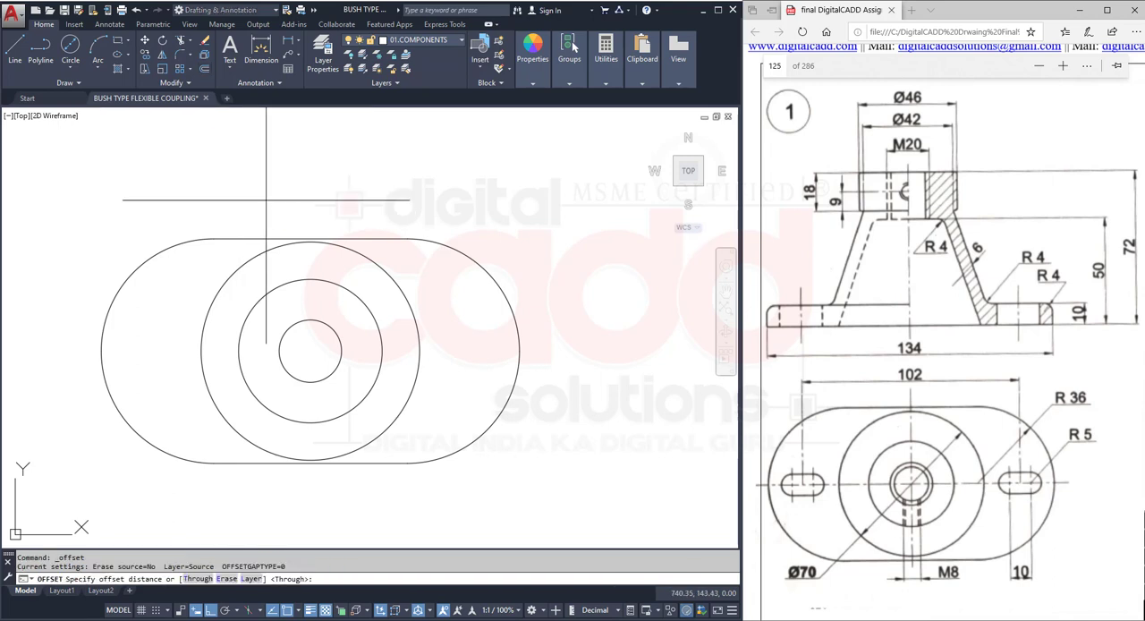
type("1")
key("Return")
left_click(330, 331)
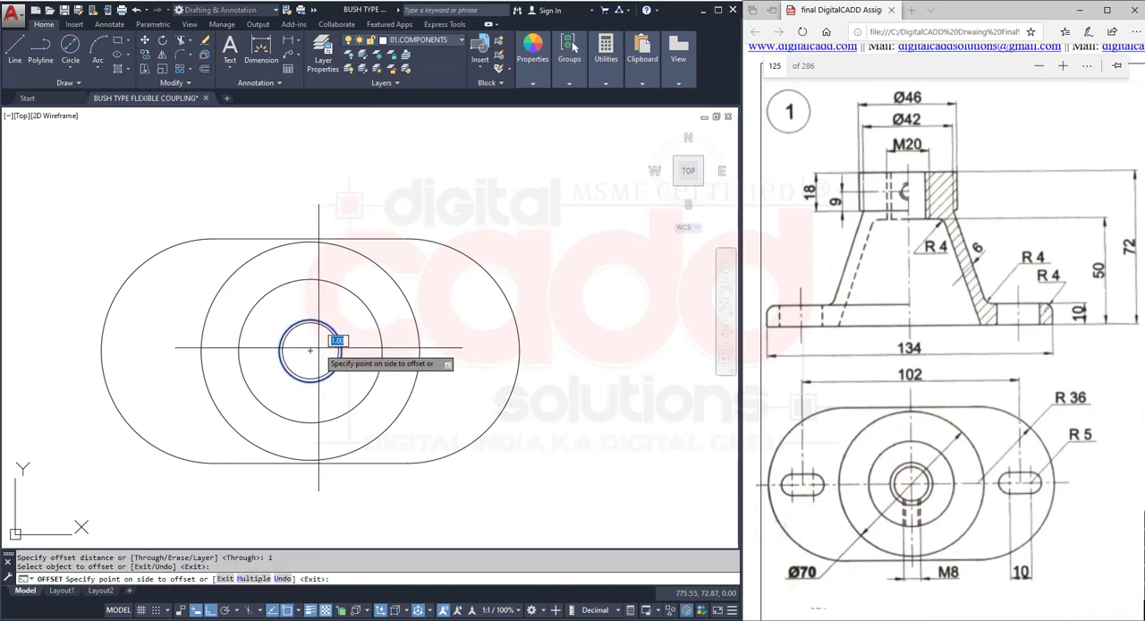
type("2")
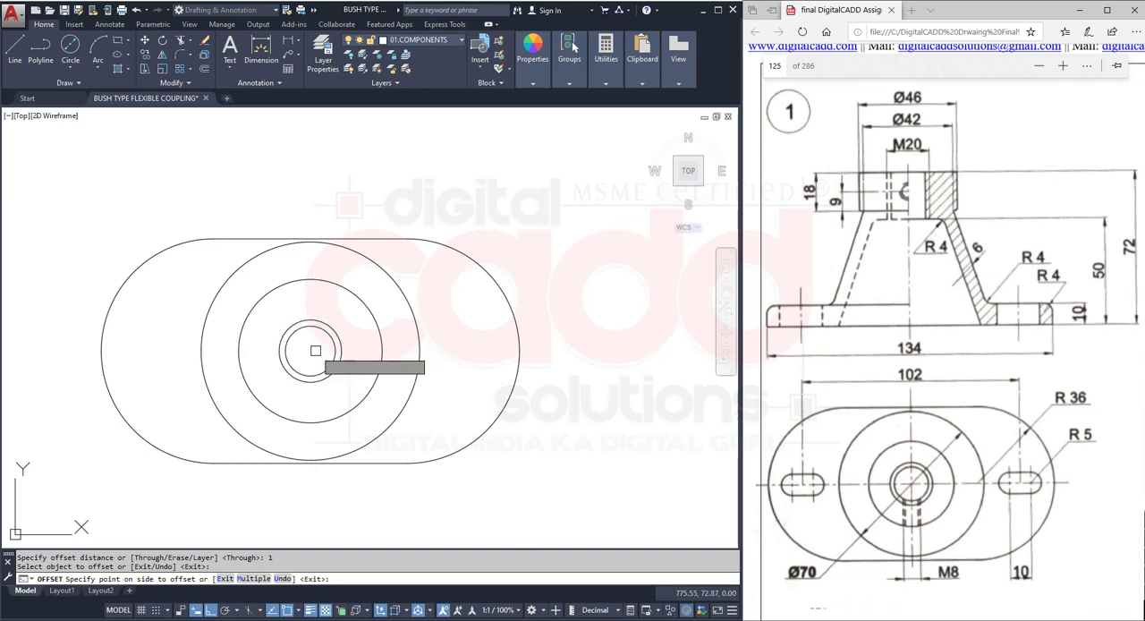
key("Return")
key("Escape")
- Make 03.CENTRE LINES the current layer and draw a horizontal centre line through the circles, extending past both plate ends
mouse_move(325, 392)
middle_mouse_down()
mouse_move(325, 341)
mouse_move(322, 401)
middle_mouse_up()
scroll(323, 390, "down", 4)
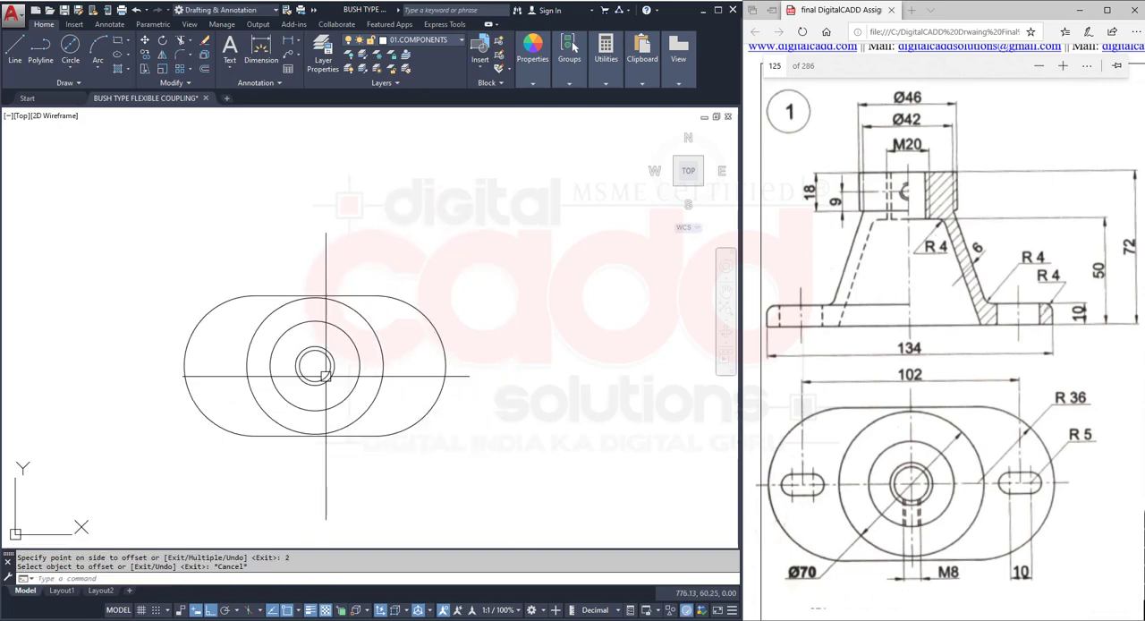
scroll(438, 401, "up", 4)
middle_click_drag(457, 393, 453, 376)
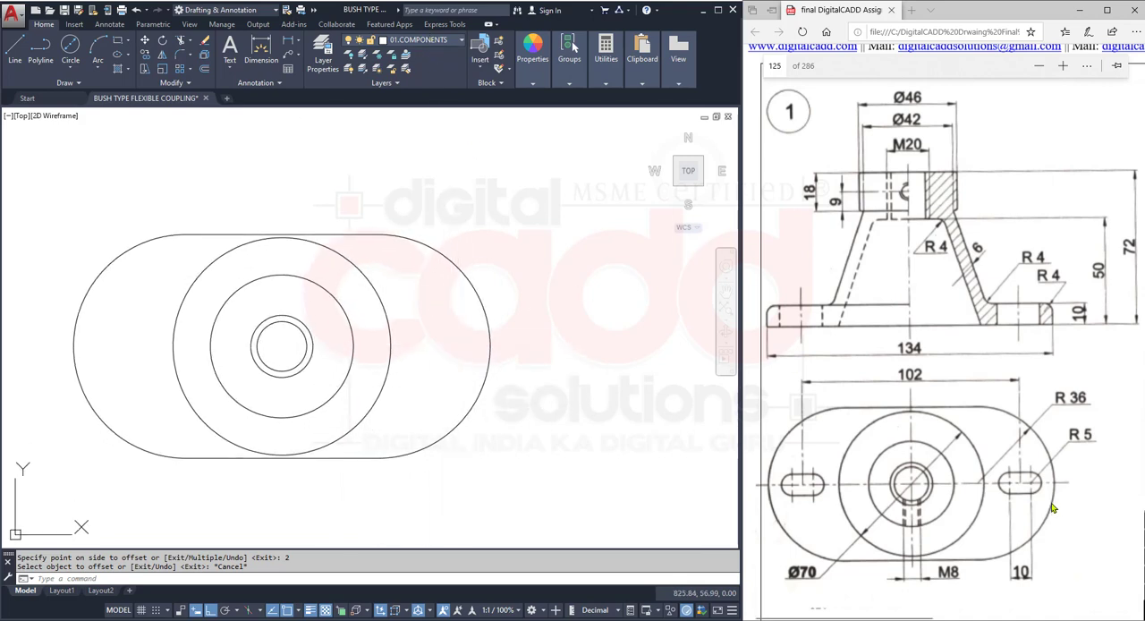
left_click(449, 41)
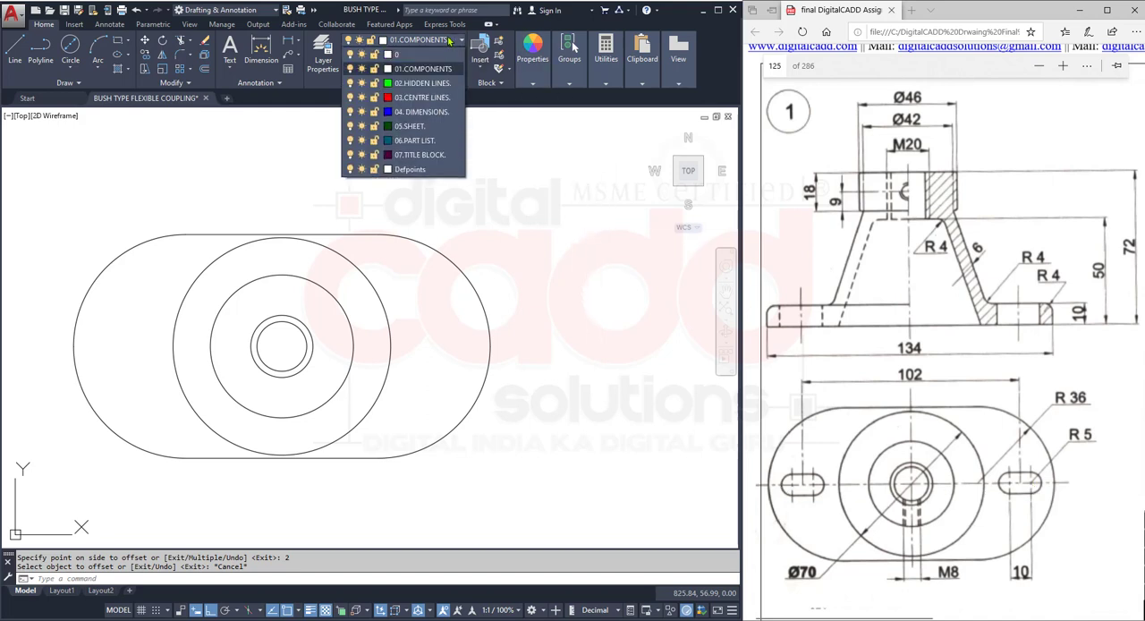
left_click(438, 97)
left_click(19, 56)
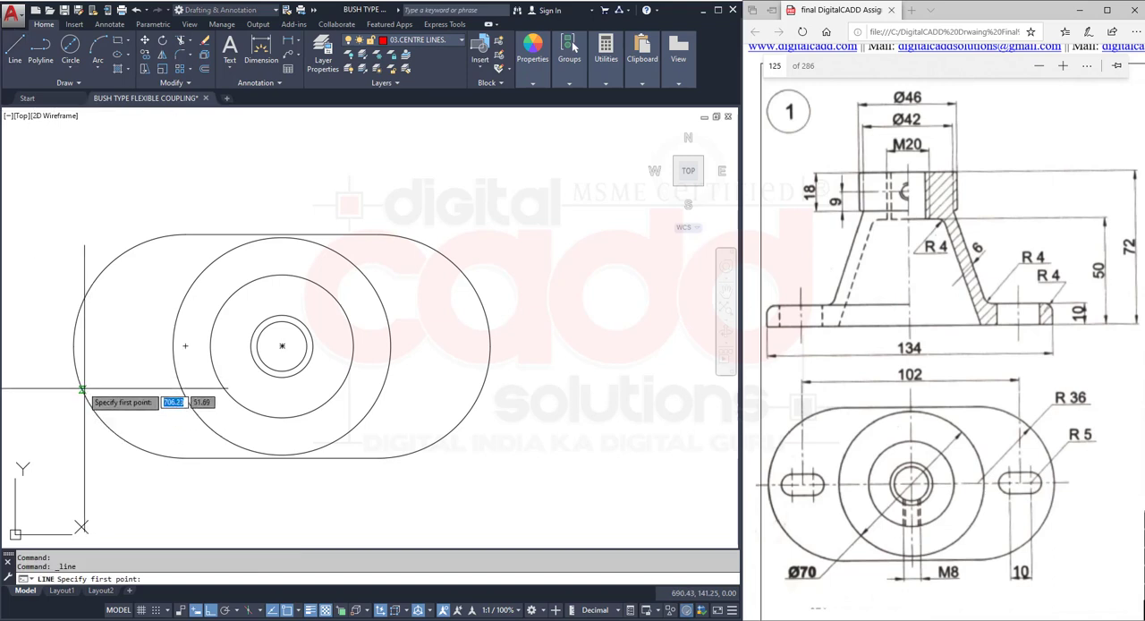
left_click(49, 346)
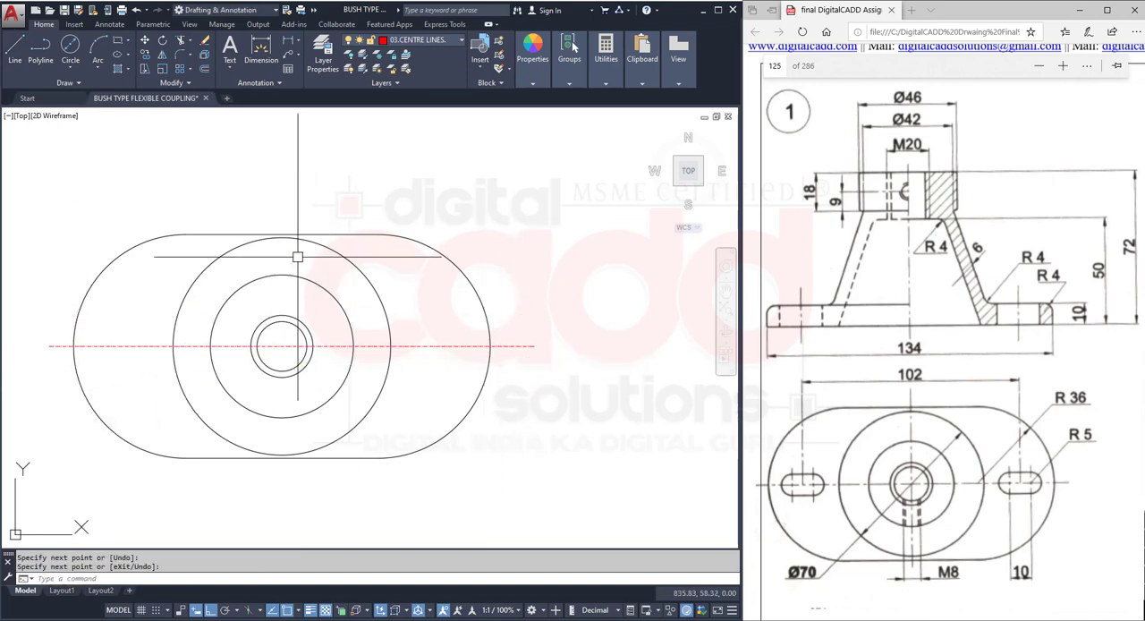
key("Return")
key("Return")
- Draw a vertical centre line about 100 long through the centre of the circles, extending past the plate's upper and lower edges
left_click(281, 196)
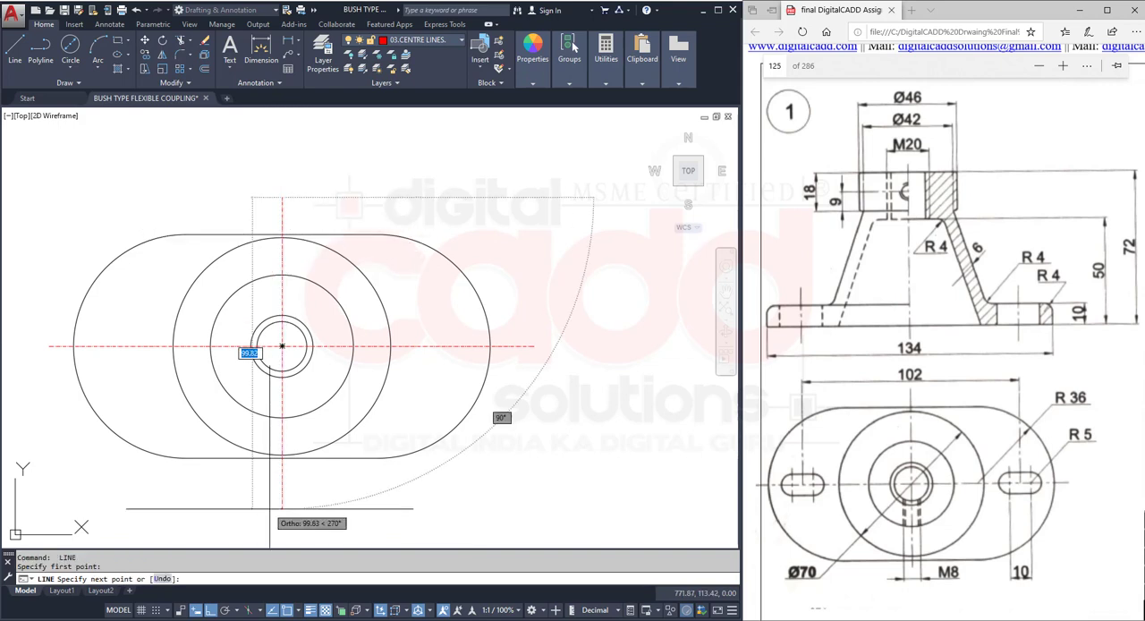
left_click(282, 510)
key("Return")
- Move the horizontal centre line by its midpoint grip so its midpoint lies on the vertical centre line
left_click(287, 351)
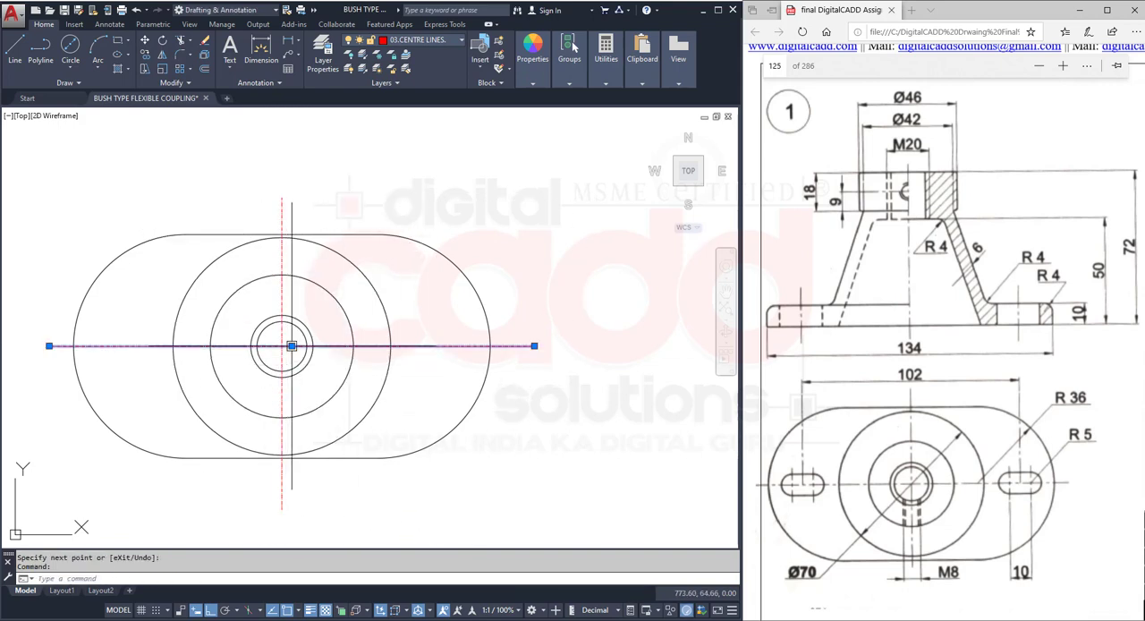
scroll(288, 349, "up", 5)
left_click(305, 383)
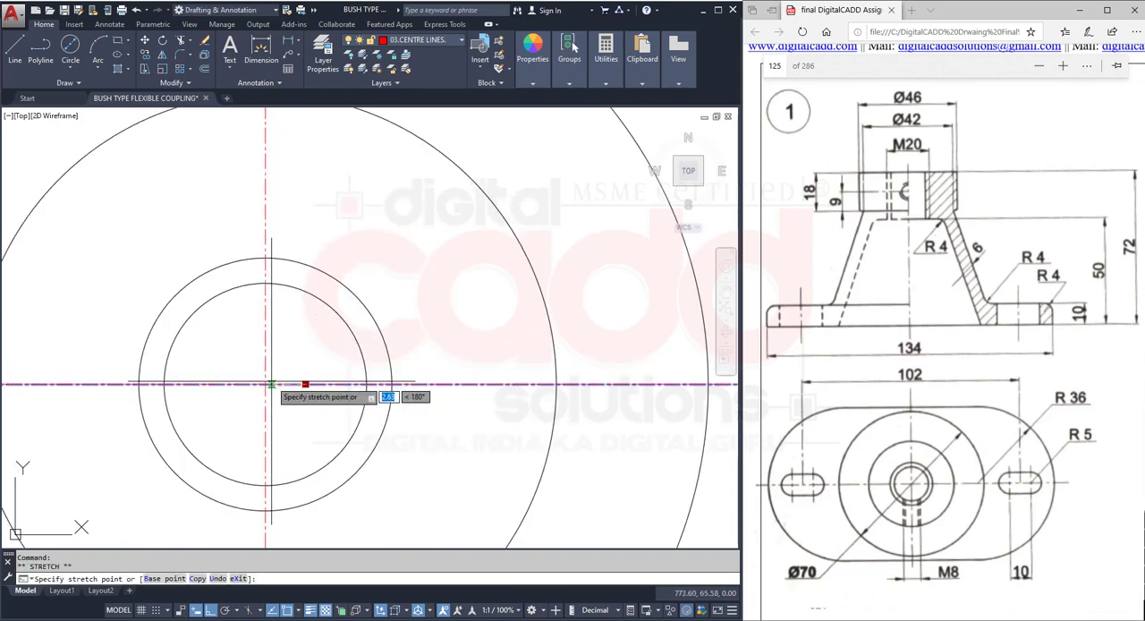
left_click(265, 384)
key("Escape")
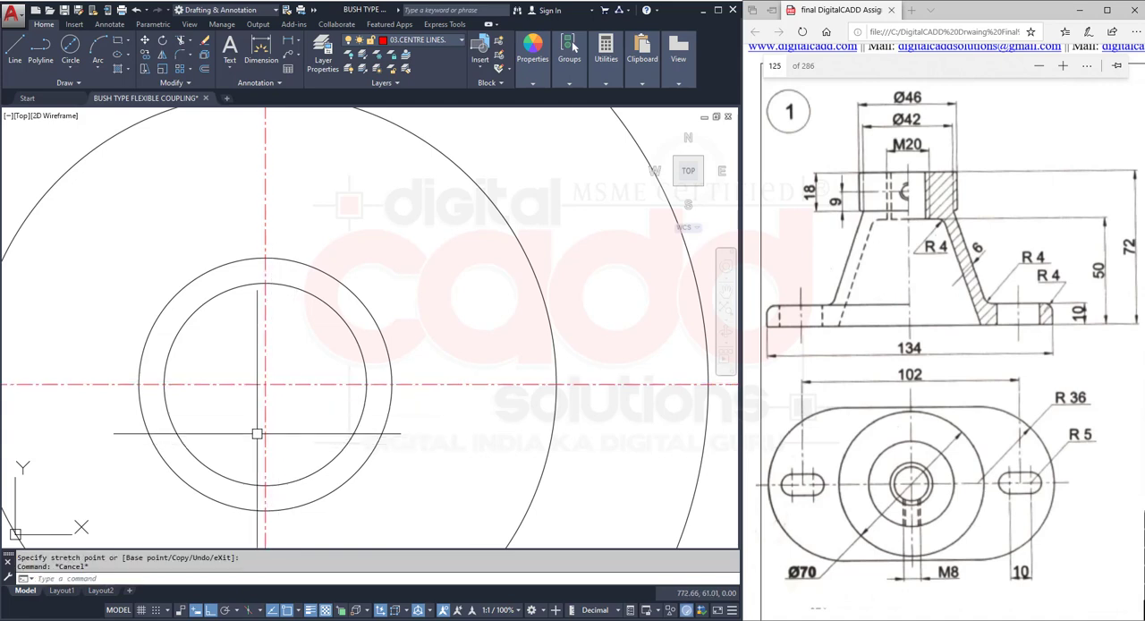
- Move the vertical centre line by its midpoint grip so its midpoint lies on the centre of the circles
left_click(264, 438)
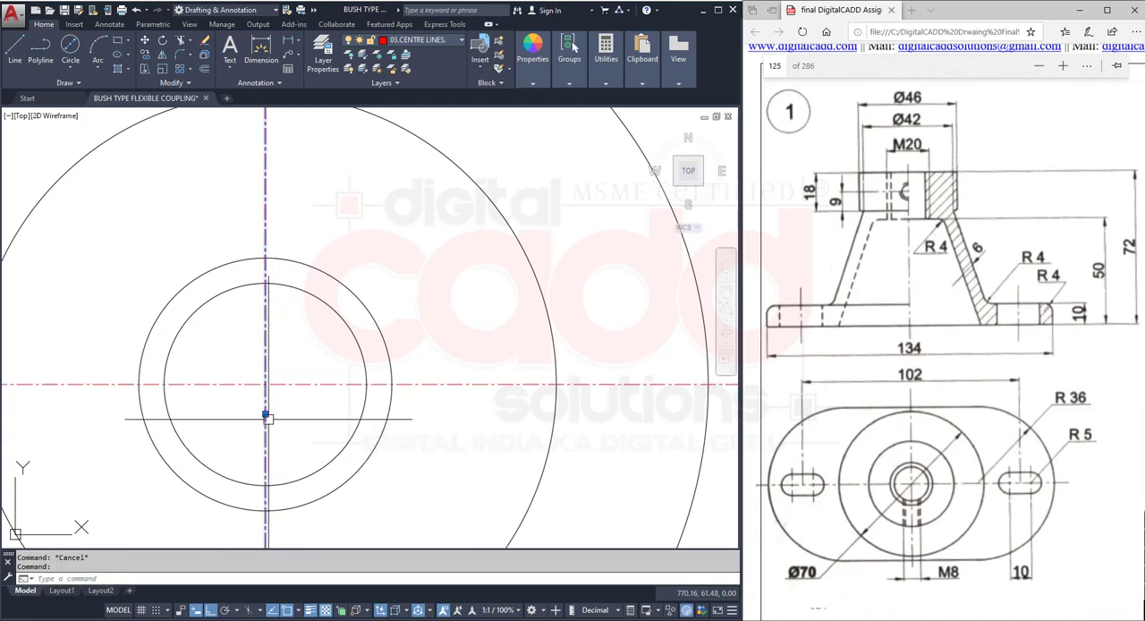
left_click(266, 416)
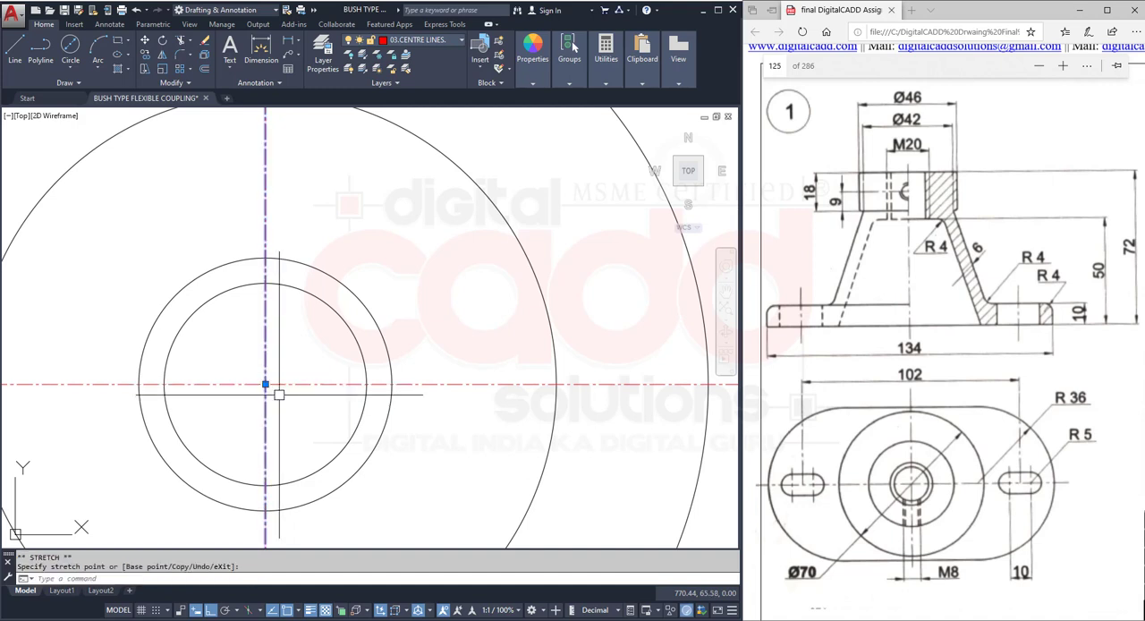
scroll(279, 393, "down", 3)
key("Escape")
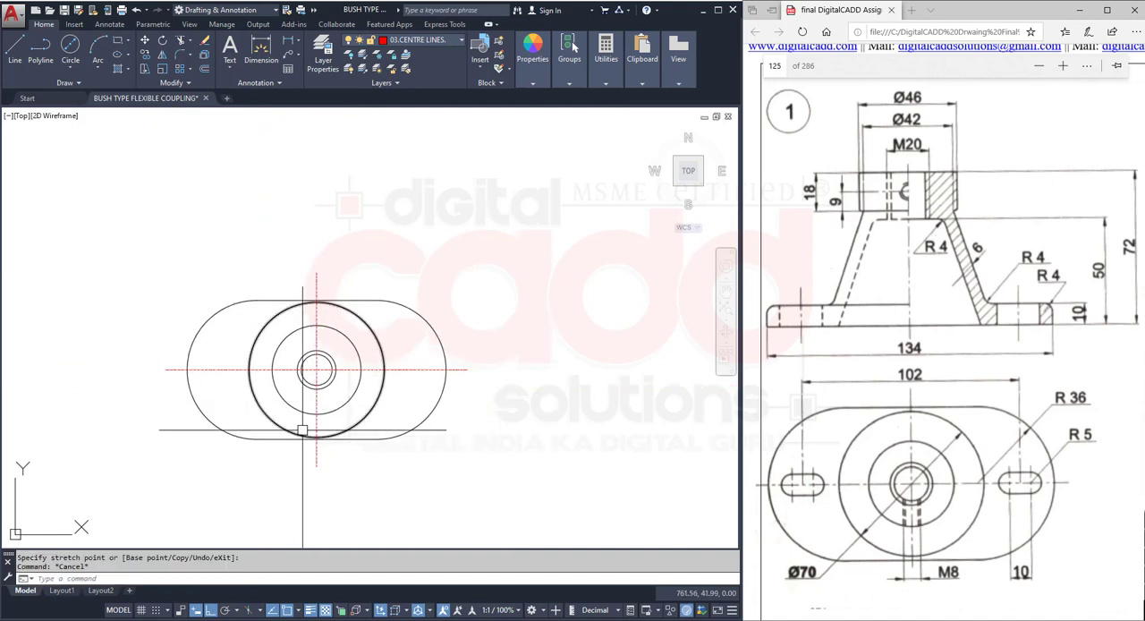
middle_click_drag(309, 412, 375, 404)
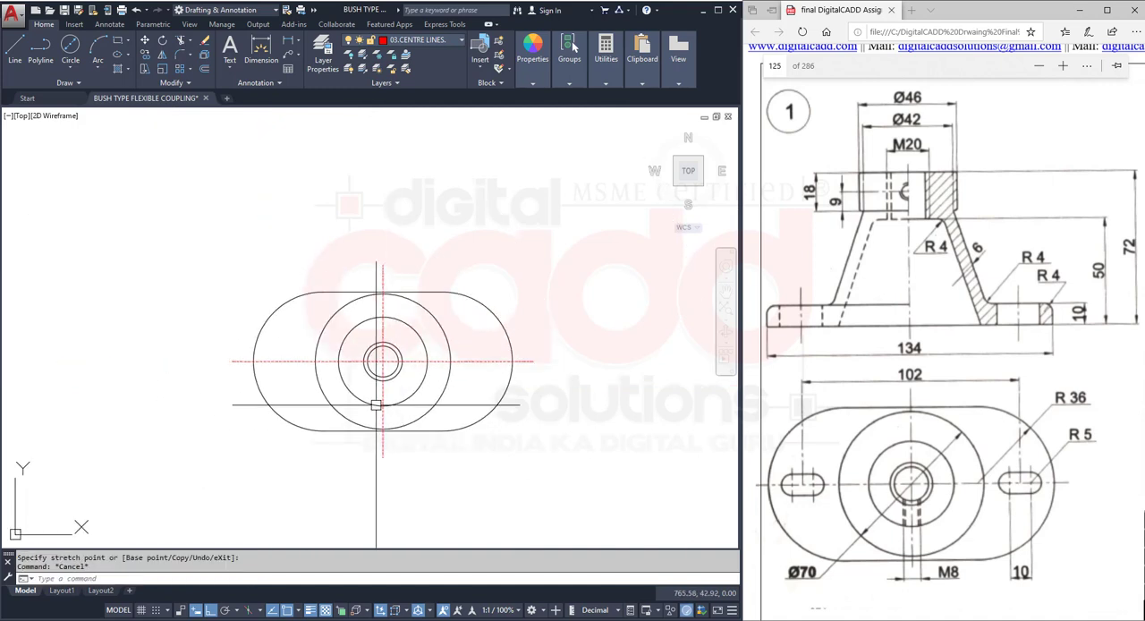
- Match the properties of an existing centre line on the coupling sheet to the base plate's horizontal and vertical centre lines
scroll(375, 404, "up", 4)
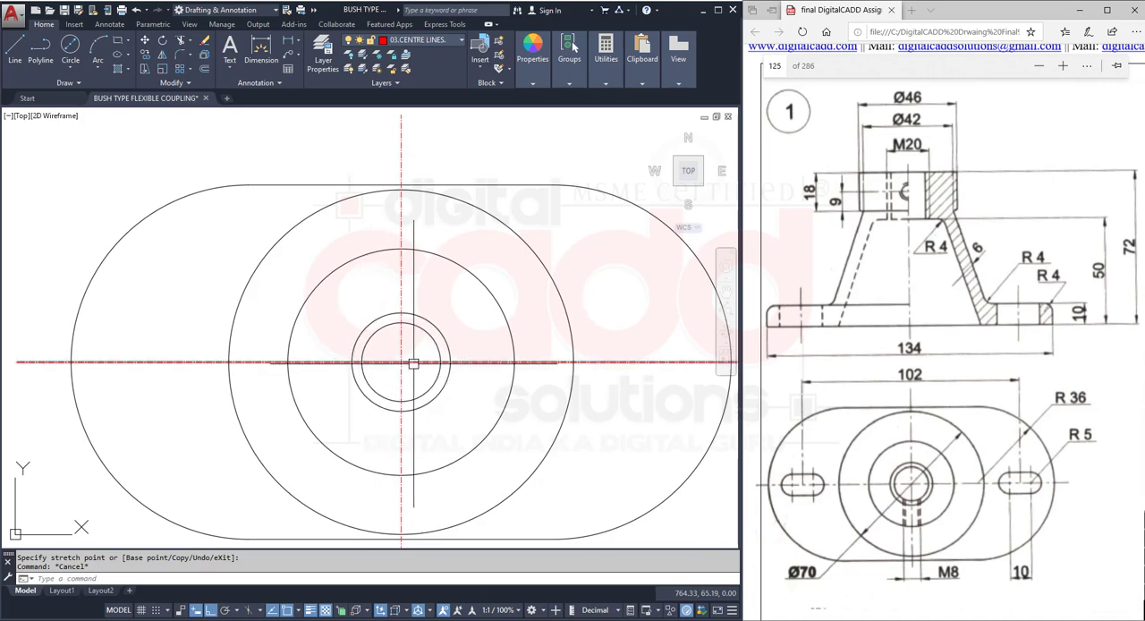
type("A")
key("Return")
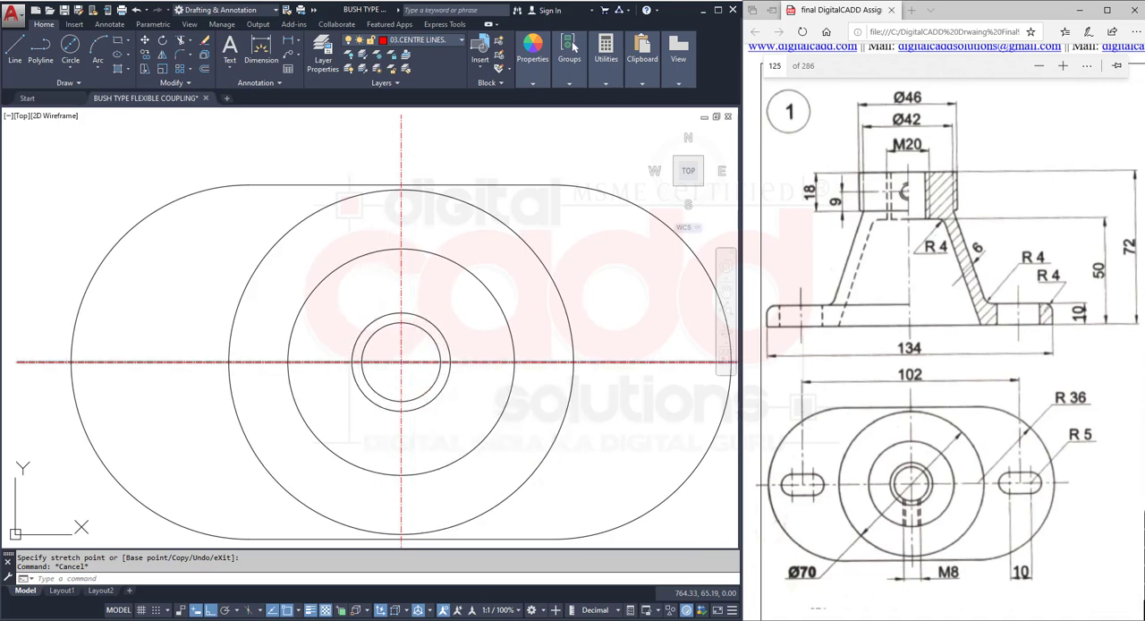
scroll(400, 350, "down", 8)
scroll(307, 384, "down", 9)
scroll(243, 364, "up", 7)
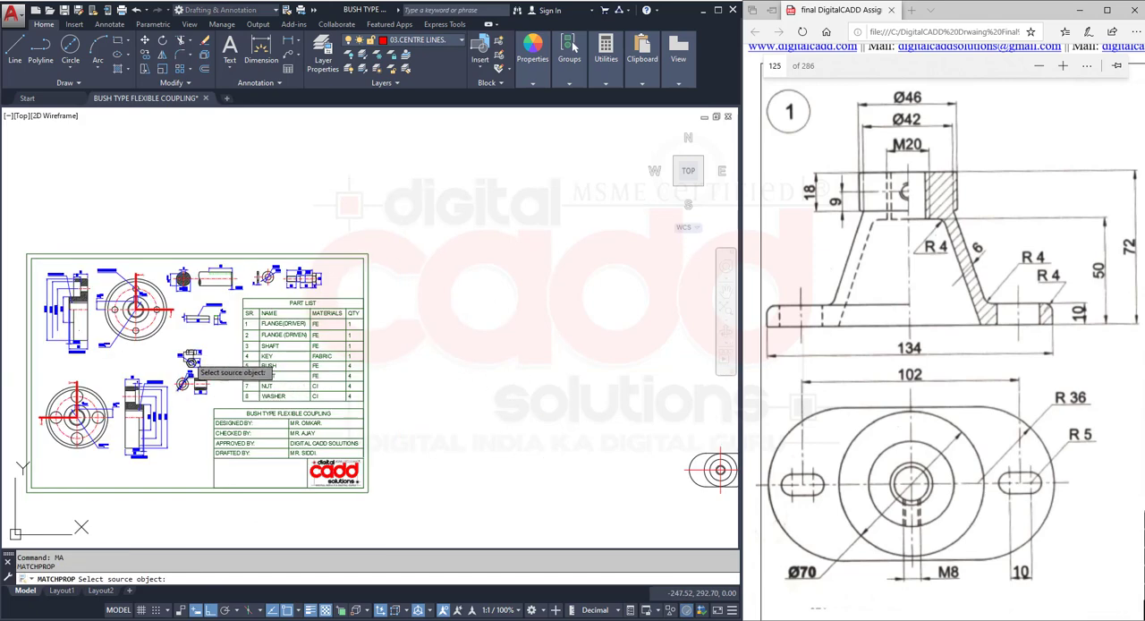
scroll(184, 360, "up", 4)
left_click(79, 304)
scroll(156, 345, "down", 5)
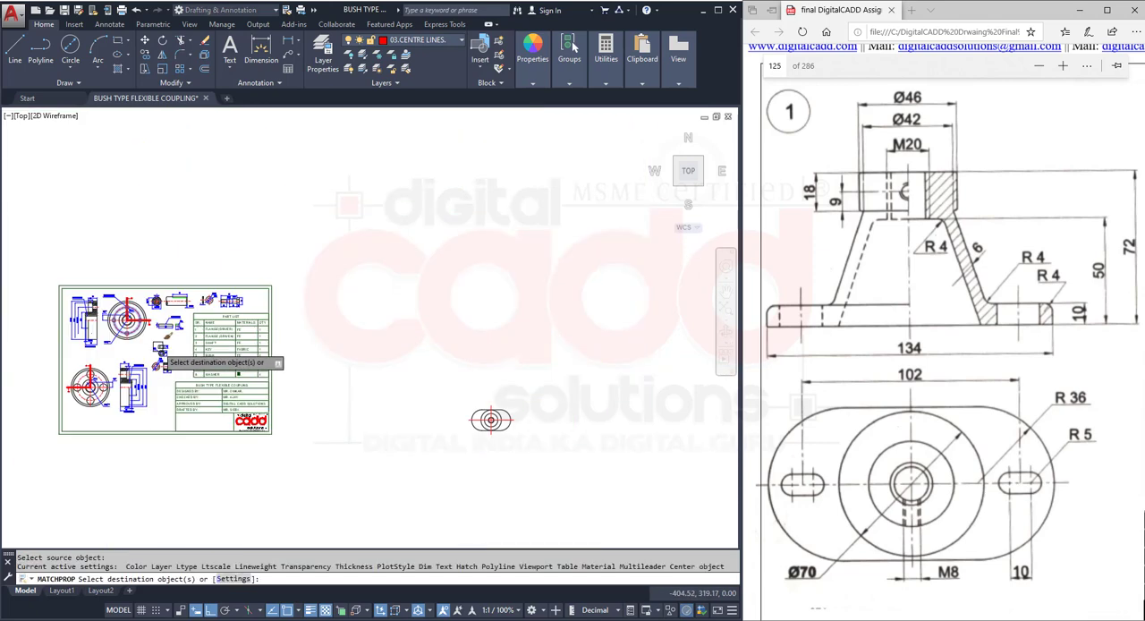
scroll(494, 413, "up", 12)
middle_click_drag(460, 529, 423, 236)
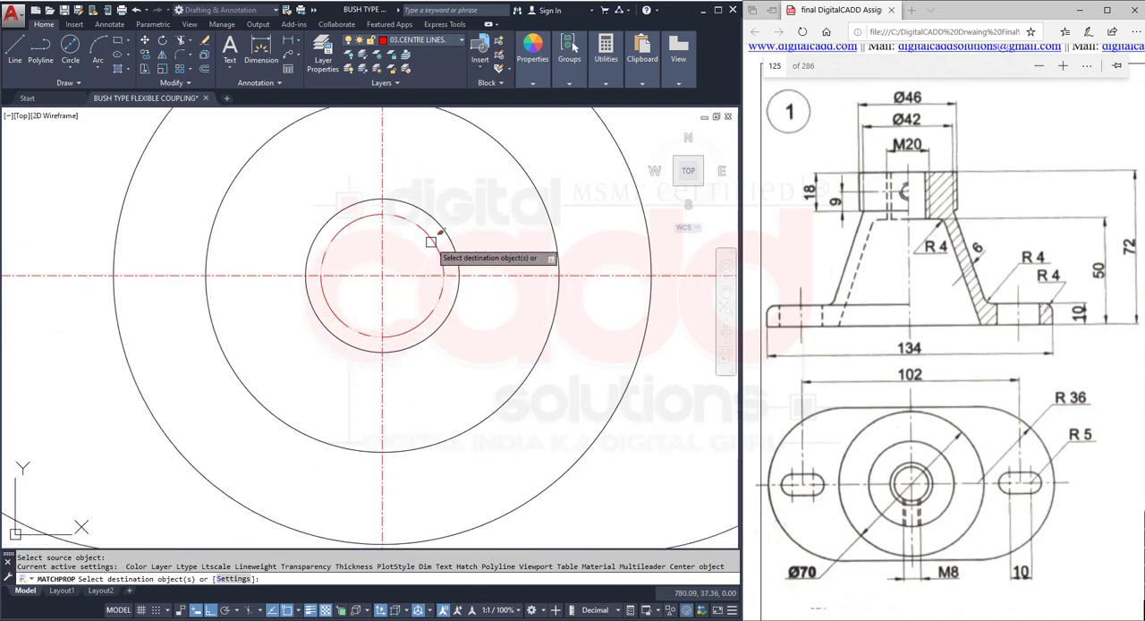
left_click(404, 252)
left_click(379, 291)
key("Return")
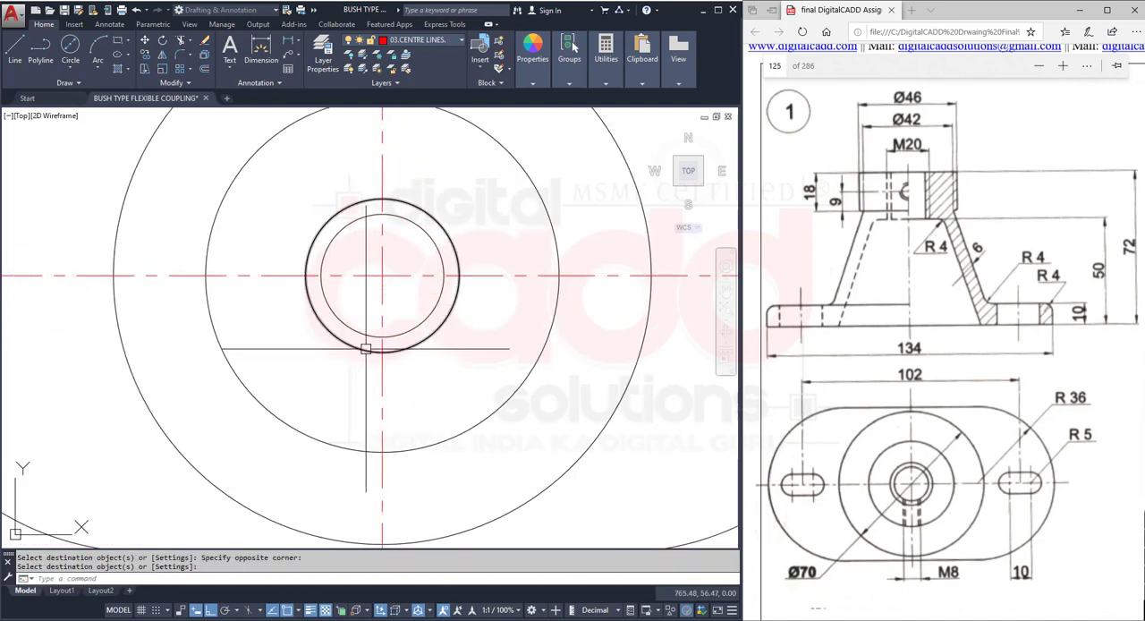
- Offset the plate's vertical centre line 51 to the right to mark the centre of the right slot
scroll(381, 349, "down", 5)
middle_click_drag(423, 349, 372, 417)
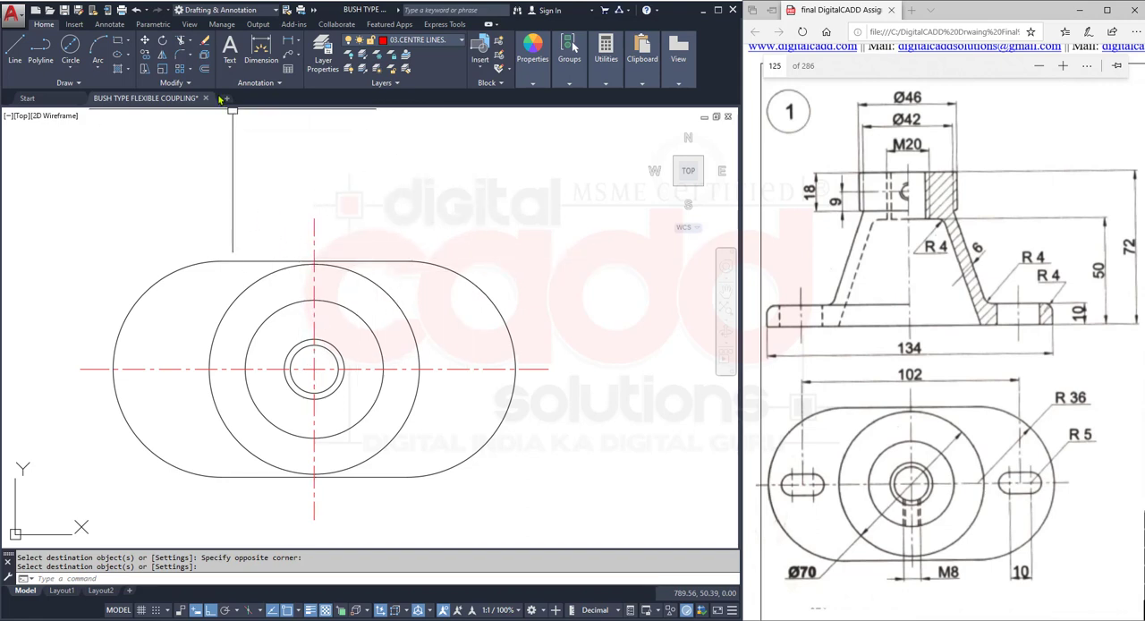
left_click(206, 70)
type("5")
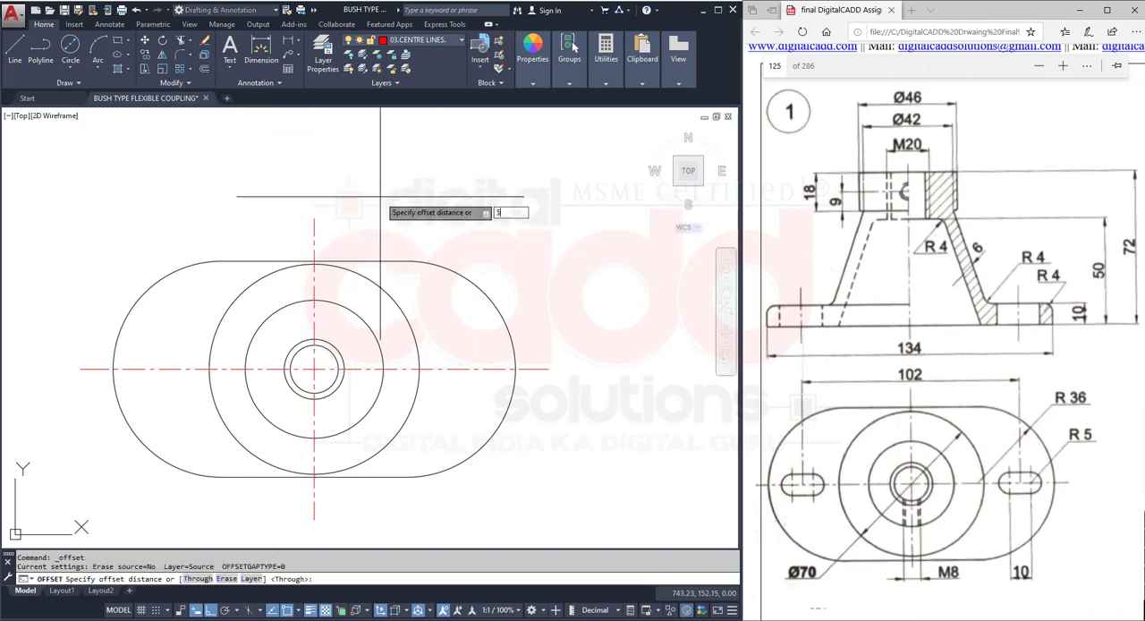
type("1")
key("Return")
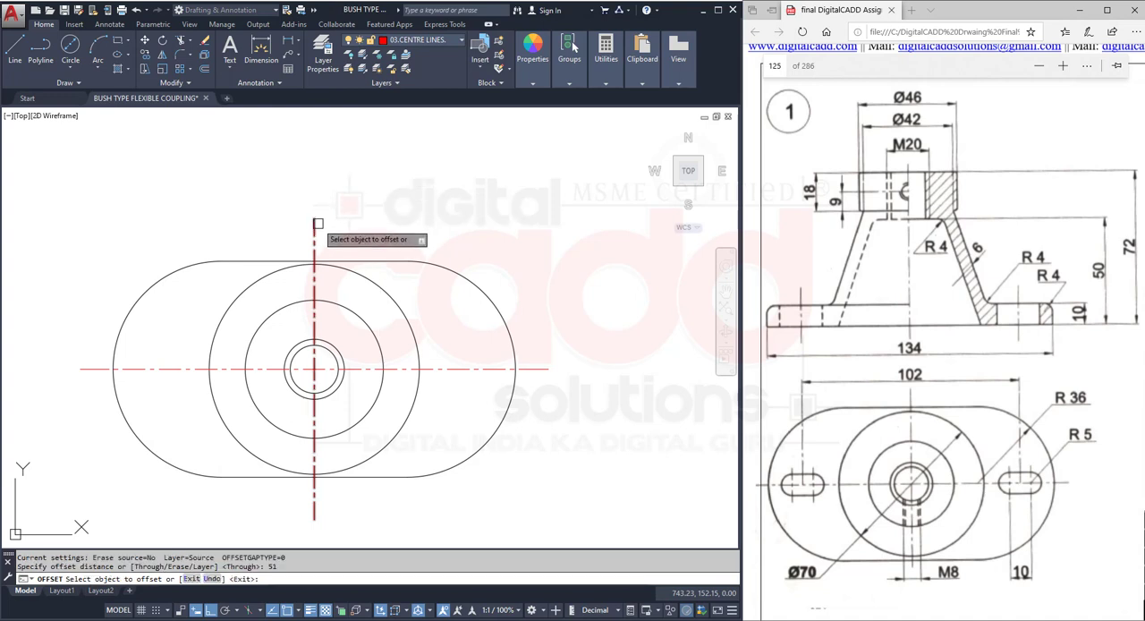
left_click(315, 224)
left_click(421, 228)
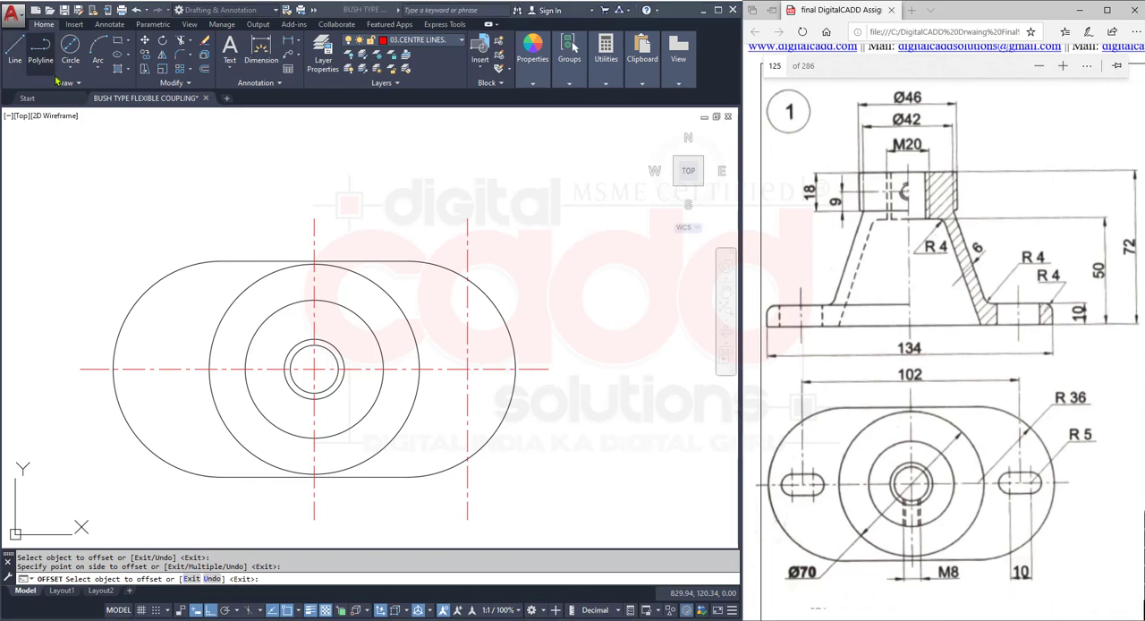
- Offset the right slot's vertical centre line by 5 on both sides to locate the slot's end-arc centres
left_click(207, 68)
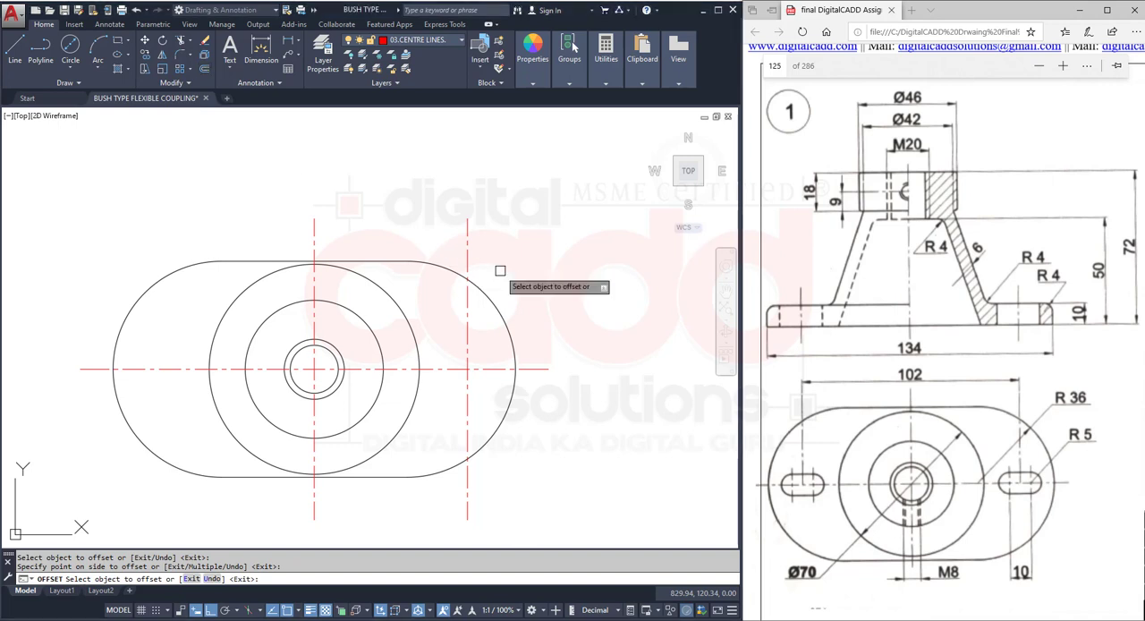
left_click(206, 71)
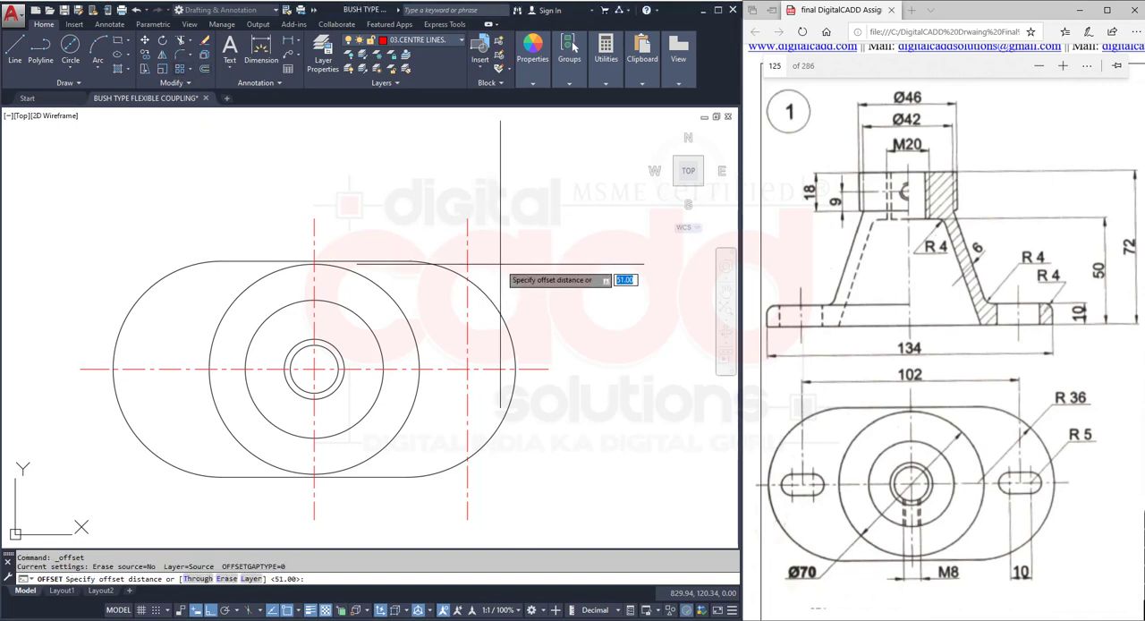
type("5")
key("Return")
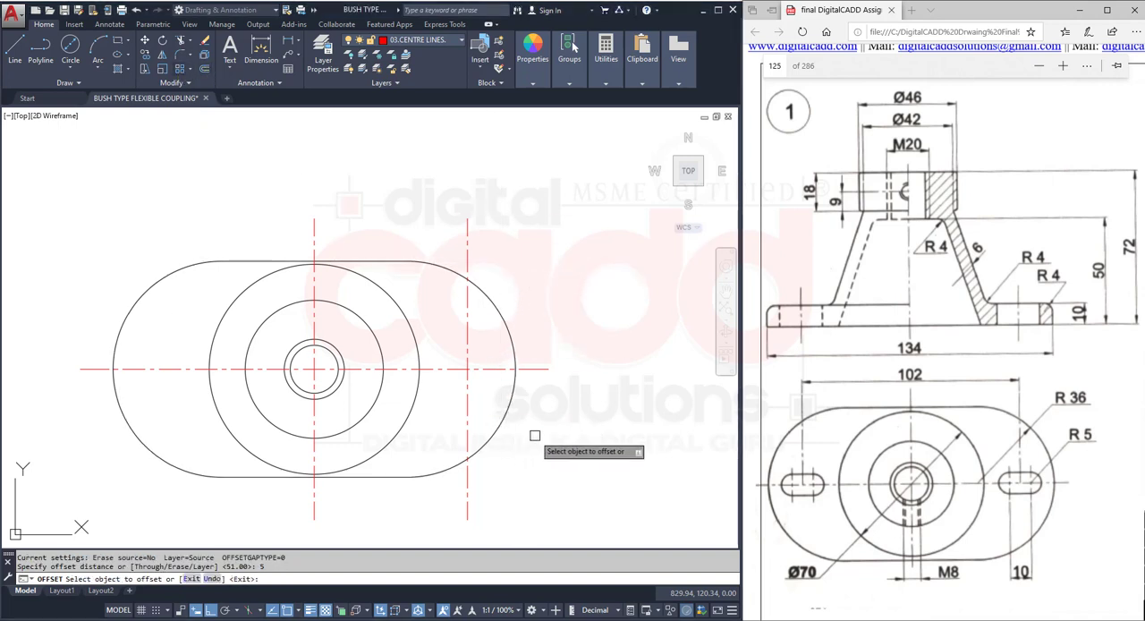
scroll(531, 415, "up", 2)
left_click(428, 365)
left_click(439, 361)
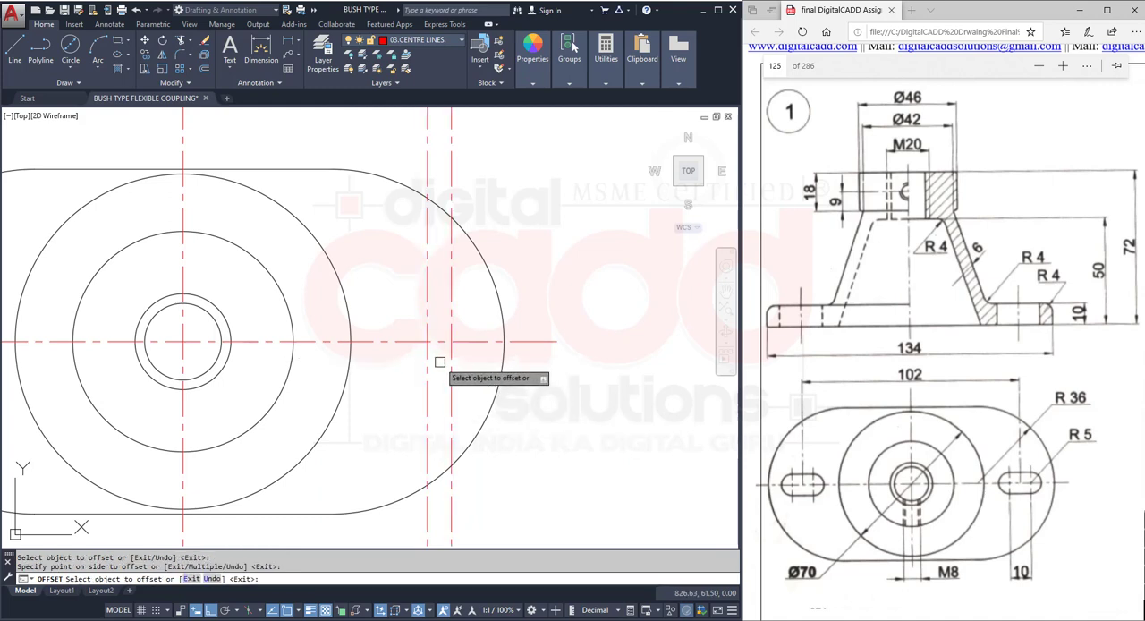
left_click(430, 362)
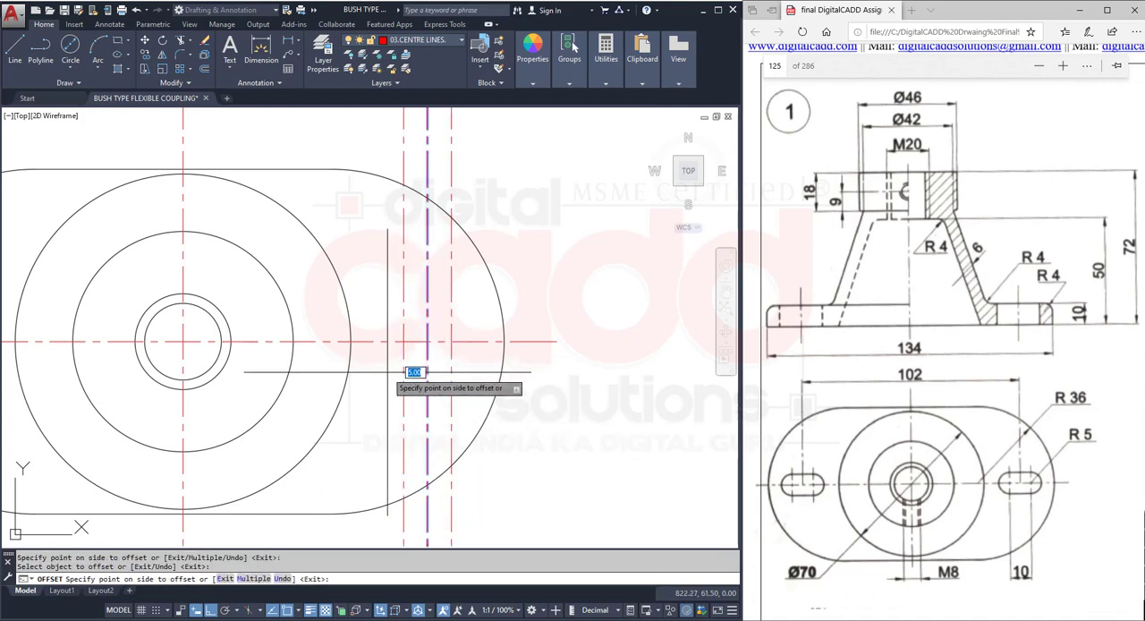
left_click(395, 386)
key("Return")
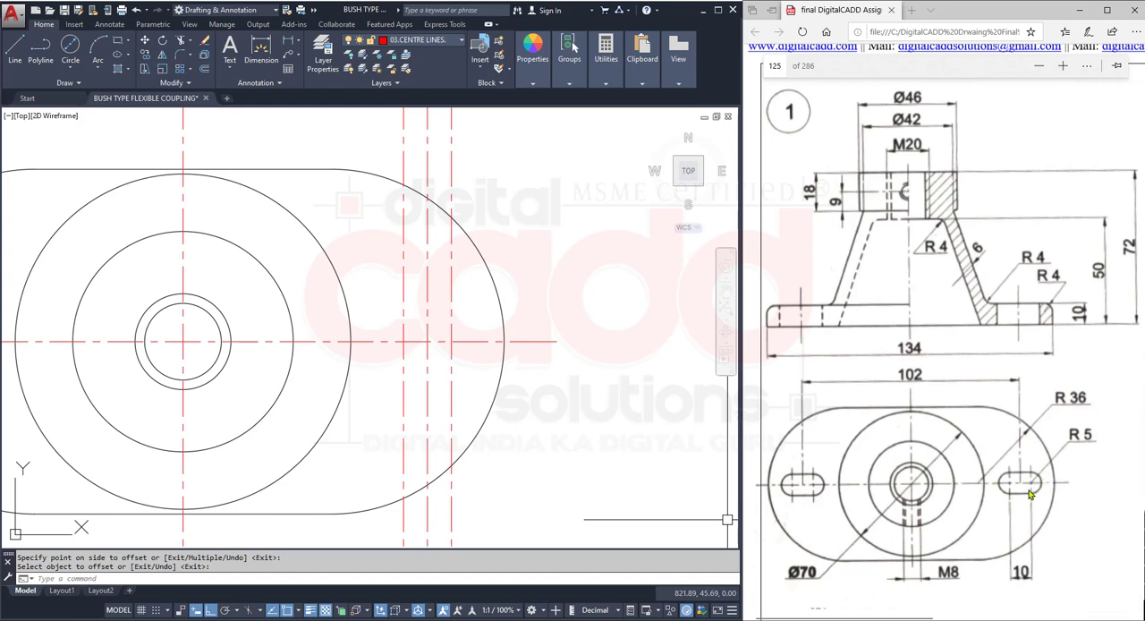
left_click(70, 67)
left_click(89, 90)
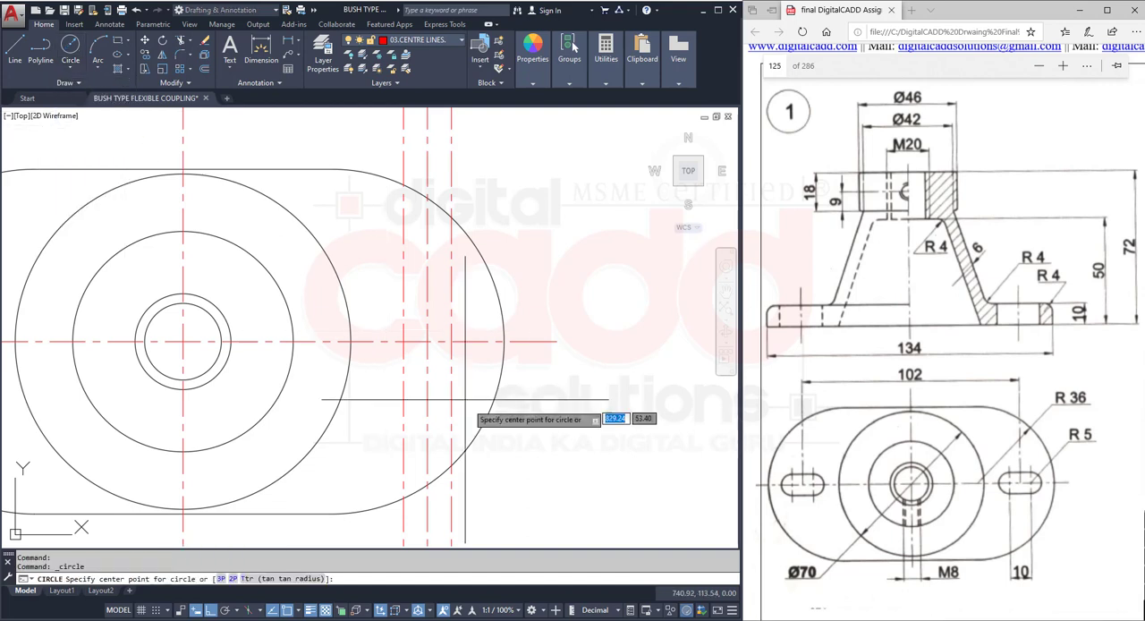
left_click(451, 341)
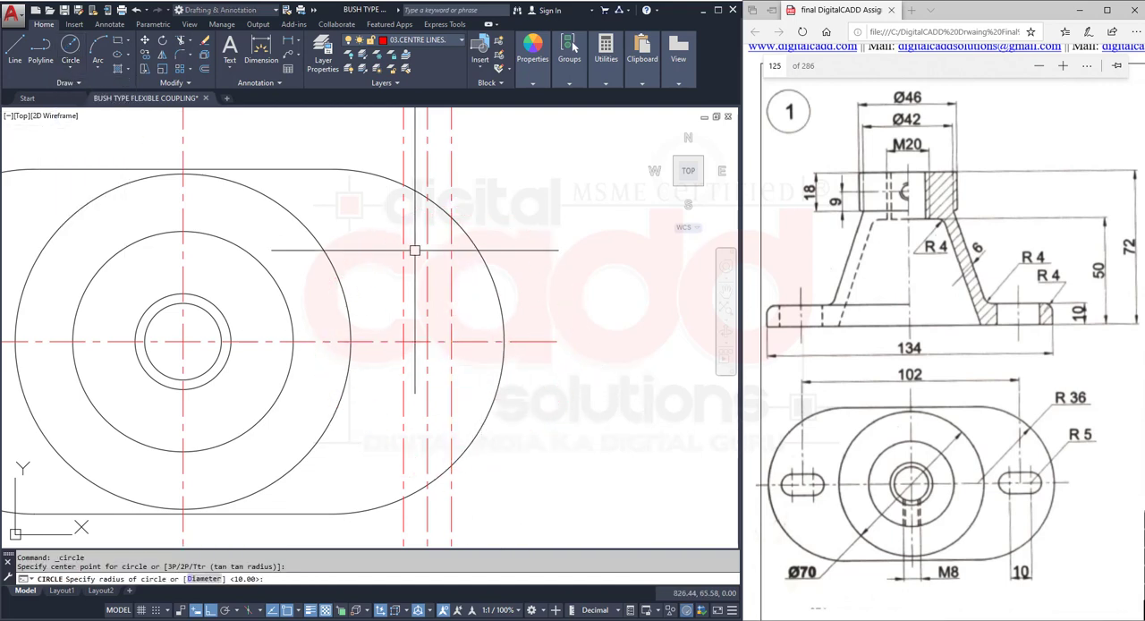
key("Escape")
- Make 01.COMPONENTS the current layer and draw radius 5 circles where the two 5-offset lines cross the horizontal centre line
left_click(427, 41)
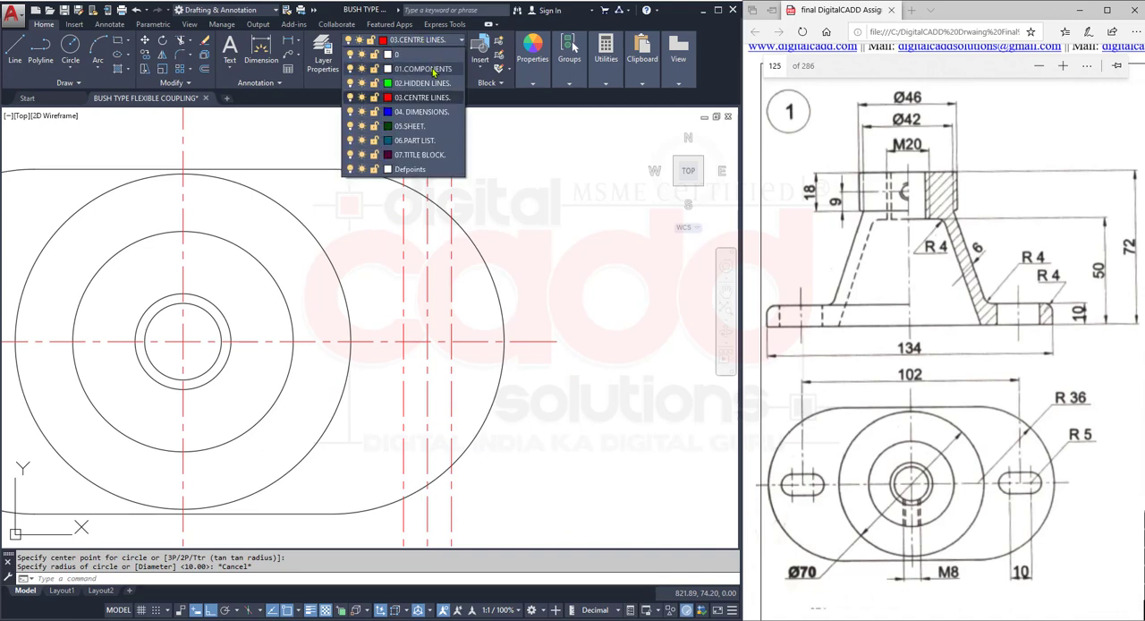
left_click(430, 69)
left_click(69, 49)
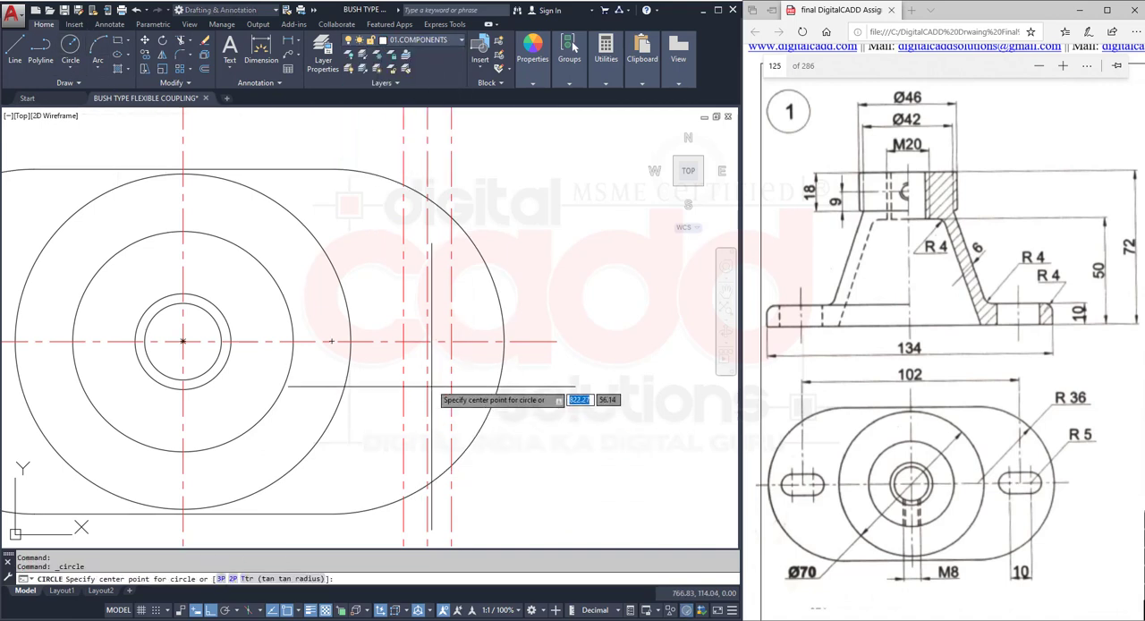
left_click(451, 341)
type("5")
key("Return")
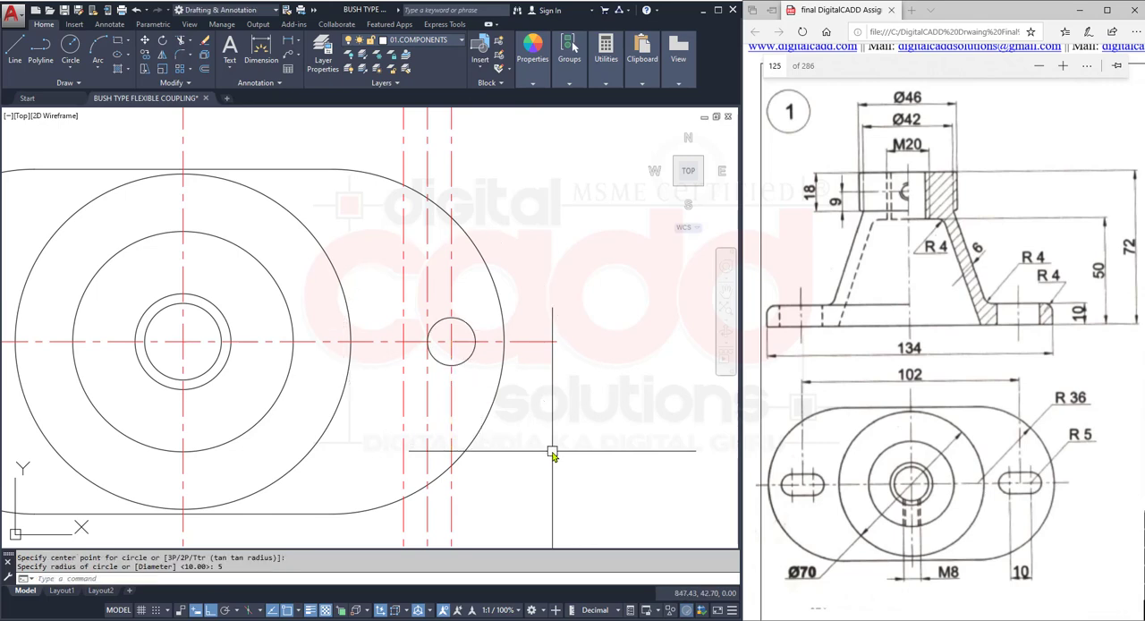
key("Return")
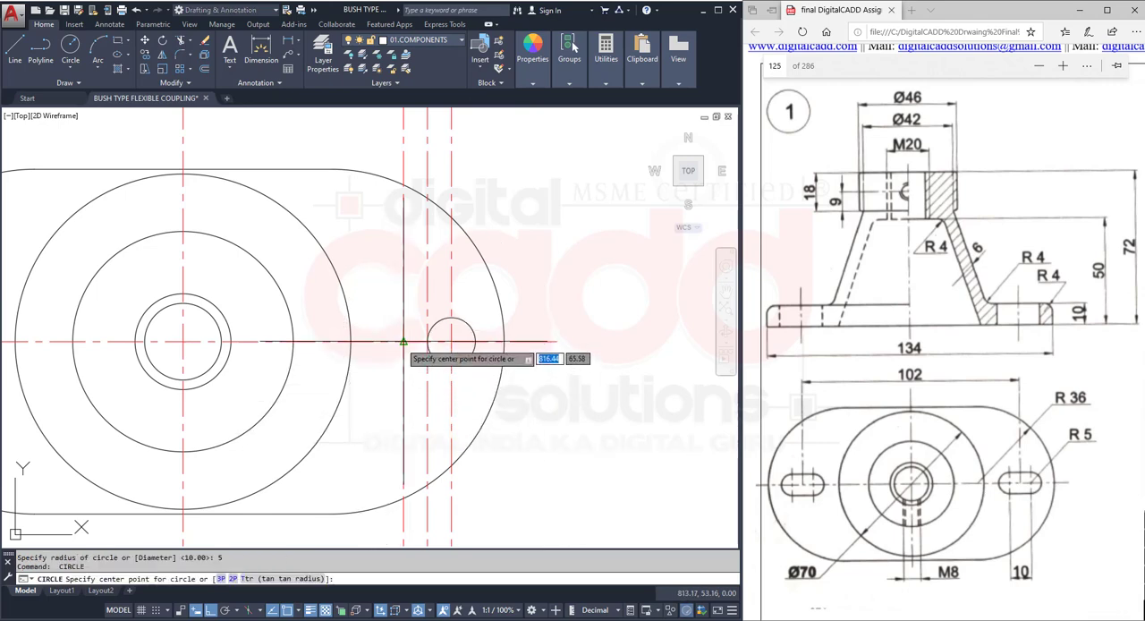
left_click(404, 342)
key("Return")
- Draw two horizontal lines joining the upper and lower quadrant points of the two radius 5 circles
scroll(448, 354, "up", 2)
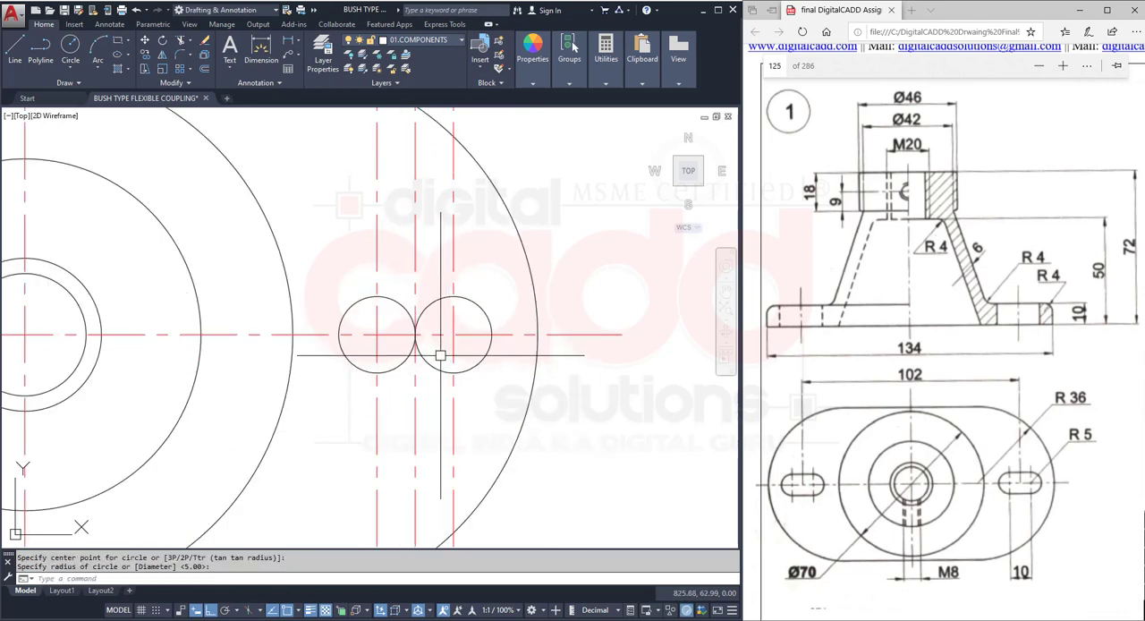
type("L")
key("Return")
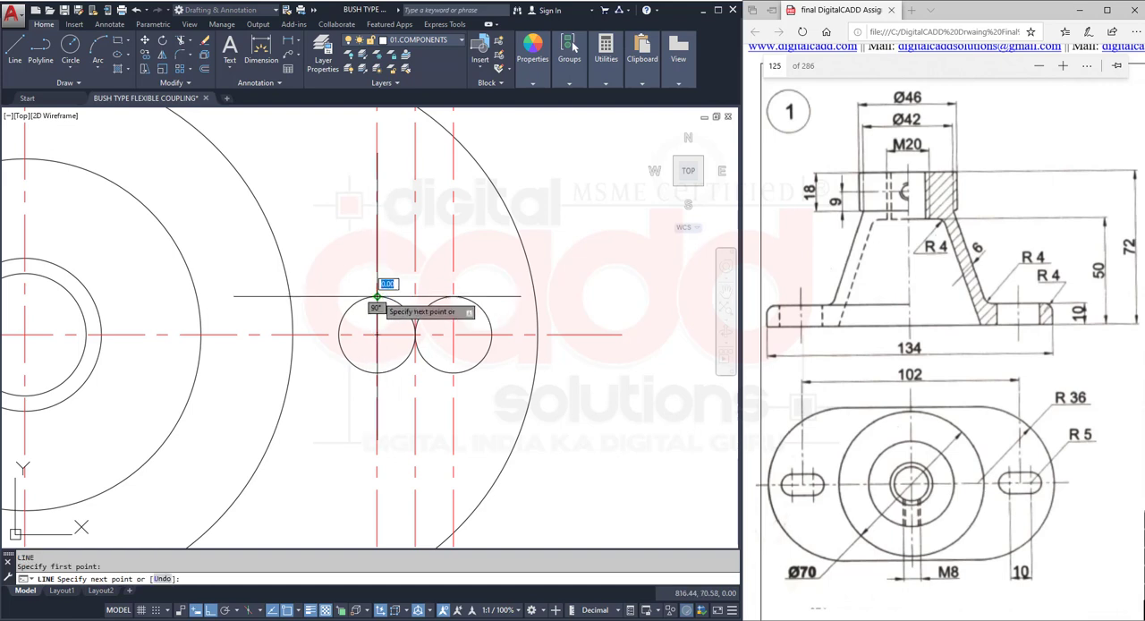
left_click(383, 295)
left_click(453, 296)
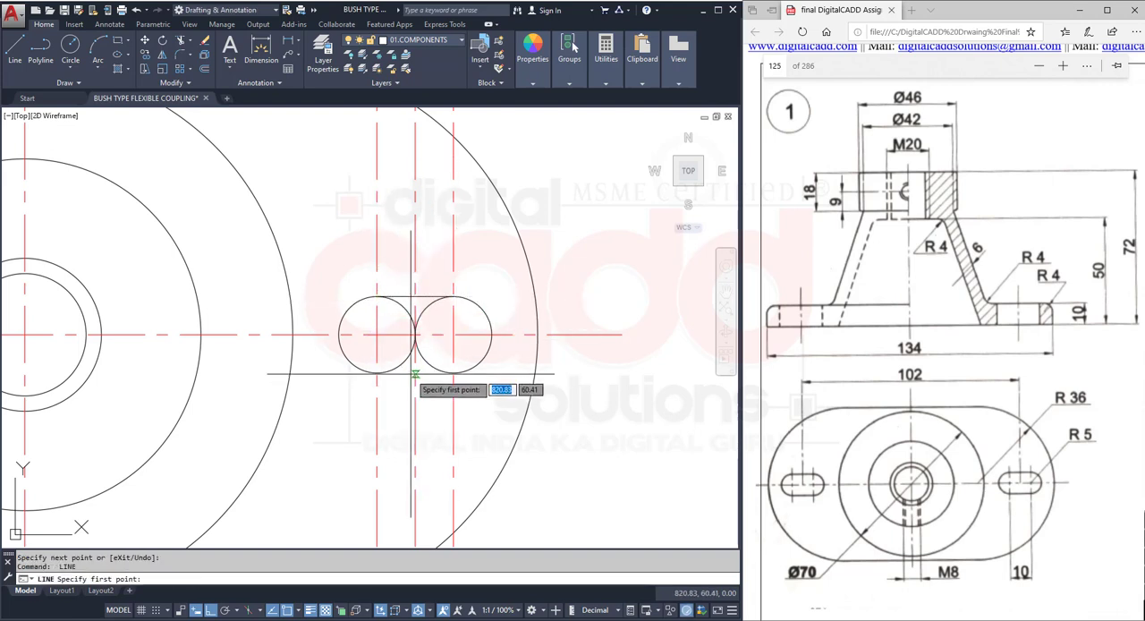
key("Return")
key("Return")
left_click(376, 372)
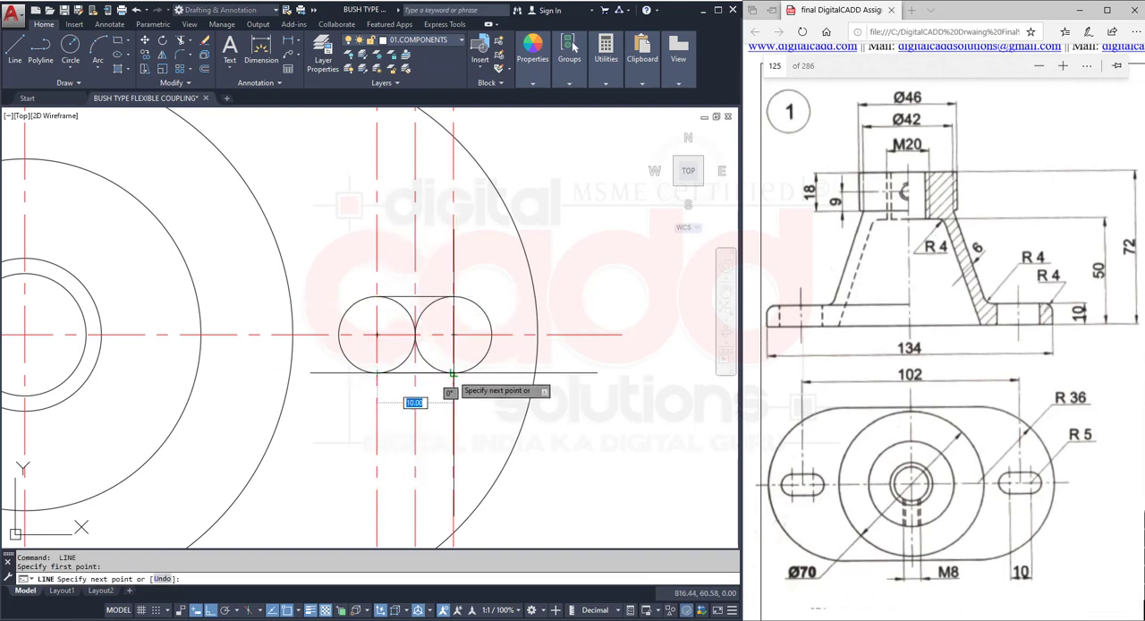
left_click(452, 373)
key("Return")
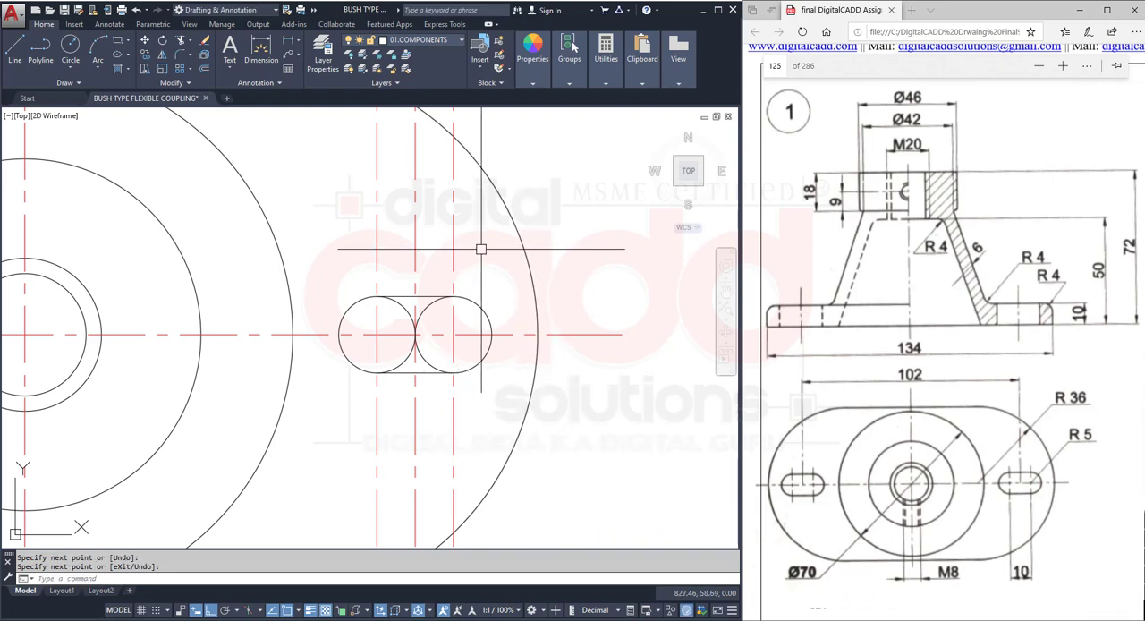
left_click(471, 217)
left_click(439, 245)
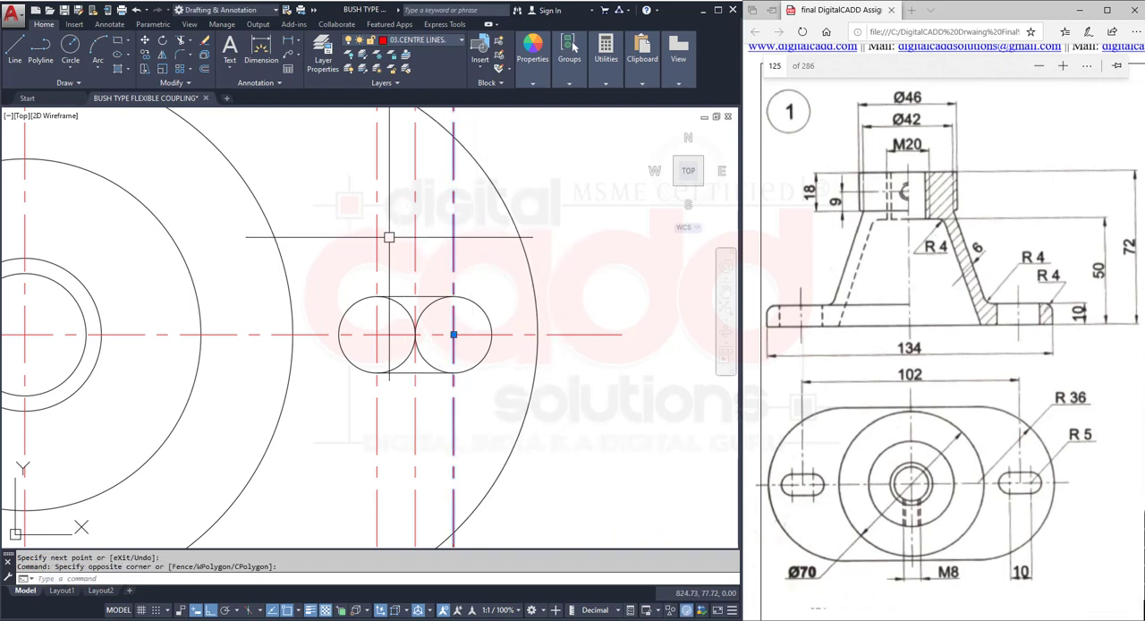
key("Escape")
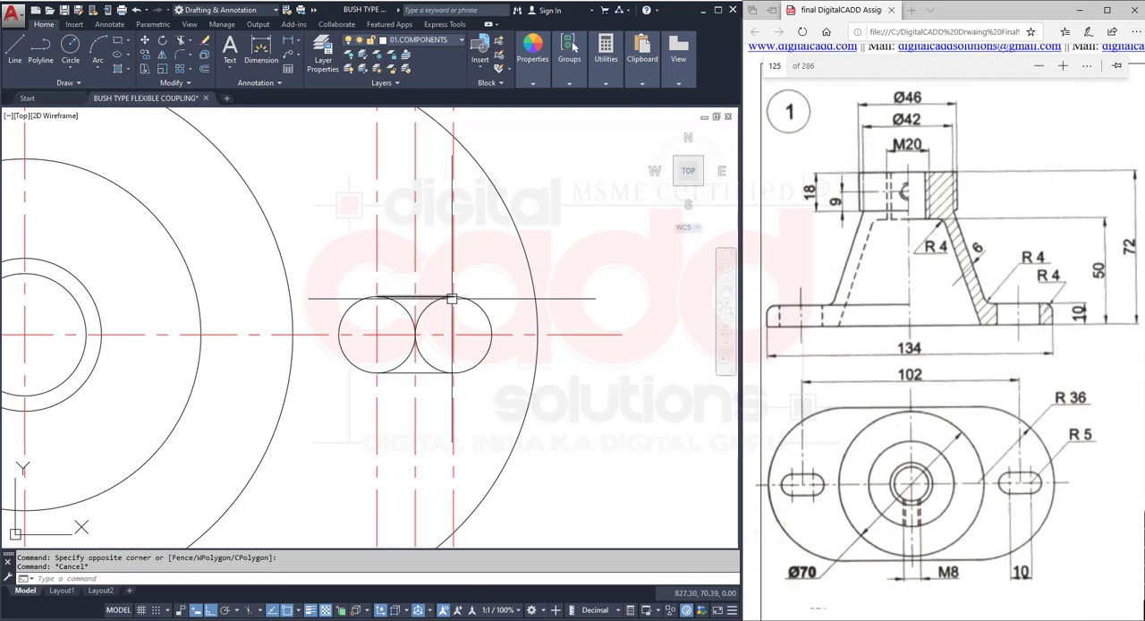
- Trim the inner halves of both radius 5 circles to leave a closed slot outline
type("TR")
key("Return")
key("Return")
left_click(431, 304)
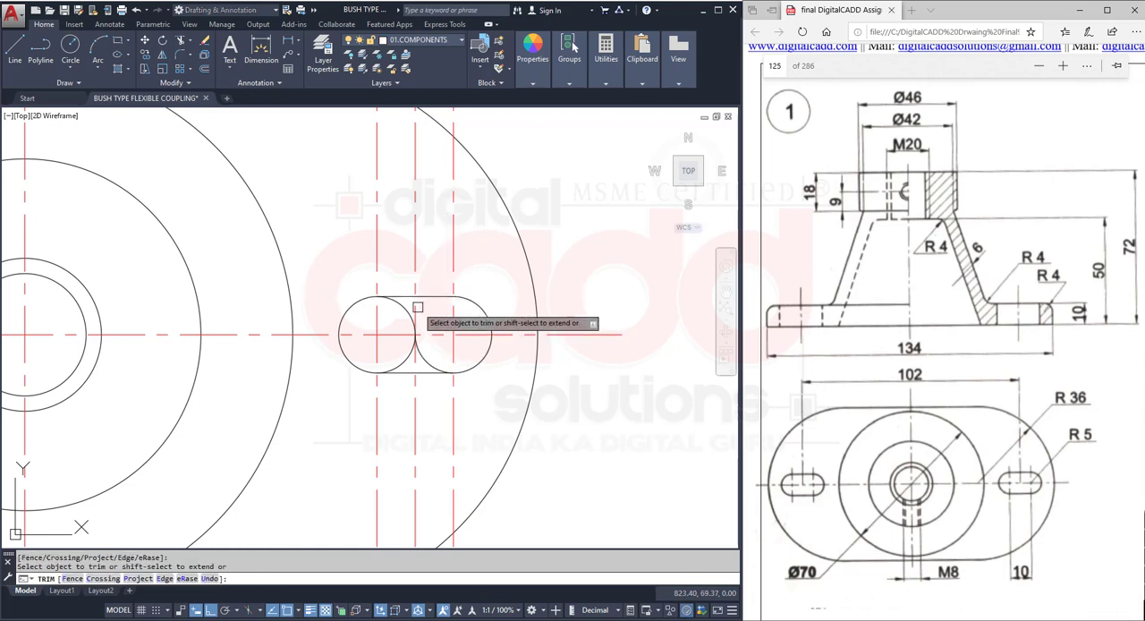
left_click(404, 305)
left_click(409, 351)
left_click(421, 357)
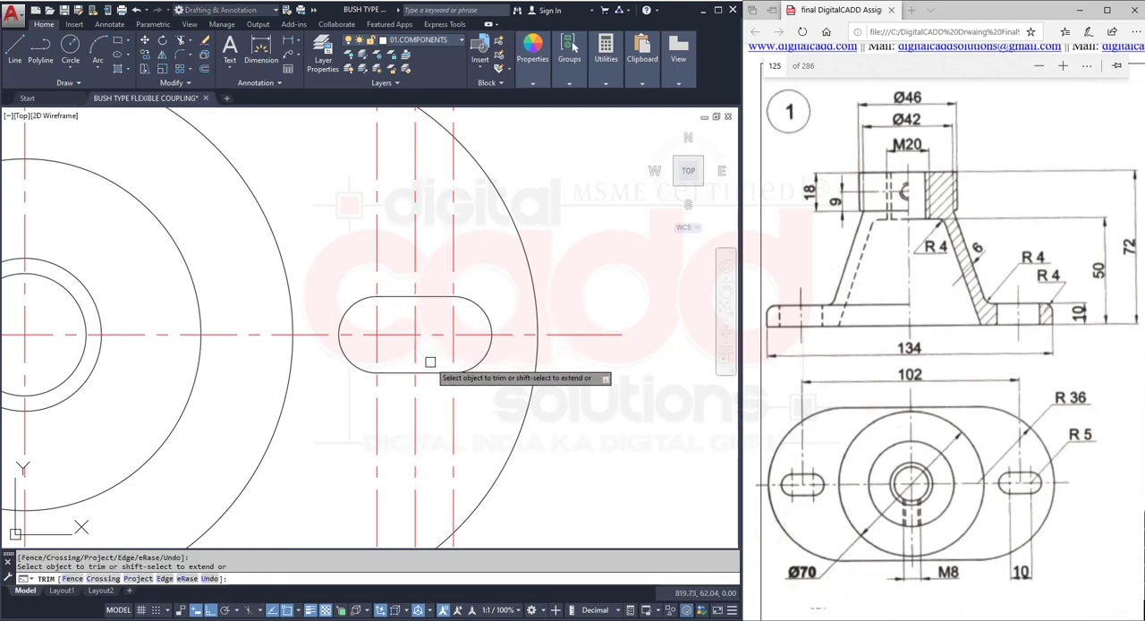
key("Return")
key("Return")
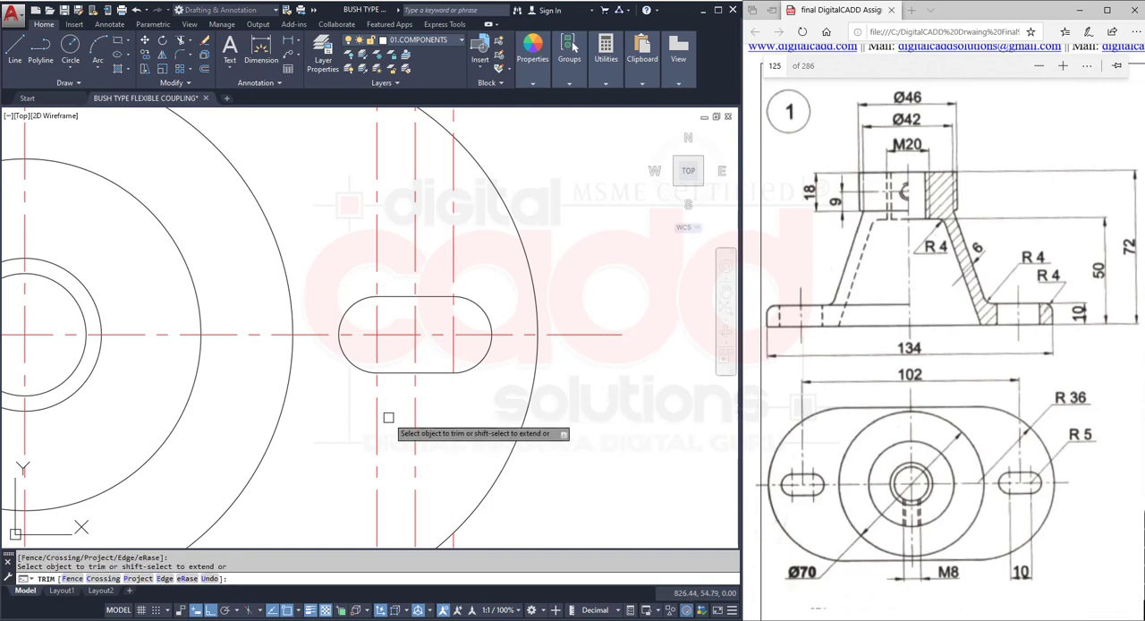
- Trim the slot's two end-arc centre lines between the slot outline and the plate edge, above and below the slot
left_click(377, 256)
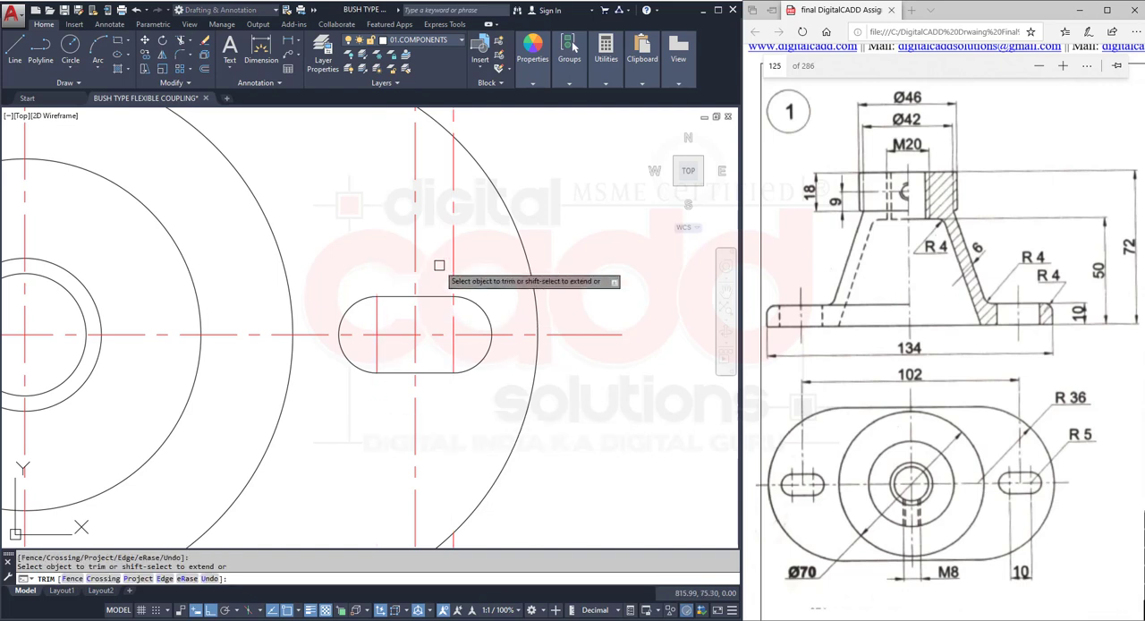
scroll(457, 237, "down", 4)
key("Return")
- Erase the four leftover pieces of the slot's end-arc centre lines above and below the base plate
left_click(452, 173)
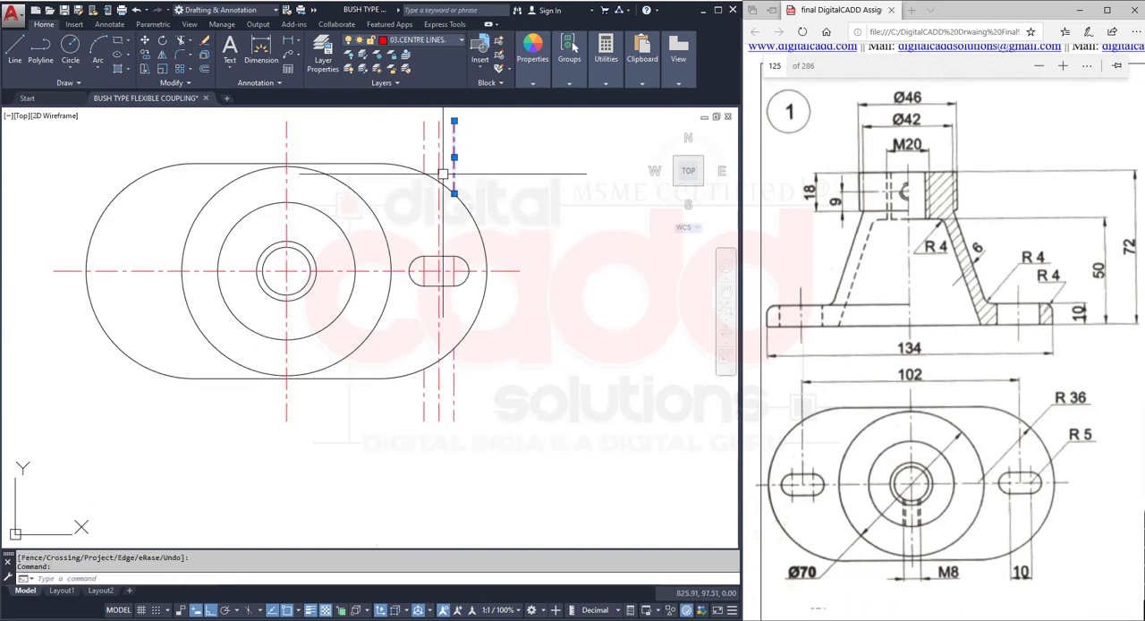
left_click(424, 158)
left_click(424, 394)
left_click(453, 385)
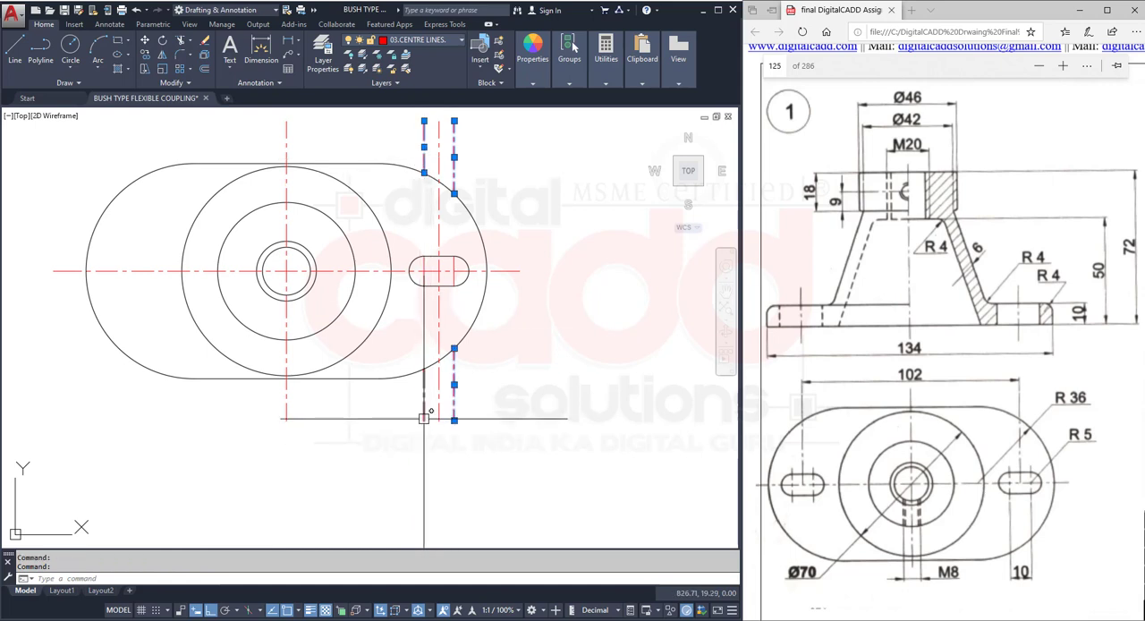
type("e")
key("Return")
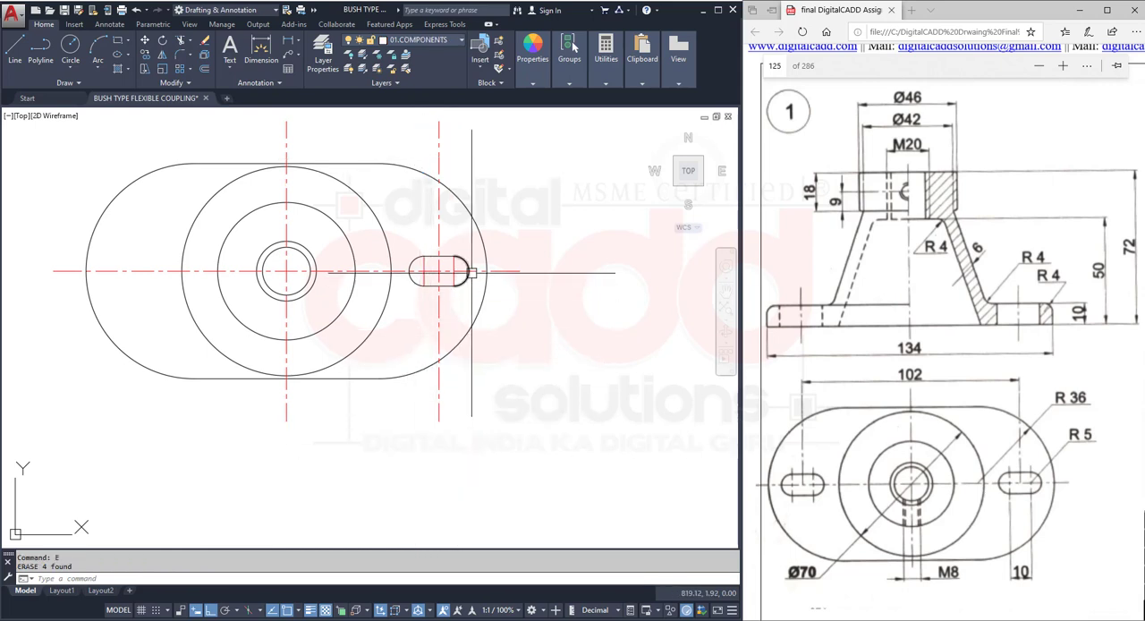
- Erase the whole right-hand slot with its two short centre lines, and the vertical centre line through it
scroll(467, 250, "up", 4)
scroll(433, 291, "down", 4)
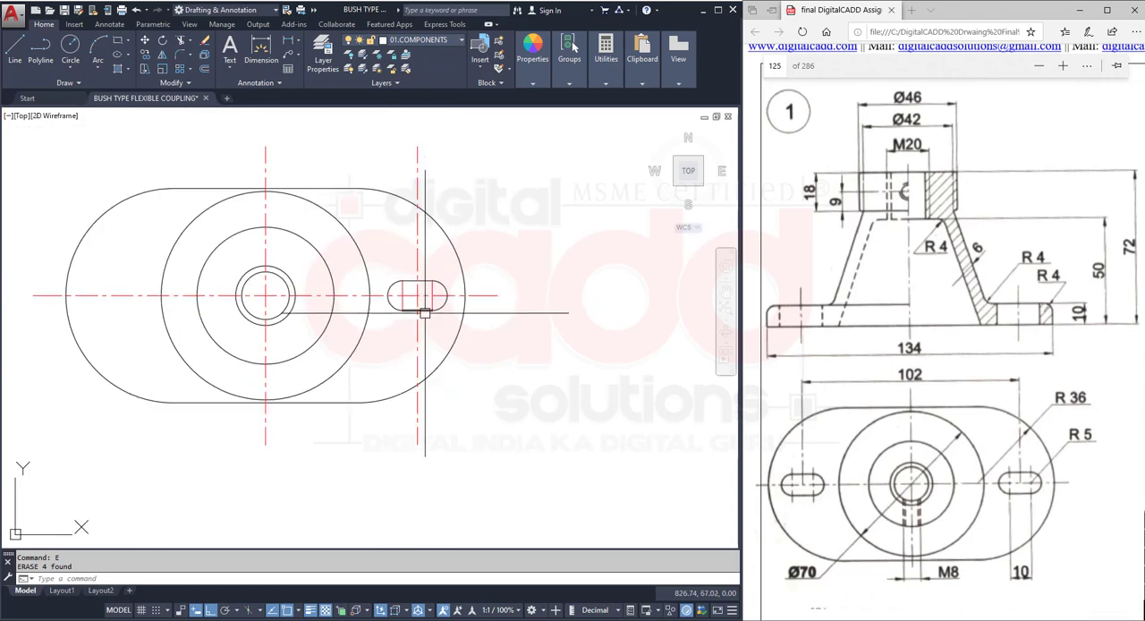
middle_click_drag(421, 243, 423, 276)
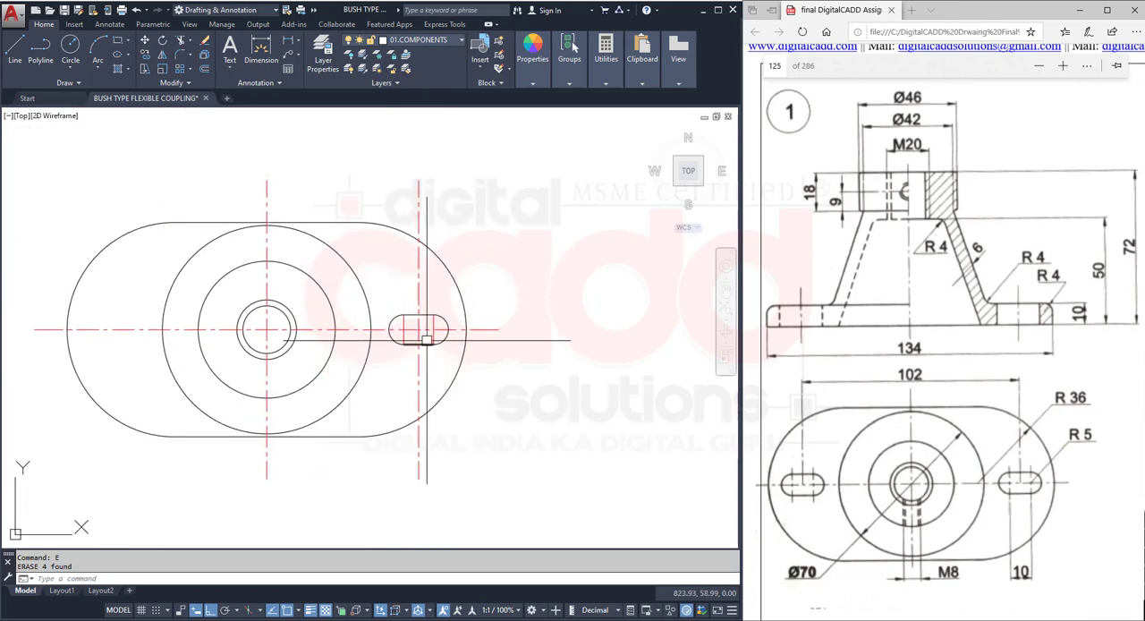
scroll(424, 340, "up", 4)
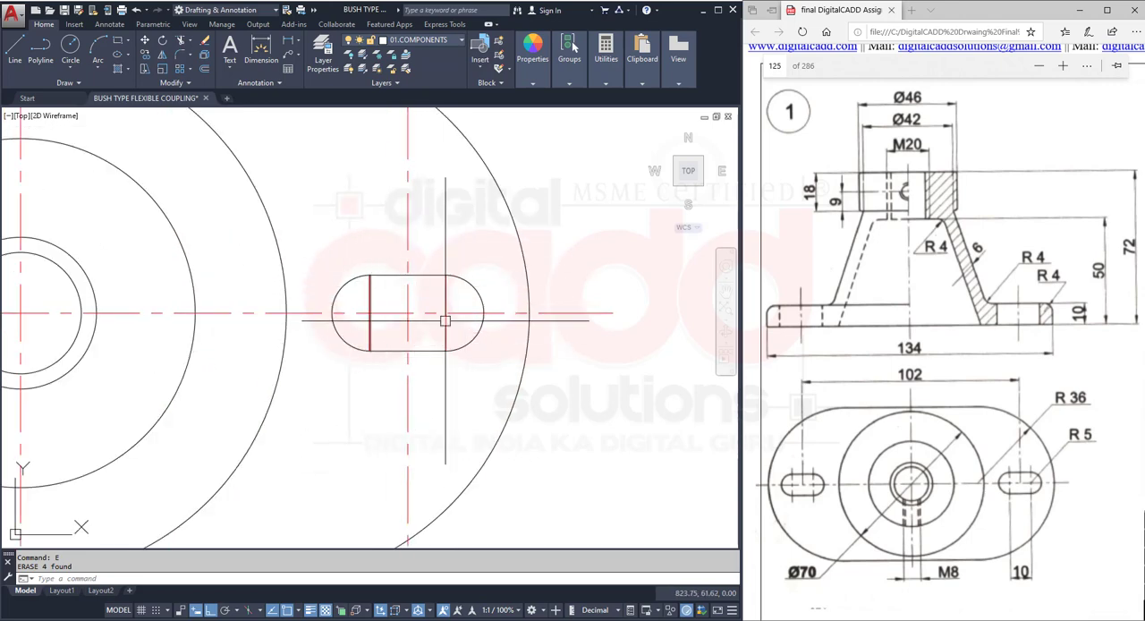
scroll(420, 323, "down", 2)
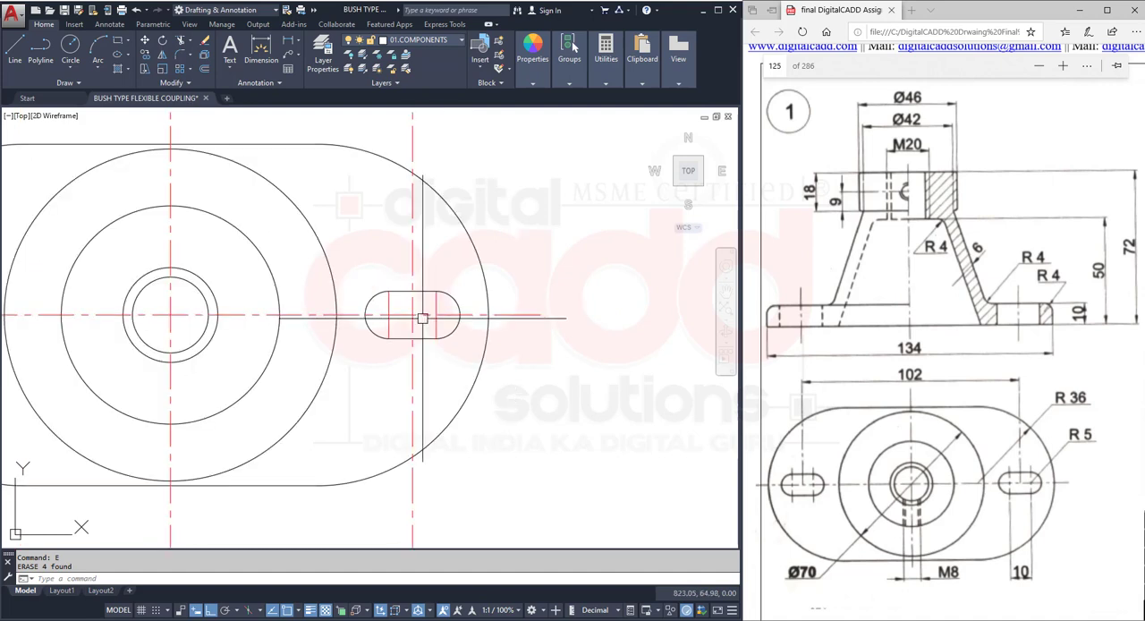
left_click(352, 253)
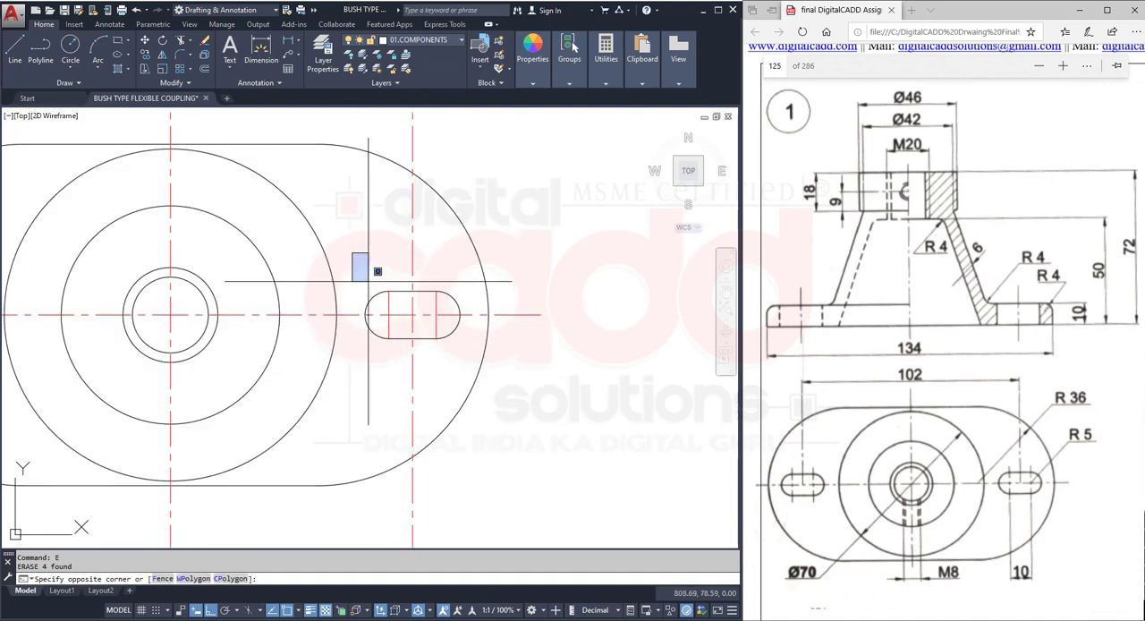
left_click(467, 372)
key("Delete")
left_click(429, 365)
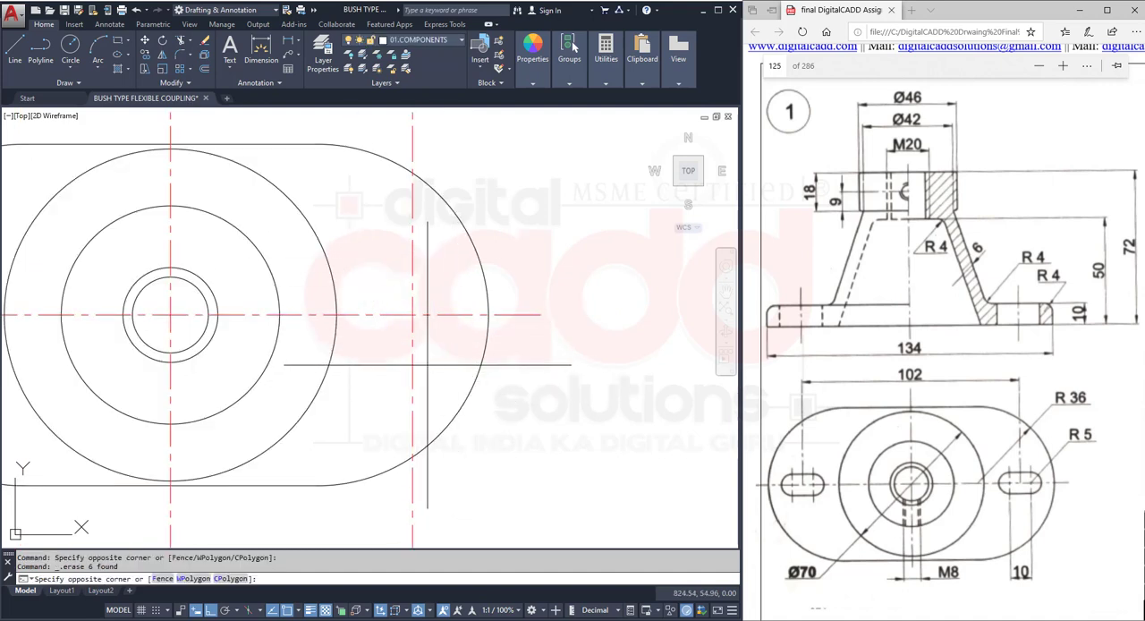
left_click(385, 386)
key("Delete")
scroll(402, 386, "down", 2)
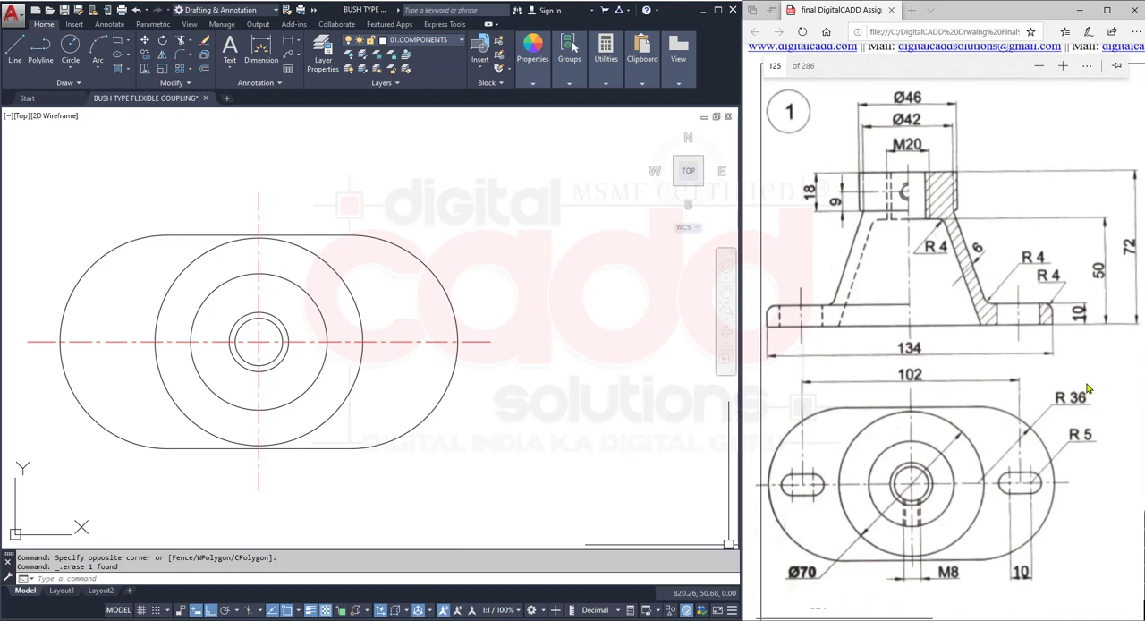
- Offset the plate's vertical centre line 51 to the right
left_click(206, 70)
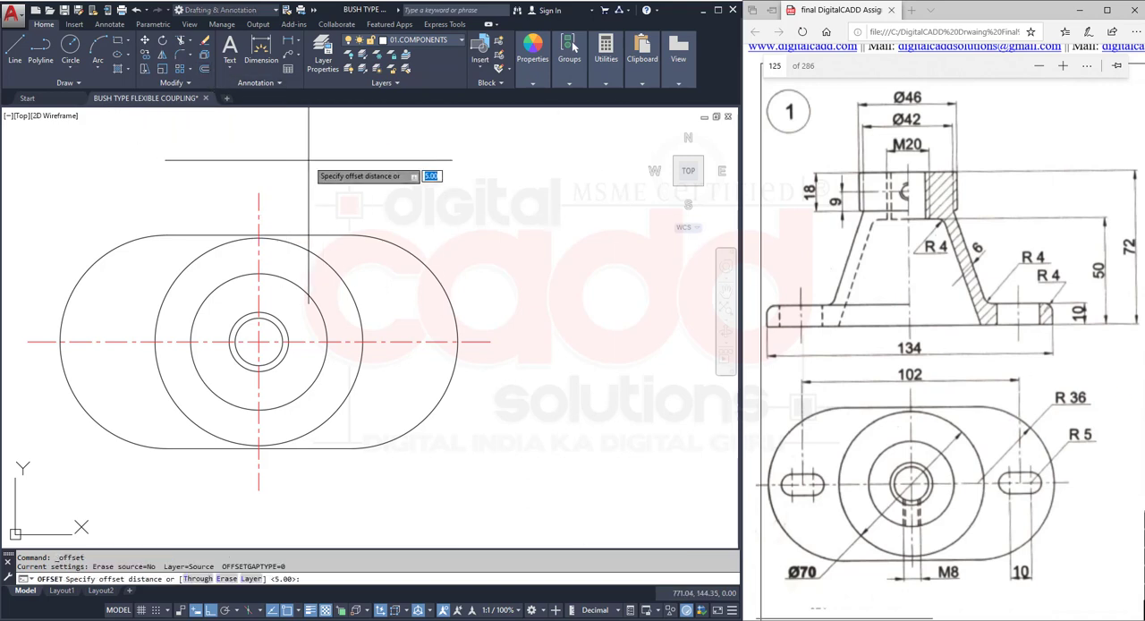
key("Return")
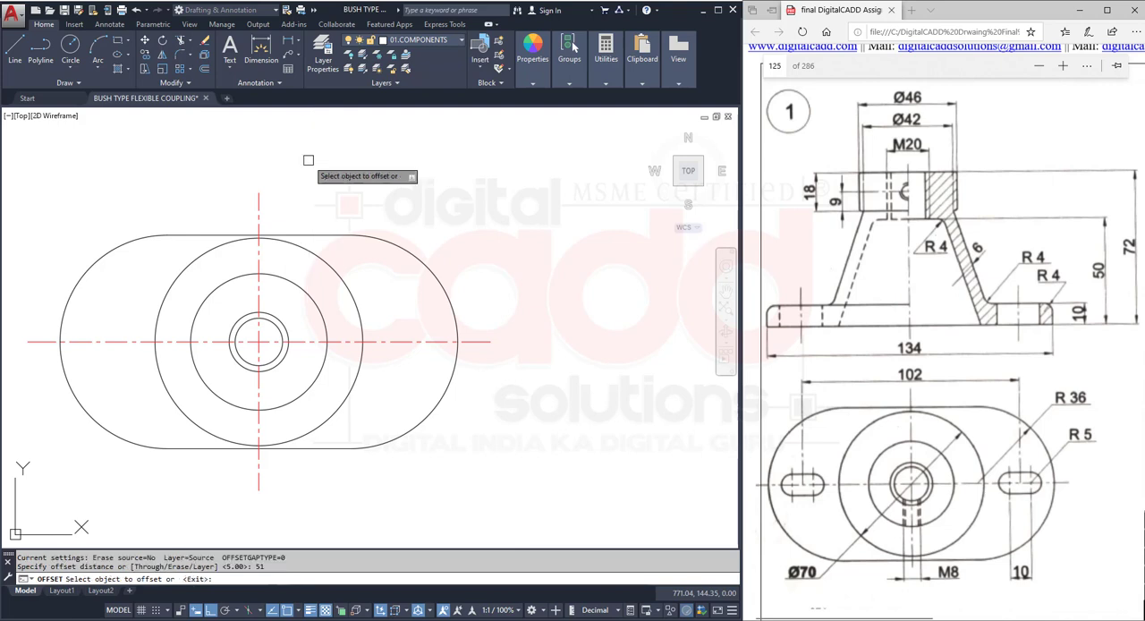
left_click(259, 204)
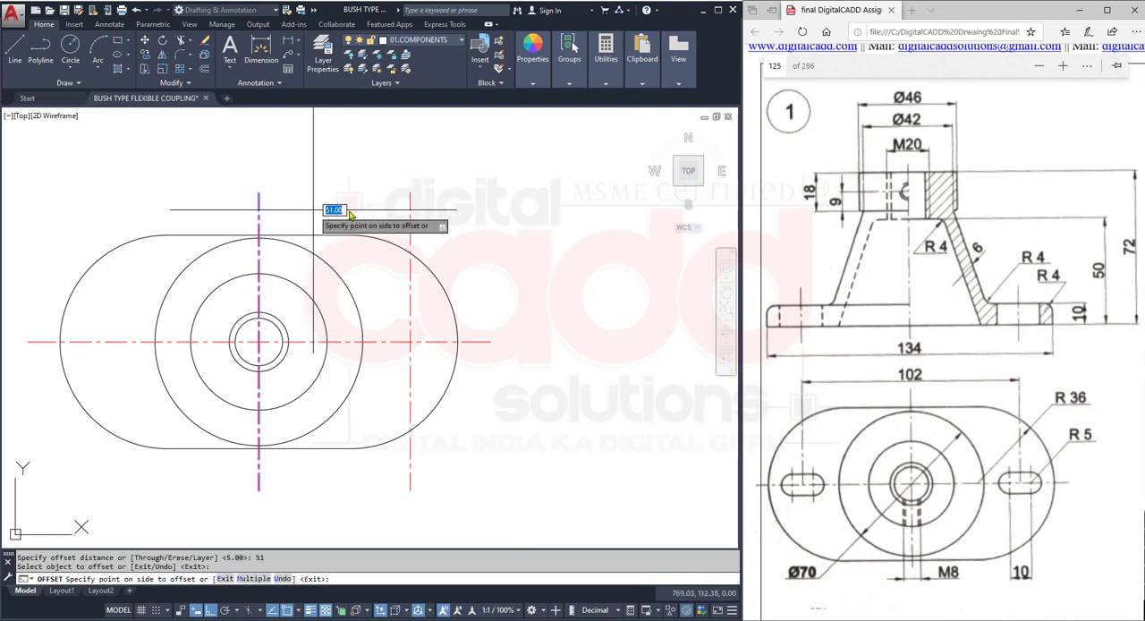
left_click(404, 206)
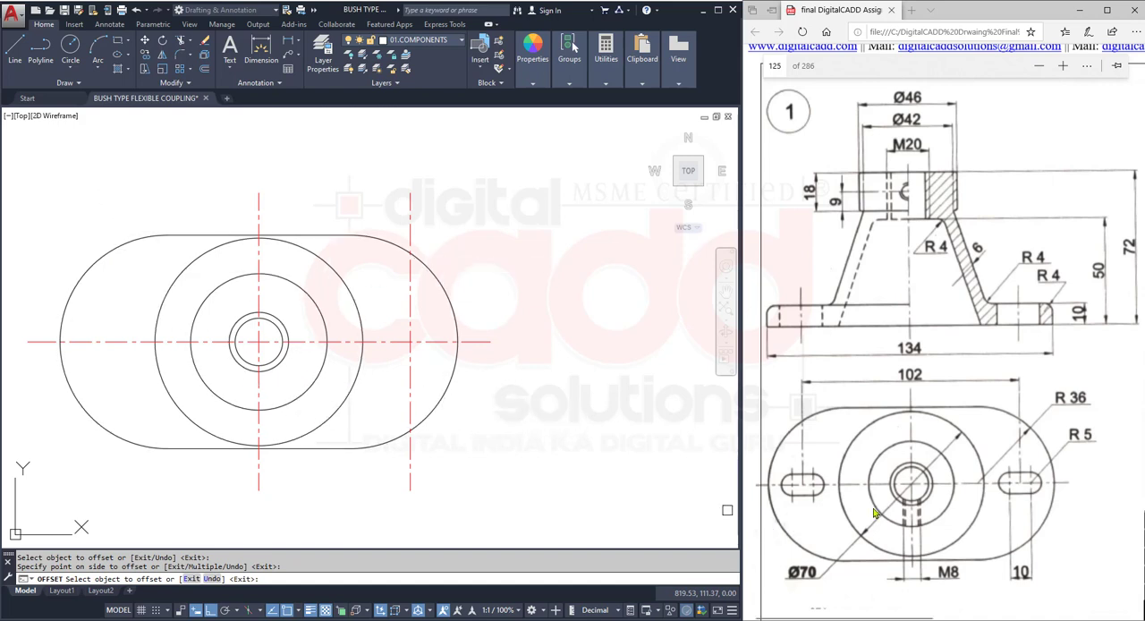
- Offset the right-hand slot's vertical centre line by 5 to each side
left_click(412, 329)
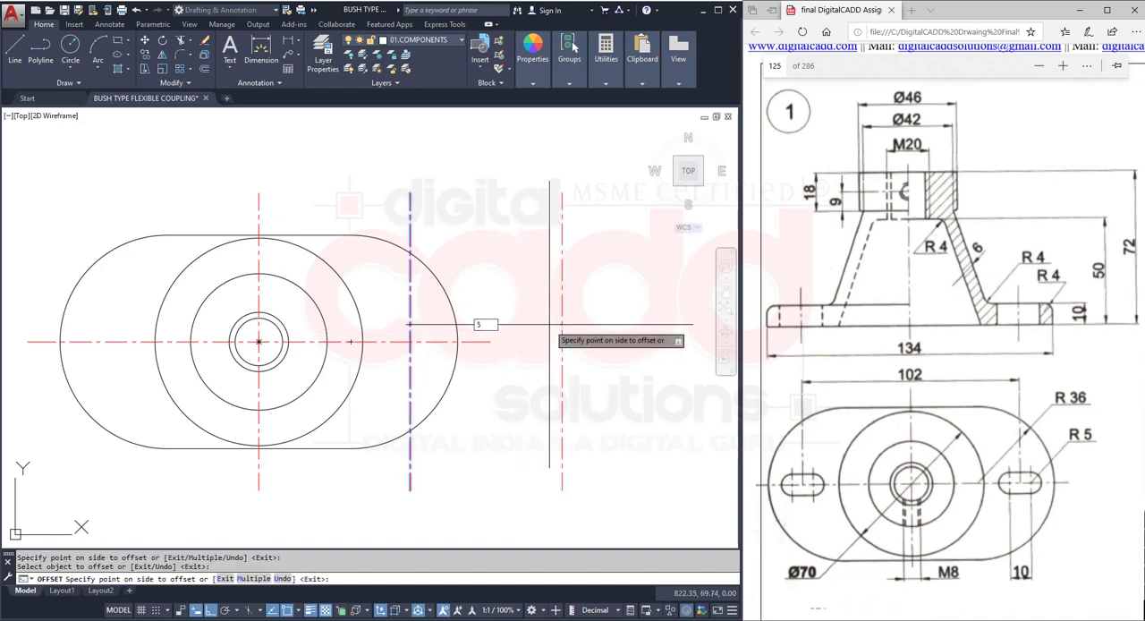
key("Return")
left_click(409, 313)
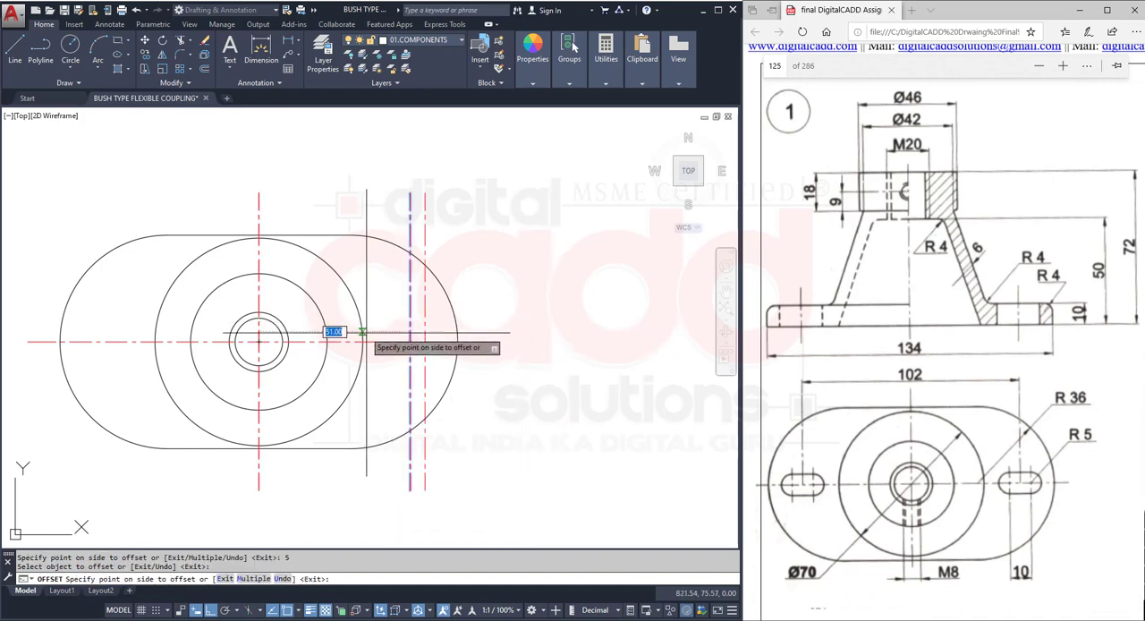
left_click(361, 333)
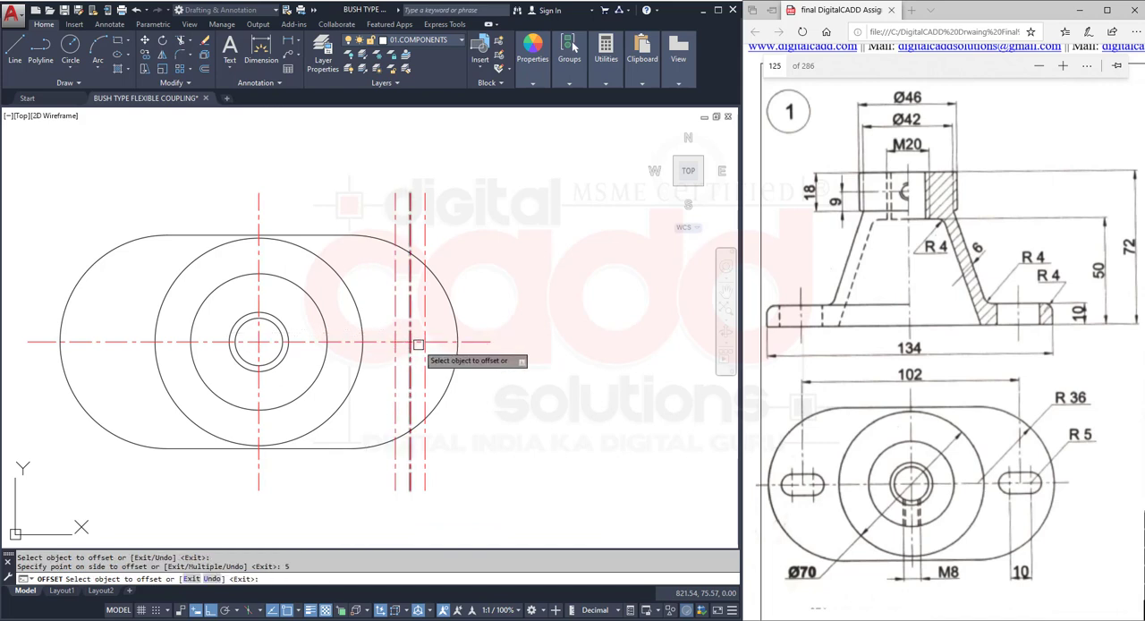
scroll(424, 359, "up", 4)
key("Return")
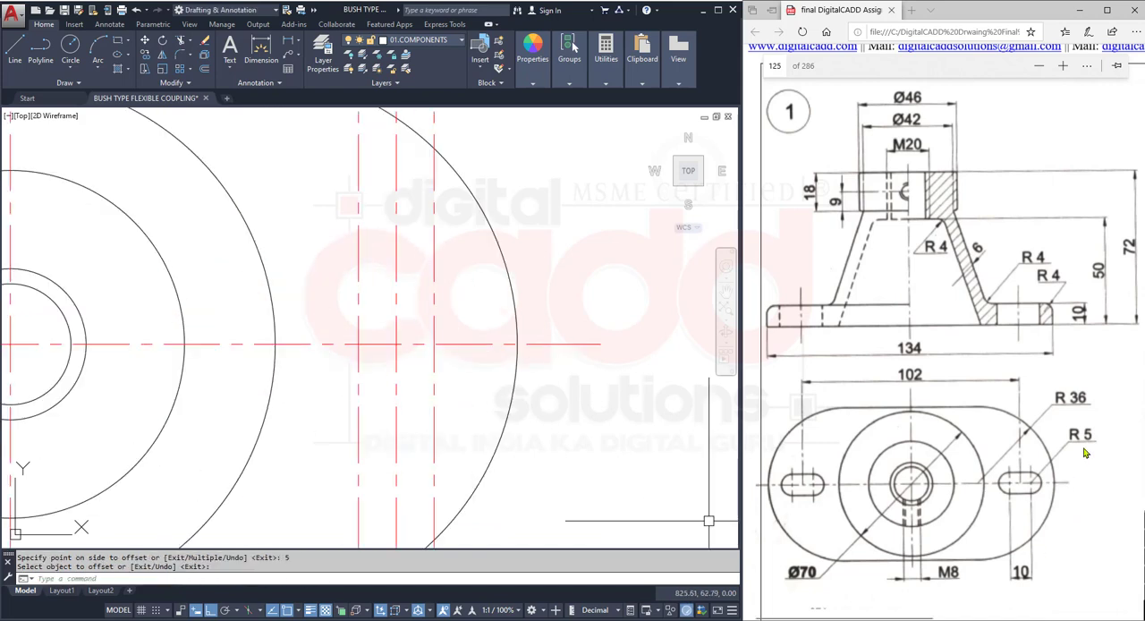
- Draw radius 5 circles where the two outer slot centre lines cross the horizontal centre line
type("c")
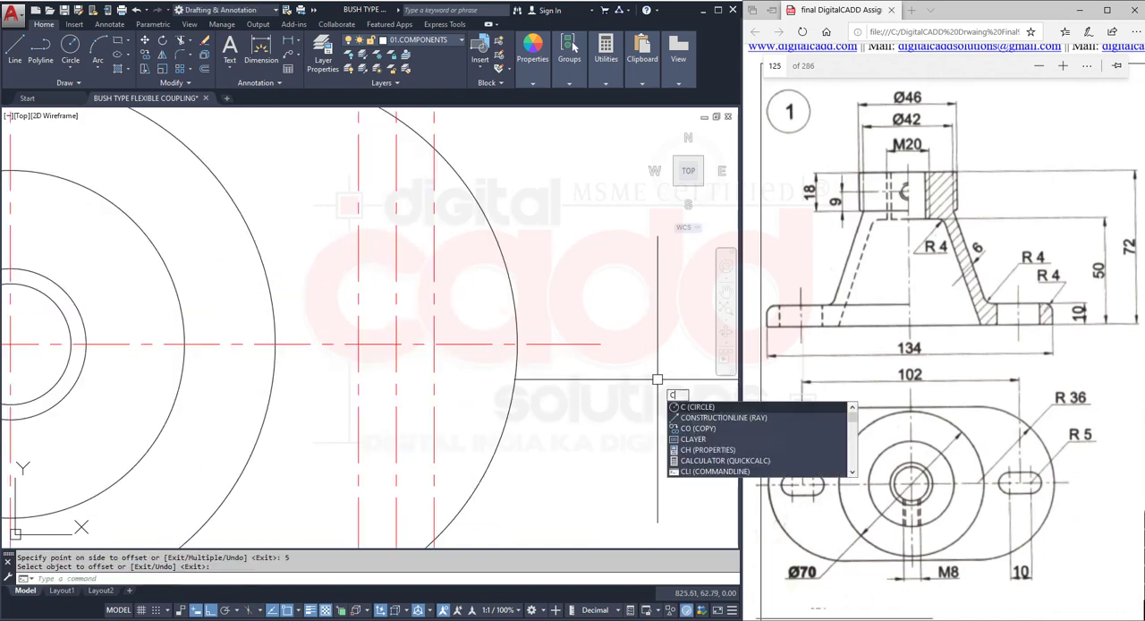
key("Return")
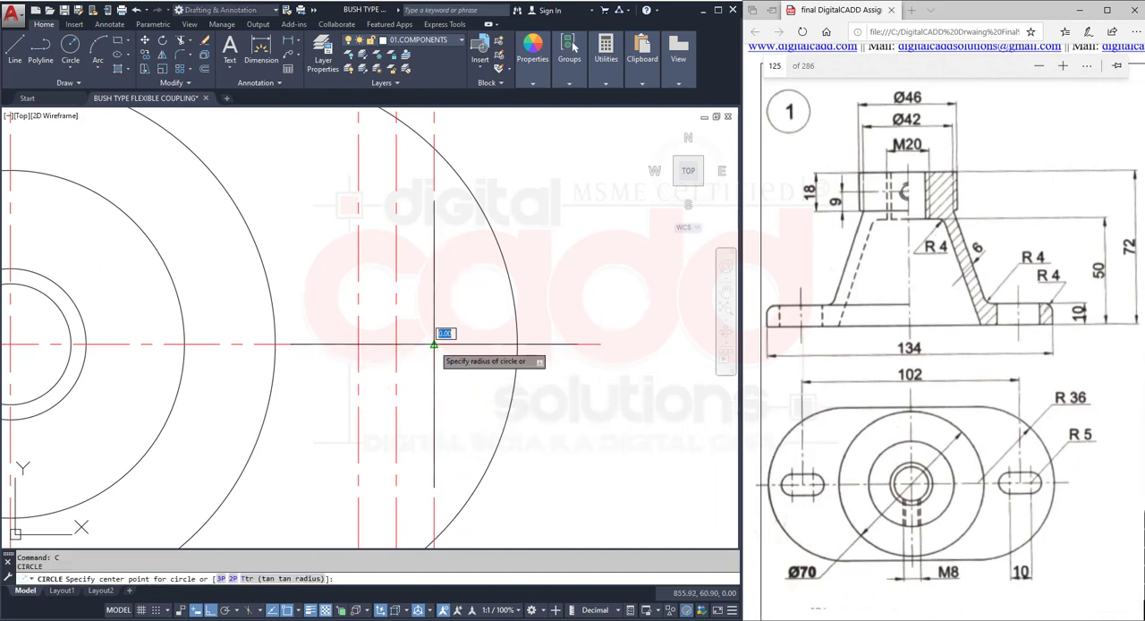
left_click(434, 344)
type("5")
key("Return")
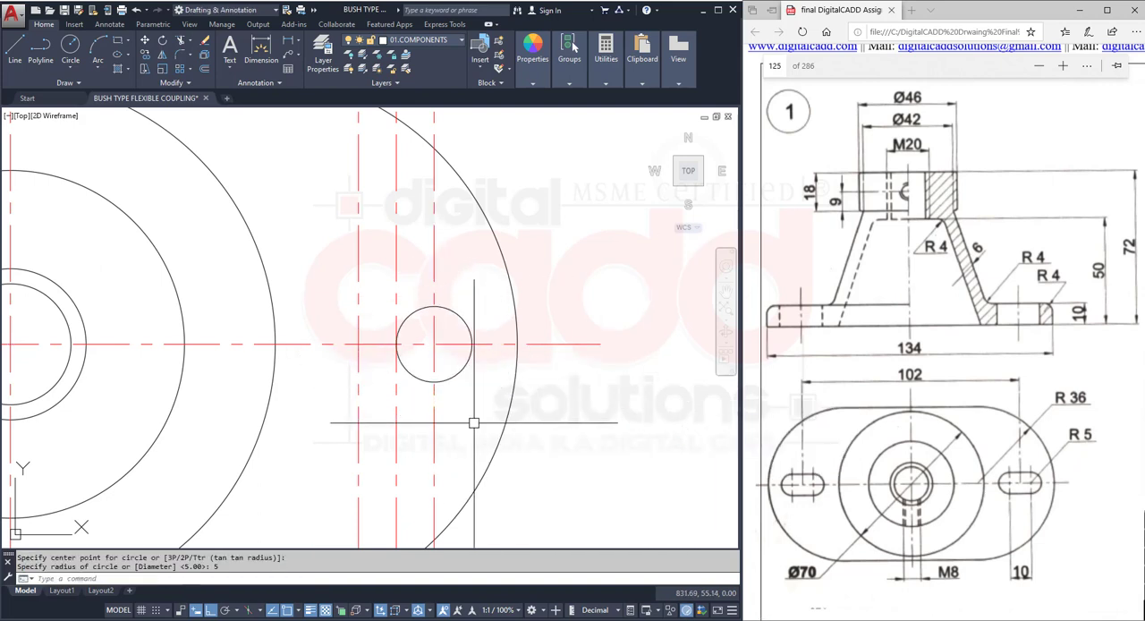
key("Return")
left_click(358, 344)
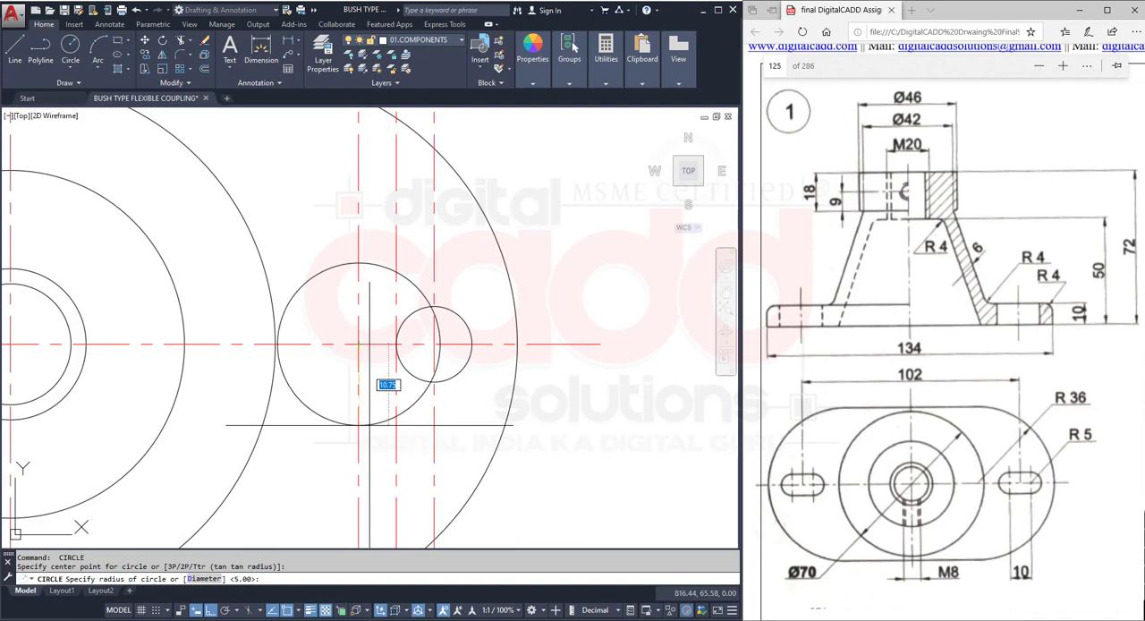
key("Return")
- Connect the tops and the bottoms of the two slot circles with horizontal lines
scroll(438, 331, "up", 4)
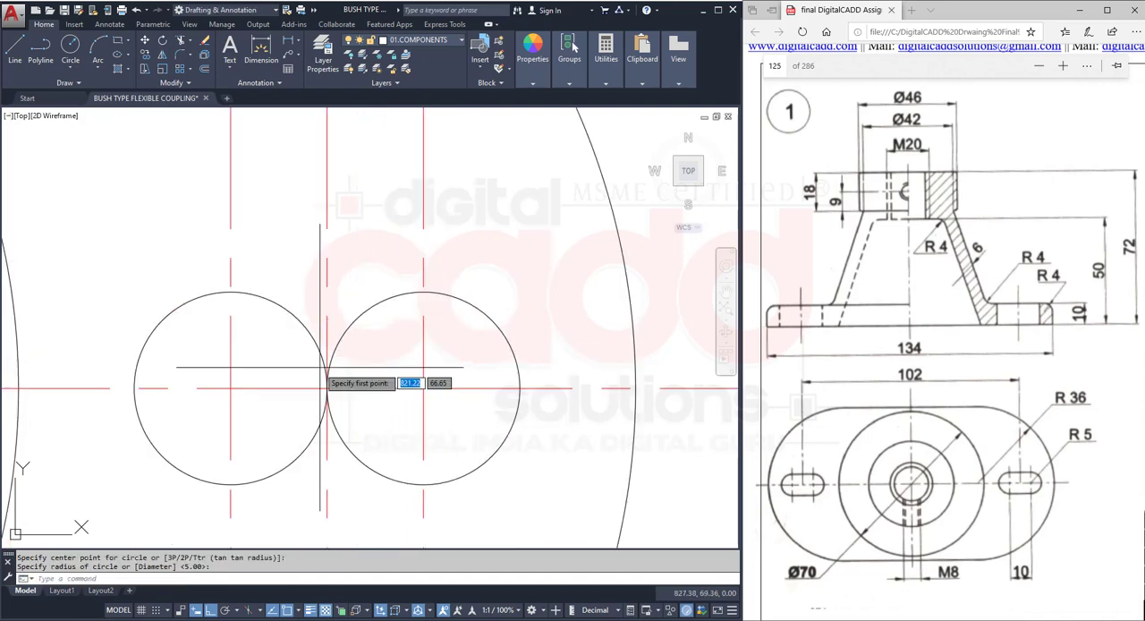
left_click(230, 291)
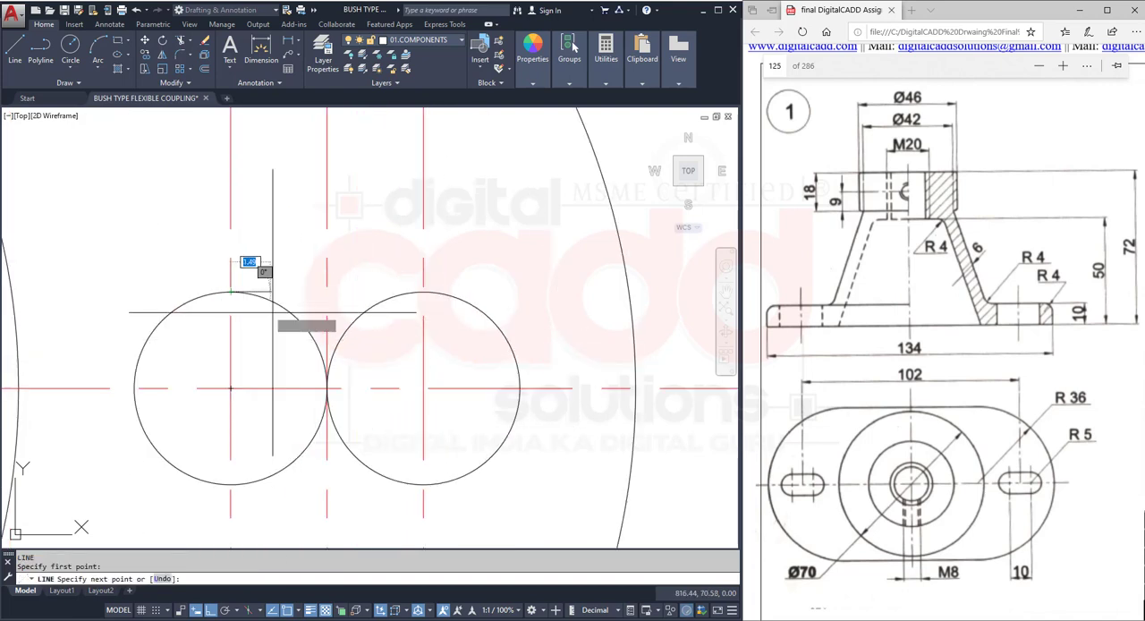
left_click(435, 292)
key("Return")
key("Return")
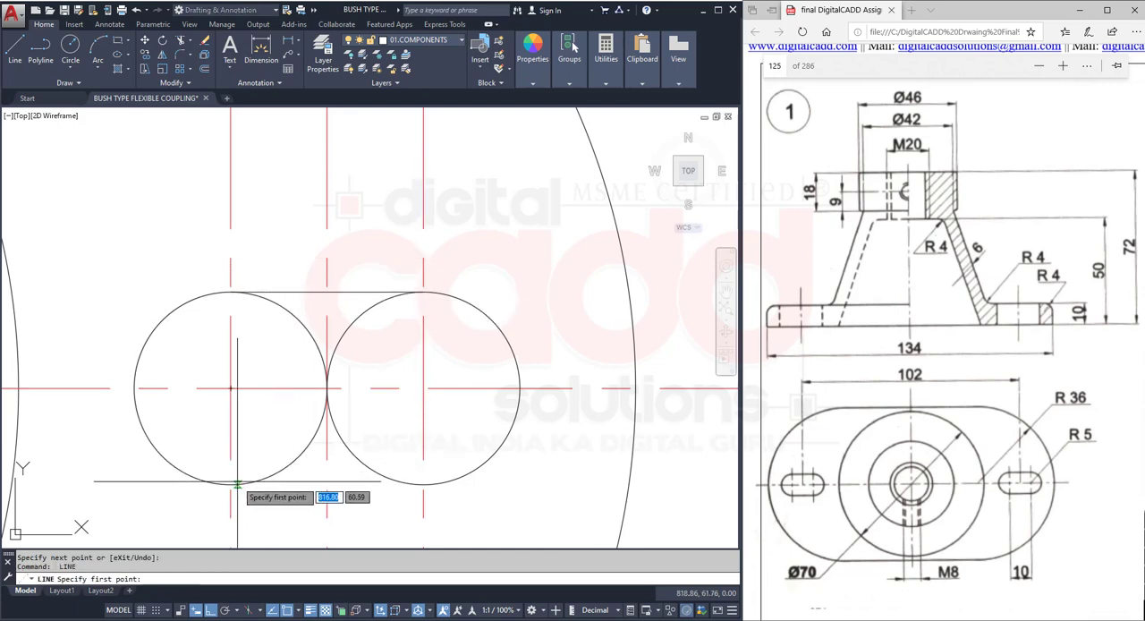
left_click(230, 483)
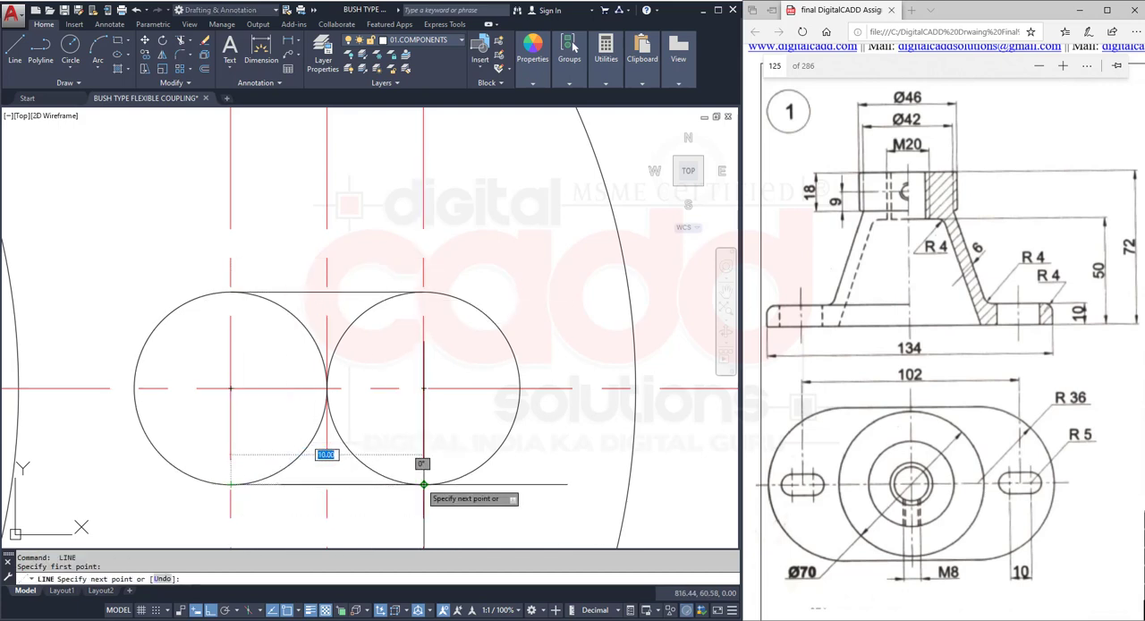
left_click(423, 483)
key("Return")
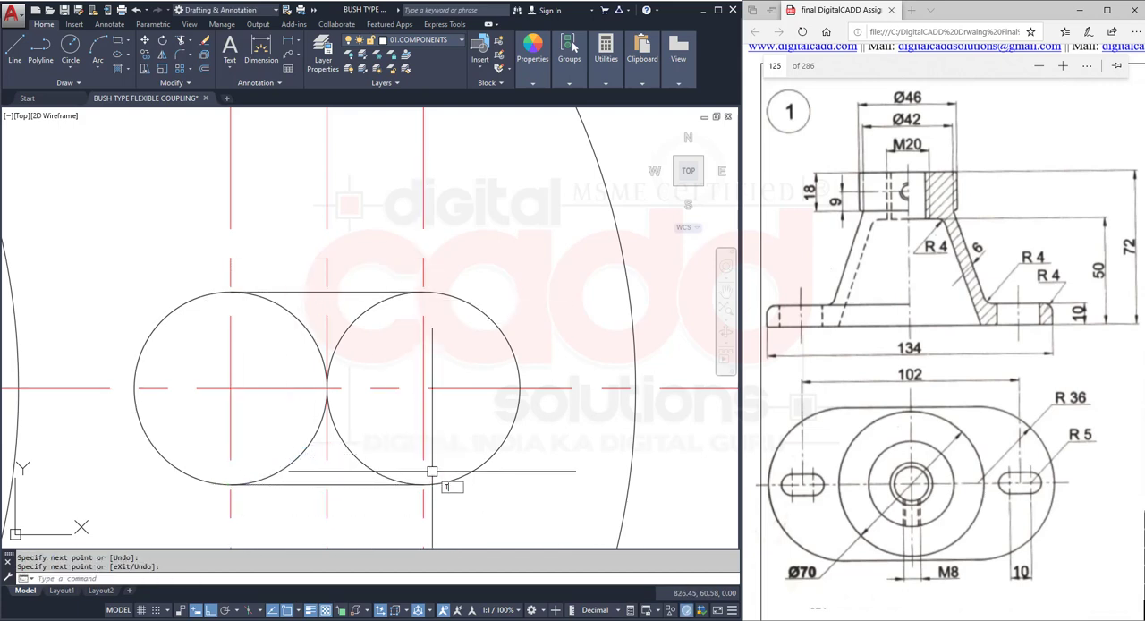
- Trim away the inner halves of the two slot circles to form the closed slot outline
type("TR")
key("Return")
left_click(345, 319)
left_click(309, 323)
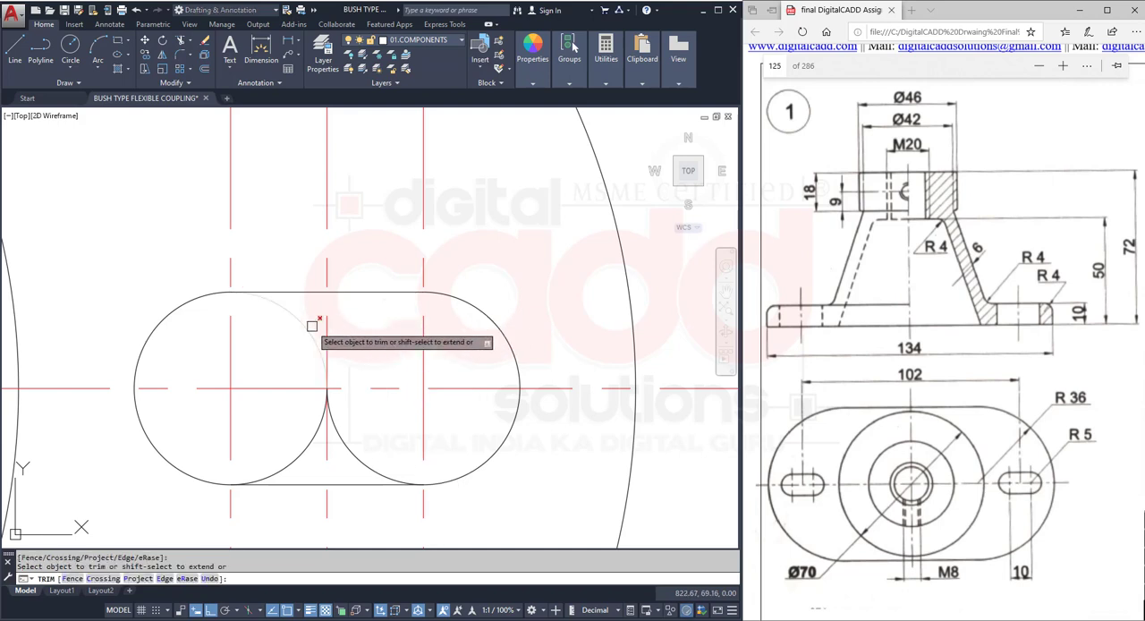
left_click(308, 434)
left_click(335, 439)
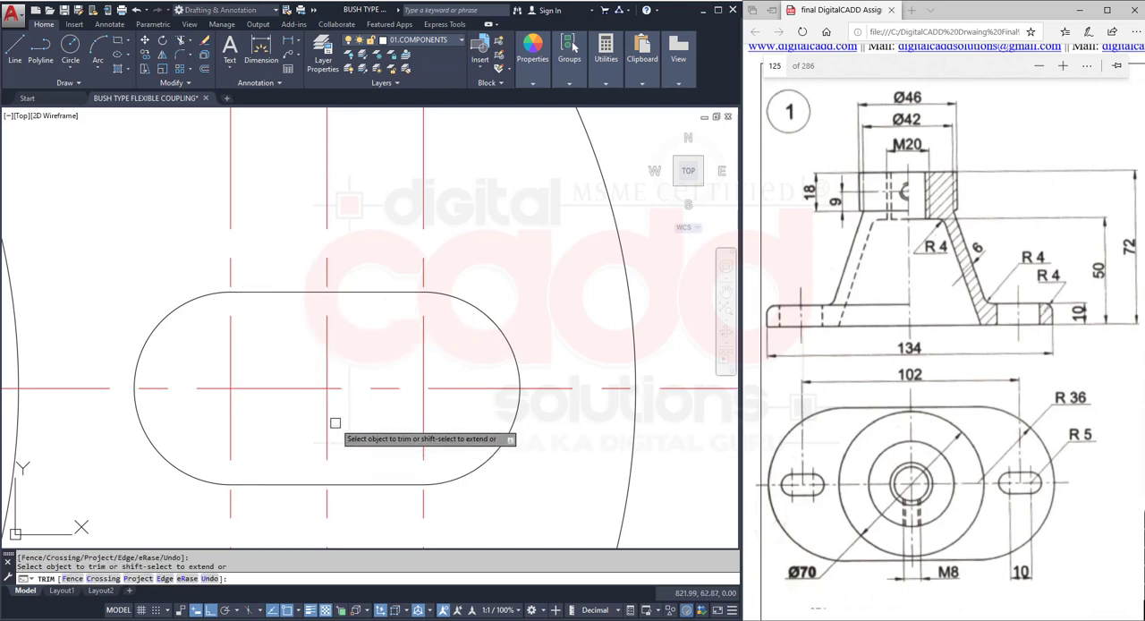
key("Return")
- Using the slot outline as cutting edges, trim all three vertical slot centre lines above and below the slot
scroll(411, 339, "down", 4)
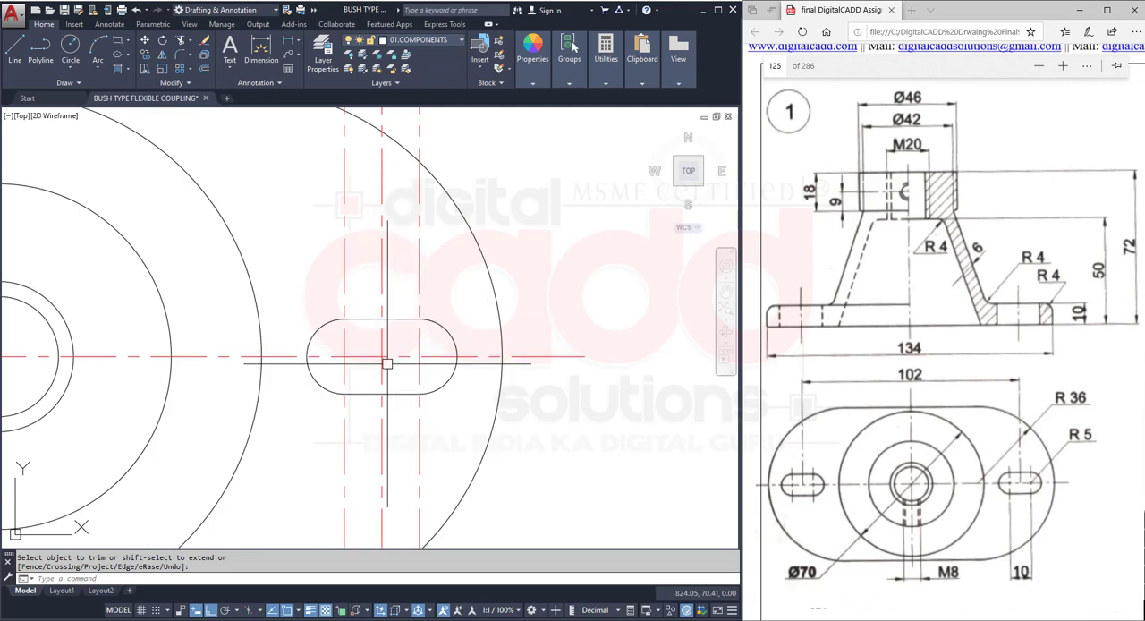
type("TR")
key("Return")
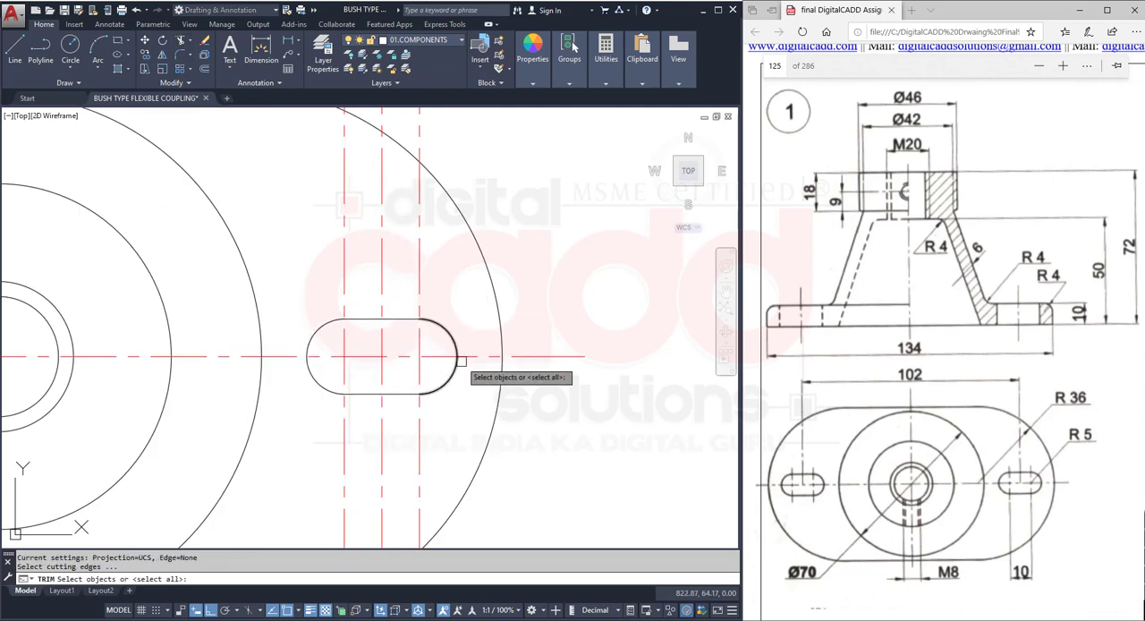
left_click(457, 309)
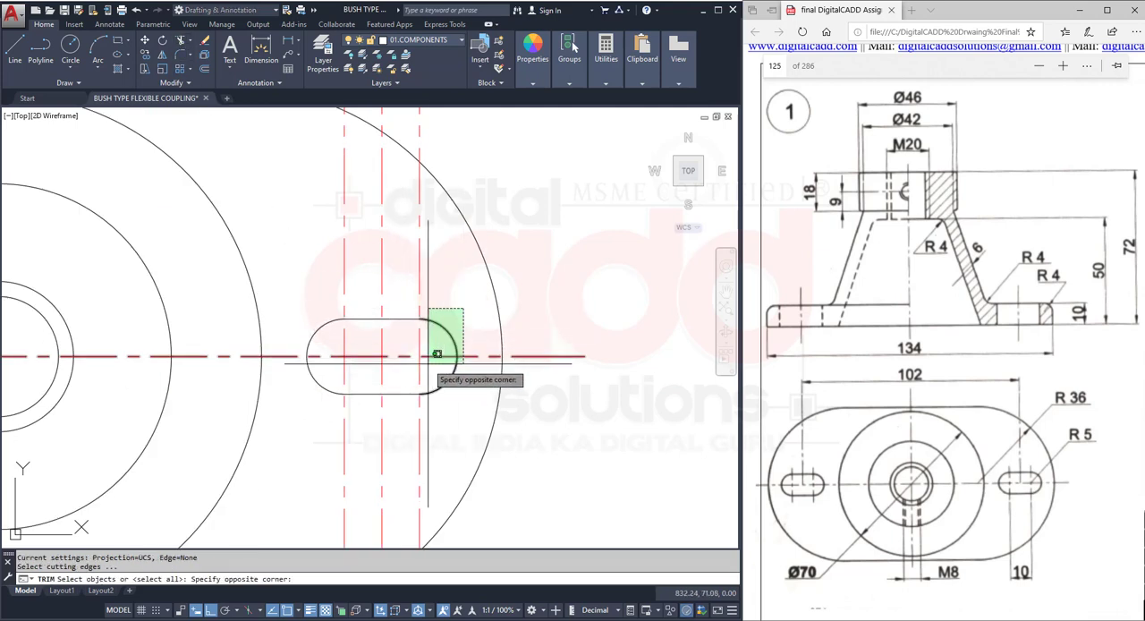
left_click(303, 413)
key("Return")
left_click(345, 457)
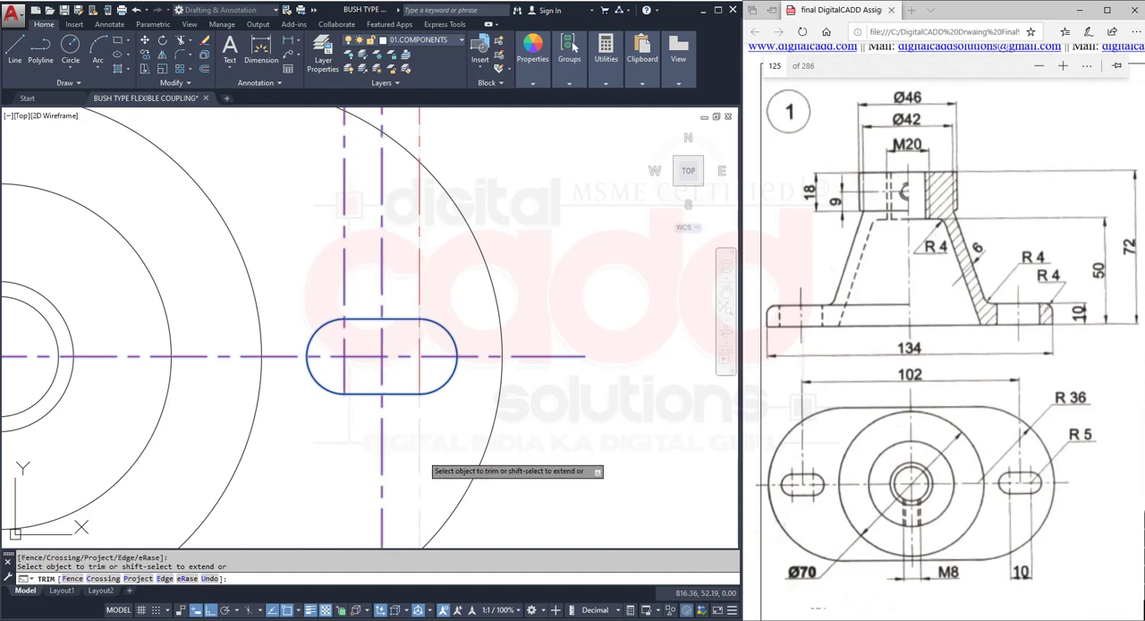
left_click(420, 456)
left_click(384, 451)
left_click(419, 306)
left_click(381, 273)
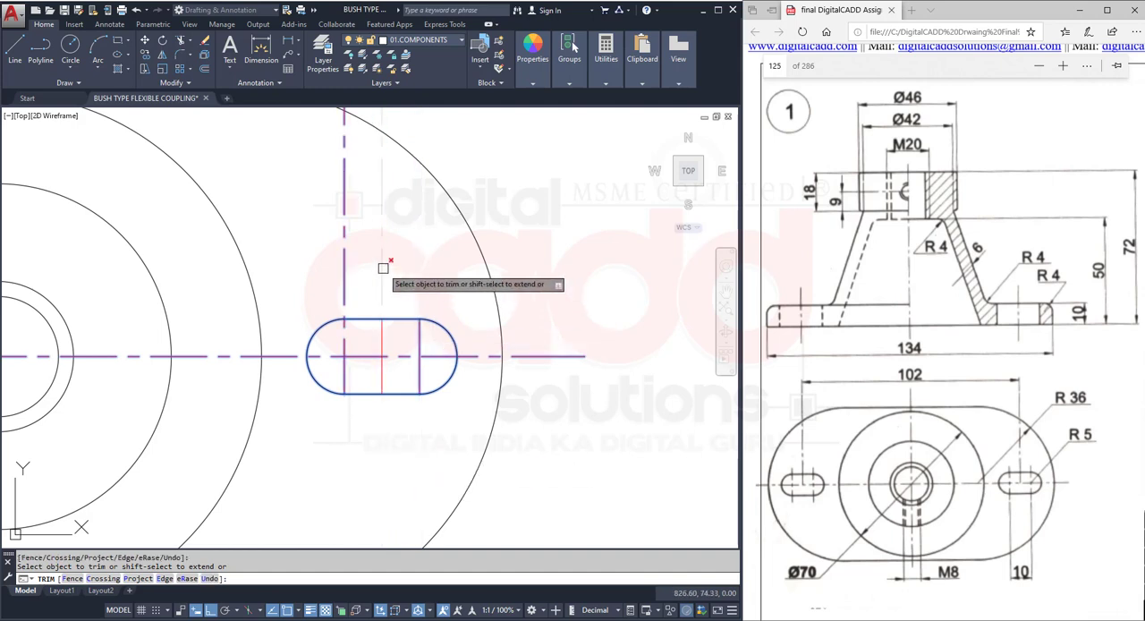
left_click(345, 274)
key("Return")
scroll(398, 330, "up", 2)
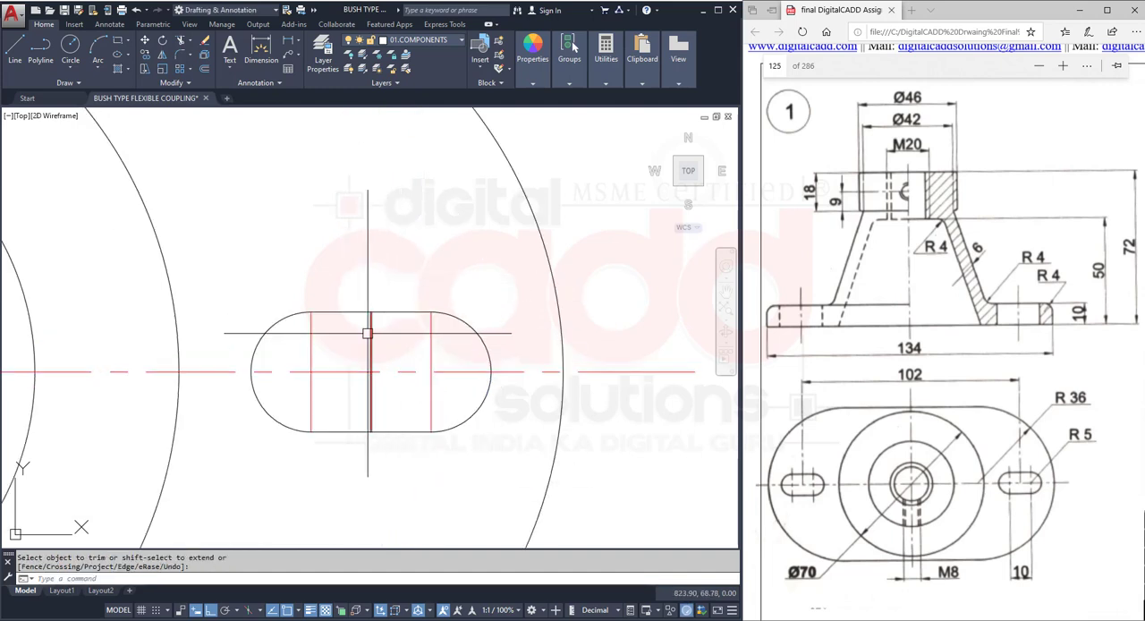
- Lengthen the middle slot centre line above the slot and recentre it vertically on the horizontal centre line
left_click(370, 321)
left_click(370, 313)
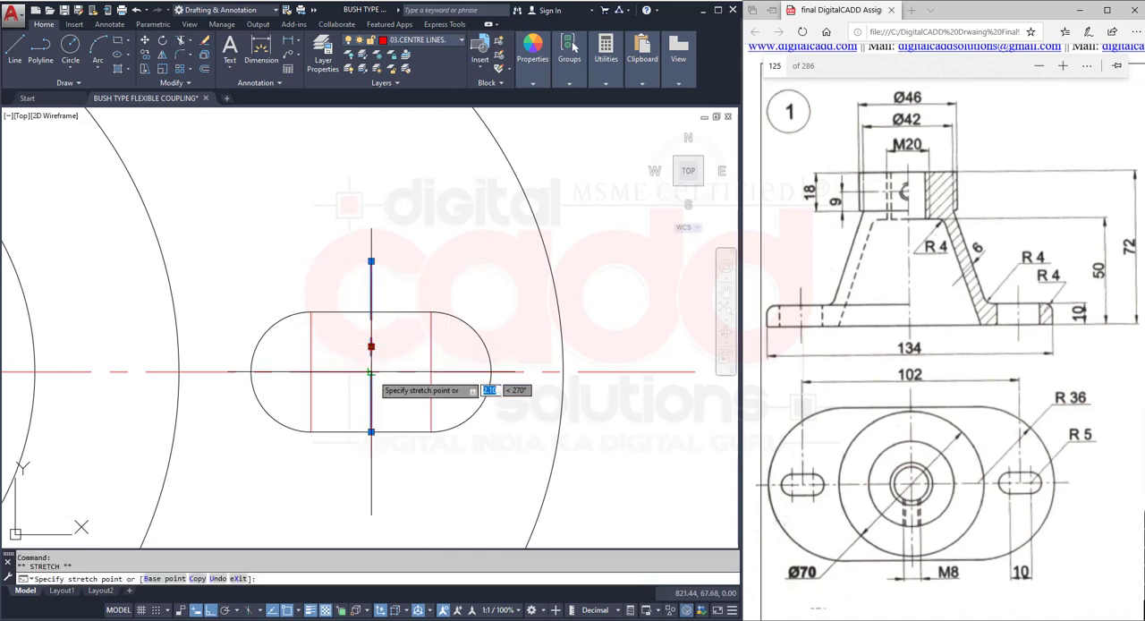
key("Escape")
- Lengthen the right slot centre line above the slot and recentre it vertically on the horizontal centre line
left_click(439, 352)
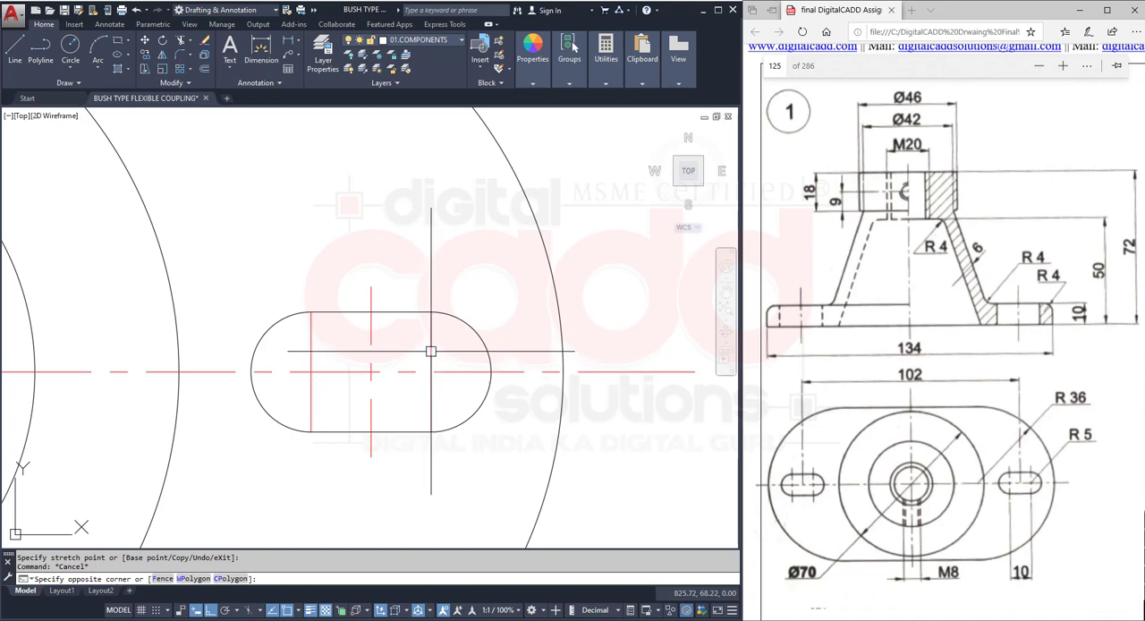
left_click(426, 349)
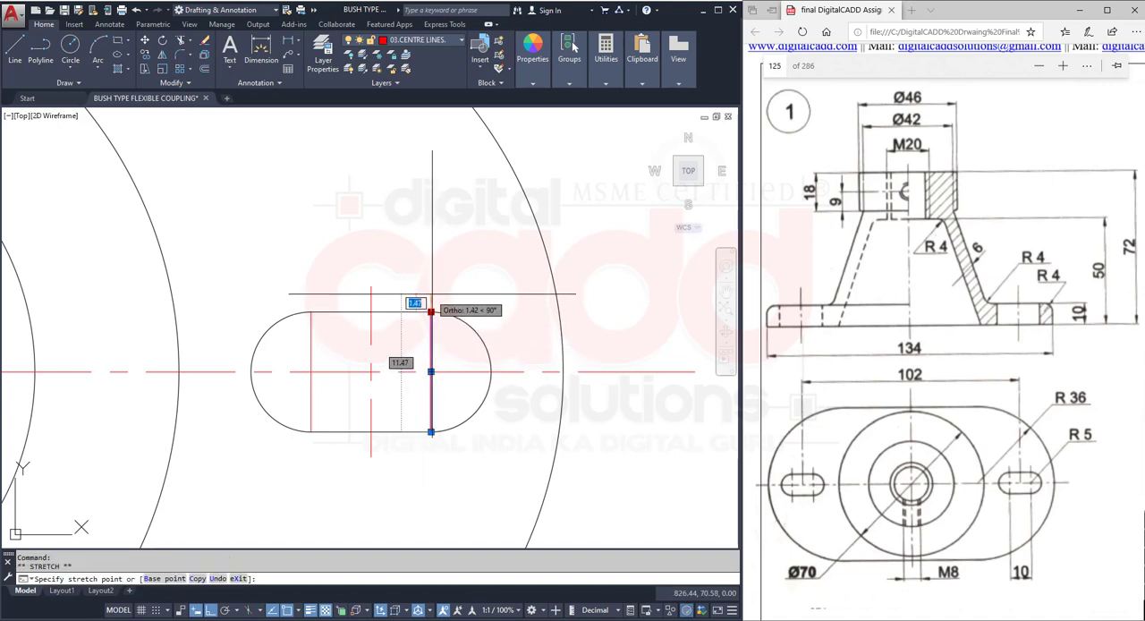
left_click(431, 312)
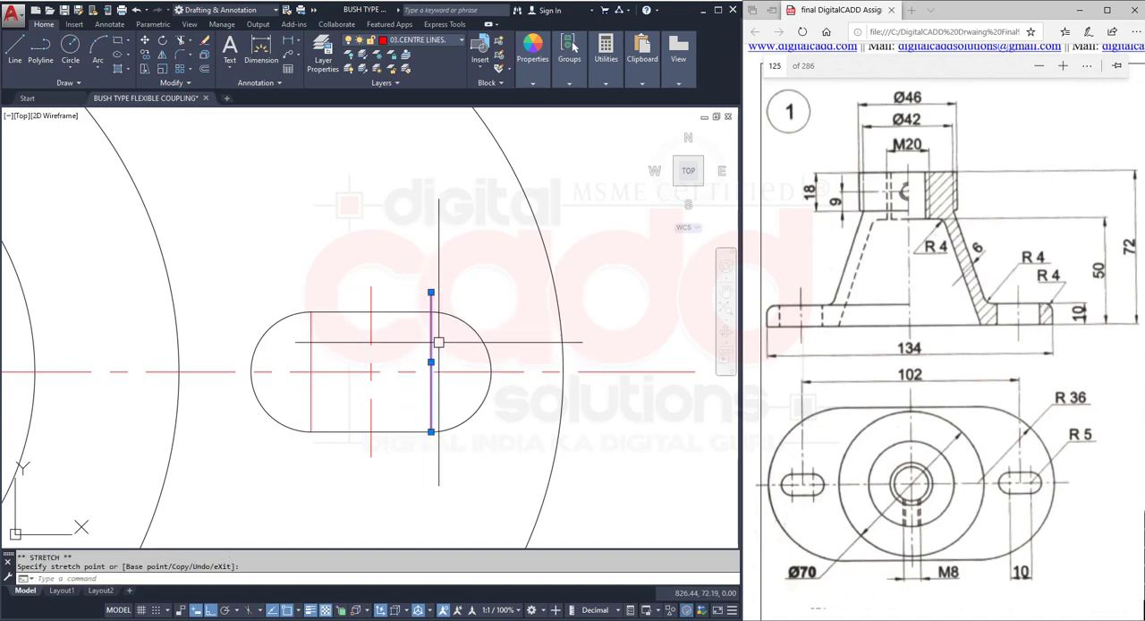
left_click(431, 257)
left_click(431, 345)
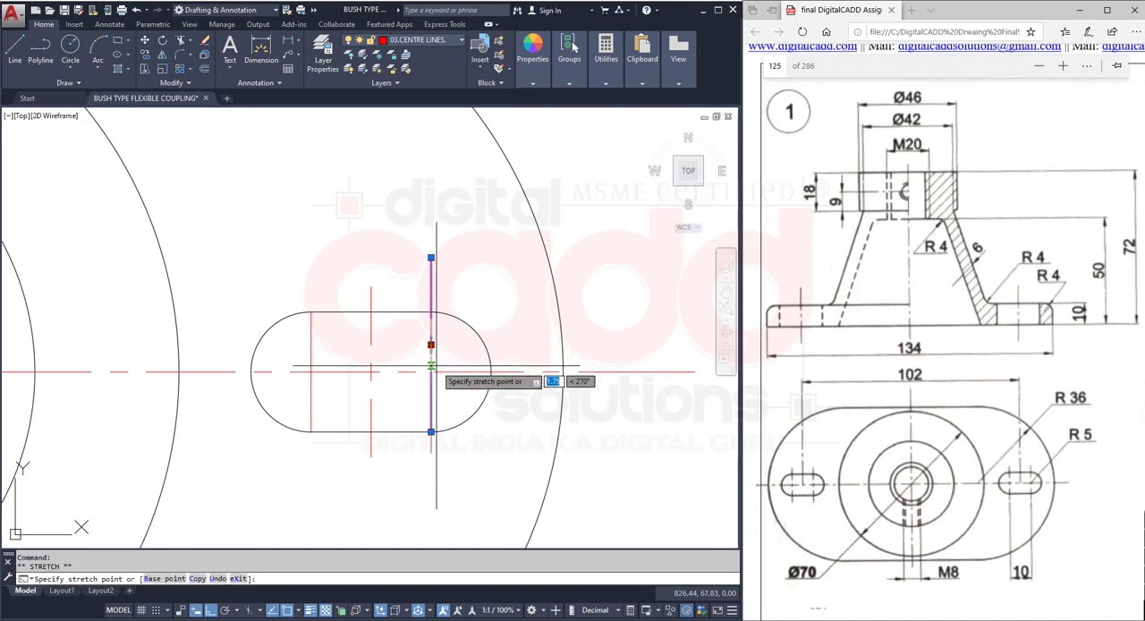
key("Escape")
key("Escape")
- Replace the left slot centre line with a copy of the right one mirrored about the middle slot centre line
left_click(312, 353)
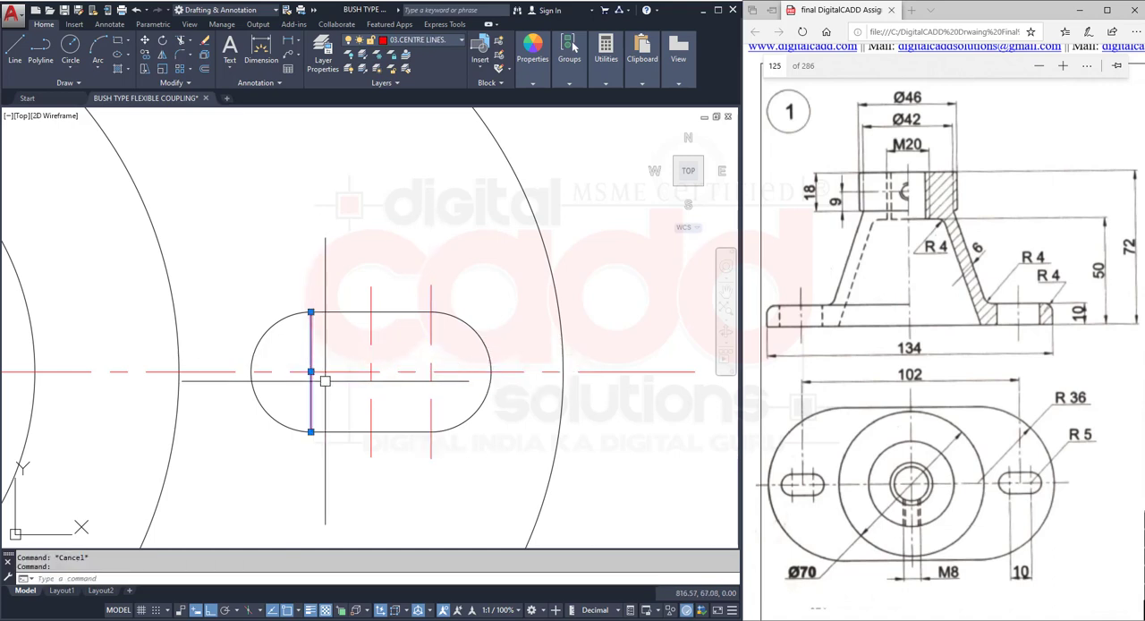
key("Delete")
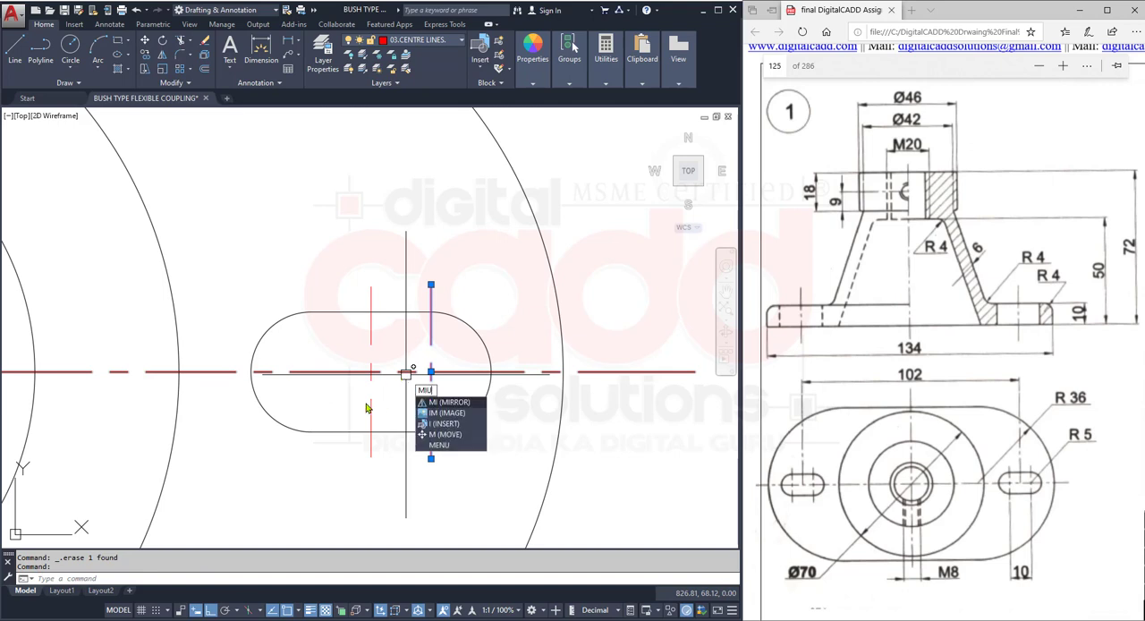
key("Return")
key("Escape")
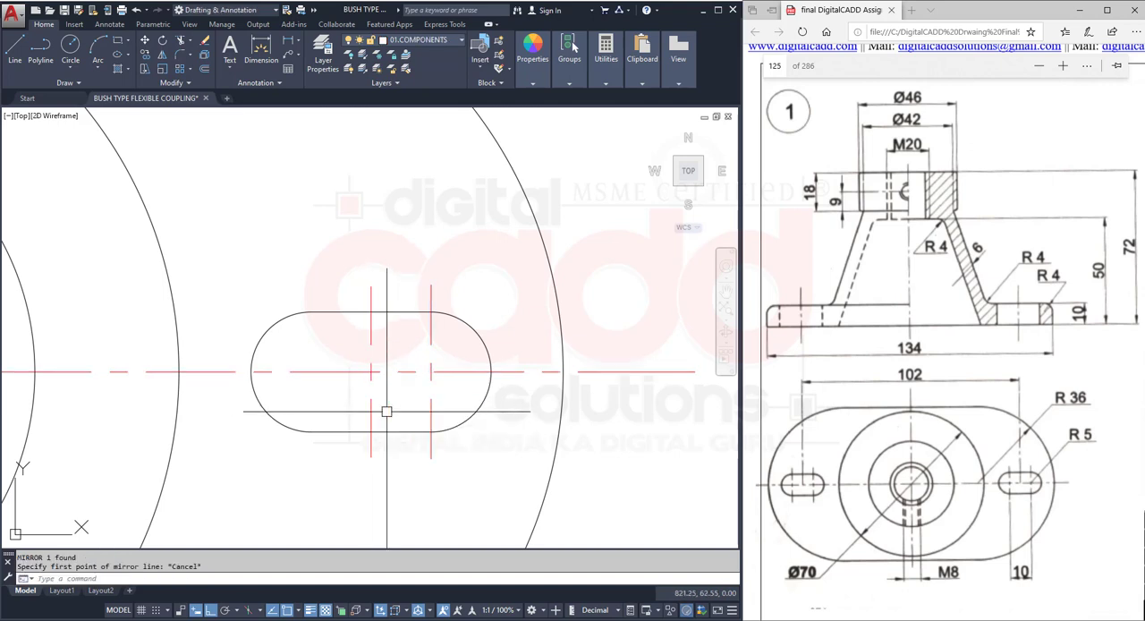
left_click(429, 337)
type("mi")
key("Return")
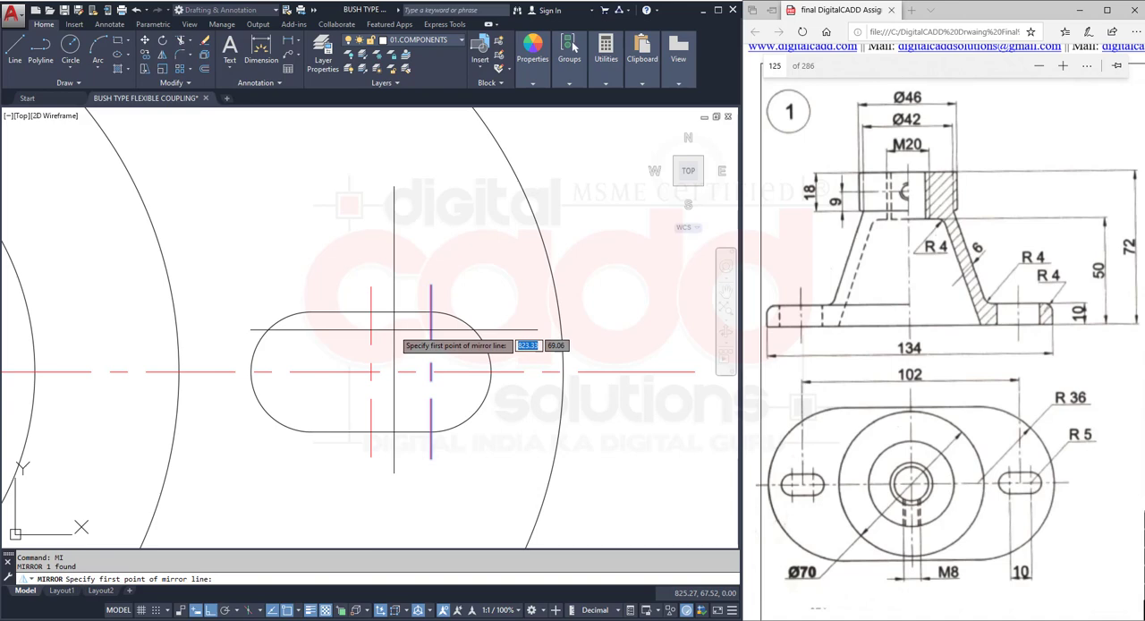
left_click(371, 286)
left_click(372, 325)
key("Return")
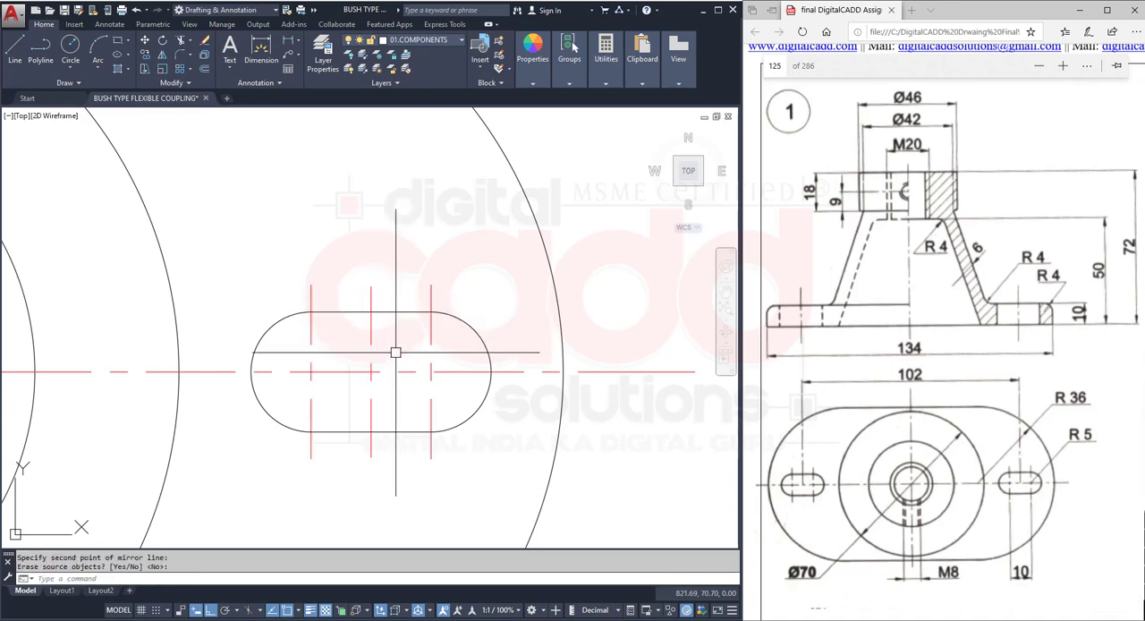
- Mirror the whole slot with its three centre lines about the plate's vertical centre line, keeping the source objects
scroll(395, 352, "down", 6)
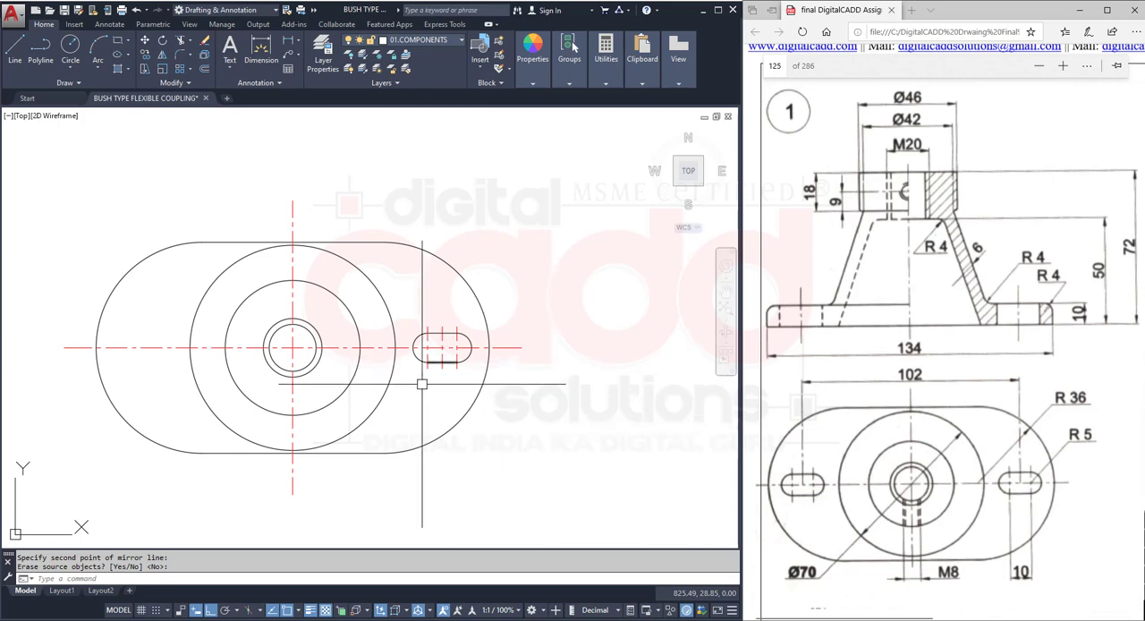
scroll(421, 374, "up", 4)
left_click(376, 239)
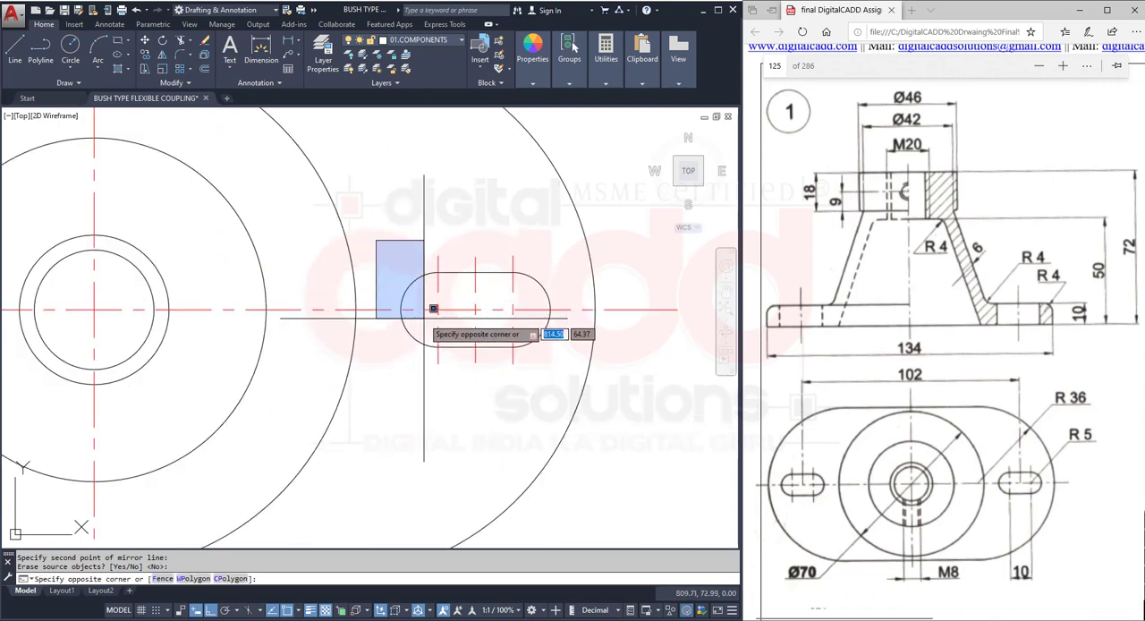
left_click(572, 382)
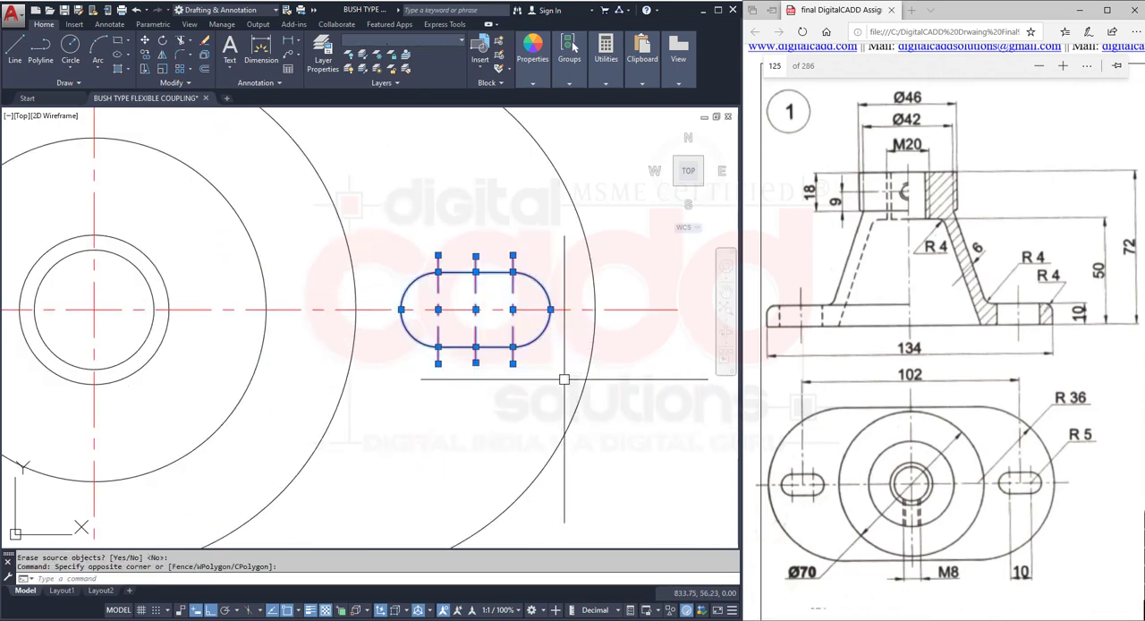
left_click(162, 56)
scroll(364, 391, "down", 4)
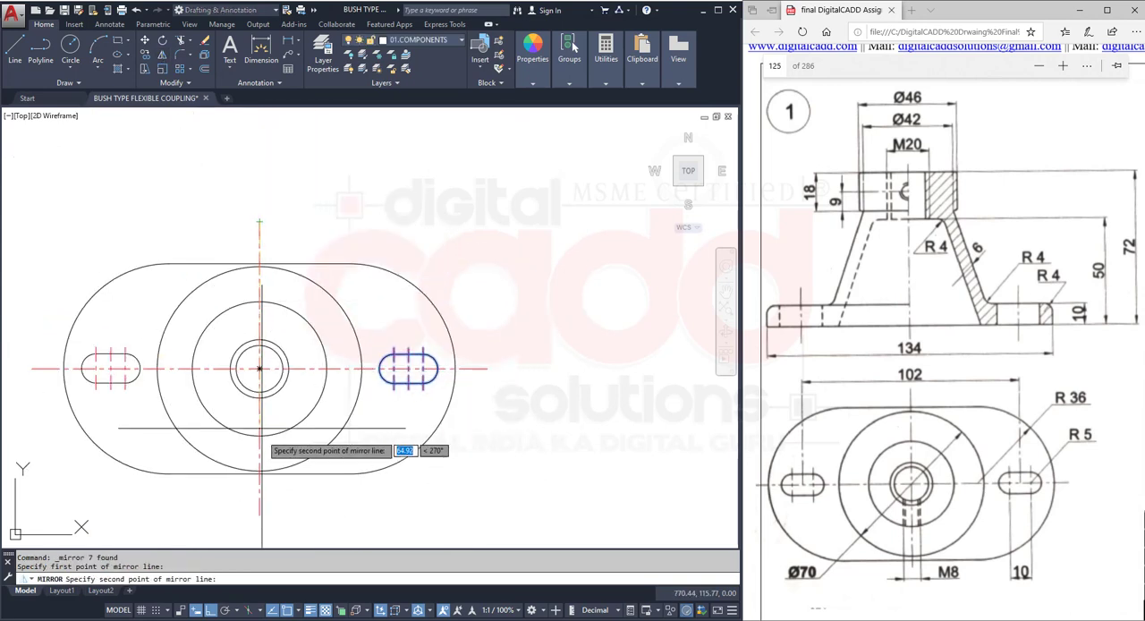
left_click(259, 515)
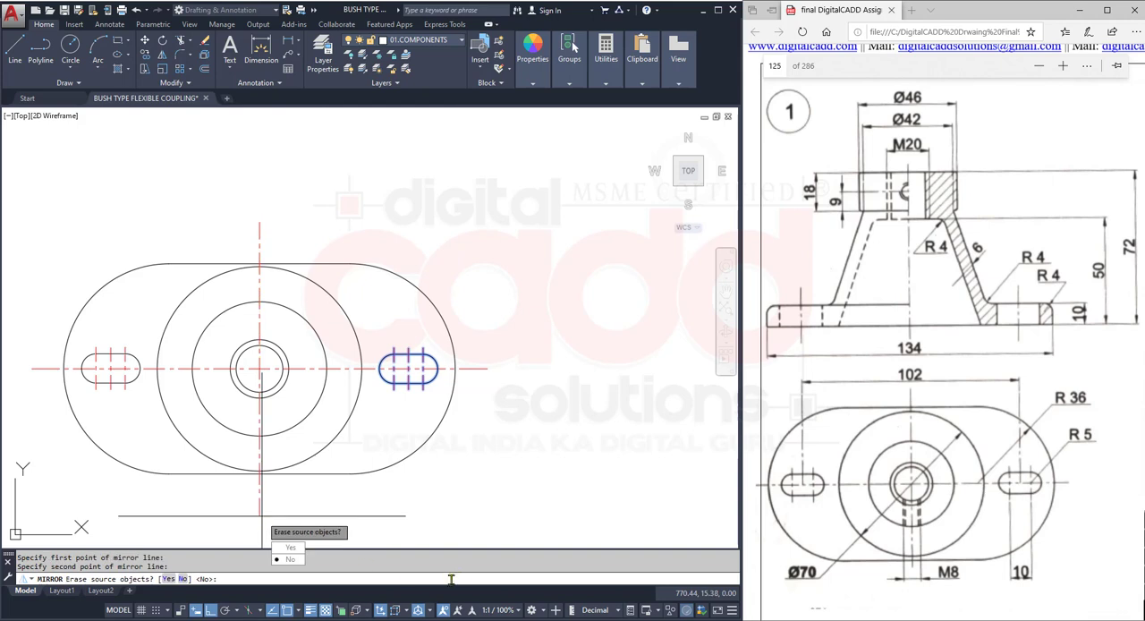
left_click(289, 564)
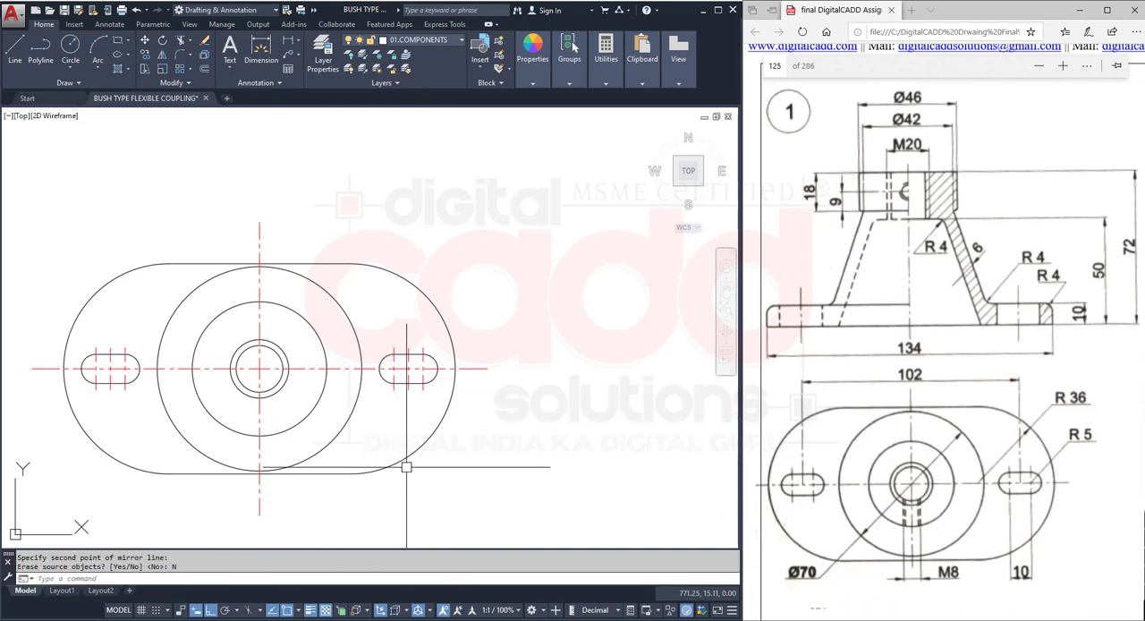
- Offset the plate's vertical centre line by 4 to both sides for the M8 hole edges
mouse_move(405, 468)
middle_mouse_down()
mouse_move(504, 471)
mouse_move(506, 444)
middle_mouse_up()
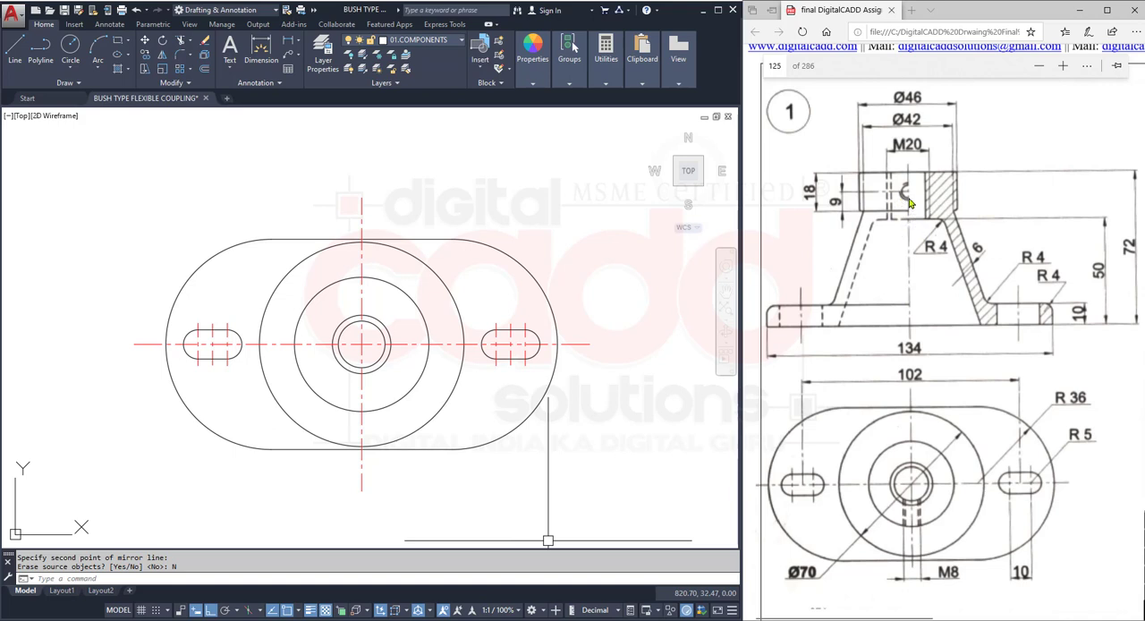
scroll(386, 385, "up", 2)
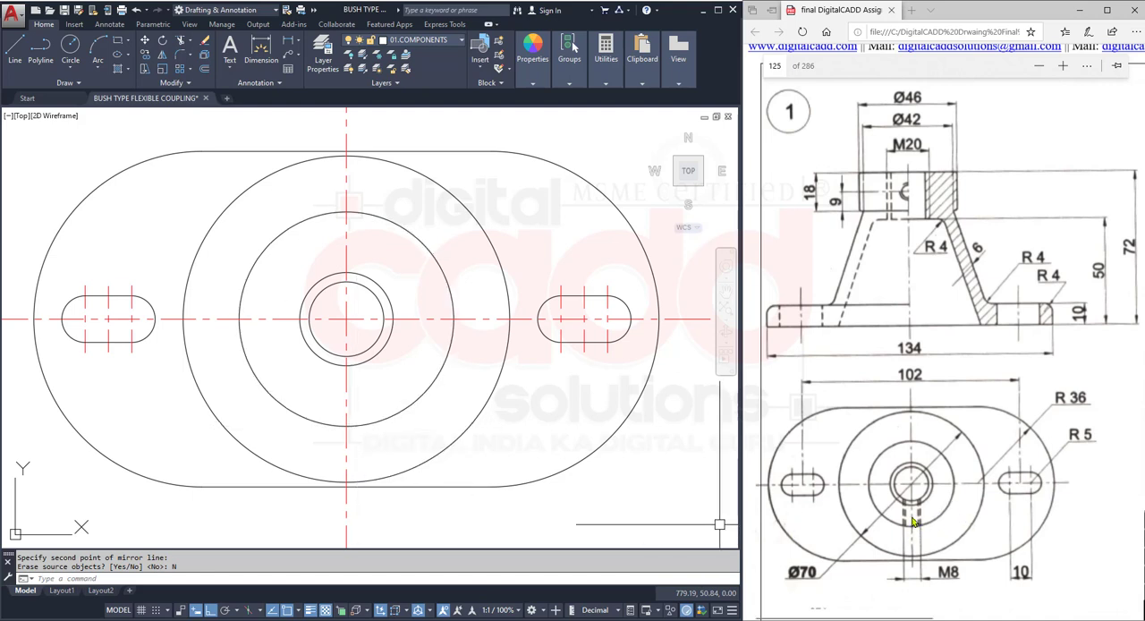
left_click(204, 70)
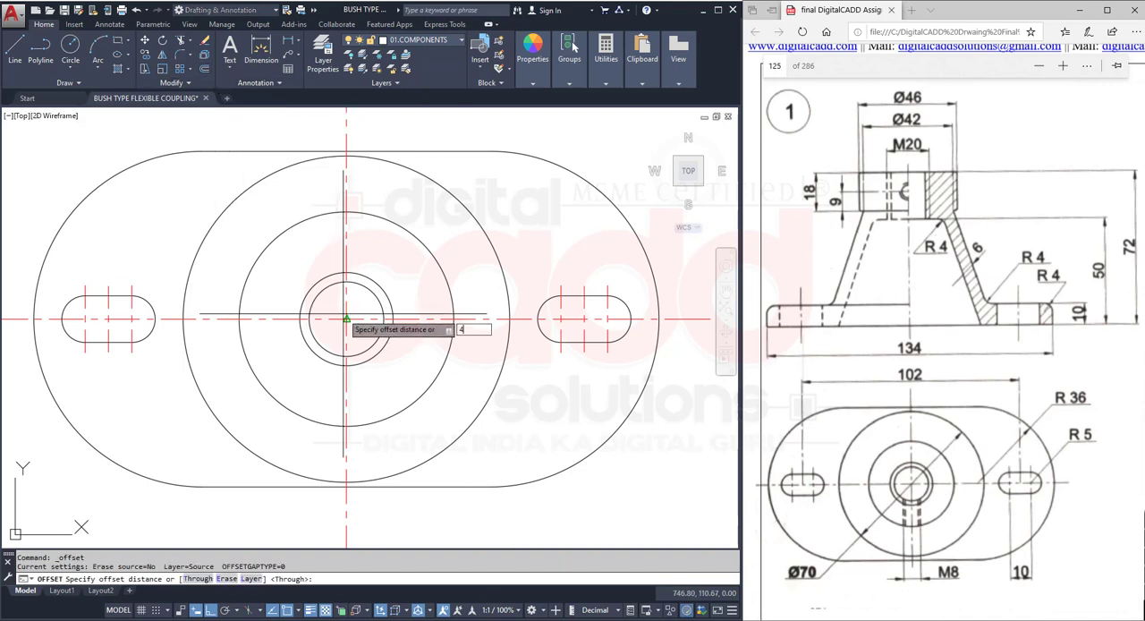
type("4")
key("Return")
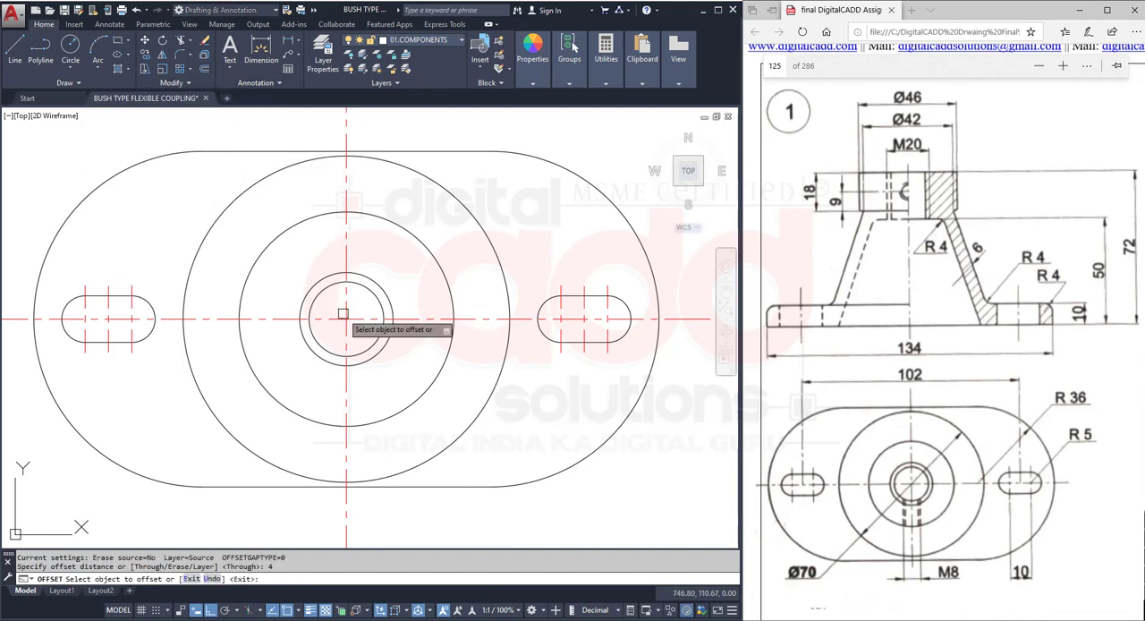
left_click(350, 381)
left_click(378, 383)
left_click(346, 386)
left_click(329, 394)
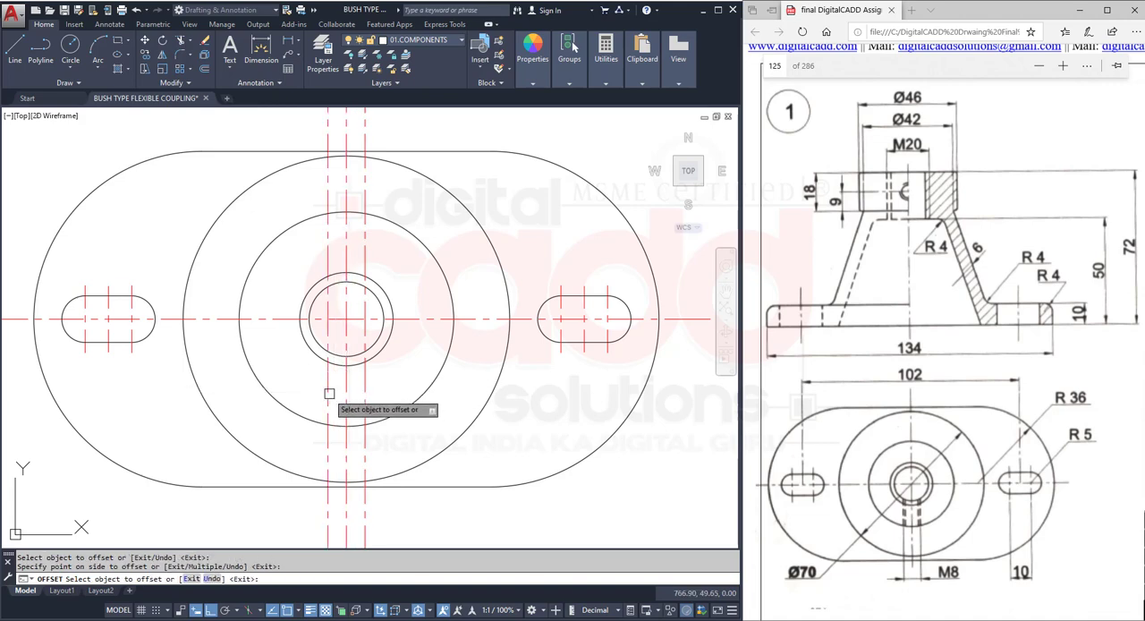
key("Return")
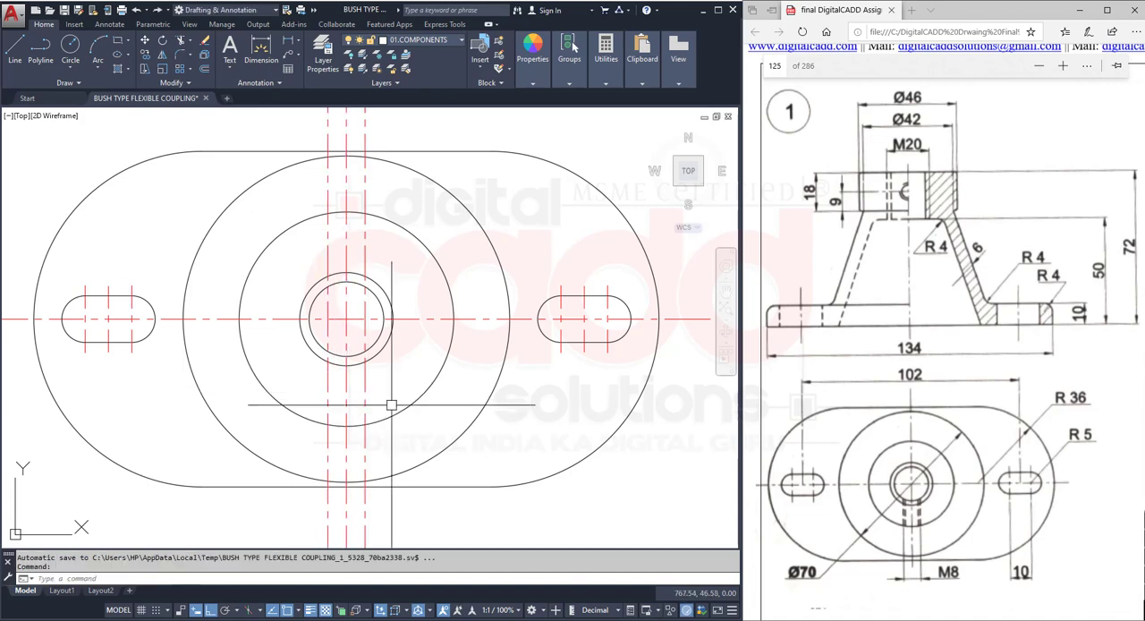
- Trim the two offset lines inside the innermost circle and below the Ø46 circle
left_click(182, 41)
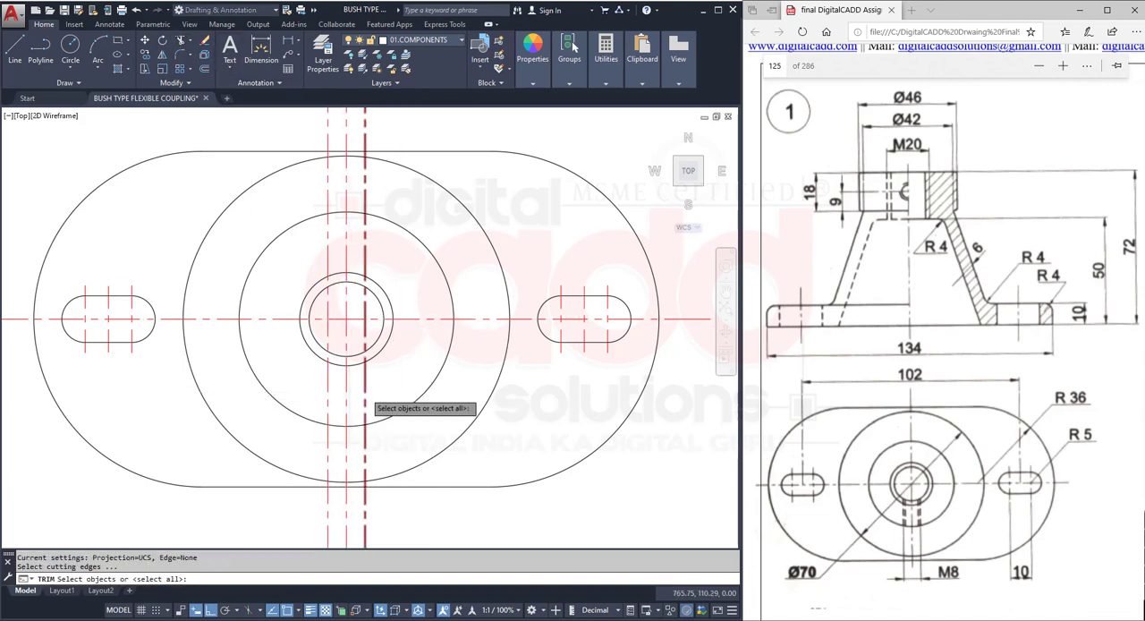
scroll(380, 309, "up", 4)
left_click(389, 231)
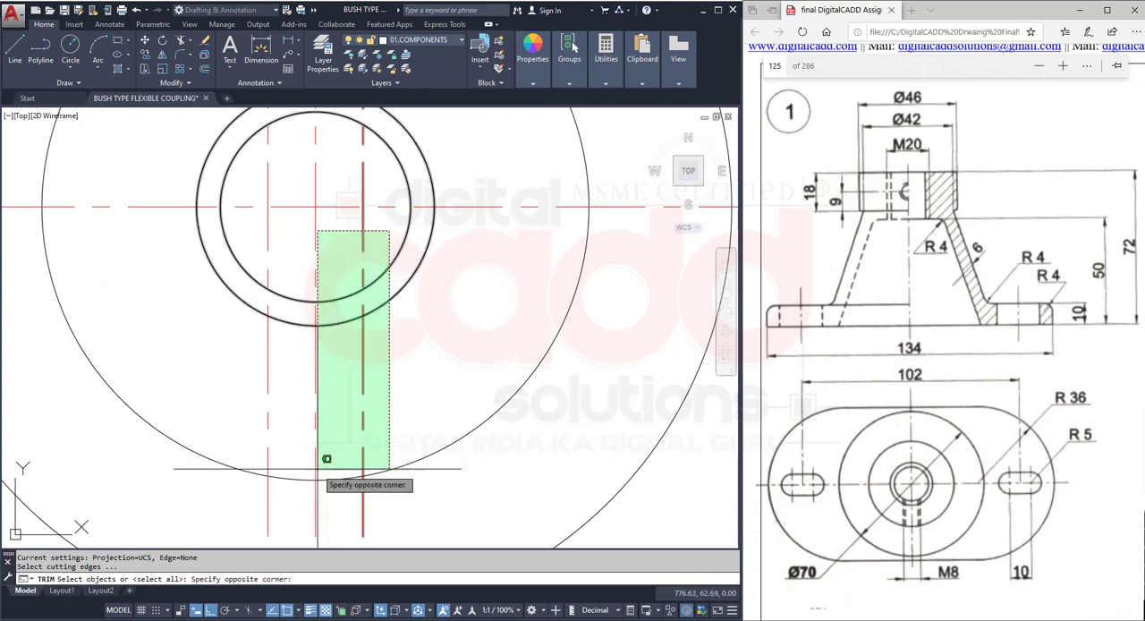
left_click(252, 500)
key("Return")
left_click(268, 510)
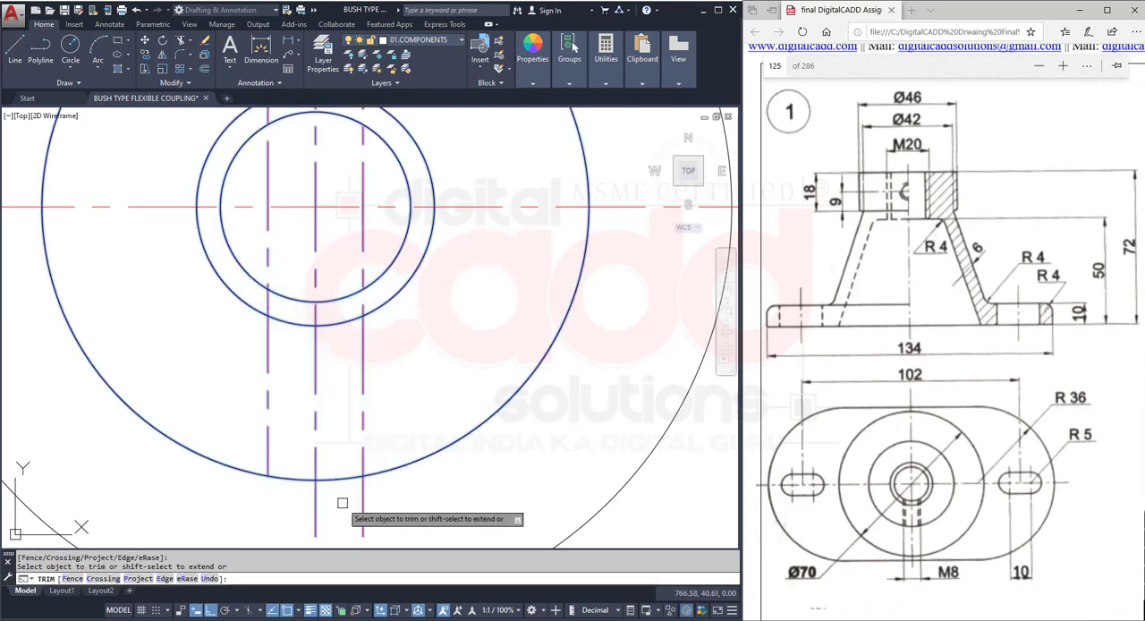
left_click(362, 496)
left_click(363, 228)
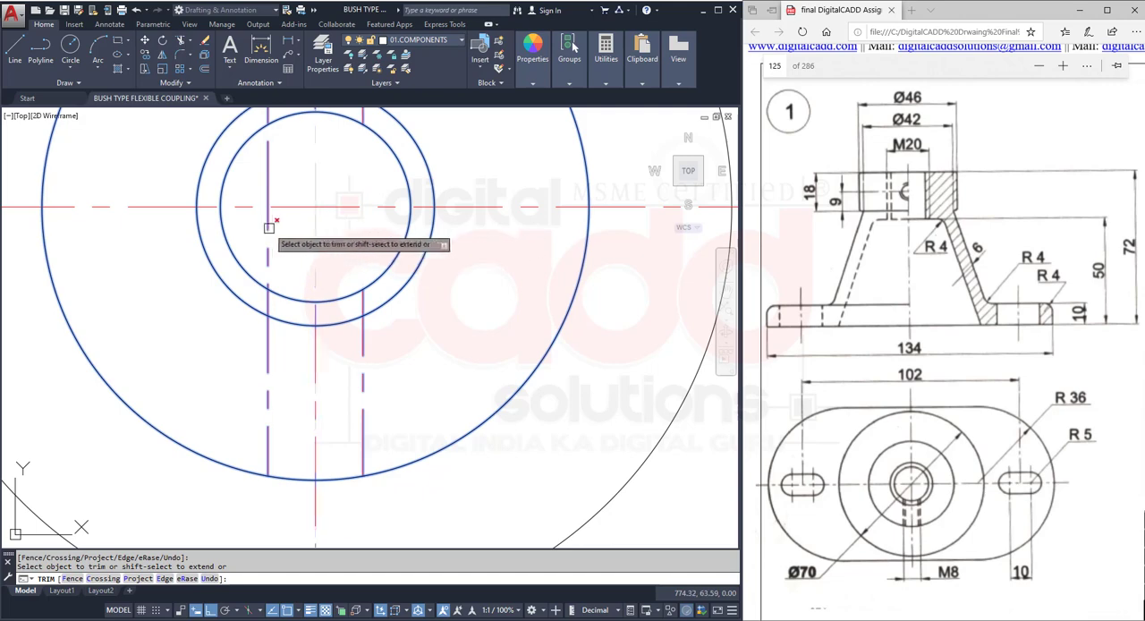
left_click(265, 228)
key("Escape")
scroll(287, 342, "down", 4)
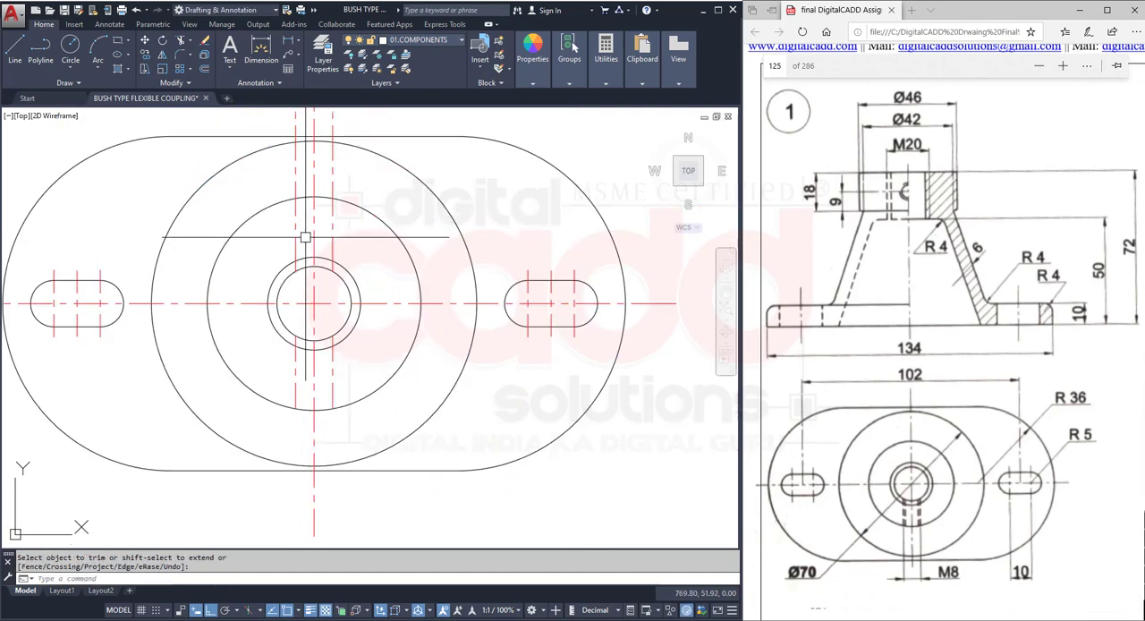
- Erase the two leftover offset line pieces above the central bore
left_click(332, 224)
left_click(295, 231)
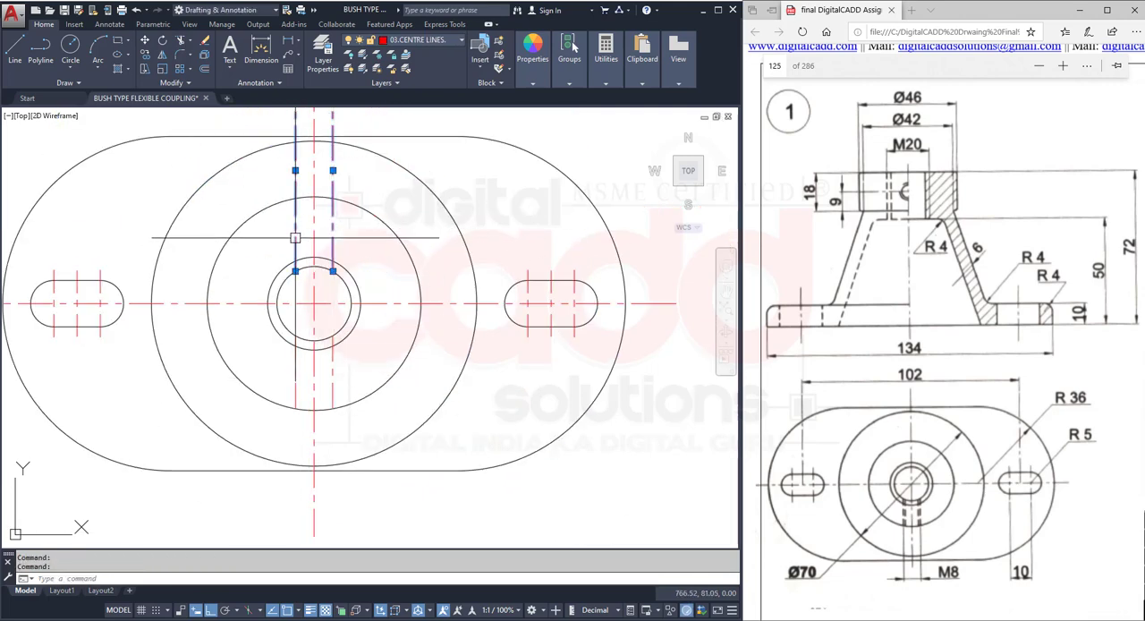
type("e")
key("Return")
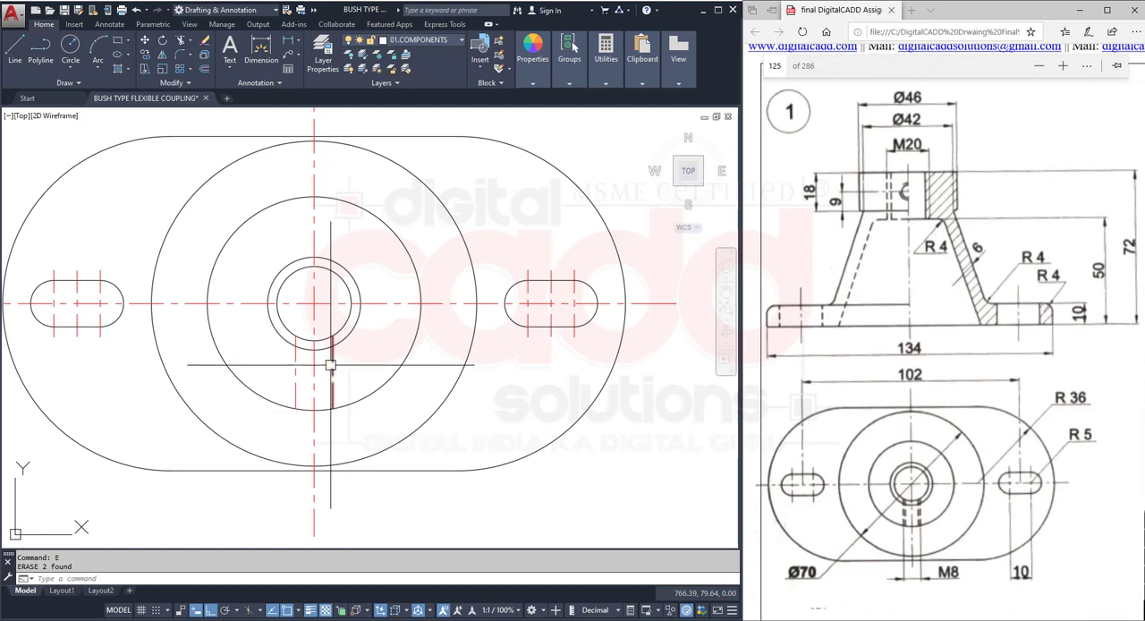
- Move the two M8 hole edge lines below the bore to the 02.HIDDEN LINES layer
left_click(331, 382)
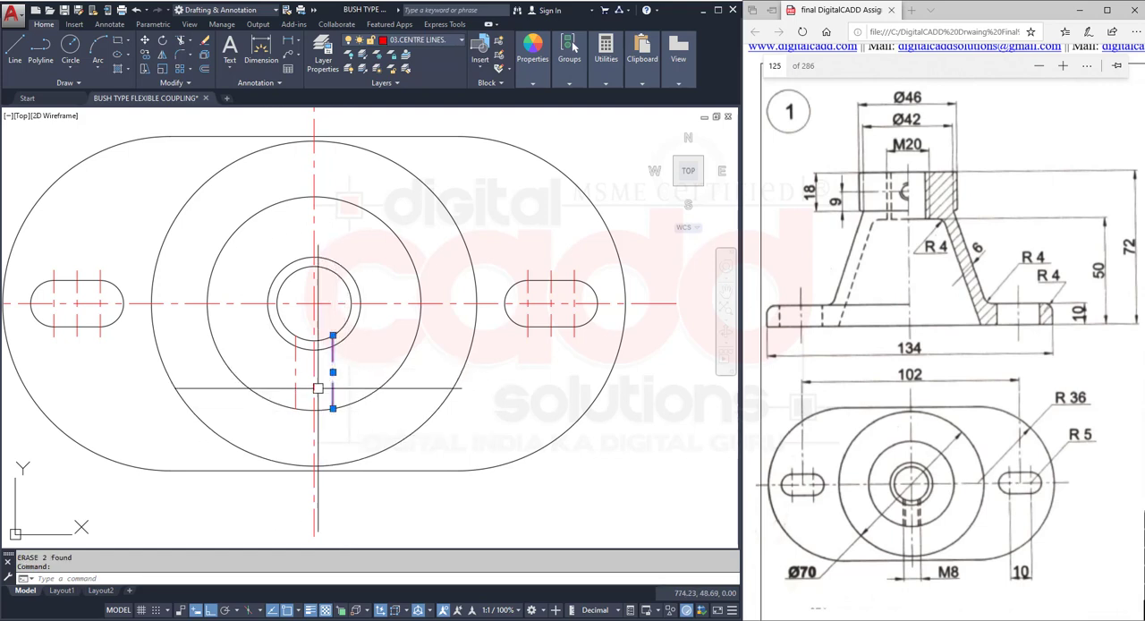
left_click(295, 375)
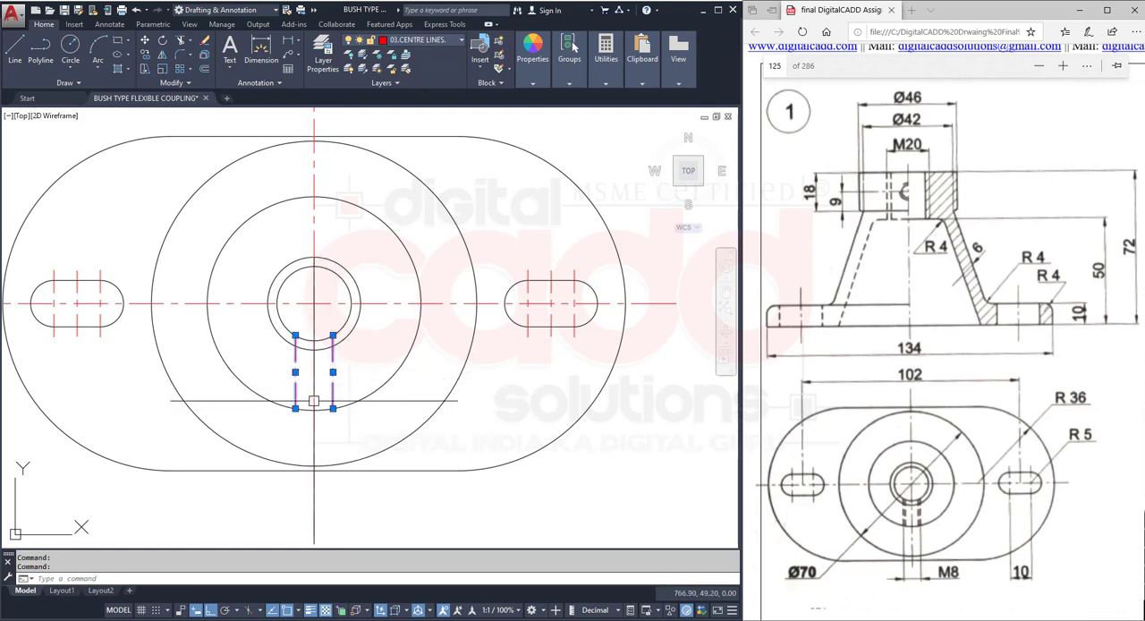
left_click(449, 42)
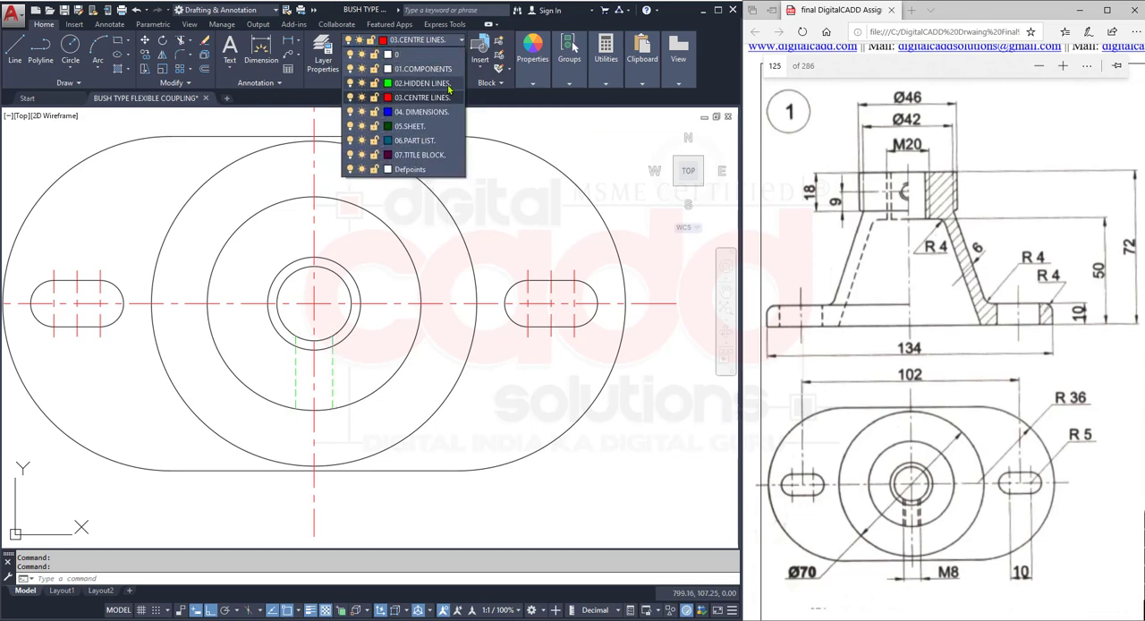
left_click(448, 84)
key("Escape")
- Change the colour of the 02.HIDDEN LINES layer to index colour 86
mouse_move(360, 417)
middle_mouse_down()
mouse_move(458, 425)
mouse_move(414, 436)
middle_mouse_up()
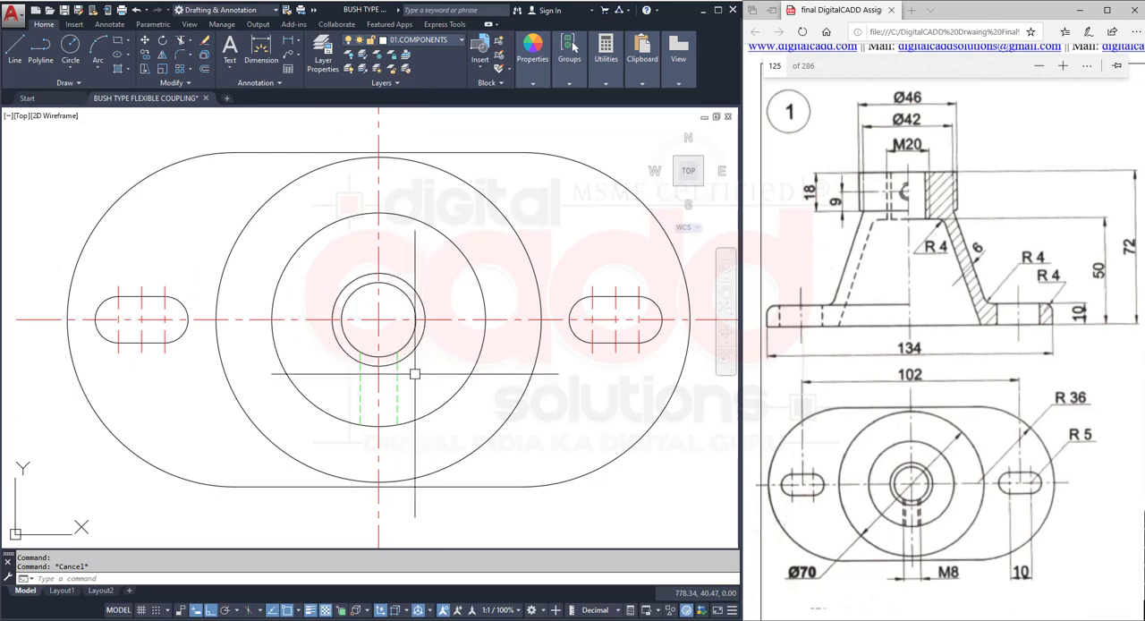
left_click(450, 43)
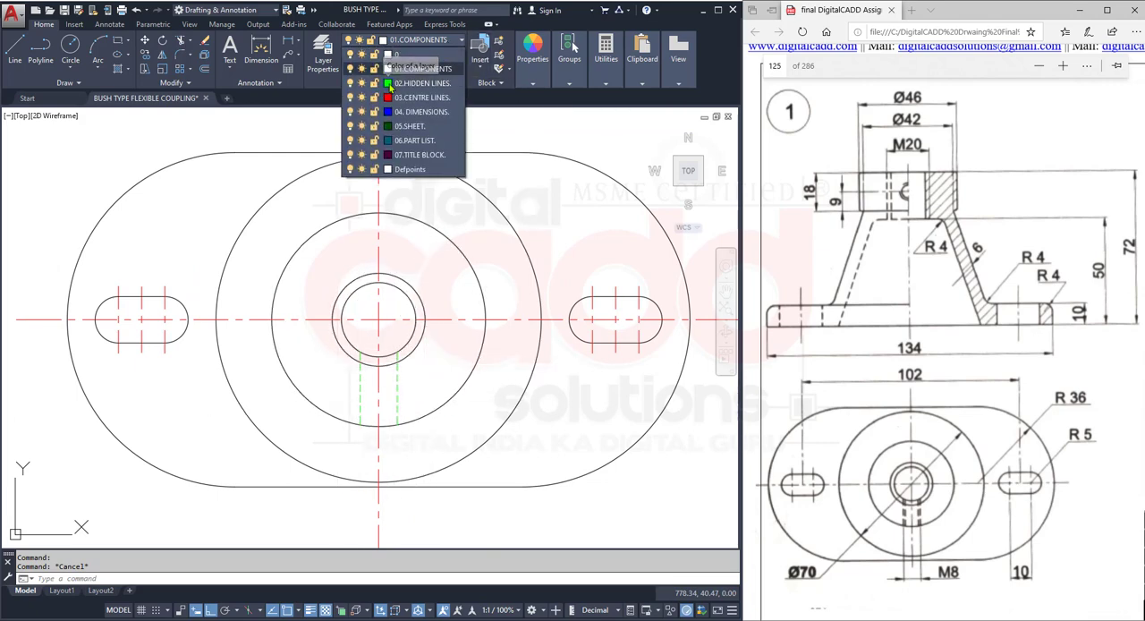
left_click(387, 83)
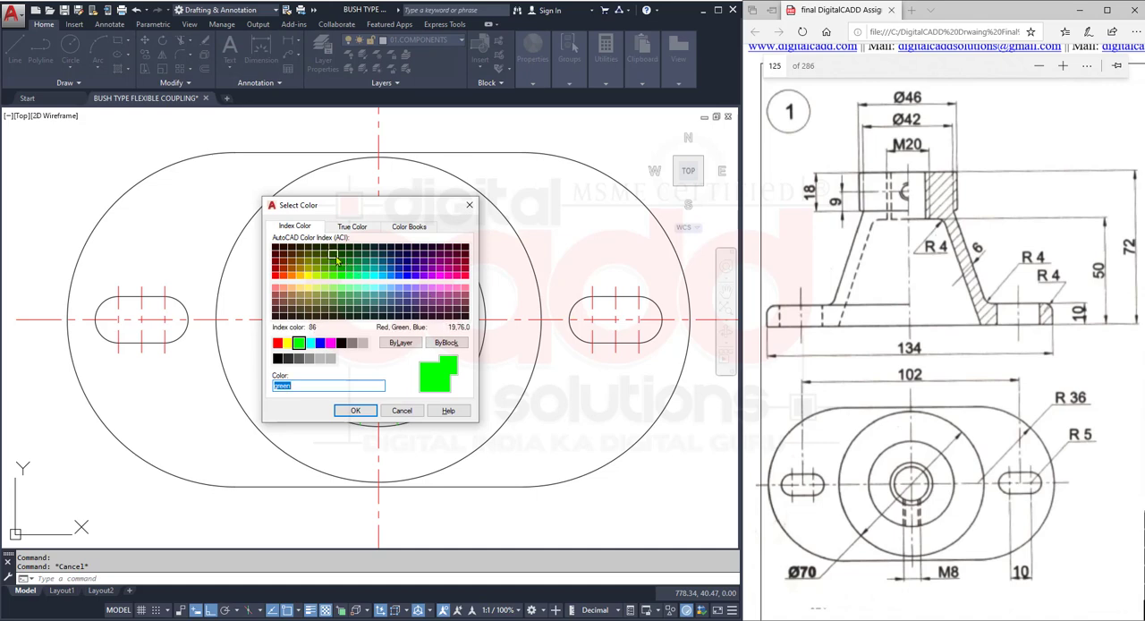
left_click(355, 409)
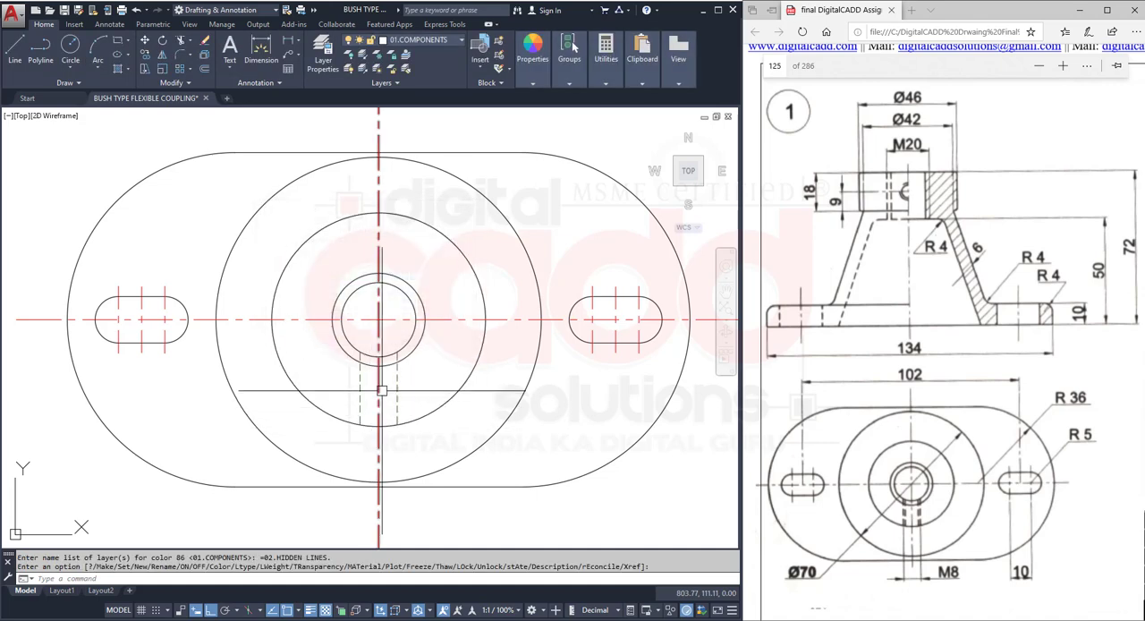
mouse_move(422, 446)
middle_mouse_down()
mouse_move(447, 339)
mouse_move(378, 454)
middle_mouse_up()
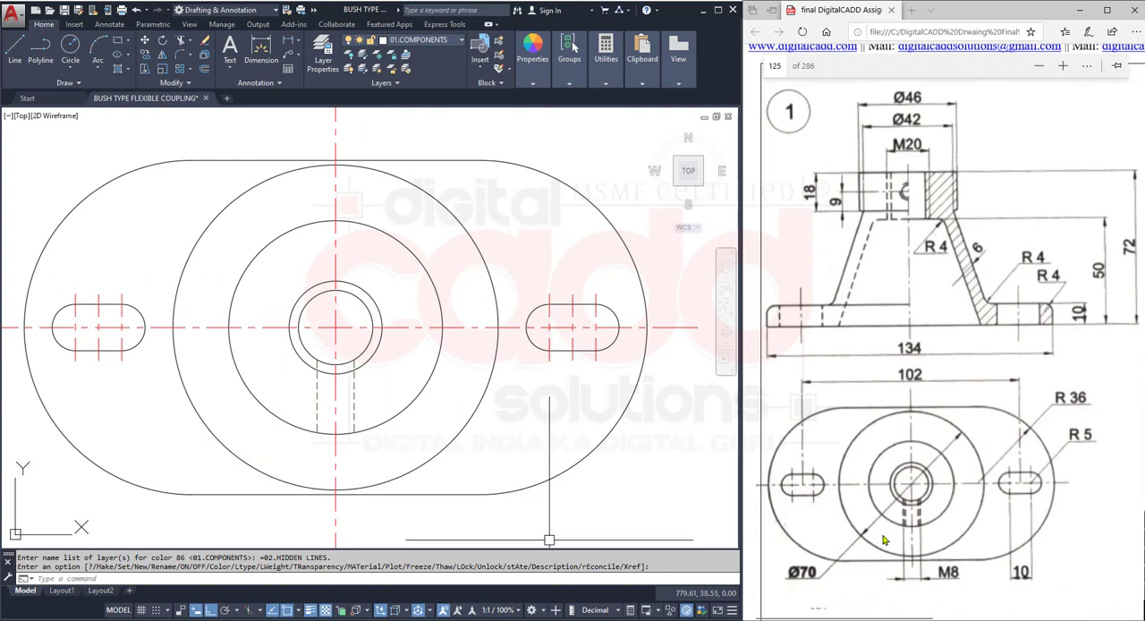
- Offset both hidden M8 hole edge lines inward by 0.5 to form the inner thread lines
scroll(343, 423, "up", 4)
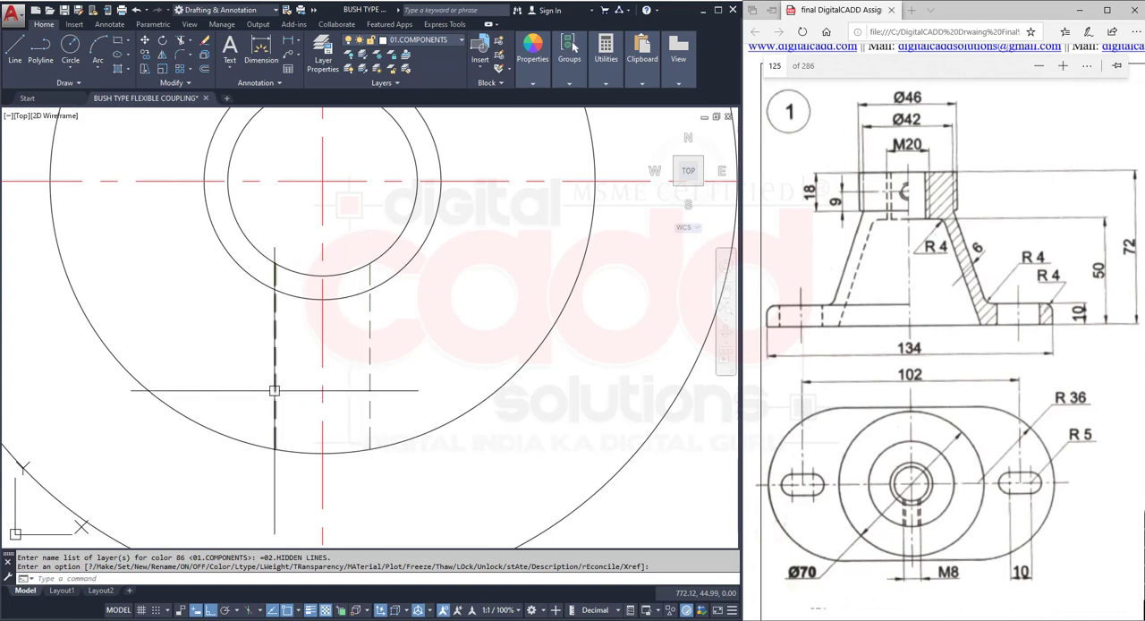
left_click(206, 71)
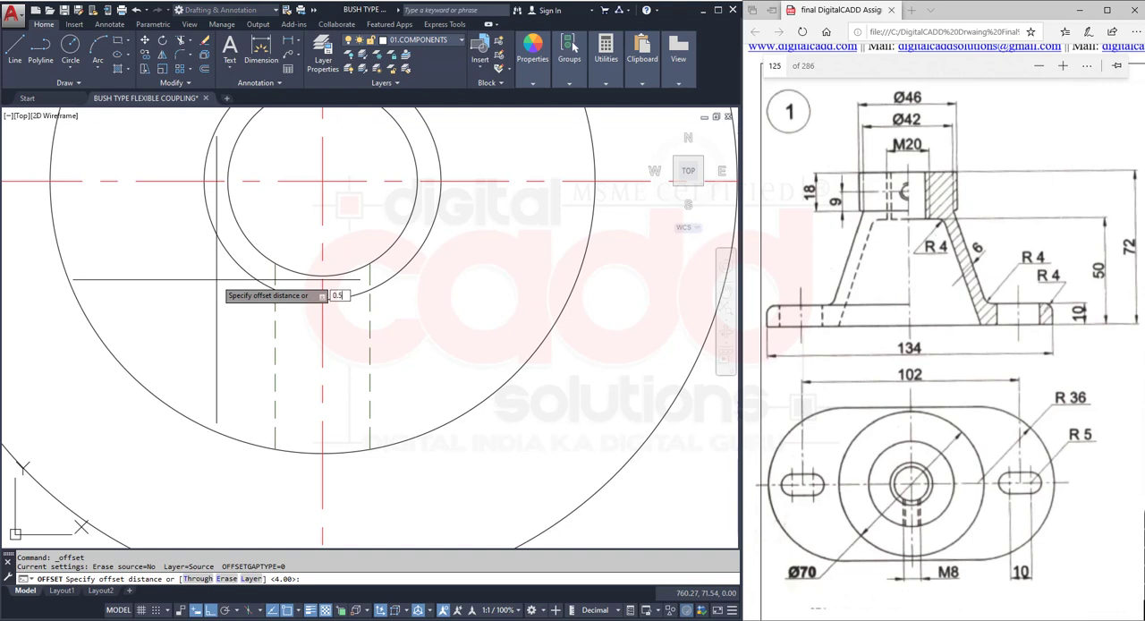
type("0.5")
key("Return")
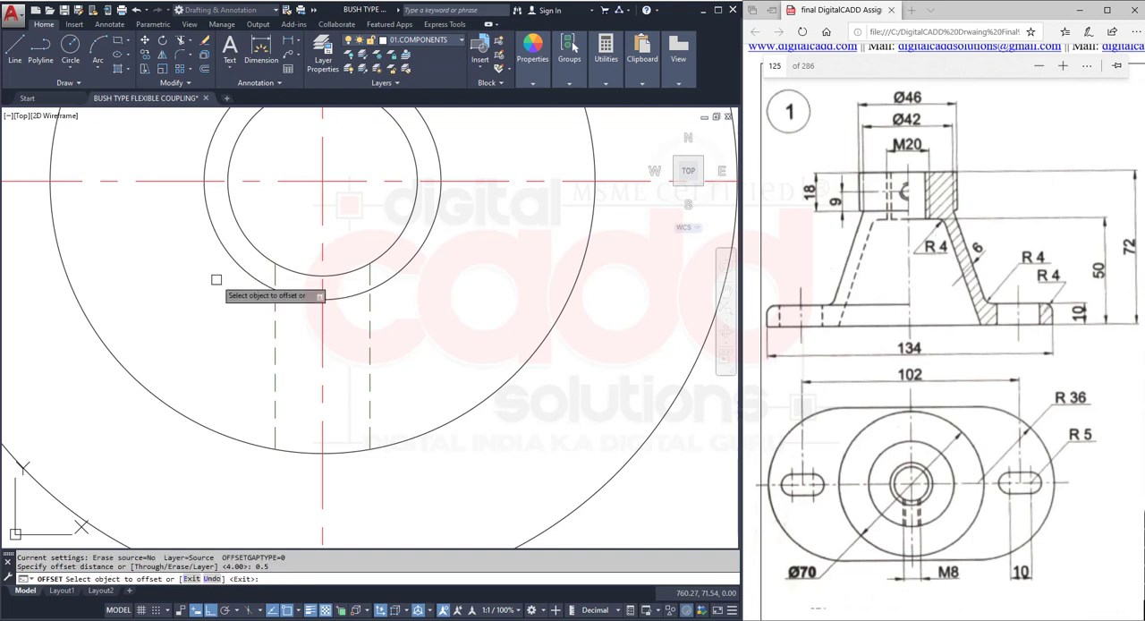
left_click(273, 331)
left_click(301, 337)
left_click(368, 351)
left_click(360, 375)
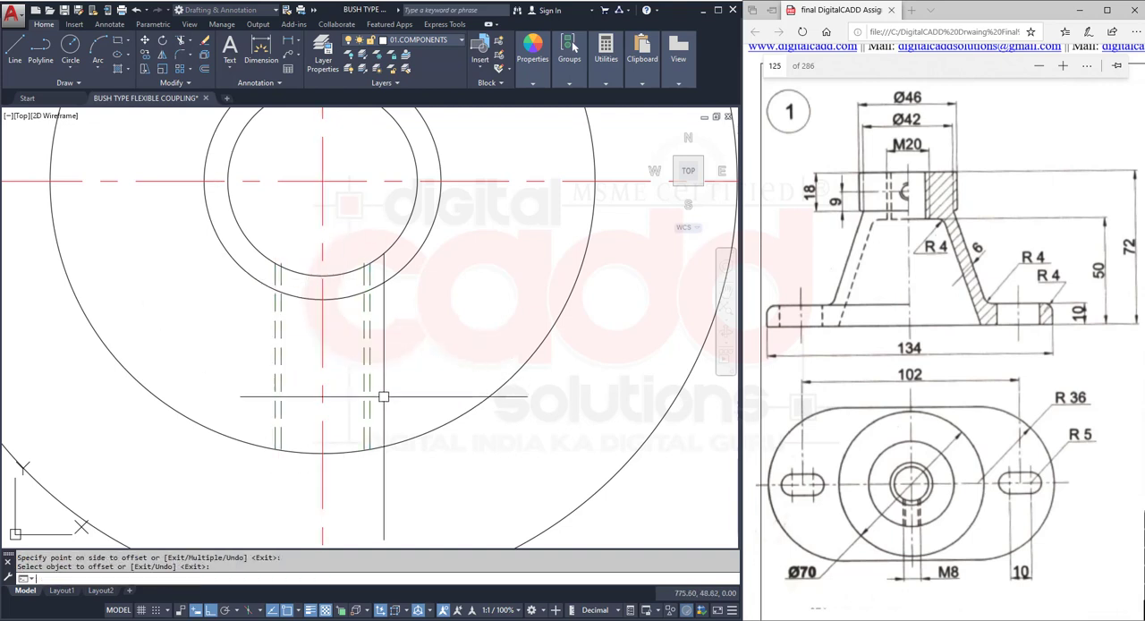
- Trim the offset M8 thread lines where they project inside the innermost circle
scroll(313, 376, "up", 5)
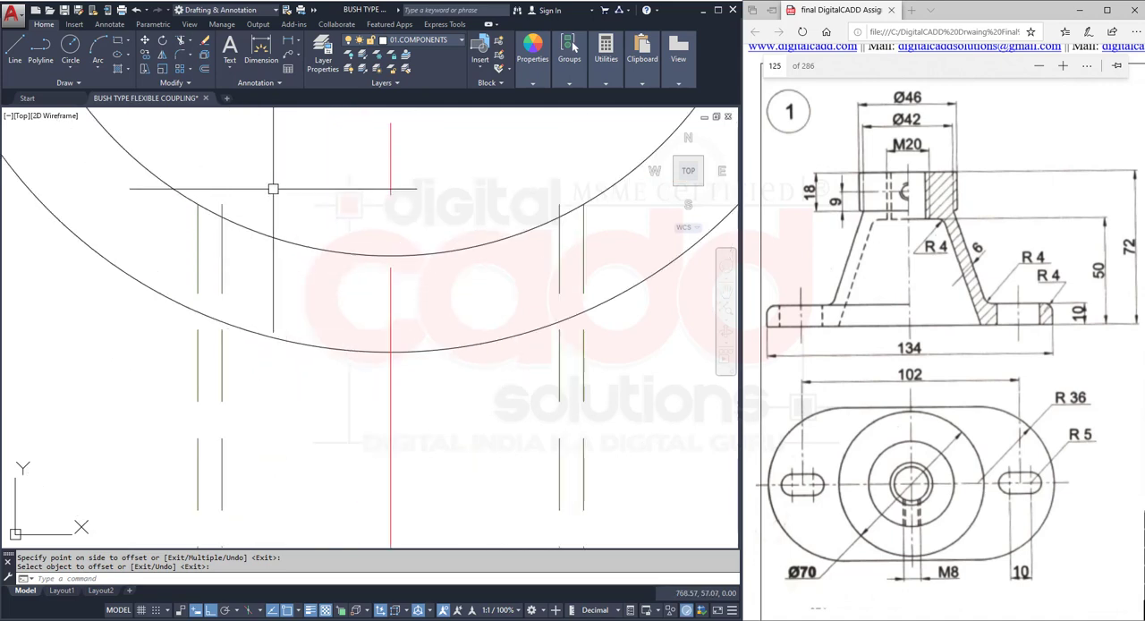
key("Return")
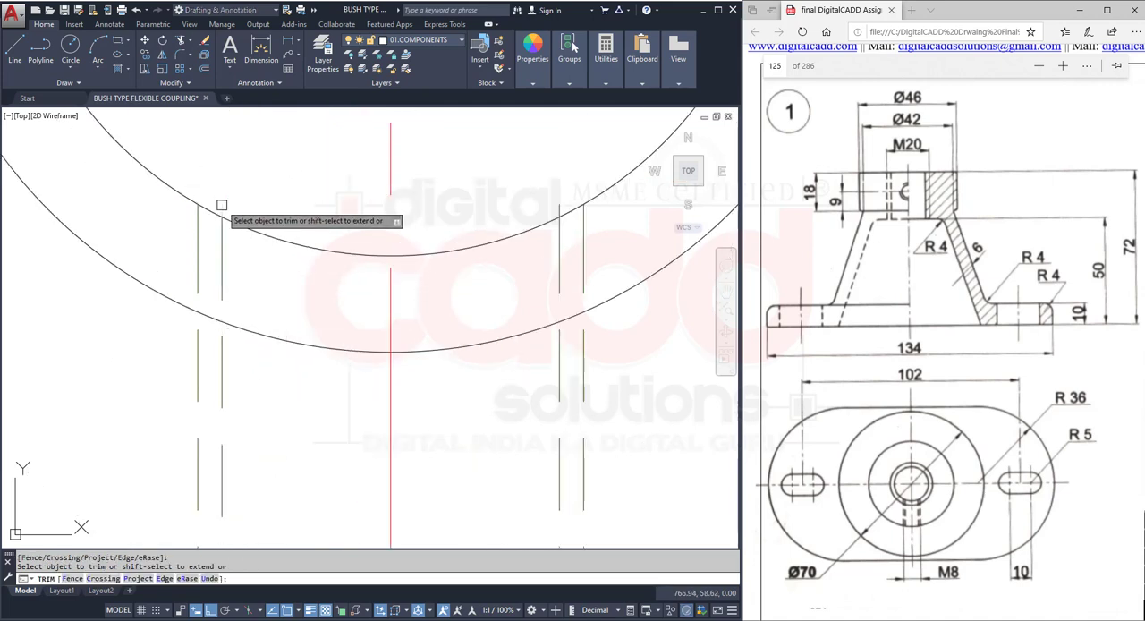
scroll(465, 328, "down", 3)
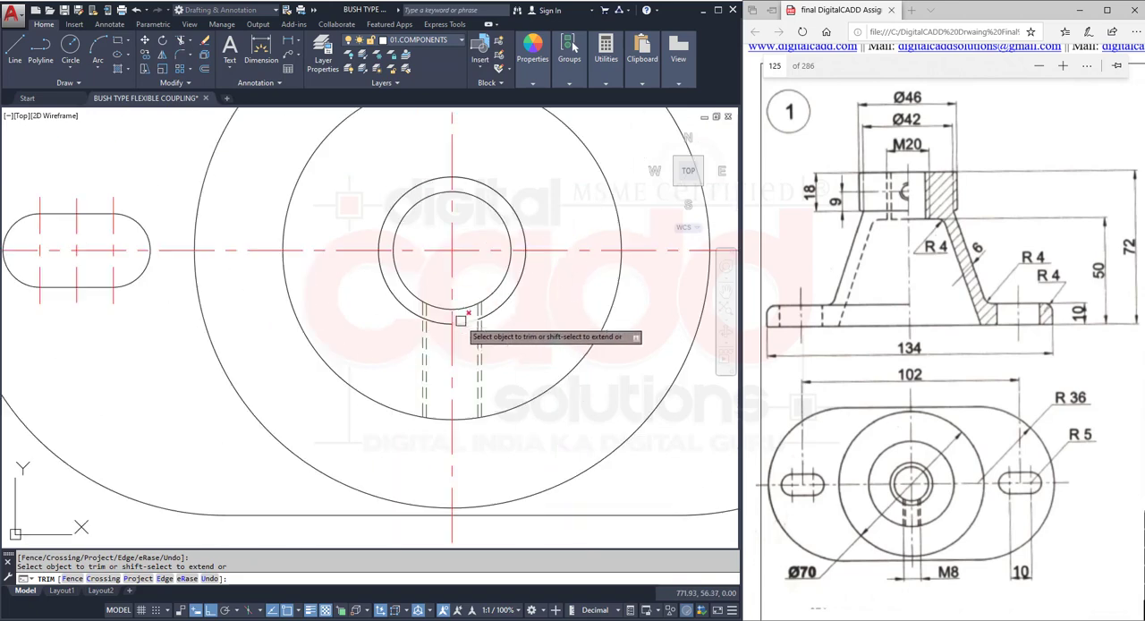
key("Escape")
scroll(455, 403, "down", 4)
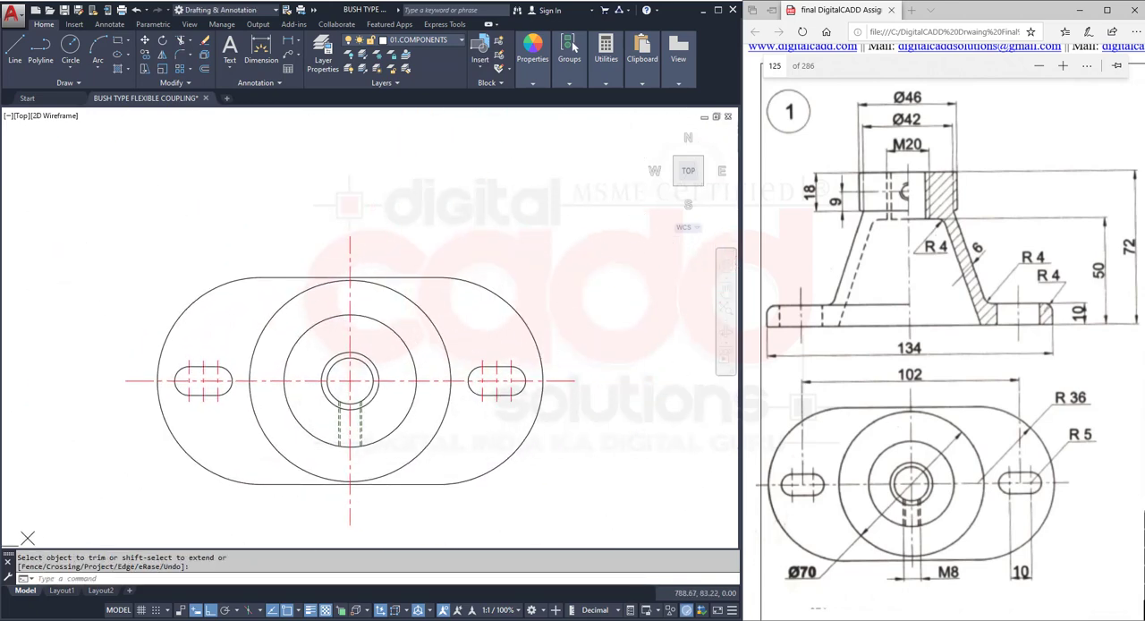
- Save the drawing with the finished top view
left_click(597, 240)
left_click(551, 264)
middle_click_drag(572, 337, 522, 355)
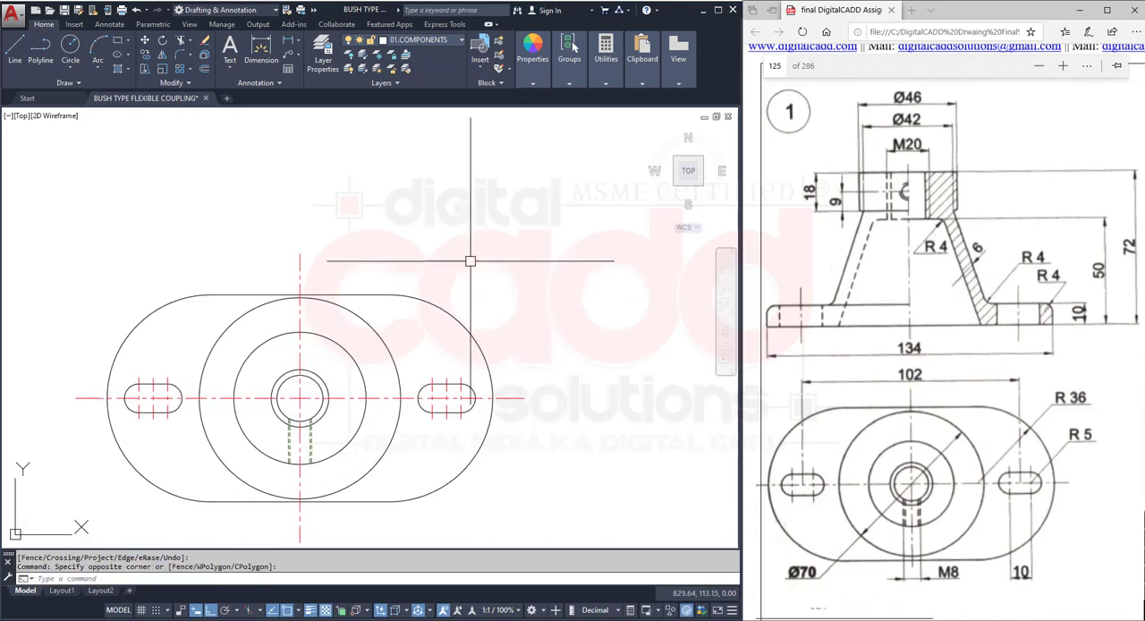
key("ctrl+s")
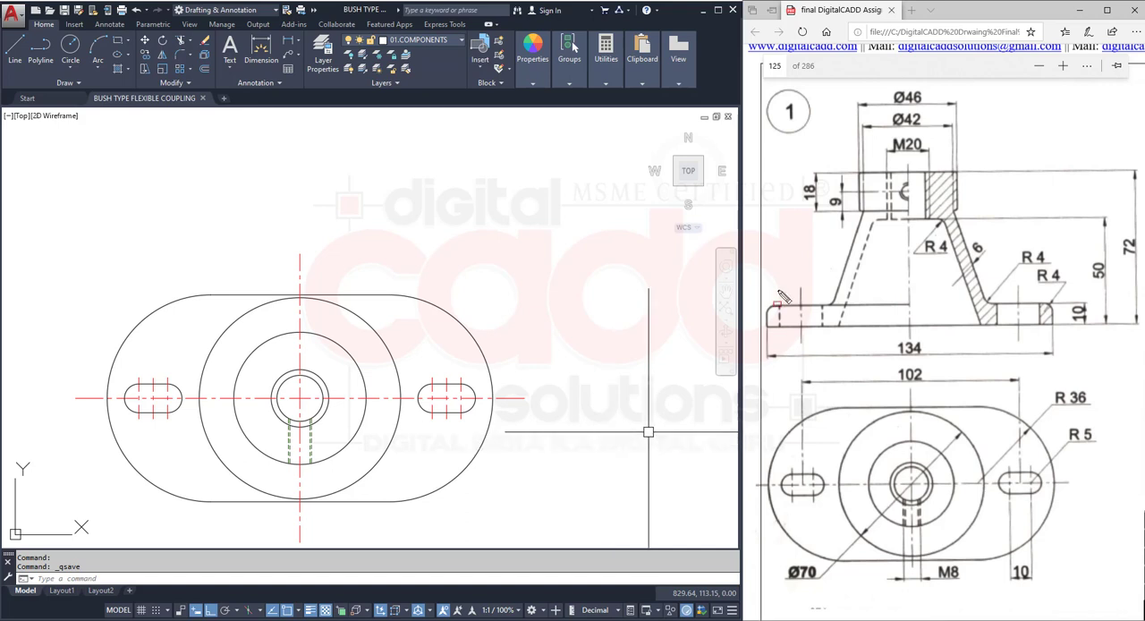
- Make 01.COMPONENTS the current layer for the front view
mouse_move(761, 77)
left_mouse_down()
mouse_move(966, 268)
mouse_move(1142, 368)
left_mouse_up()
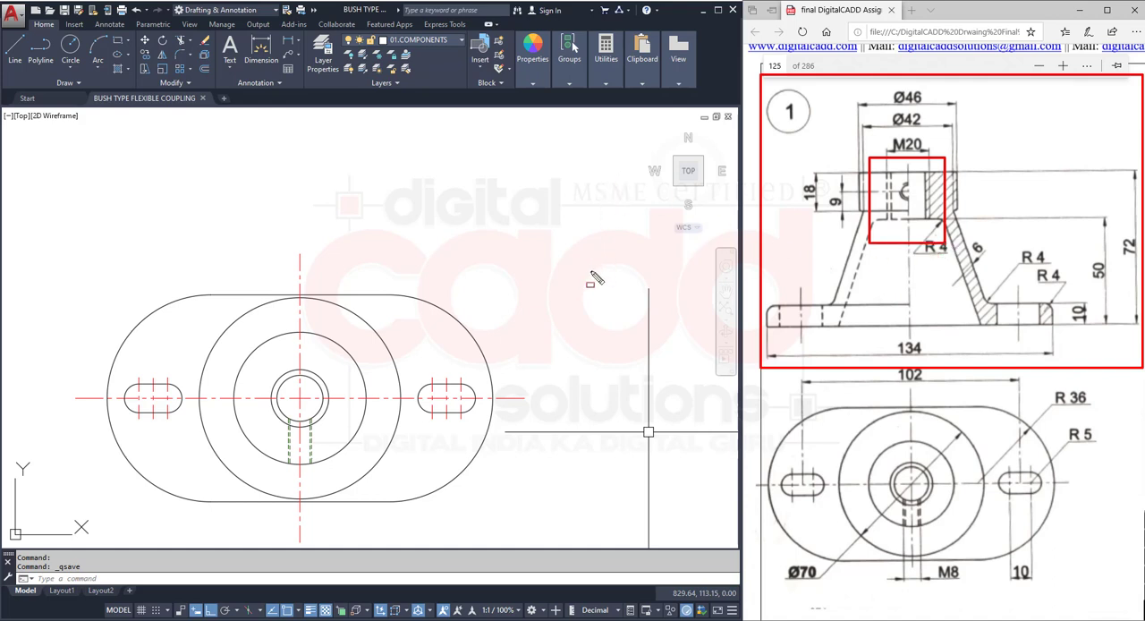
mouse_move(473, 404)
middle_mouse_down()
mouse_move(477, 373)
mouse_move(480, 398)
middle_mouse_up()
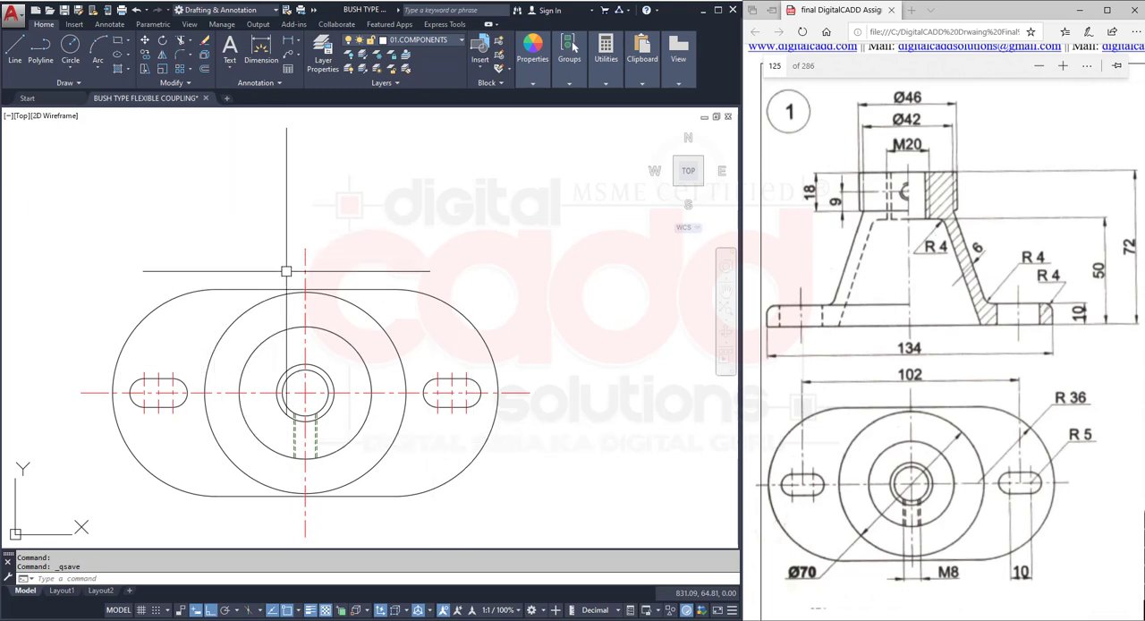
left_click(423, 45)
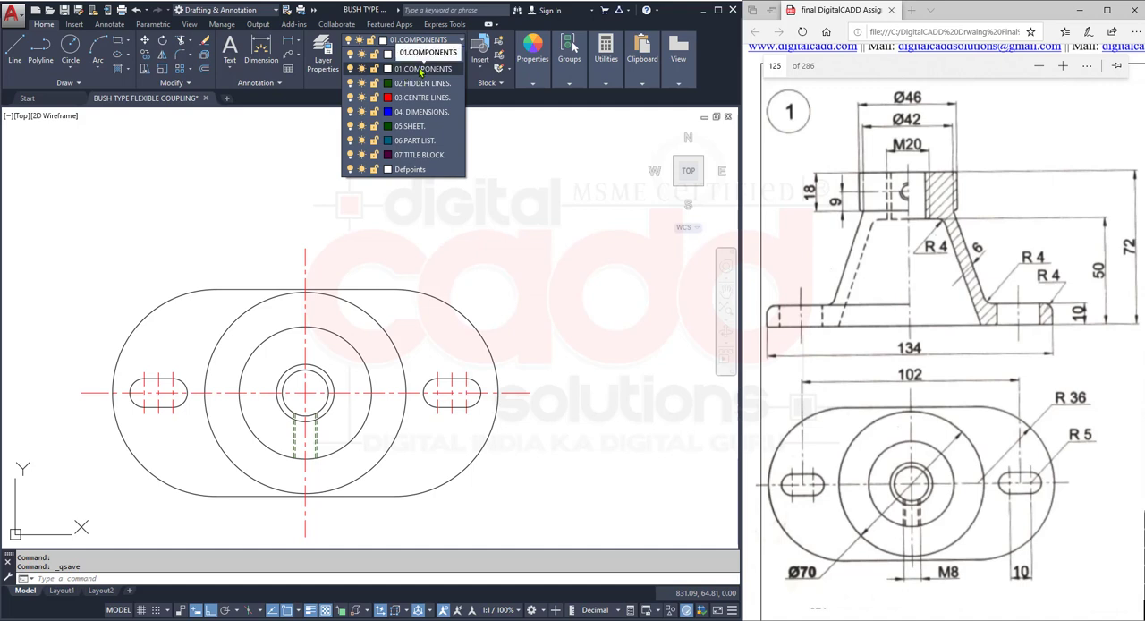
left_click(420, 72)
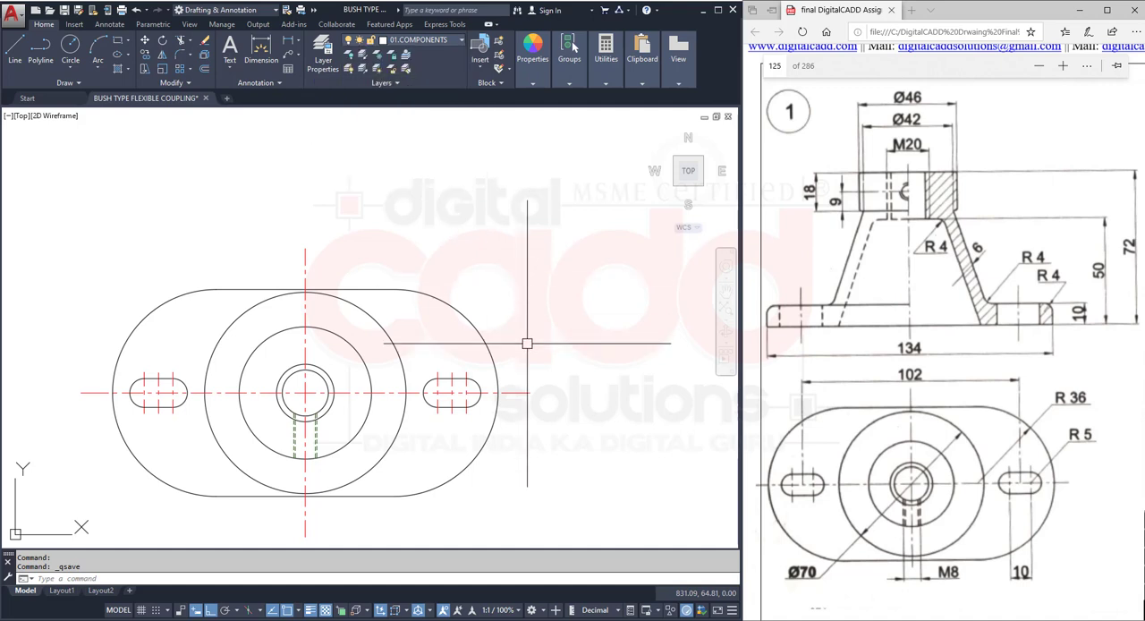
- Draw vertical rays upward from the left and right ends of the plate outline in the top view
left_click(79, 83)
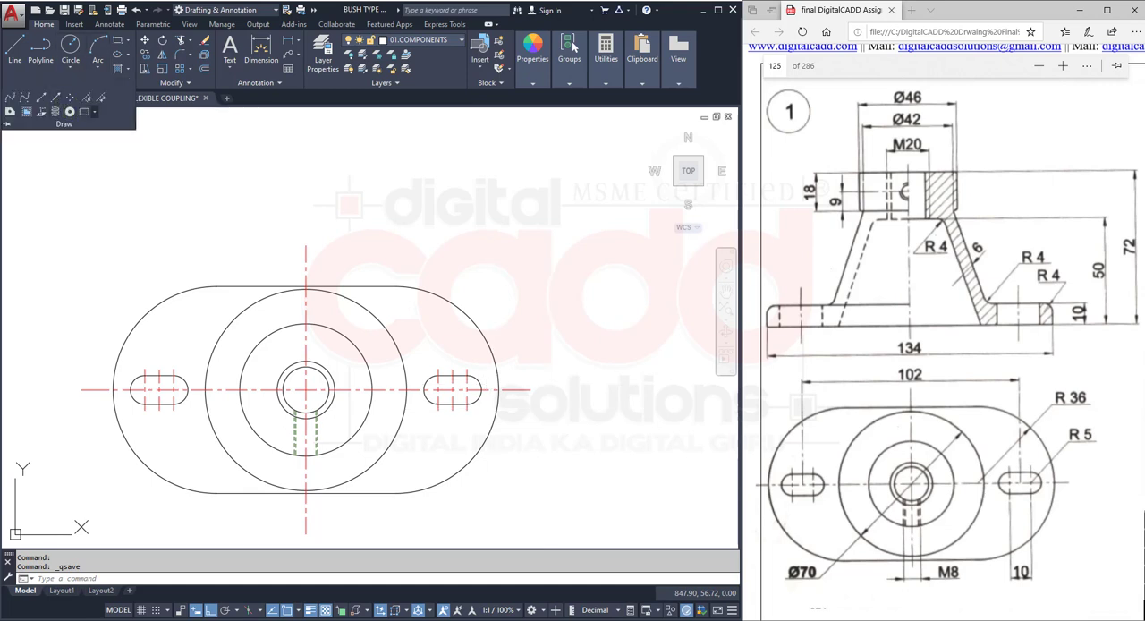
left_click(220, 161)
left_click(179, 188)
type("RA")
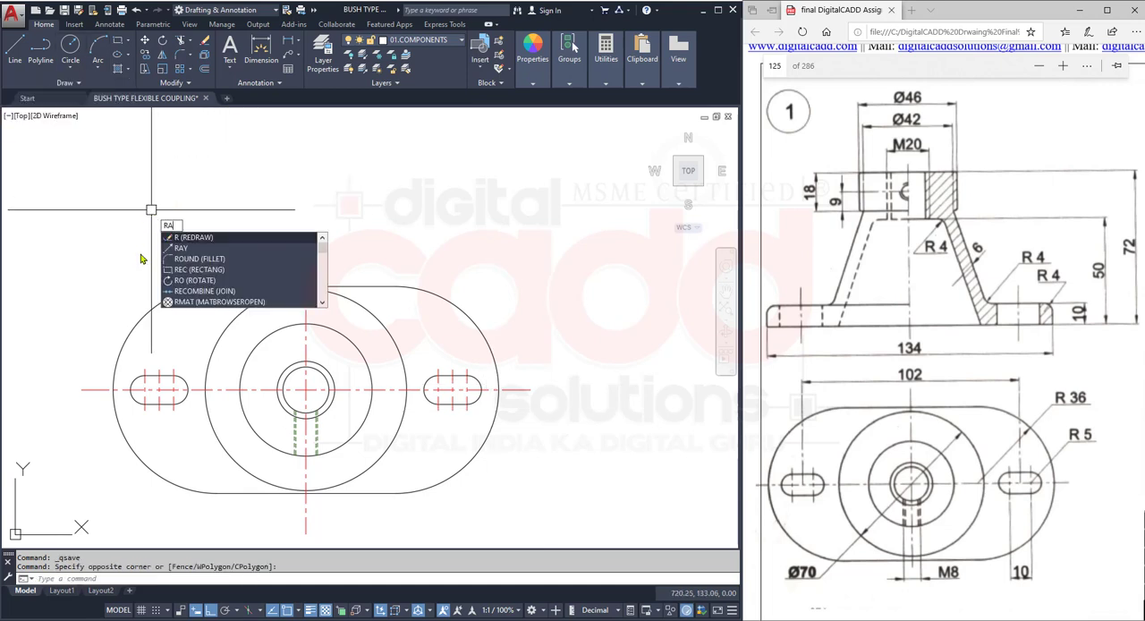
type("Y")
key("Return")
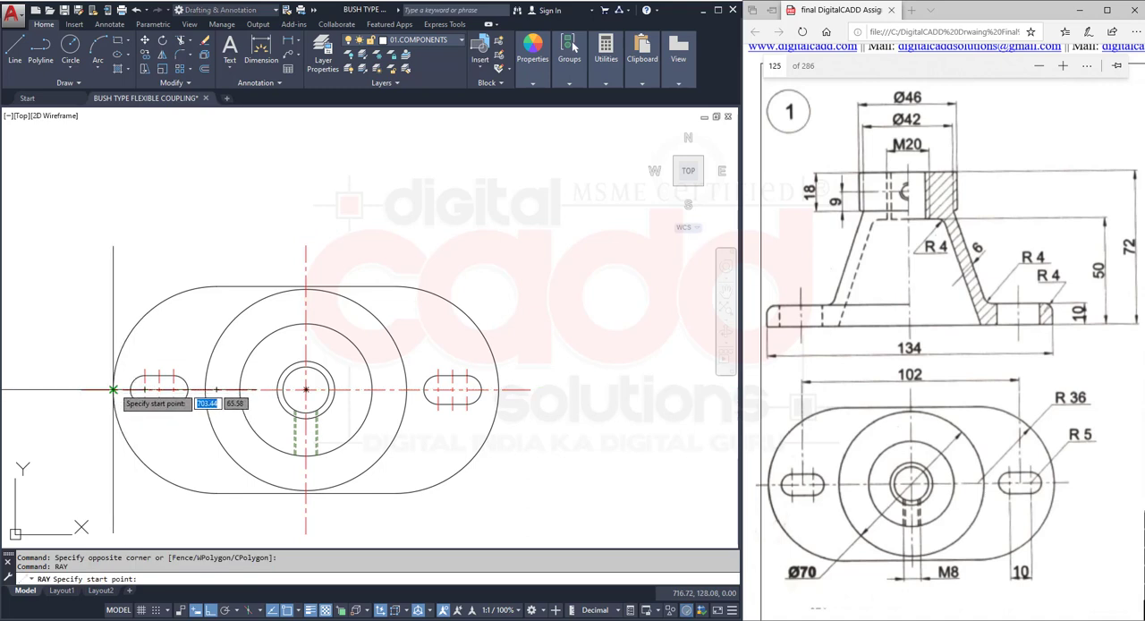
left_click(114, 390)
left_click(114, 214)
key("space")
key("space")
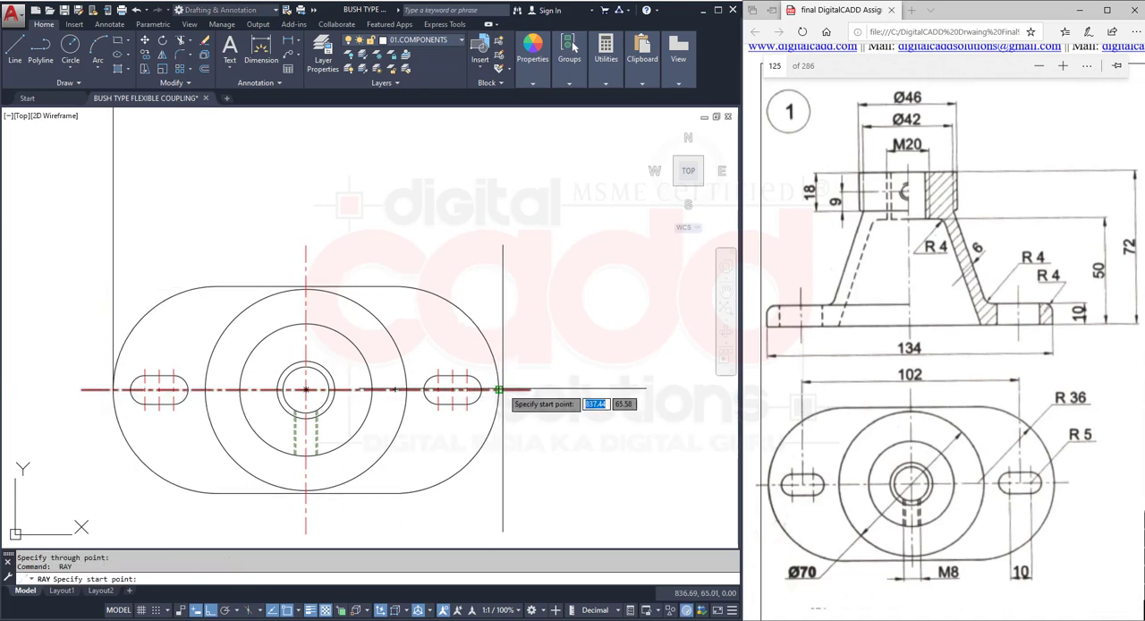
left_click(498, 390)
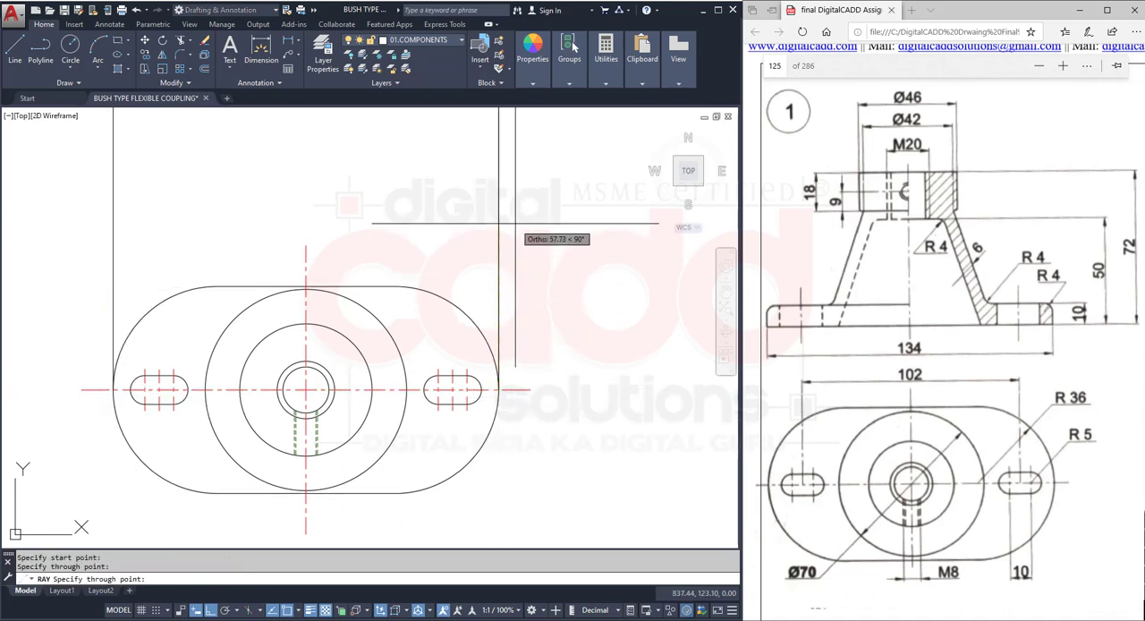
left_click(515, 224)
key("space")
mouse_move(539, 417)
middle_mouse_down()
mouse_move(534, 373)
mouse_move(529, 431)
middle_mouse_up()
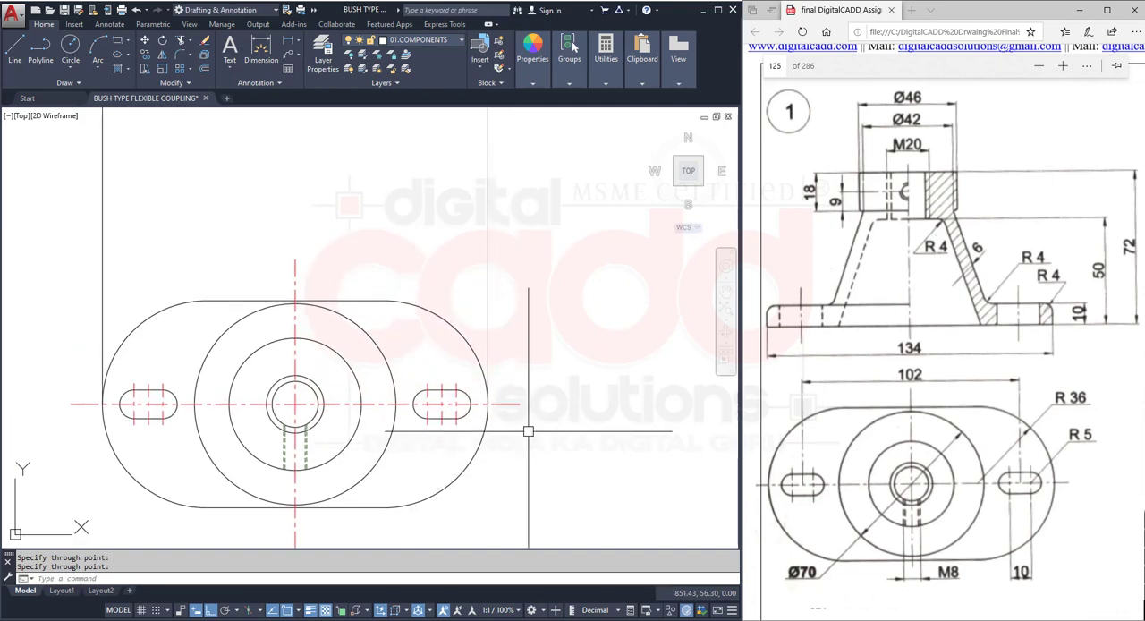
- Draw vertical rays upward from the right and left quadrants of the Ø70 circle
key("space")
left_click(395, 403)
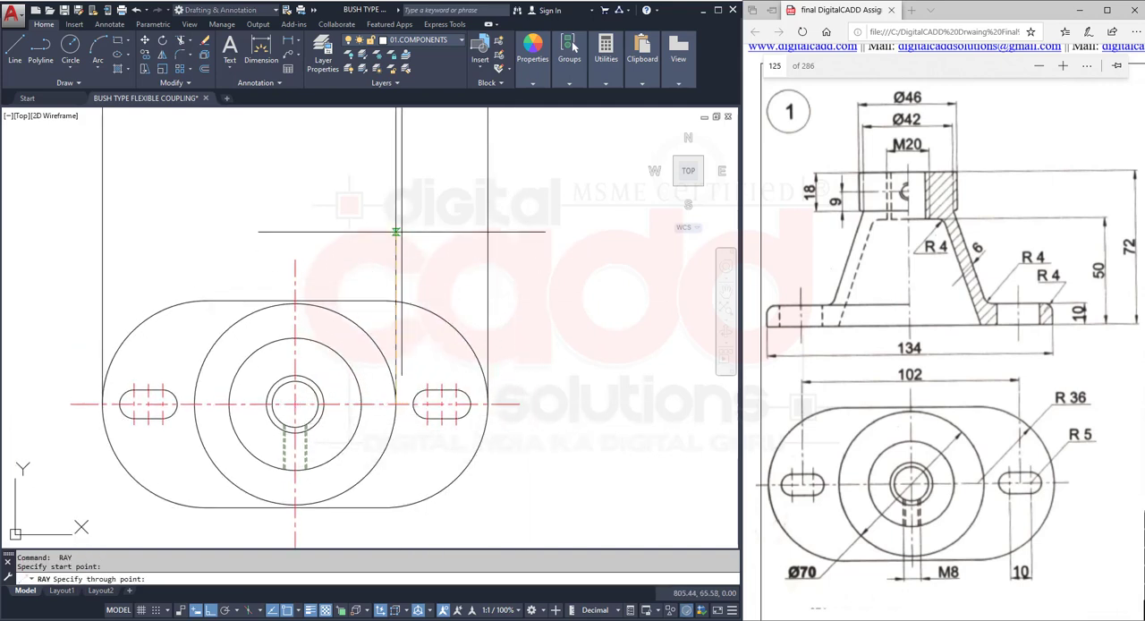
left_click(395, 231)
key("space")
key("space")
left_click(194, 403)
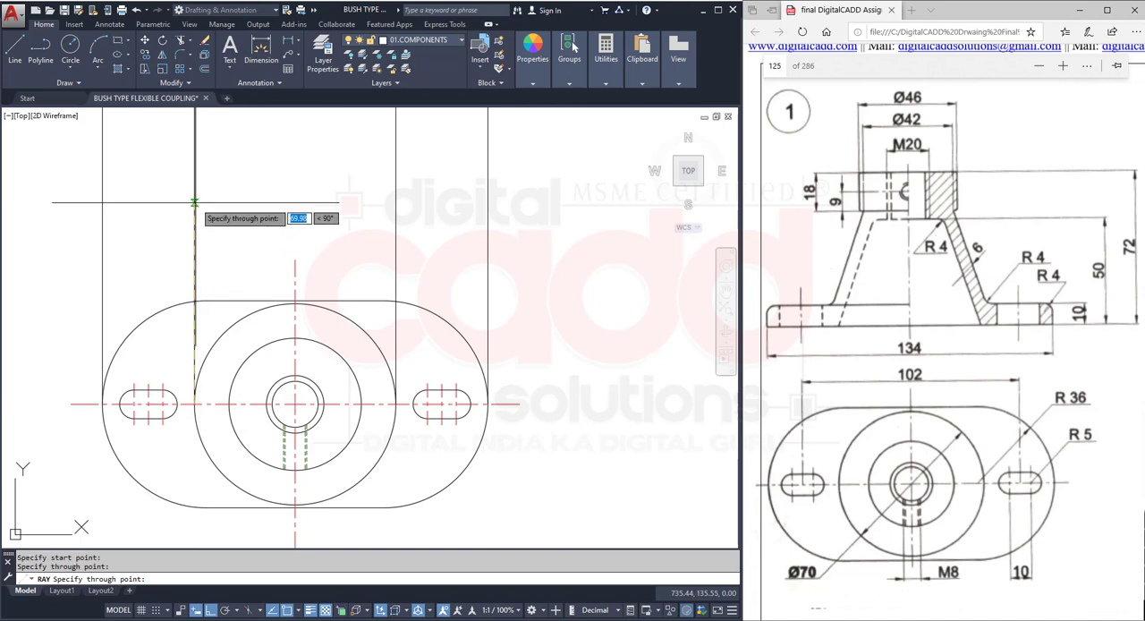
left_click(194, 203)
key("space")
key("space")
- Draw vertical rays upward from the right and left quadrants of the Ø46 circle
left_click(362, 403)
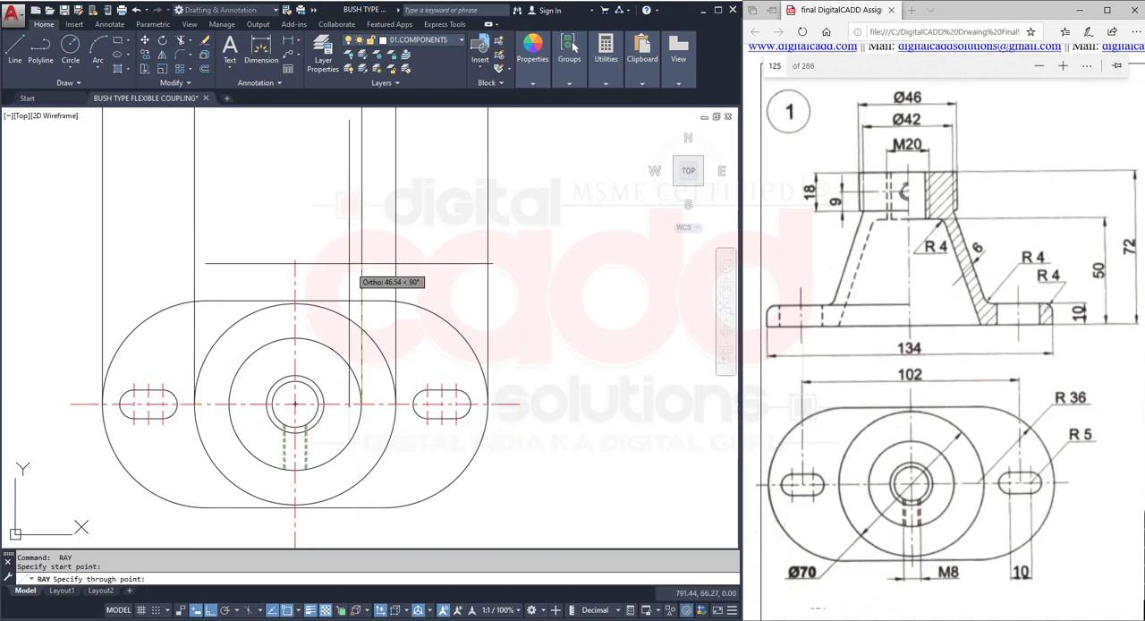
left_click(361, 281)
key("space")
key("space")
left_click(229, 403)
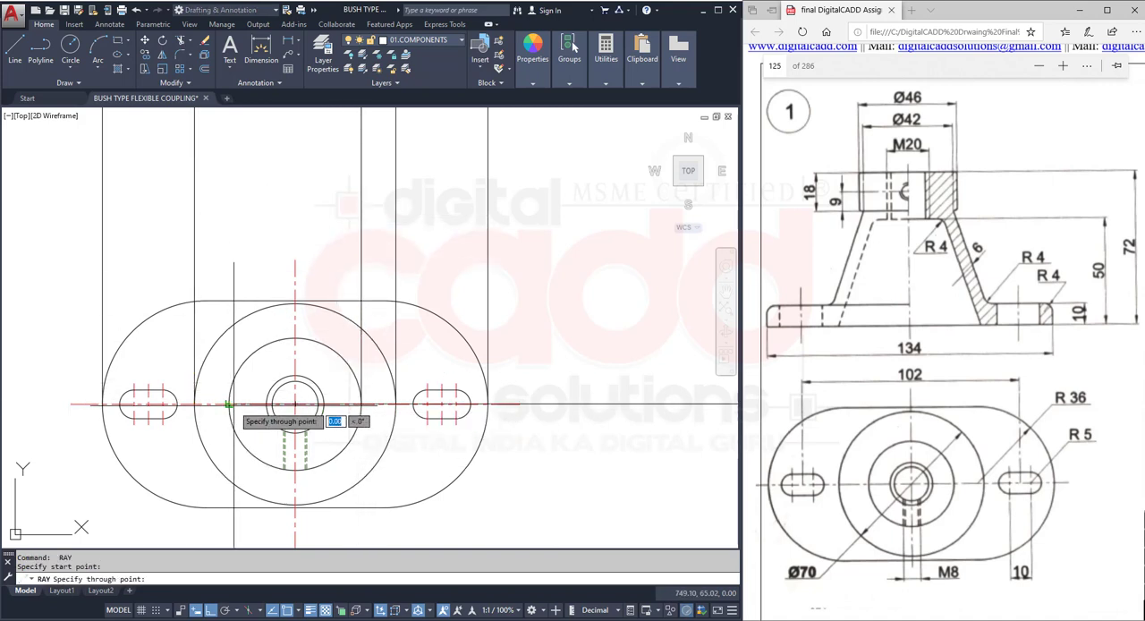
left_click(229, 192)
key("space")
key("space")
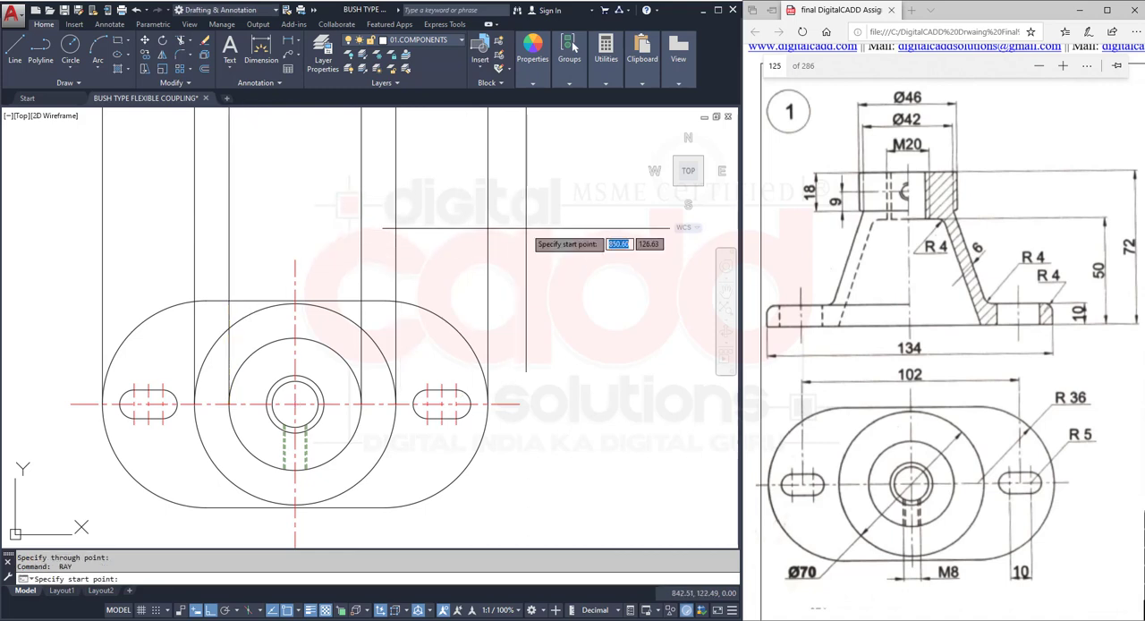
- Draw a horizontal ray running left across all the vertical rays above the top view as the front view's base line
left_click(546, 208)
left_click(449, 215)
key("space")
mouse_move(555, 276)
middle_mouse_down()
mouse_move(593, 421)
mouse_move(592, 405)
middle_mouse_up()
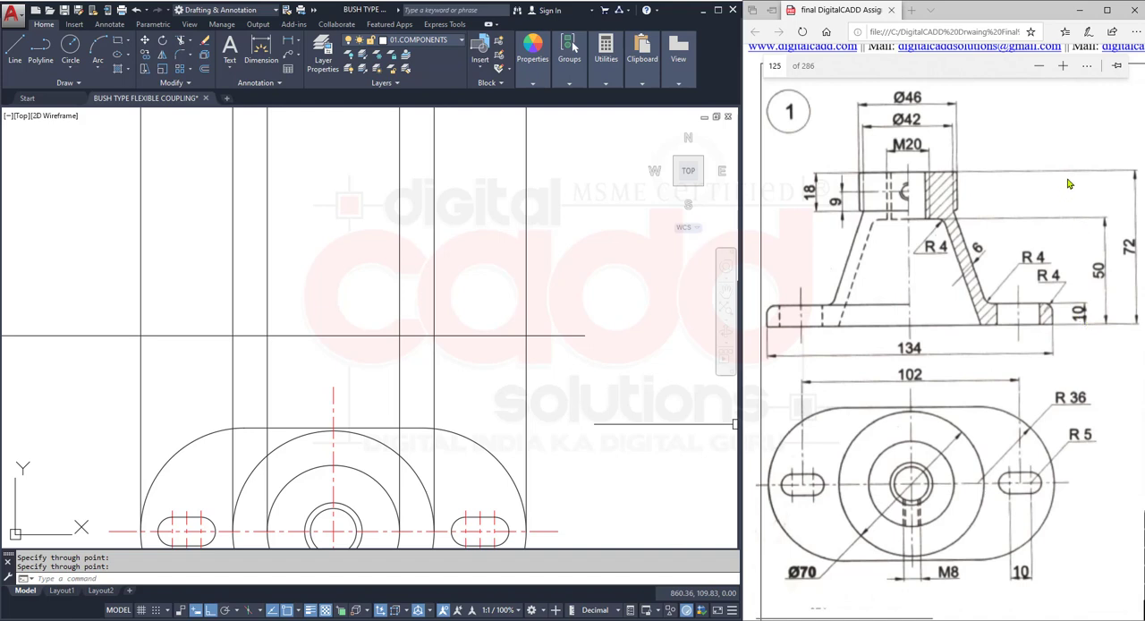
- Offset the horizontal base line upward by 72 for the front view's overall height
left_click(205, 71)
type("72")
key("Return")
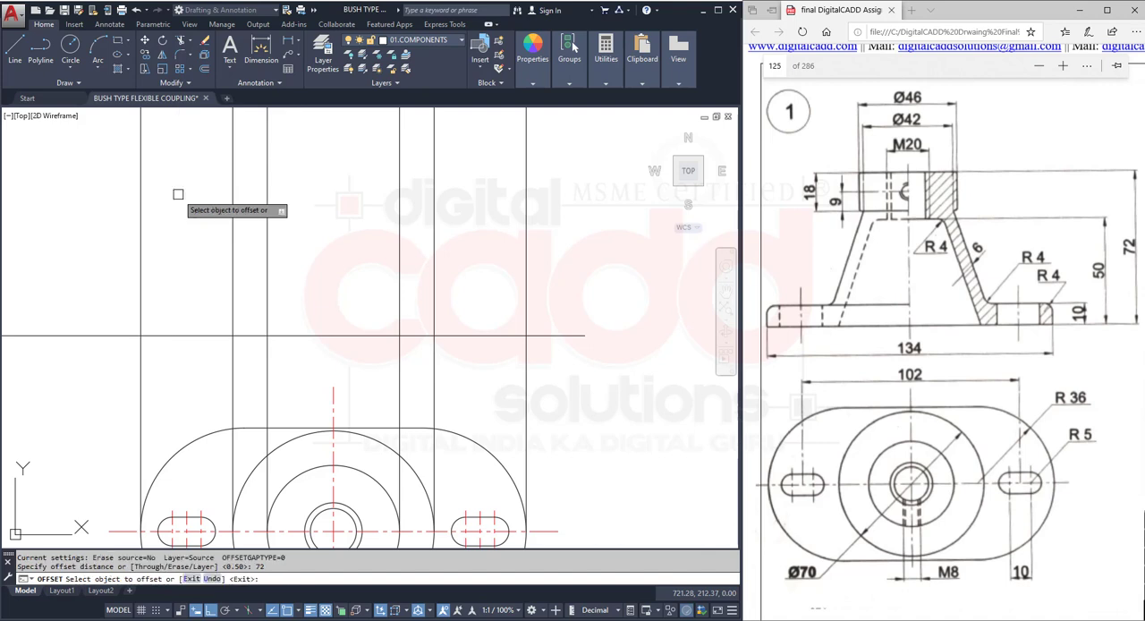
left_click(349, 336)
left_click(357, 228)
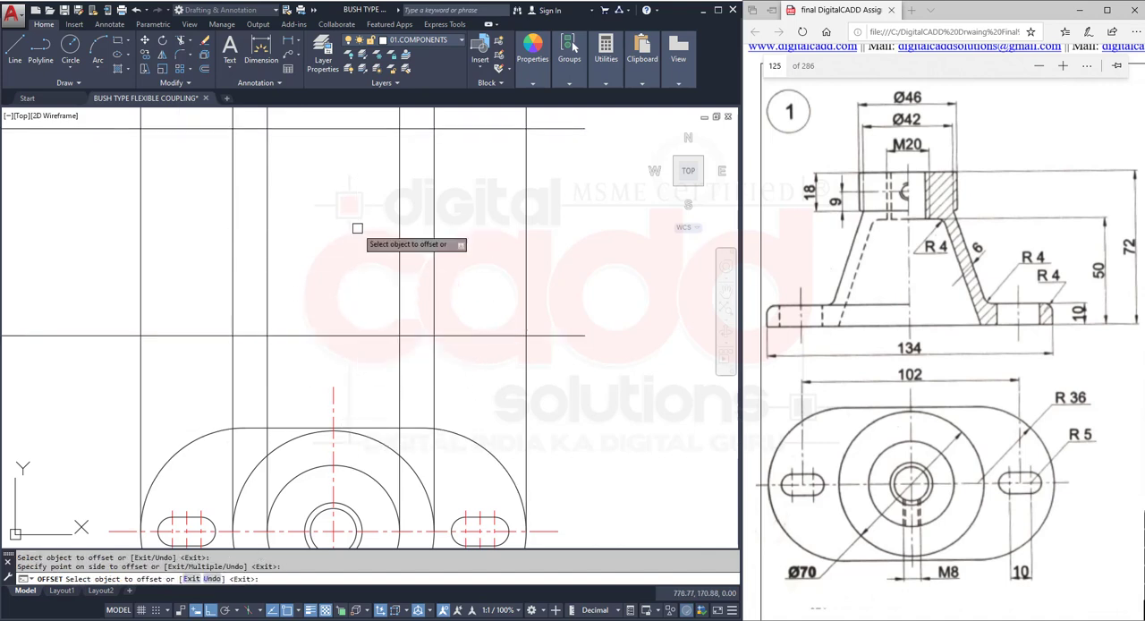
middle_click_drag(350, 228, 355, 290)
key("Return")
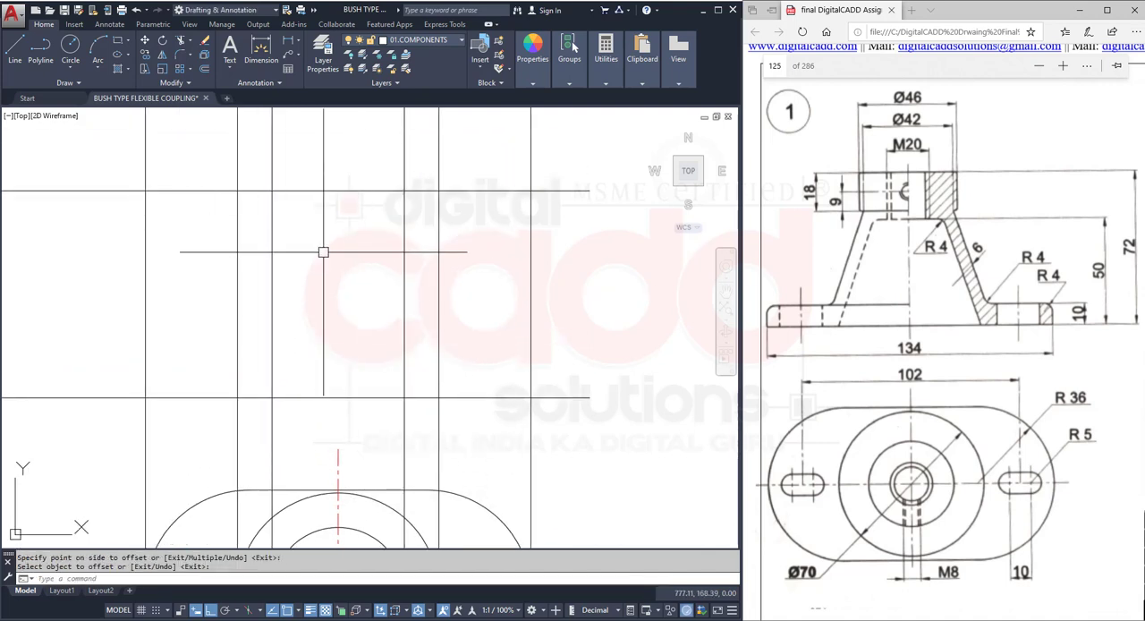
- Trim the vertical projection rays below the front view's base line, using the front view lines as cutting edges
left_click(183, 44)
left_click(557, 174)
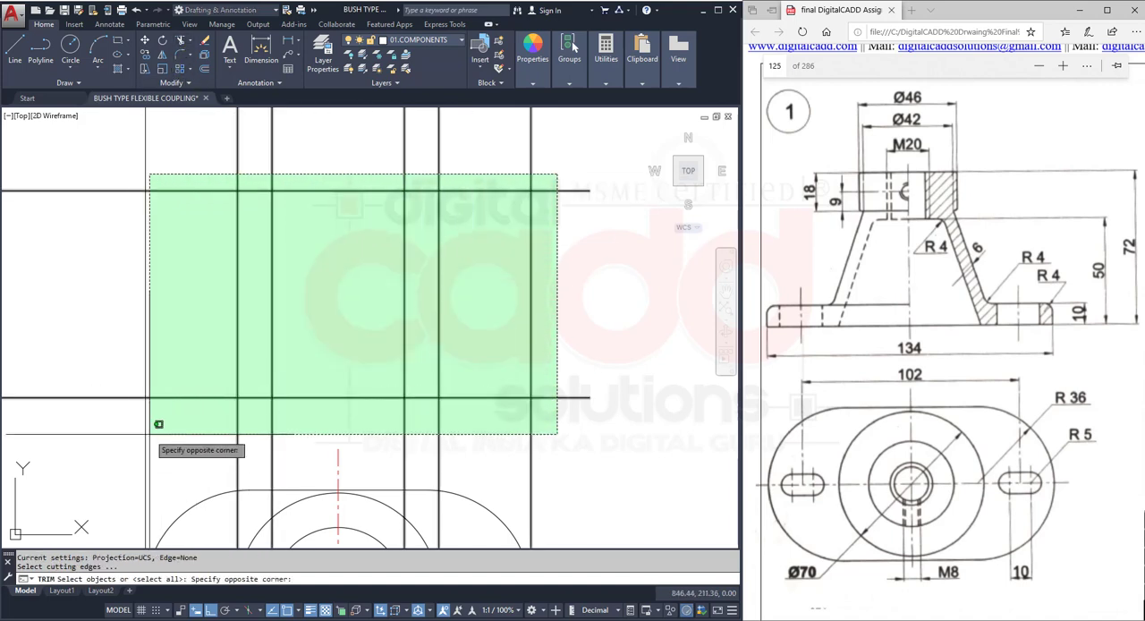
left_click(158, 424)
key("Return")
left_click_drag(559, 421, 224, 414)
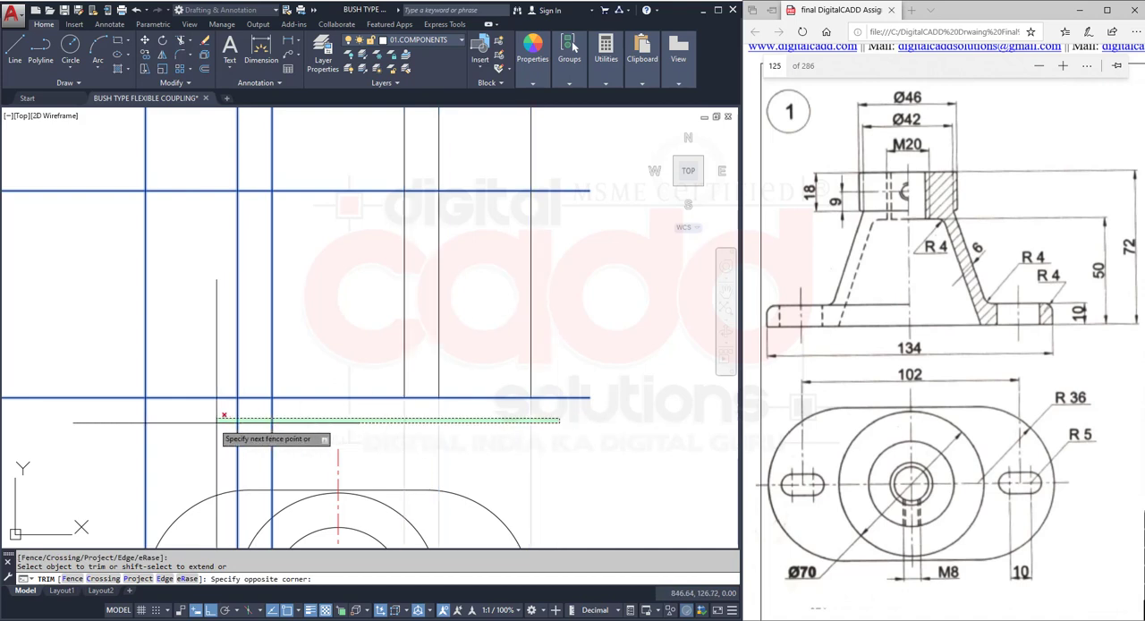
left_click(141, 421)
- Trim the base and top lines beyond the outermost verticals, and the projection rays above the top line
left_click(101, 190)
left_click(37, 423)
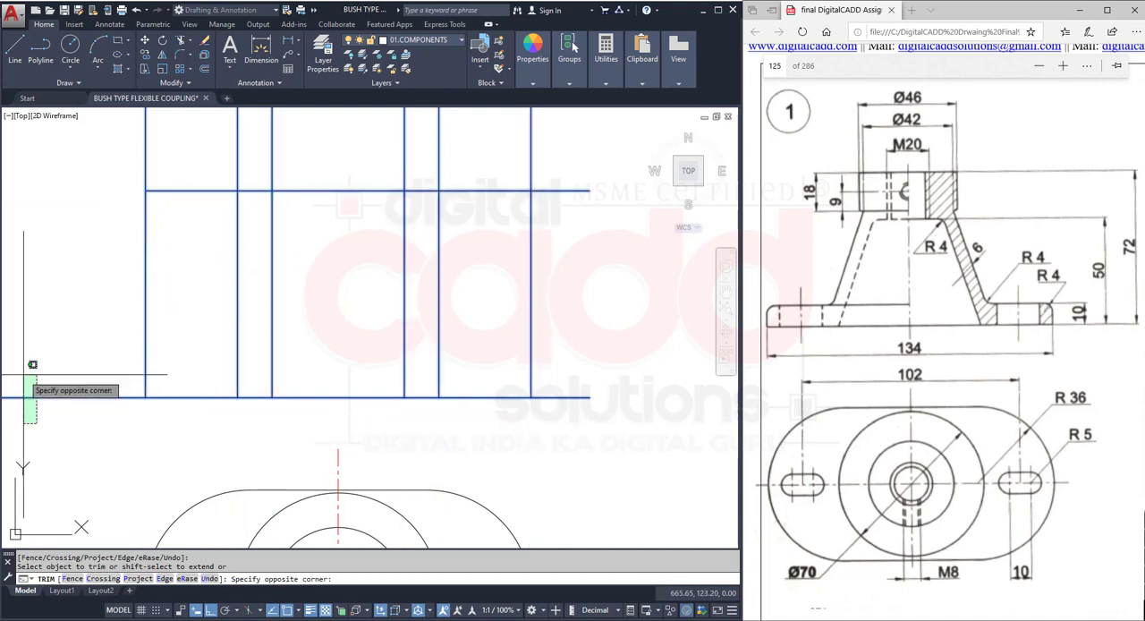
left_click(15, 367)
left_click(609, 145)
left_click(571, 452)
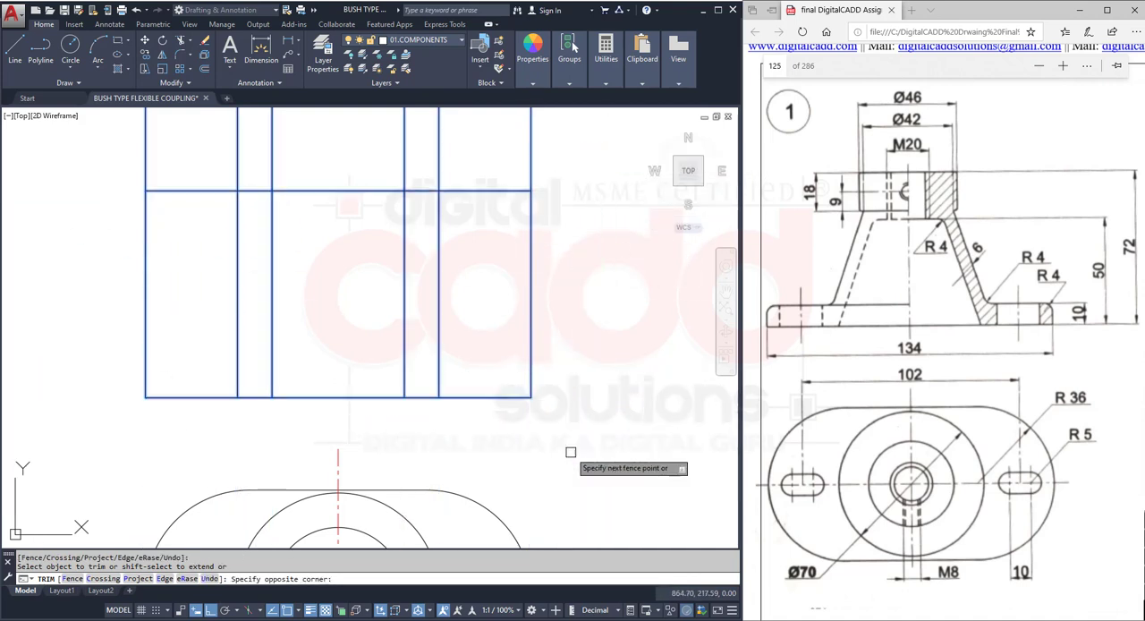
left_click(564, 133)
left_click(106, 139)
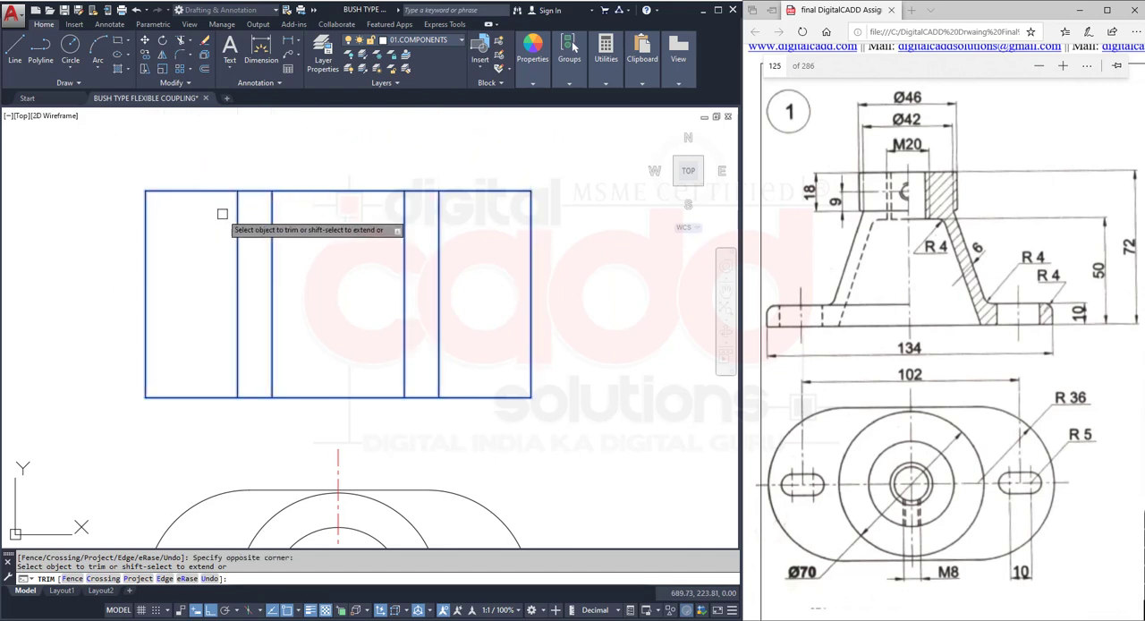
key("Return")
- Offset the front view's base line upward by 10 for the base plate's top edge
mouse_move(374, 420)
middle_mouse_down()
mouse_move(375, 331)
mouse_move(331, 382)
mouse_move(332, 357)
mouse_move(345, 374)
mouse_move(357, 345)
middle_mouse_up()
scroll(344, 376, "down", 2)
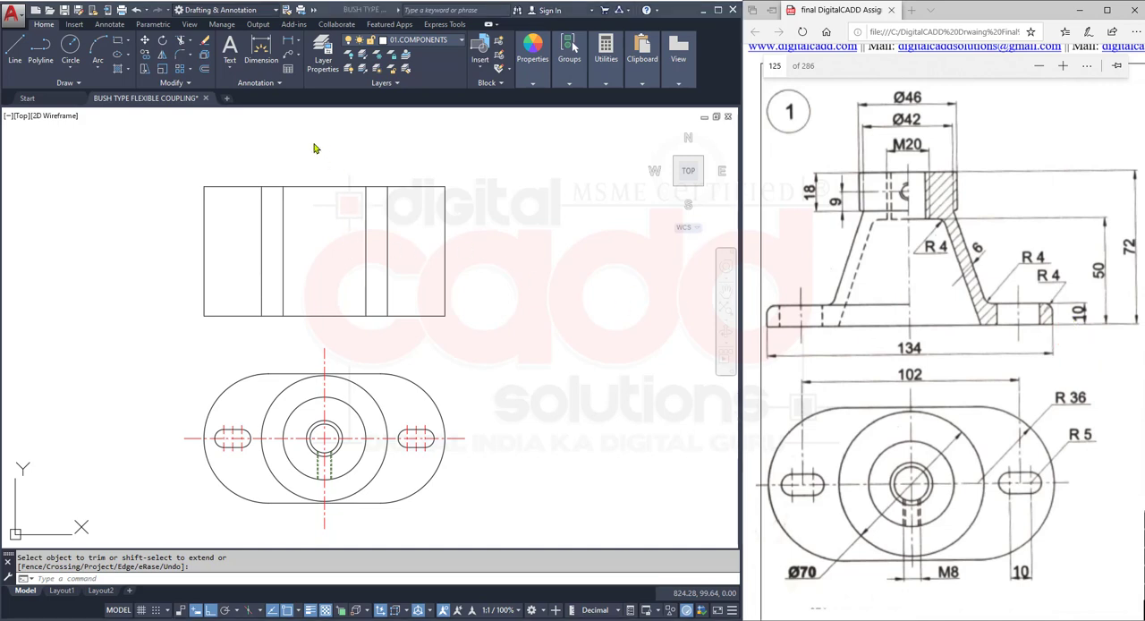
left_click(205, 68)
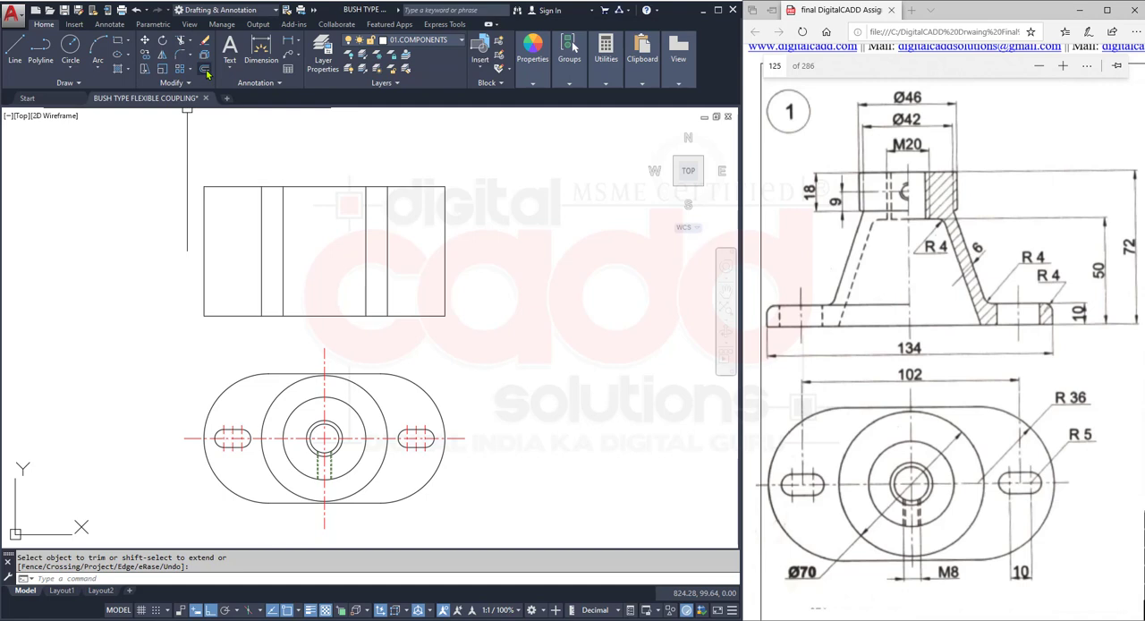
type("10")
key("Return")
left_click(338, 316)
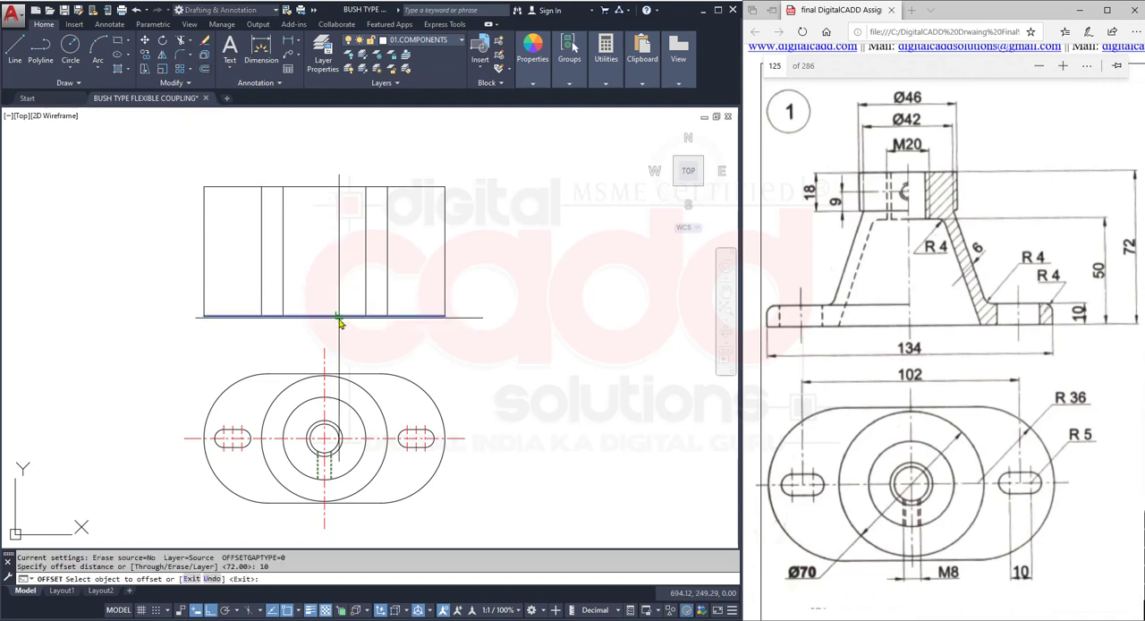
left_click(347, 269)
key("Return")
- Trim the outer verticals and top line outside the Ø70 projection lines above the base plate on both sides
scroll(340, 248, "up", 2)
middle_click_drag(332, 248, 334, 304)
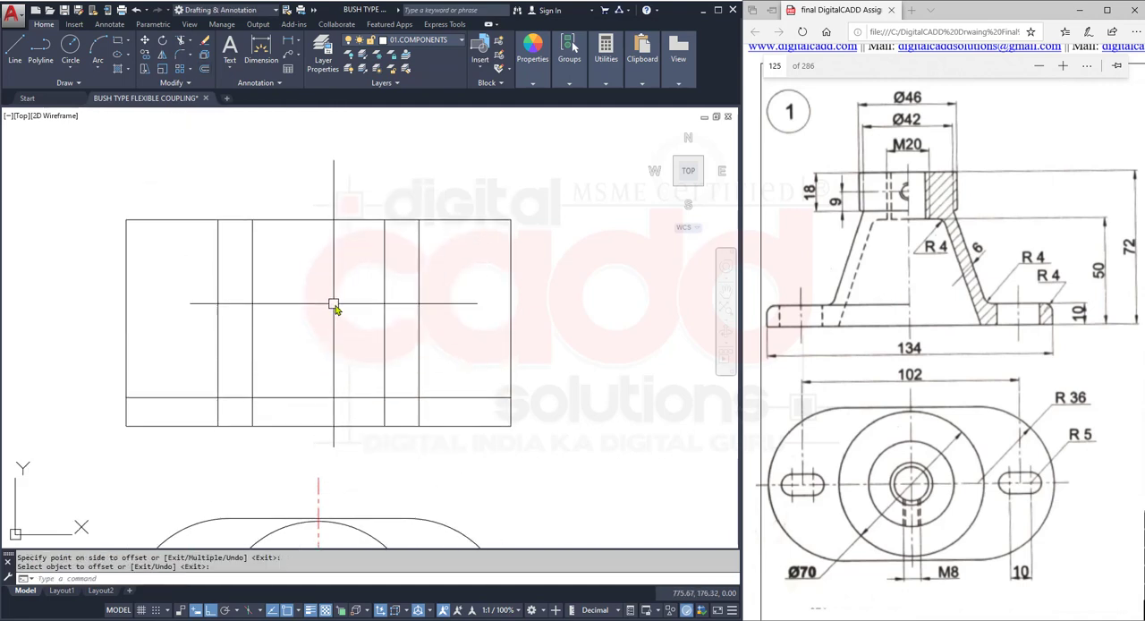
type("TR")
key("Return")
left_click(552, 185)
left_click(455, 276)
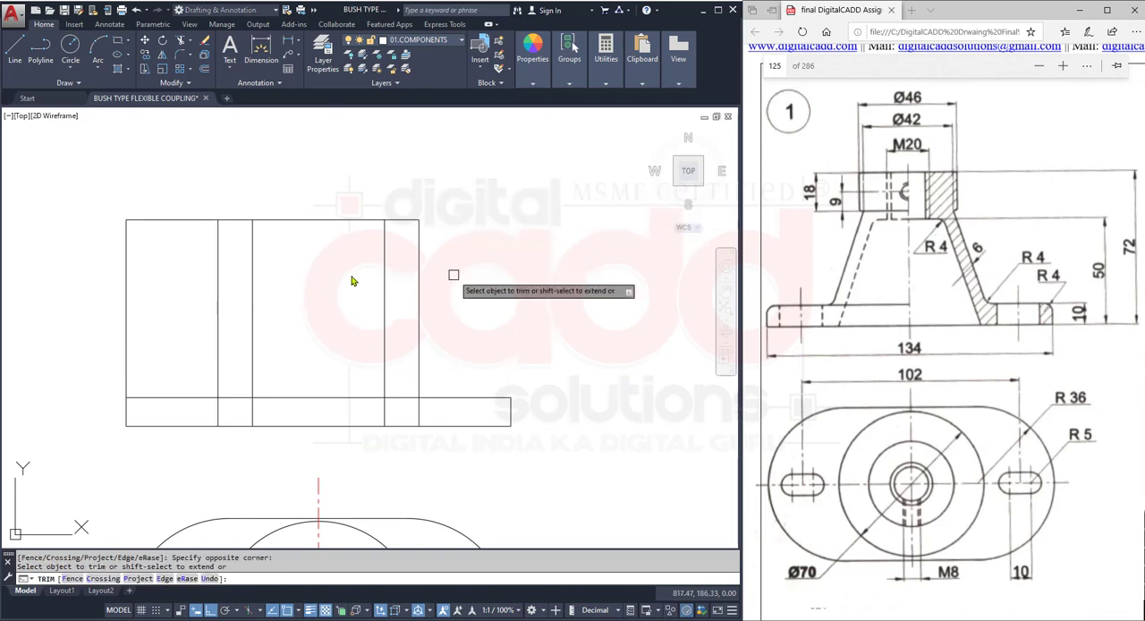
left_click(167, 197)
left_click(9, 290)
middle_click_drag(520, 465, 518, 400)
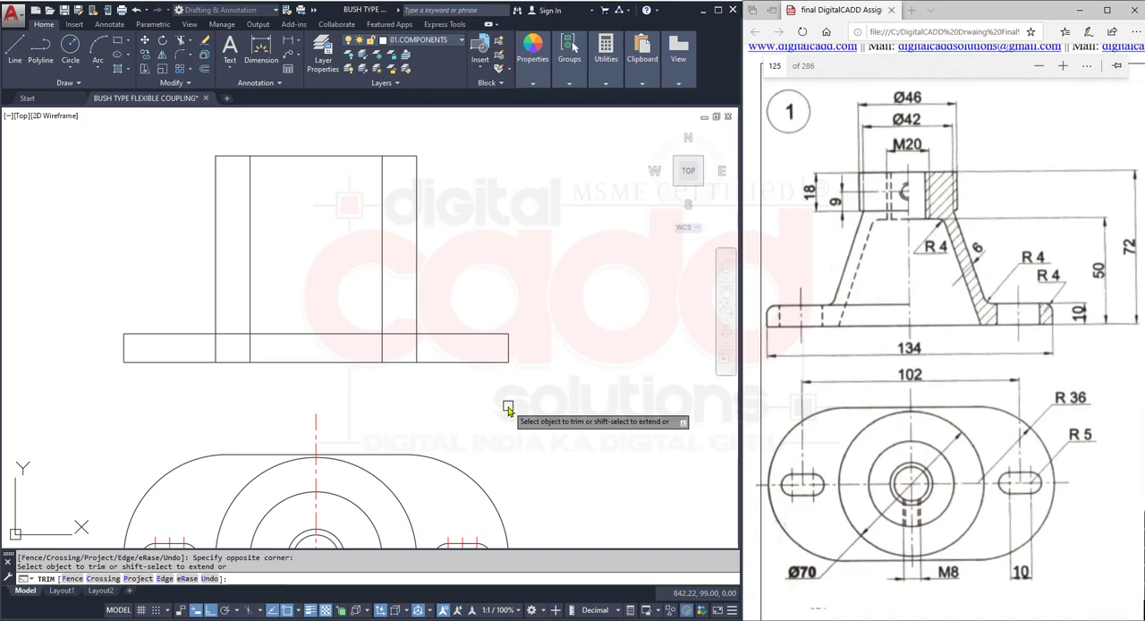
key("Return")
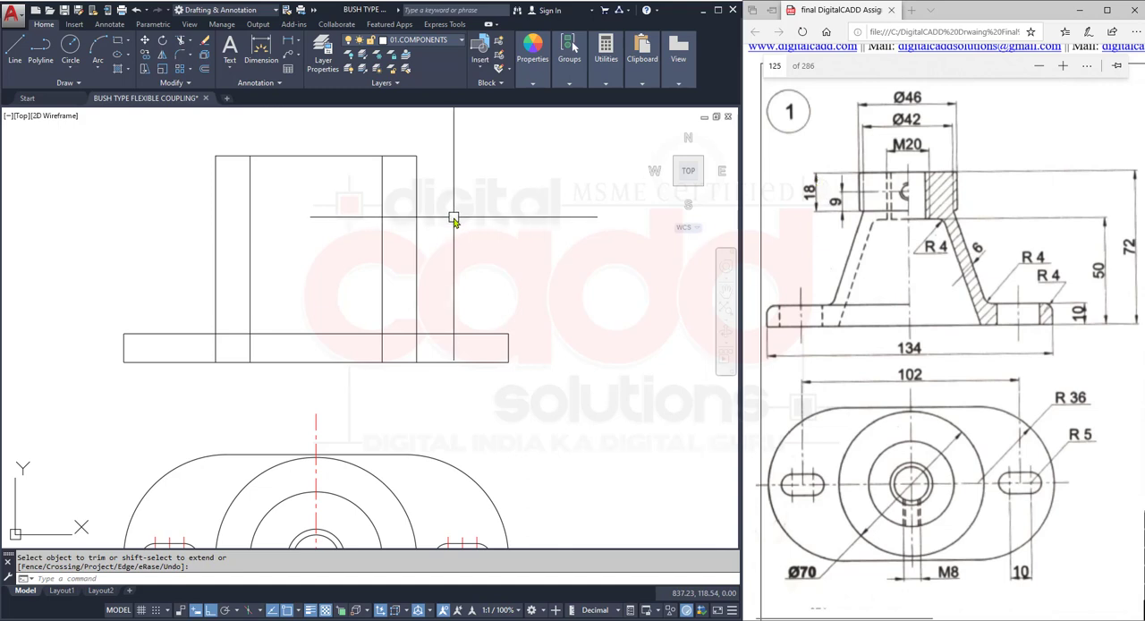
- Offset the front view's top line downward by 18 for the hub's lower edge
left_click(204, 69)
type("18")
key("Return")
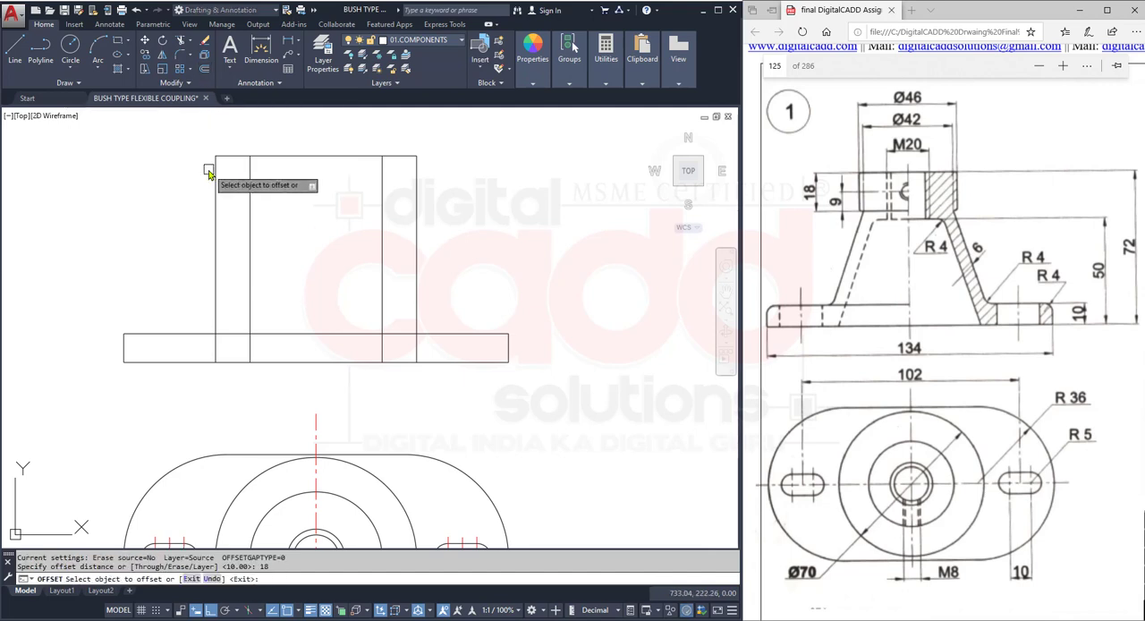
left_click(277, 157)
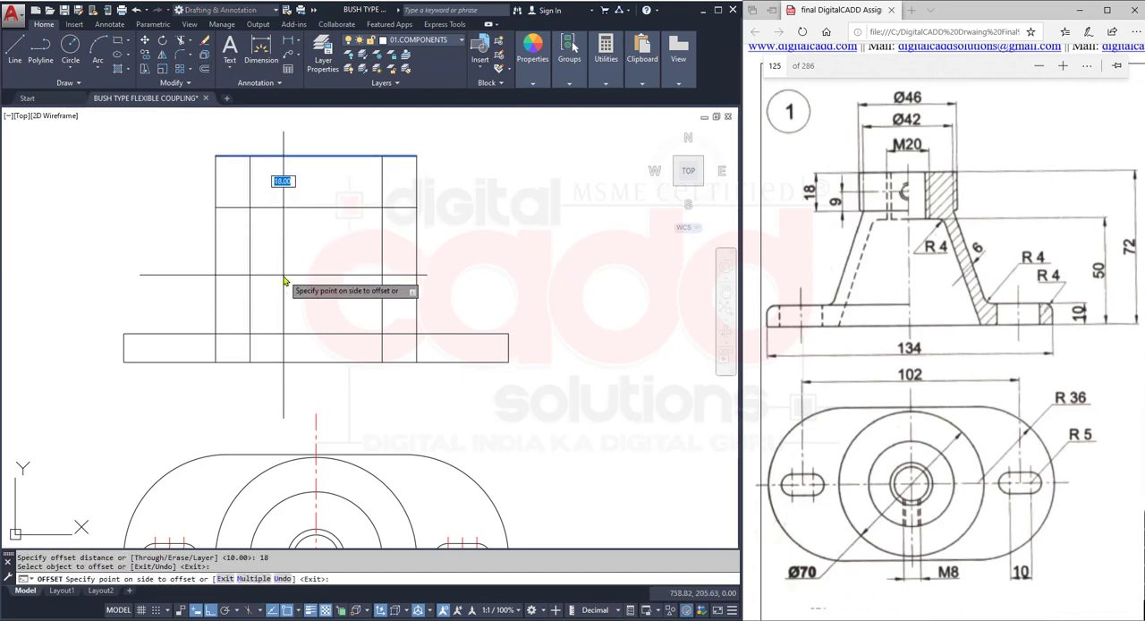
left_click(283, 276)
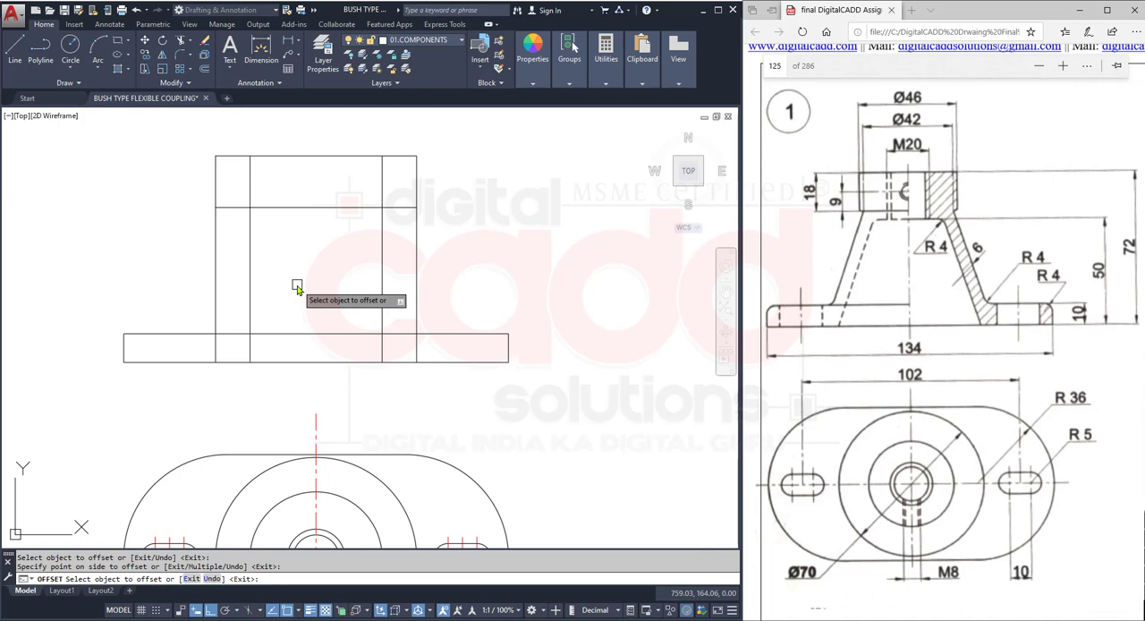
key("Return")
- Trim the upper corners outside the Ø46 lines, along with the left ledge and left Ø70 line above the base plate
type("tr")
key("Return")
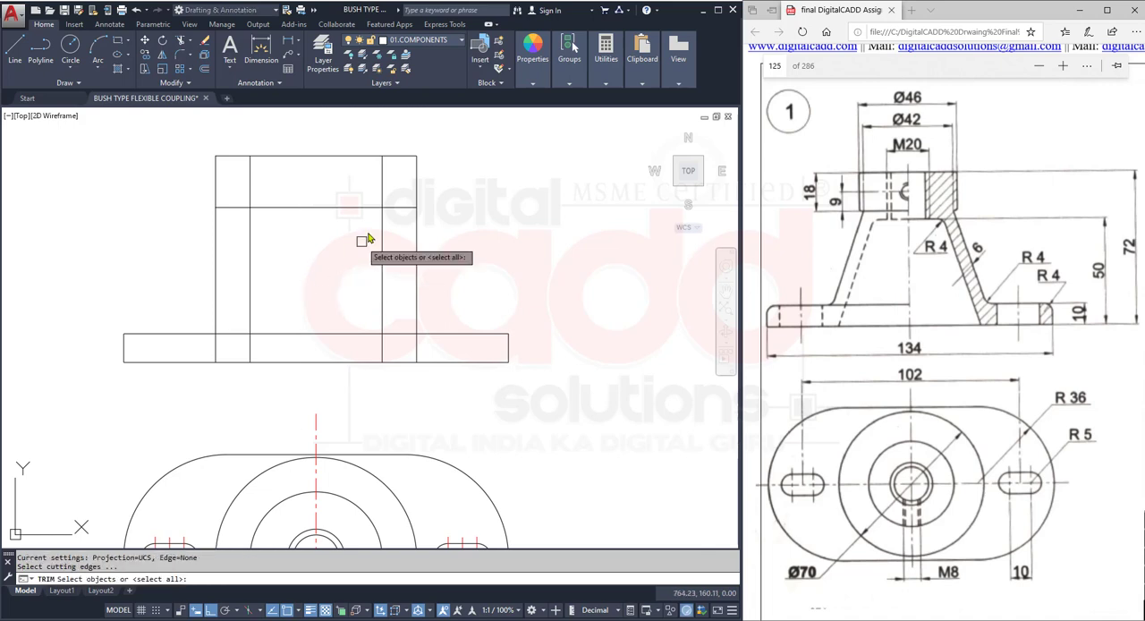
left_click(425, 142)
left_click(405, 191)
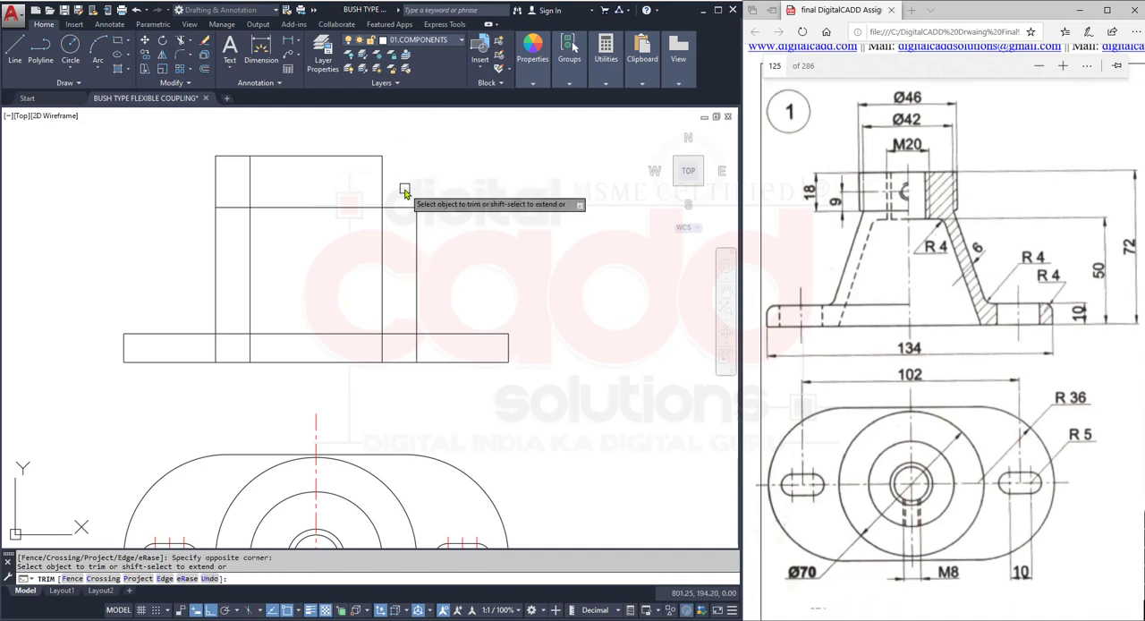
left_click(243, 141)
left_click(183, 228)
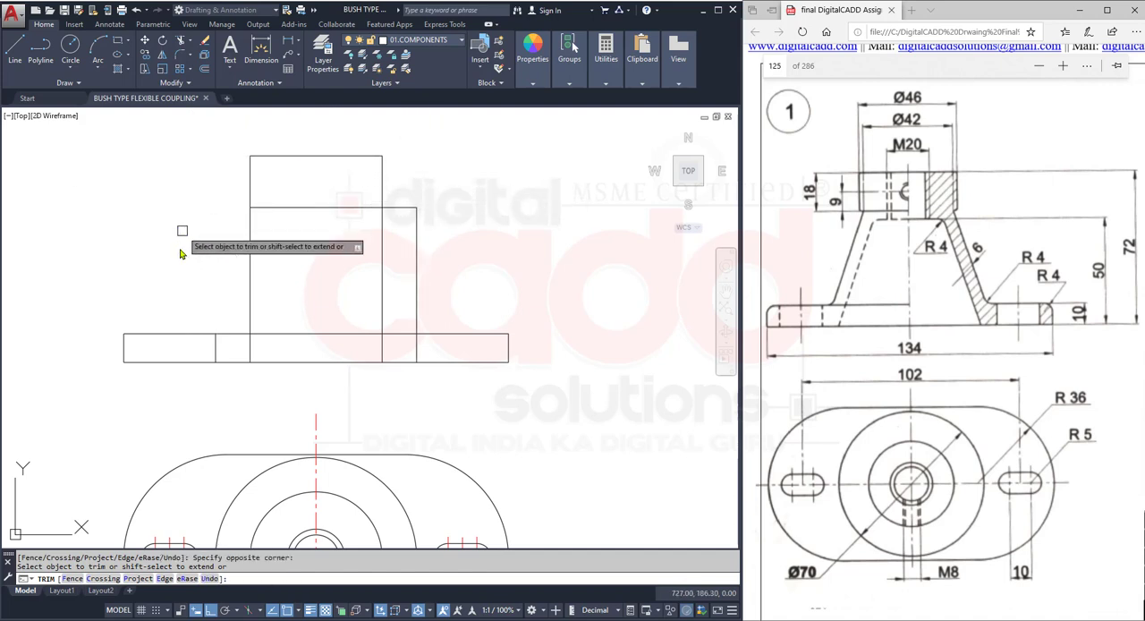
left_click(407, 208)
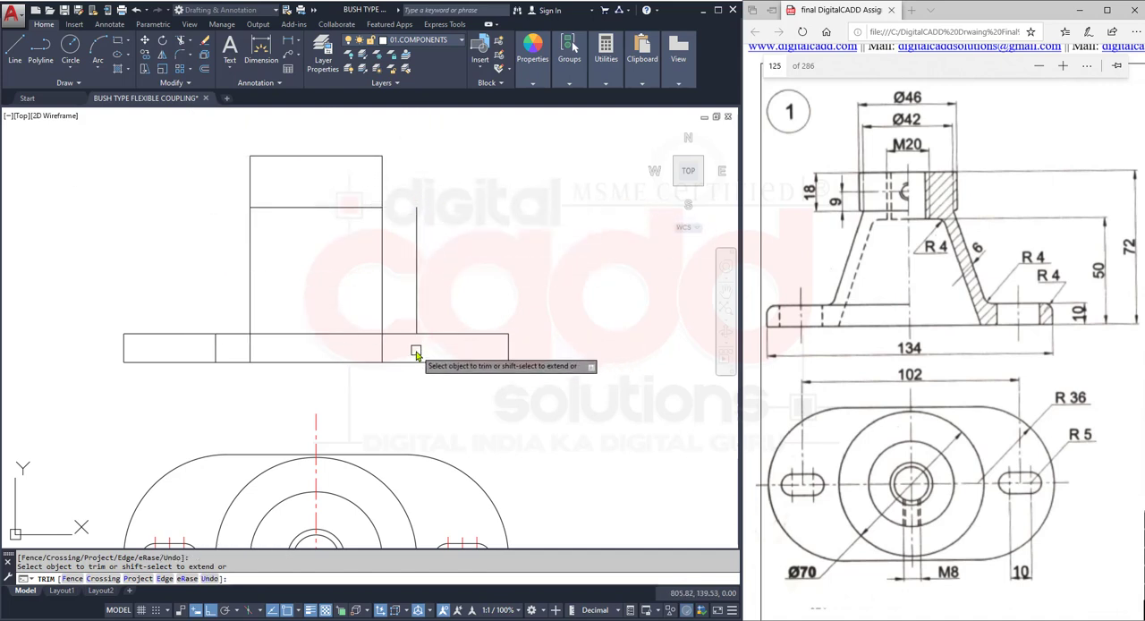
key("ctrl+z")
key("ctrl+z")
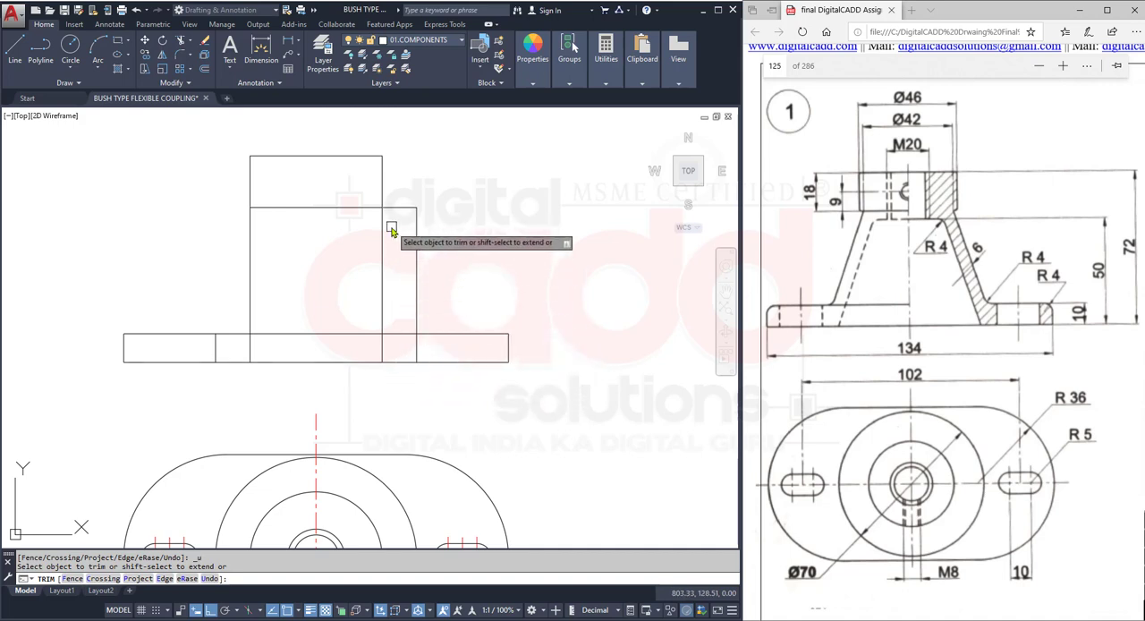
key("Escape")
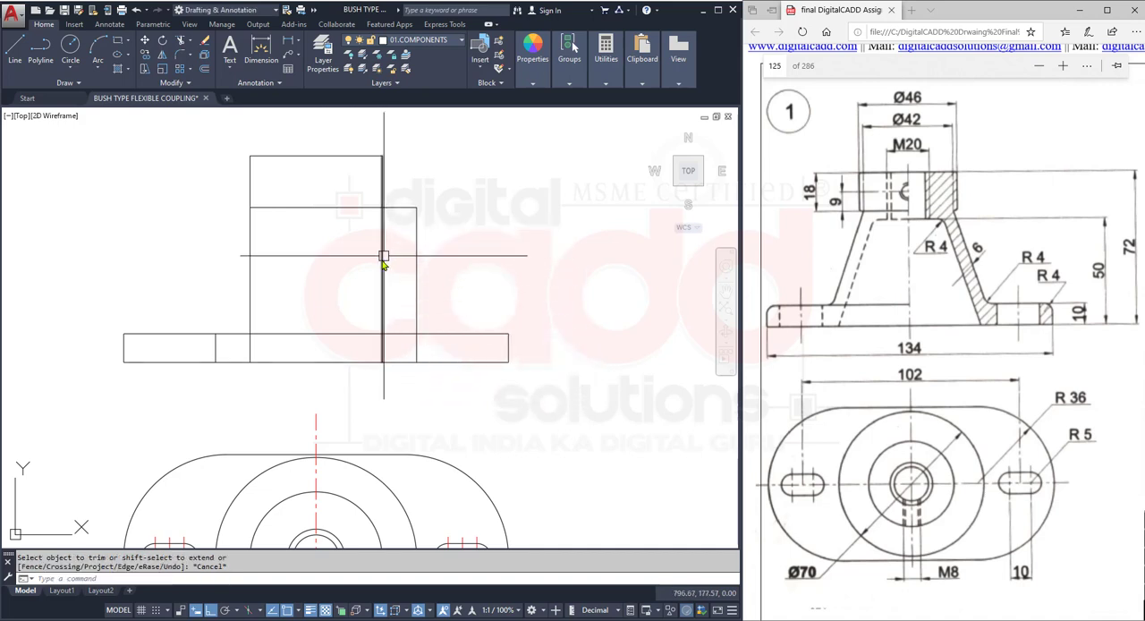
- Stretch the top view's vertical centre line upward past the top of the front view
left_click(316, 404)
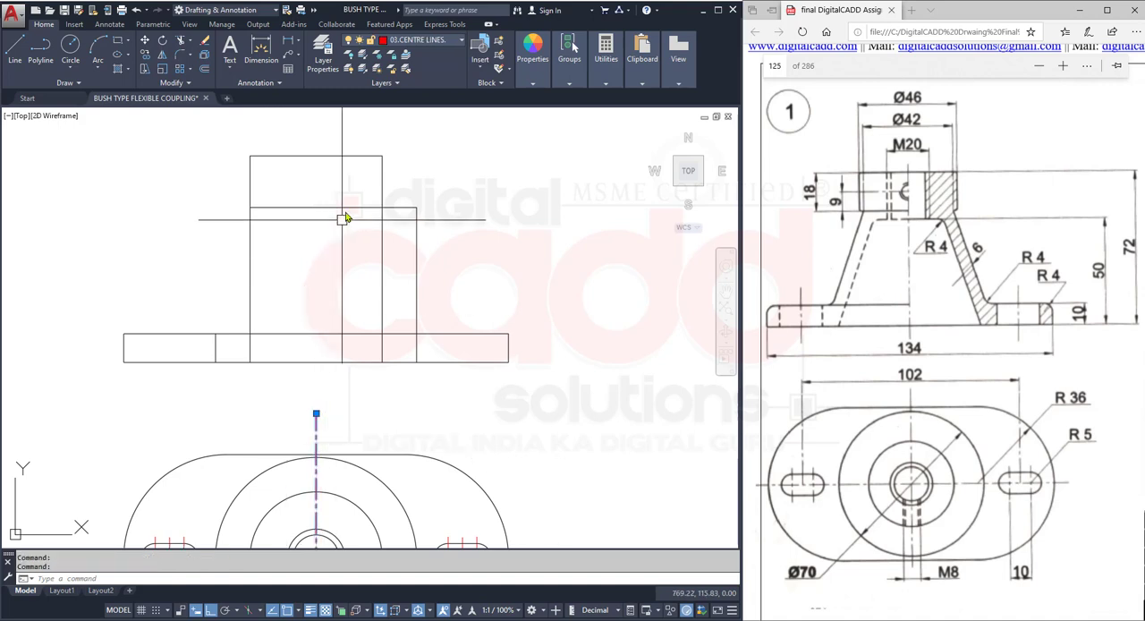
left_click(316, 413)
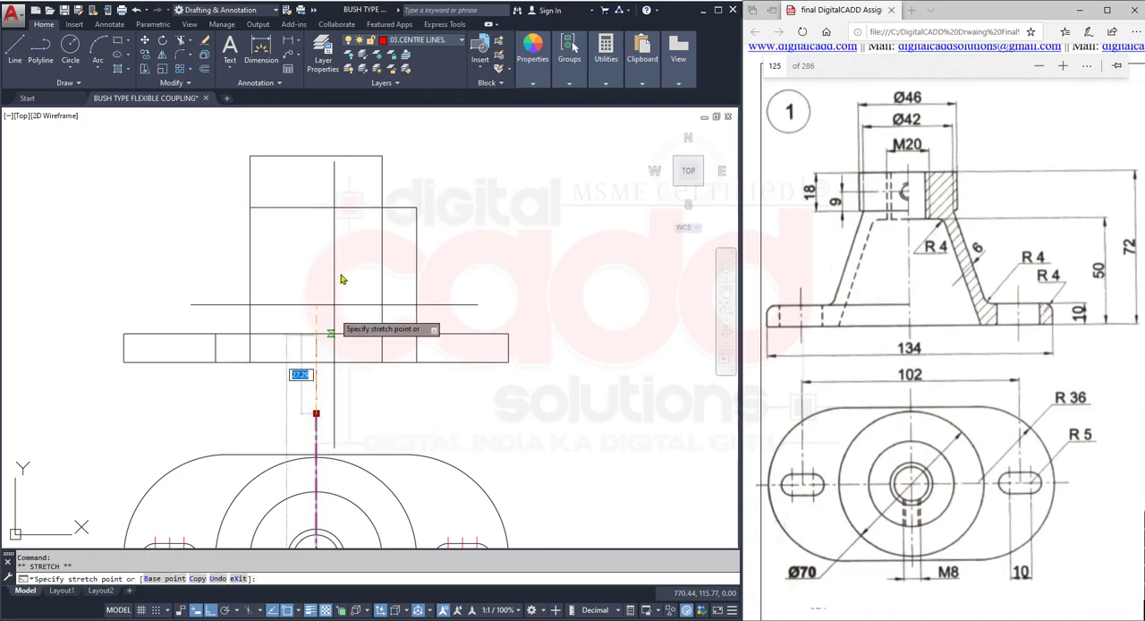
left_click(340, 140)
key("Escape")
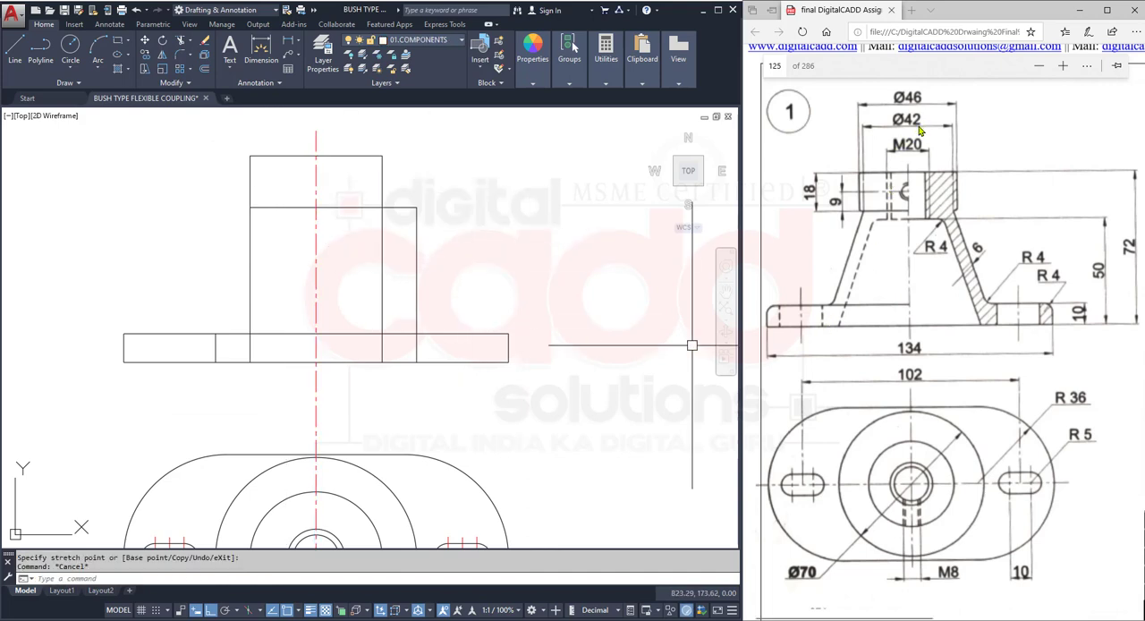
- Offset the vertical centre line by 21 to both the right and left sides
left_click(203, 71)
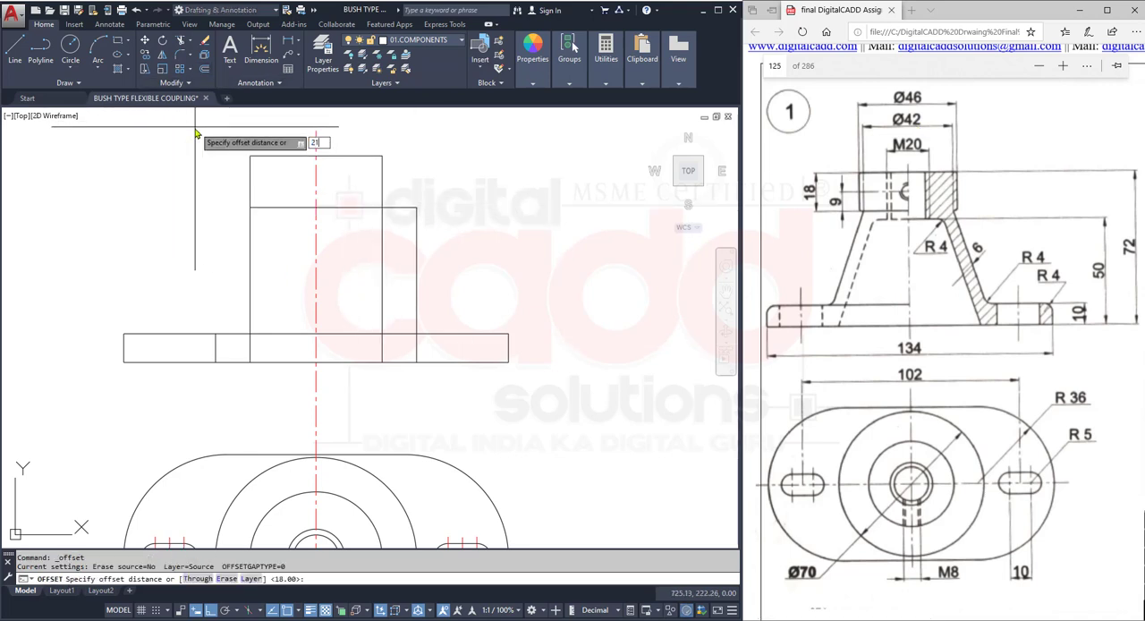
type("21")
key("Return")
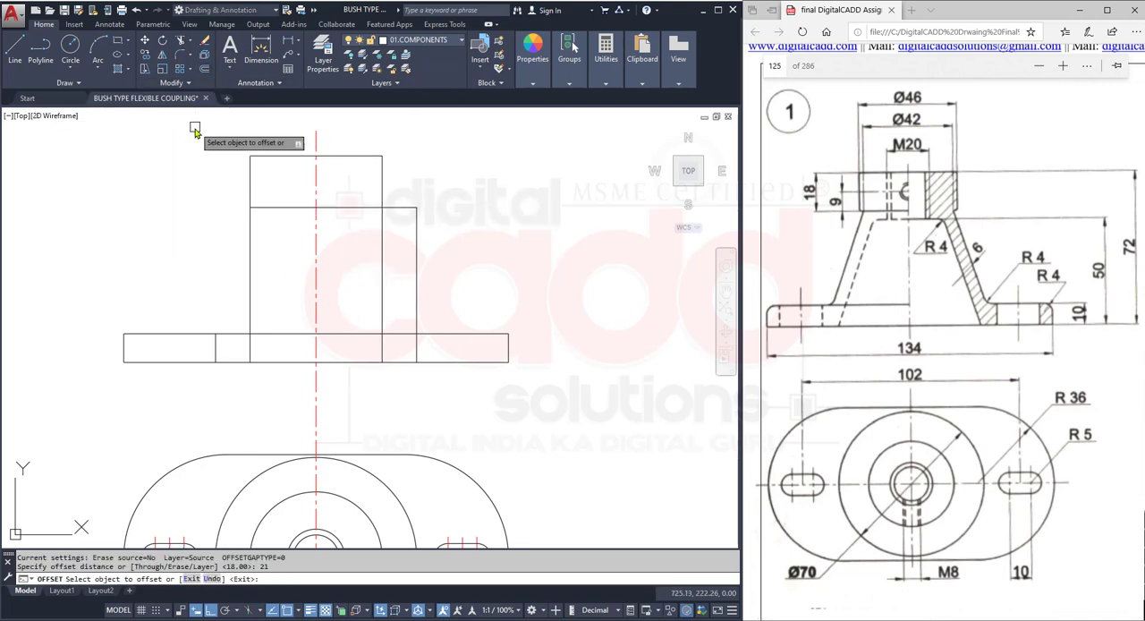
left_click(319, 148)
left_click(325, 143)
left_click(315, 147)
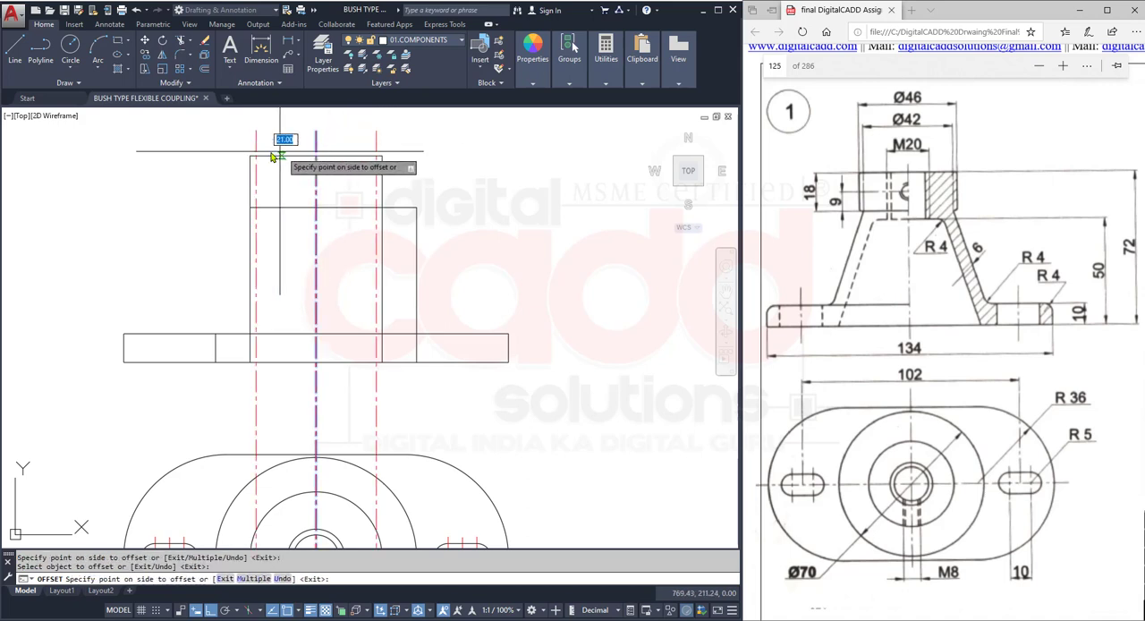
left_click(273, 156)
key("Return")
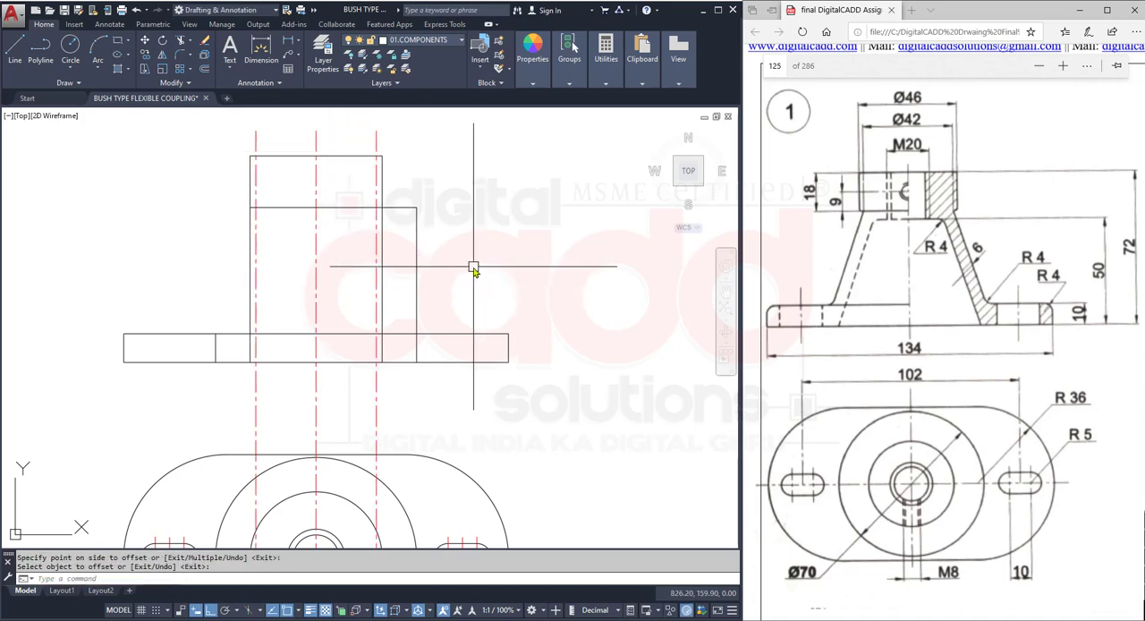
- Draw the two slanted cone sides from the Ø70 lines at the base plate's top edge to the offset centre lines at the hub's lower edge
key("Return")
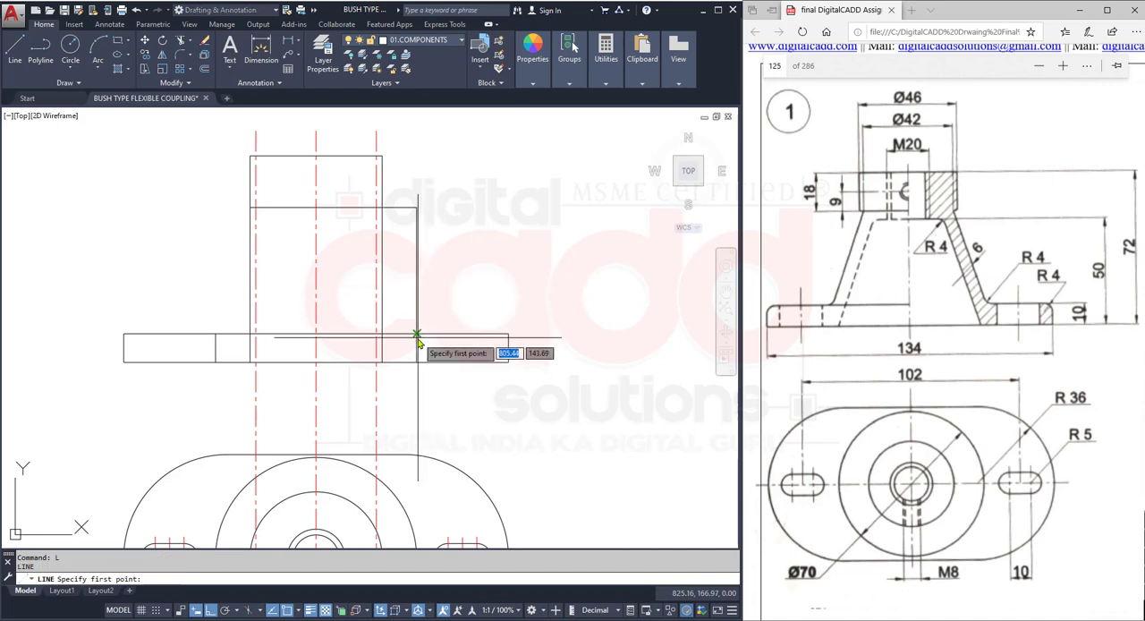
left_click(377, 333)
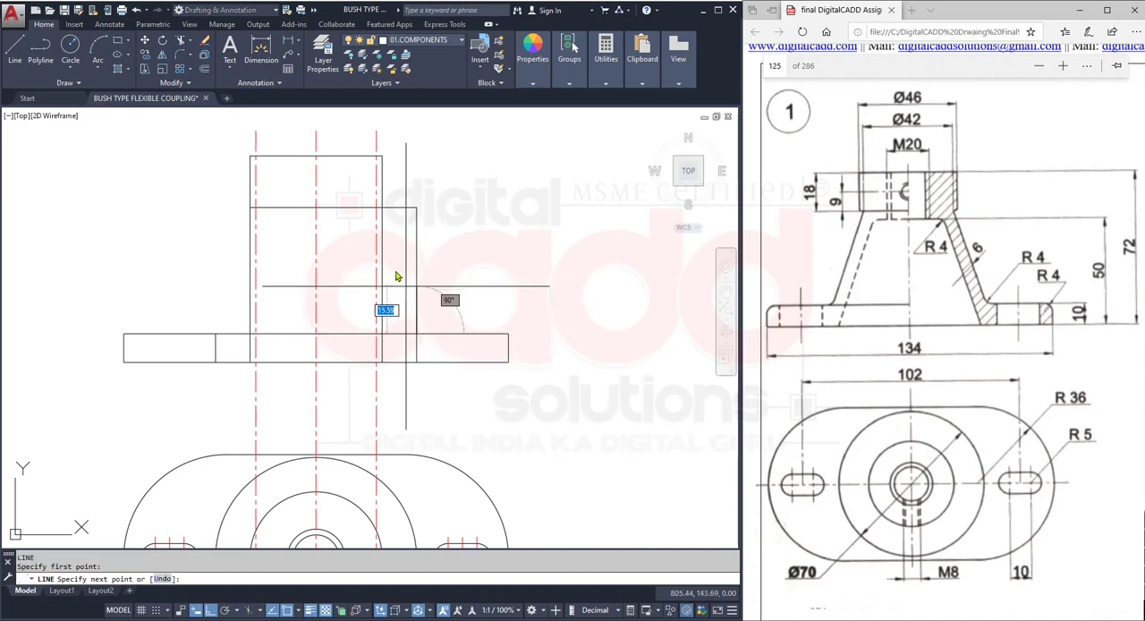
left_click(377, 209)
key("Return")
key("Return")
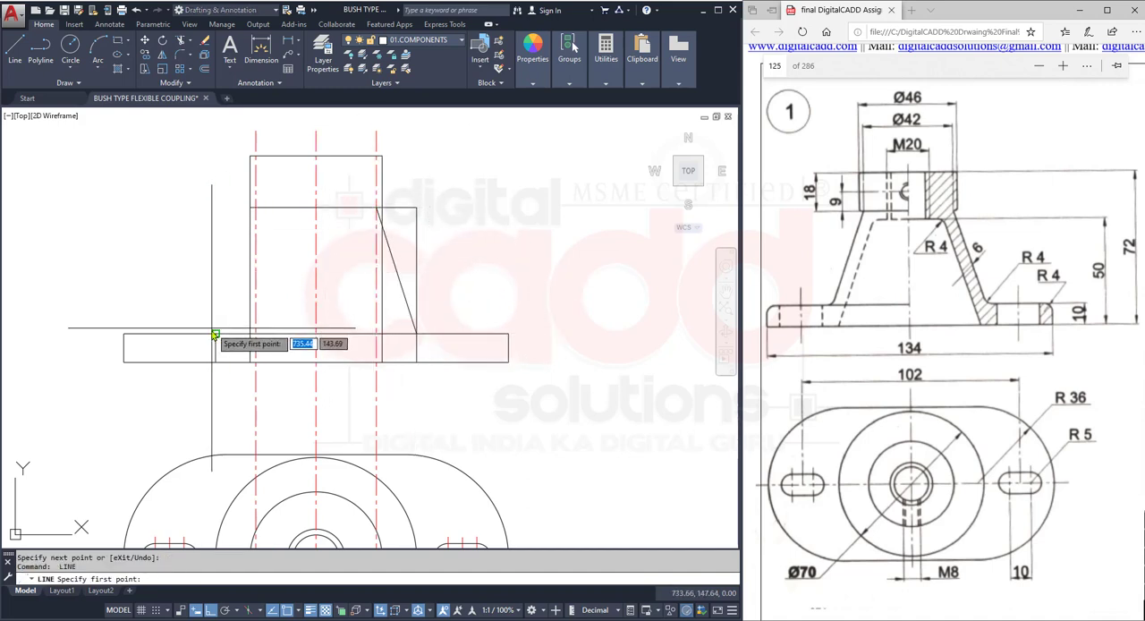
left_click(216, 334)
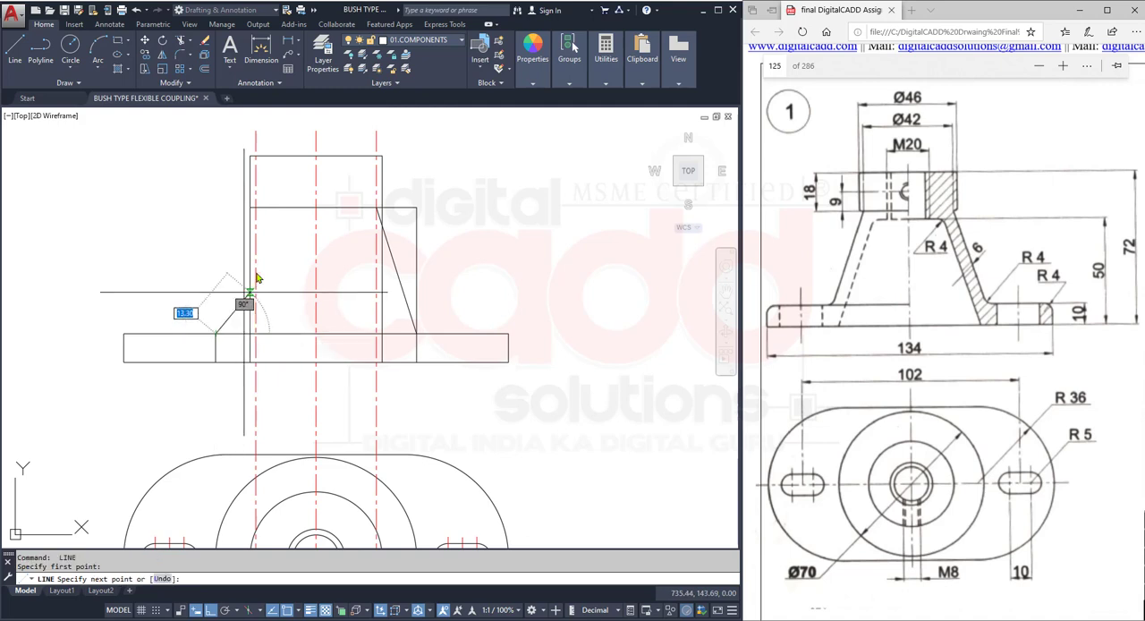
left_click(256, 208)
key("Return")
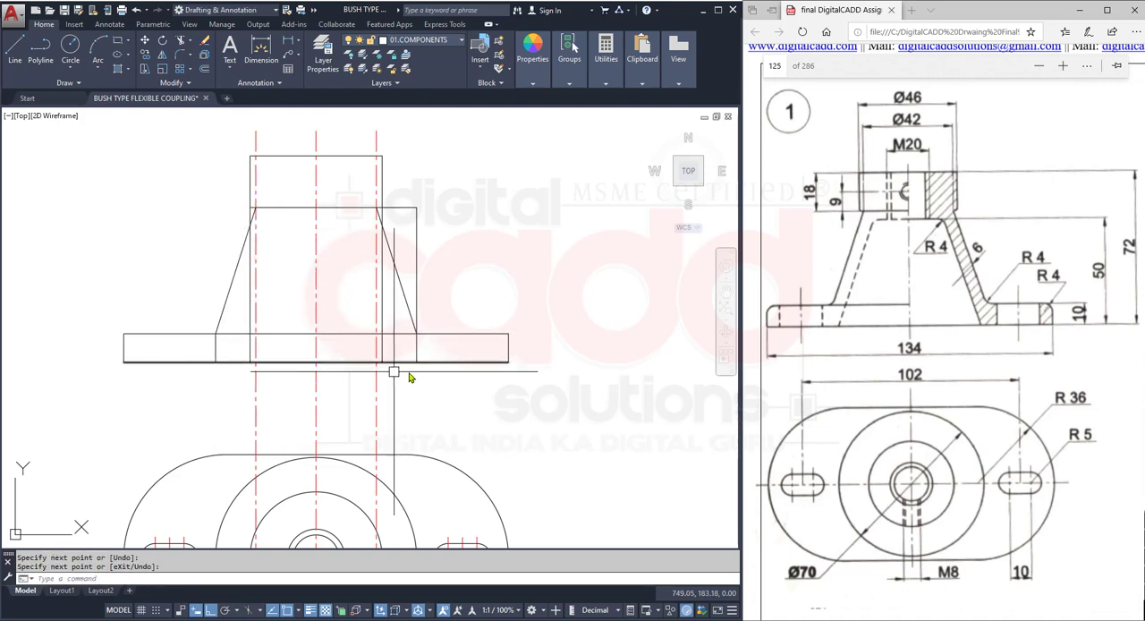
- Delete the leftover vertical Ø70 projection lines on both sides of the front view
left_click(215, 350)
key("Delete")
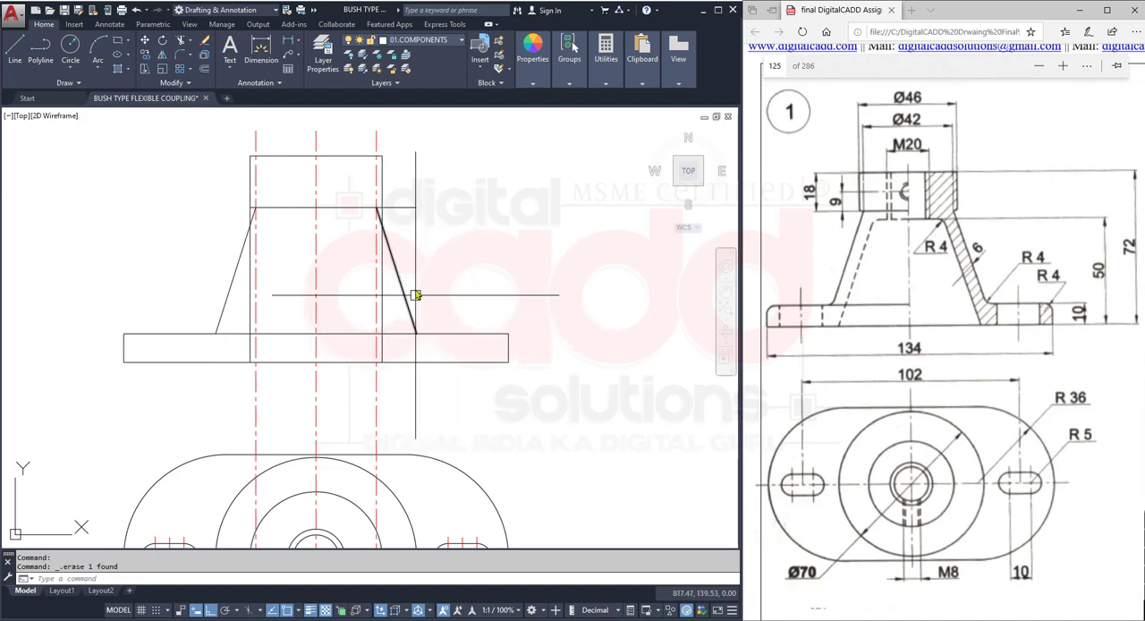
- Delete the two offset centre lines on both sides of the front view's main vertical centre line
middle_click_drag(424, 291, 419, 332)
left_click(371, 172)
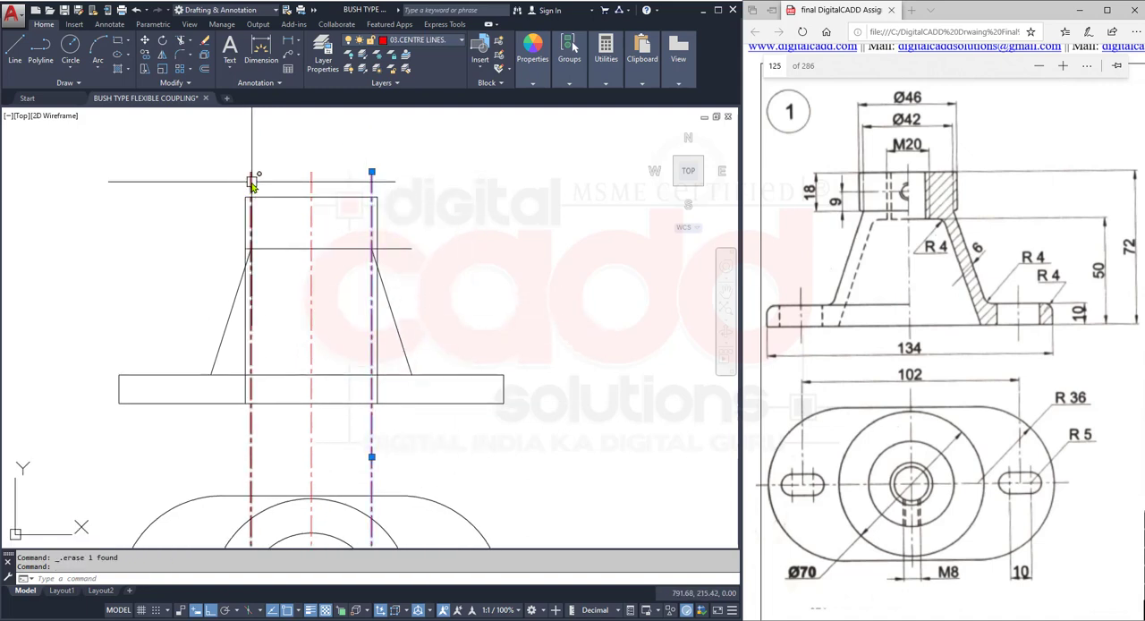
left_click(251, 181)
key("Return")
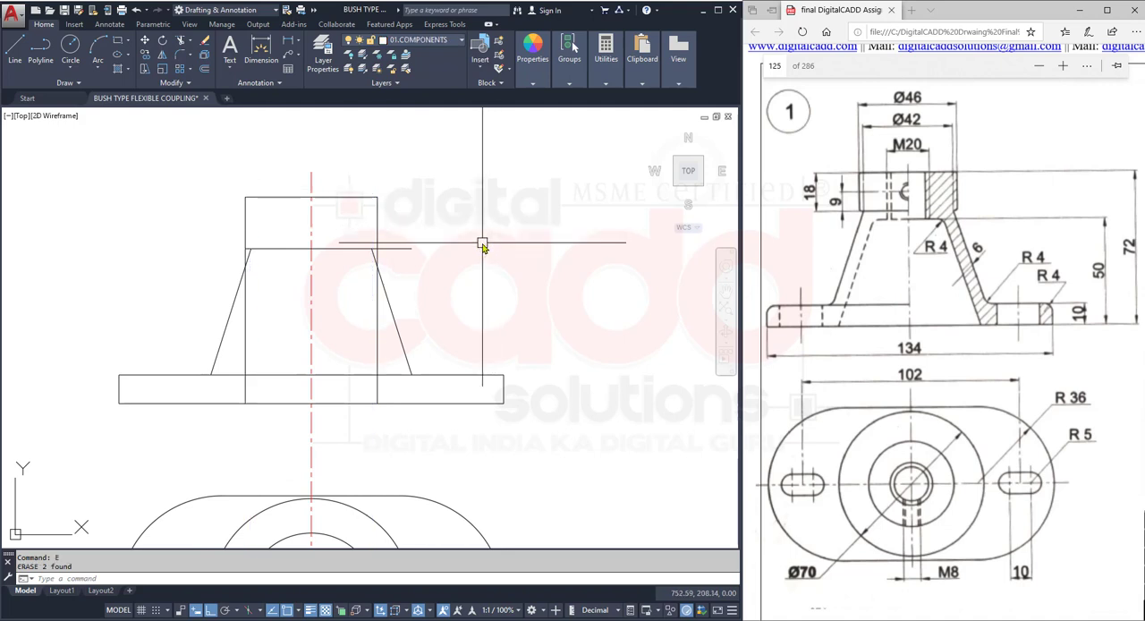
- Trim the hub's vertical lines below its lower edge on both sides, along with that edge's overhang beyond the hub's right side
key("Return")
key("Return")
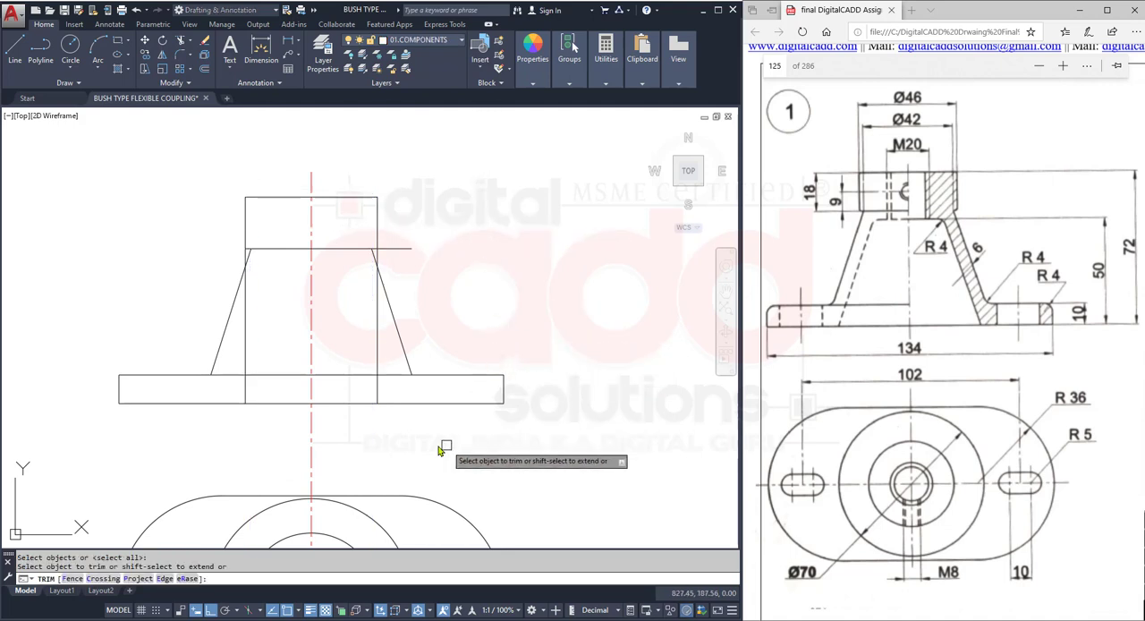
left_click(373, 396)
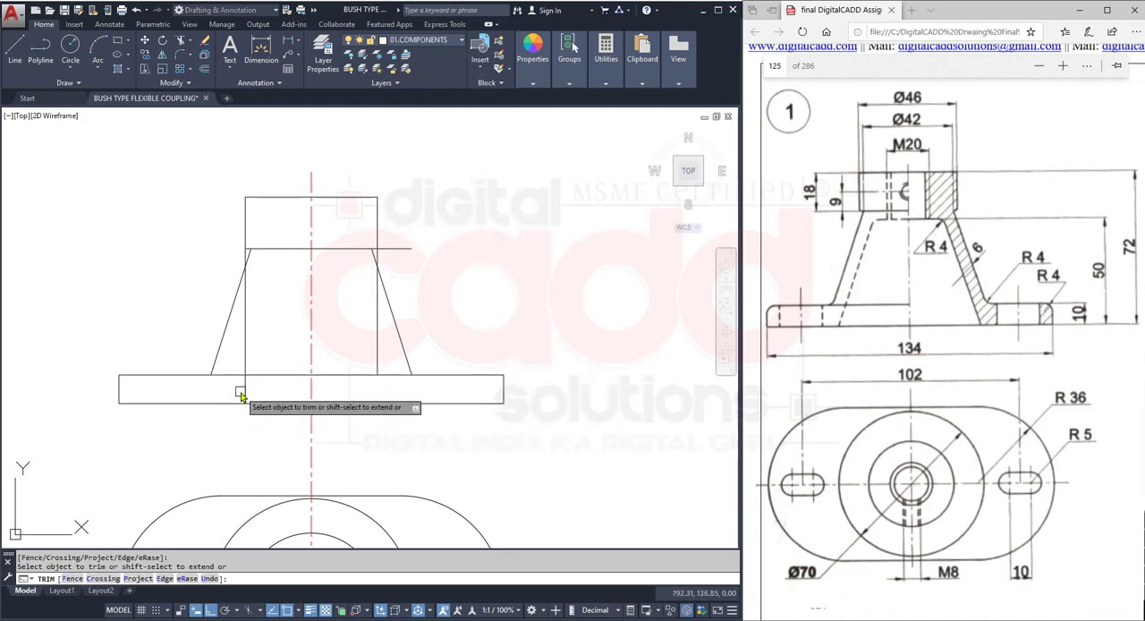
left_click(246, 353)
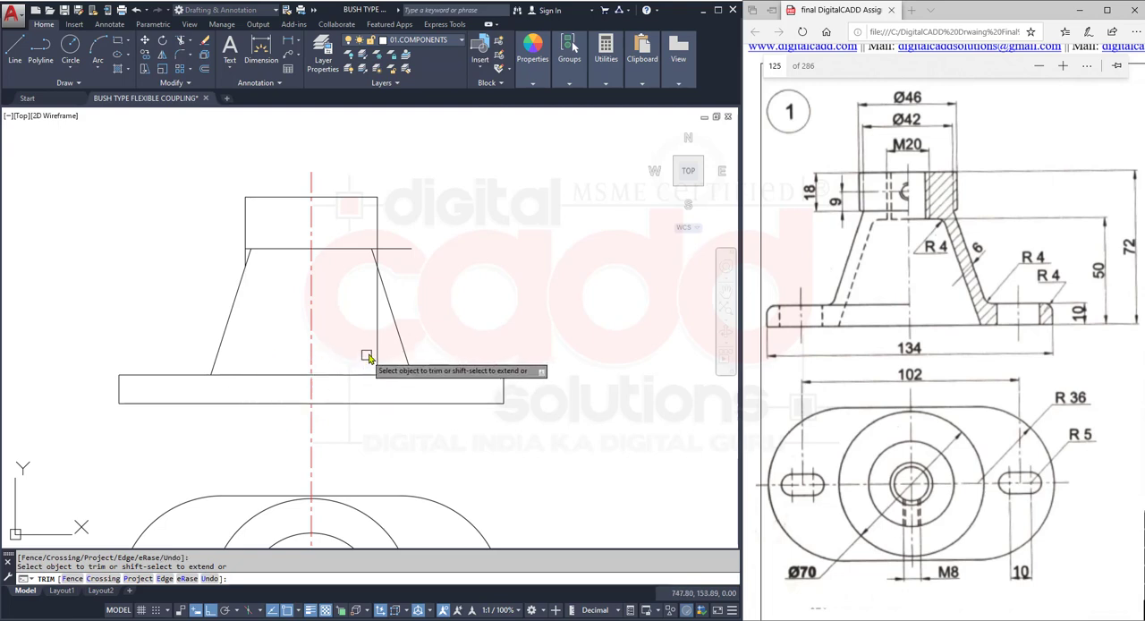
scroll(384, 253, "up", 4)
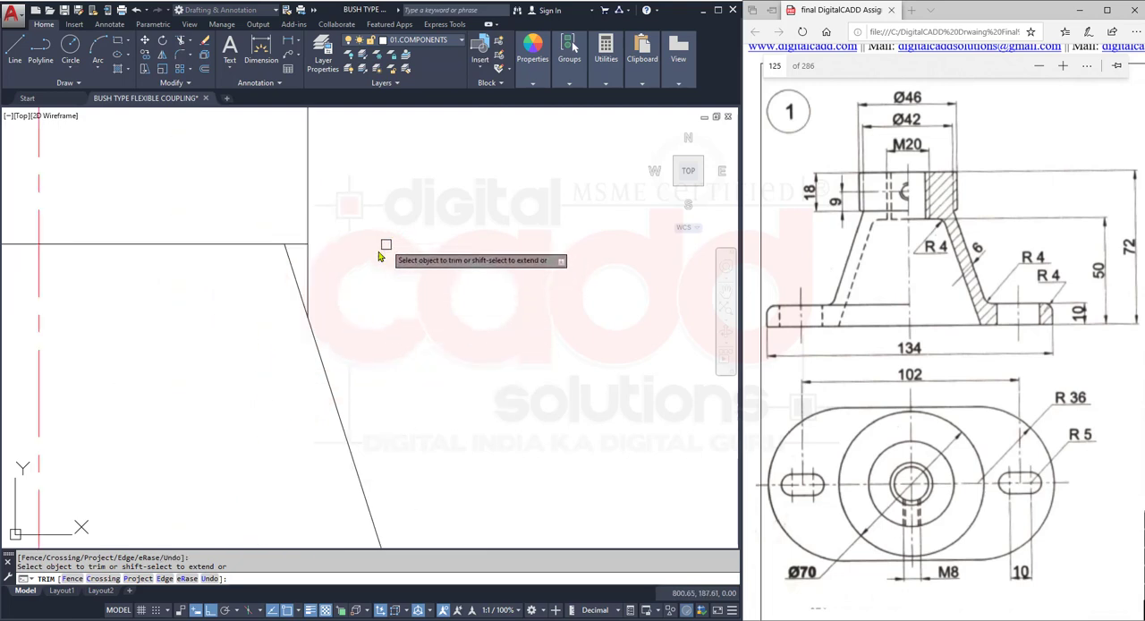
left_click(307, 267)
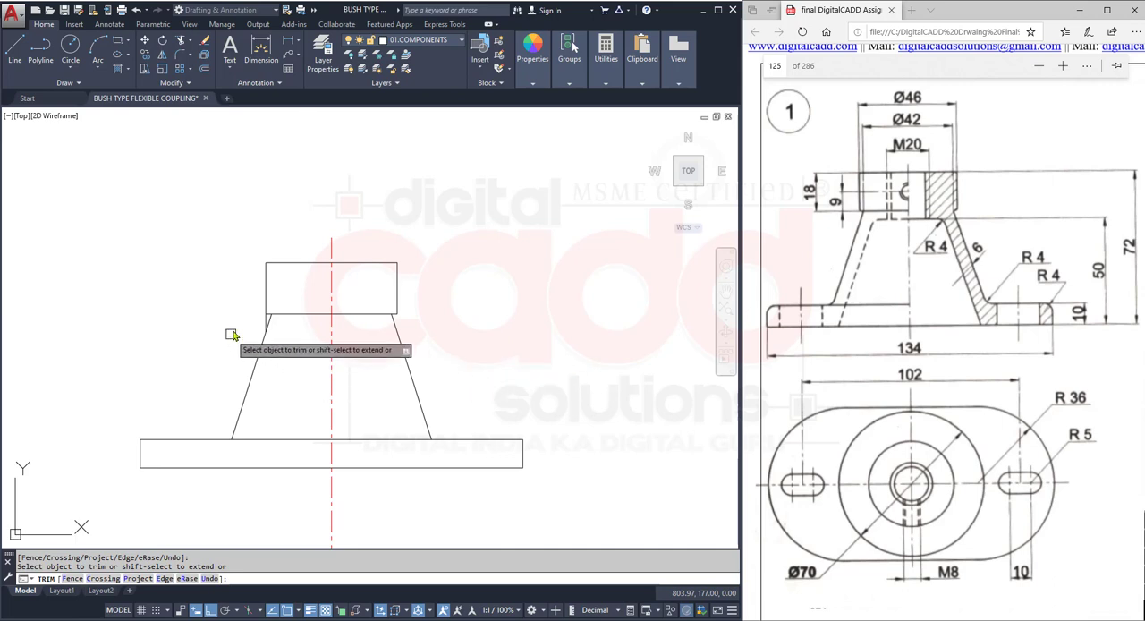
scroll(230, 332, "up", 3)
scroll(289, 387, "down", 5)
key("Return")
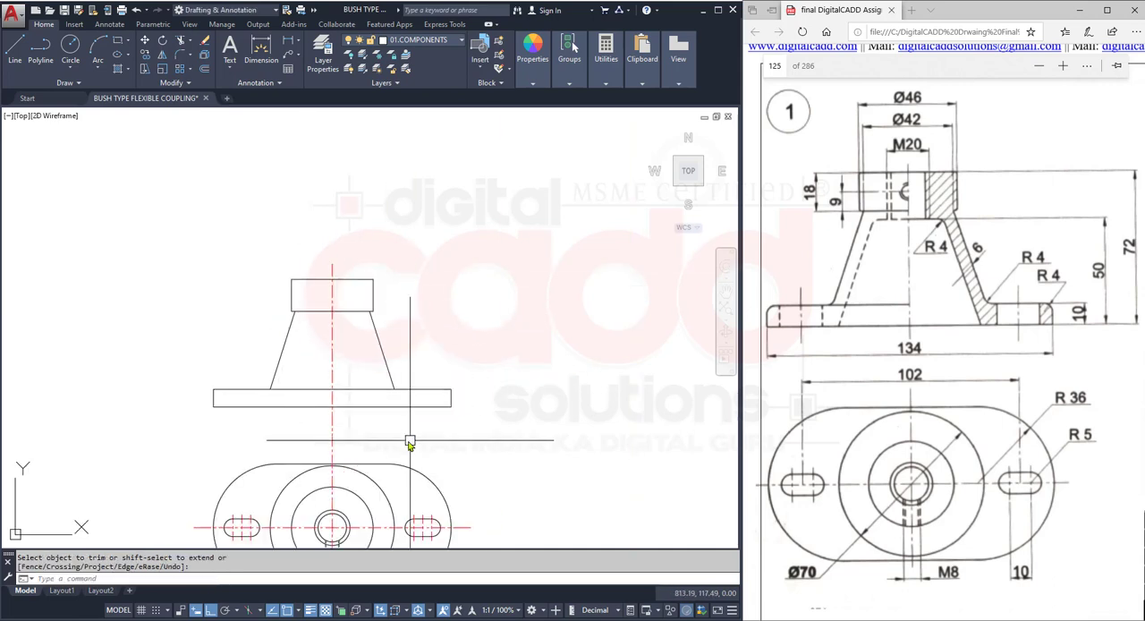
mouse_move(406, 439)
middle_mouse_down()
mouse_move(403, 278)
mouse_move(399, 414)
mouse_move(369, 380)
middle_mouse_up()
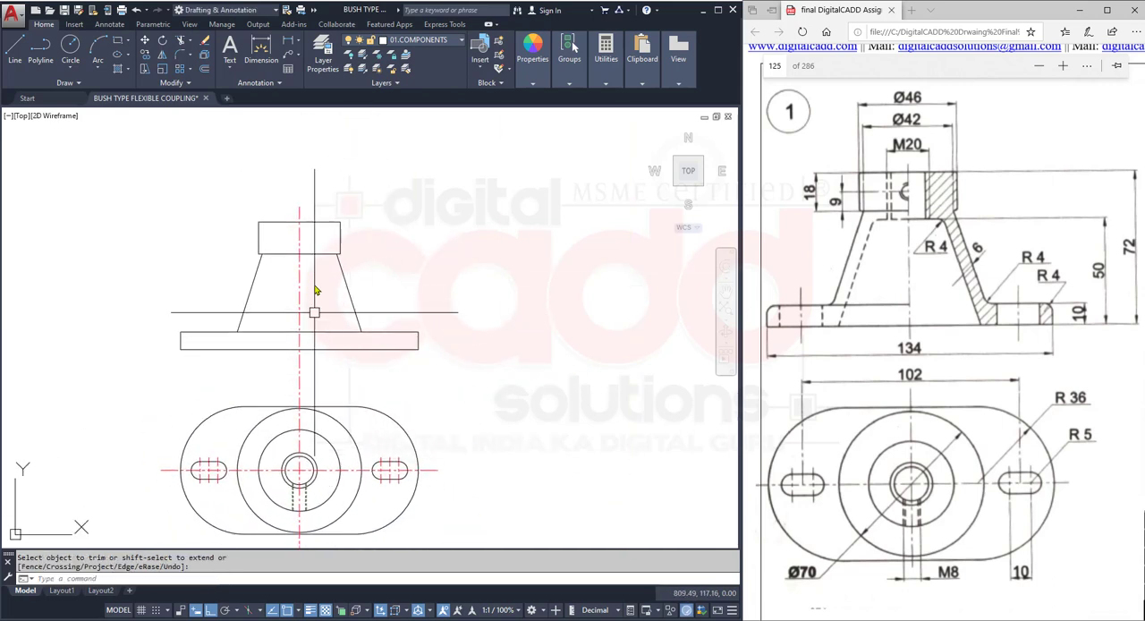
scroll(316, 281, "up", 2)
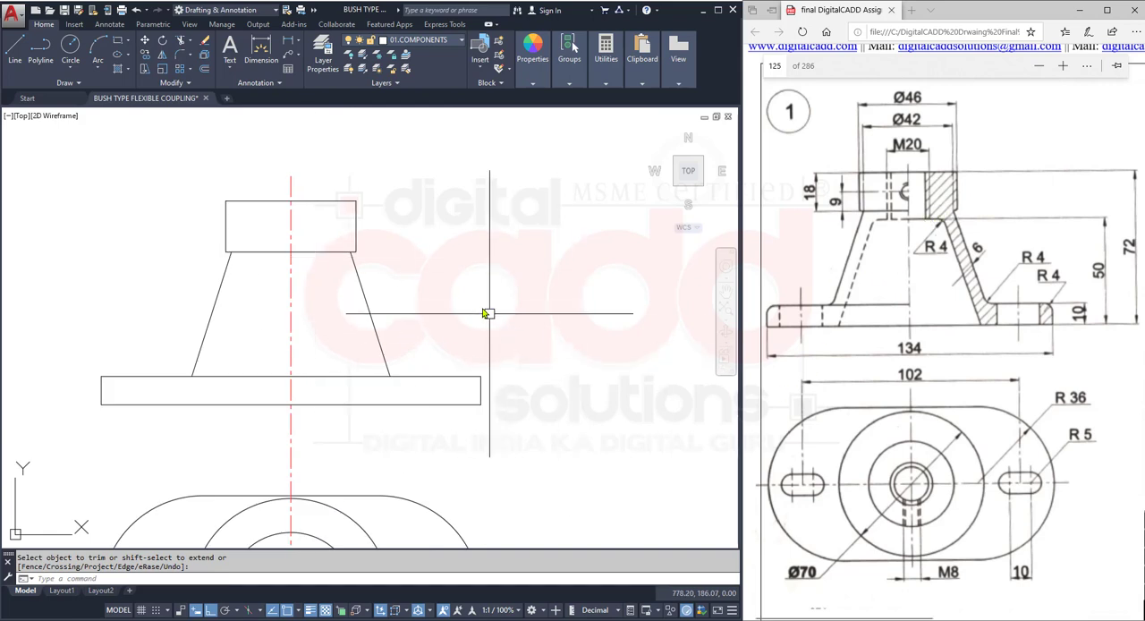
middle_click_drag(498, 401, 491, 327)
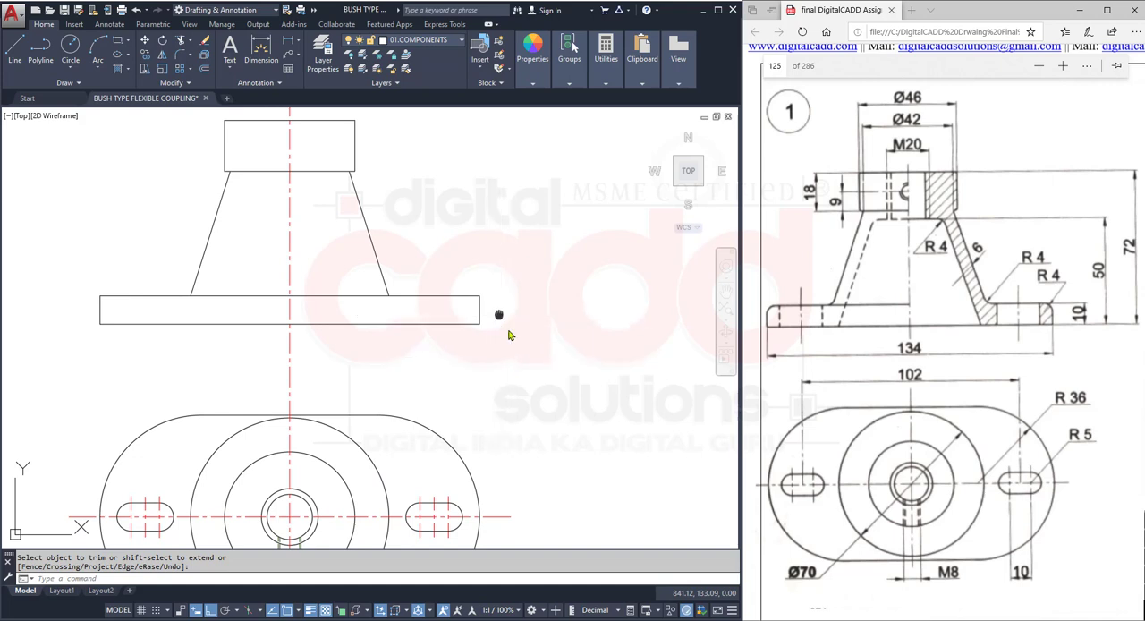
middle_click_drag(504, 316, 546, 381)
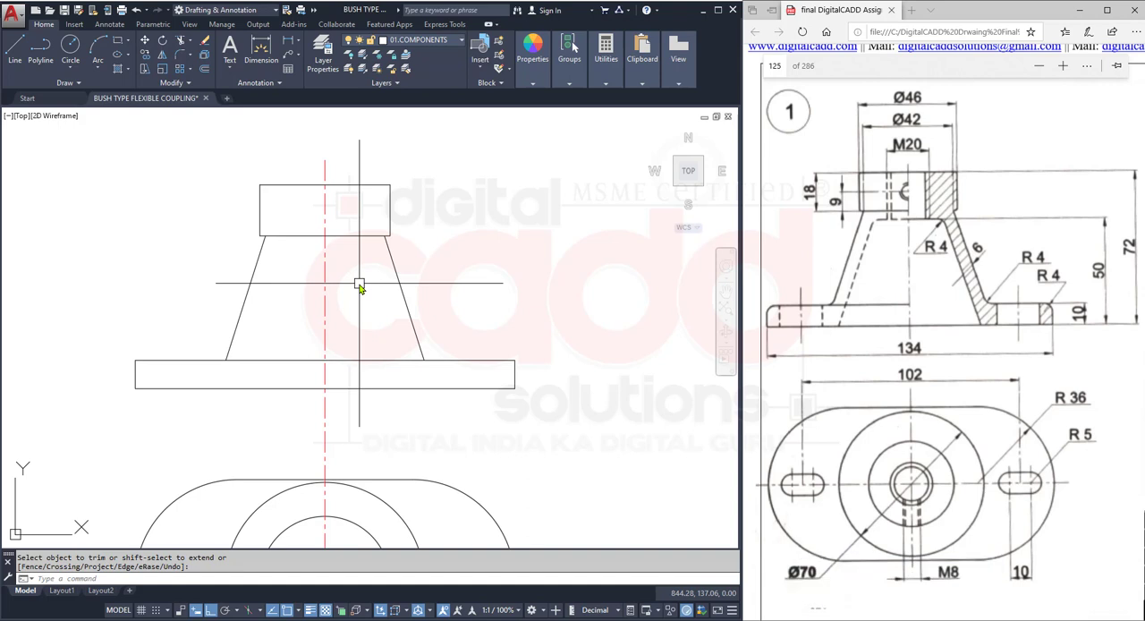
middle_click_drag(503, 321, 526, 310)
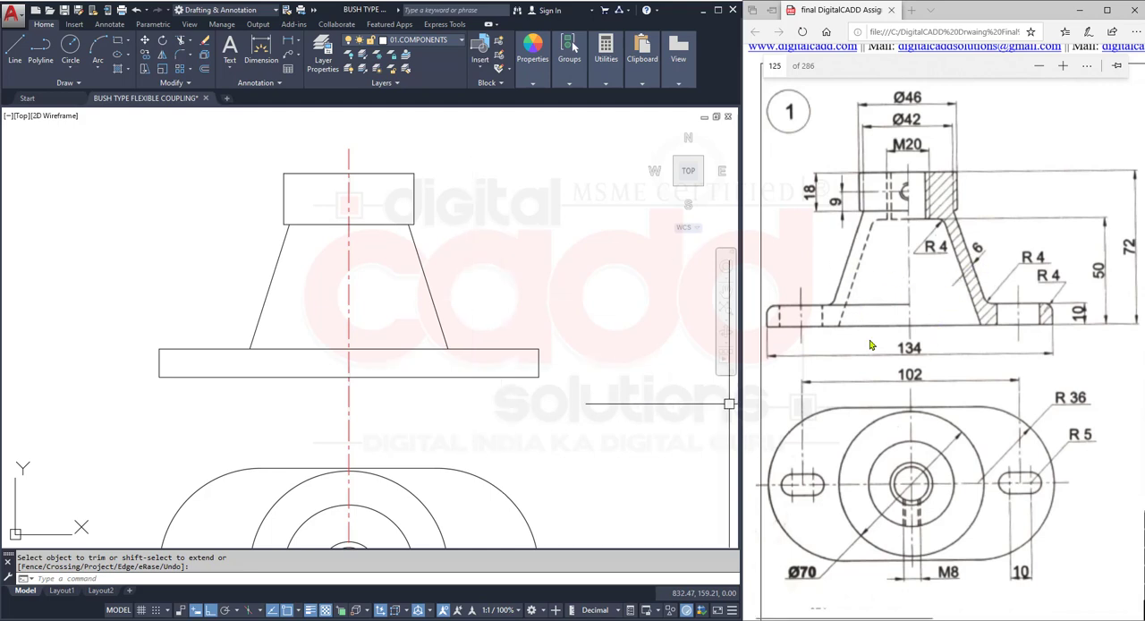
- Offset both slanted cone sides inward by 6 to form the inner wall lines
left_click(205, 69)
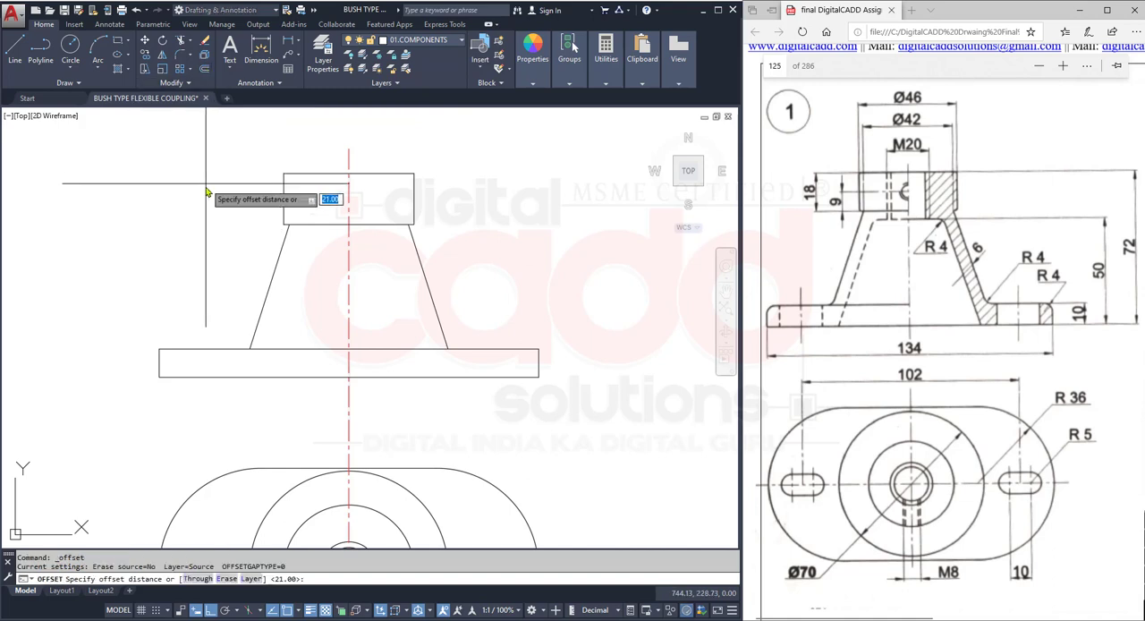
type("6")
key("Return")
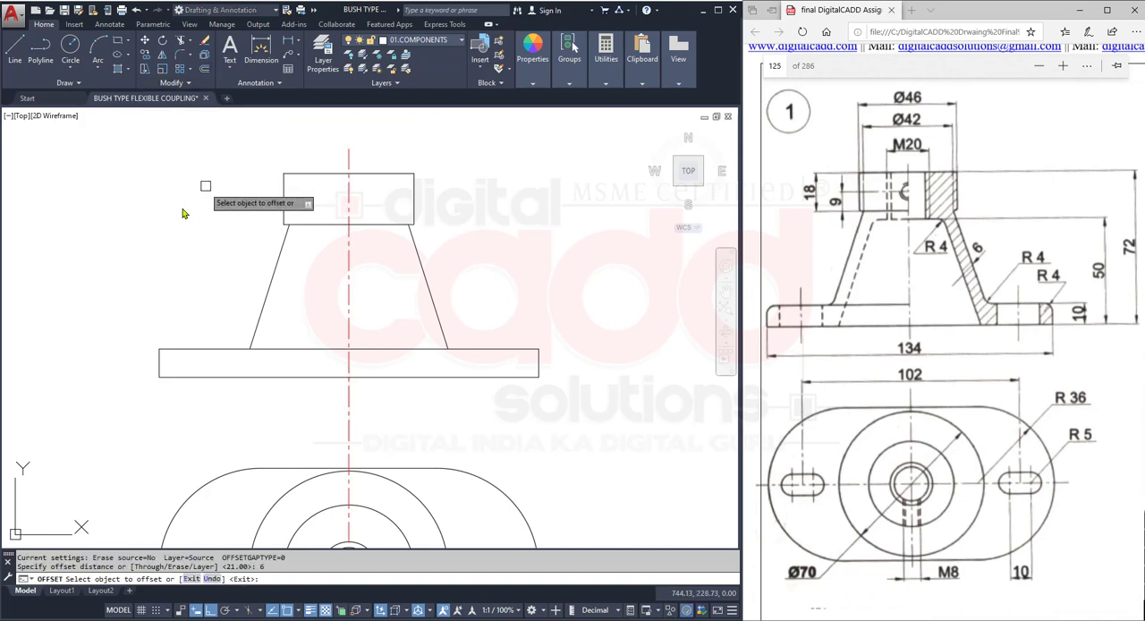
left_click(432, 298)
left_click(404, 310)
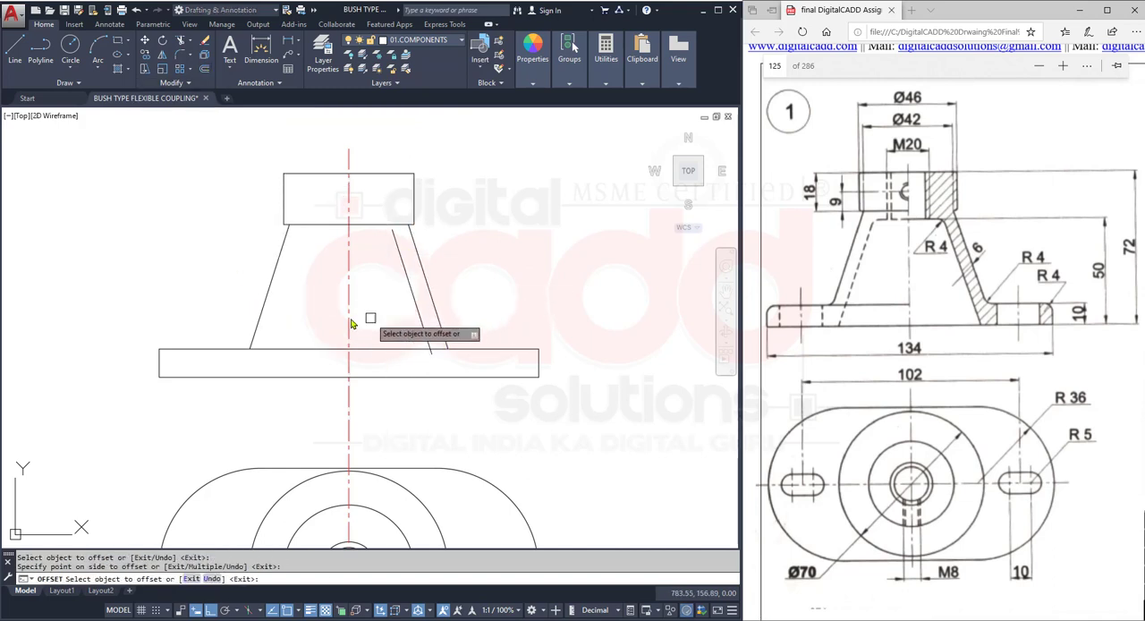
left_click(270, 273)
left_click(310, 318)
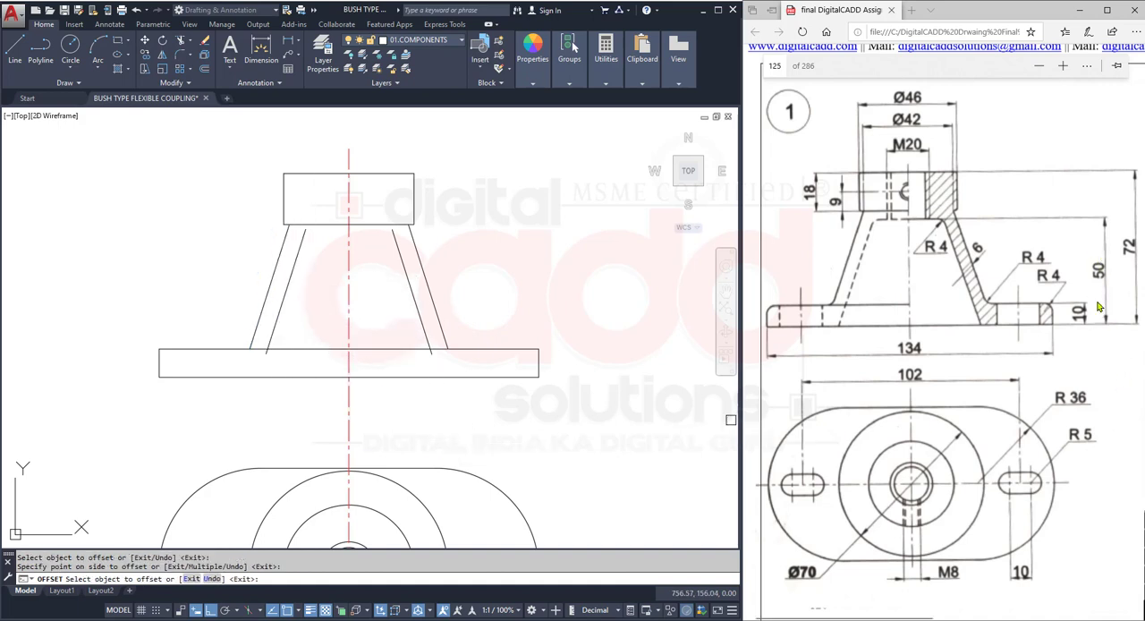
- Offset the base plate's bottom edge upward by 50
left_click(469, 377)
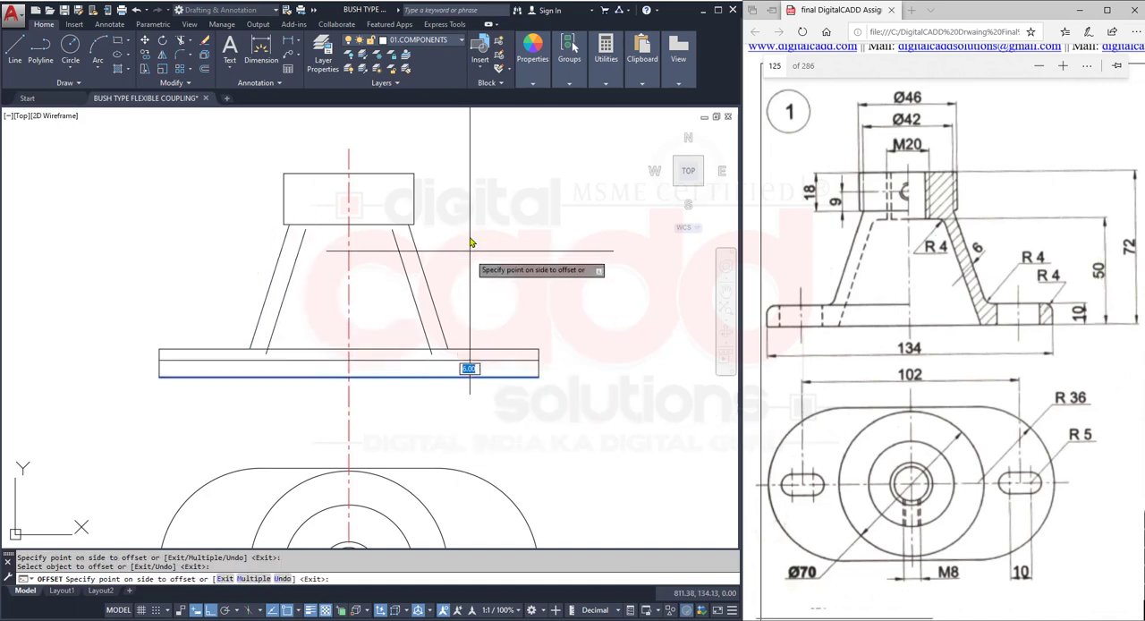
left_click(483, 236)
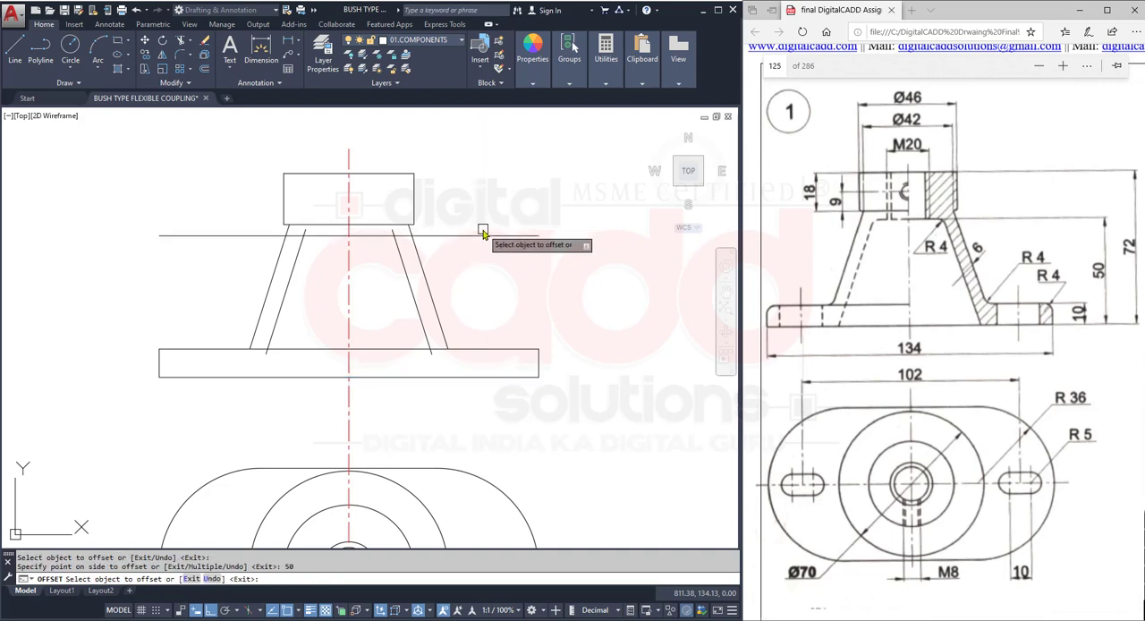
key("Return")
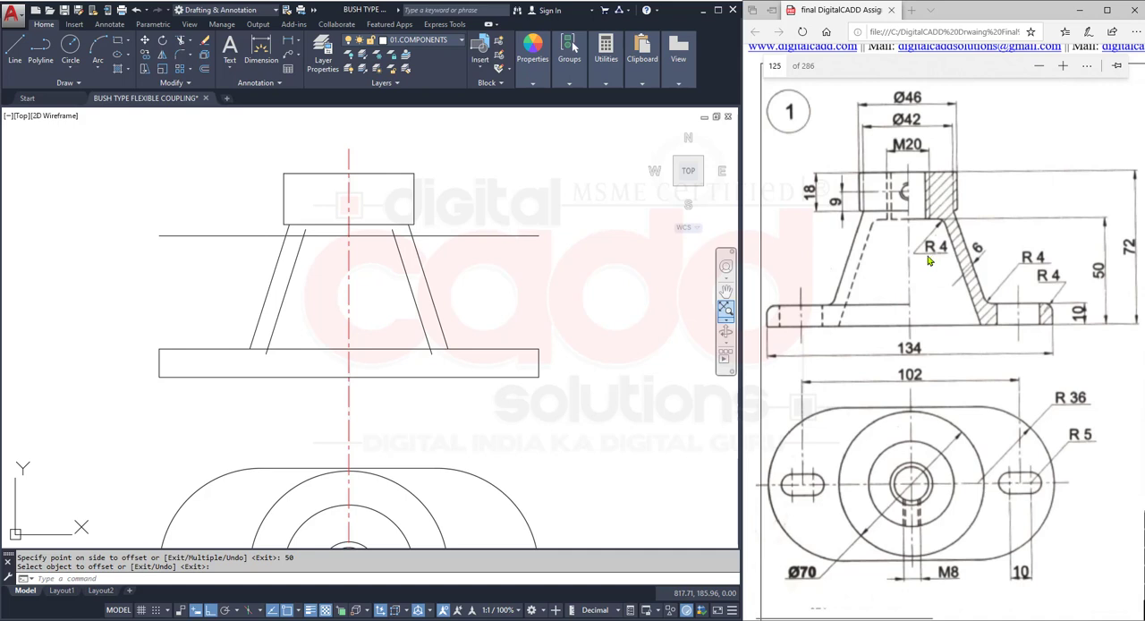
- Fillet both upper corners between the horizontal offset line and the inner slanted lines with radius 4, using the Multiple option
left_click(178, 56)
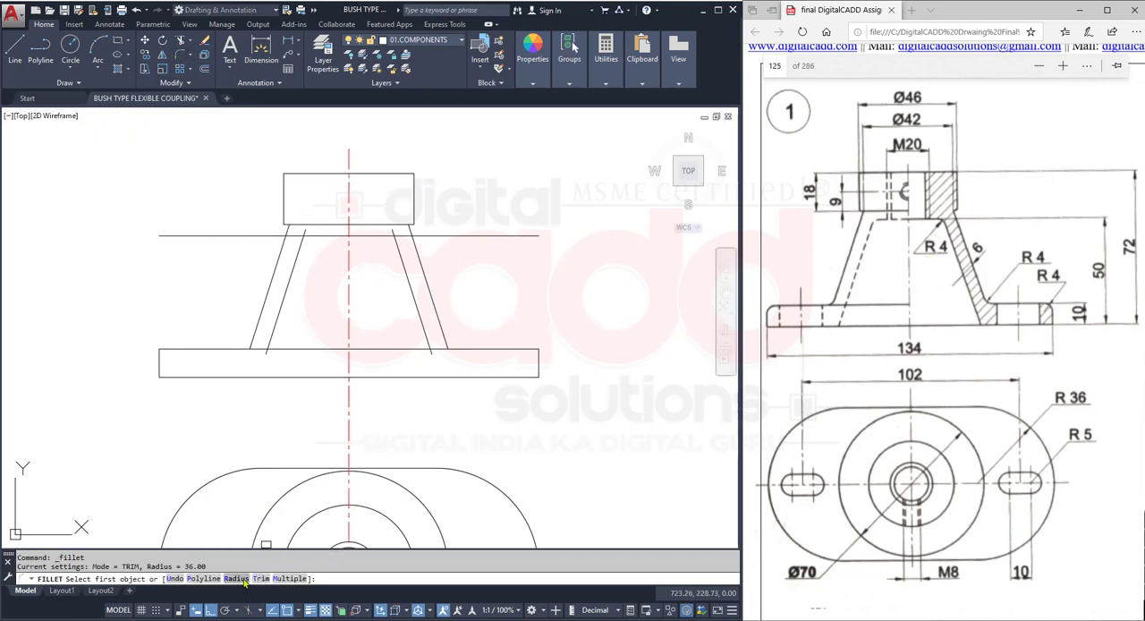
left_click(237, 578)
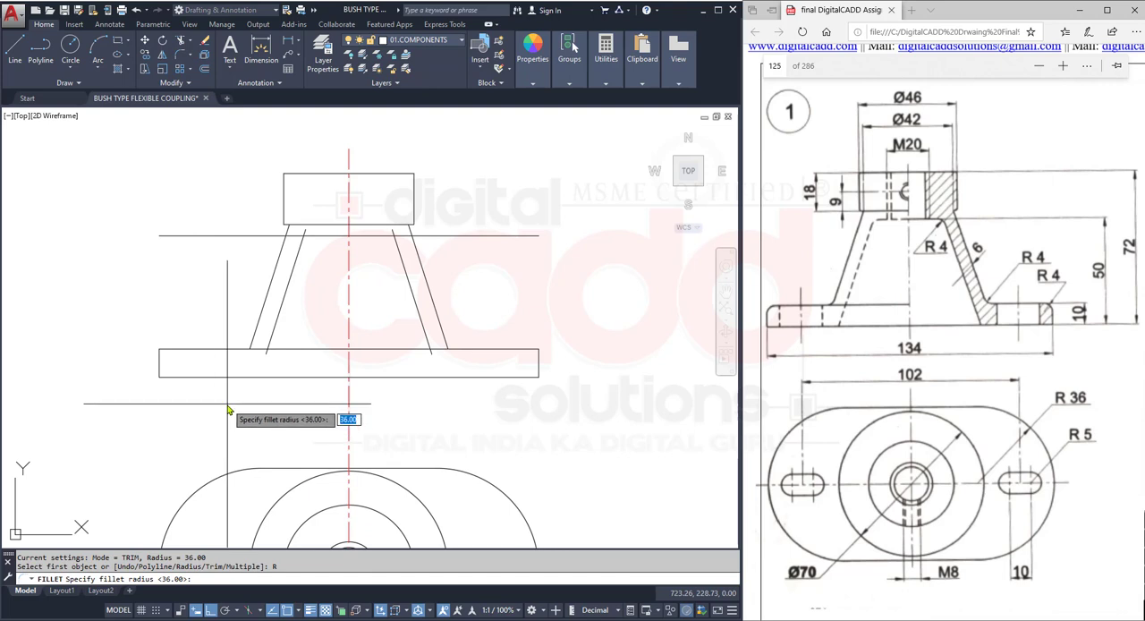
type("4")
key("Return")
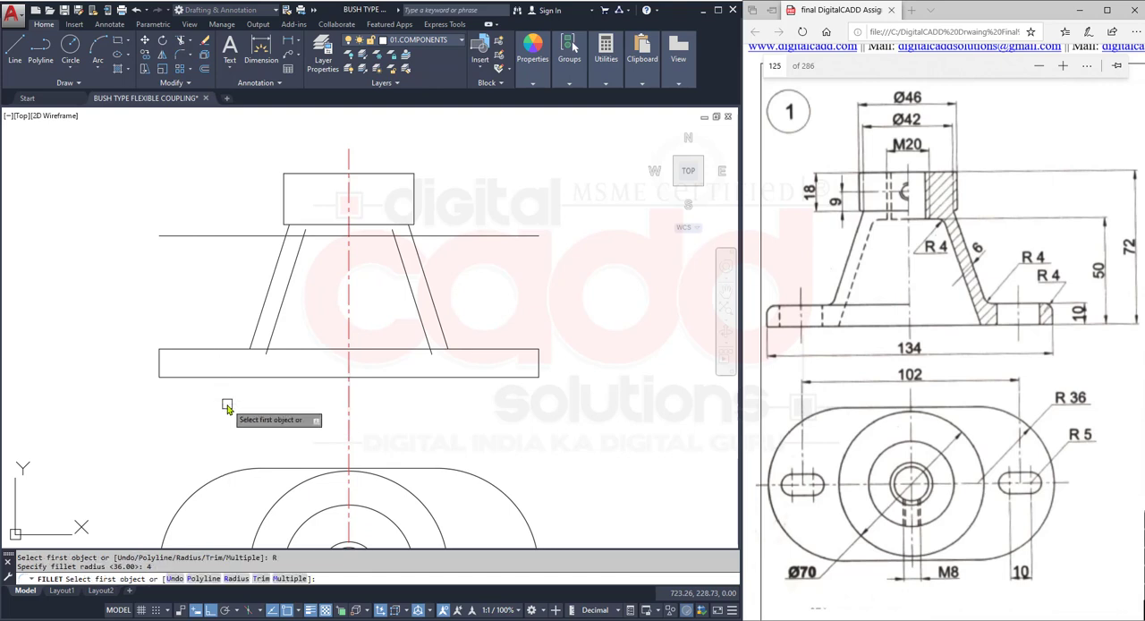
left_click(300, 581)
scroll(407, 242, "up", 4)
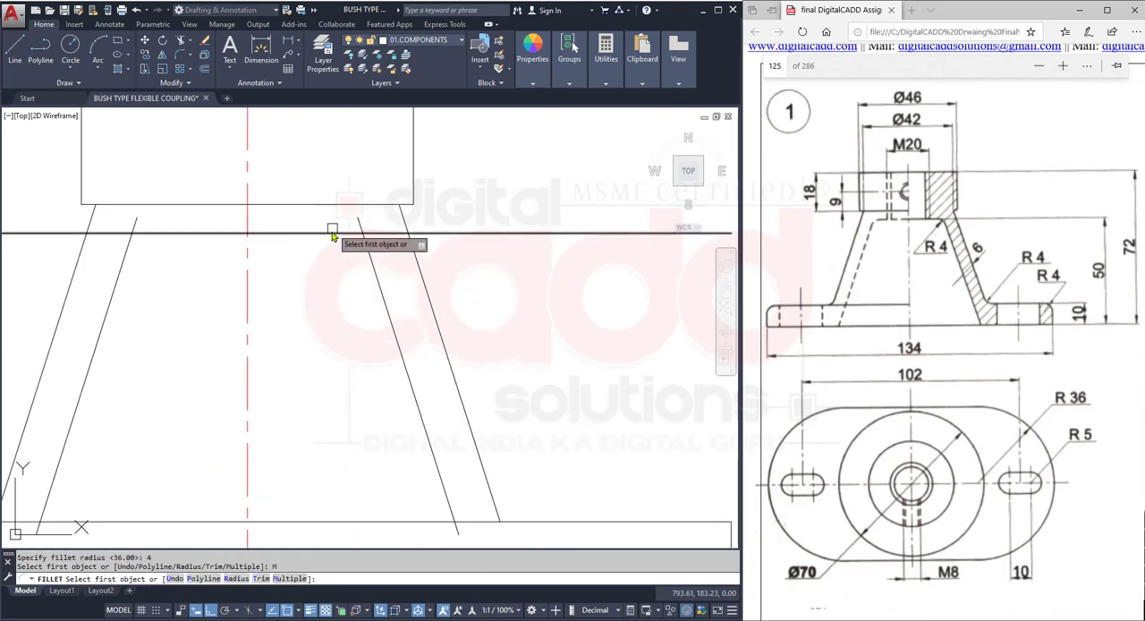
left_click(336, 234)
left_click(374, 281)
left_click(179, 234)
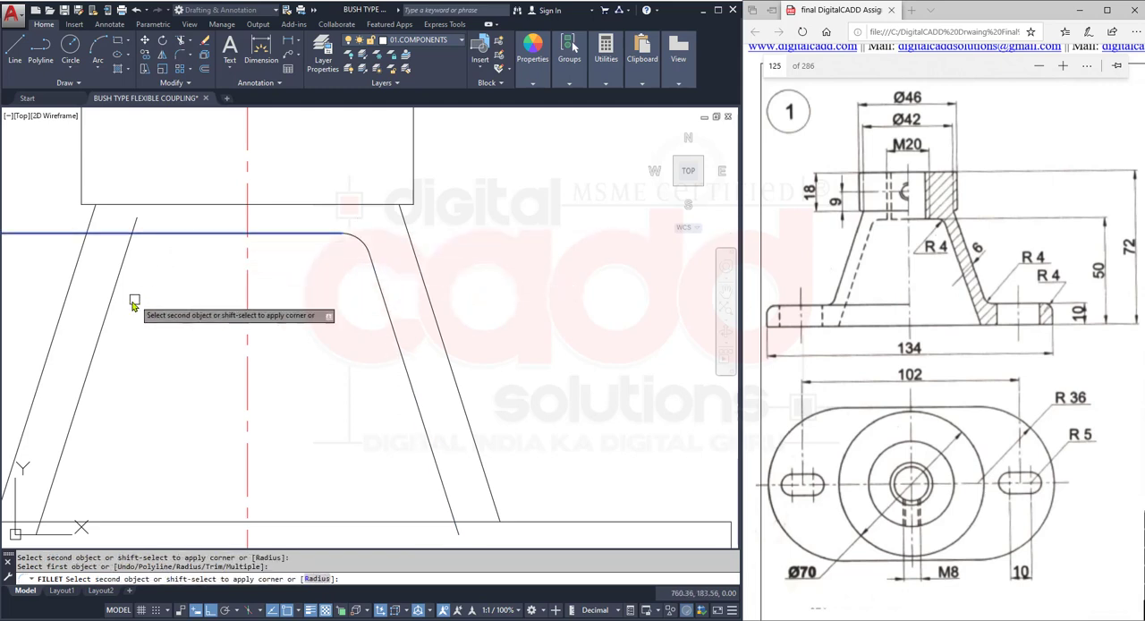
left_click(107, 297)
key("Escape")
scroll(345, 358, "down", 4)
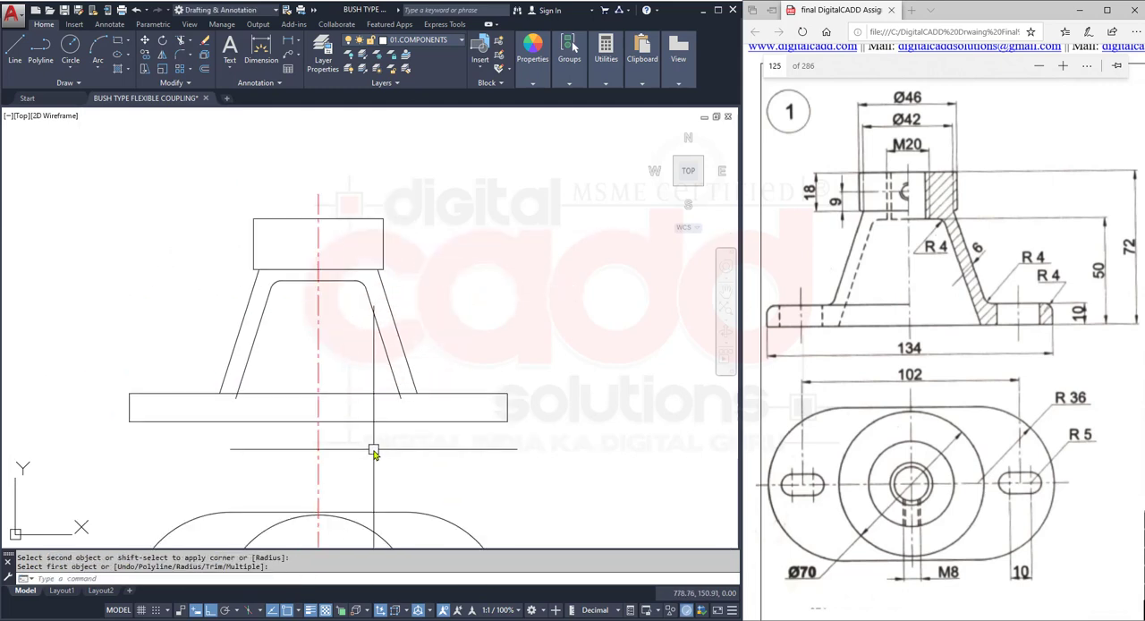
- Extend both inner slanted lines down to the base plate's bottom edge
type("EX")
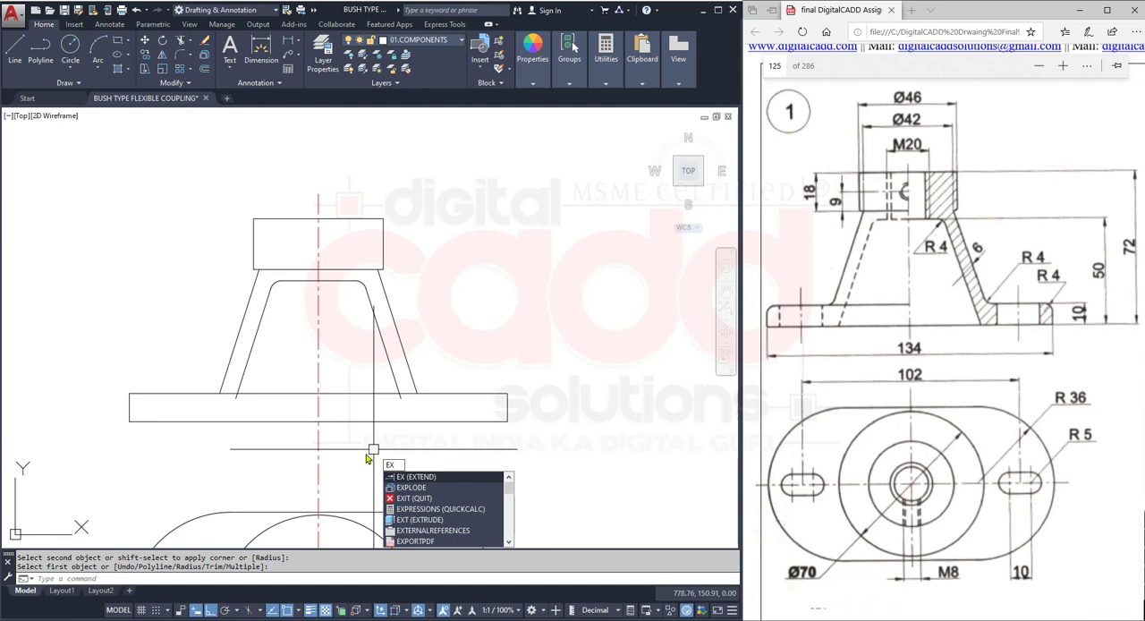
key("Return")
key("Return")
left_click(247, 373)
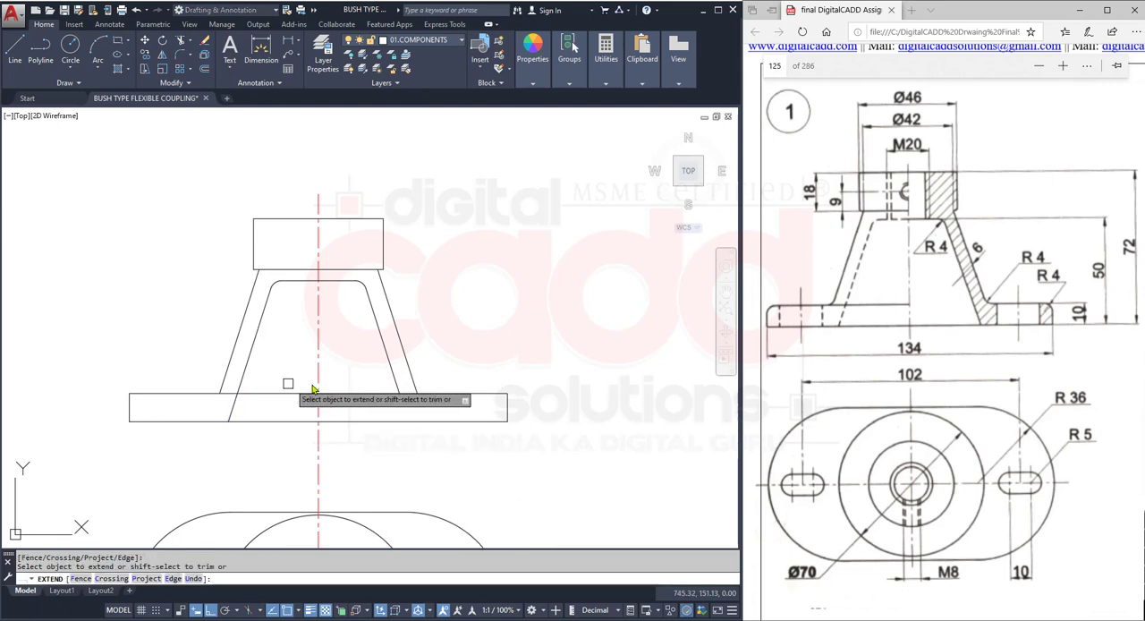
left_click(394, 370)
key("Return")
middle_click_drag(471, 457, 527, 457)
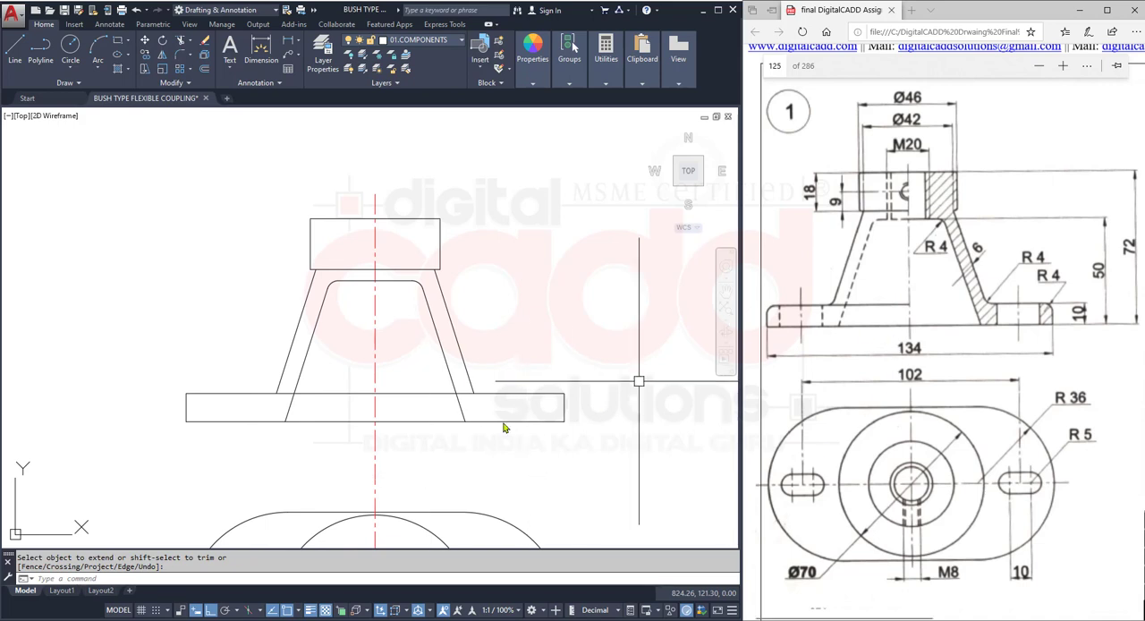
- Trim the base plate's top edge between the vertical centre line and the cone's right outer side
type("tr")
key("Return")
key("Return")
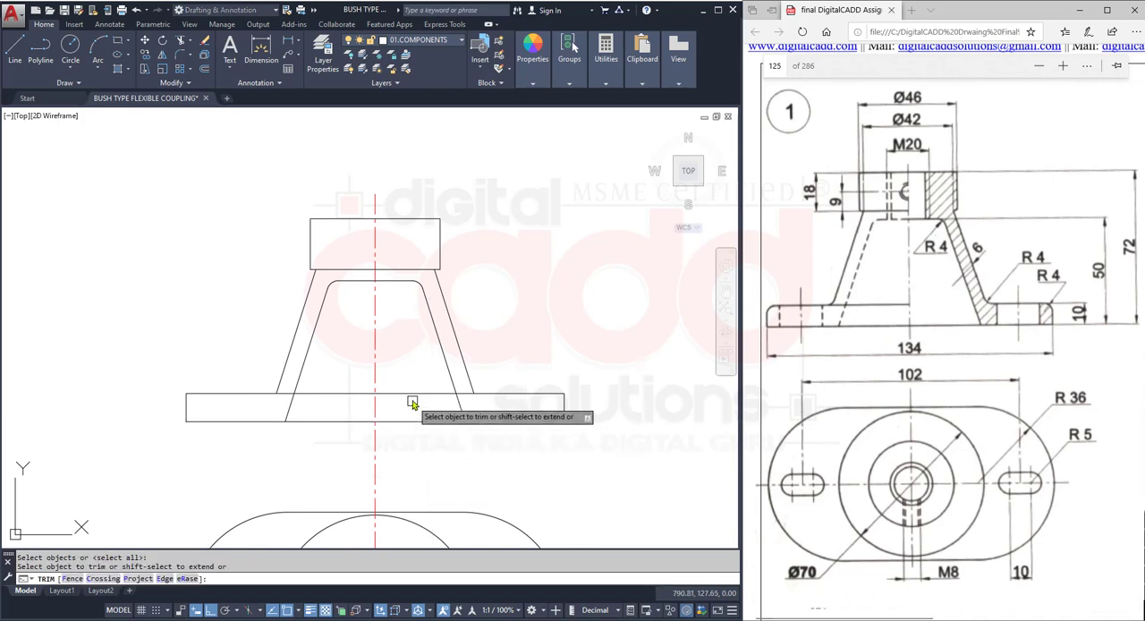
scroll(472, 395, "up", 4)
left_click(458, 395)
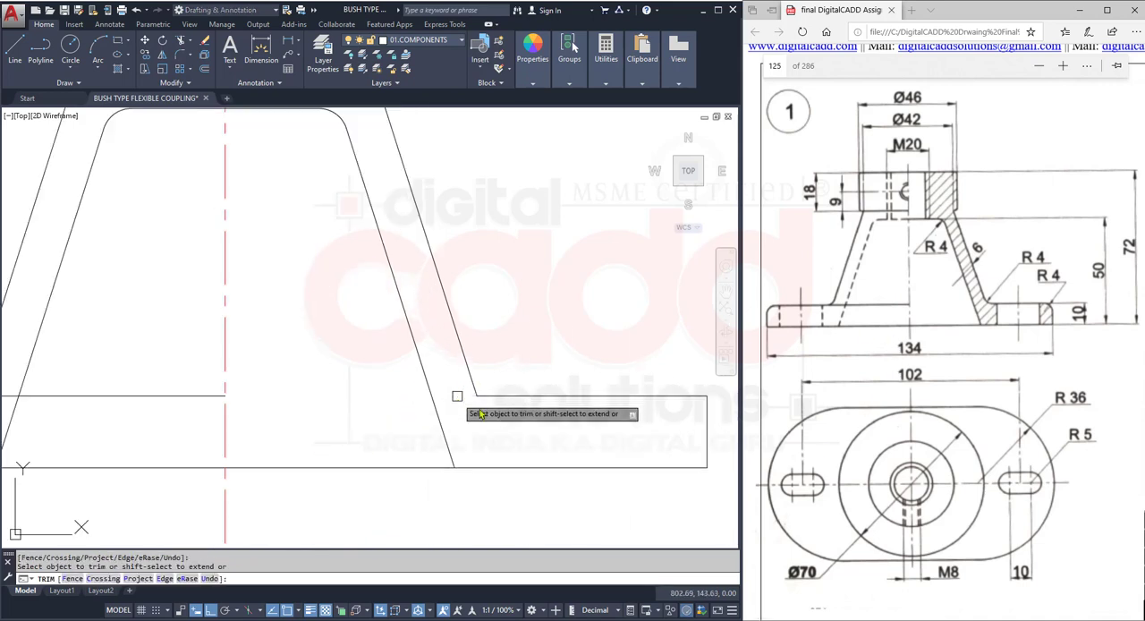
scroll(483, 405, "down", 6)
key("Return")
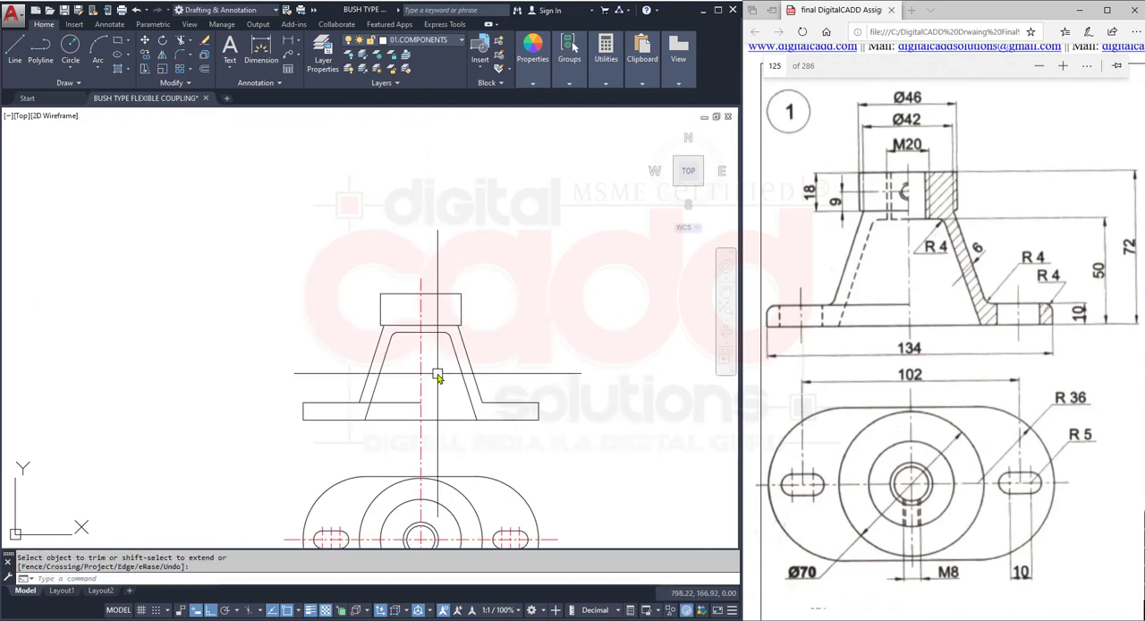
- Trim the hub's lower edge between the vertical centre line and the cone's right outer side
scroll(438, 376, "up", 2)
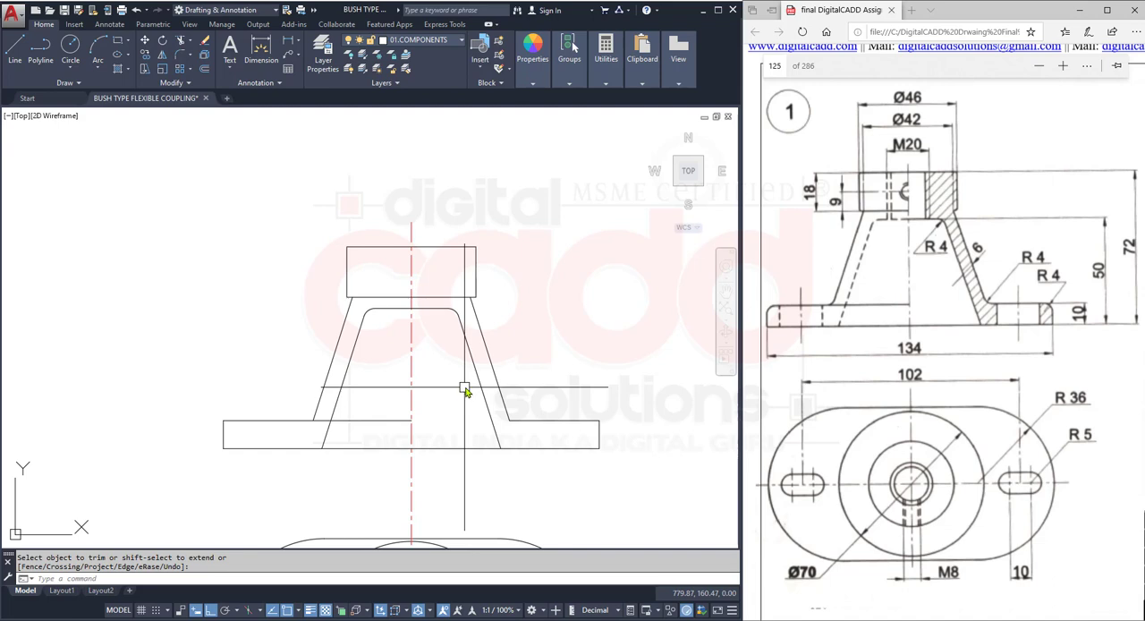
key("Return")
key("Return")
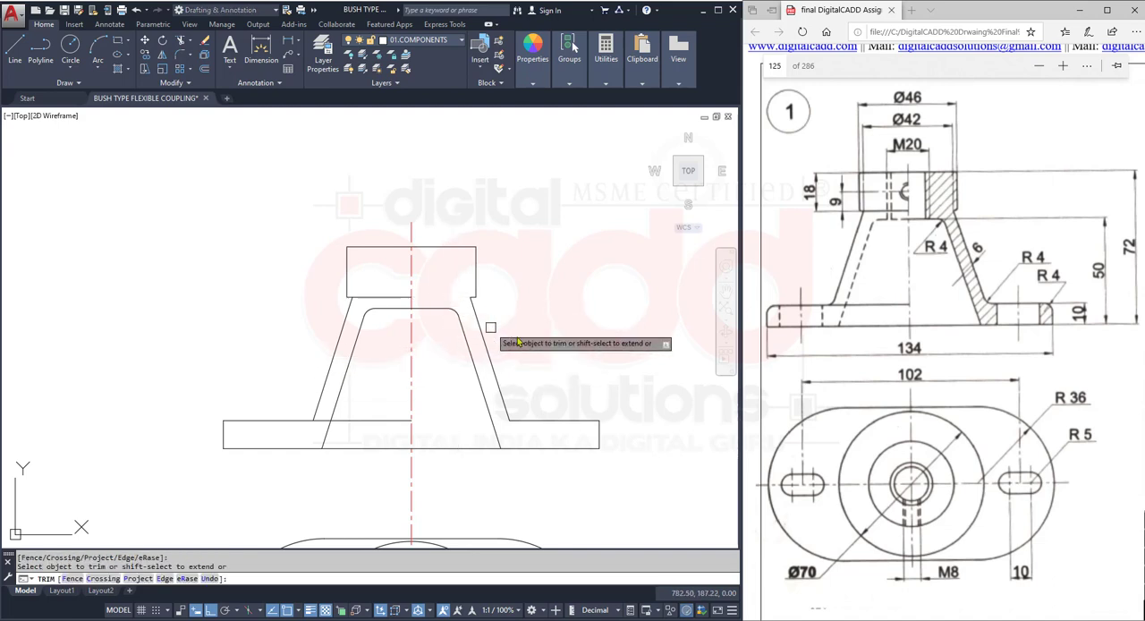
key("Return")
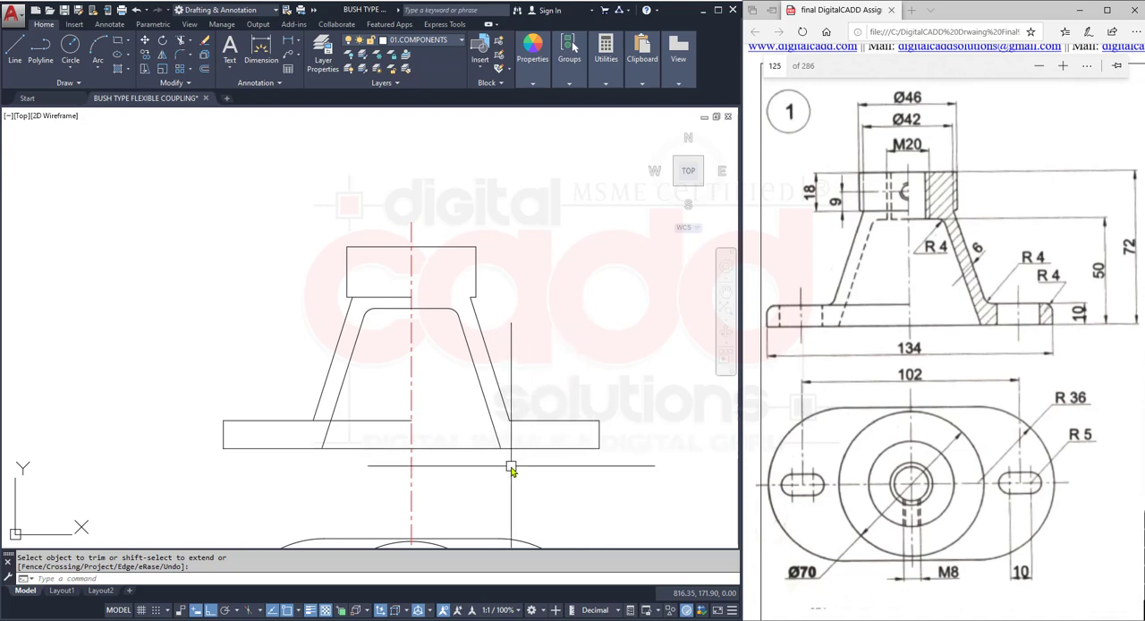
- Project two vertical rays upward from the right and left ends of the right slot in the top view
middle_click_drag(457, 484, 432, 397)
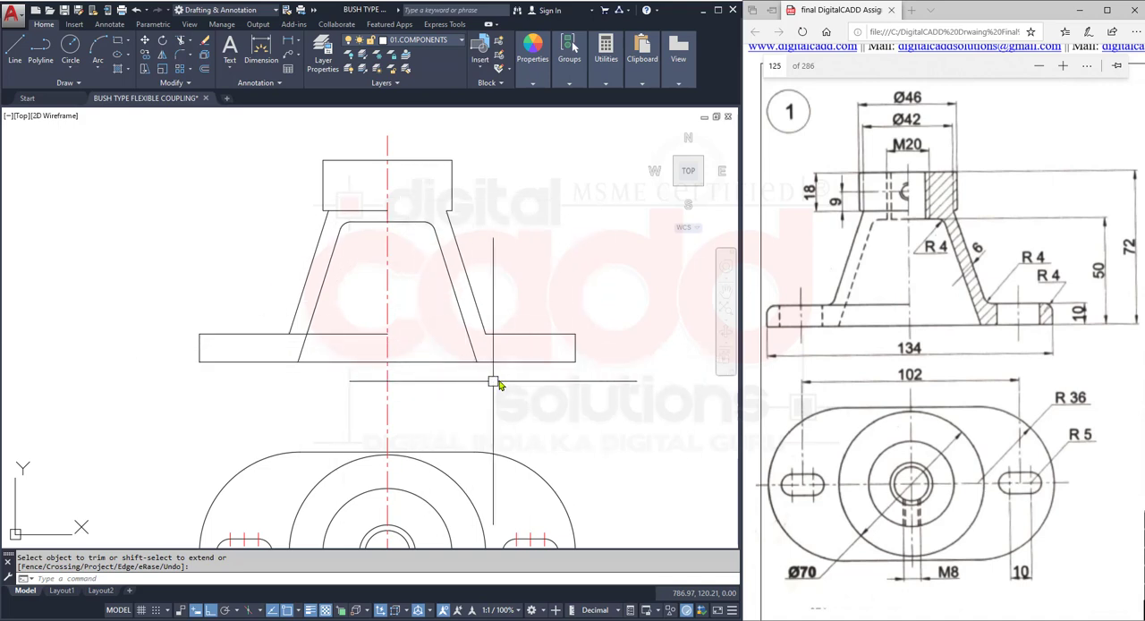
mouse_move(498, 445)
middle_mouse_down()
mouse_move(452, 391)
mouse_move(460, 360)
mouse_move(452, 402)
mouse_move(447, 342)
middle_mouse_up()
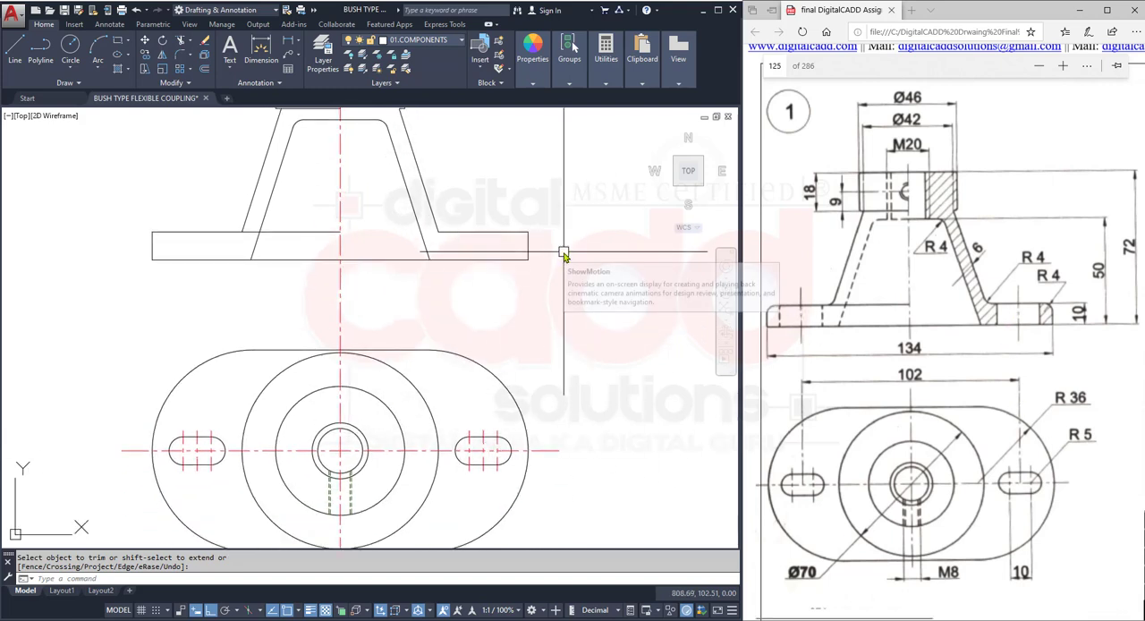
type("RA")
key("Return")
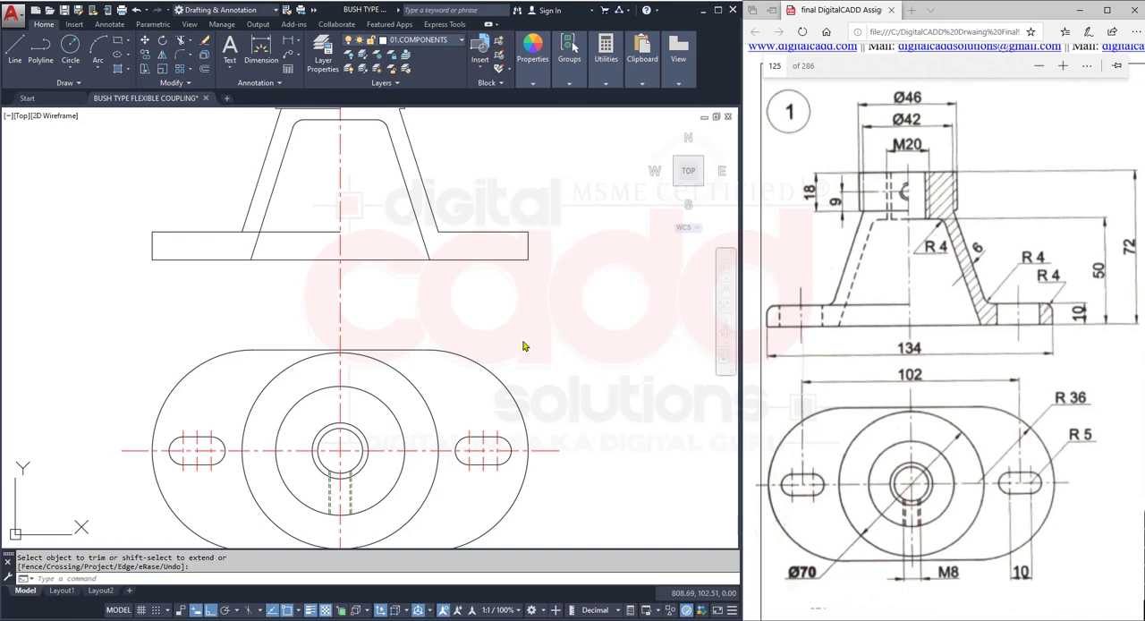
scroll(513, 445, "up", 3)
scroll(509, 444, "up", 2)
left_click(527, 460)
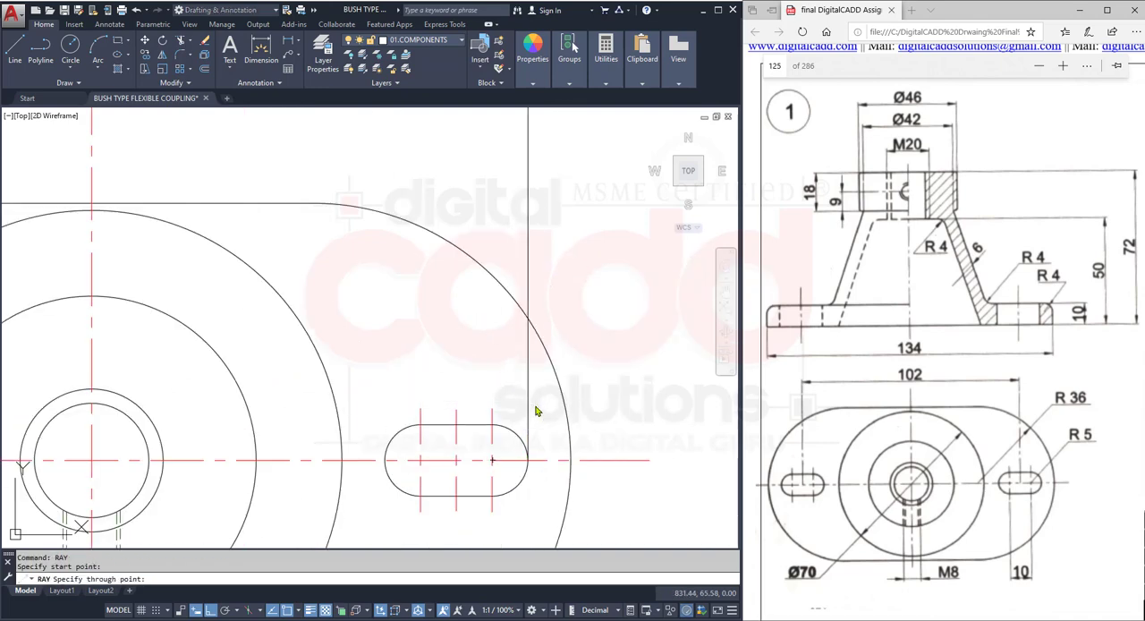
left_click(536, 408)
key("Return")
key("Return")
left_click(385, 461)
left_click(405, 356)
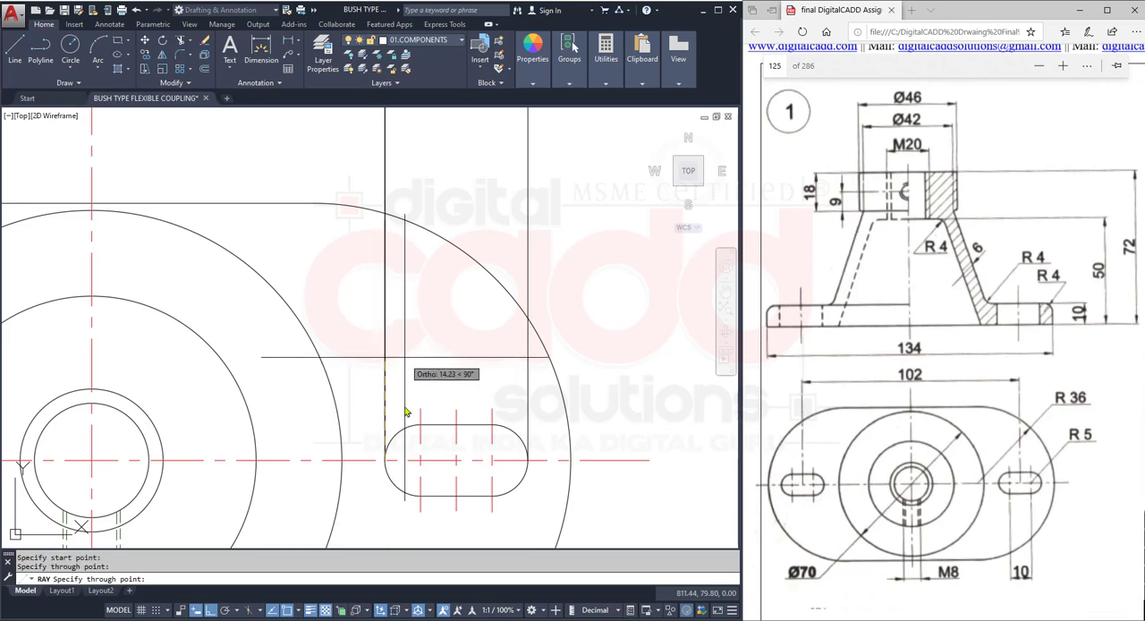
key("Return")
- Project two vertical rays upward from the right and left ends of the left slot in the top view
scroll(418, 458, "down", 4)
scroll(263, 435, "up", 4)
key("Return")
left_click(283, 420)
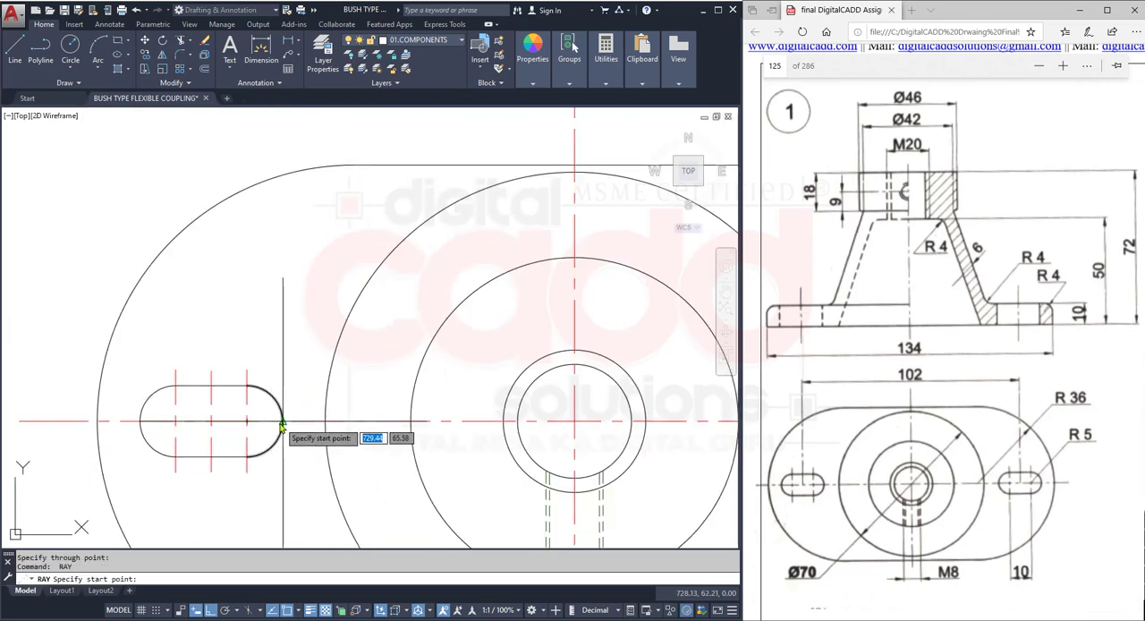
left_click(300, 304)
key("Return")
key("Return")
left_click(141, 420)
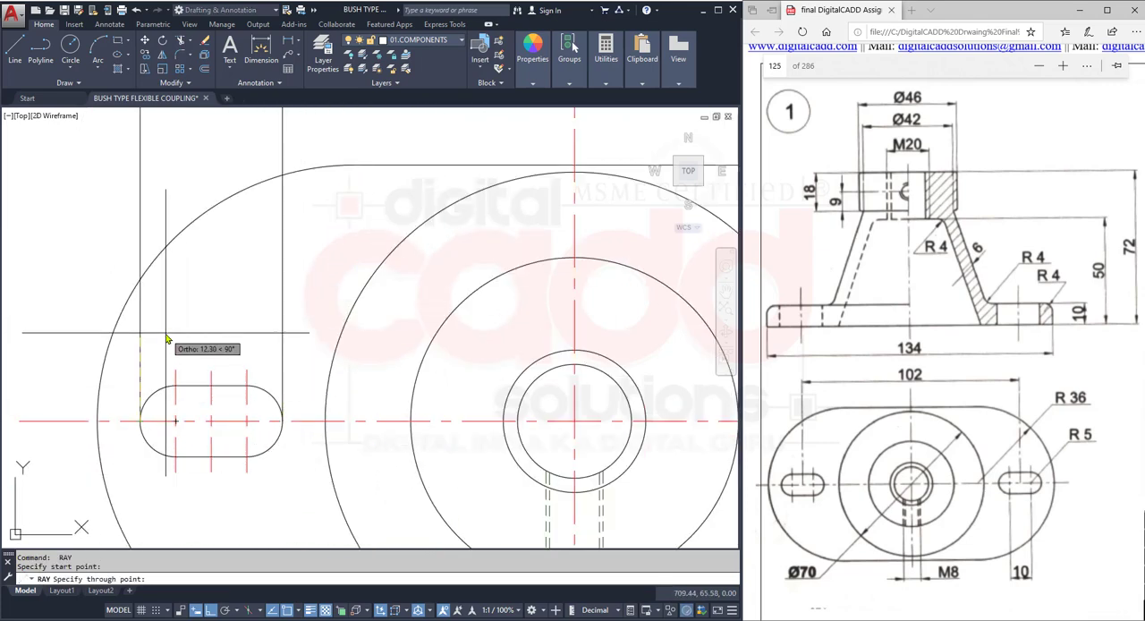
left_click(167, 333)
key("Return")
- Trim the left slot's two projection rays above and below the base plate, keeping only the parts within its thickness
scroll(192, 355, "down", 4)
middle_click_drag(239, 333, 298, 531)
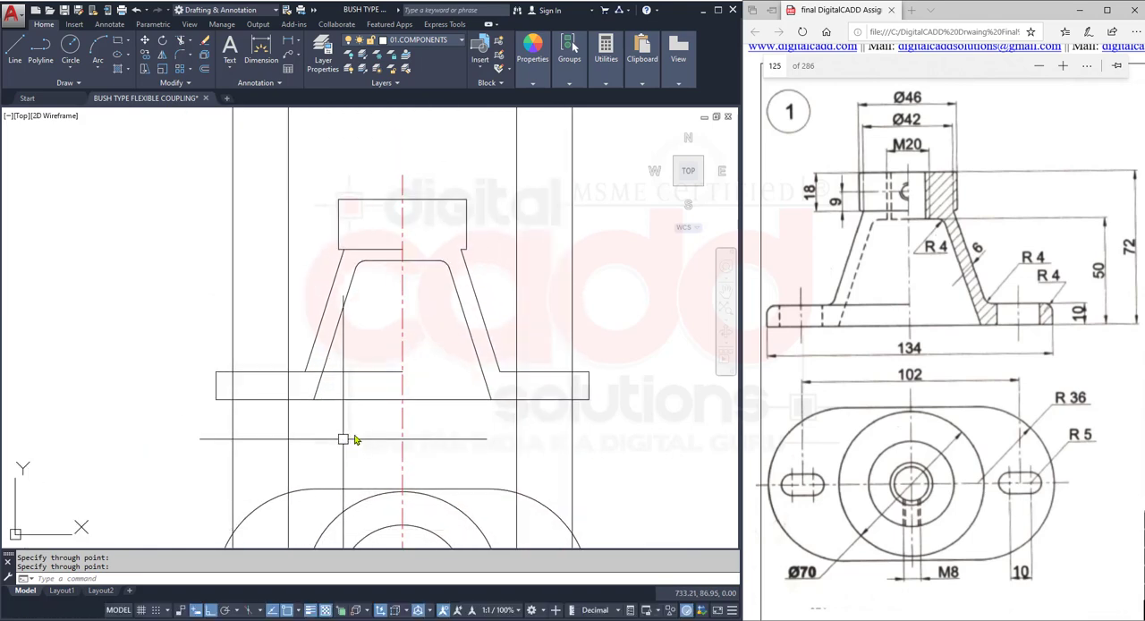
left_click(179, 42)
left_click(583, 348)
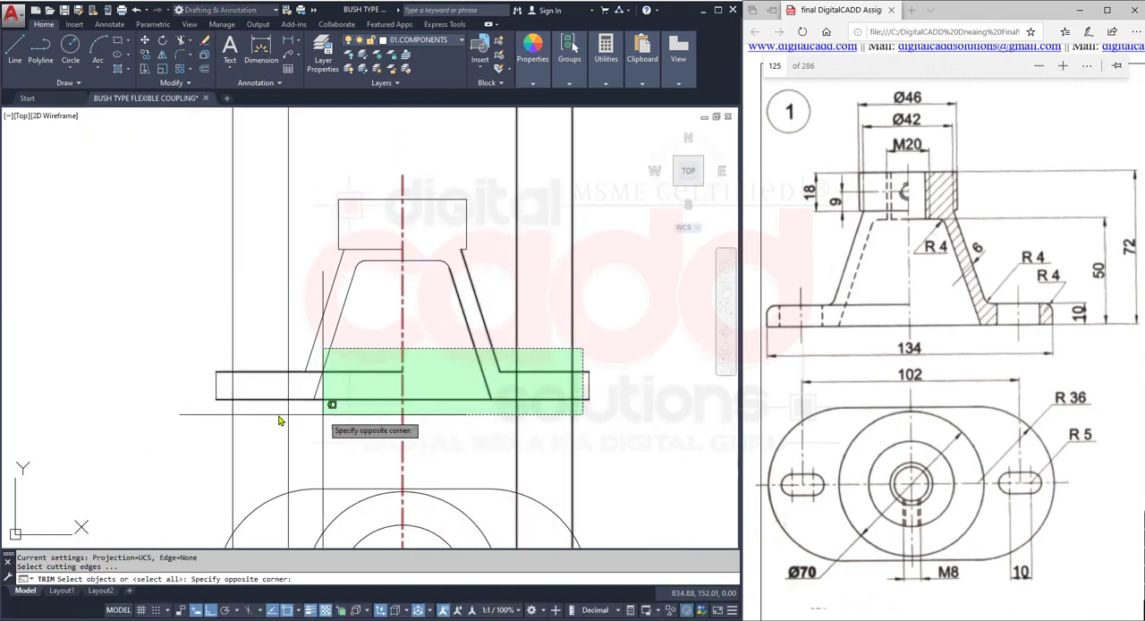
left_click(223, 437)
key("Return")
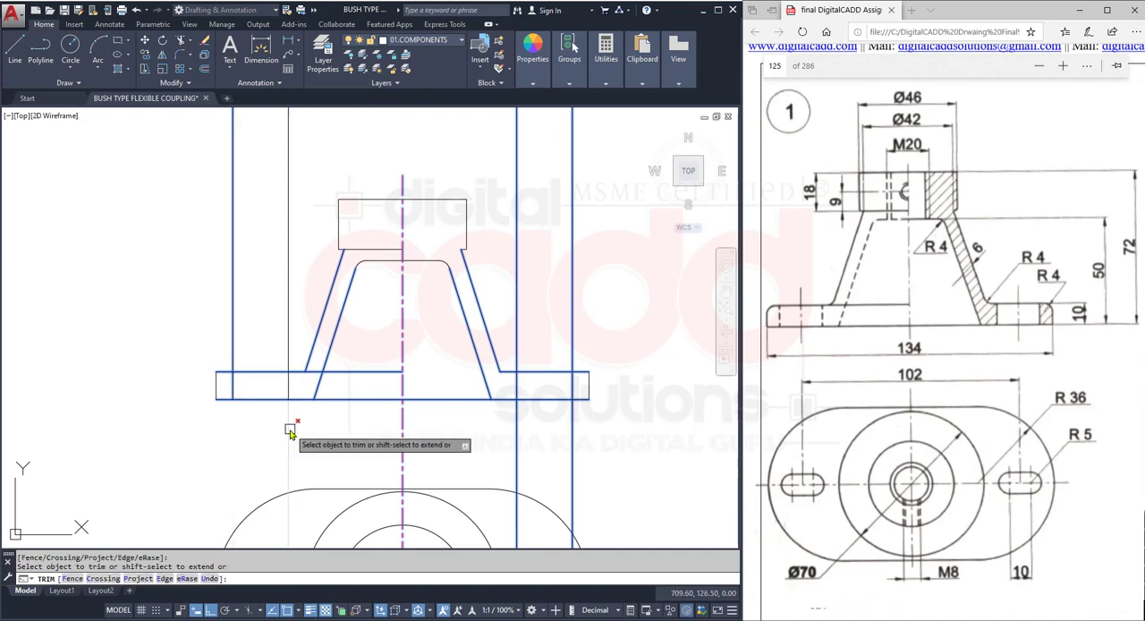
left_click(288, 330)
left_click(232, 322)
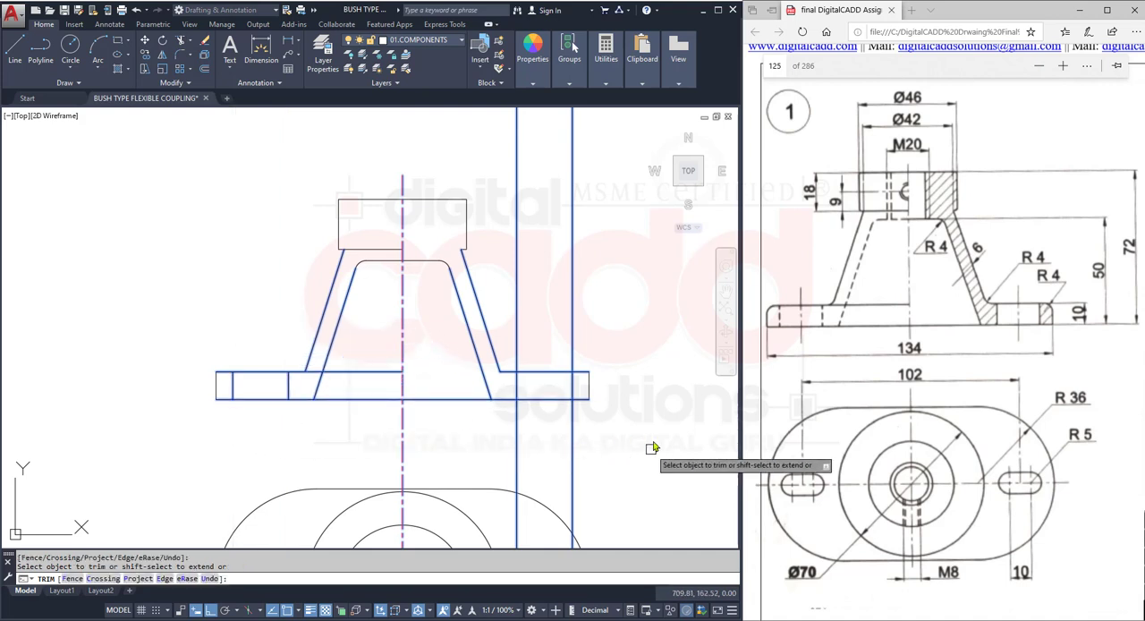
- Trim the right slot's two projection rays above and below the base plate, keeping only the parts within its thickness
left_click(637, 418)
left_click(507, 440)
left_click(601, 292)
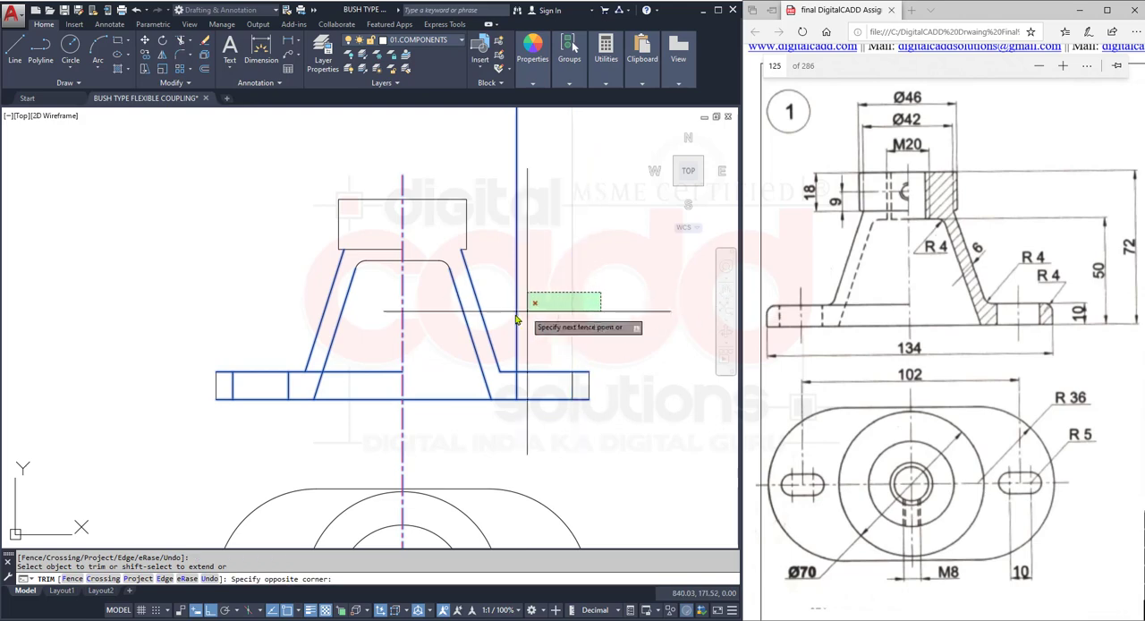
left_click(516, 319)
key("Return")
- Fillet the base plate's two upper outer corners with radius 4, using the Multiple option
mouse_move(518, 487)
middle_mouse_down()
mouse_move(478, 365)
mouse_move(477, 426)
mouse_move(474, 371)
middle_mouse_up()
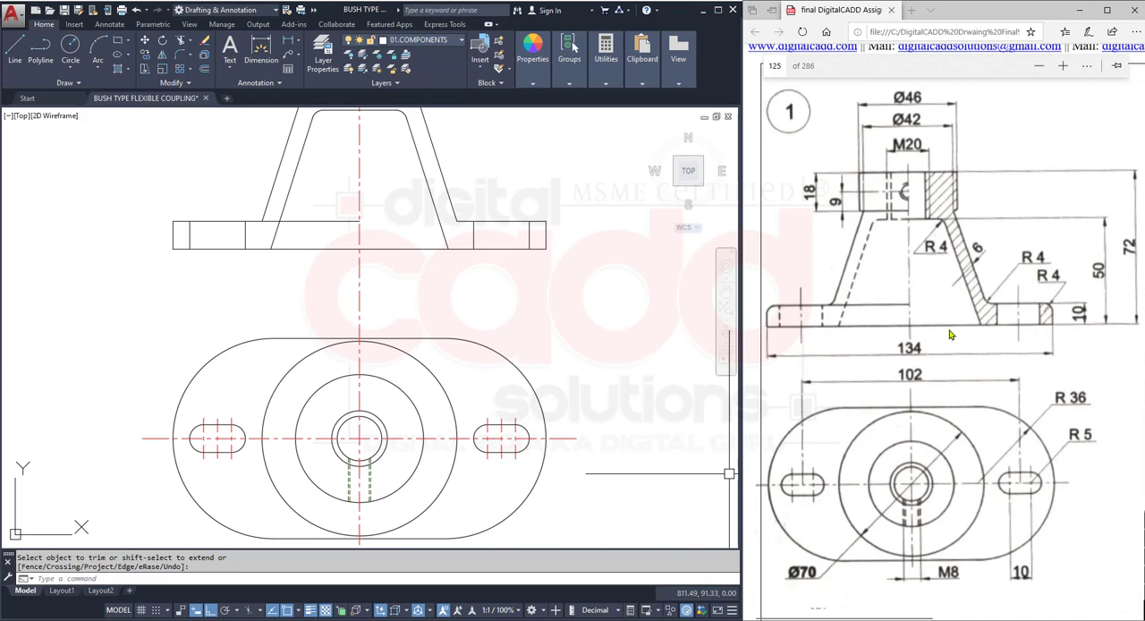
middle_click_drag(430, 210, 384, 420)
left_click(179, 56)
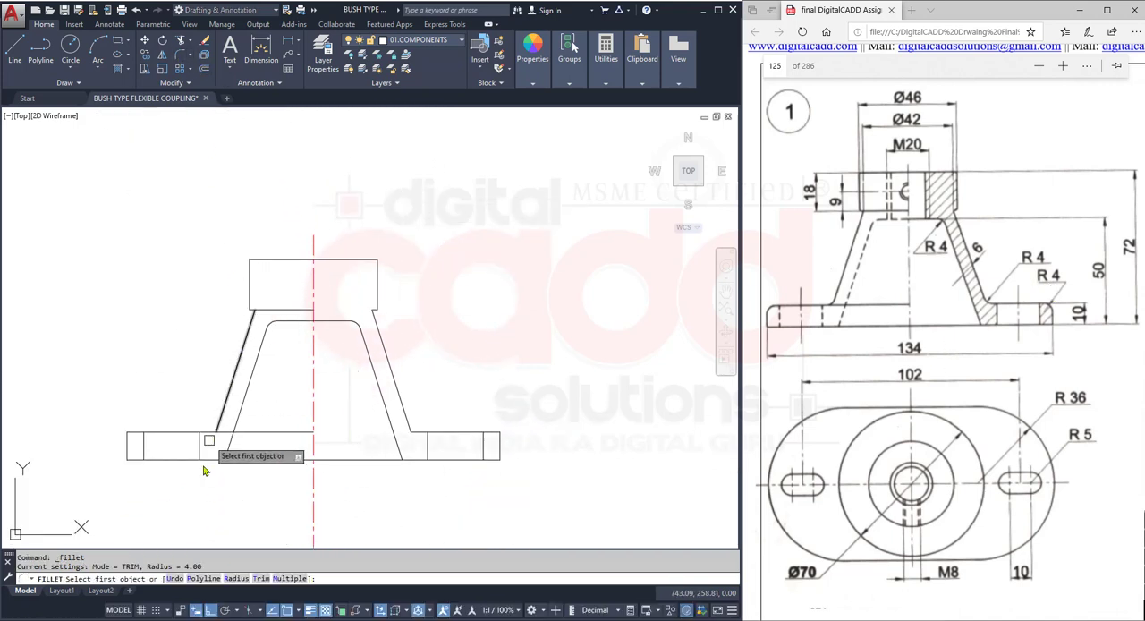
left_click(237, 579)
key("Return")
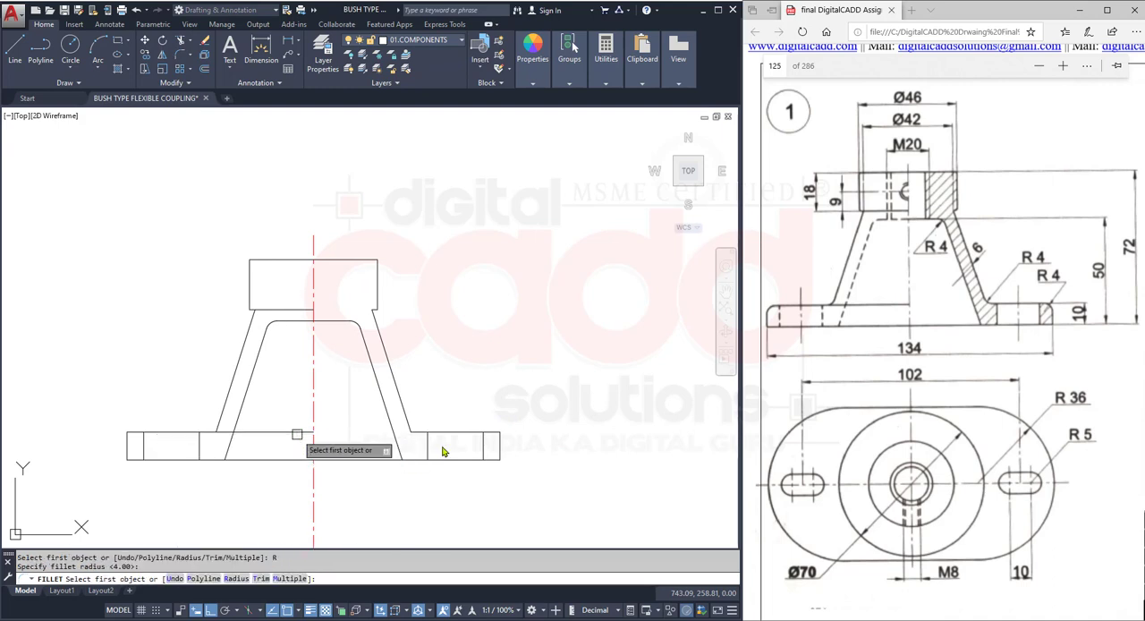
type("M")
key("Return")
scroll(442, 451, "up", 6)
left_click(487, 259)
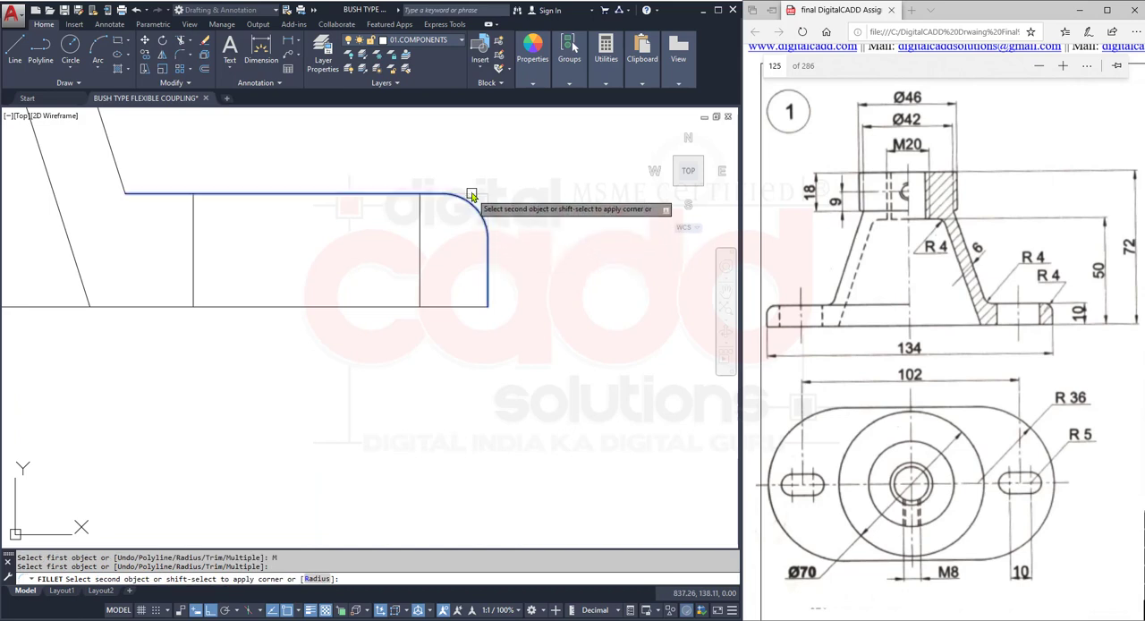
left_click(472, 196)
scroll(200, 355, "down", 3)
scroll(180, 356, "up", 4)
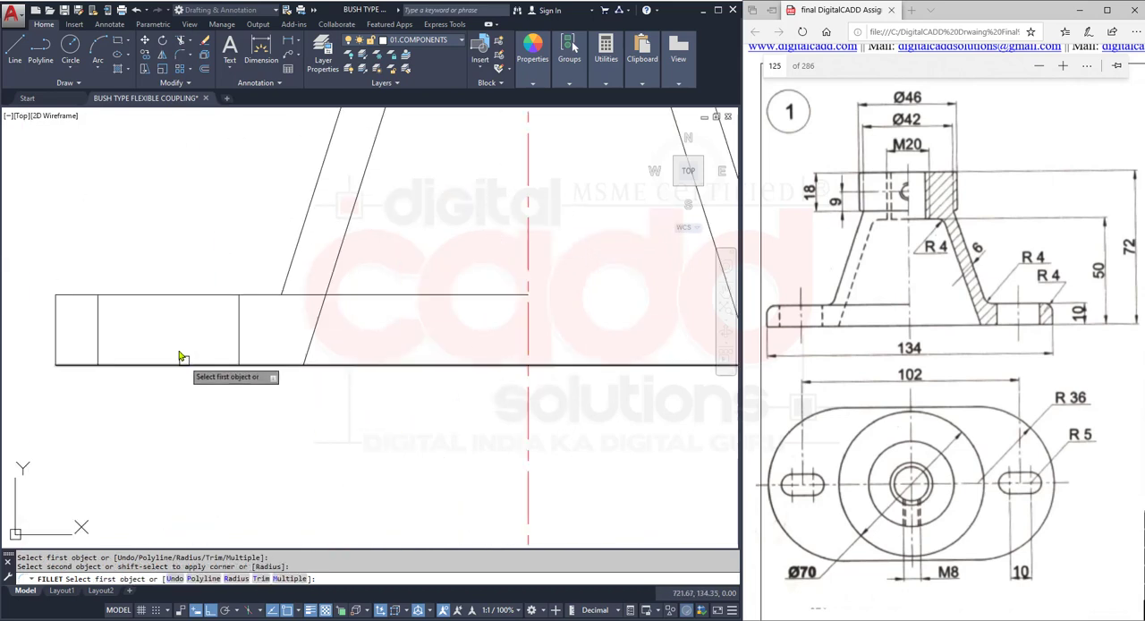
left_click(59, 294)
left_click(55, 322)
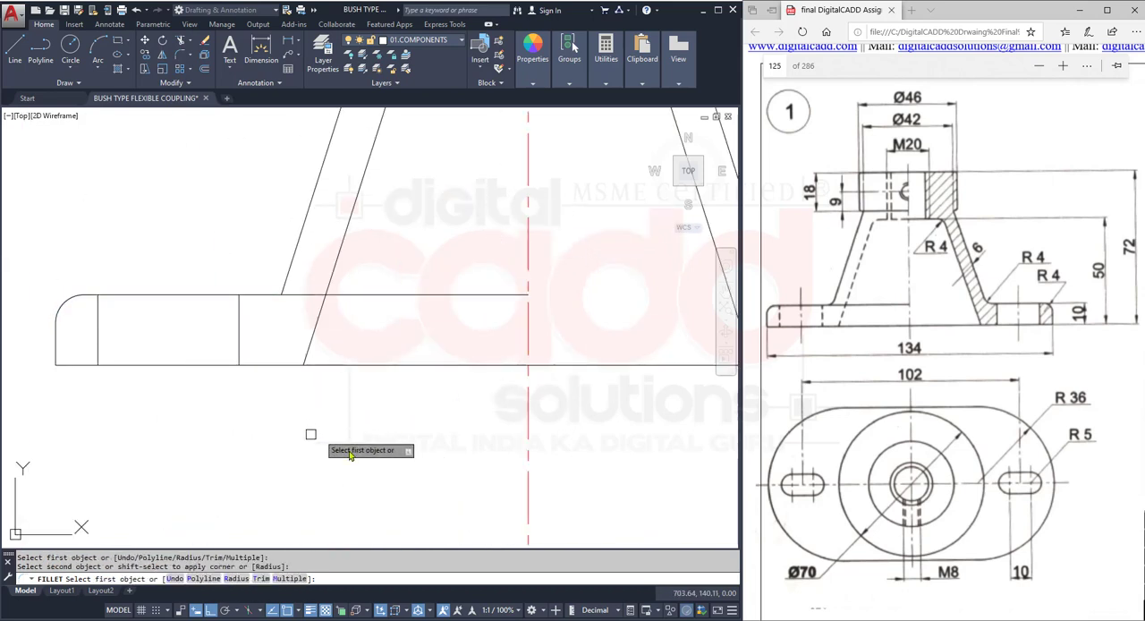
scroll(349, 454, "down", 3)
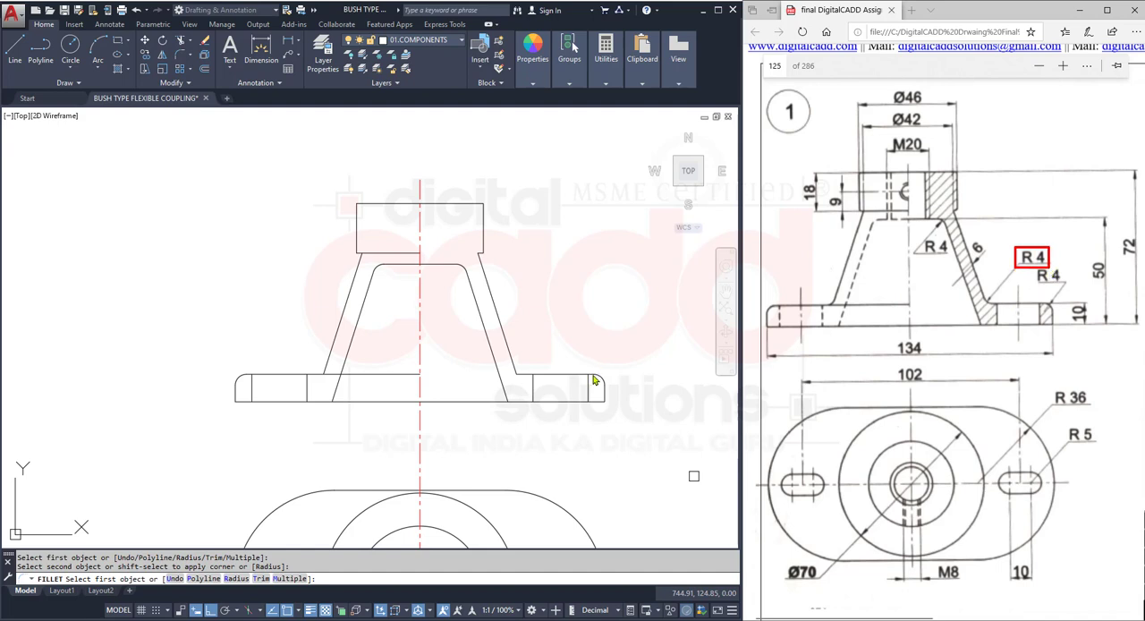
- Fillet the corner between the cone's right outer side and the base plate's top edge with radius 4
scroll(541, 315, "up", 4)
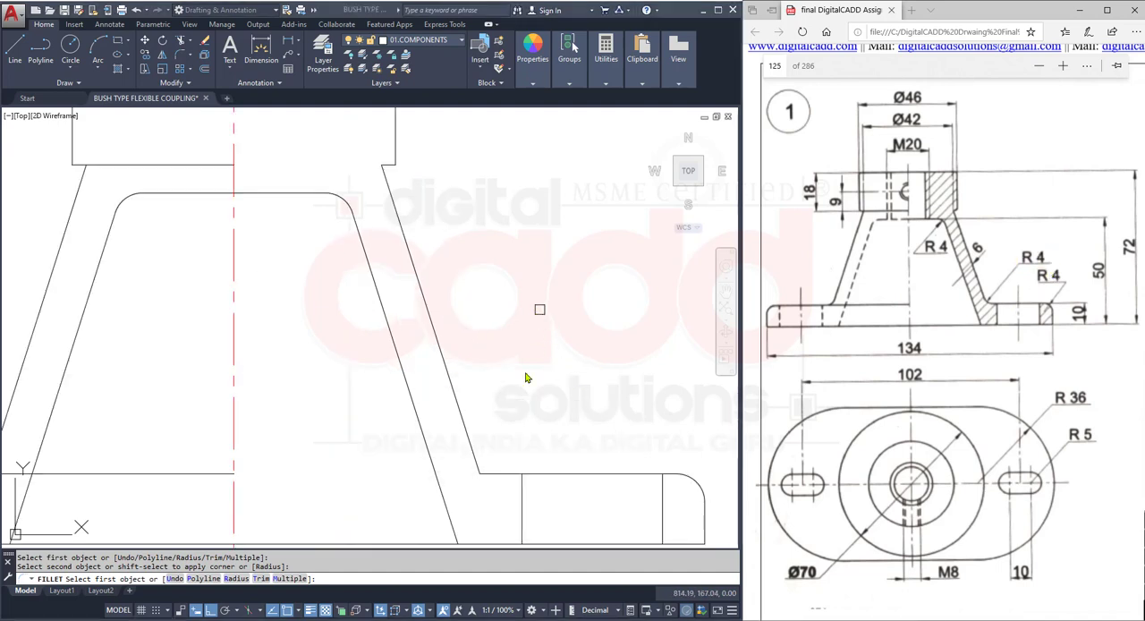
left_click(501, 471)
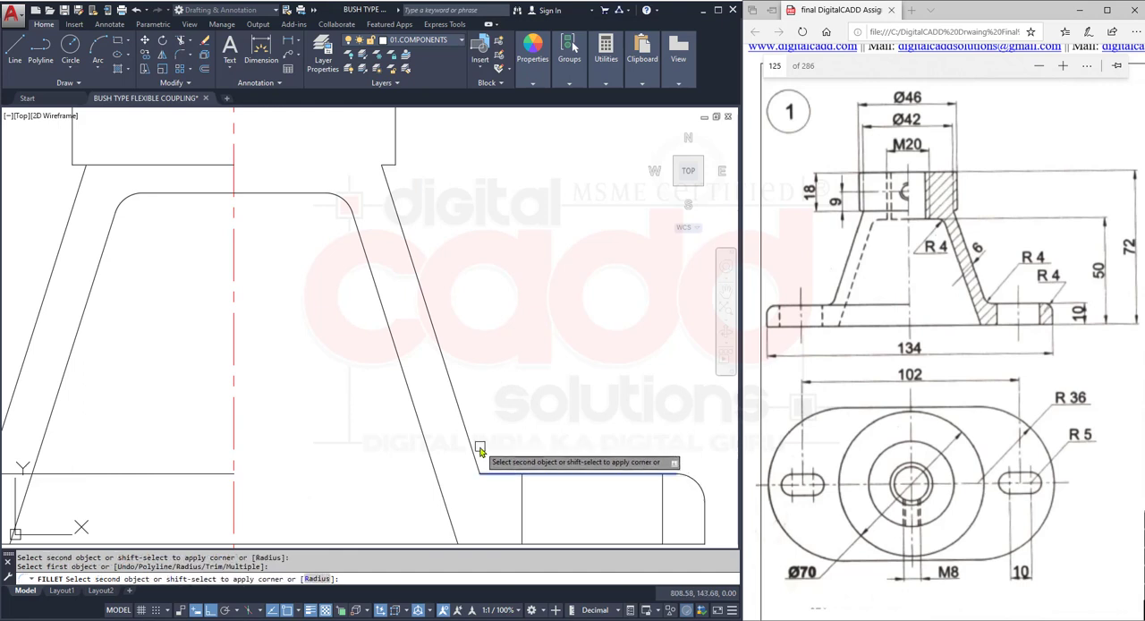
left_click(467, 435)
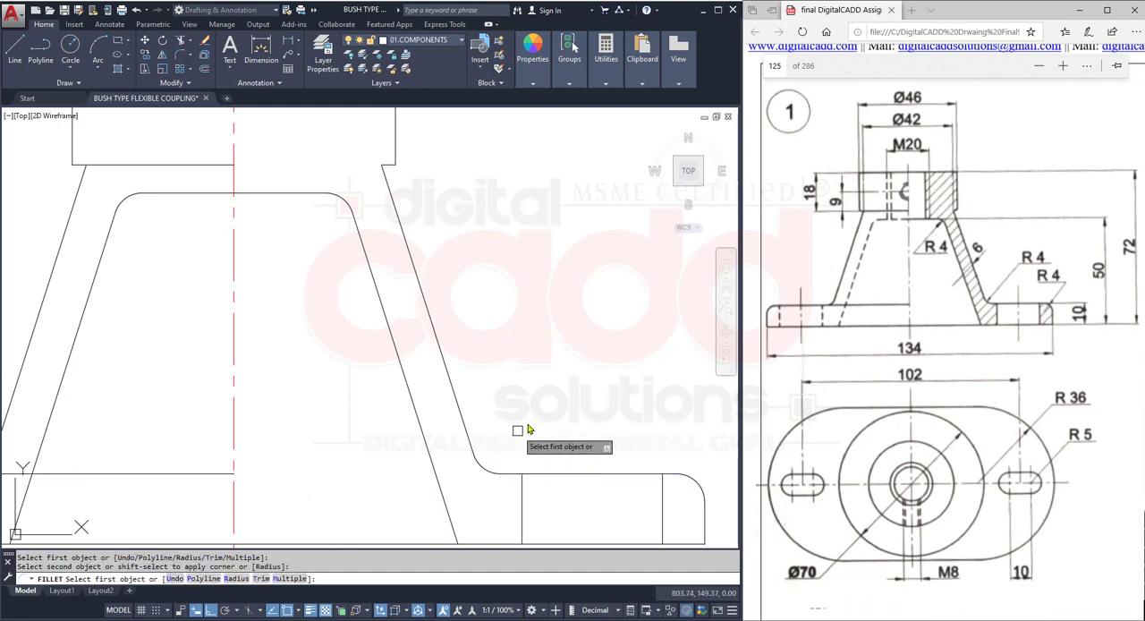
- Fillet the cone's left outer side and the base plate's top edge with radius 4 in No trim mode
scroll(536, 413, "down", 4)
scroll(300, 442, "up", 6)
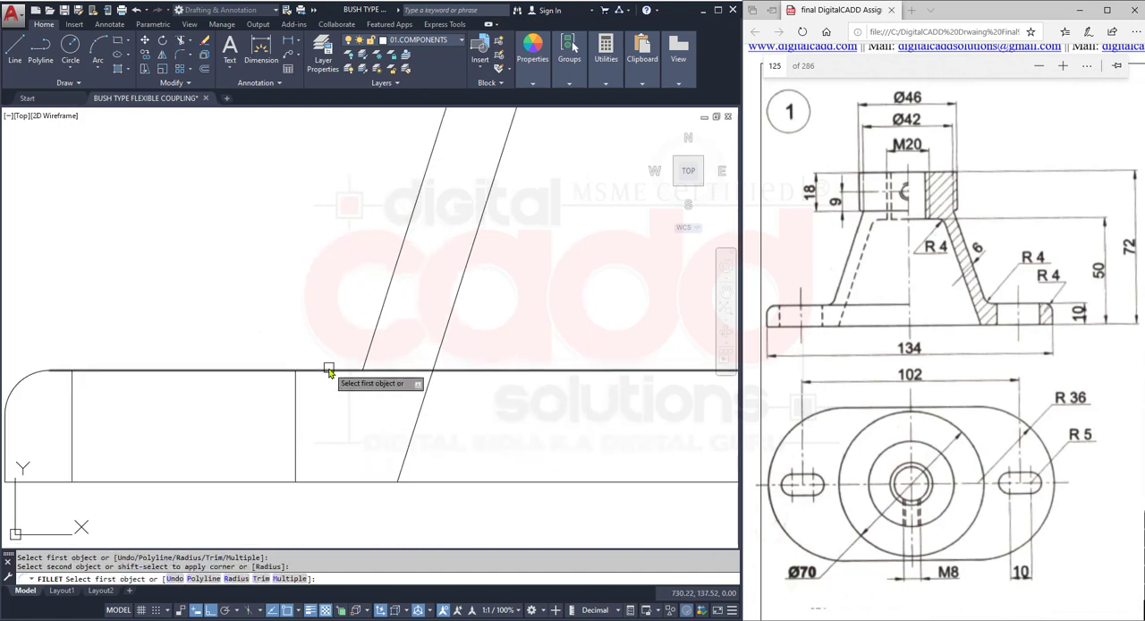
left_click(328, 371)
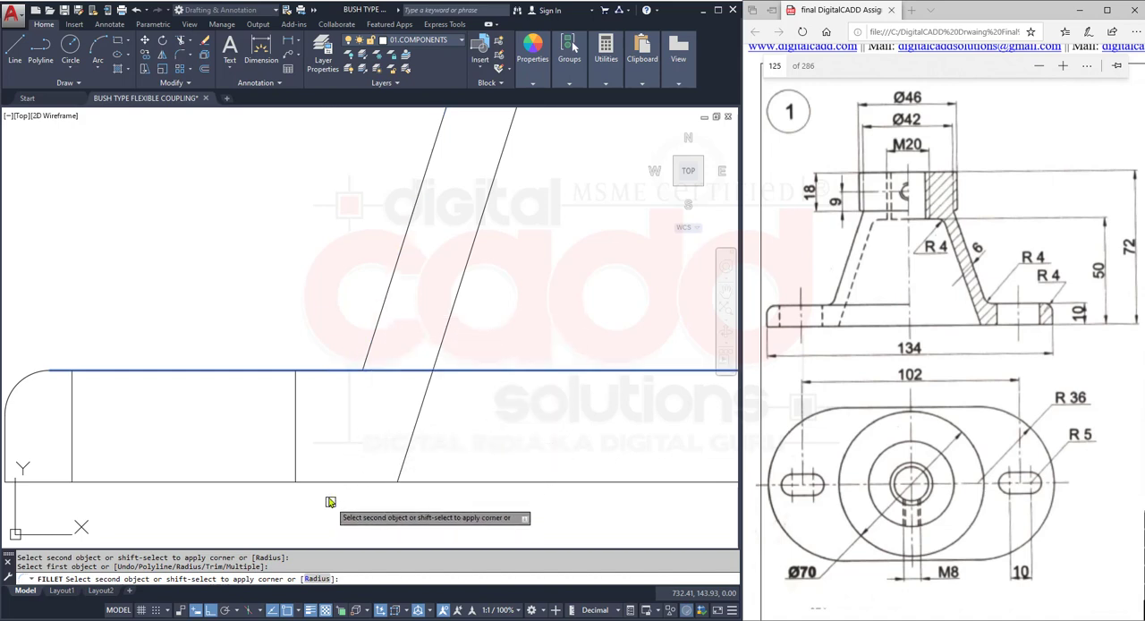
key("Escape")
key("Return")
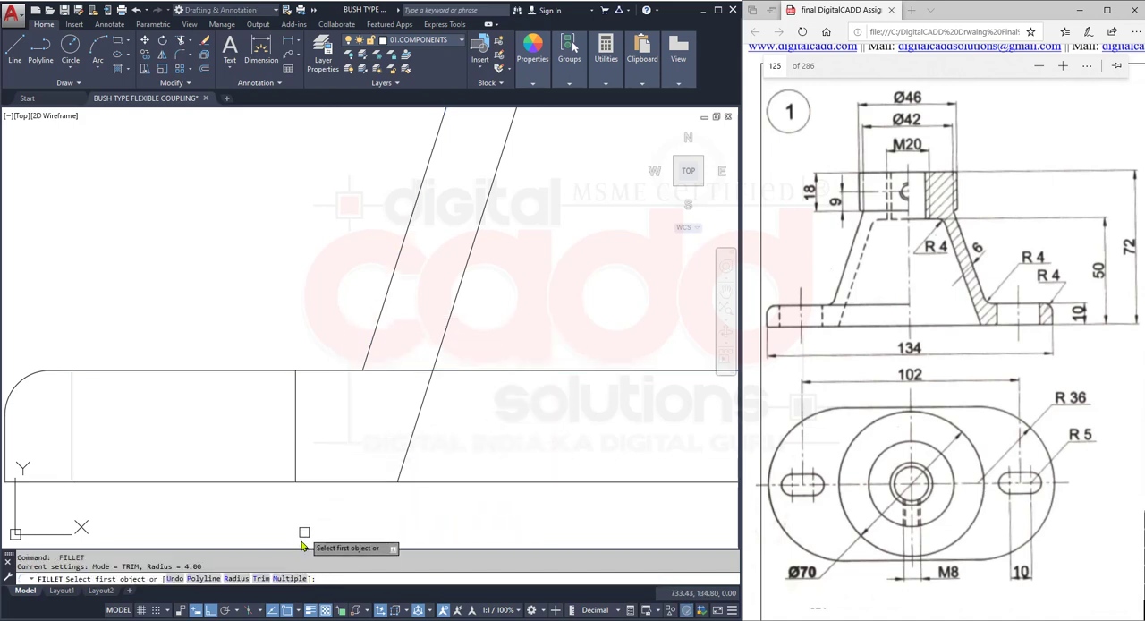
left_click(261, 579)
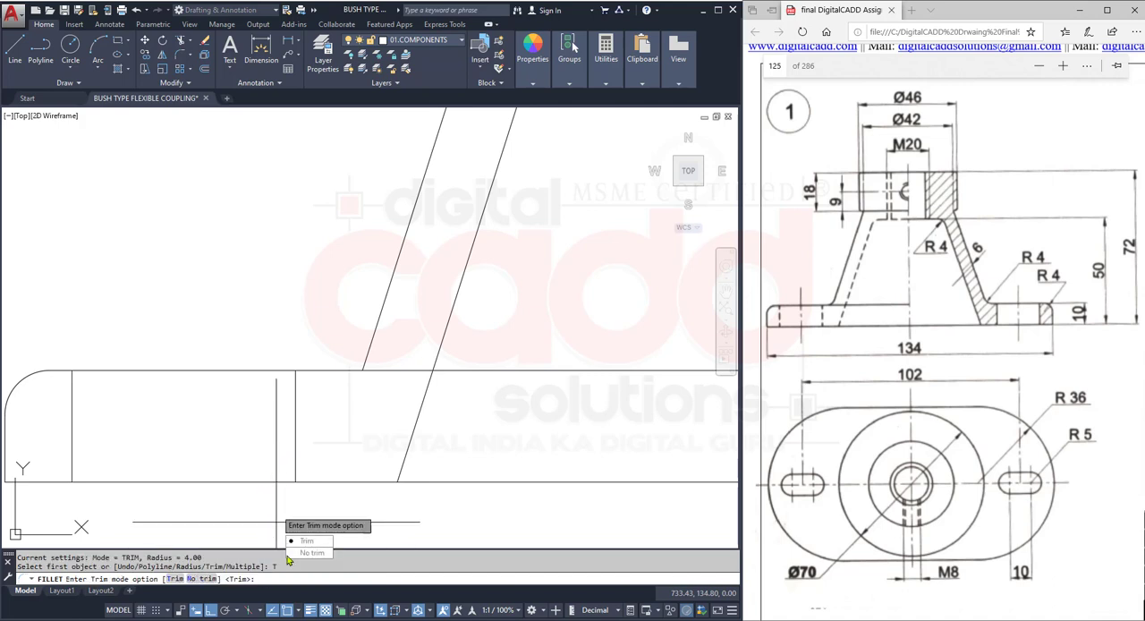
left_click(305, 553)
left_click(380, 302)
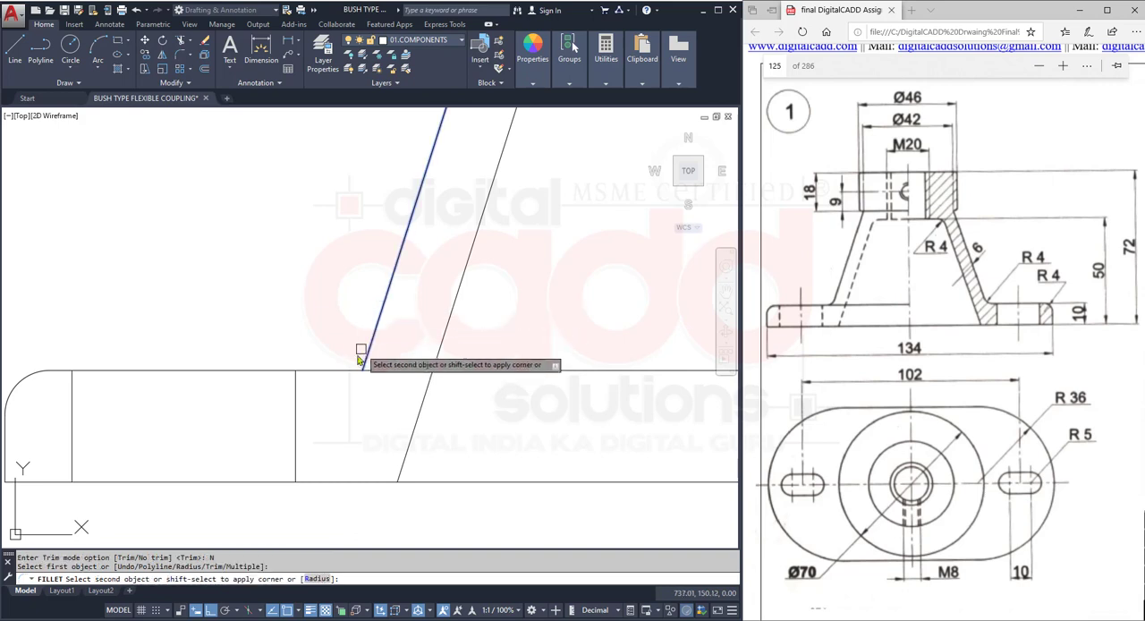
left_click(337, 377)
scroll(349, 380, "up", 3)
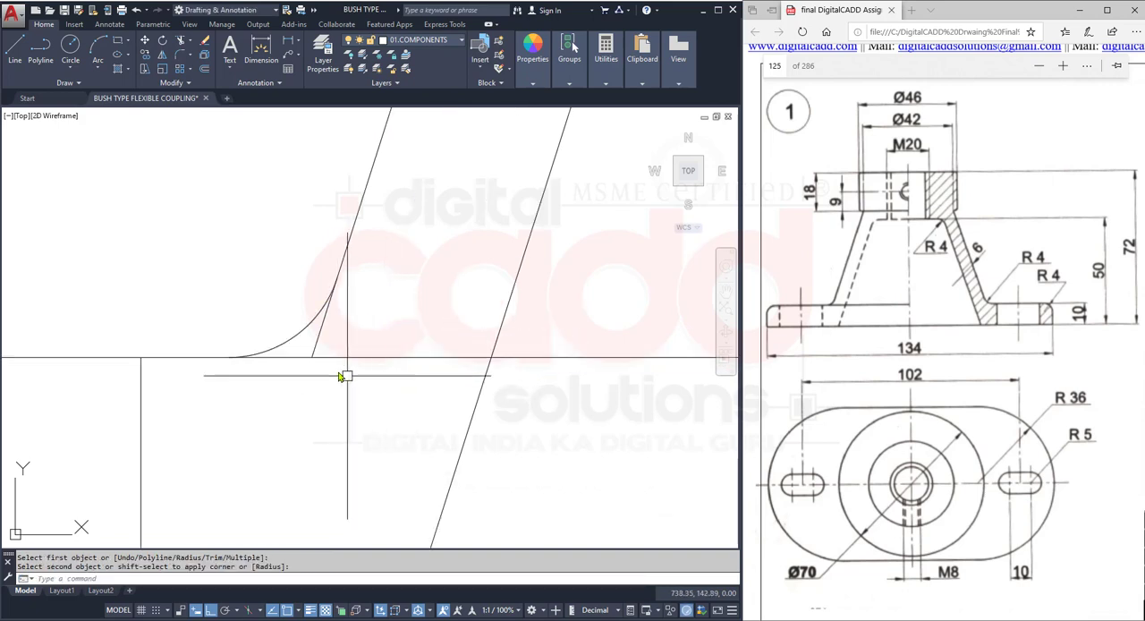
- Trim the end of the cone's left outer side that extends below the radius 4 fillet
type("tr")
key("Return")
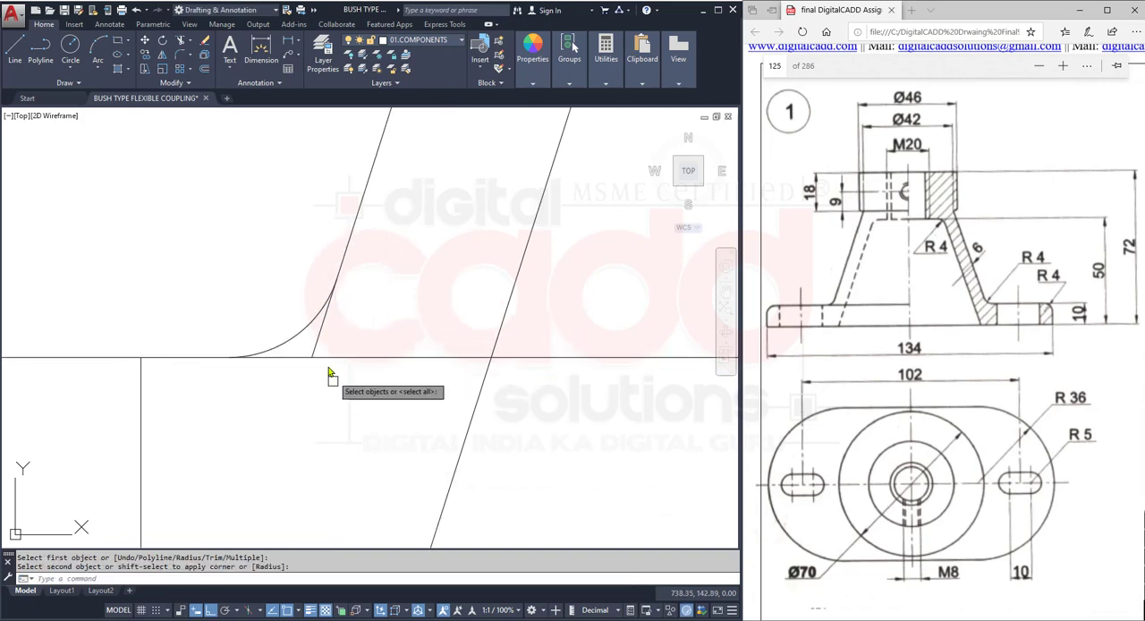
key("Return")
left_click(319, 349)
scroll(325, 376, "down", 5)
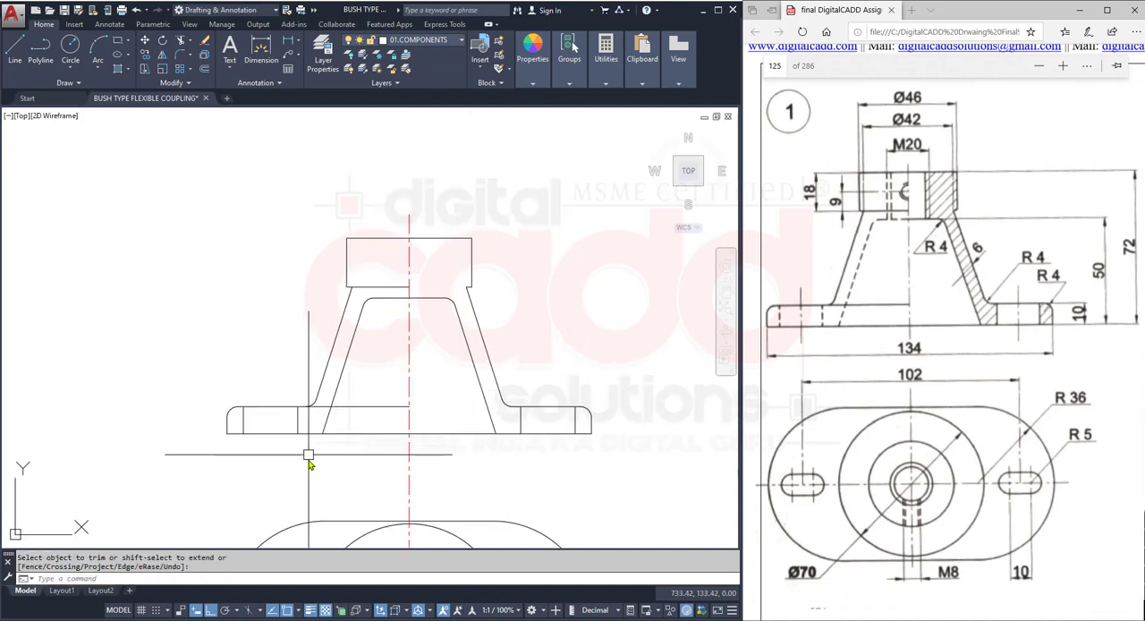
- Draw vertical rays upward from the right quadrants of the two concentric M20 thread circles in the top view
middle_click_drag(435, 450, 342, 482)
mouse_move(423, 446)
middle_mouse_down()
mouse_move(396, 424)
mouse_move(394, 447)
middle_mouse_up()
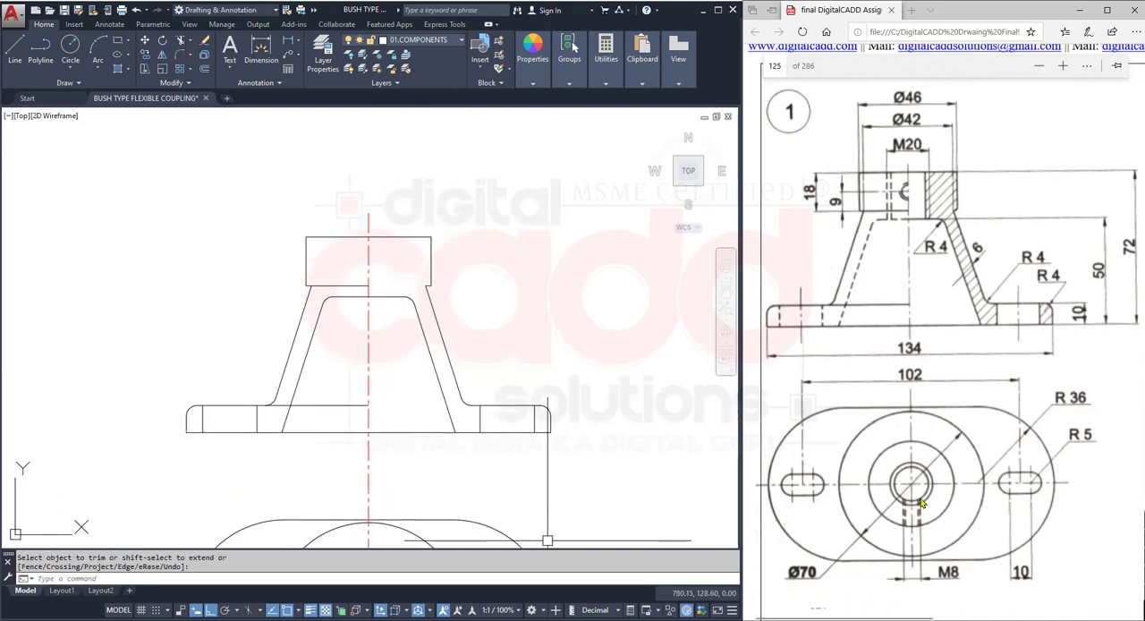
middle_click_drag(416, 423, 416, 222)
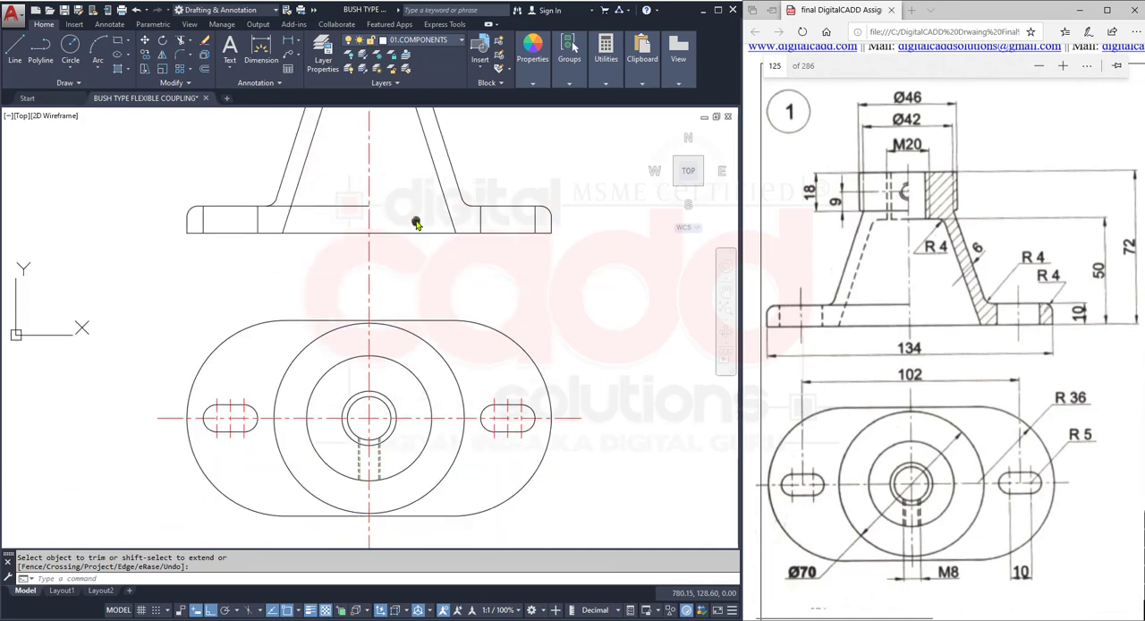
scroll(392, 451, "up", 2)
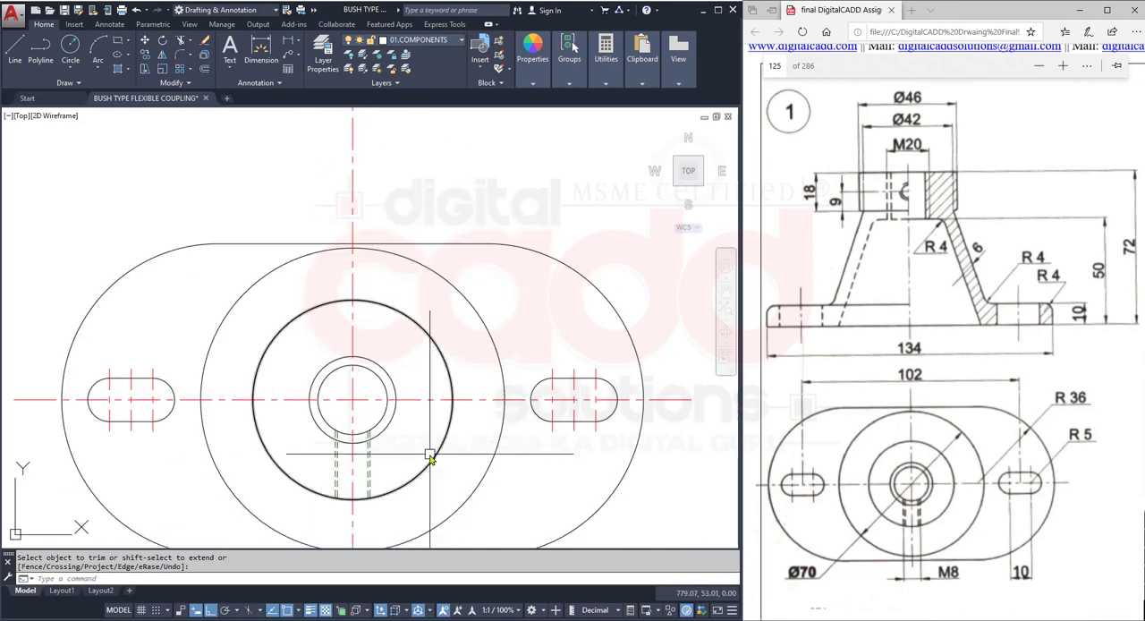
middle_click_drag(427, 456, 394, 460)
type("A")
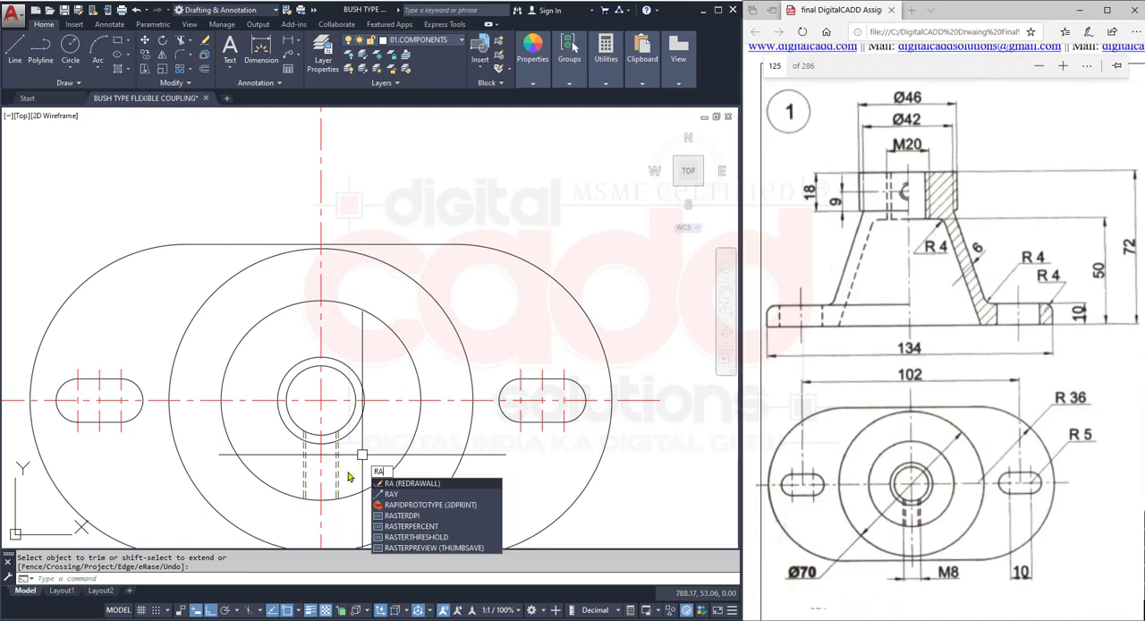
type("Y")
key("Return")
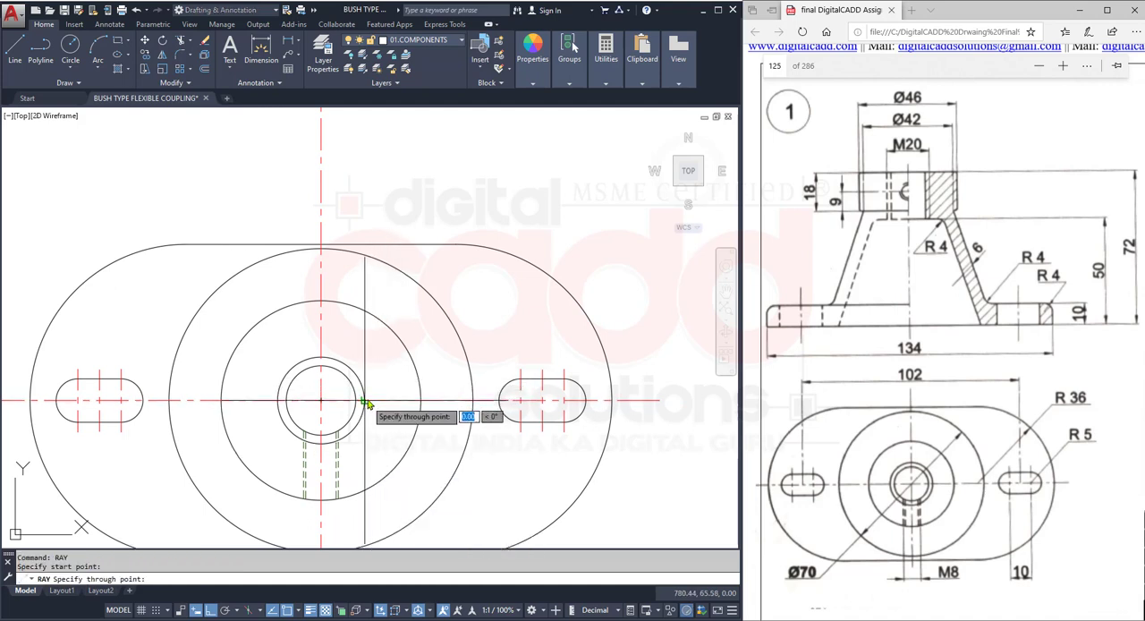
key("Return")
key("Return")
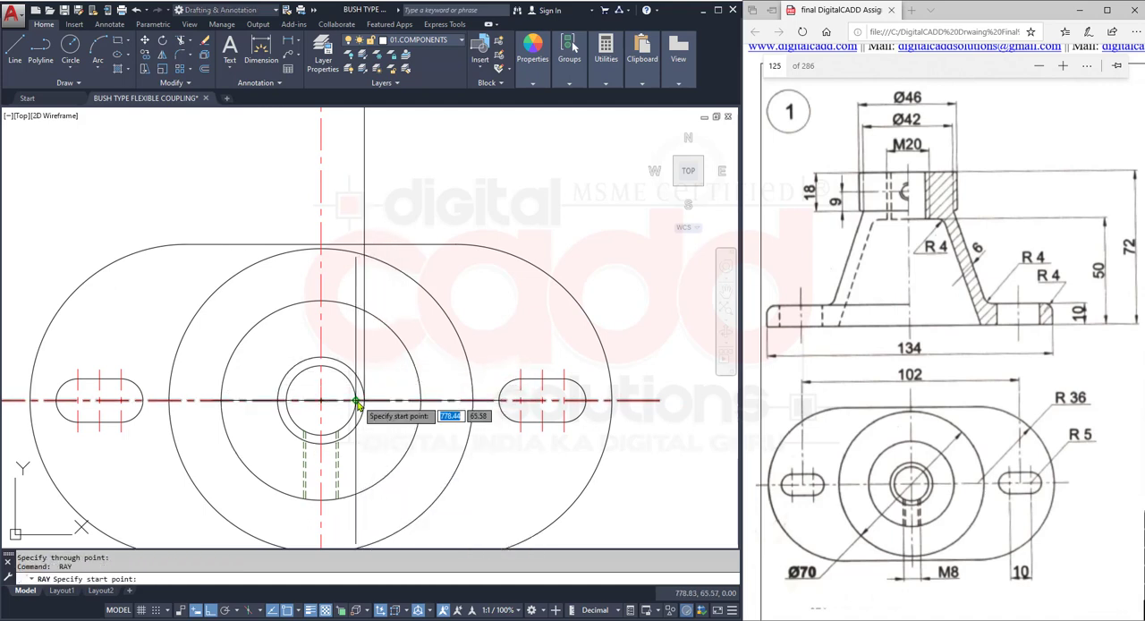
left_click(357, 404)
left_click(354, 350)
key("Return")
- Draw vertical rays upward from the left quadrants of the two concentric M20 thread circles
key("Return")
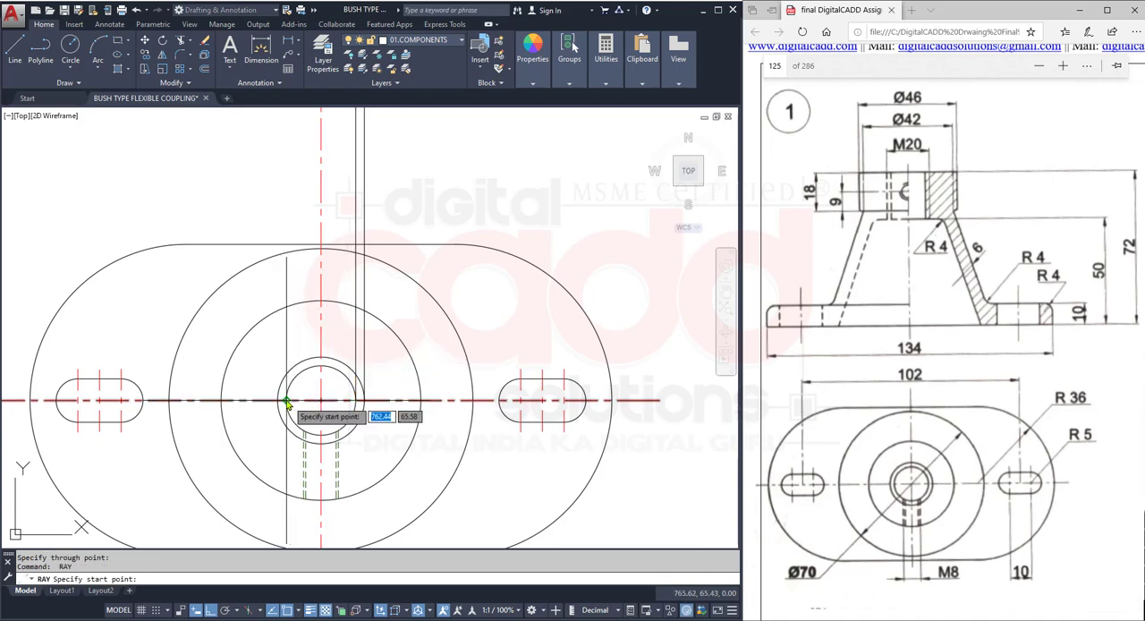
left_click(287, 401)
left_click(289, 341)
key("Return")
key("Return")
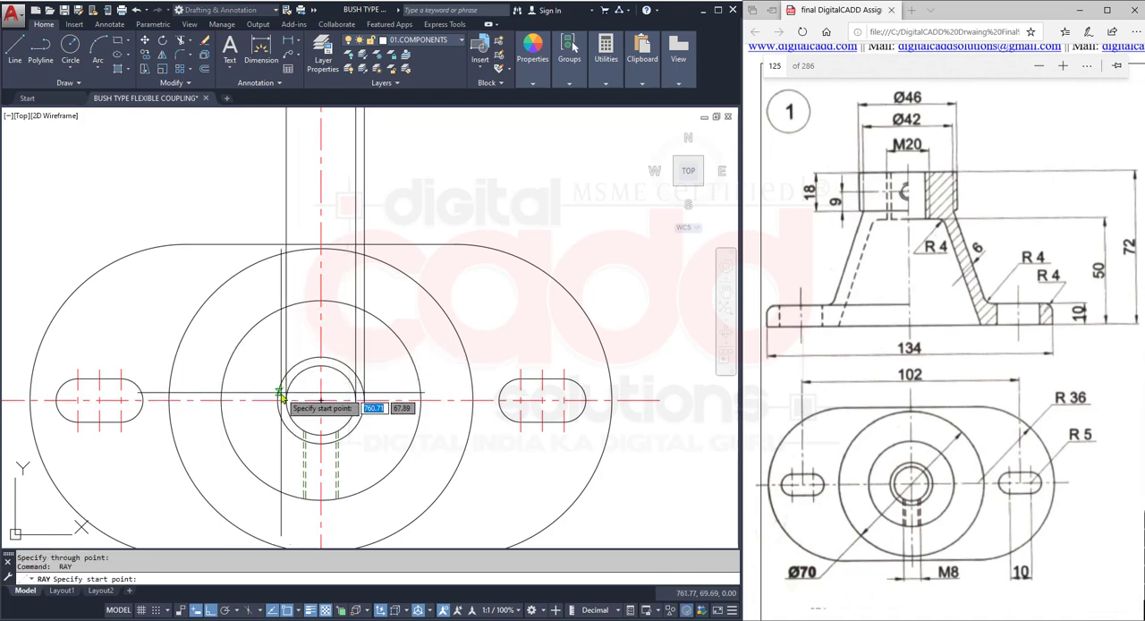
left_click(278, 399)
left_click(278, 354)
key("Return")
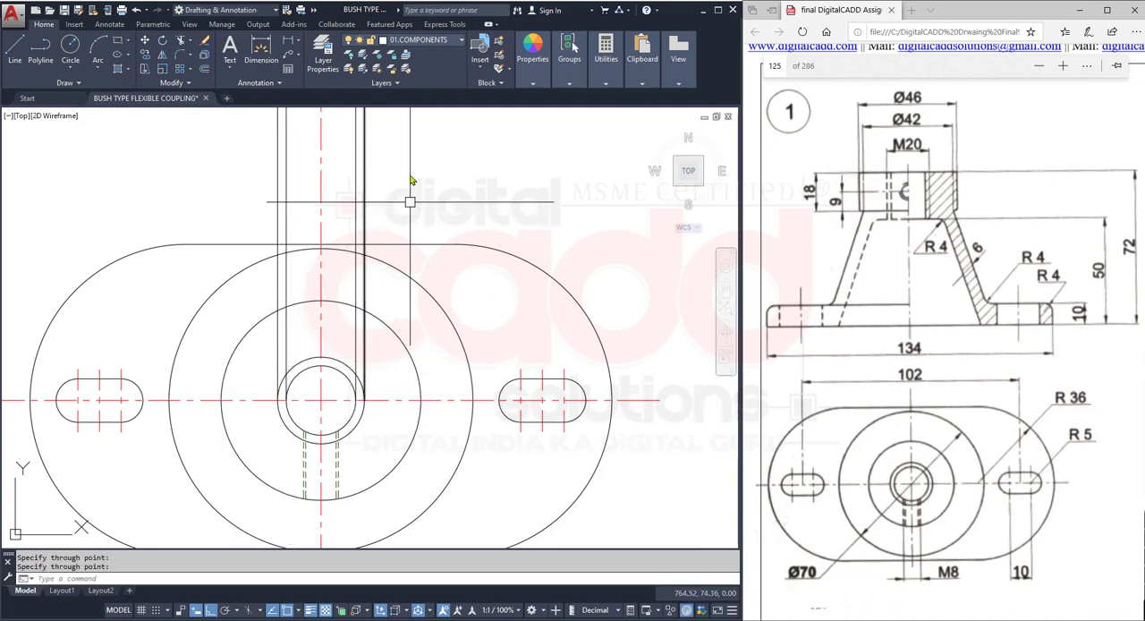
- Trim the four projected thread rays below the cone's inner top edge in the front view
middle_click_drag(412, 176, 418, 615)
middle_click_drag(341, 351, 380, 363)
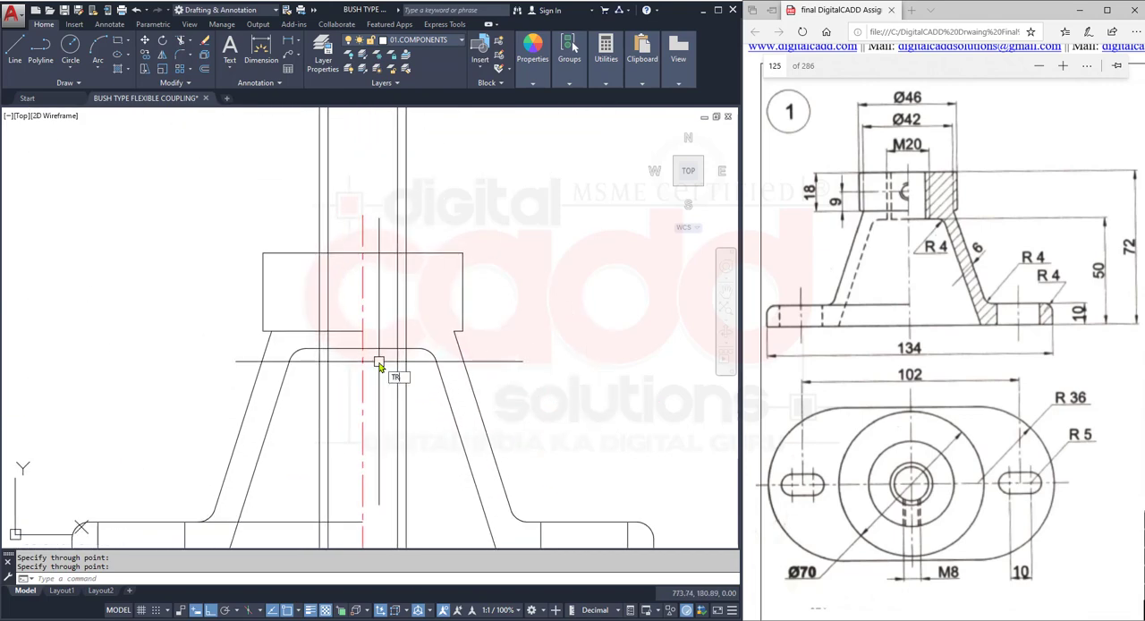
type("TR")
key("Return")
left_click(440, 214)
left_click(308, 388)
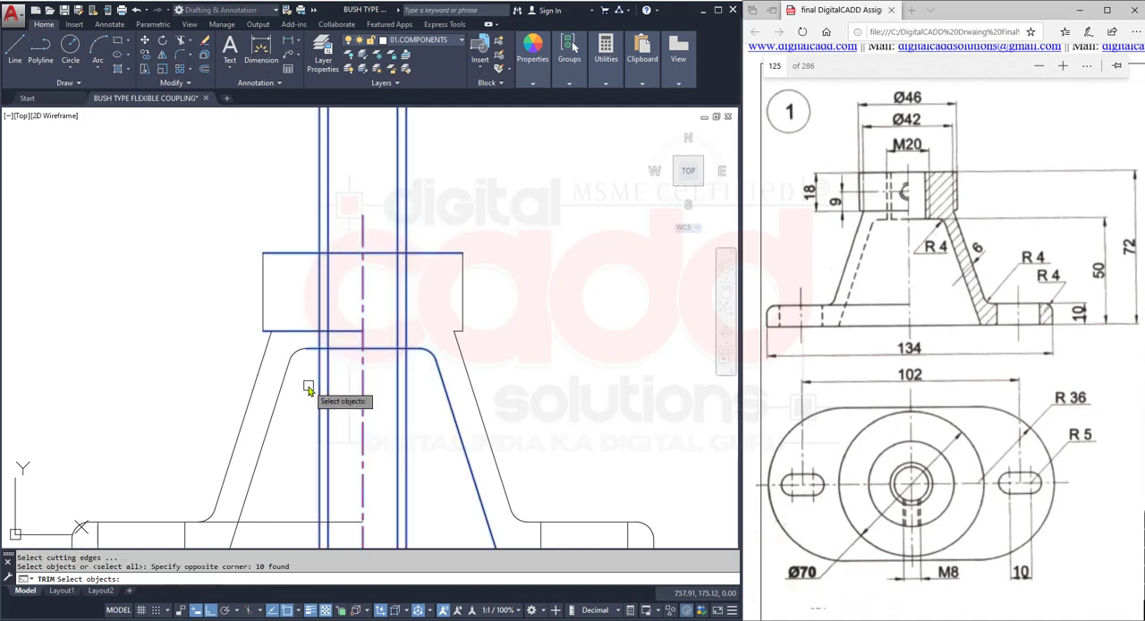
left_click(345, 386)
left_click(315, 414)
left_click(430, 400)
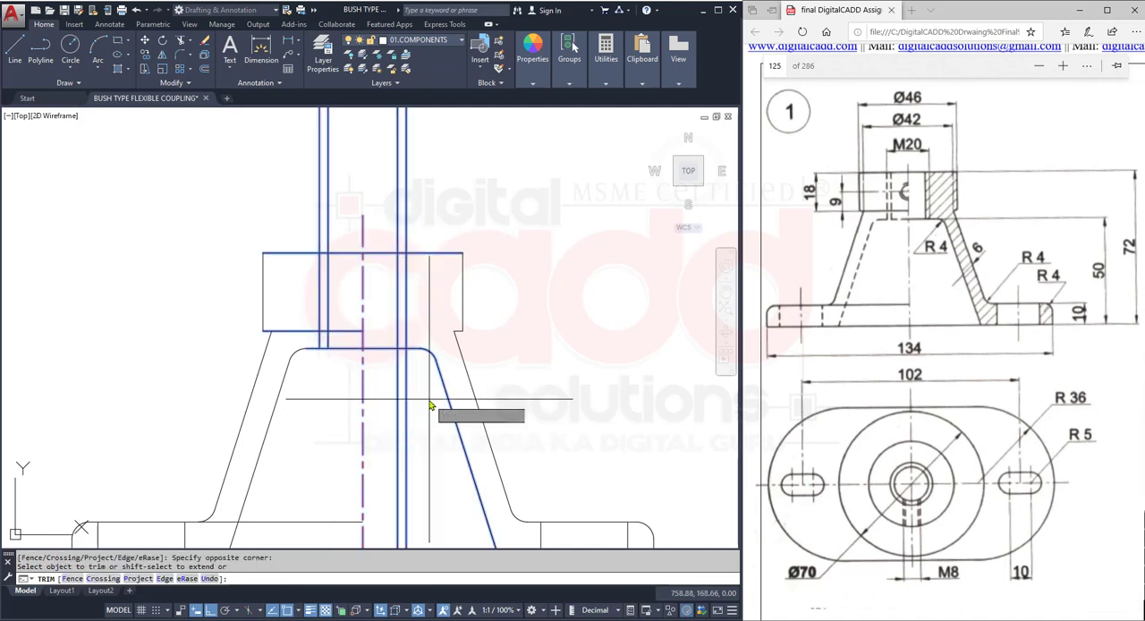
left_click(387, 414)
- Trim the four projected thread rays above the hub's top edge
left_click(461, 145)
left_click(381, 201)
left_click(358, 158)
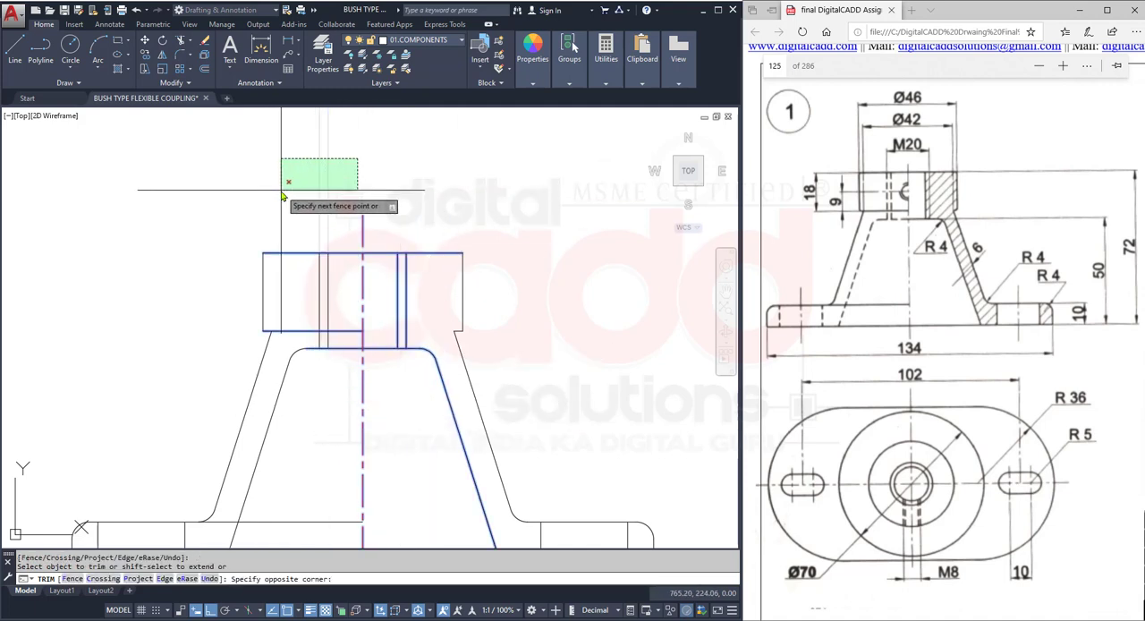
left_click(280, 191)
key("Return")
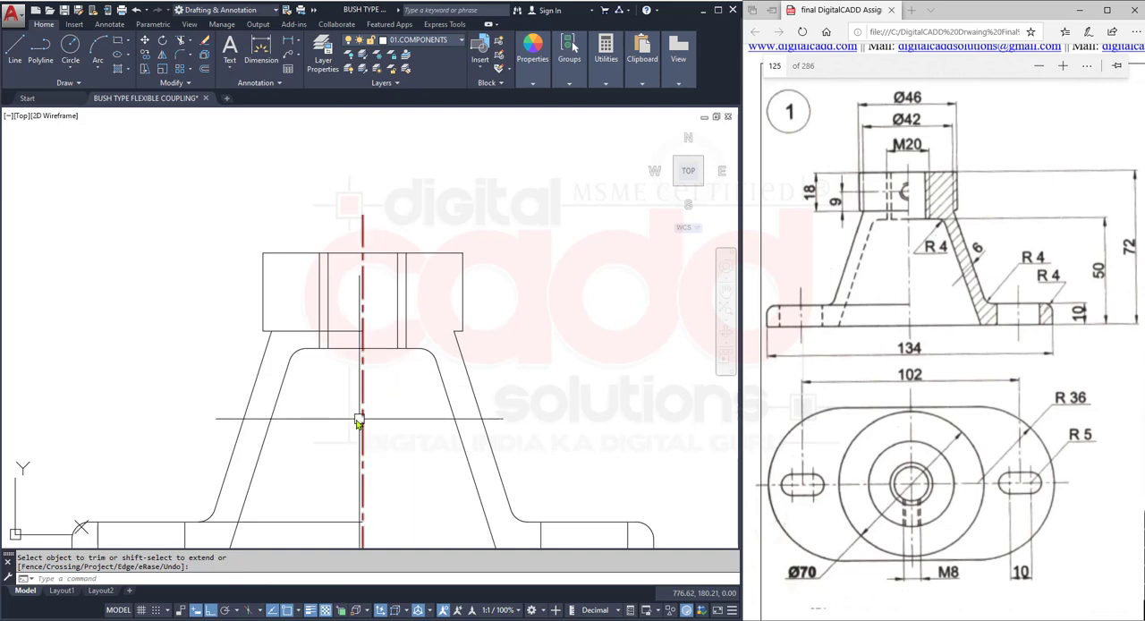
left_click(340, 286)
left_click(314, 307)
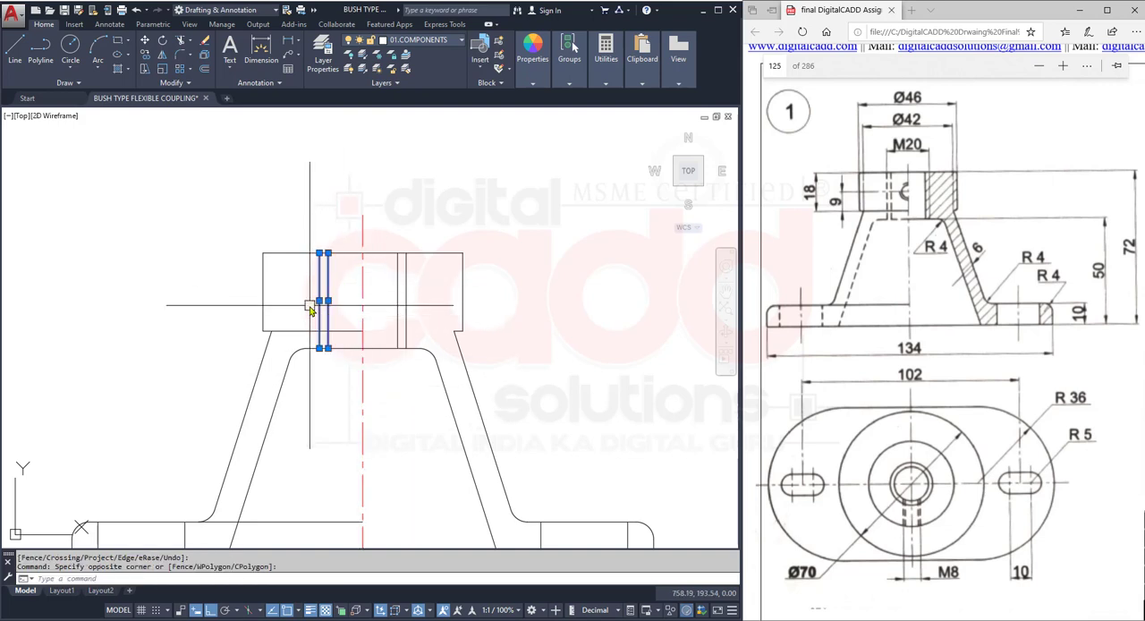
key("Escape")
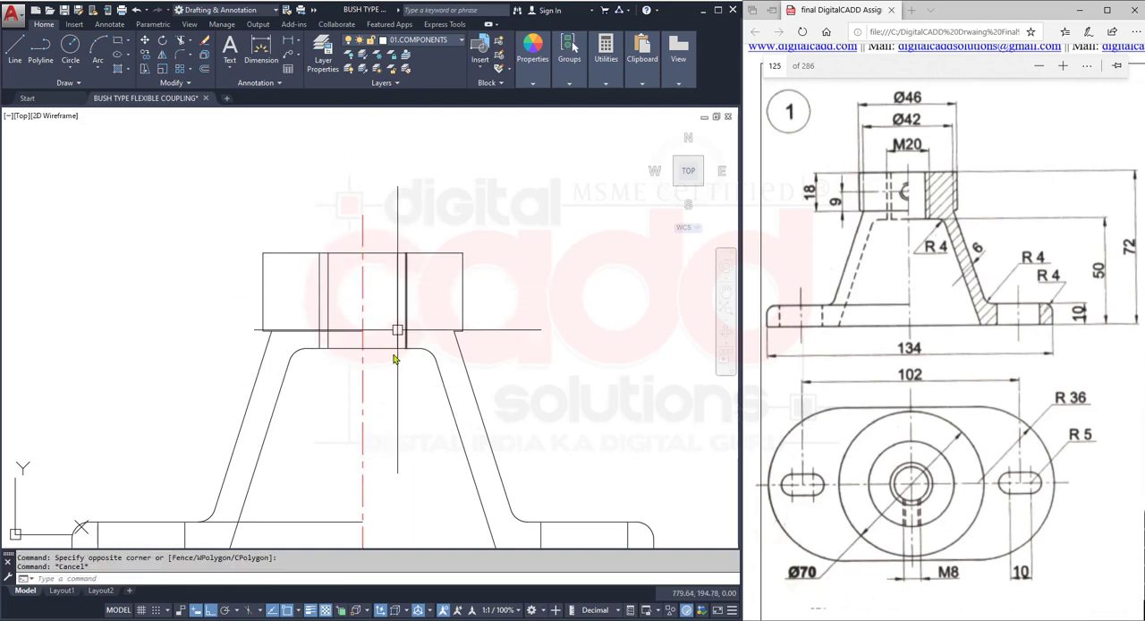
- Break the cone's horizontal inner top edge at the vertical centre line
scroll(407, 376, "down", 2)
mouse_move(407, 444)
middle_mouse_down()
mouse_move(359, 368)
mouse_move(361, 400)
mouse_move(381, 403)
middle_mouse_up()
scroll(343, 335, "up", 4)
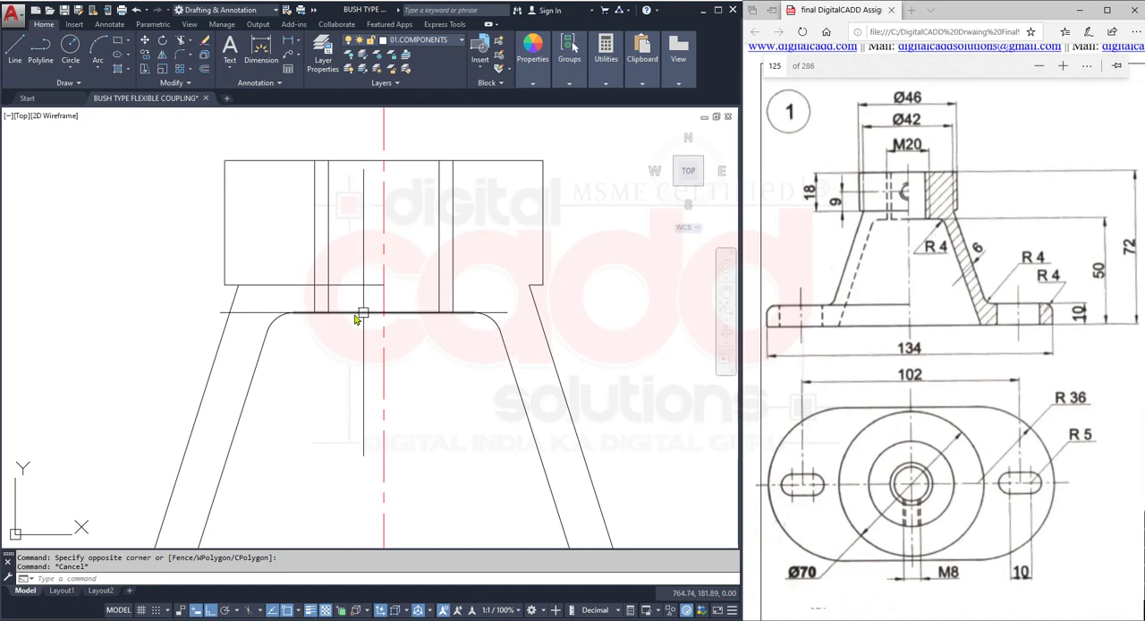
left_click(383, 314)
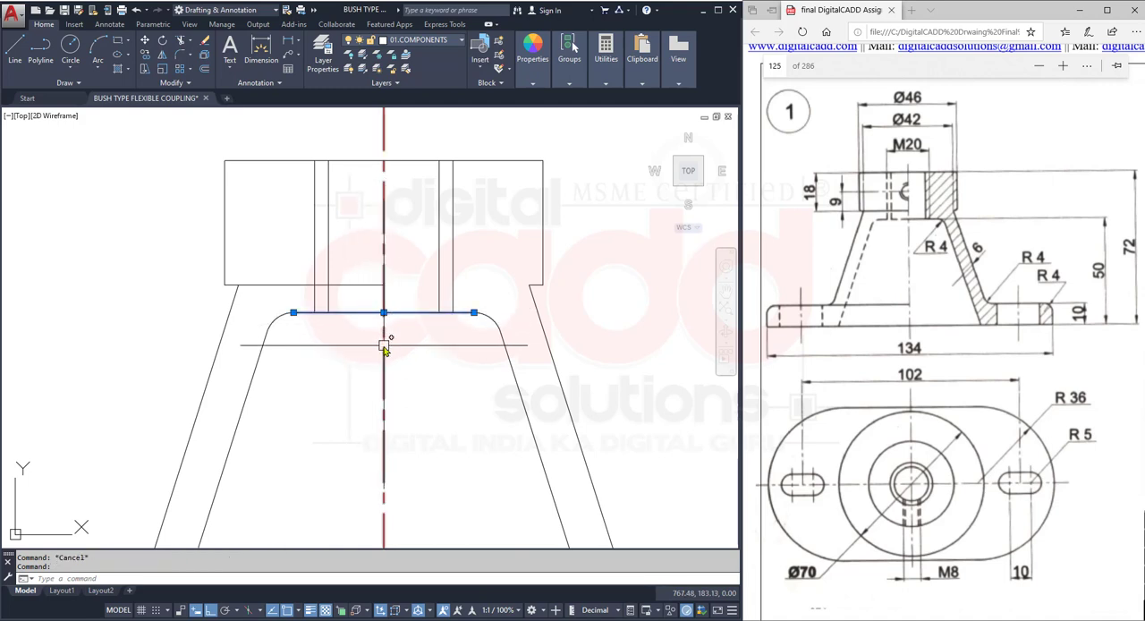
key("Escape")
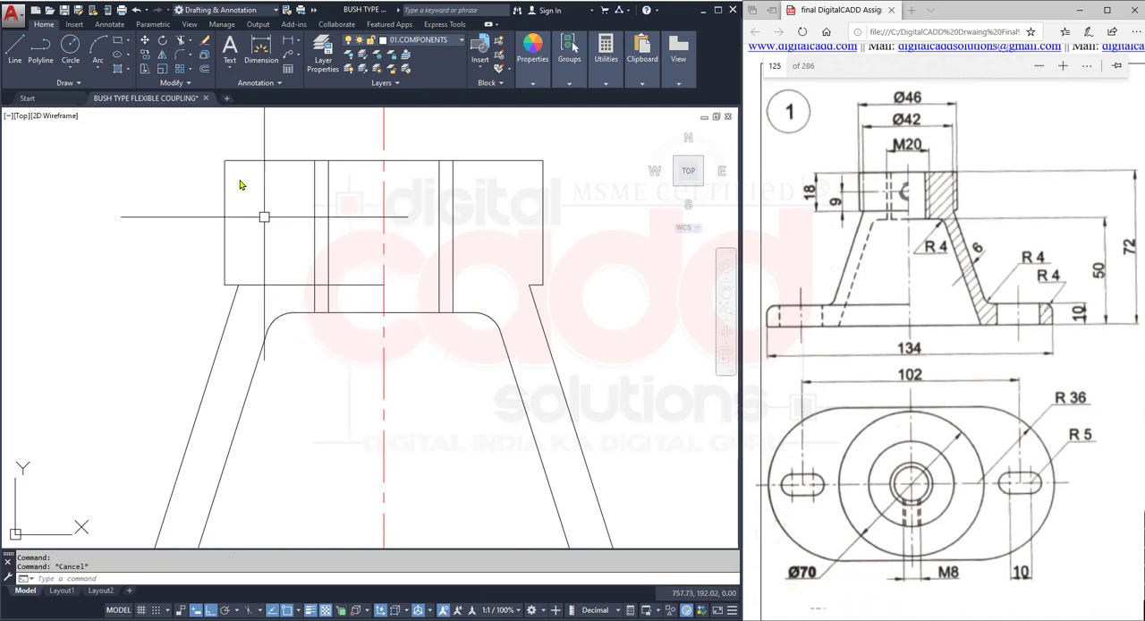
left_click(183, 83)
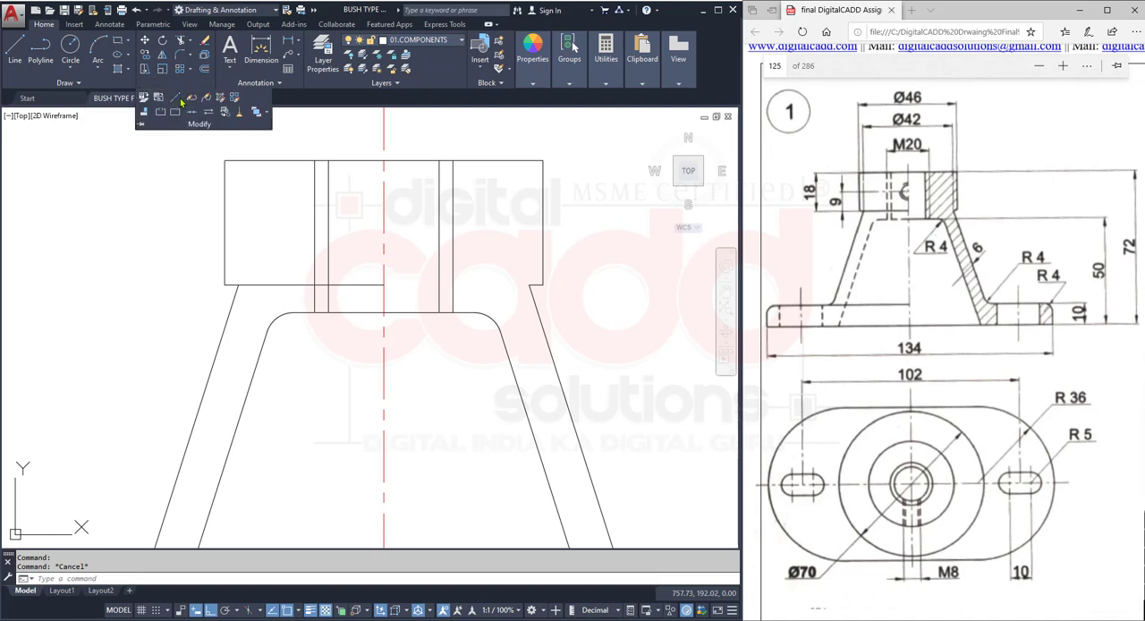
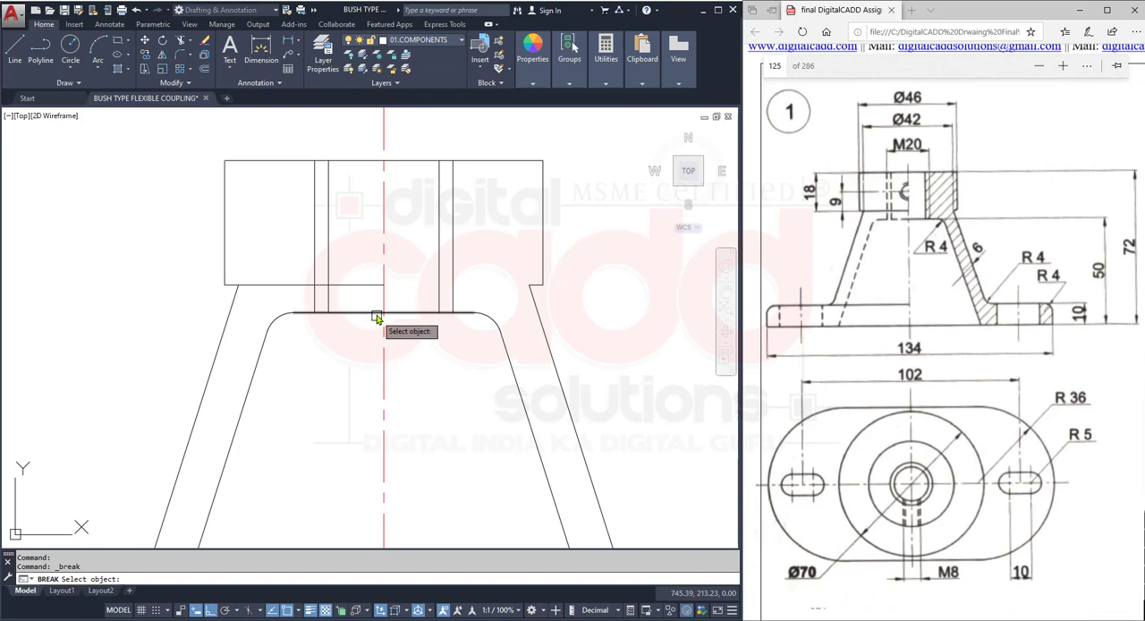
- Try to break the cone's horizontal inner top edge at the vertical centre line, and undo the break
left_click(377, 316)
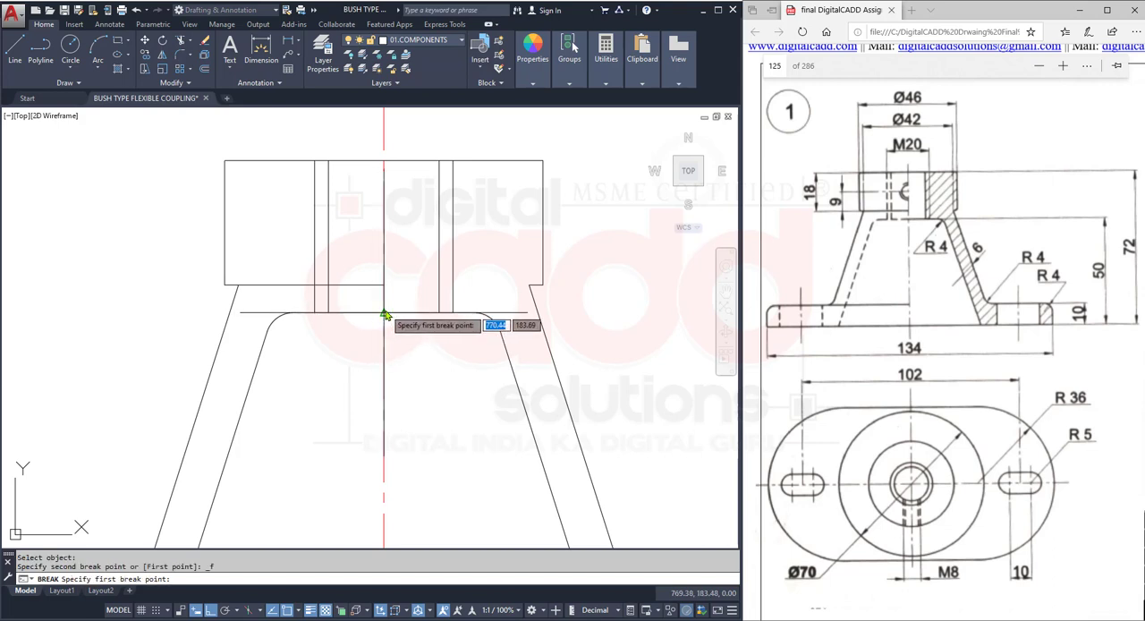
left_click(383, 315)
left_click(351, 314)
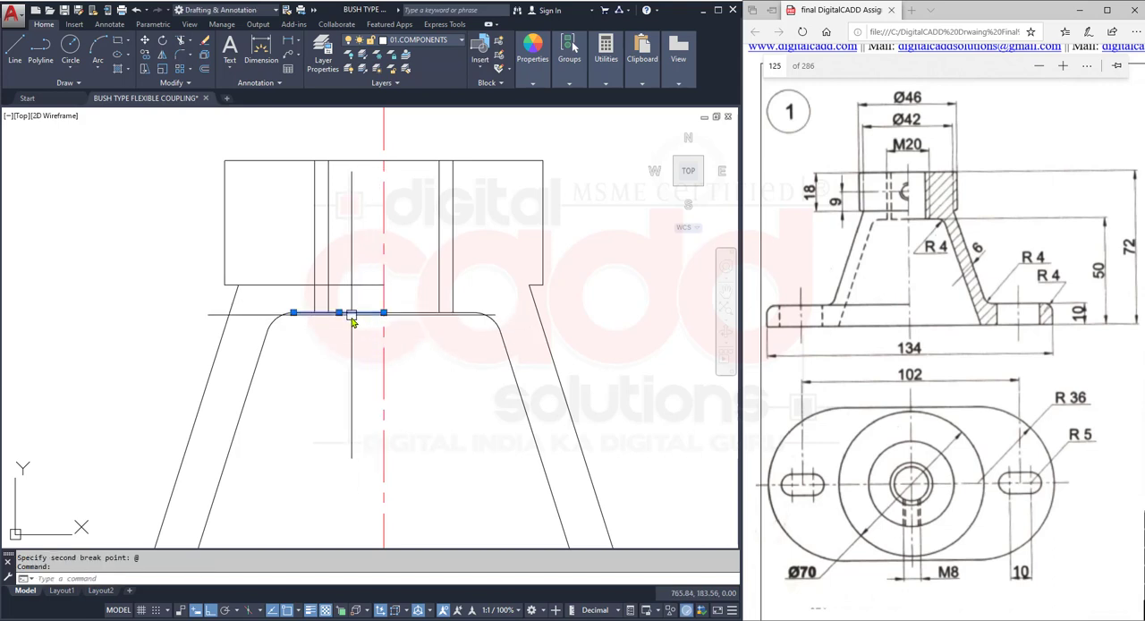
key("Escape")
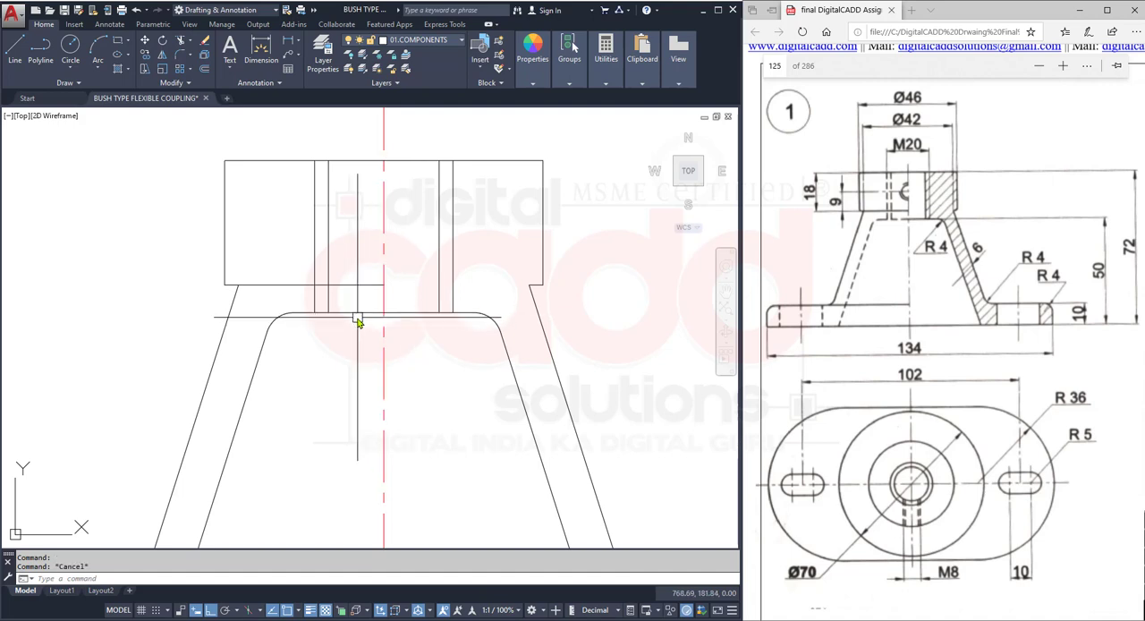
left_click(411, 312)
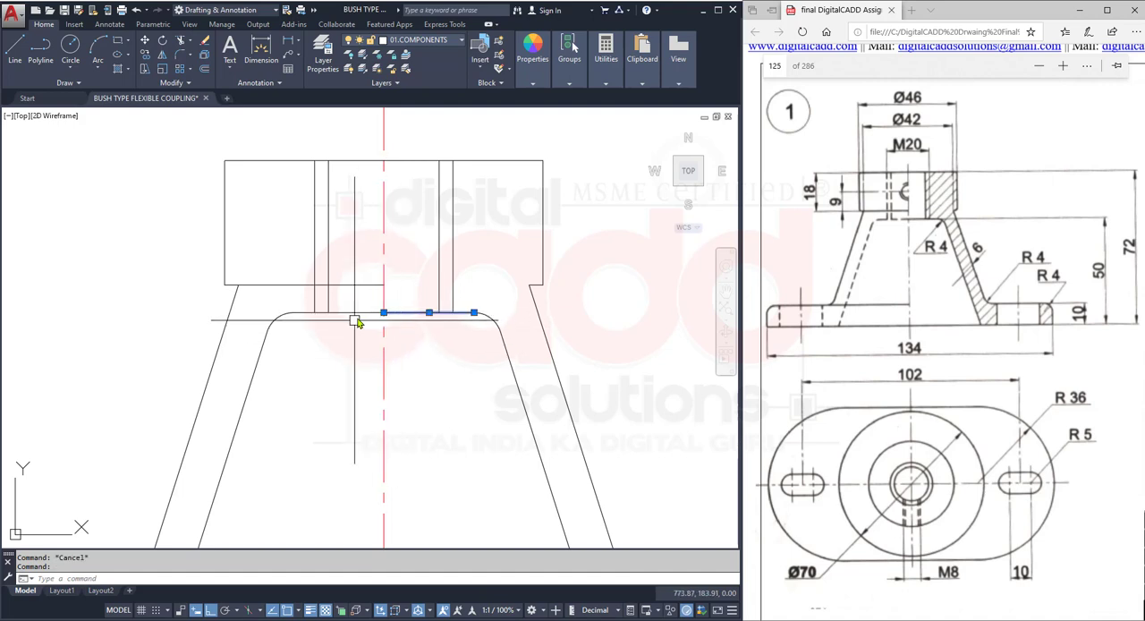
key("Escape")
left_click(356, 315)
key("ctrl+z")
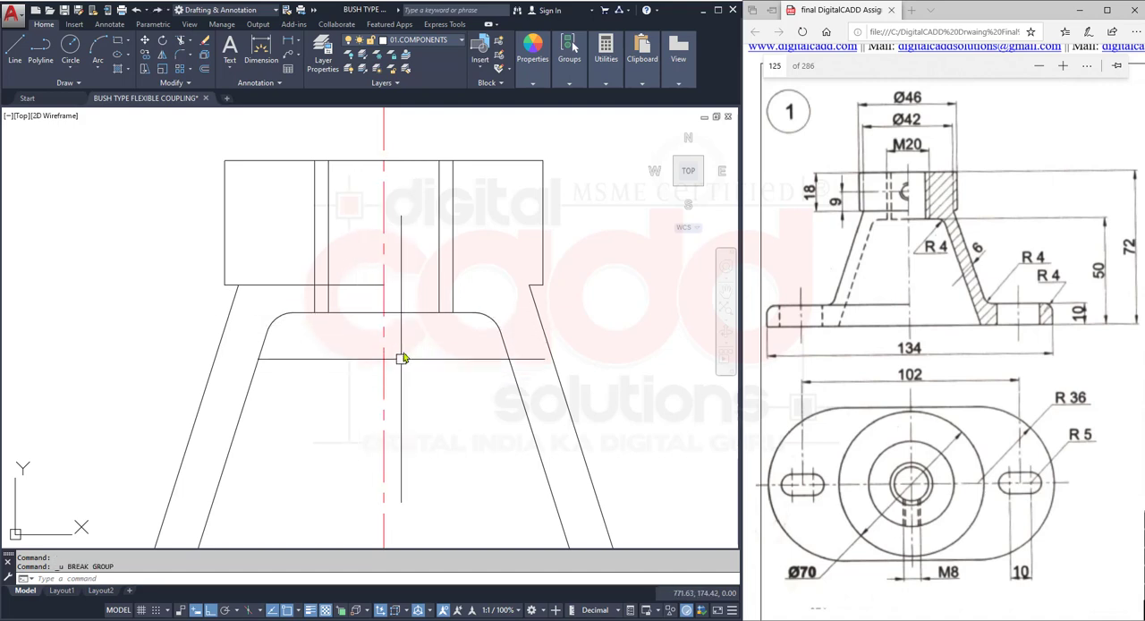
- Break the cone's horizontal inner top edge at a single point on the vertical centre line and check the split half
left_click(187, 83)
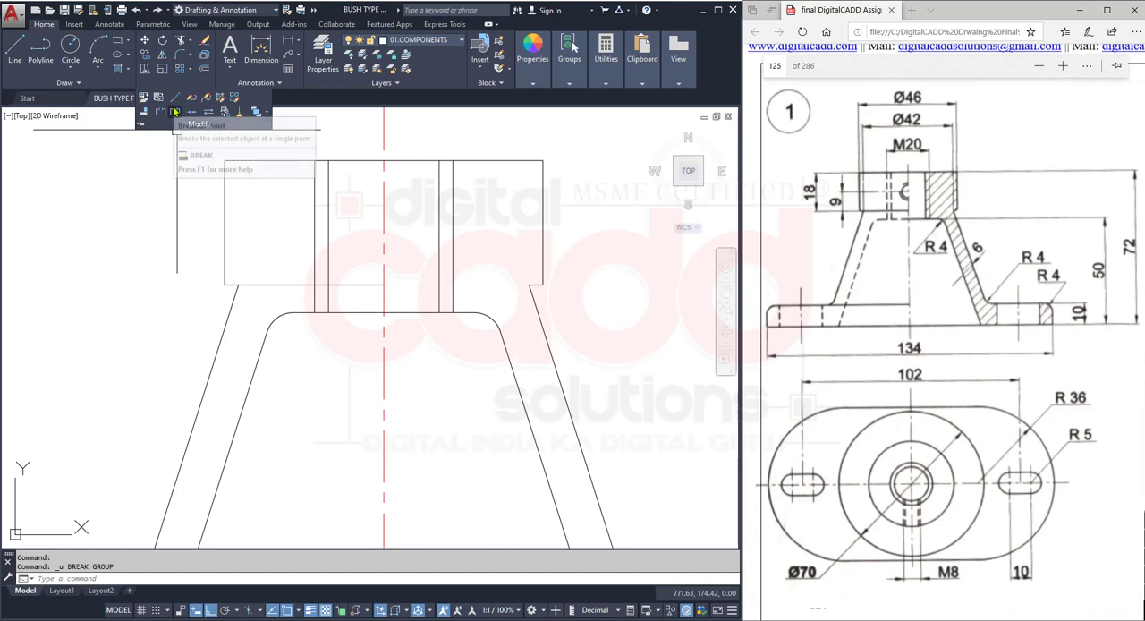
left_click(174, 112)
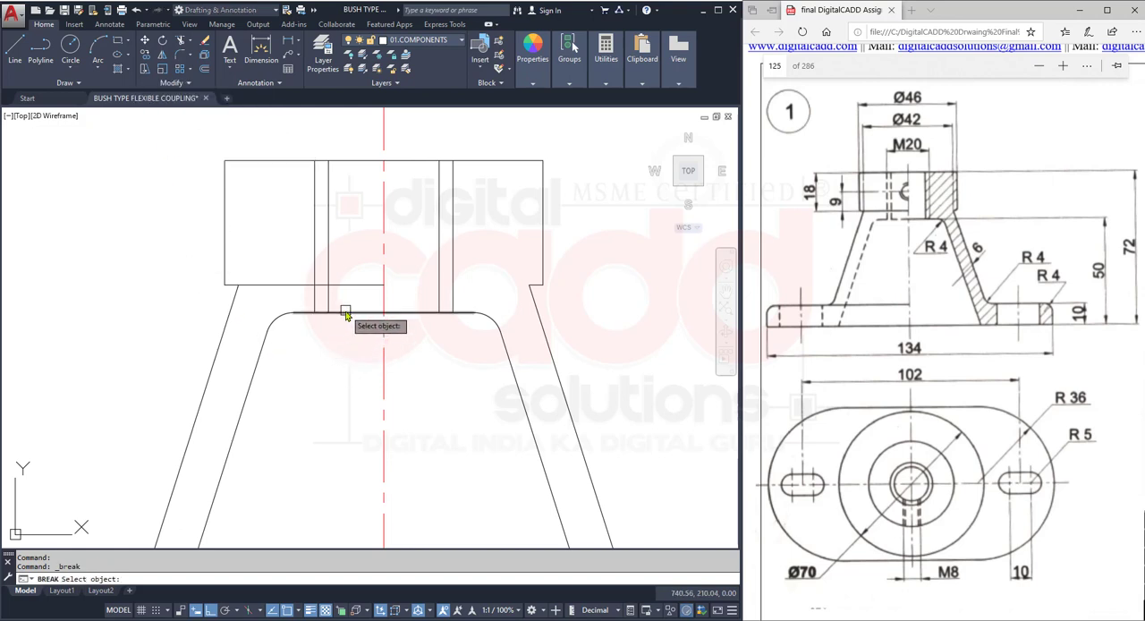
left_click(383, 313)
type("f")
key("Return")
left_click(383, 313)
type("@")
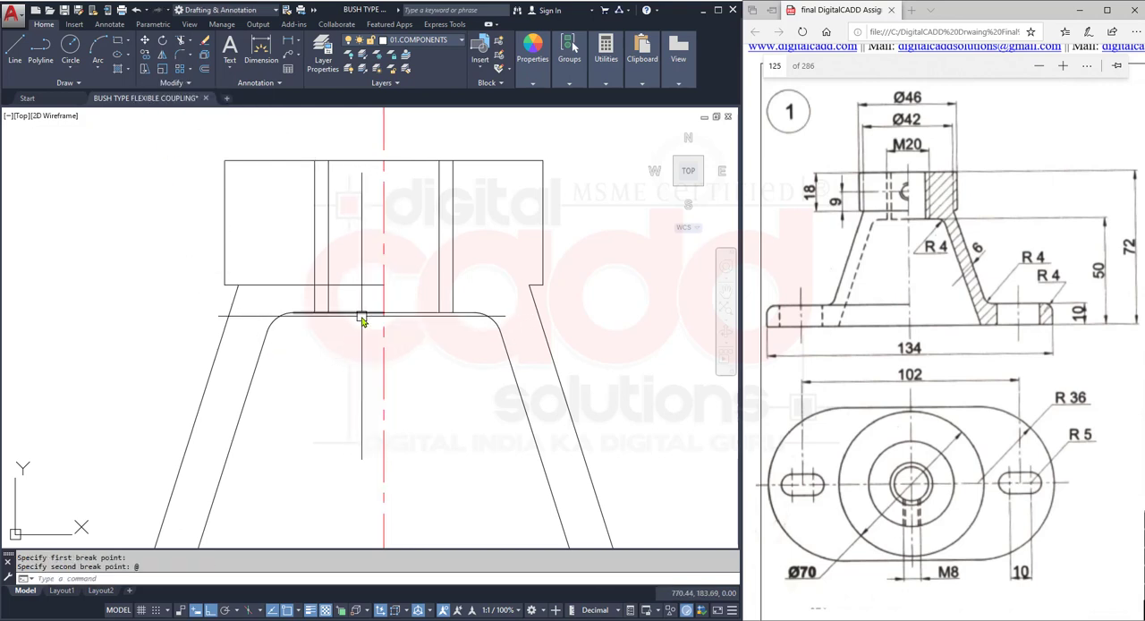
key("Return")
left_click(377, 312)
scroll(291, 414, "down", 3)
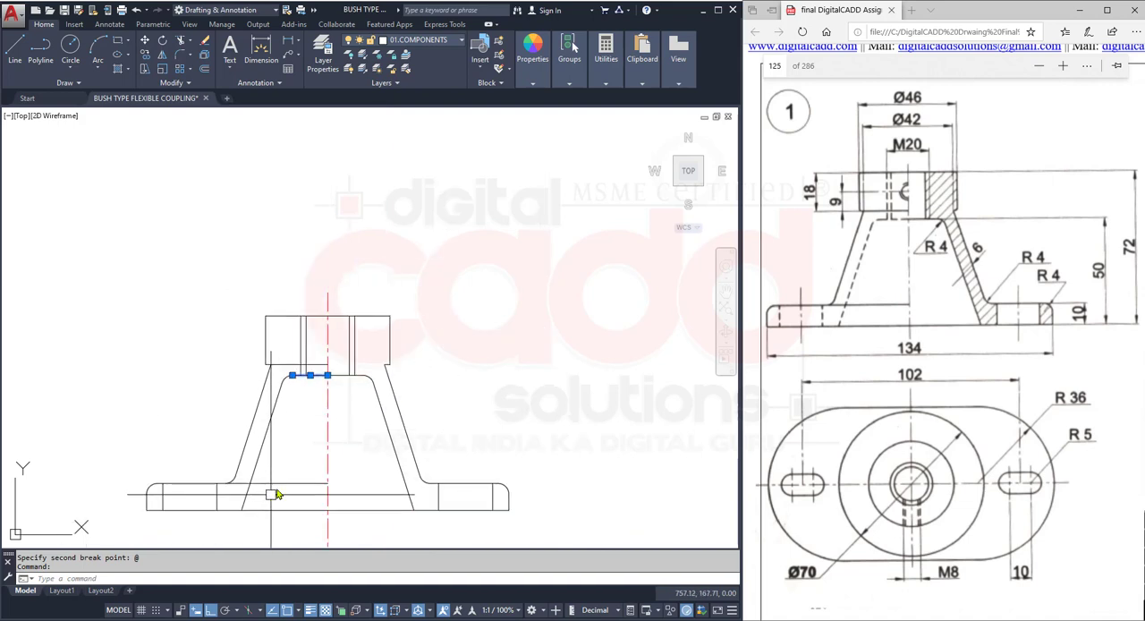
key("Escape")
- Match the plan view's hidden M8 hole line onto the left-half bore lines and cone inner outline in the front view
middle_click_drag(347, 523, 376, 373)
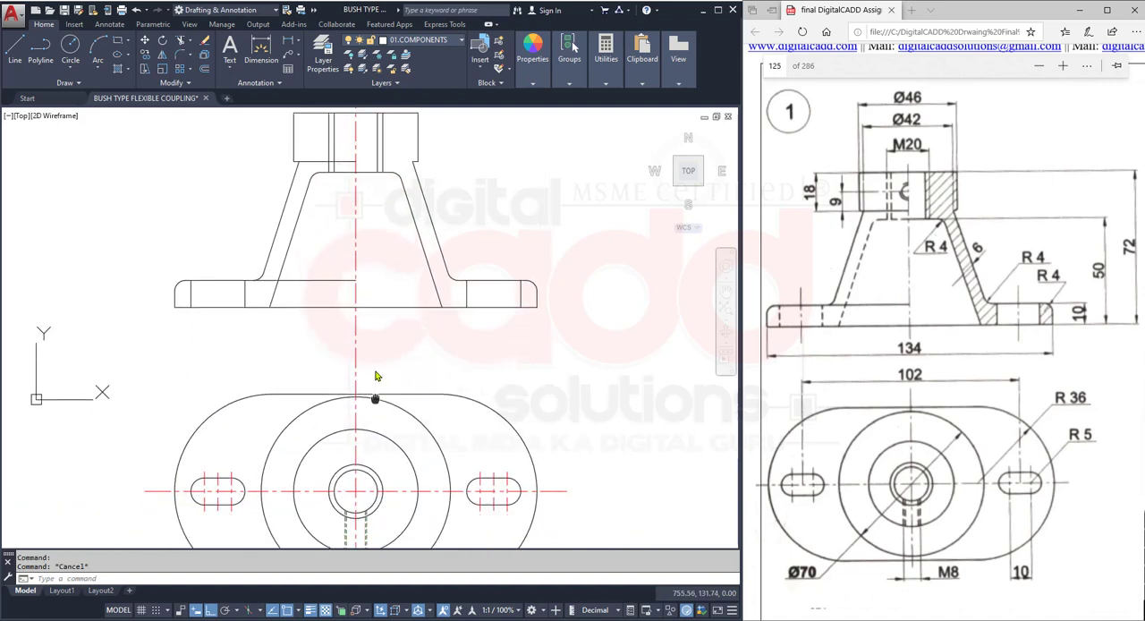
type("MA")
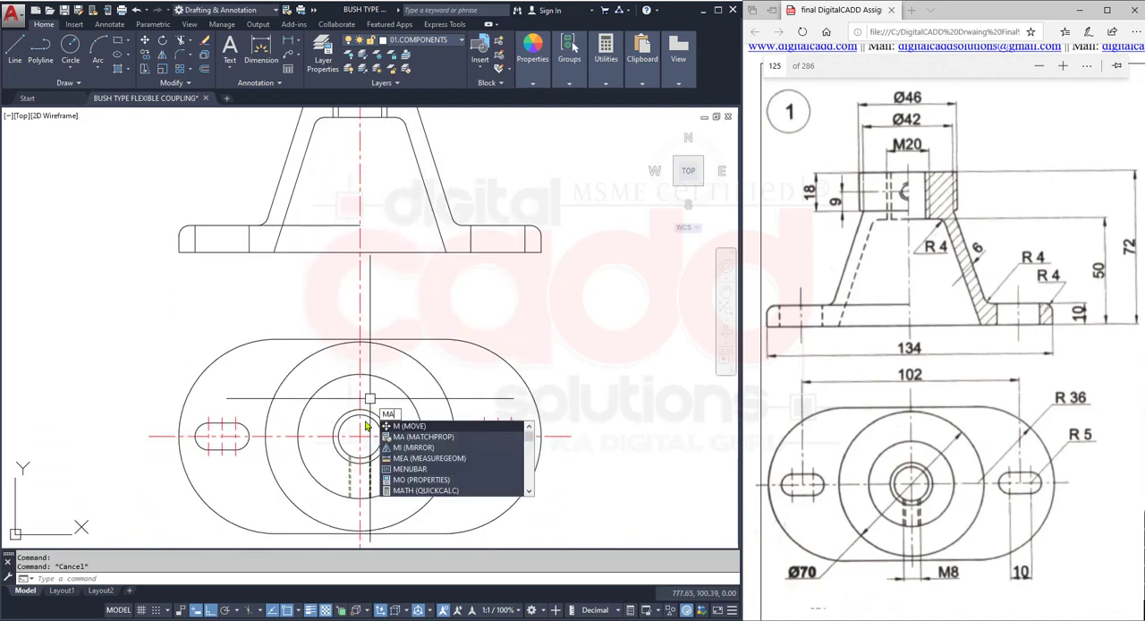
key("Return")
scroll(380, 476, "up", 3)
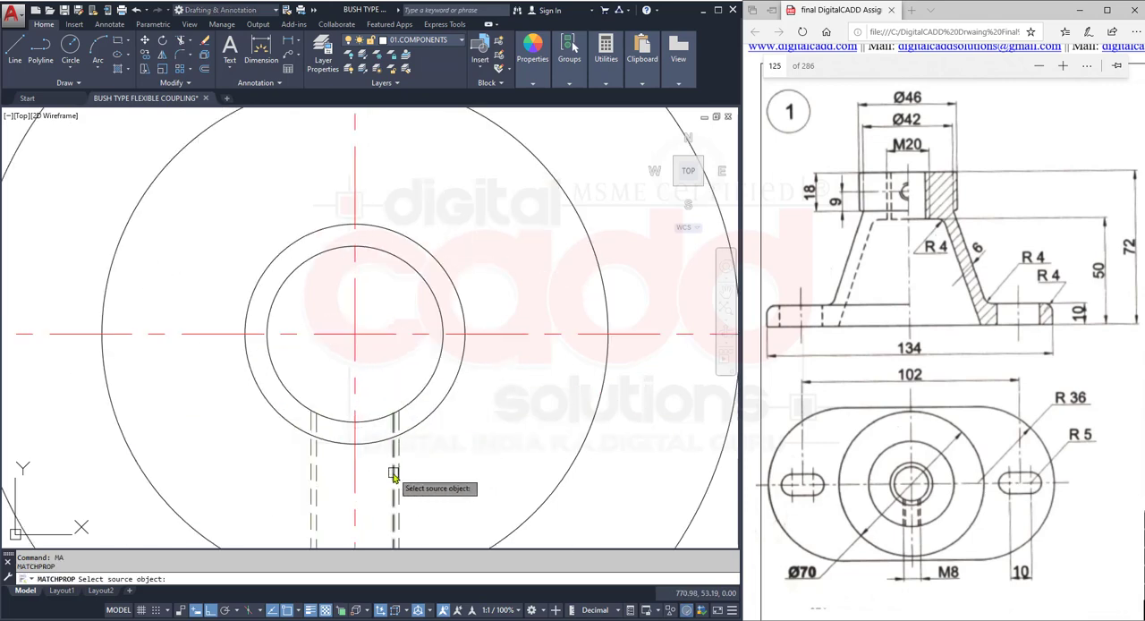
left_click(393, 476)
scroll(380, 482, "down", 3)
scroll(371, 316, "up", 2)
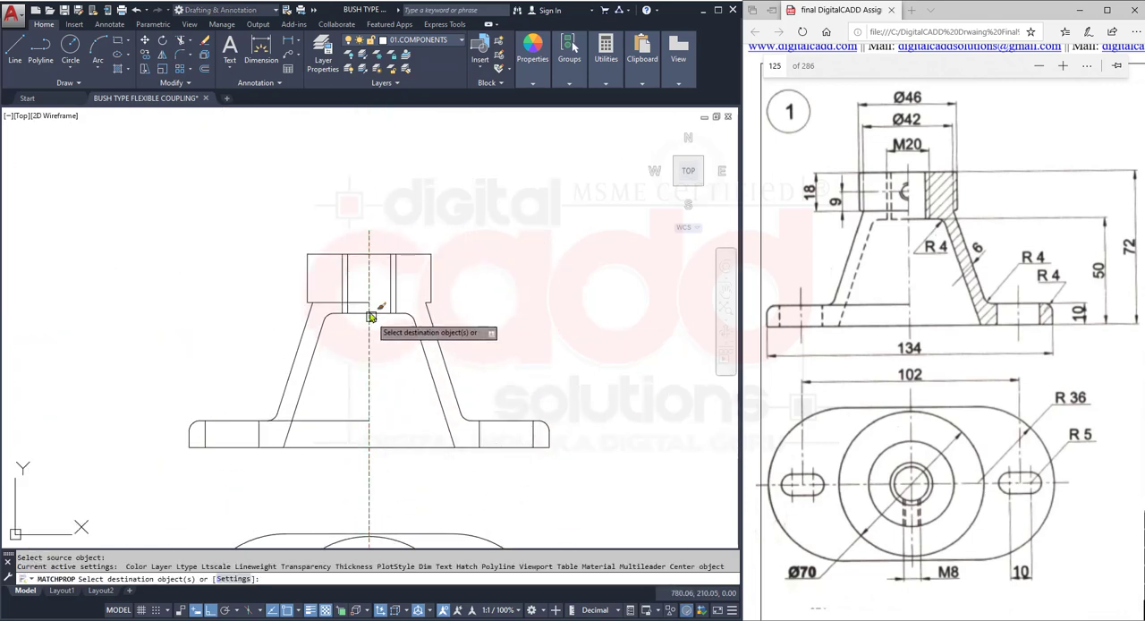
scroll(370, 317, "up", 3)
left_click(335, 309)
left_click(245, 367)
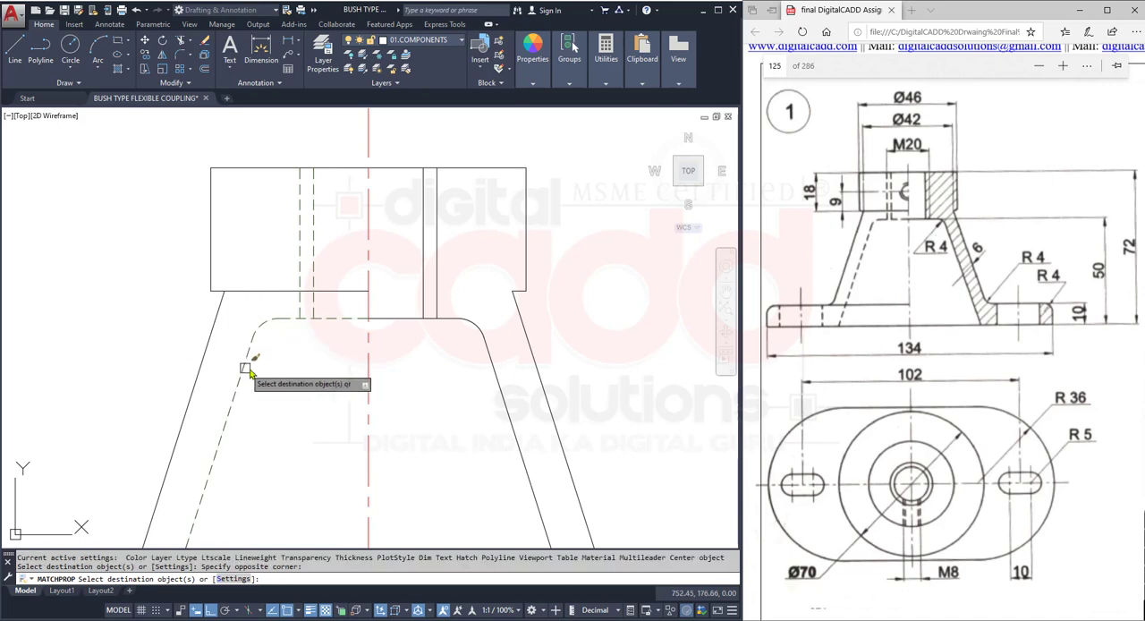
- Match the same hidden-line properties onto the two vertical slot edges in the left flange of the front view
scroll(298, 313, "down", 3)
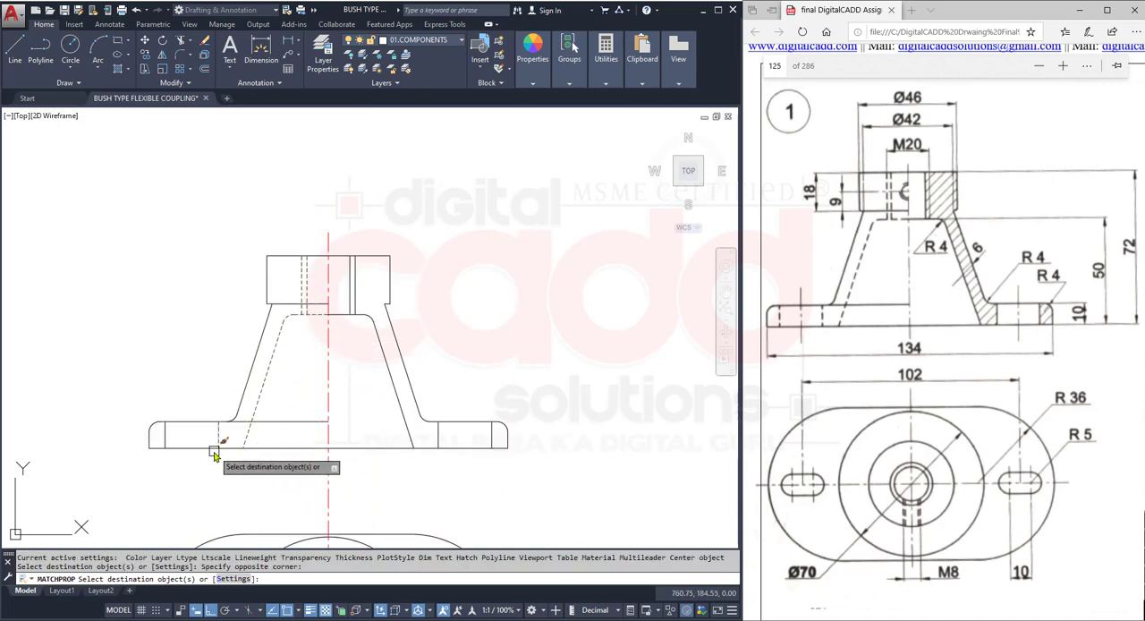
scroll(215, 455, "up", 3)
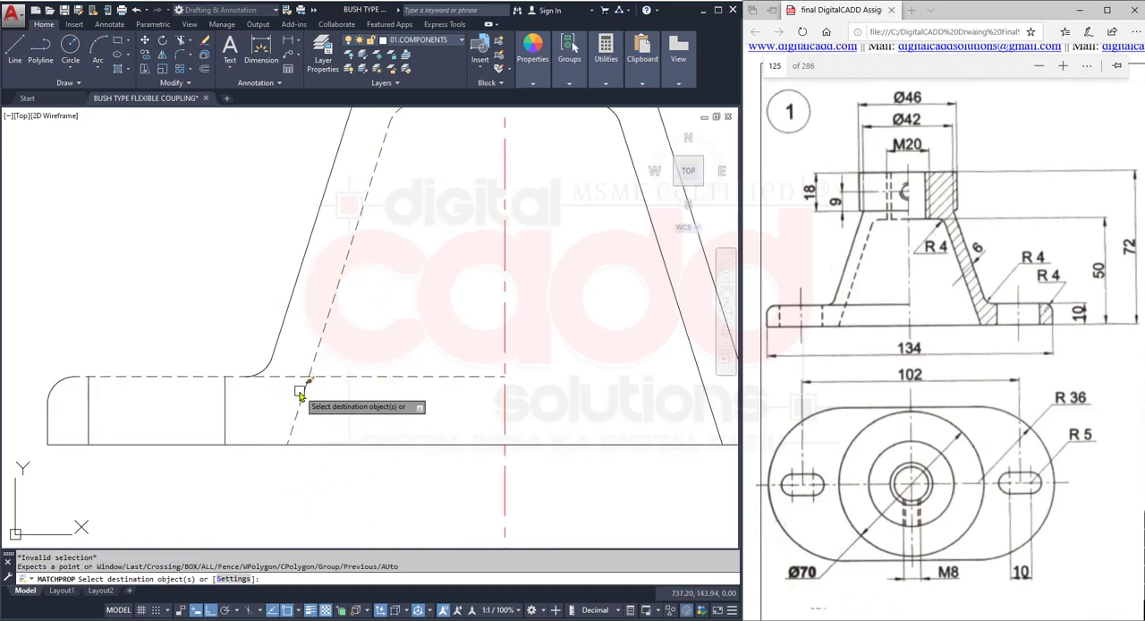
left_click(268, 374)
left_click(82, 410)
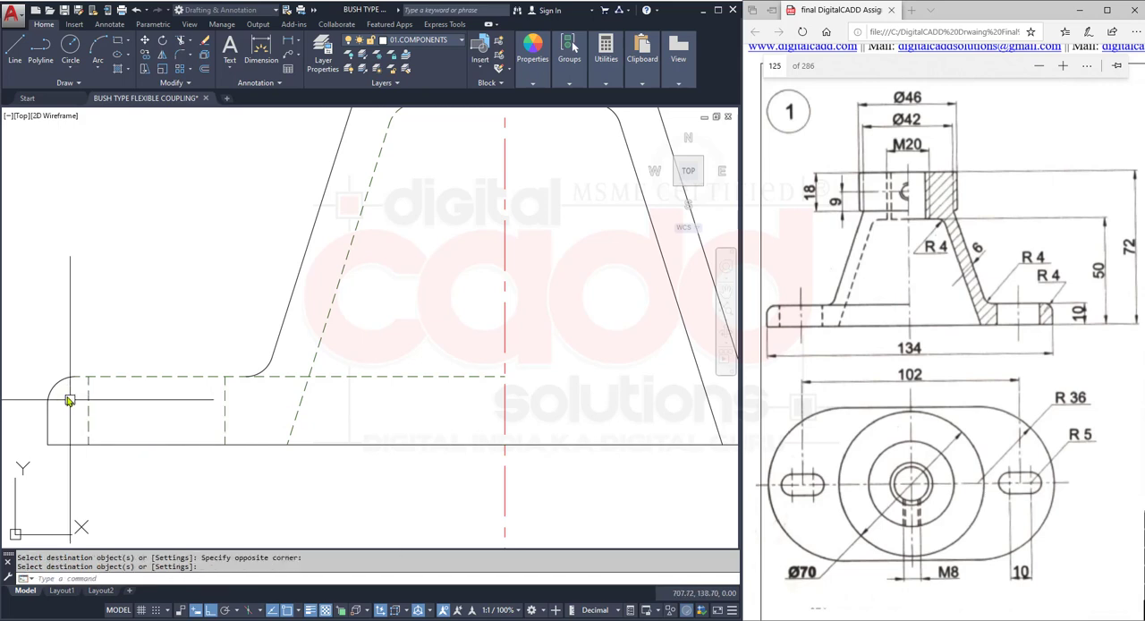
- Match the left flange's top edge to the continuous line properties of its rounded corner arc
key("space")
left_click(57, 385)
left_click(136, 378)
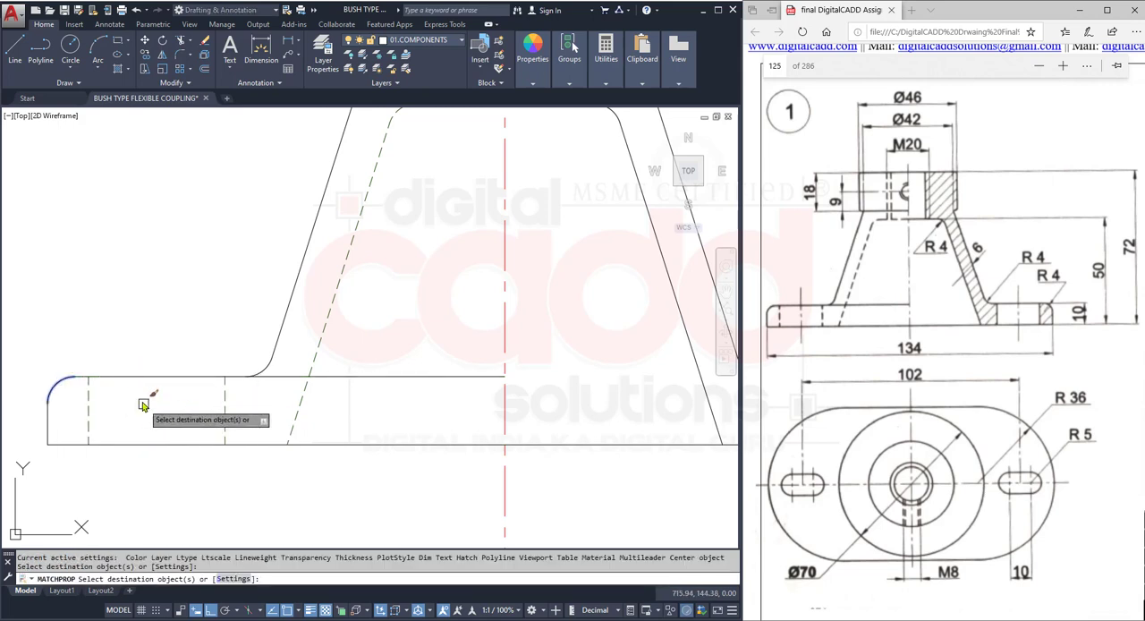
key("Return")
scroll(298, 367, "down", 4)
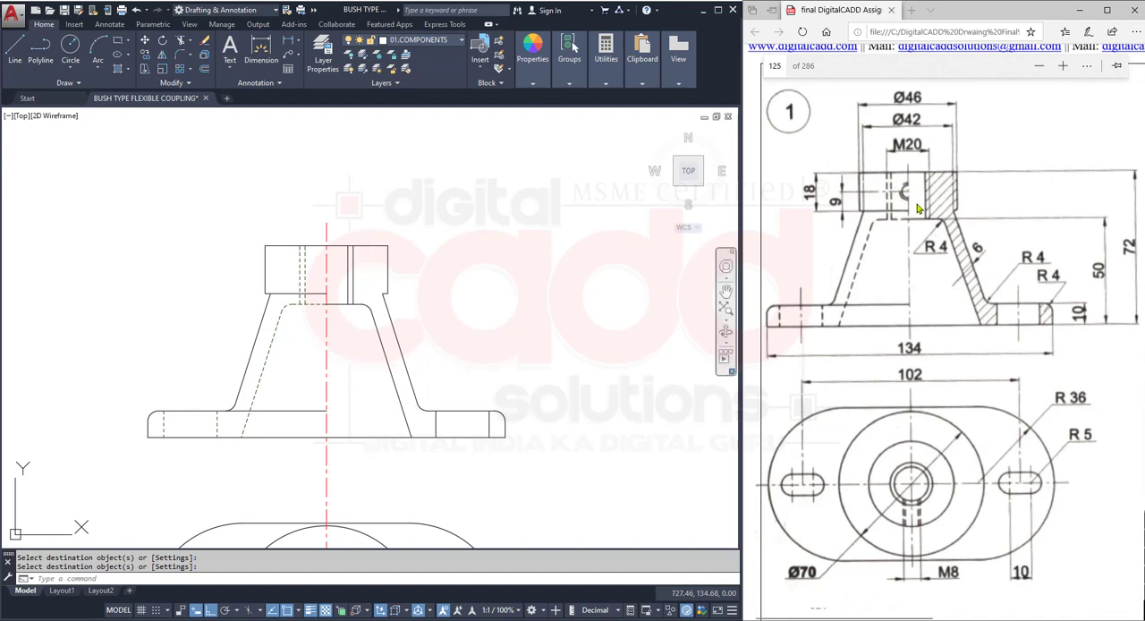
- Offset the hub's top edge downward by 9 in the front view
middle_click_drag(377, 462, 388, 269)
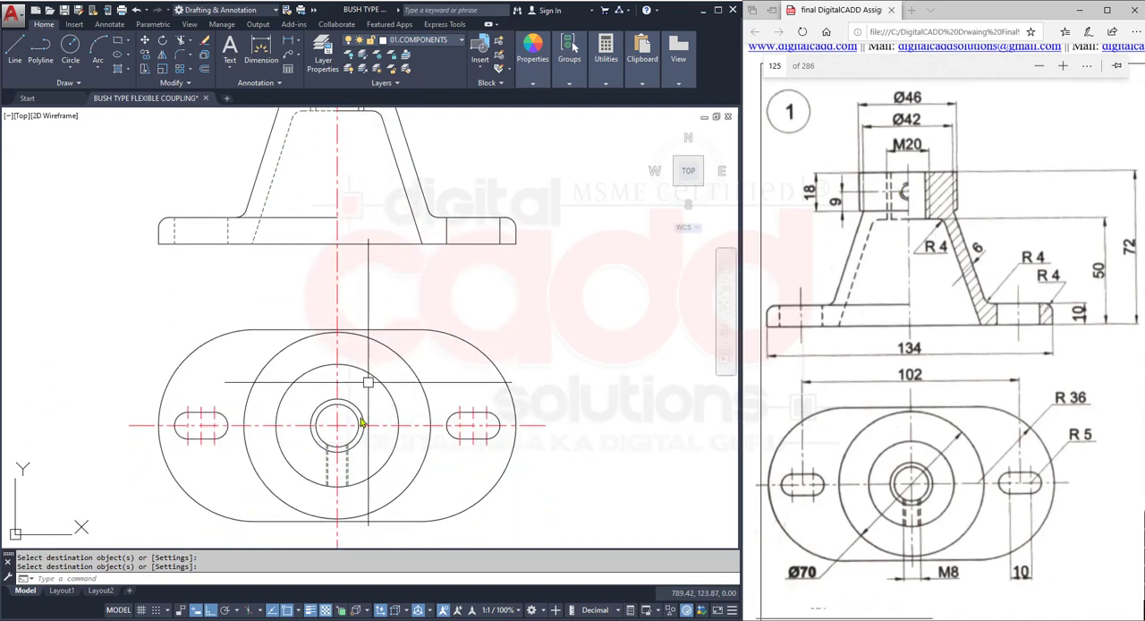
scroll(336, 500, "up", 2)
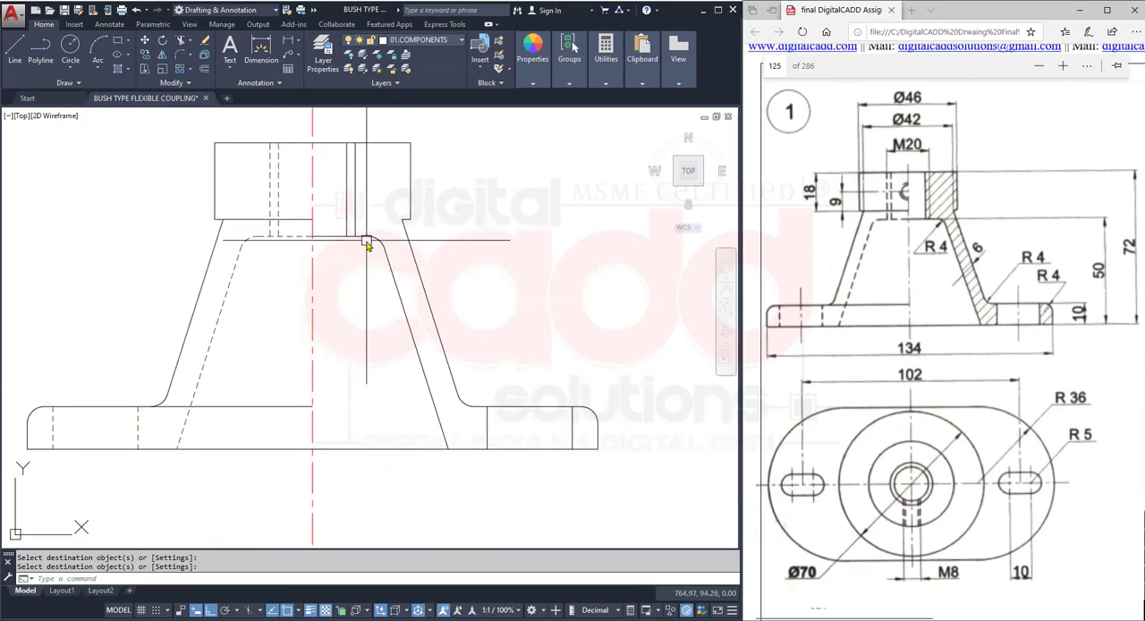
middle_click_drag(370, 247, 338, 364)
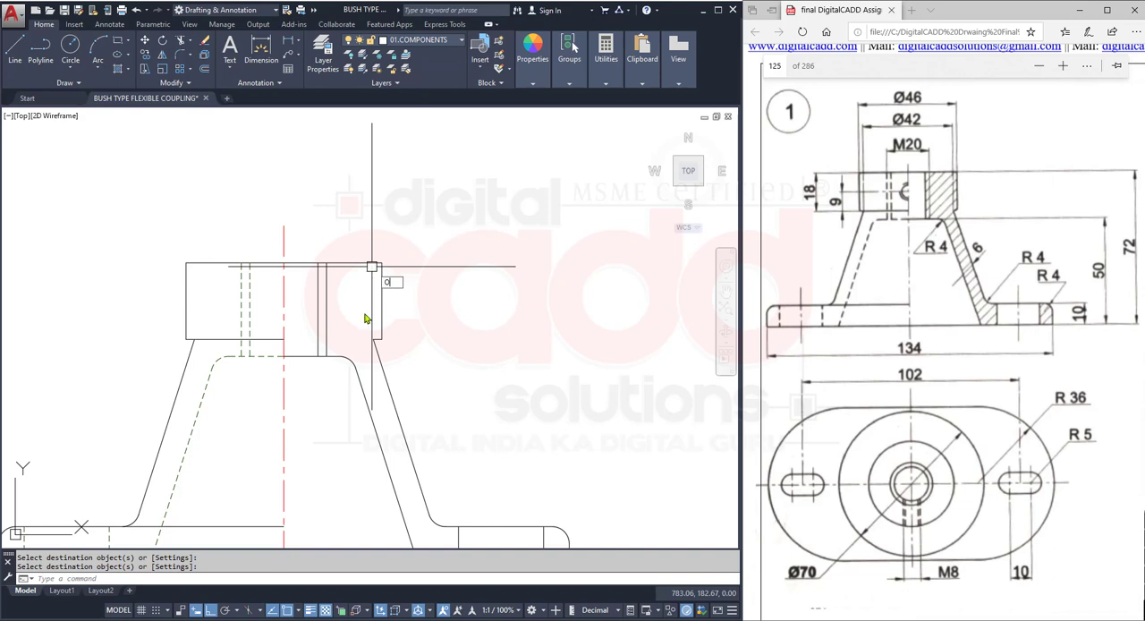
key("Return")
type("9")
key("Return")
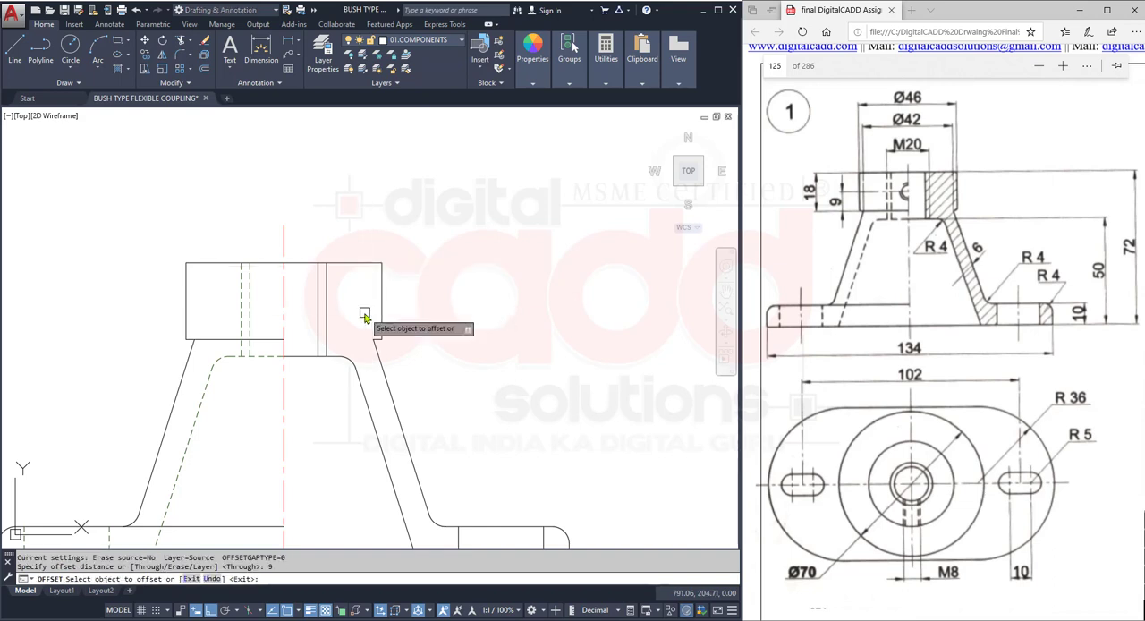
left_click(365, 262)
left_click(340, 307)
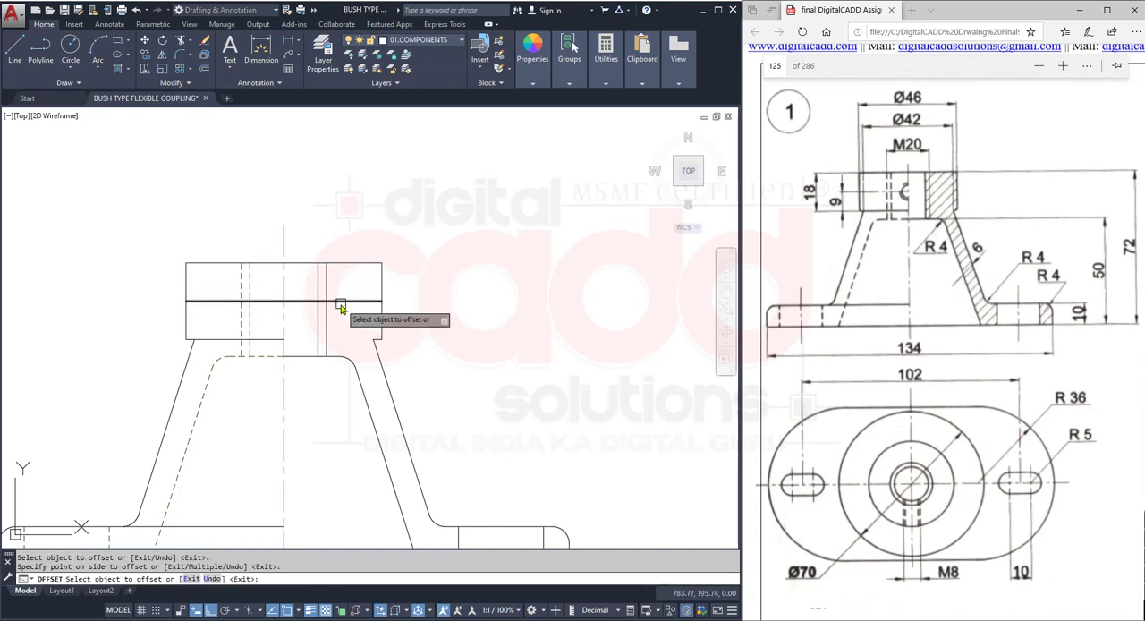
key("Return")
- Draw an 8 mm diameter circle where the offset line crosses the vertical centre line of the hub
left_click(69, 68)
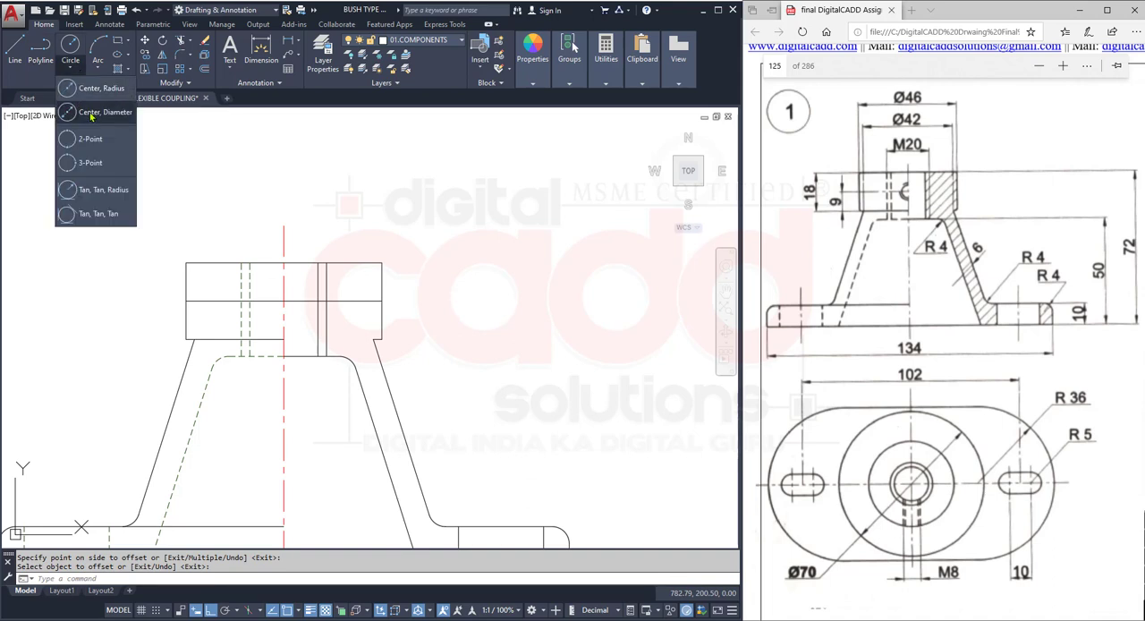
left_click(90, 112)
left_click(284, 301)
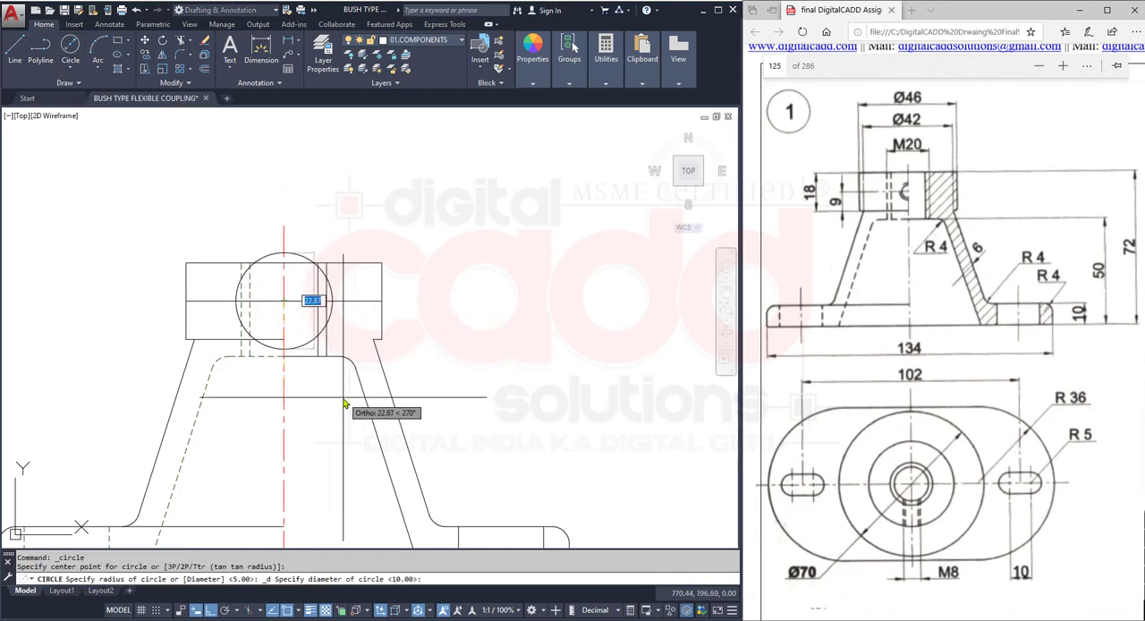
key("Return")
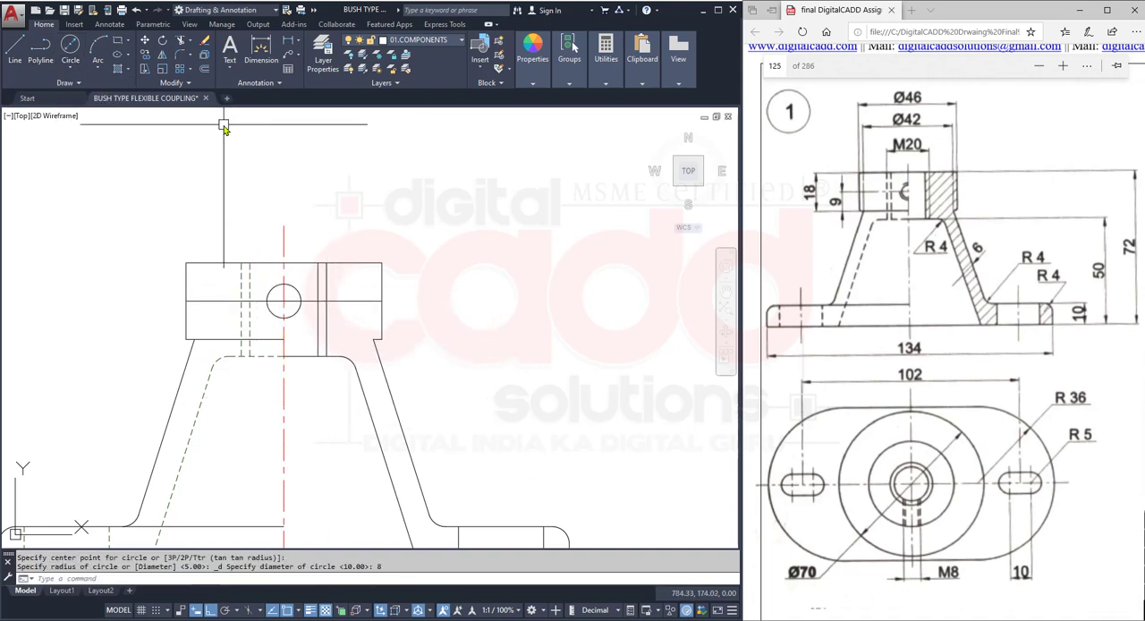
left_click(204, 68)
scroll(280, 288, "up", 2)
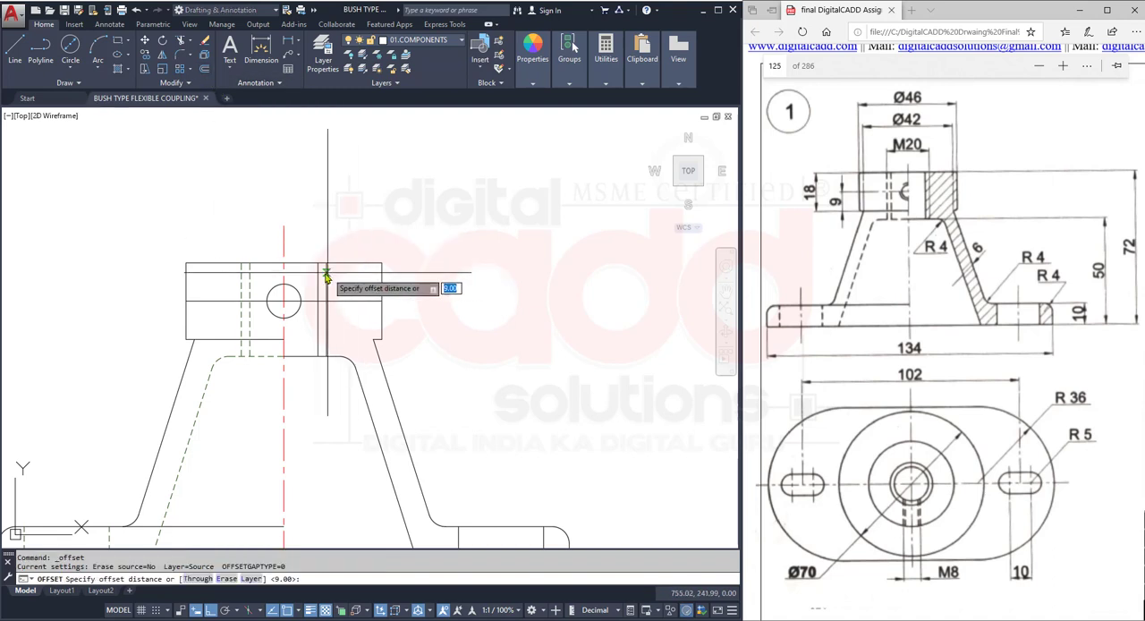
scroll(279, 289, "up", 3)
key("Escape")
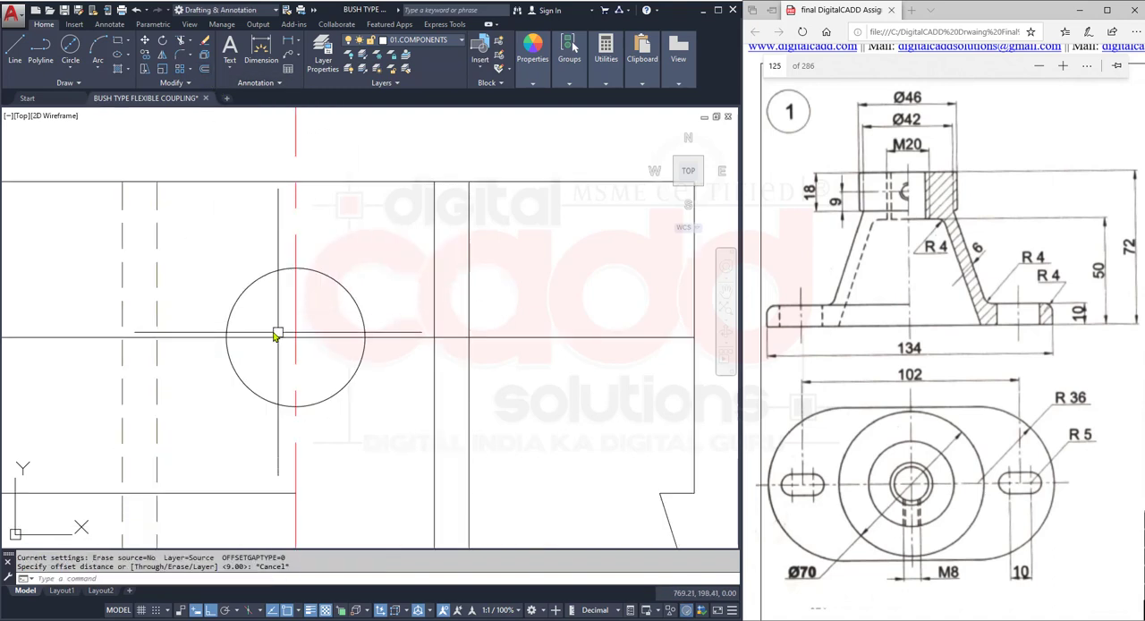
- Match the vertical centre line's properties onto the horizontal line through the hub circle
type("ma")
key("Return")
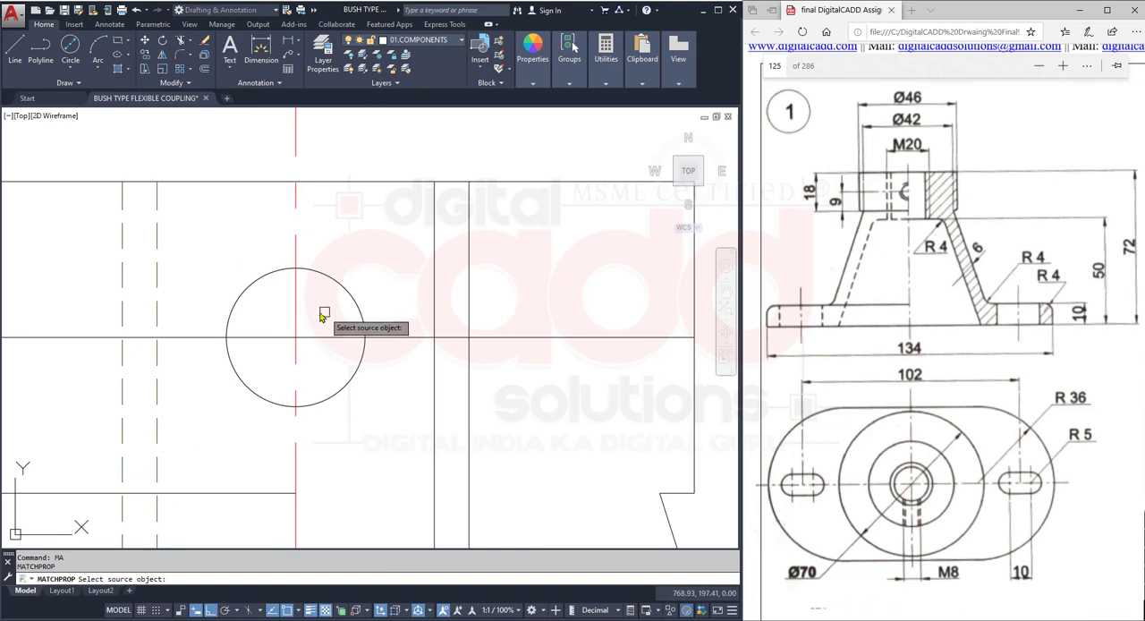
left_click(300, 295)
left_click(309, 336)
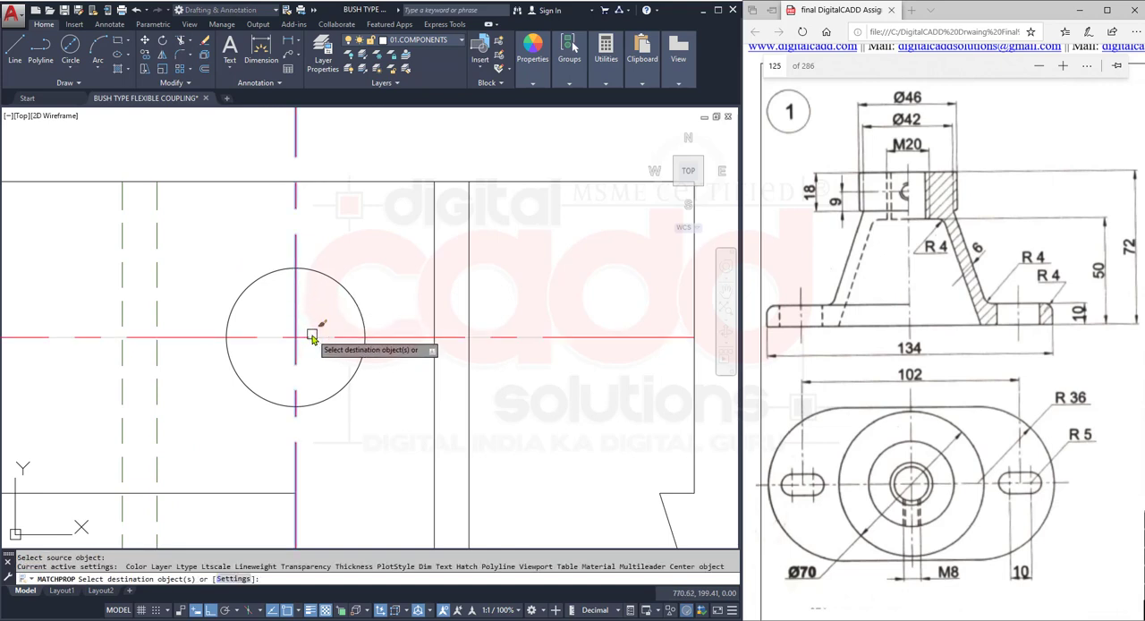
scroll(339, 386, "down", 5)
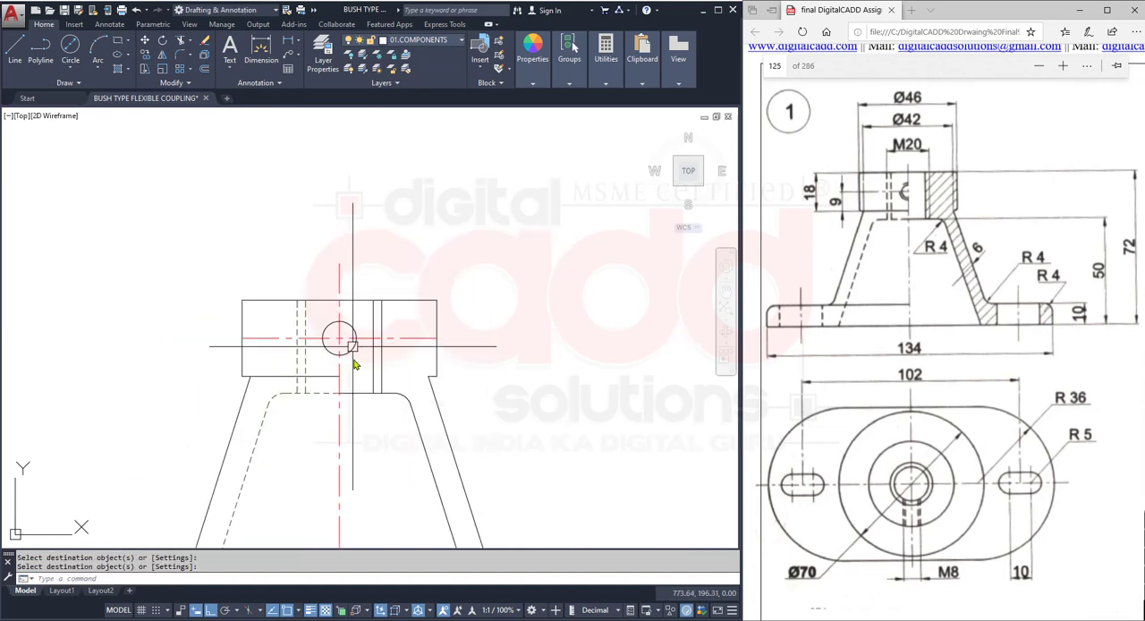
middle_click_drag(339, 464, 344, 261)
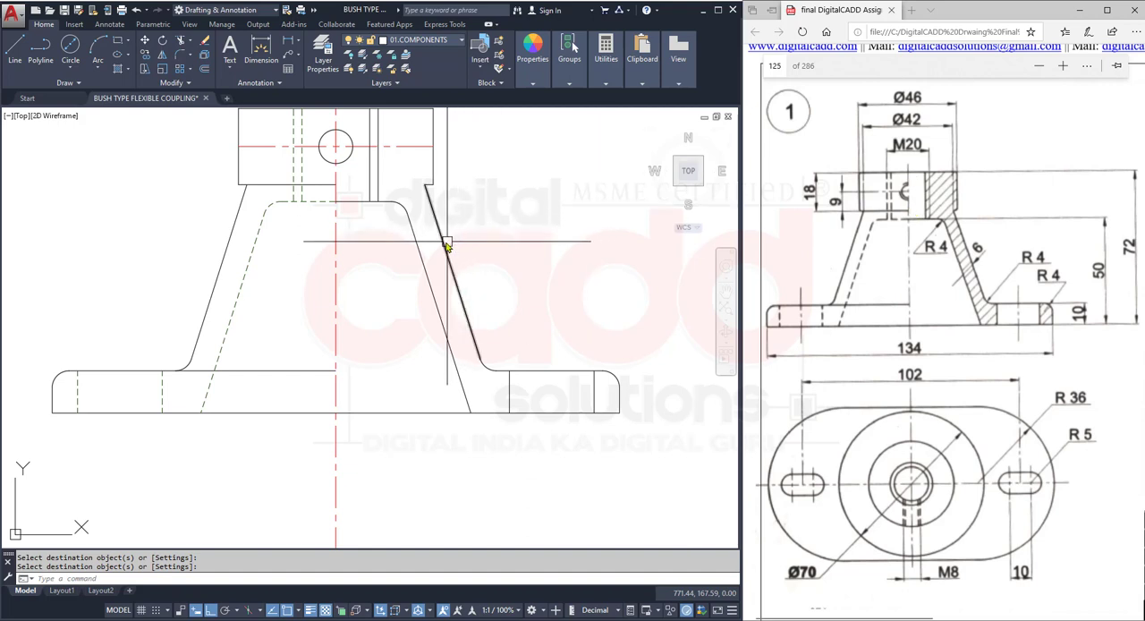
scroll(304, 295, "up", 6)
middle_click_drag(301, 319, 322, 420)
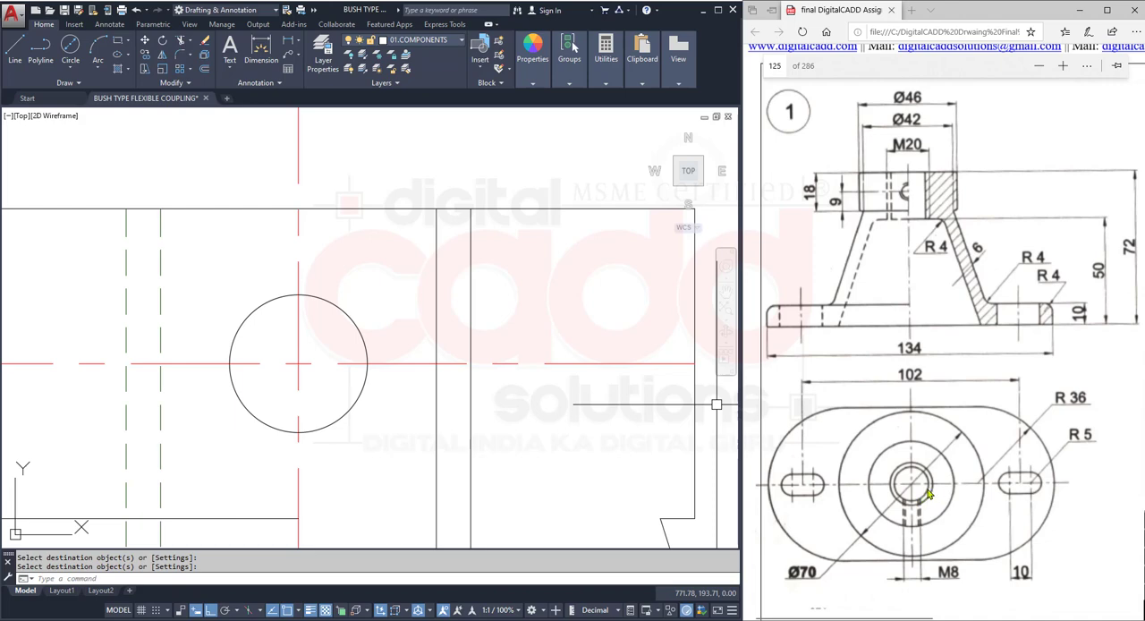
scroll(343, 335, "down", 4)
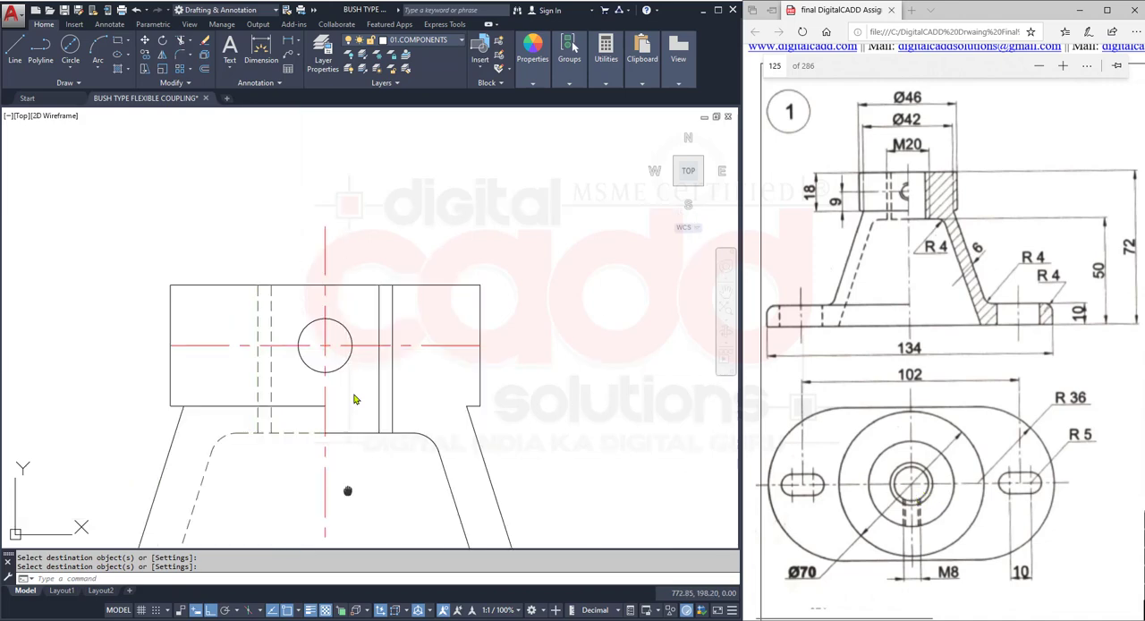
- Draw a vertical ray upward from the upper end of the M8 hole's right inner hidden line in the top view, through the front view
middle_click_drag(348, 491, 356, 108)
middle_click_drag(386, 388, 388, 132)
scroll(391, 211, "down", 5)
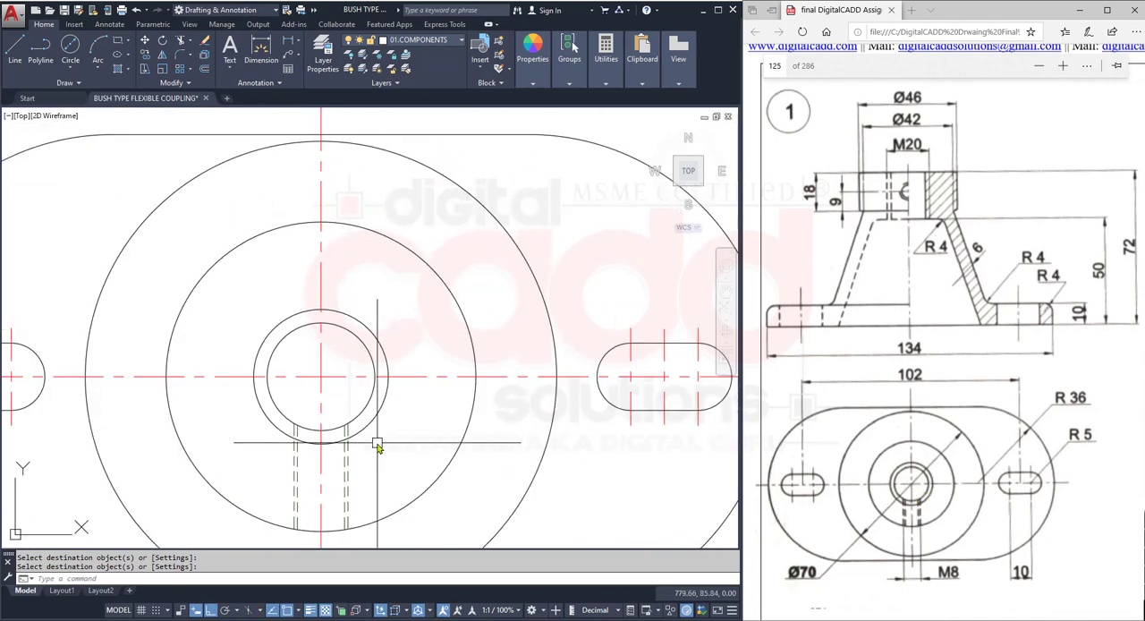
type("RA")
key("Return")
scroll(349, 447, "up", 3)
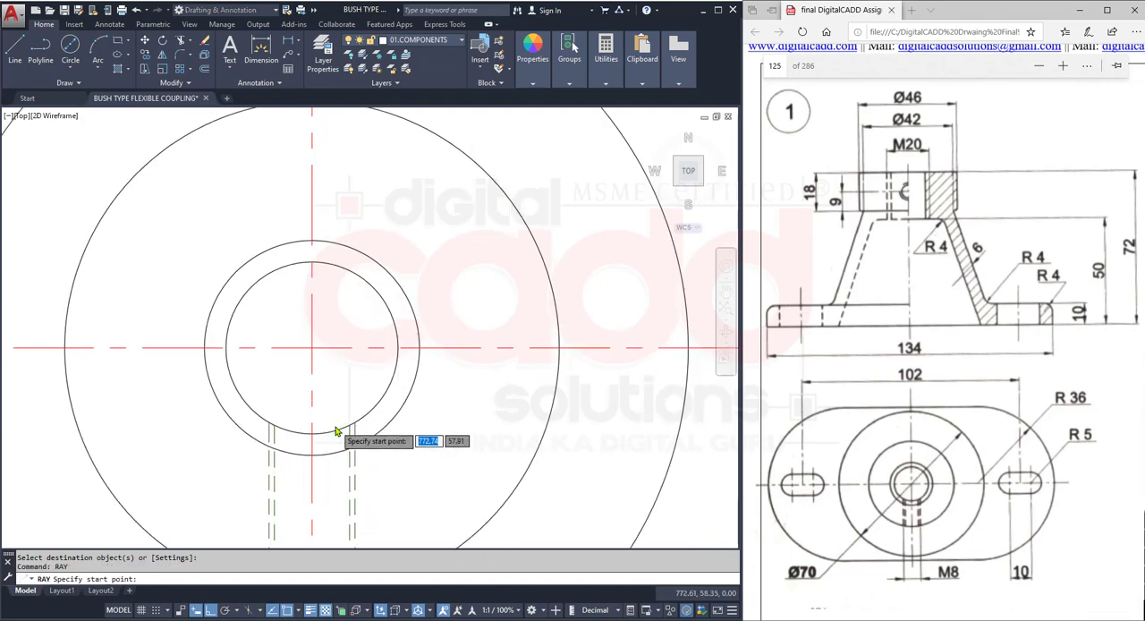
left_click(359, 422)
left_click(365, 388)
key("Return")
scroll(404, 420, "down", 6)
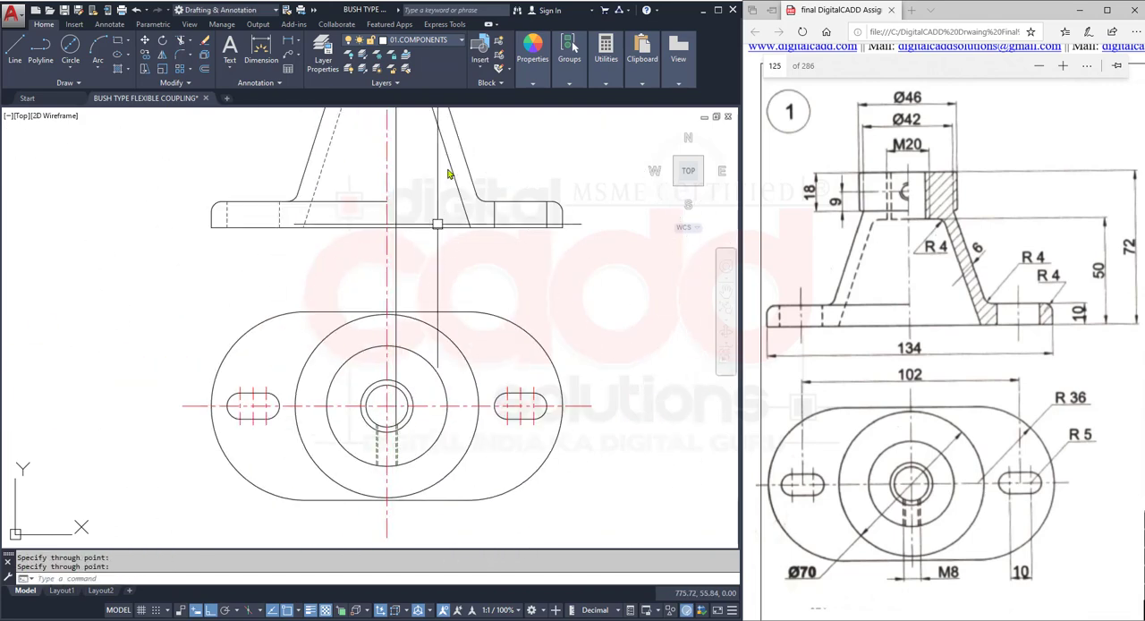
- Draw a centre-start-end arc inside the hub circle, from the ray's crossing with the horizontal centre line to the lower vertical centre line
middle_click_drag(430, 121, 379, 530)
scroll(336, 507, "up", 10)
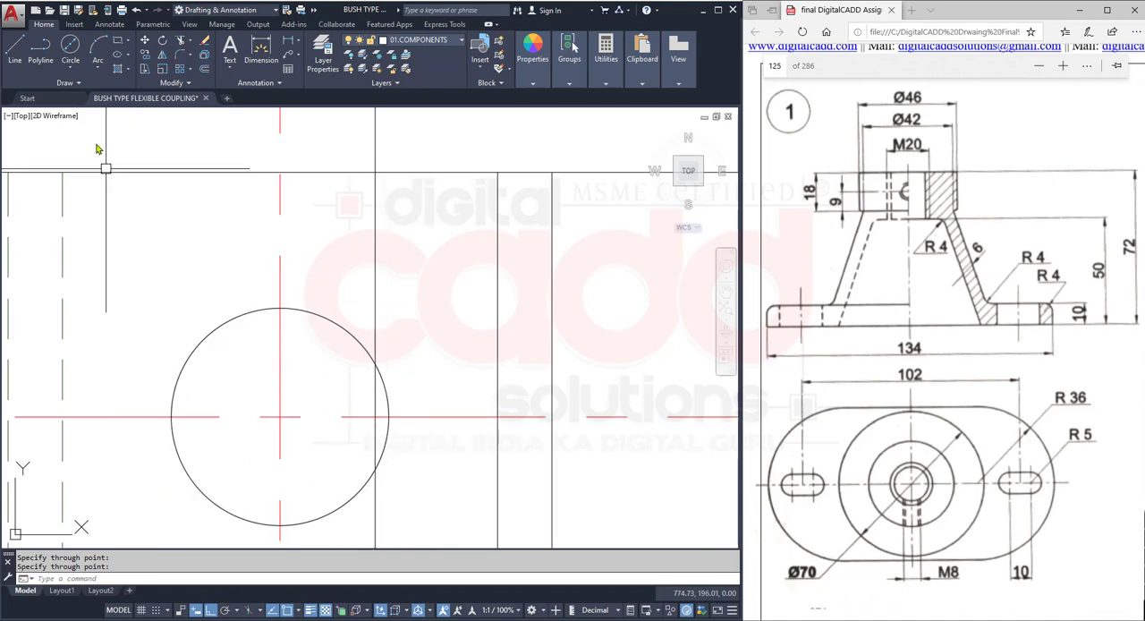
left_click(104, 77)
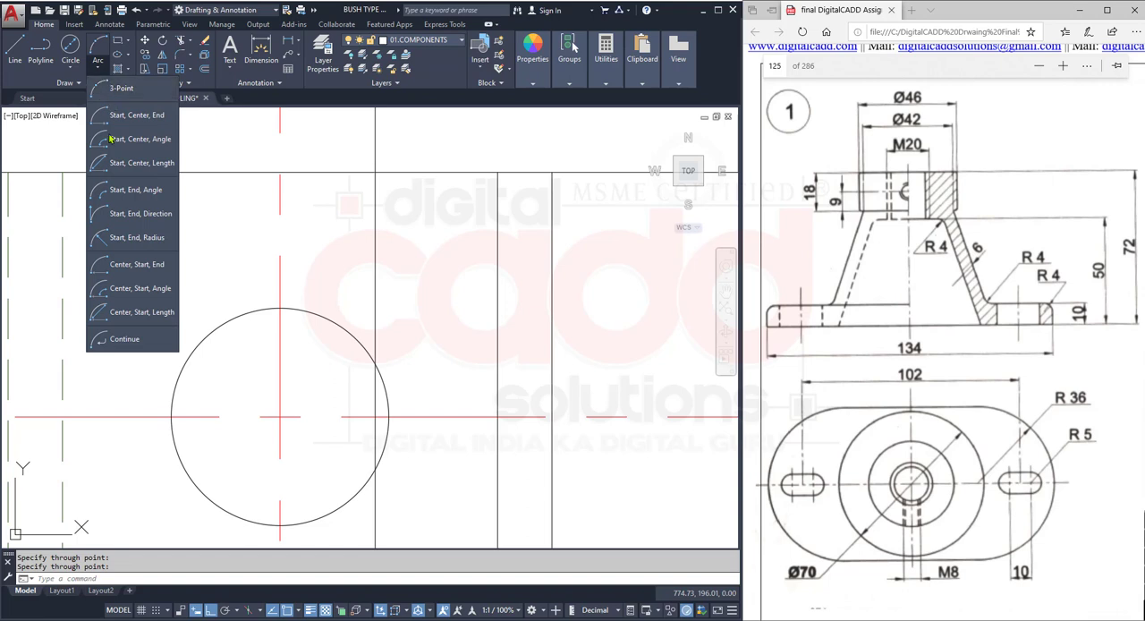
left_click(128, 266)
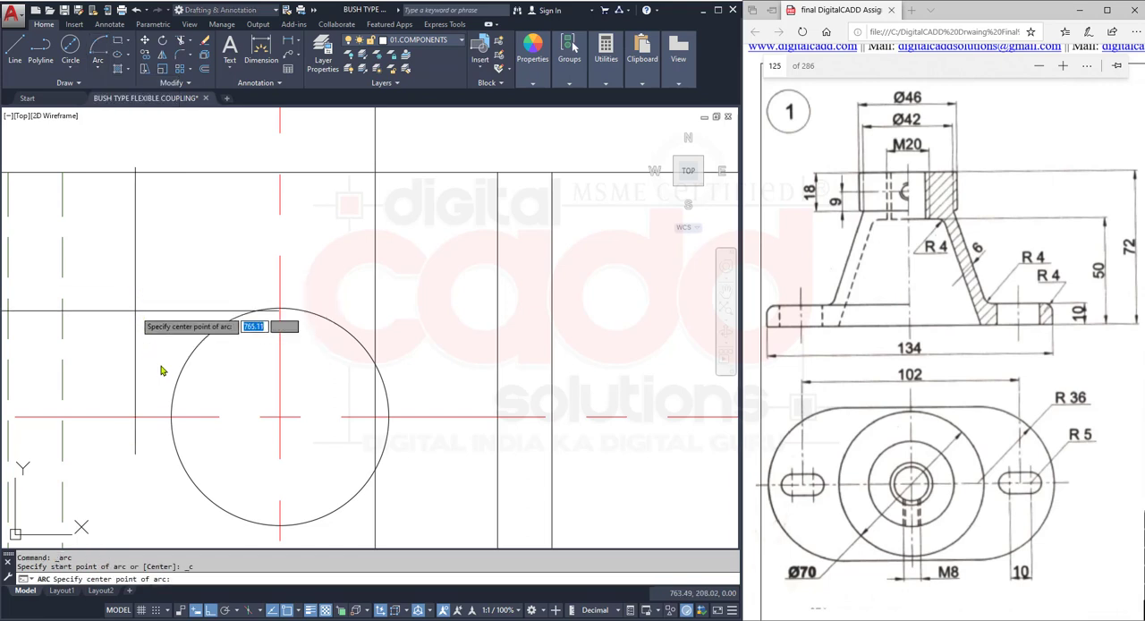
left_click(280, 417)
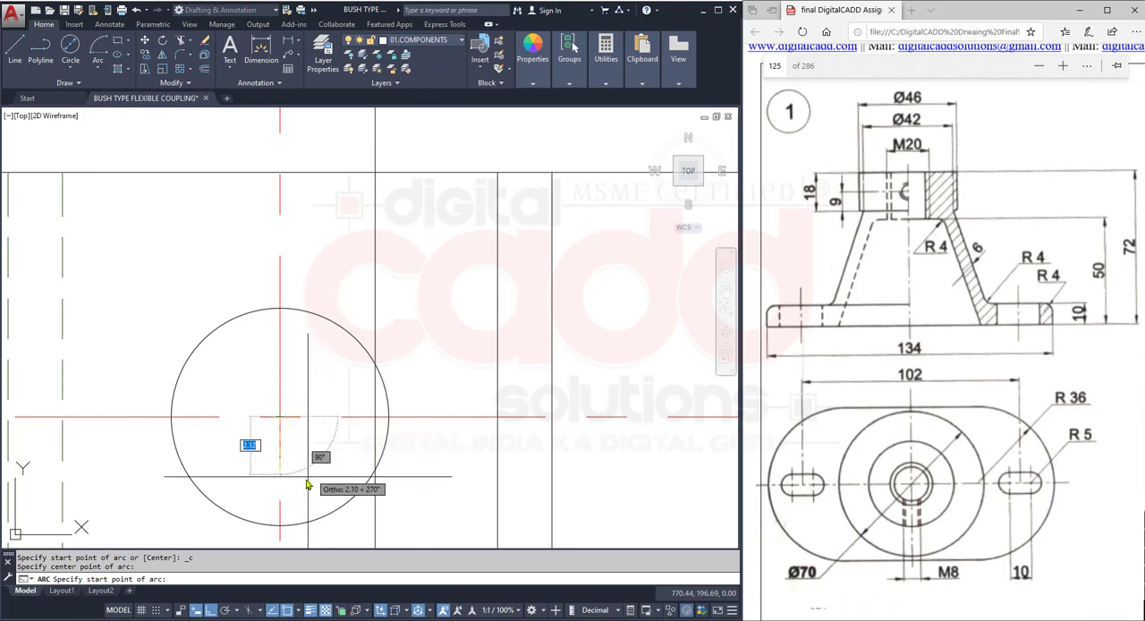
left_click(371, 360)
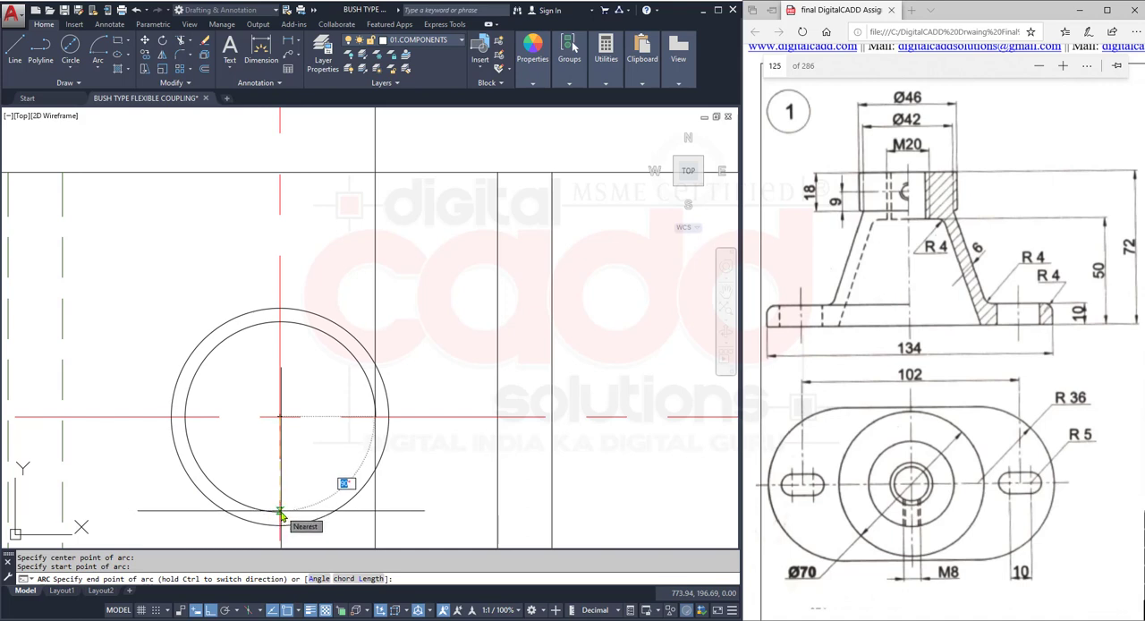
left_click(280, 513)
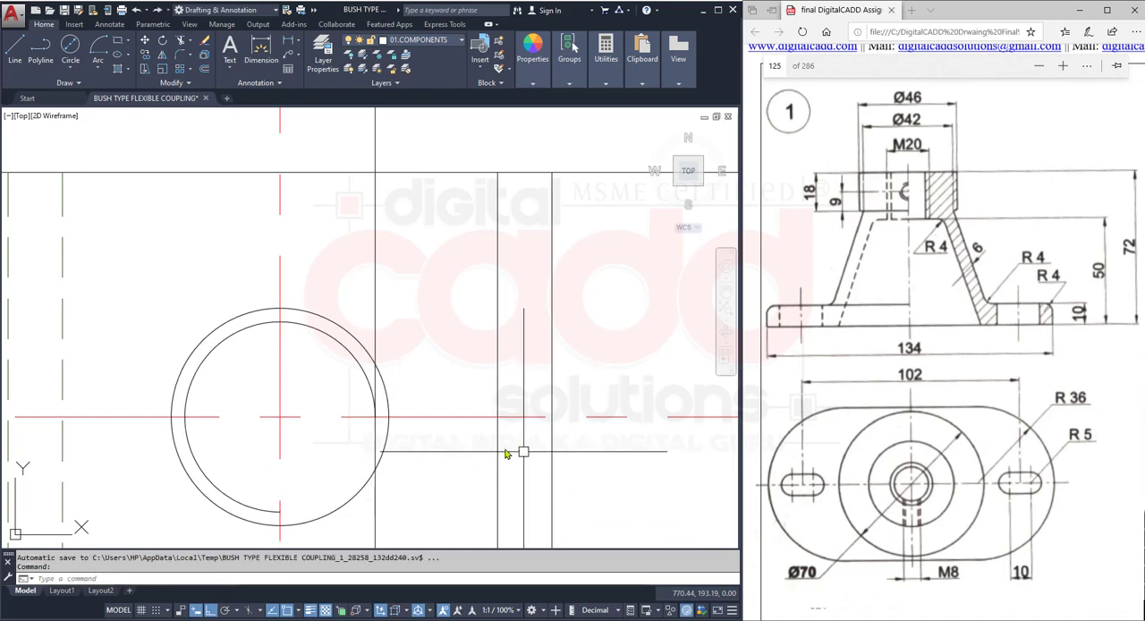
- Erase the vertical projection ray from the front view
left_click(378, 288)
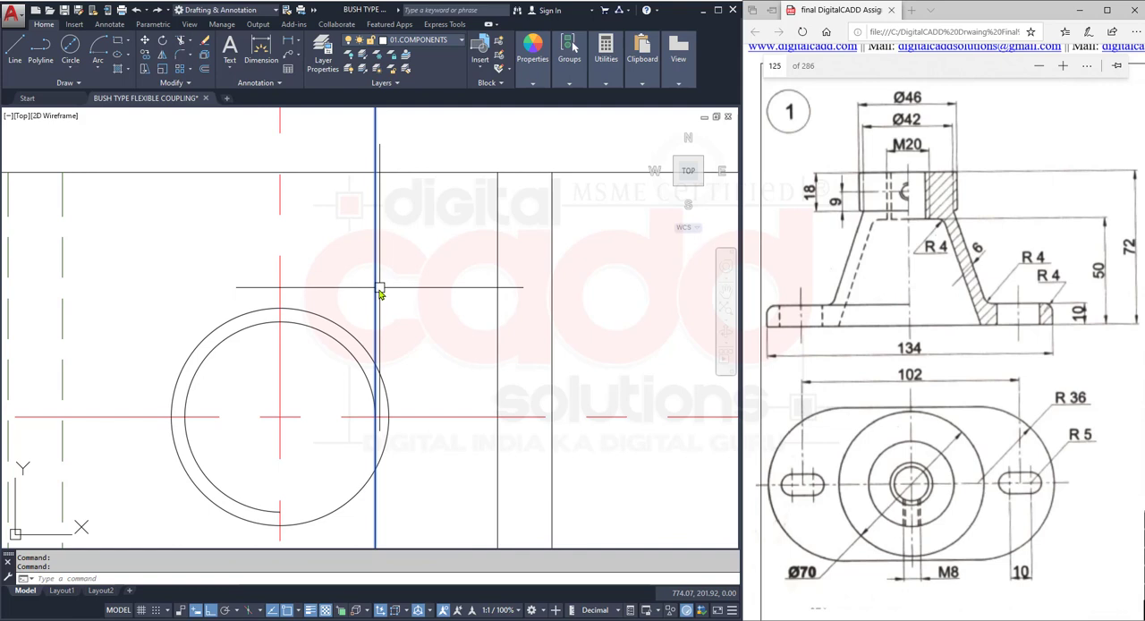
type("e")
key("Return")
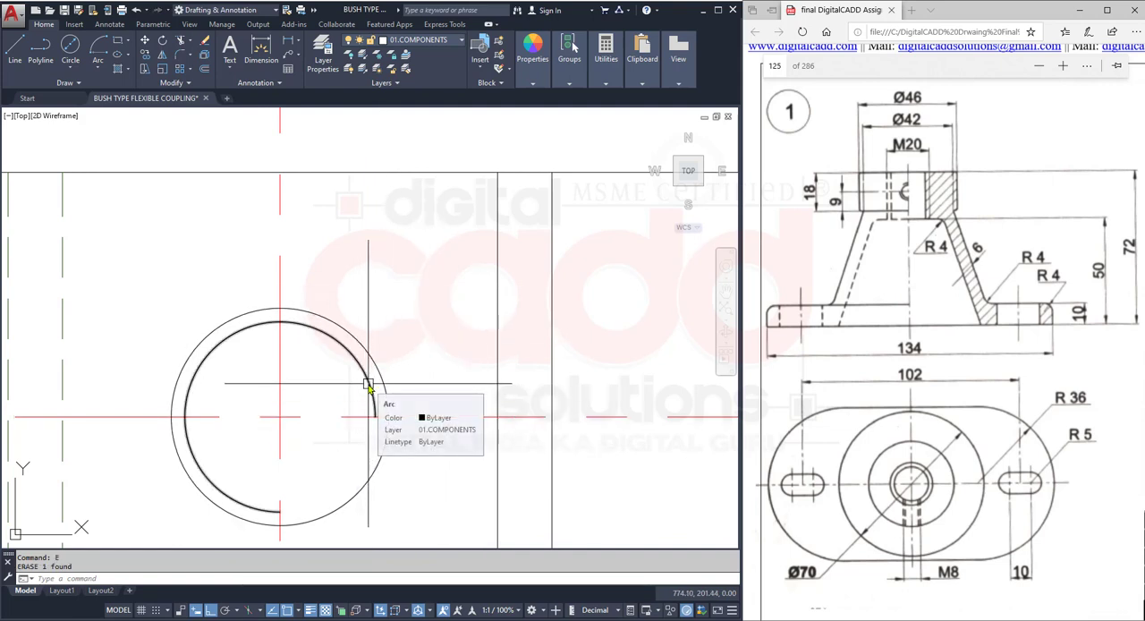
- Rotate the inner arc twice by 90° about the hub circle's centre, moving its open quarter to the upper left
left_click(223, 338)
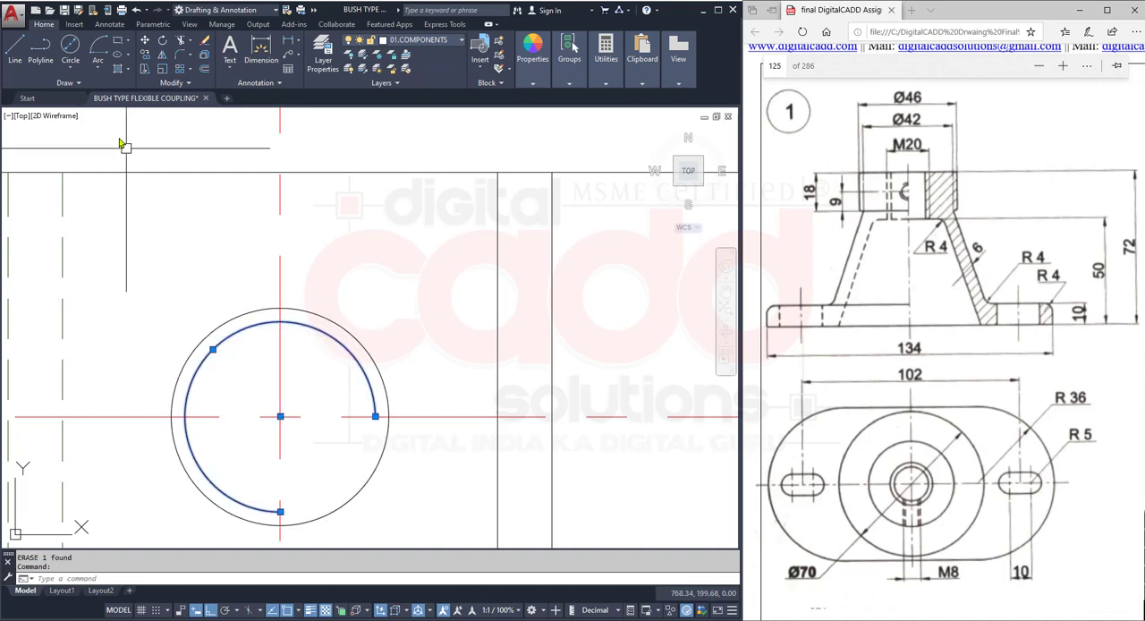
left_click(162, 45)
left_click(280, 416)
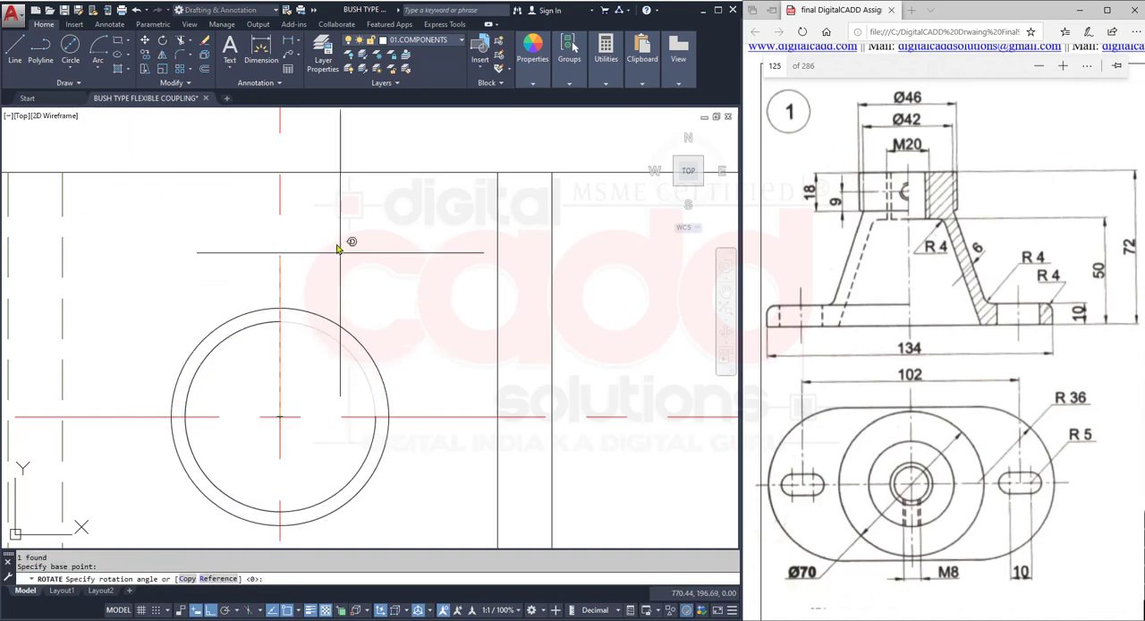
key("Return")
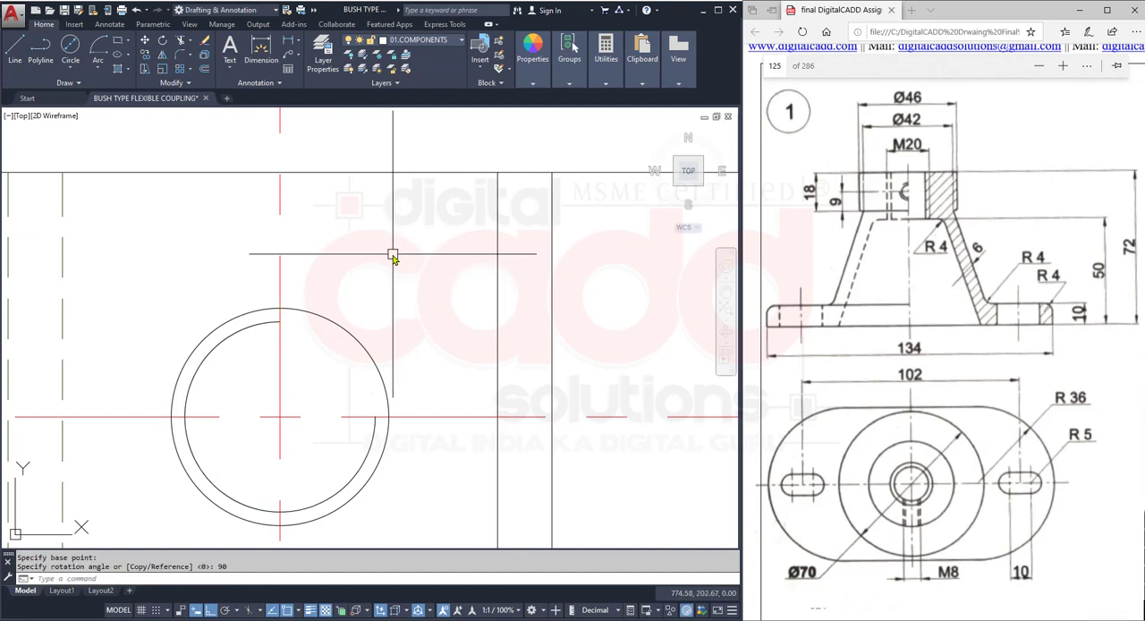
key("Return")
left_click(198, 373)
key("Return")
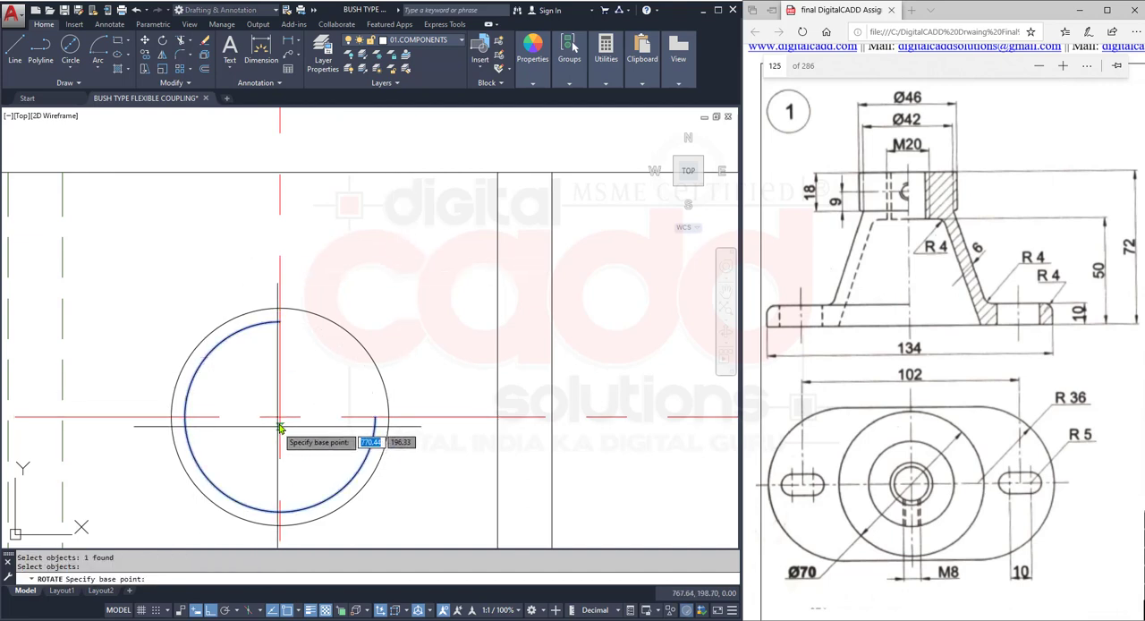
left_click(279, 424)
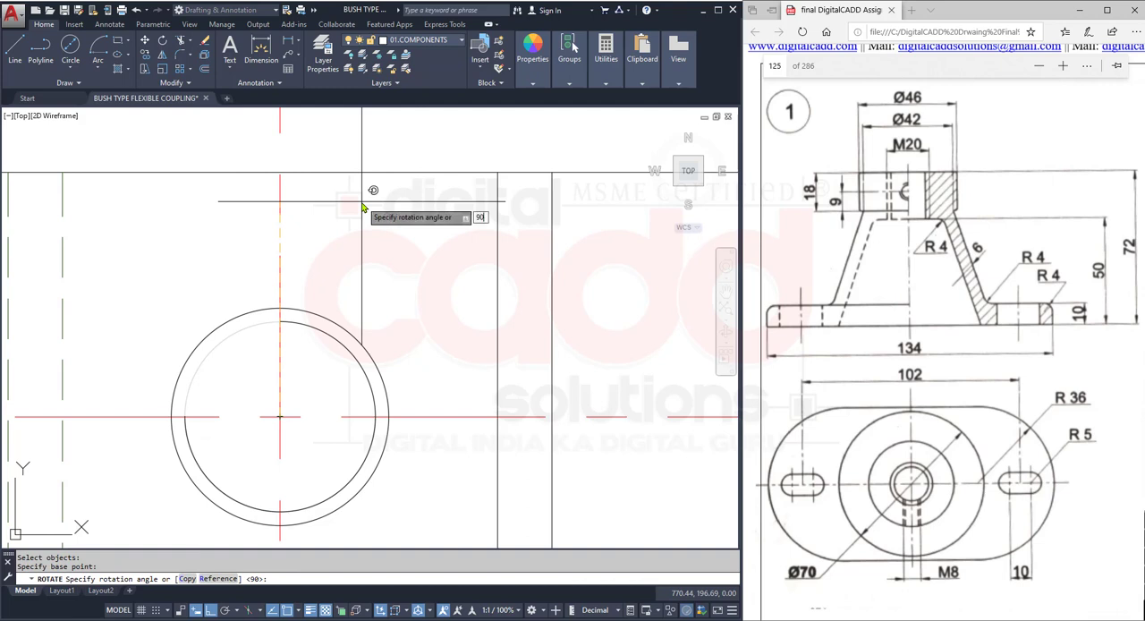
key("Return")
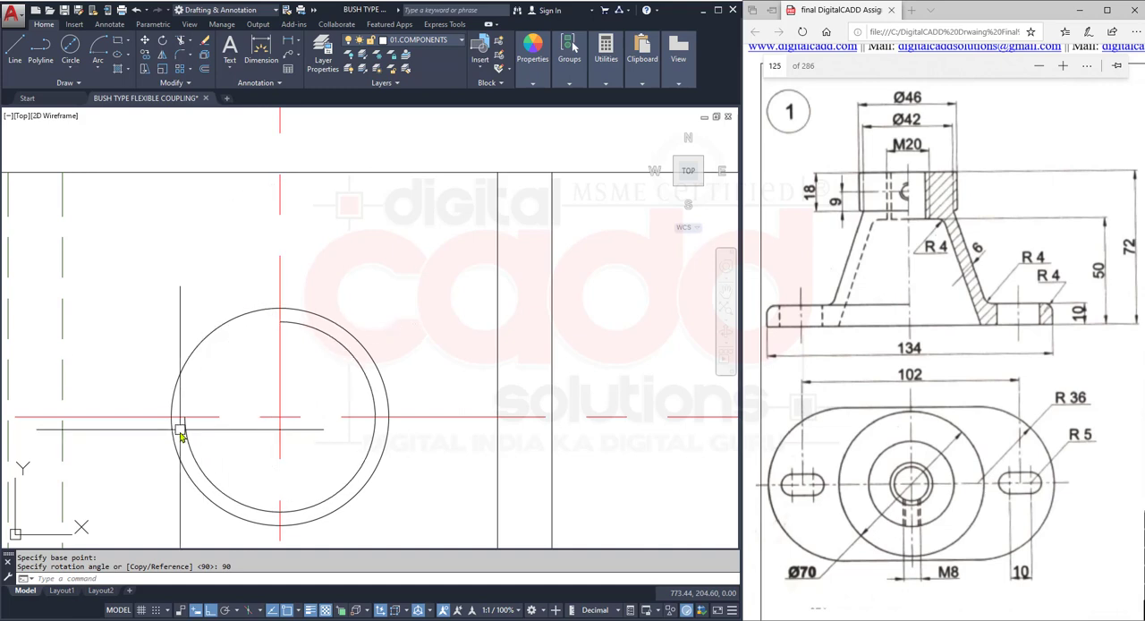
- Lengthen both ends of the inner arc slightly past the centre lines into the open upper-left quarter
left_click(279, 322)
scroll(257, 352, "up", 4)
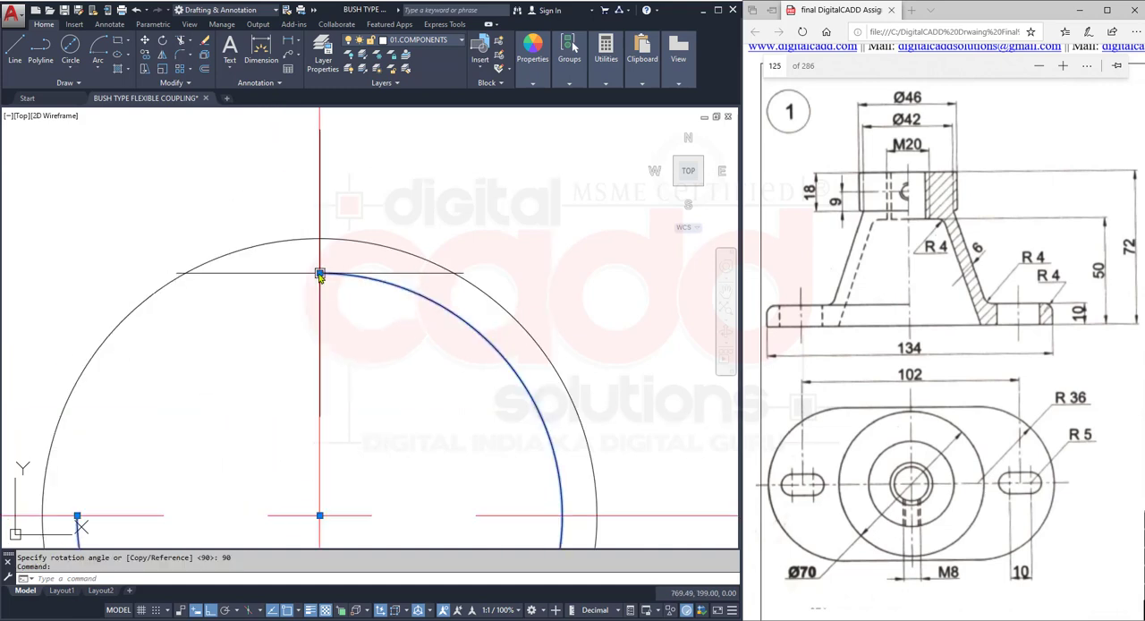
mouse_move(319, 274)
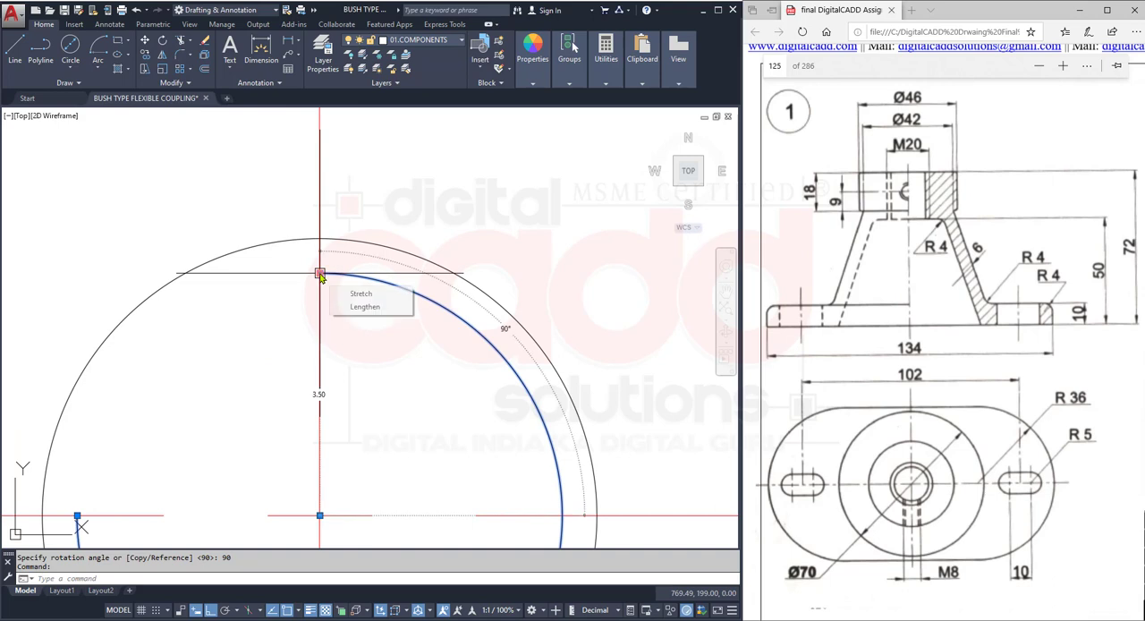
left_click(365, 308)
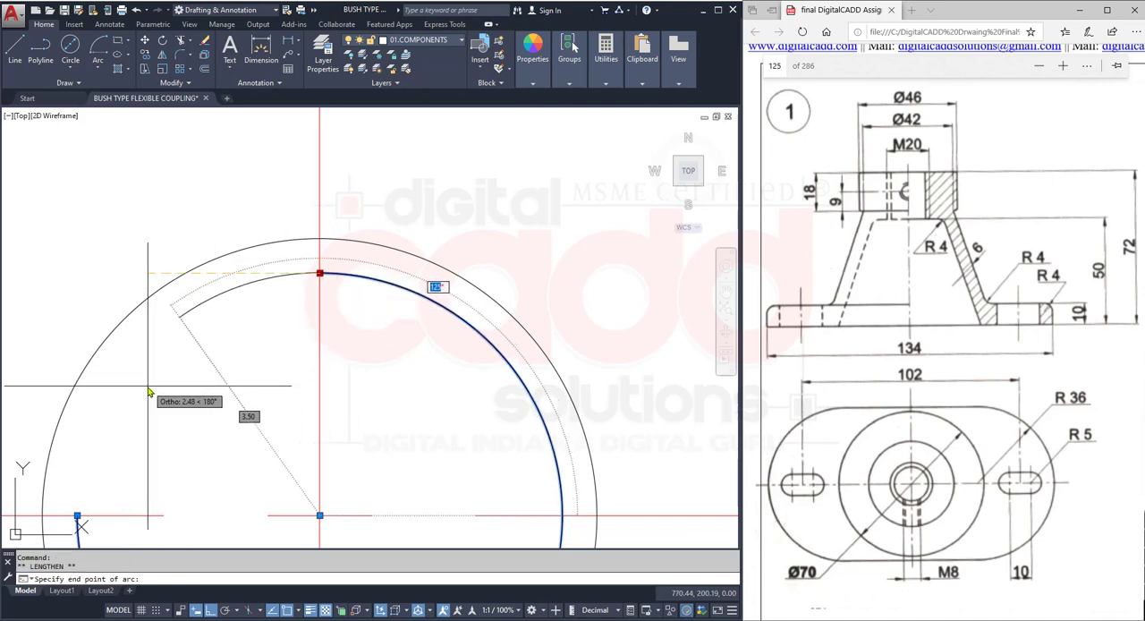
middle_click_drag(253, 456, 301, 301)
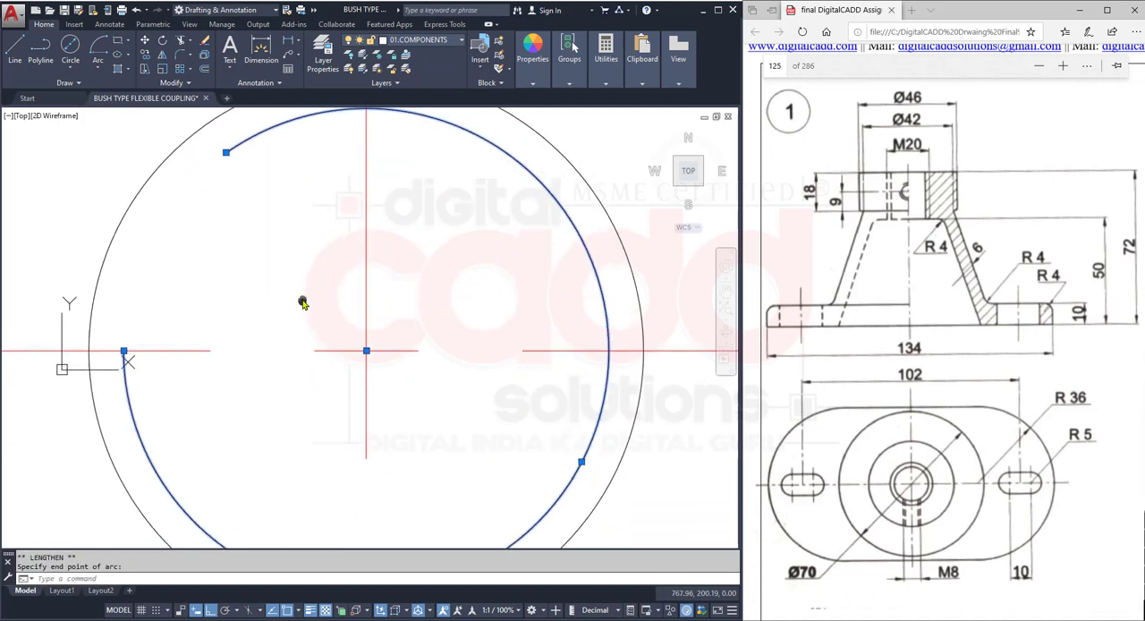
left_click(123, 352)
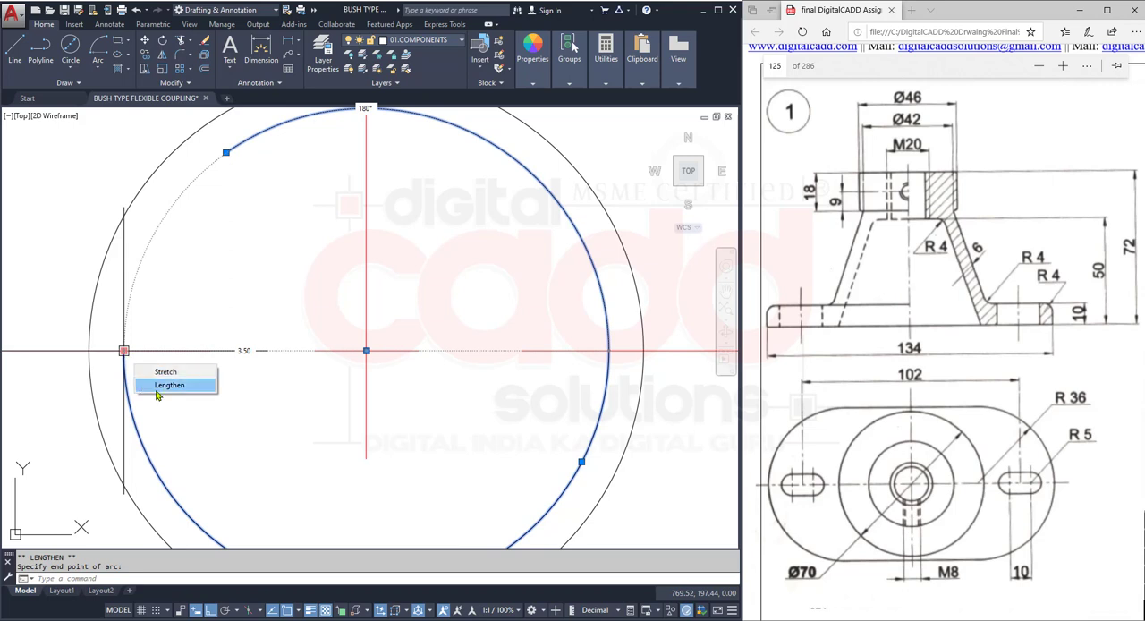
scroll(352, 338, "down", 4)
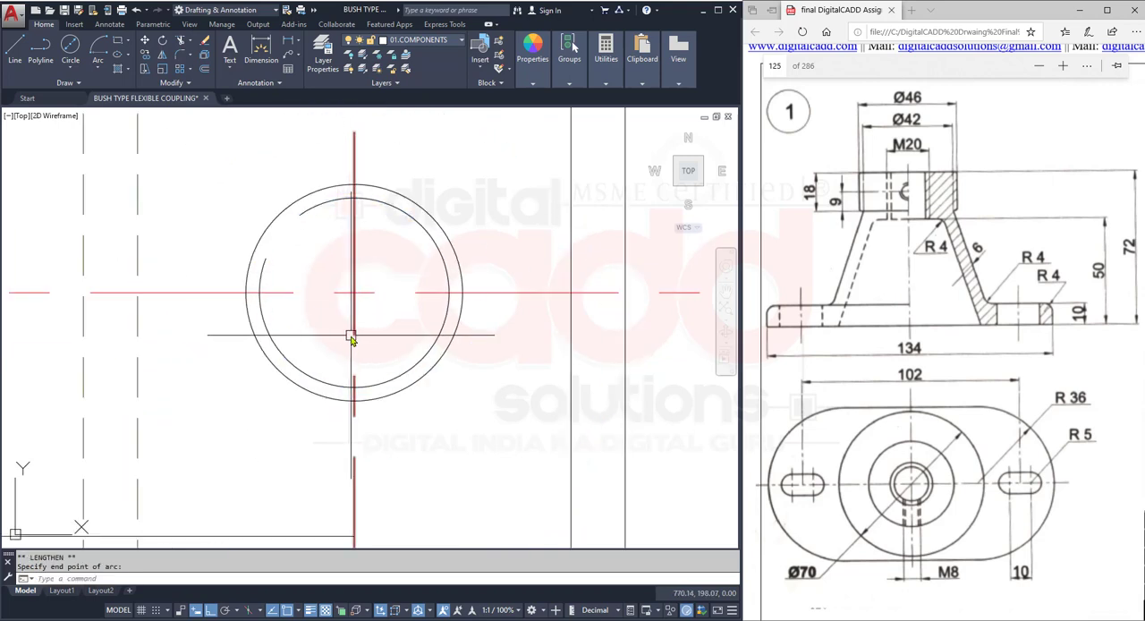
key("Escape")
- Trim the hub circle and the inner thread arc on the right side of the vertical centre line
type("TR")
key("Return")
key("Return")
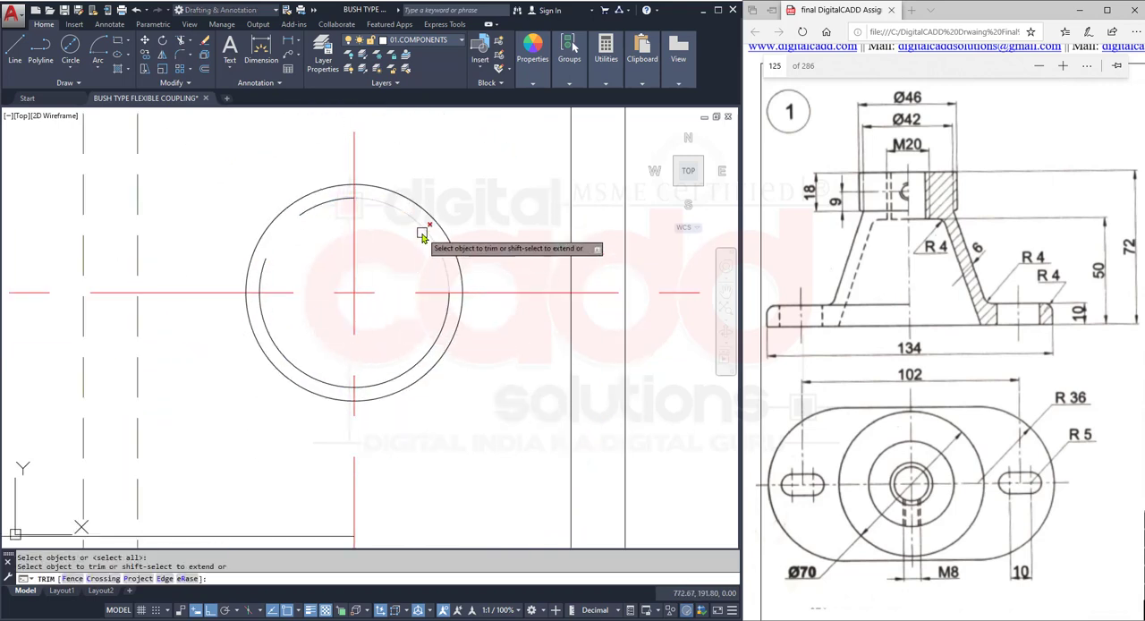
left_click(424, 233)
left_click(420, 351)
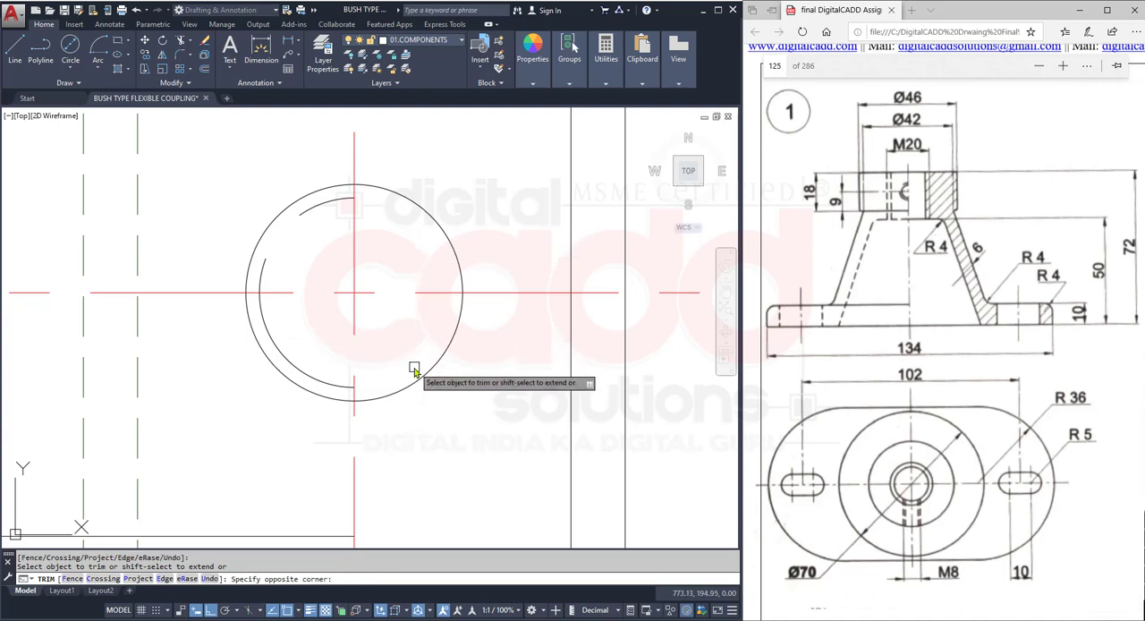
left_click(453, 254)
scroll(410, 278, "down", 3)
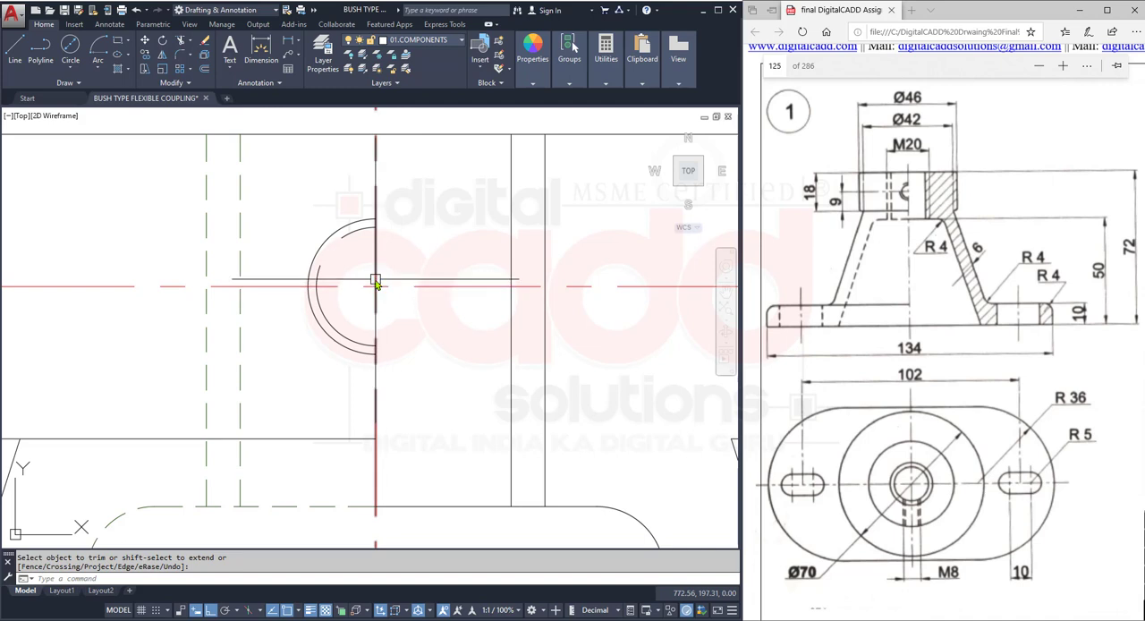
scroll(378, 289, "up", 2)
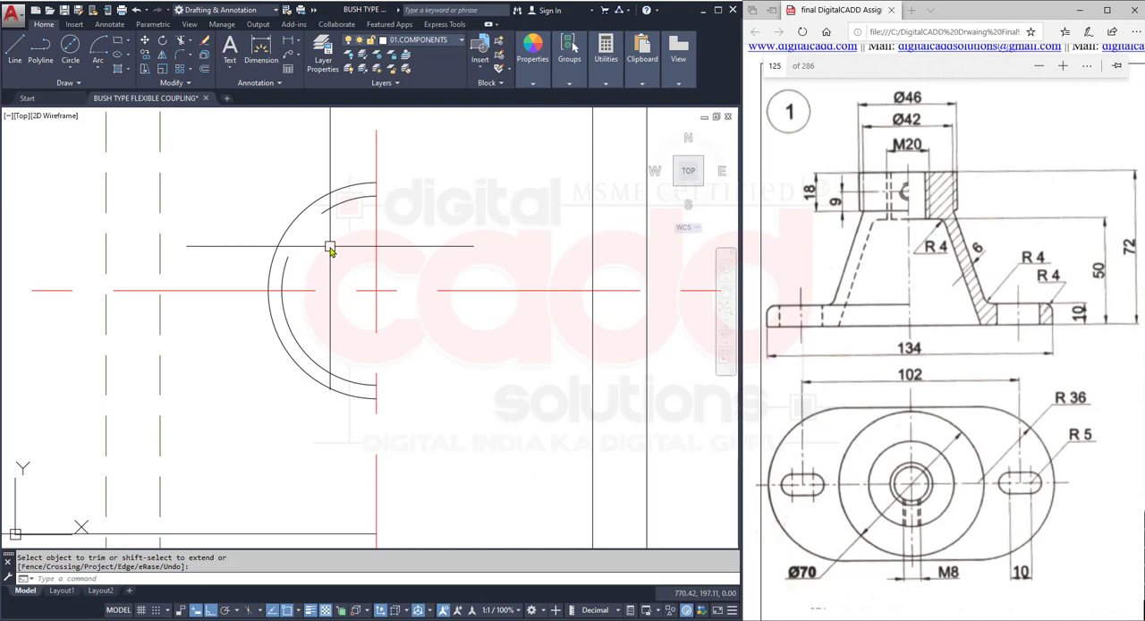
left_click(354, 199)
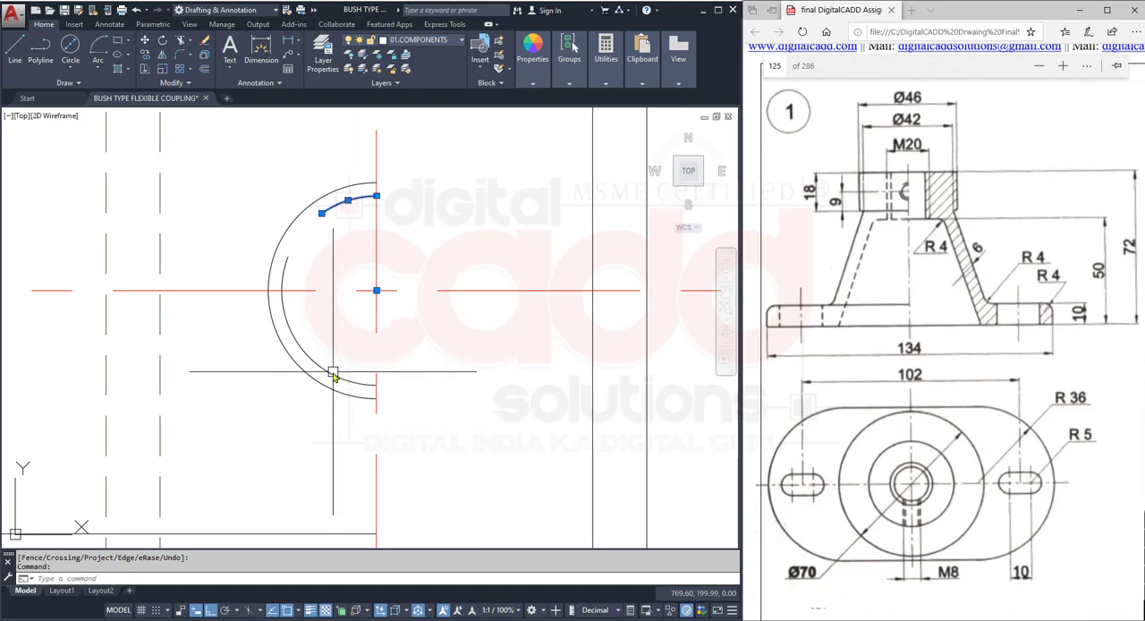
left_click(327, 424)
left_click(278, 417)
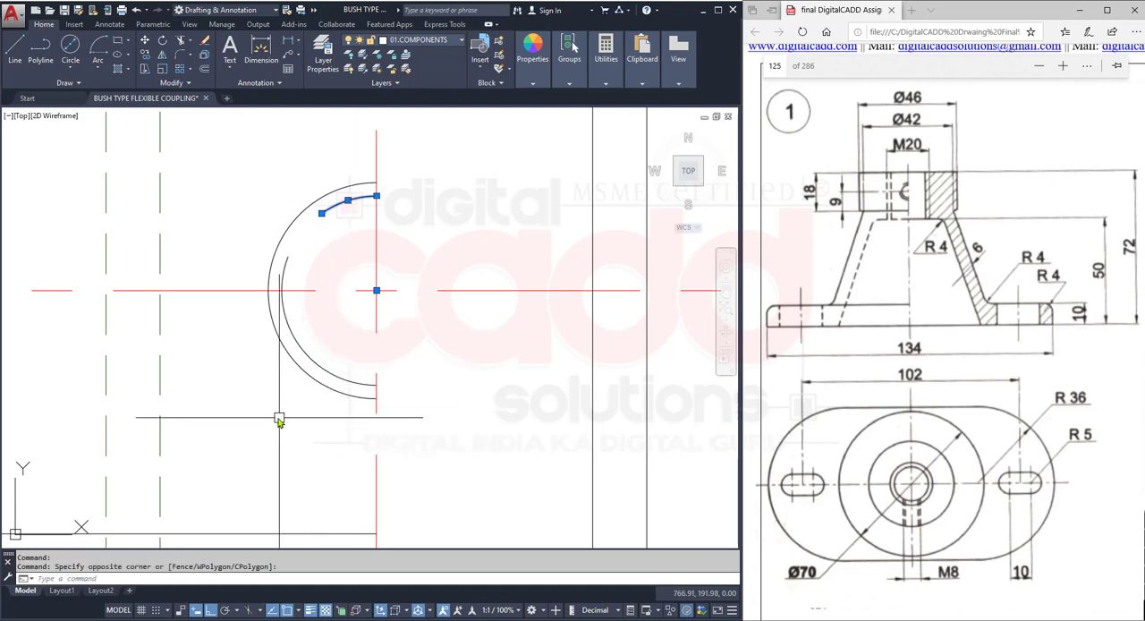
left_click(299, 373)
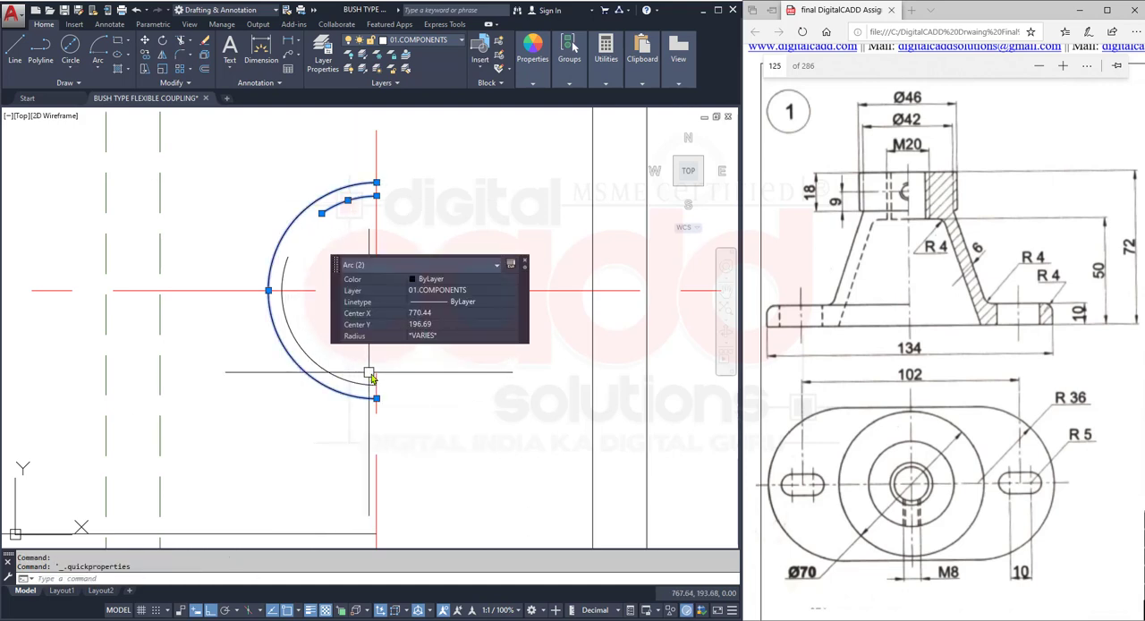
left_click(437, 336)
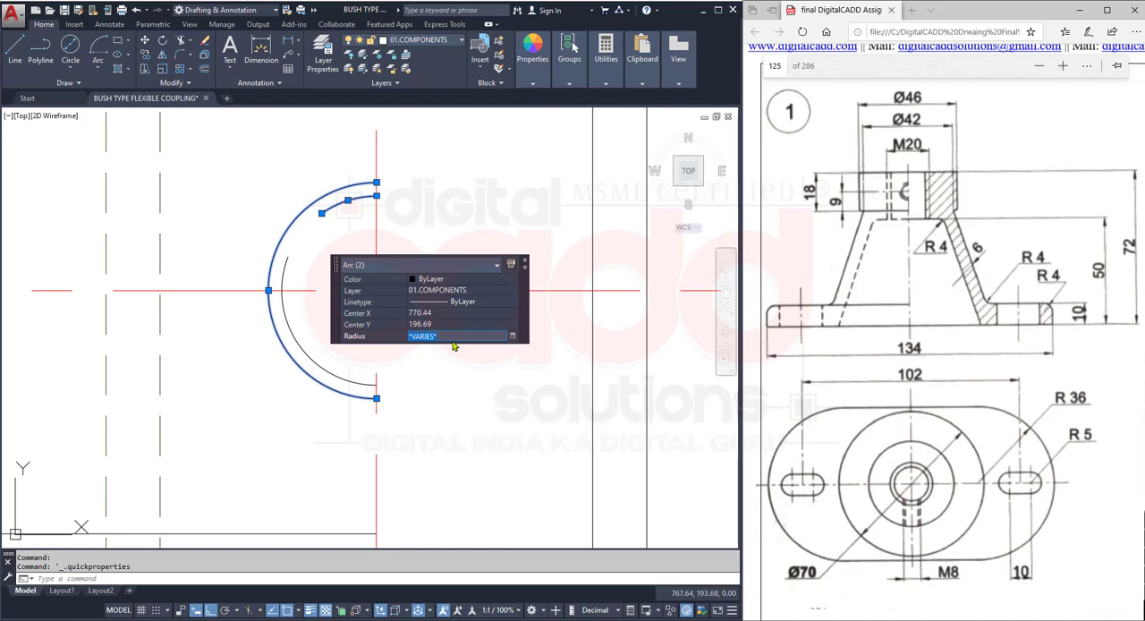
key("Escape")
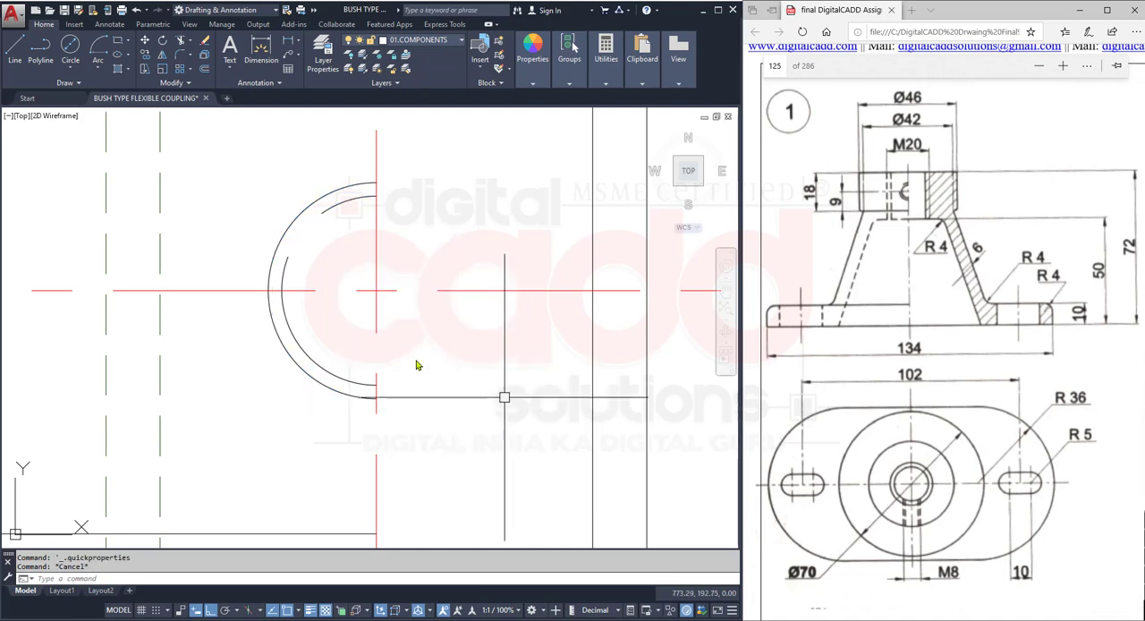
- Erase the outer half circle and both inner thread arcs of the hub hole in the front view
left_click(340, 153)
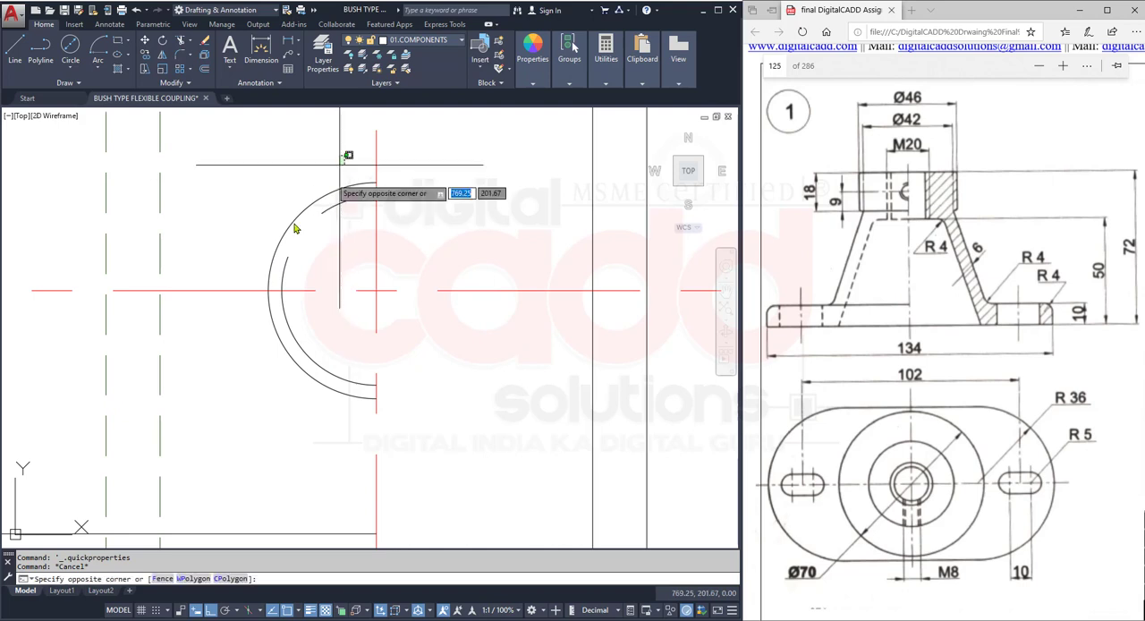
left_click(251, 265)
type("E")
key("Return")
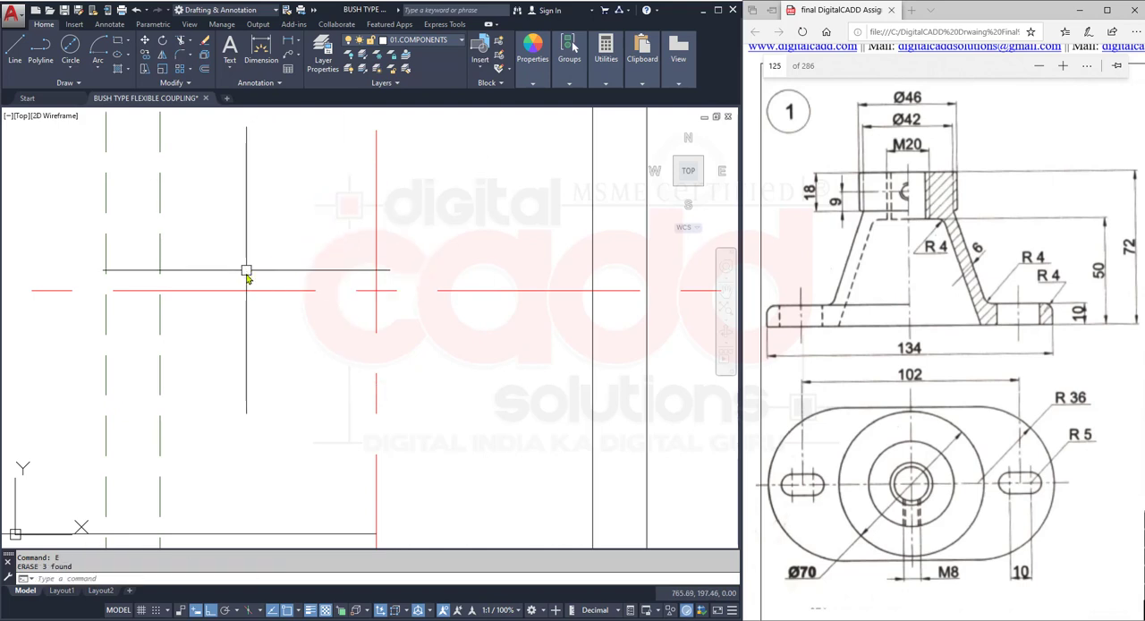
- Draw a 7 mm diameter circle centred on the intersection of the hub's centre lines in the front view
left_click(74, 68)
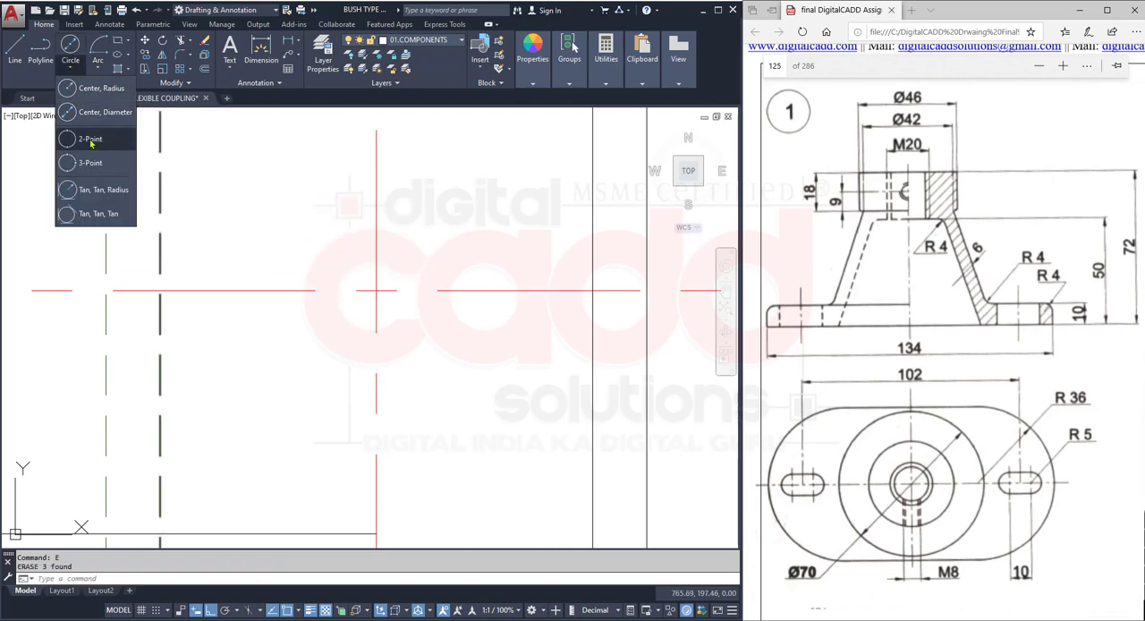
left_click(93, 120)
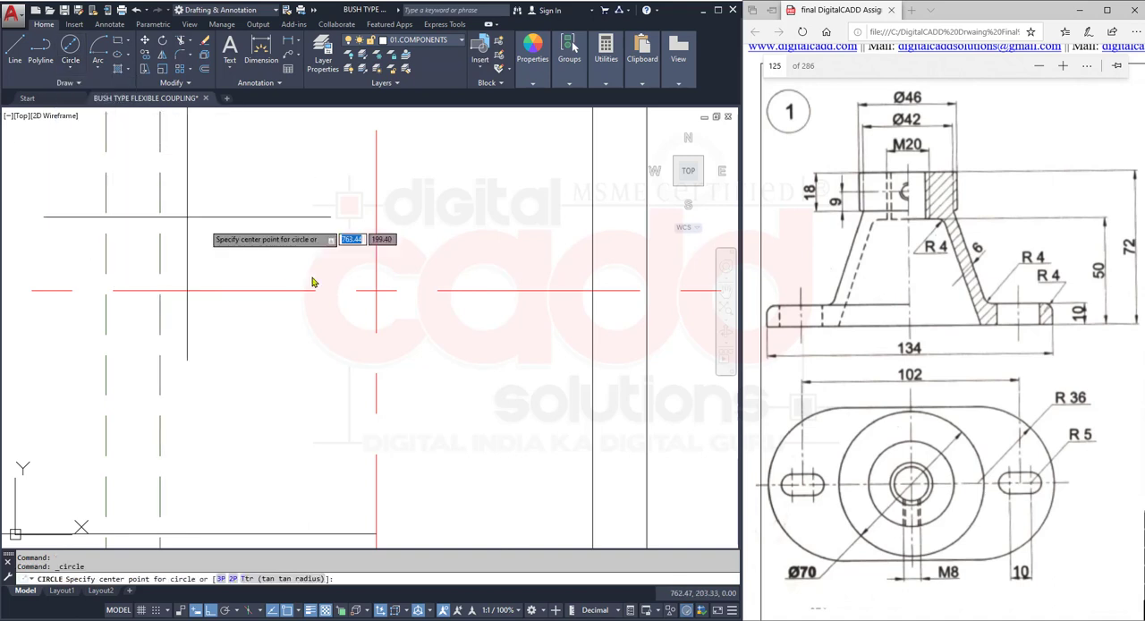
left_click(375, 289)
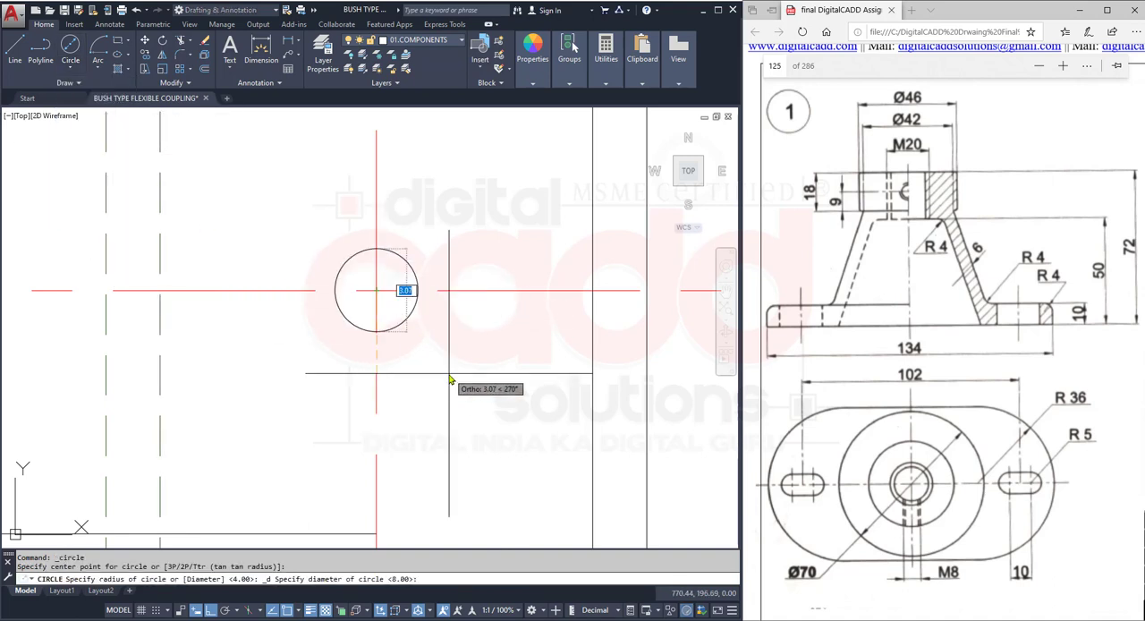
type("7")
key("Return")
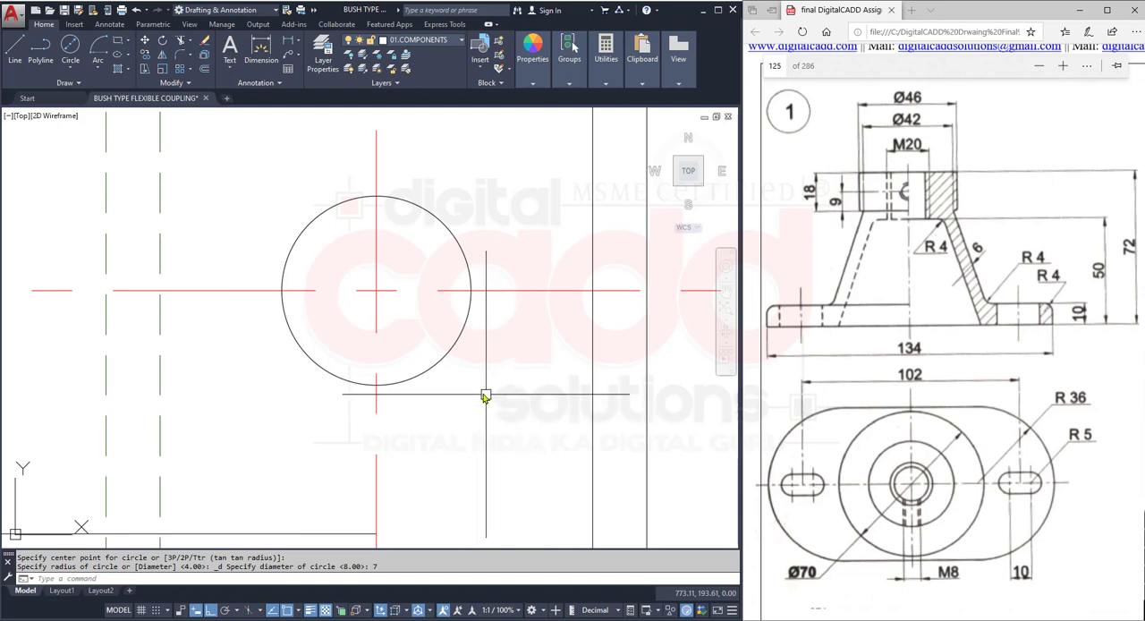
- Draw a quarter arc of radius 4 around the 7 mm circle's centre, running from its right side up to the vertical centre line
mouse_move(485, 391)
middle_mouse_down()
mouse_move(404, 427)
mouse_move(420, 484)
middle_mouse_up()
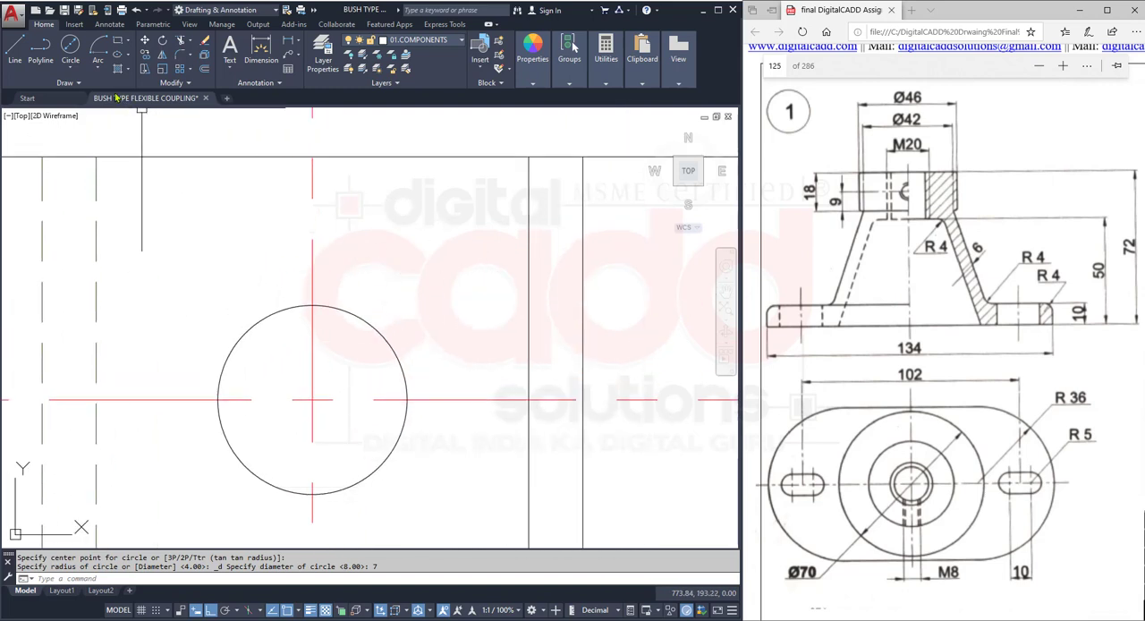
left_click(97, 69)
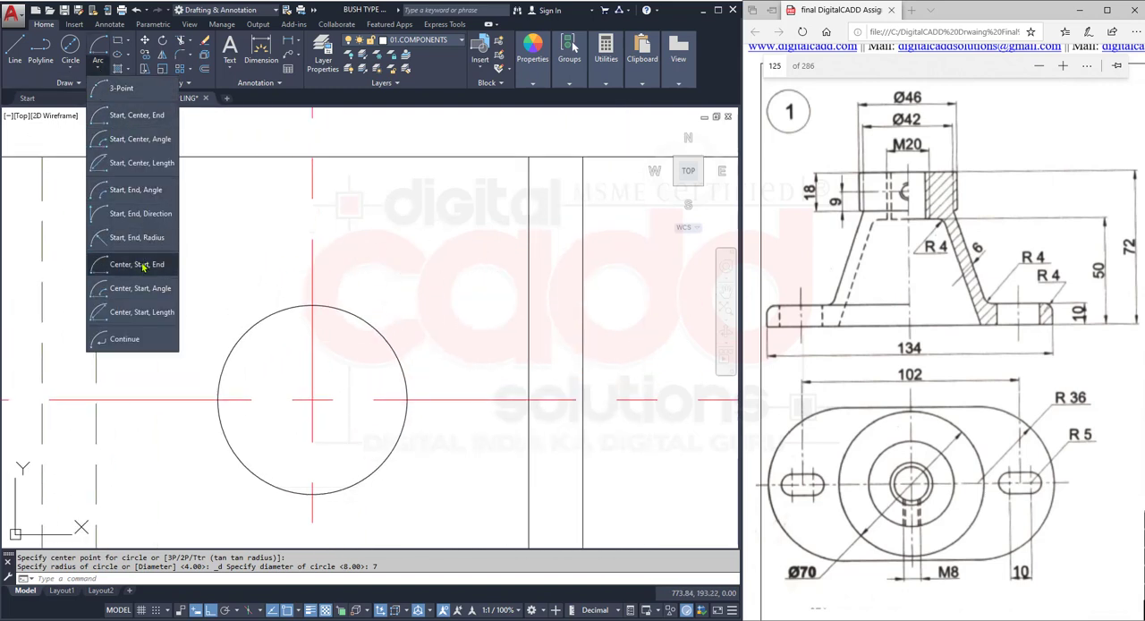
left_click(143, 268)
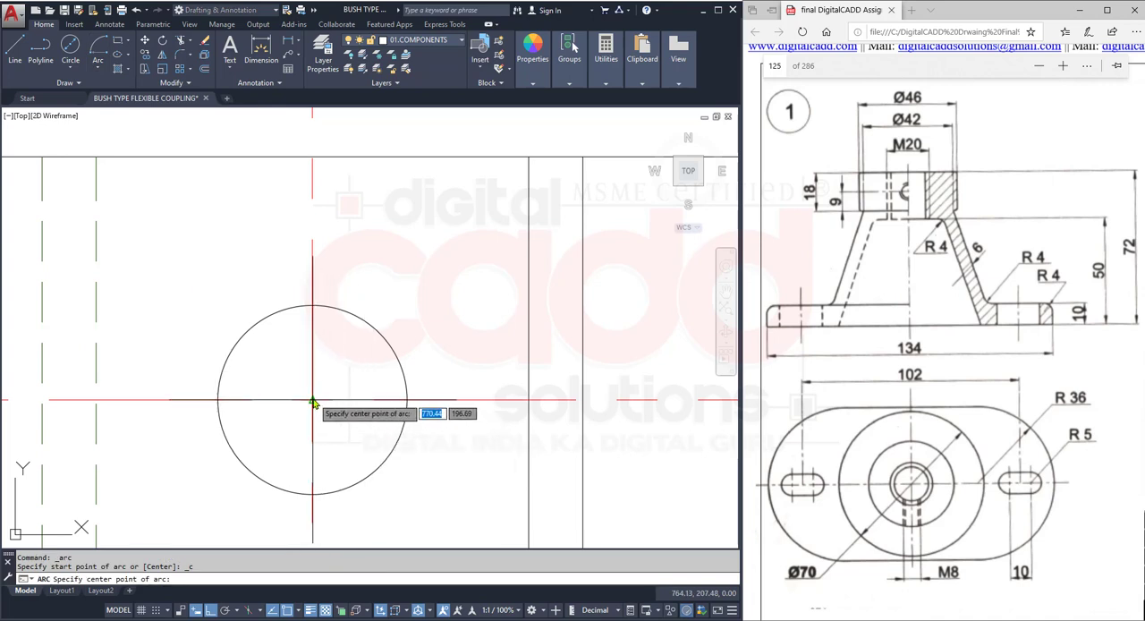
left_click(312, 399)
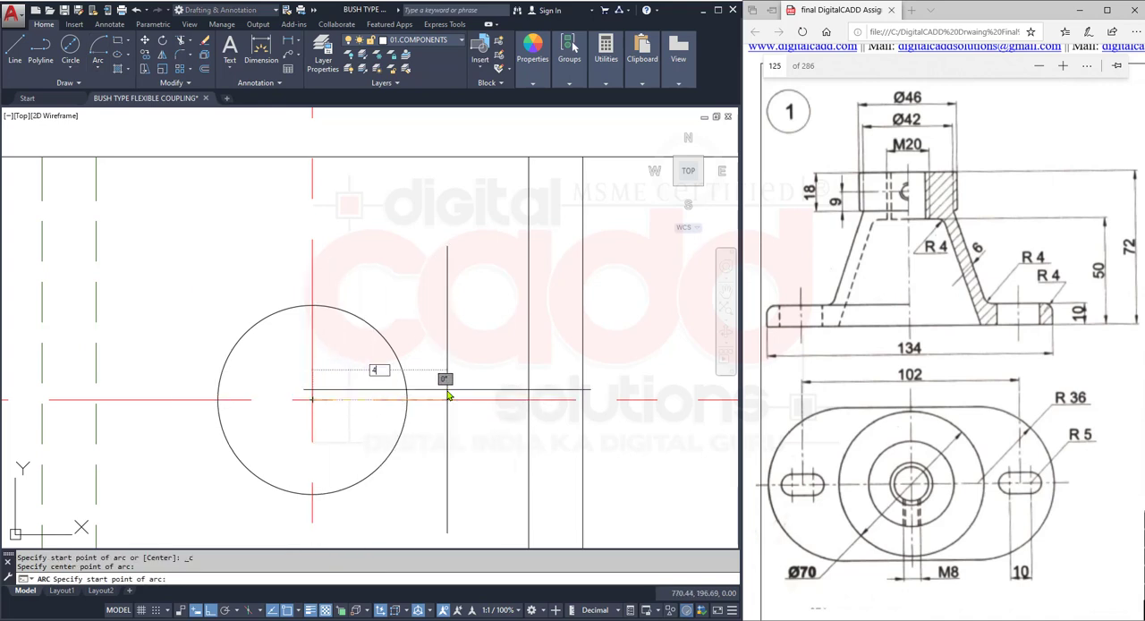
key("Return")
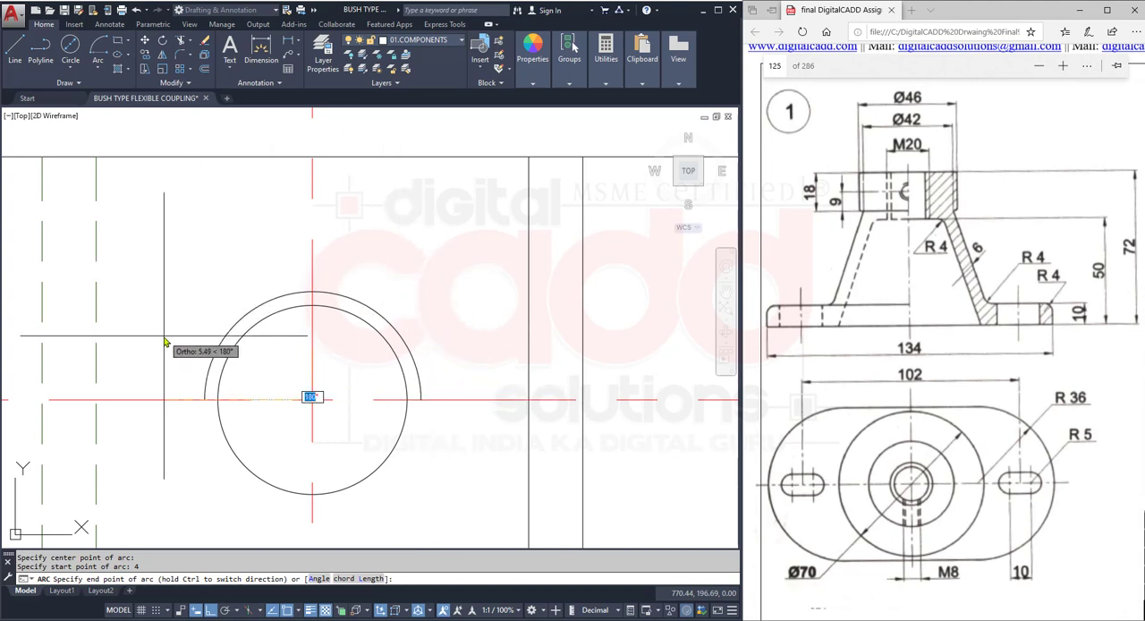
left_click(402, 339, "ctrl")
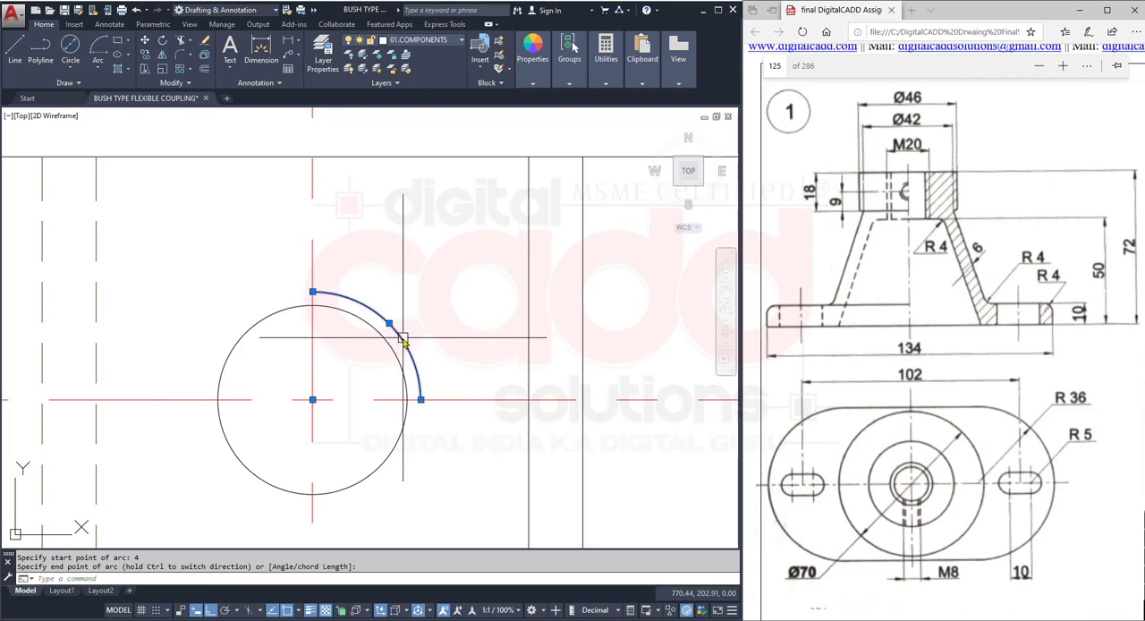
- Lengthen the outer thread arc around the circle, extending both ends slightly into the upper-left quarter and leaving a small gap there
mouse_move(420, 398)
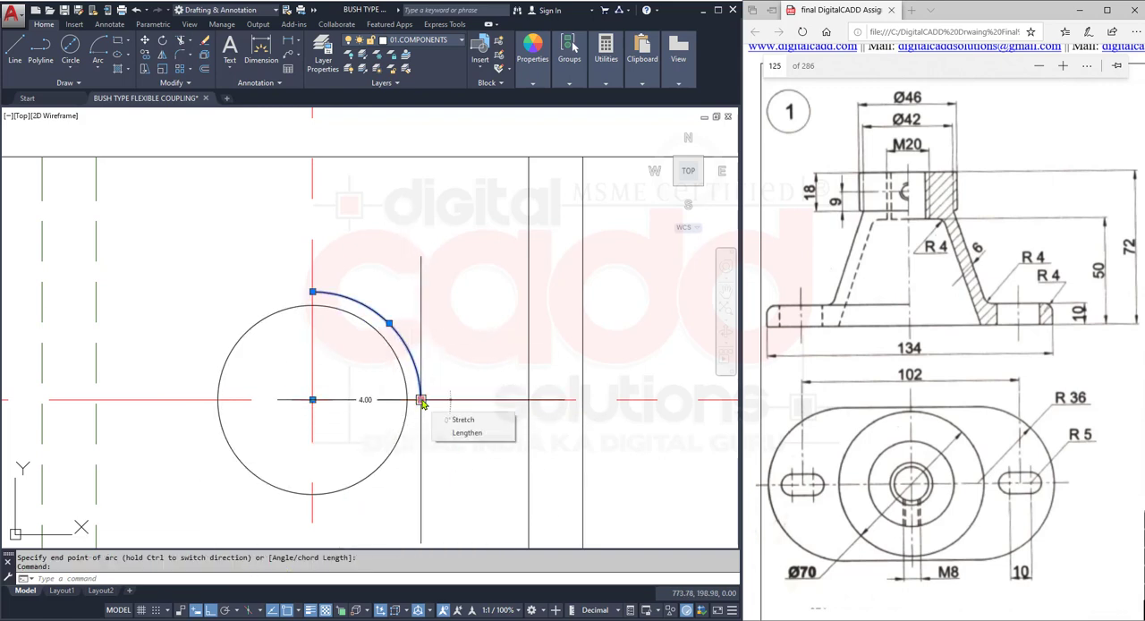
left_click(457, 433)
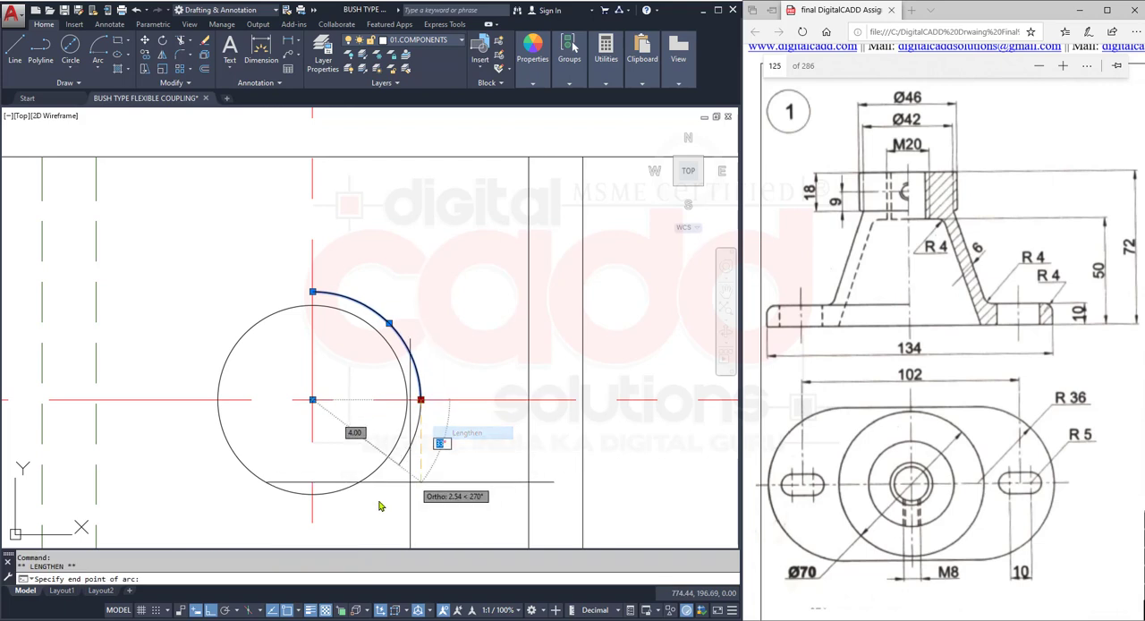
left_click(204, 332)
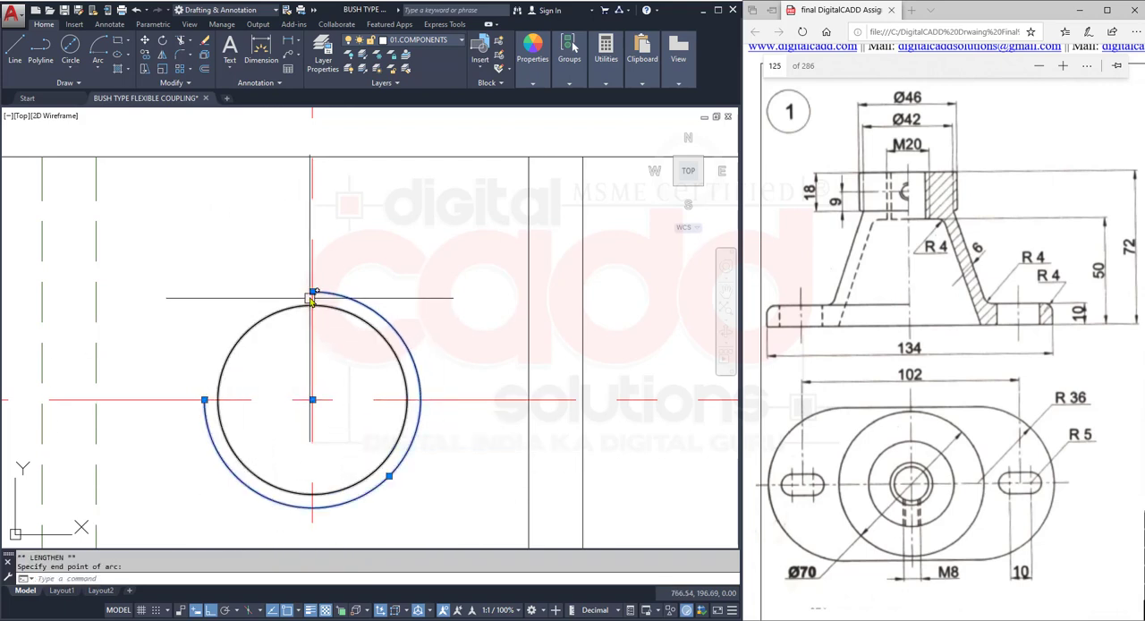
mouse_move(320, 297)
left_click(352, 328)
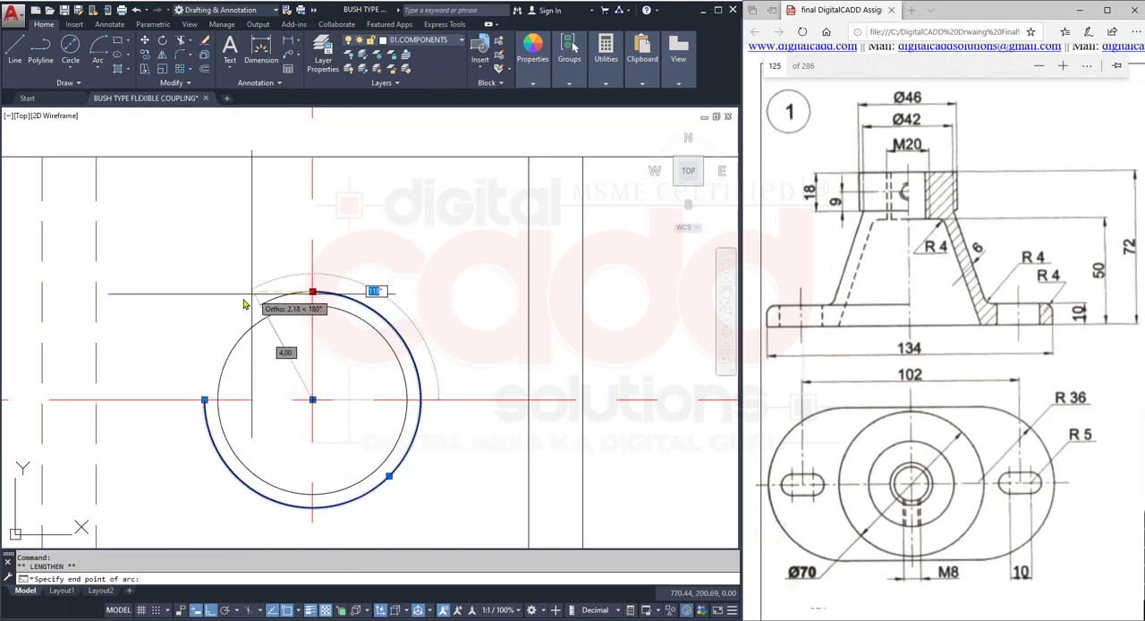
left_click(241, 302)
mouse_move(205, 401)
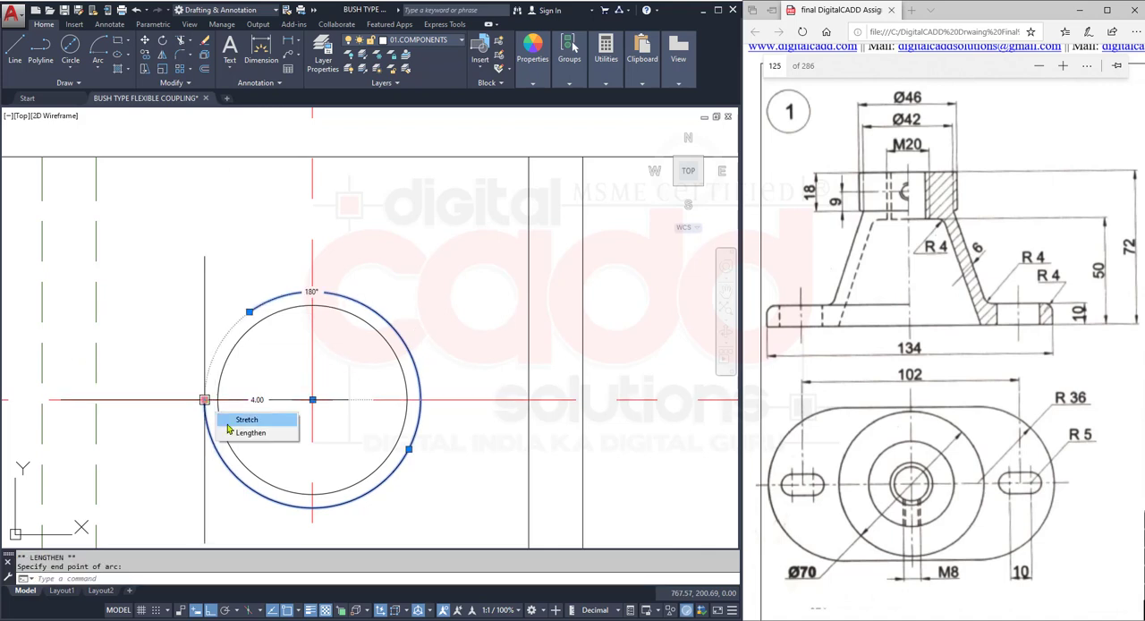
left_click(228, 432)
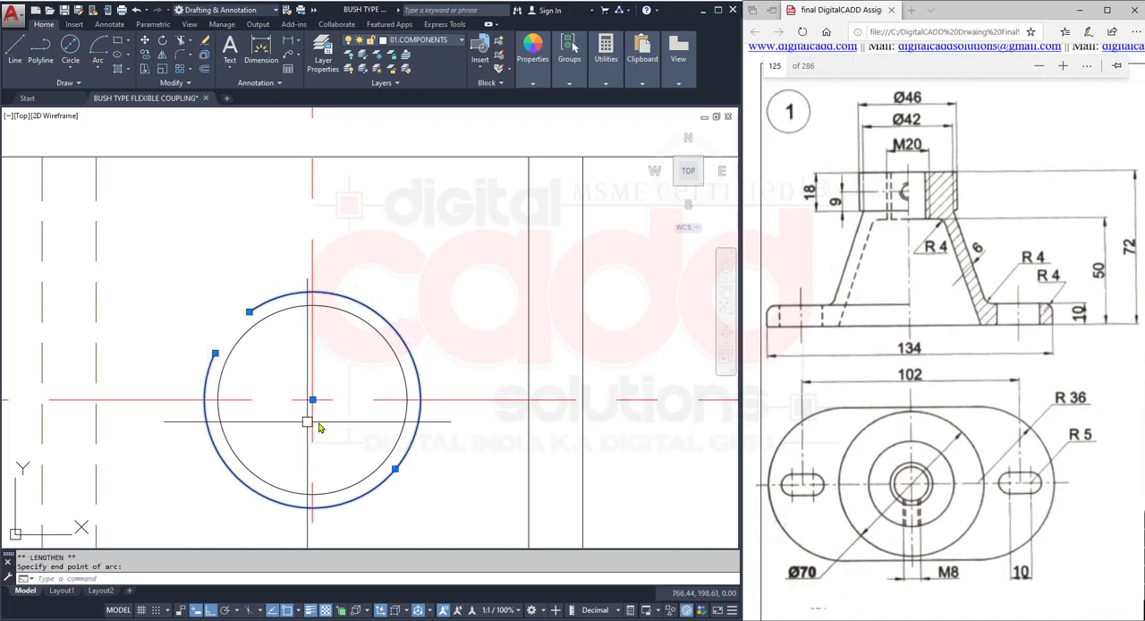
key("Escape")
- Trim the 7 mm circle and the outer thread arc on the right side of the vertical centre line
middle_click_drag(364, 452, 350, 357)
key("Return")
left_click(396, 181)
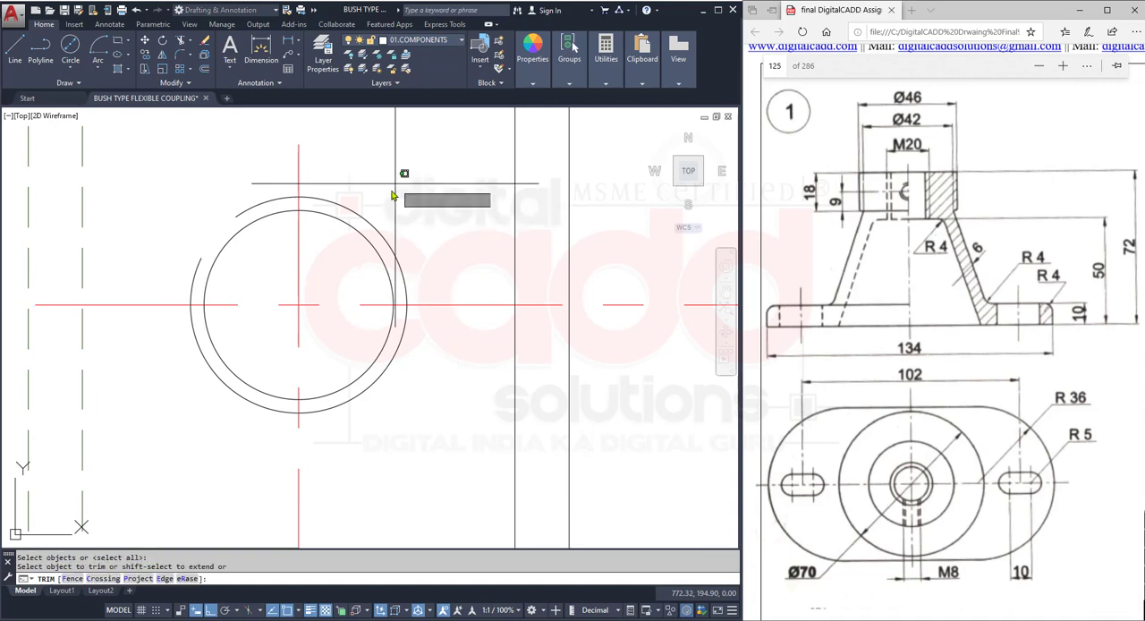
left_click(344, 259)
left_click(360, 464)
left_click(331, 370)
key("Return")
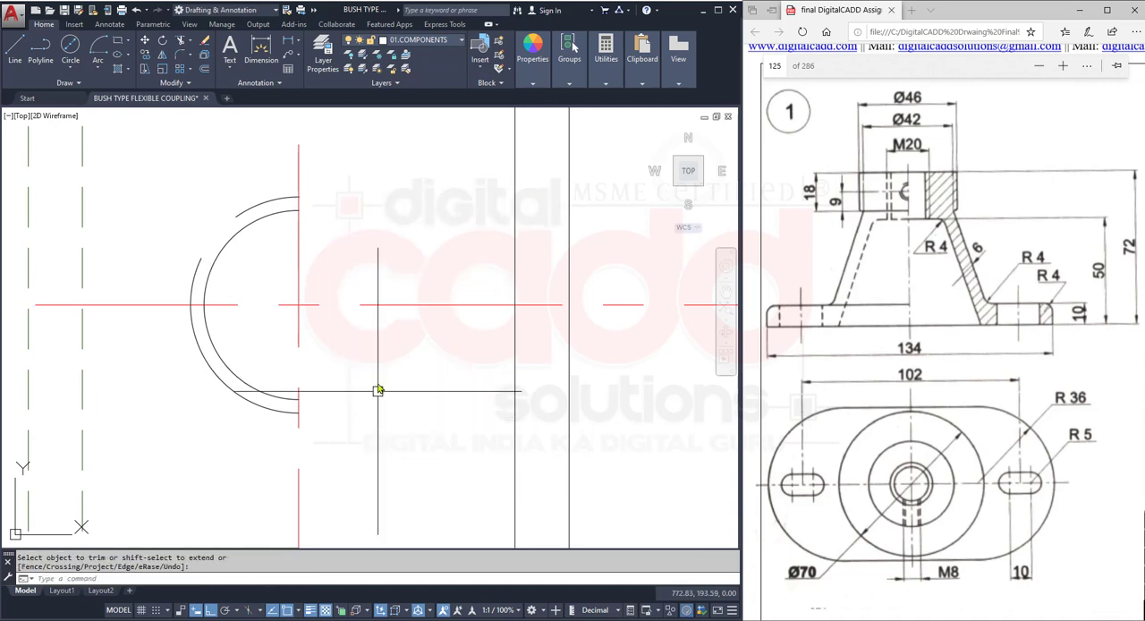
- Hatch the sectioned right half of the front view: the hub and sloping wall area, and the outer end of the base
scroll(378, 390, "down", 7)
middle_click_drag(365, 426, 351, 367)
scroll(389, 371, "down", 4)
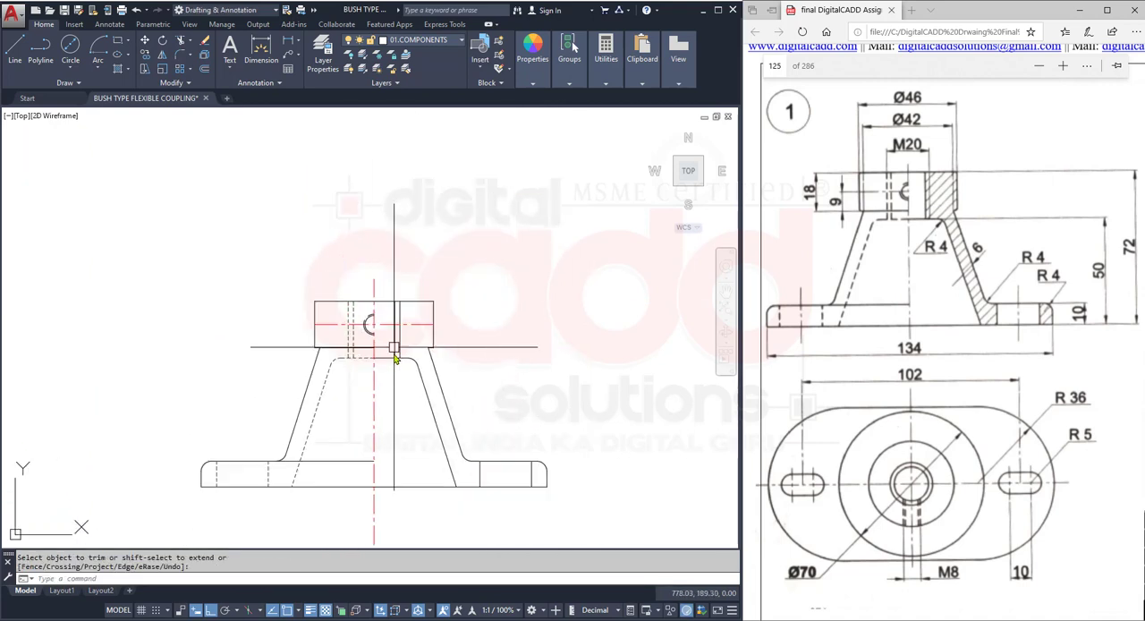
middle_click_drag(390, 427, 381, 370)
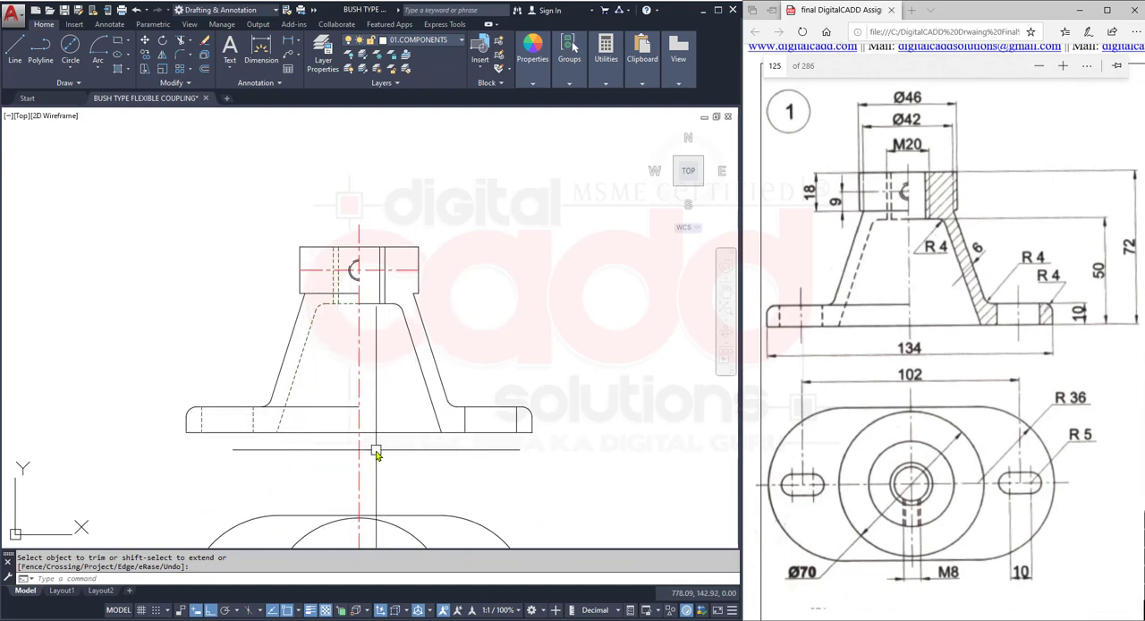
middle_click_drag(383, 440, 320, 419)
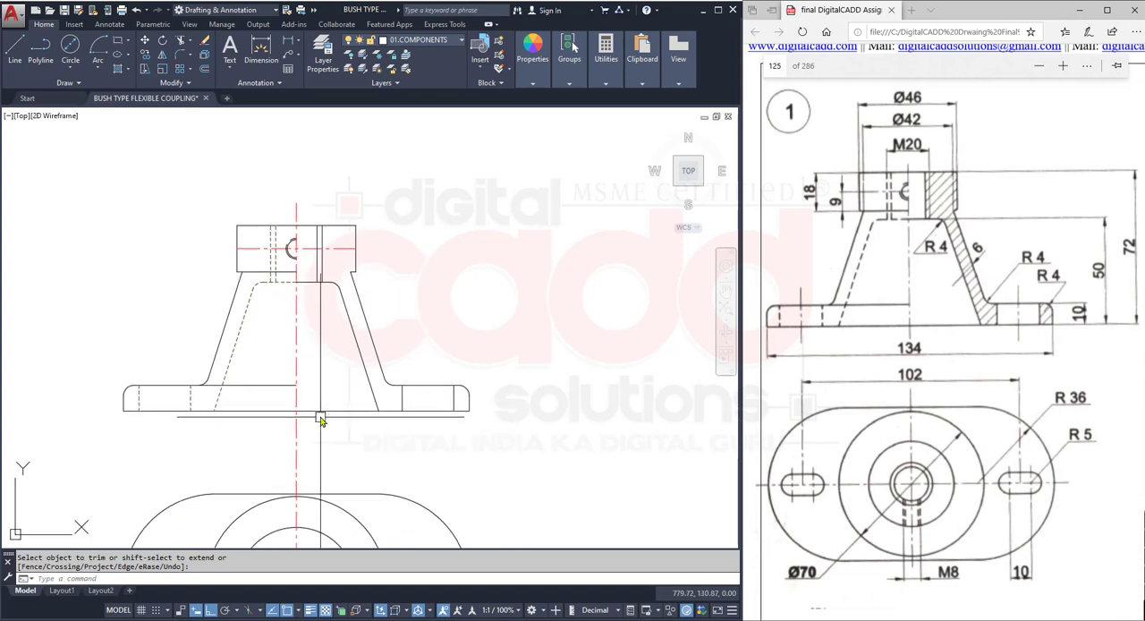
left_click(128, 70)
left_click(149, 93)
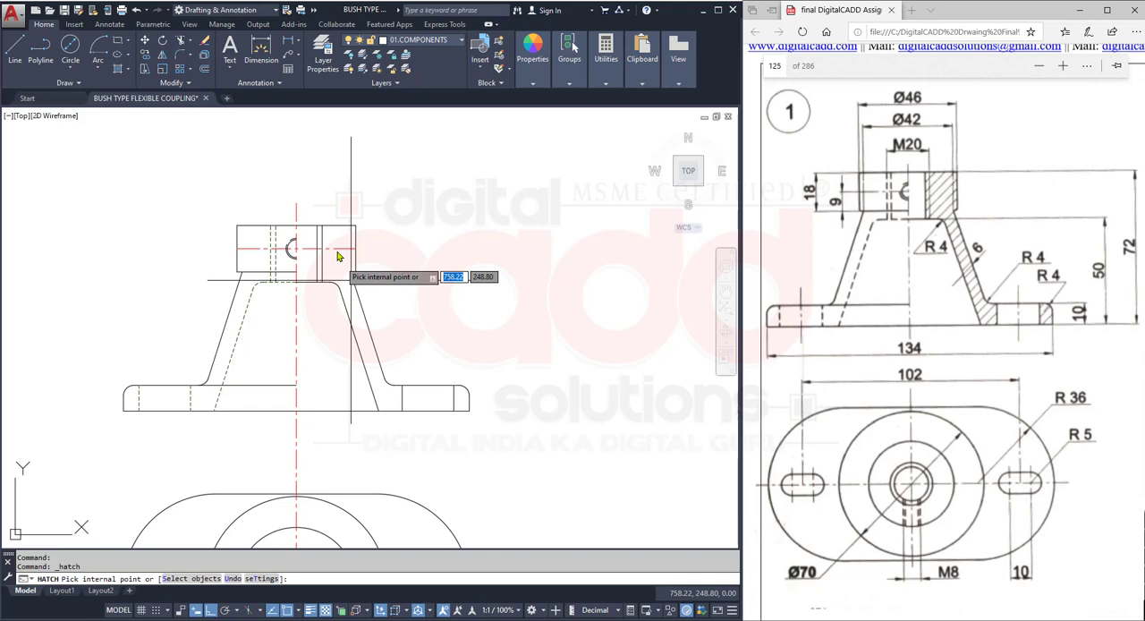
left_click(340, 259)
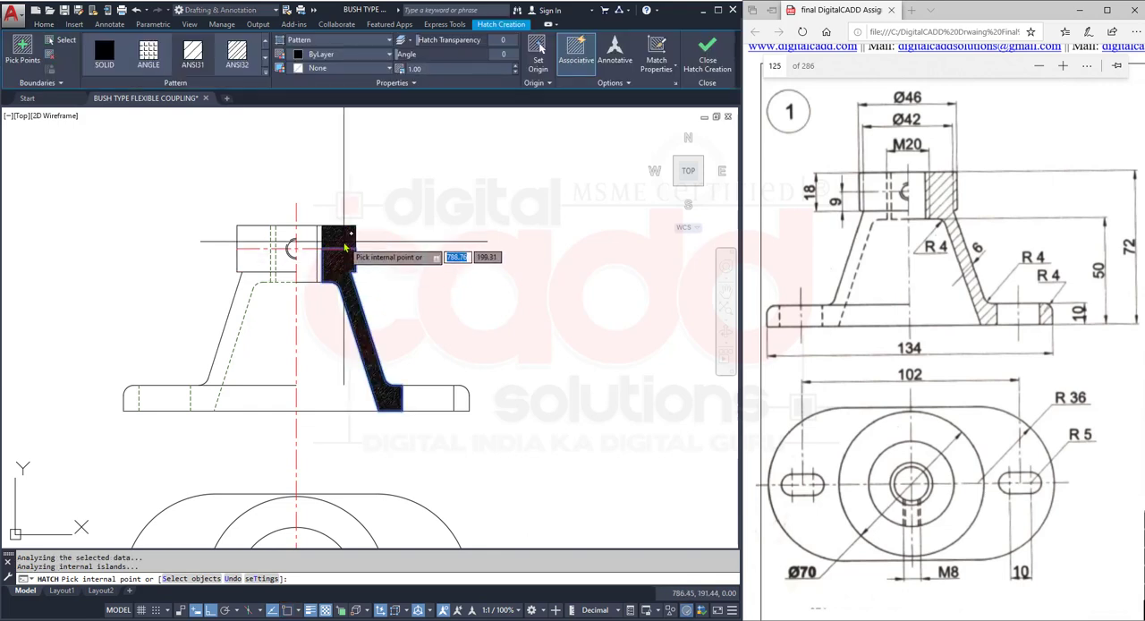
left_click(461, 399)
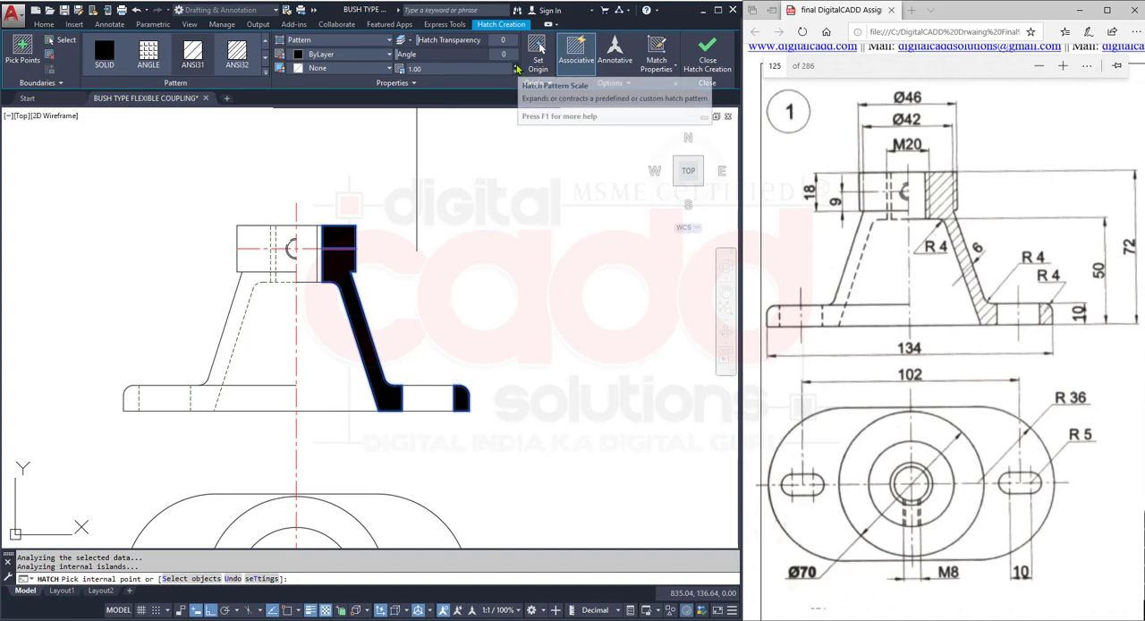
- Set the hatch pattern scale to 10 and finish the hatch
left_click(517, 66)
left_click(516, 67)
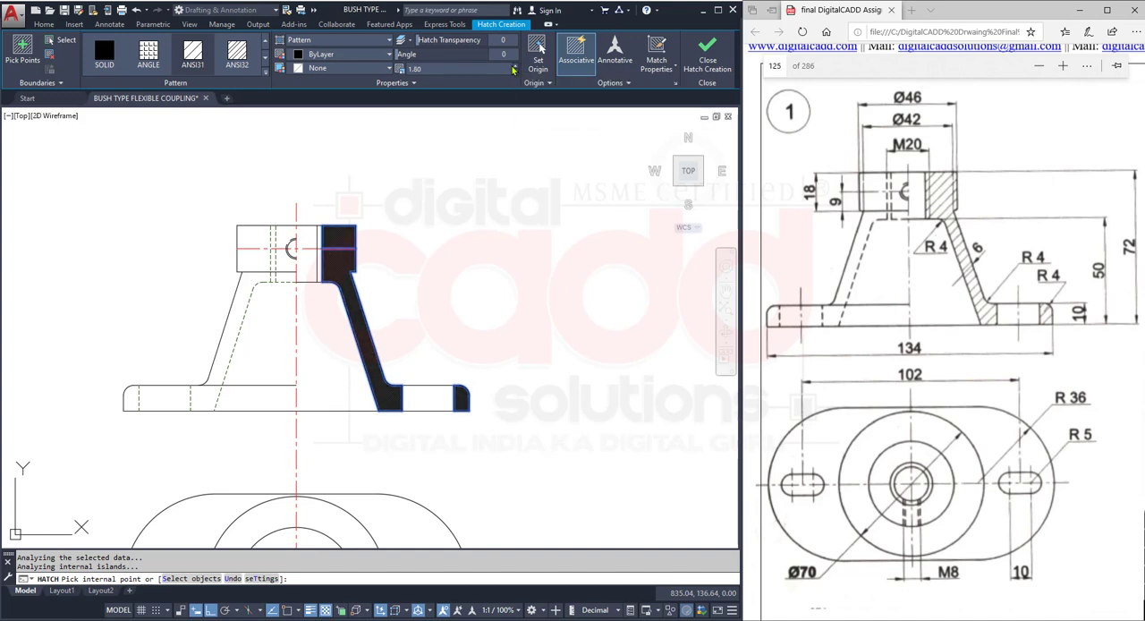
type("10")
key("Return")
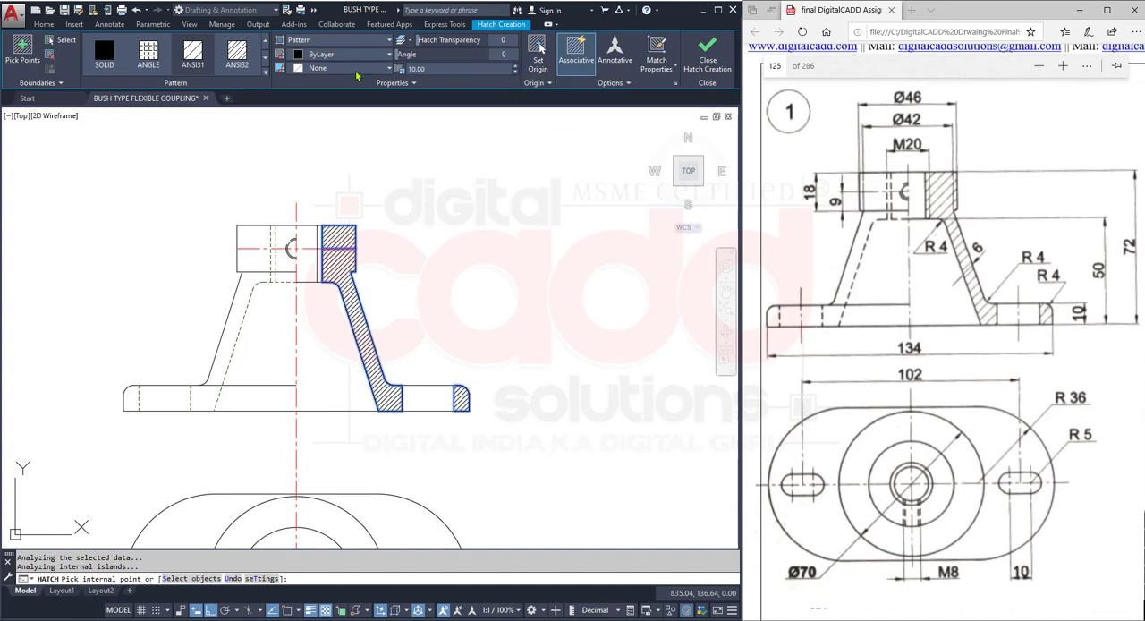
key("Return")
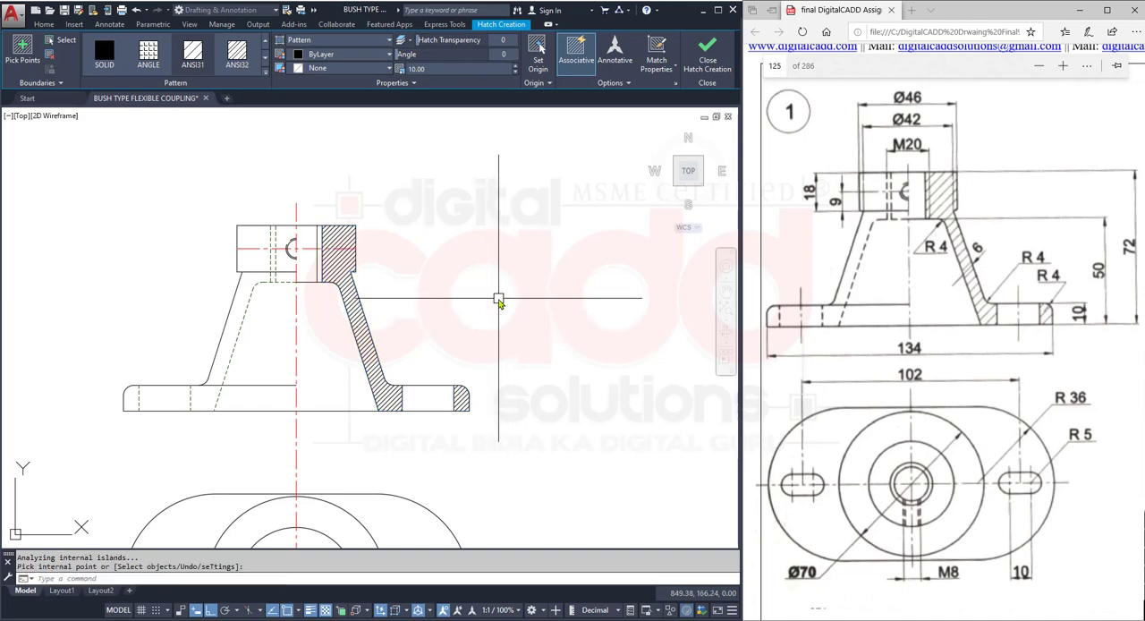
- Trim the vertical centre line in the gap between the front view and the top view
middle_click_drag(306, 383, 301, 270)
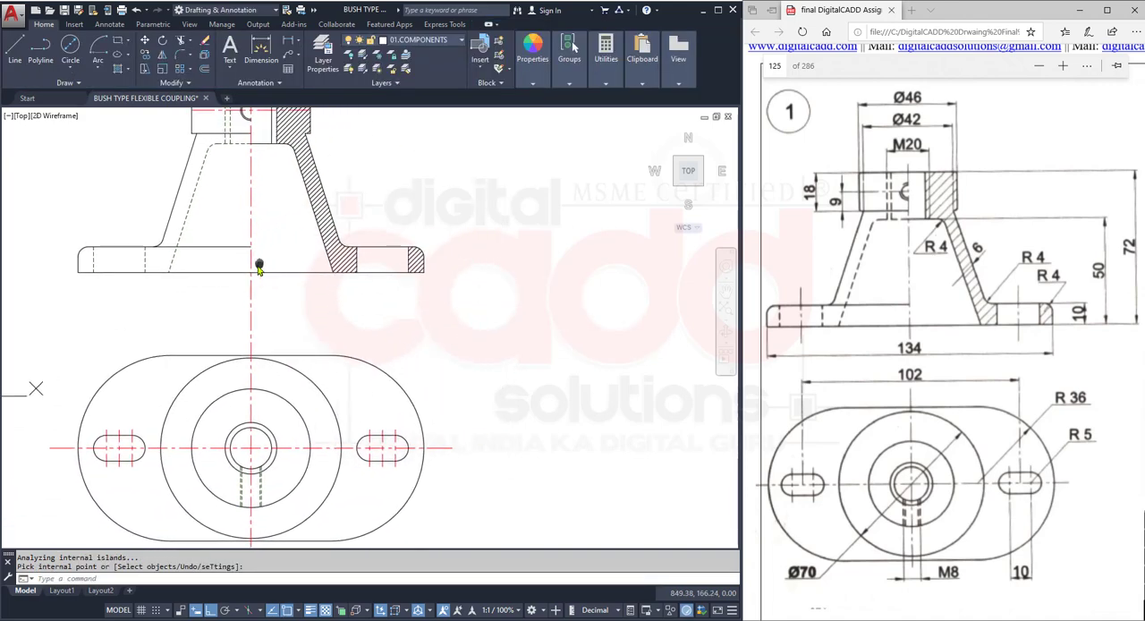
type("tr")
key("Return")
key("Return")
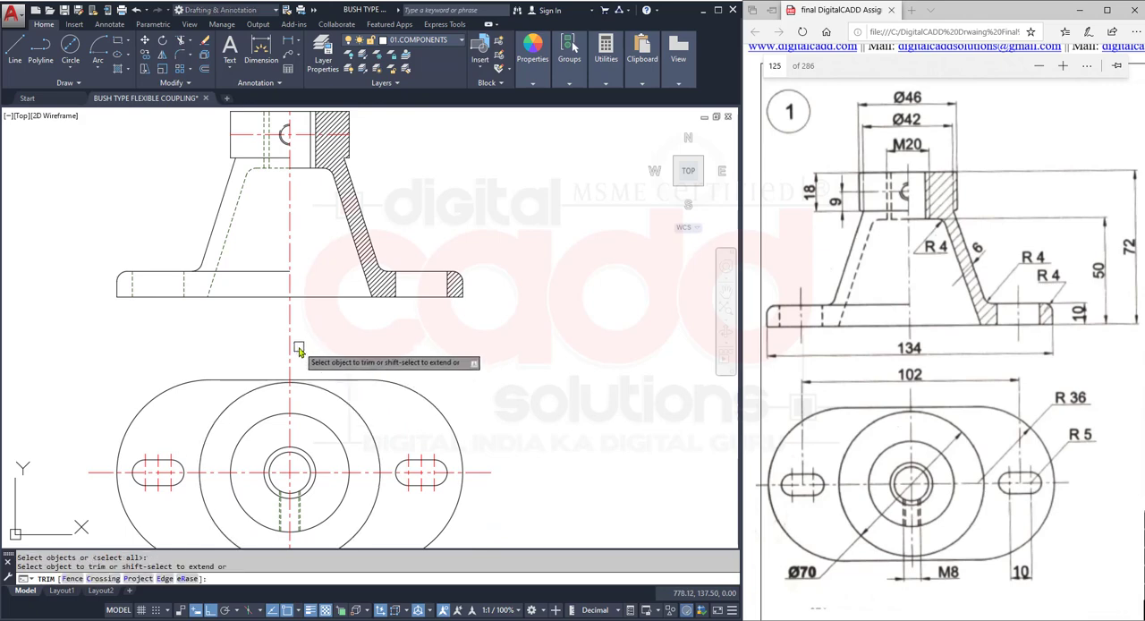
left_click(290, 341)
key("Return")
middle_click_drag(289, 426, 277, 276)
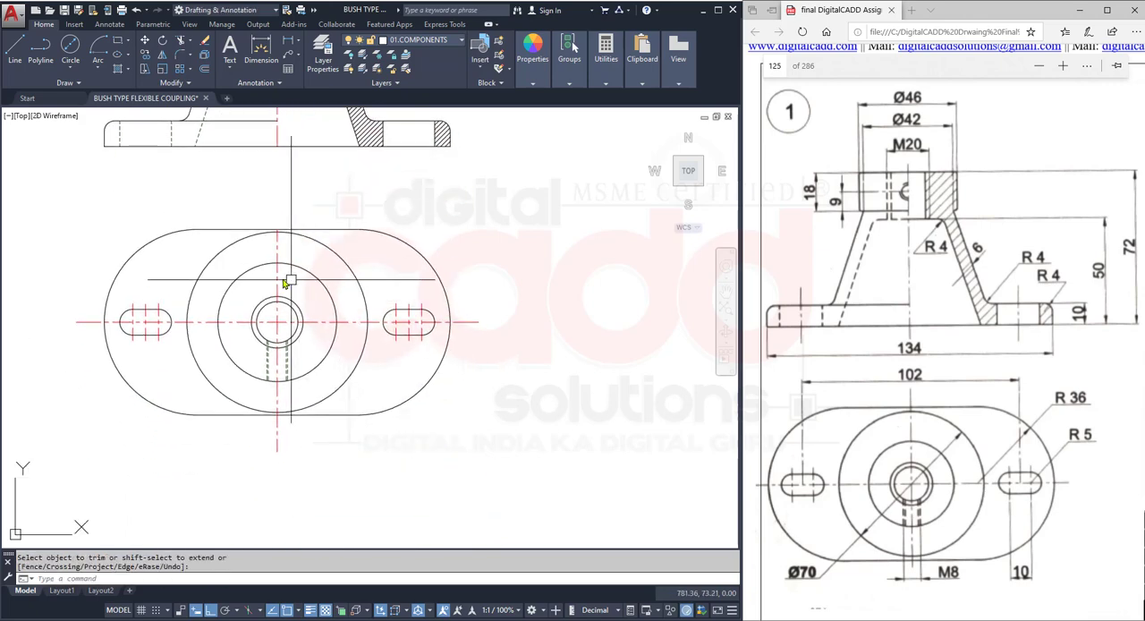
left_click(277, 276)
scroll(288, 338, "up", 4)
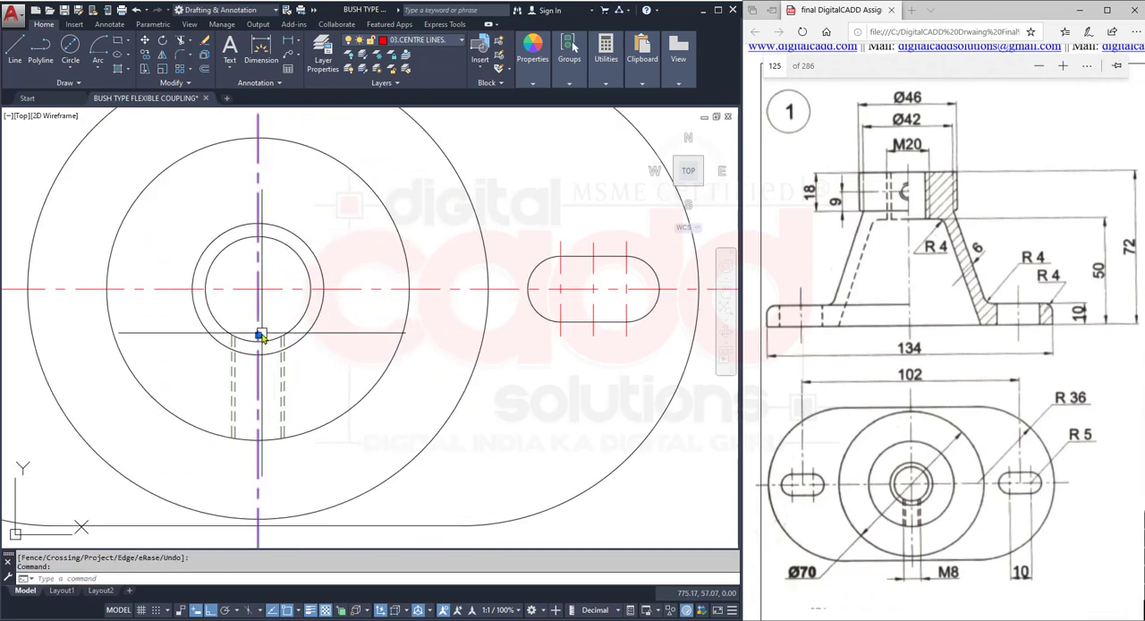
left_click(257, 336)
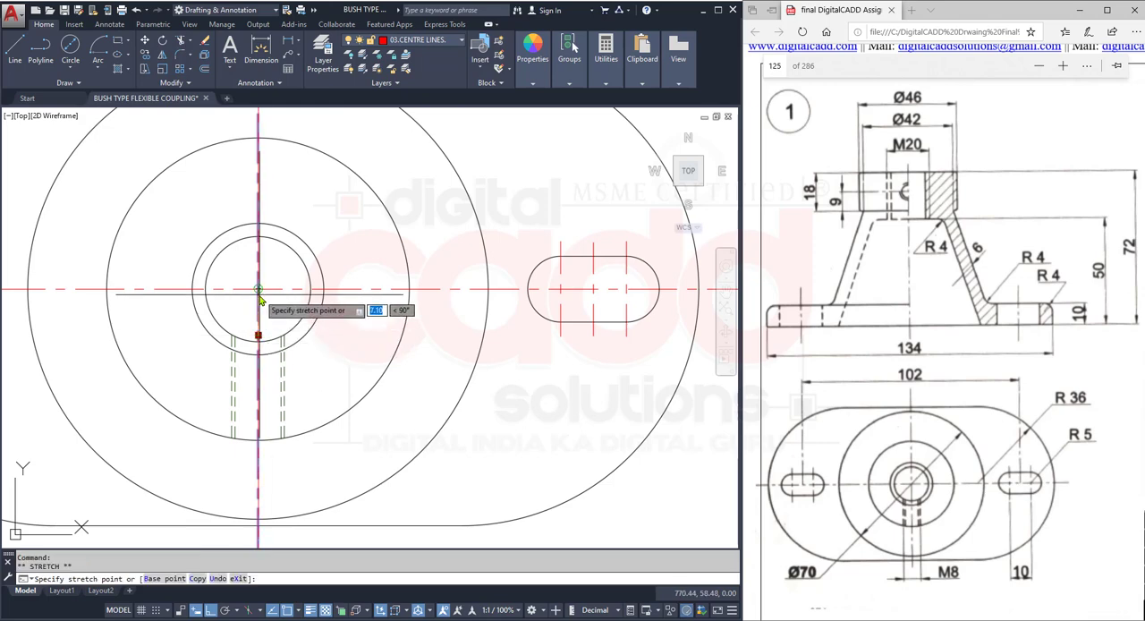
key("Escape")
- Save the drawing with both views completed
scroll(304, 363, "down", 5)
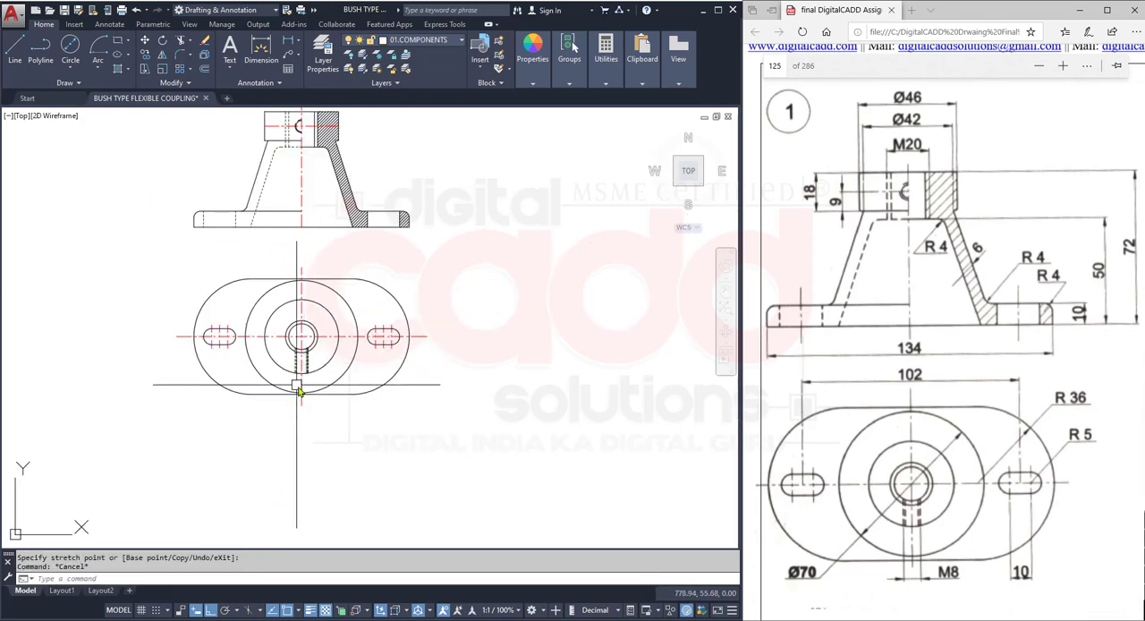
middle_click_drag(373, 239, 348, 325)
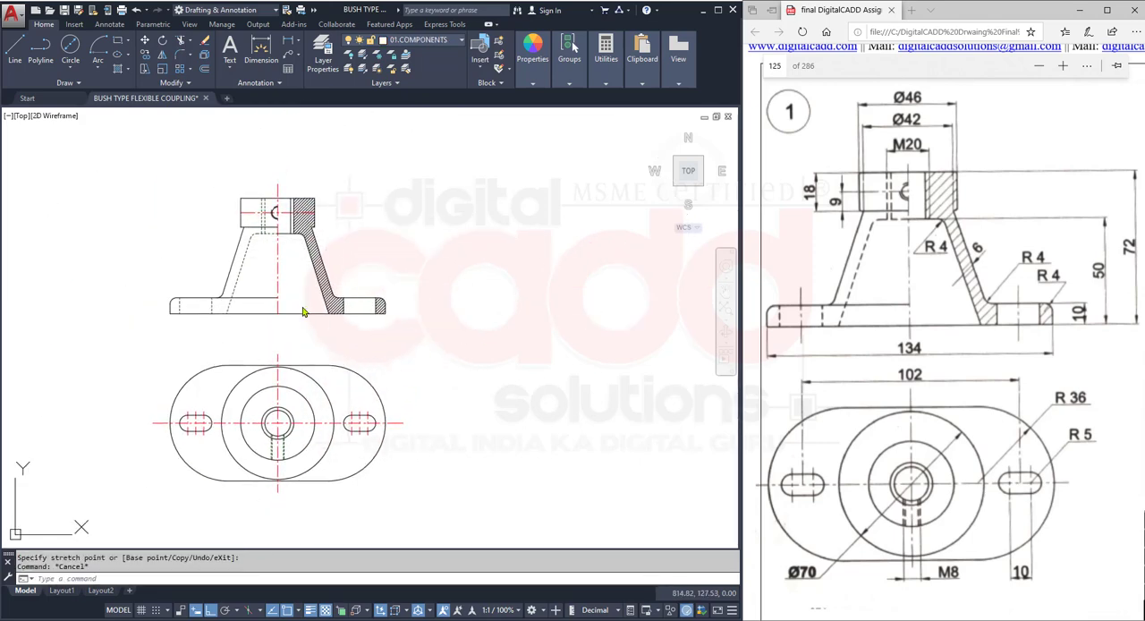
key("ctrl+s")
scroll(305, 226, "up", 6)
scroll(260, 226, "down", 4)
mouse_move(279, 331)
middle_mouse_down()
mouse_move(332, 319)
mouse_move(338, 249)
mouse_move(378, 238)
mouse_move(328, 276)
middle_mouse_up()
mouse_move(915, 617)
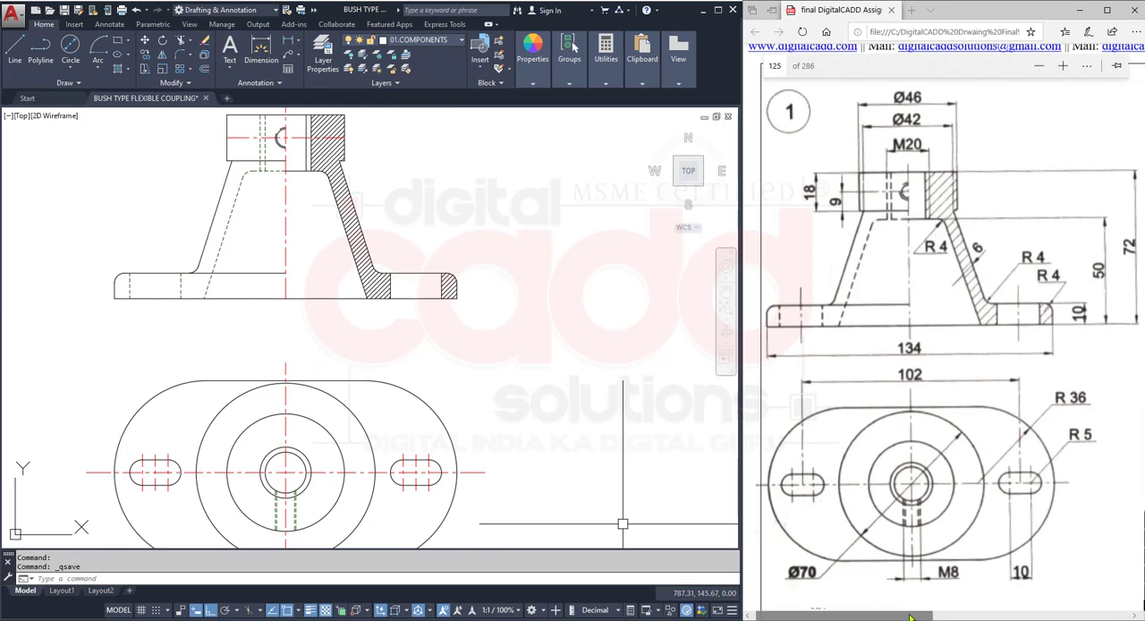
- Bring part drawing 2 into view in the assignments PDF and examine its hub and arm in the front and top views
left_click_drag(910, 617, 1093, 608)
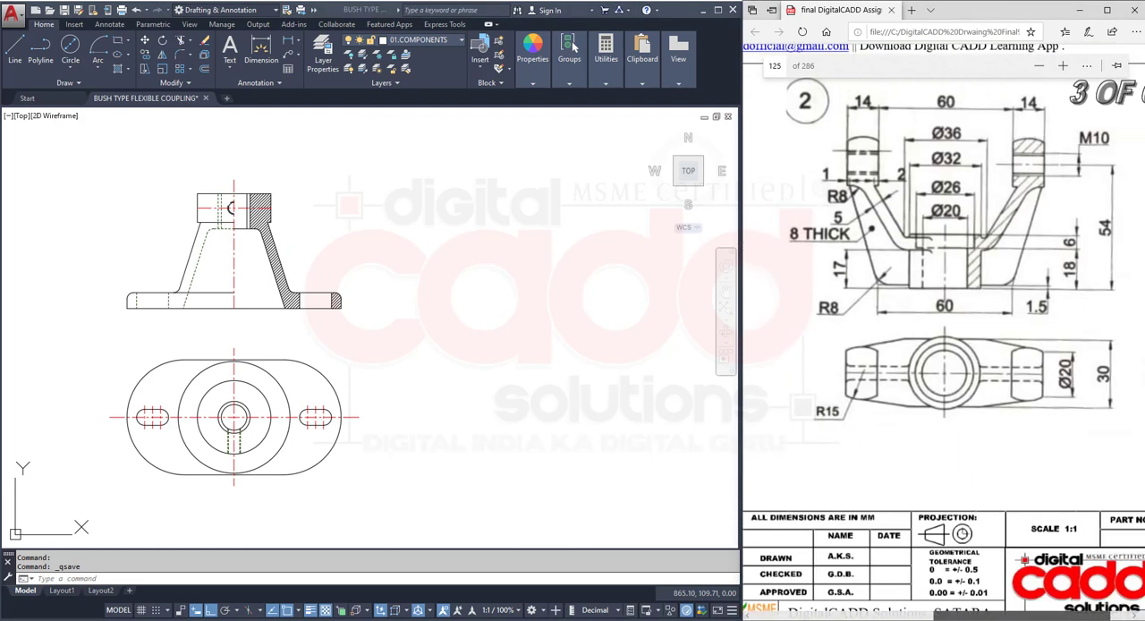
left_click_drag(1015, 615, 1032, 615)
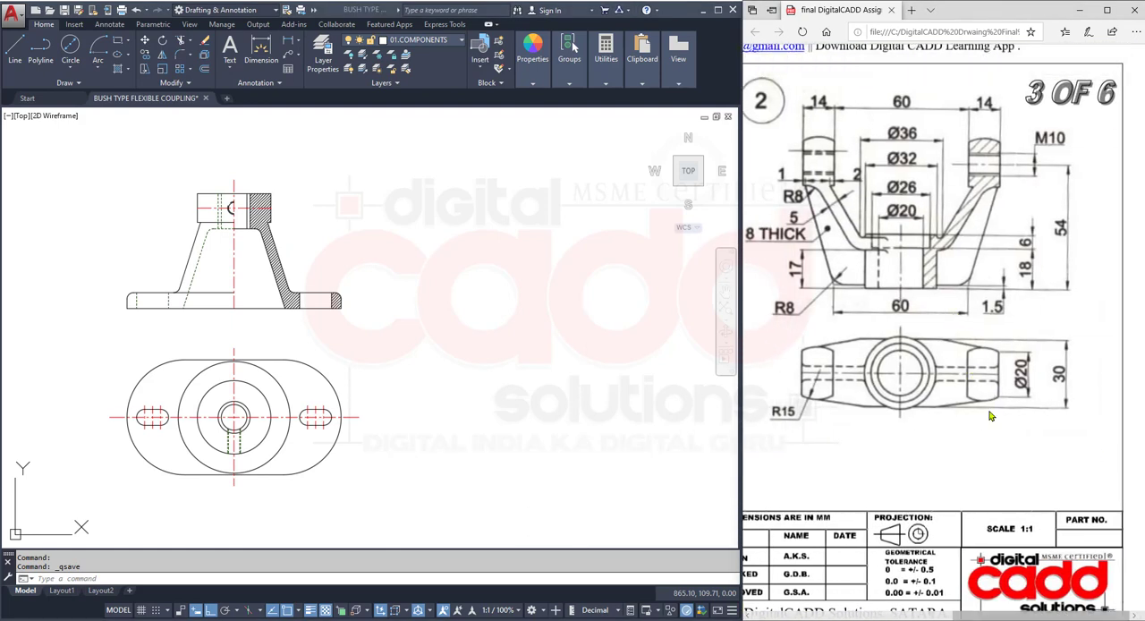
left_click(481, 362)
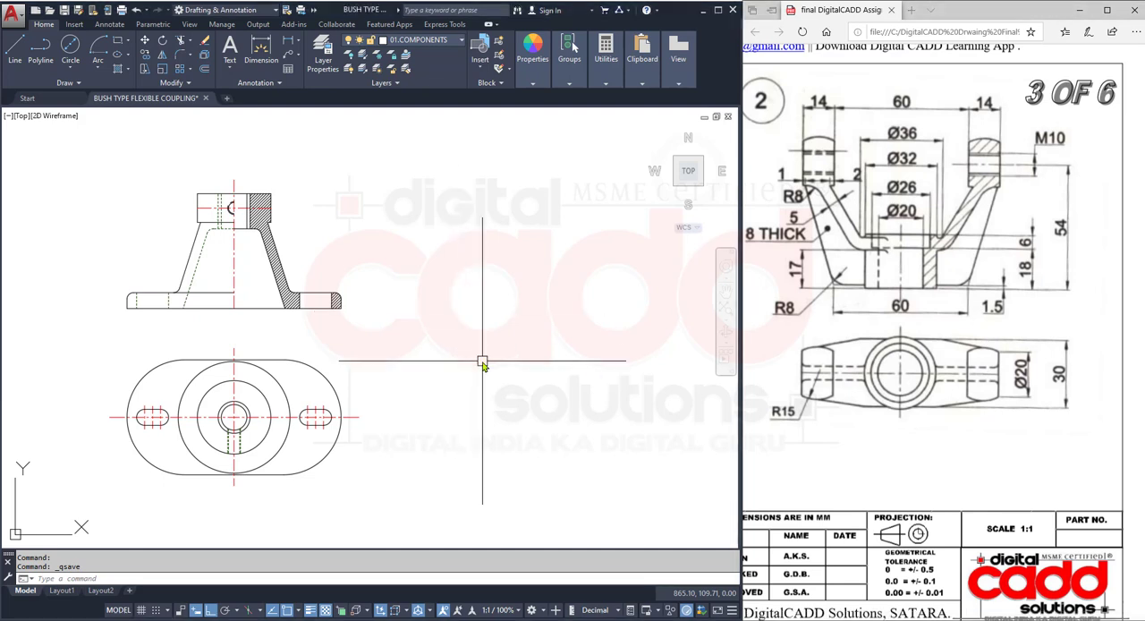
middle_click_drag(482, 362, 429, 370)
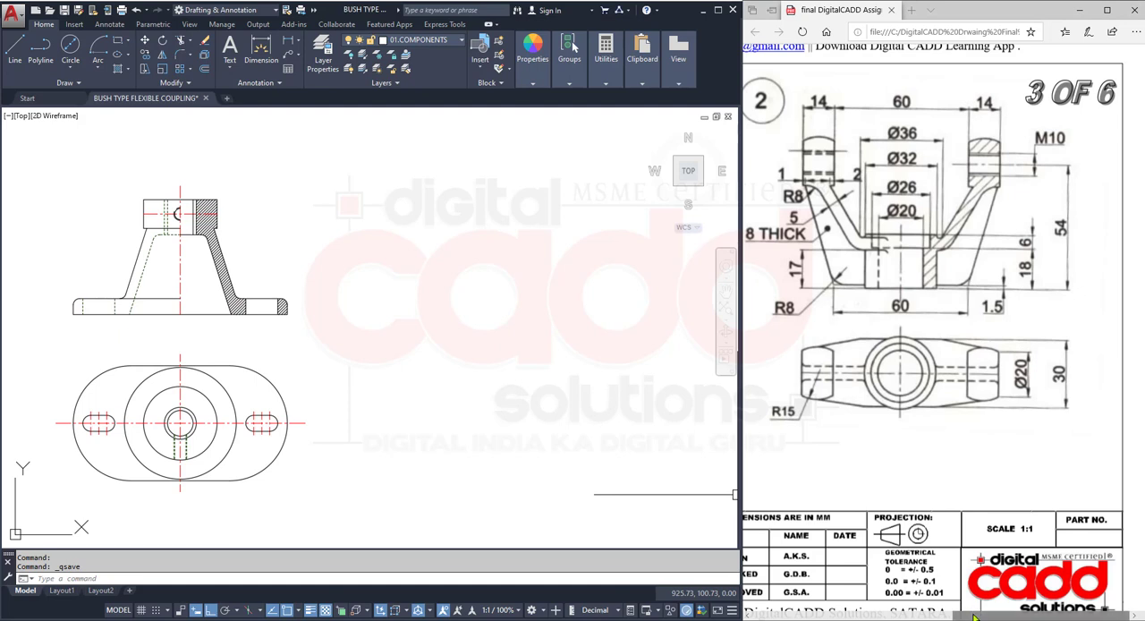
left_click_drag(973, 616, 957, 617)
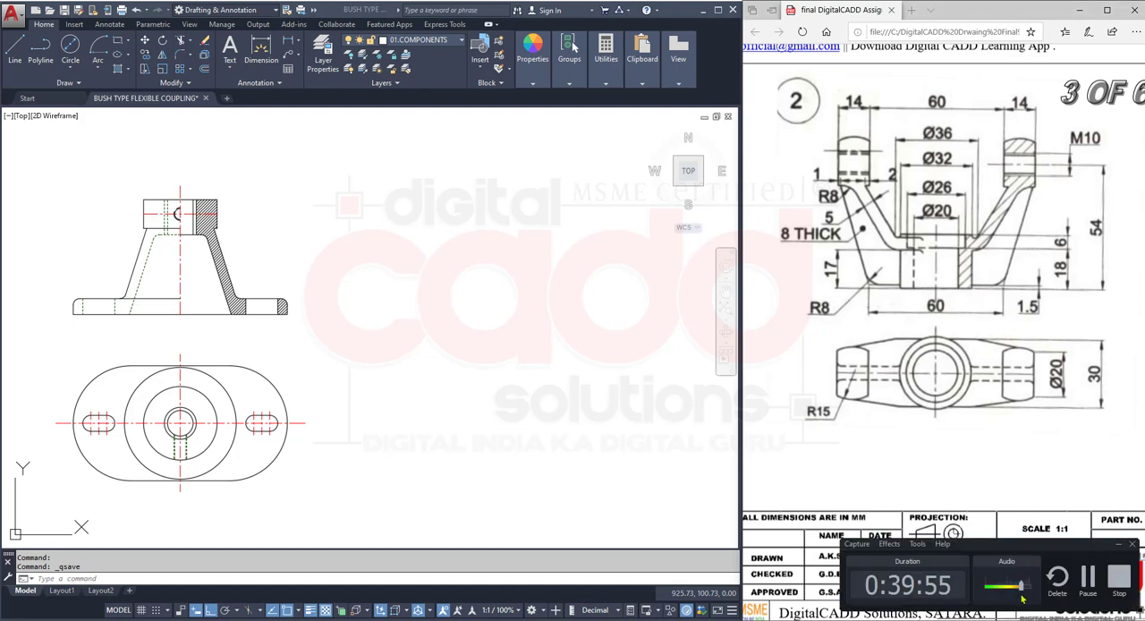
left_click(1117, 545)
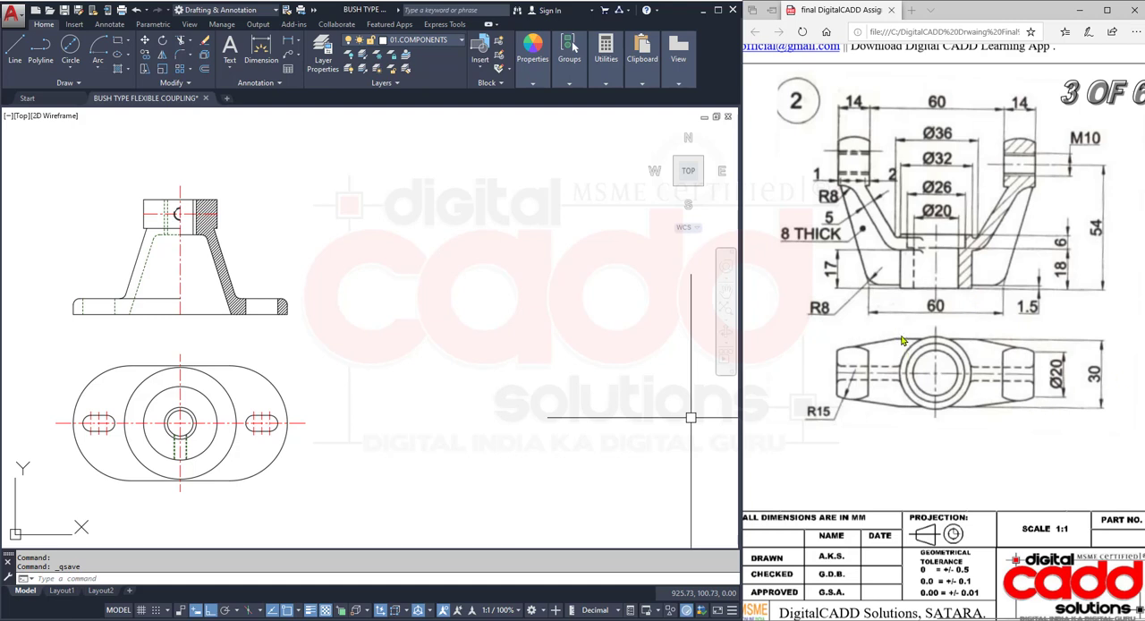
left_click_drag(896, 329, 978, 430)
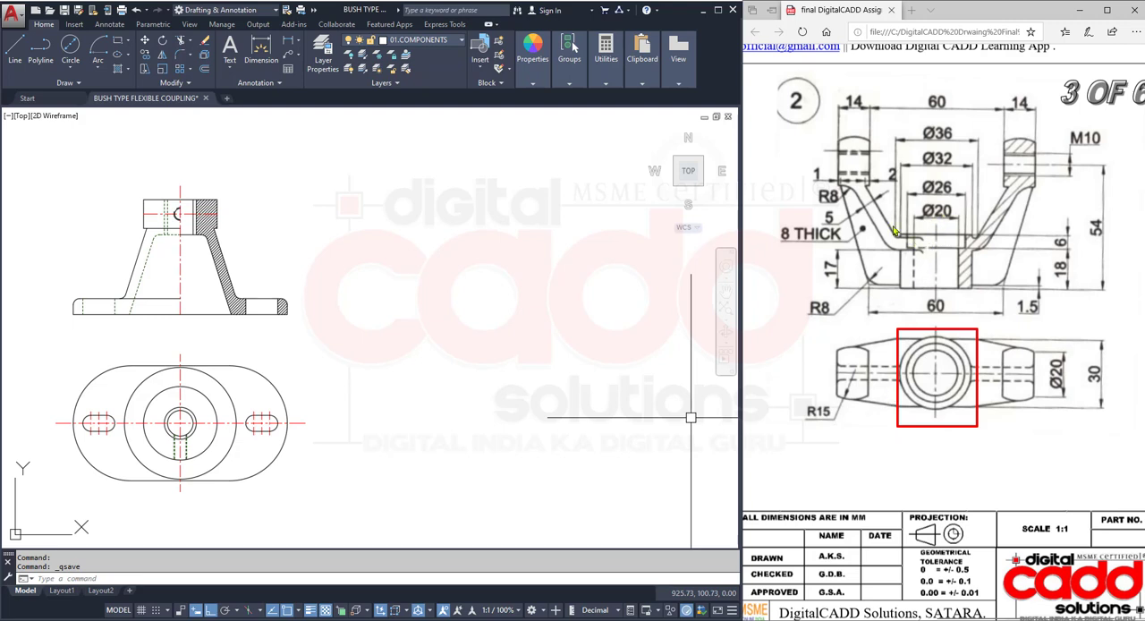
mouse_move(893, 225)
left_mouse_down()
mouse_move(915, 268)
mouse_move(978, 301)
left_mouse_up()
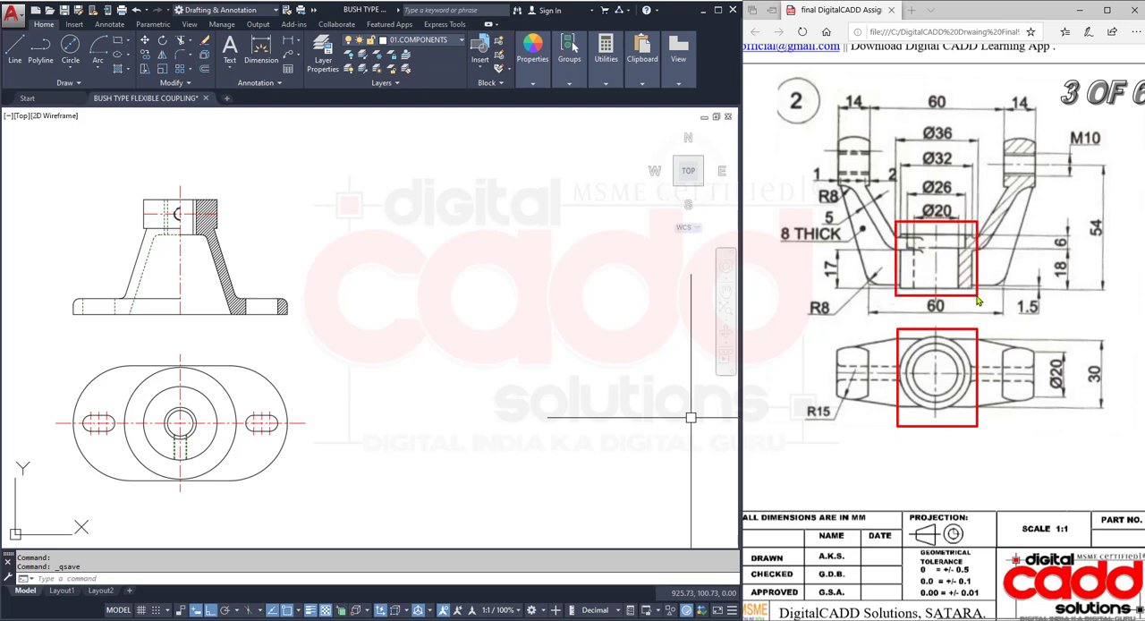
left_click_drag(968, 129, 1047, 296)
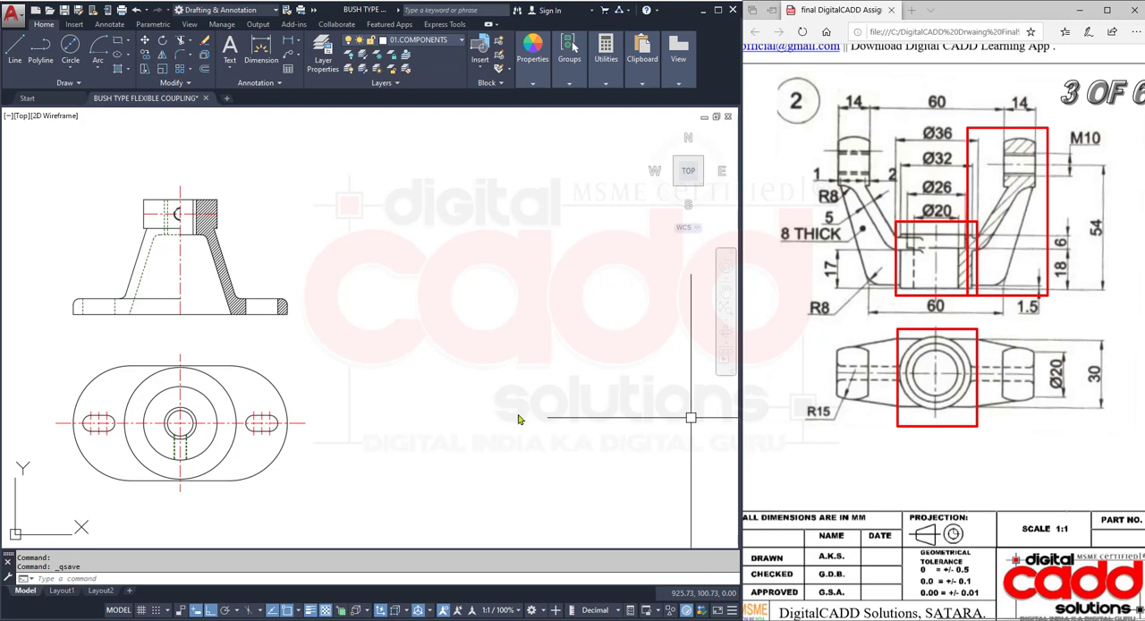
key("Escape")
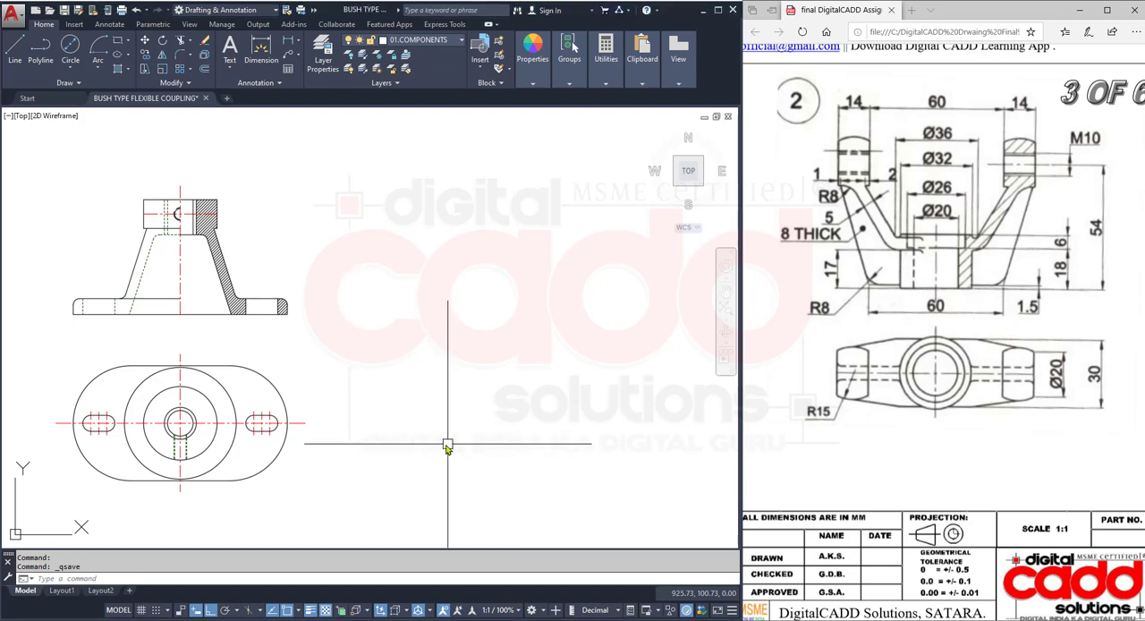
- Draw a 32 mm diameter circle in the empty area beside part 1's top view to start part 2's top view
middle_click_drag(447, 440, 401, 452)
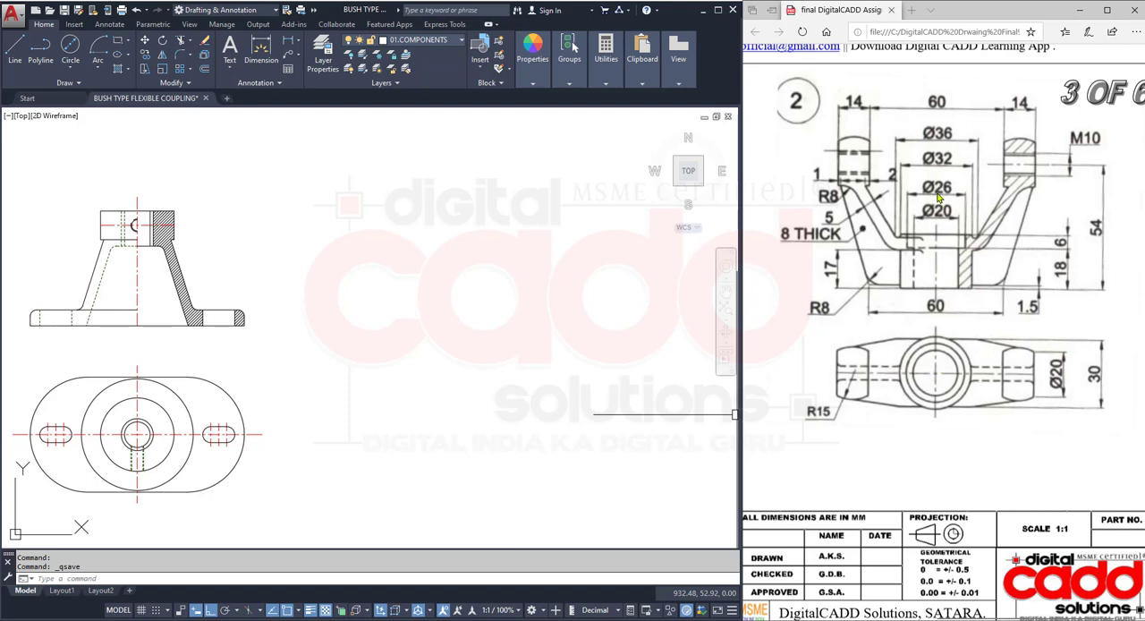
left_click(74, 71)
left_click(90, 89)
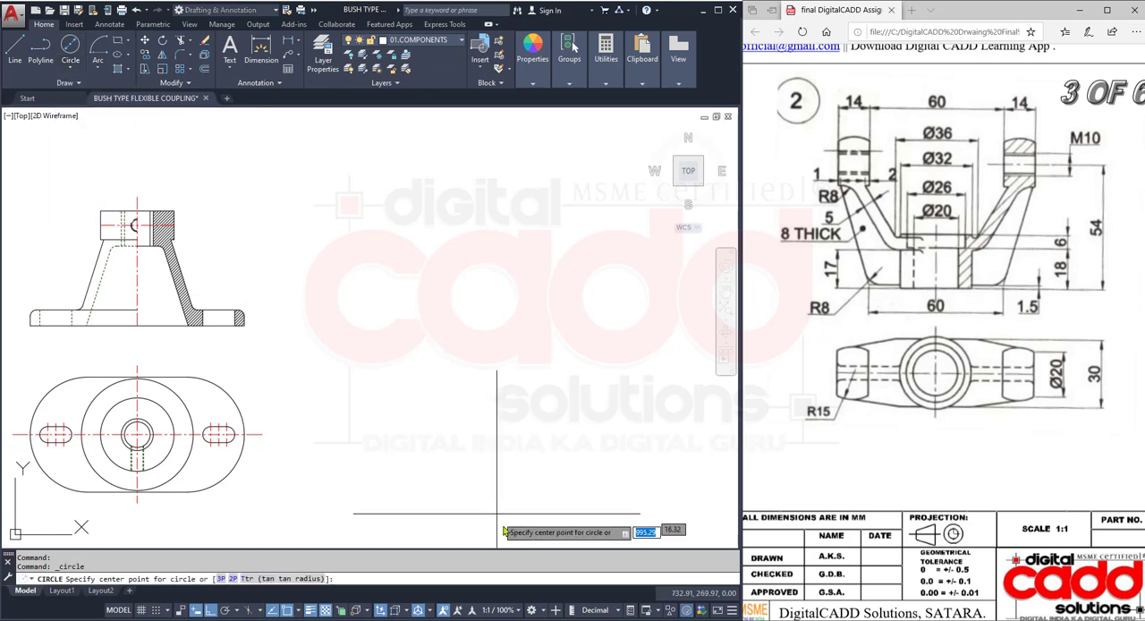
left_click(556, 440)
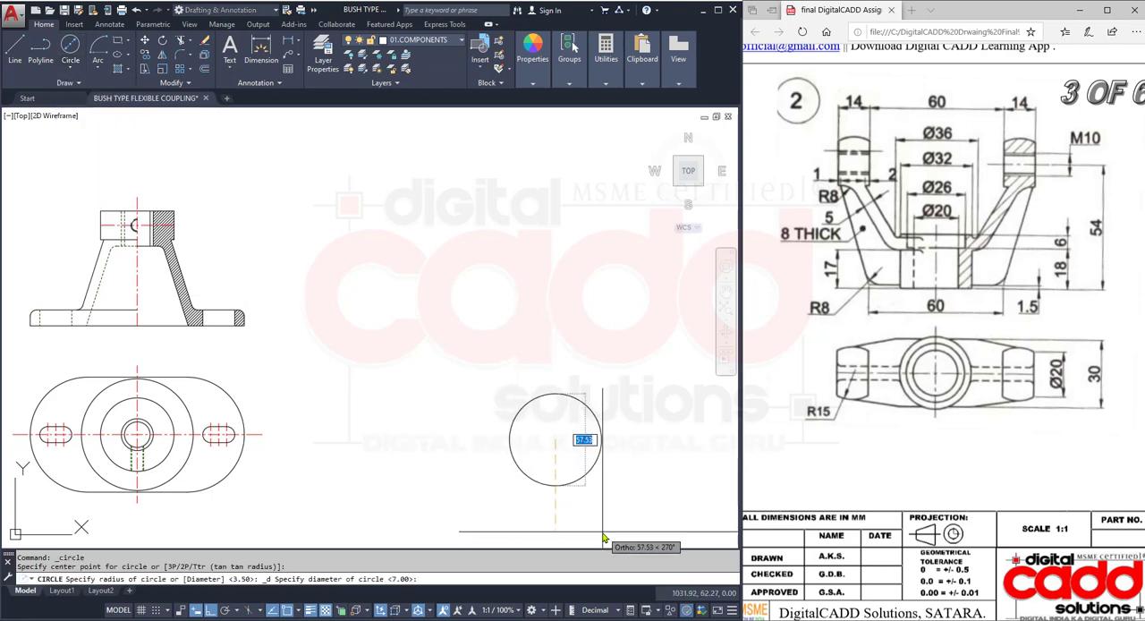
type("32")
key("Return")
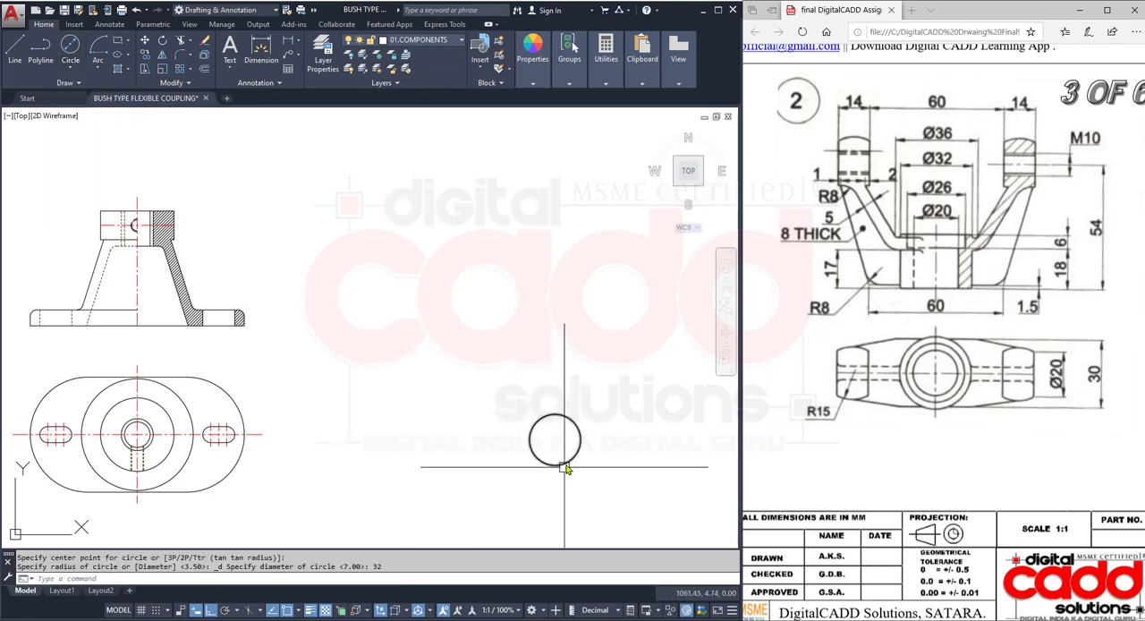
- Draw a 26 mm diameter circle concentric with the 32 mm circle
middle_click_drag(555, 463, 465, 460)
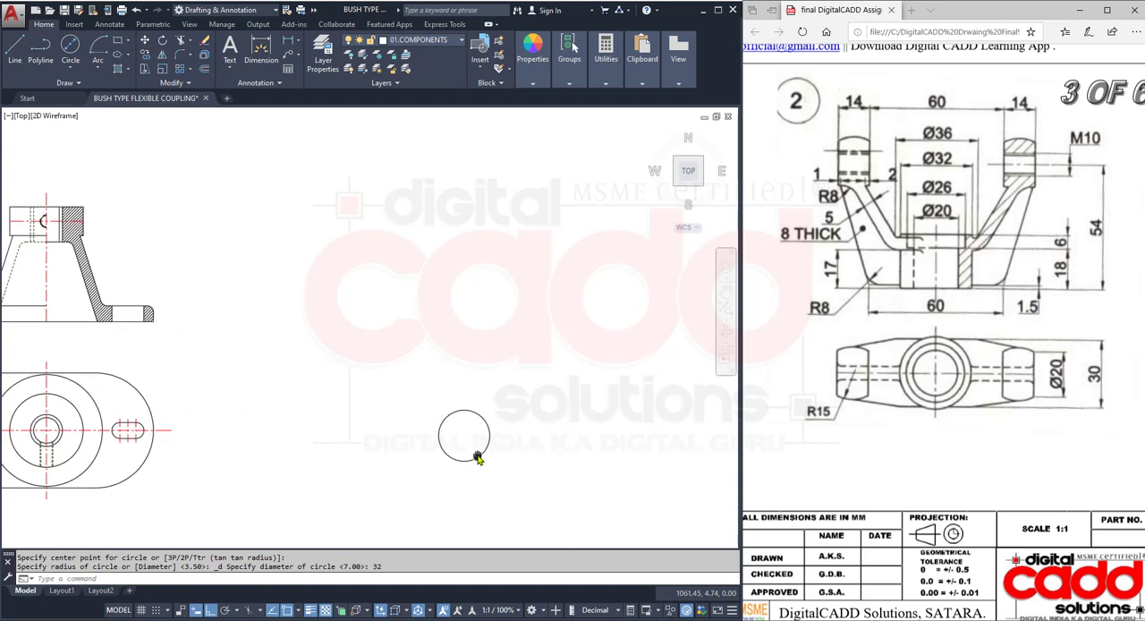
left_click(70, 49)
left_click(463, 435)
type("d")
key("Return")
type("26")
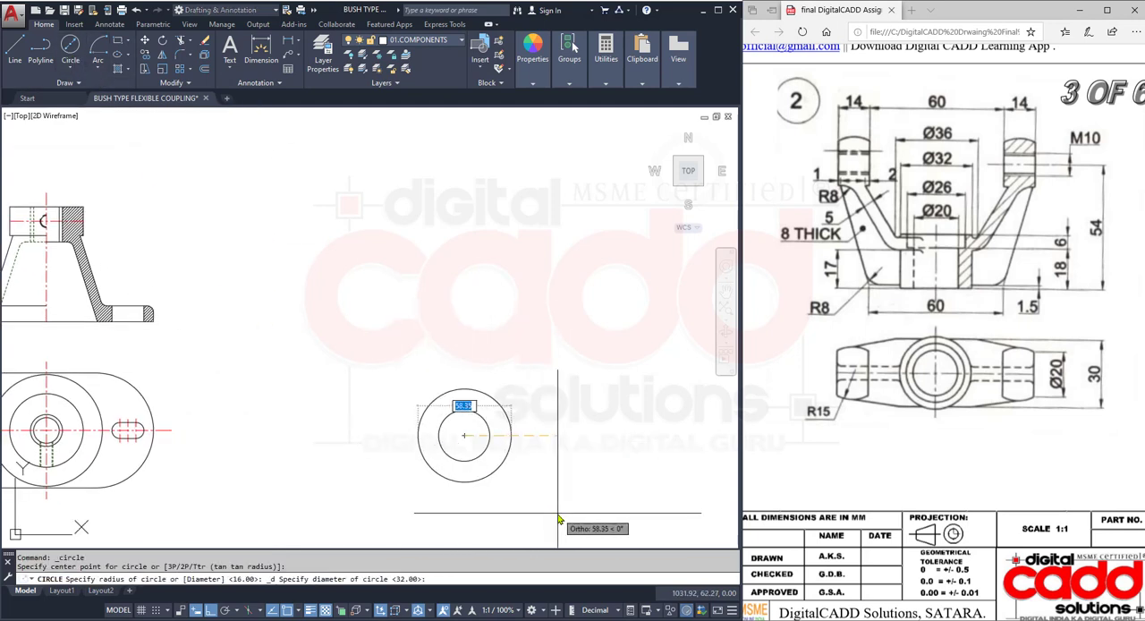
key("Return")
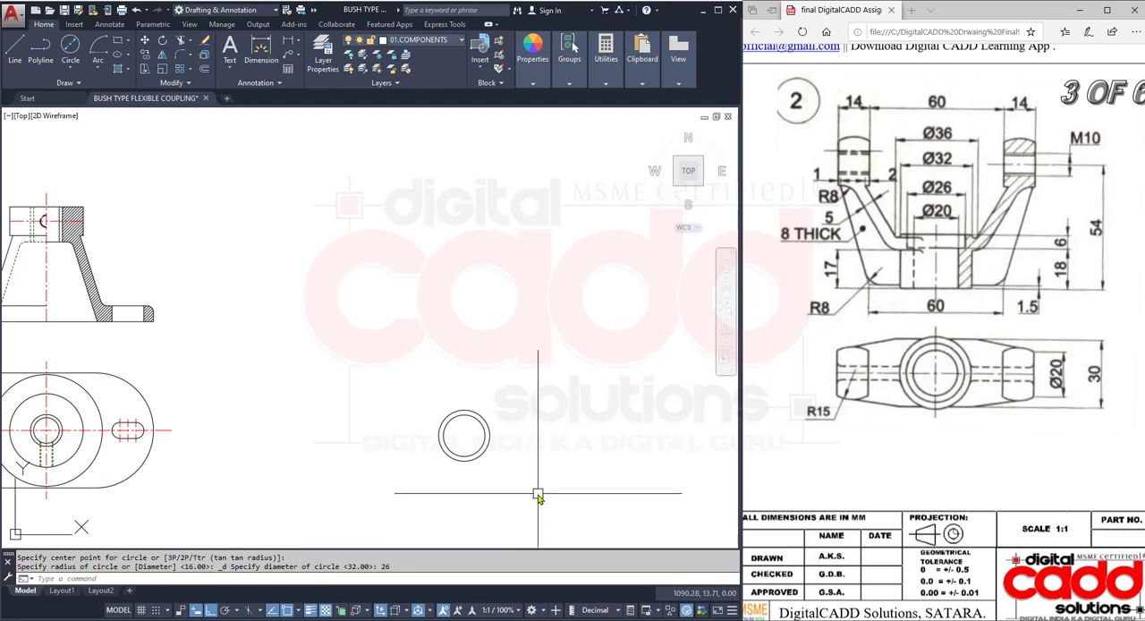
- Add a 20 mm diameter bore circle at the same centre as the 32 mm and 26 mm circles
scroll(471, 451, "up", 8)
middle_click_drag(463, 414, 440, 458)
left_click(70, 49)
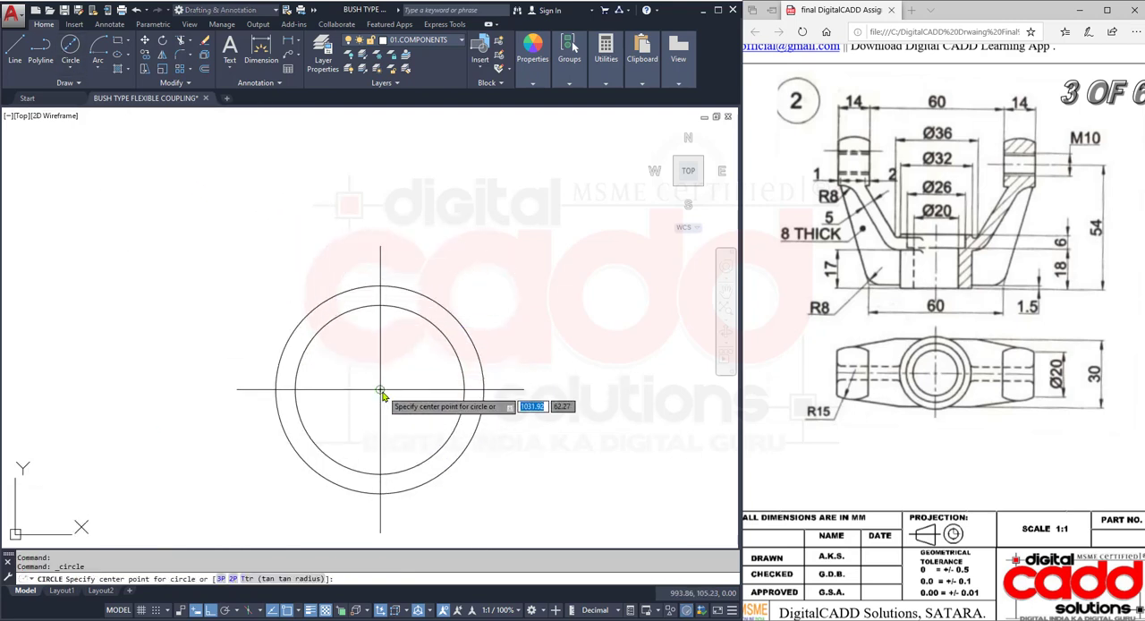
left_click(379, 389)
type("20")
key("Return")
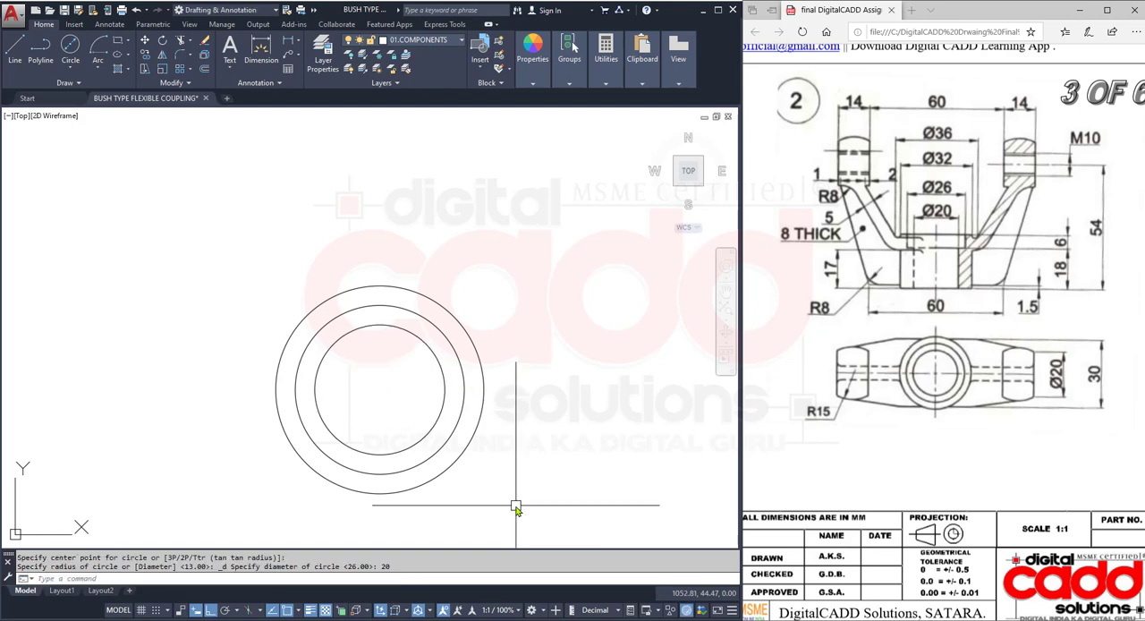
- On layer 03.CENTRE LINES, draw vertical and horizontal centre lines between opposite quadrants of the 32 mm circle
middle_click_drag(541, 409, 488, 418)
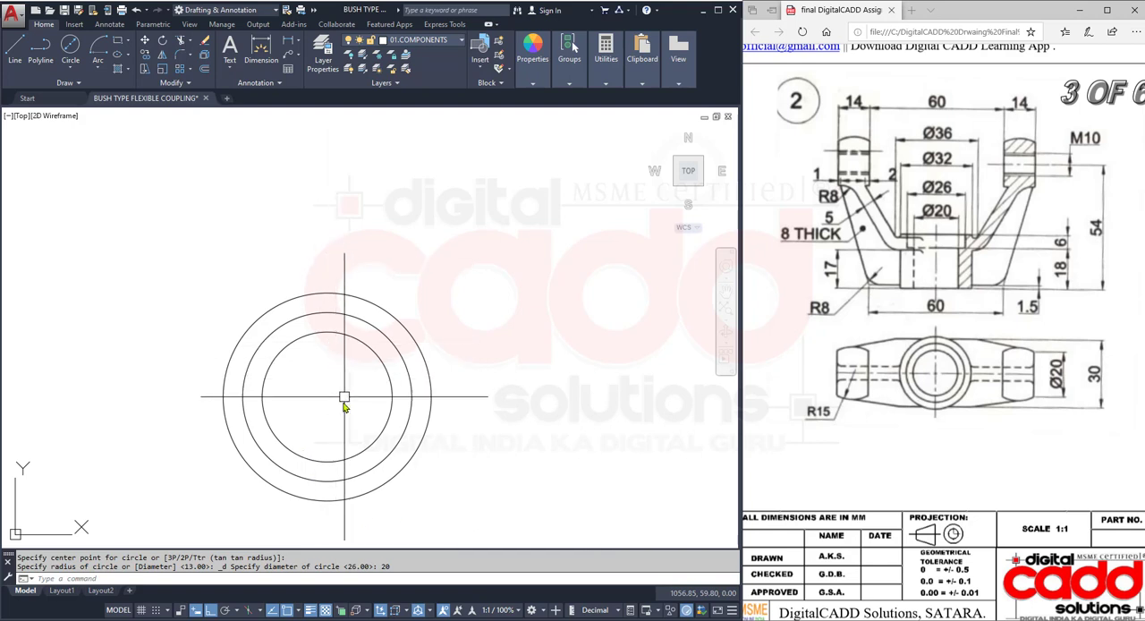
middle_click_drag(431, 427, 414, 421)
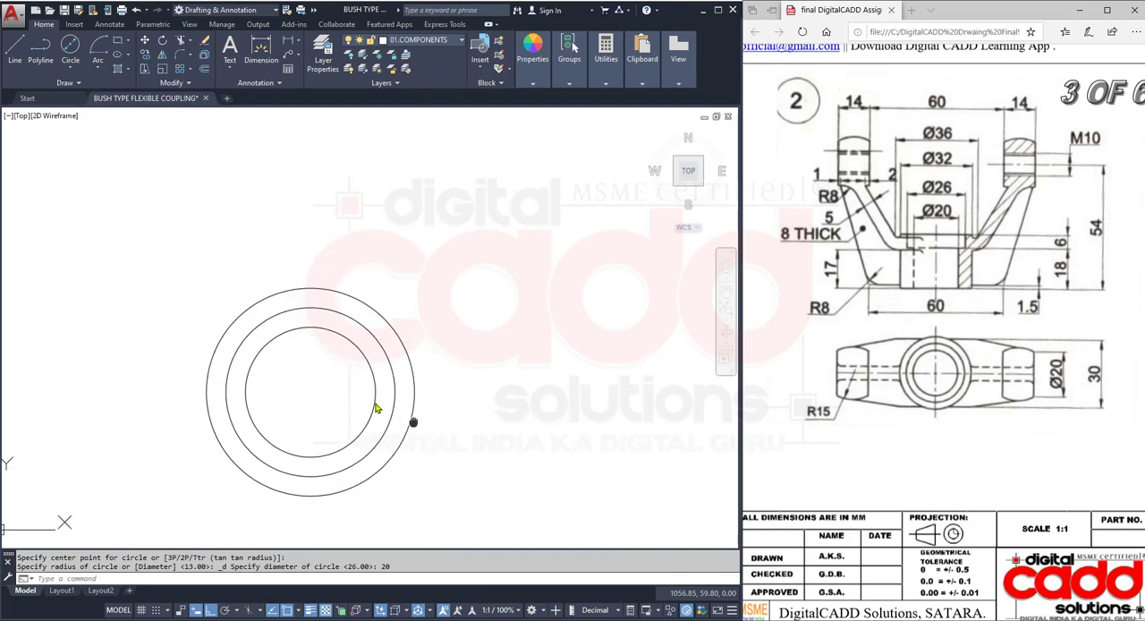
left_click(420, 40)
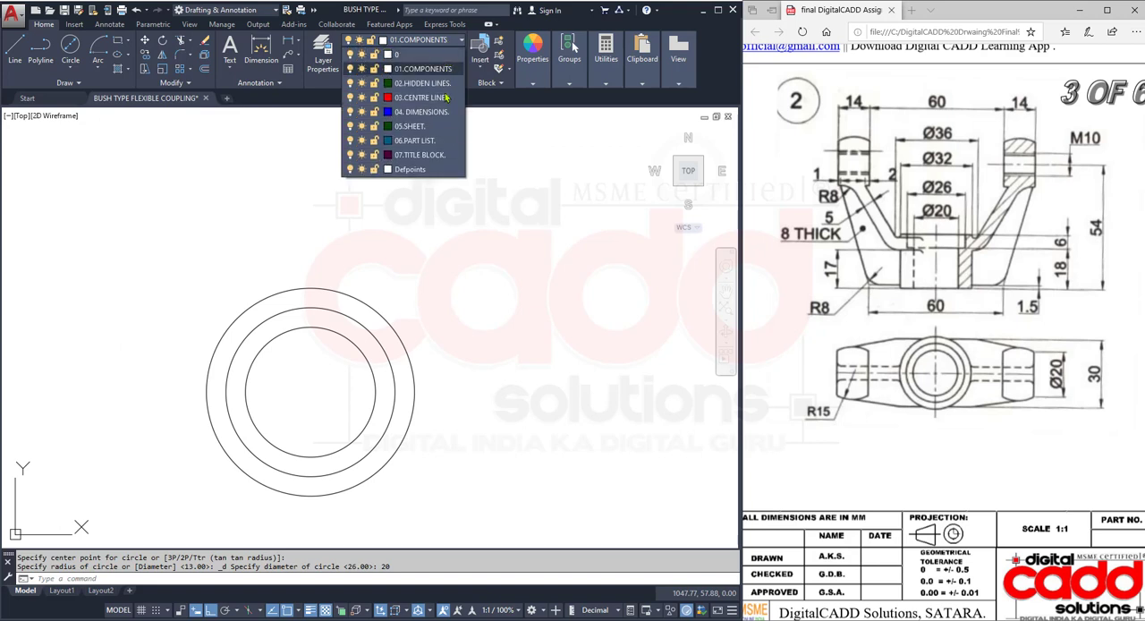
left_click(407, 116)
left_click(16, 49)
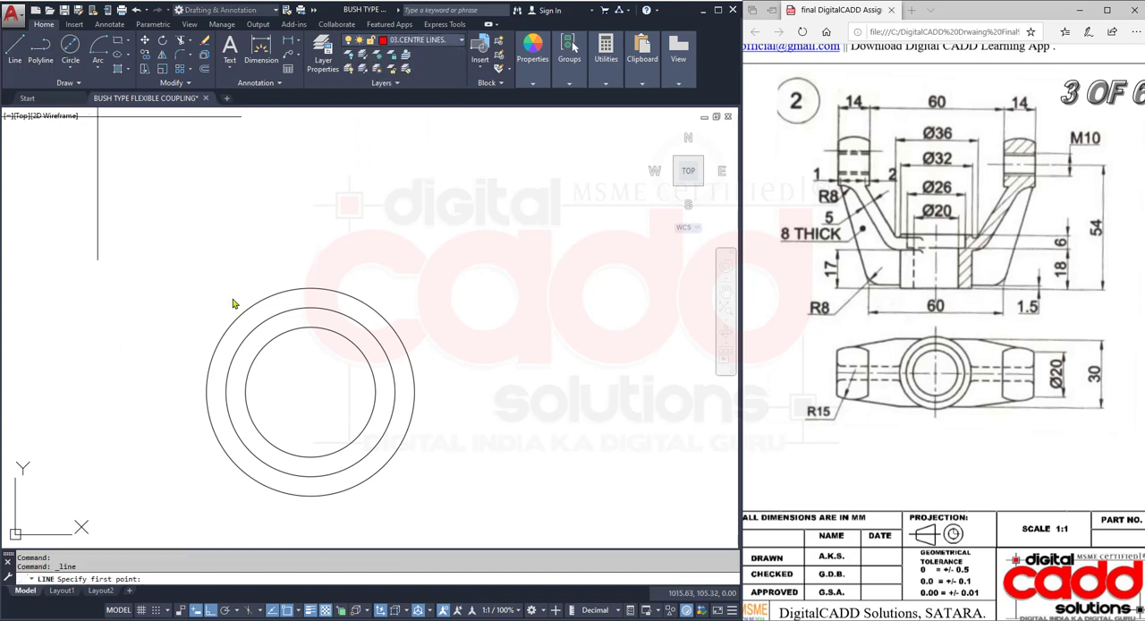
left_click(310, 287)
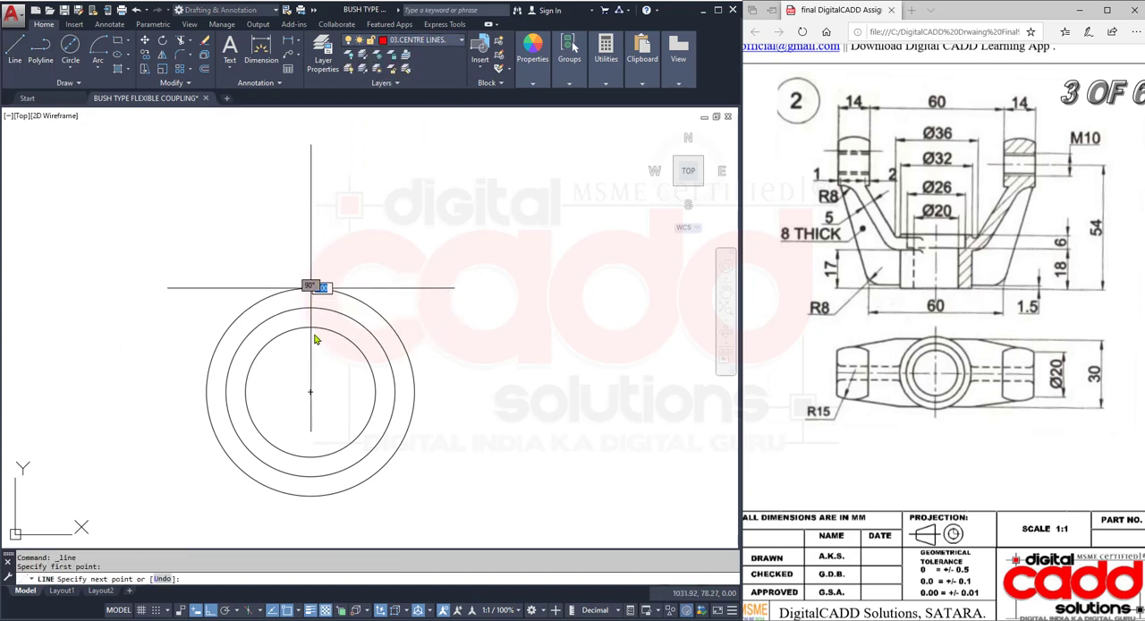
left_click(310, 496)
key("Return")
key("Return")
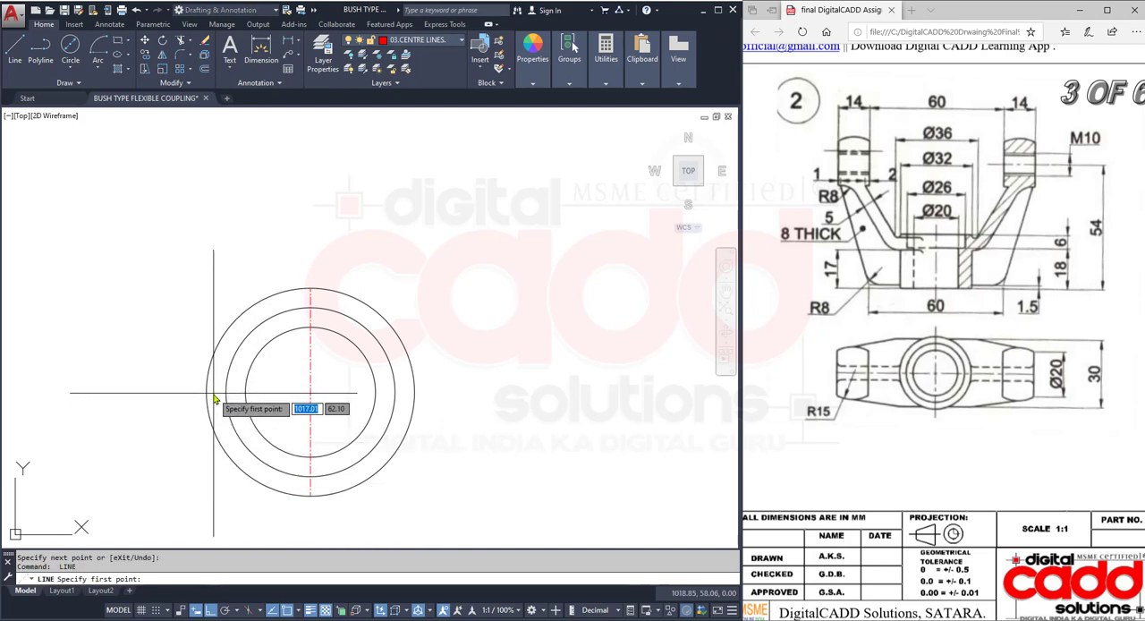
left_click(206, 392)
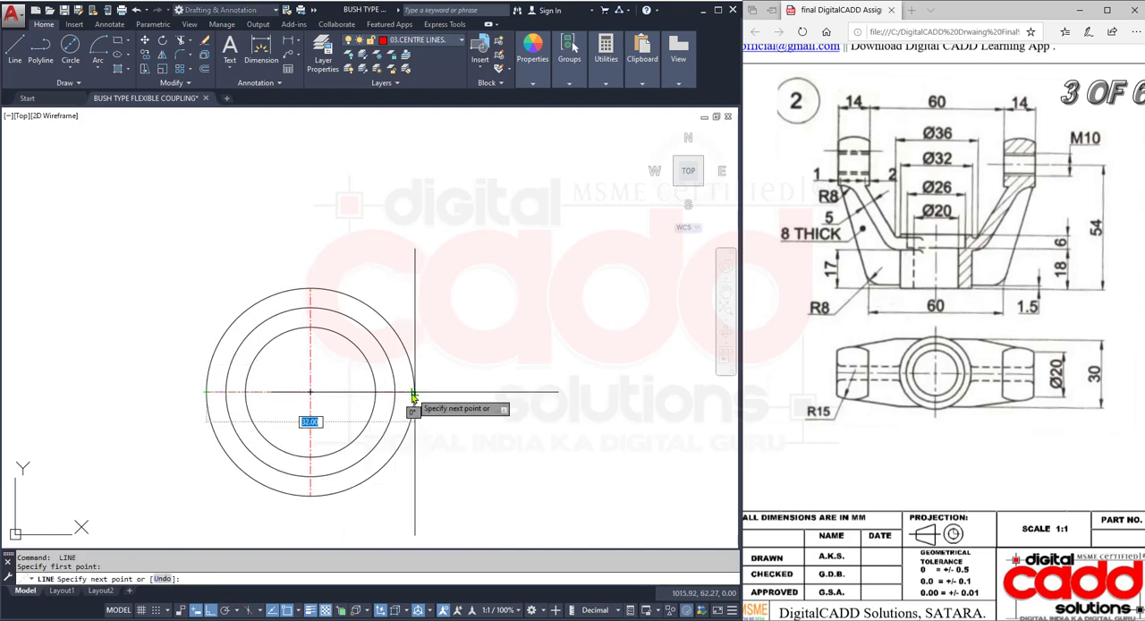
left_click(413, 393)
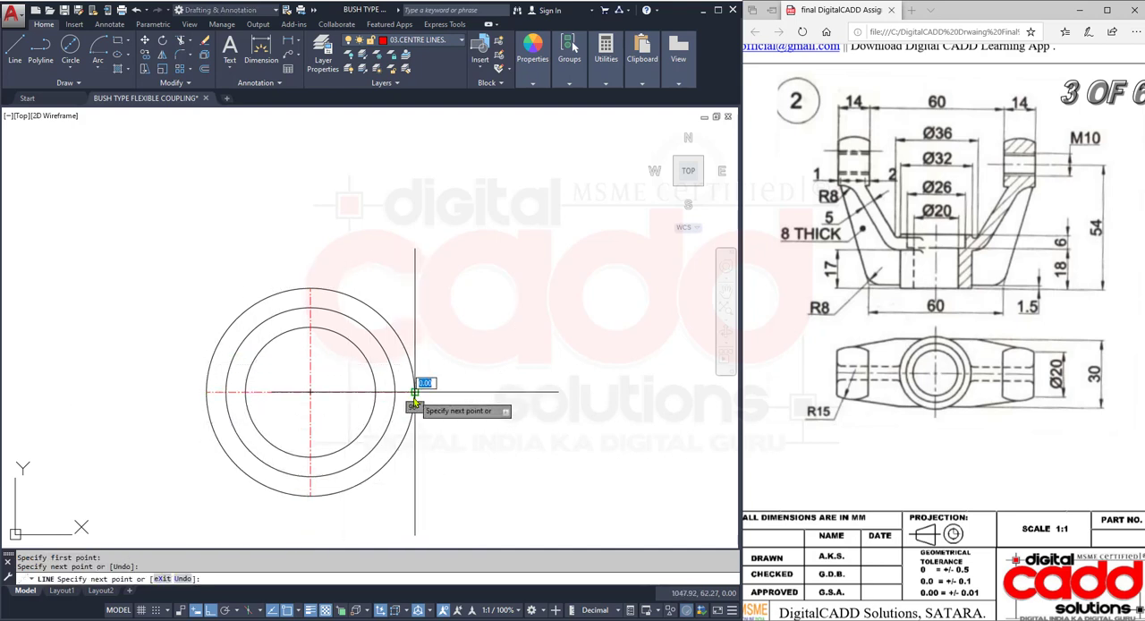
key("Return")
- Match the properties of both new centre lines to the horizontal centre line of part 1's top view
type("ma")
key("Return")
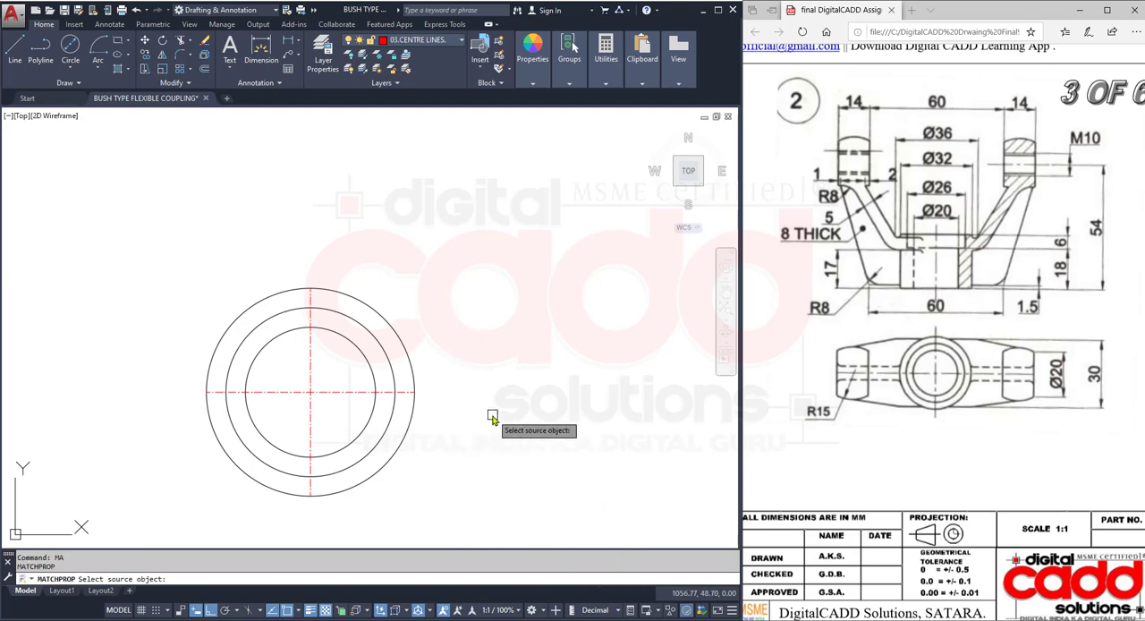
scroll(487, 409, "down", 3)
left_click(152, 406)
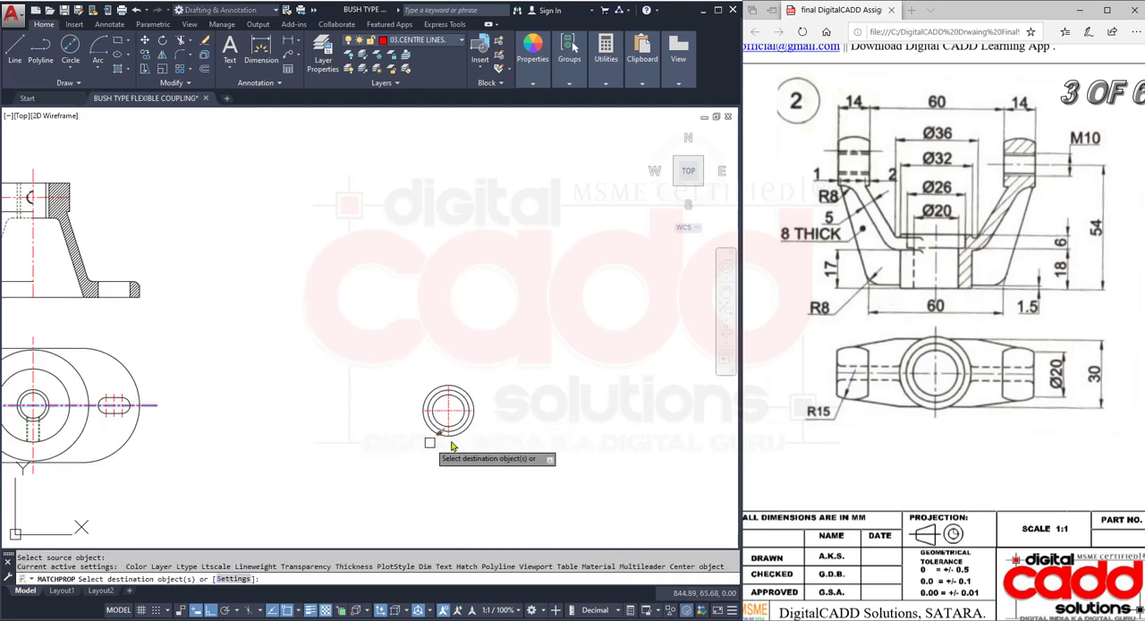
scroll(429, 427, "up", 8)
left_click(344, 261)
left_click(268, 324)
scroll(429, 465, "down", 5)
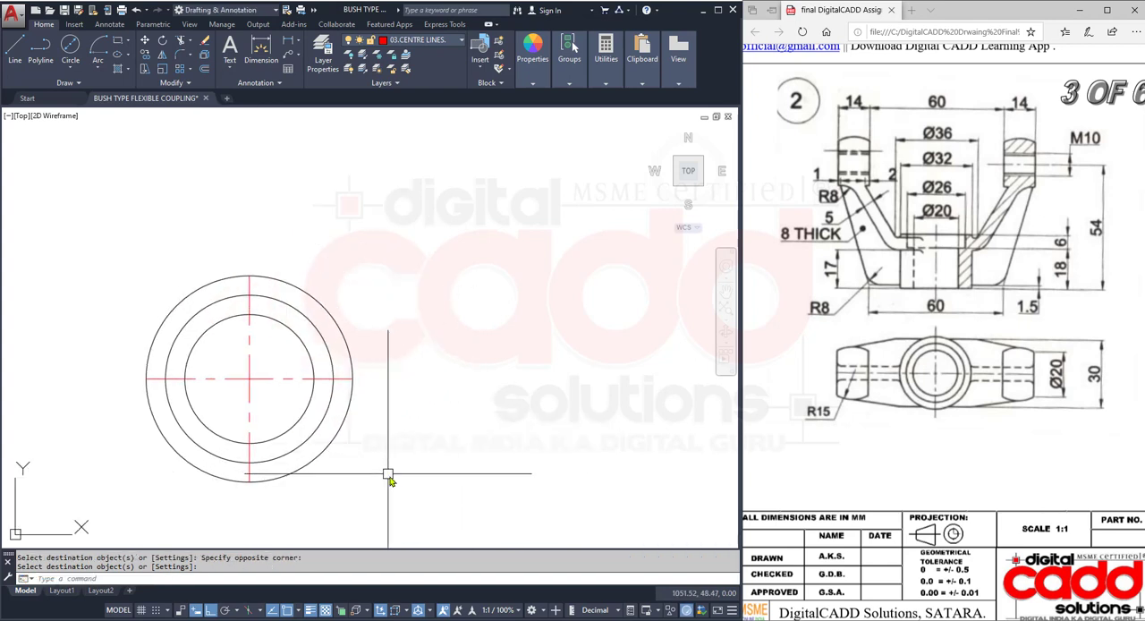
- Stretch the right end of the horizontal centre line well beyond the 32 mm circle
middle_click_drag(392, 476, 430, 483)
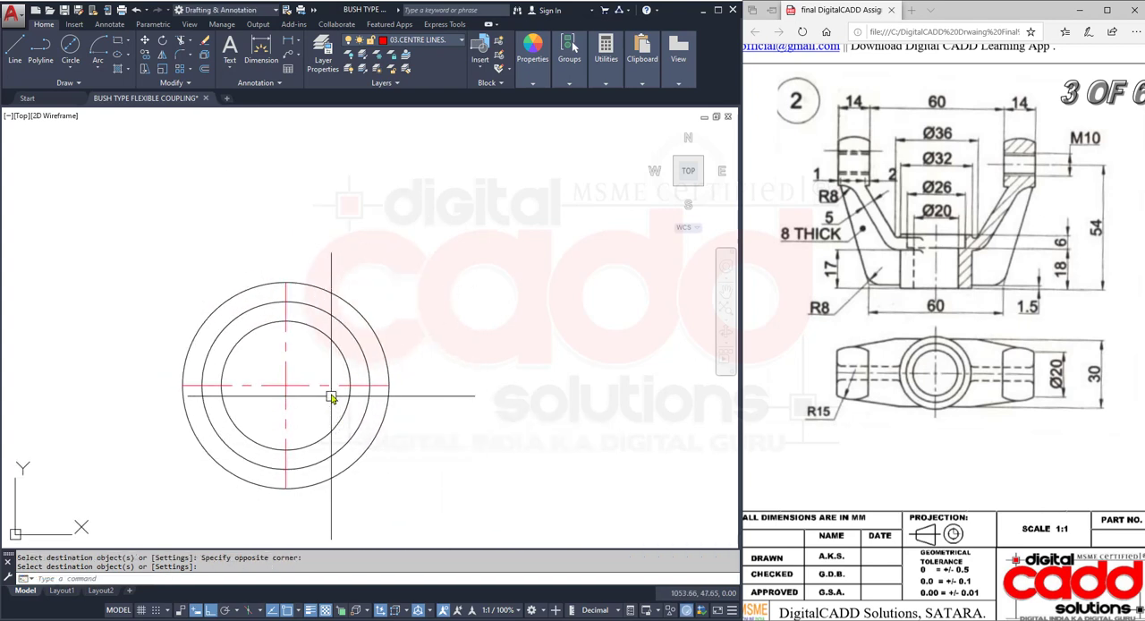
left_click(330, 387)
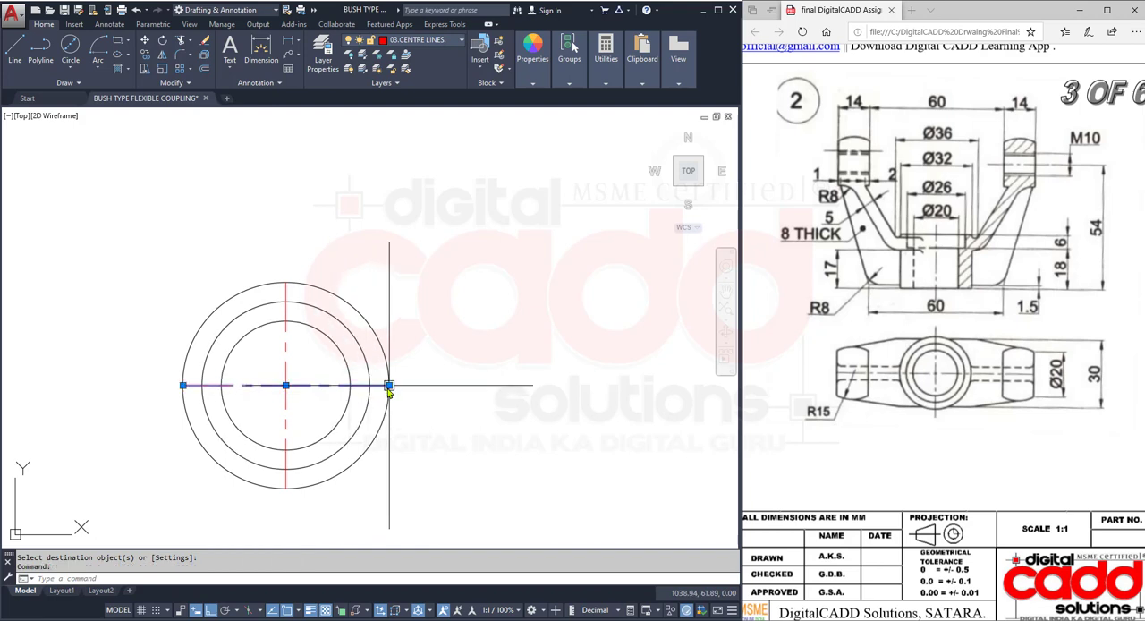
left_click(389, 386)
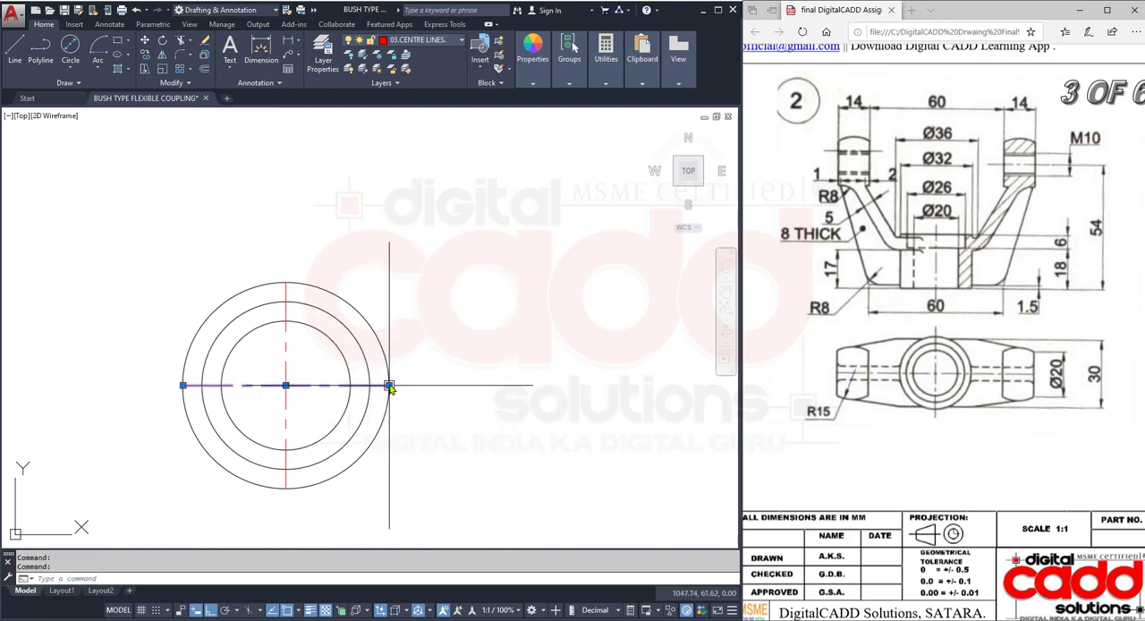
left_click(390, 385)
key("Escape")
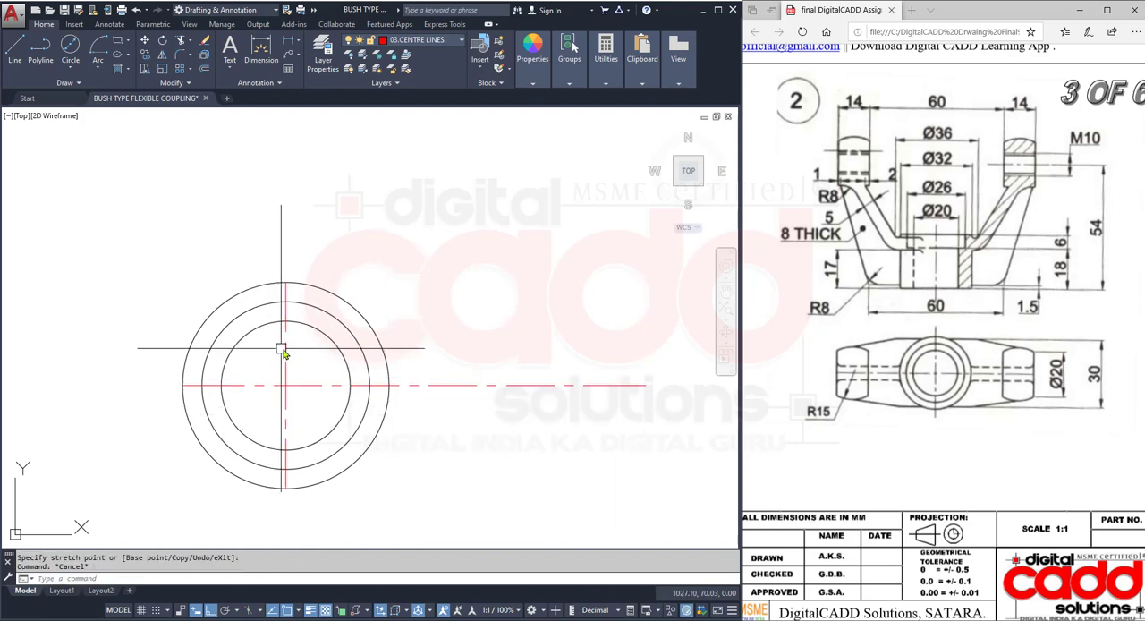
- Move the horizontal centre line by its midpoint onto the common centre of the three circles
left_click(286, 351)
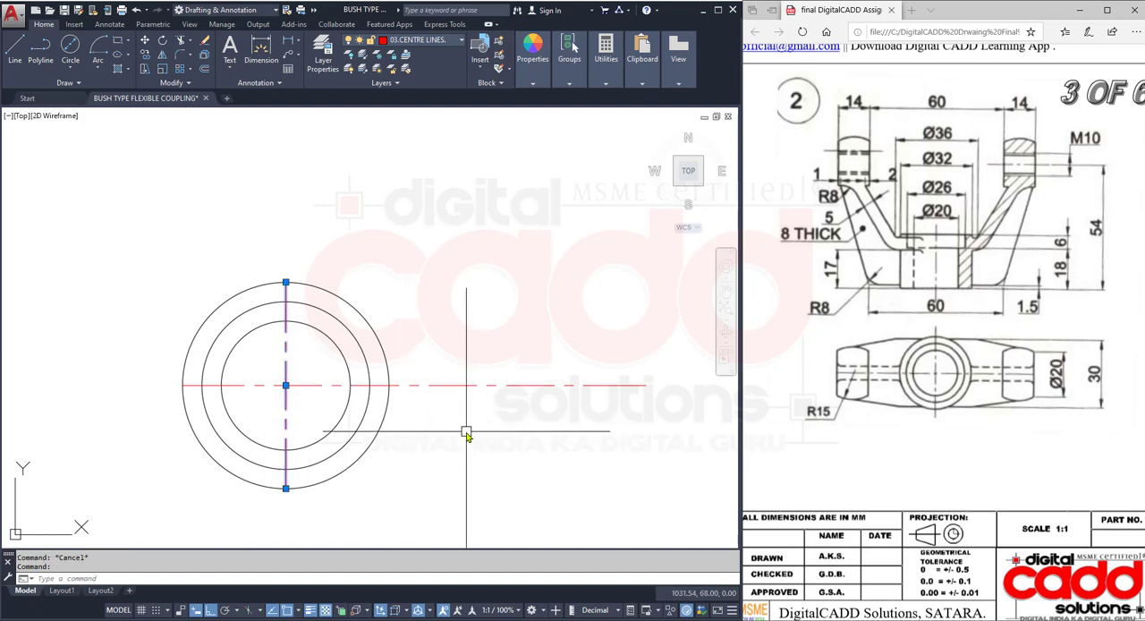
key("Escape")
left_click(464, 386)
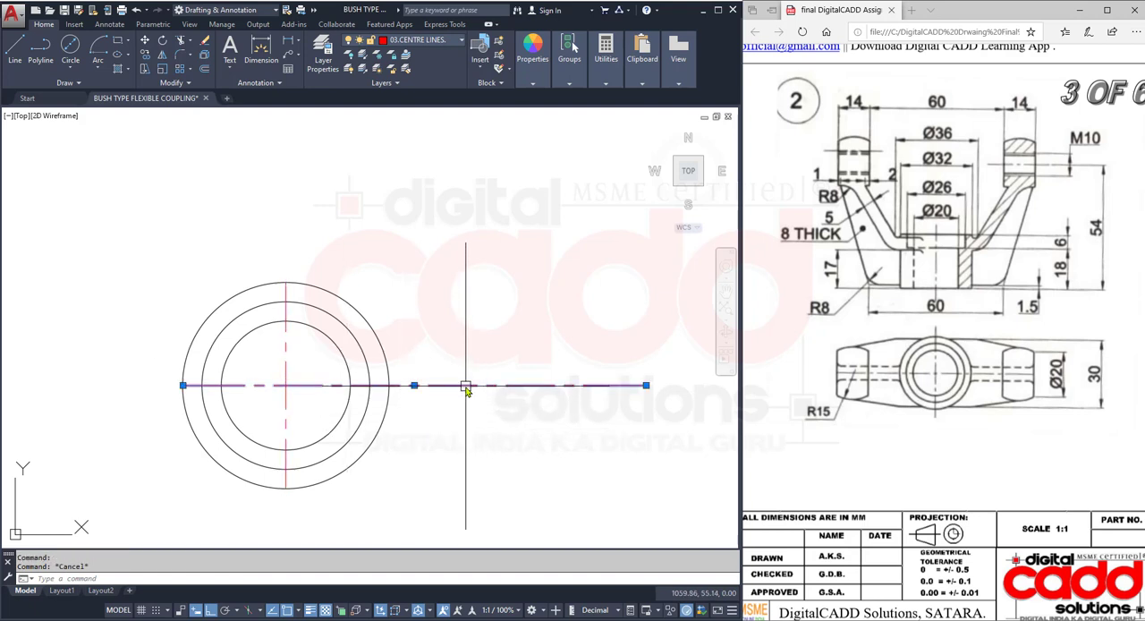
left_click(413, 385)
left_click(286, 385)
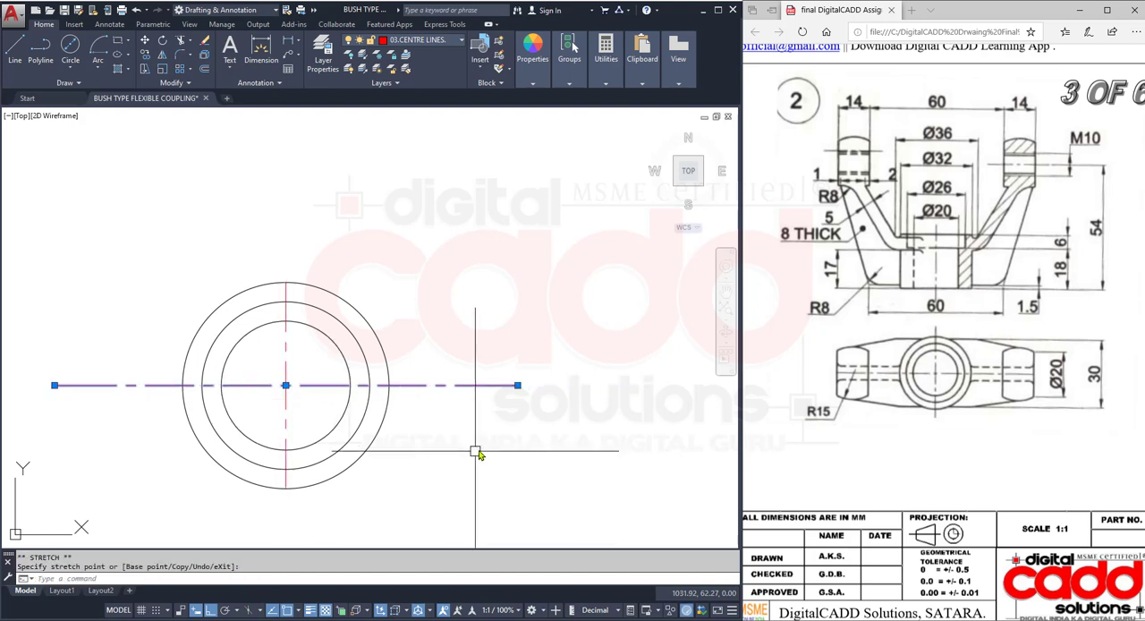
key("Escape")
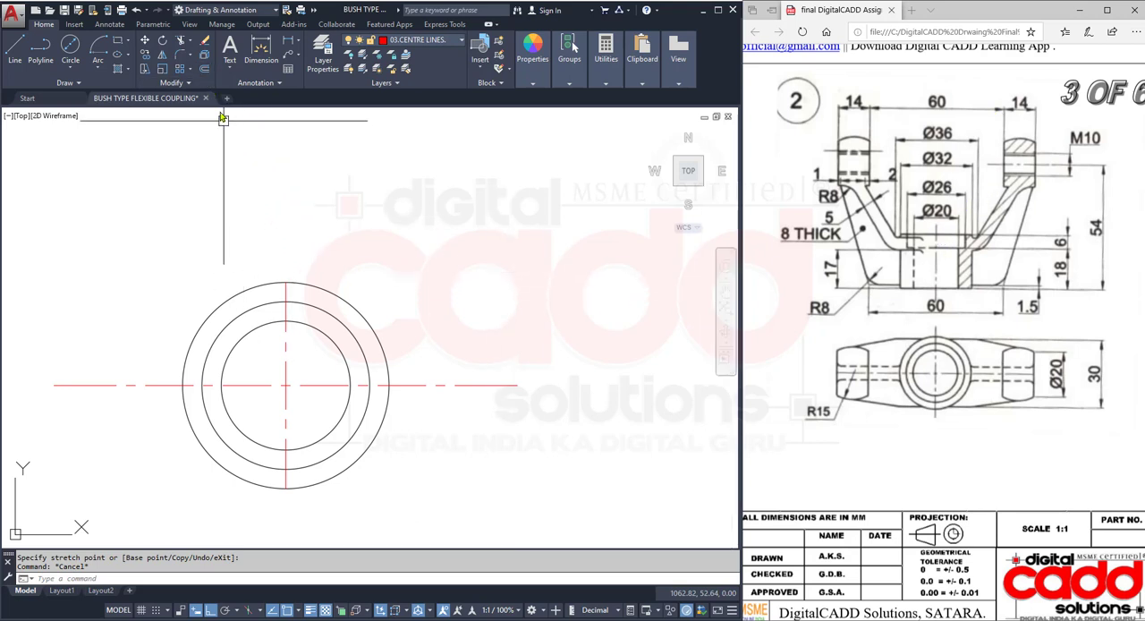
- Offset the vertical centre line 30 mm to the right, and offset that copy a further 14 mm to the right
left_click(205, 69)
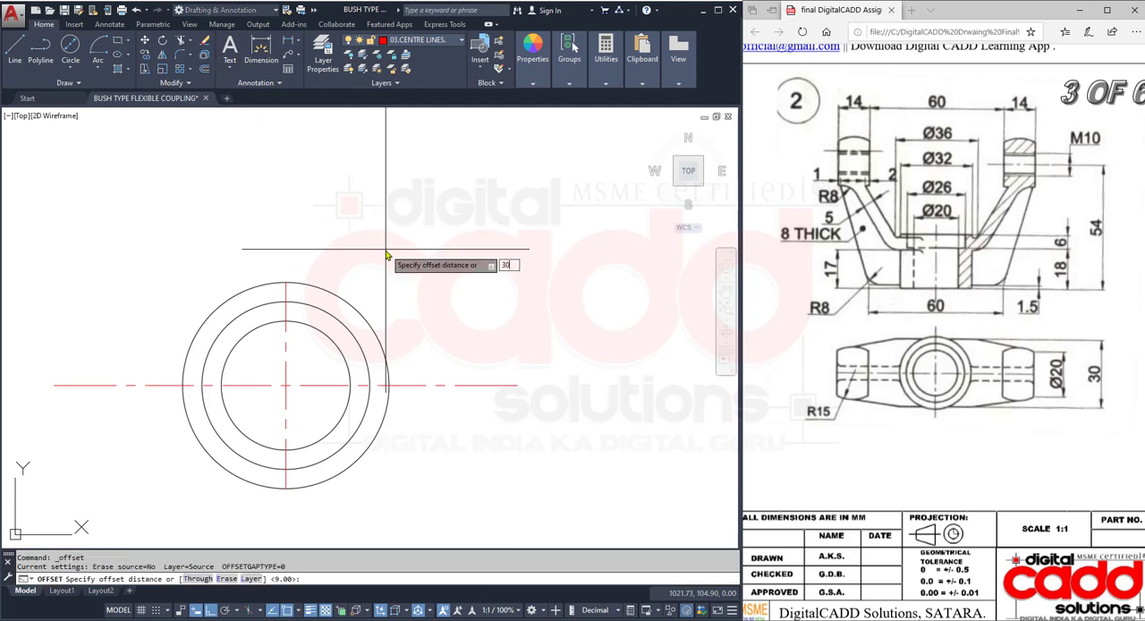
type("30")
key("Return")
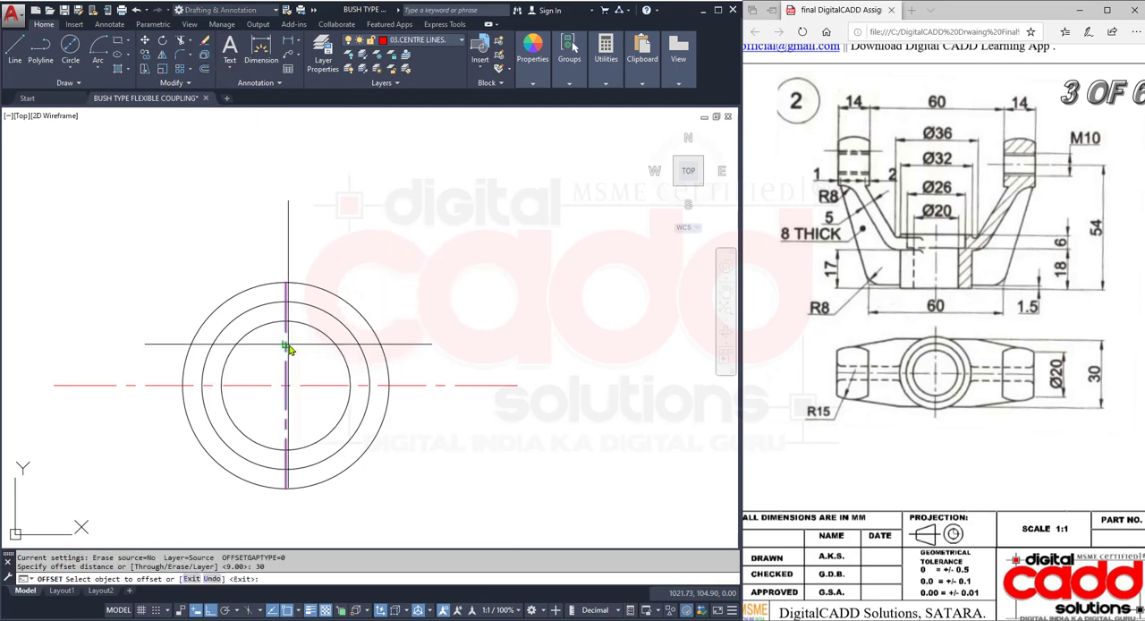
left_click(287, 347)
left_click(567, 350)
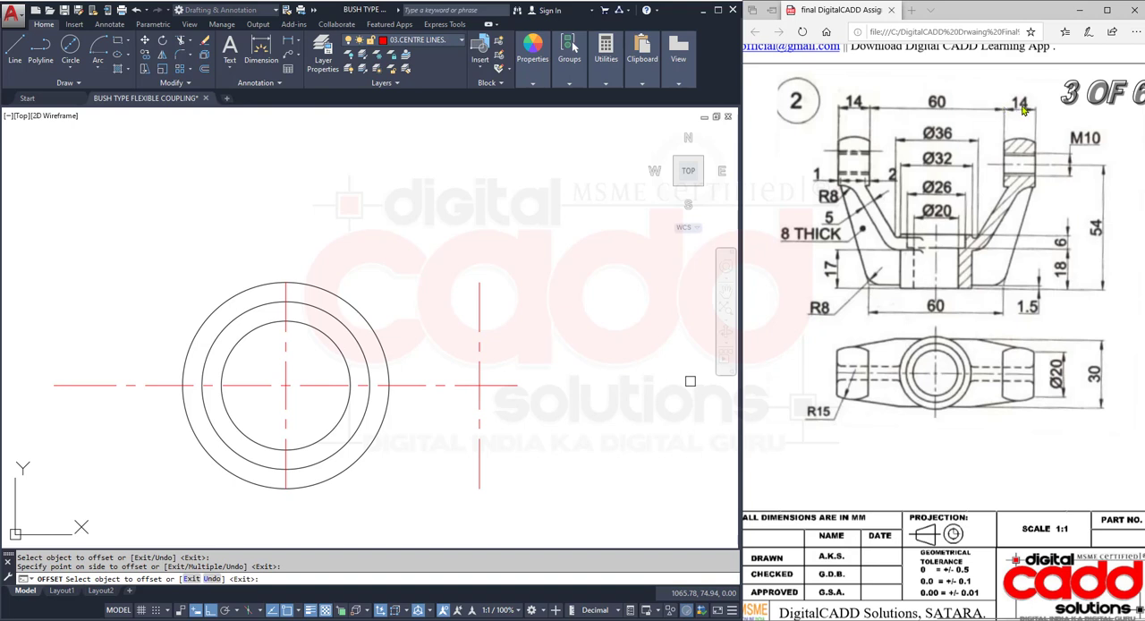
left_click(478, 315)
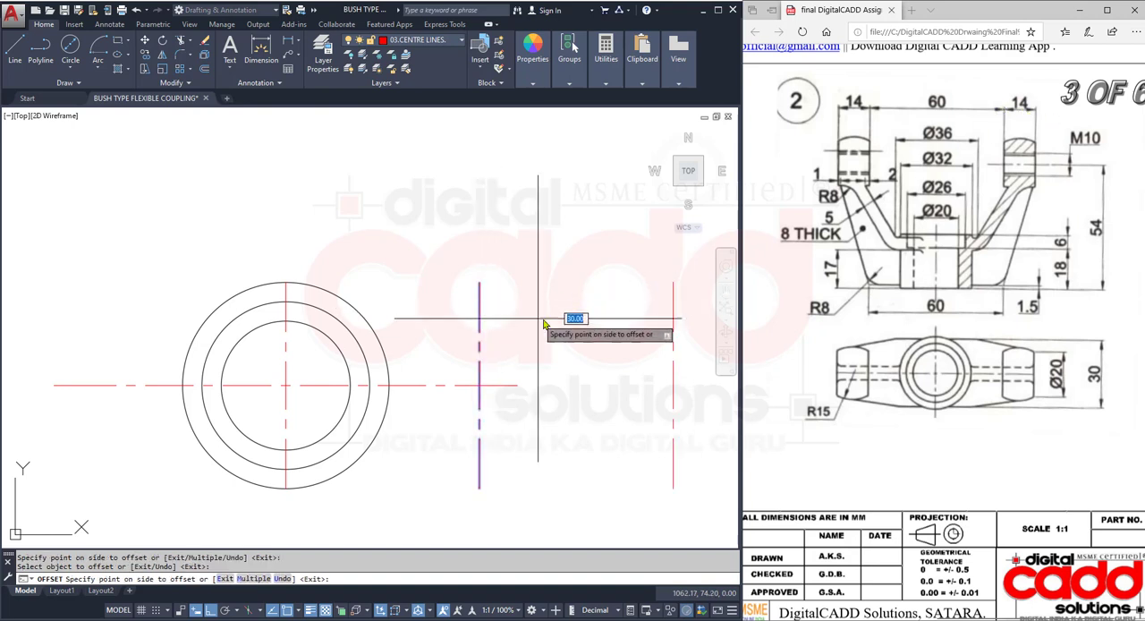
type("14")
key("Return")
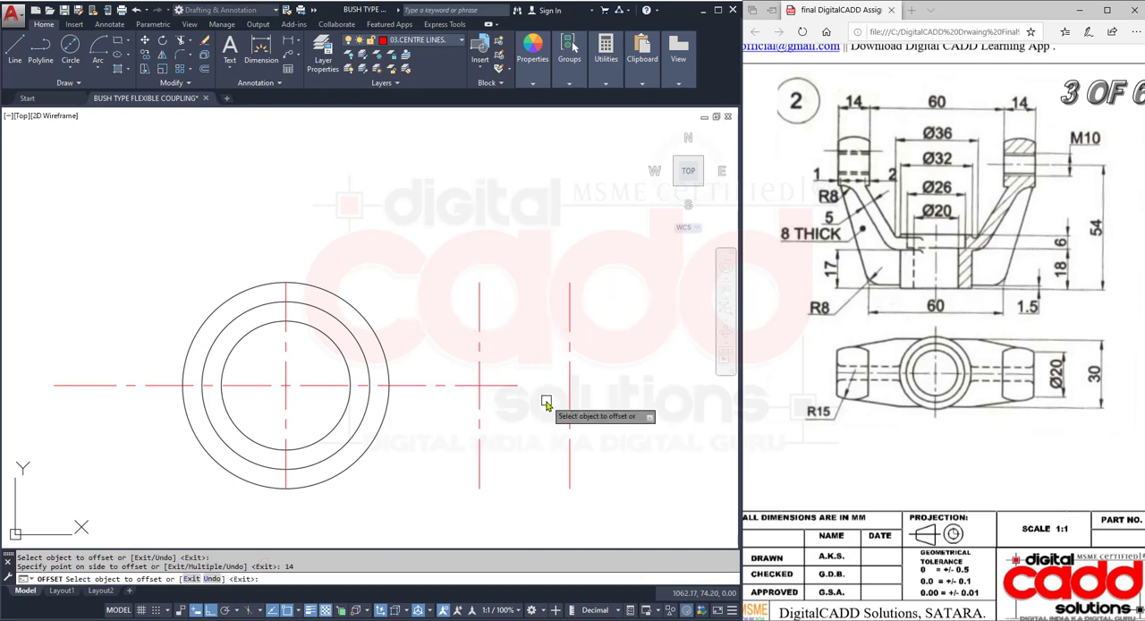
key("Return")
- Stretch the right end of the horizontal centre line past the outermost vertical offset line
left_click(515, 386)
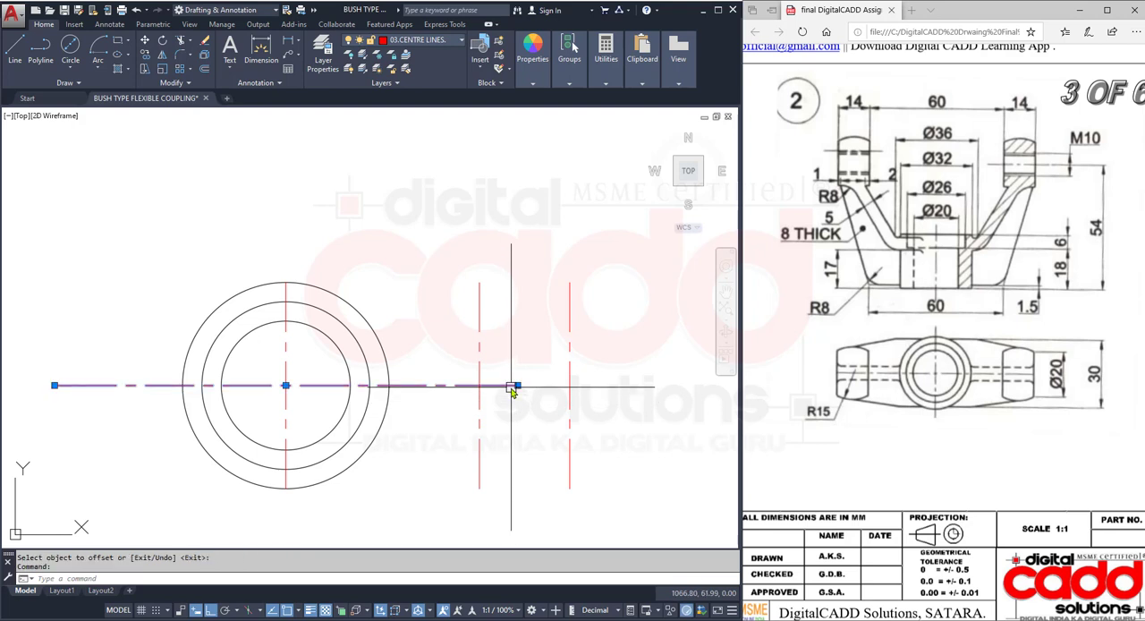
left_click(517, 384)
left_click(629, 386)
key("Escape")
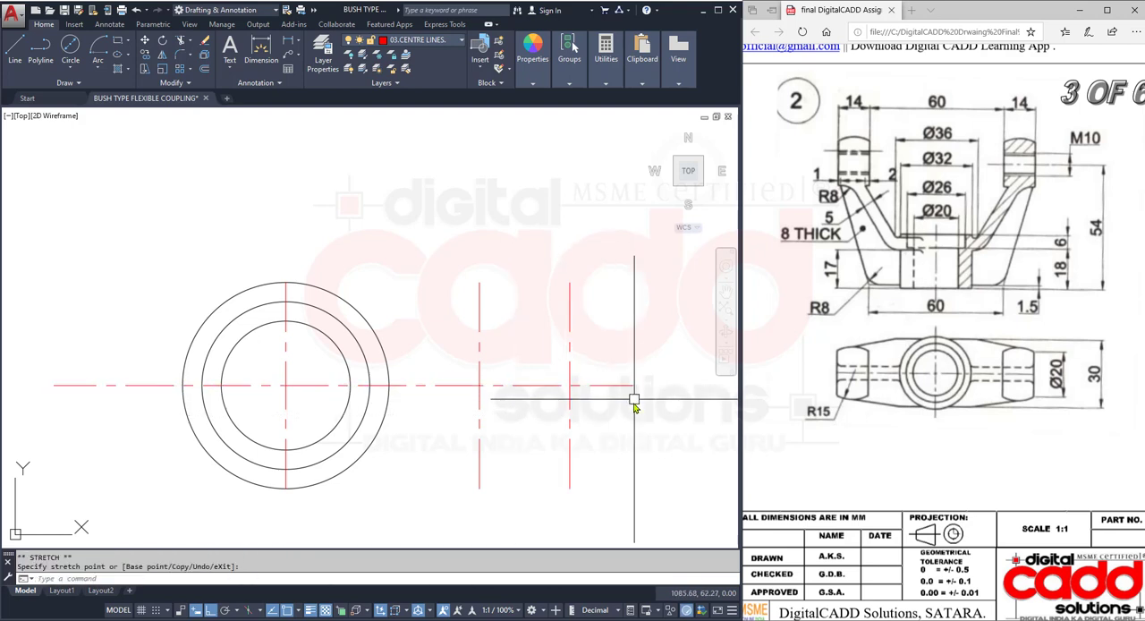
- Check the distance between the upper ends of the two vertical offset lines
type("DI")
key("Return")
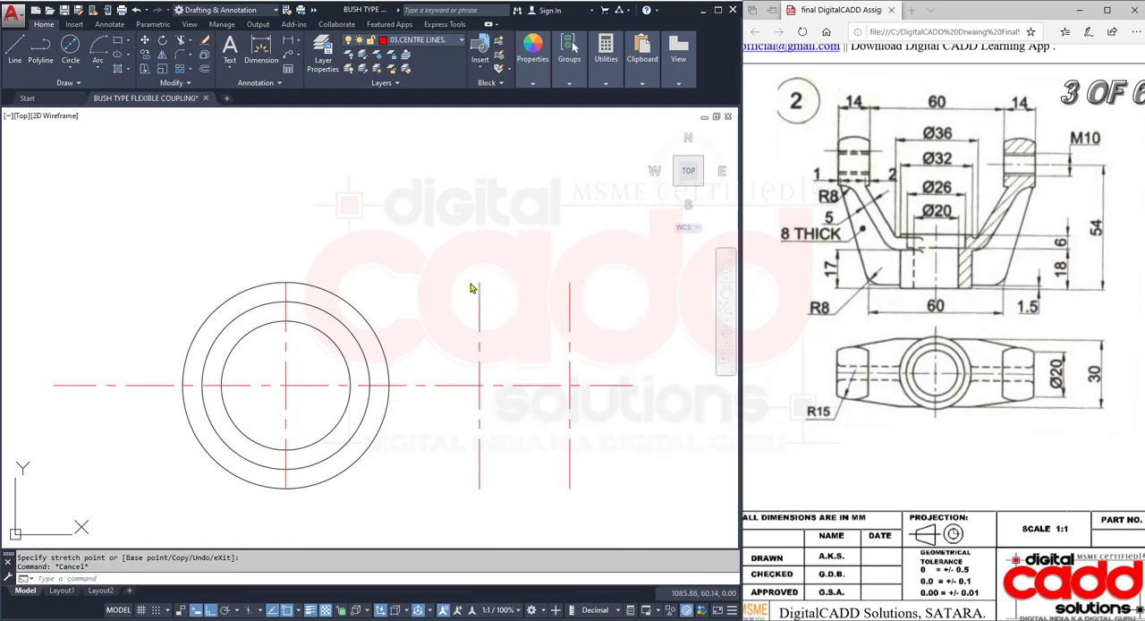
left_click(479, 283)
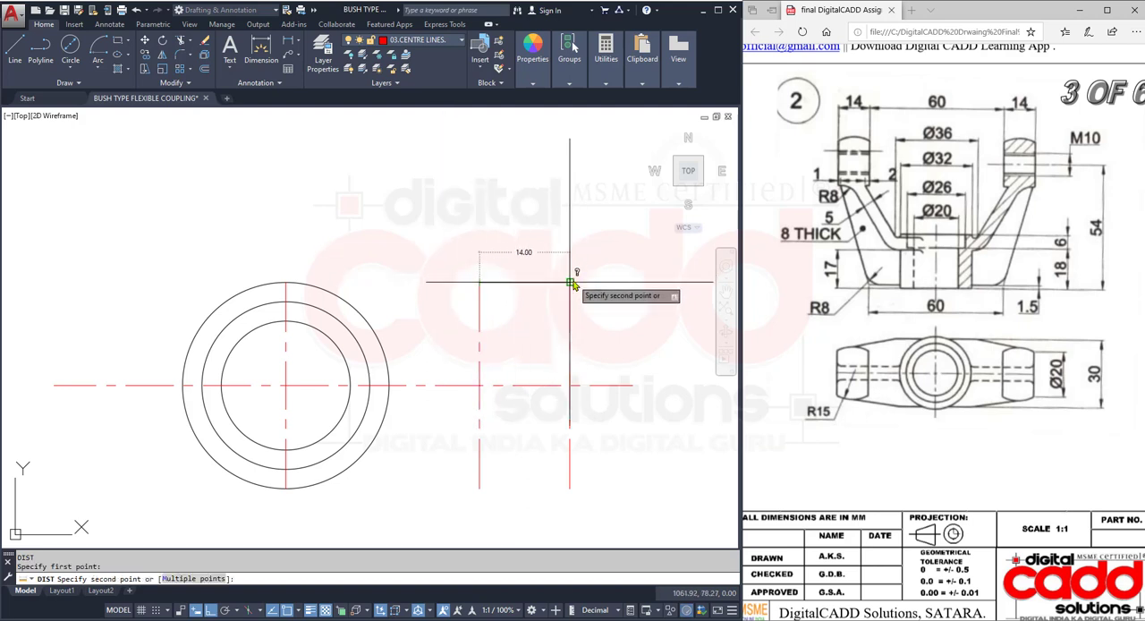
key("Escape")
- Match the properties of the two vertical offset lines to the 32 mm circle
mouse_move(528, 409)
middle_mouse_down()
mouse_move(462, 364)
mouse_move(480, 391)
middle_mouse_up()
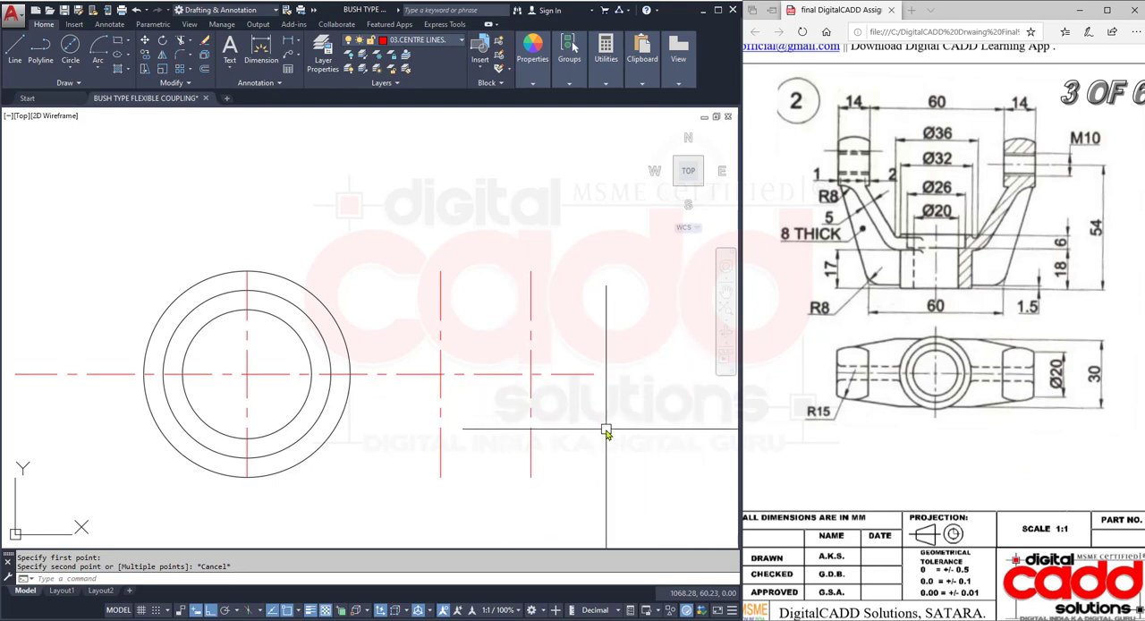
type("Q")
key("Return")
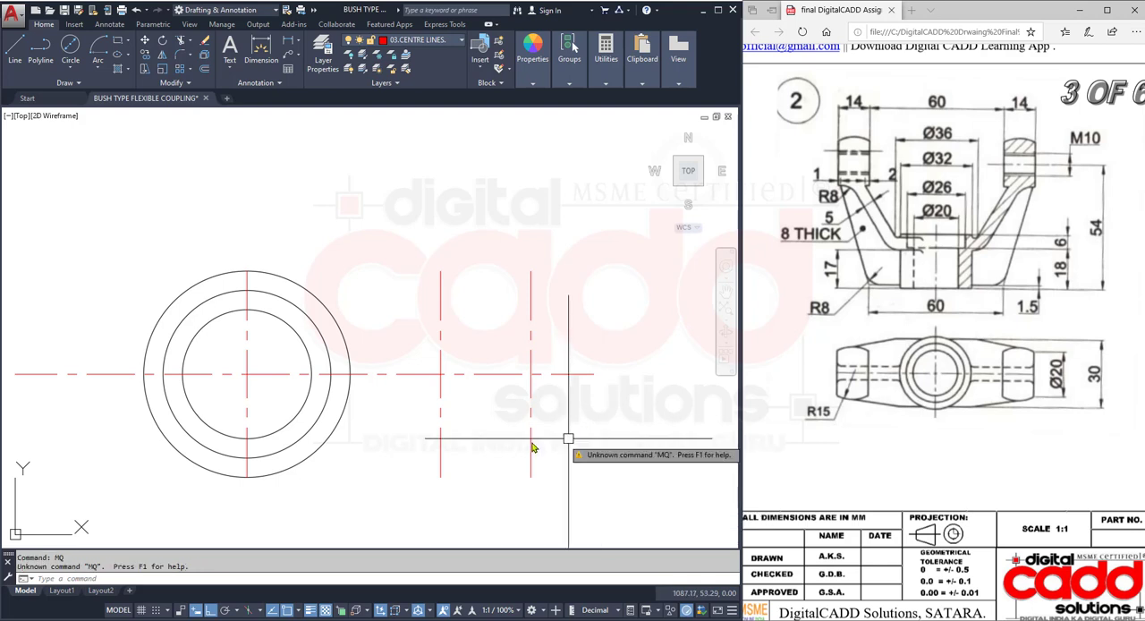
type("ma")
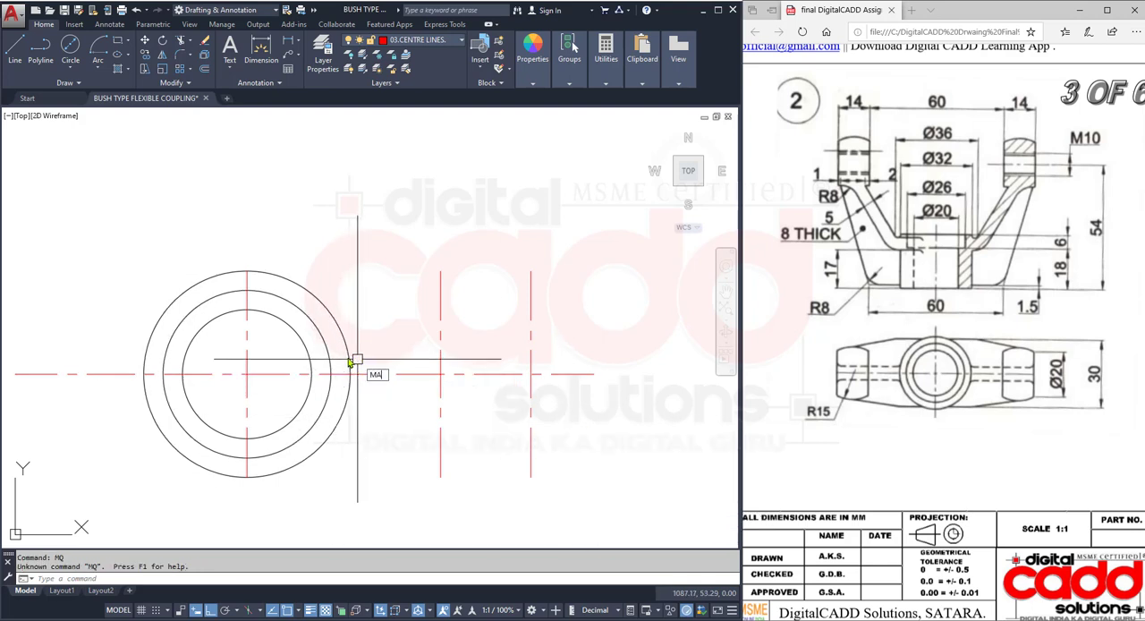
key("Return")
left_click(347, 347)
left_click(440, 295)
left_click(530, 301)
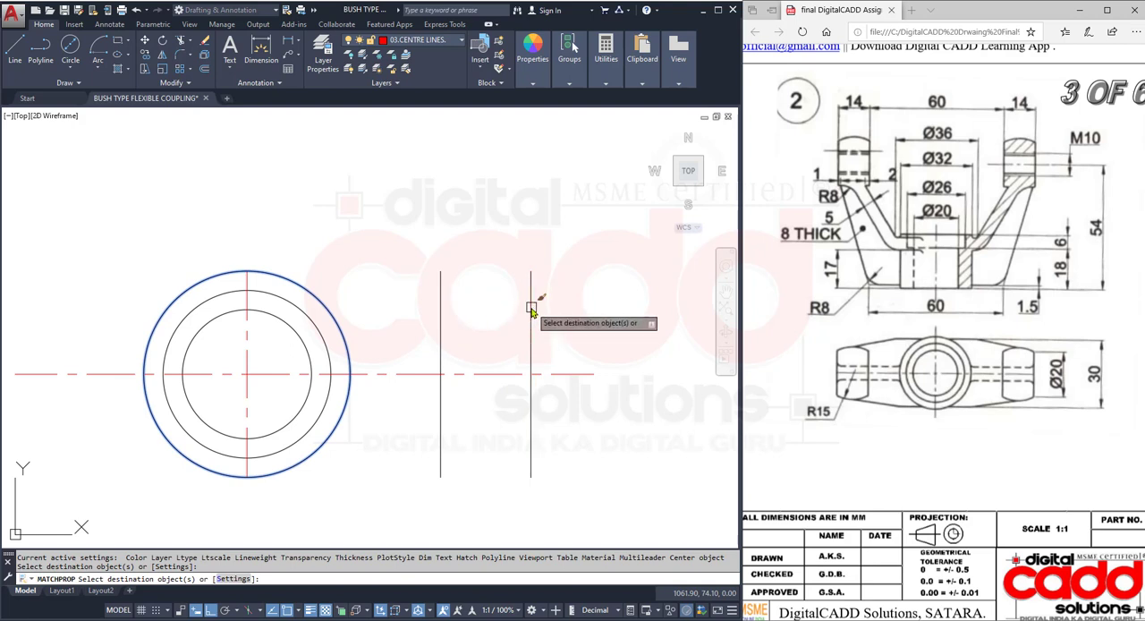
key("Return")
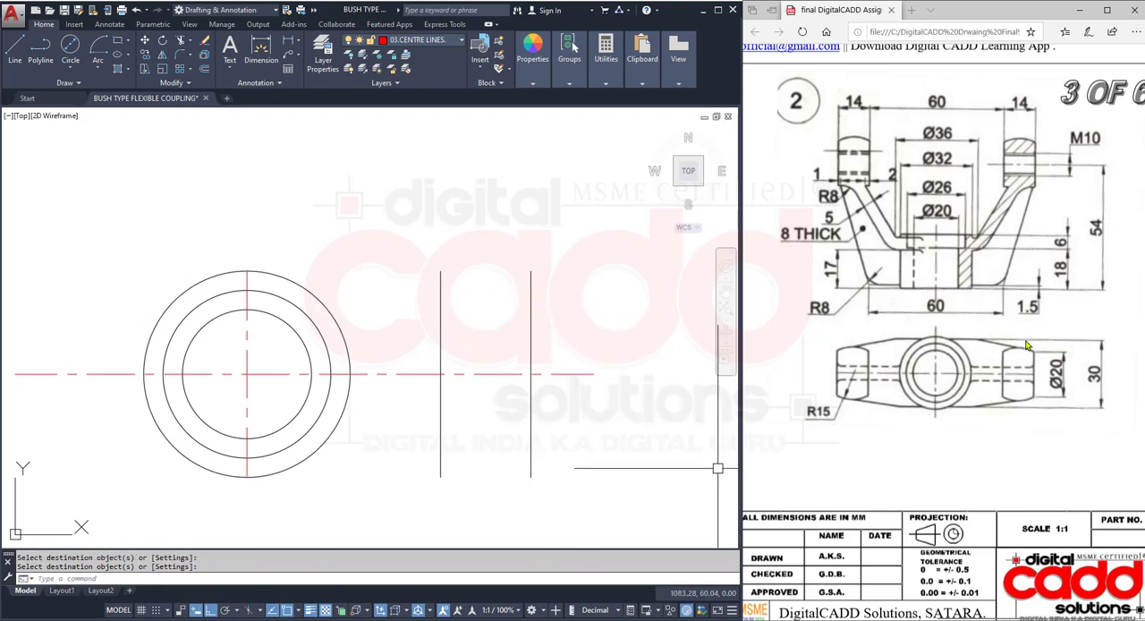
- Offset the horizontal centre line 10 mm upward and 10 mm downward
left_click(205, 68)
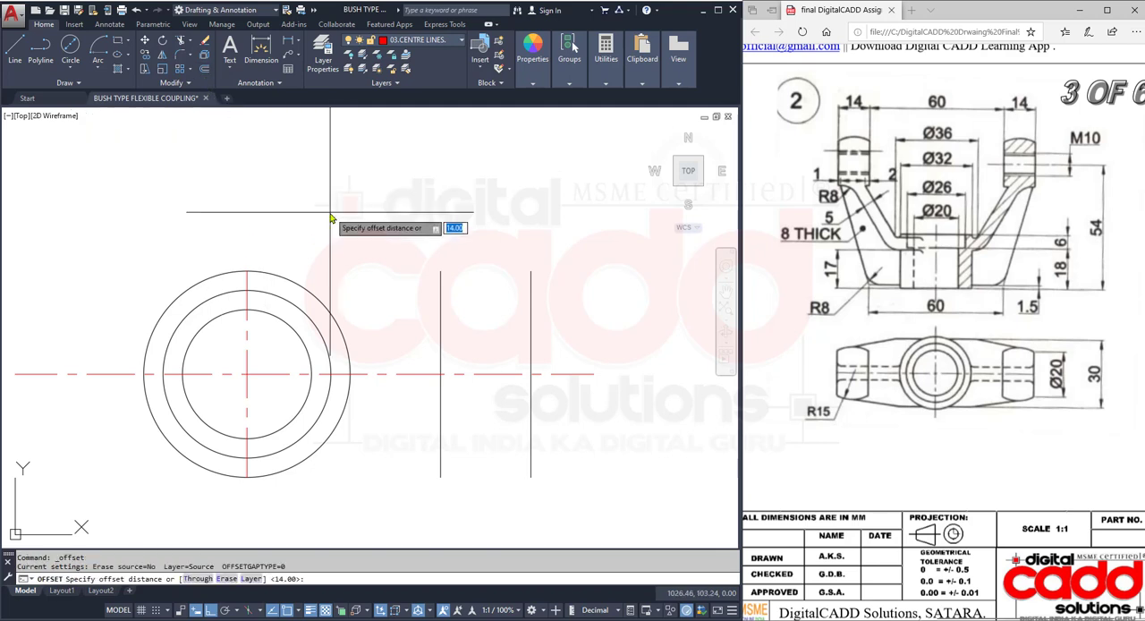
type("10")
key("Return")
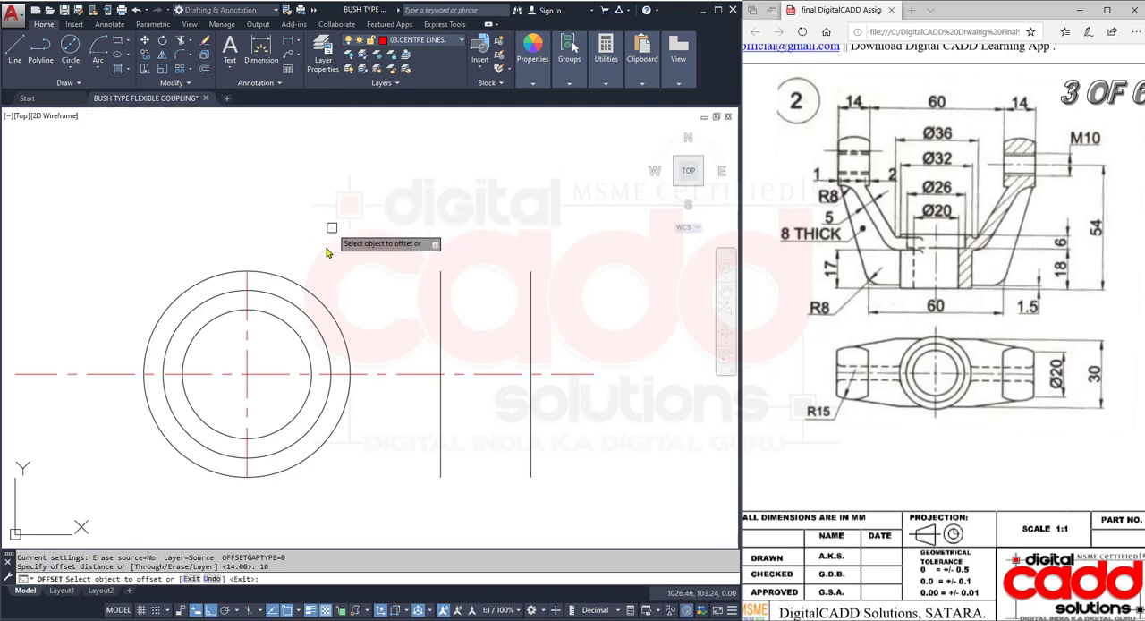
left_click(573, 374)
left_click(582, 308)
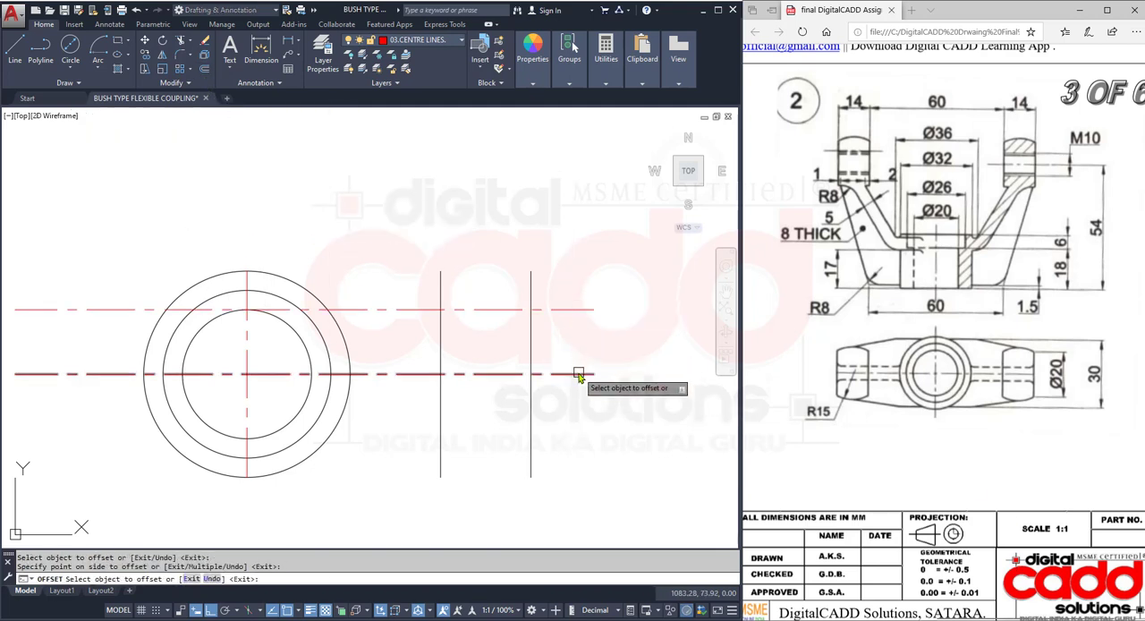
left_click(582, 374)
left_click(586, 443)
key("Escape")
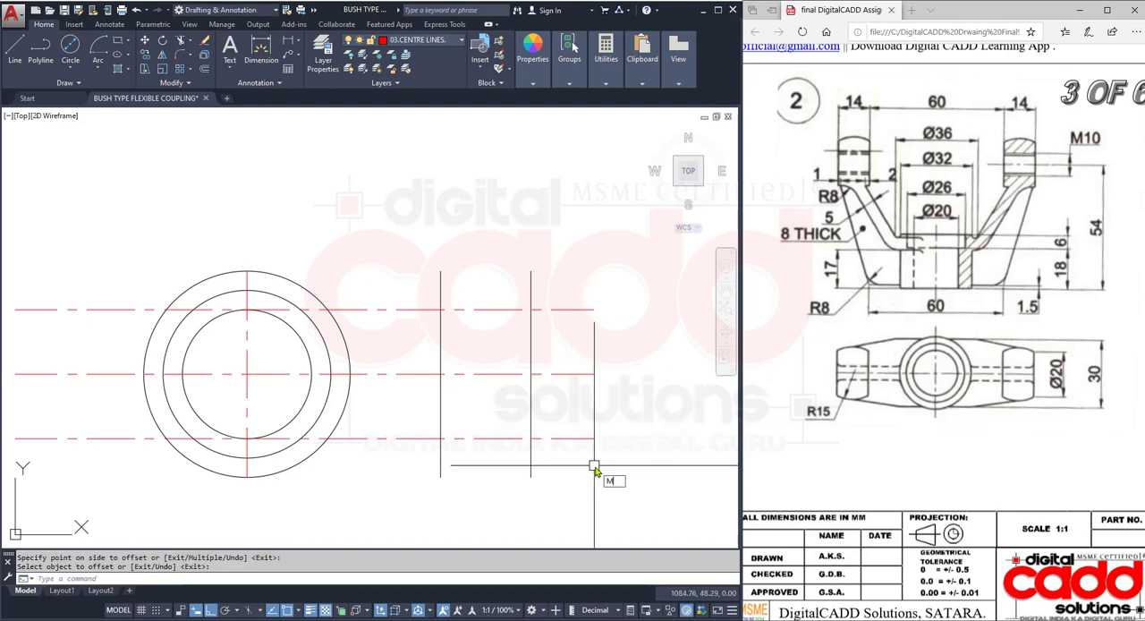
- Match the properties of the two horizontal offset lines to the outermost vertical outline
type("MA")
key("Return")
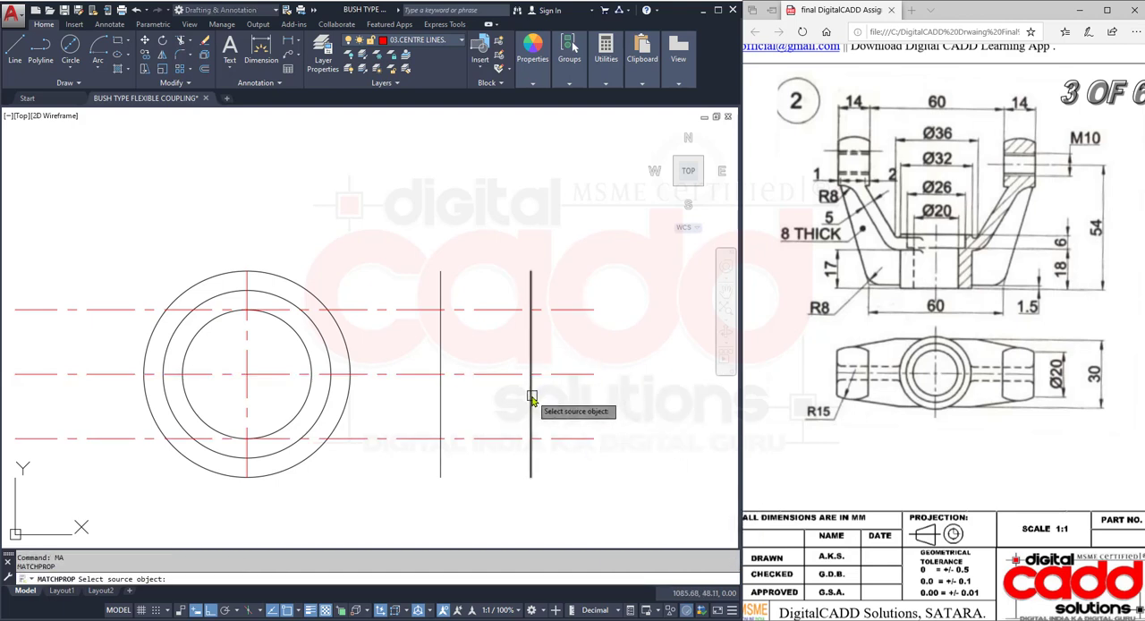
left_click(531, 400)
left_click(555, 439)
left_click(577, 310)
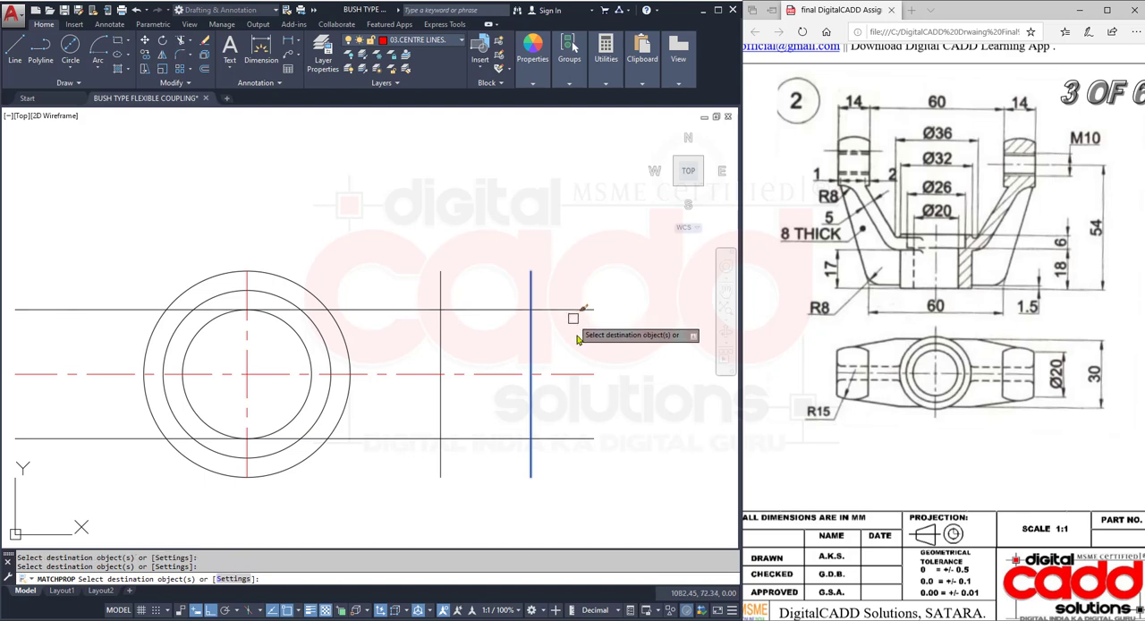
key("Return")
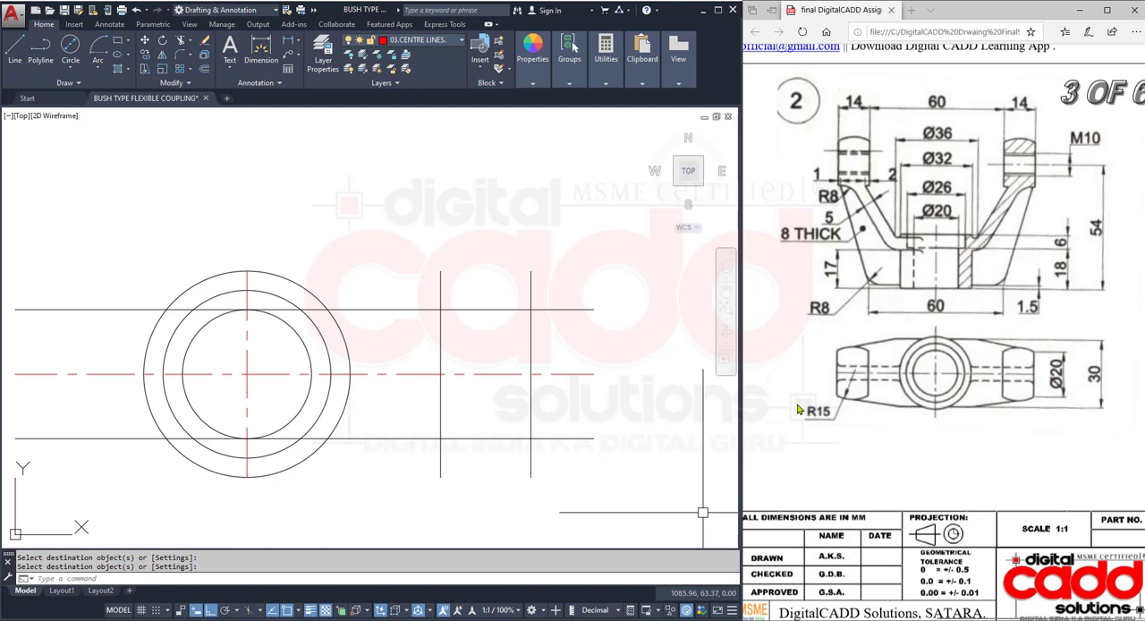
left_click_drag(786, 390, 845, 433)
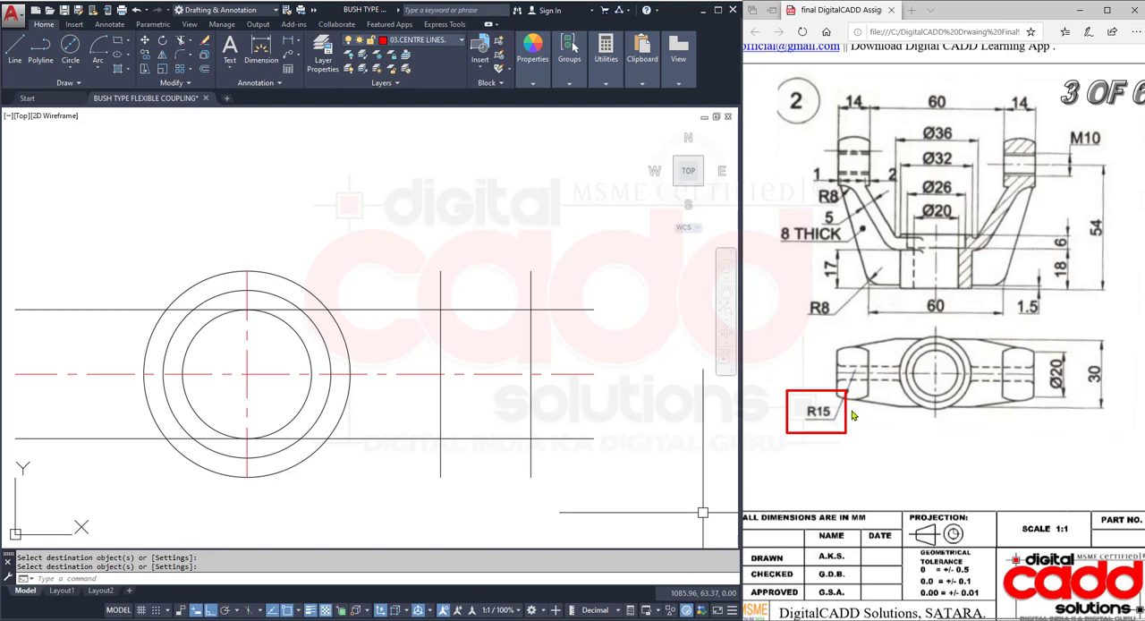
key("Escape")
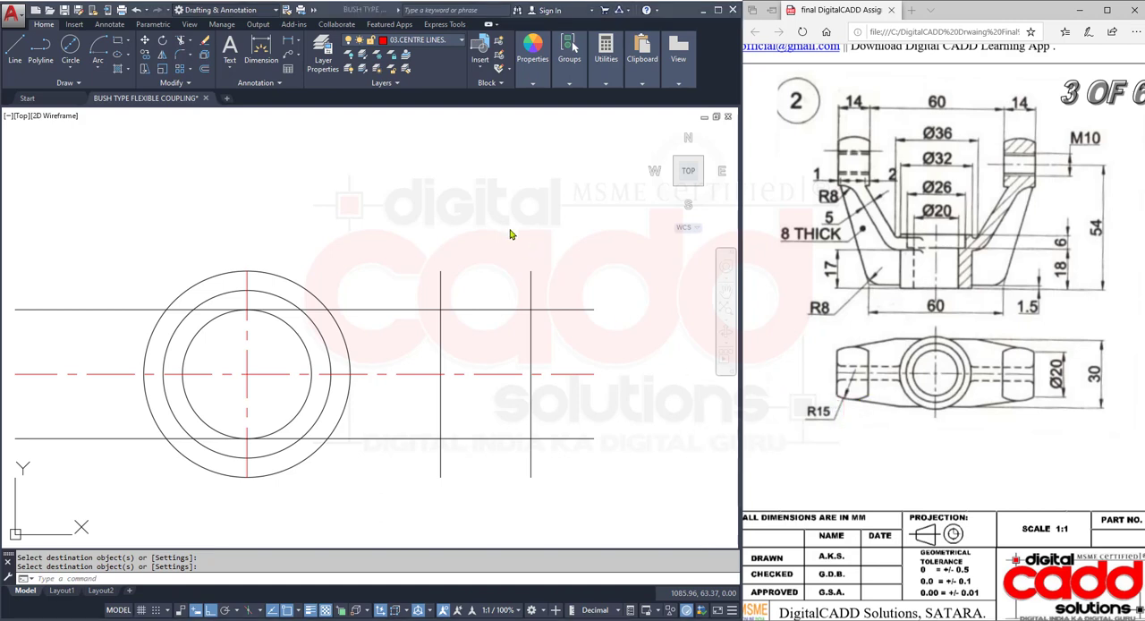
left_click(97, 71)
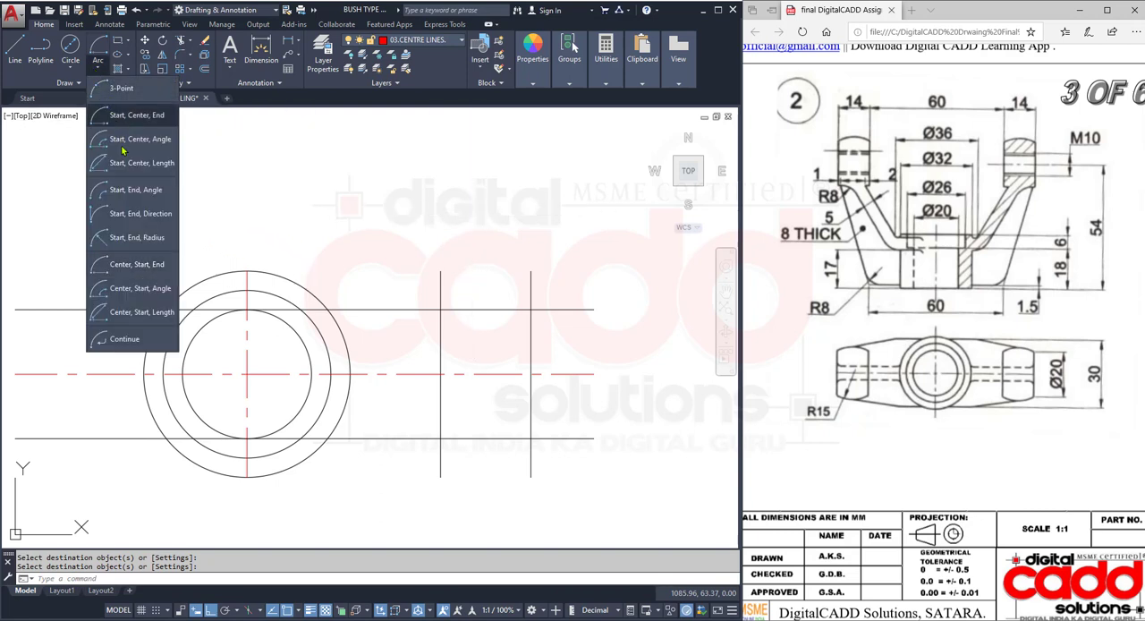
left_click(154, 245)
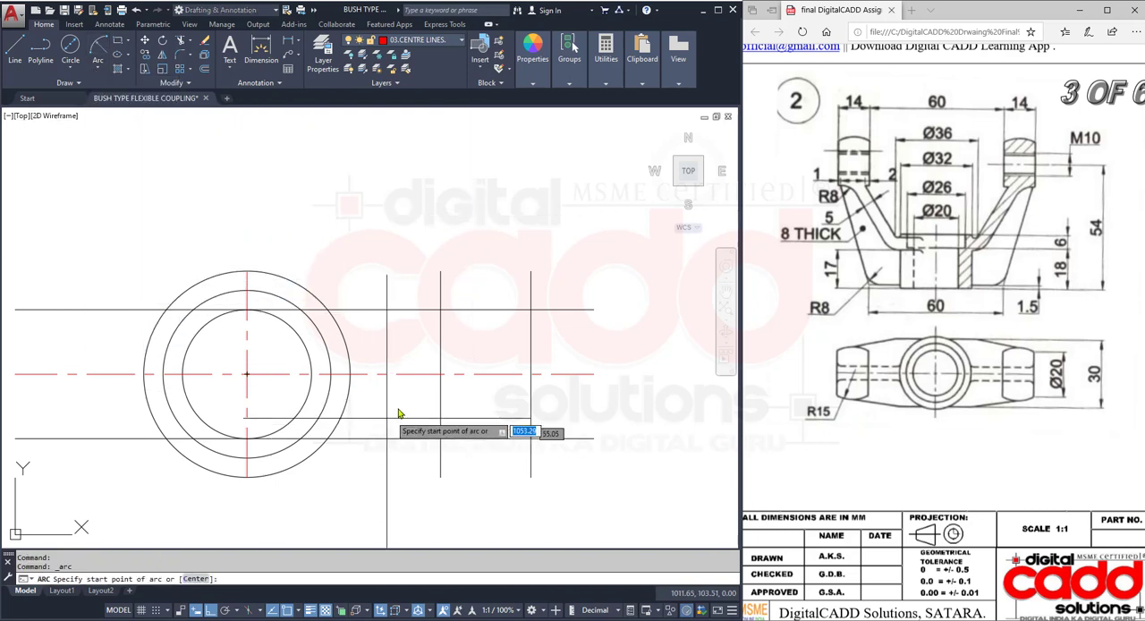
left_click(440, 310)
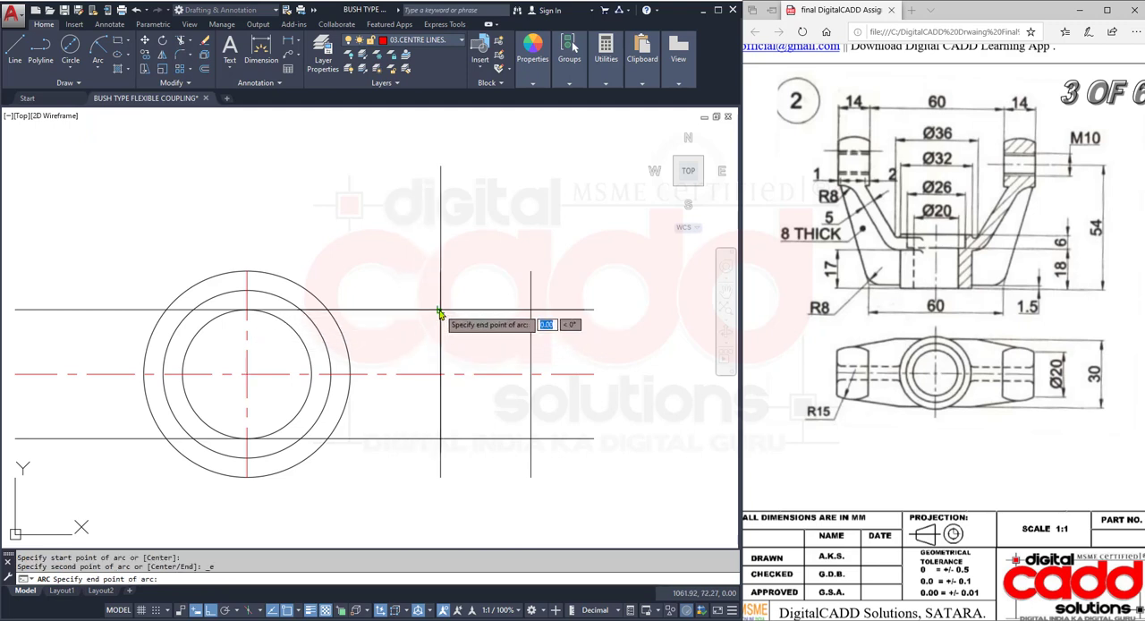
left_click(531, 311)
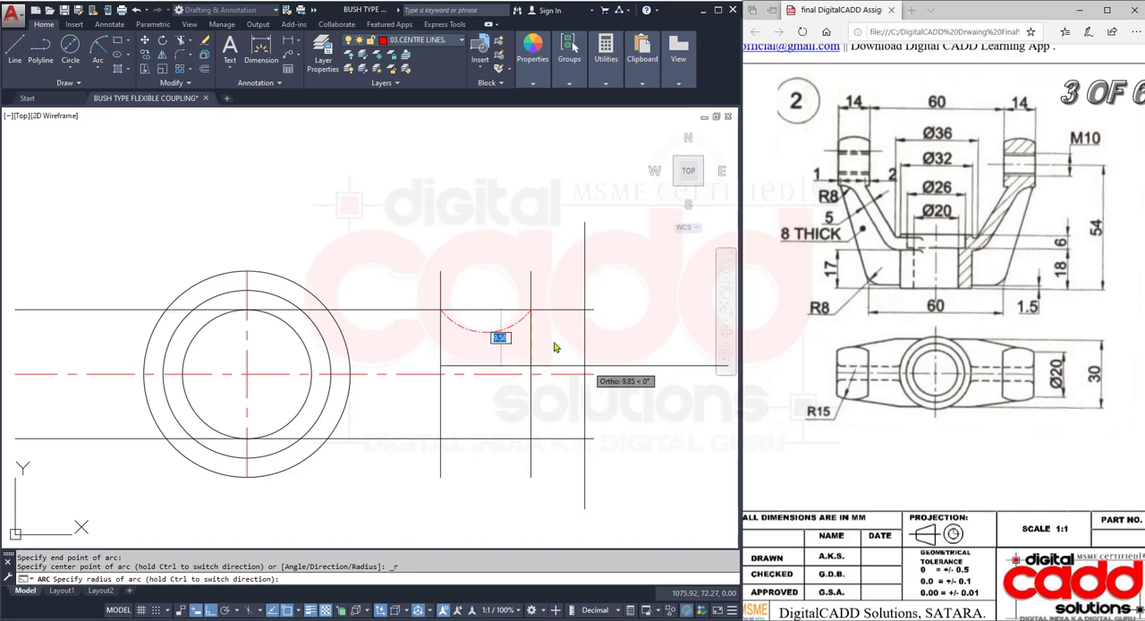
key("Escape")
- Make 01.COMPONENTS the current layer and draw a 15 mm radius arc bulging upward between the lug's two upper corners
left_click(435, 45)
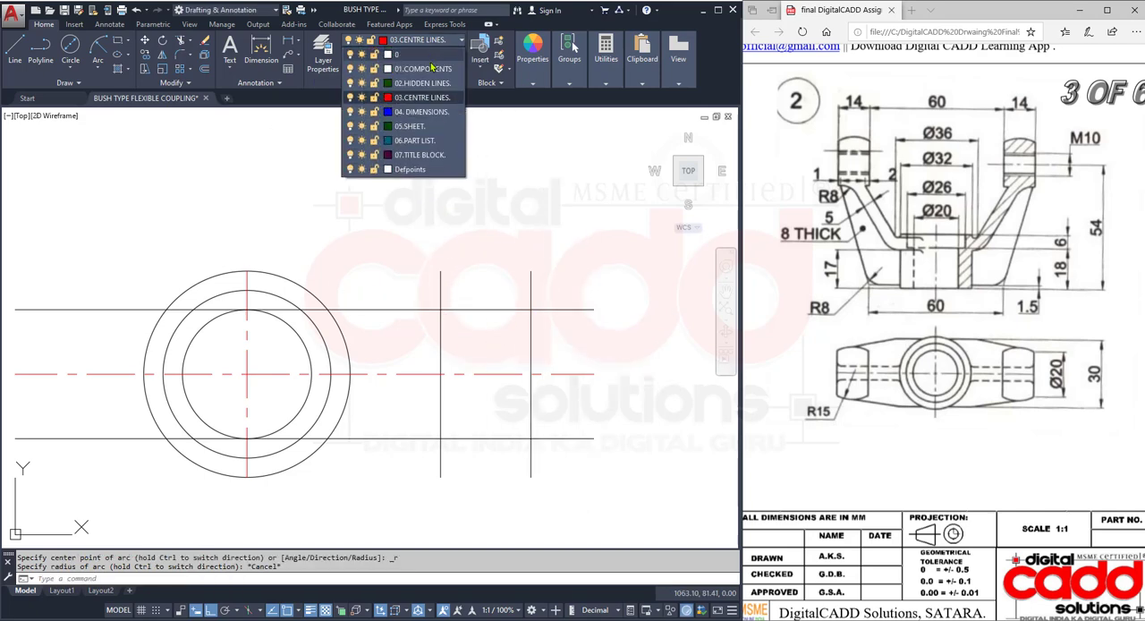
left_click(431, 68)
left_click(98, 72)
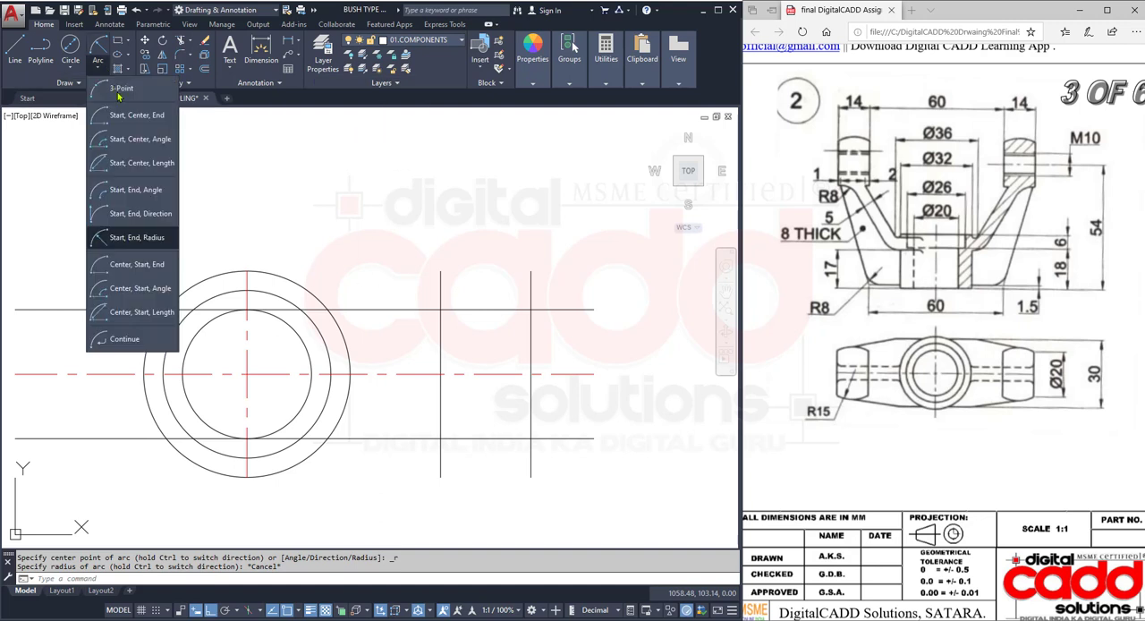
left_click(144, 238)
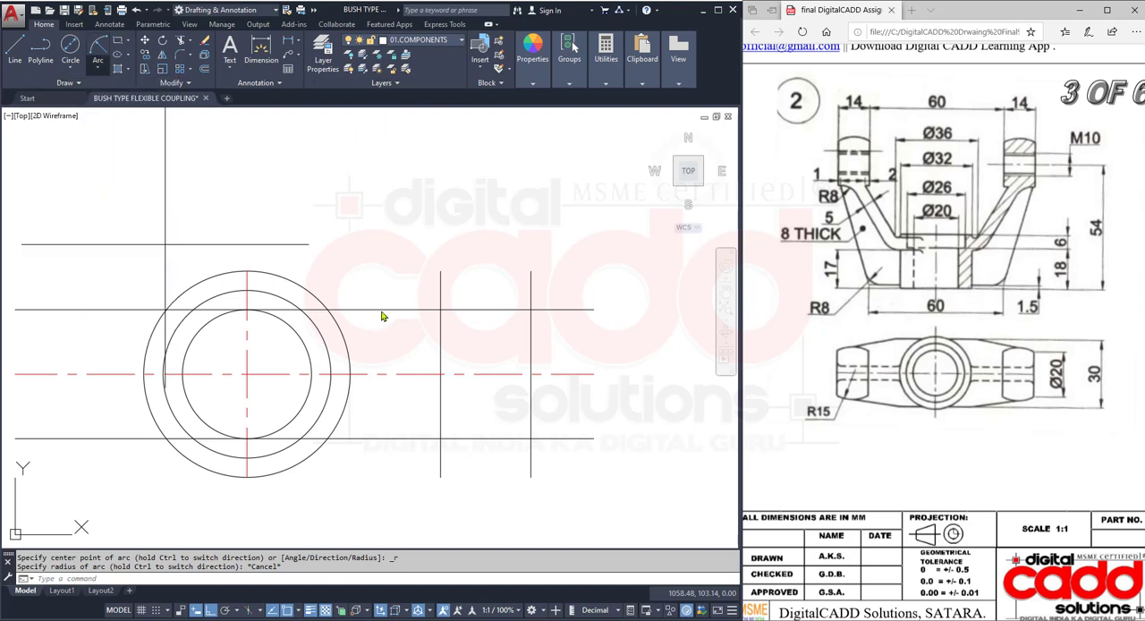
left_click(531, 310)
left_click(439, 310)
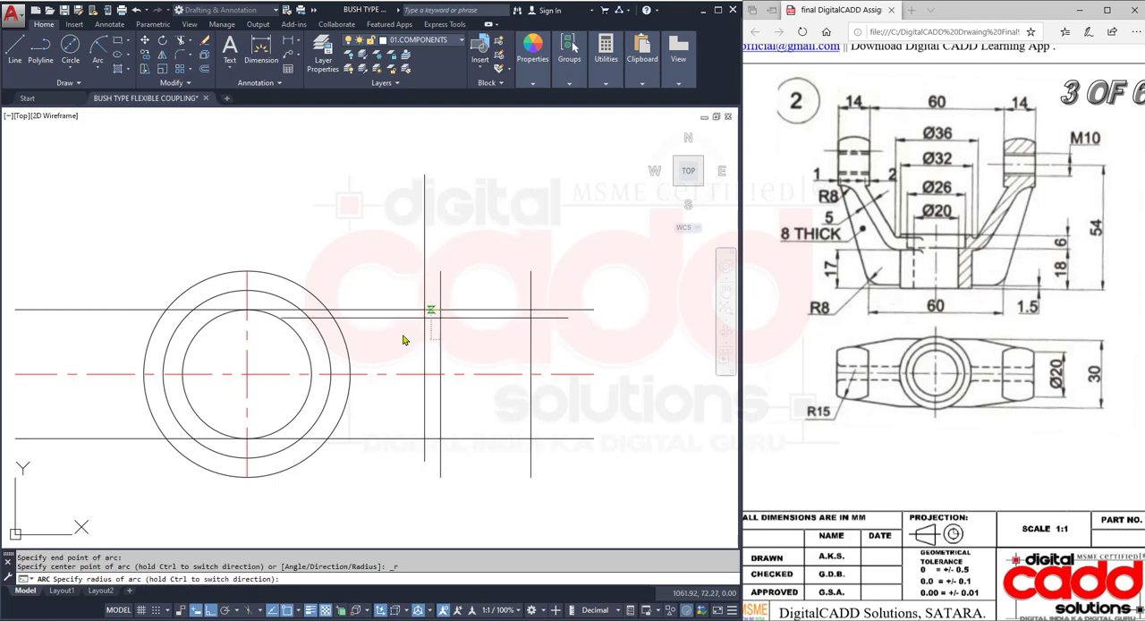
key("Return")
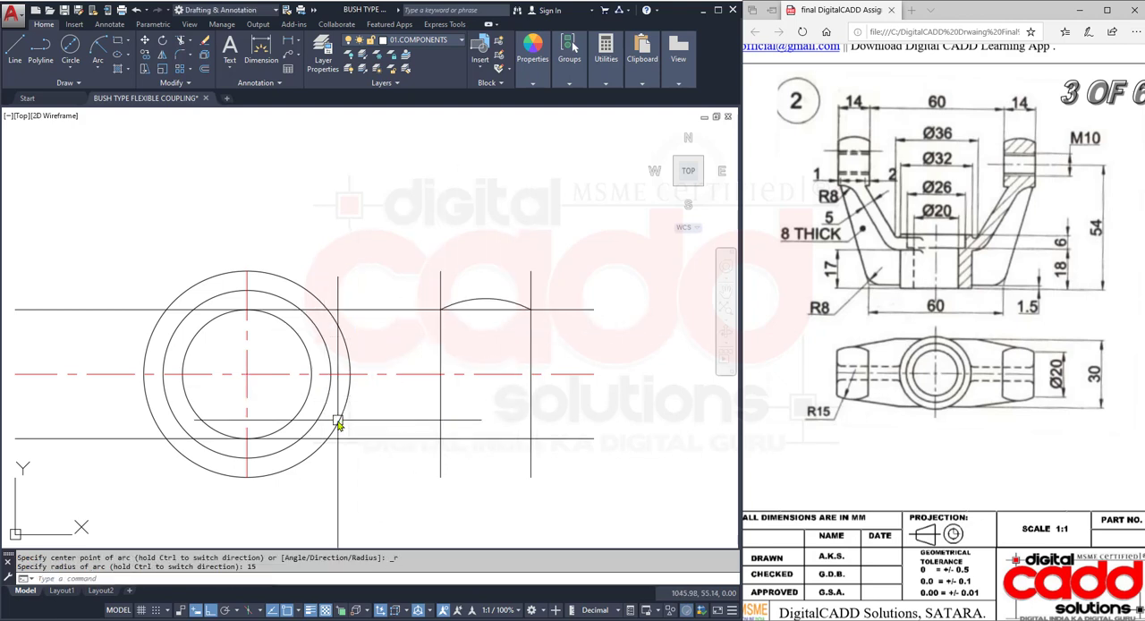
- Mirror the lug's upper arc about the horizontal centre line, keeping the original
middle_click_drag(455, 430, 424, 409)
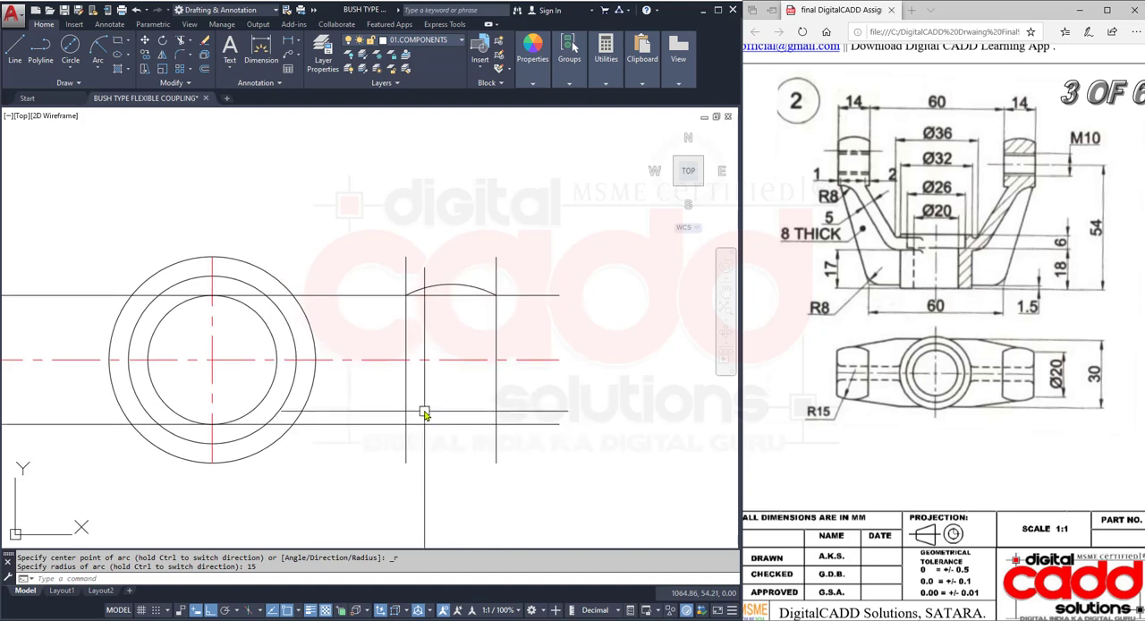
left_click(472, 286)
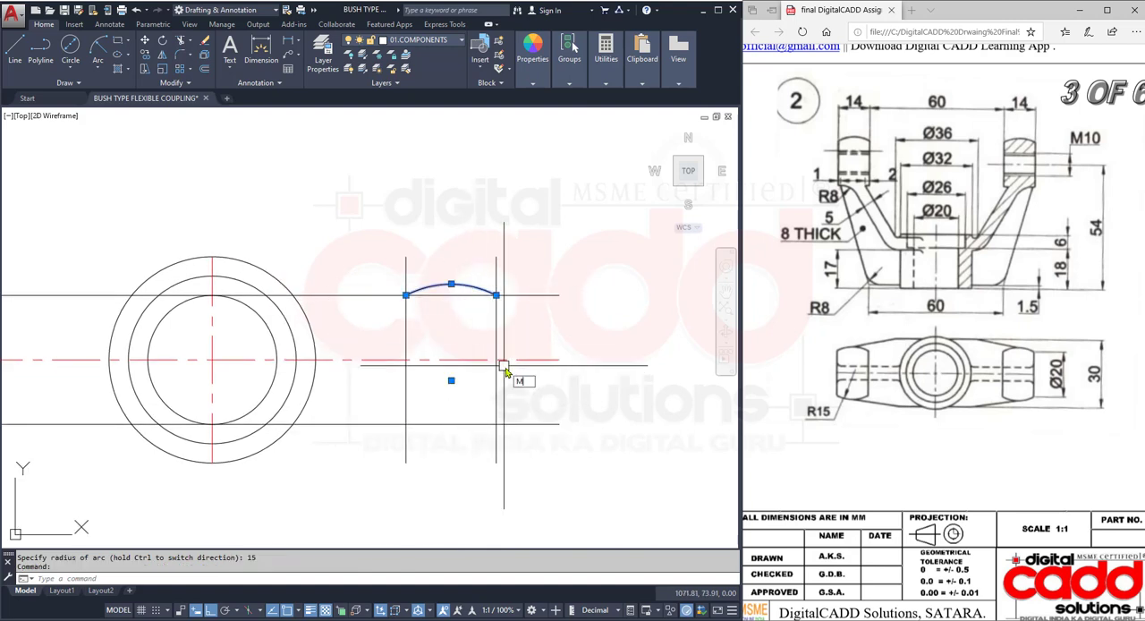
type("mi")
key("Return")
left_click(559, 360)
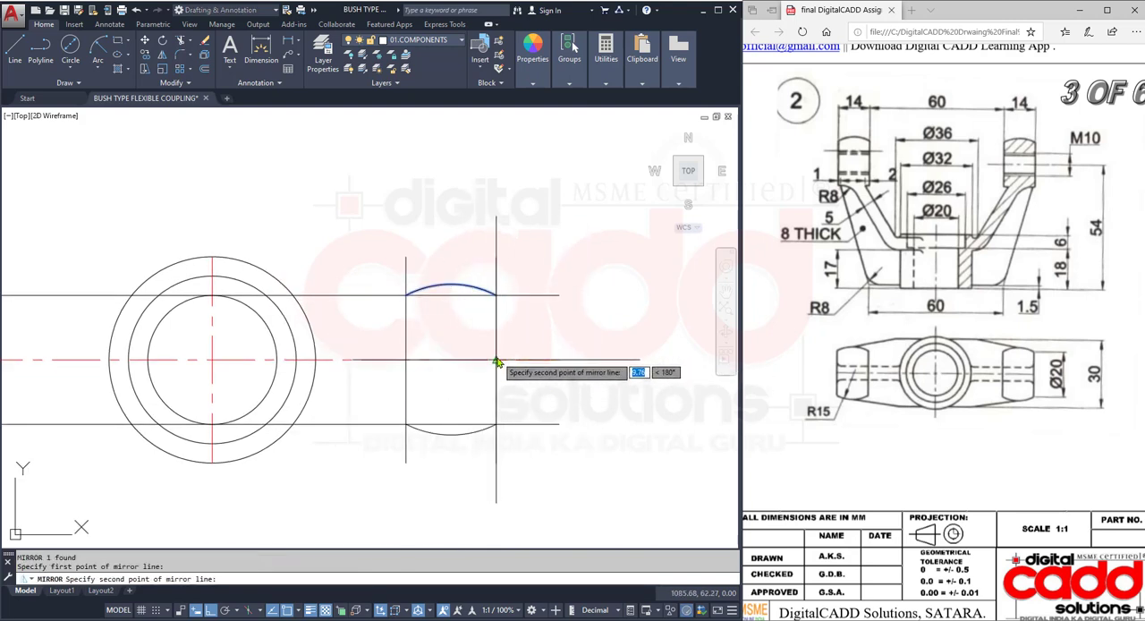
left_click(499, 360)
key("Return")
- Erase the two horizontal construction lines running through the lug's arc ends
left_click(513, 424)
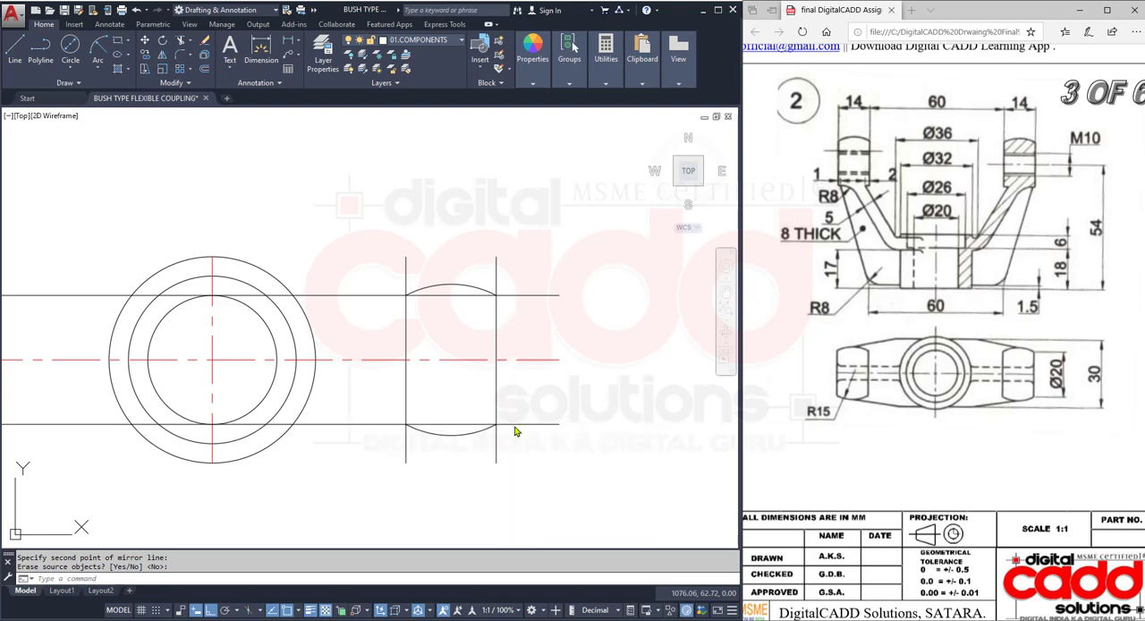
left_click(521, 299)
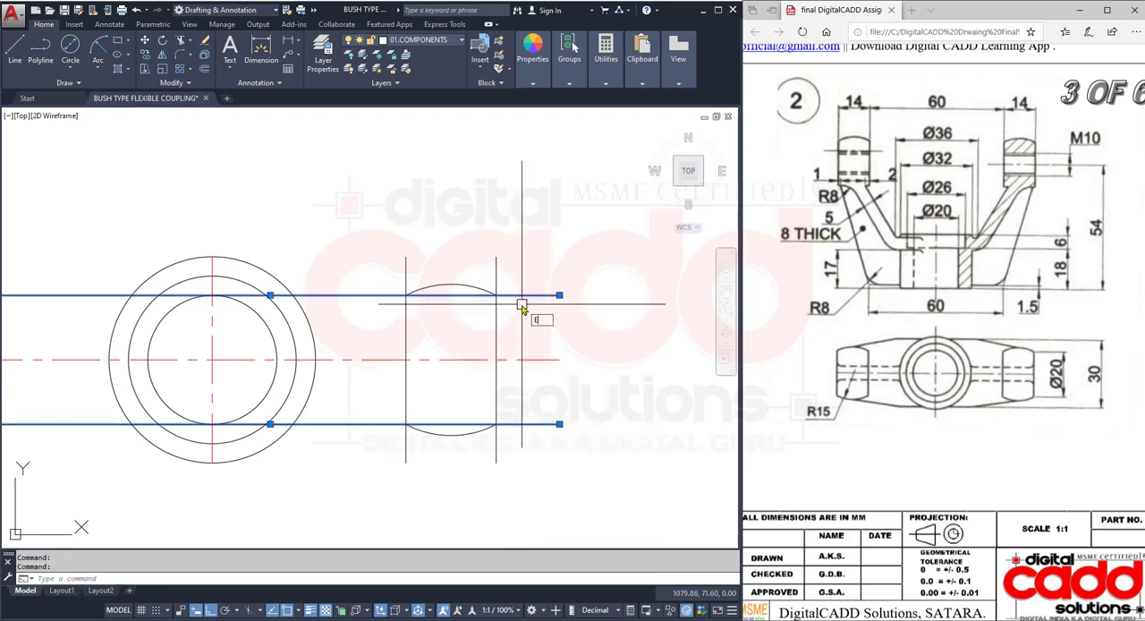
key("Return")
- Trim the lug's two vertical lines where they extend beyond the upper and lower arcs
type("TR")
key("Return")
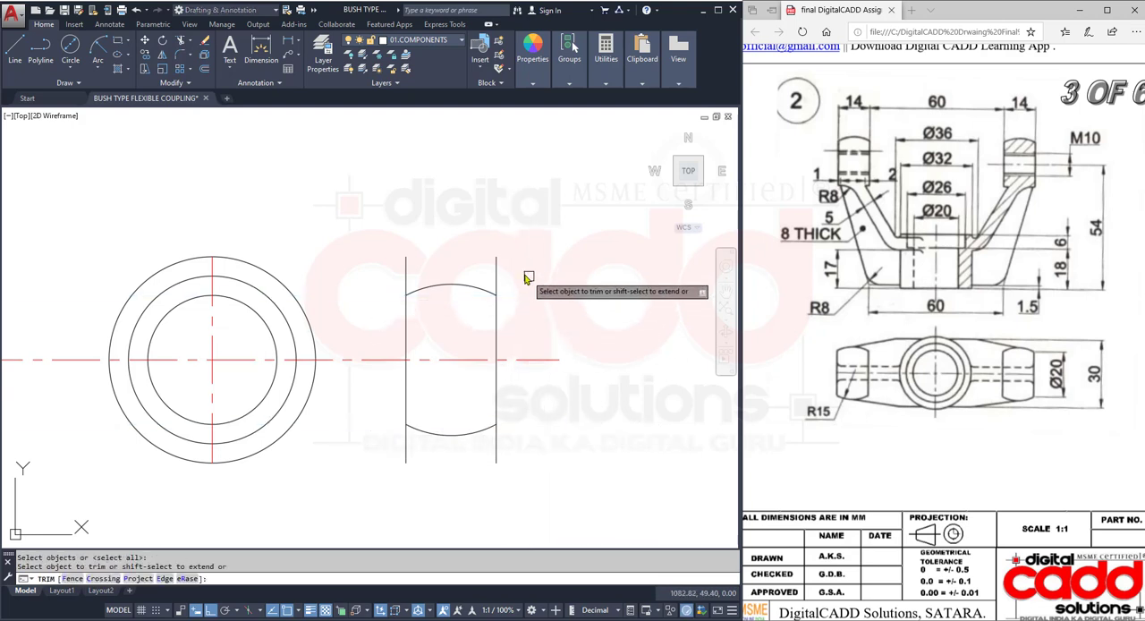
left_click(407, 447)
left_click(494, 455)
key("Return")
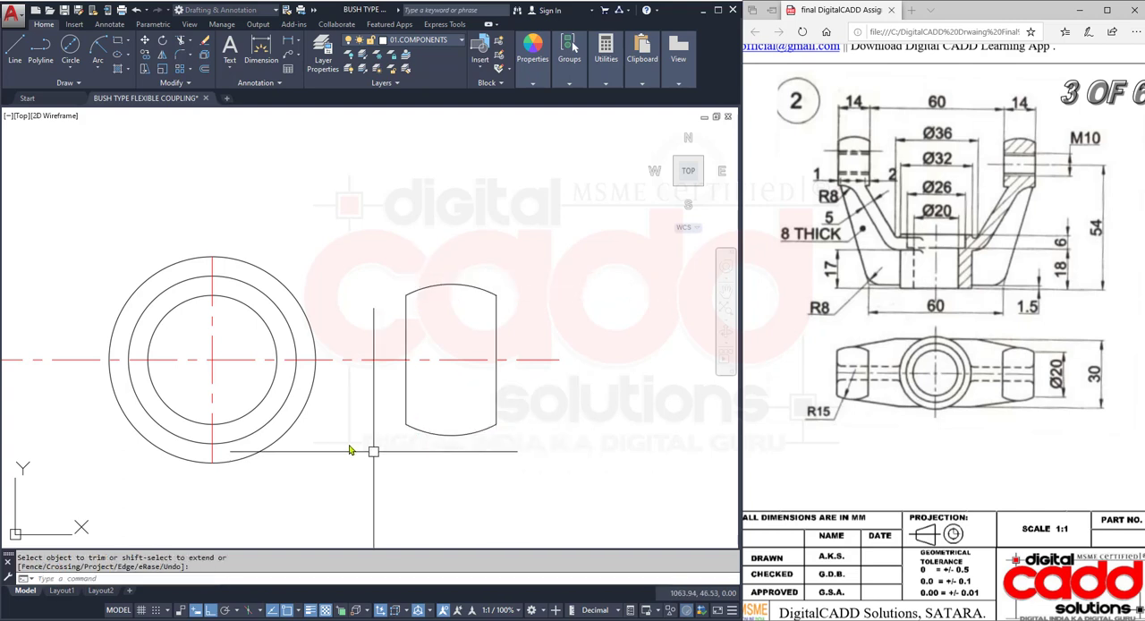
- Offset the horizontal centre line 15 mm upward and 15 mm downward
mouse_move(357, 442)
middle_mouse_down()
mouse_move(416, 438)
mouse_move(486, 459)
middle_mouse_up()
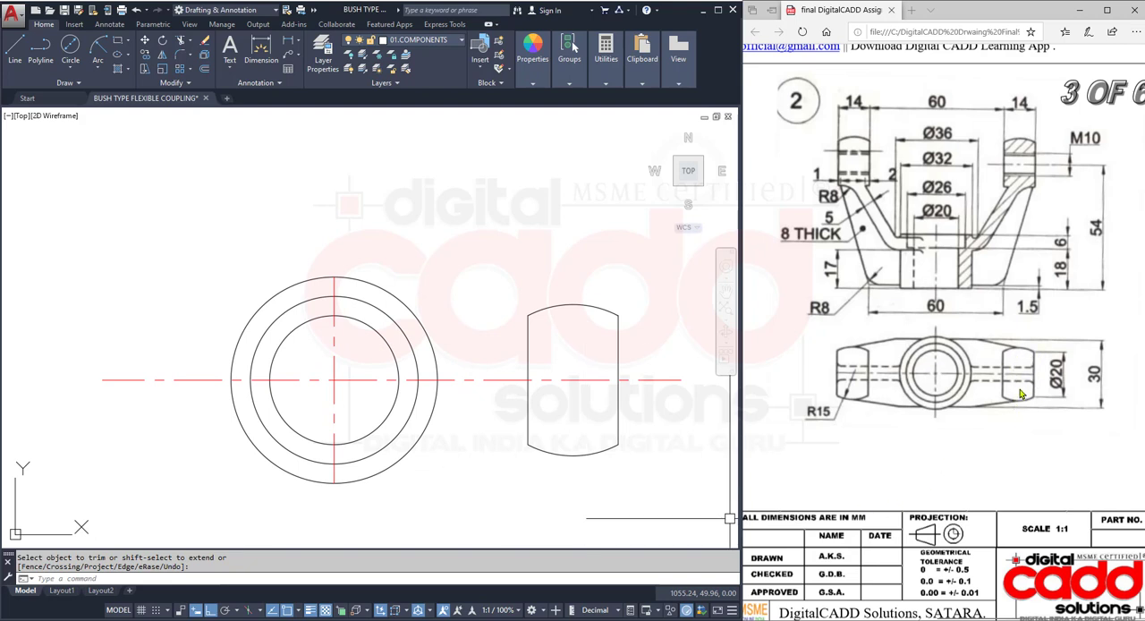
middle_click_drag(529, 401, 483, 398)
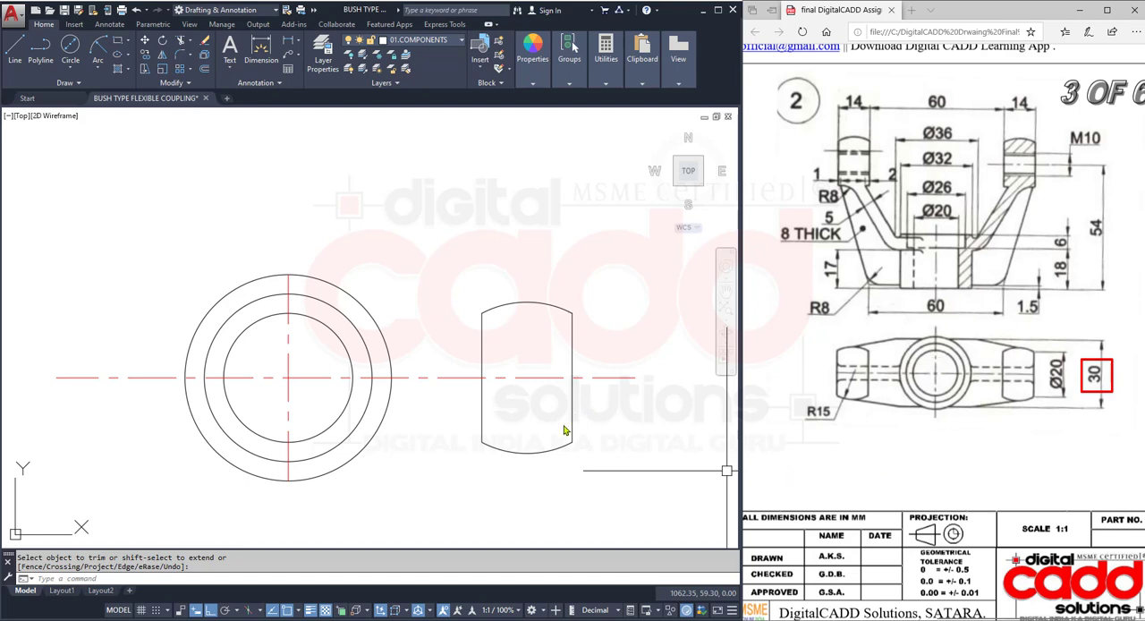
left_click(204, 68)
key("Return")
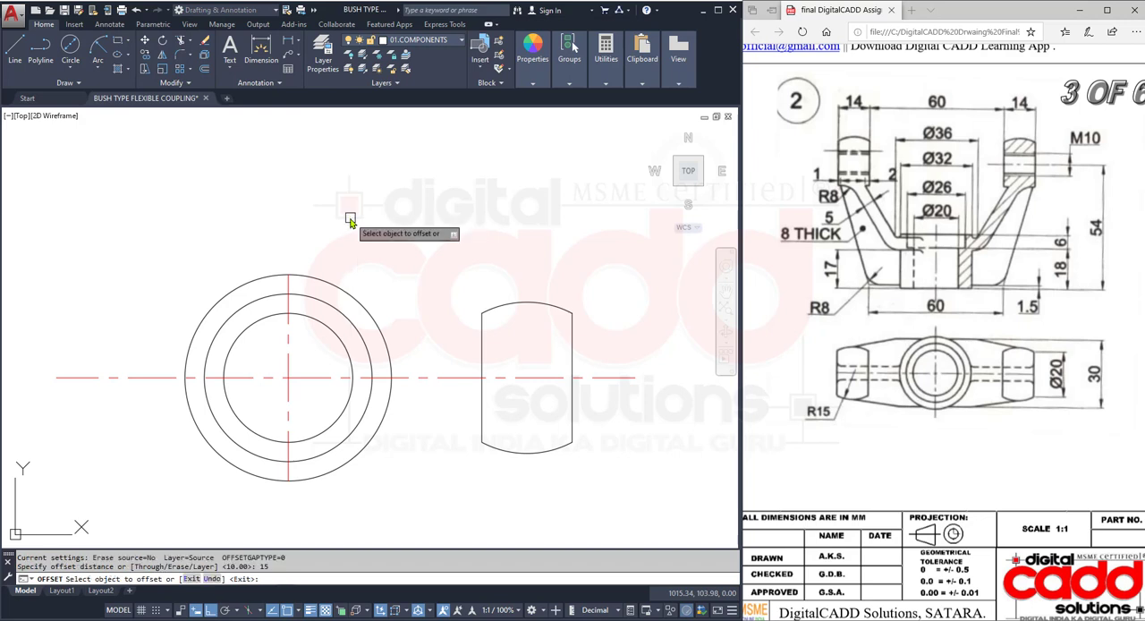
left_click(453, 377)
left_click(450, 240)
left_click(454, 377)
left_click(453, 480)
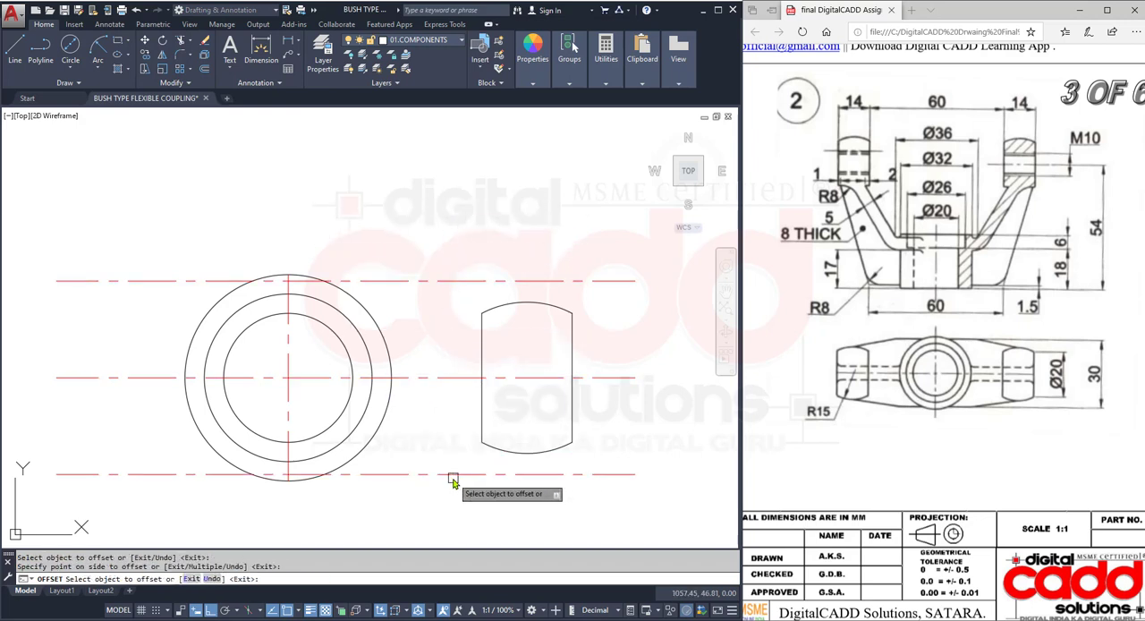
key("Return")
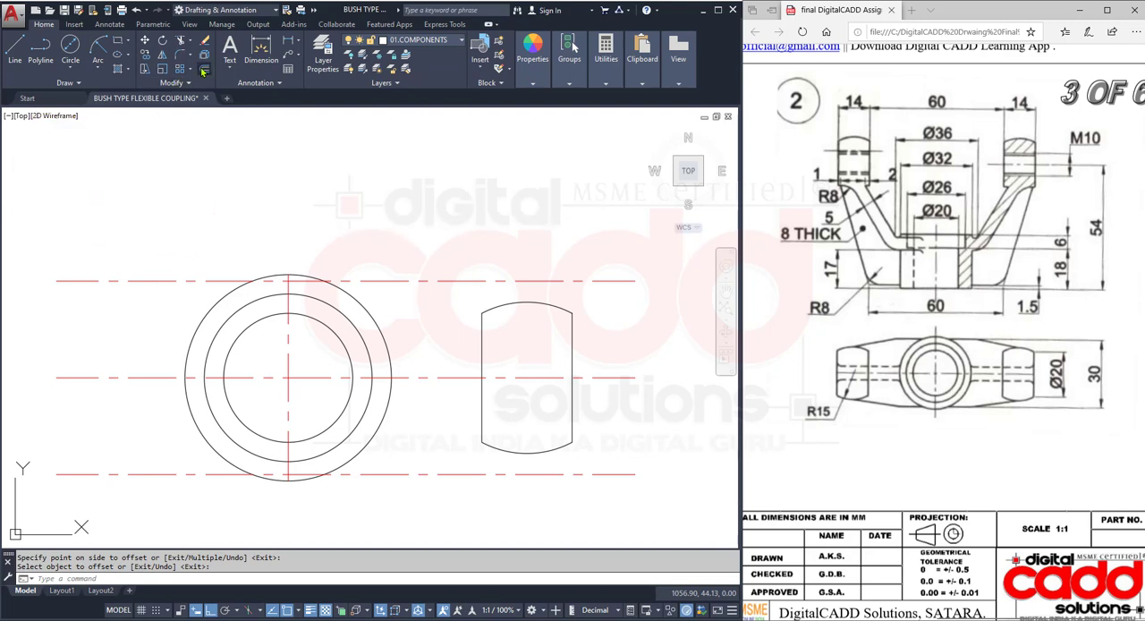
- Offset the circles' vertical centre line 18 mm toward the lug
key("Return")
key("Return")
type("18")
key("Return")
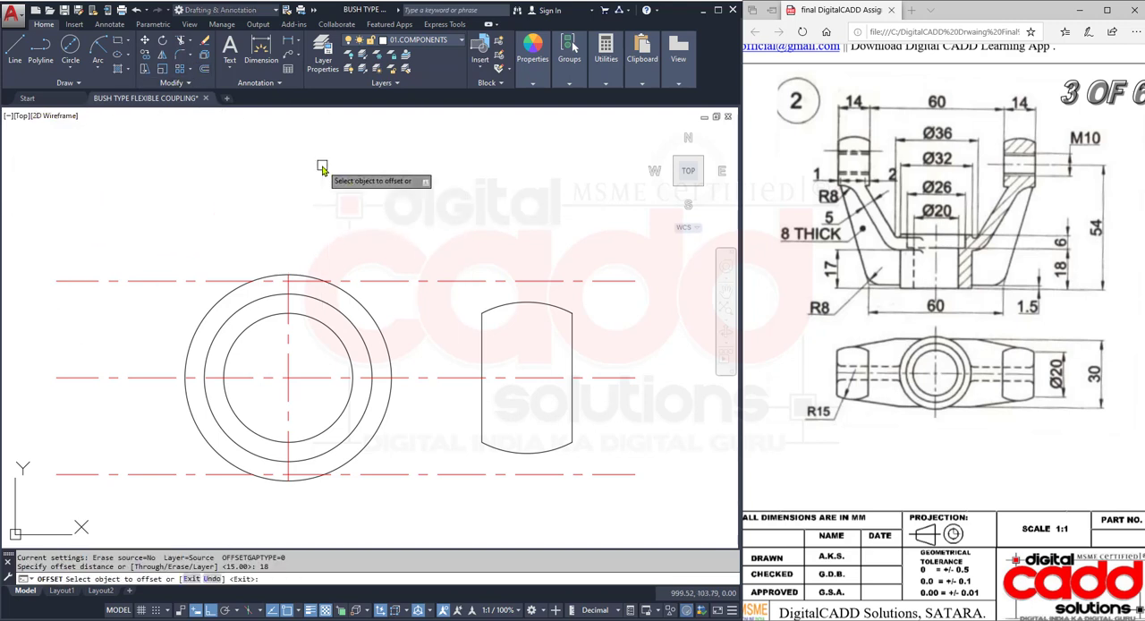
left_click(289, 332)
left_click(420, 324)
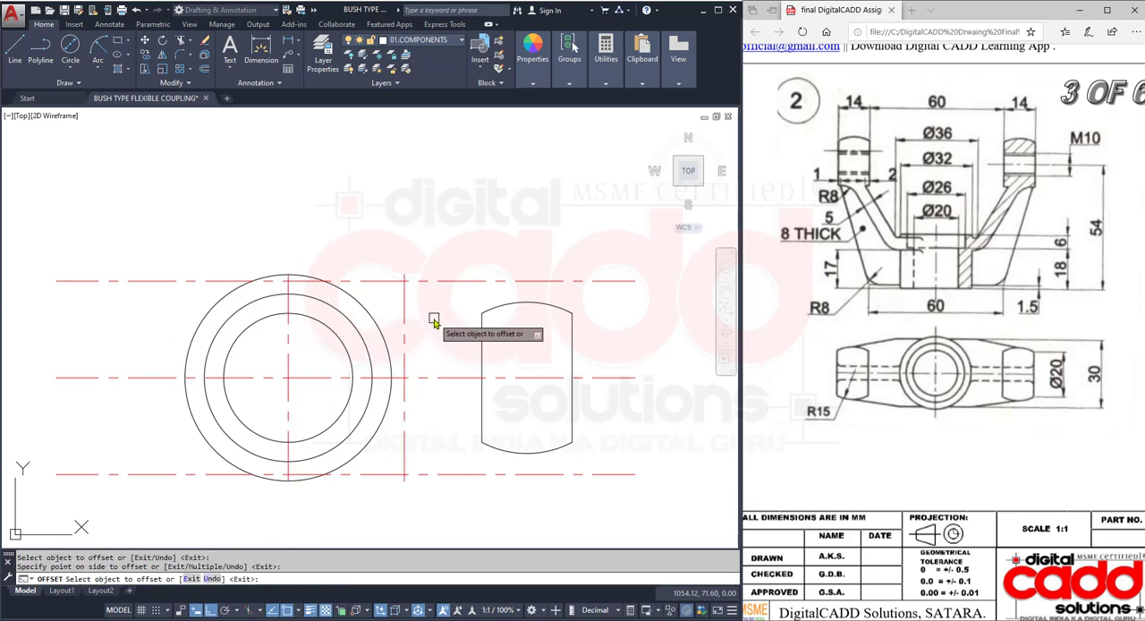
key("Escape")
- Draw a line from the intersection of the upper 15 mm offset and the vertical 18 mm offset, tangent to the lug's upper arc
type("L")
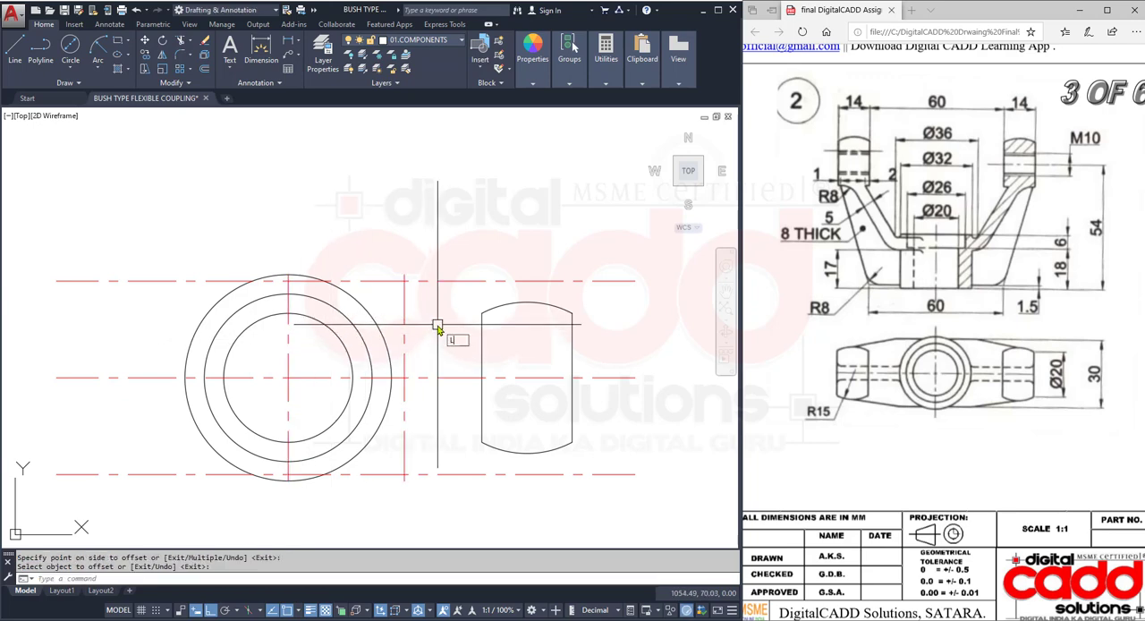
key("Return")
scroll(445, 293, "up", 4)
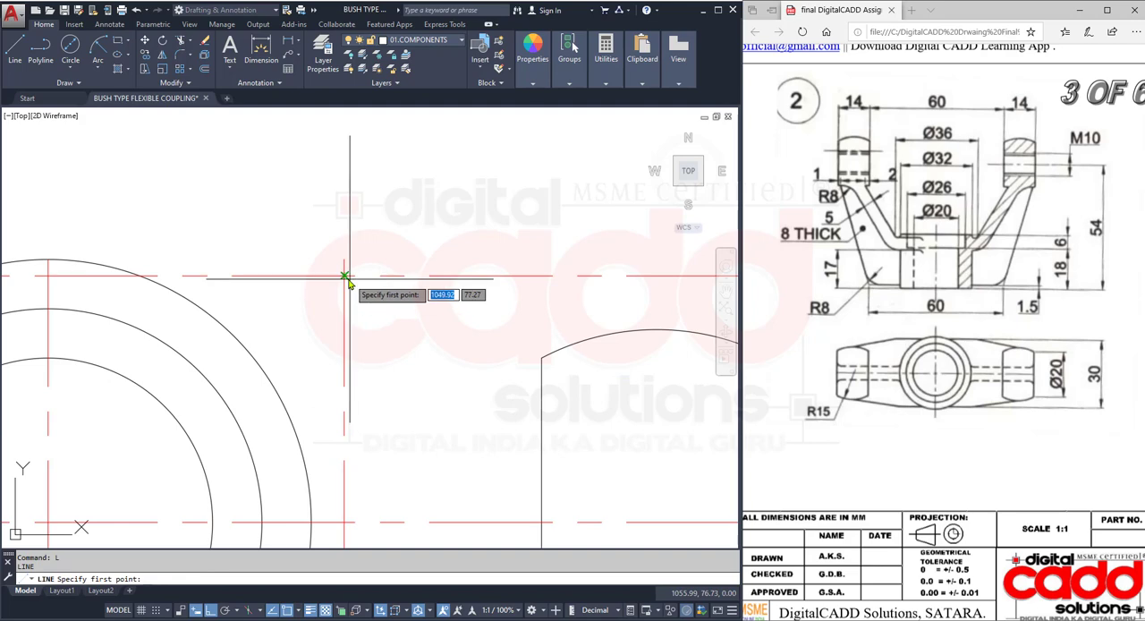
left_click(344, 279)
scroll(317, 309, "down", 2)
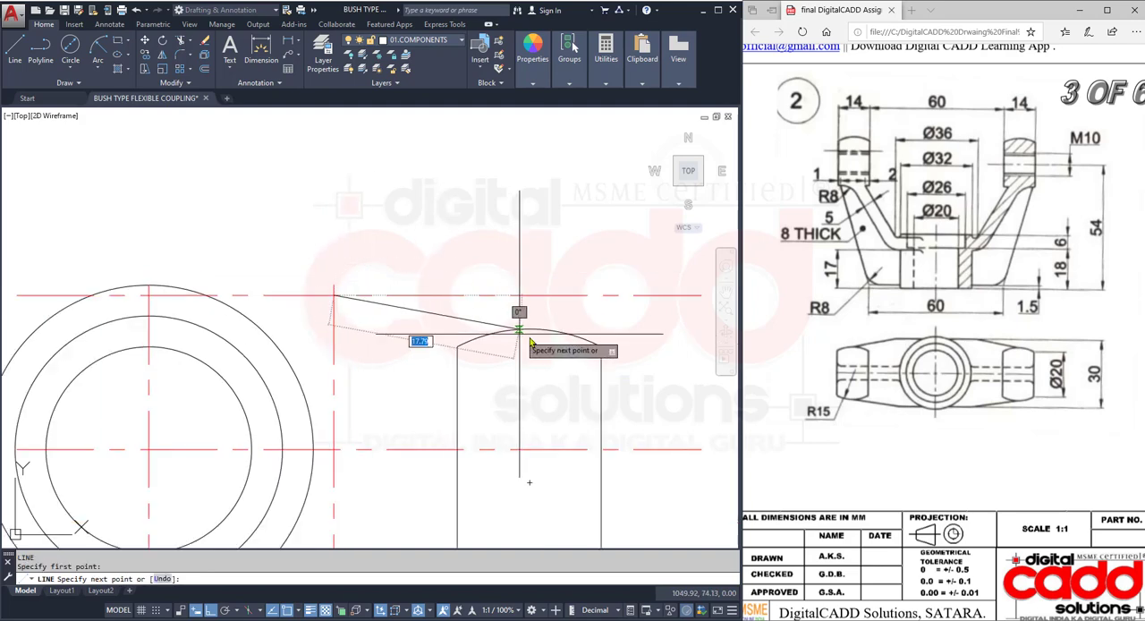
left_click(555, 331)
key("Return")
scroll(401, 284, "down", 4)
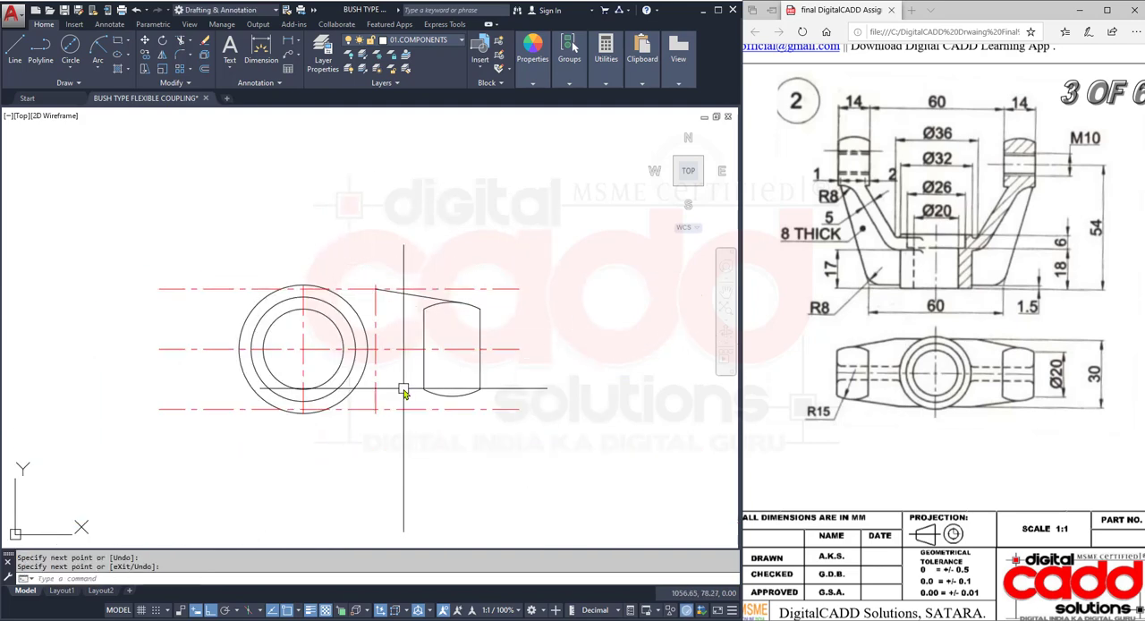
- Draw a line from the intersection of the lower 15 mm offset and the vertical 18 mm offset, tangent to the lug's lower arc
scroll(404, 389, "up", 6)
key("Return")
left_click(290, 479)
scroll(319, 460, "down", 3)
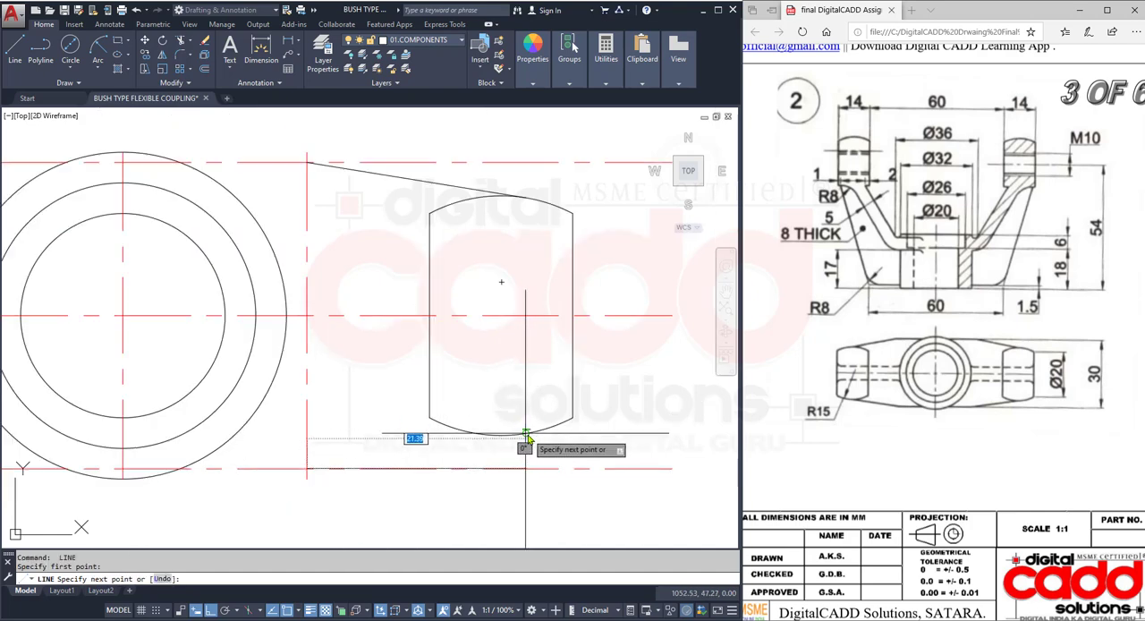
left_click(526, 435)
key("Return")
scroll(332, 273, "down", 4)
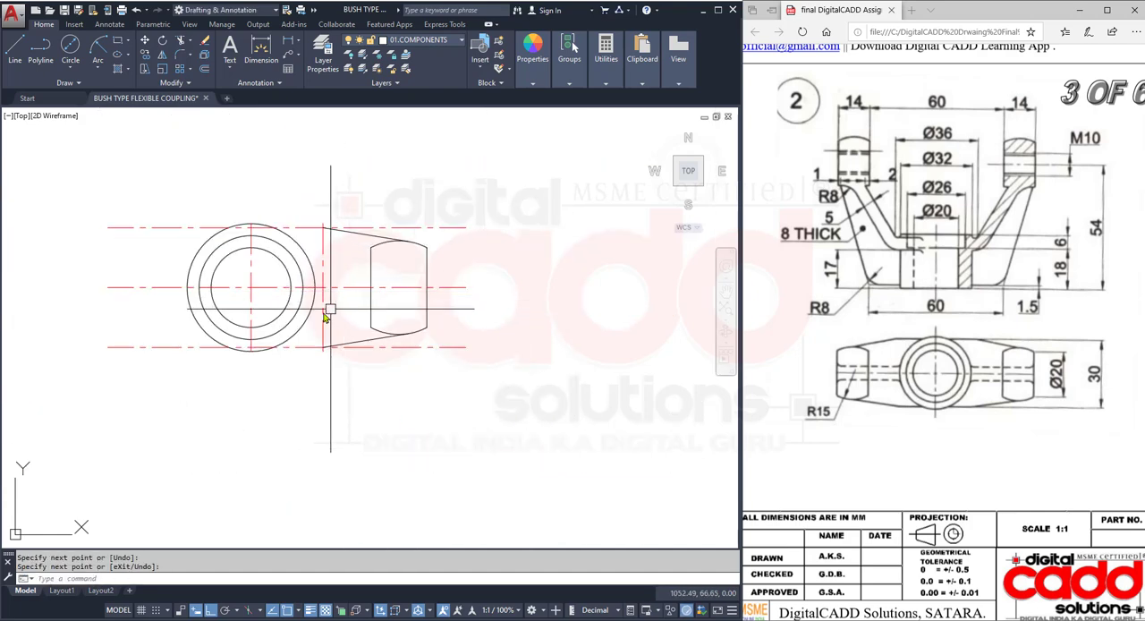
- Erase the vertical 18 mm offset line between the circles and the lug
left_click(322, 315)
type("E")
key("Return")
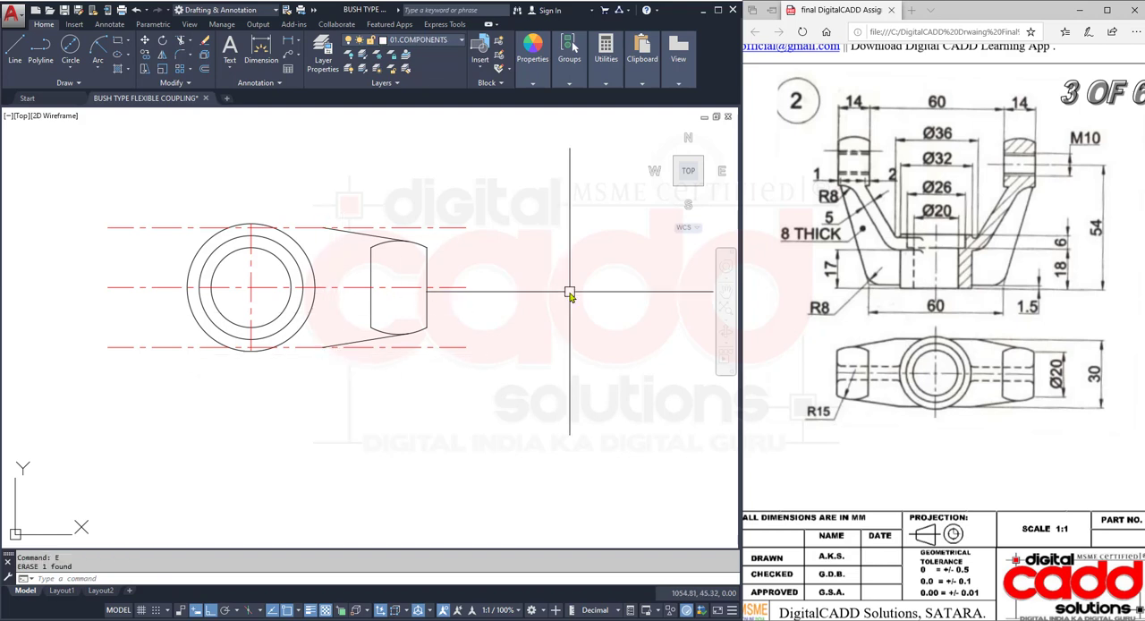
- Trim the two 15 mm offset lines beyond the sloping lines and between the vertical centre line and the outer circle
type("TR")
key("Return")
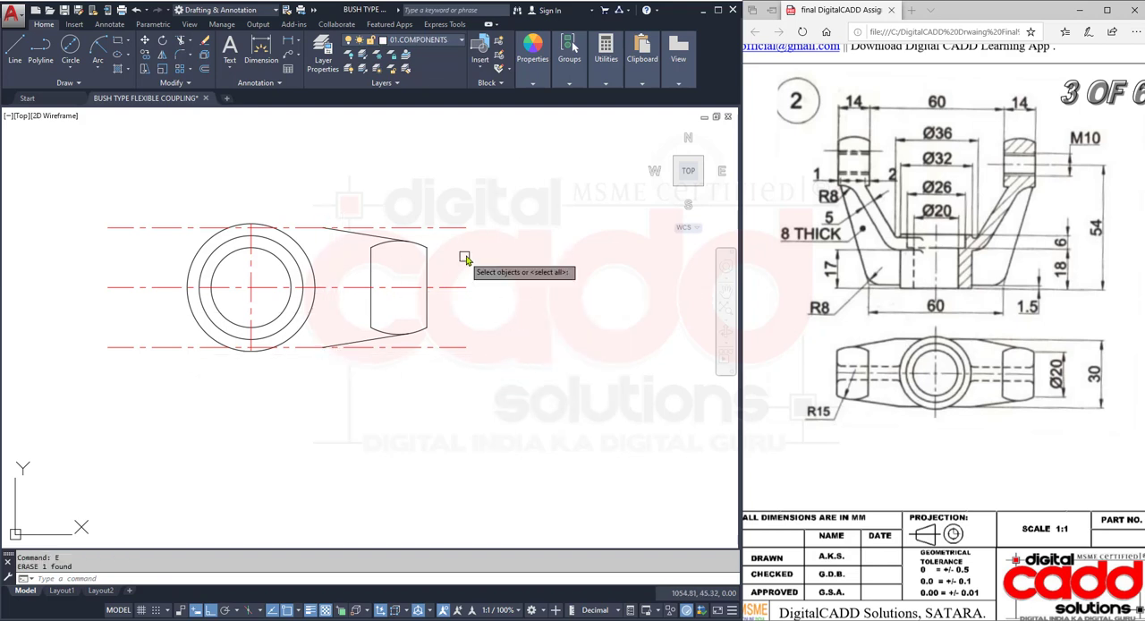
key("Return")
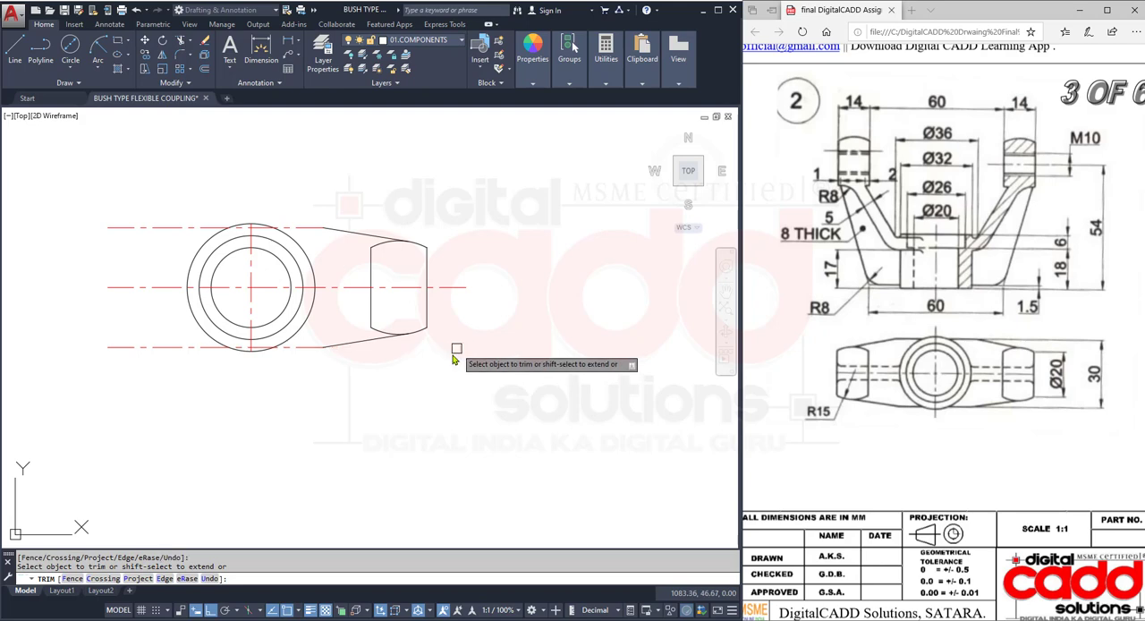
scroll(226, 361, "up", 6)
scroll(376, 325, "down", 5)
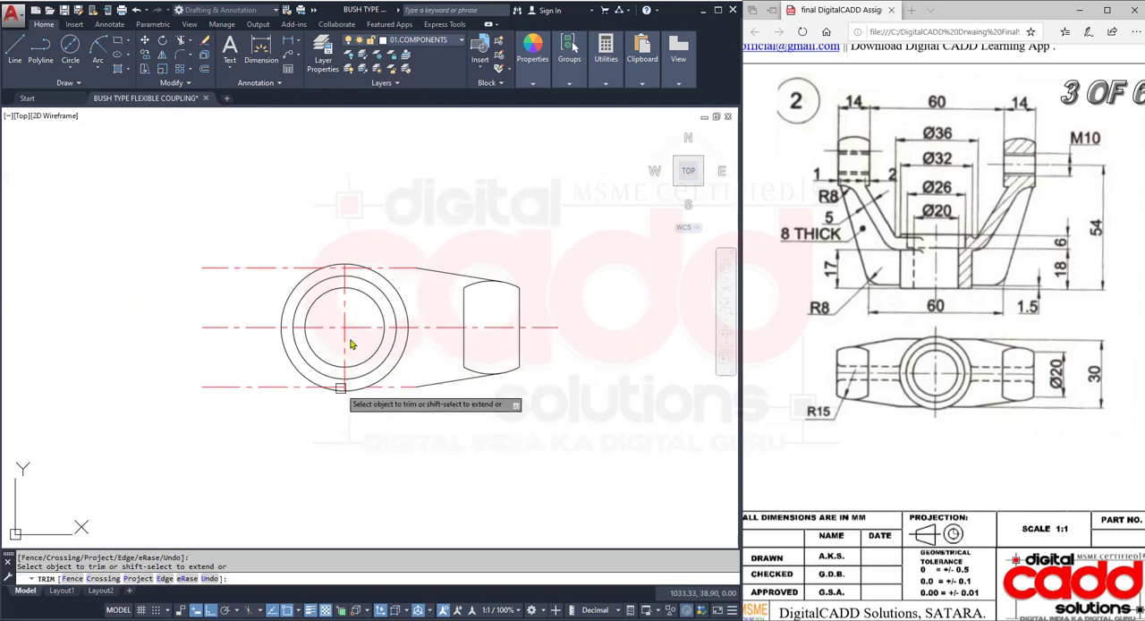
scroll(348, 286, "up", 4)
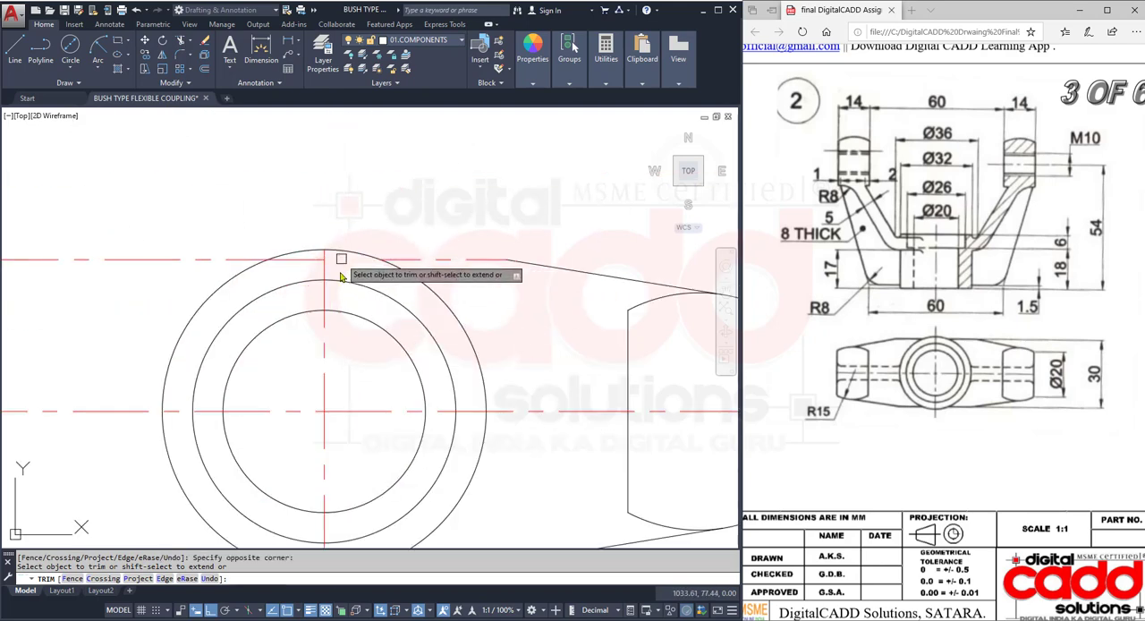
key("Escape")
- Erase the two leftover offset line pieces on the circle's side opposite the lug
scroll(286, 304, "down", 4)
left_click(192, 295)
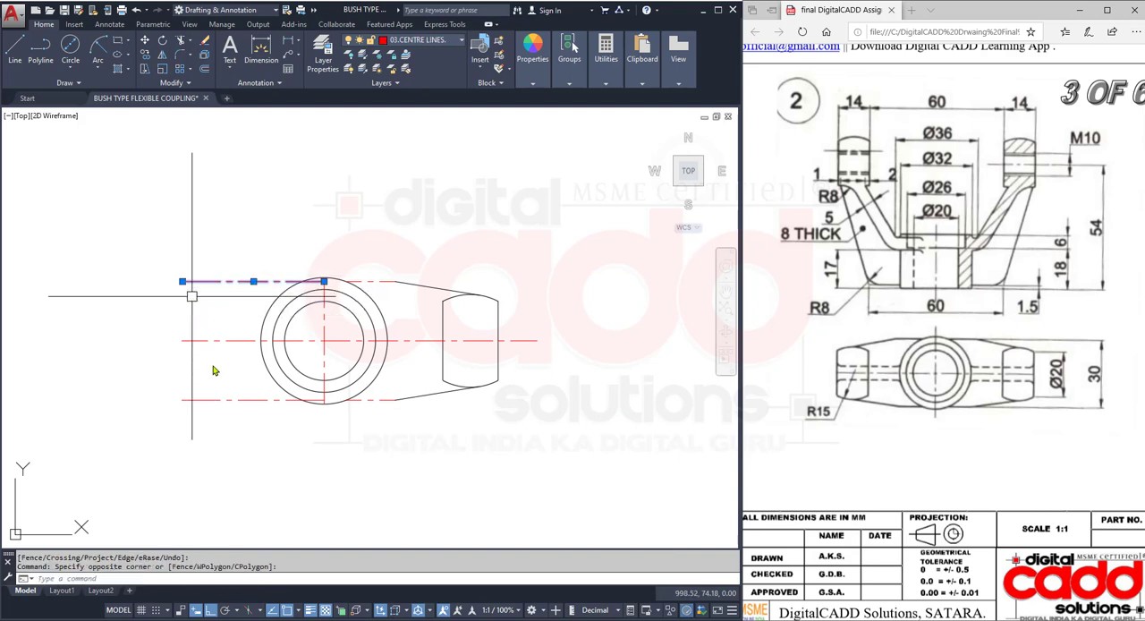
left_click(230, 386)
left_click(201, 419)
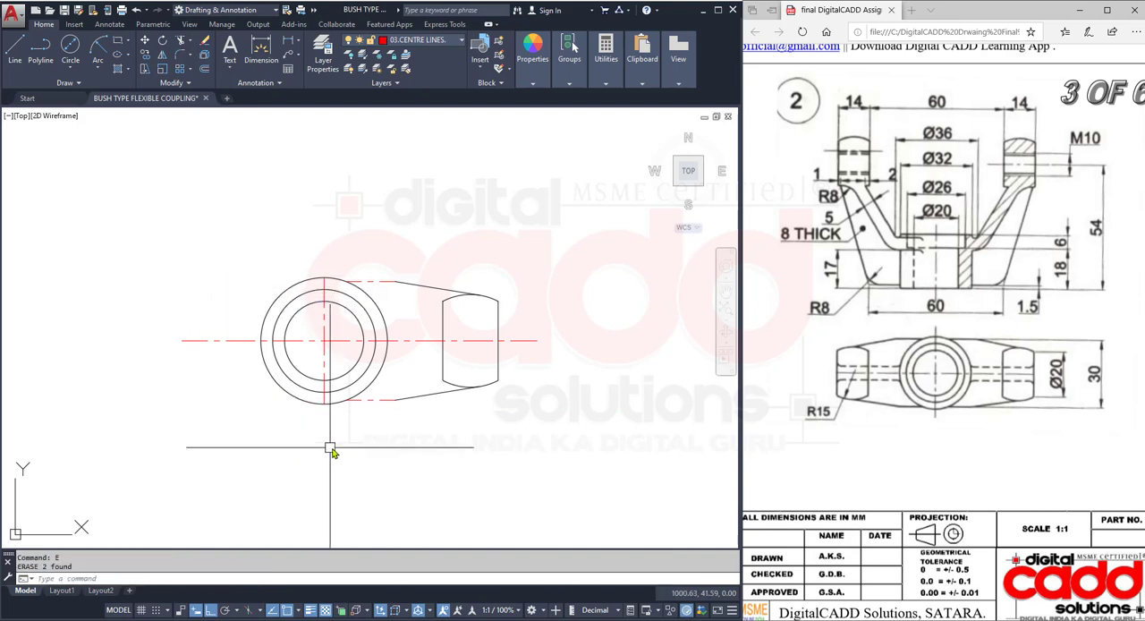
type("e")
key("Return")
- Match the properties of the two short horizontal arm edges to the upper sloping line
scroll(402, 319, "up", 2)
type("ma")
key("Return")
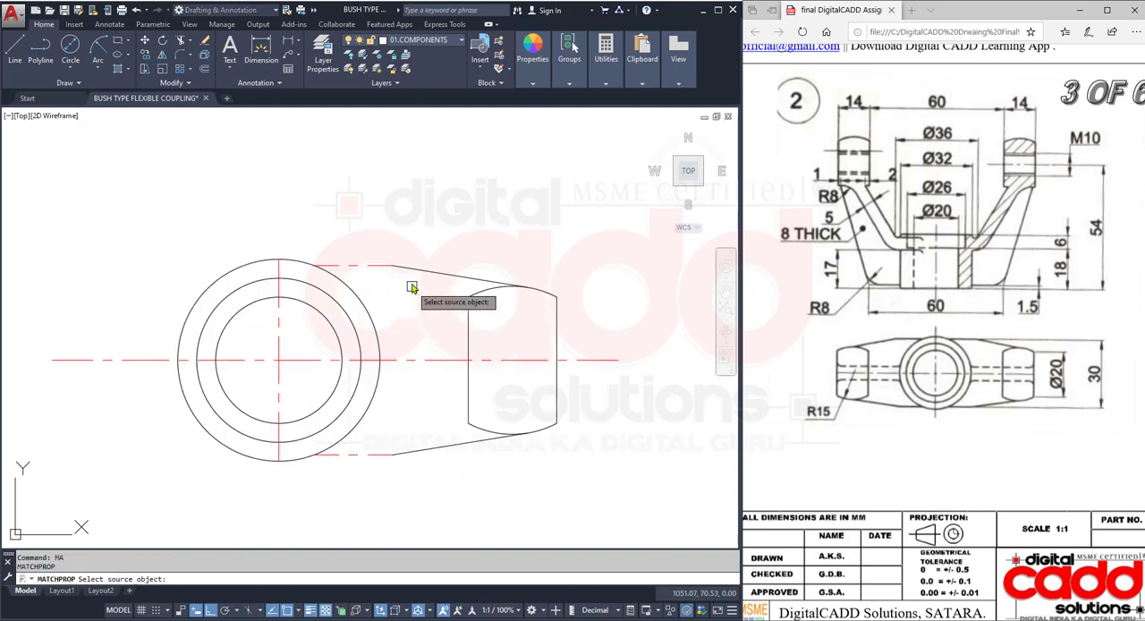
left_click(393, 269)
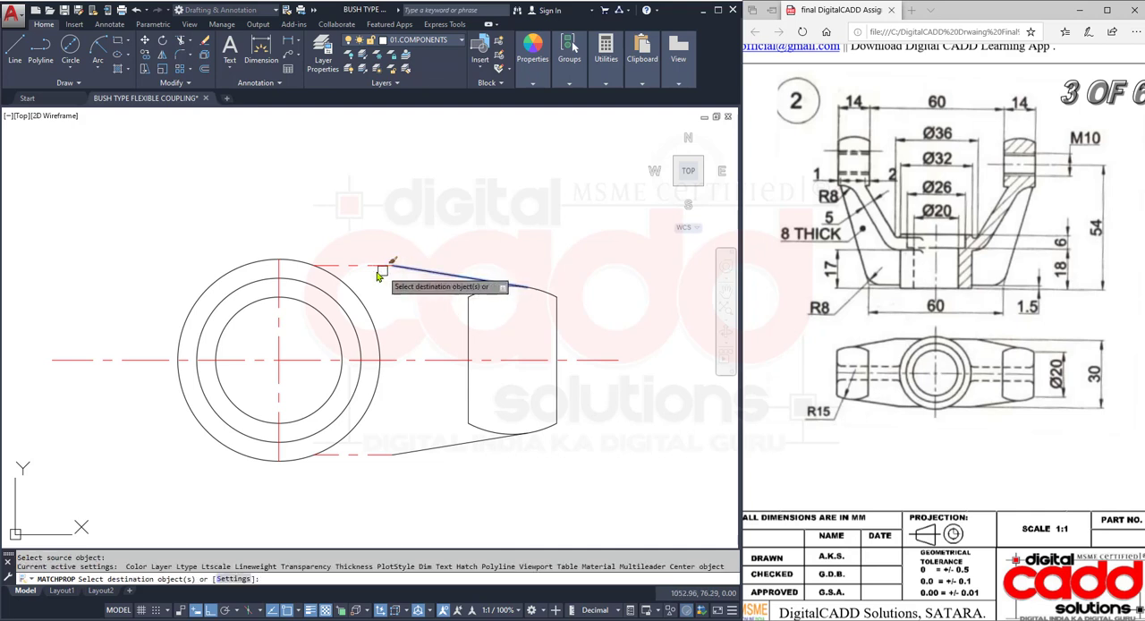
left_click(383, 454)
key("Return")
middle_click_drag(523, 463, 428, 427)
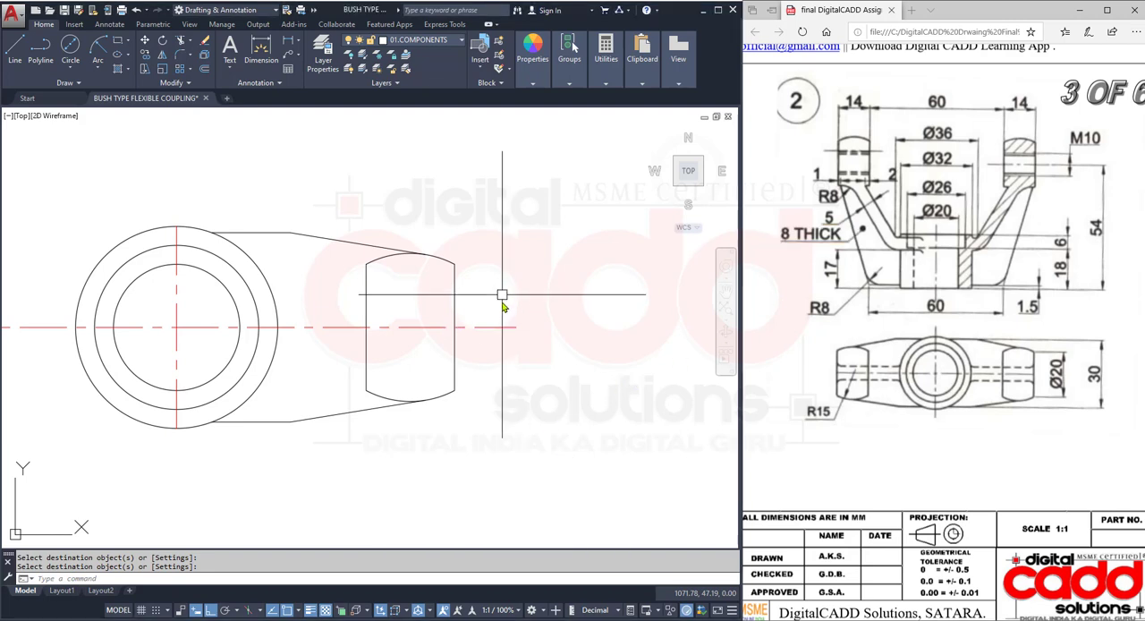
- Offset the horizontal centre line of the top view by 4 mm to both sides
middle_click_drag(457, 380, 445, 413)
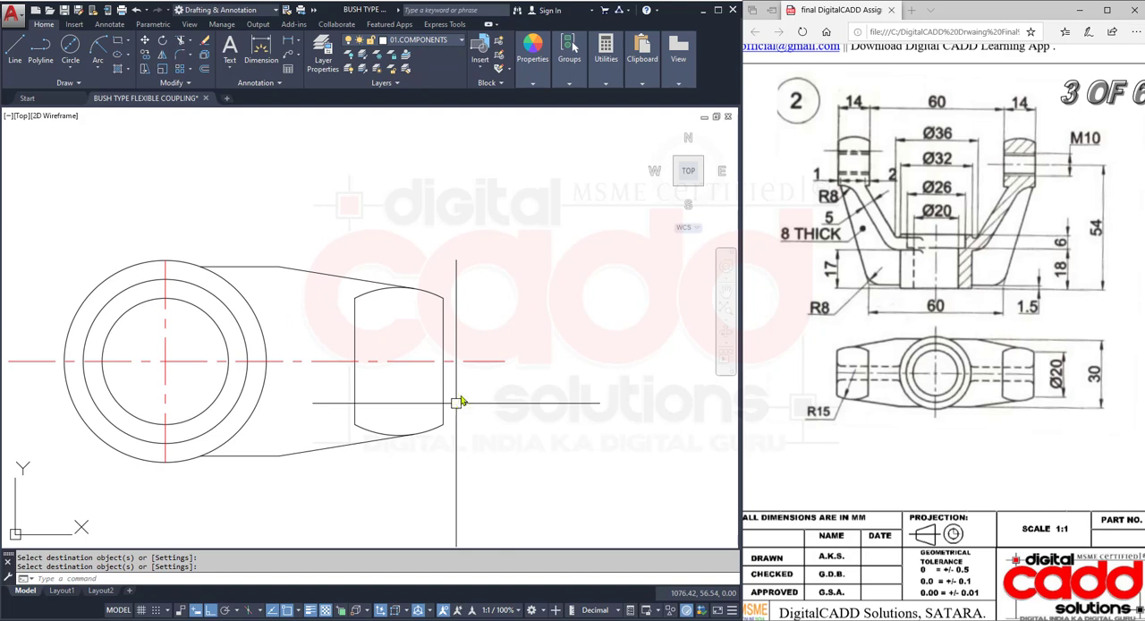
middle_click_drag(373, 383, 394, 399)
left_click(204, 72)
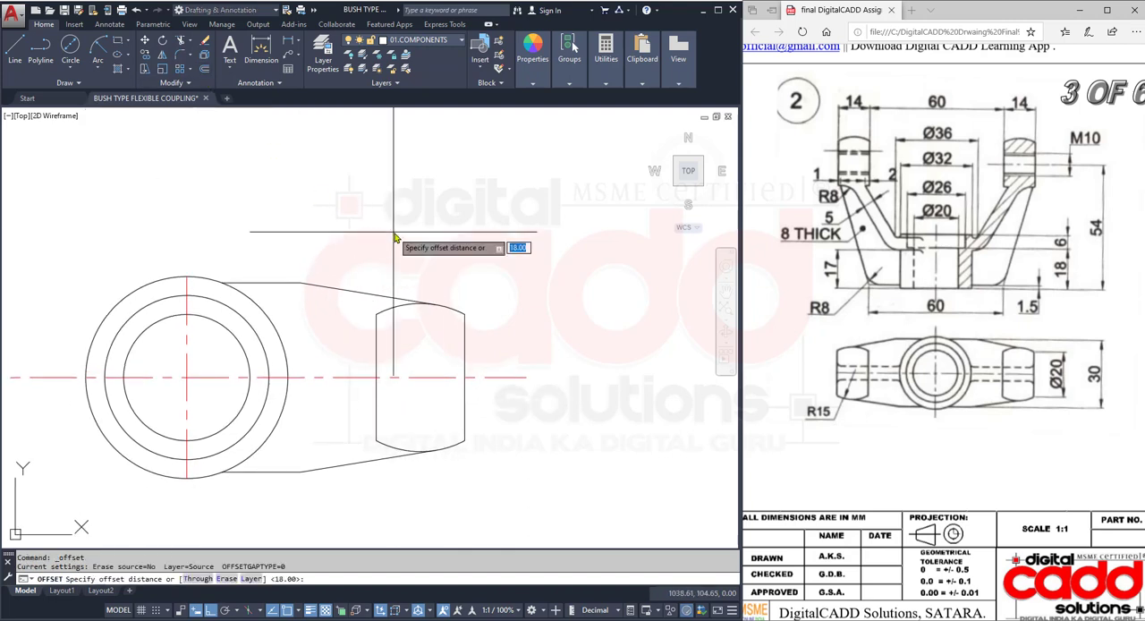
key("Return")
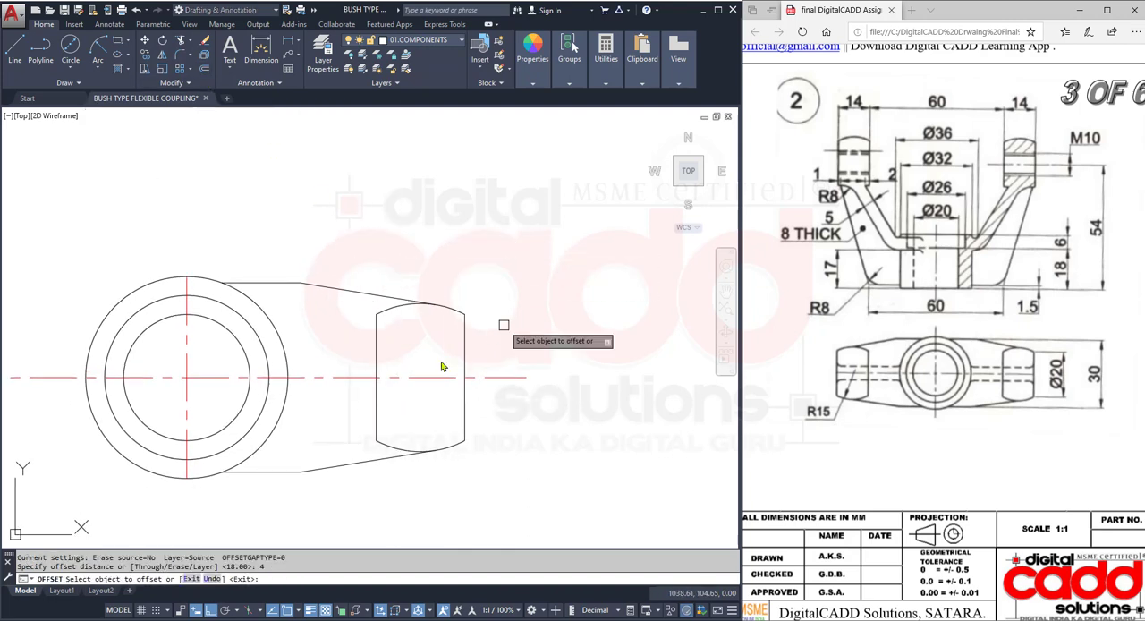
left_click(348, 376)
left_click(347, 325)
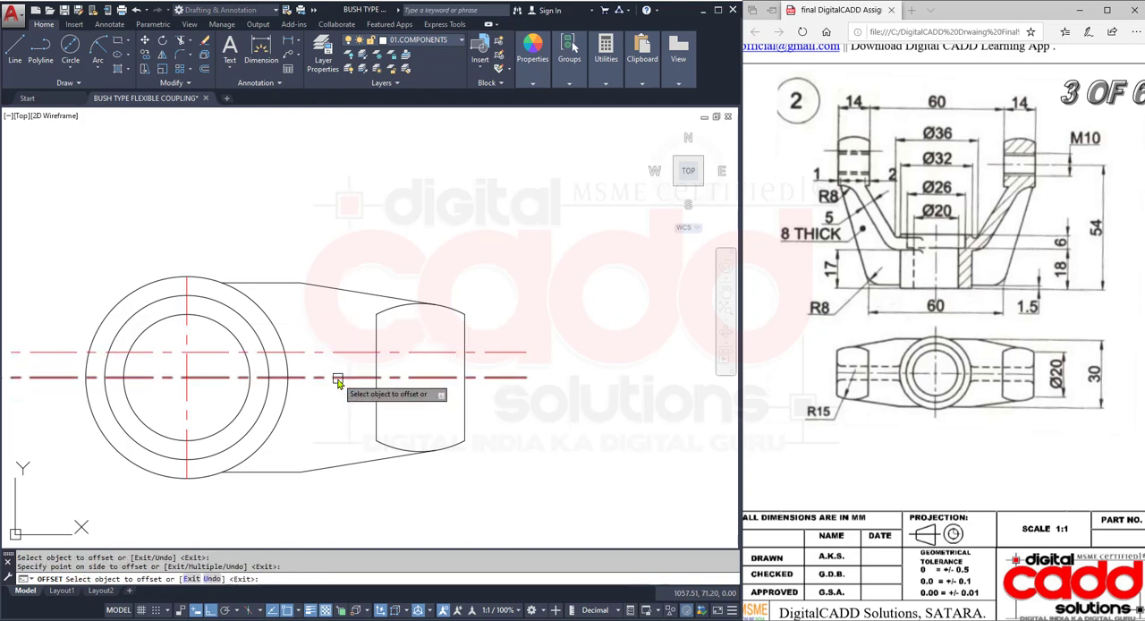
left_click(338, 377)
left_click(335, 414)
key("Return")
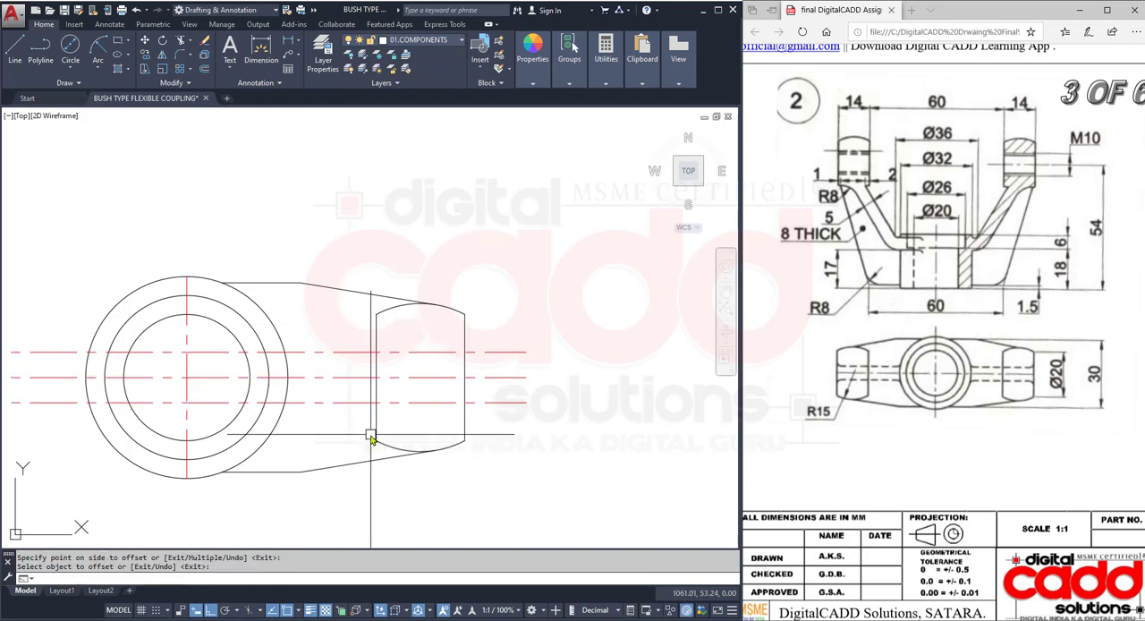
- Match the properties of the two 4 mm offset lines to a dashed hidden line in the first part's top view
type("MA")
key("Return")
scroll(316, 332, "down", 2)
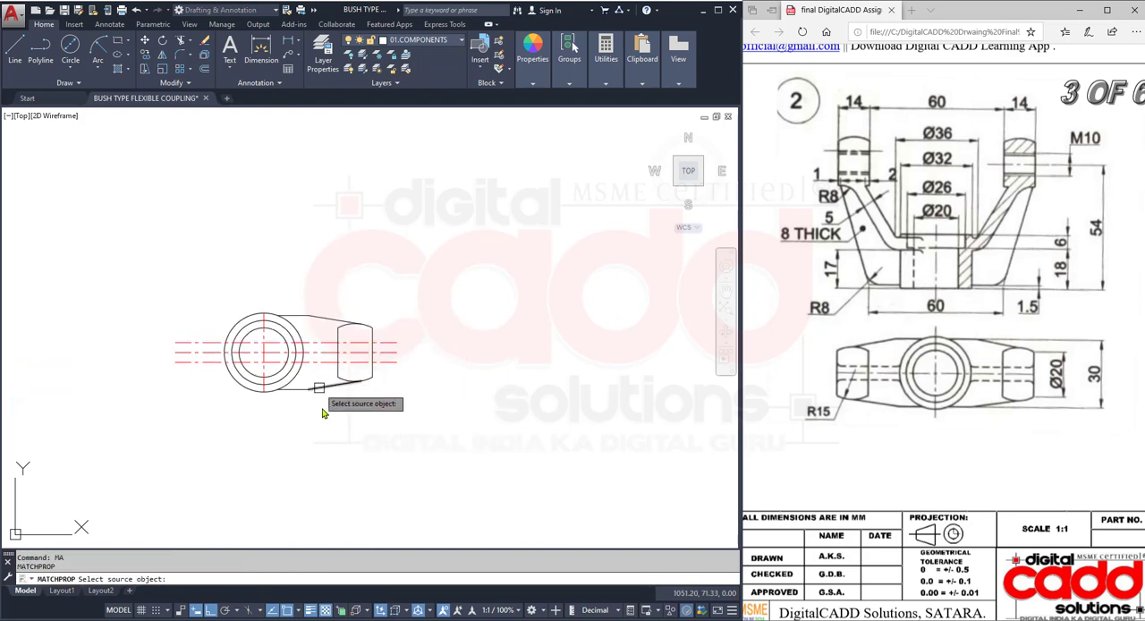
middle_click_drag(303, 446, 412, 346)
scroll(415, 327, "down", 4)
scroll(146, 286, "up", 4)
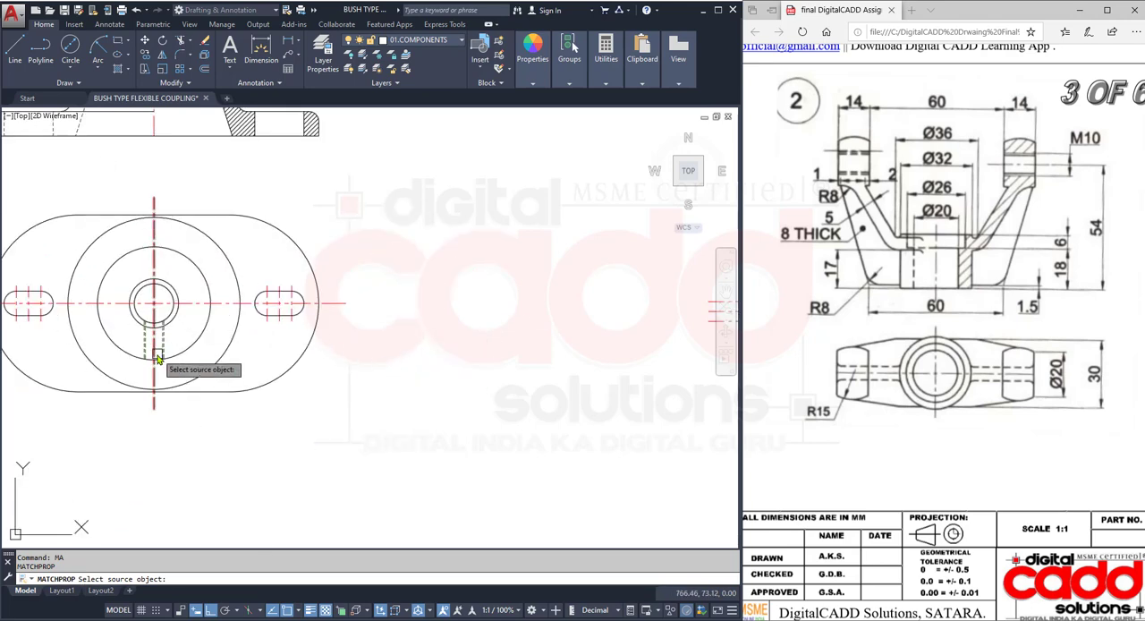
left_click(161, 354)
scroll(224, 371, "down", 5)
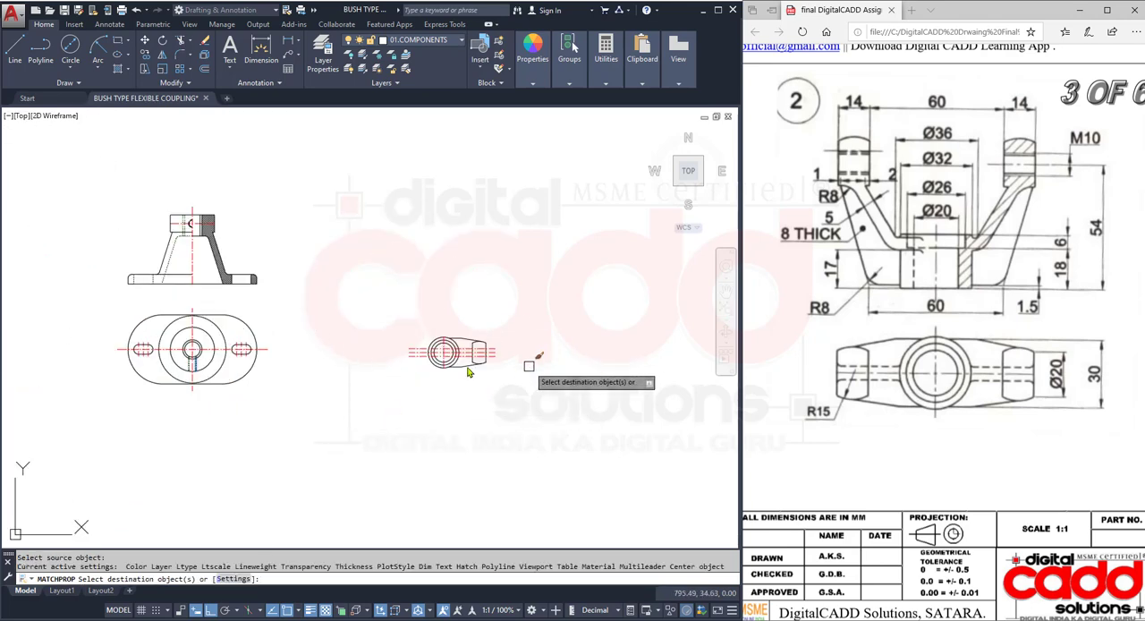
scroll(458, 349, "up", 5)
scroll(585, 400, "up", 5)
left_click(323, 195)
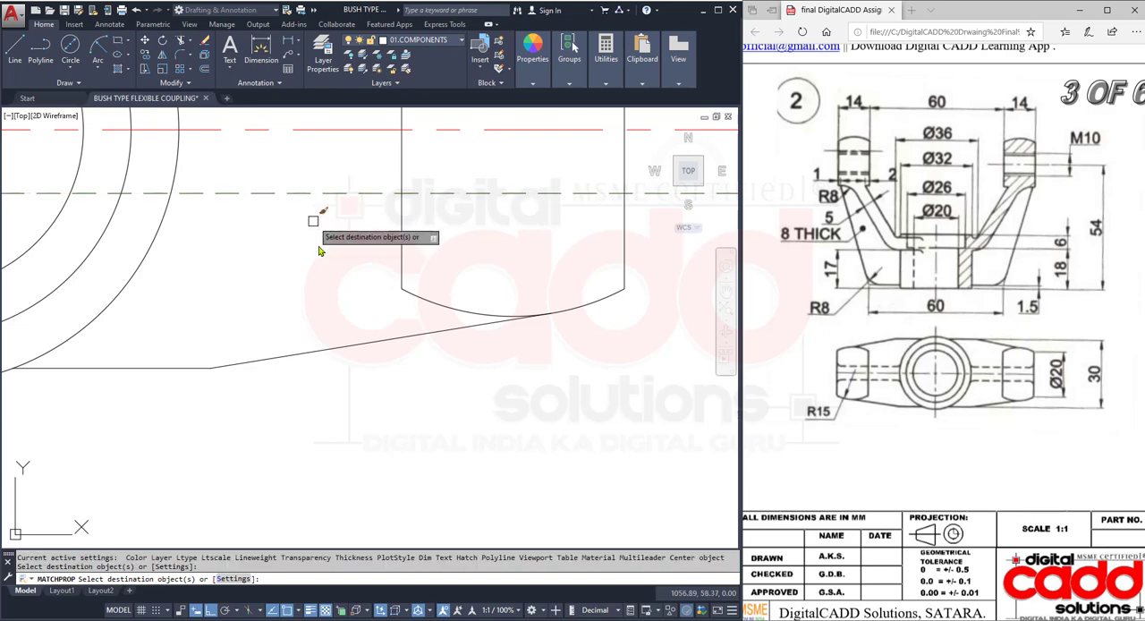
middle_click_drag(332, 246, 387, 535)
scroll(396, 396, "down", 5)
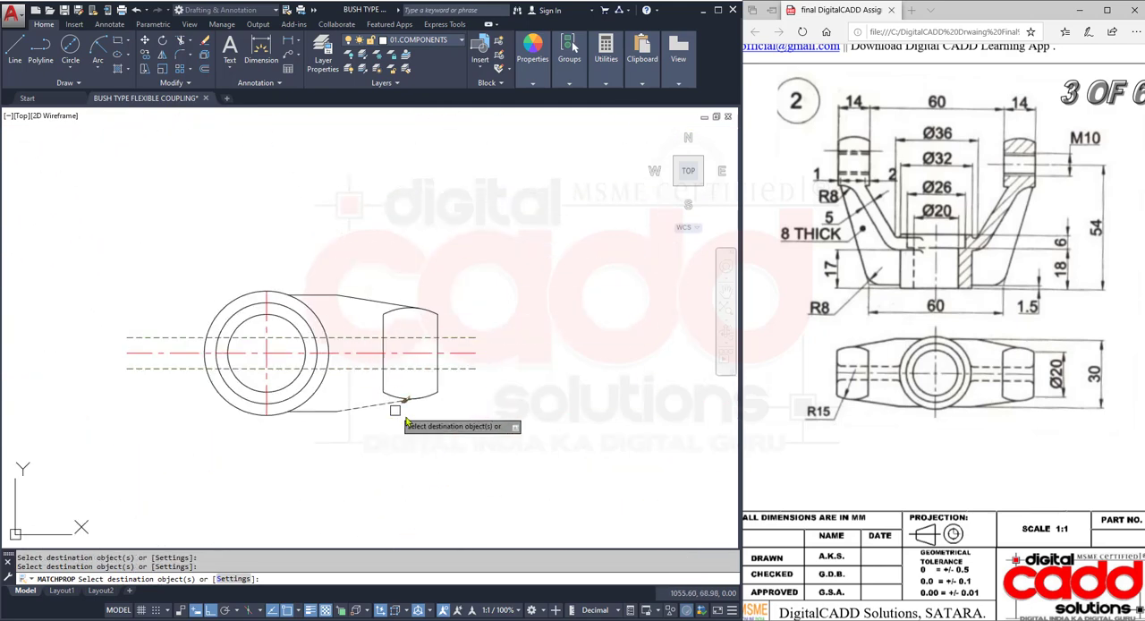
key("Escape")
- Trim the two dashed lines beyond the lug's outer edge and just inside the outer circle
type("tr")
key("Return")
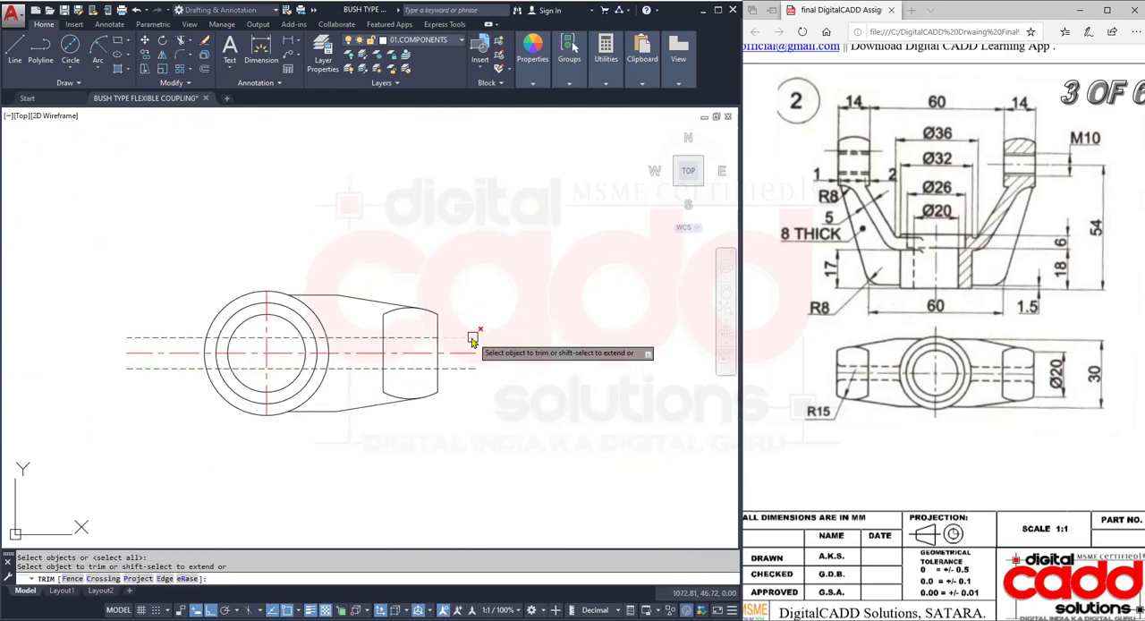
scroll(321, 401, "up", 2)
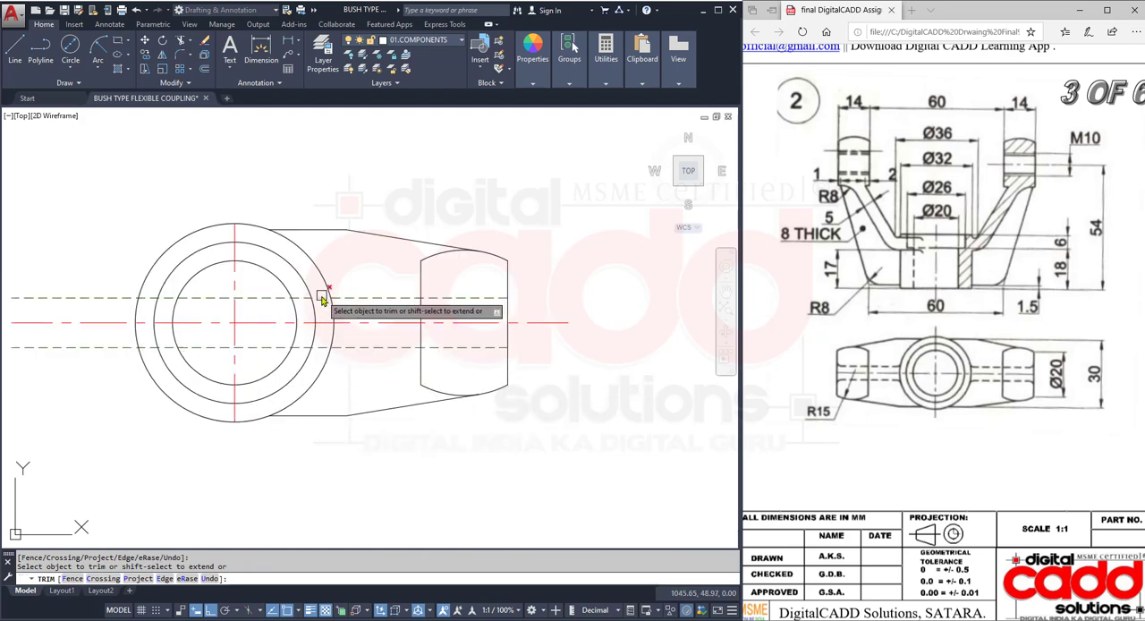
key("Escape")
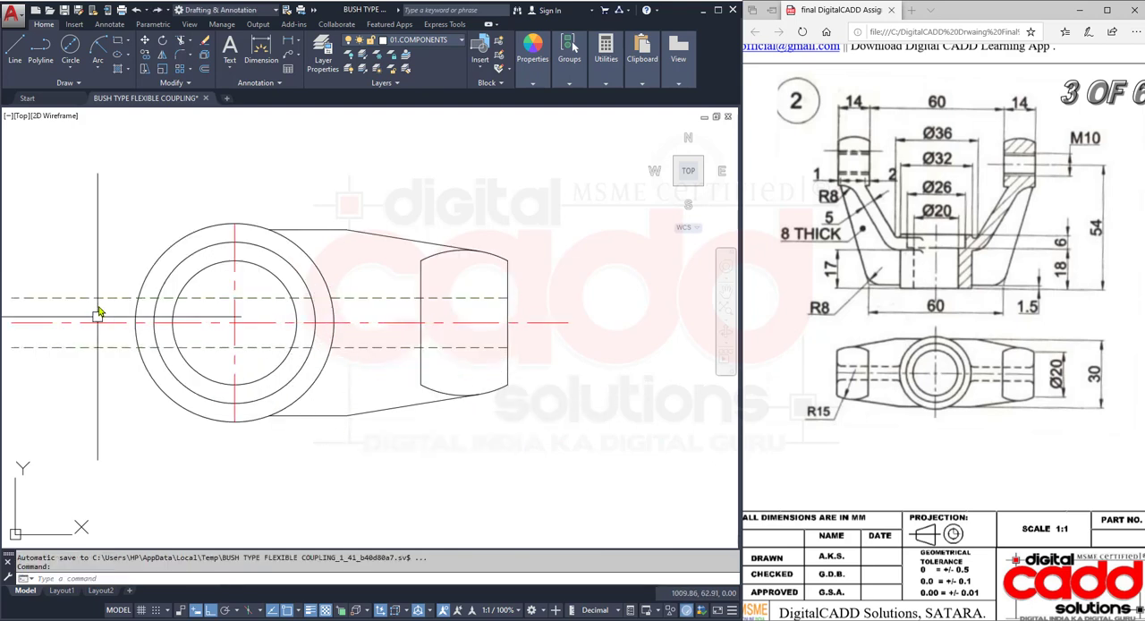
- Erase the two leftover dashed line pieces crossing the circles
left_click(98, 299)
left_click(101, 346)
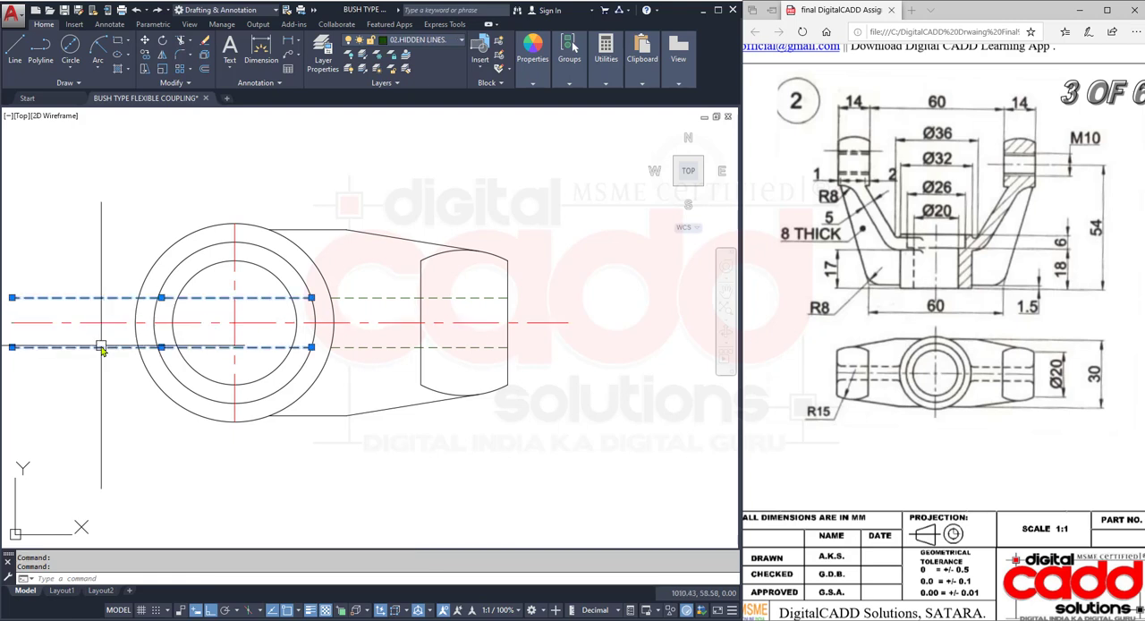
key("e")
key("Return")
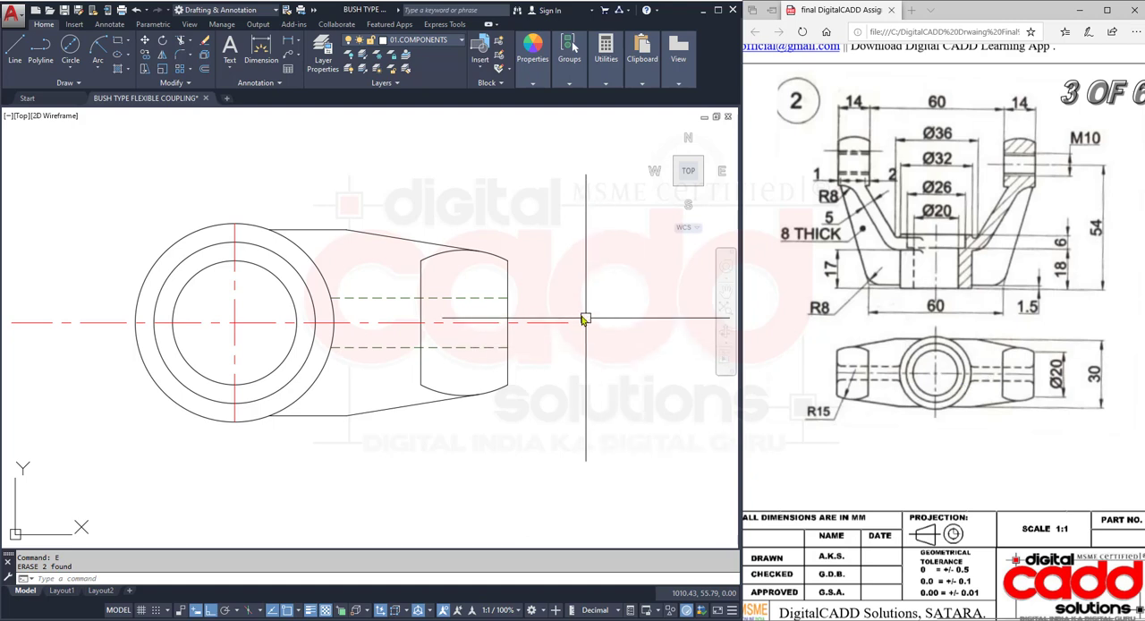
- Fillet both dashed lines with the lug's outer vertical edge at 2 mm radius, using the No trim and Multiple options
middle_click_drag(585, 316, 527, 343)
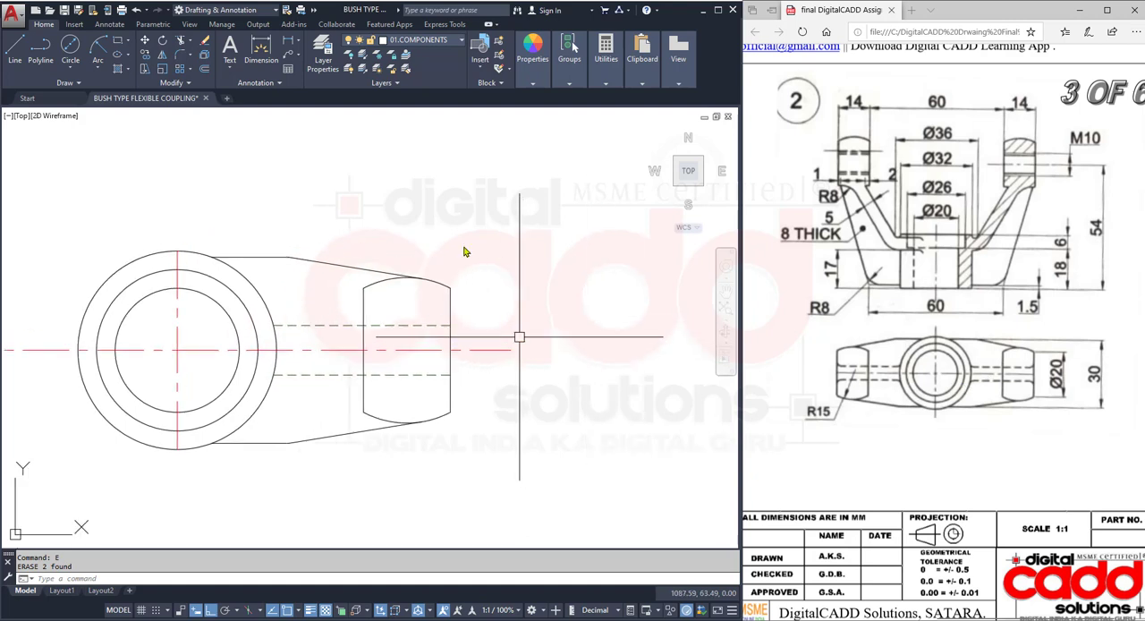
left_click(178, 60)
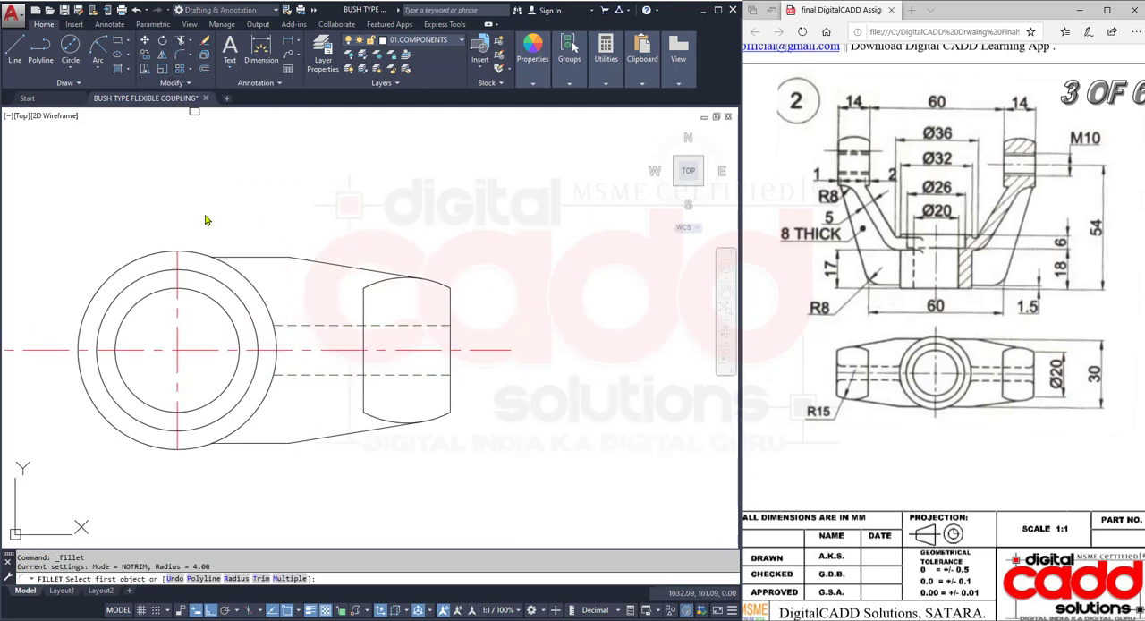
left_click(236, 582)
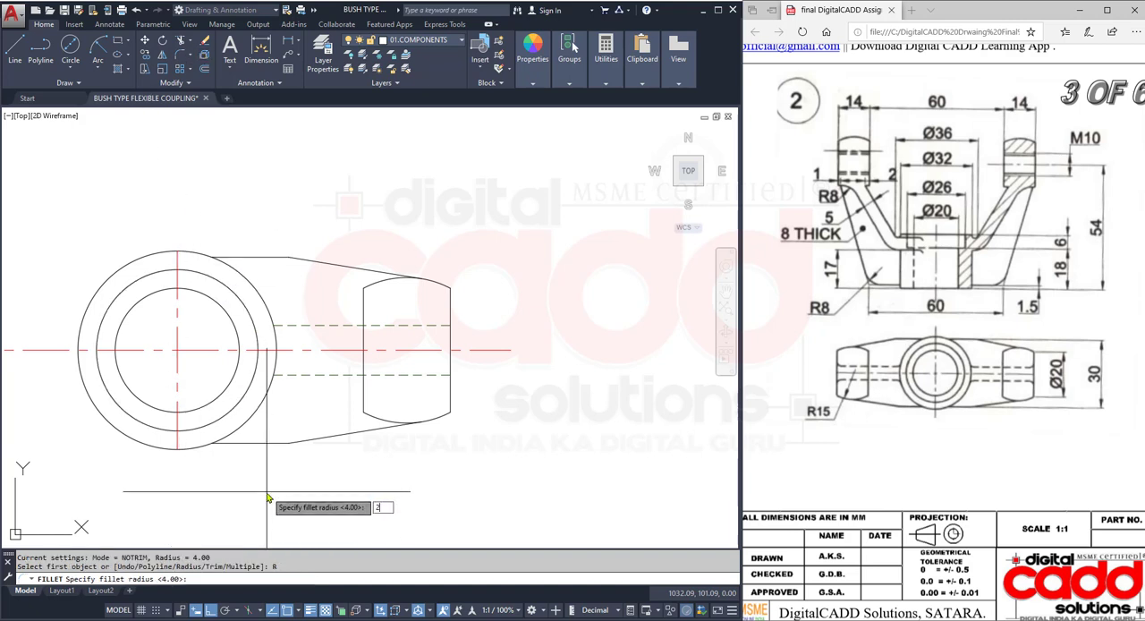
key("Return")
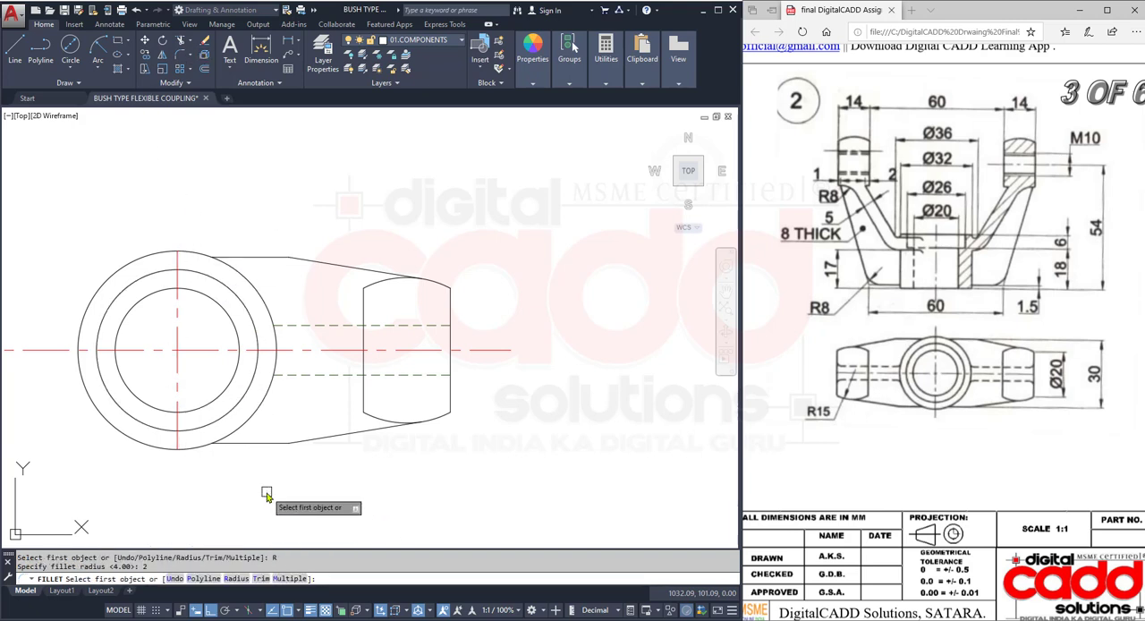
left_click(260, 578)
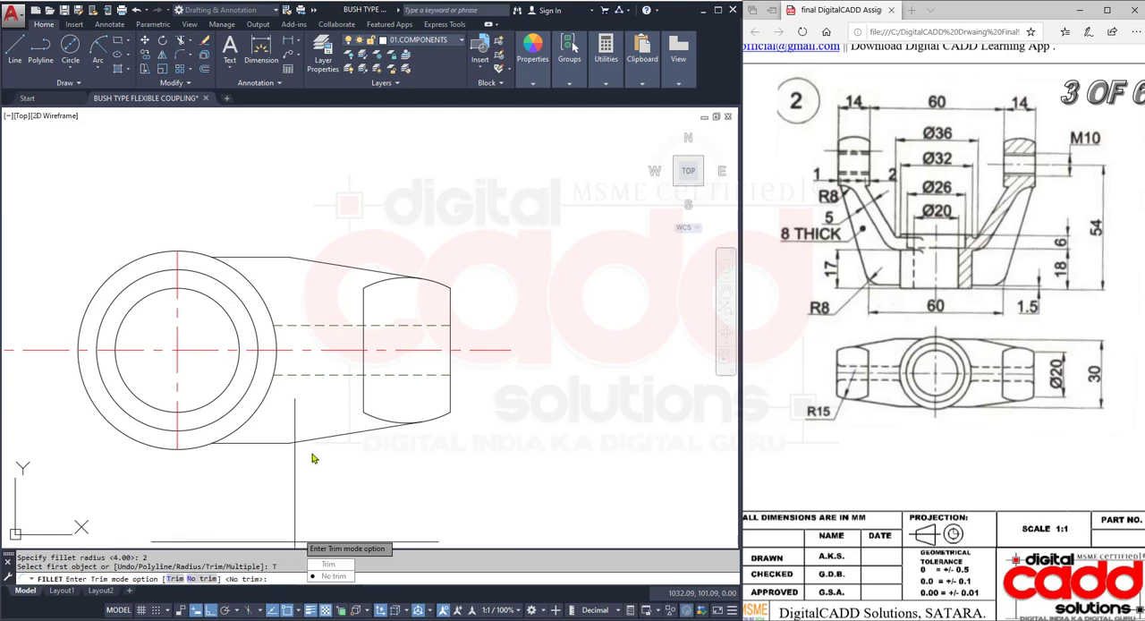
left_click(337, 576)
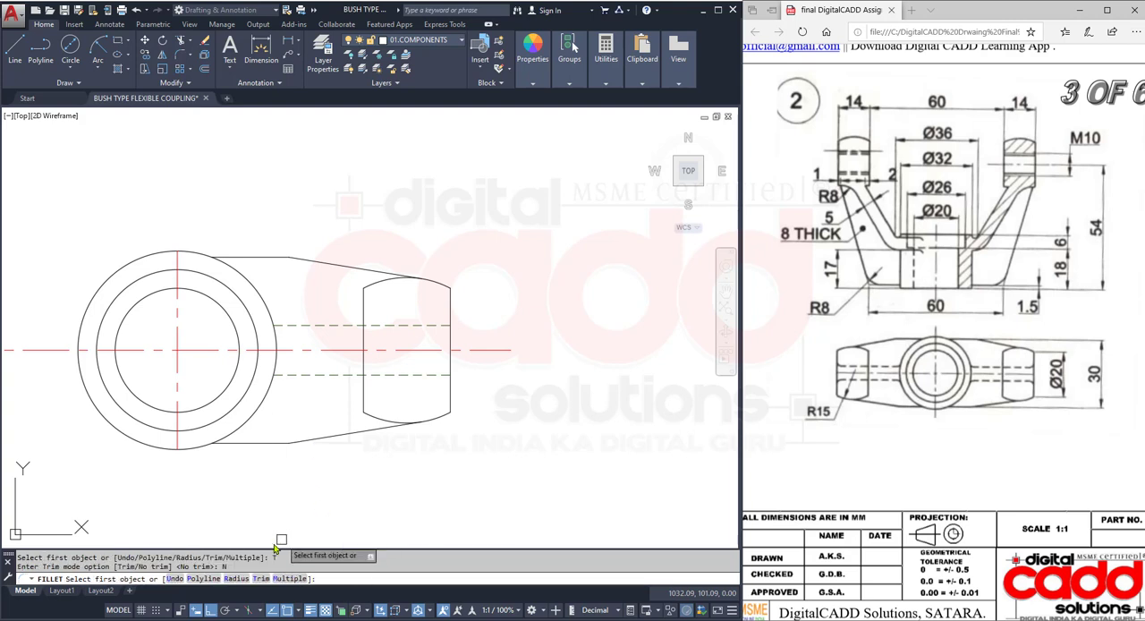
scroll(464, 391, "up", 3)
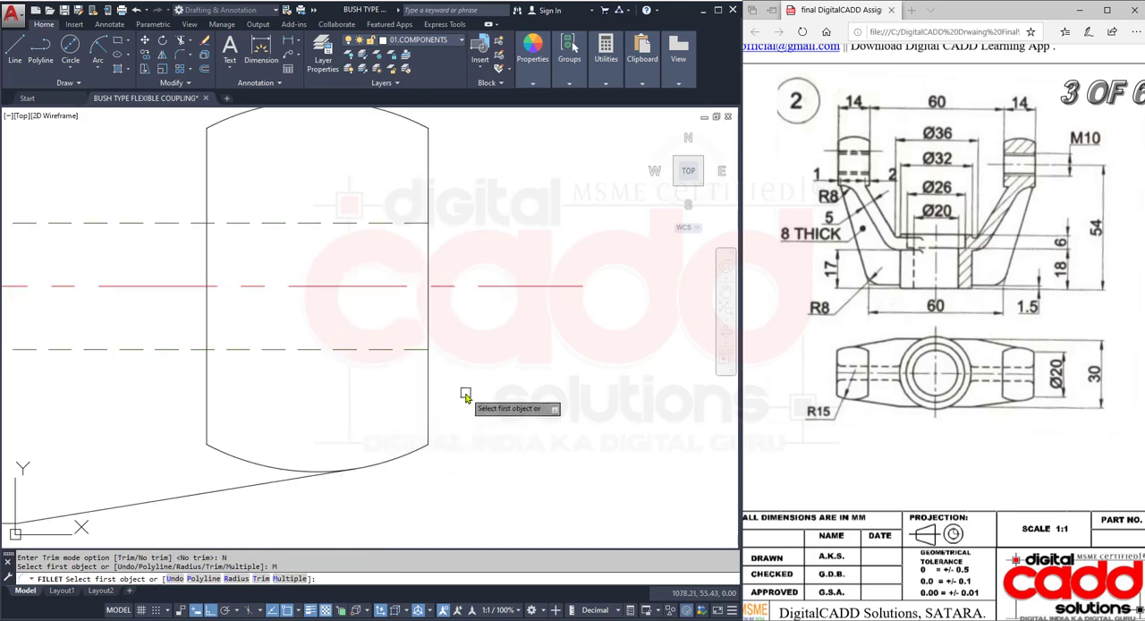
left_click(400, 349)
left_click(426, 390)
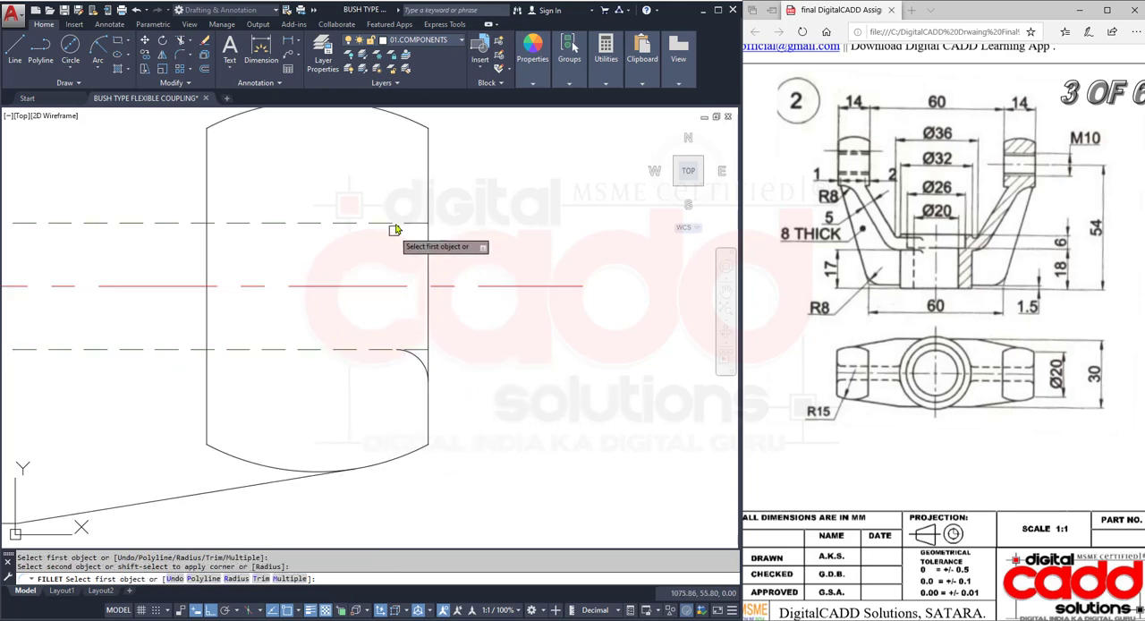
left_click(402, 223)
left_click(427, 187)
- Fillet both dashed lines with the outer circle at 2 mm radius, flaring away from the centre line
scroll(198, 294, "up", 5)
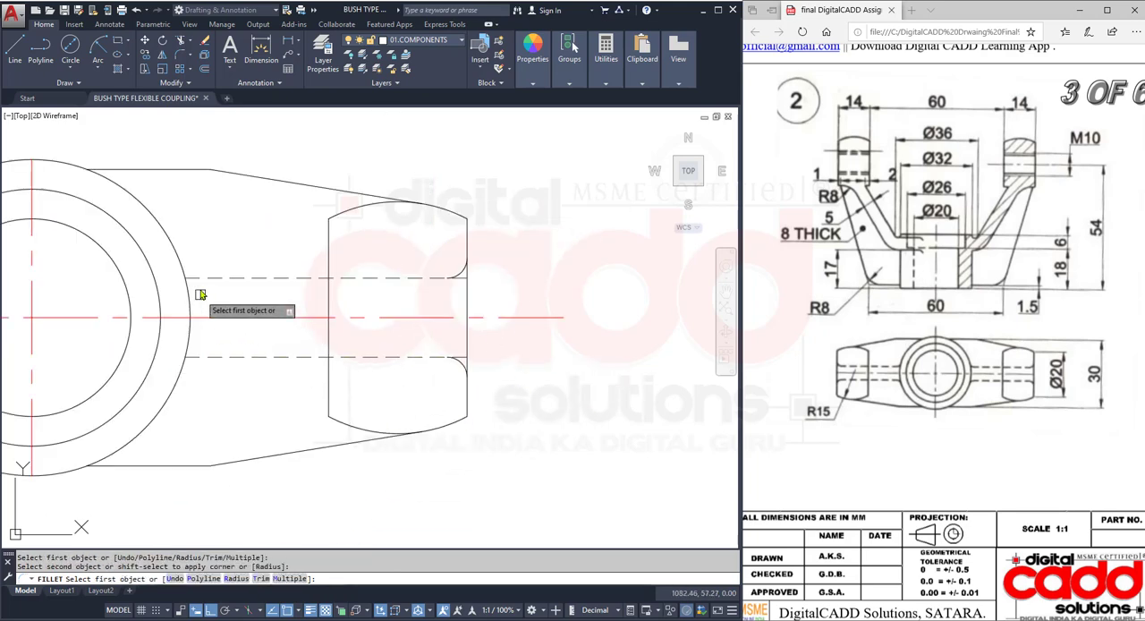
left_click(153, 248)
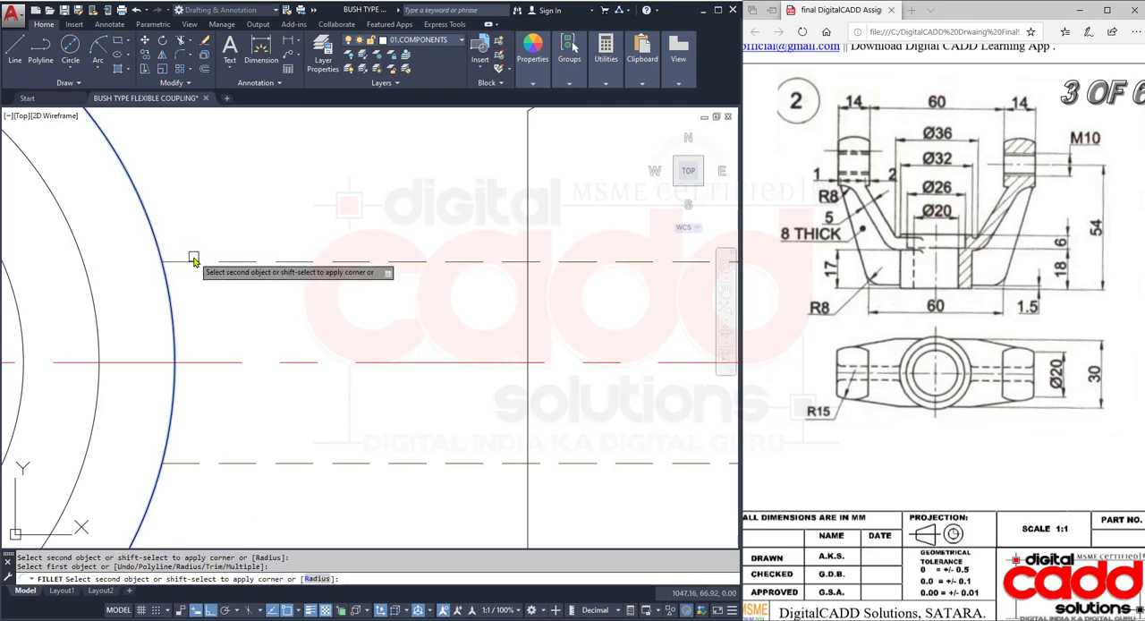
left_click(193, 260)
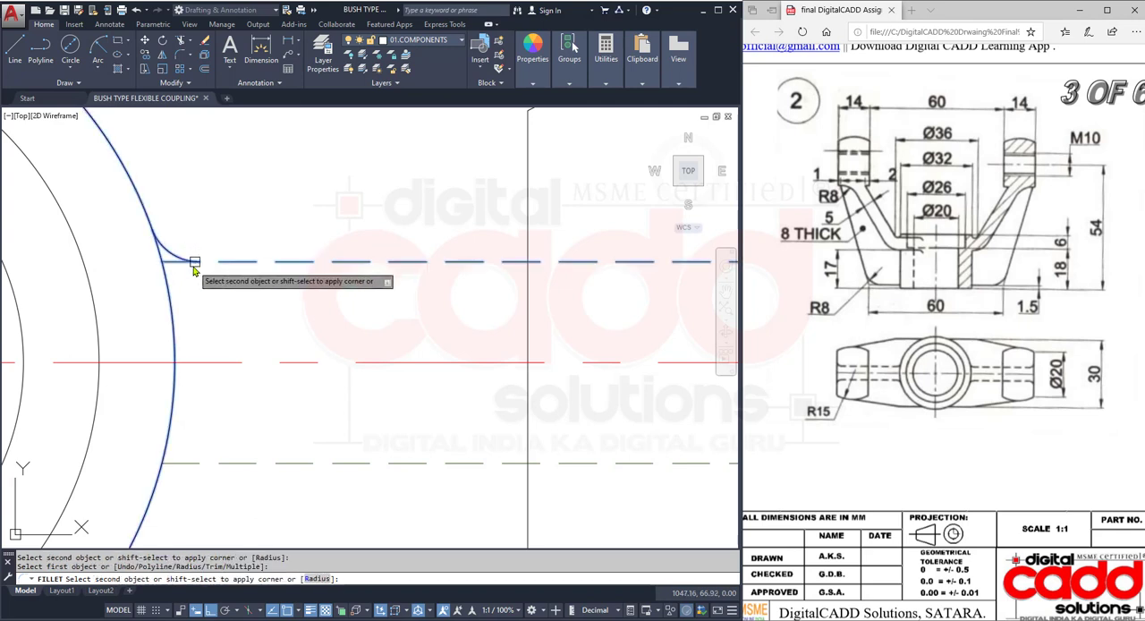
left_click(199, 460)
left_click(152, 502)
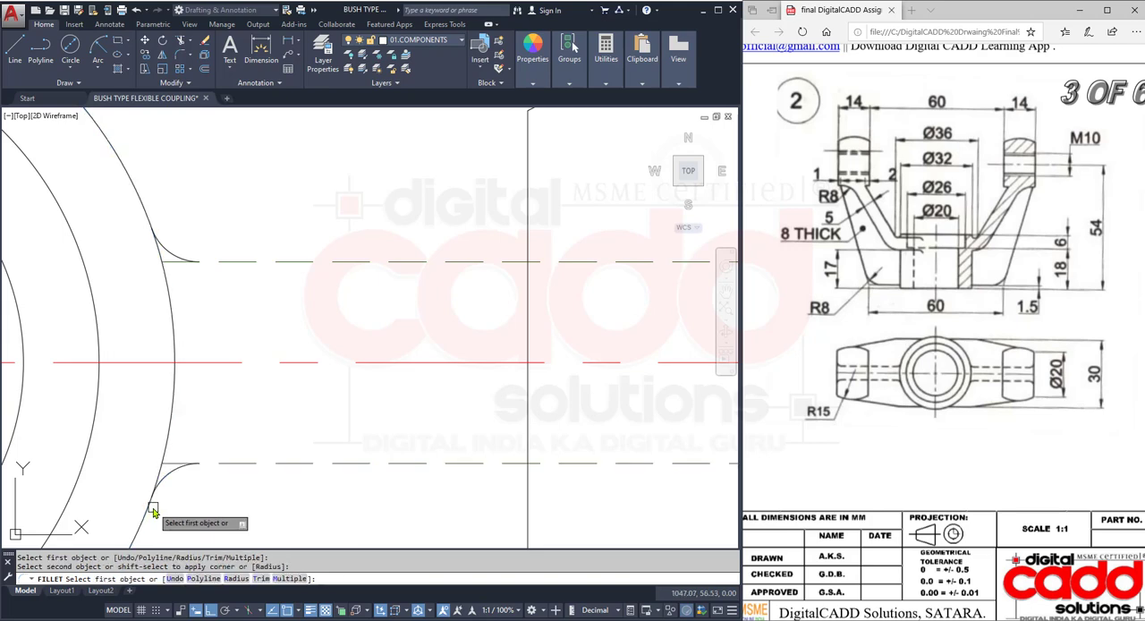
key("Return")
key("Return")
key("Return")
- Trim the dashed line ends that extend past the four fillet arcs at the outer circle and the lug's edge
scroll(191, 486, "up", 3)
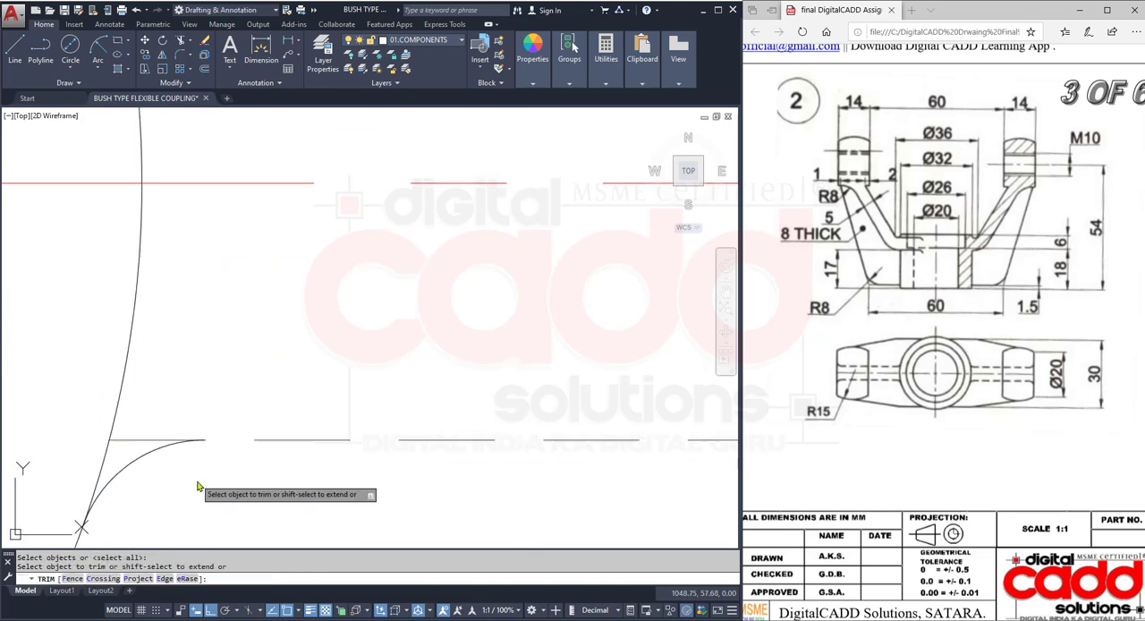
left_click(143, 403)
left_click(122, 424)
scroll(236, 506, "down", 3)
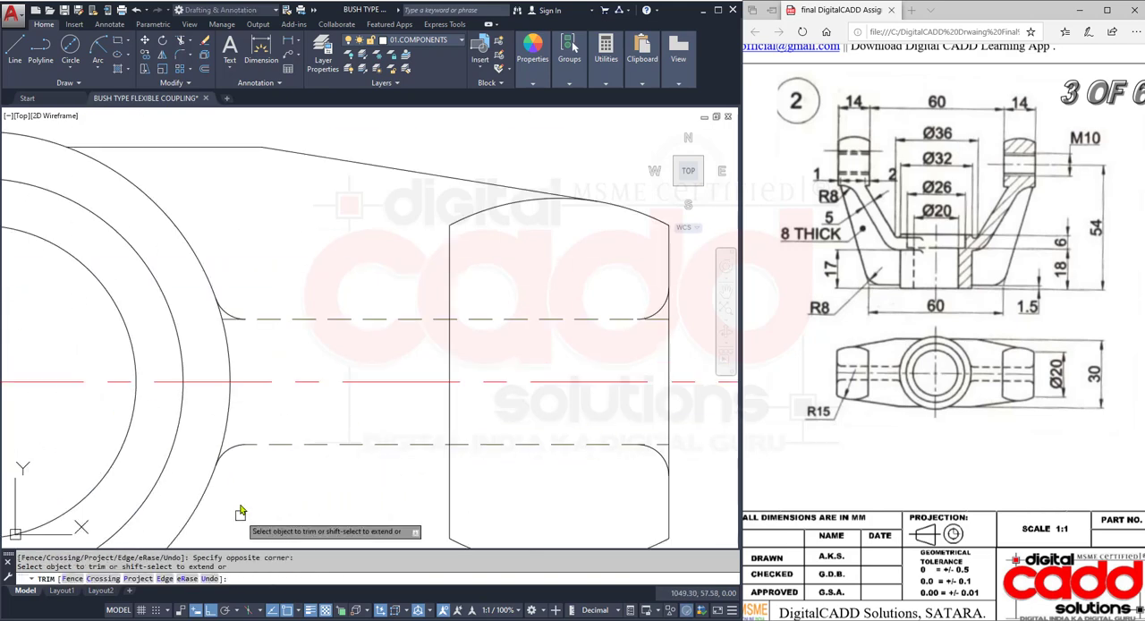
scroll(224, 317, "up", 4)
scroll(221, 332, "down", 3)
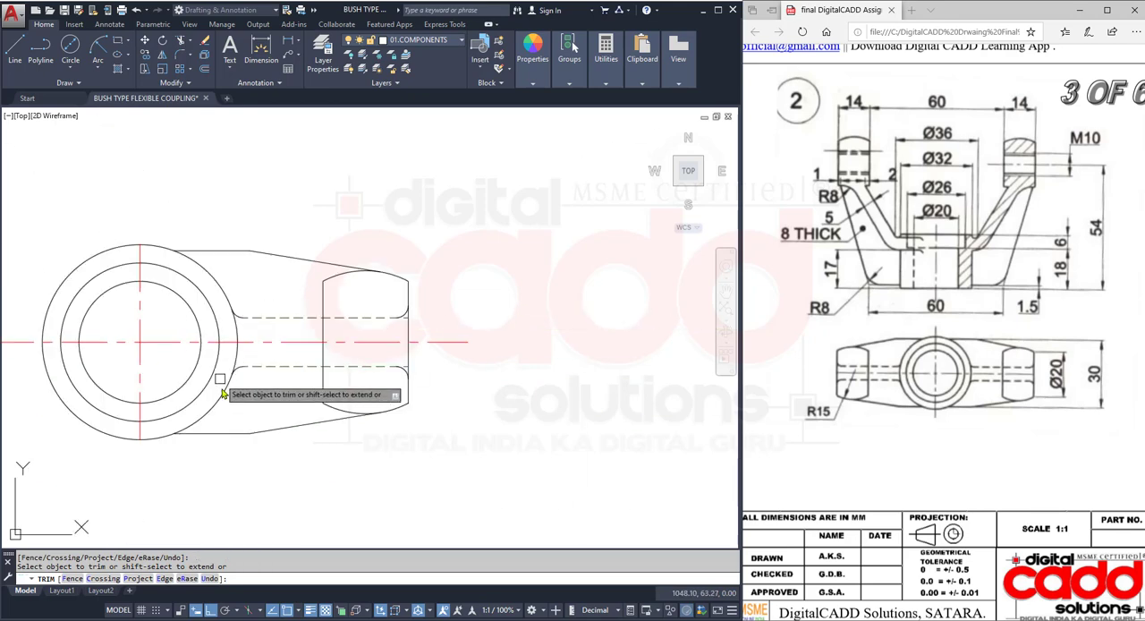
scroll(416, 317, "up", 3)
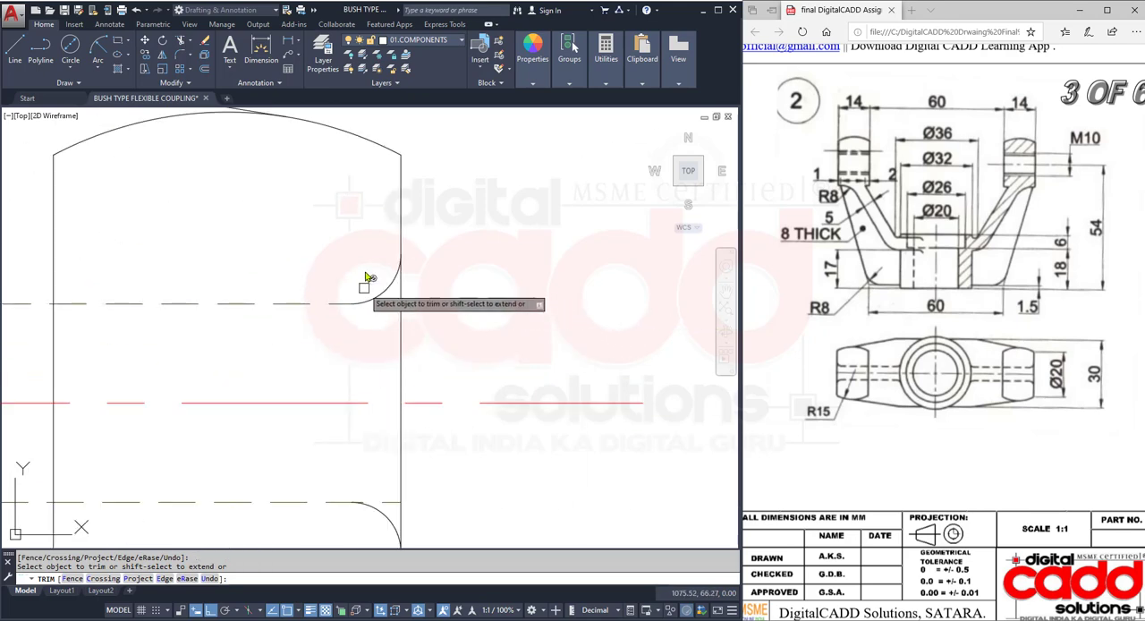
scroll(383, 409, "down", 3)
scroll(370, 325, "up", 4)
key("Escape")
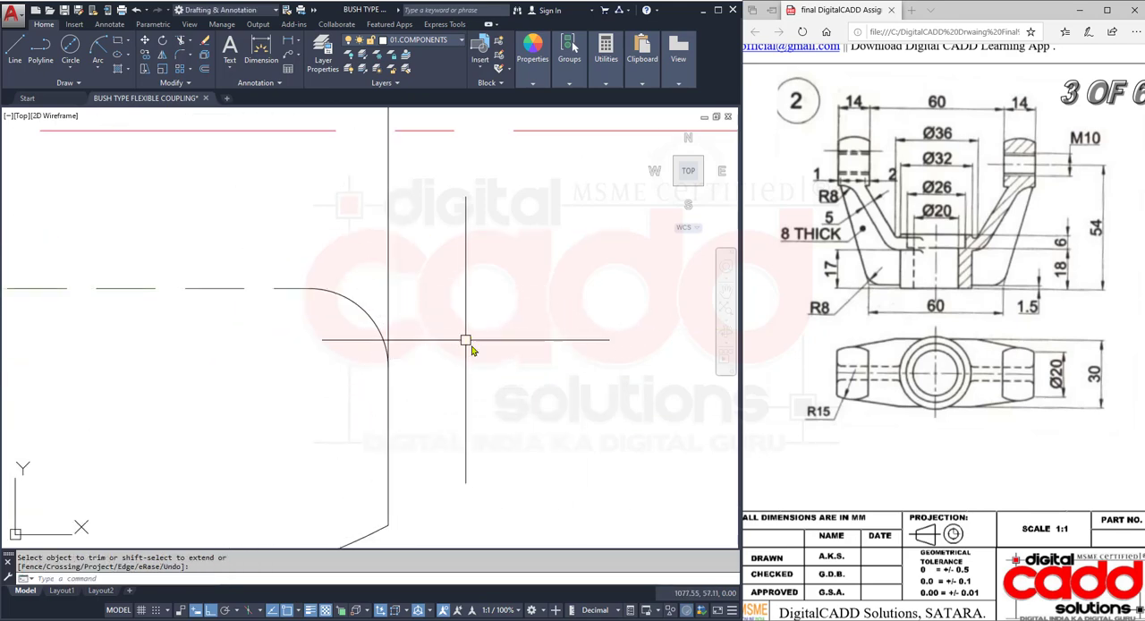
- Match the properties of the lower dashed rib line onto the four fillet arcs at the outer circle and the lug's edge
type("MA")
key("Return")
left_click(225, 289)
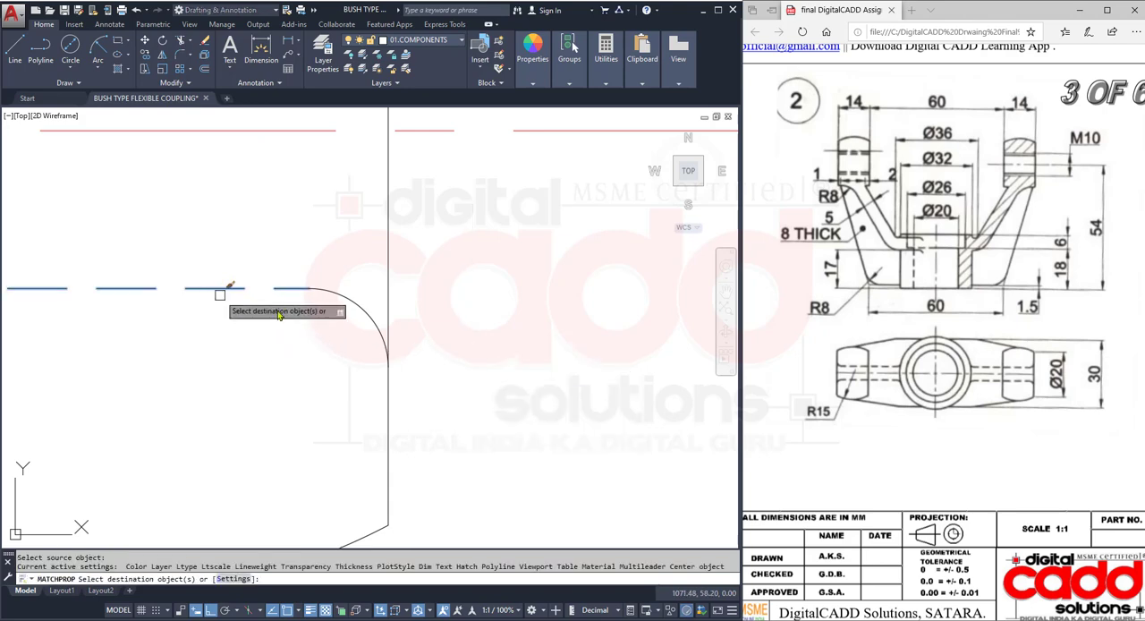
scroll(374, 371, "down", 3)
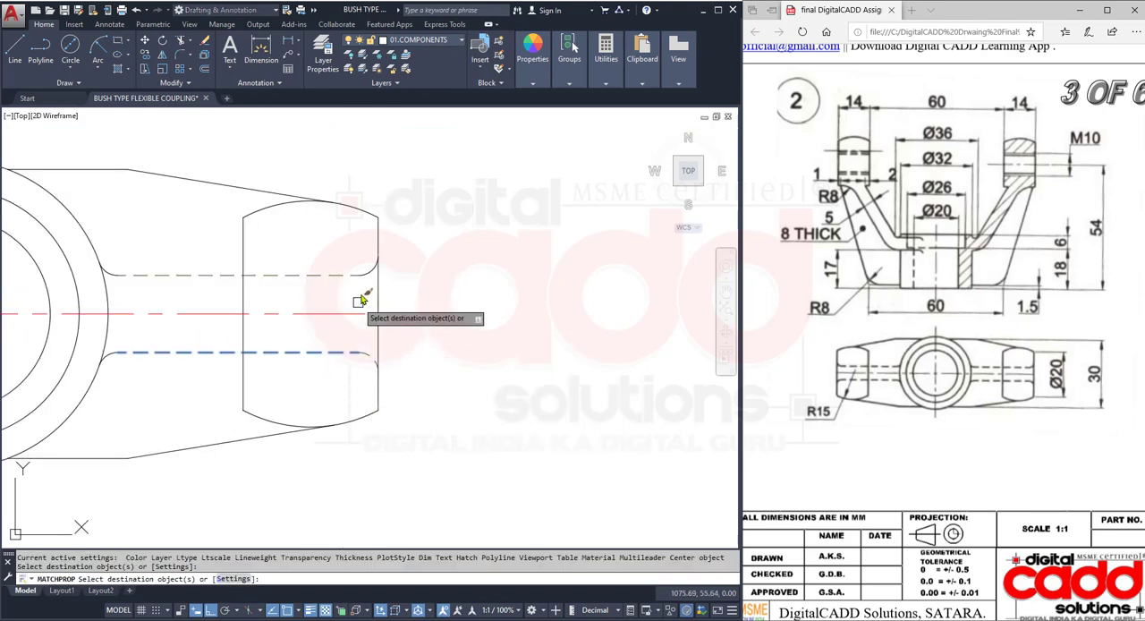
scroll(365, 287, "up", 2)
left_click(369, 250)
scroll(387, 323, "down", 3)
scroll(224, 307, "up", 4)
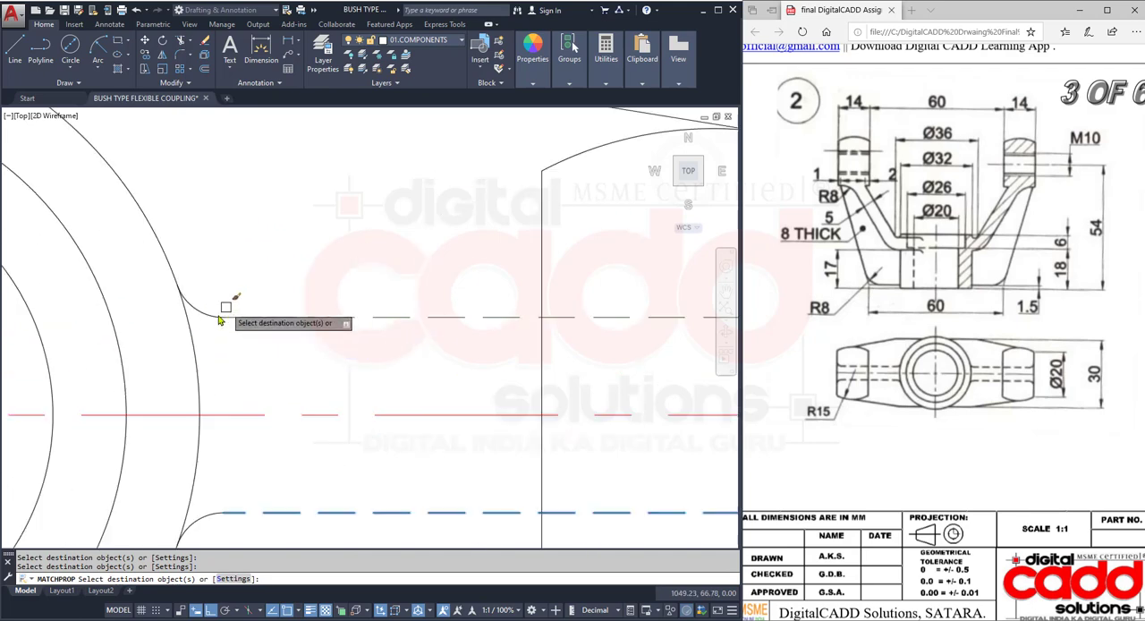
scroll(259, 419, "down", 2)
scroll(268, 418, "up", 3)
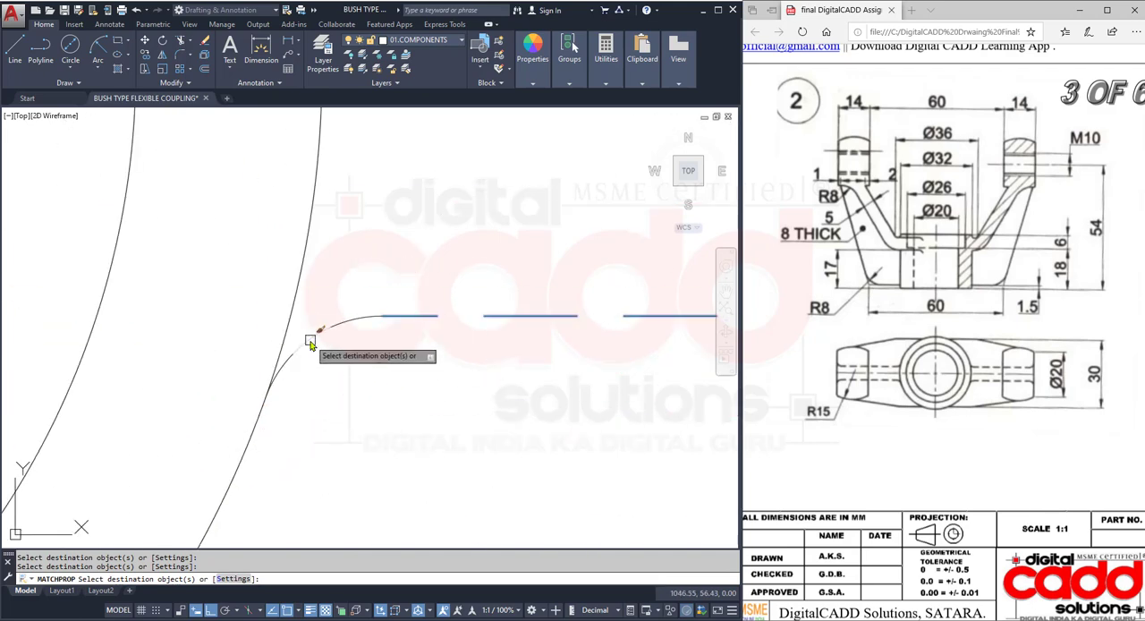
left_click(309, 341)
scroll(294, 417, "down", 6)
key("Return")
mouse_move(331, 444)
middle_mouse_down()
mouse_move(374, 433)
mouse_move(359, 439)
mouse_move(393, 447)
mouse_move(391, 462)
middle_mouse_up()
scroll(347, 393, "down", 5)
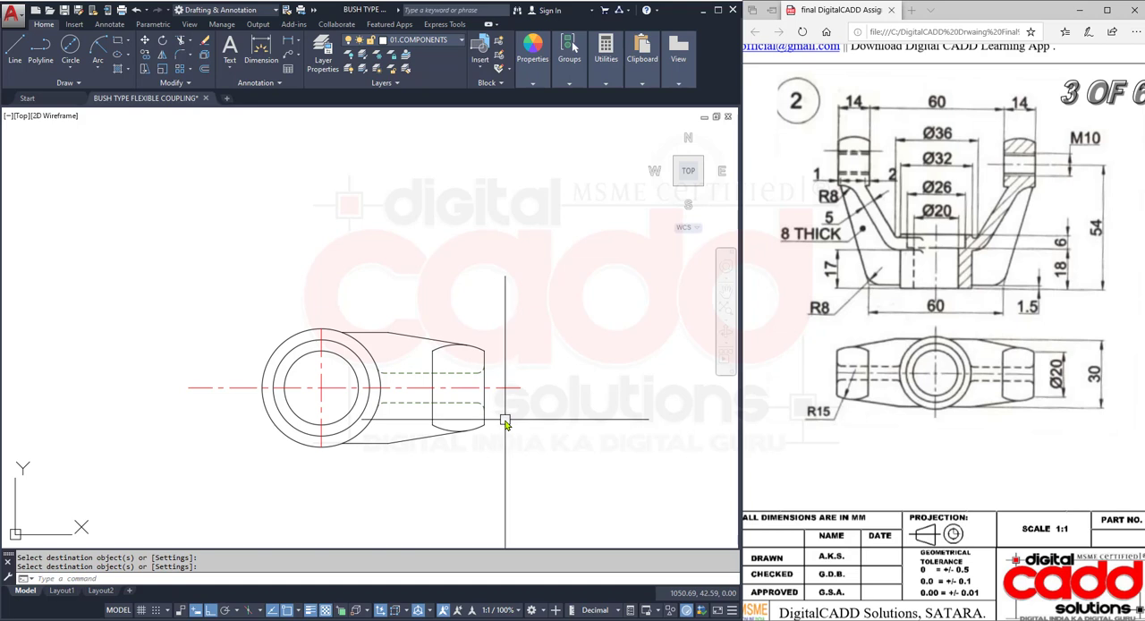
scroll(505, 422, "up", 2)
left_click(227, 248)
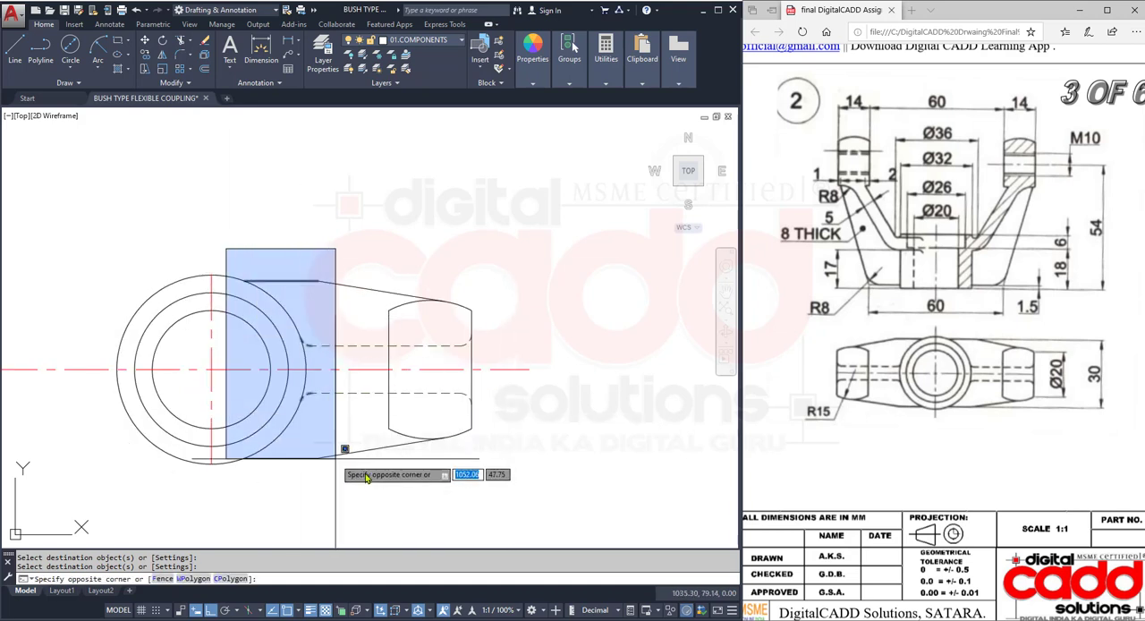
left_click(512, 503)
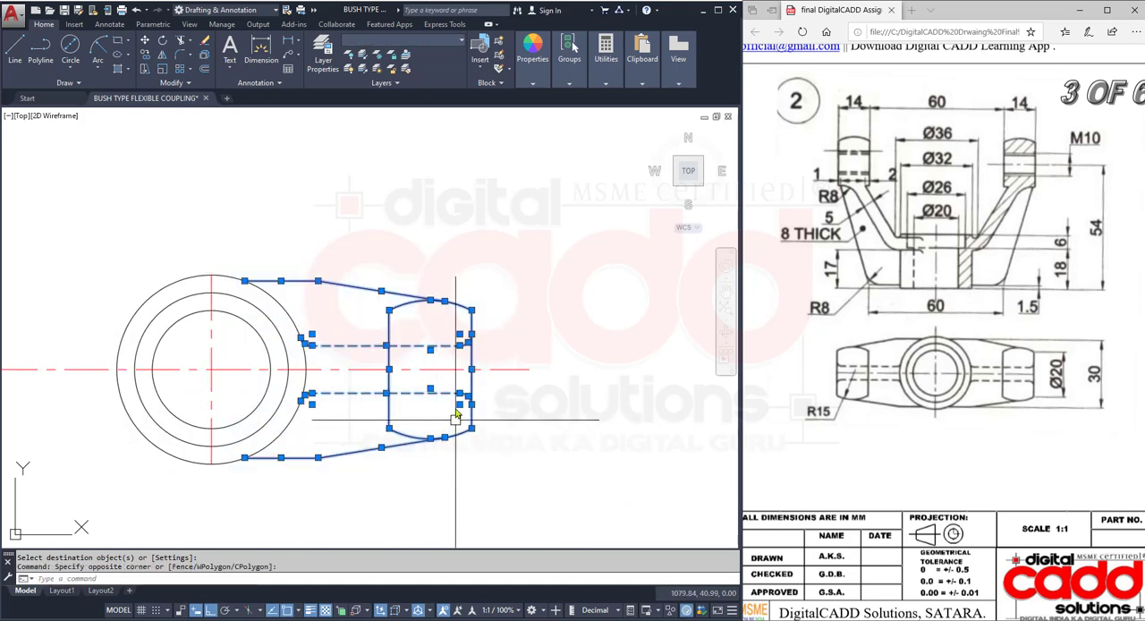
key("Escape")
left_click(503, 238)
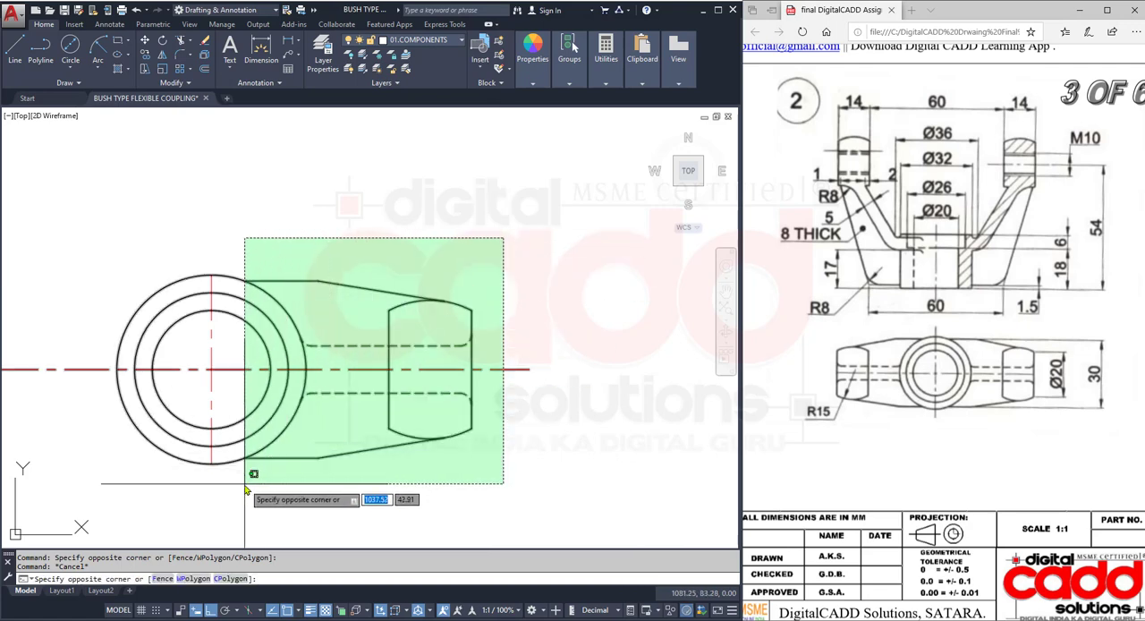
left_click(245, 490)
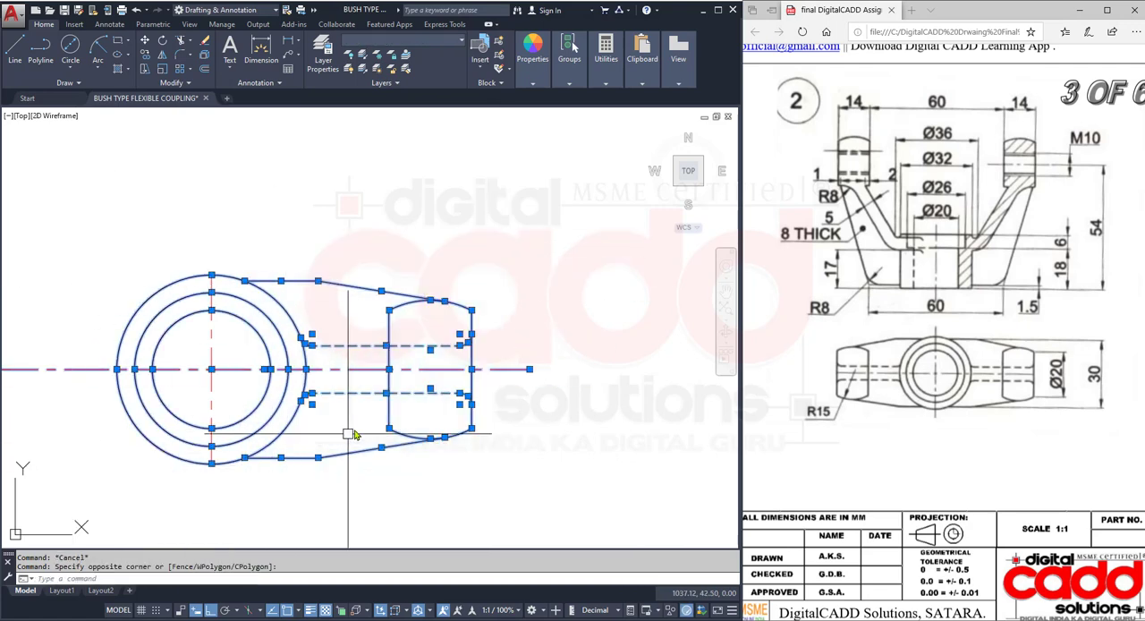
key("Escape")
- Mirror the complete right arm about the circles' vertical centre line, keeping the source objects, and save the drawing
left_click(226, 244)
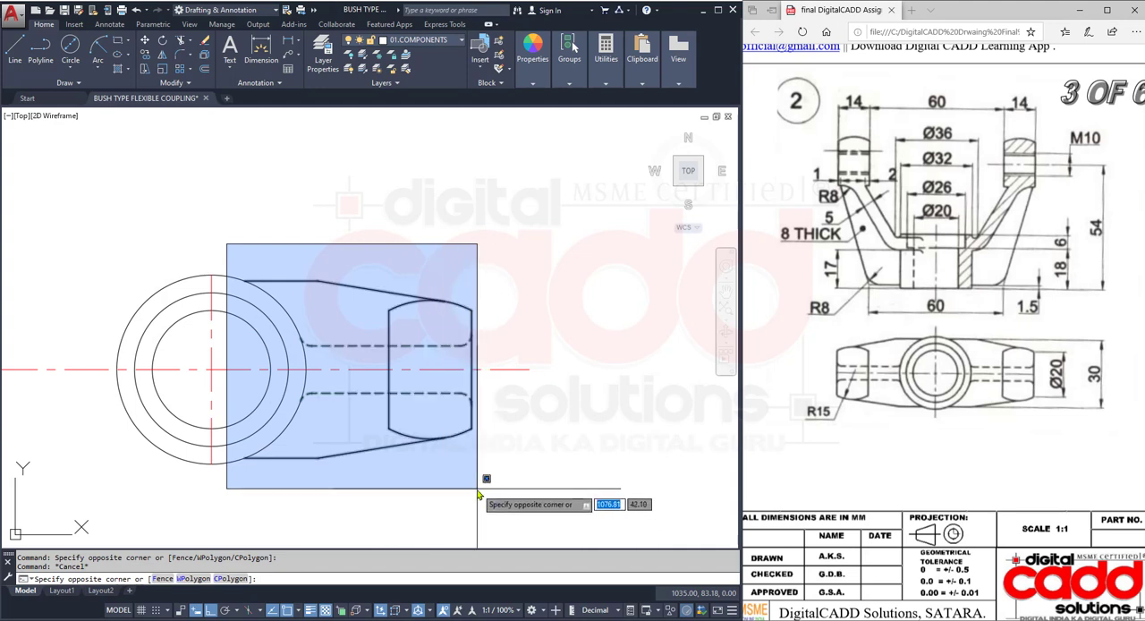
left_click(477, 490)
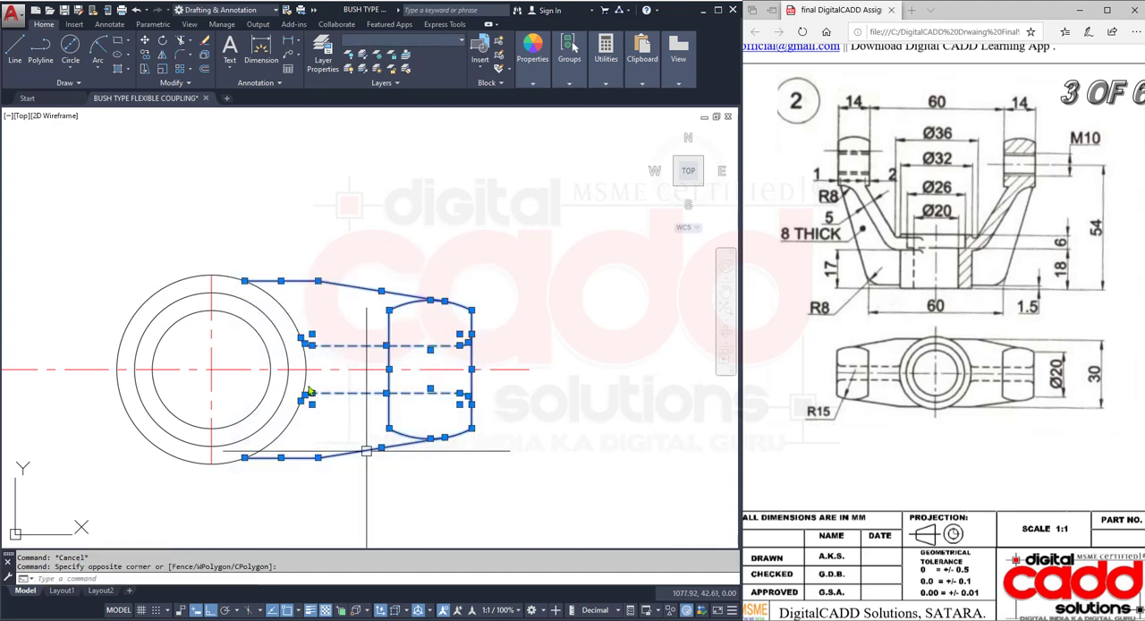
left_click(162, 56)
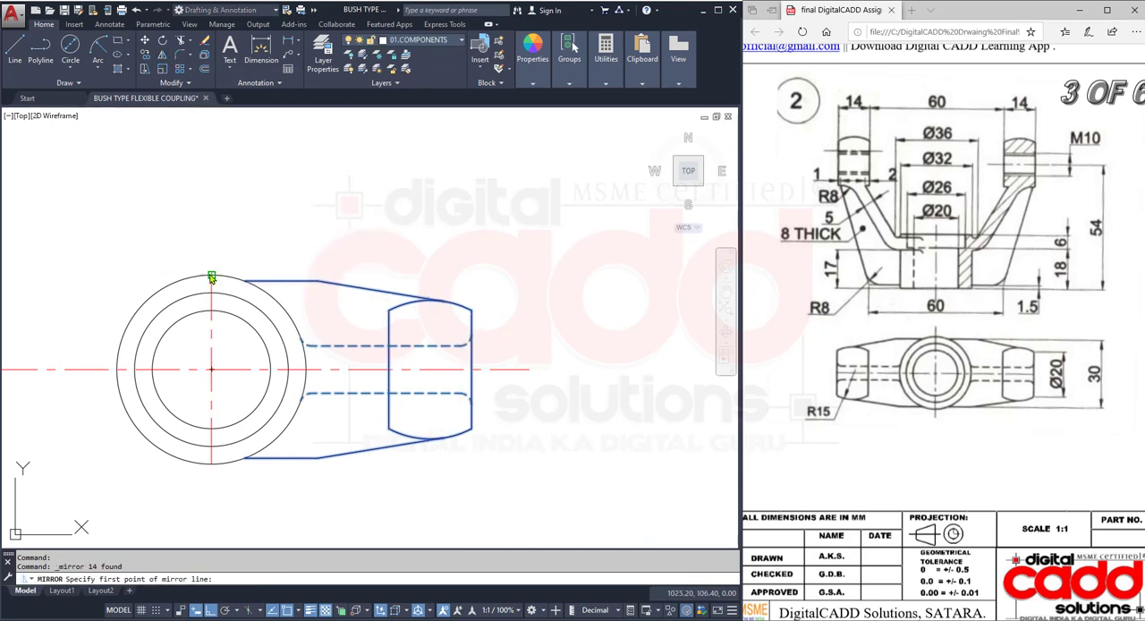
left_click(211, 278)
left_click(211, 463)
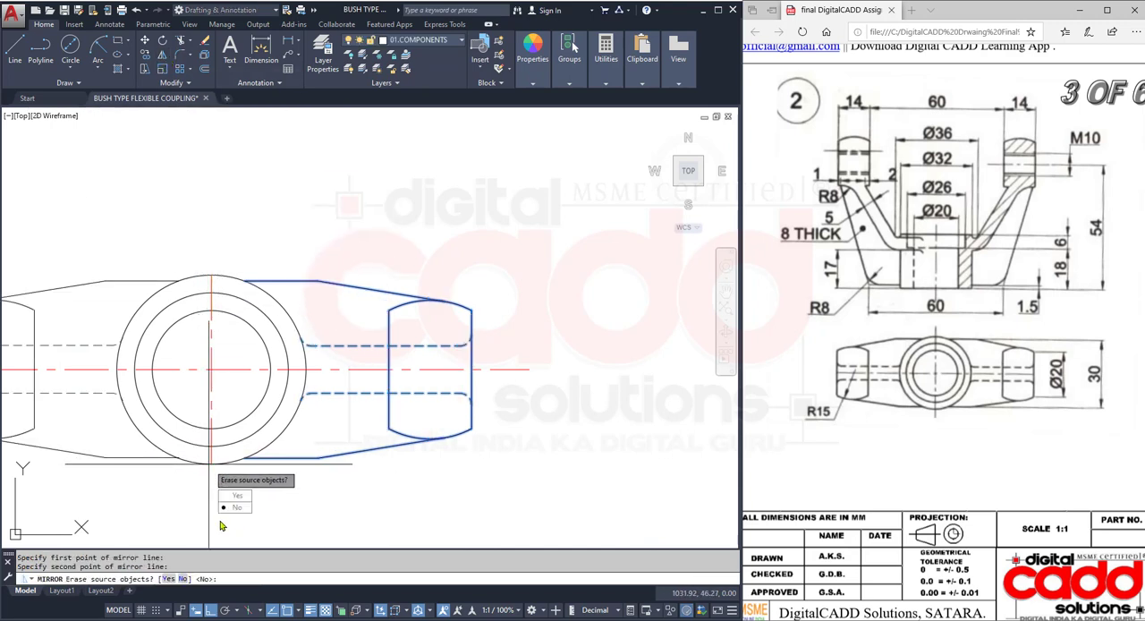
left_click(230, 508)
scroll(401, 459, "down", 4)
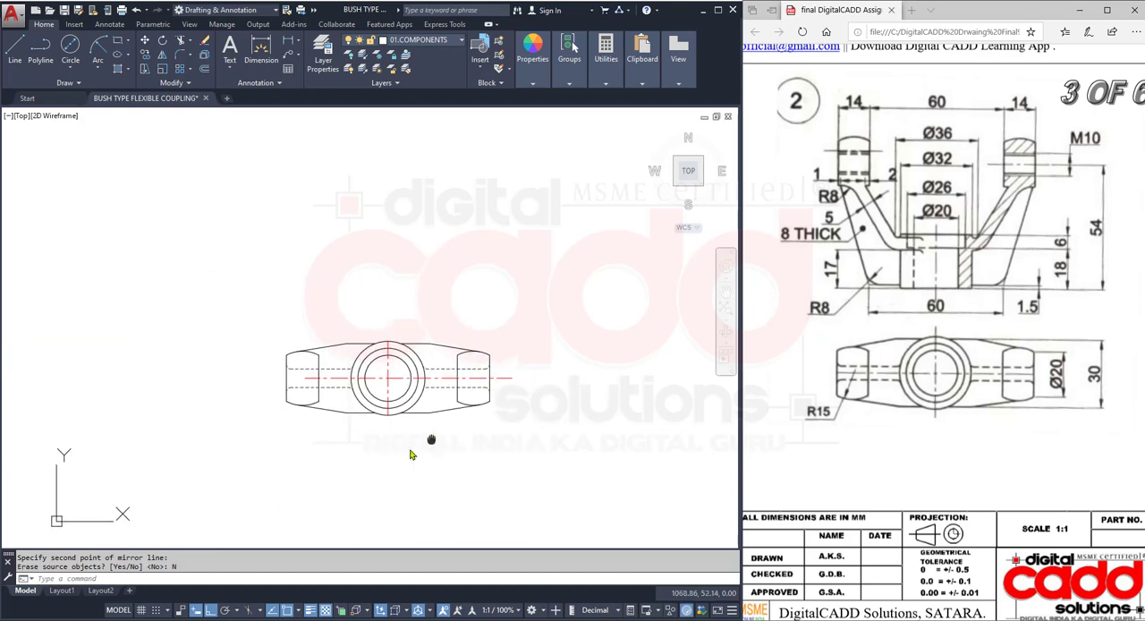
scroll(432, 417, "up", 4)
key("ctrl+s")
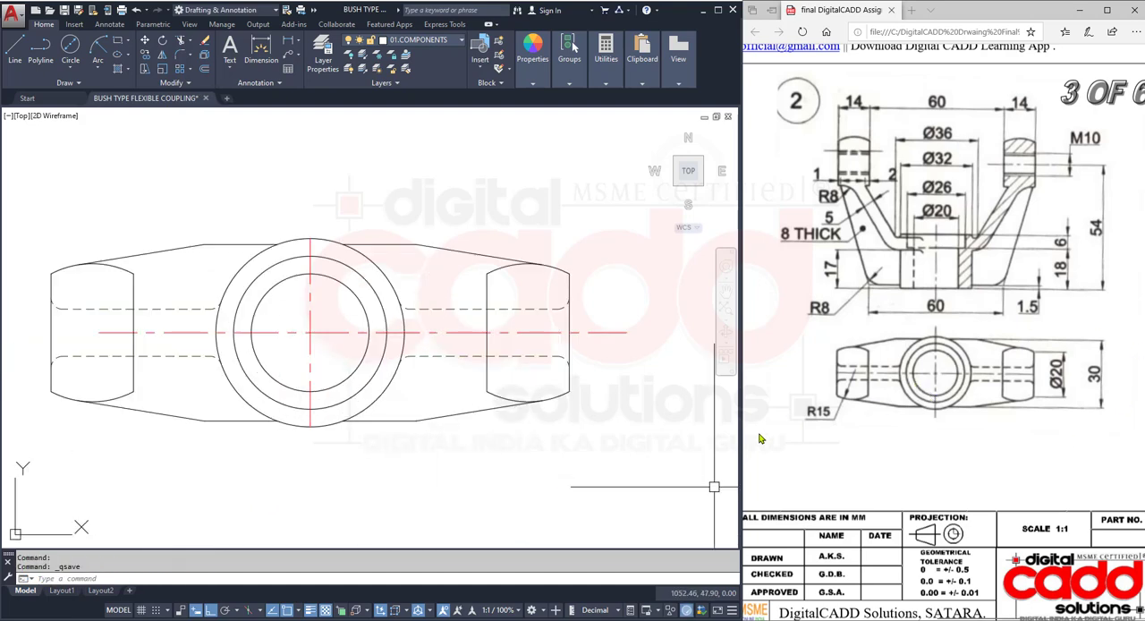
- Stretch the upper end of the vertical centre line straight up by about 64 mm above the top view
scroll(377, 263, "down", 2)
mouse_move(390, 279)
middle_mouse_down()
mouse_move(356, 471)
mouse_move(368, 439)
middle_mouse_up()
middle_click_drag(509, 473, 490, 447)
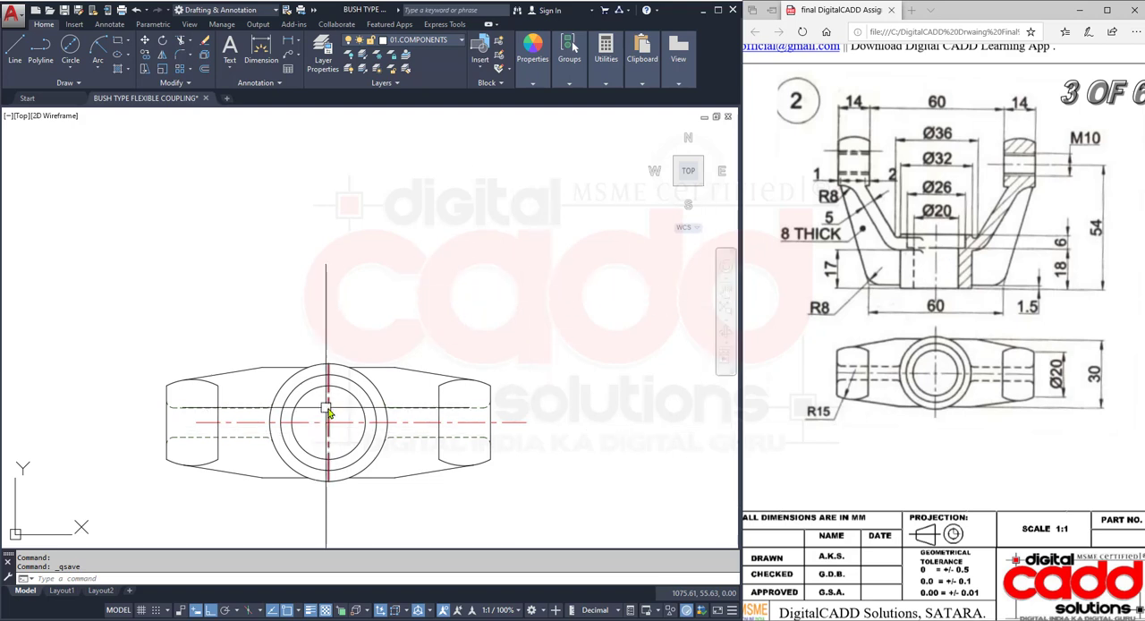
left_click(328, 393)
left_click(329, 364)
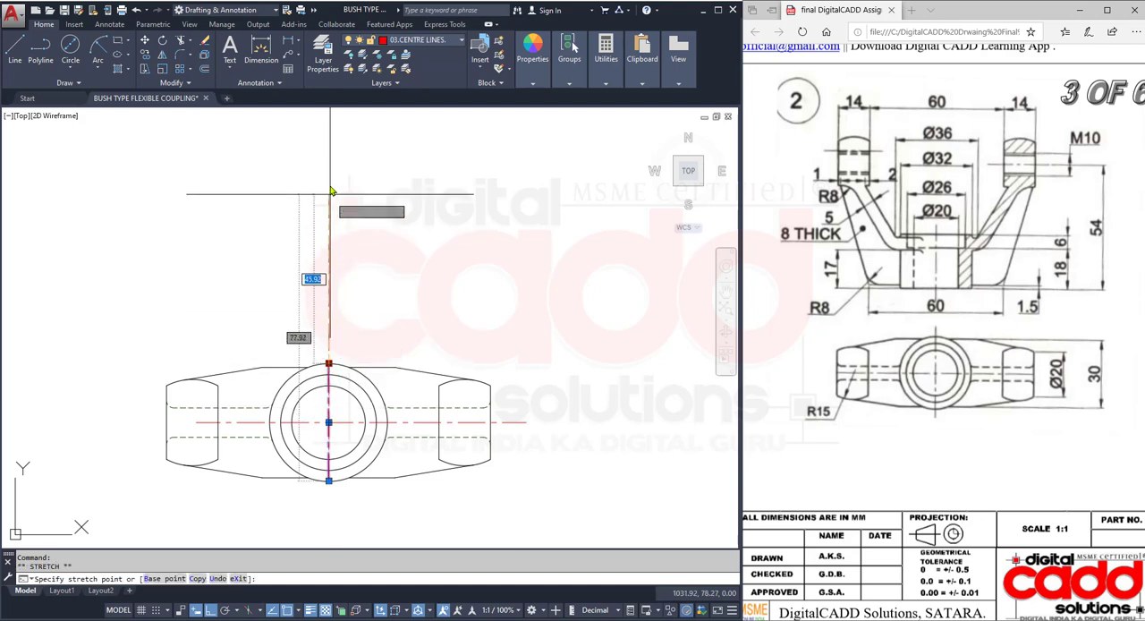
left_click(330, 148)
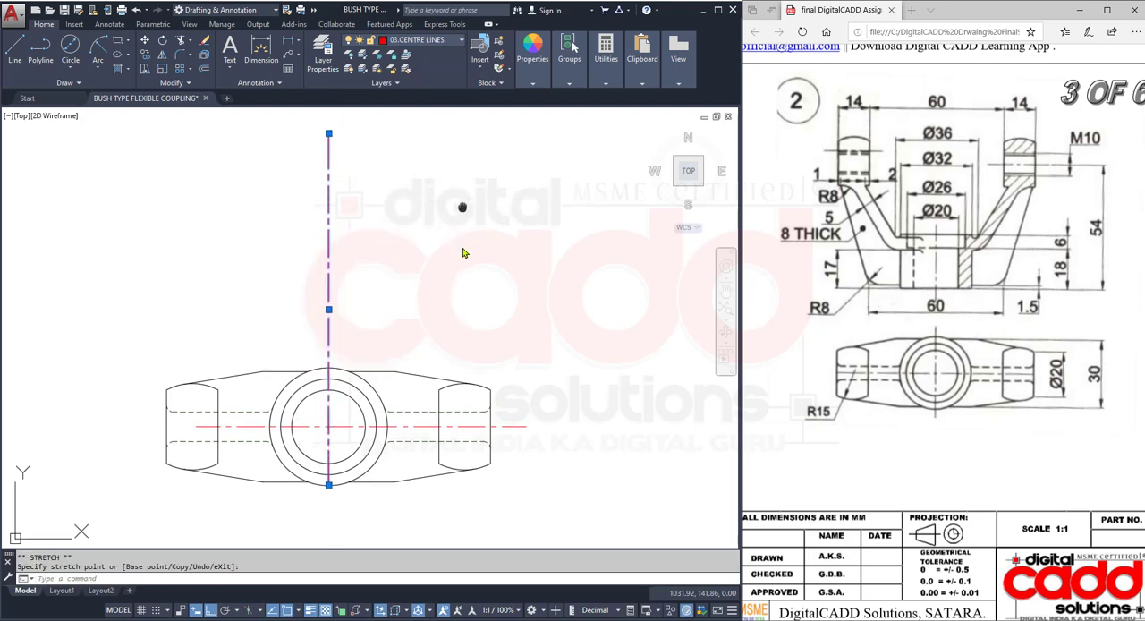
middle_click_drag(458, 223, 450, 314)
key("Escape")
middle_click_drag(414, 370, 402, 312)
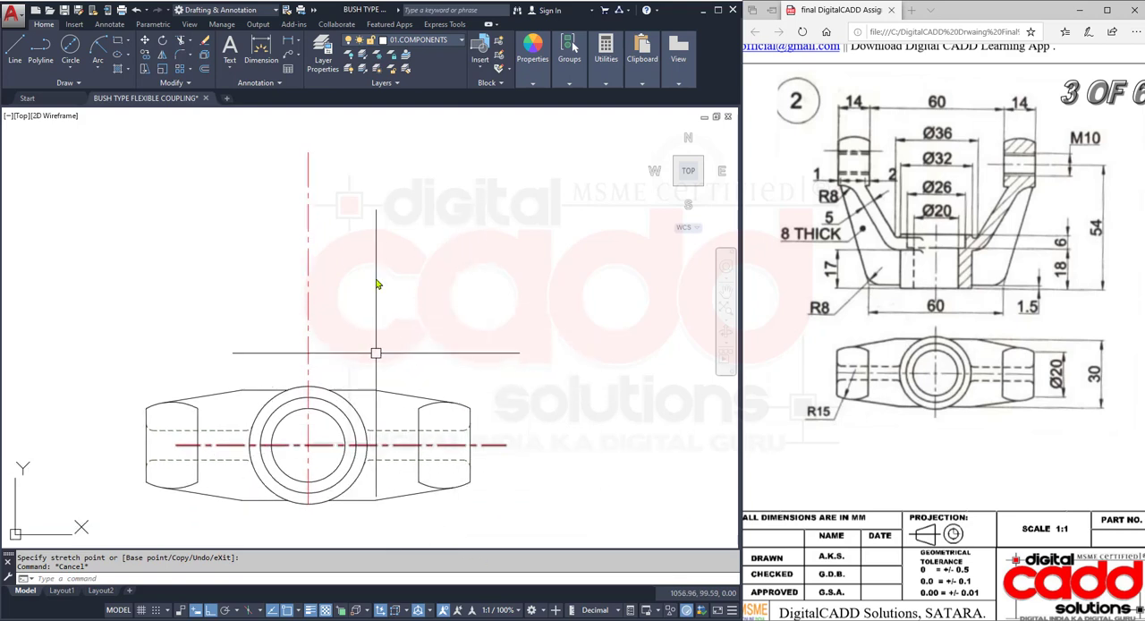
- Project vertical rays upward from the right quadrant points of the inner, middle and outer circles
type("R")
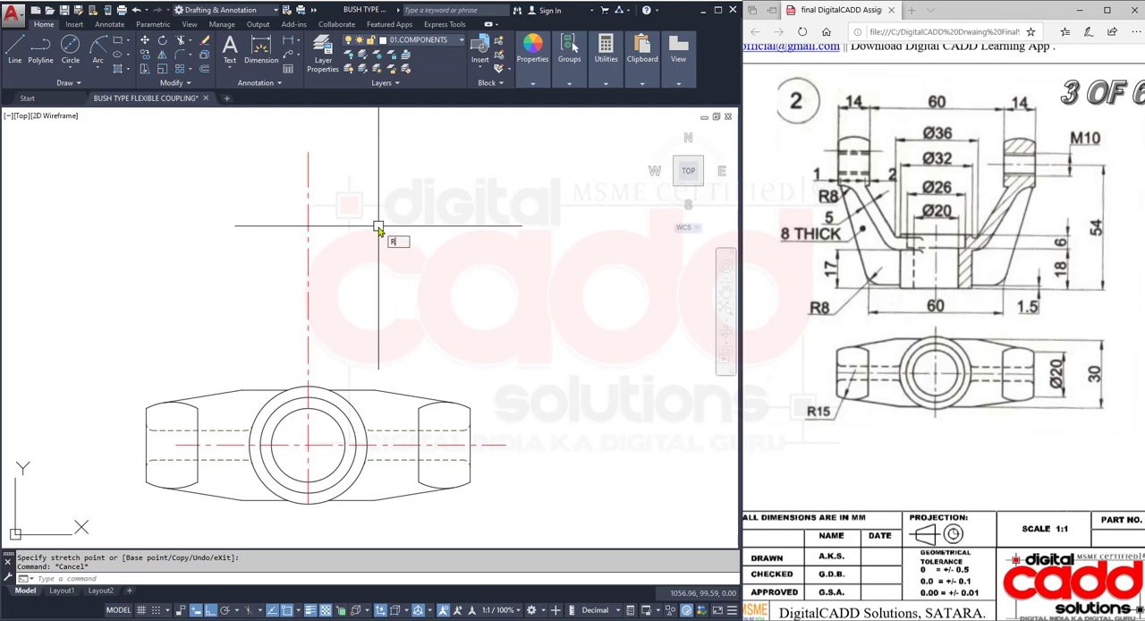
type("AY")
key("Return")
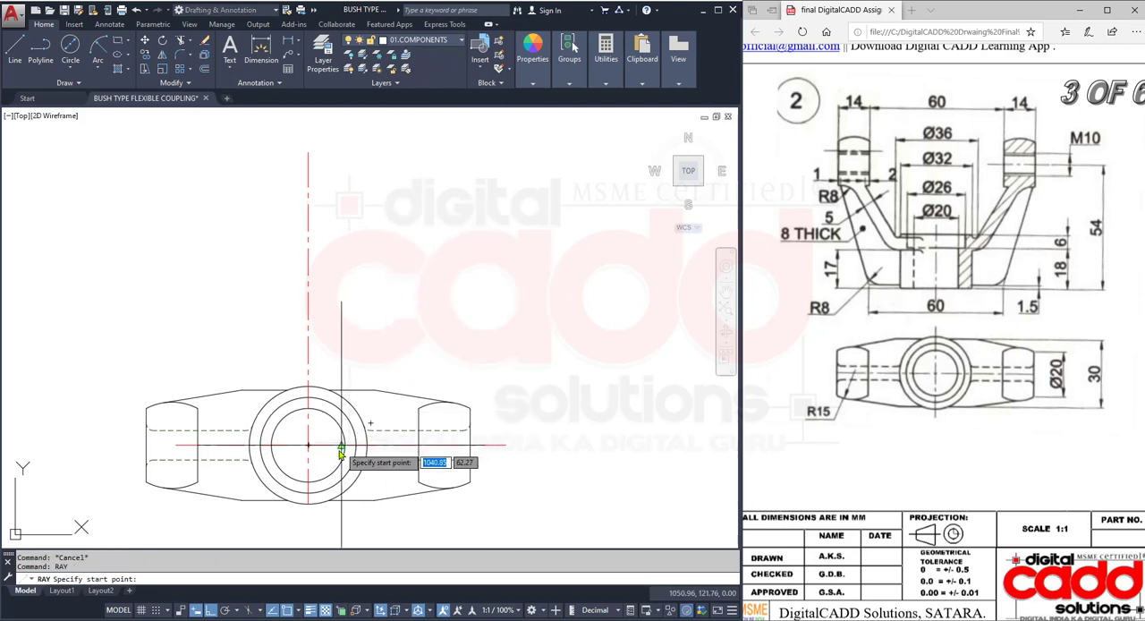
scroll(342, 449, "up", 4)
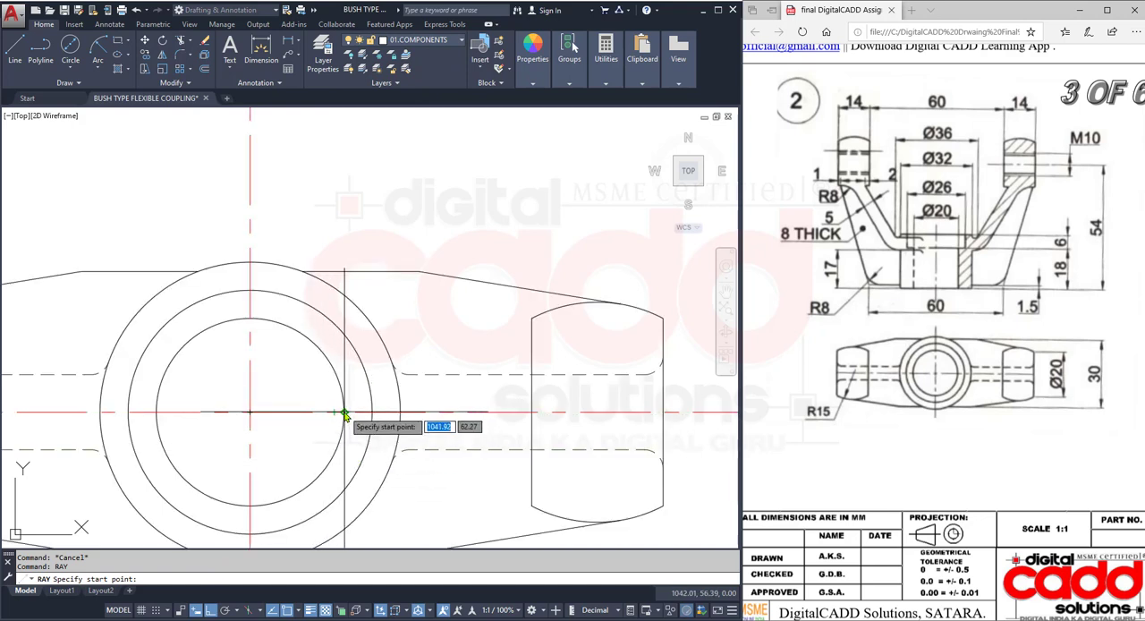
left_click(344, 413)
left_click(344, 195)
key("Return")
key("Return")
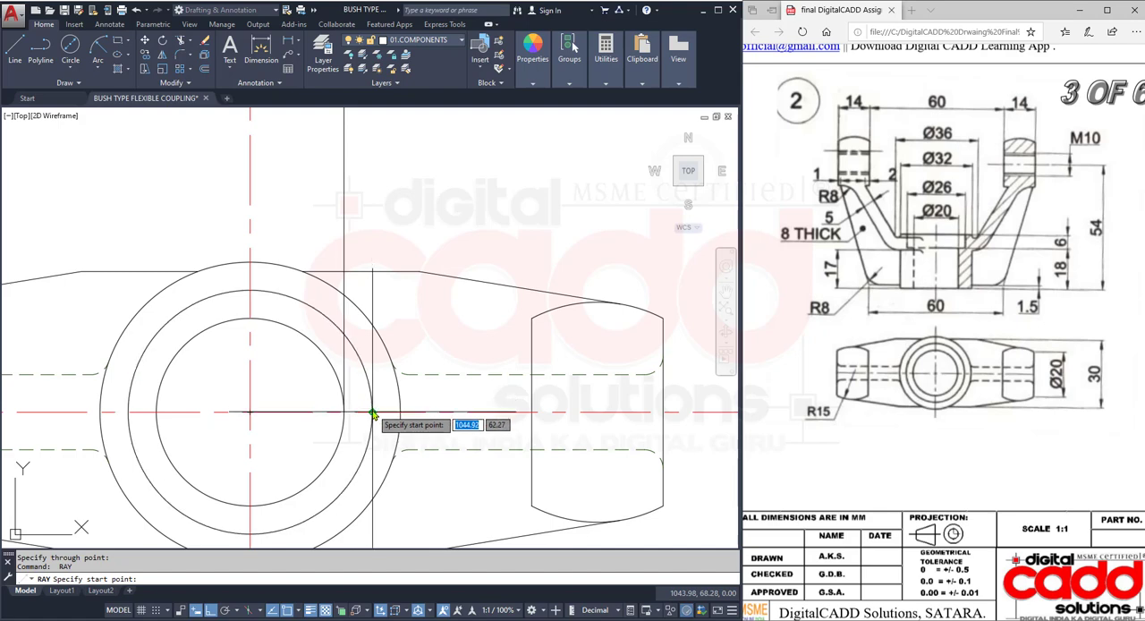
left_click(373, 413)
left_click(379, 252)
key("Return")
key("Return")
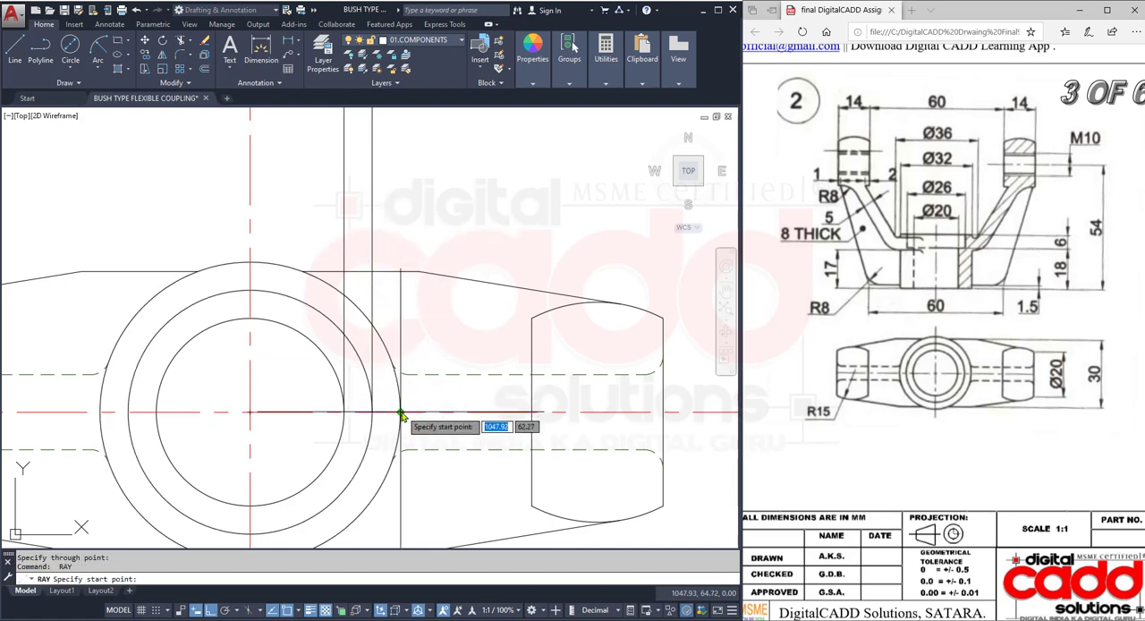
left_click(400, 413)
left_click(414, 210)
key("Return")
key("Return")
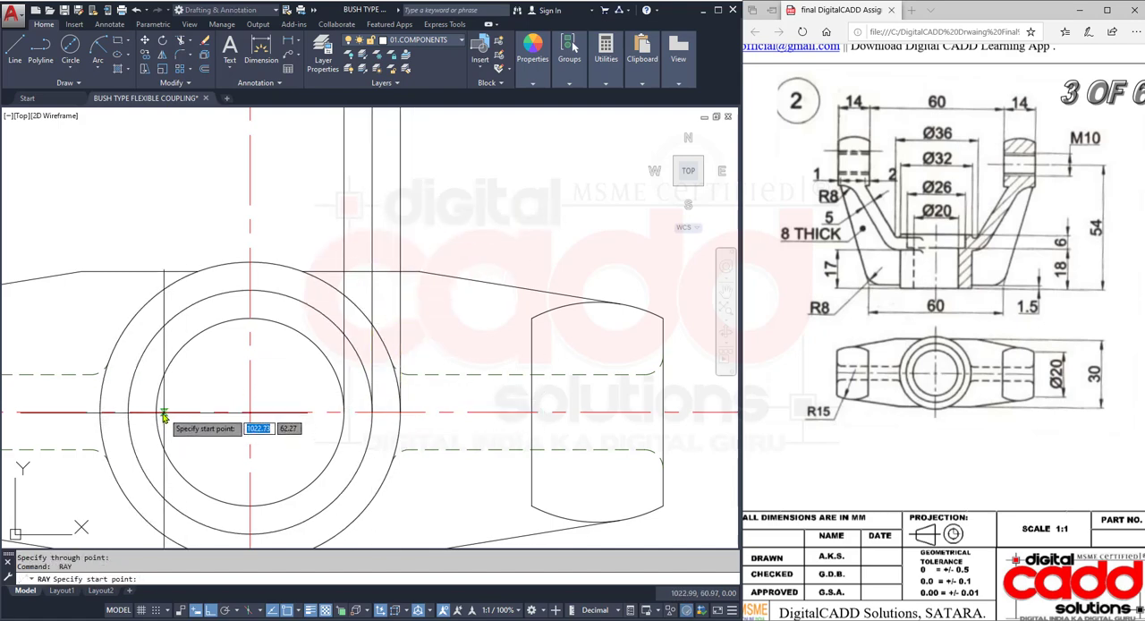
- Project vertical rays upward from the left sides of the inner, middle and outer circles
left_click(157, 413)
left_click(179, 151)
key("Return")
key("Return")
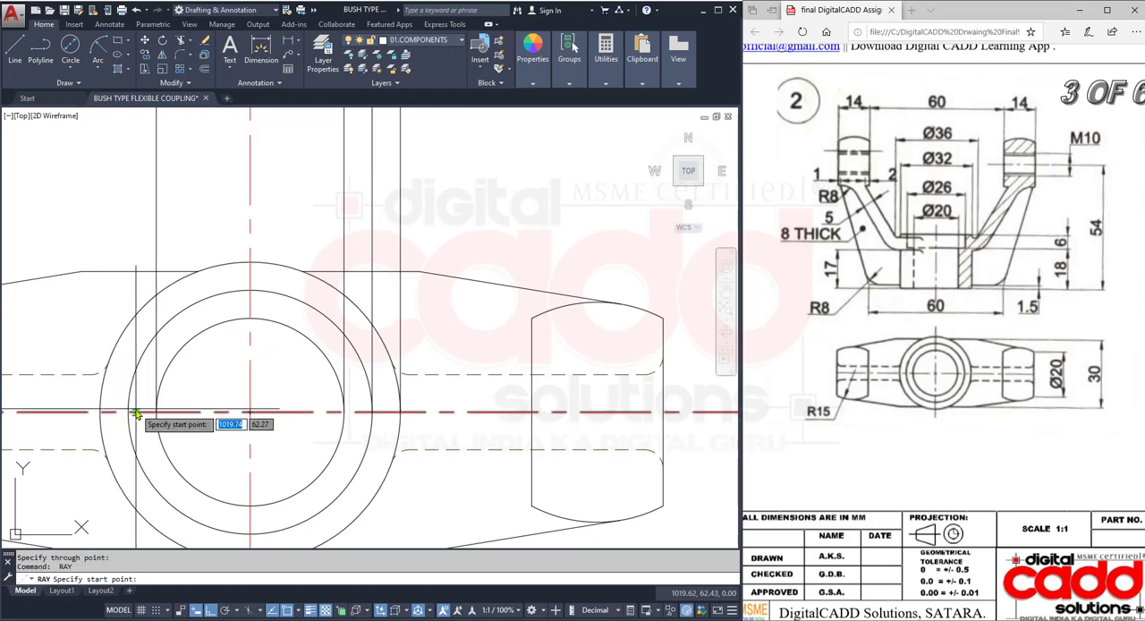
left_click(128, 413)
left_click(128, 240)
key("Return")
key("Return")
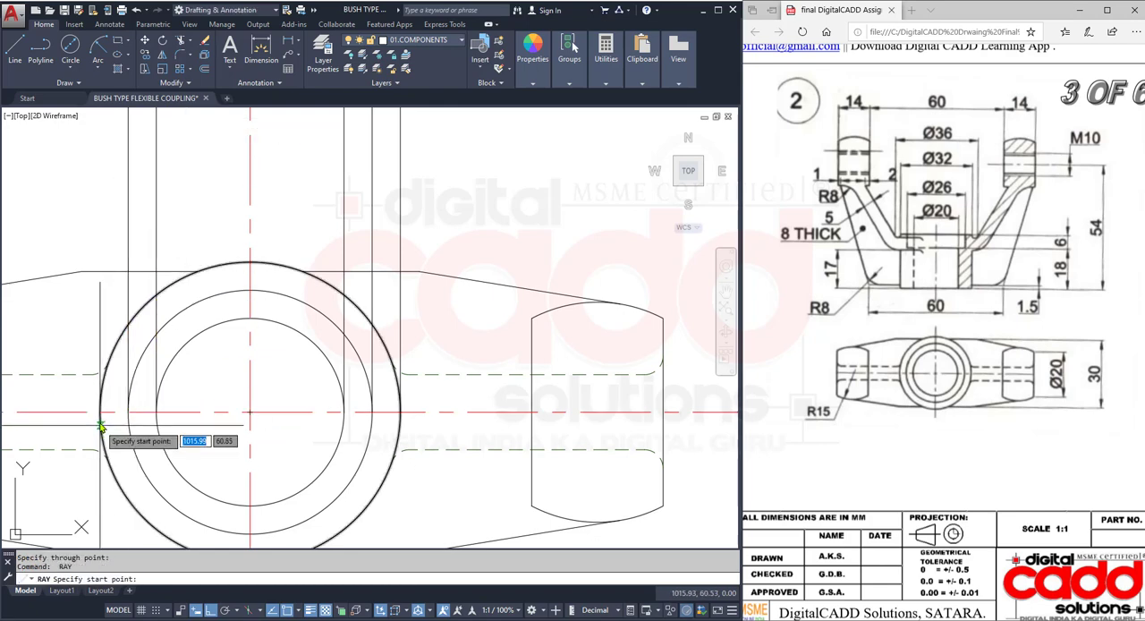
left_click(100, 424)
left_click(115, 224)
key("Return")
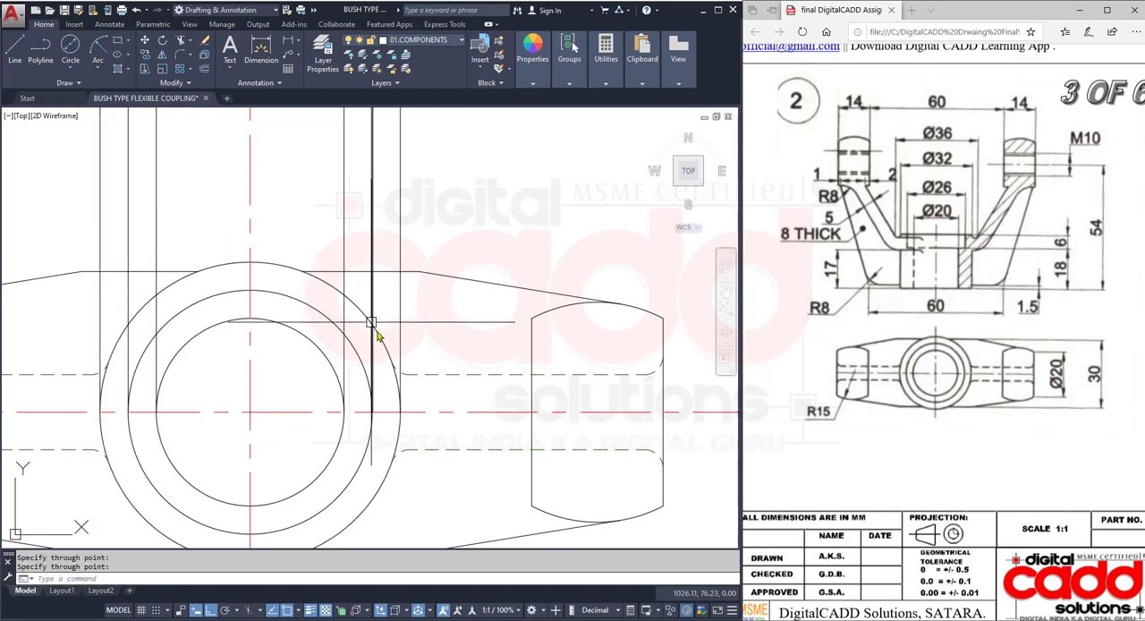
- Draw a horizontal ray running left across the projection rays, just above the top view, as the front view's base line
scroll(371, 322, "down", 6)
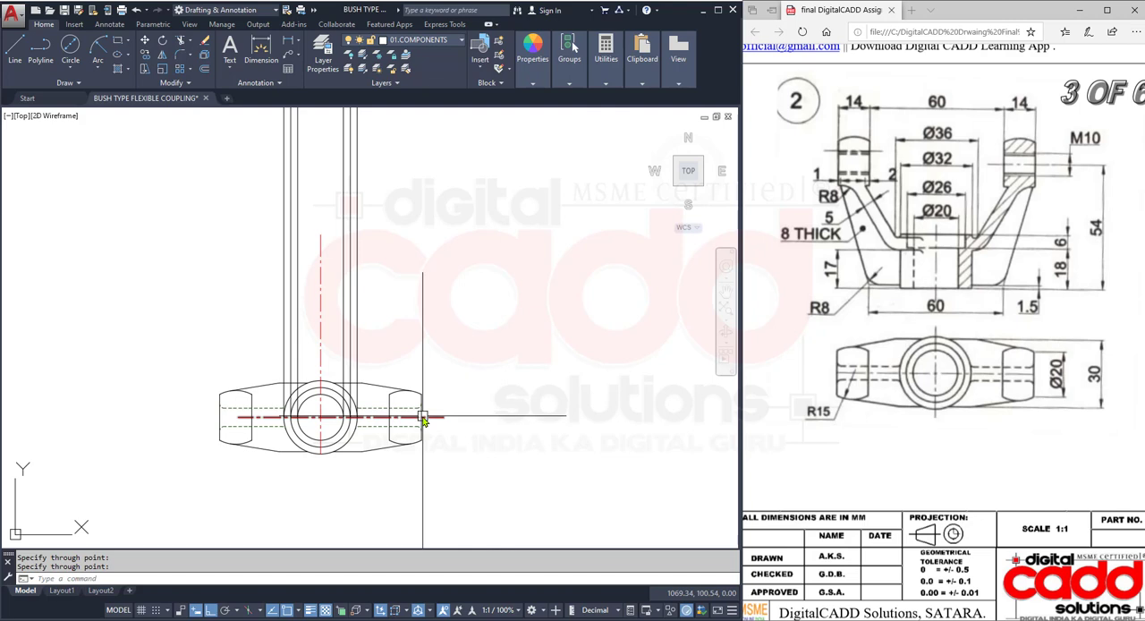
left_click(458, 327)
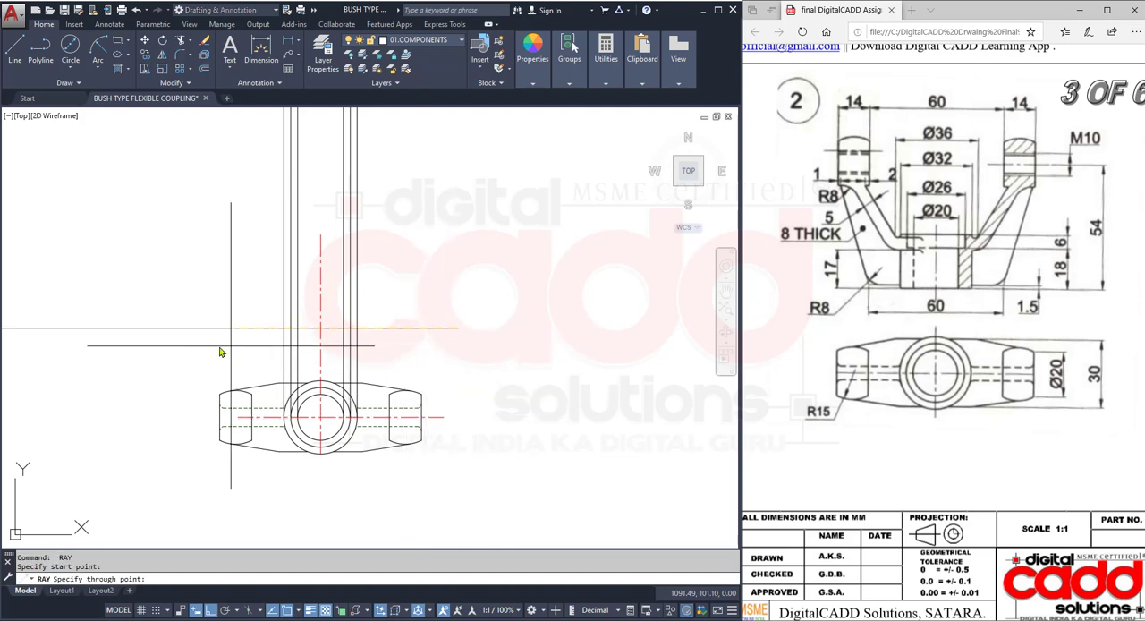
middle_click_drag(345, 392, 357, 423)
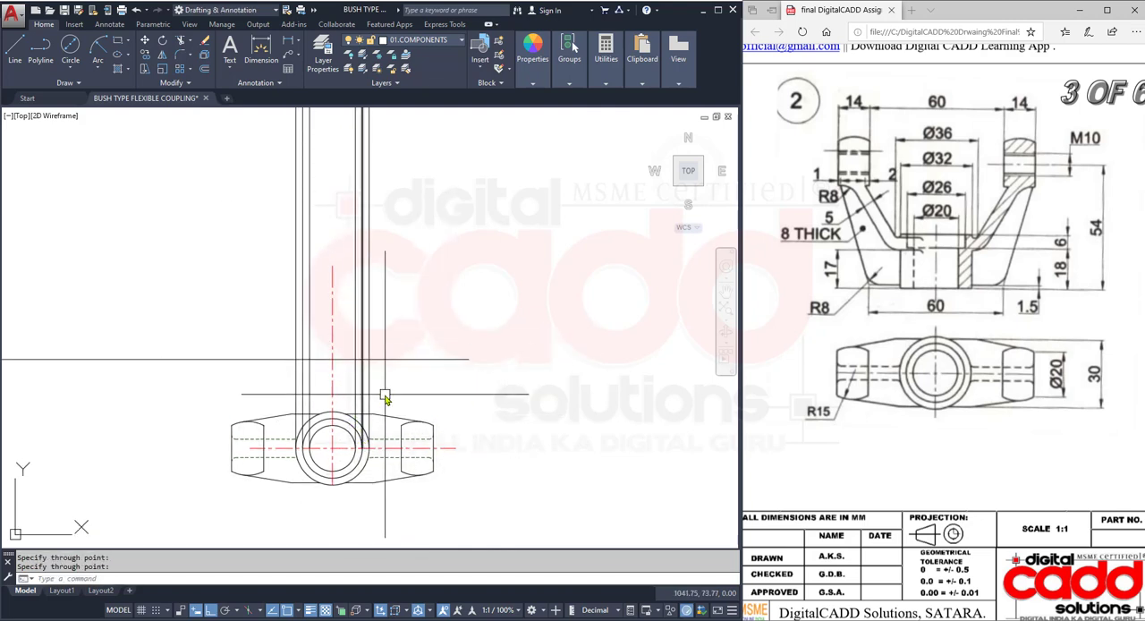
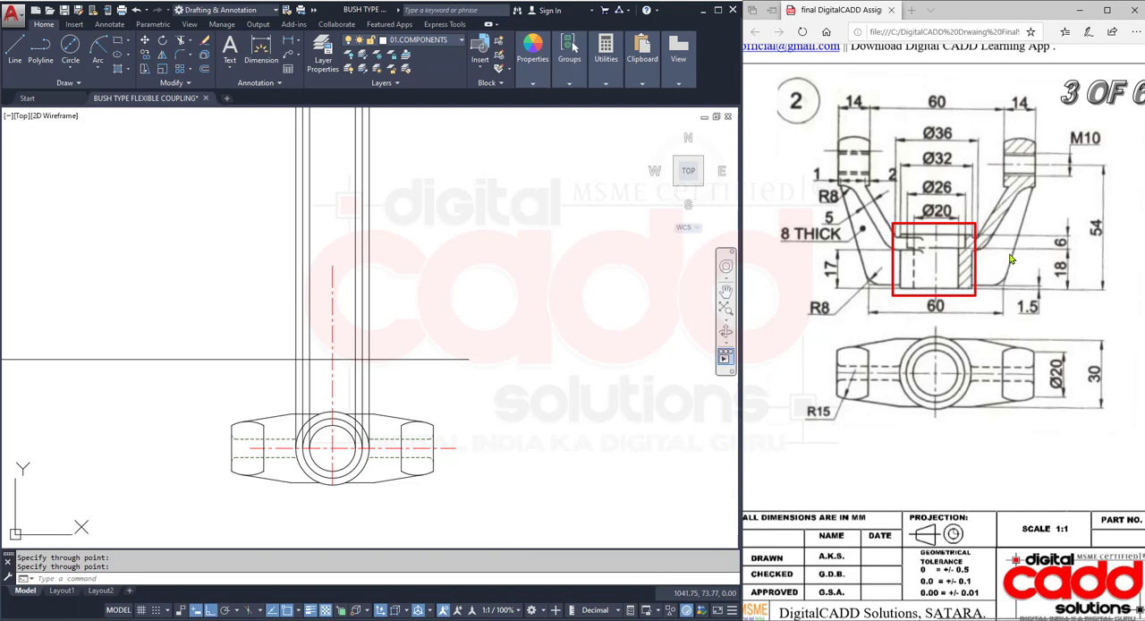
- Offset the front view's horizontal base line 24 mm upward
key("Escape")
left_click(982, 277)
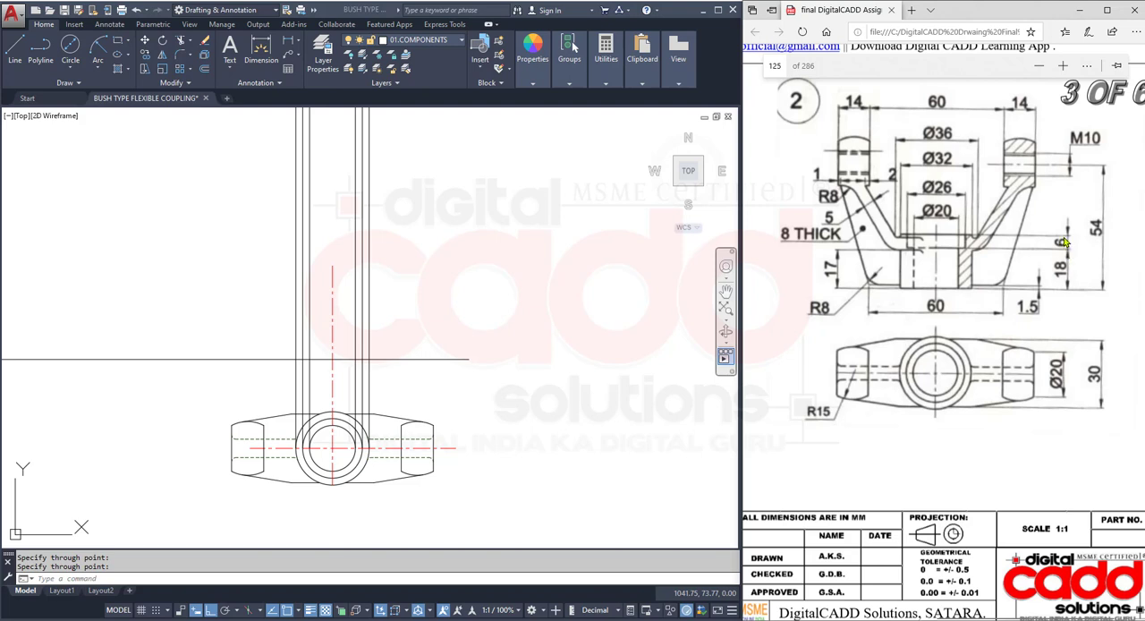
left_click(410, 291)
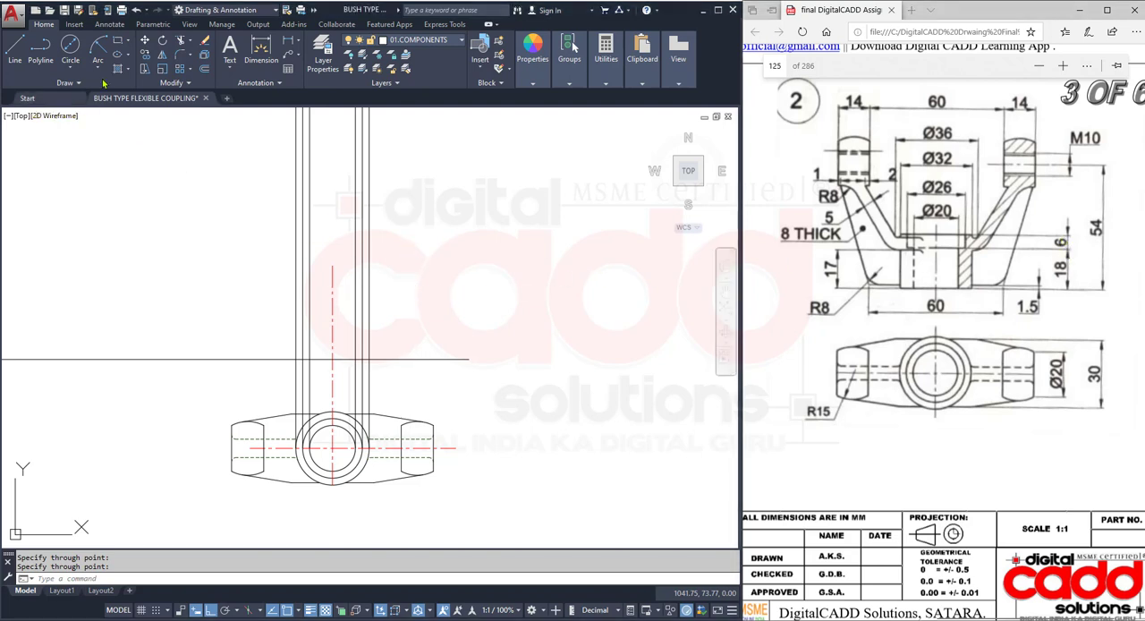
left_click(203, 70)
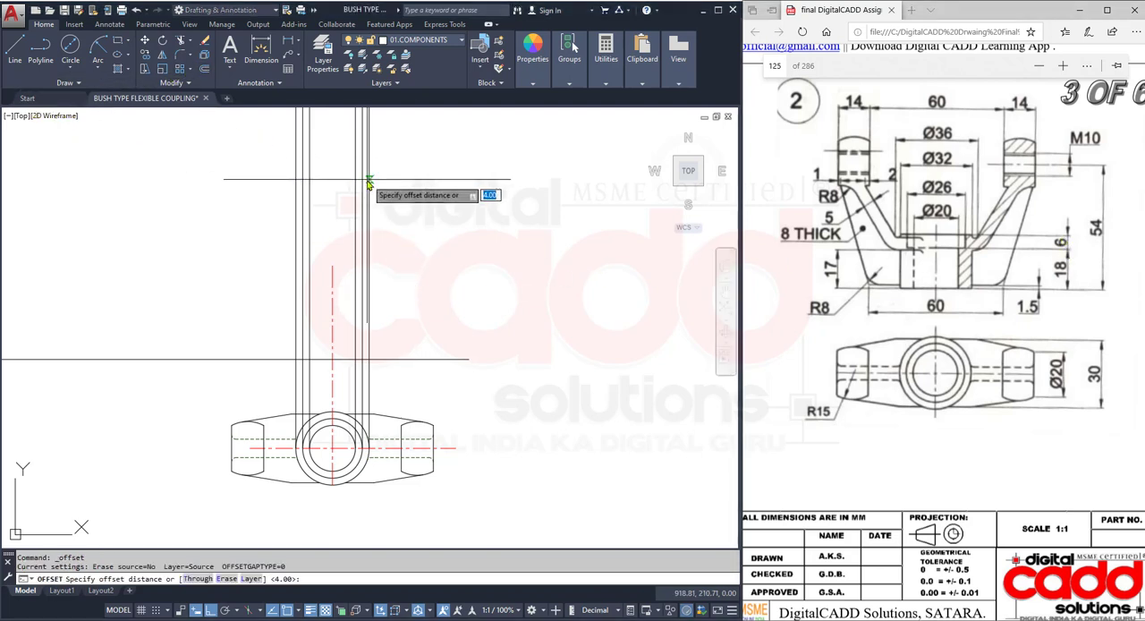
type("24")
key("Return")
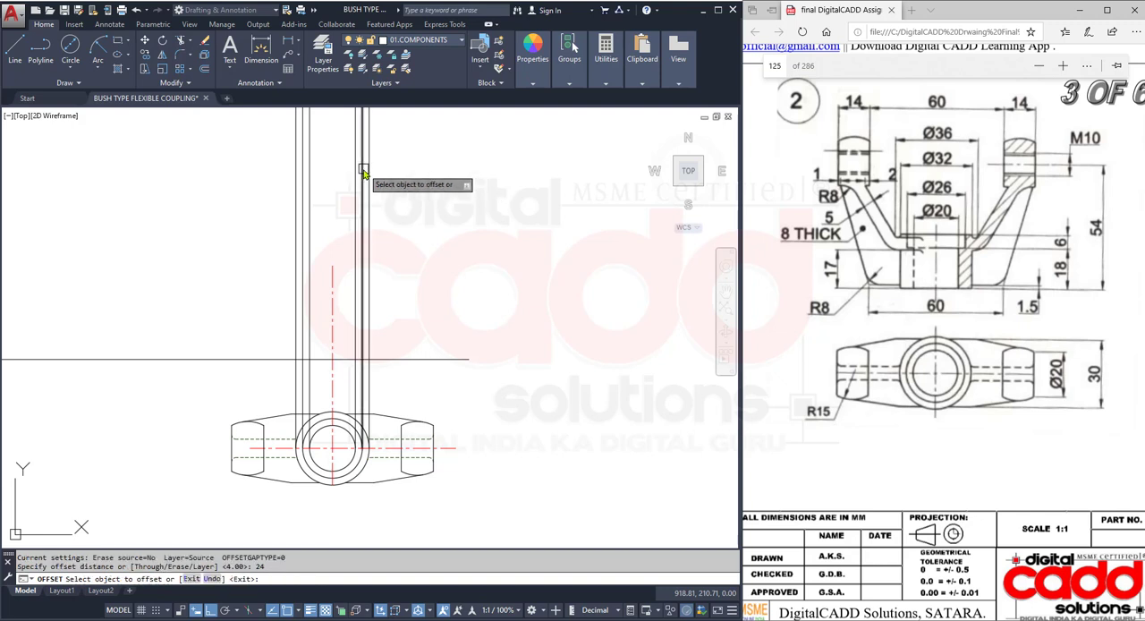
left_click(417, 358)
left_click(409, 252)
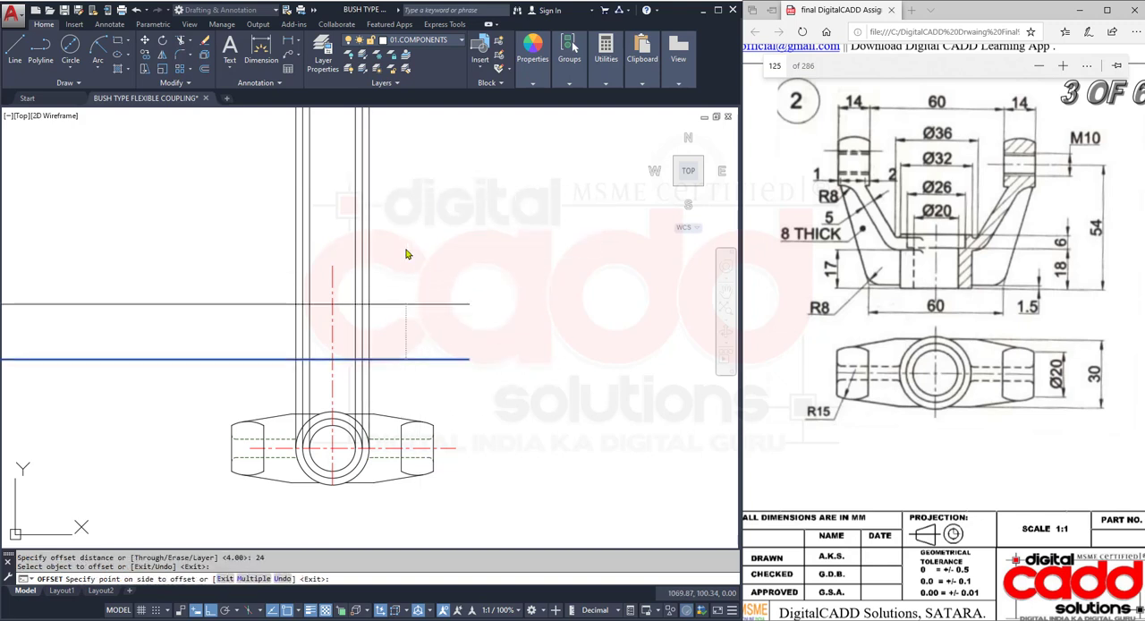
scroll(365, 342, "up", 3)
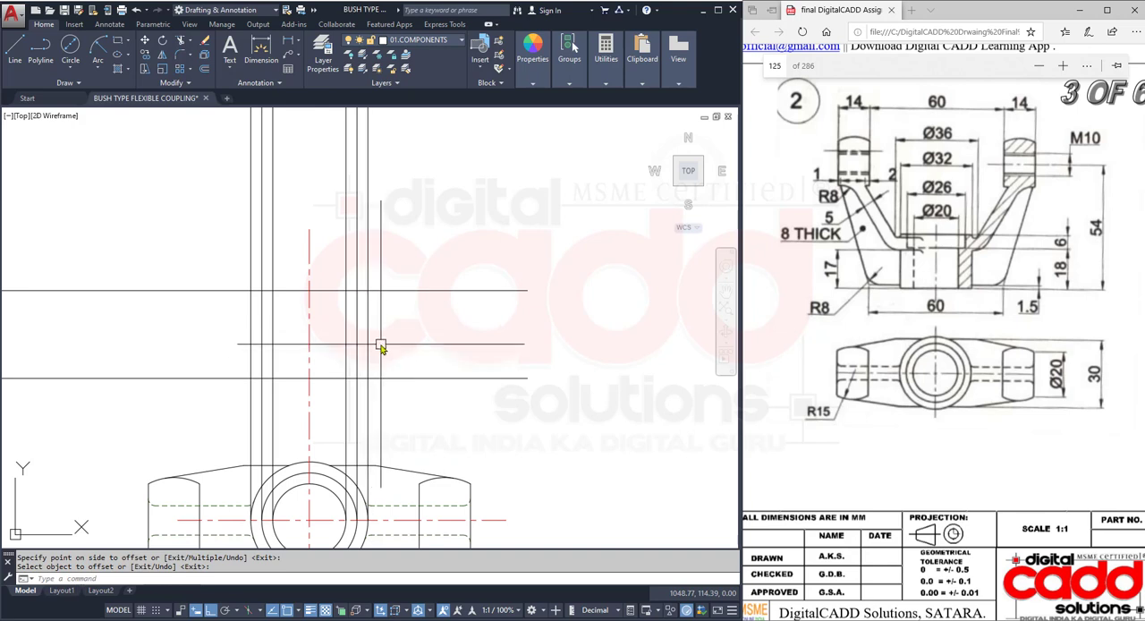
- Trim the base line extending left of the hub rays and the parts of the vertical rays above the upper horizontal line
key("Return")
left_click(393, 268)
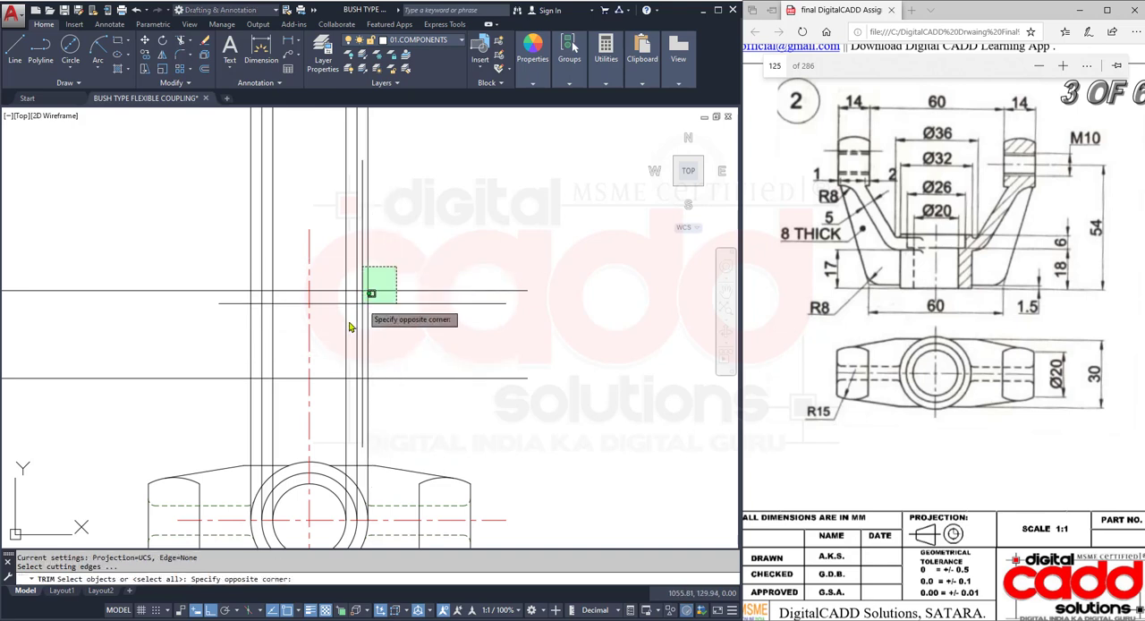
left_click(226, 404)
key("Return")
left_click(225, 404)
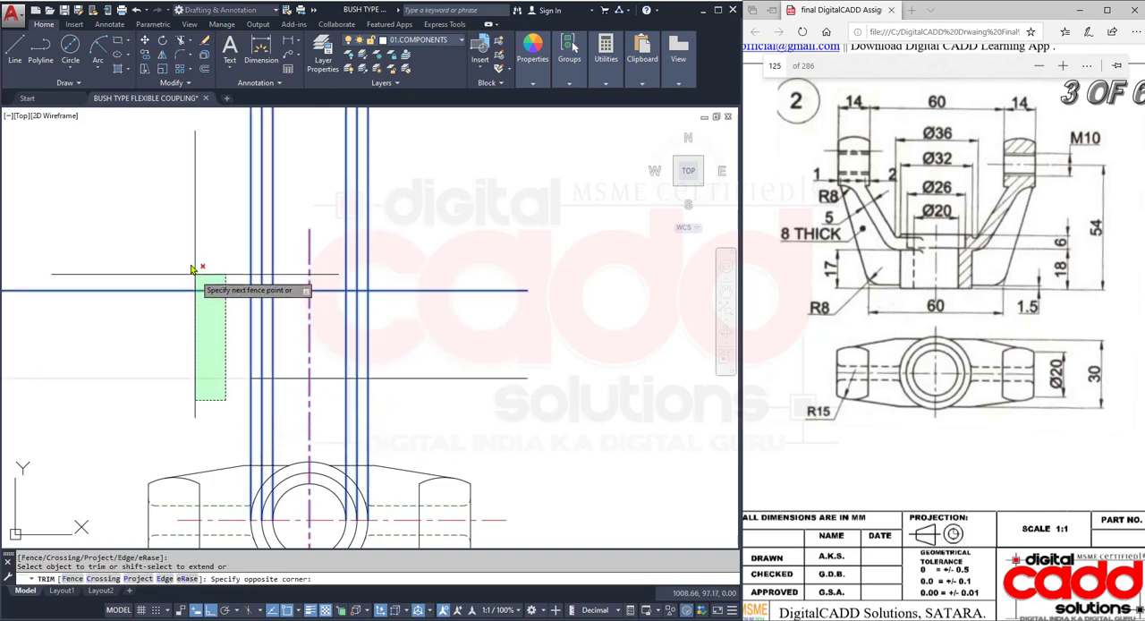
left_click(194, 263)
left_click(425, 148)
left_click(208, 164)
- Trim the horizontal lines extending right of the hub and the vertical rays below the base line, leaving the hub outline
left_click(473, 218)
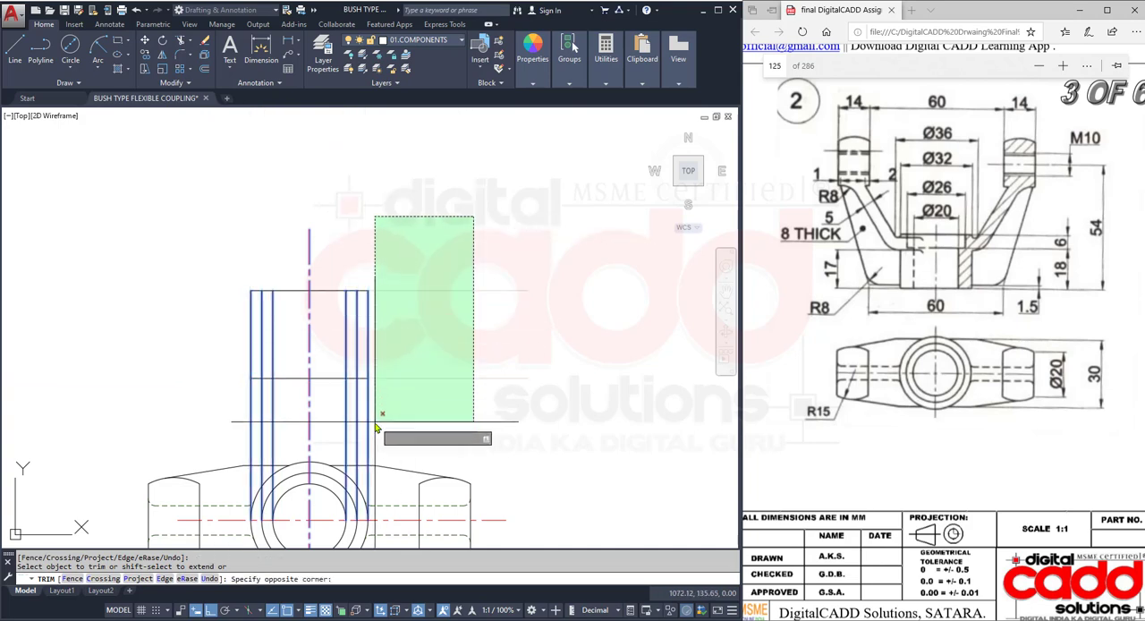
left_click(370, 421)
left_click(381, 407)
left_click(340, 424)
left_click(291, 405)
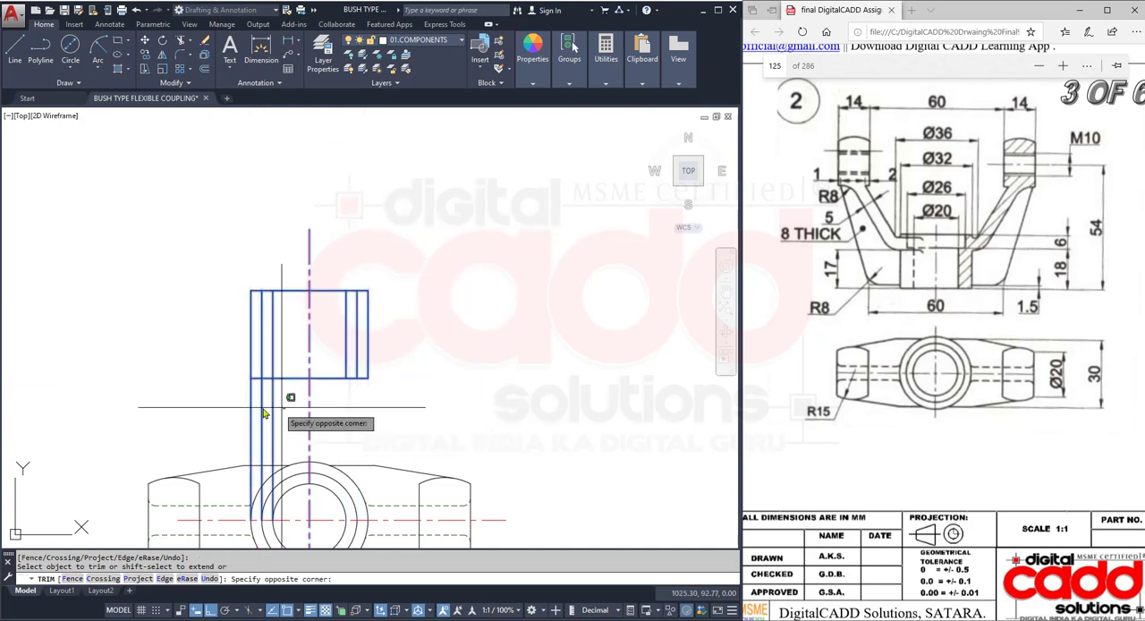
left_click(241, 414)
key("Return")
- Offset the hub's top edge 6 mm downward as the floor of the counterbore
mouse_move(411, 437)
middle_mouse_down()
mouse_move(439, 355)
mouse_move(434, 451)
middle_mouse_up()
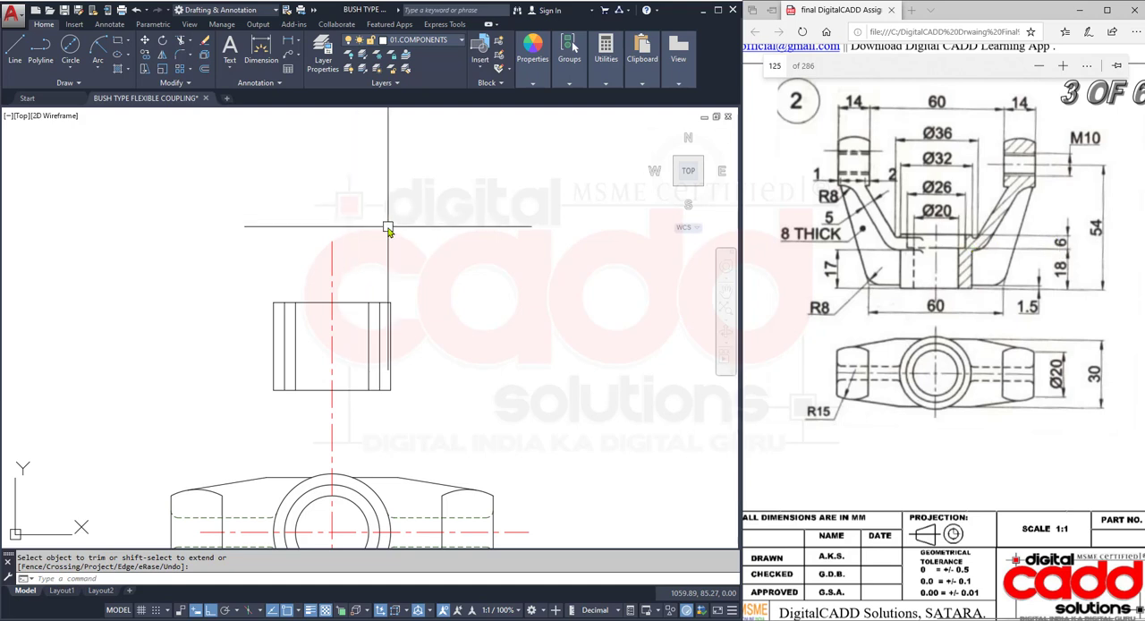
left_click(205, 69)
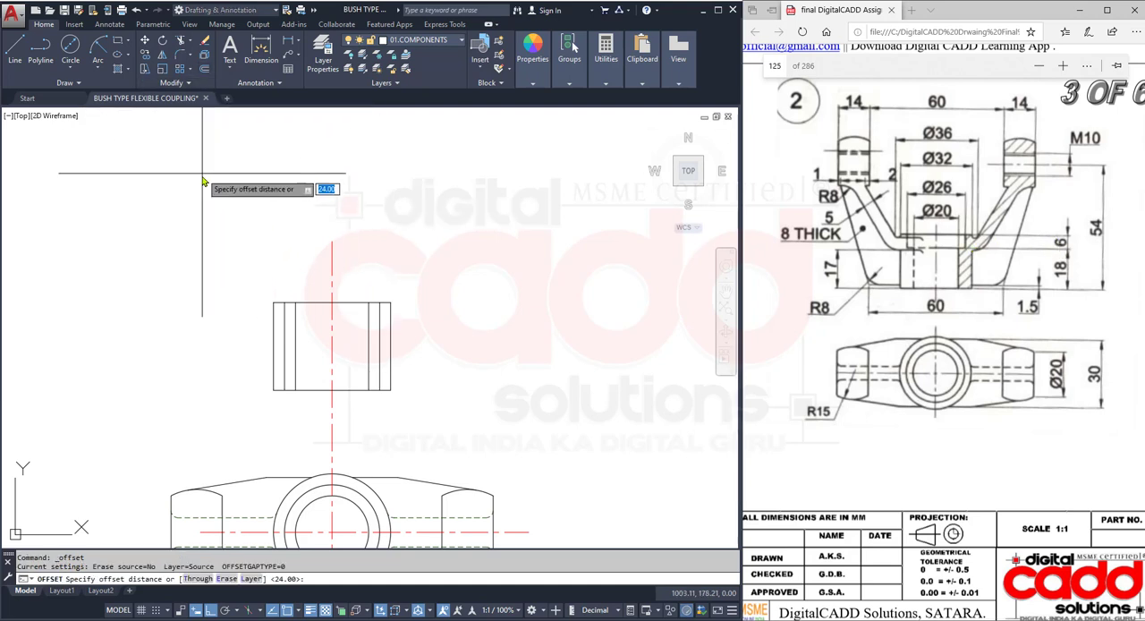
type("6")
key("Return")
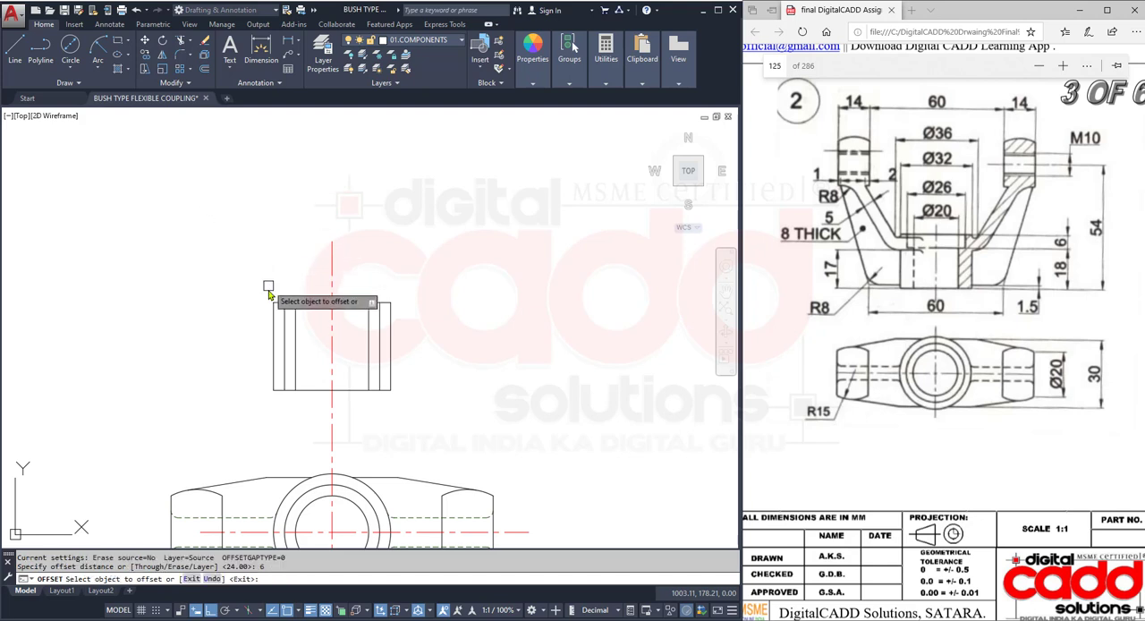
scroll(293, 298, "up", 2)
left_click(315, 307)
left_click(330, 391)
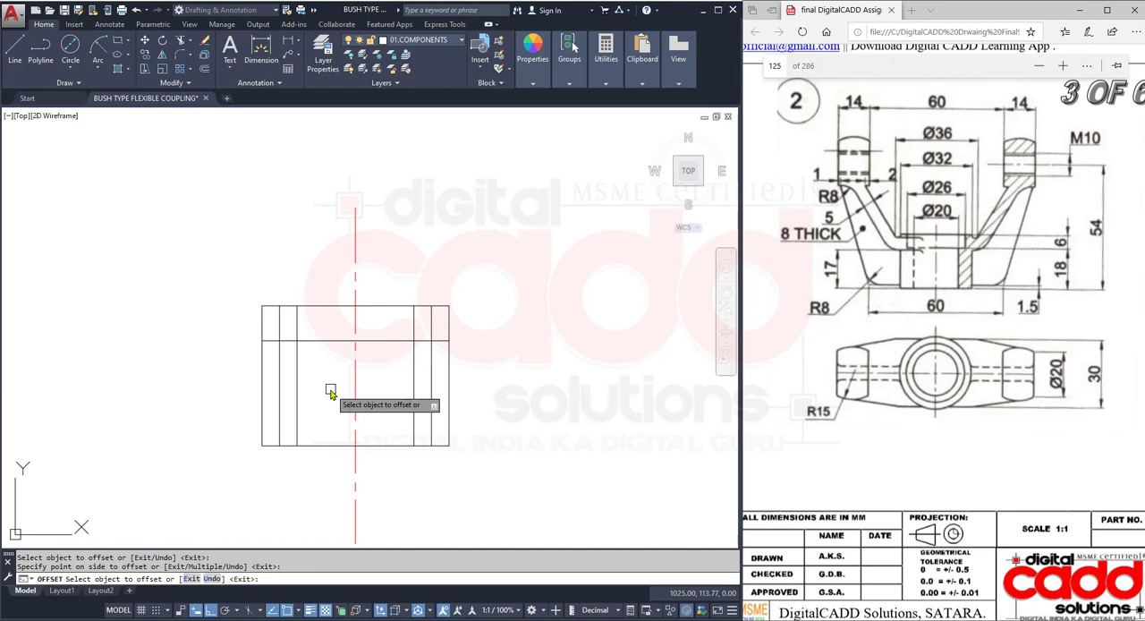
key("Return")
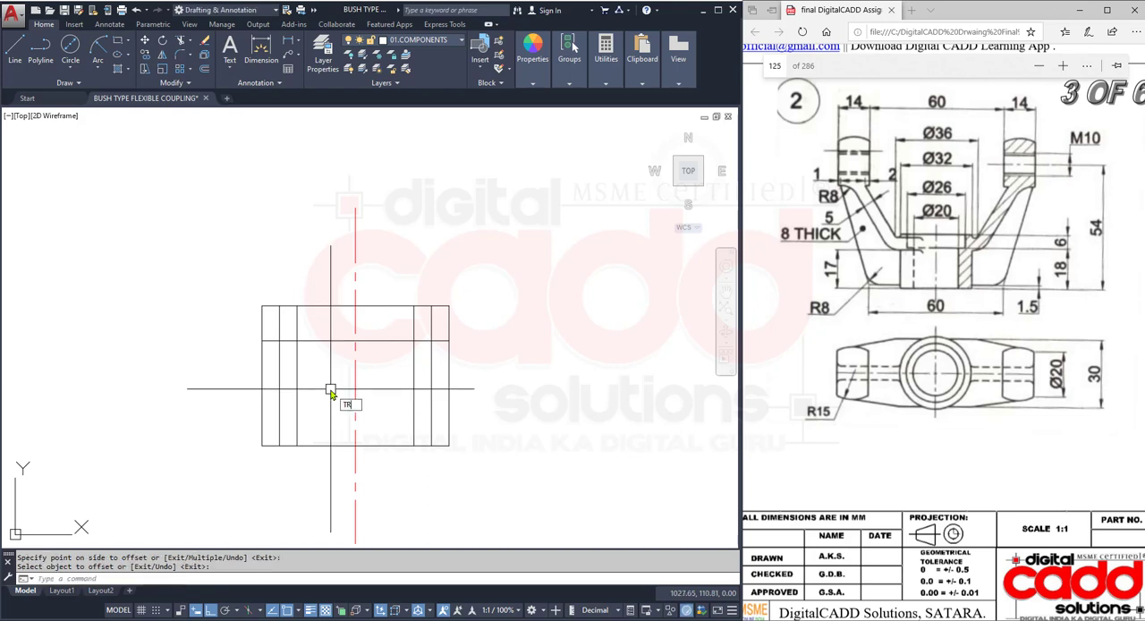
- Trim the inner hub lines to leave a wider counterbore above the narrower bore
type("TR")
key("Return")
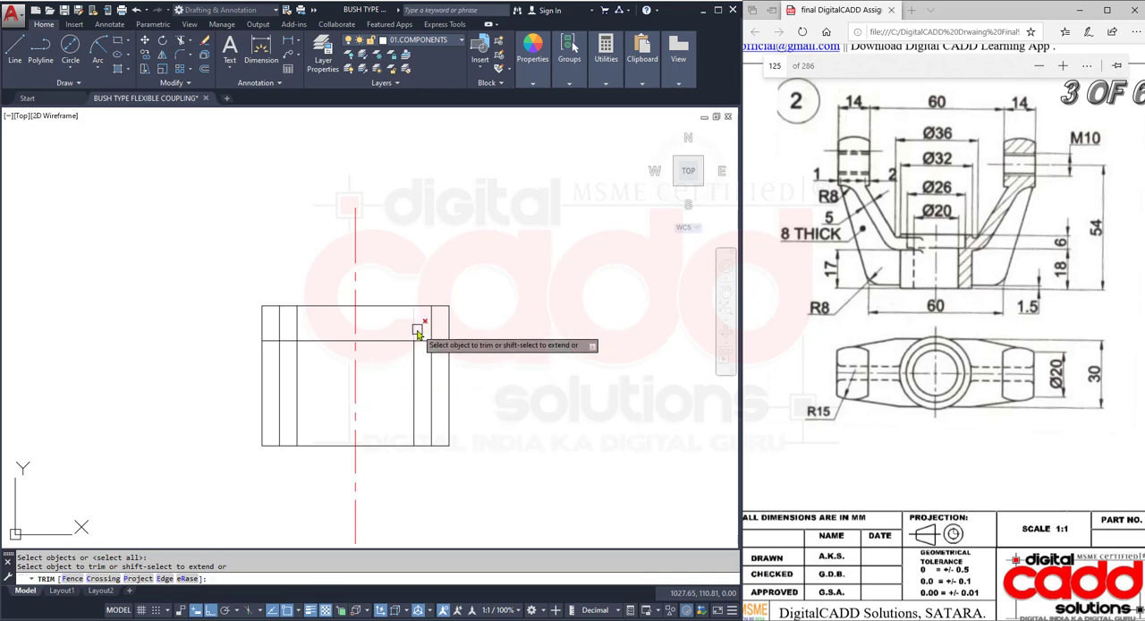
left_click(440, 342)
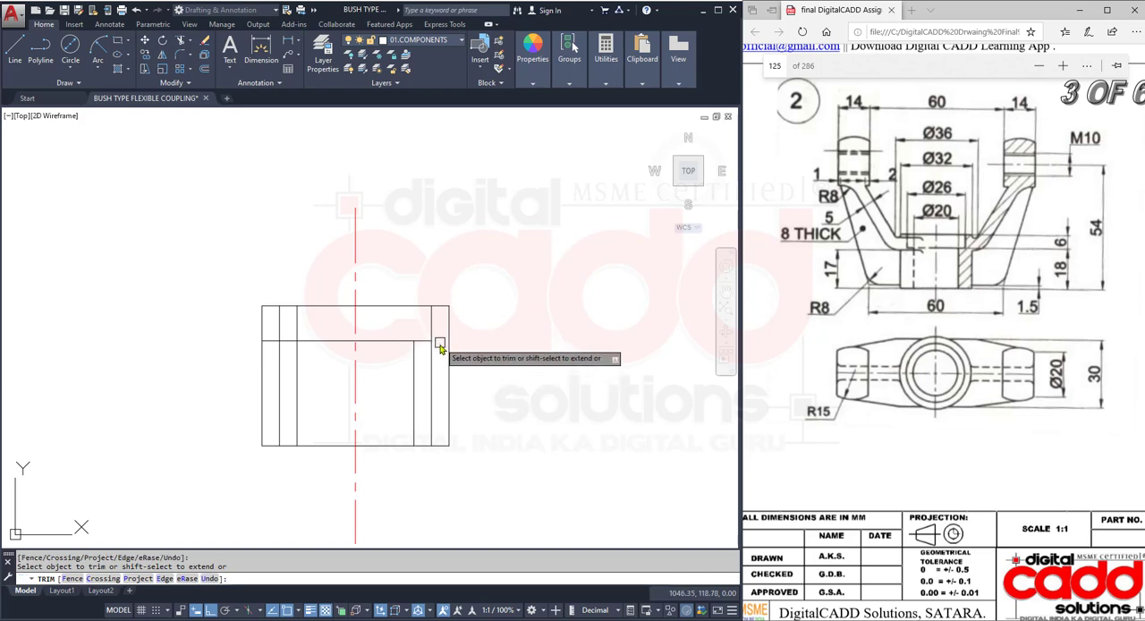
left_click(431, 361)
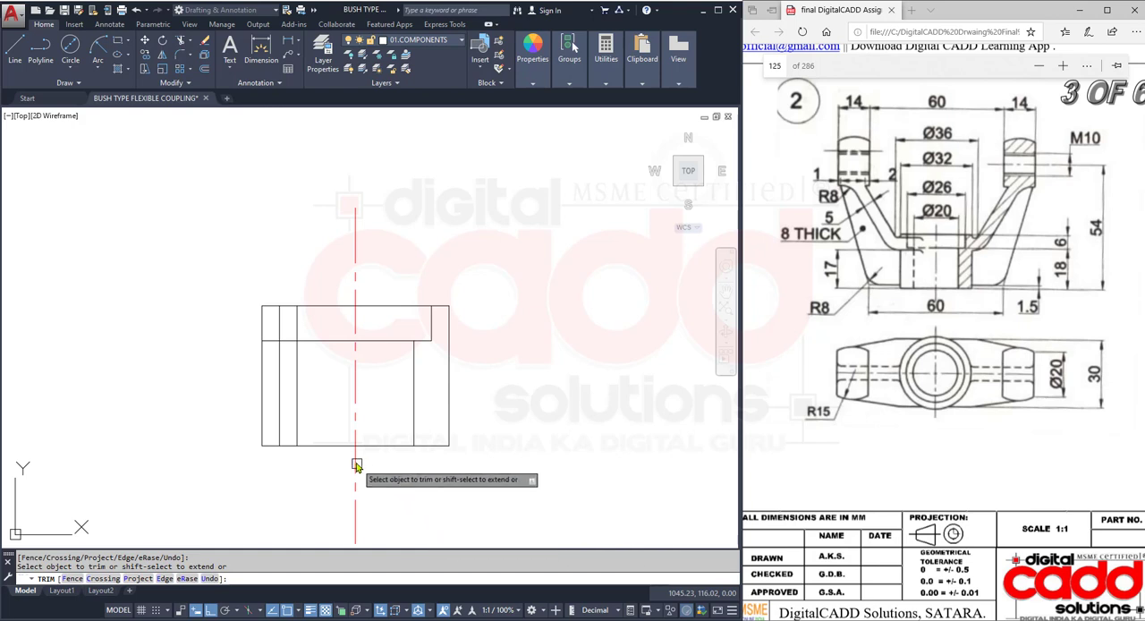
left_click(280, 378)
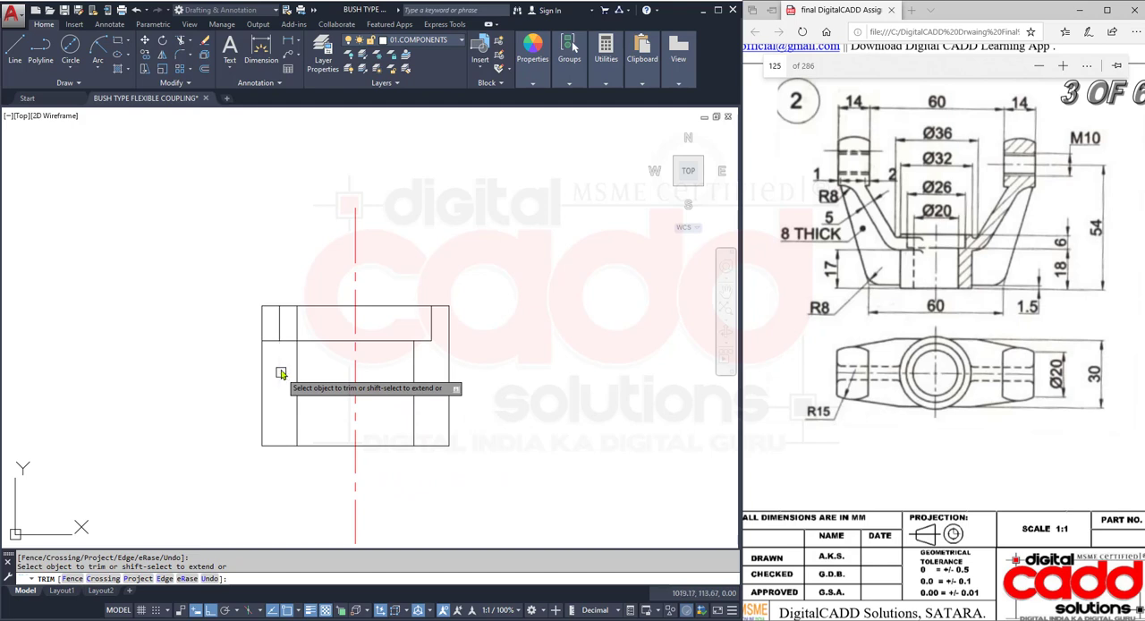
left_click(299, 327)
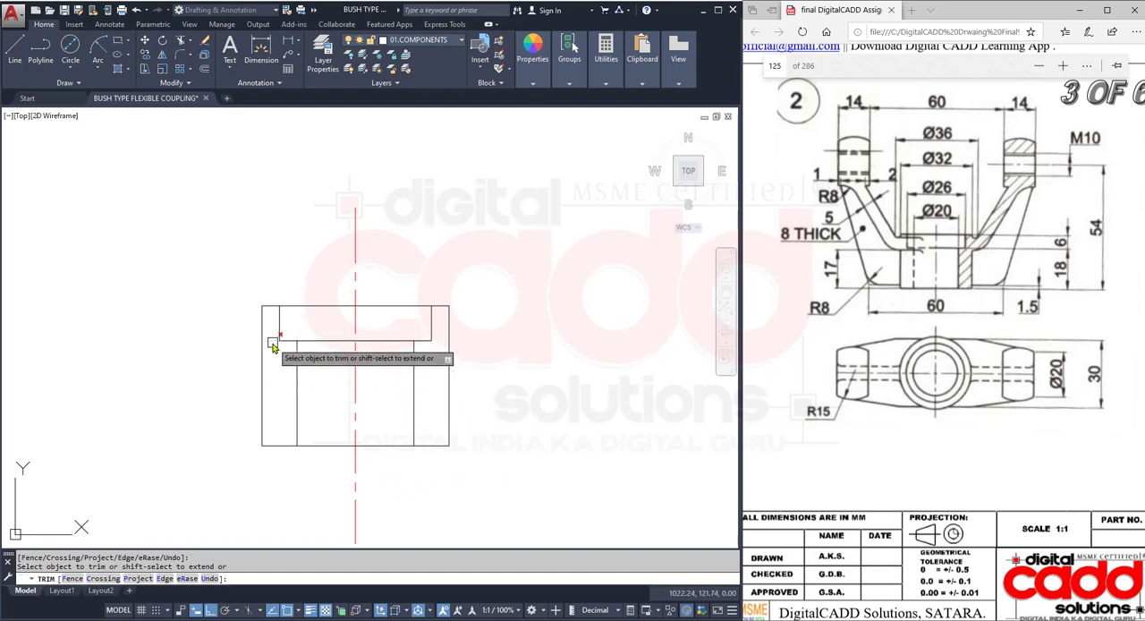
key("Return")
- Project vertical rays upward from the outer and inner edges of the right lug in the top view
mouse_move(492, 468)
middle_mouse_down()
mouse_move(436, 392)
mouse_move(443, 413)
middle_mouse_up()
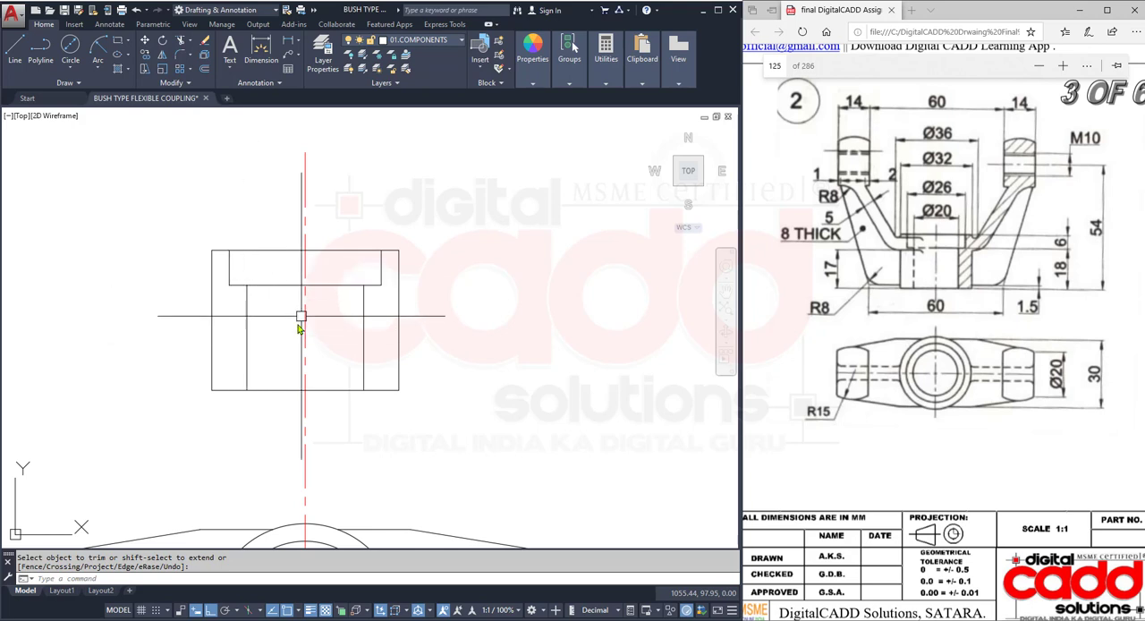
scroll(295, 322, "down", 4)
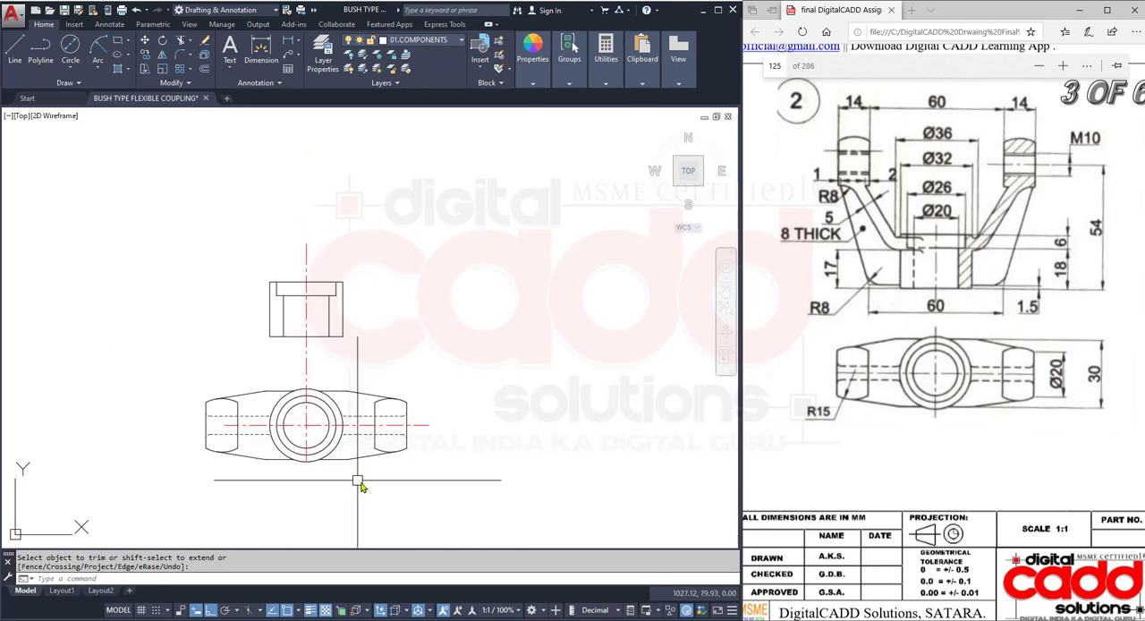
scroll(385, 479, "up", 2)
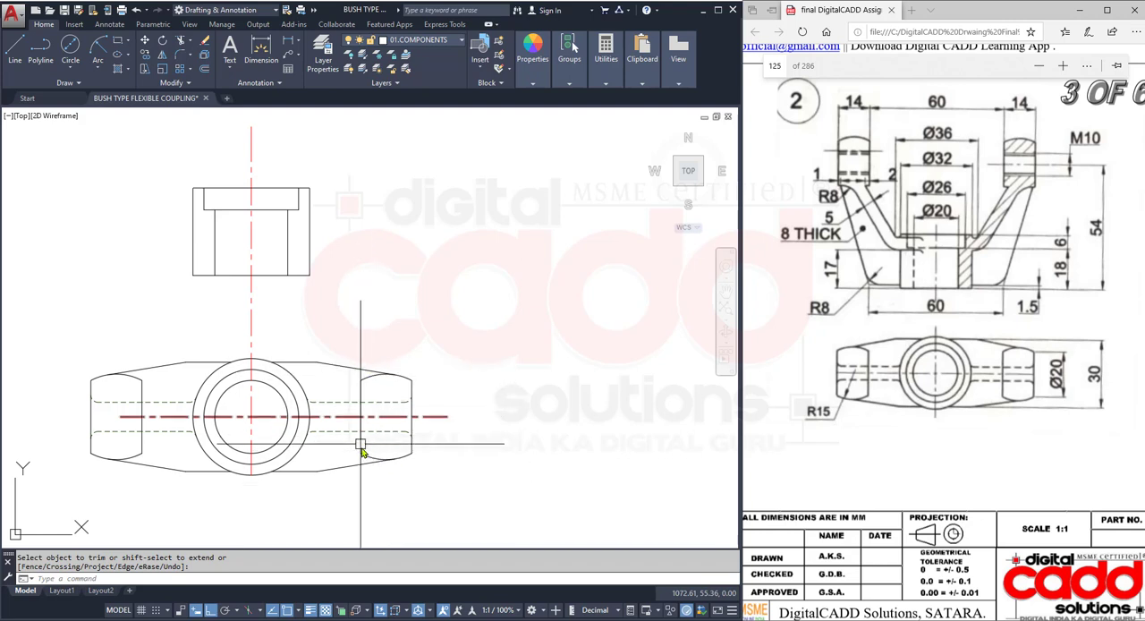
middle_click_drag(448, 314, 463, 331)
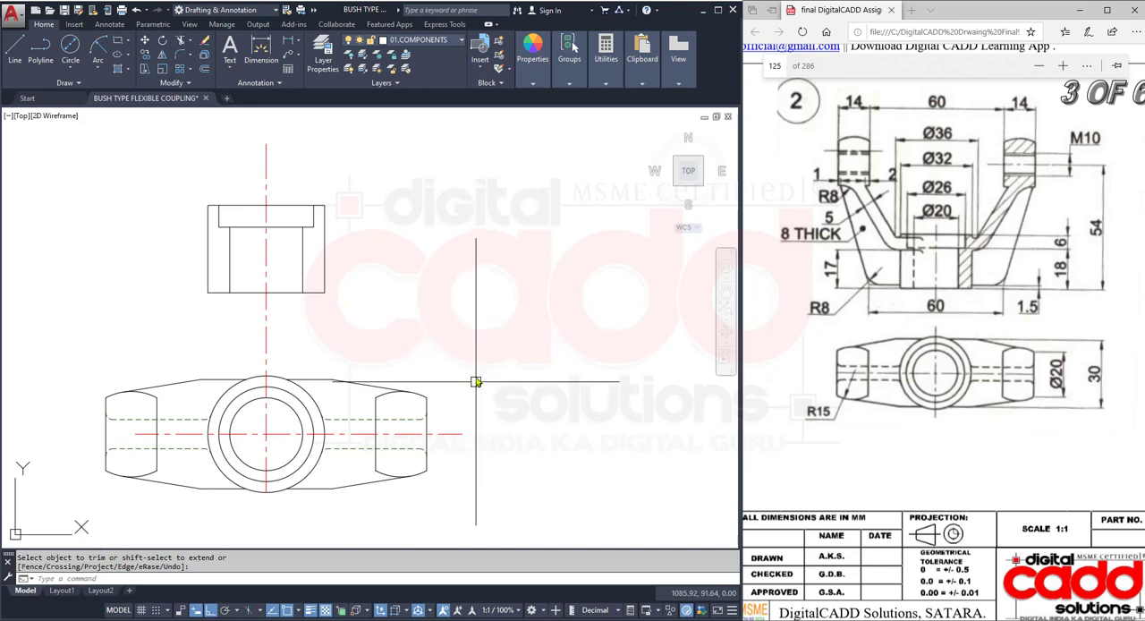
type("RA")
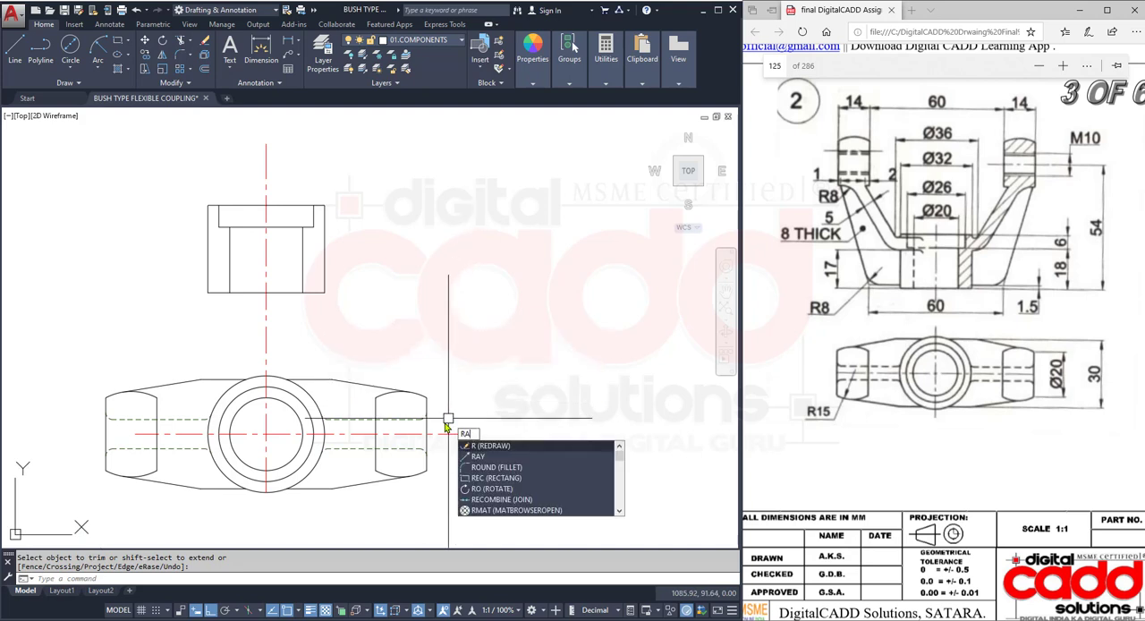
type("Y")
key("Return")
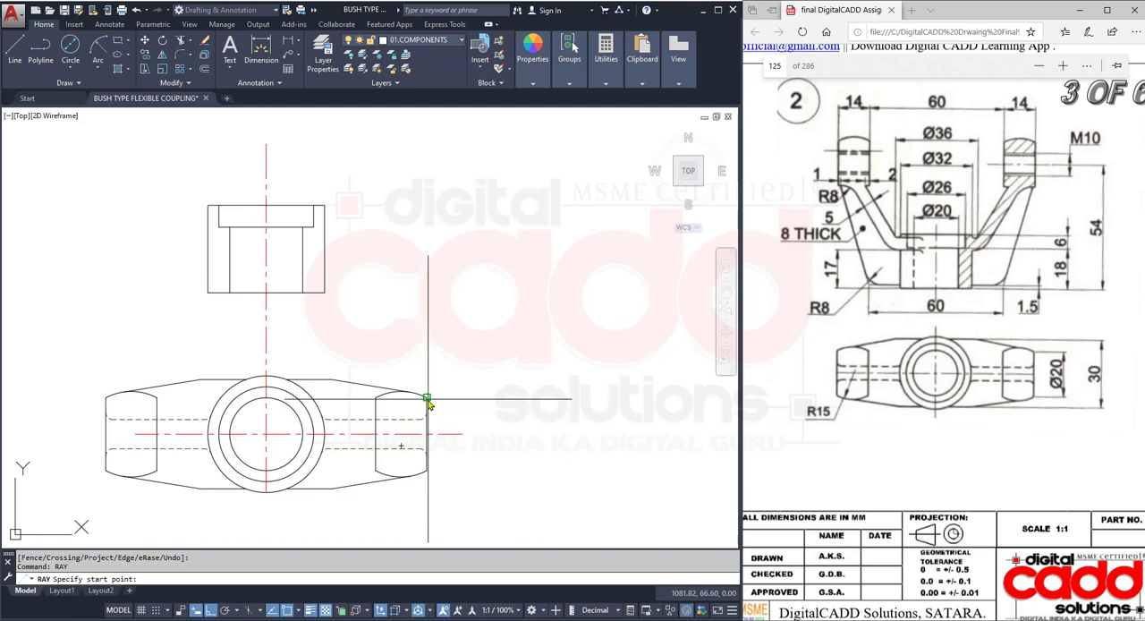
left_click(428, 399)
left_click(448, 250)
key("Return")
key("Return")
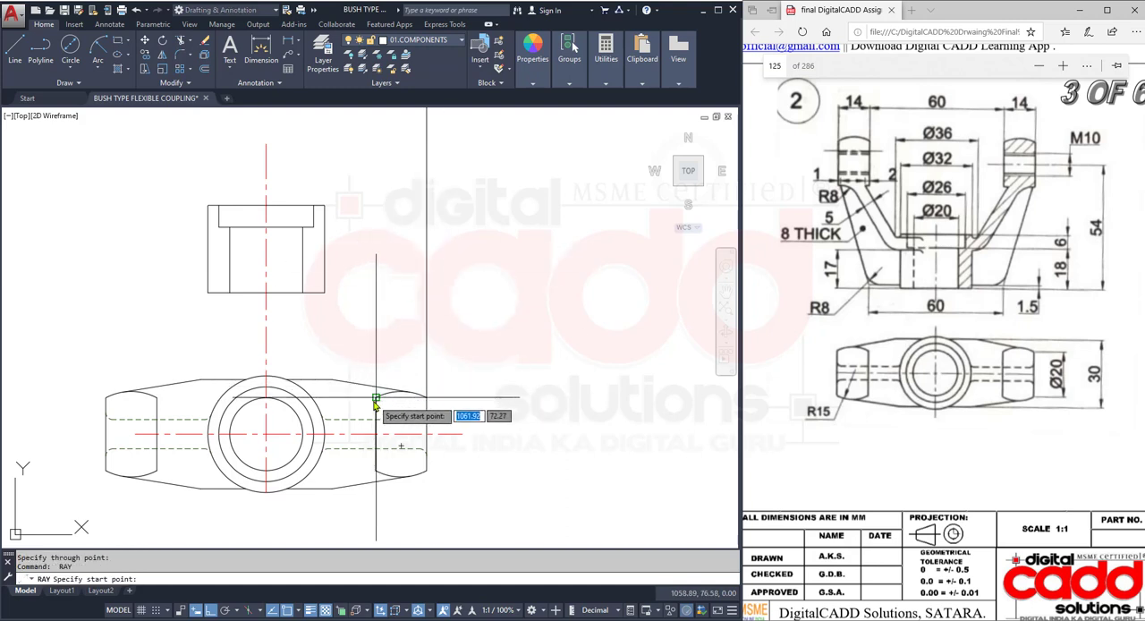
left_click(375, 398)
left_click(376, 223)
key("Return")
- Stretch the right end of the hub's bottom edge horizontally to the right, well past both lug projection rays
middle_click_drag(423, 206, 436, 395)
left_click(296, 481)
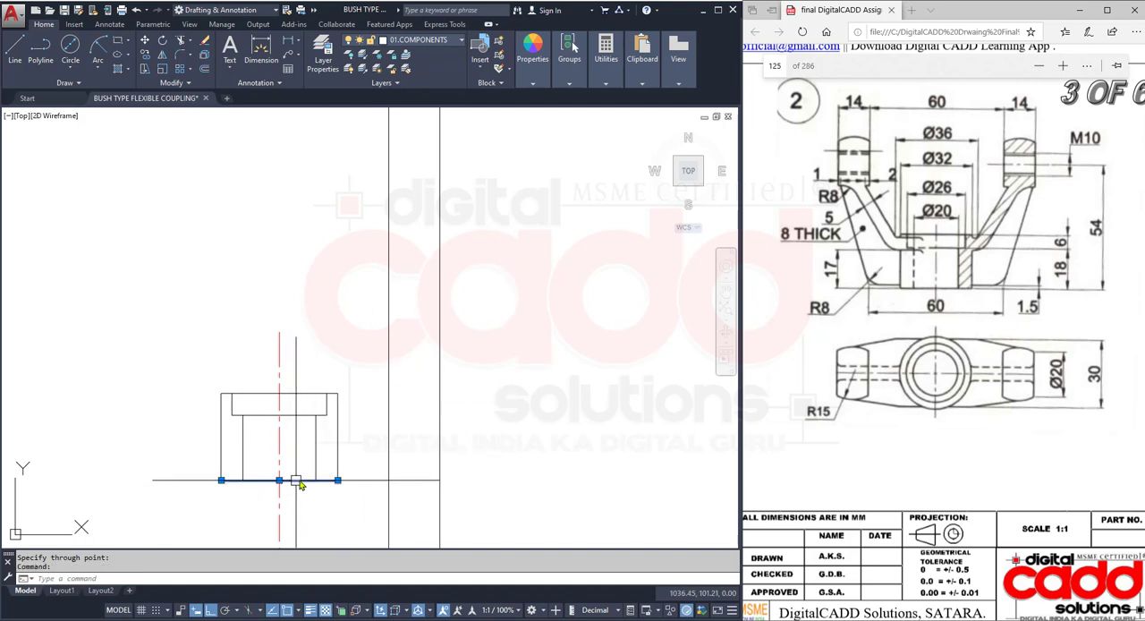
left_click(337, 480)
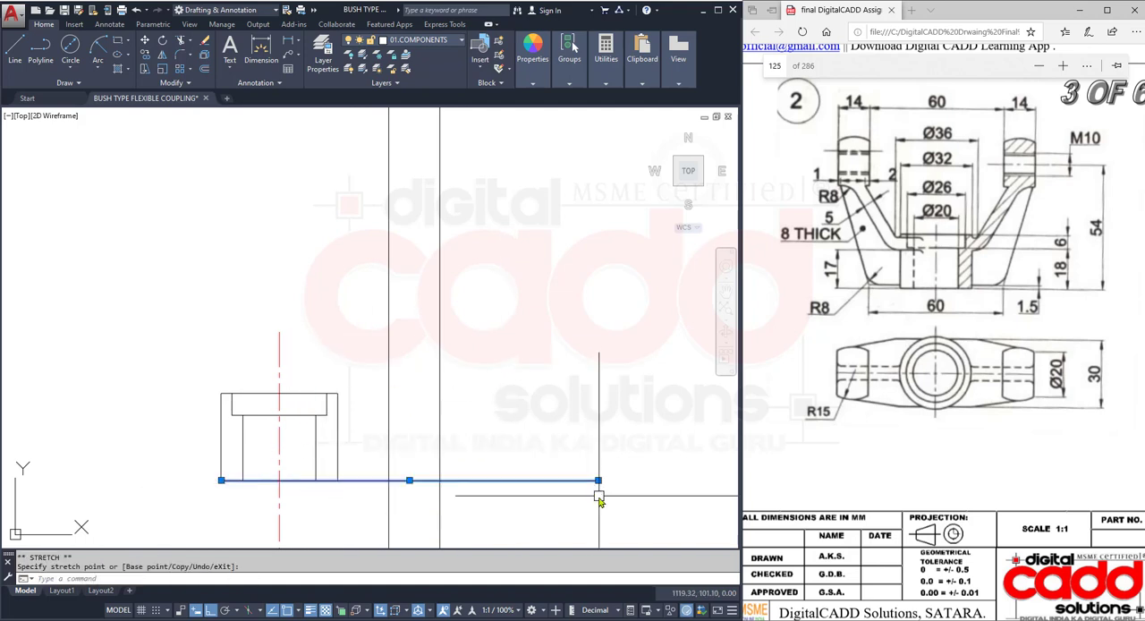
left_click(598, 496)
key("Escape")
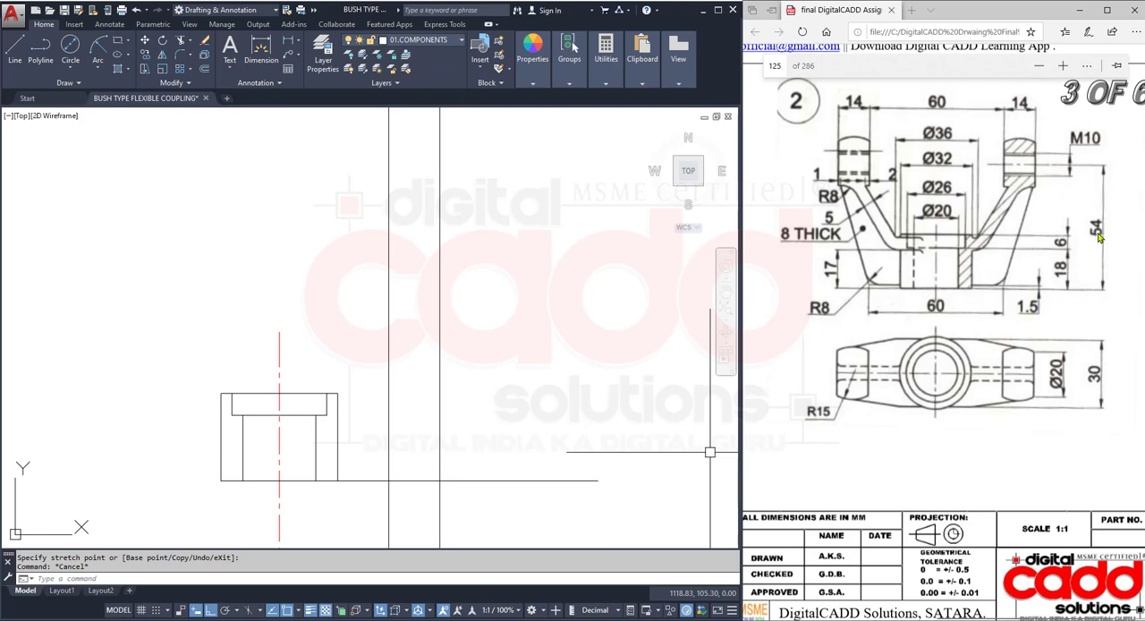
- Offset the extended base line 54 mm upward to locate the lug hole's centre height
left_click(205, 69)
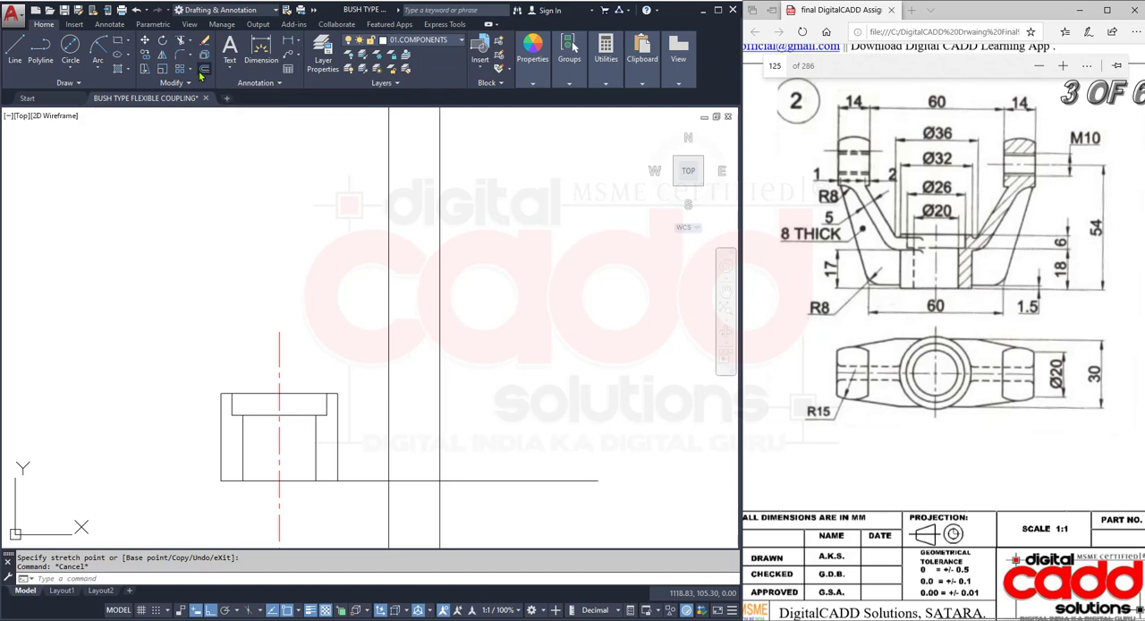
type("54")
key("Return")
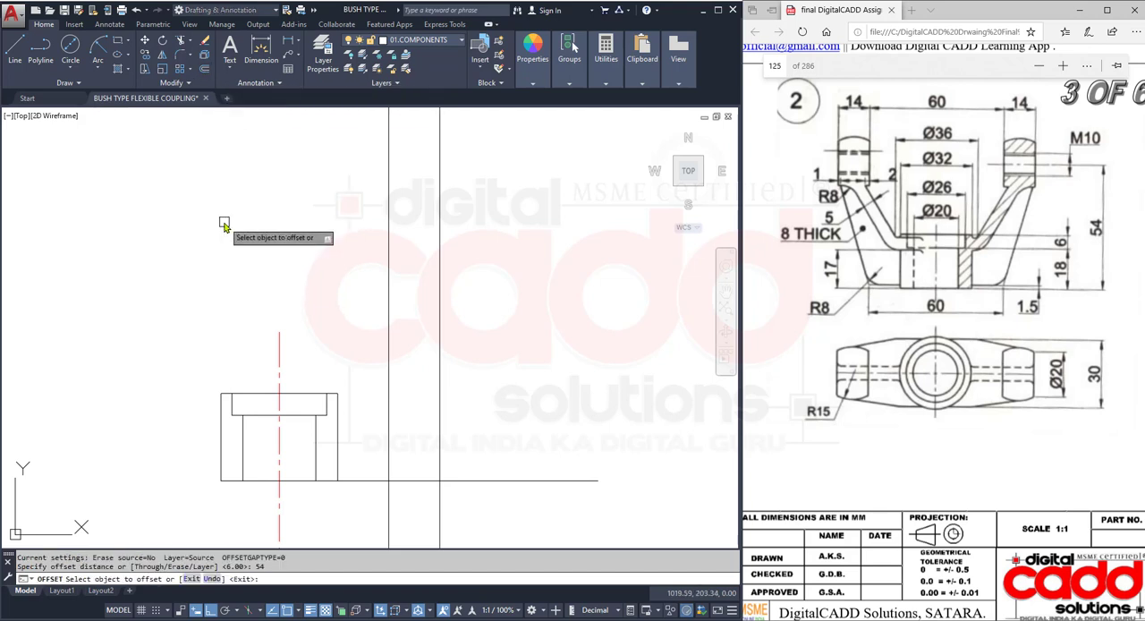
left_click(492, 486)
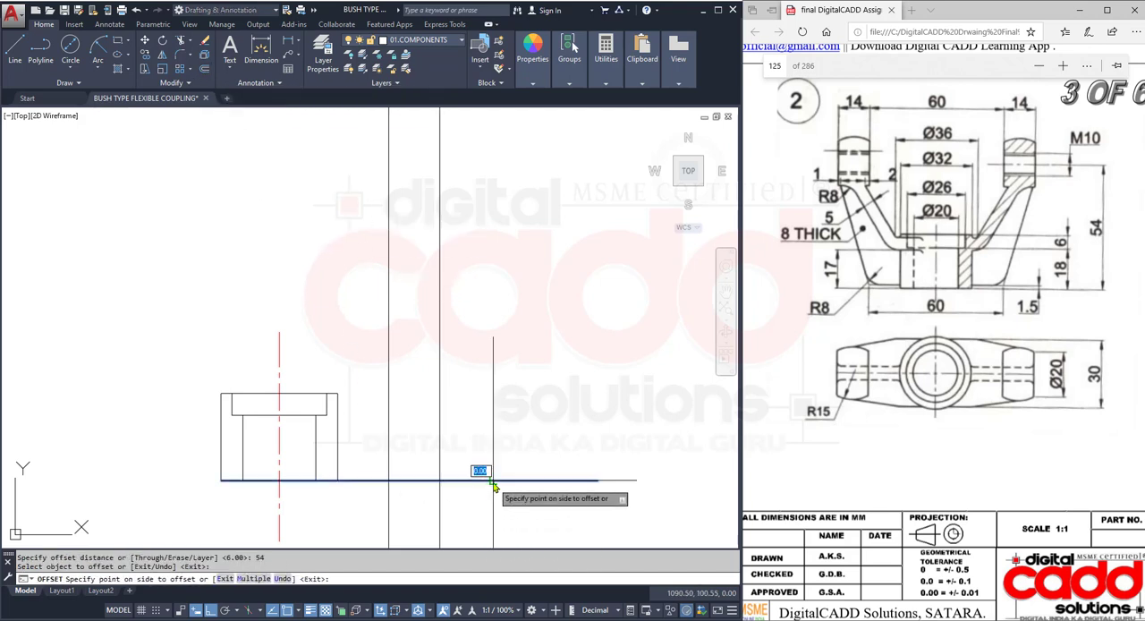
left_click(485, 228)
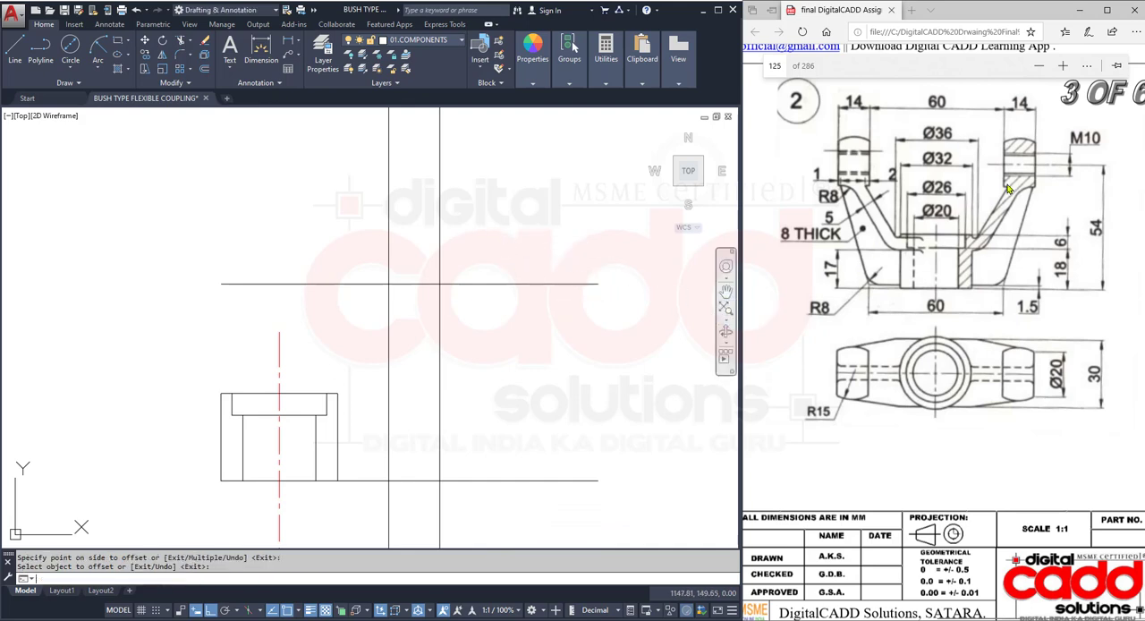
left_click(567, 215)
left_click(525, 216)
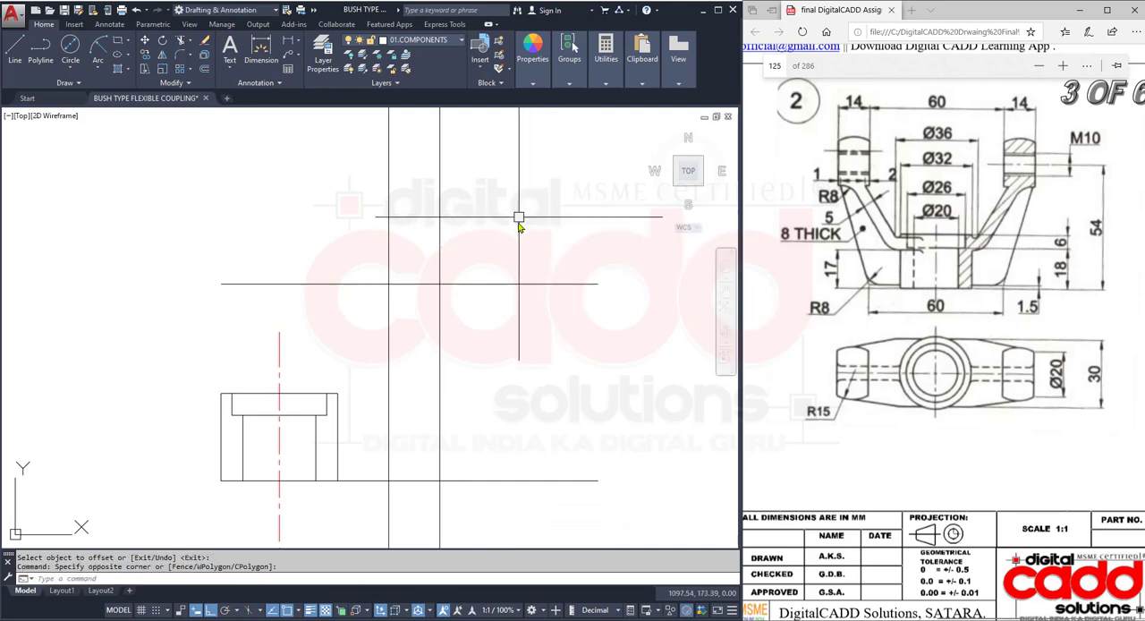
- Copy the right lug outline from the top view straight up, placing its right-edge midpoint on the 54 mm height line
scroll(498, 245, "down", 4)
middle_click_drag(485, 402, 444, 364)
scroll(442, 365, "up", 8)
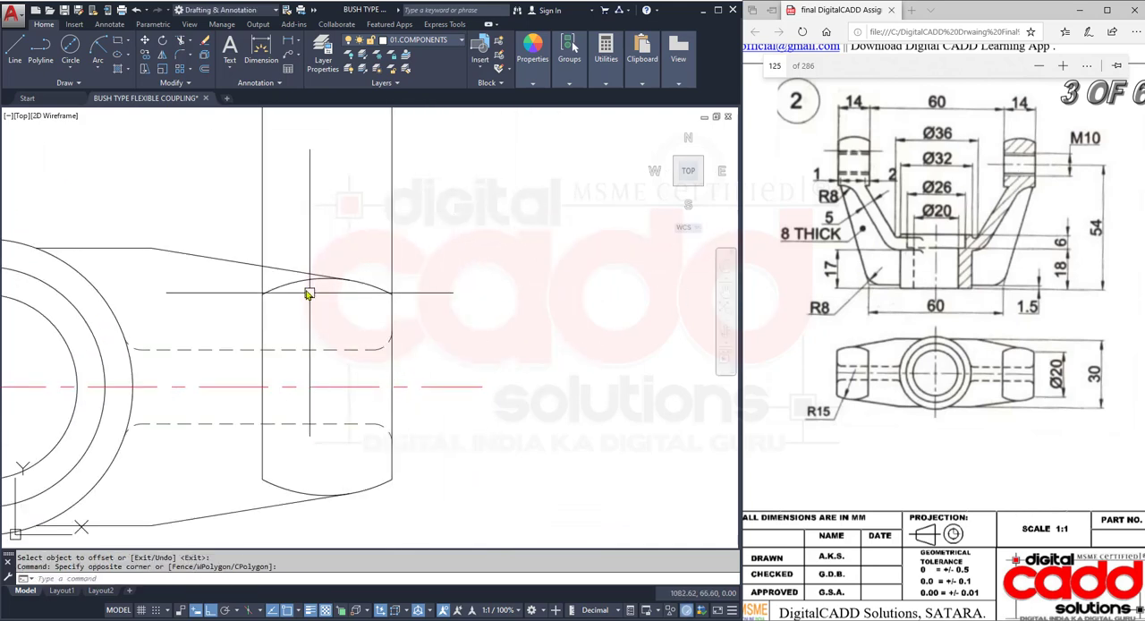
key("Escape")
left_click(262, 322)
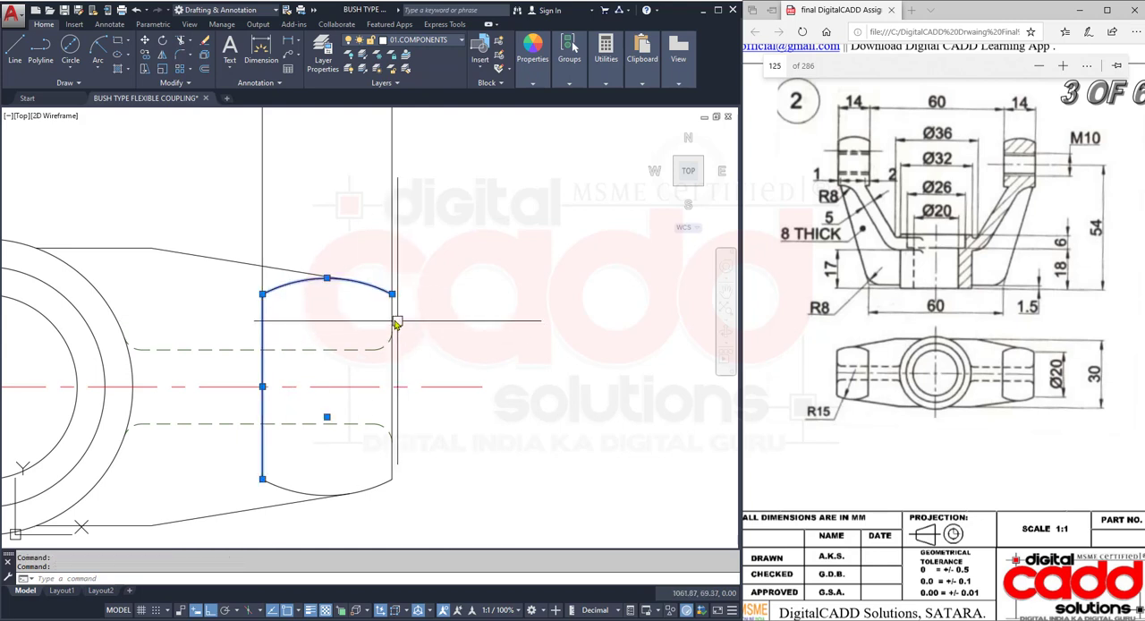
left_click(392, 473)
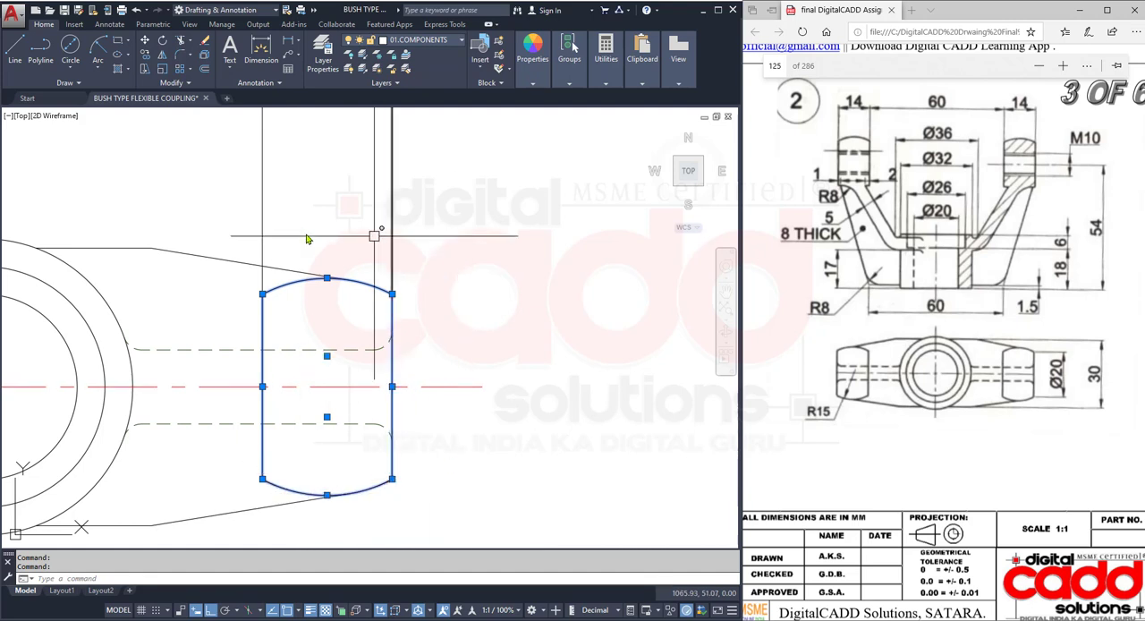
scroll(312, 400, "down", 2)
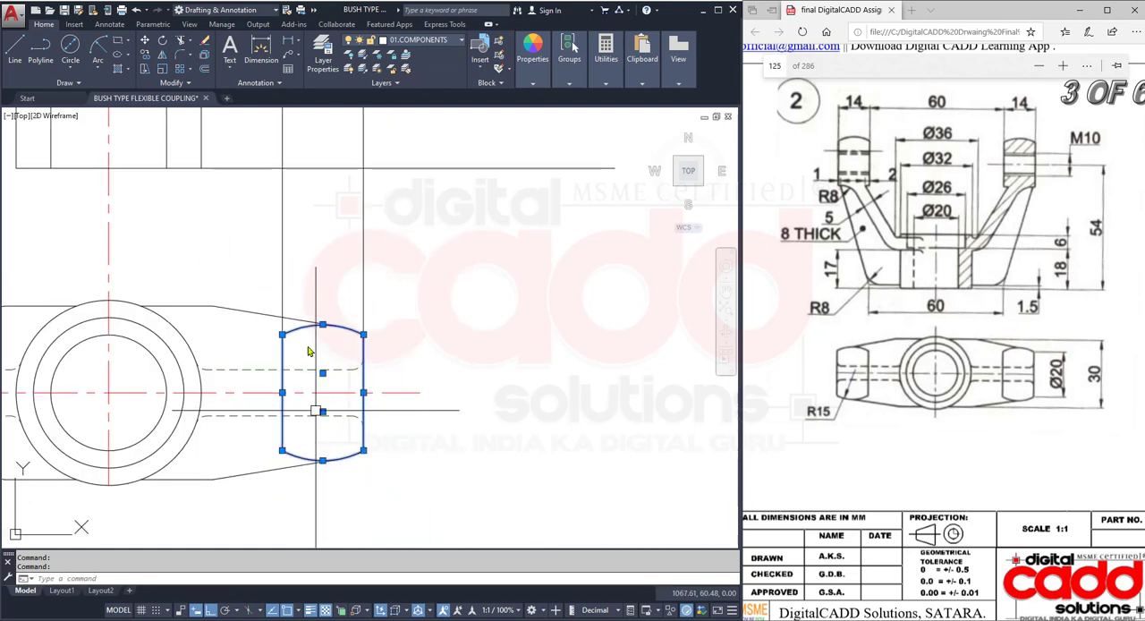
left_click(144, 54)
left_click(365, 395)
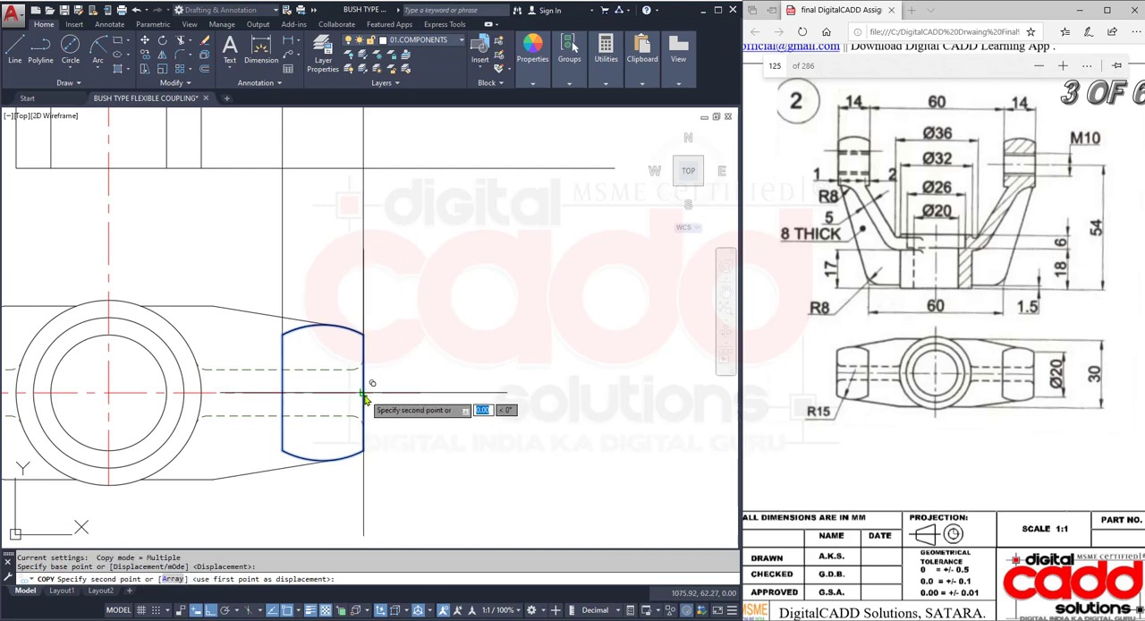
middle_click_drag(318, 152, 315, 538)
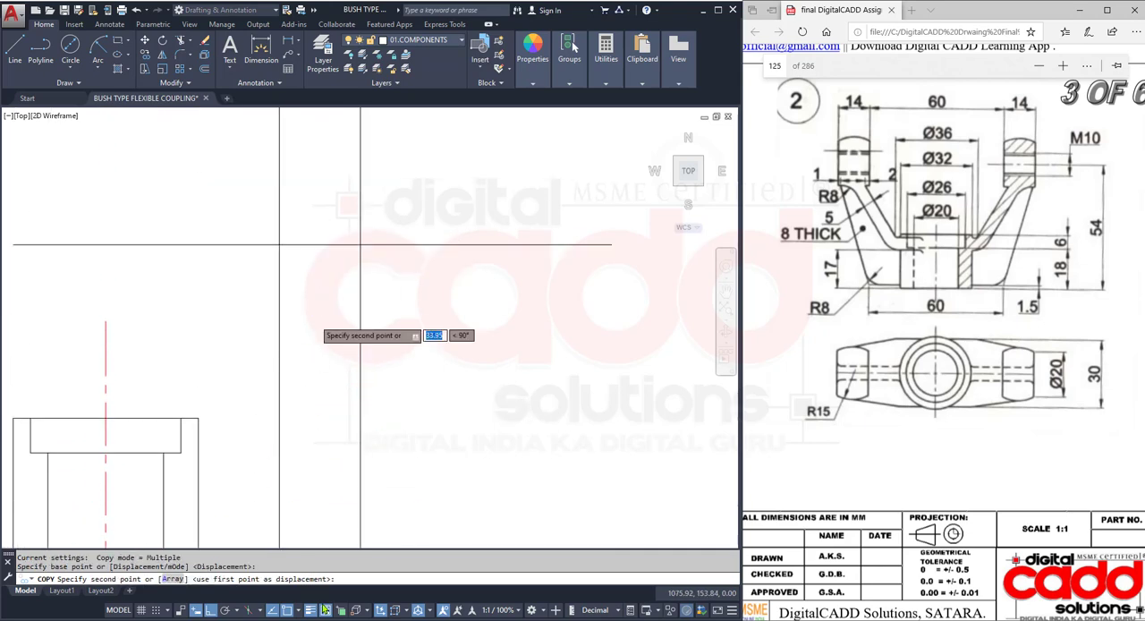
left_click(360, 245)
key("Return")
- Erase the two vertical projection rays running through the lug's side edges
left_click(382, 385)
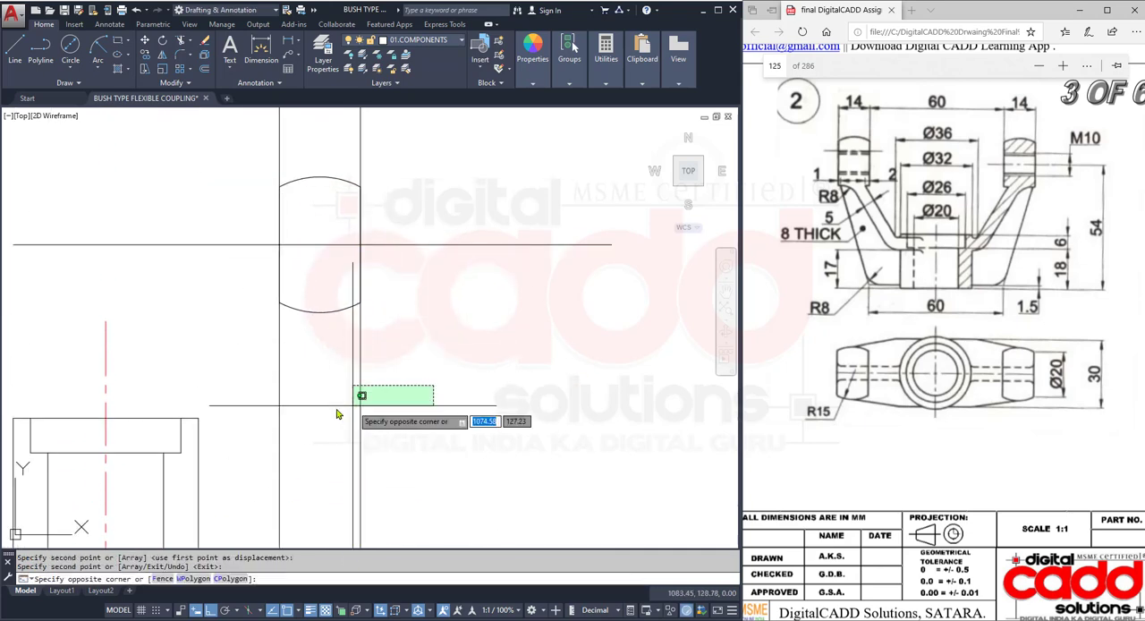
left_click(250, 435)
type("e")
key("Return")
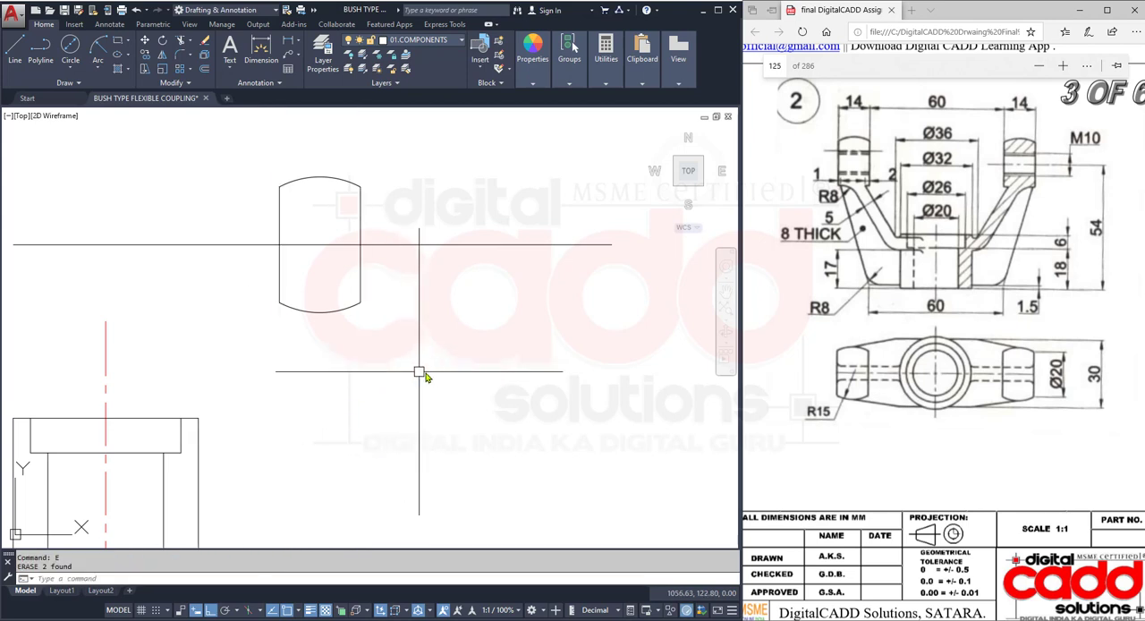
- Check the vertical distance from the midpoint of the copied lug's right edge to the extended base line
scroll(422, 374, "down", 2)
middle_click_drag(424, 377, 492, 363)
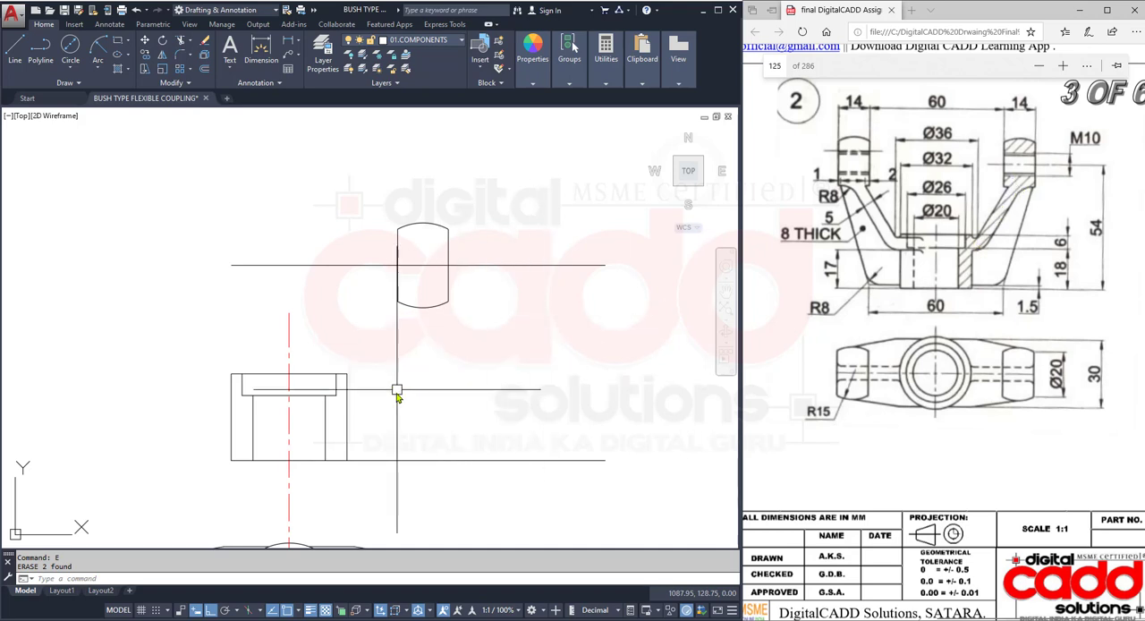
mouse_move(397, 389)
middle_mouse_down()
mouse_move(400, 245)
mouse_move(429, 239)
mouse_move(418, 320)
middle_mouse_up()
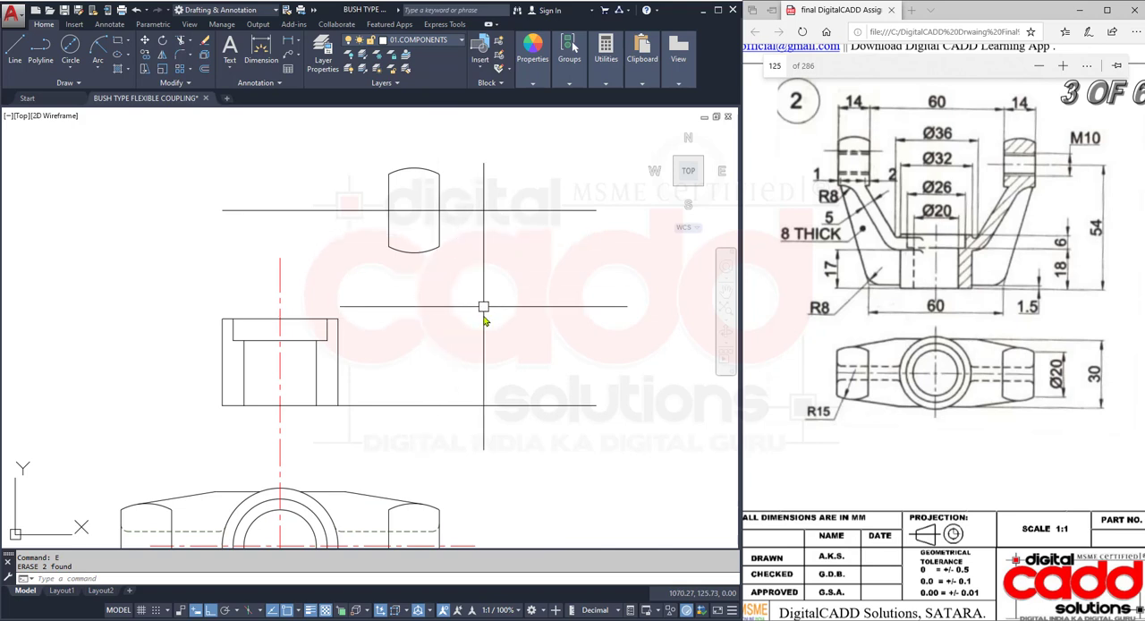
type("DI")
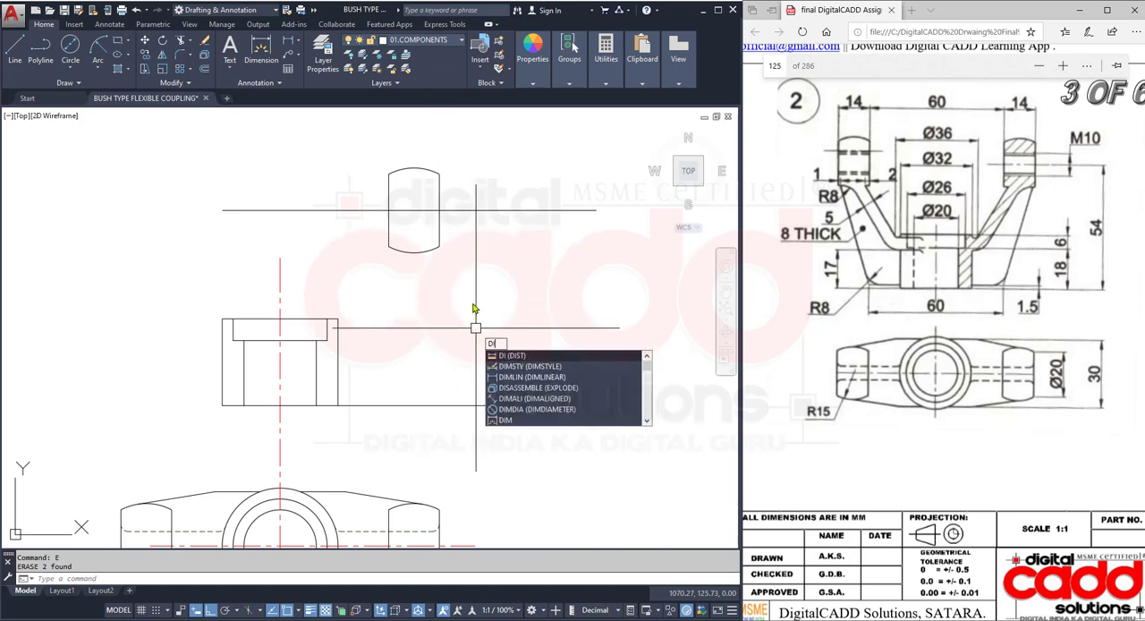
key("Return")
left_click(439, 211)
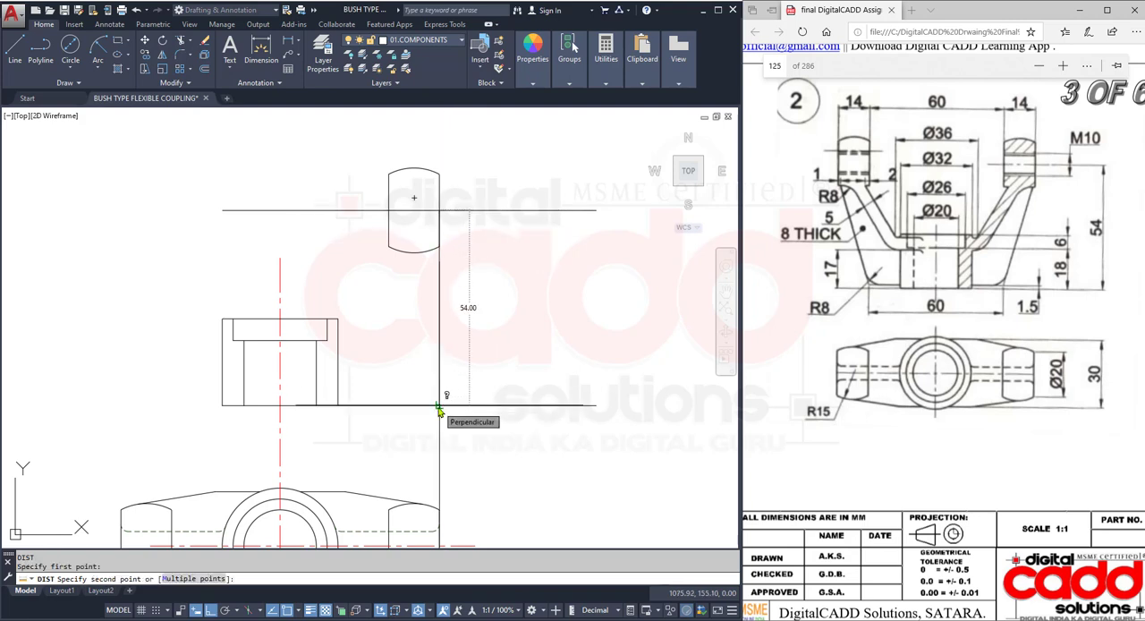
key("Escape")
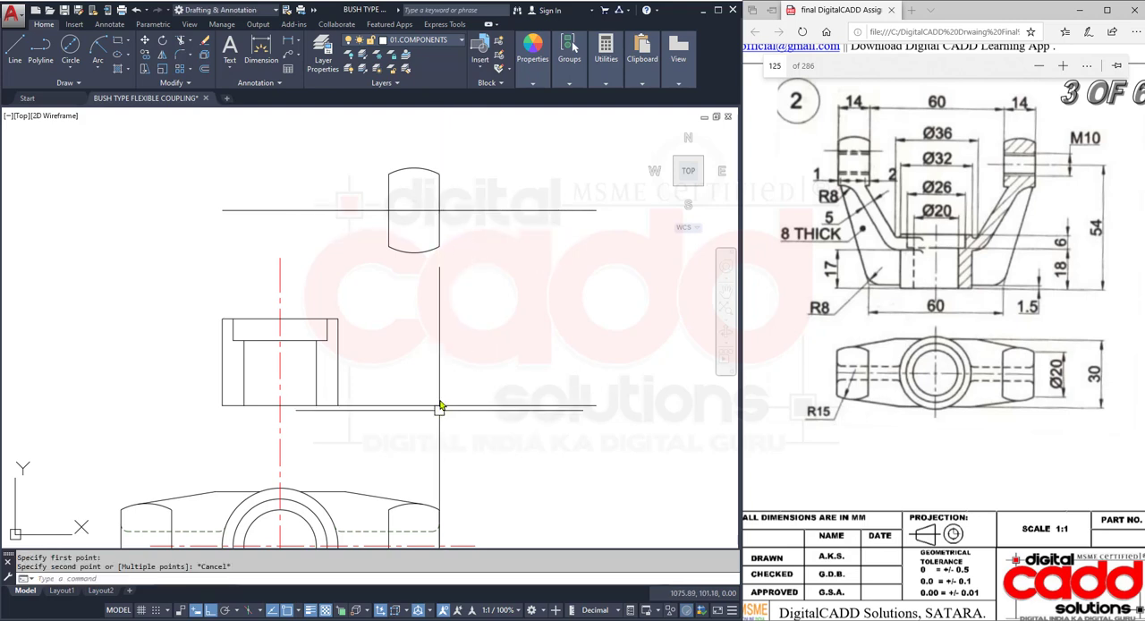
- Project a vertical ray upward from the top view corner where the right arm's straight upper edge starts to taper
middle_click_drag(406, 447, 403, 370)
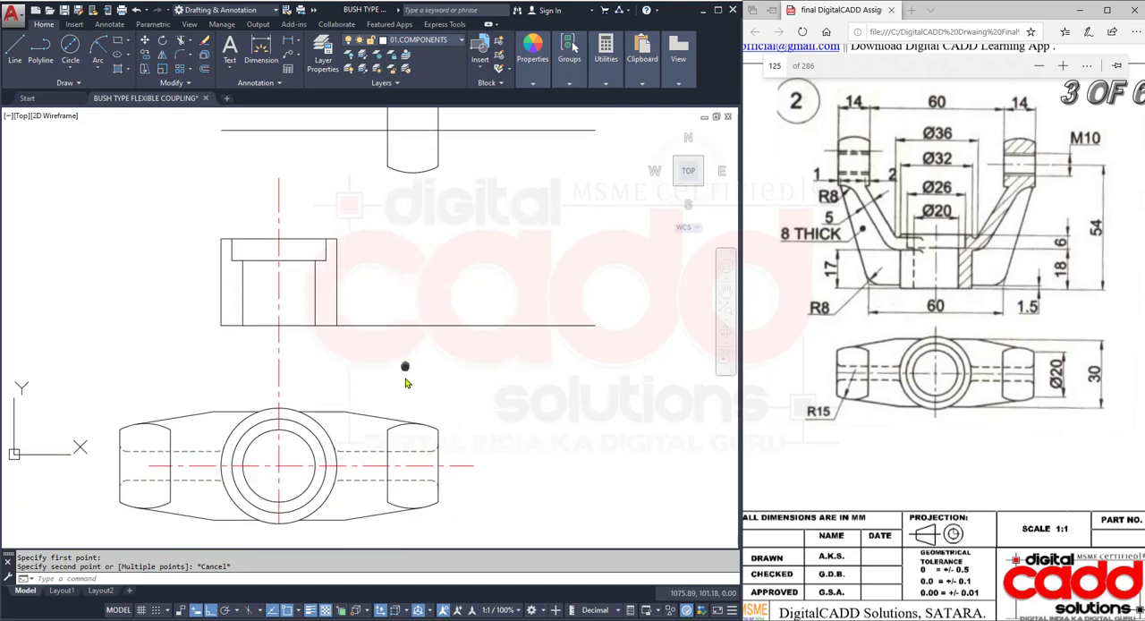
mouse_move(298, 309)
middle_mouse_down()
mouse_move(289, 408)
mouse_move(301, 312)
middle_mouse_up()
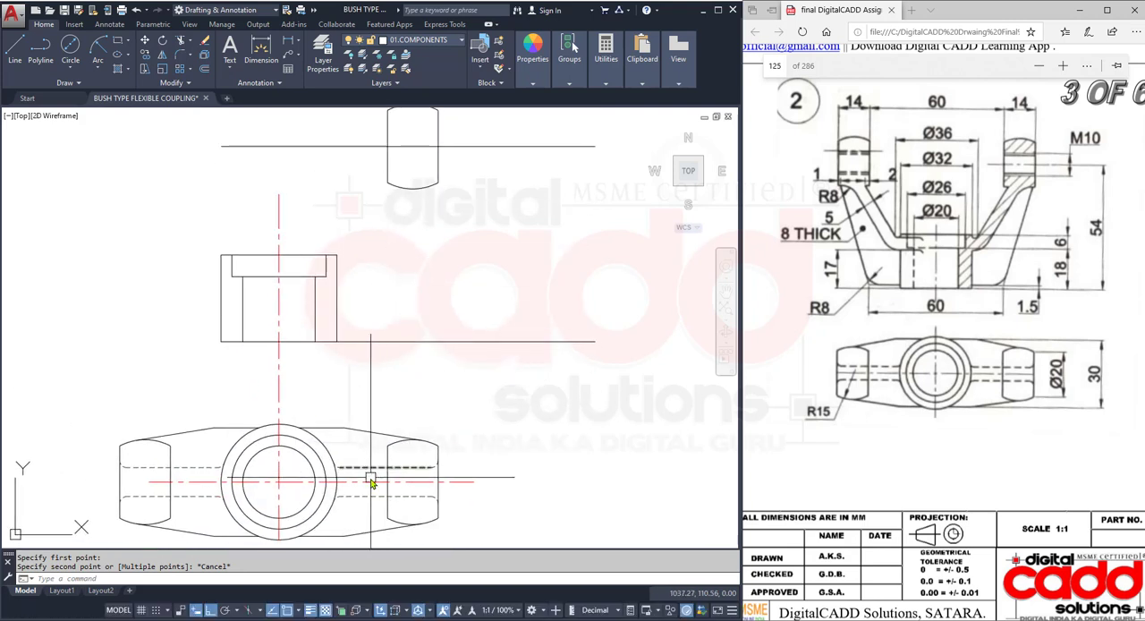
middle_click_drag(432, 317, 422, 454)
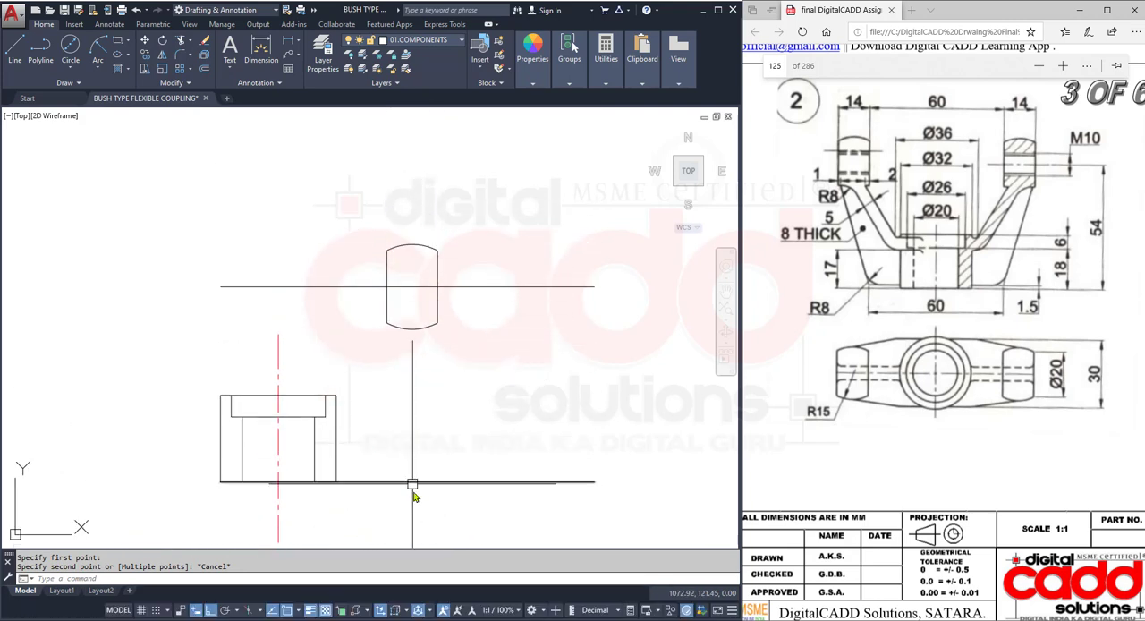
scroll(384, 409, "up", 3)
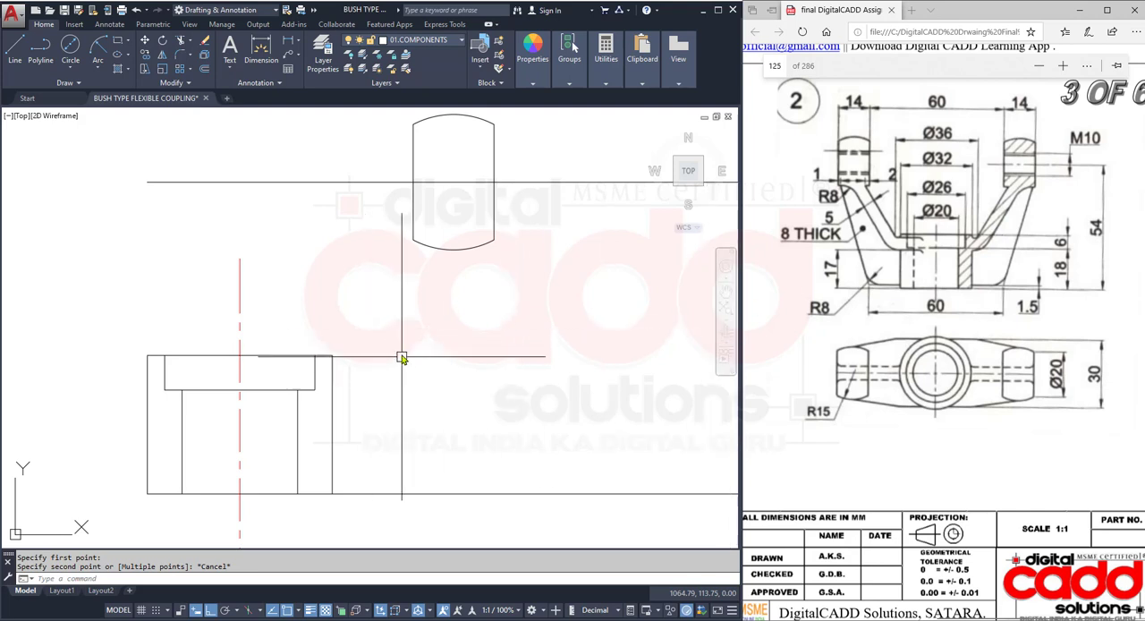
scroll(402, 349, "down", 2)
middle_click_drag(402, 353, 383, 288)
type("RAY")
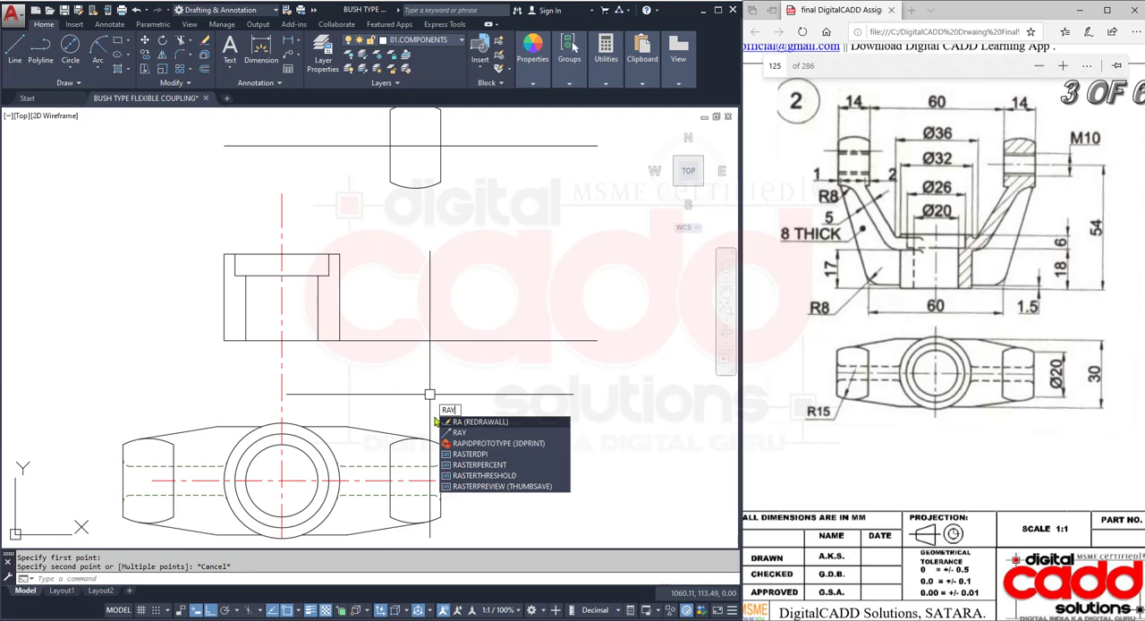
key("Return")
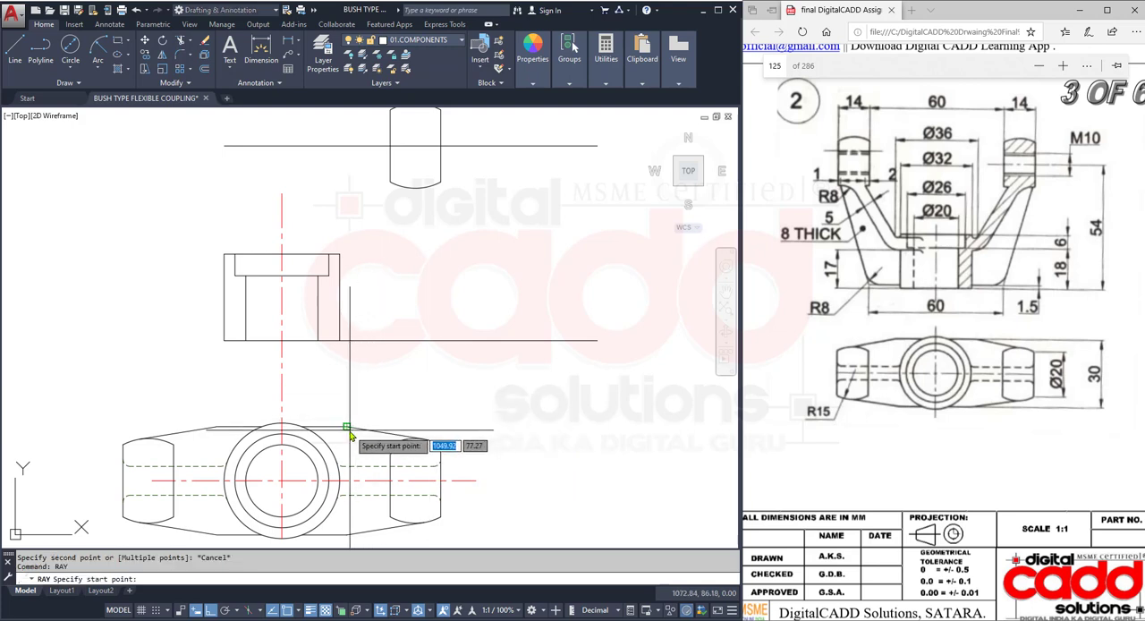
left_click(348, 429)
left_click(409, 291)
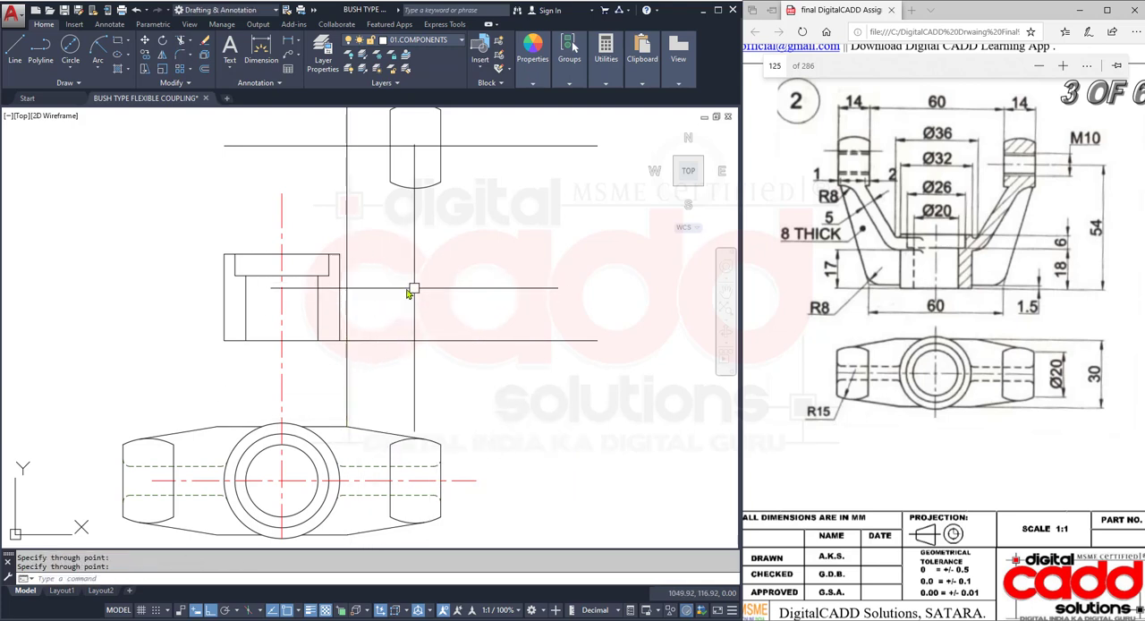
- Stretch the right end of the hub's top edge horizontally to the right, past the new projection ray
middle_click_drag(391, 296, 375, 393)
scroll(373, 391, "up", 2)
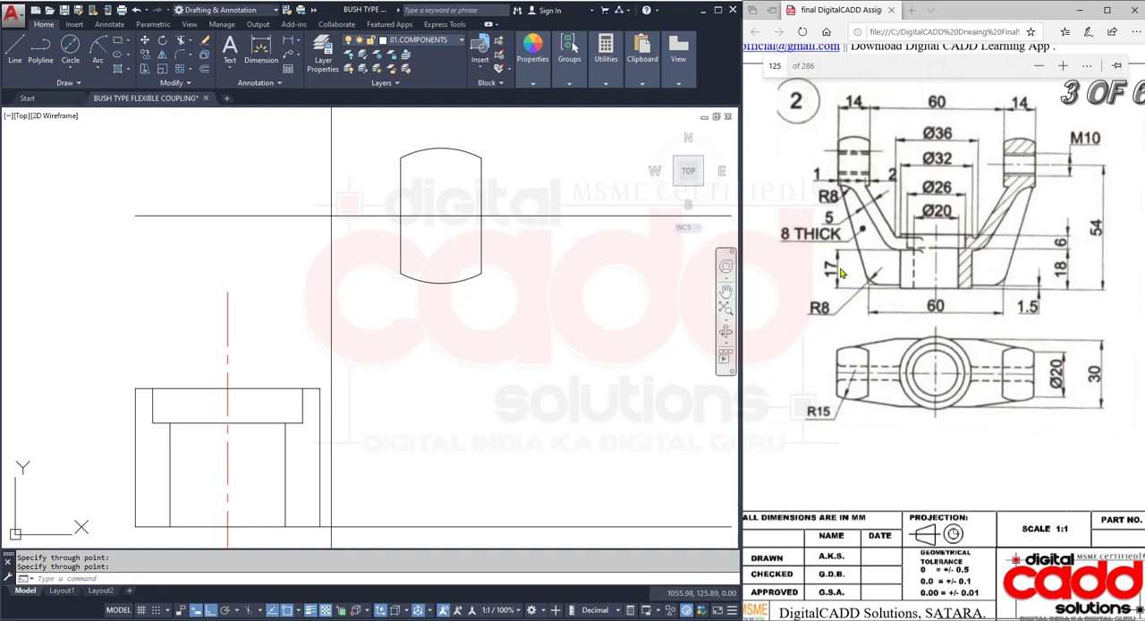
left_click_drag(821, 256, 852, 286)
left_click_drag(903, 250, 904, 290)
left_click_drag(820, 207, 840, 231)
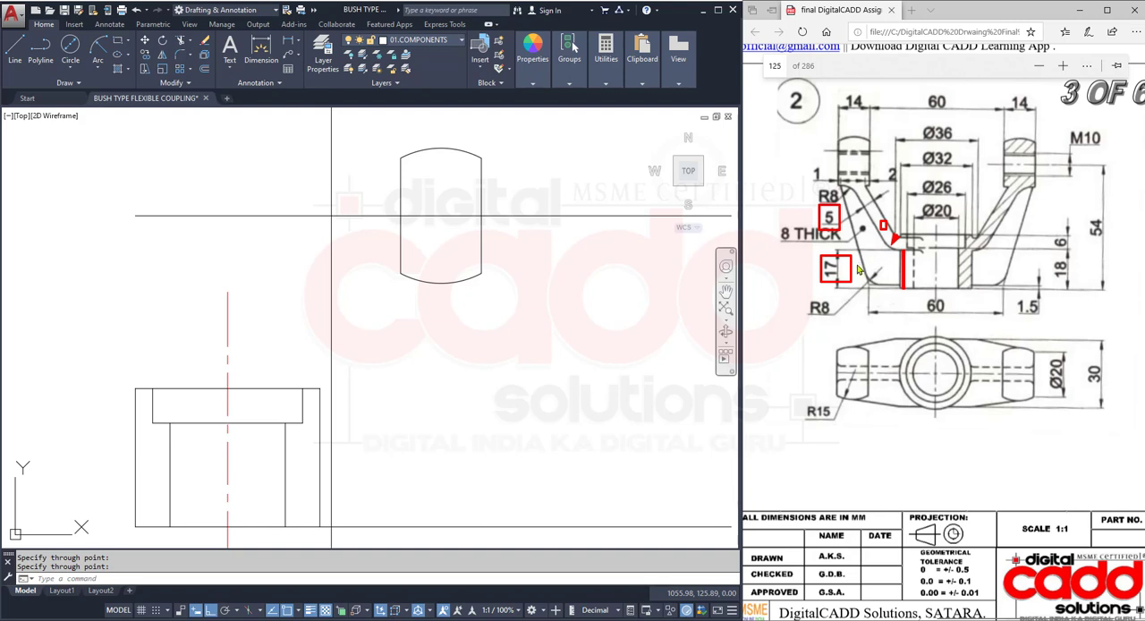
key("Escape")
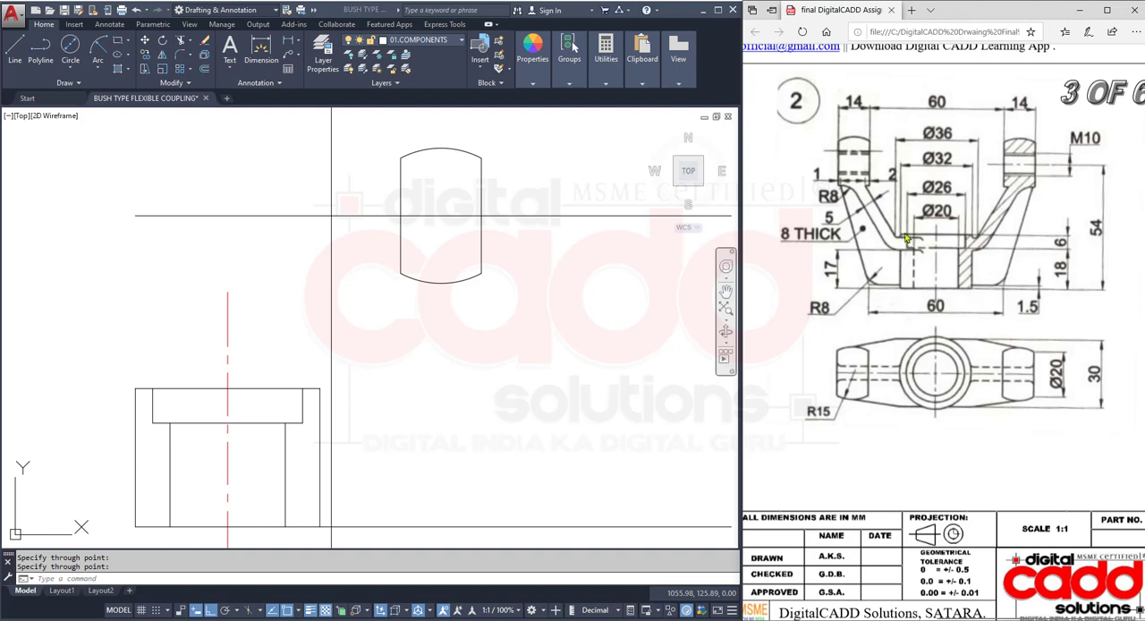
left_click(425, 397)
left_click(304, 383)
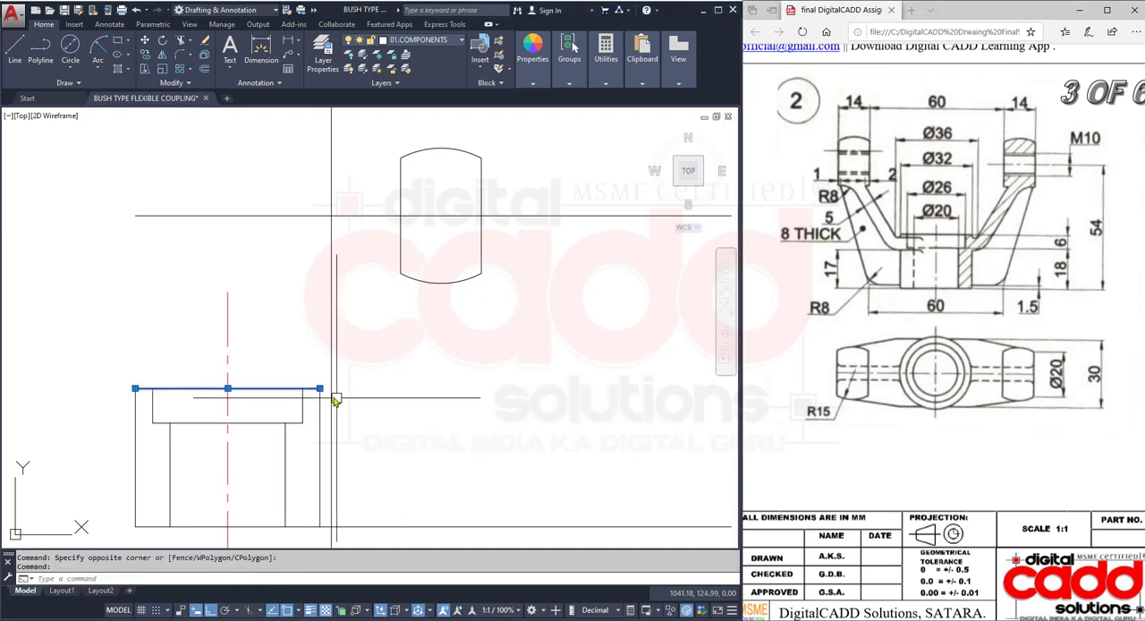
left_click(319, 388)
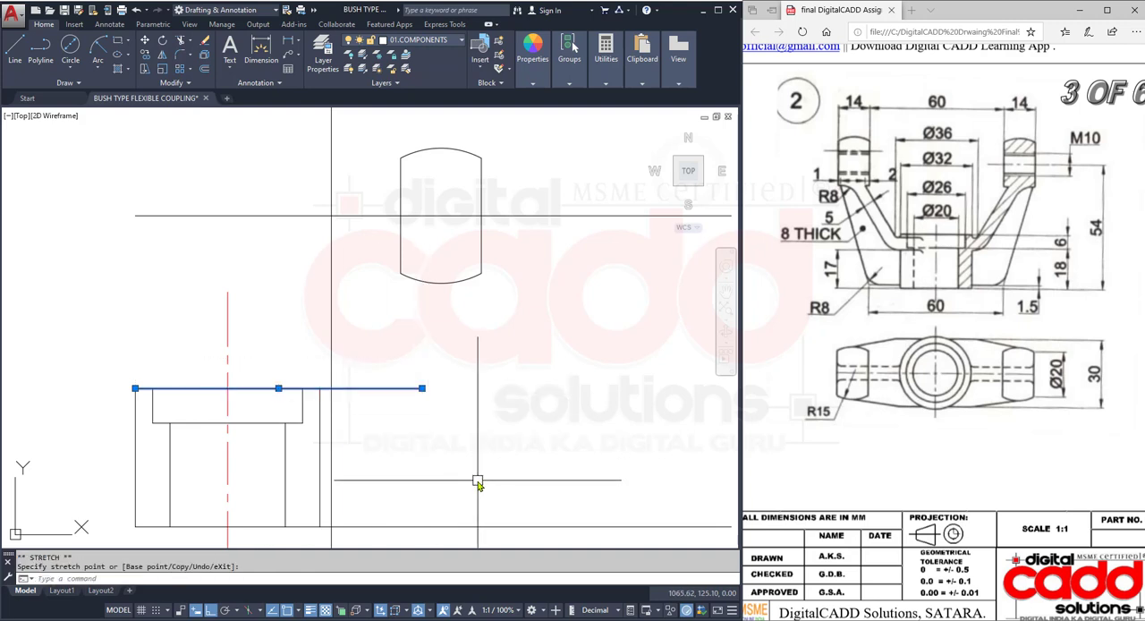
key("Escape")
- Offset the extended hub top line 2 mm downward
type("o")
key("Return")
type("2")
key("Return")
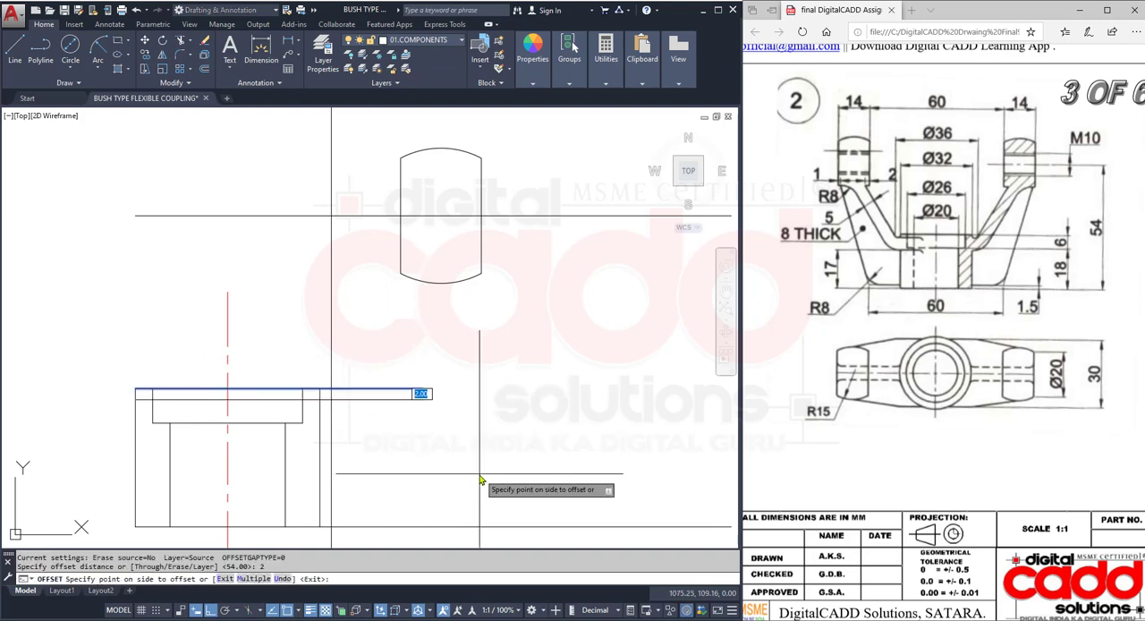
left_click(409, 401)
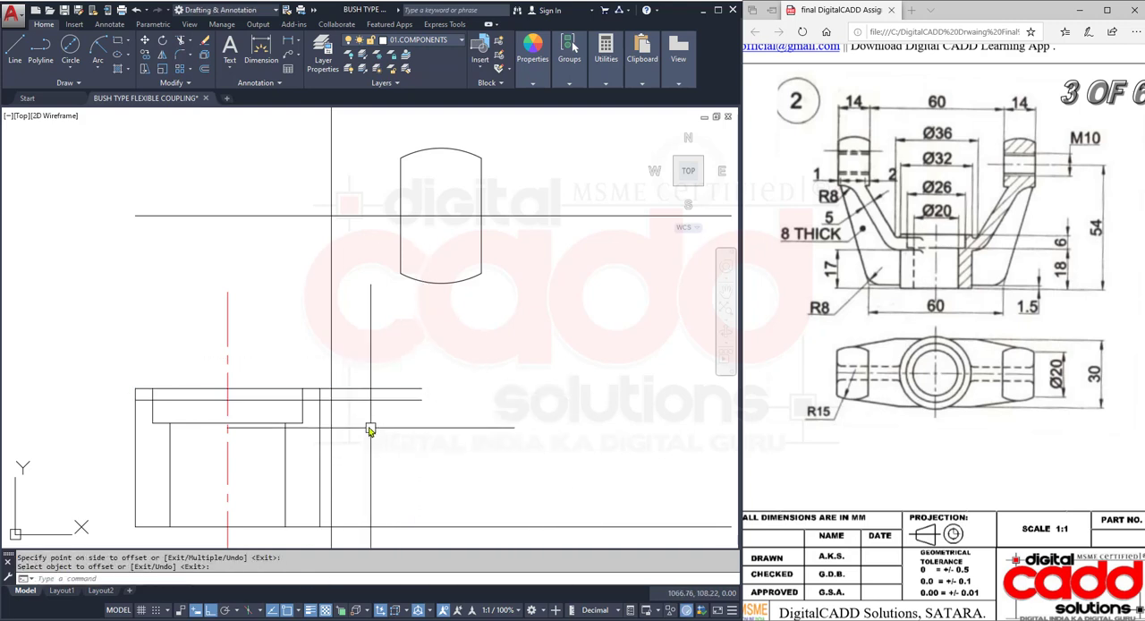
- Offset the lug's left edge 2 mm inward and extend the copy down to the lug's bottom arc
scroll(359, 424, "up", 2)
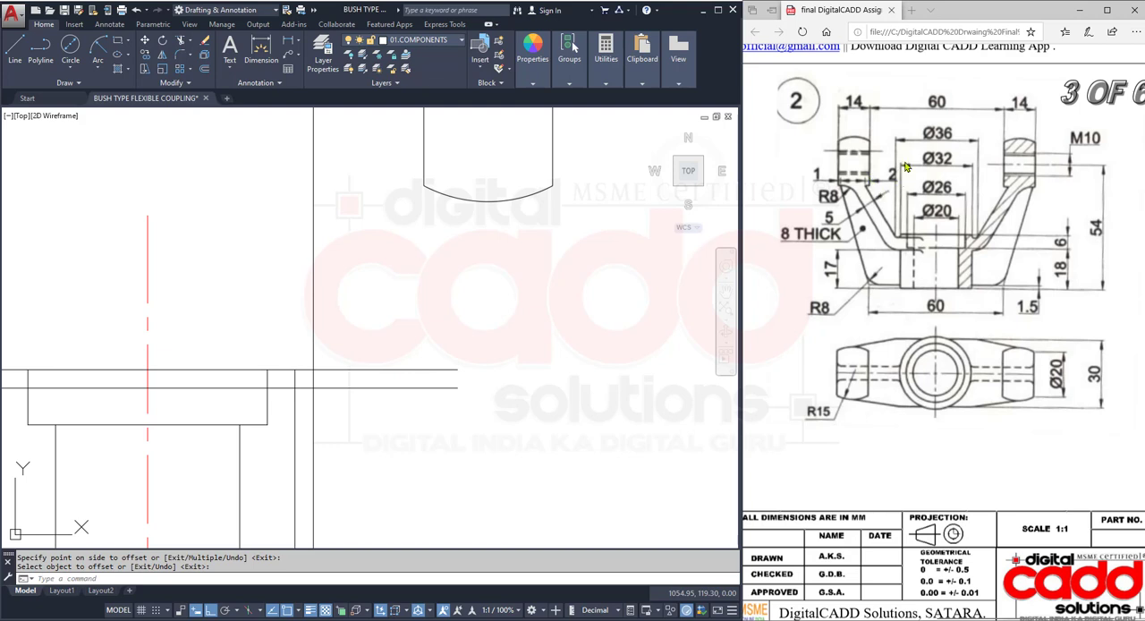
left_click_drag(905, 166, 882, 189)
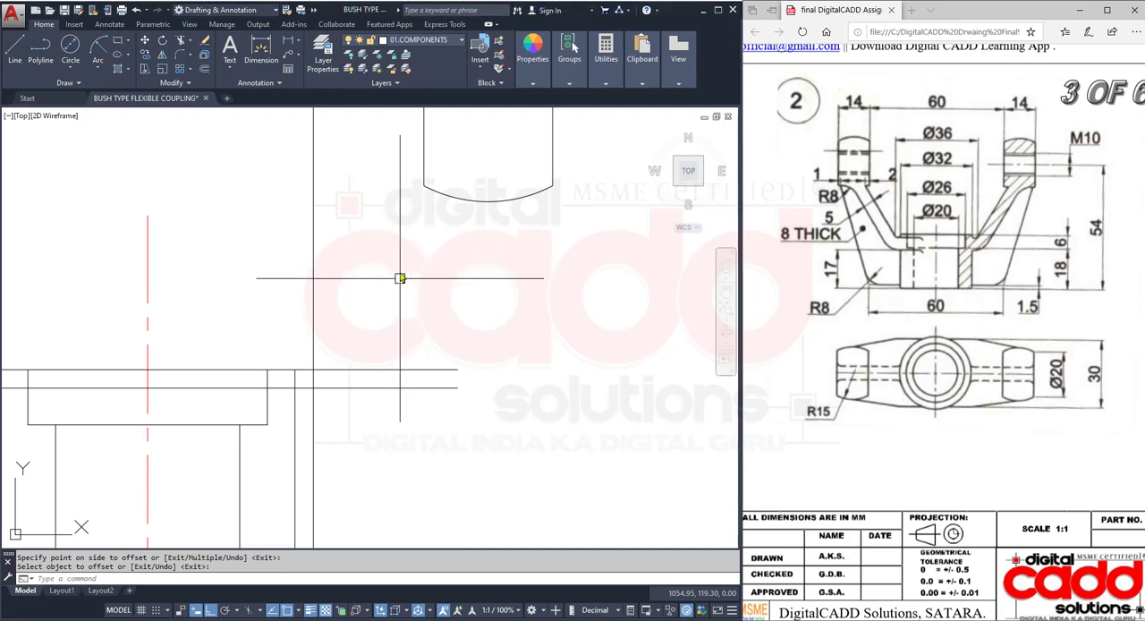
middle_click_drag(436, 235, 372, 285)
type("o")
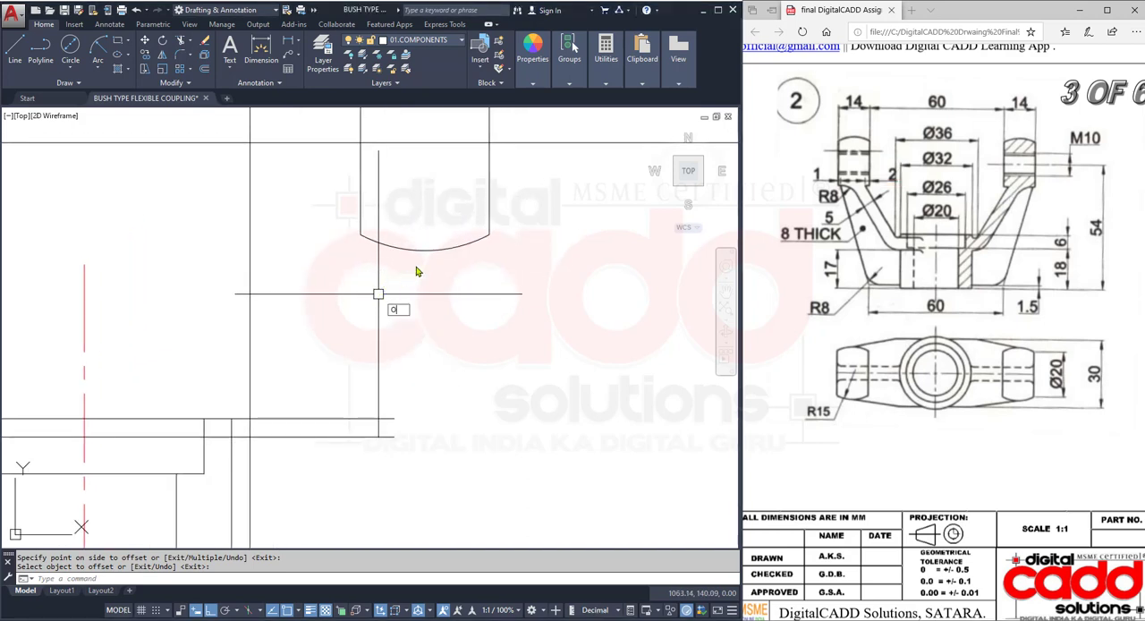
key("Return")
type("2")
key("Return")
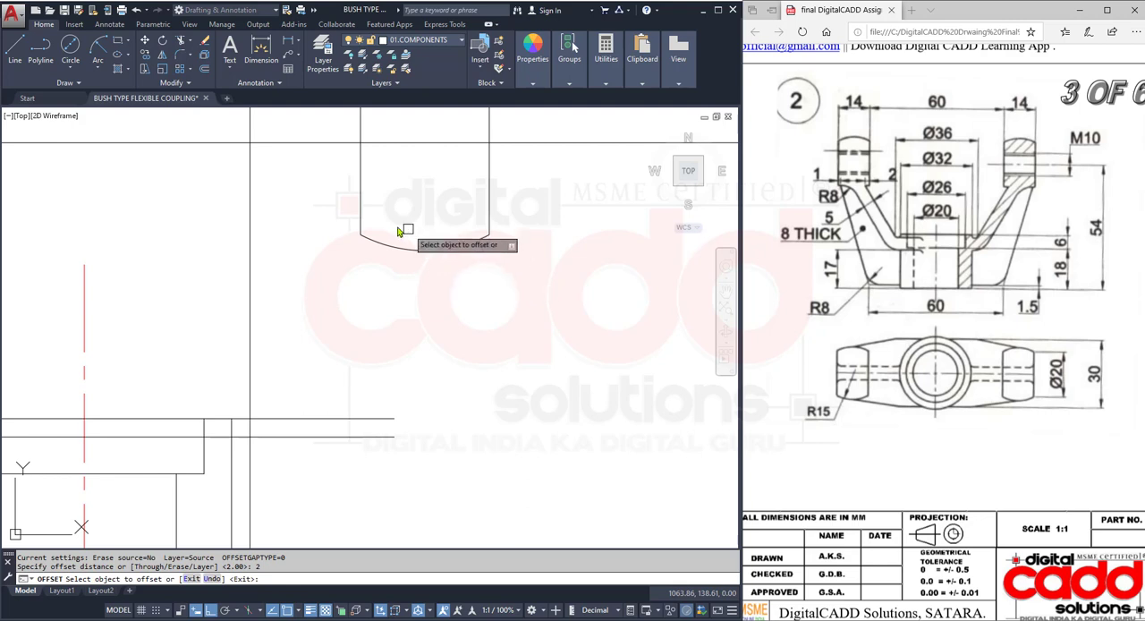
left_click(362, 218)
left_click(408, 216)
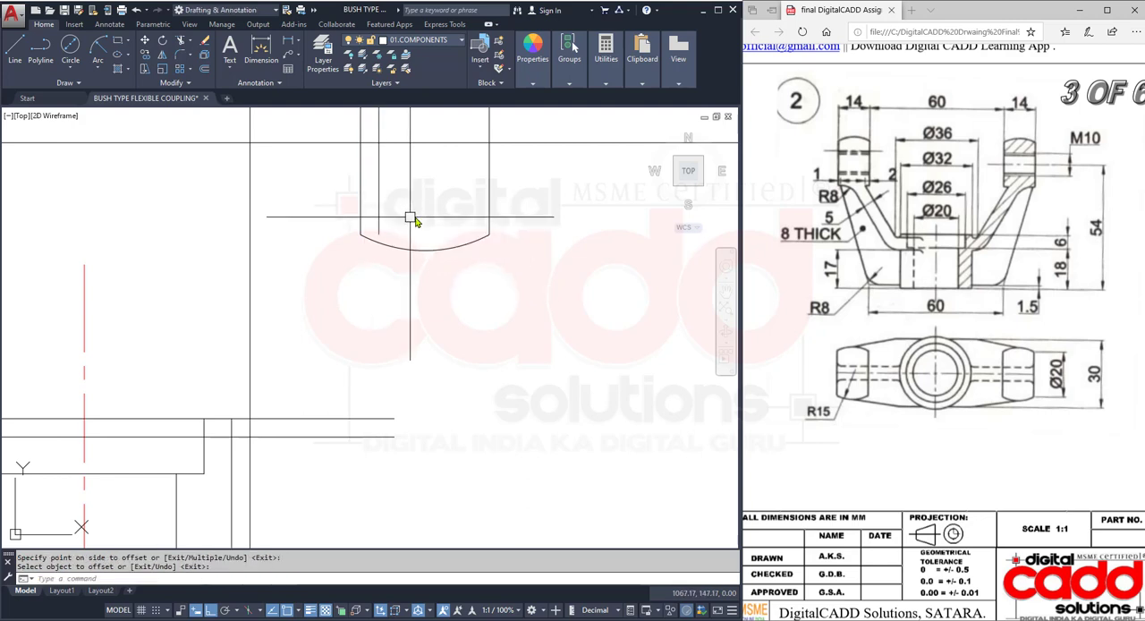
key("Return")
type("ex")
key("Return")
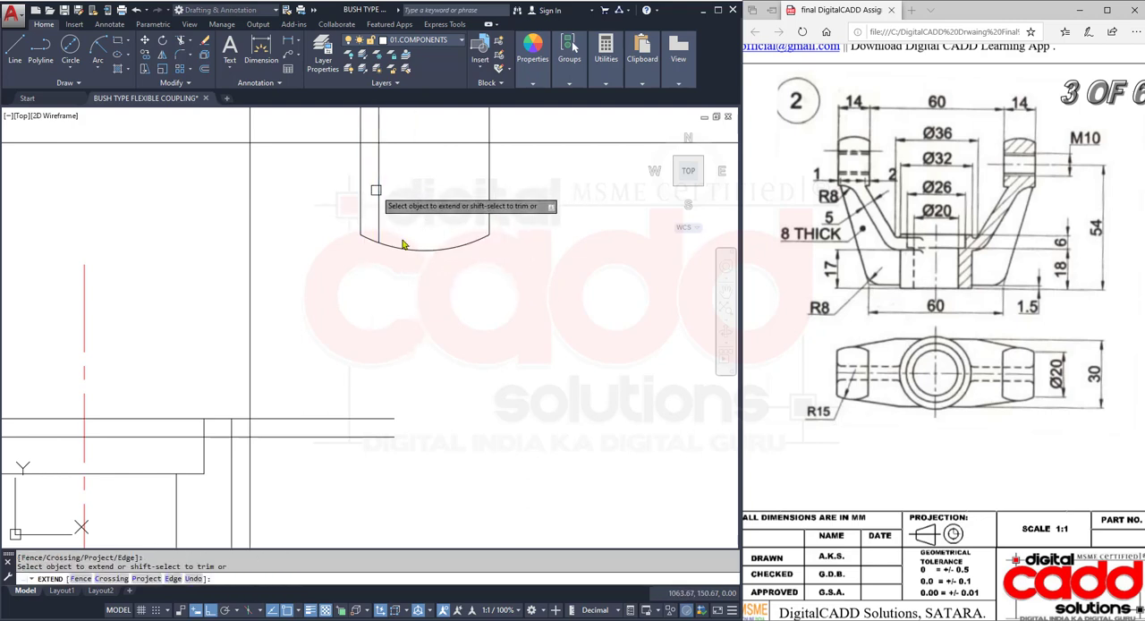
- Draw a sloping line from the projection ray's intersection with the lower offset line up to the inset line's end on the lug's bottom arc
left_click(15, 50)
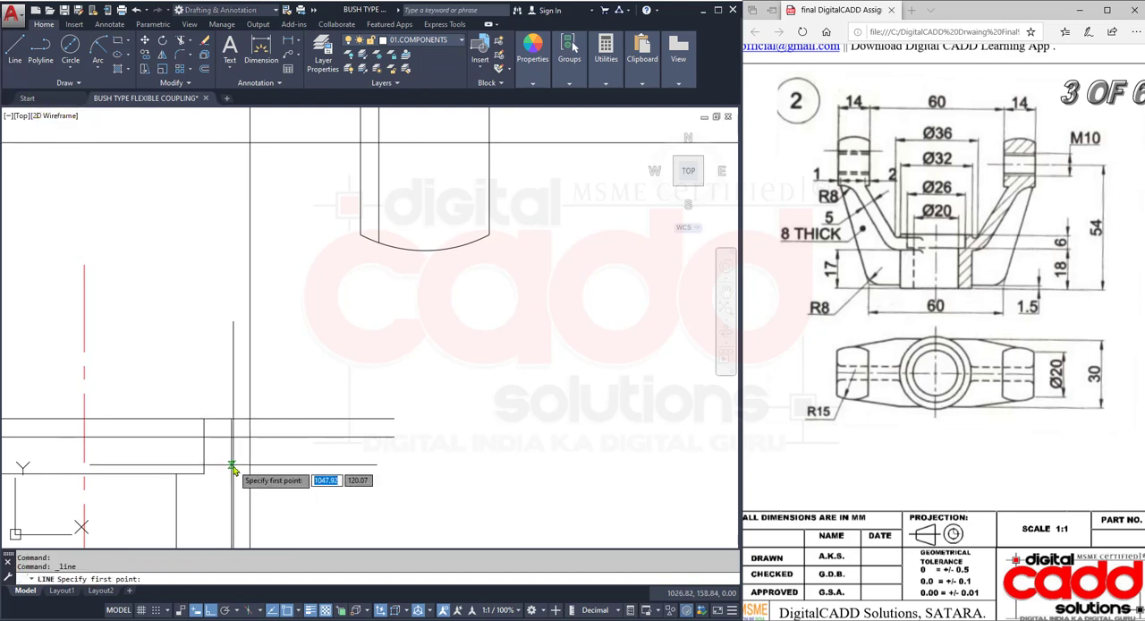
left_click(249, 444)
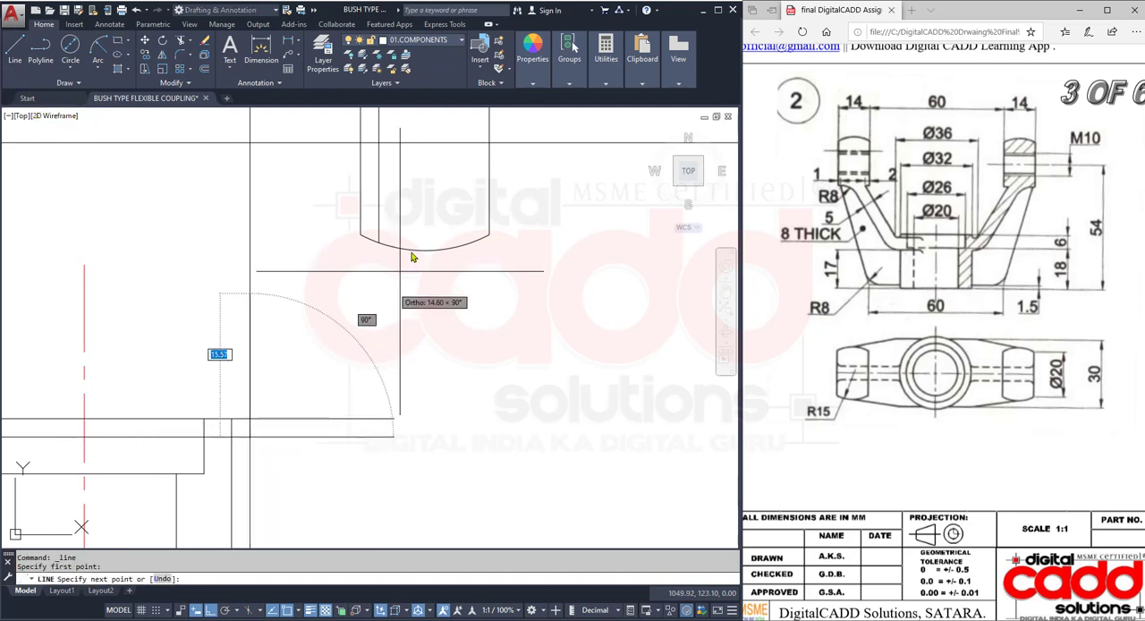
left_click(378, 242)
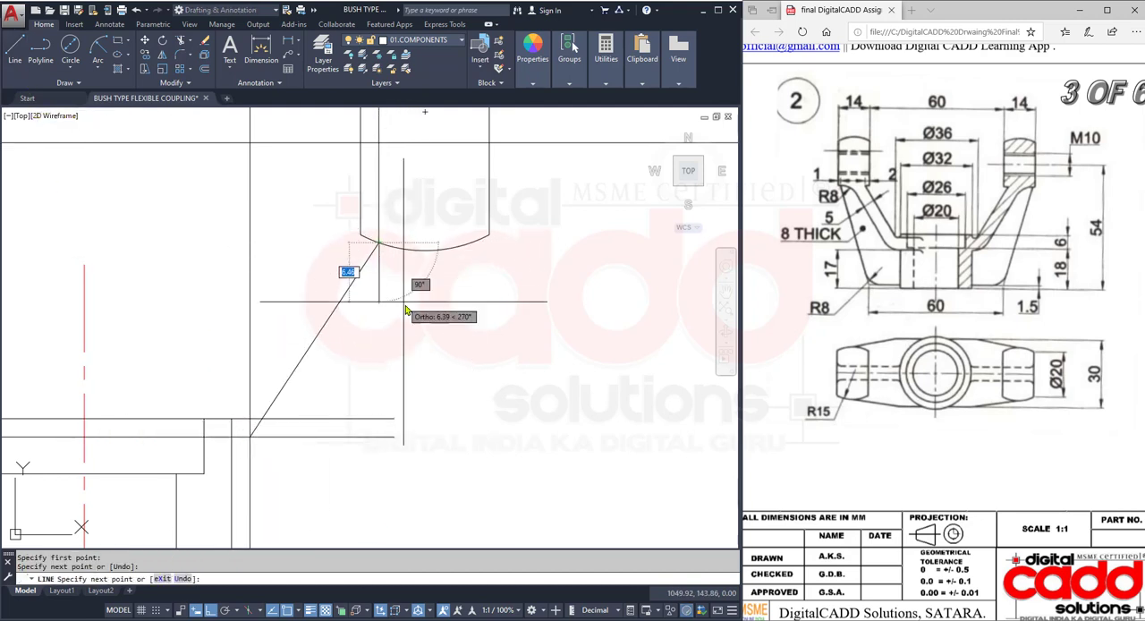
key("Return")
- Erase the inset vertical construction line inside the lug
left_click(379, 204)
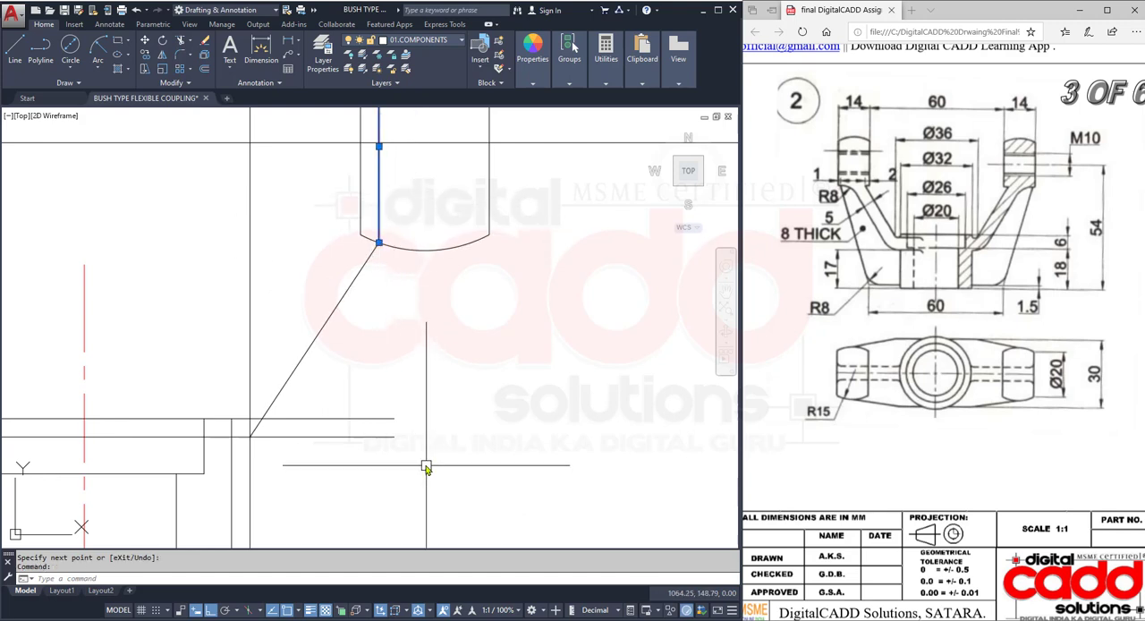
type("E")
key("Return")
middle_click_drag(379, 482, 415, 459)
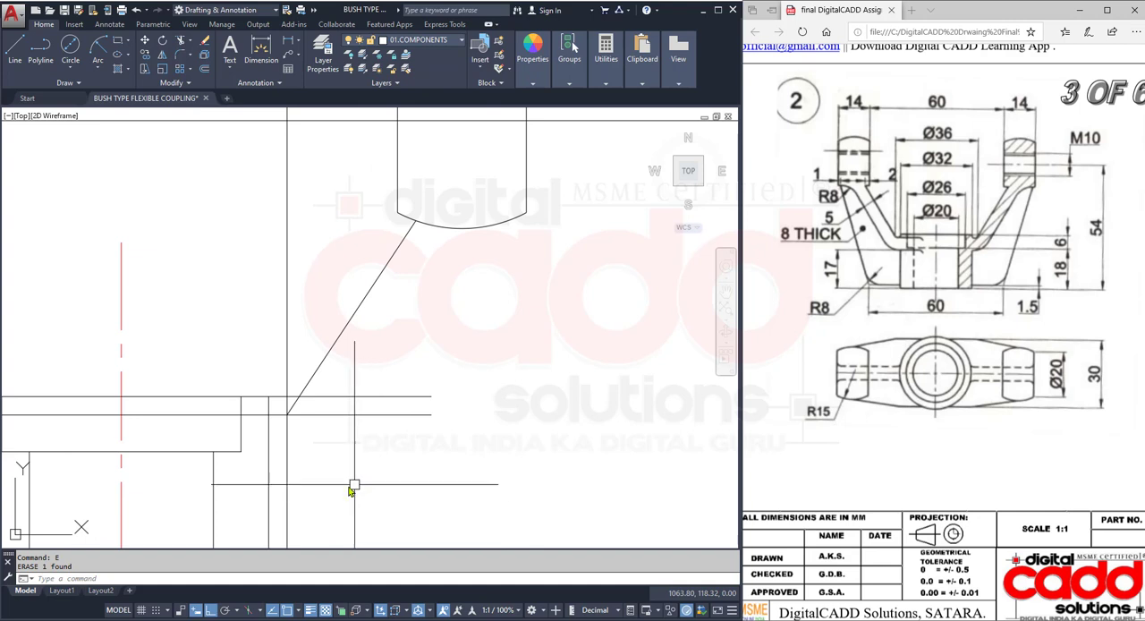
- Trim the offset line, hub top line and projection ray around the arm's foot, keeping a short ledge from the hub side to the sloping line
type("TR")
key("Return")
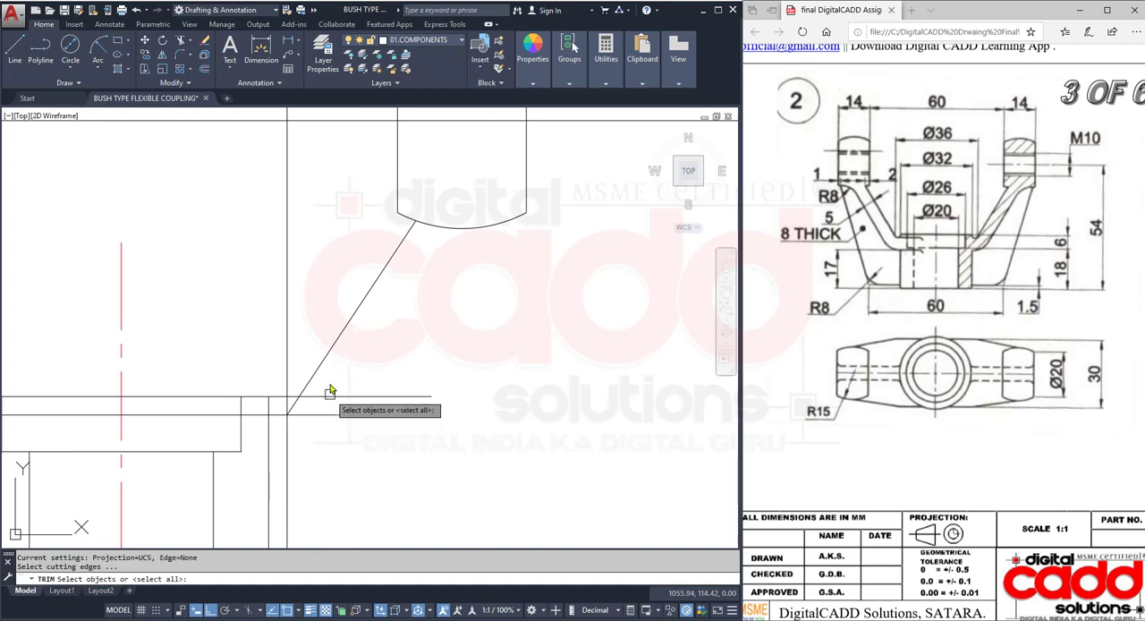
left_click(340, 366)
left_click(262, 433)
key("Return")
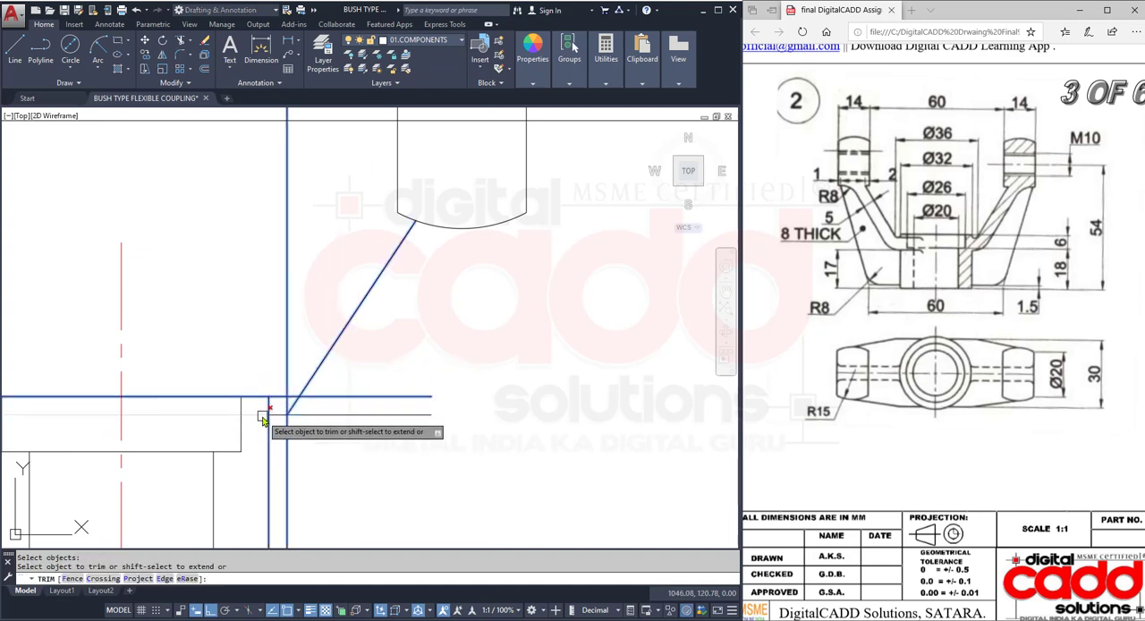
left_click(263, 414)
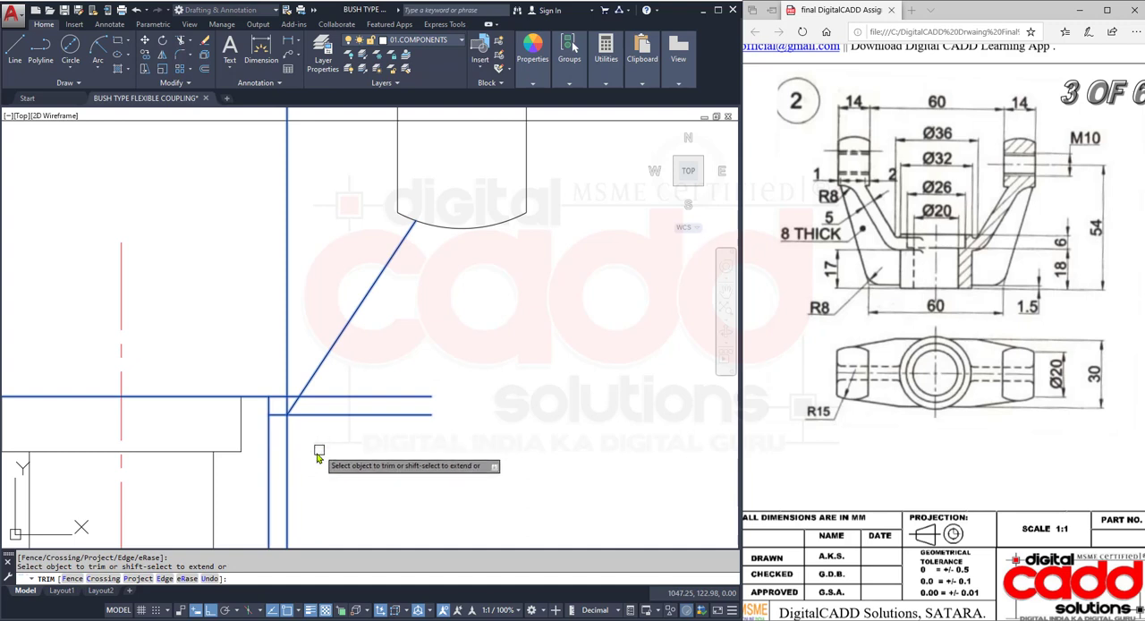
left_click(286, 437)
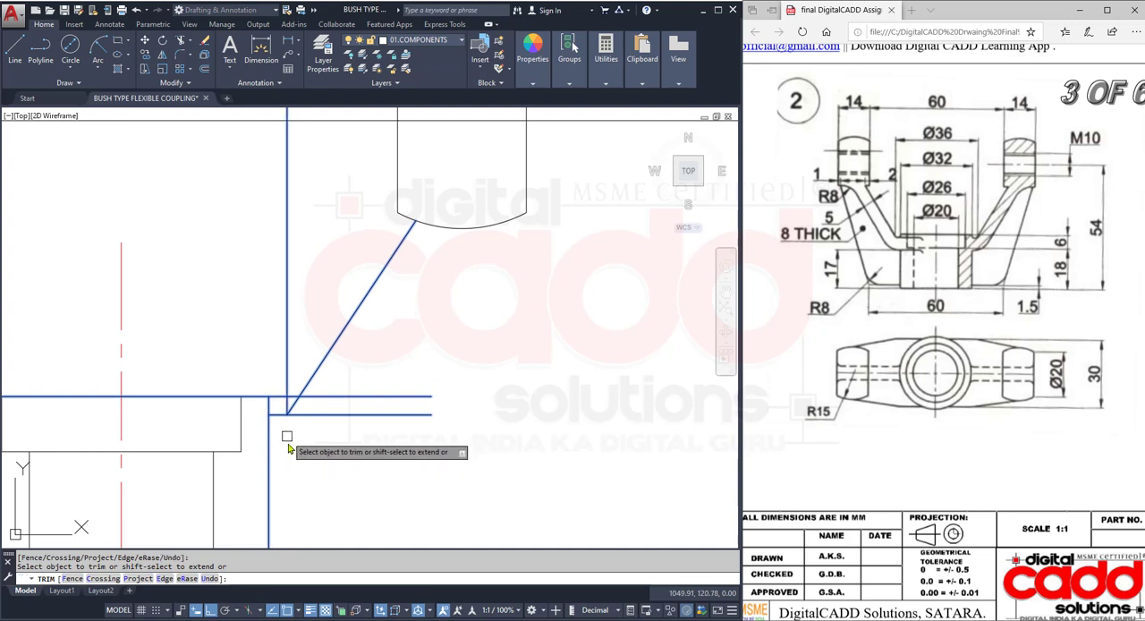
left_click(315, 416)
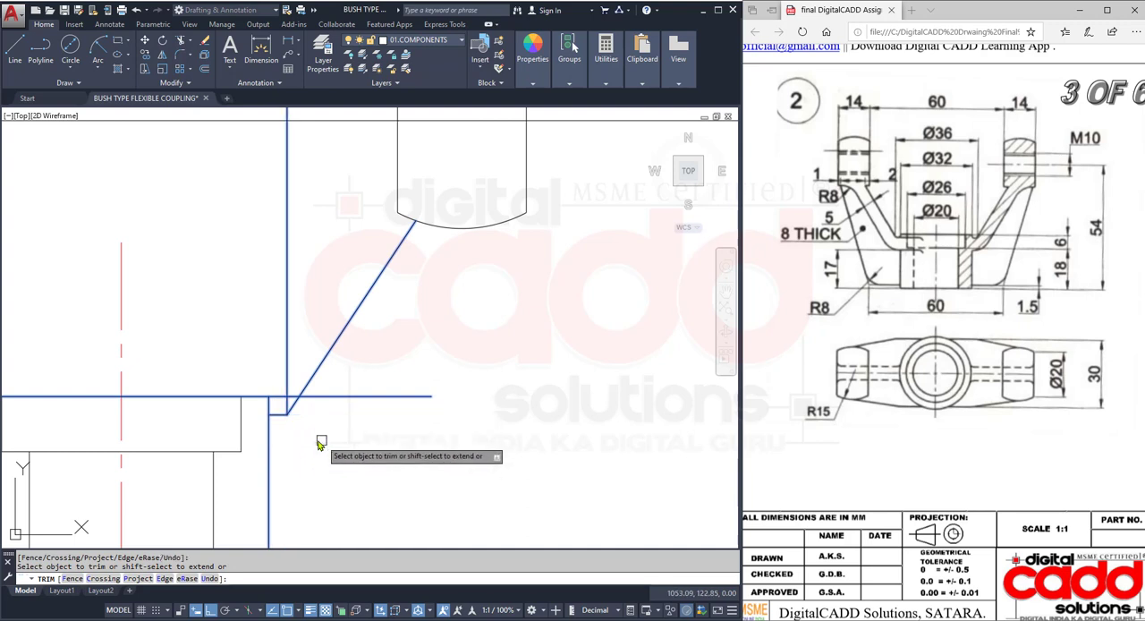
scroll(333, 444, "up", 2)
scroll(491, 450, "up", 2)
middle_click_drag(492, 447, 499, 466)
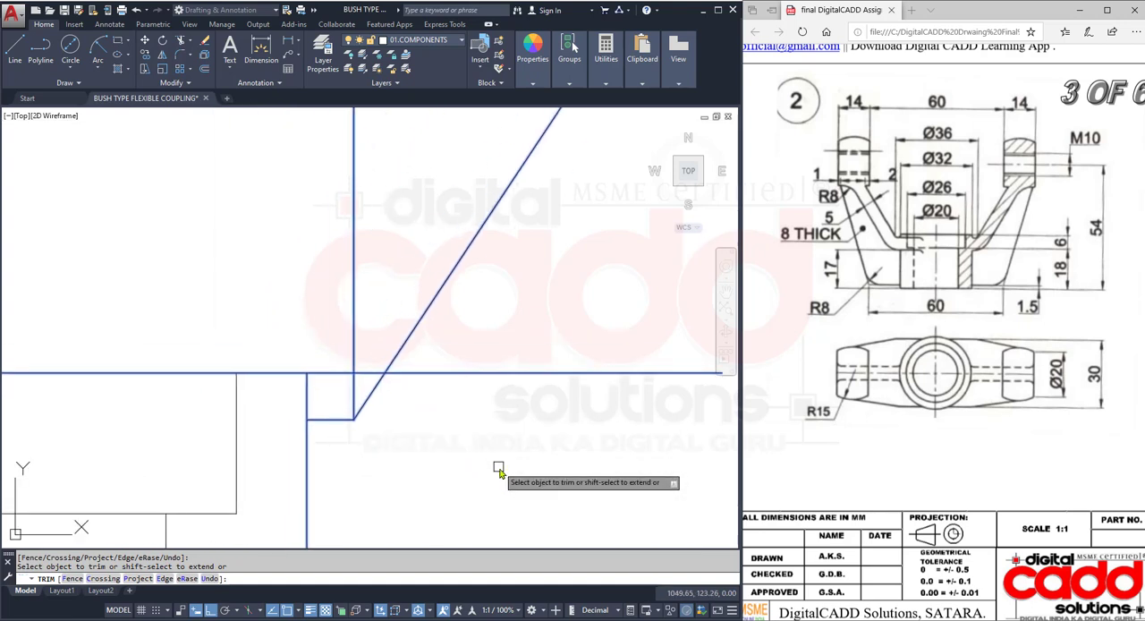
left_click(355, 394)
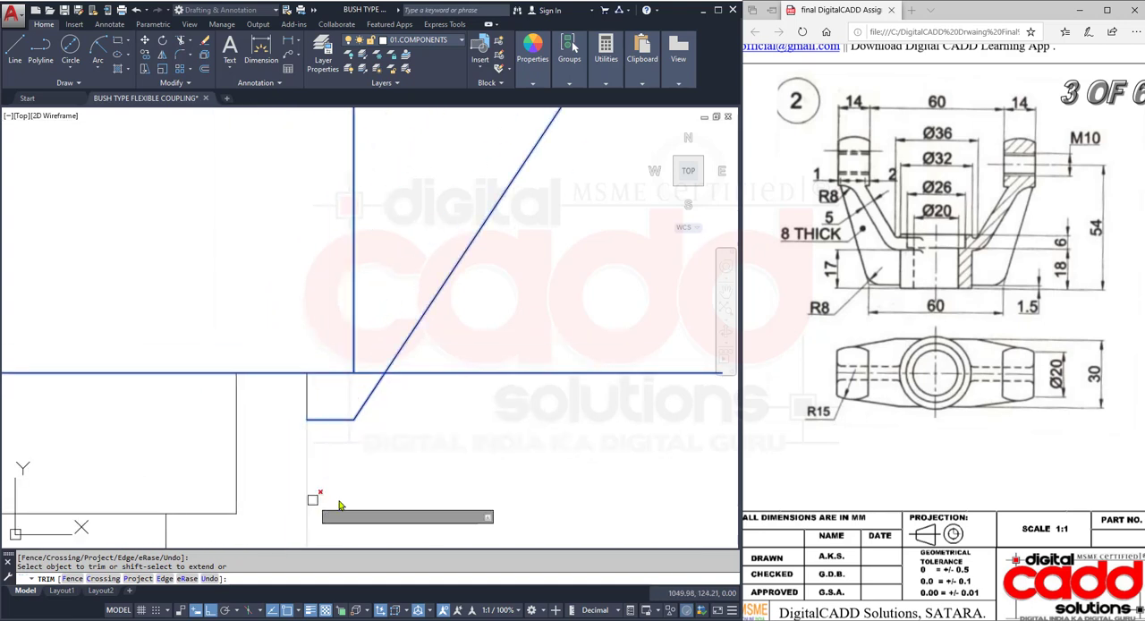
scroll(361, 466, "down", 2)
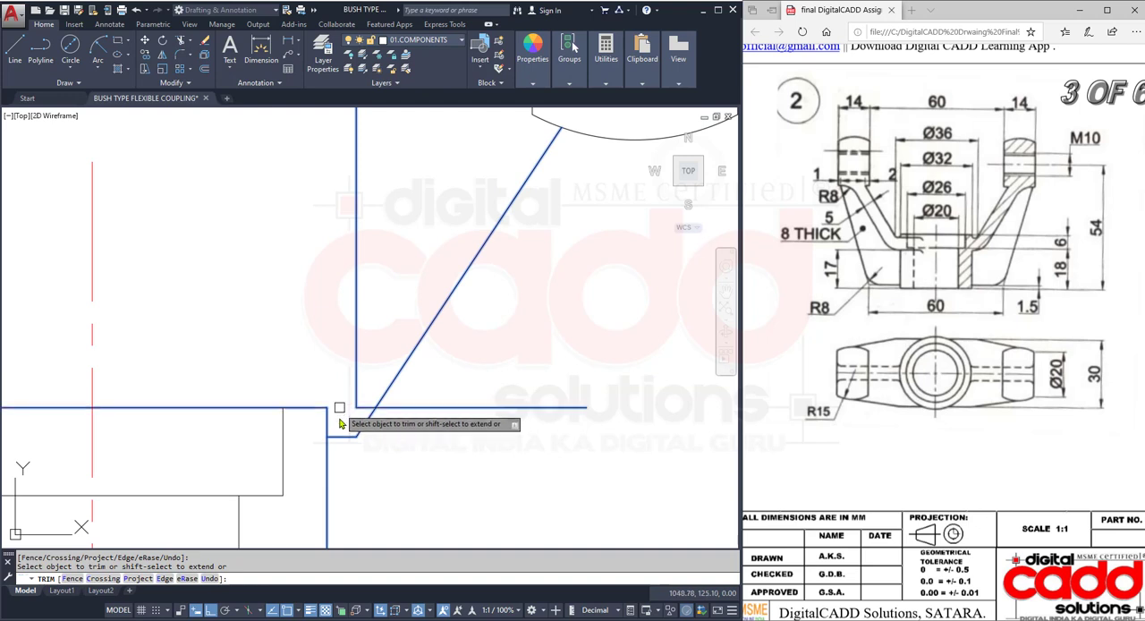
- Erase the leftover pieces of the vertical projection ray and the extended hub top line
left_click(365, 392)
left_click(353, 434)
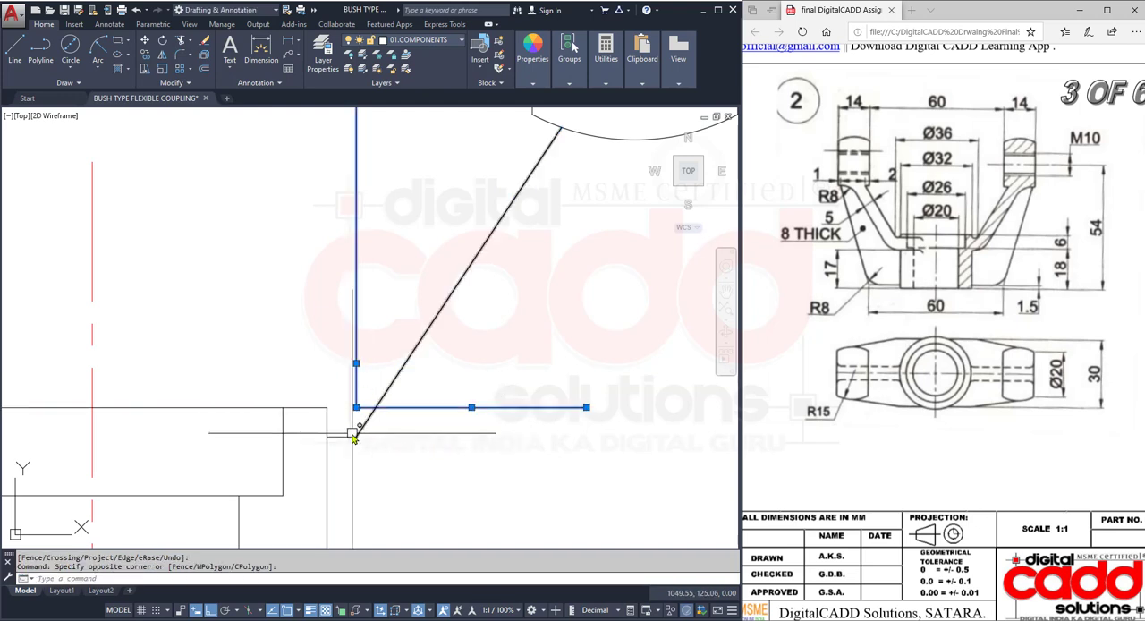
key("Return")
scroll(353, 437, "down", 3)
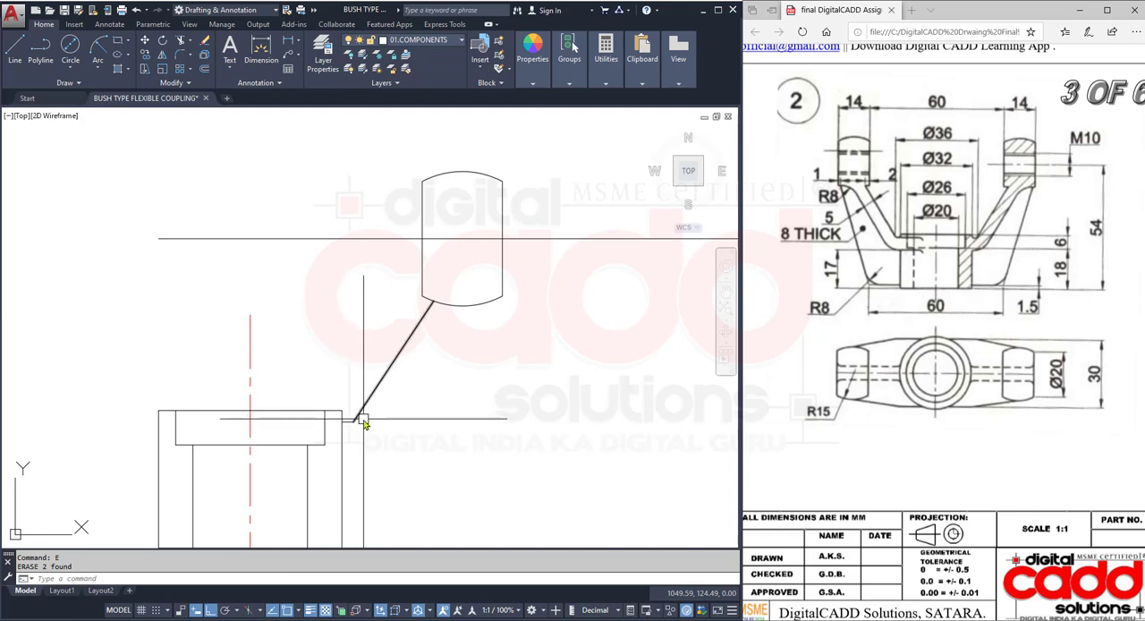
- Offset the arm's sloping line 5 mm outward to the lower right and the short ledge line 5 mm downward
scroll(361, 428, "up", 3)
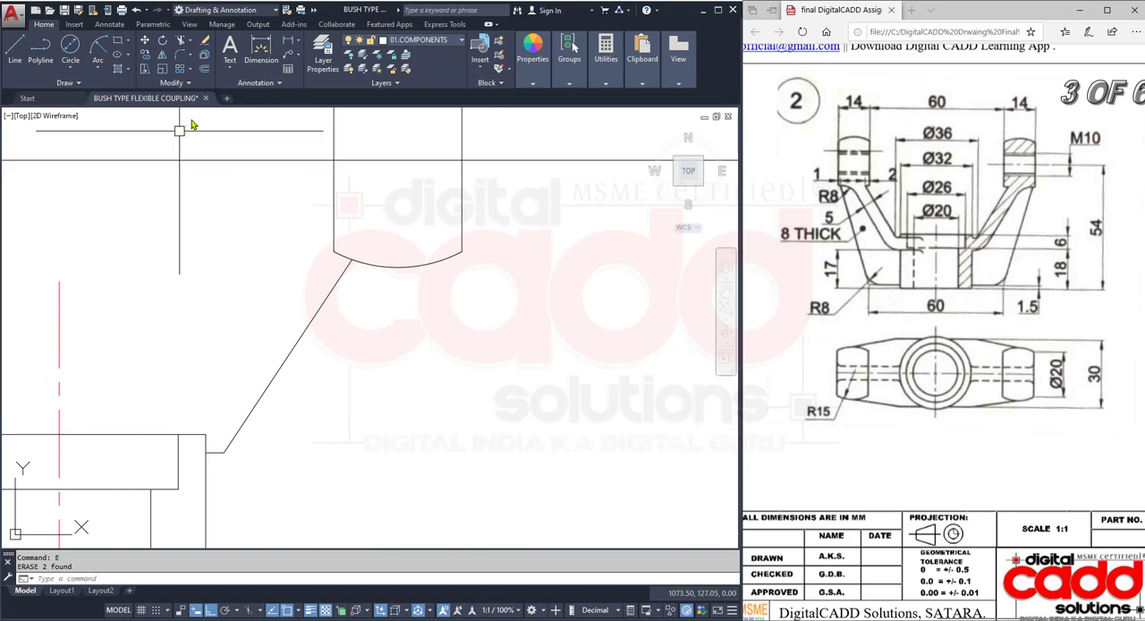
left_click(204, 72)
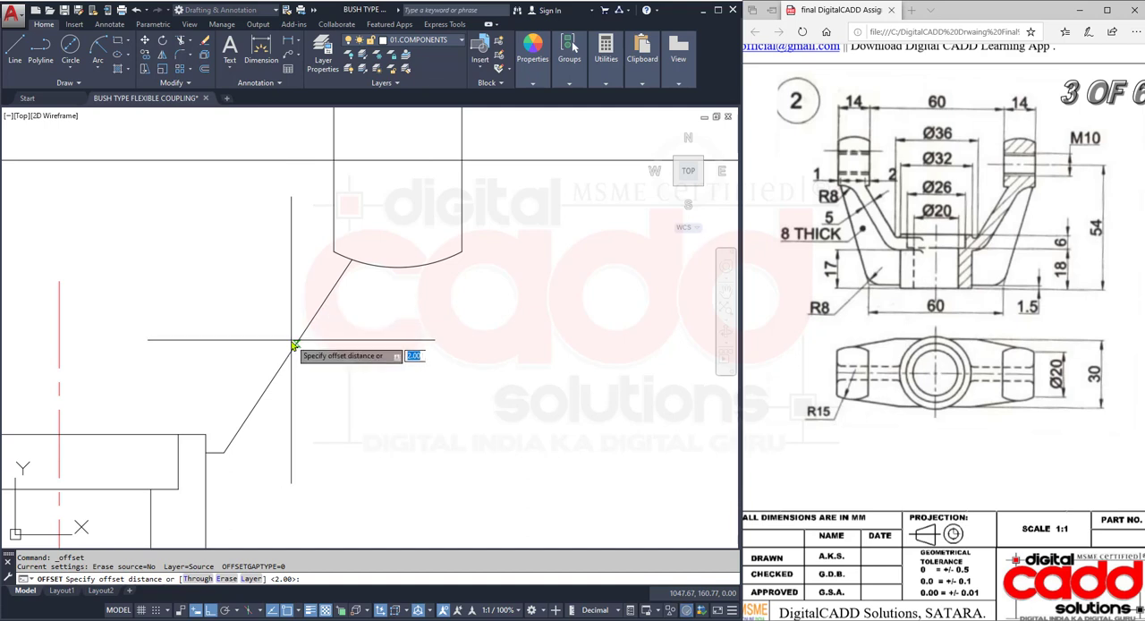
type("5")
key("Return")
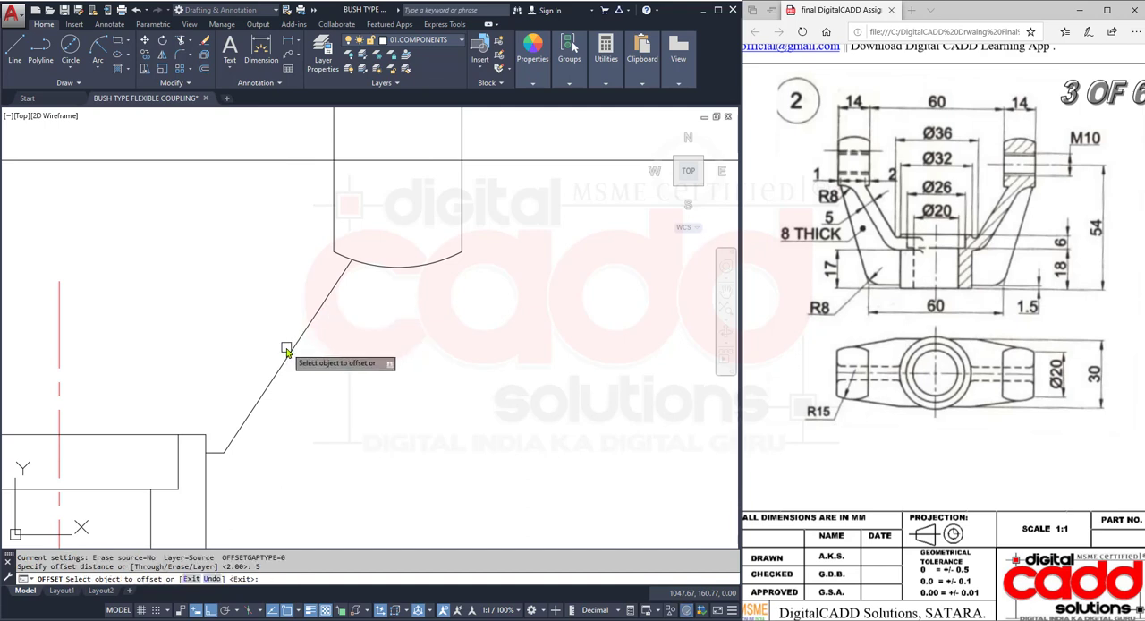
left_click(296, 347)
left_click(371, 391)
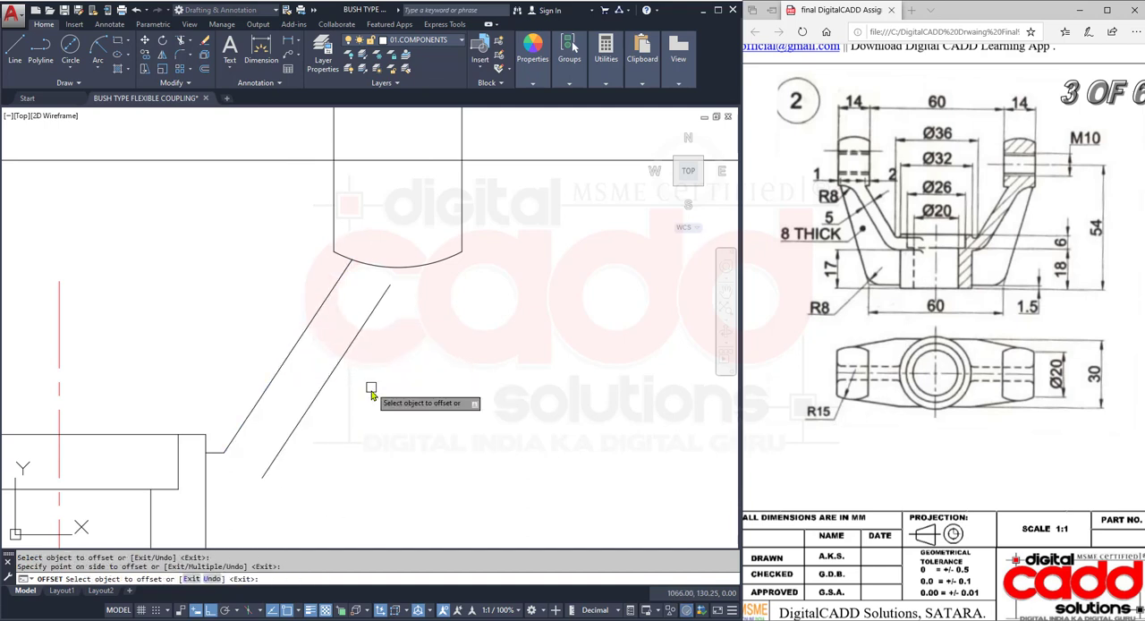
left_click(218, 452)
left_click(252, 528)
key("Return")
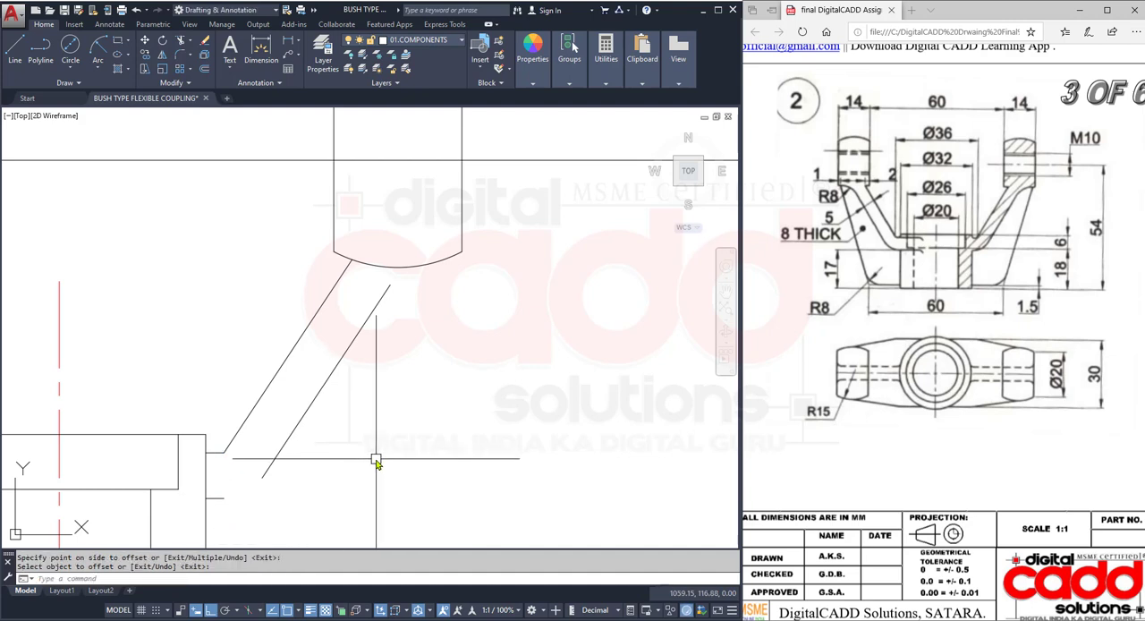
- Extend the upper end of the offset sloping line to the lug's bottom arc
type("ex")
key("Return")
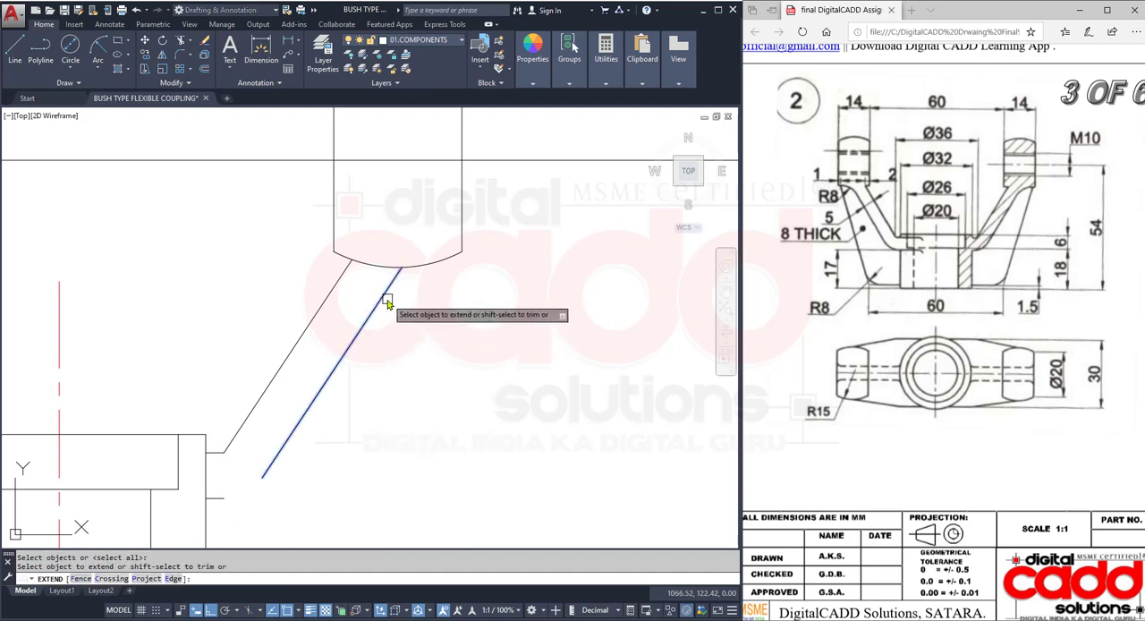
left_click(384, 299)
middle_click_drag(319, 459, 304, 386)
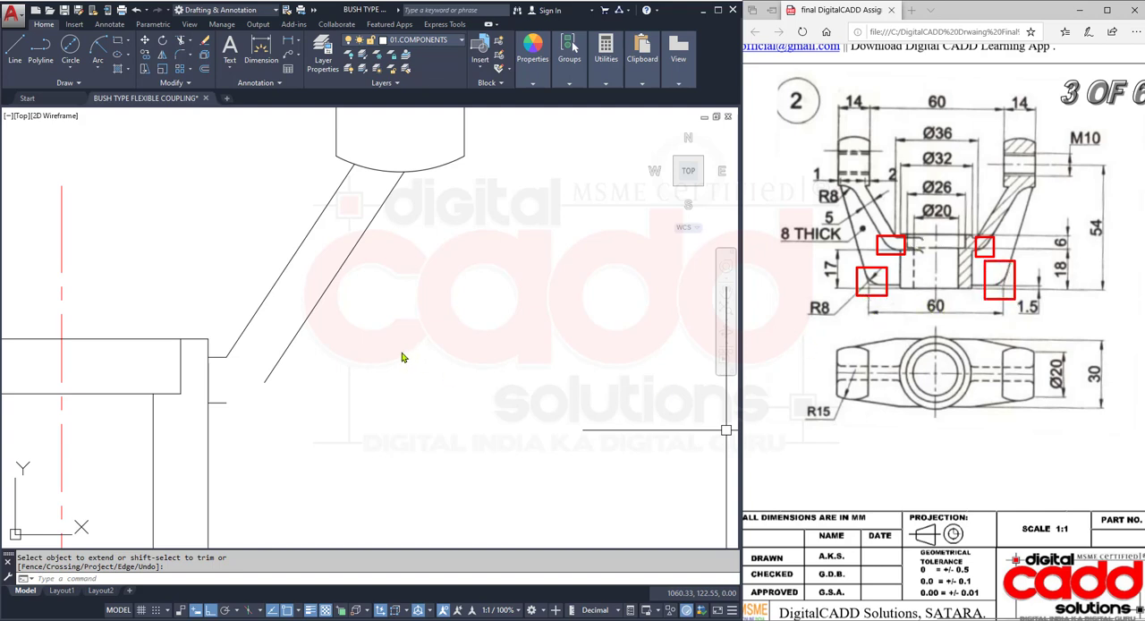
- Fillet the lower ledge line and the outer sloping line with an 8 mm radius, with trim mode switched on
middle_click_drag(317, 447, 388, 449)
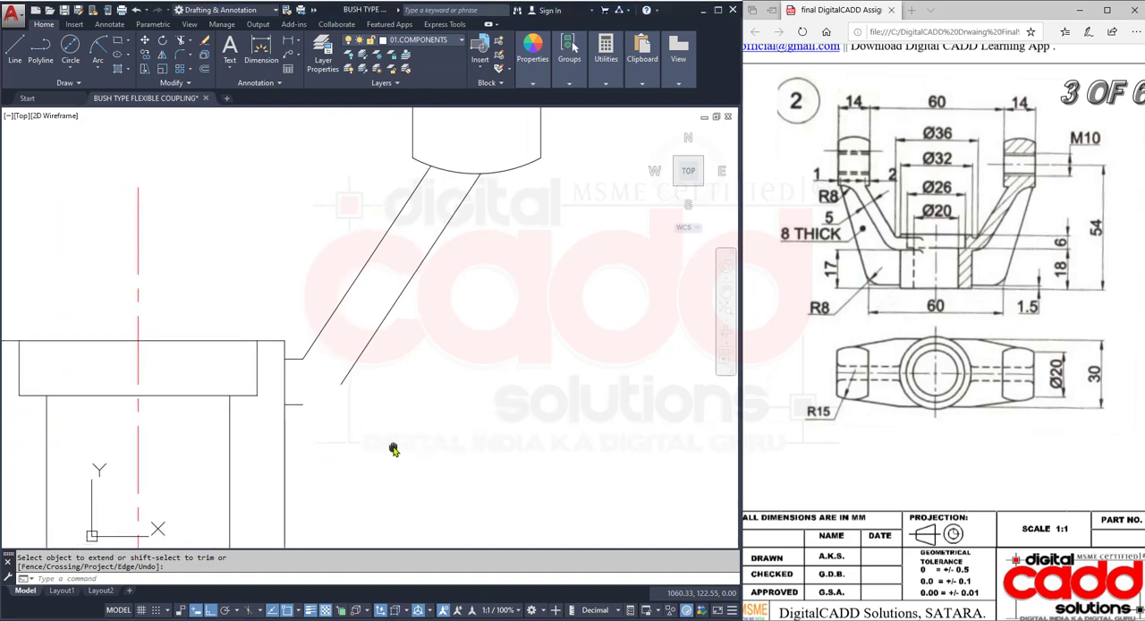
left_click(181, 56)
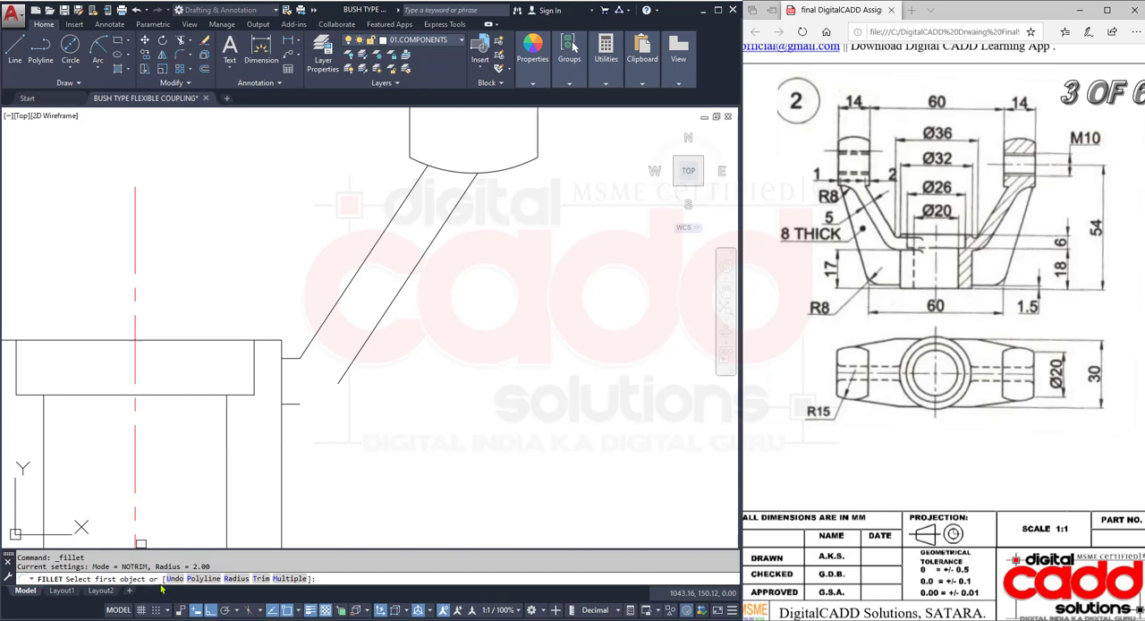
left_click(235, 579)
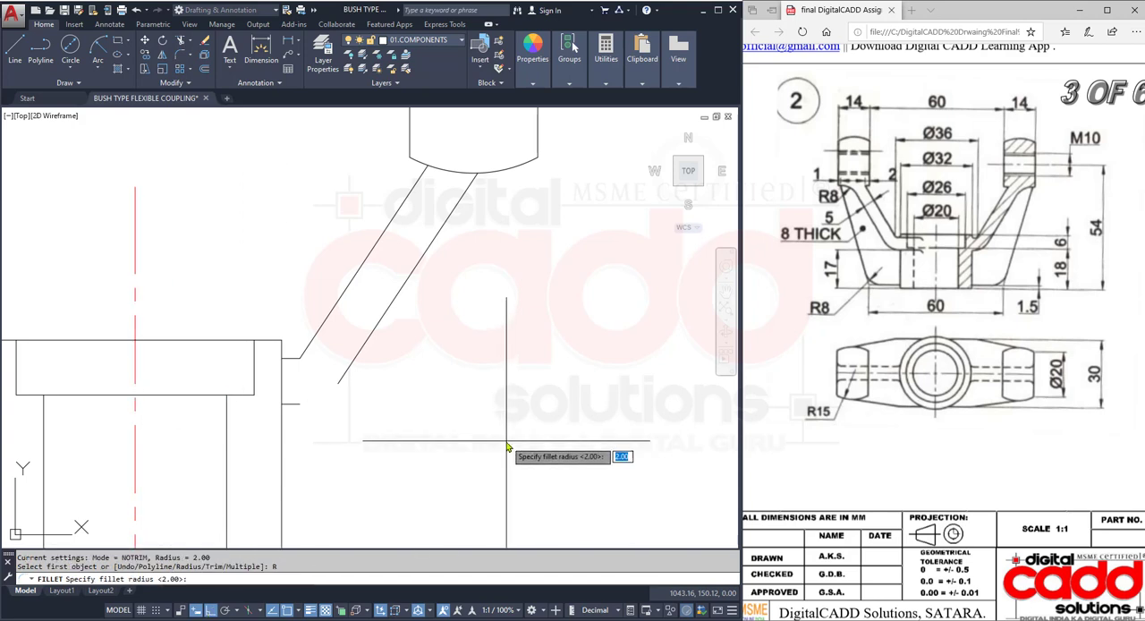
key("Return")
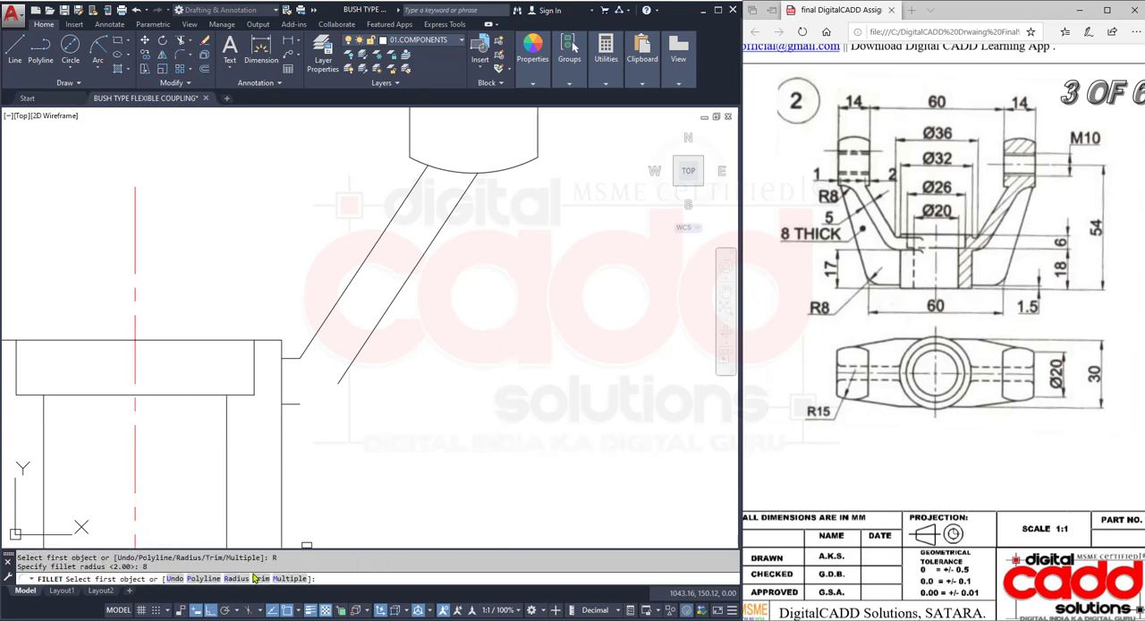
left_click(260, 578)
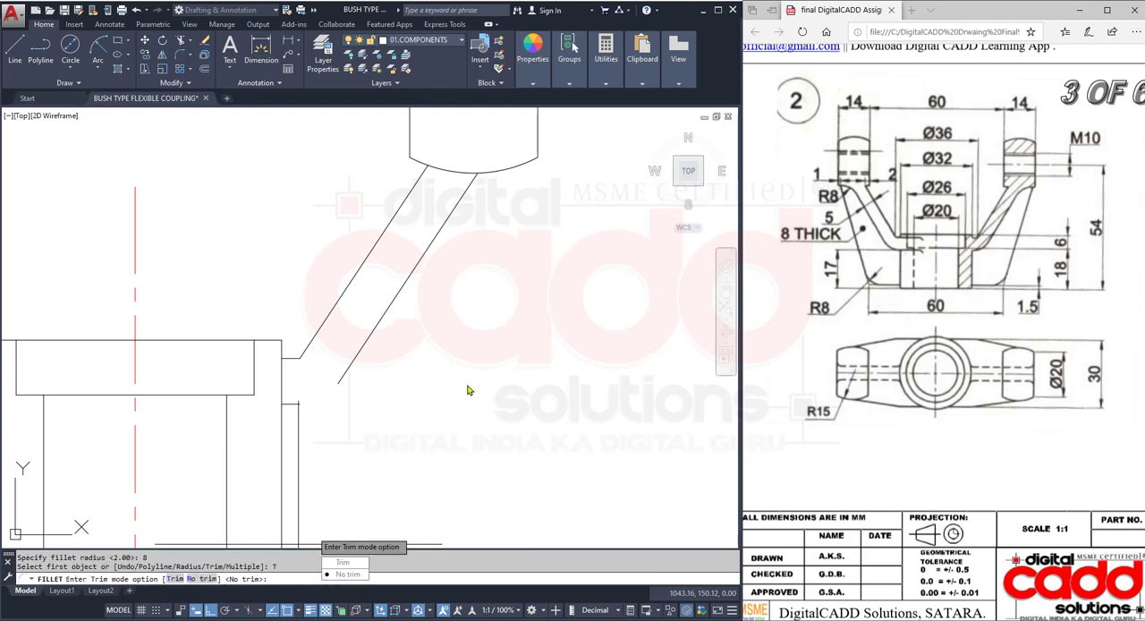
left_click(347, 565)
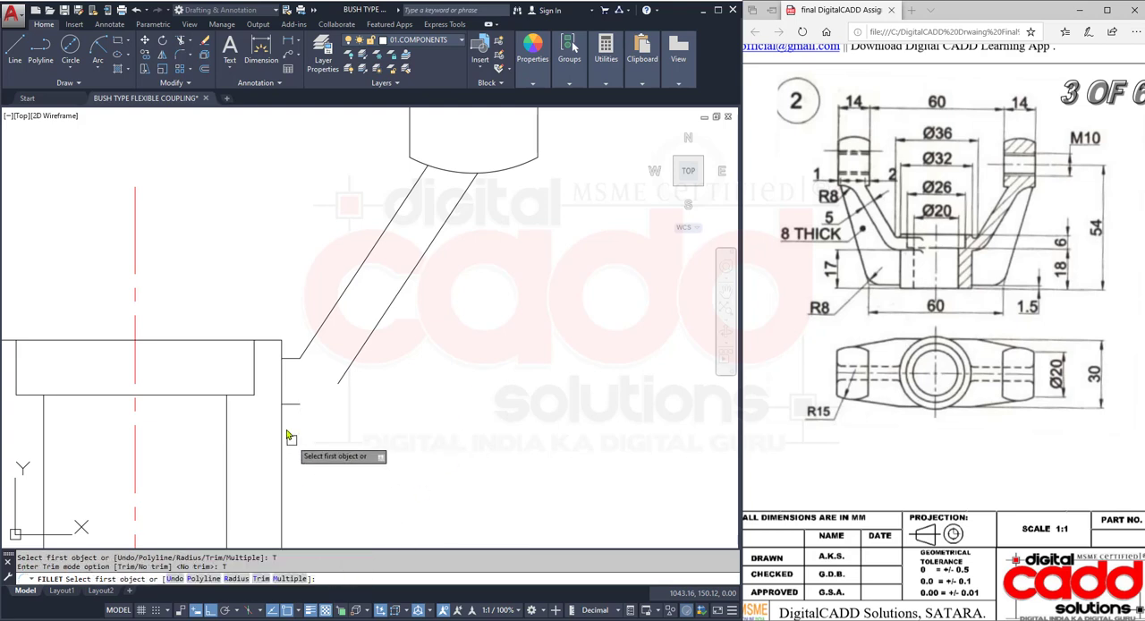
left_click(295, 404)
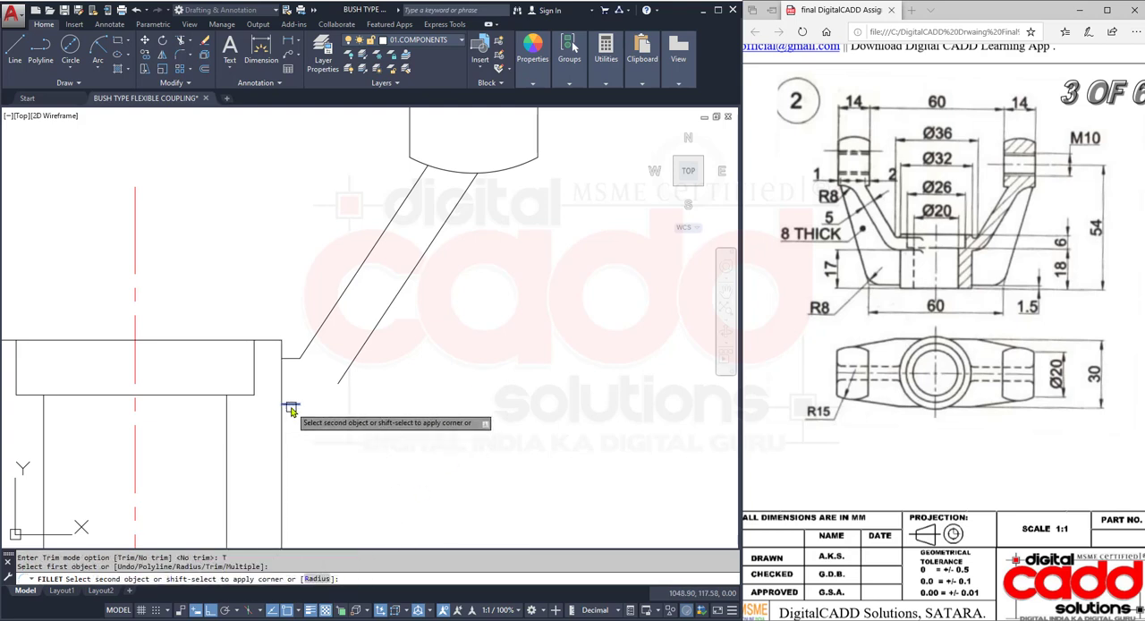
left_click(357, 350)
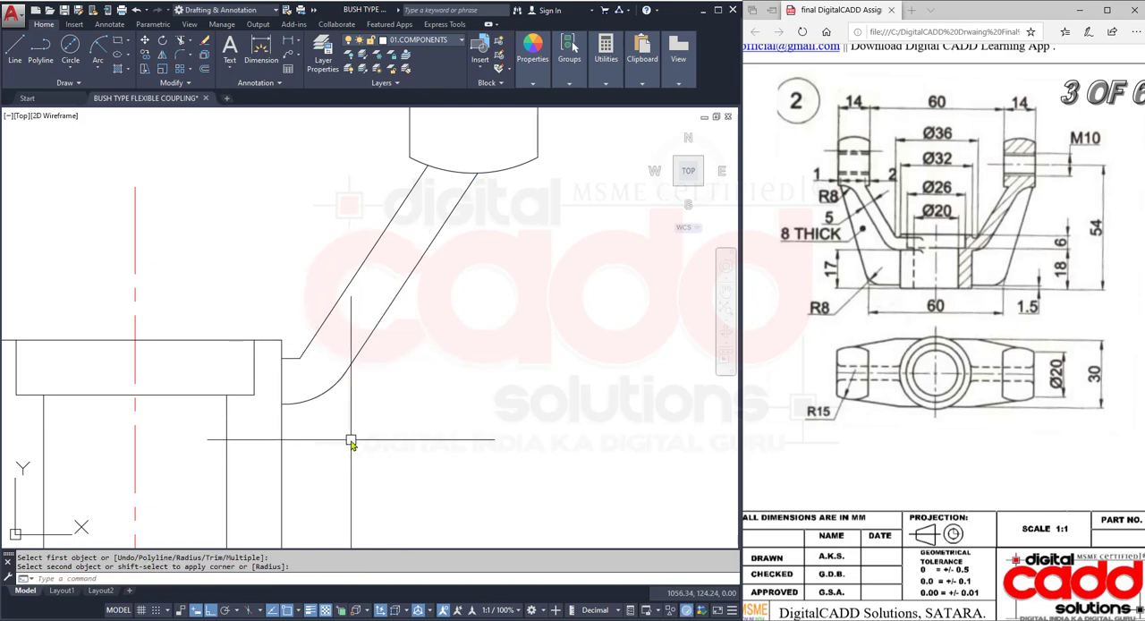
- Fillet the corner between the upper ledge line and the inner sloping line with a 3 mm radius
scroll(357, 332, "up", 3)
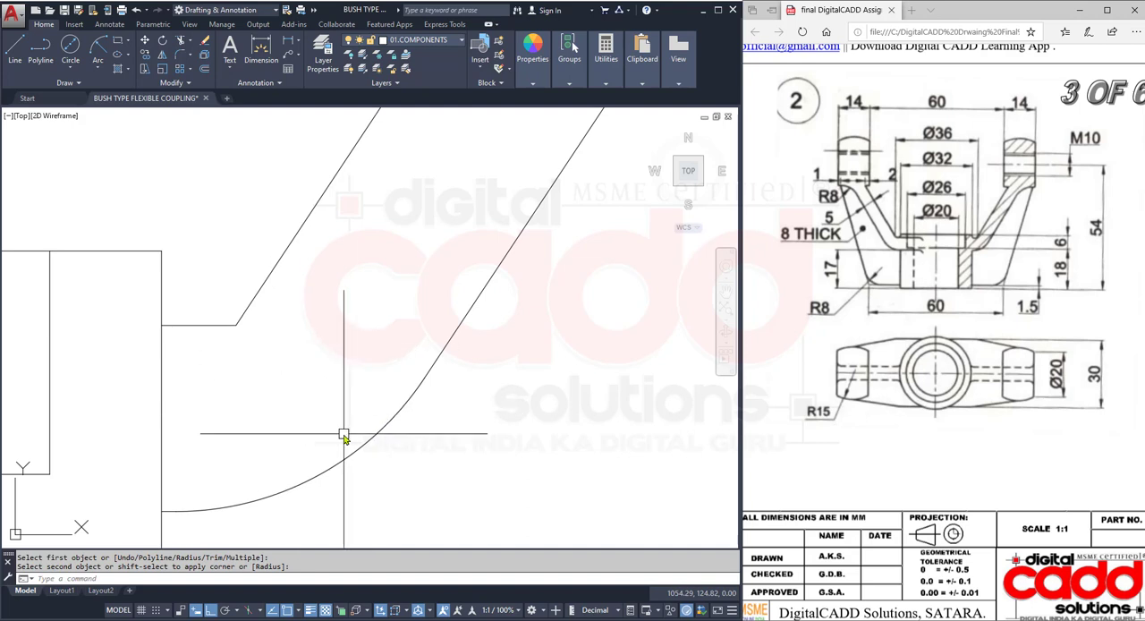
left_click(231, 323)
left_click(177, 59)
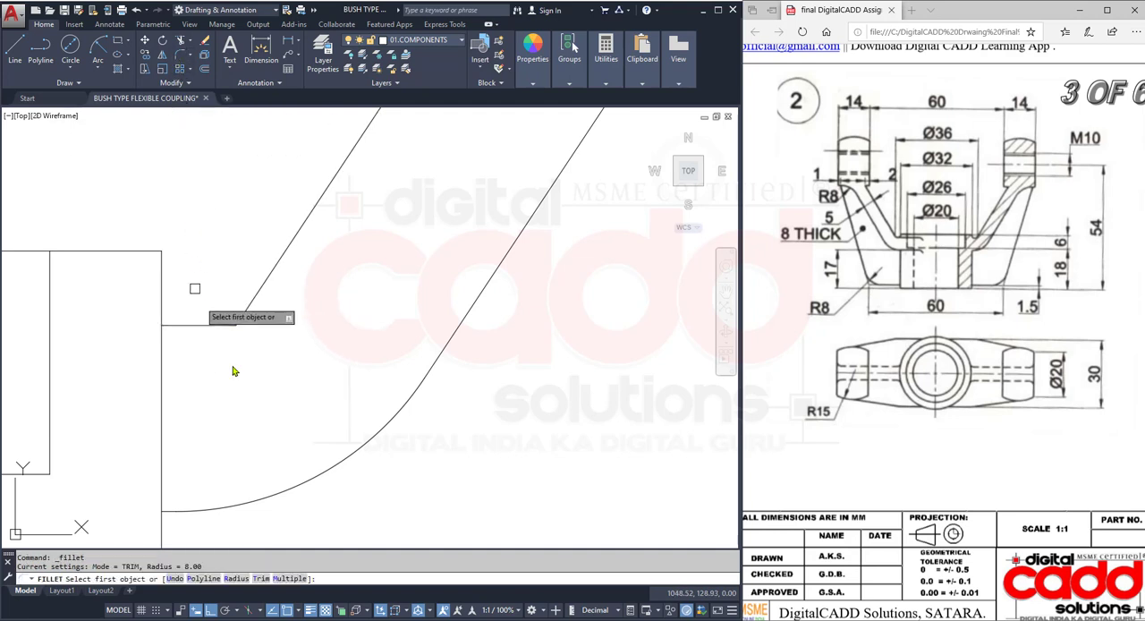
left_click(237, 579)
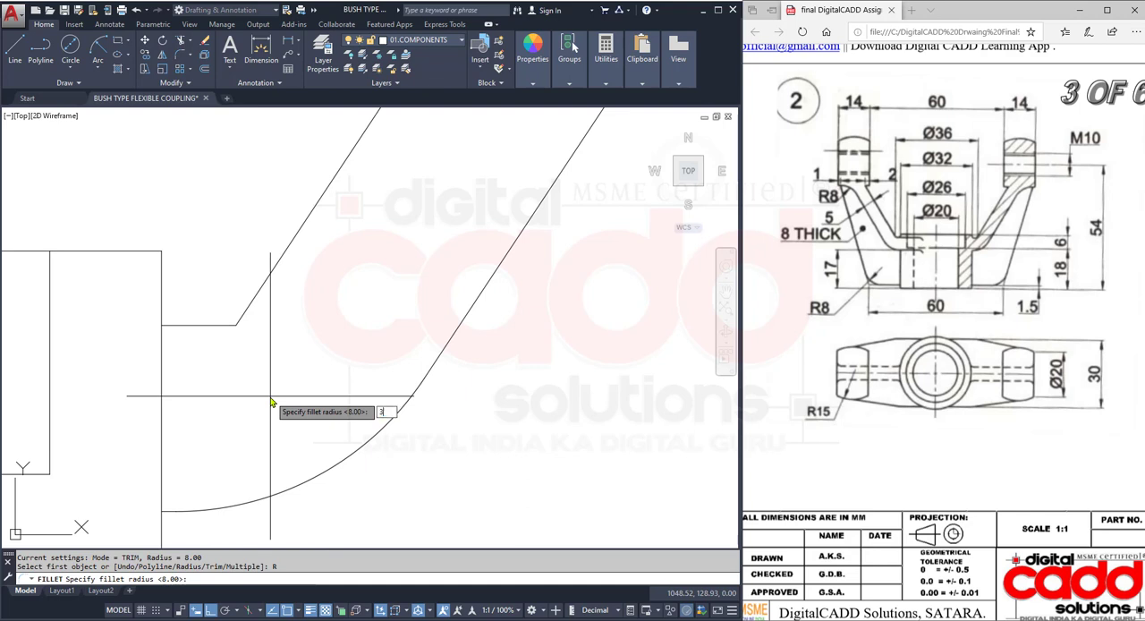
key("Return")
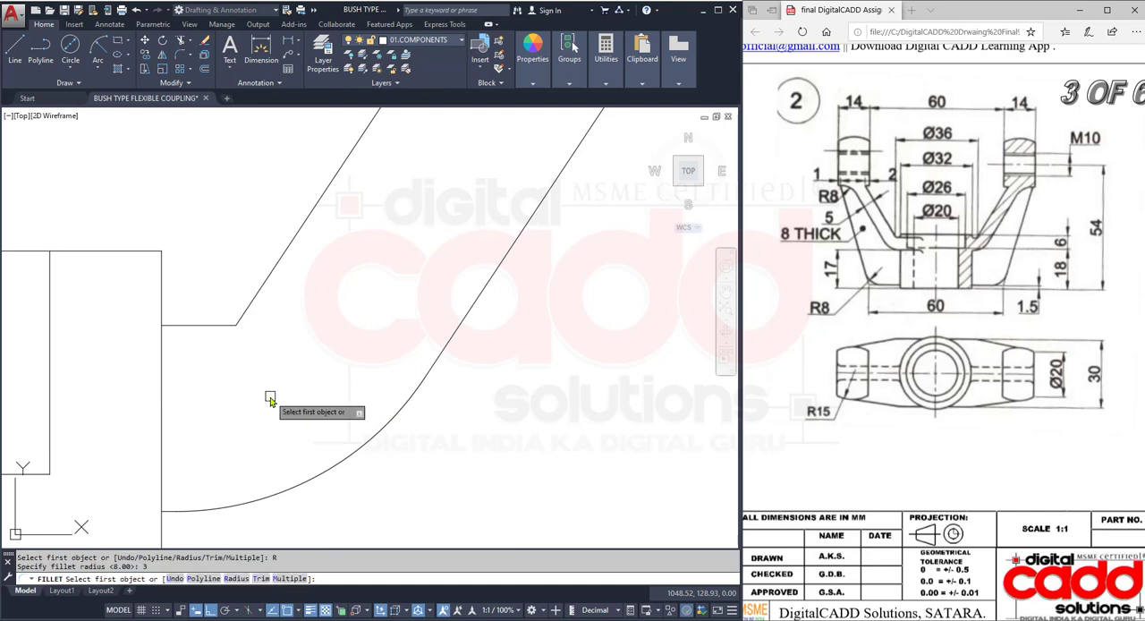
left_click(222, 327)
left_click(268, 277)
scroll(323, 322, "down", 4)
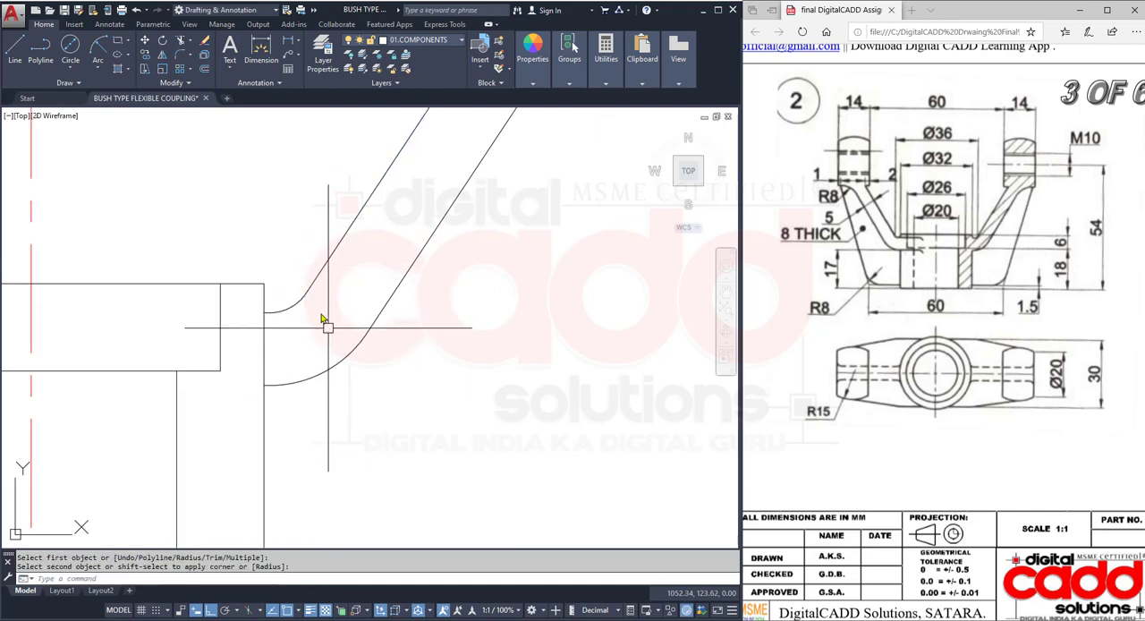
- Trim the hub's right vertical edge between the upper and lower ledge lines of the sloping arm
type("tr")
key("Return")
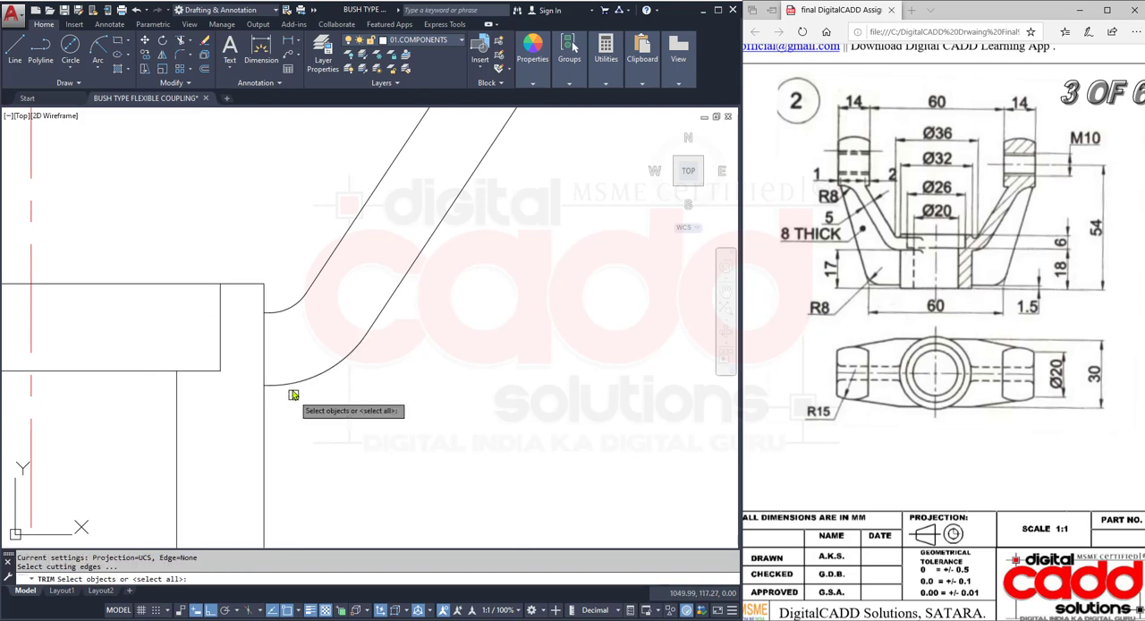
key("Return")
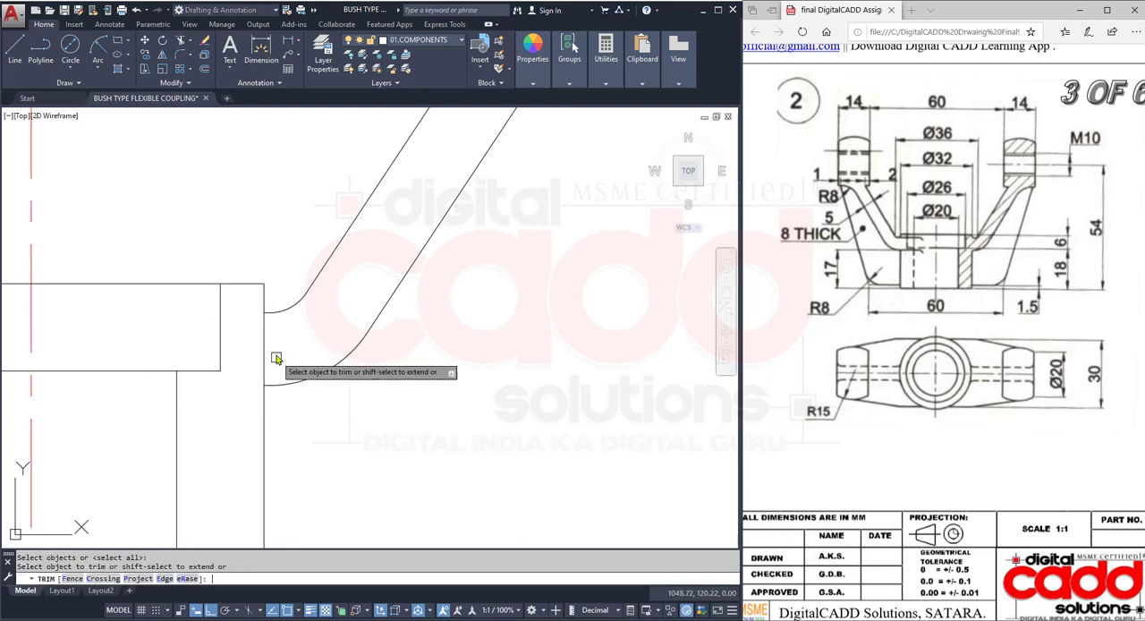
left_click(277, 358)
key("Return")
scroll(295, 358, "down", 3)
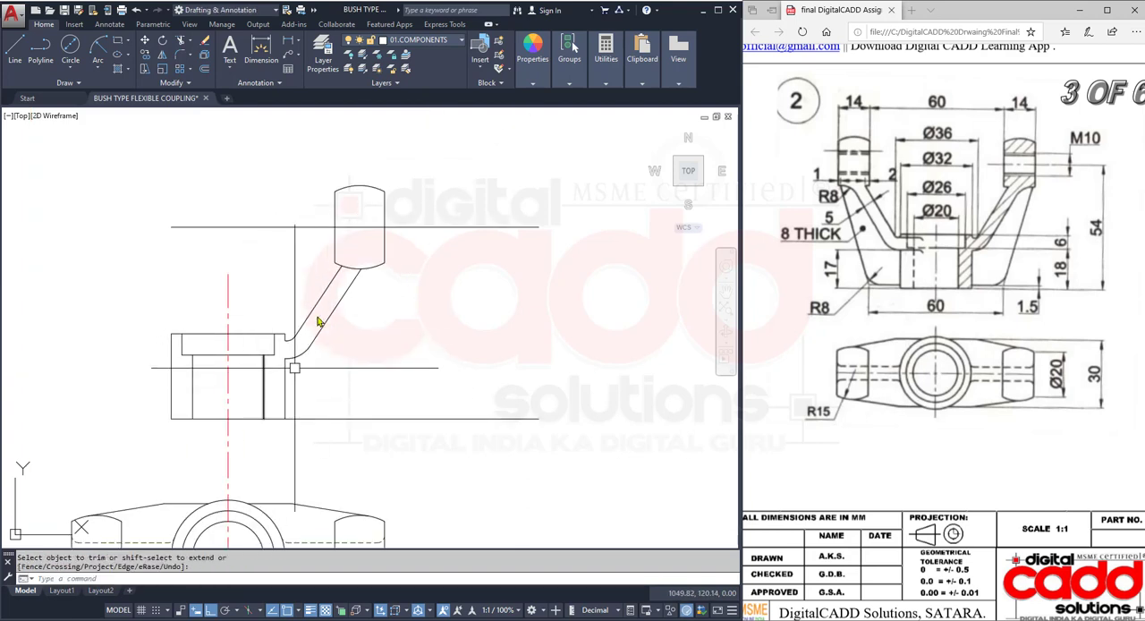
- Try an 8 mm fillet in trim mode between the arm's outer sloping line and the lug's bottom arc, and undo it
scroll(367, 296, "up", 2)
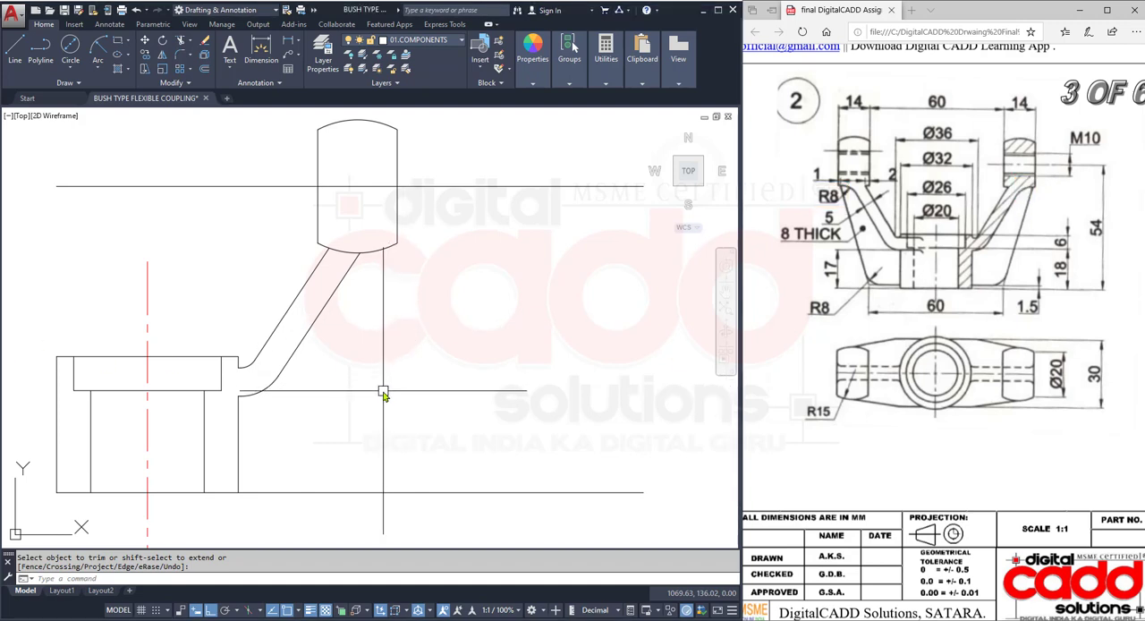
left_click(182, 56)
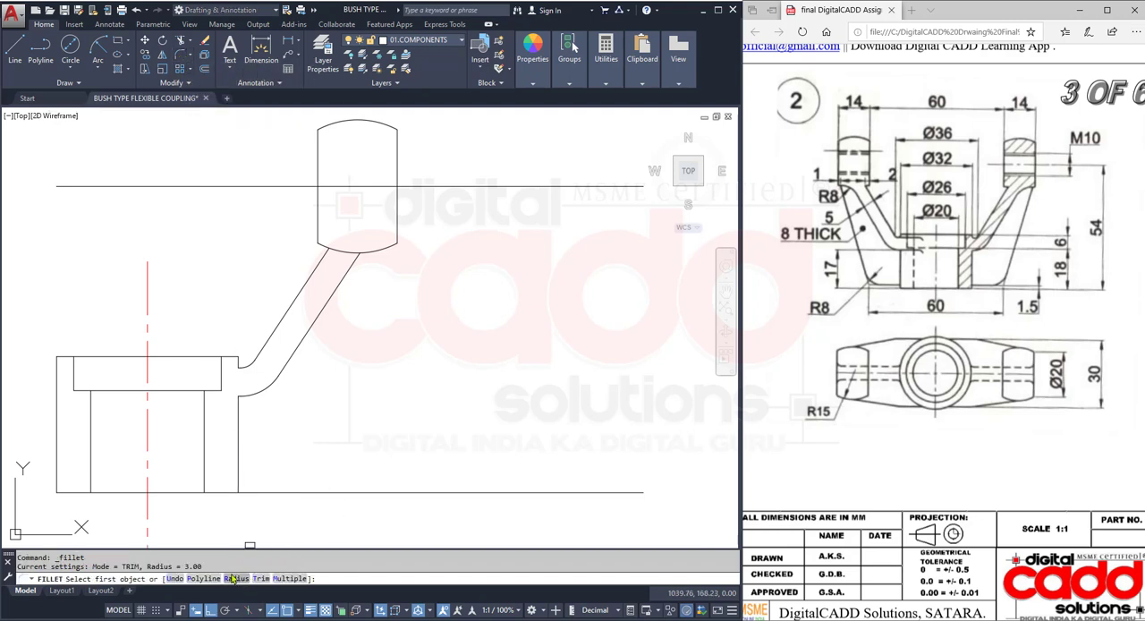
type("r")
key("Return")
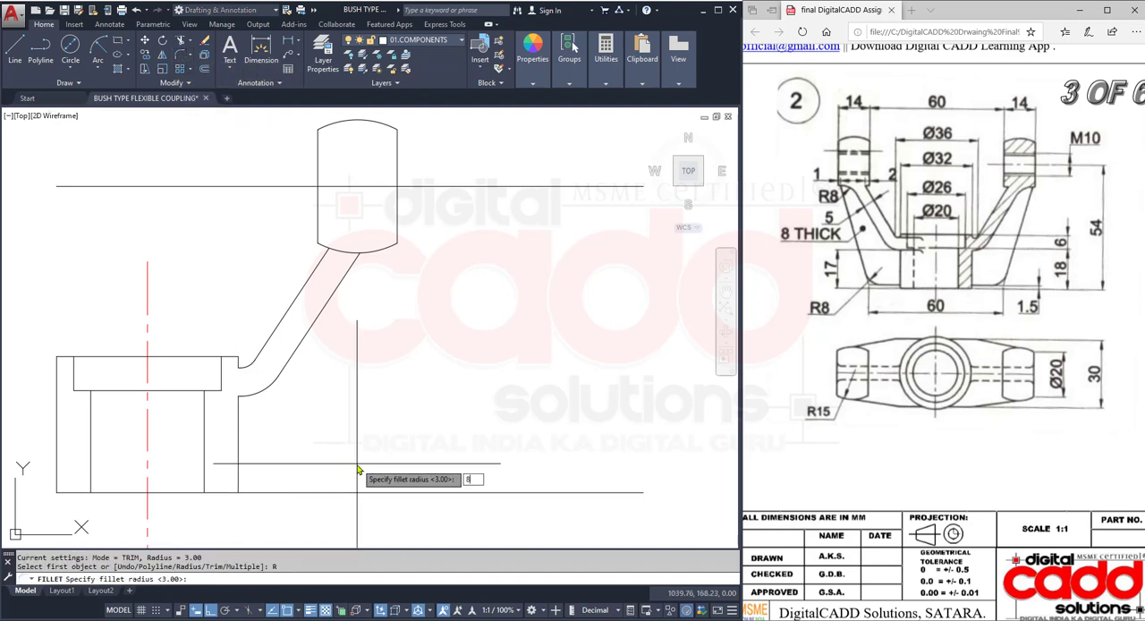
type("8")
key("Return")
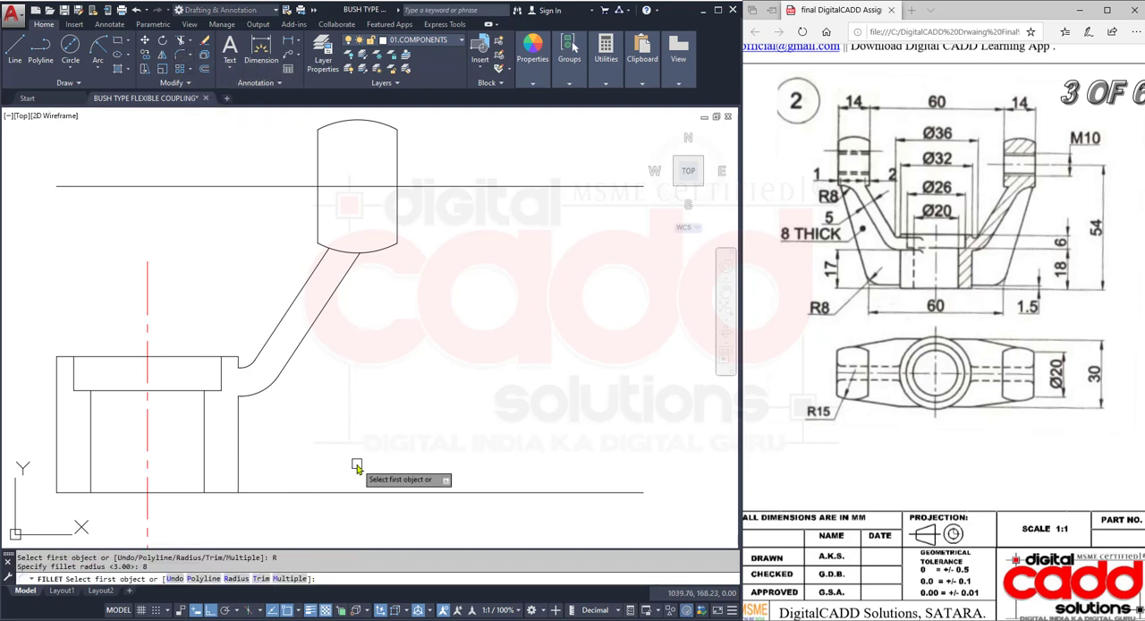
left_click(351, 272)
left_click(395, 257)
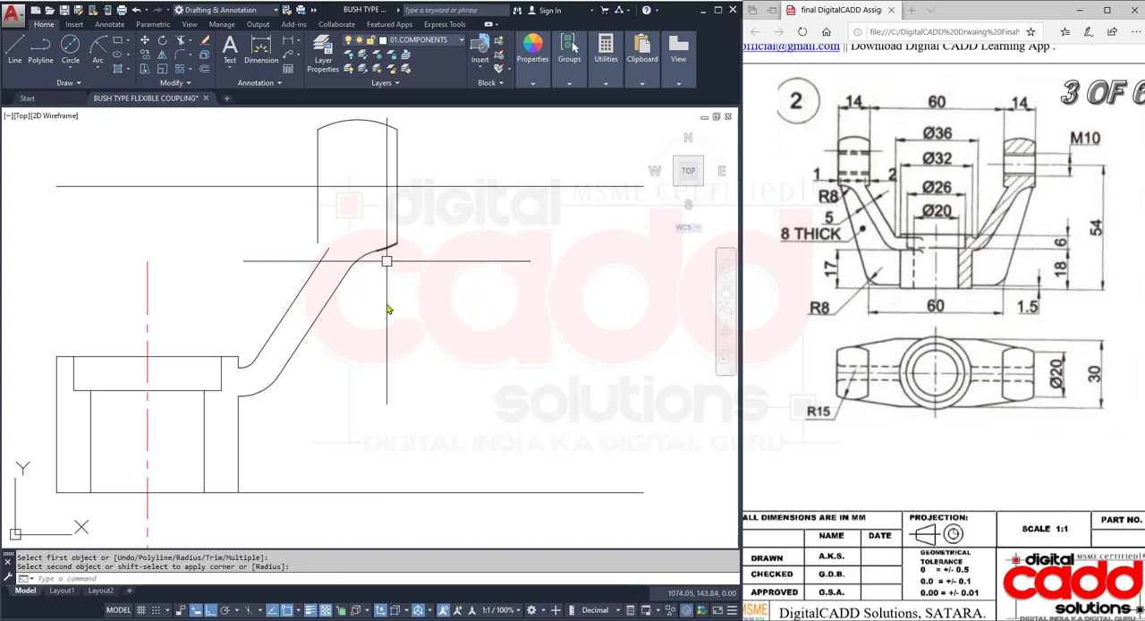
key("ctrl+z")
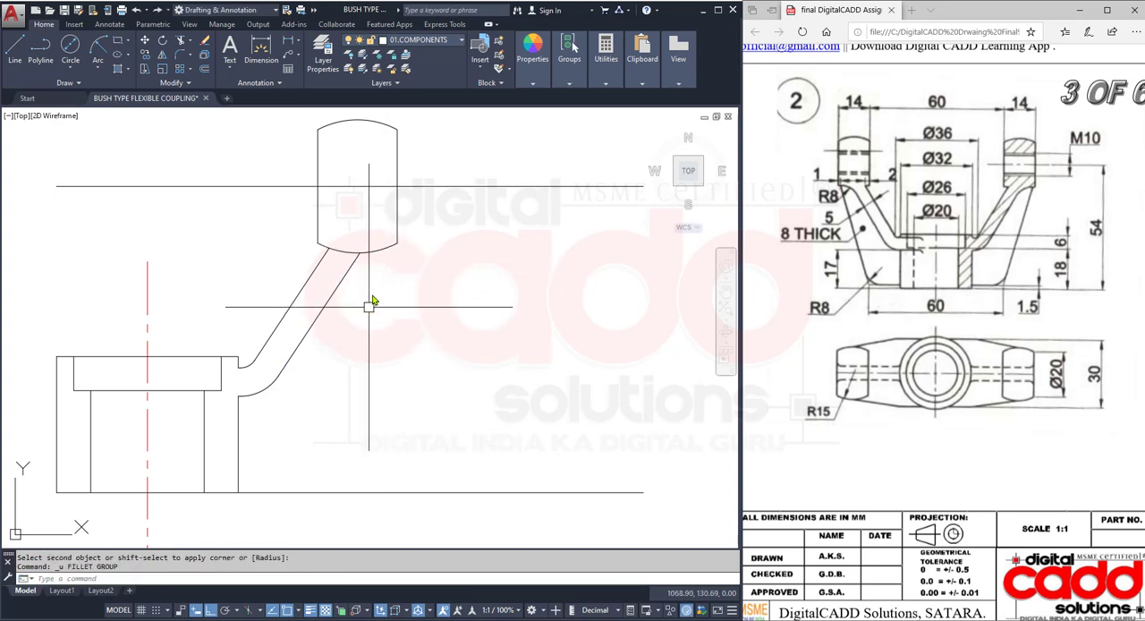
- Fillet the lug's bottom arc and the arm's outer sloping line with an 8 mm radius in No trim mode
scroll(377, 257, "up", 2)
left_click(179, 57)
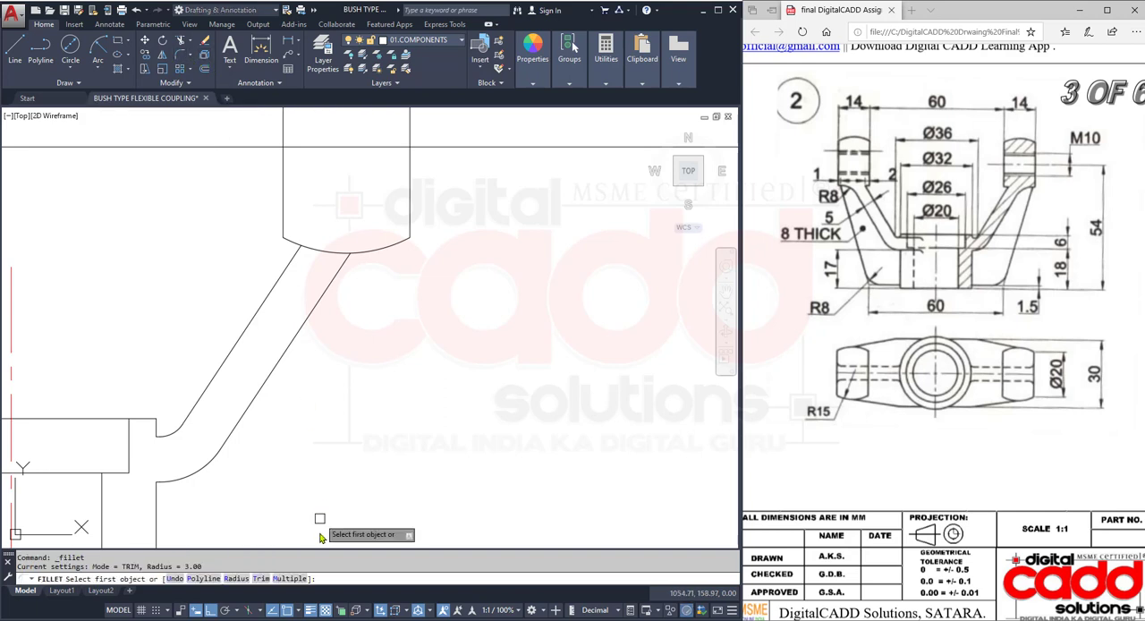
left_click(235, 578)
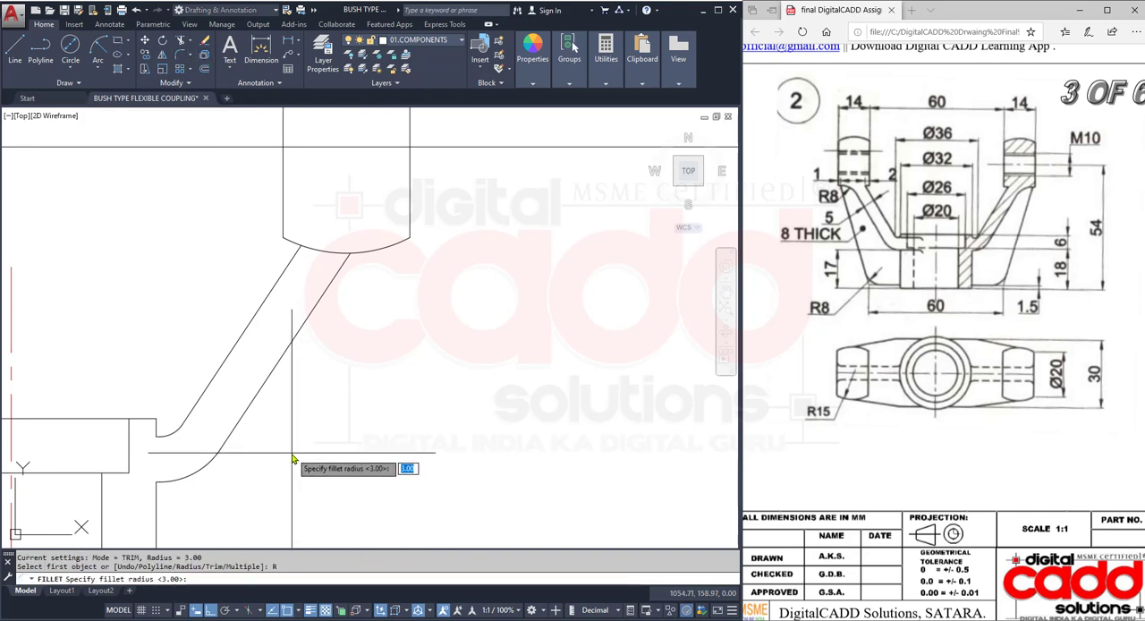
key("Return")
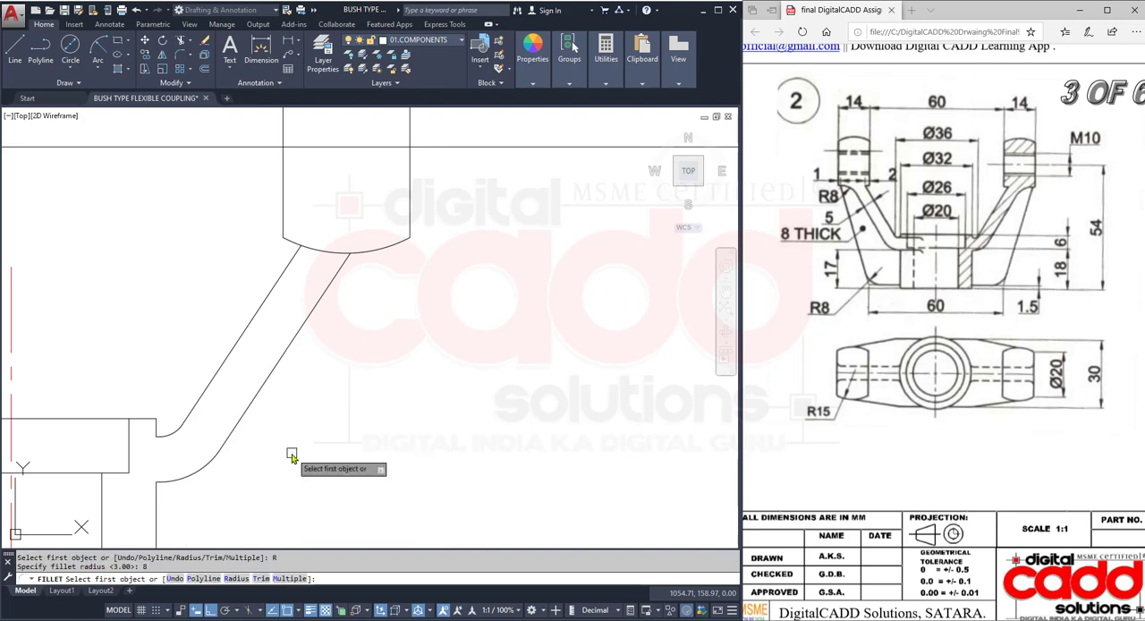
left_click(259, 579)
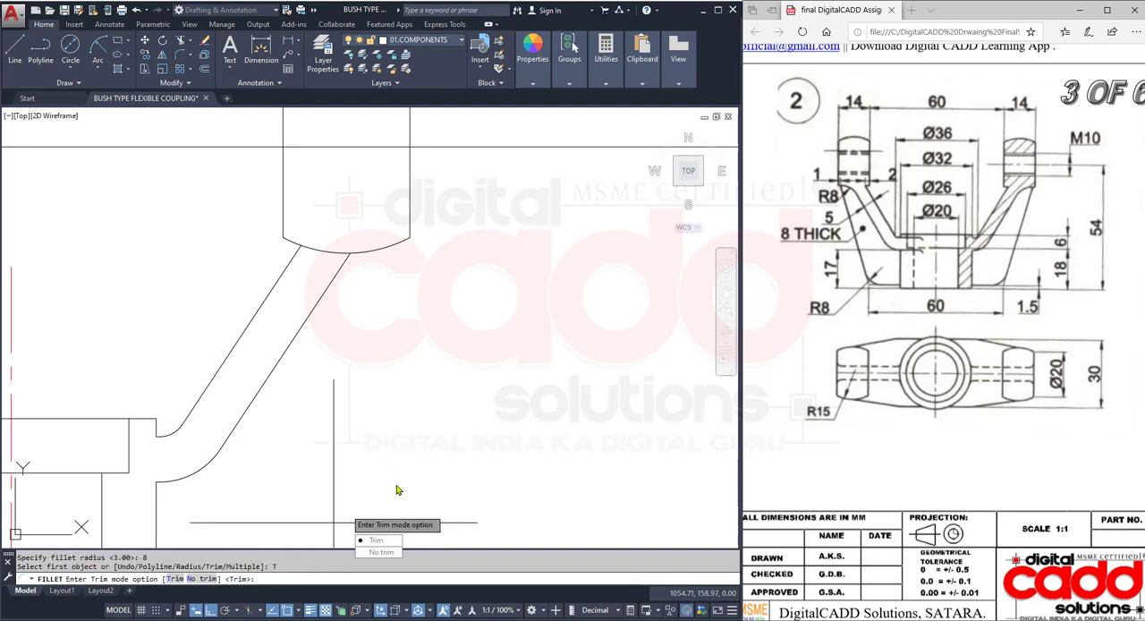
left_click(394, 553)
left_click(396, 245)
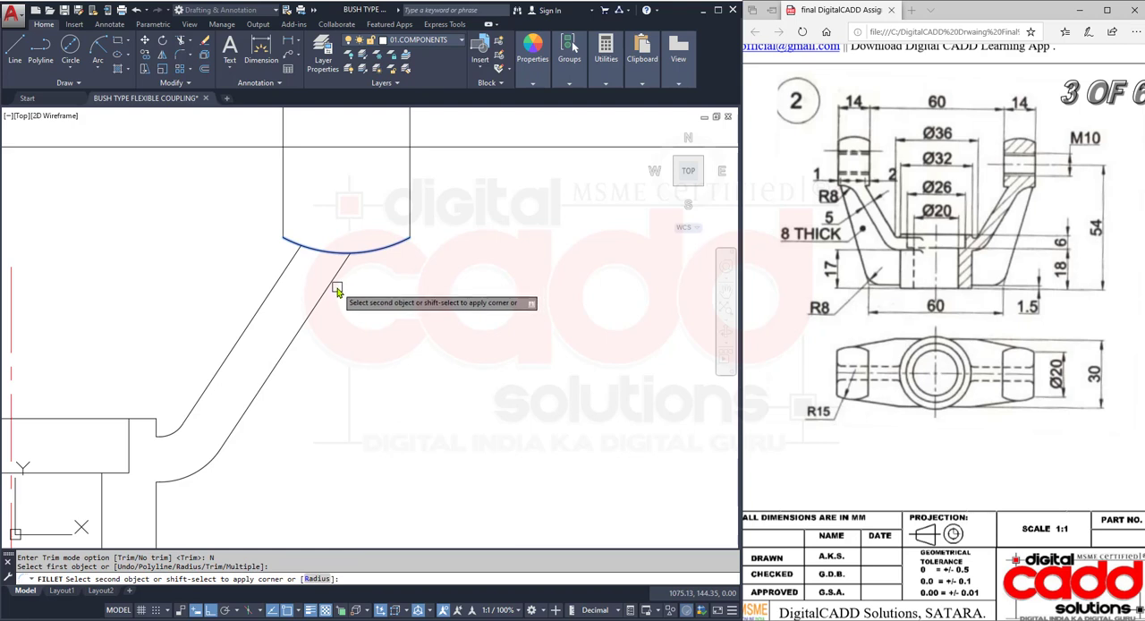
left_click(336, 289)
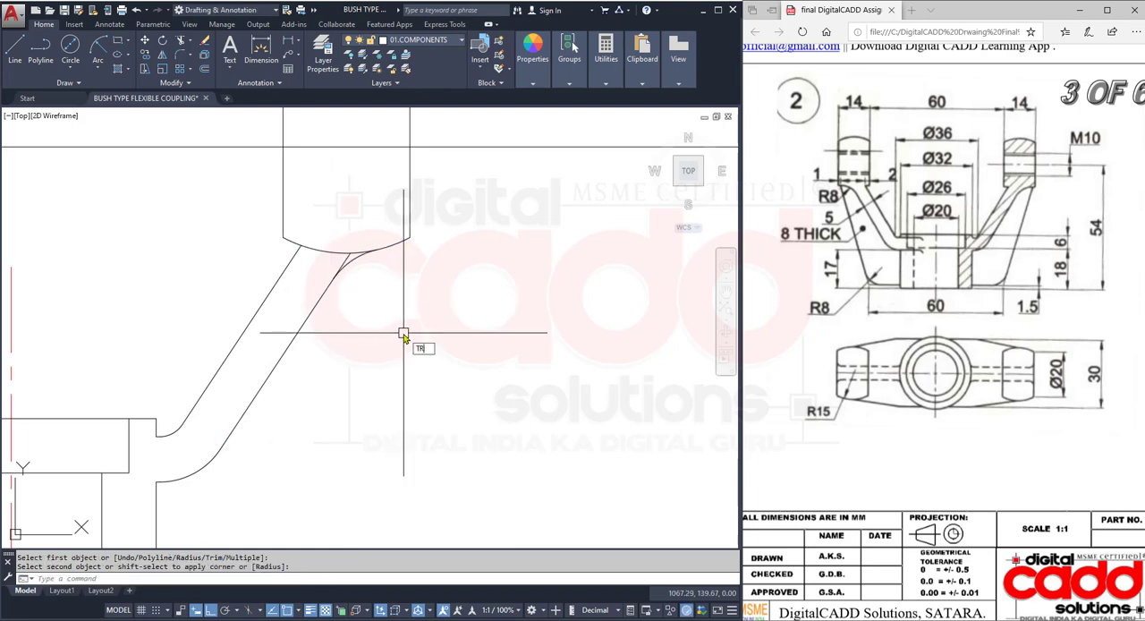
- Trim the outer sloping line beyond the new fillet and the lug's bottom arc across the arm's upper end
key("Return")
scroll(371, 222, "up", 4)
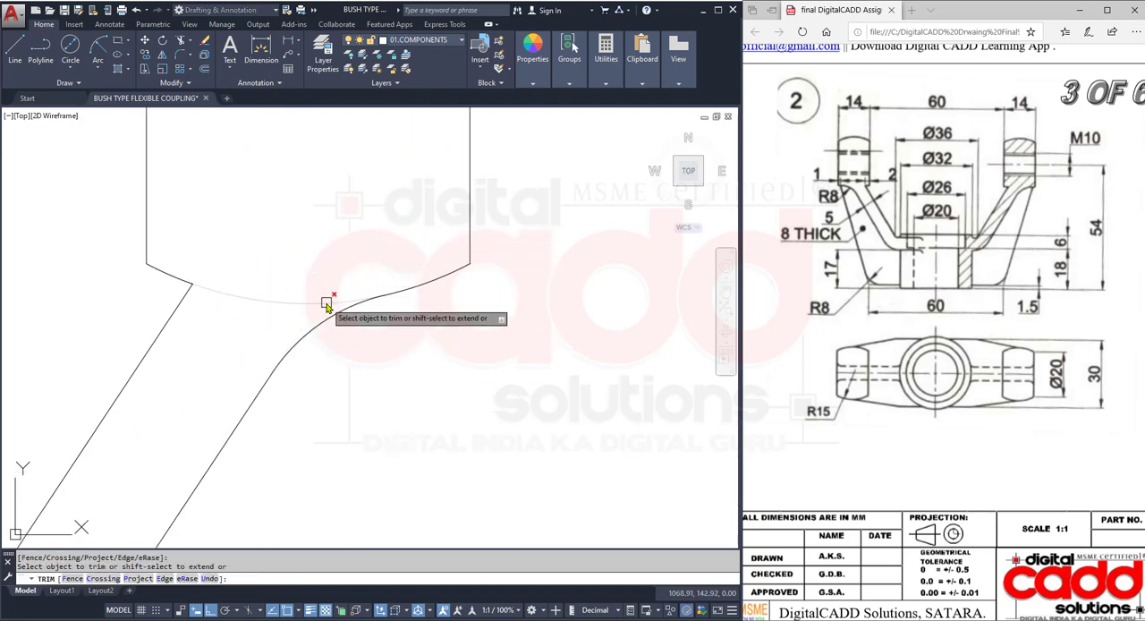
left_click(327, 304)
scroll(362, 358, "down", 4)
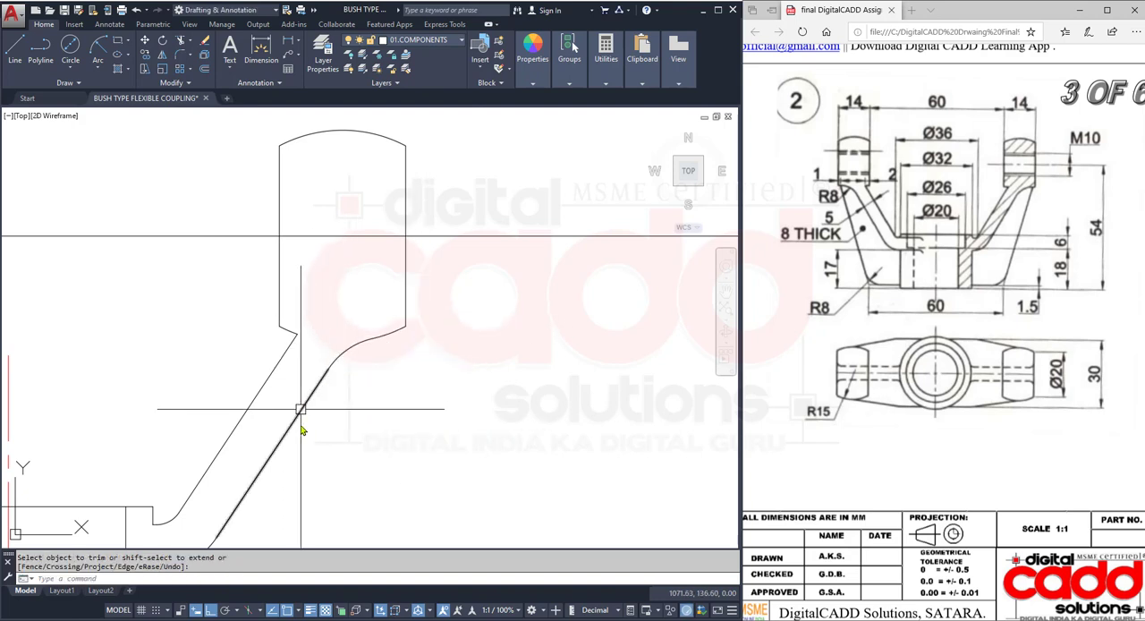
- Offset the front view's vertical centre line 30 mm to the right and the base line 1.5 mm upward
mouse_move(402, 397)
middle_mouse_down()
mouse_move(473, 289)
mouse_move(506, 283)
middle_mouse_up()
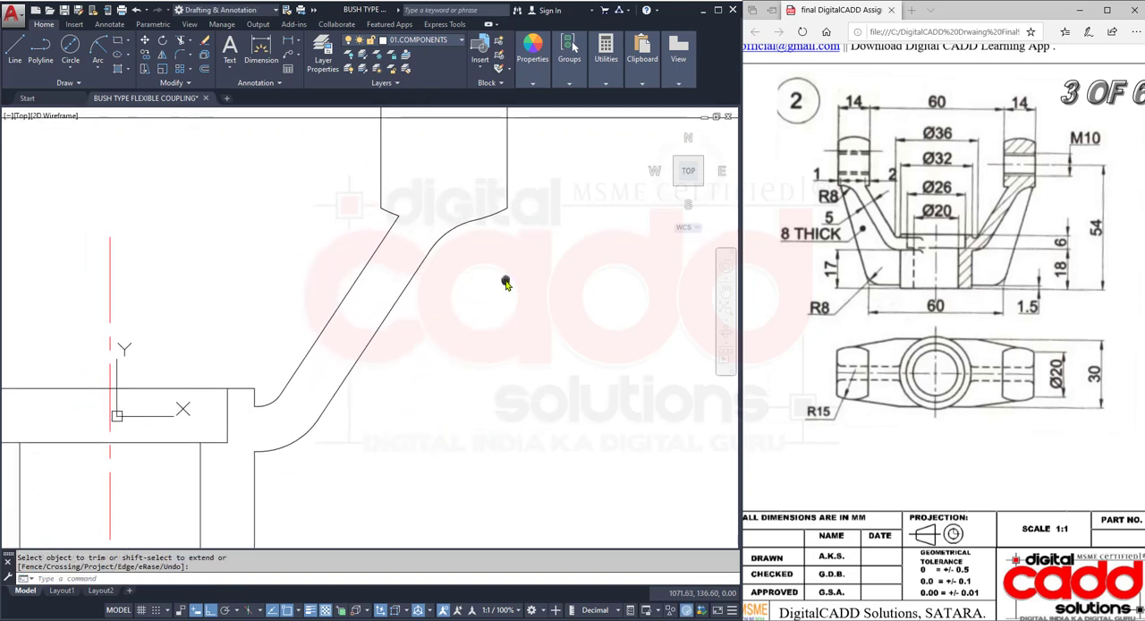
scroll(505, 283, "down", 5)
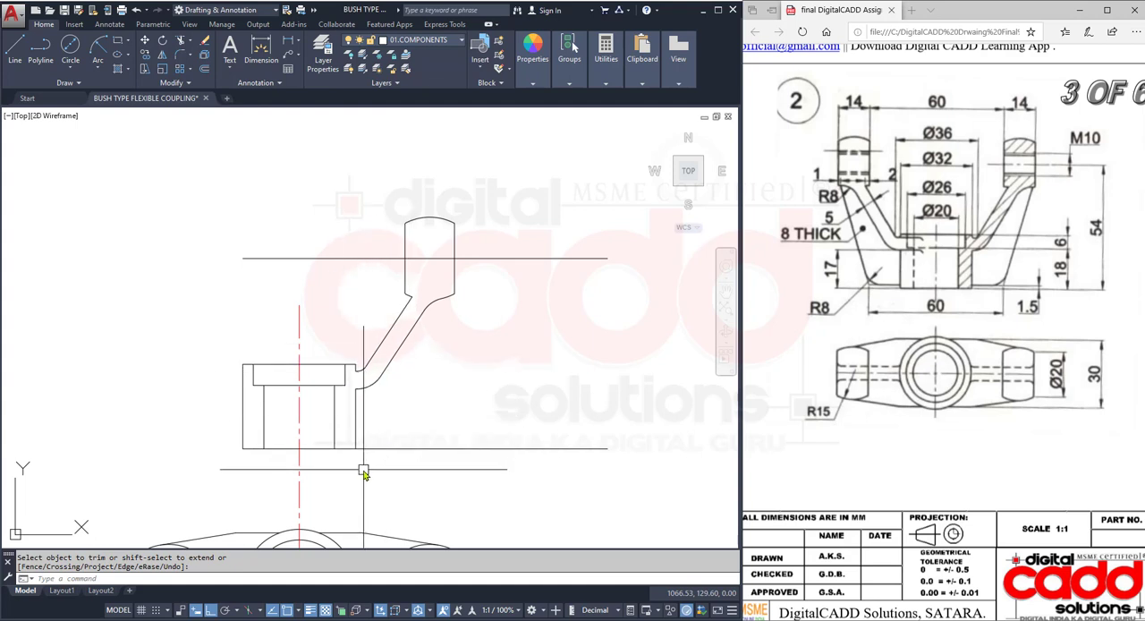
mouse_move(426, 432)
middle_mouse_down()
mouse_move(409, 388)
mouse_move(410, 401)
middle_mouse_up()
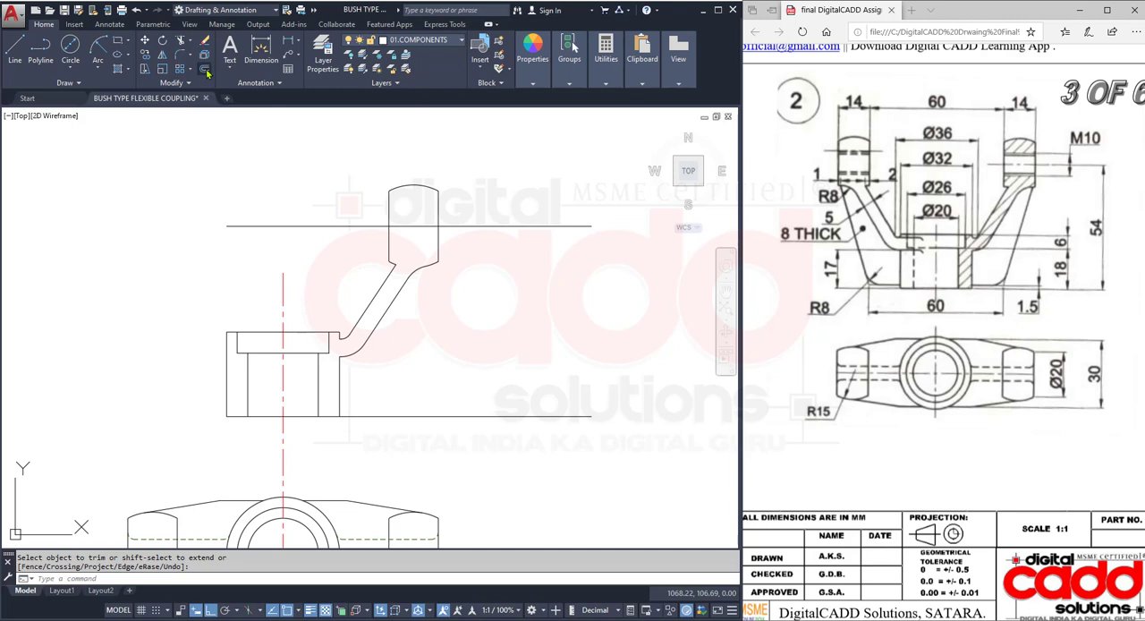
key("Return")
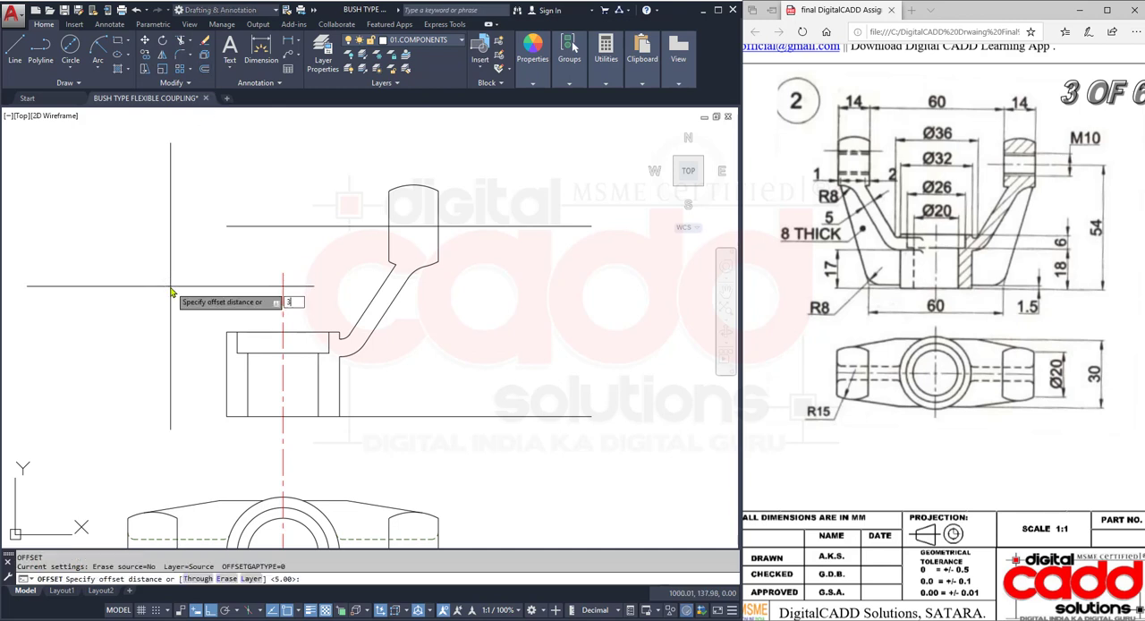
type("30")
key("Return")
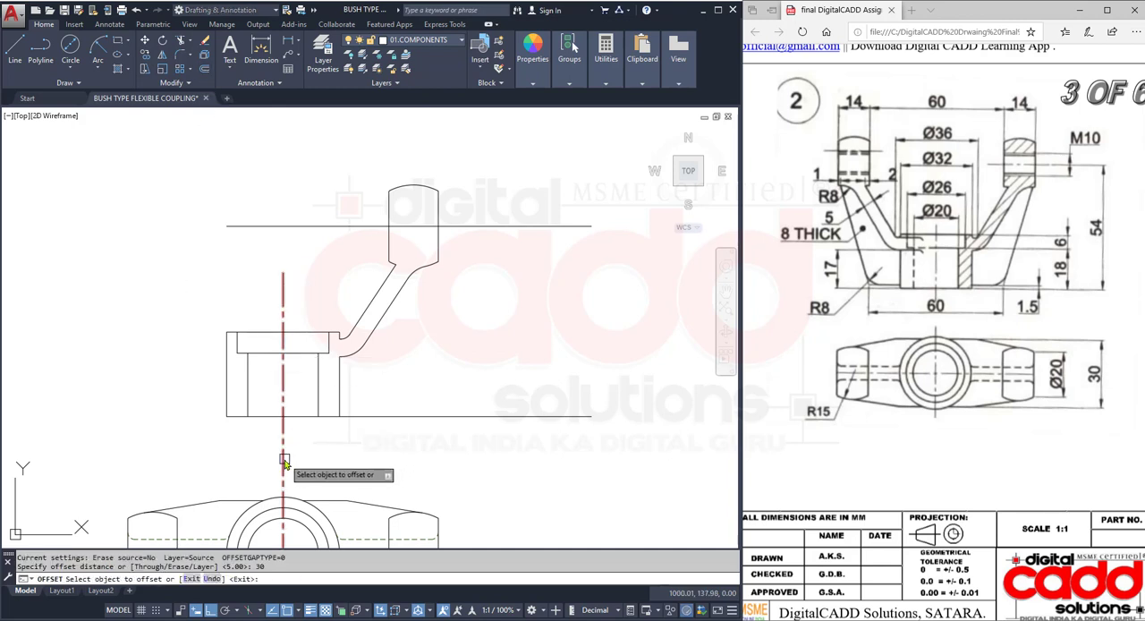
left_click(284, 458)
left_click(463, 452)
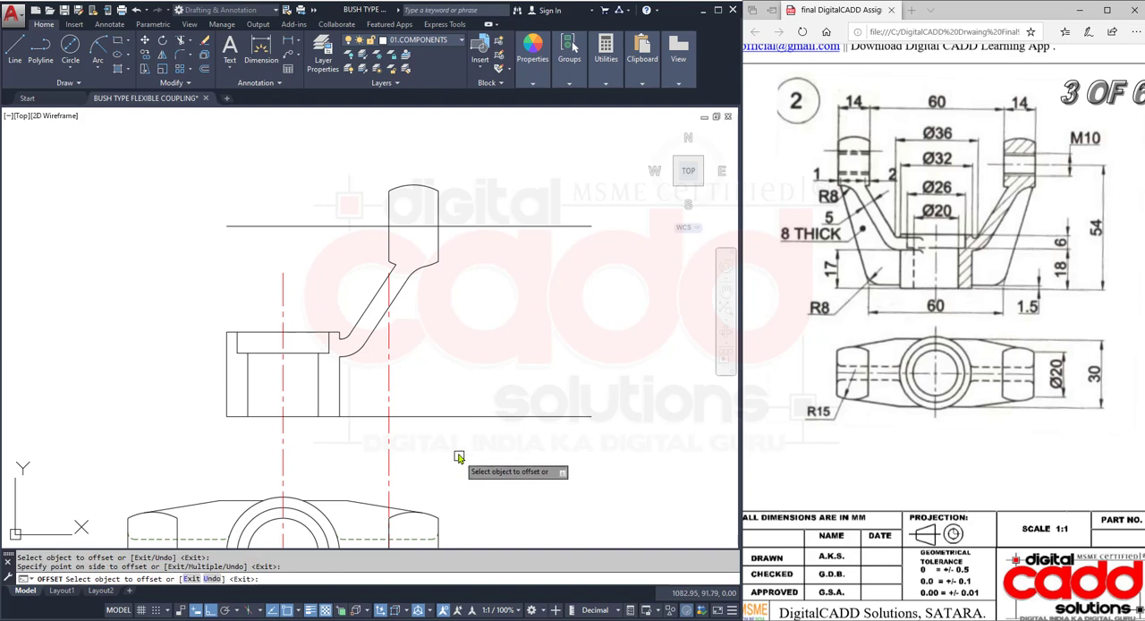
left_click(458, 416)
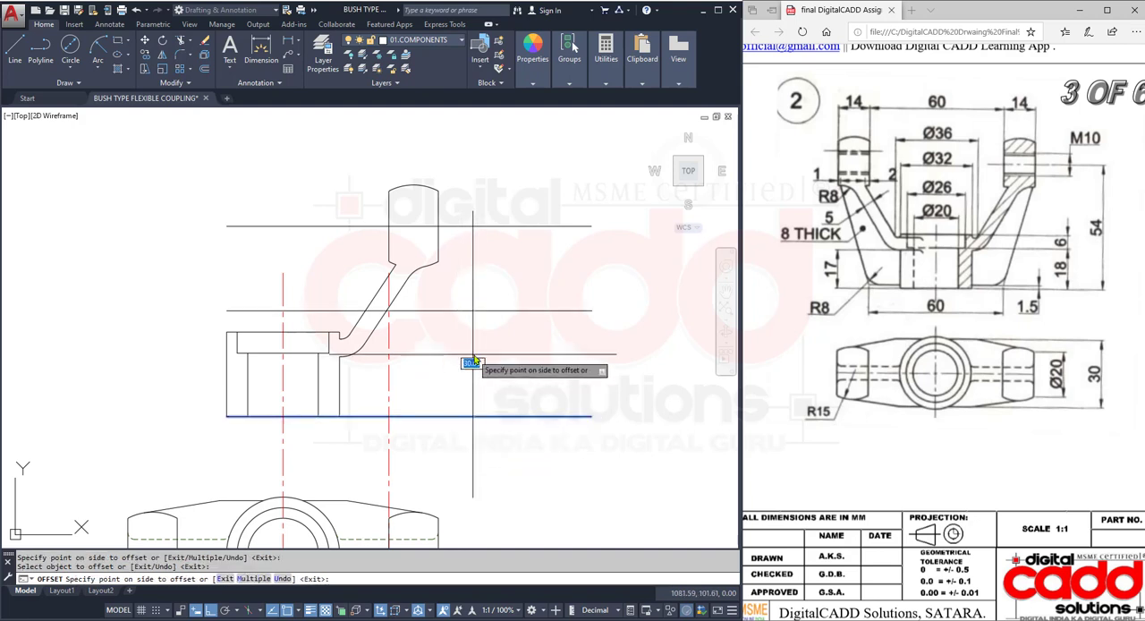
key("Return")
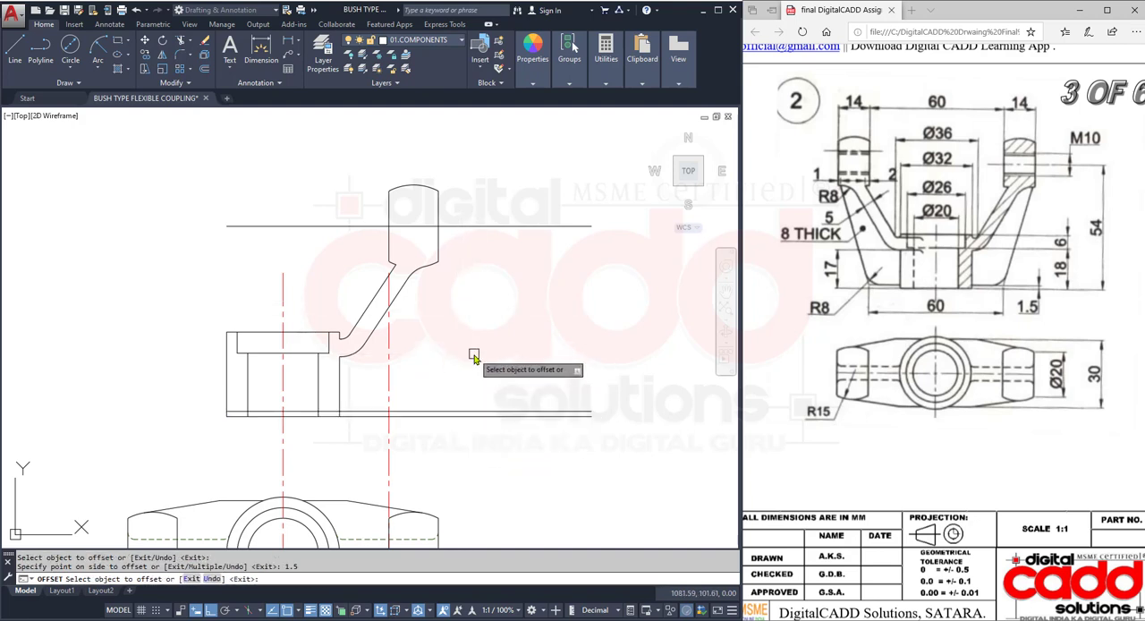
- Offset the lug's right edge 1 mm inward and extend the offset line down to the lug's bottom arc
scroll(475, 401, "up", 2)
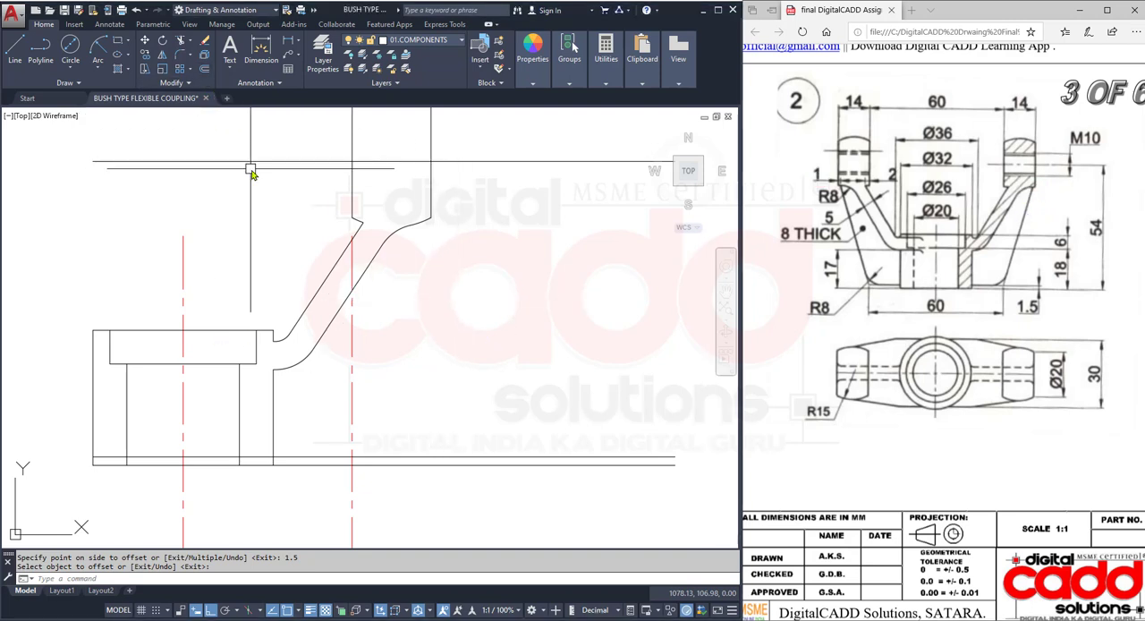
left_click(204, 69)
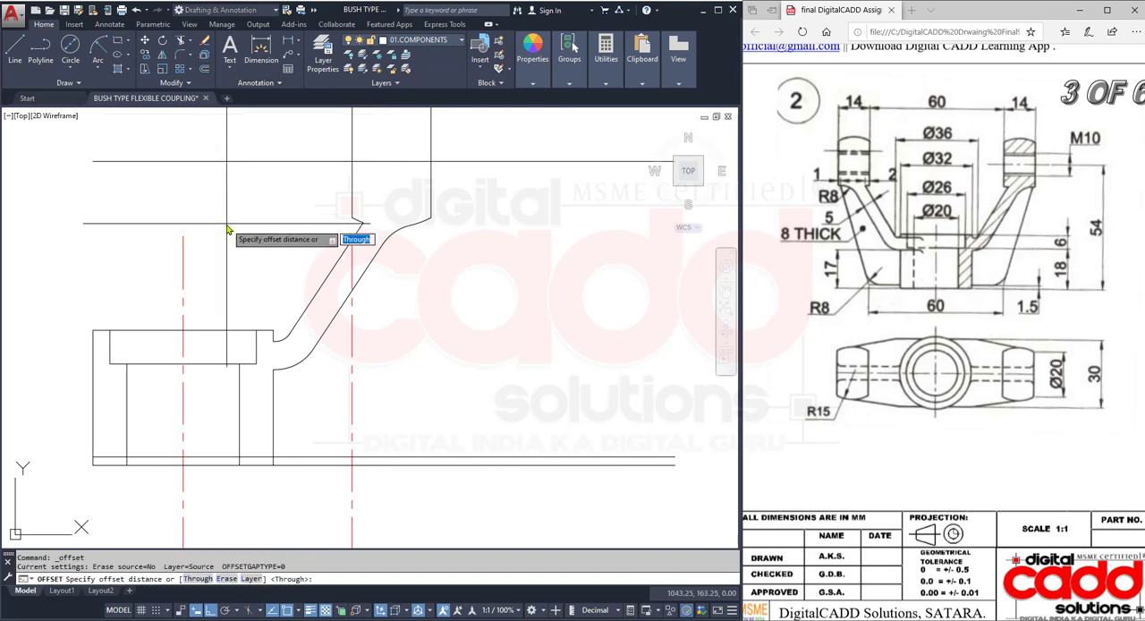
type("1")
key("Return")
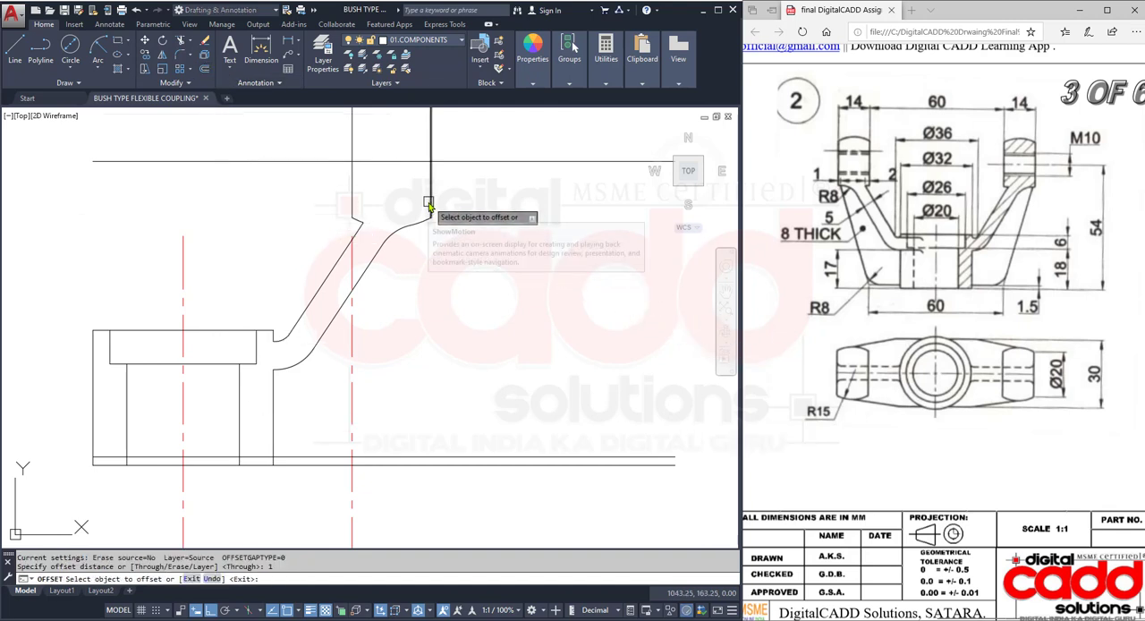
left_click(428, 204)
left_click(419, 283)
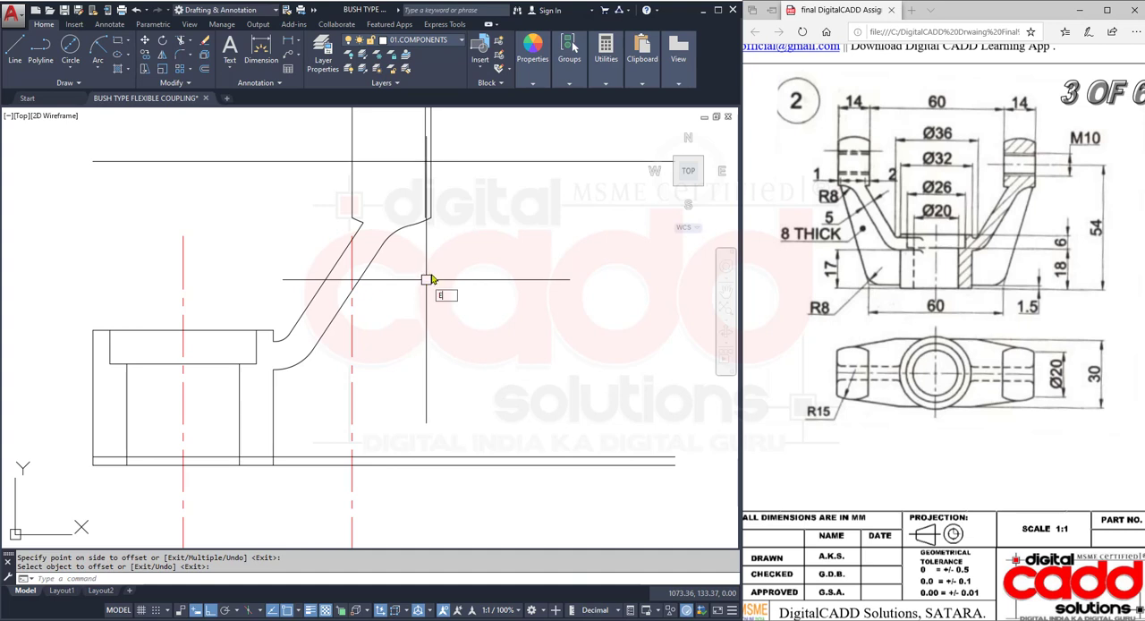
type("x")
key("Return")
key("Return")
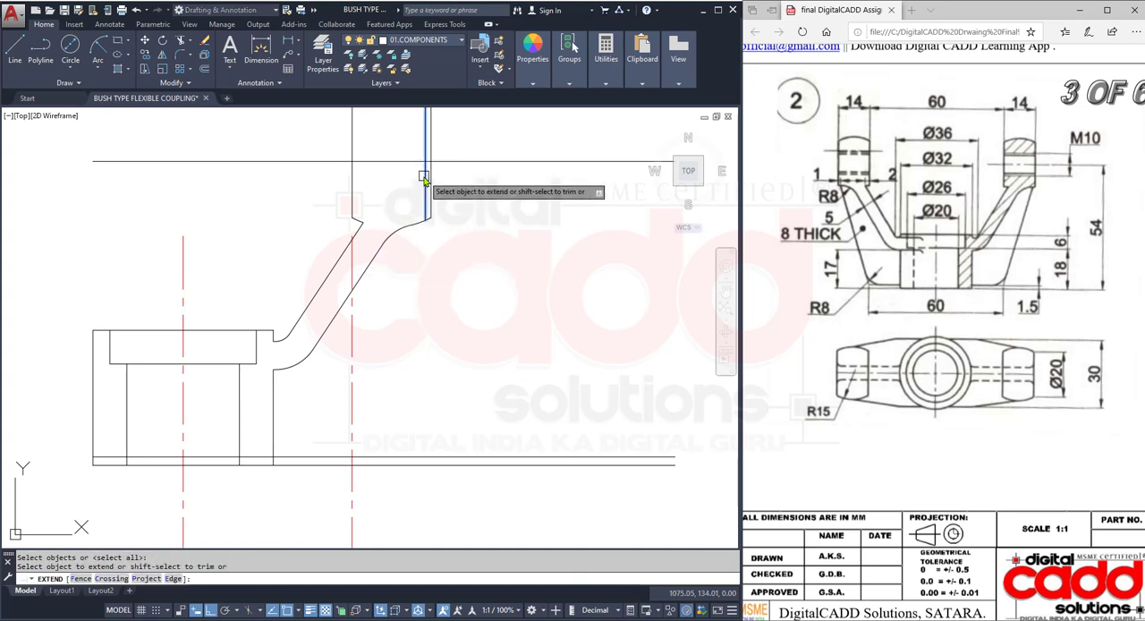
key("Escape")
- Draw the rib's outer line from the inner offset line's lower end to the intersection of the offset centre line and the raised base line
type("l")
key("Return")
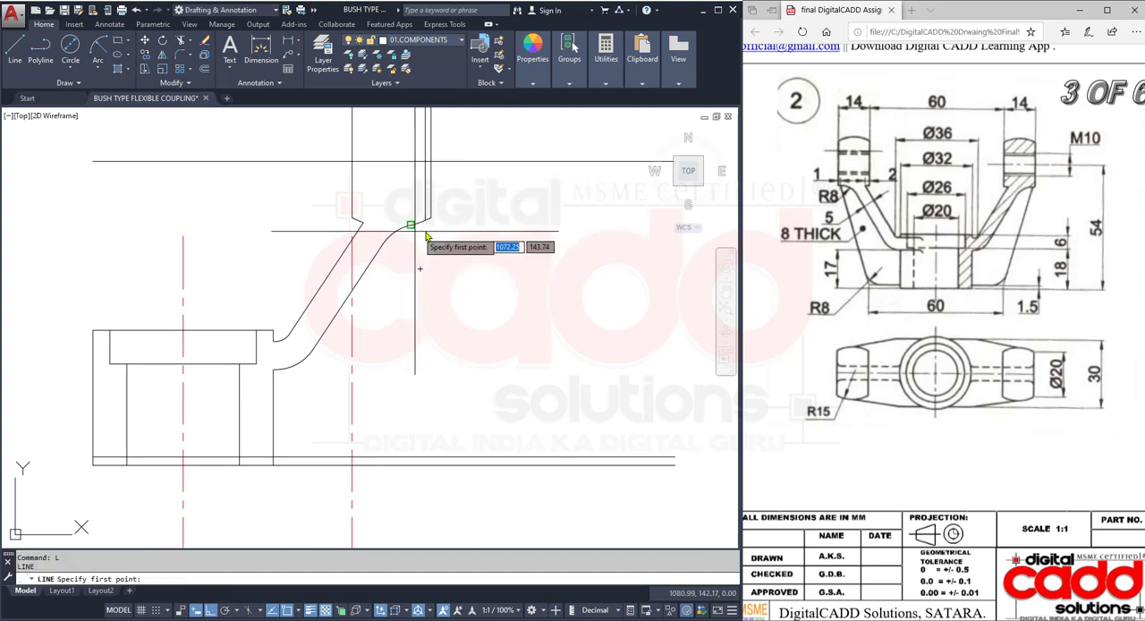
scroll(426, 236, "up", 2)
left_click(411, 224)
scroll(448, 268, "down", 2)
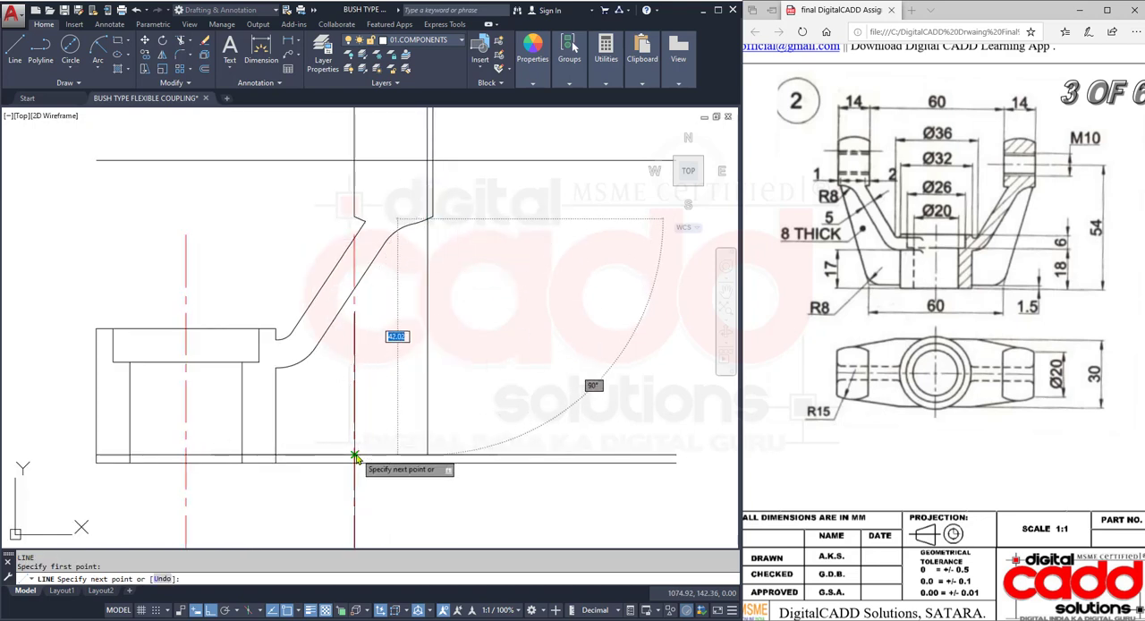
left_click(355, 456)
key("Return")
- Erase the offset centre line that located the rib's lower corner
left_click(371, 498)
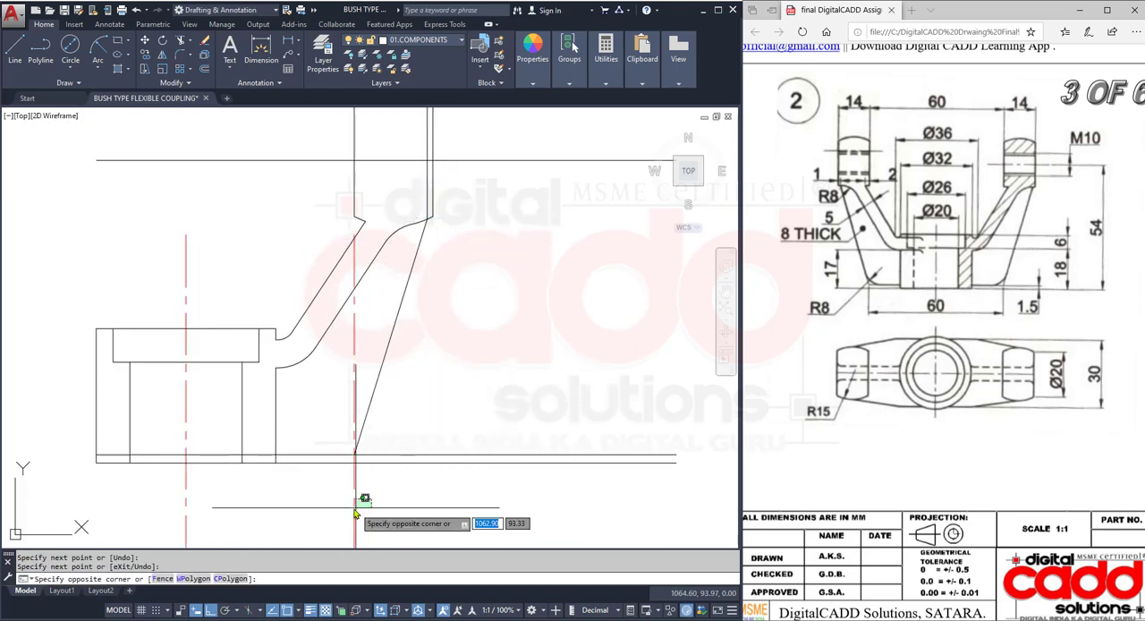
left_click(352, 519)
type("E")
key("Return")
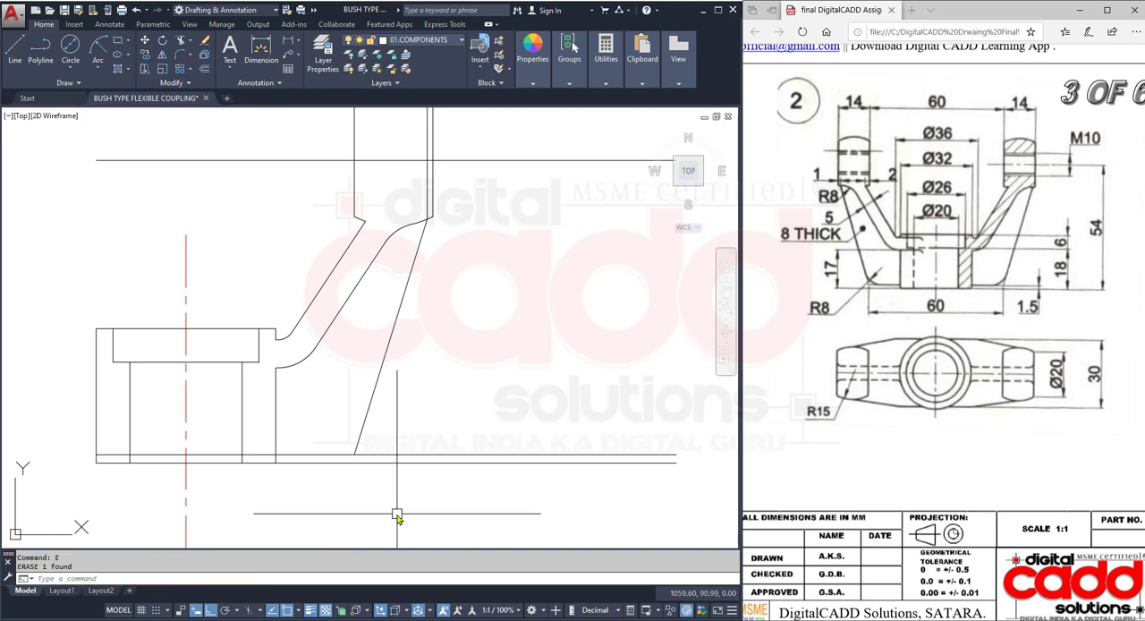
- Trim the base line back to the hub's right side and the raised base line back to the rib's outer corner
type("TR")
key("Return")
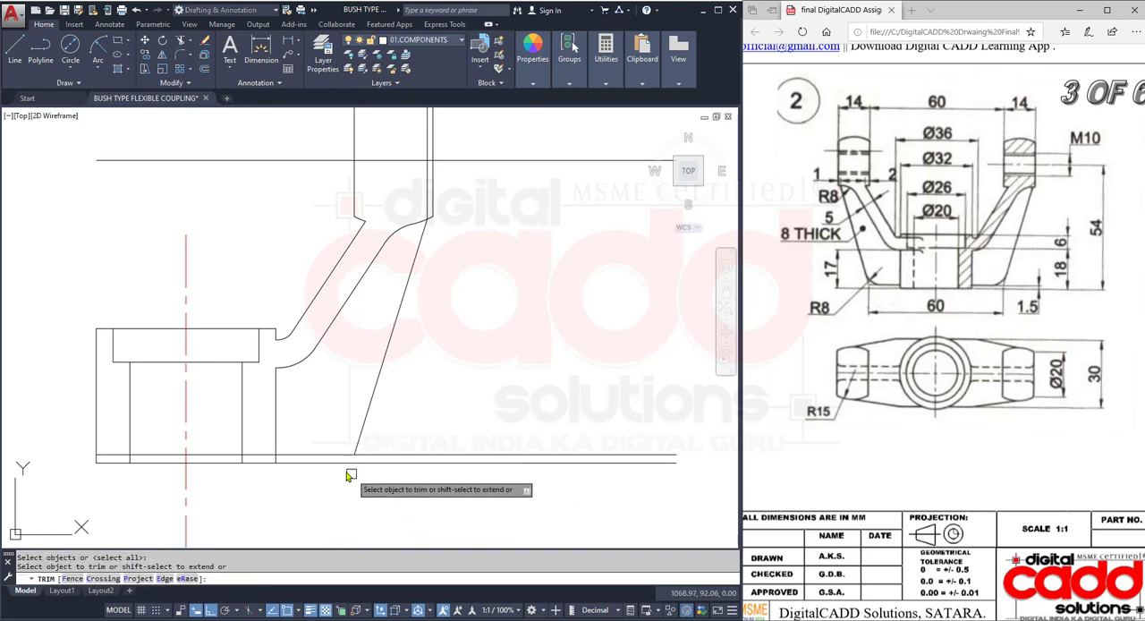
left_click(371, 457)
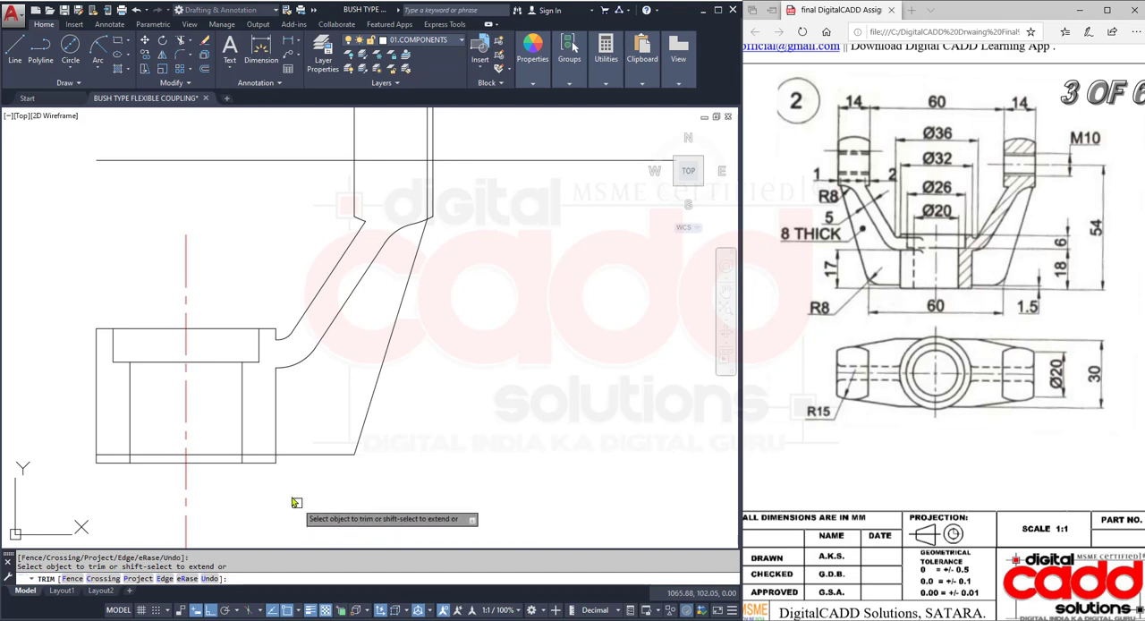
key("Escape")
- Erase the leftover piece of the raised base line inside the hub
left_click(220, 458)
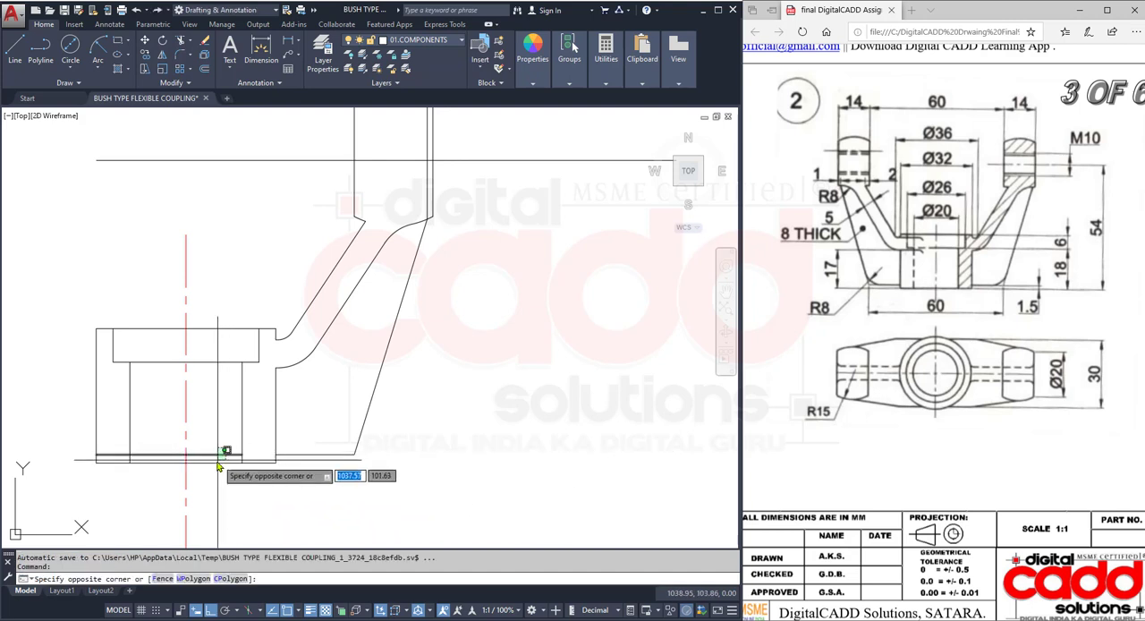
left_click(214, 454)
type("E")
key("Return")
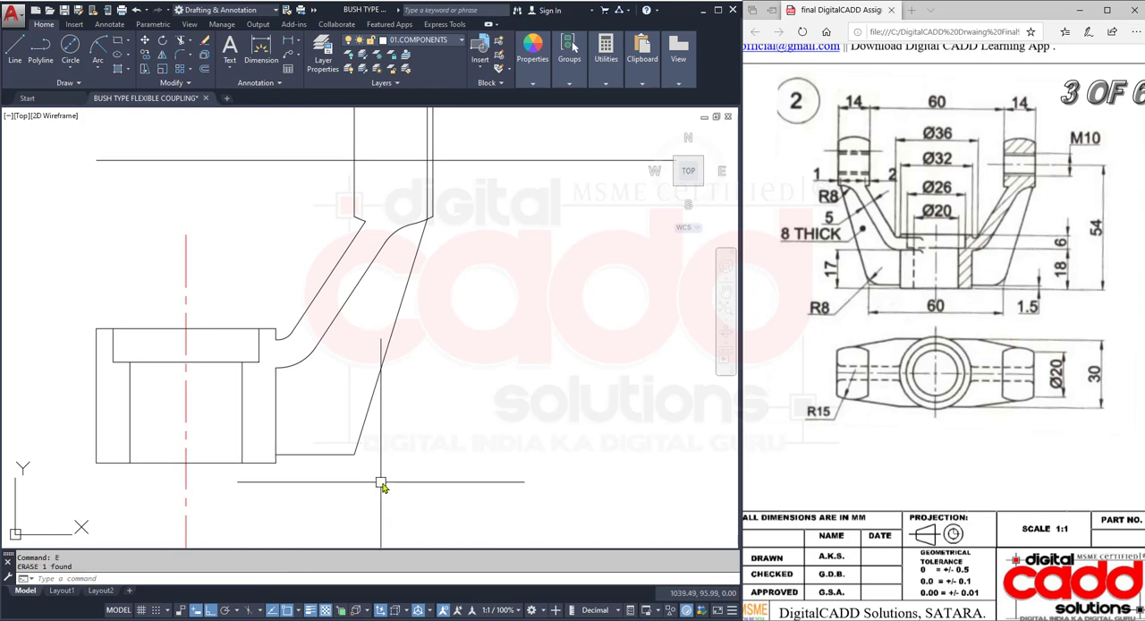
scroll(394, 465, "down", 2)
scroll(434, 429, "up", 2)
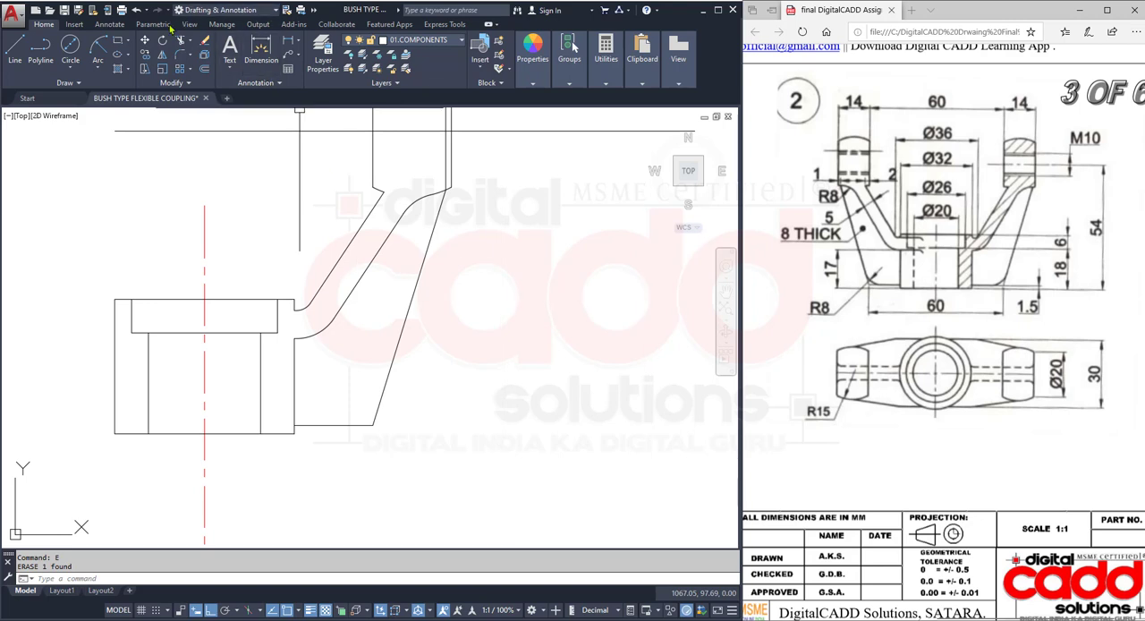
left_click(179, 58)
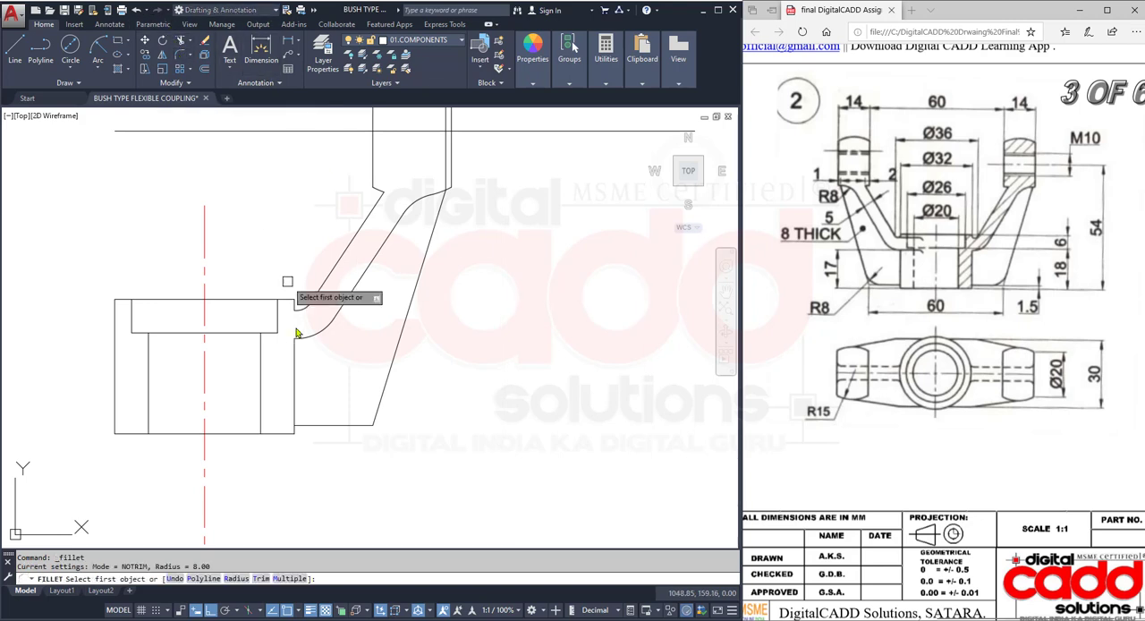
left_click(237, 578)
key("Return")
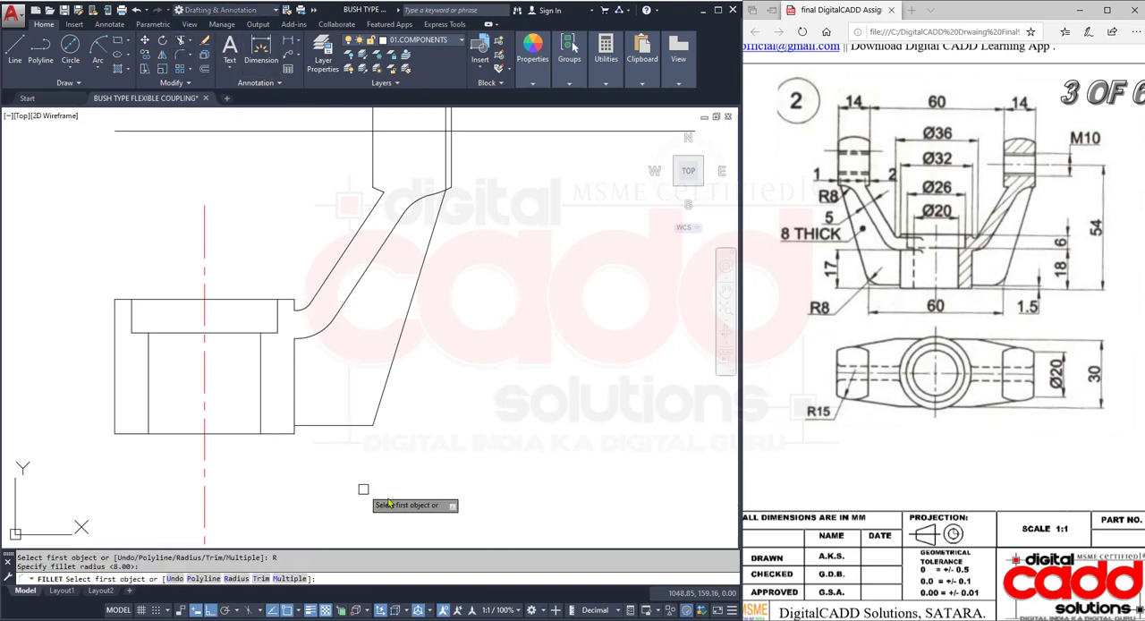
left_click(347, 424)
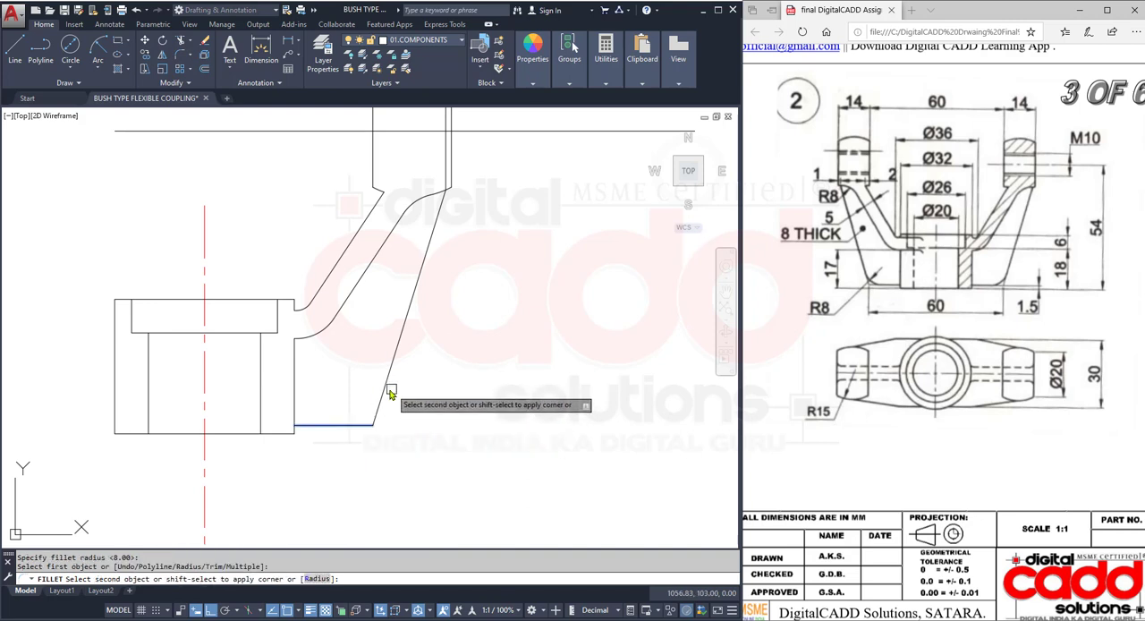
left_click(394, 463)
left_click(394, 465)
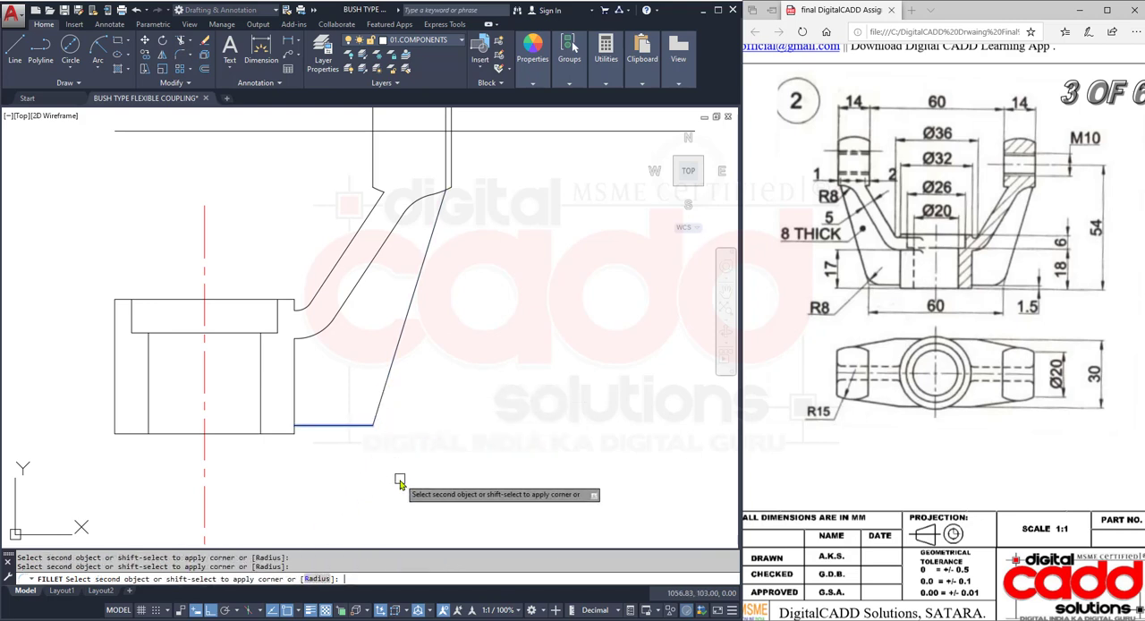
key("Escape")
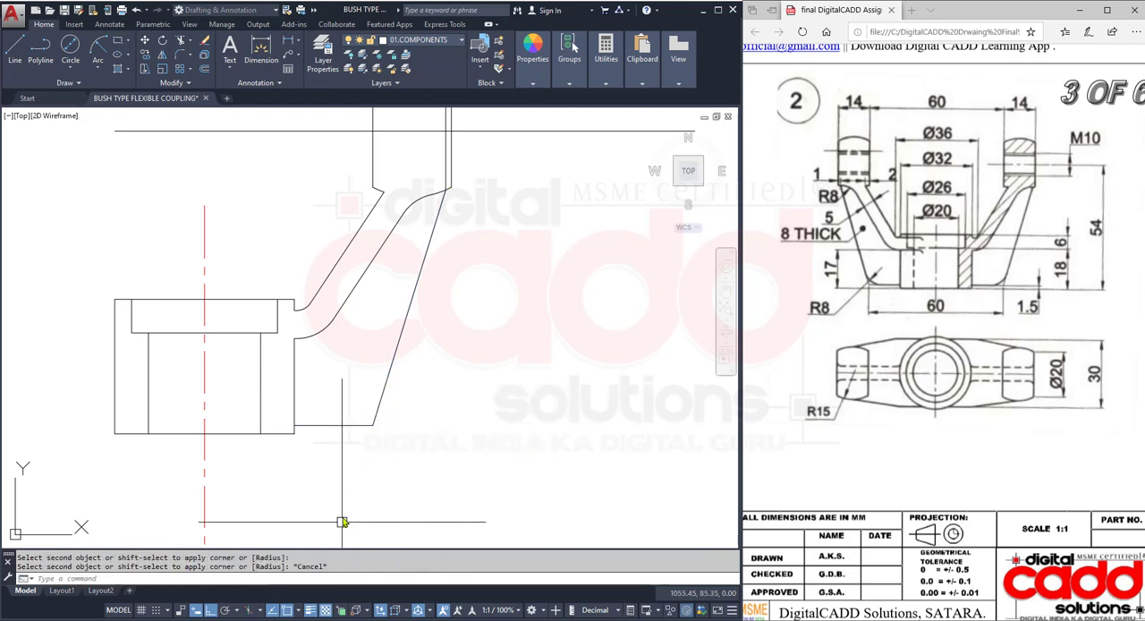
- Fillet the corner between the rib's bottom line and its sloped outer line at radius 8 mm in Trim mode
key("Return")
left_click(260, 578)
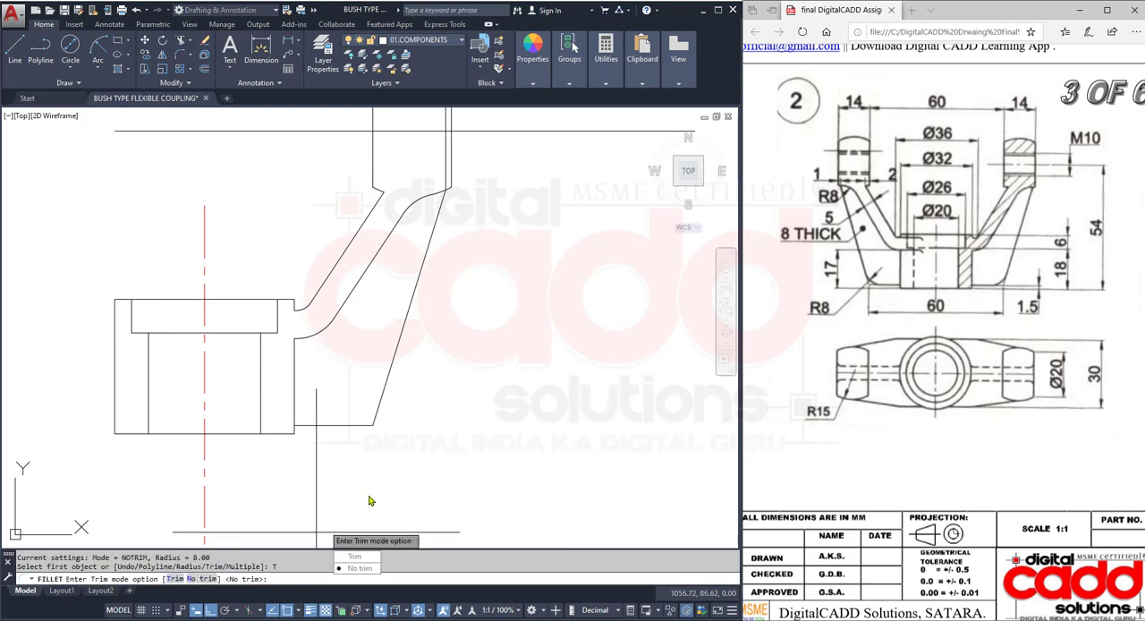
left_click(355, 556)
left_click(356, 425)
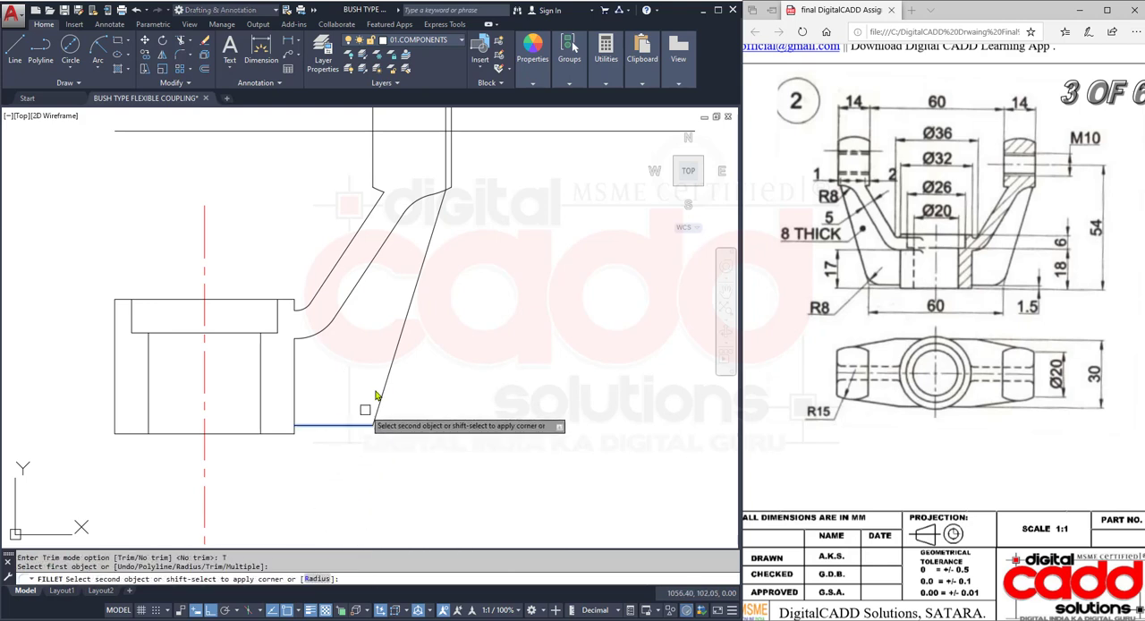
left_click(384, 393)
- Erase the vertical construction line just inside the lug's right edge
mouse_move(492, 324)
middle_mouse_down()
mouse_move(447, 409)
mouse_move(431, 489)
middle_mouse_up()
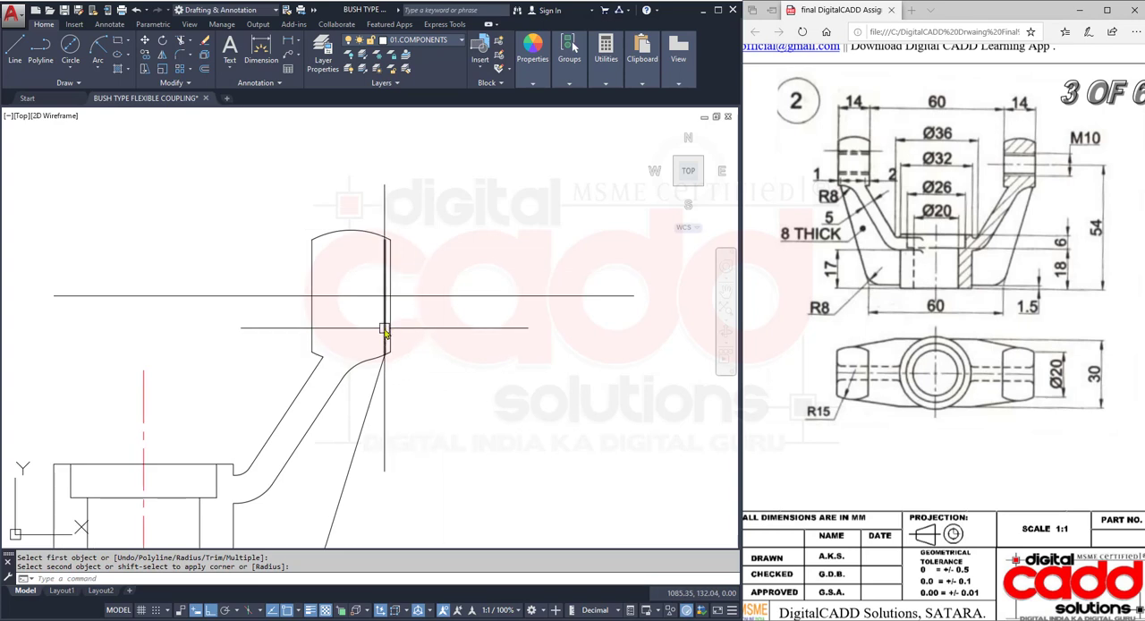
left_click(384, 327)
type("e")
key("space")
- Match the horizontal line through the lug to the properties of the vertical centre line
middle_click_drag(427, 386, 454, 274)
scroll(465, 309, "down", 2)
middle_click_drag(472, 318, 493, 317)
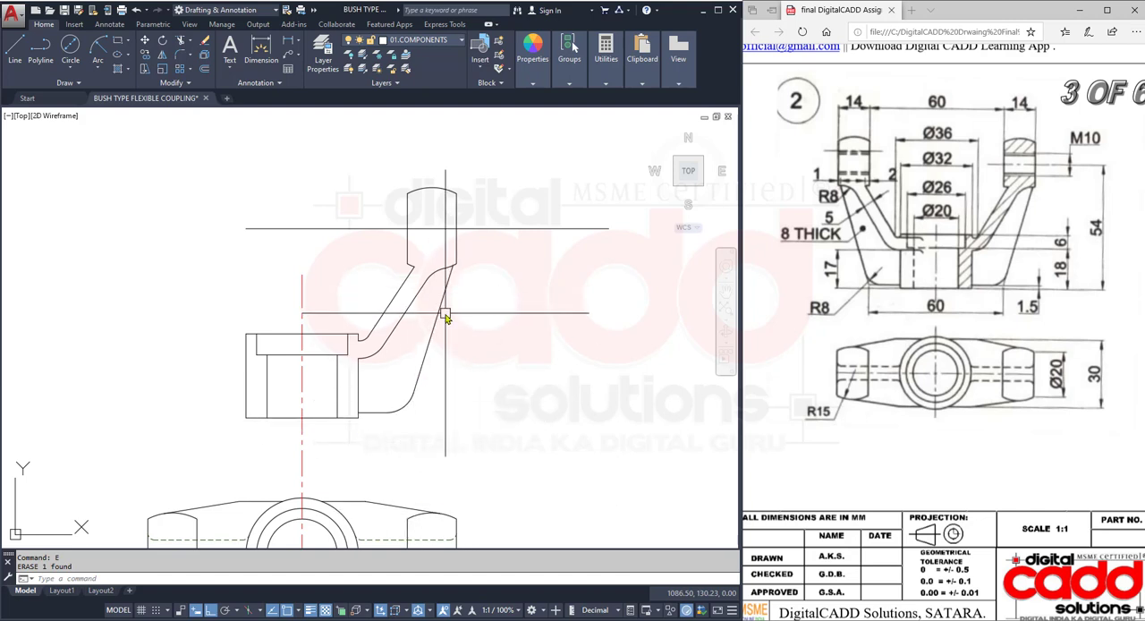
type("A")
key("Return")
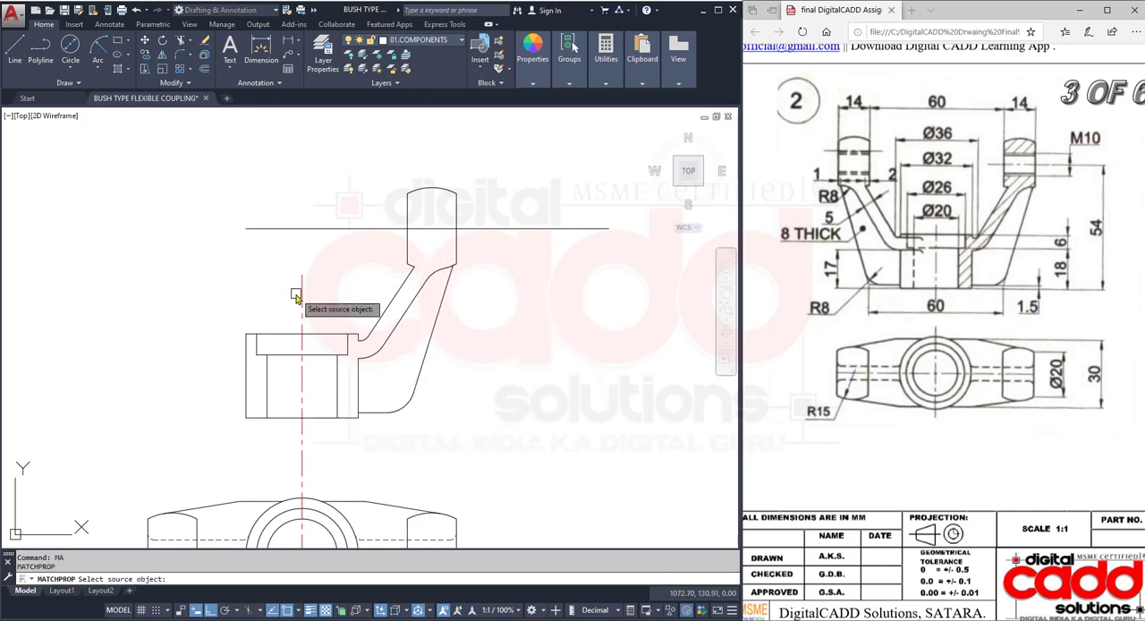
left_click(301, 292)
left_click(592, 228)
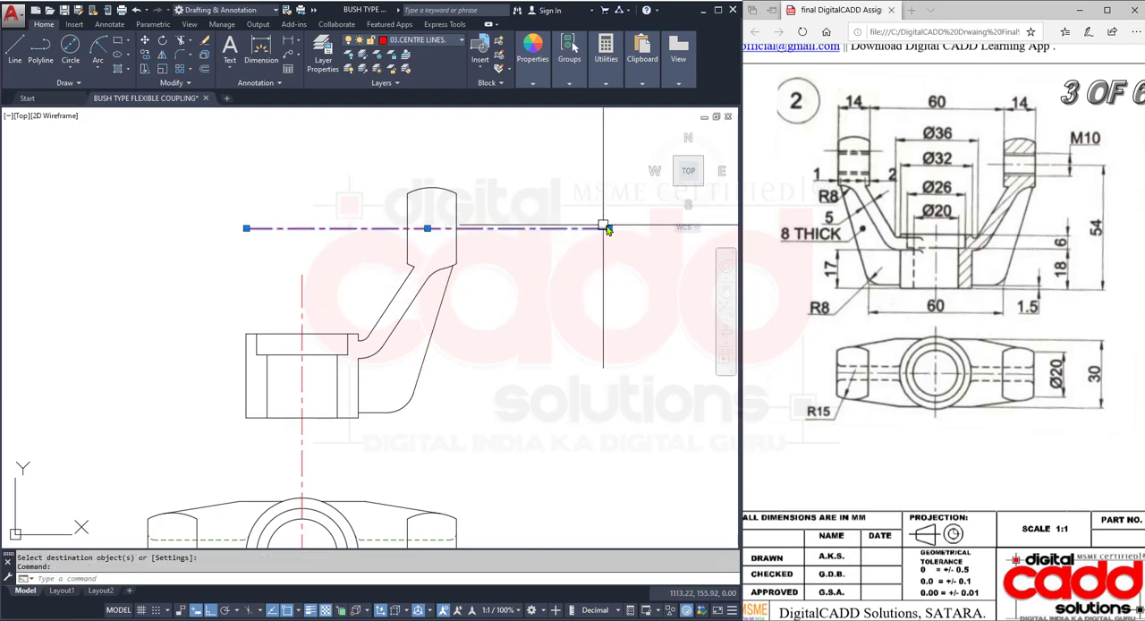
- Shorten the horizontal centre line at both ends so it extends only slightly beyond the lug's sides
left_click(608, 231)
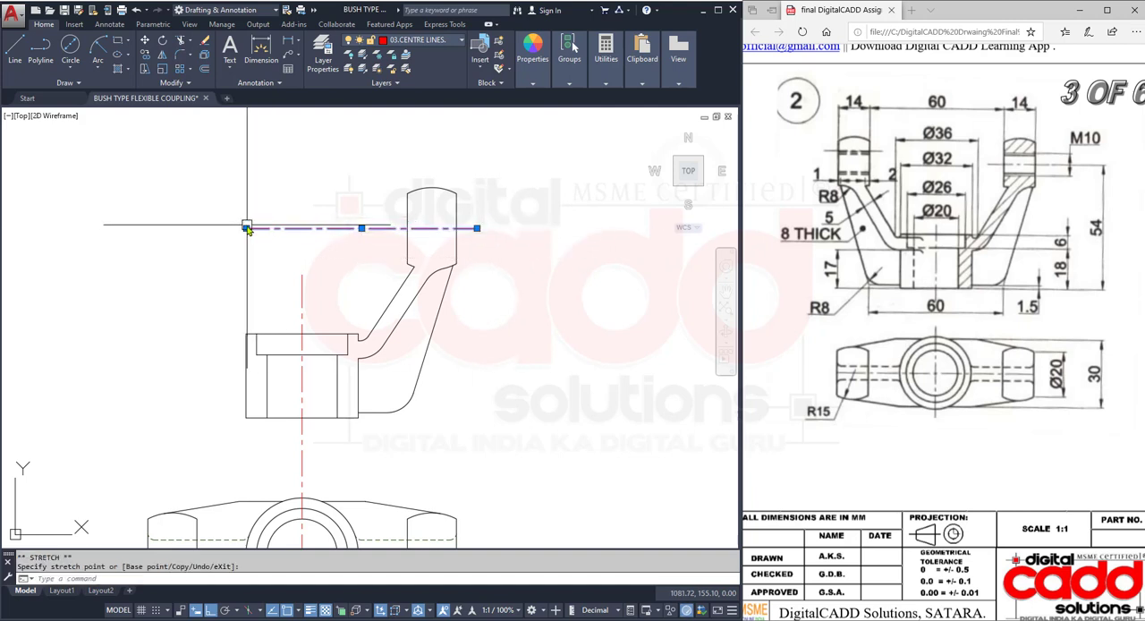
left_click(246, 228)
left_click(385, 231)
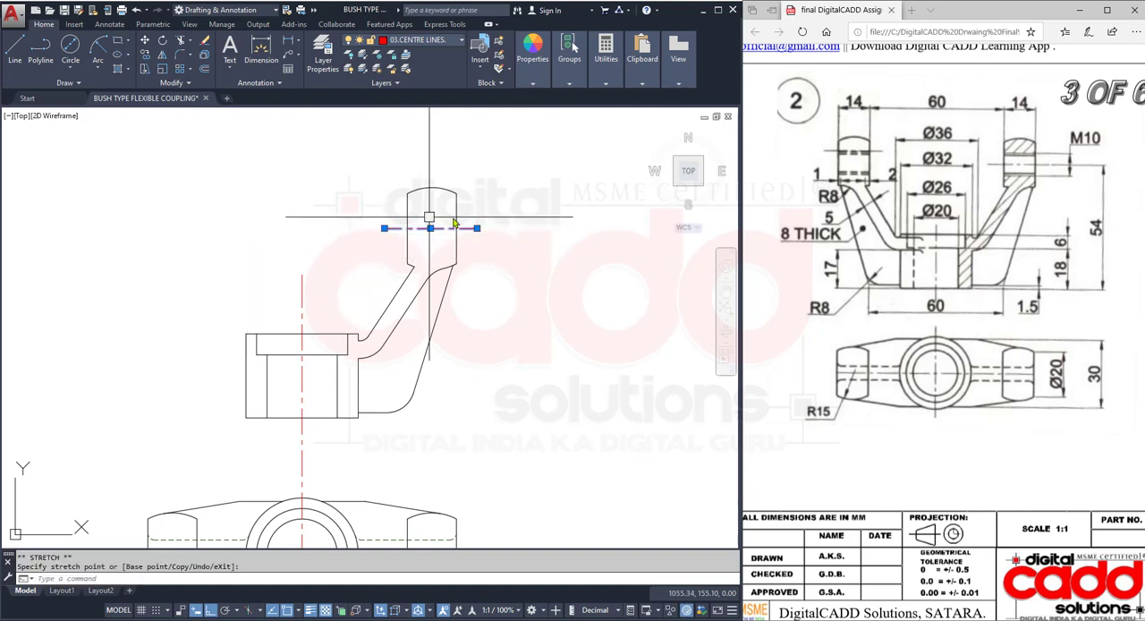
scroll(491, 213, "up", 2)
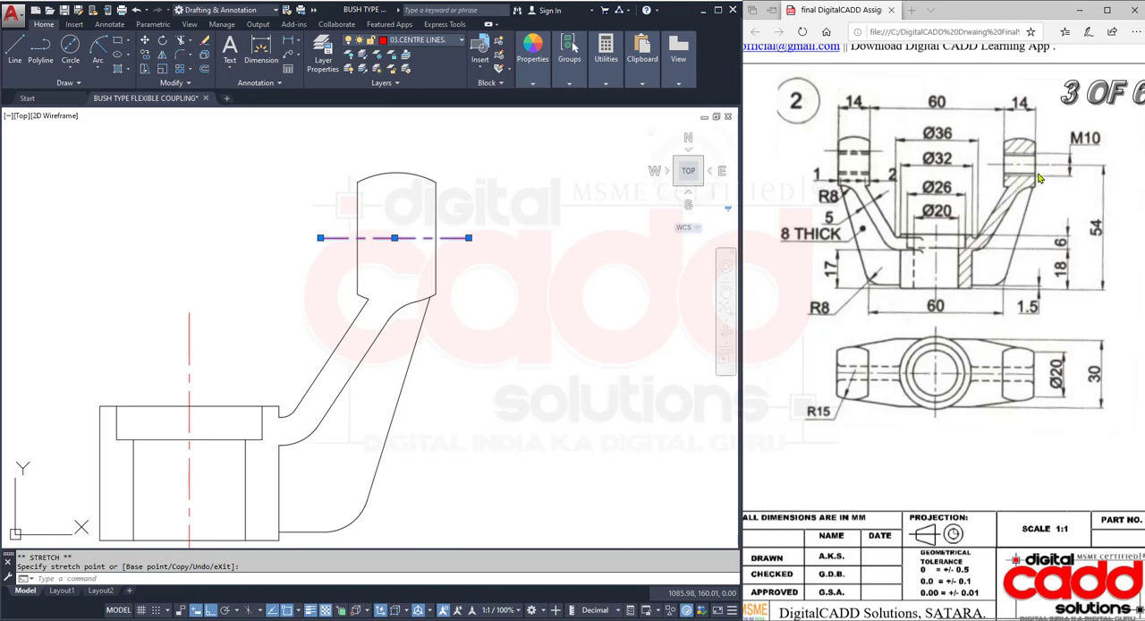
key("Escape")
- Offset the lug's horizontal centre line 5 mm upward and 5 mm downward for the M10 hole
middle_click_drag(510, 238, 462, 307)
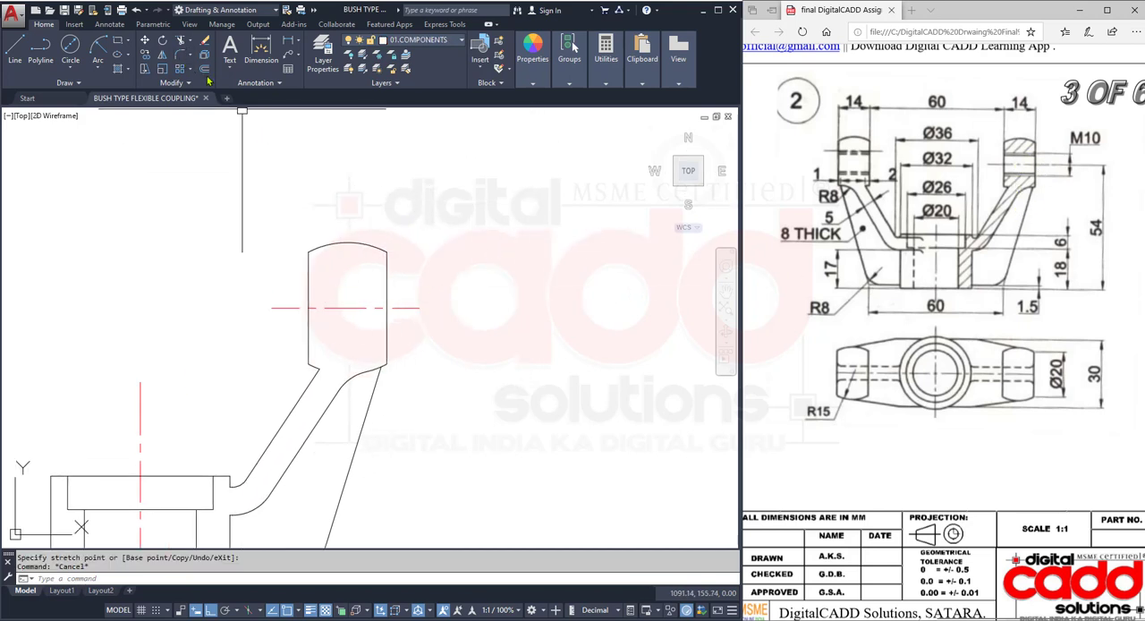
left_click(204, 68)
type("5")
key("Return")
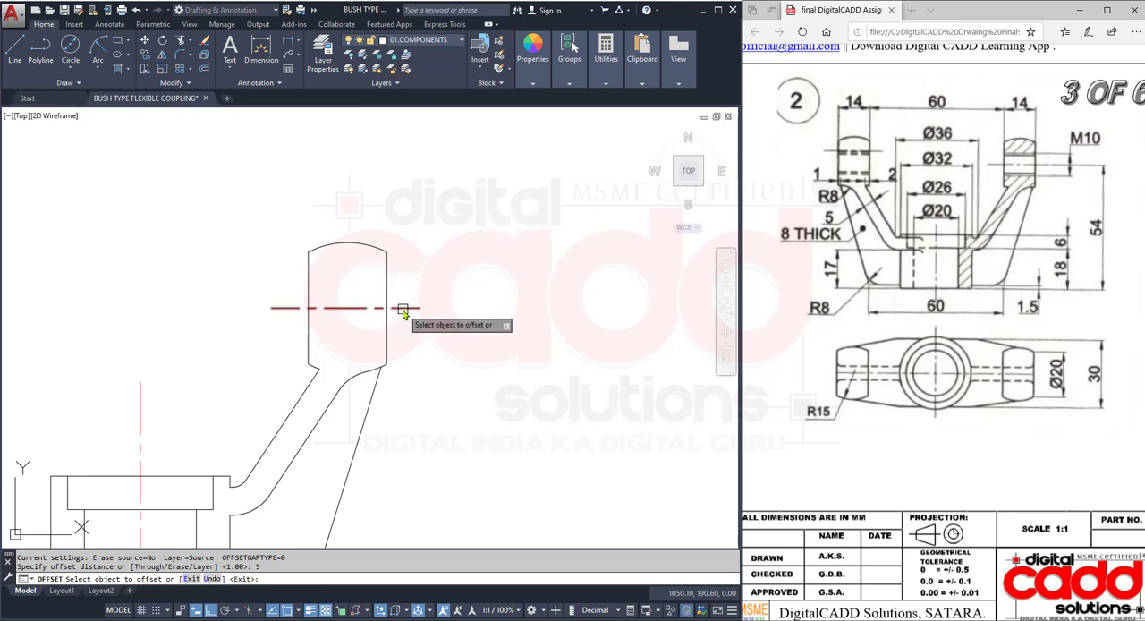
left_click(403, 308)
left_click(407, 280)
left_click(407, 308)
left_click(407, 350)
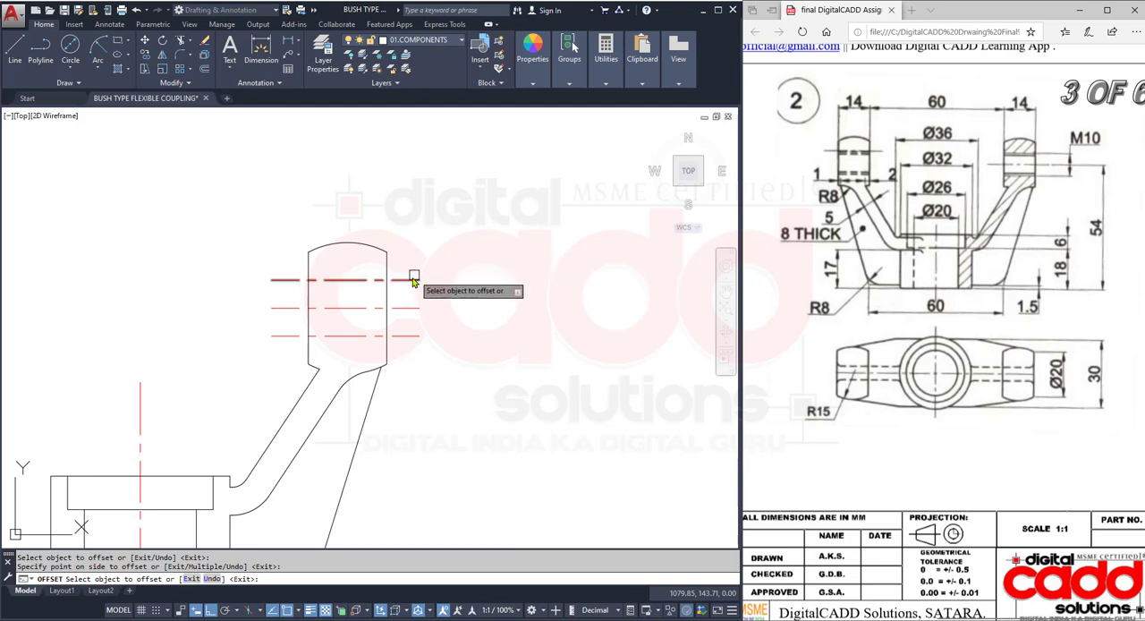
- Offset the upper and lower M10 hole lines 0.5 mm inward, toward the centre line
left_click(404, 280)
type(".5")
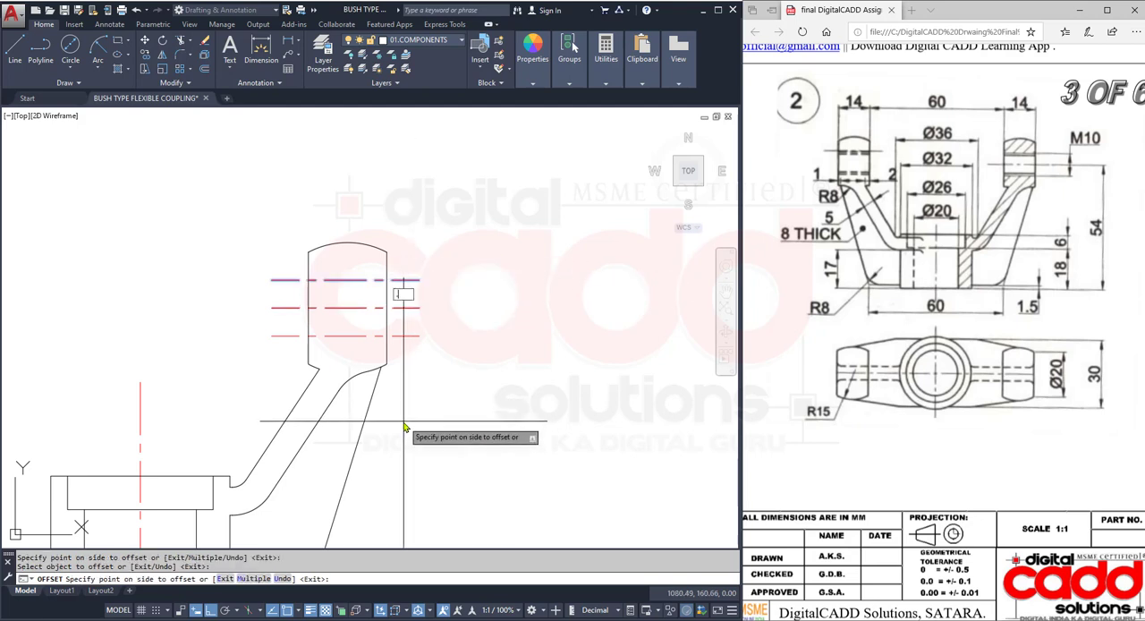
key("Return")
key("Return")
key("Return")
key("Return")
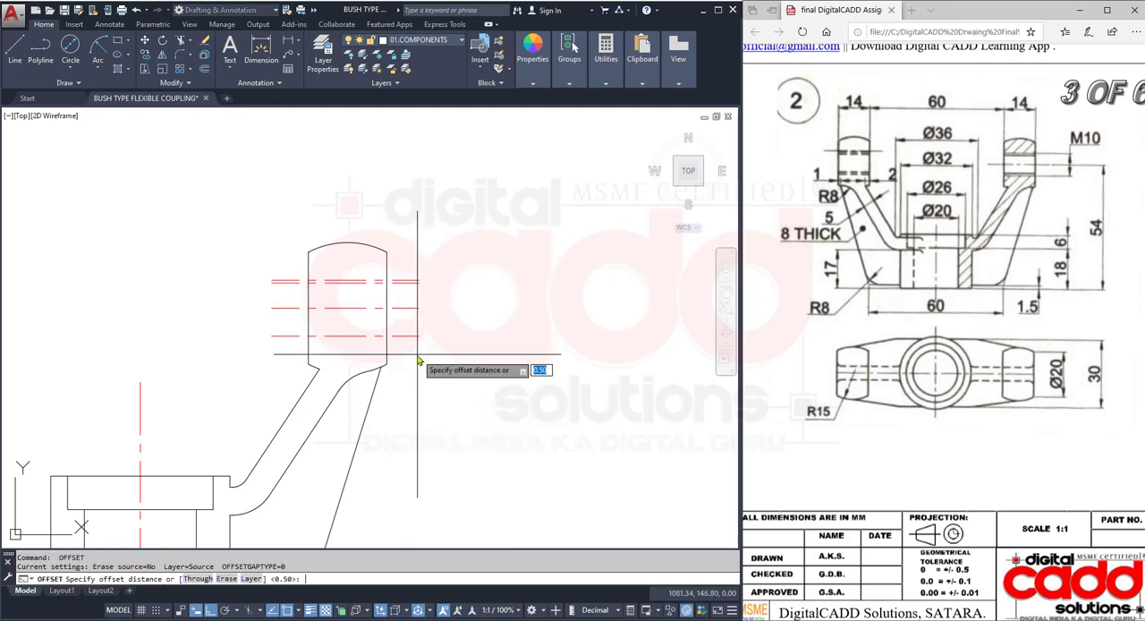
left_click(404, 336)
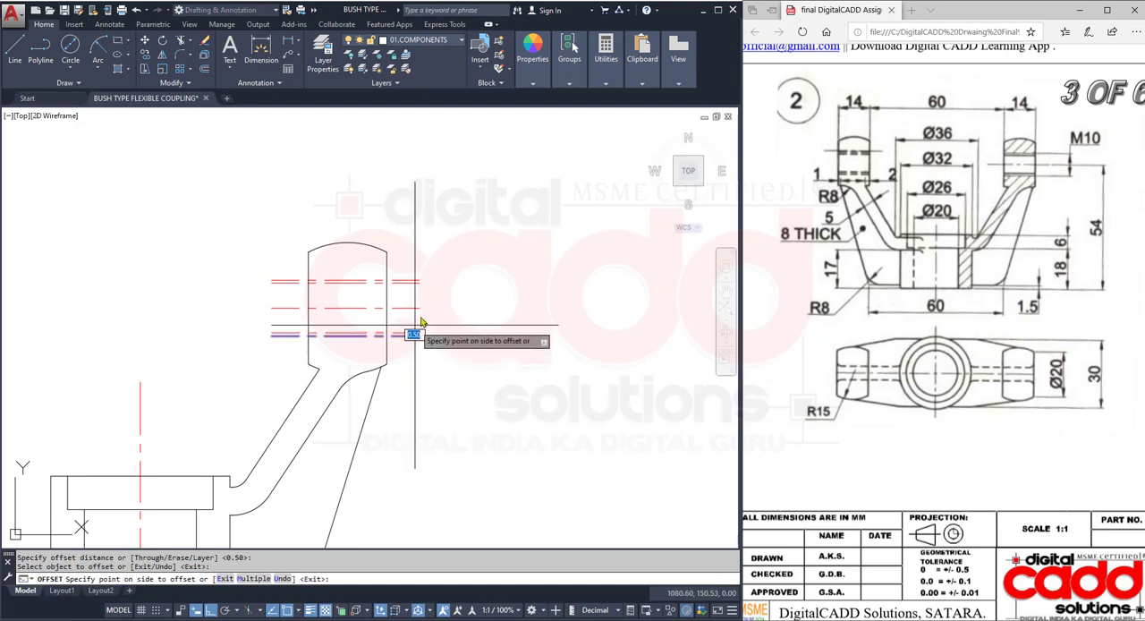
left_click(462, 358)
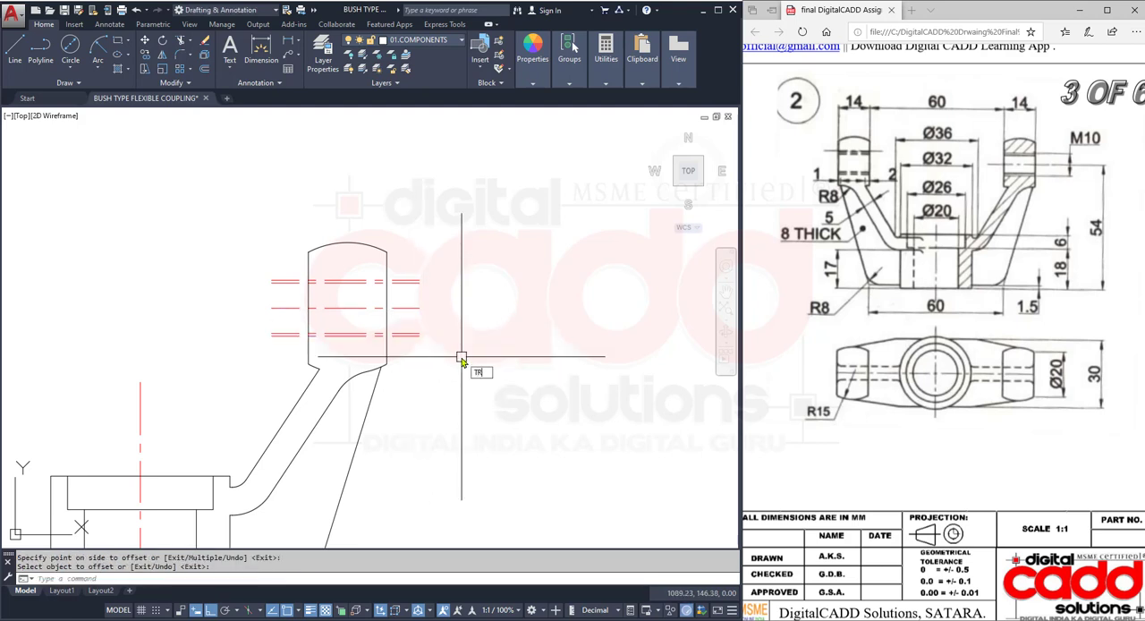
- Trim the four M10 hole lines to the lug's two vertical sides, leaving the centre line extending beyond them
type("TR")
key("Return")
left_click(389, 240)
left_click(292, 354)
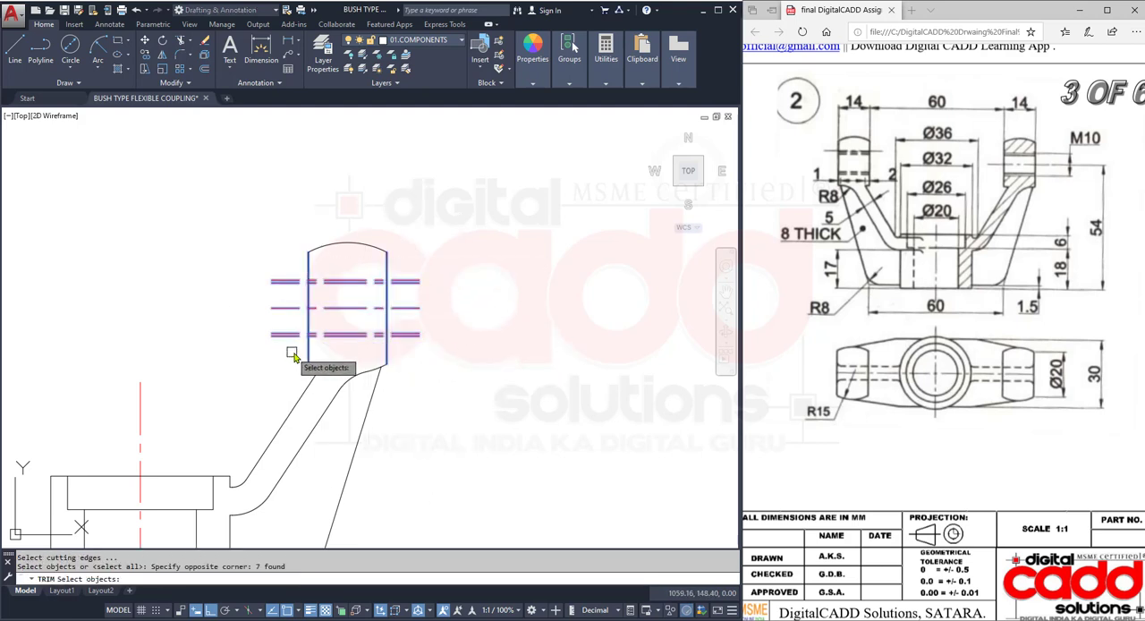
key("Return")
left_click(291, 347)
left_click(282, 328)
left_click(288, 259)
left_click(276, 289)
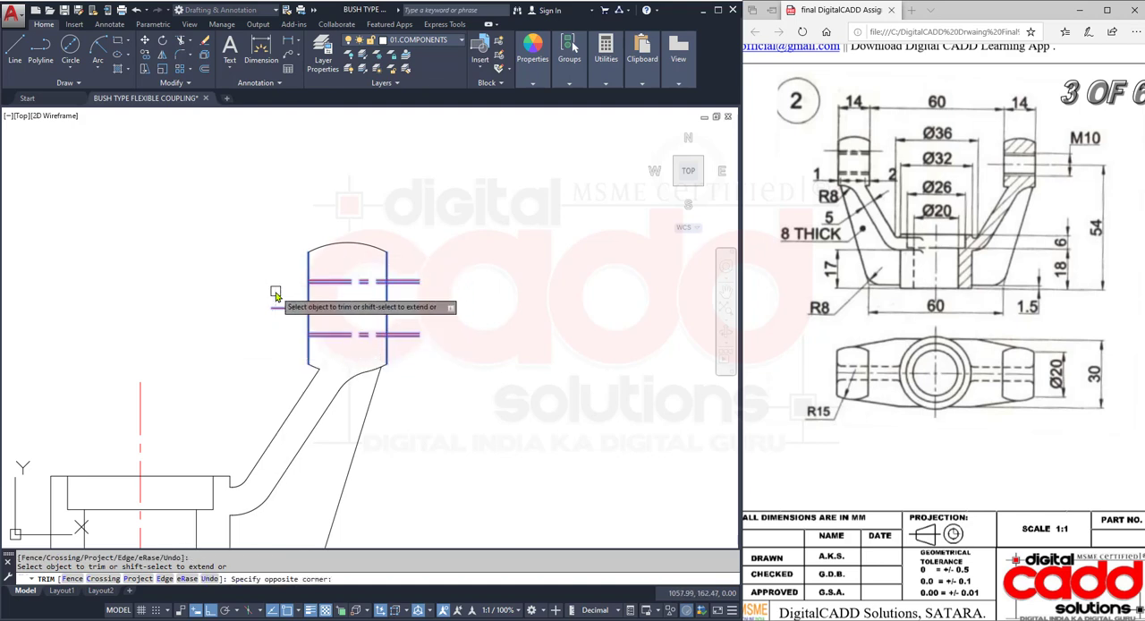
left_click(429, 258)
left_click(405, 297)
left_click(426, 322)
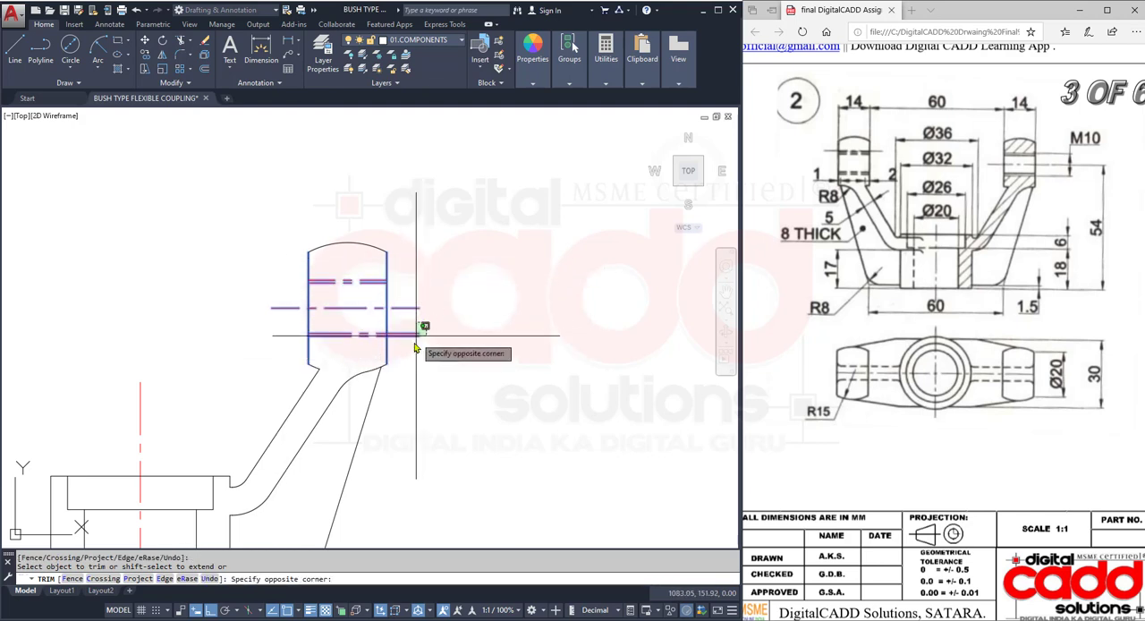
left_click(422, 385)
- Match the four M10 hole lines in the lug to the properties of the hidden line in the top view
type("M")
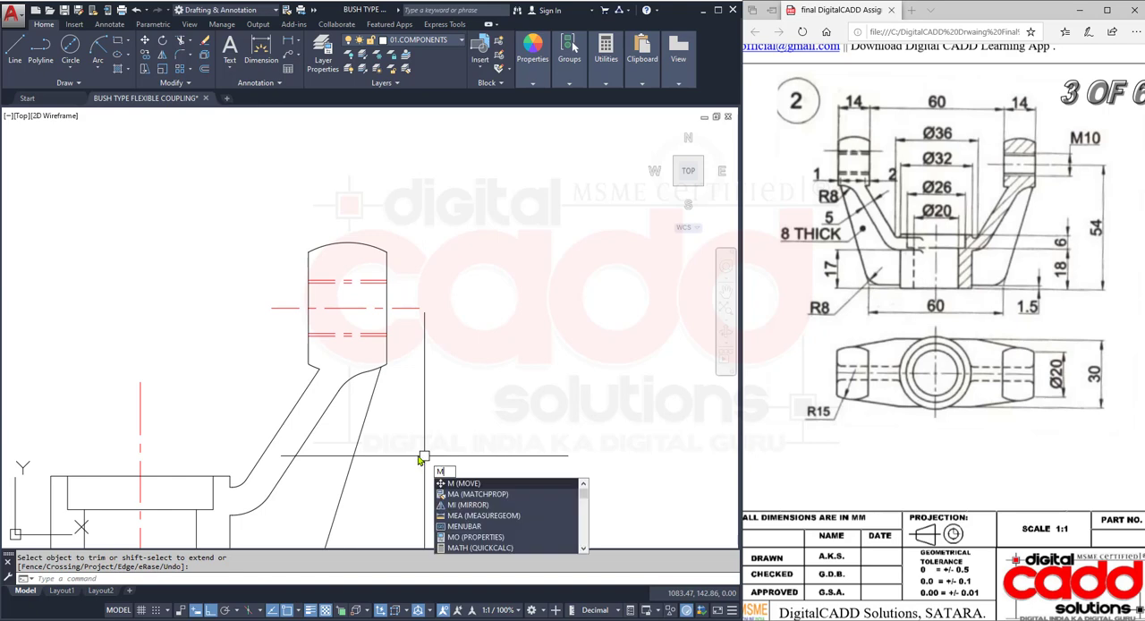
type("A")
key("Return")
scroll(483, 189, "down", 6)
scroll(474, 356, "up", 4)
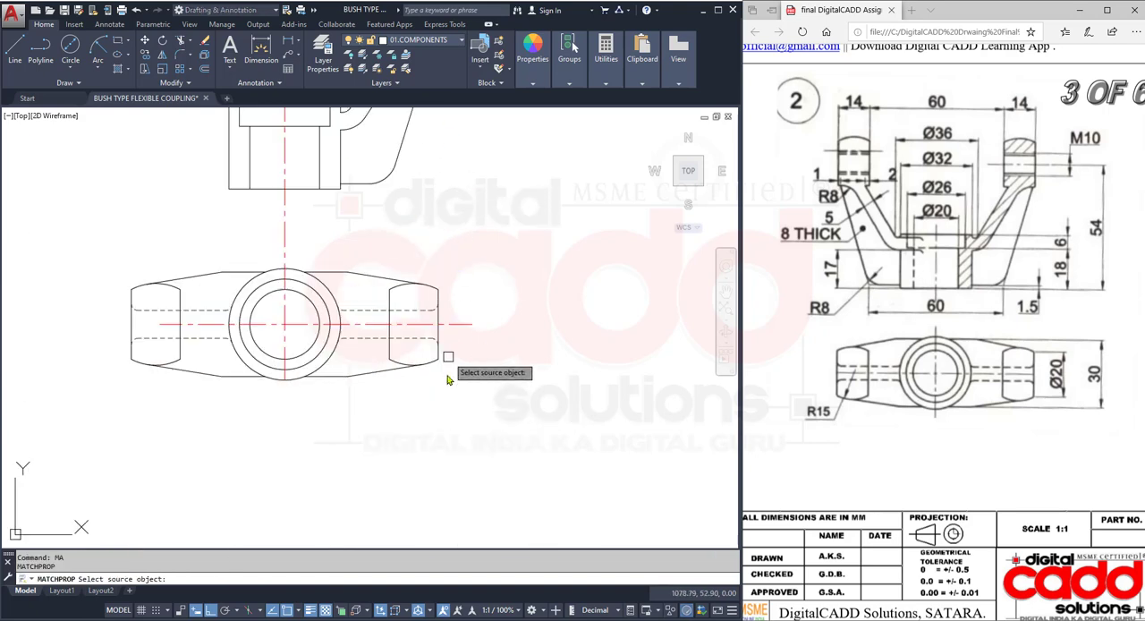
left_click(360, 346)
scroll(426, 266, "up", 5)
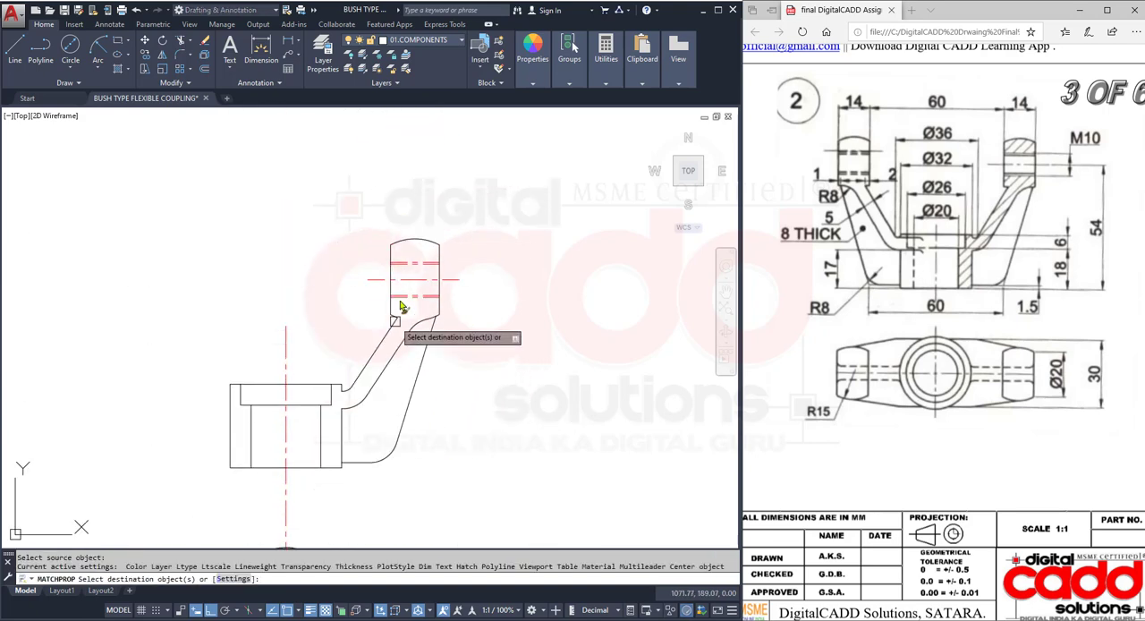
left_click(425, 233)
left_click(410, 330)
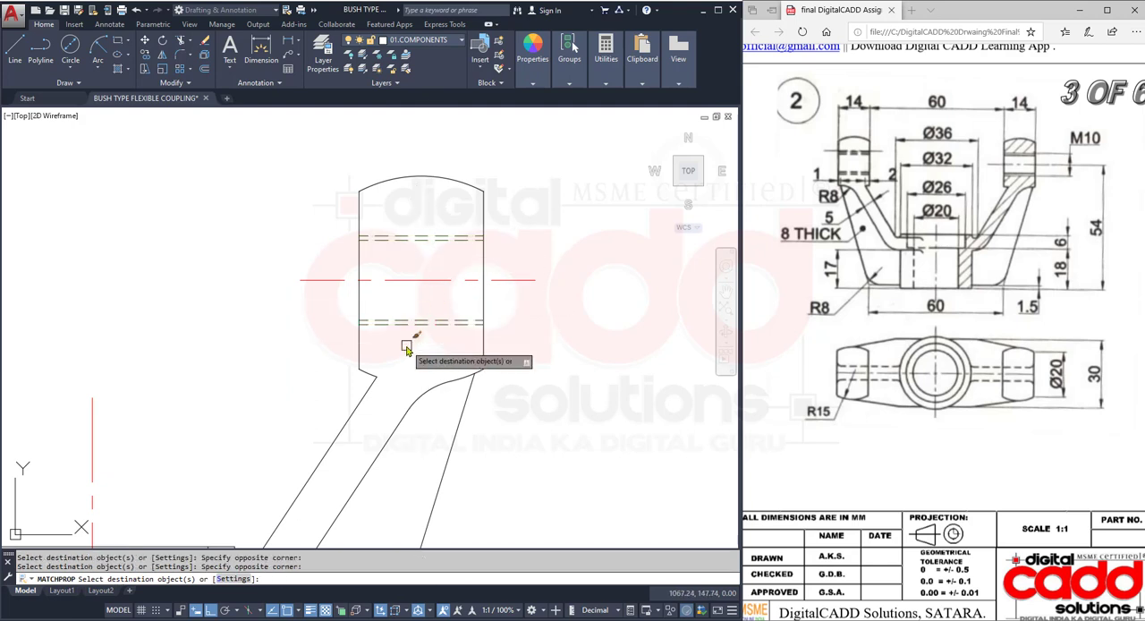
- Mirror the right arm, rib and lug with its M10 hole lines about the hub's vertical centre line, keeping the originals, and save the drawing
scroll(390, 278, "down", 5)
middle_click_drag(440, 396, 397, 366)
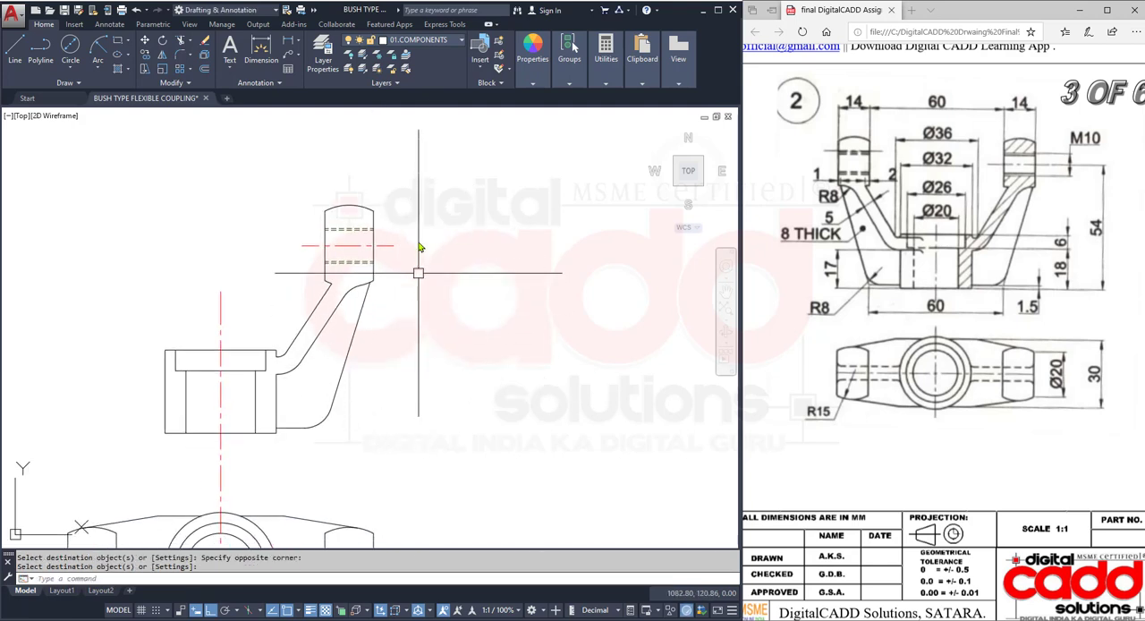
left_click(420, 150)
left_click(291, 476)
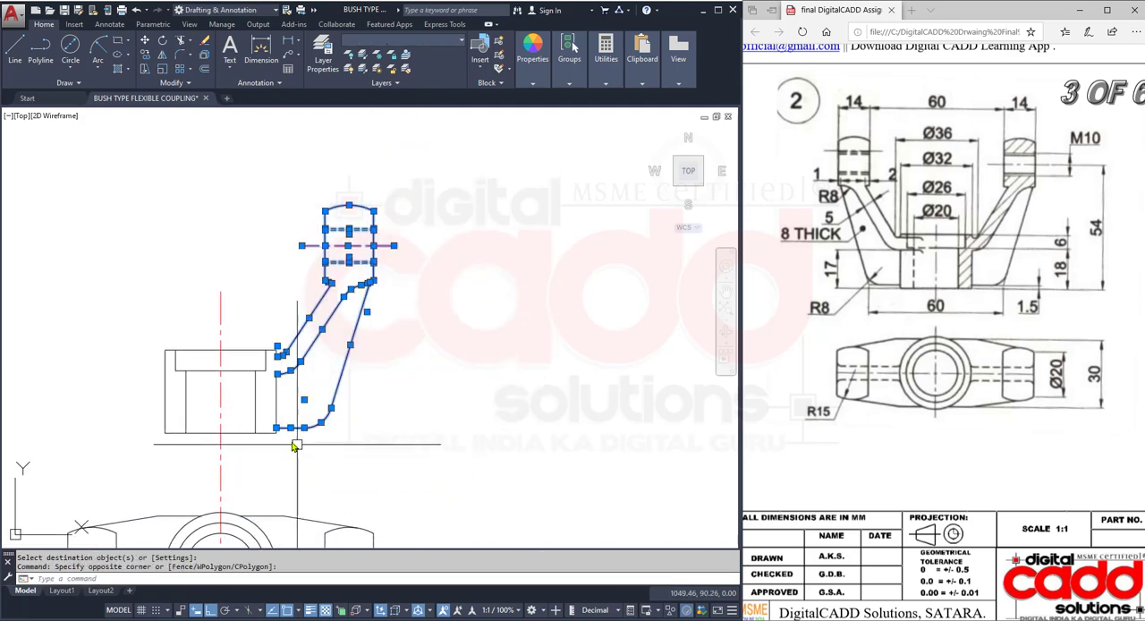
scroll(265, 379, "up", 4)
scroll(169, 391, "up", 4)
left_click(414, 167)
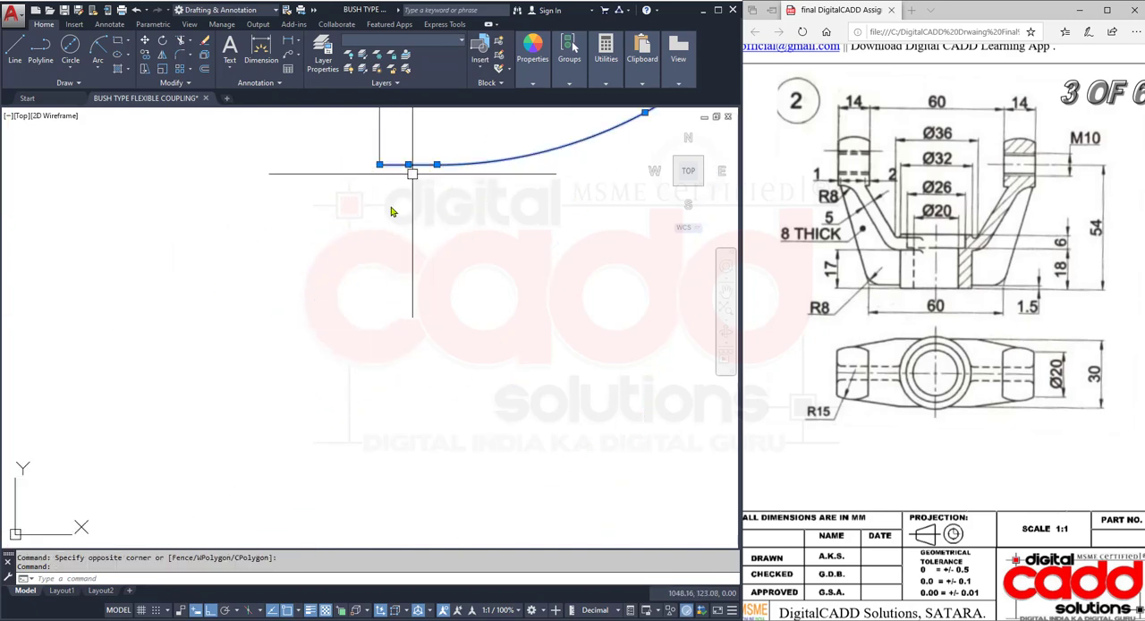
scroll(342, 283, "down", 3)
scroll(367, 437, "up", 4)
left_click(323, 411)
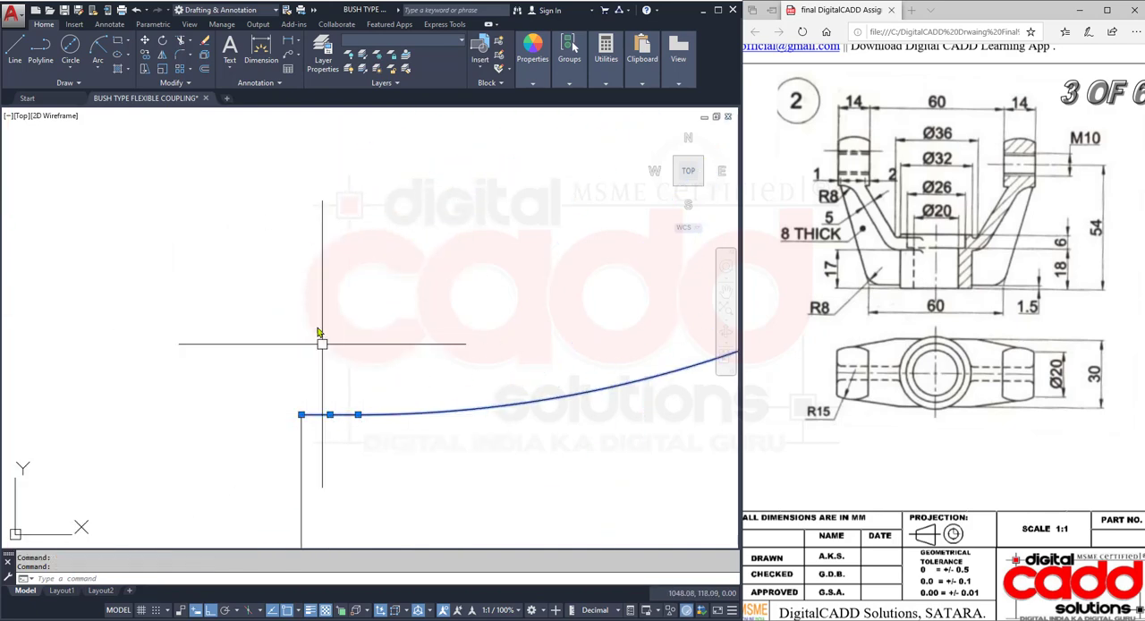
scroll(316, 304, "down", 4)
scroll(328, 353, "down", 5)
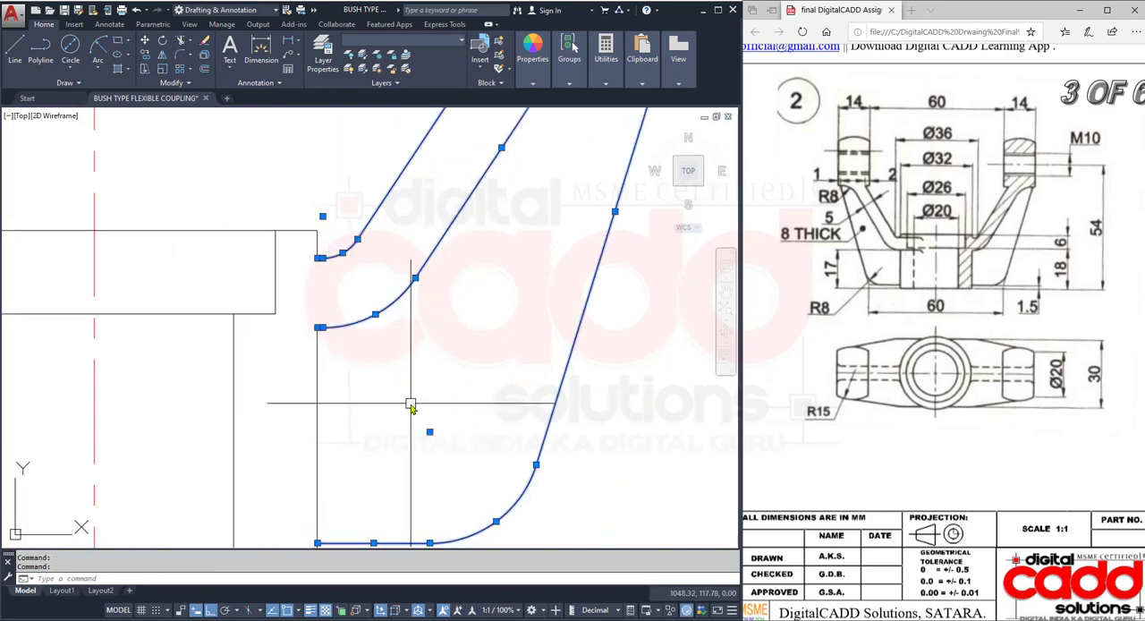
left_click(162, 54)
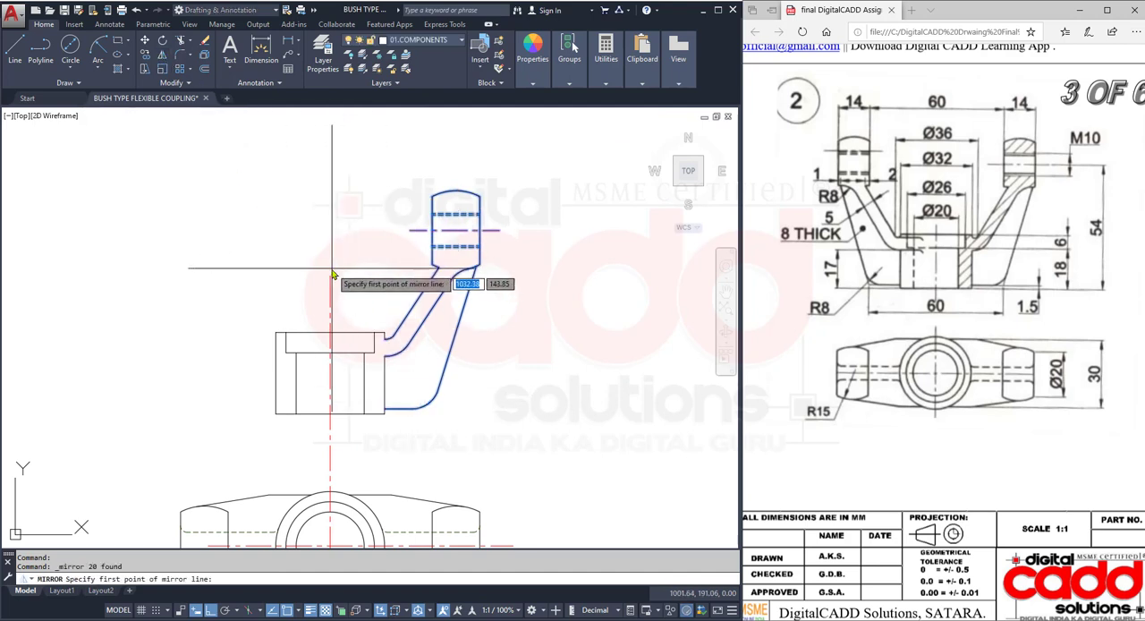
left_click(330, 276)
left_click(330, 333)
key("Return")
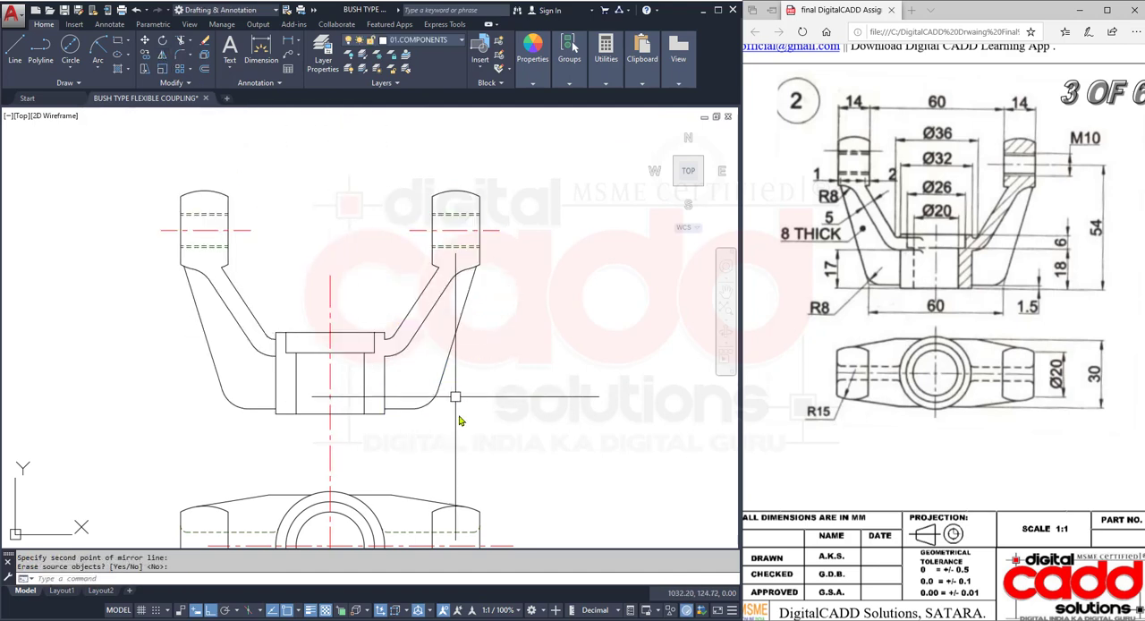
middle_click_drag(463, 418, 480, 391)
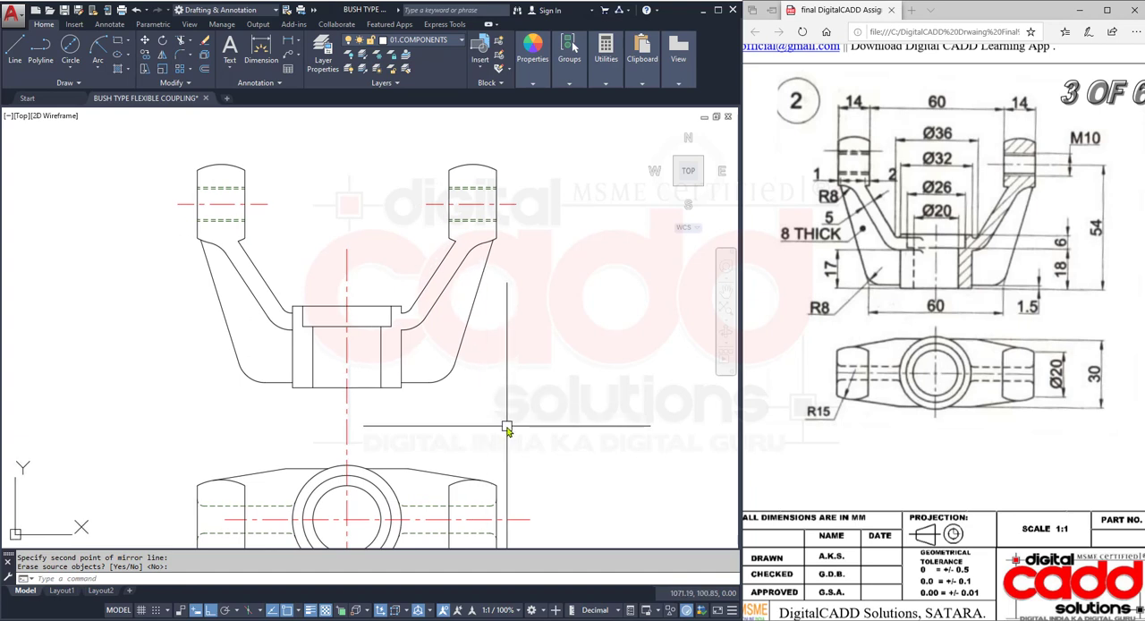
key("ctrl+s")
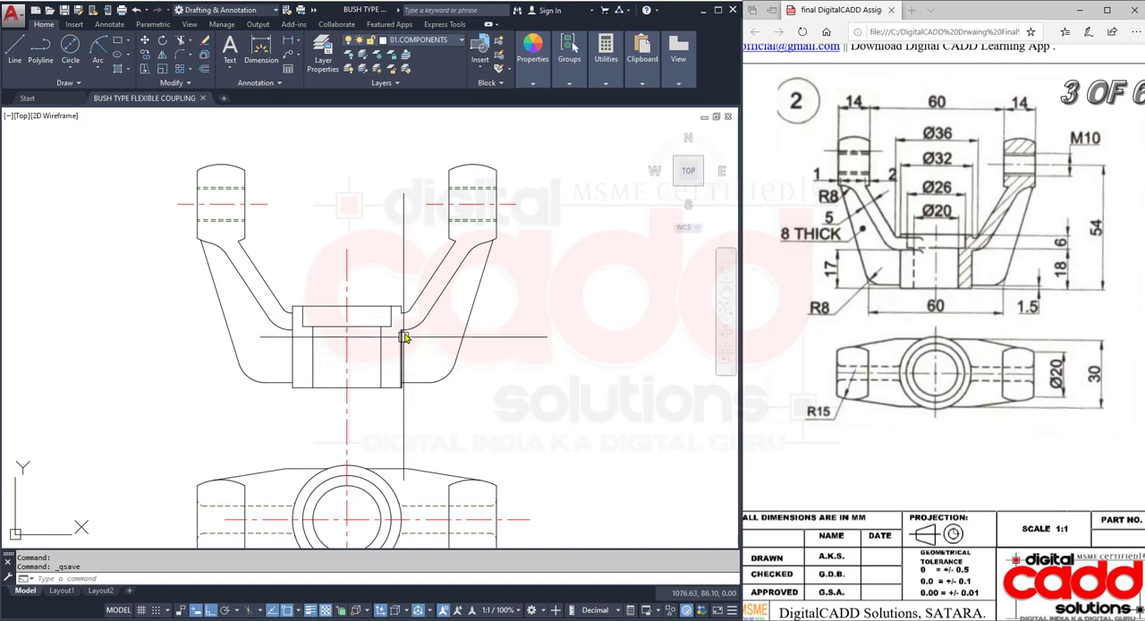
- Match the four M10 hole lines in the right lug to the properties of the hub recess's horizontal continuous line
scroll(481, 224, "up", 2)
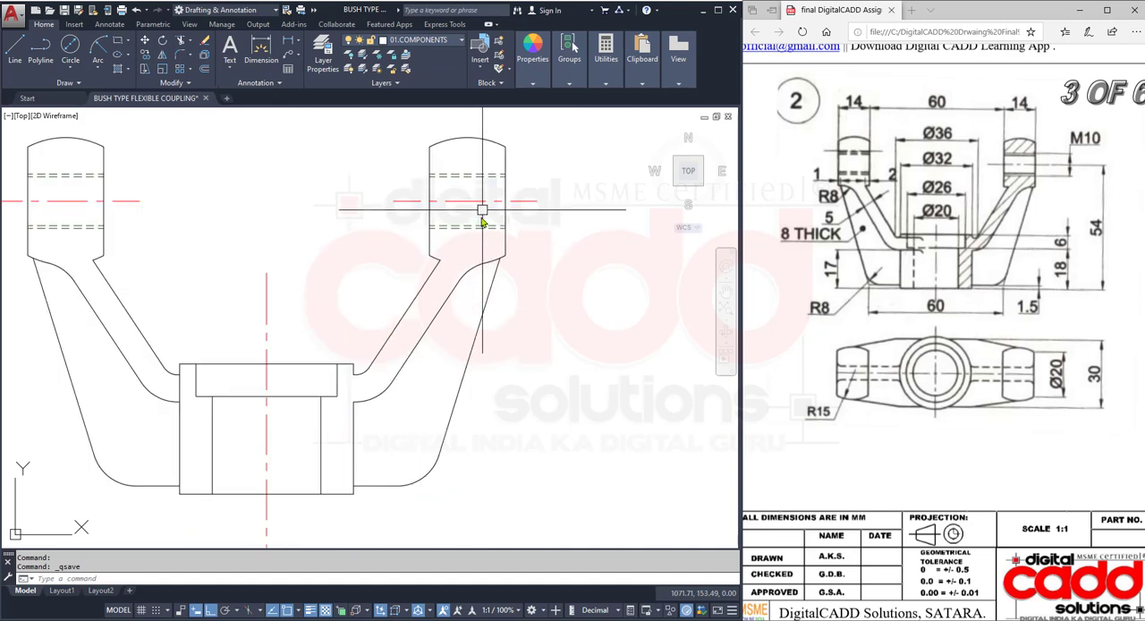
type("MA")
key("Return")
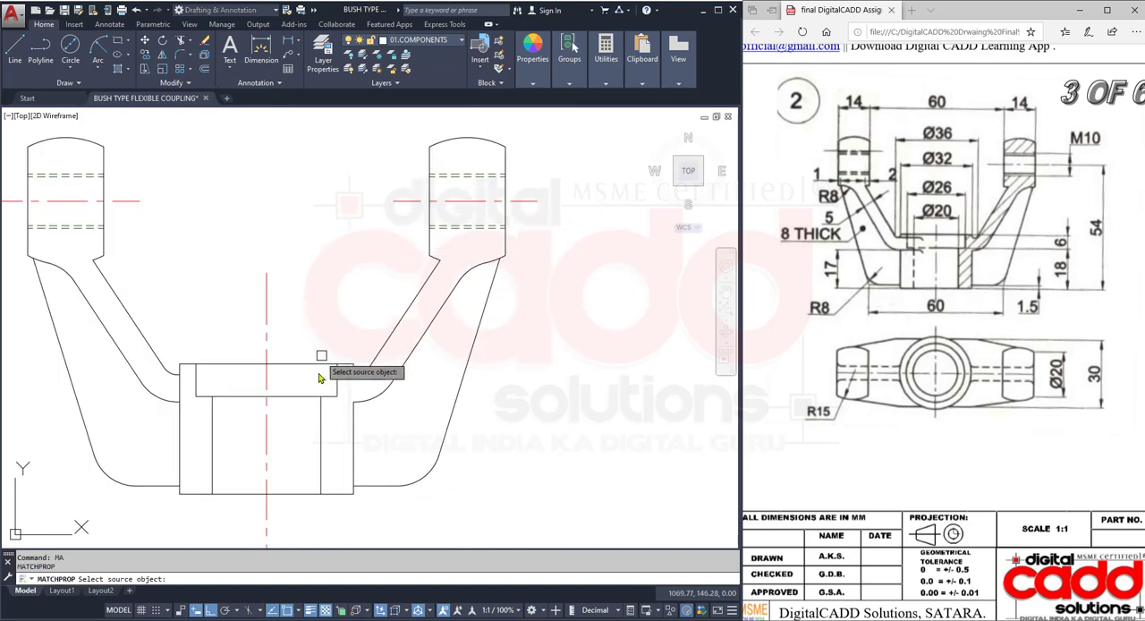
left_click(315, 394)
left_click(497, 156)
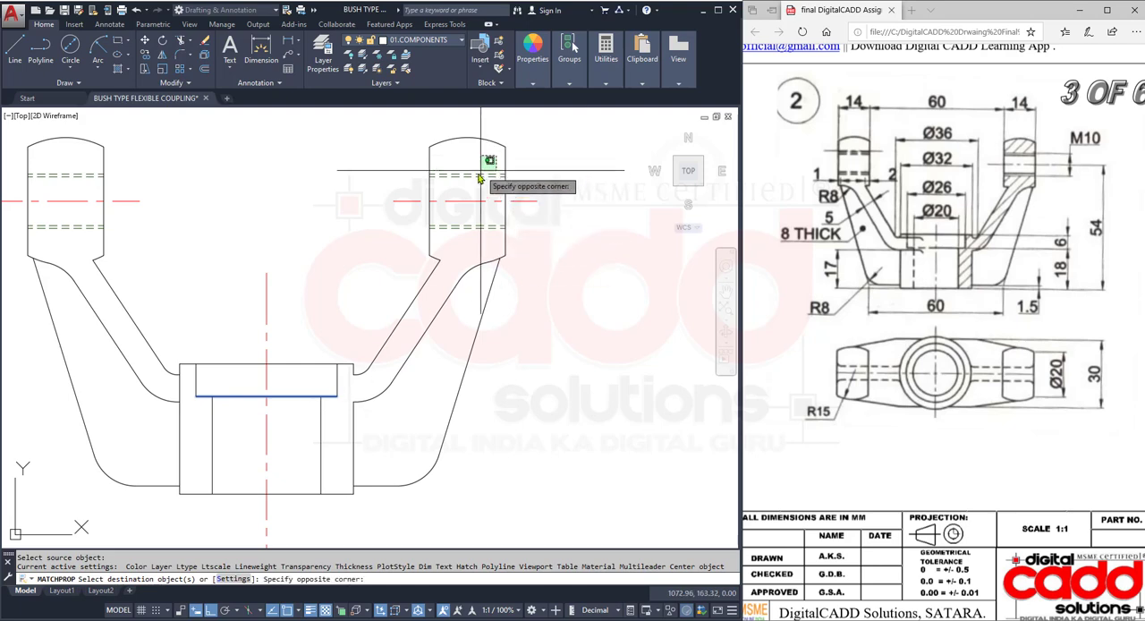
left_click(477, 180)
left_click(471, 251)
left_click(460, 225)
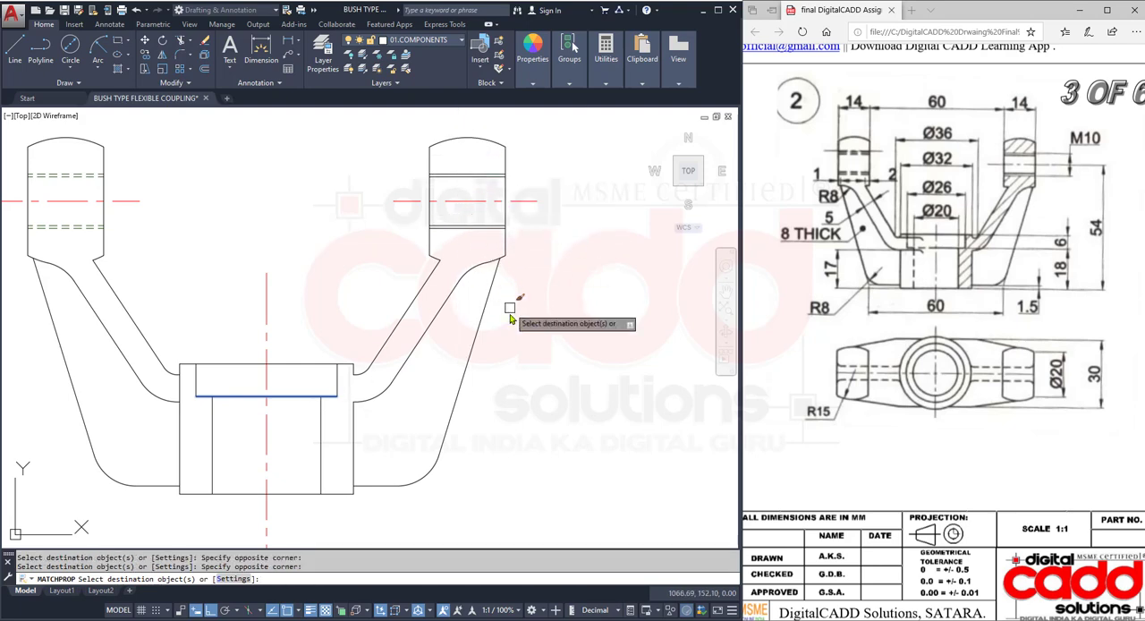
- Project a vertical ray upward from the left intersection of the top view's lower straight edge and the outermost hub circle
scroll(497, 318, "down", 4)
middle_click_drag(485, 398, 410, 331)
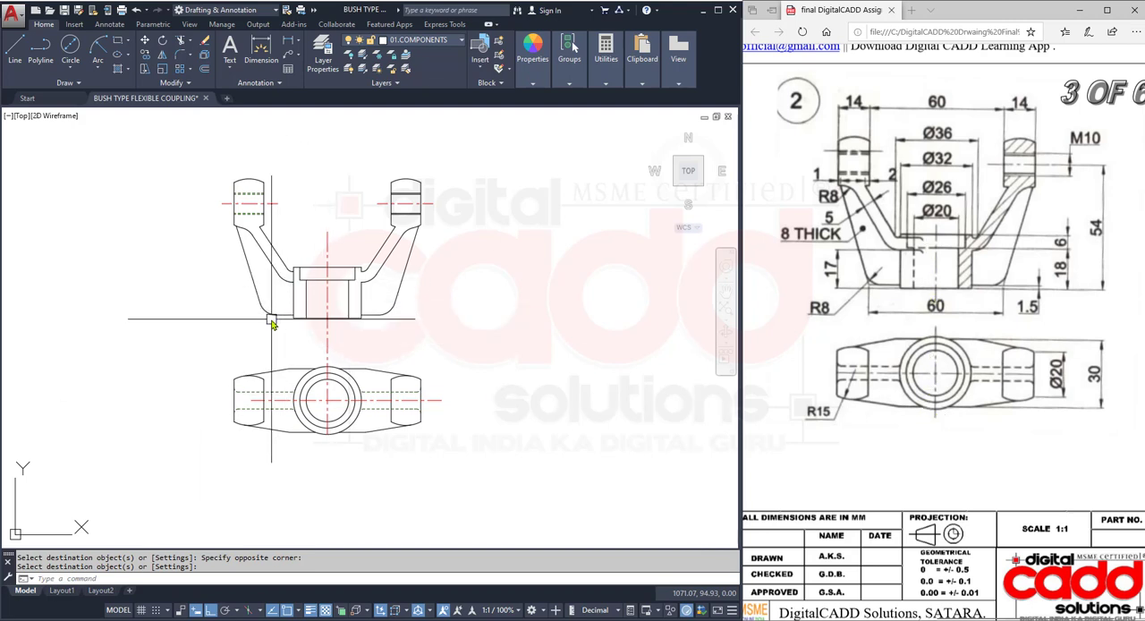
type("AY")
key("Return")
scroll(302, 393, "up", 5)
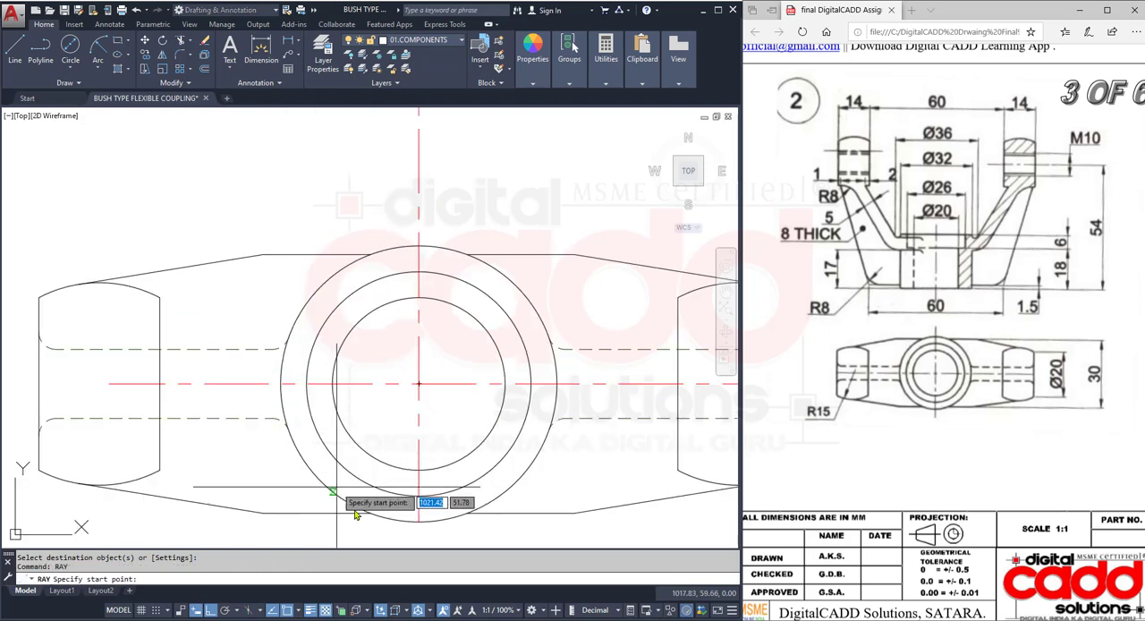
left_click(370, 513)
left_click(382, 424)
key("Return")
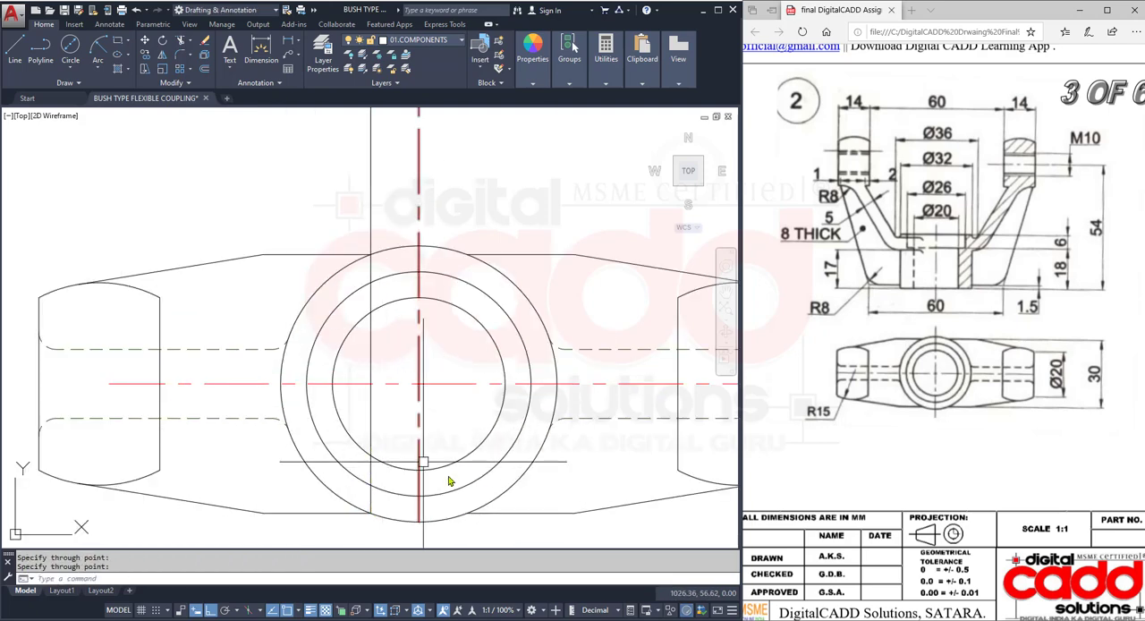
- Project a vertical ray upward from the corresponding right intersection in the top view, and erase the stray slanted ray
key("Return")
left_click(469, 513)
left_click(467, 438)
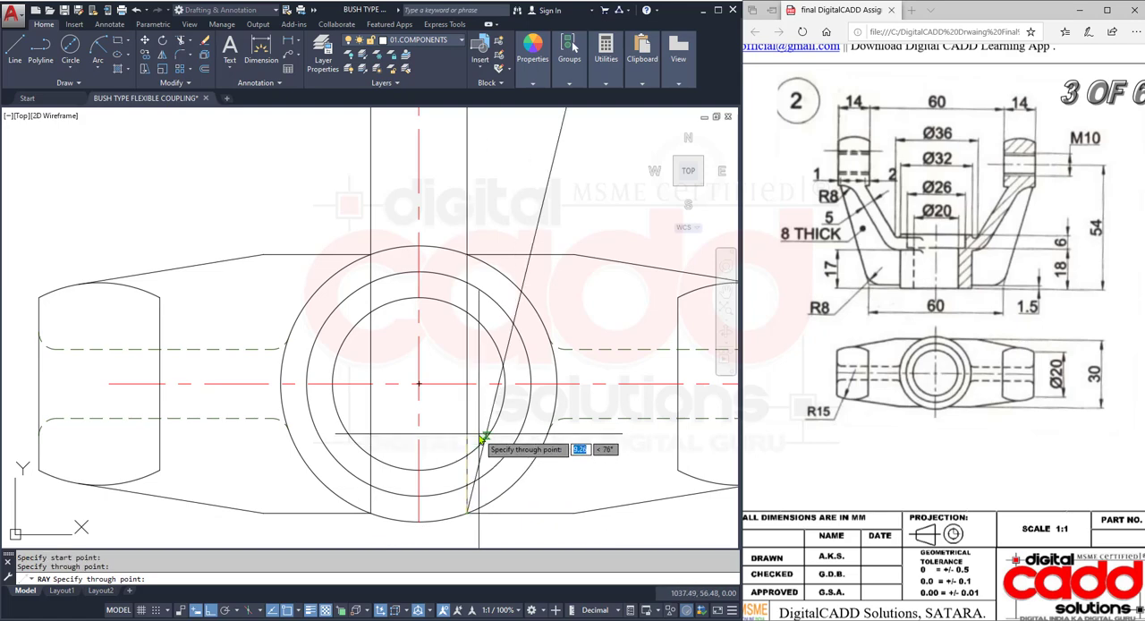
key("ctrl+z")
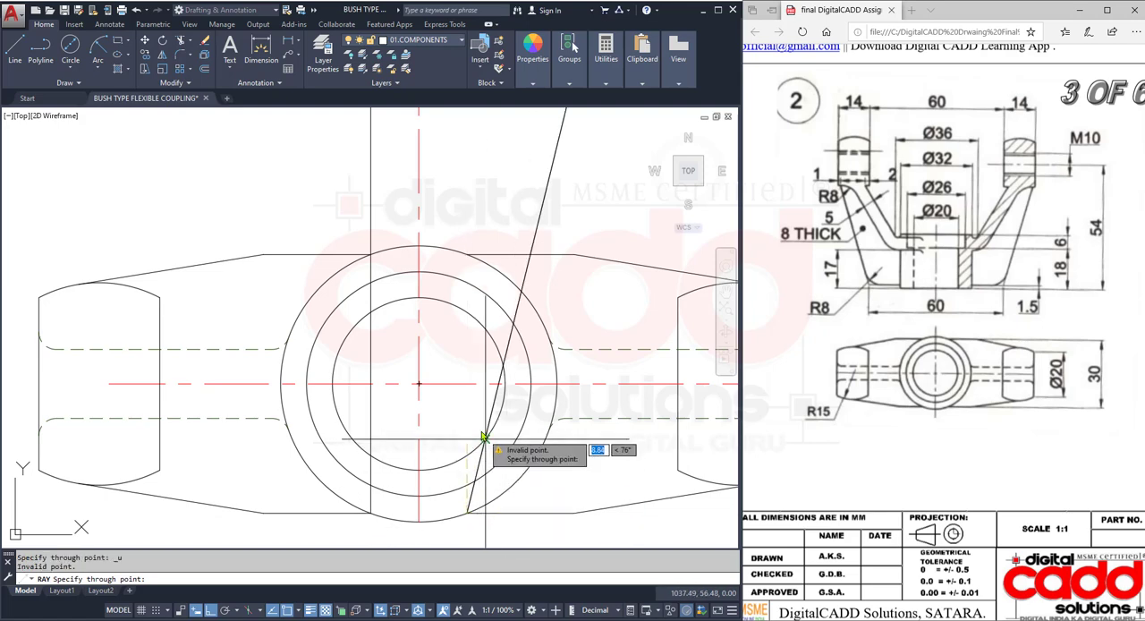
left_click(463, 414)
key("Return")
left_click(491, 414)
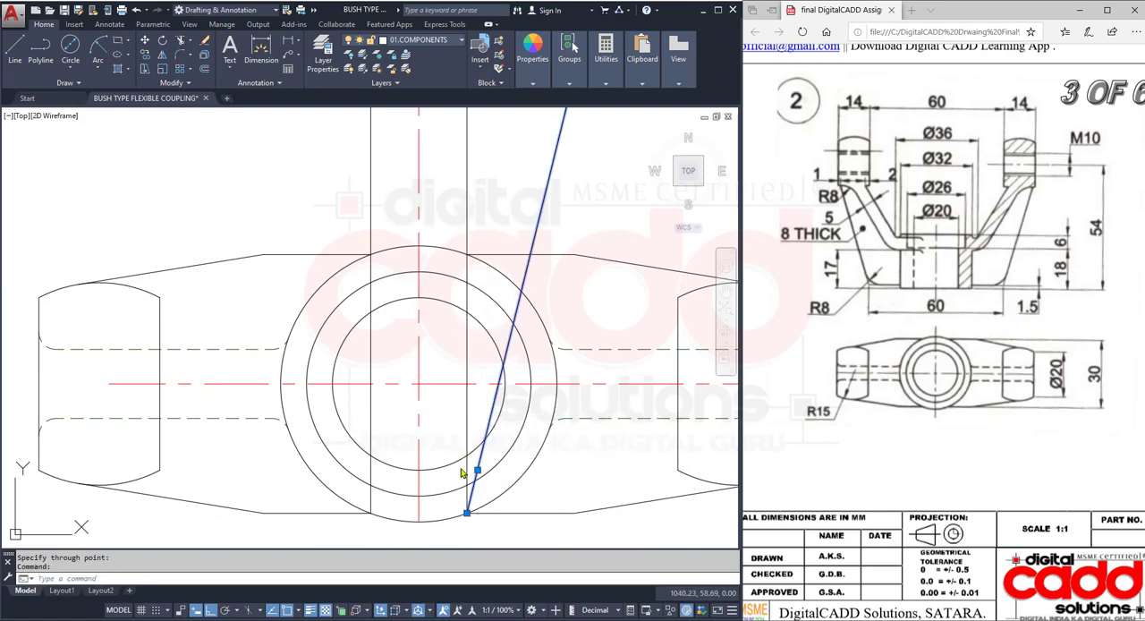
type("e")
key("Return")
- Erase the right-hand vertical projection ray crossing the front view
scroll(481, 461, "down", 6)
scroll(488, 327, "up", 4)
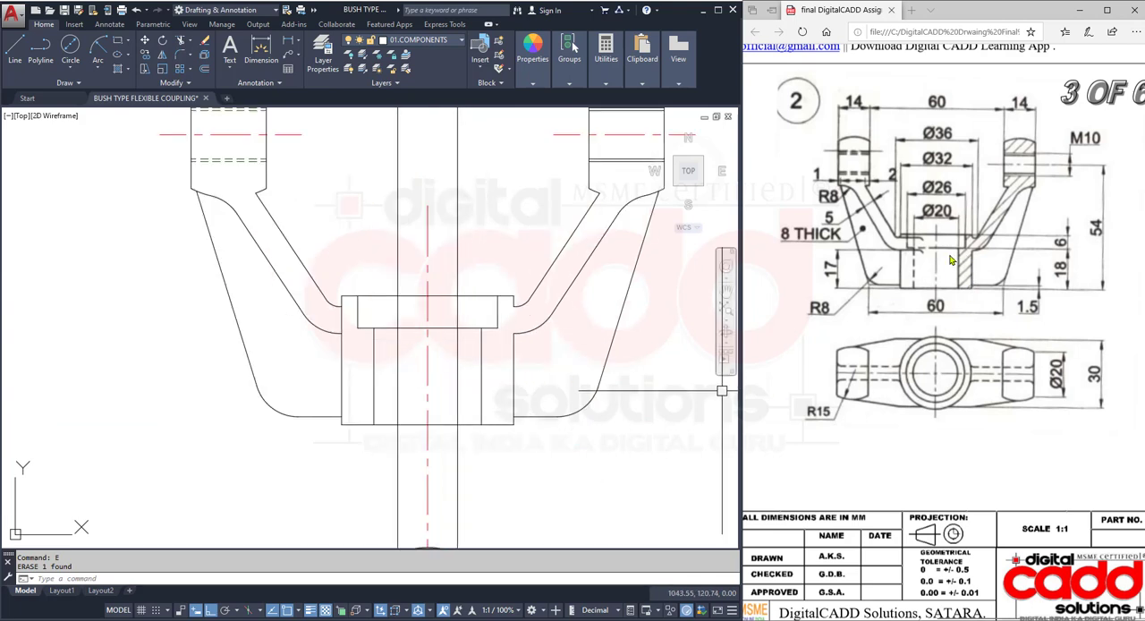
left_click(474, 168)
left_click(422, 183)
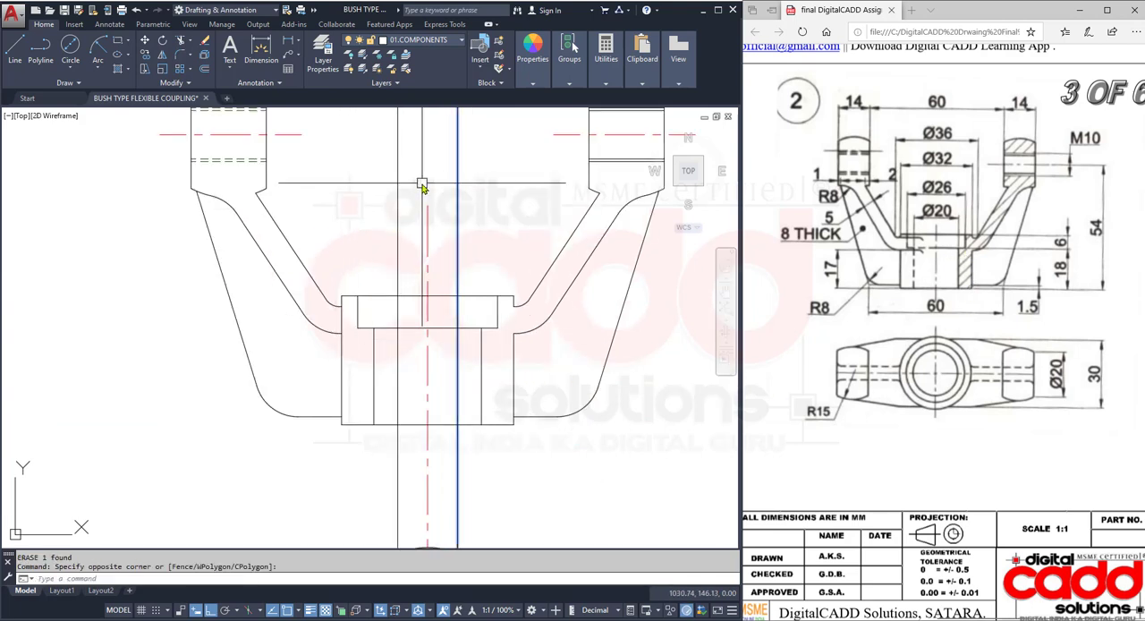
type("e")
key("Return")
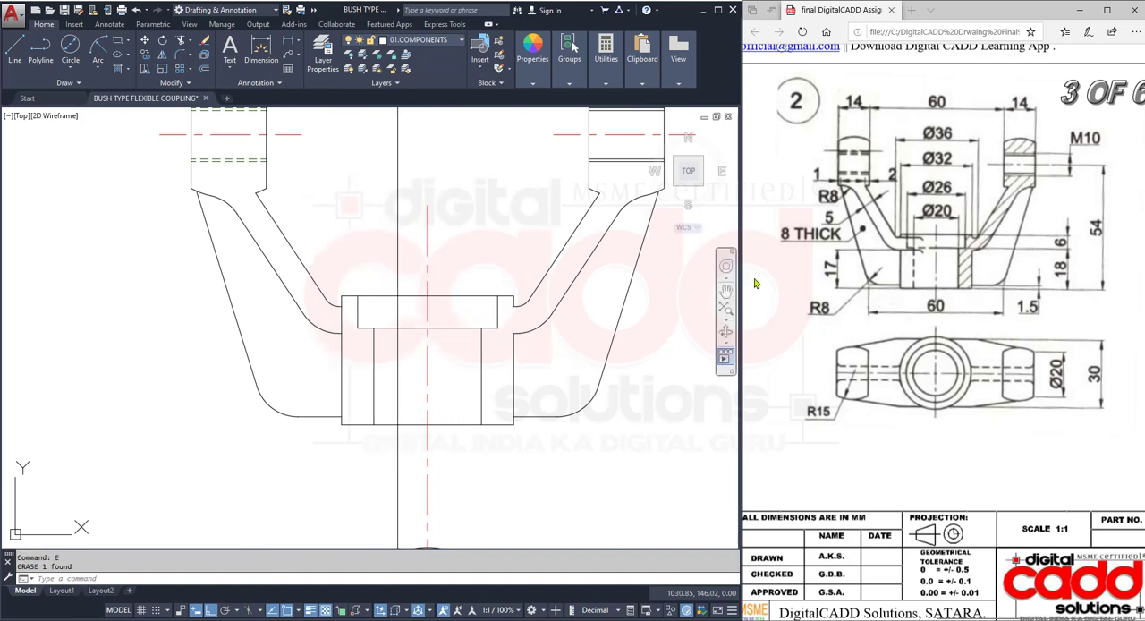
- Stretch the short horizontal line ending the left arm's upper edge across the hub to the vertical projection ray
scroll(349, 314, "up", 6)
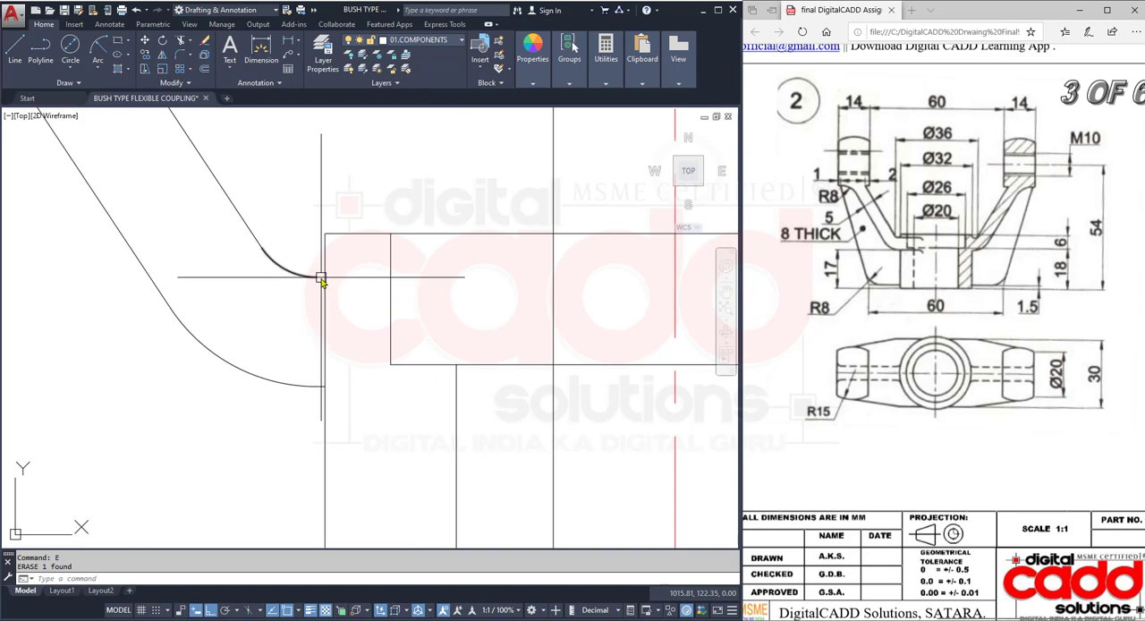
scroll(321, 280, "up", 3)
left_click(330, 269)
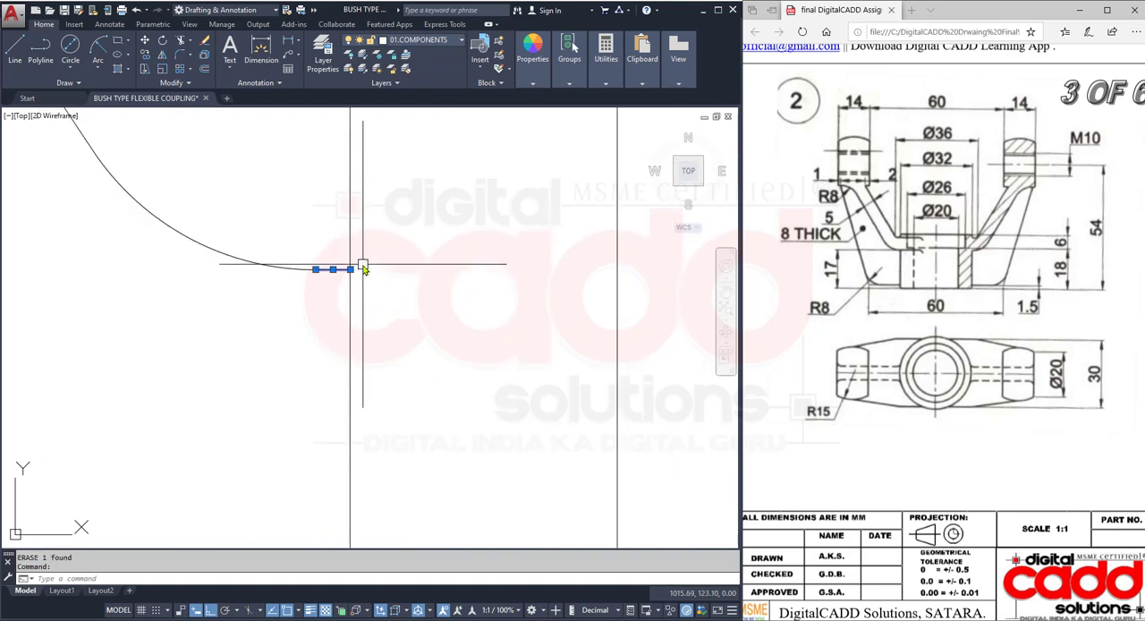
left_click(350, 269)
scroll(304, 299, "down", 4)
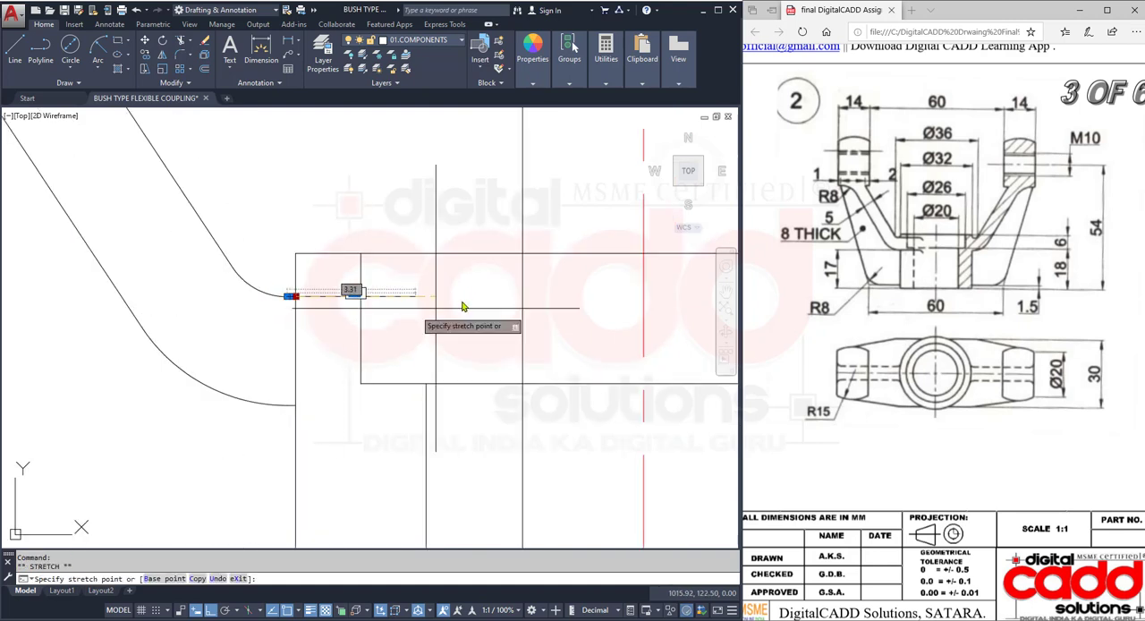
left_click(523, 297)
key("Escape")
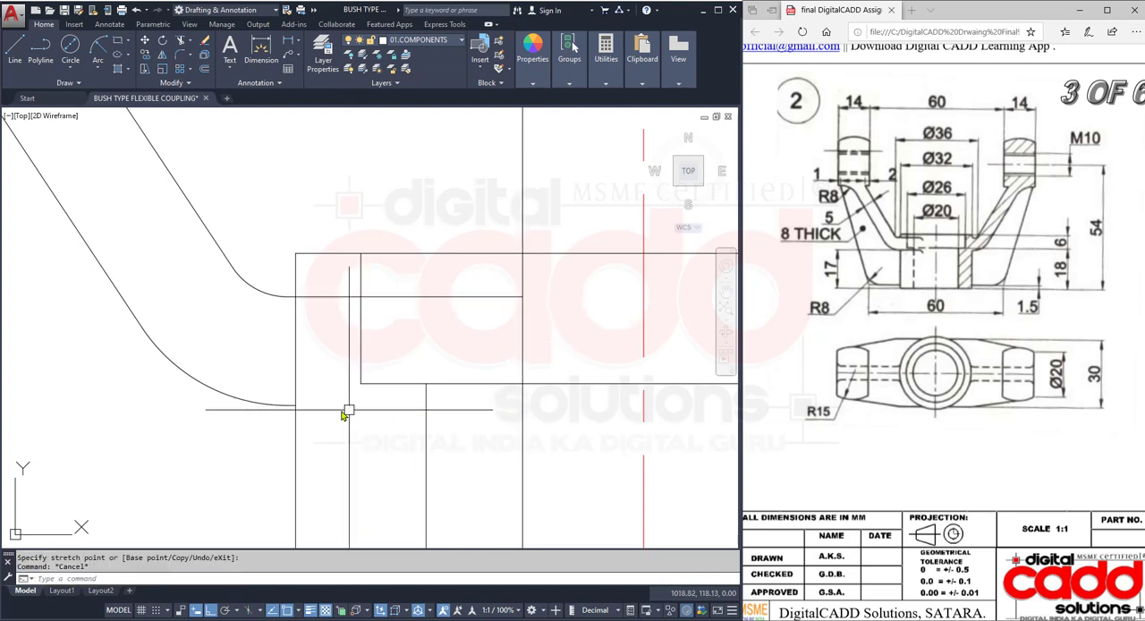
- Stretch the short horizontal line ending the left arm's lower edge across the hub to the vertical projection ray
scroll(290, 407, "up", 3)
left_click(295, 396)
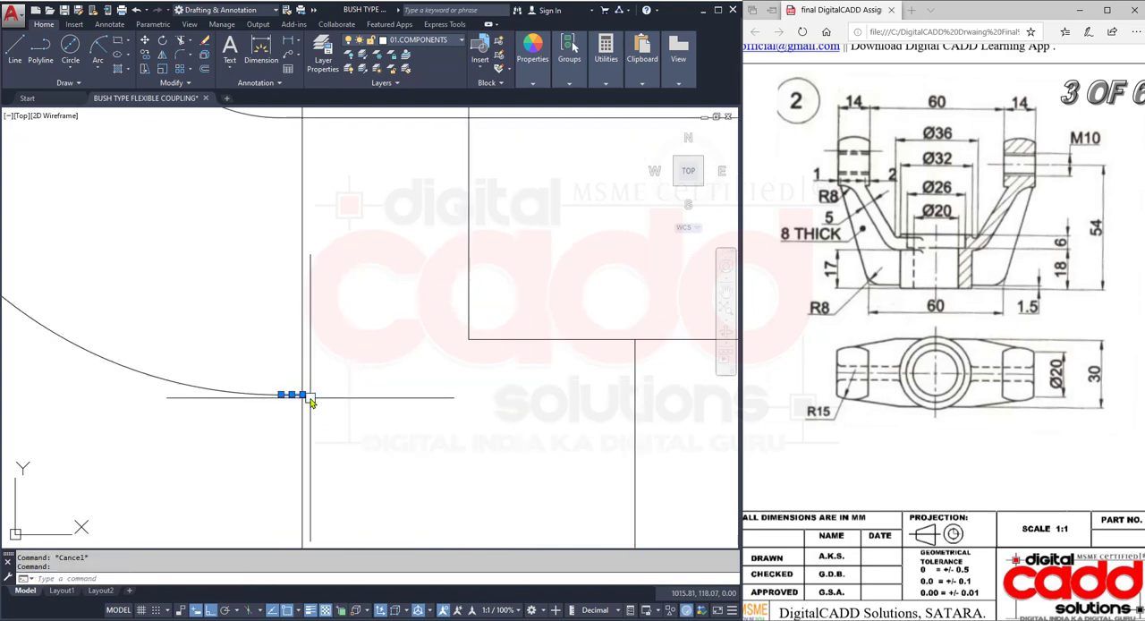
left_click(303, 394)
scroll(304, 396, "down", 2)
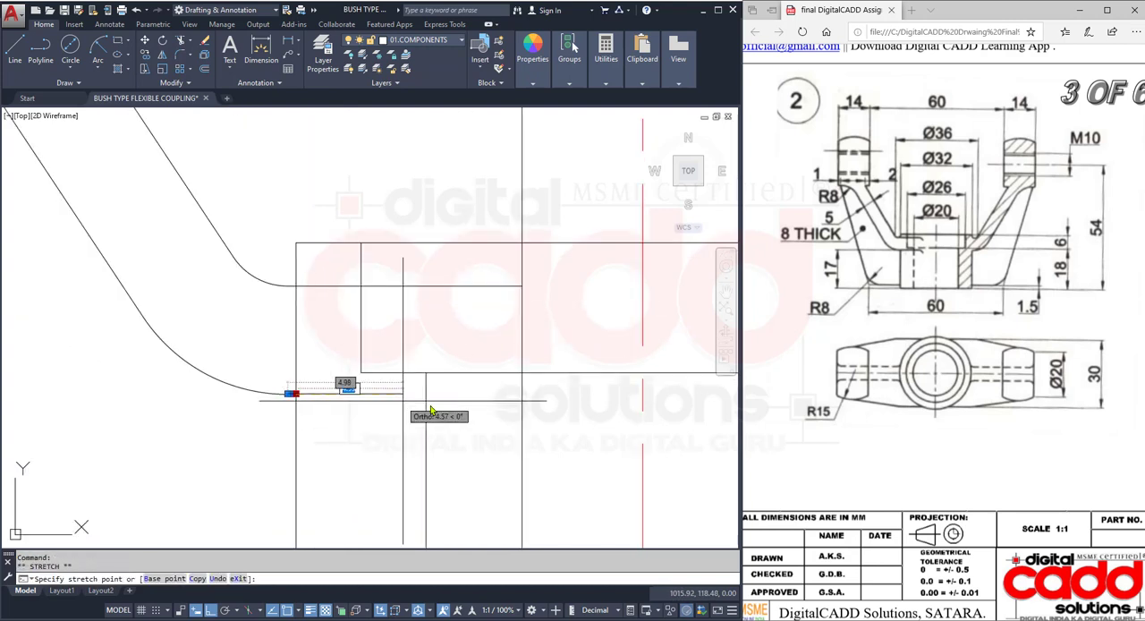
left_click(523, 394)
key("Escape")
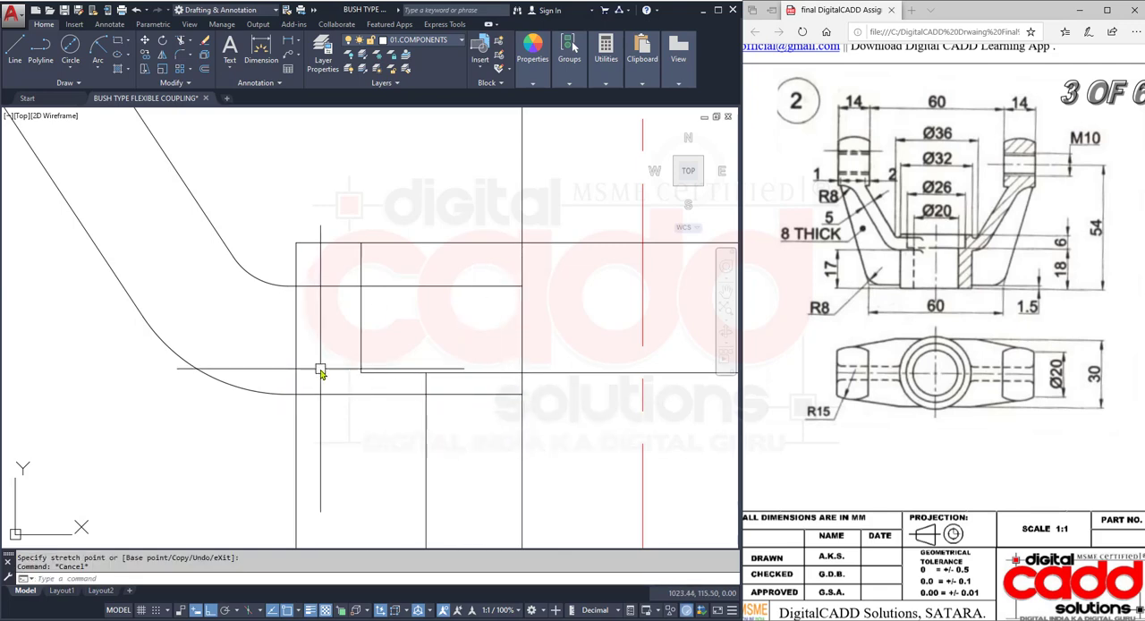
- Erase the remaining vertical projection ray from the front view
scroll(320, 372, "down", 3)
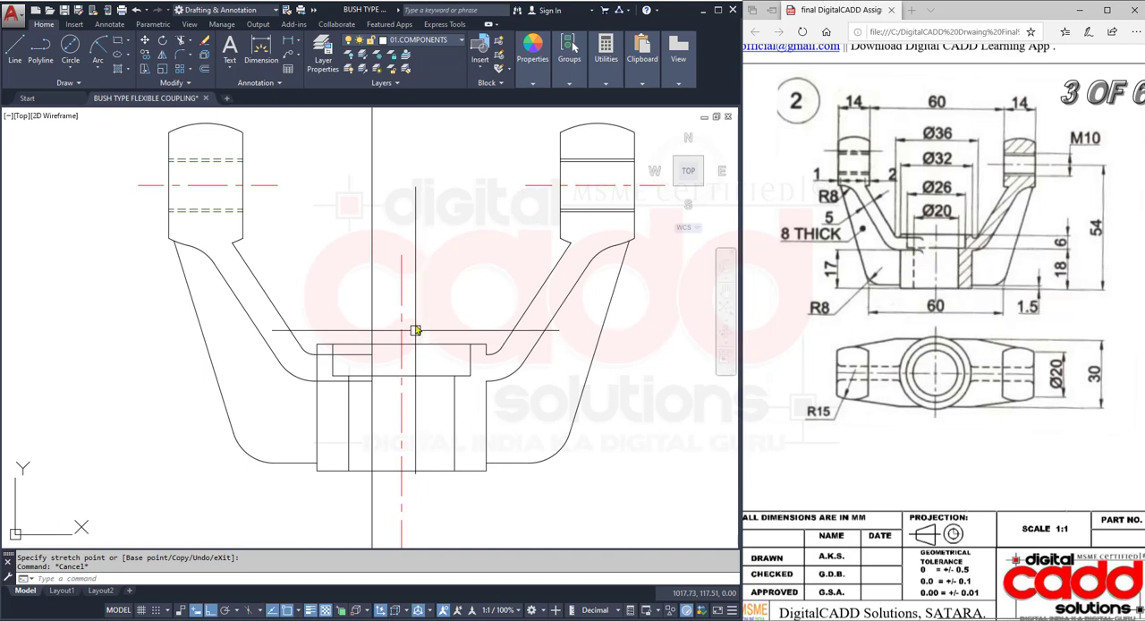
left_click(392, 216)
left_click(340, 227)
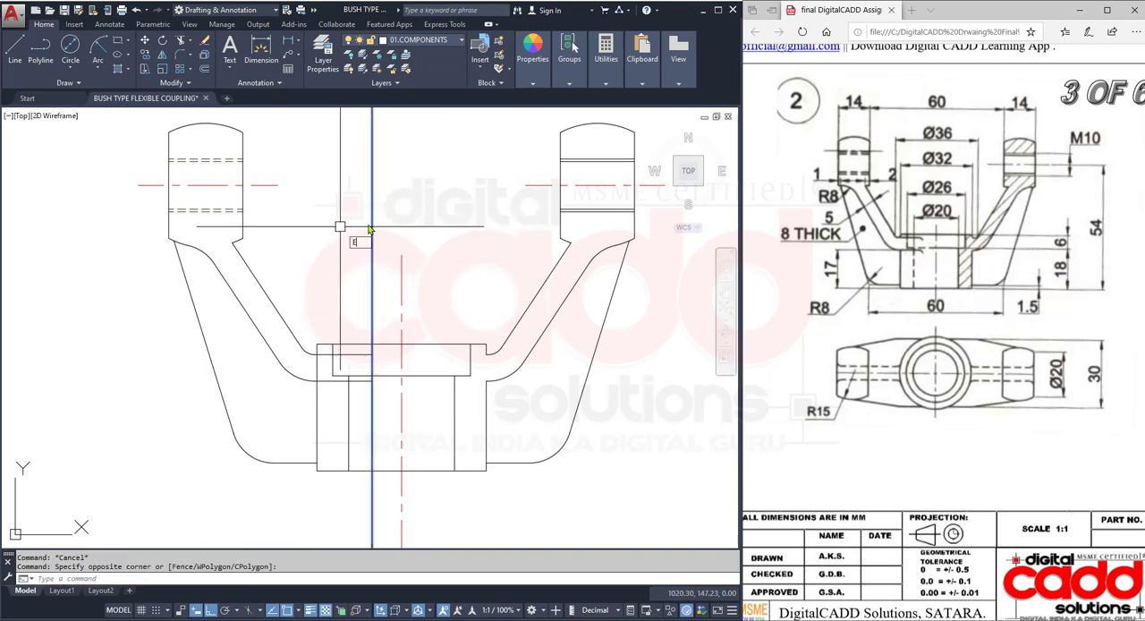
type("e")
key("Return")
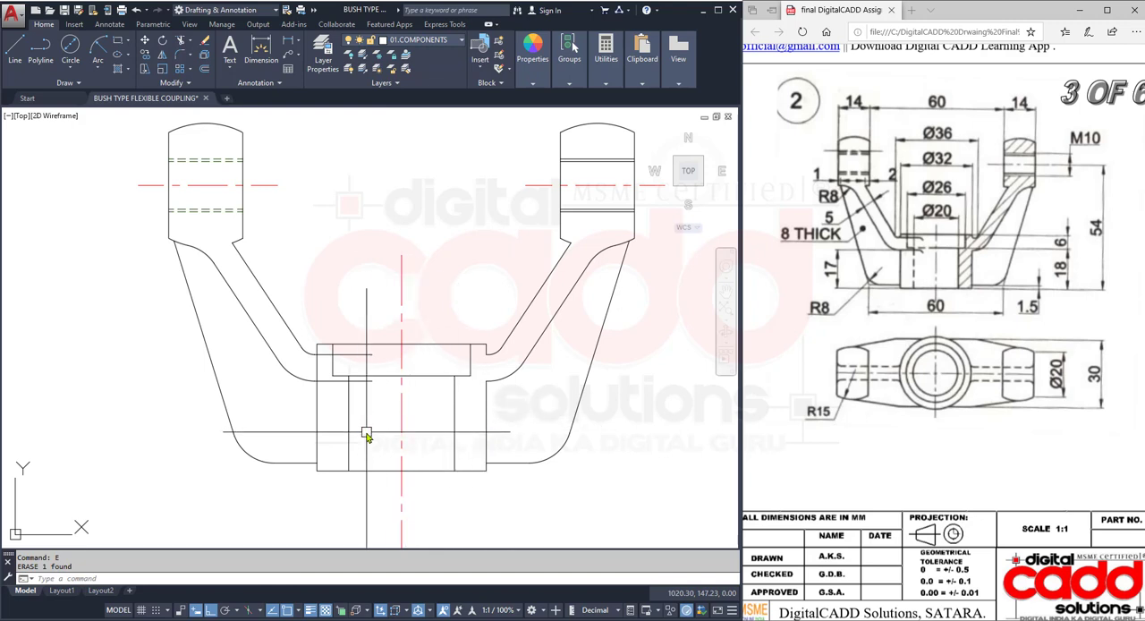
- Trim away the hub's left vertical side between the two extended arm lines
scroll(362, 413, "up", 2)
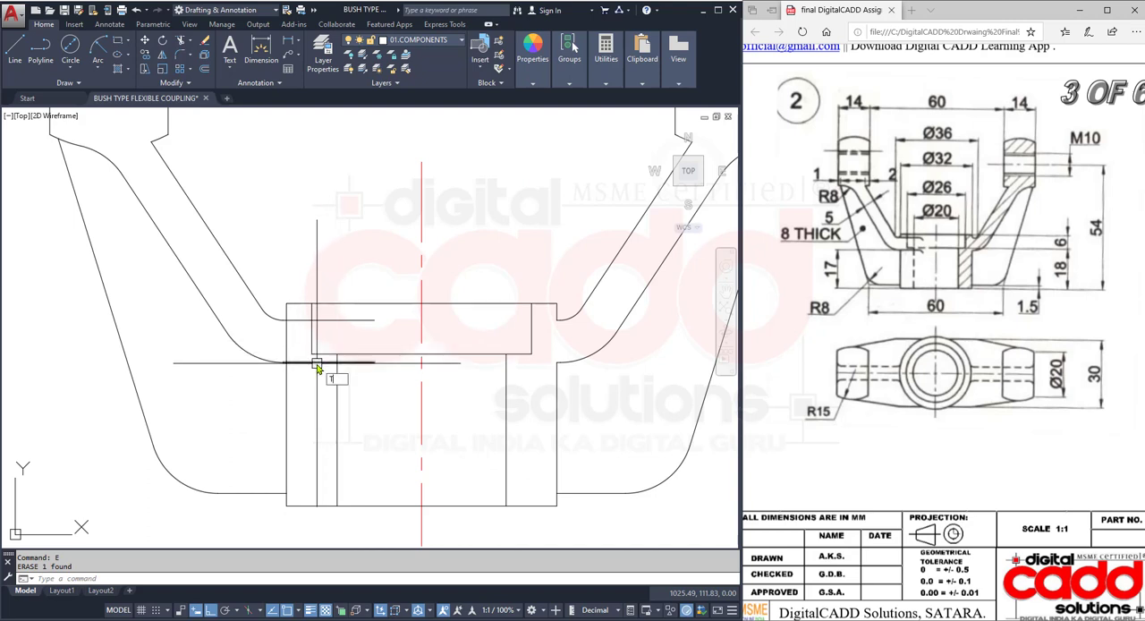
key("Return")
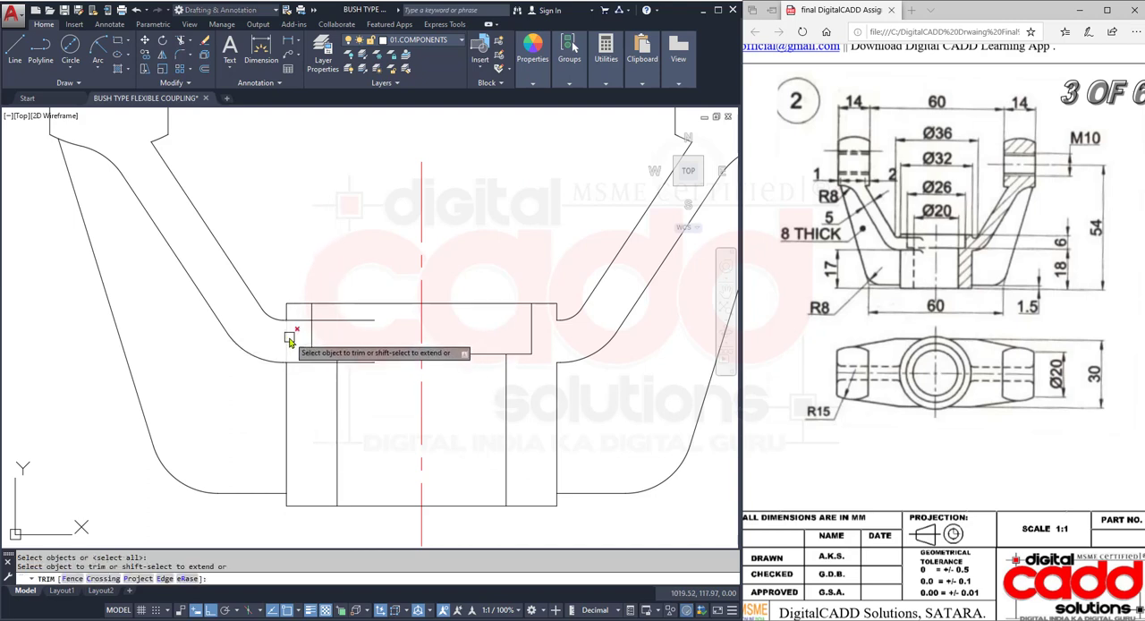
key("Return")
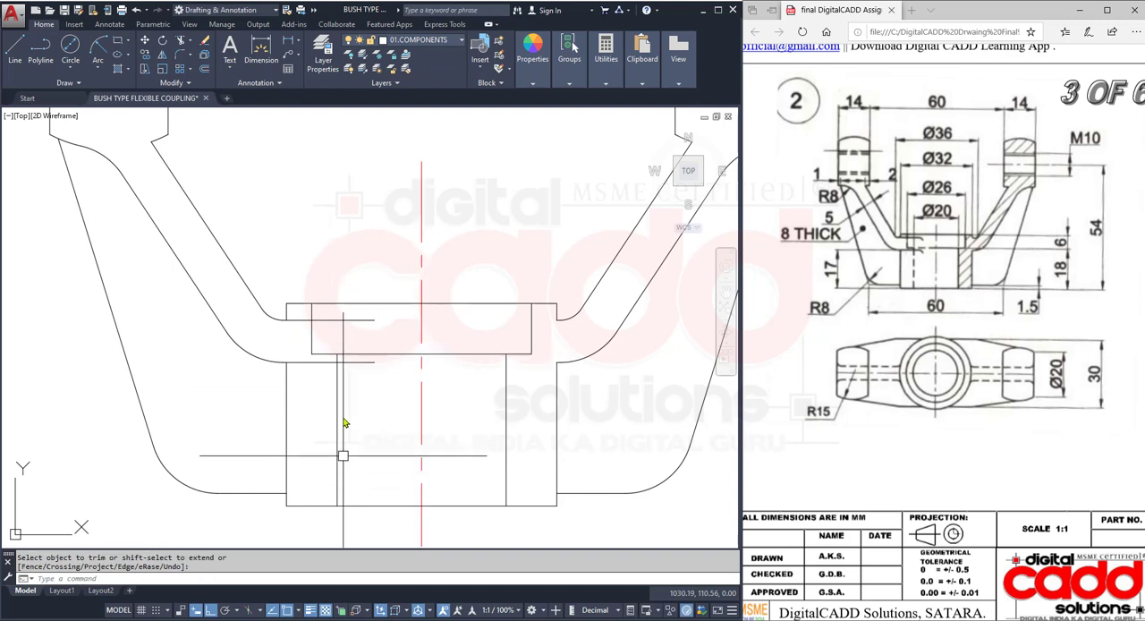
- Break the horizontal bottom line of the hub's upper recess at its intersection with the vertical centre line
left_click(173, 87)
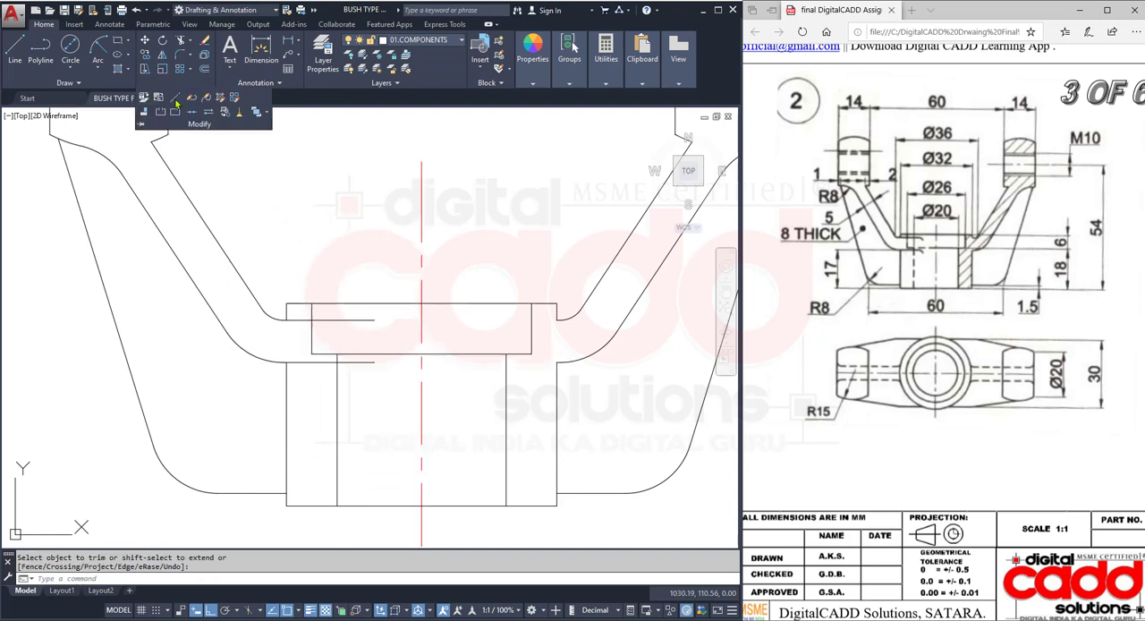
left_click(174, 112)
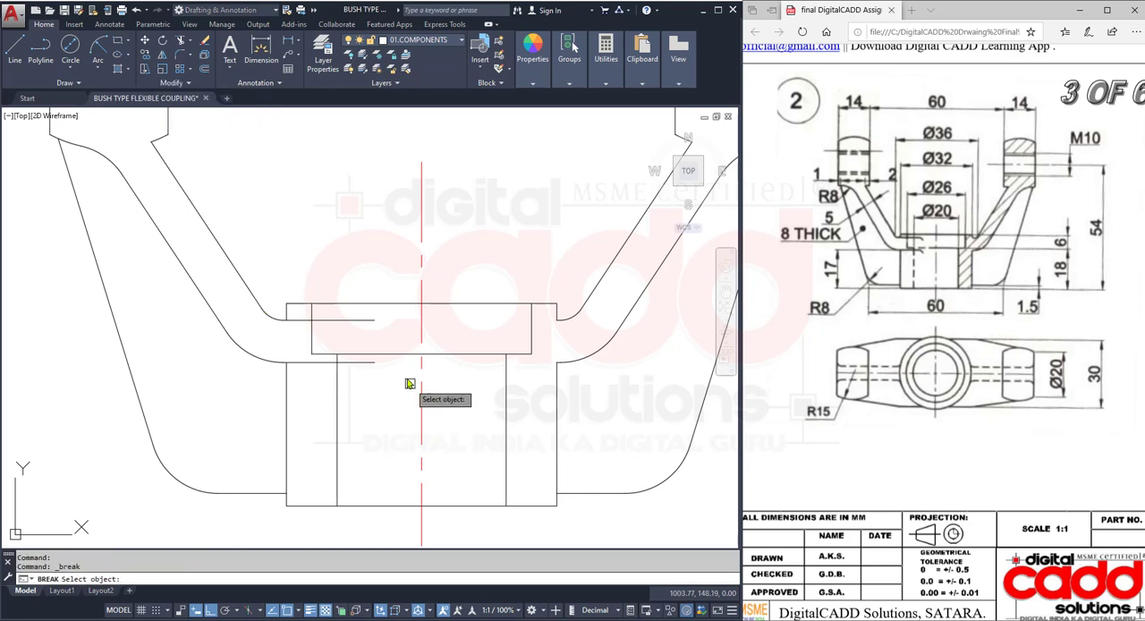
left_click(402, 353)
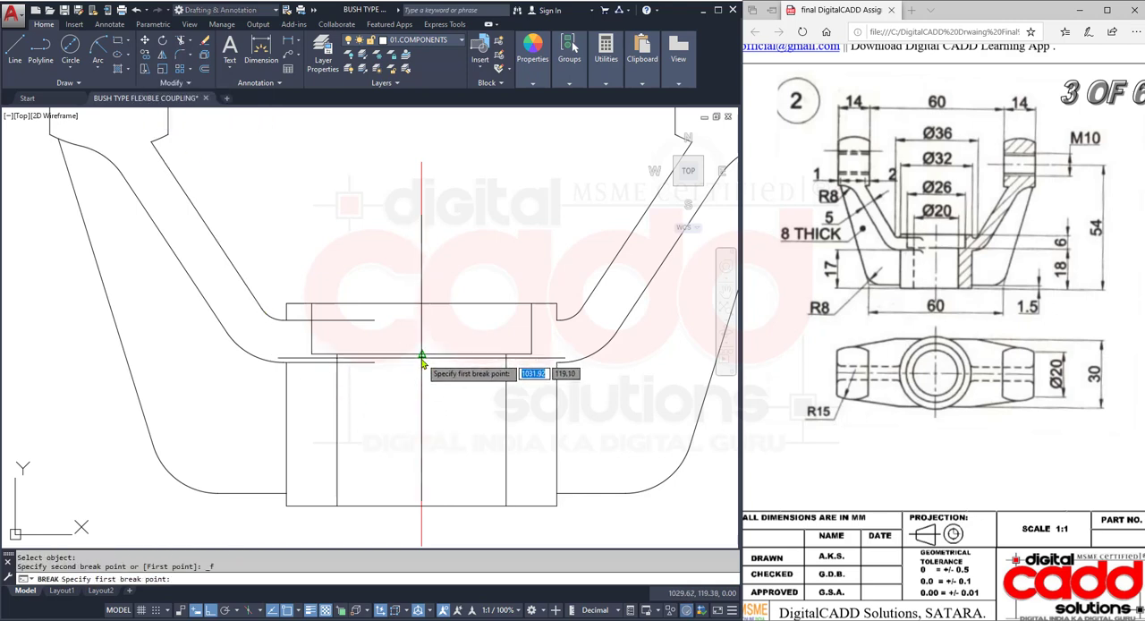
left_click(421, 357)
- Match the recess bottom line's left half and the hub's left bore and recess verticals to the left arm hole's hidden line
type("M")
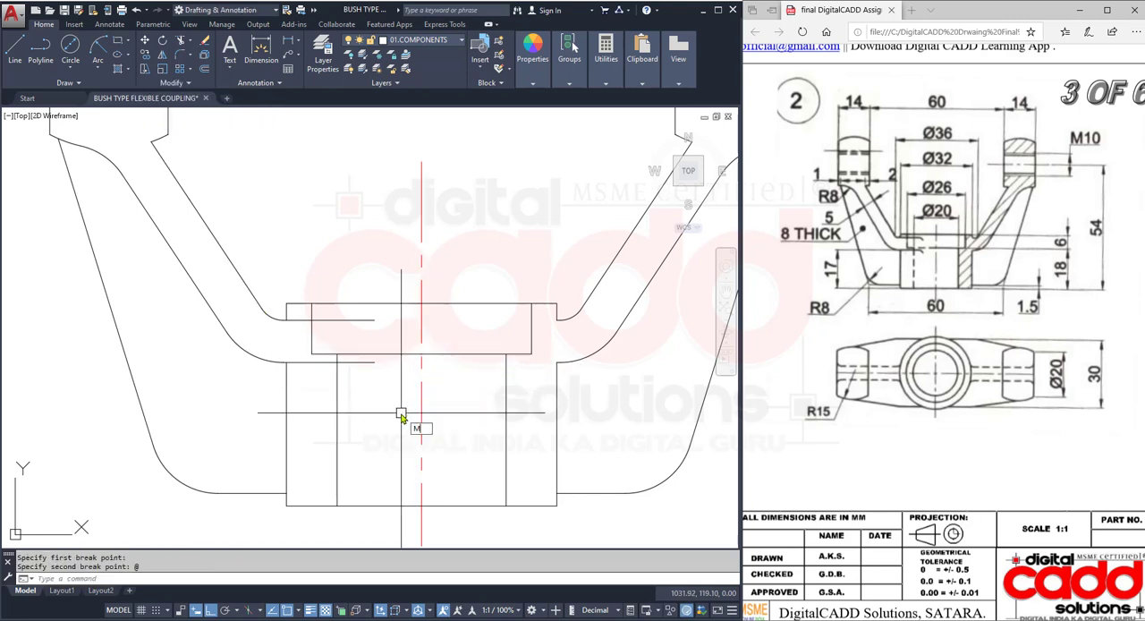
type("A")
key("Return")
scroll(401, 416, "down", 4)
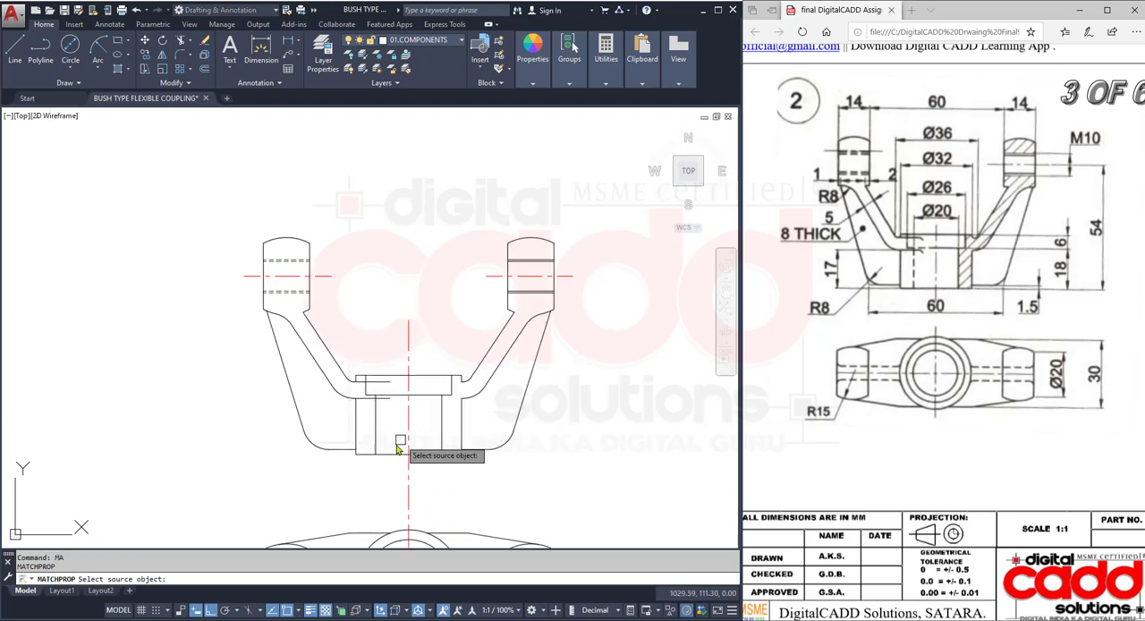
left_click(286, 261)
scroll(384, 467, "up", 4)
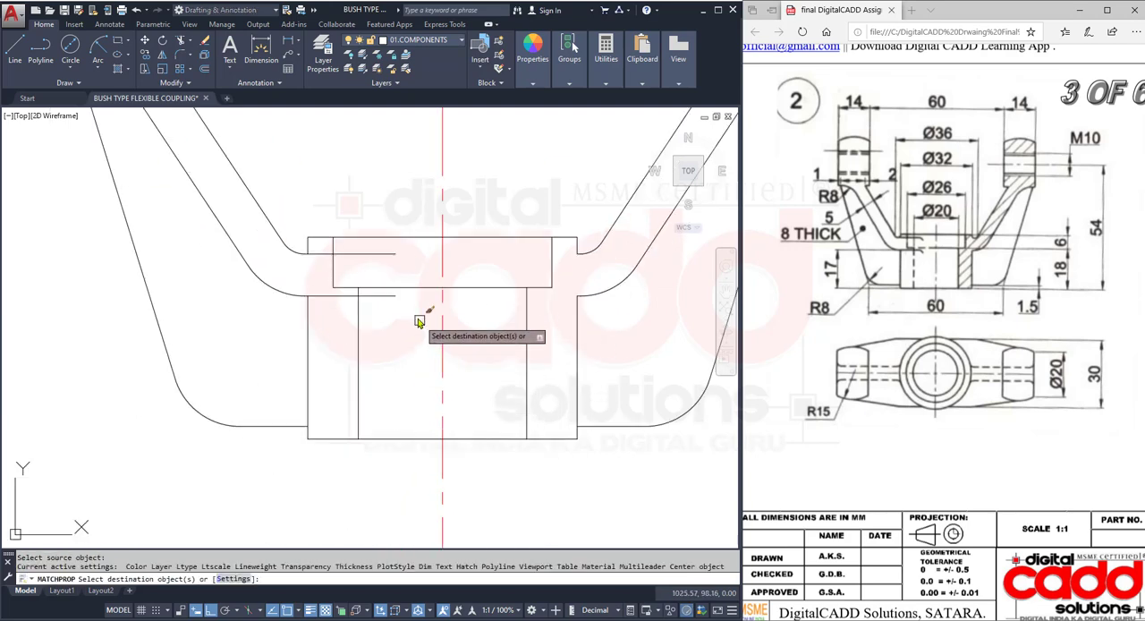
left_click(412, 289)
left_click(359, 343)
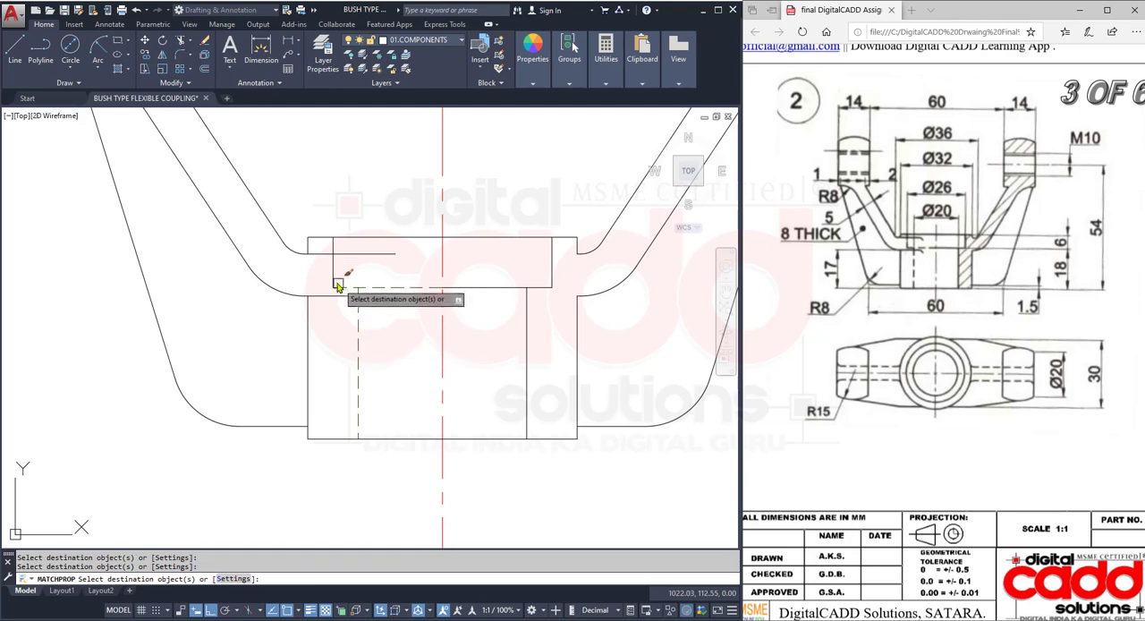
left_click(335, 278)
key("Return")
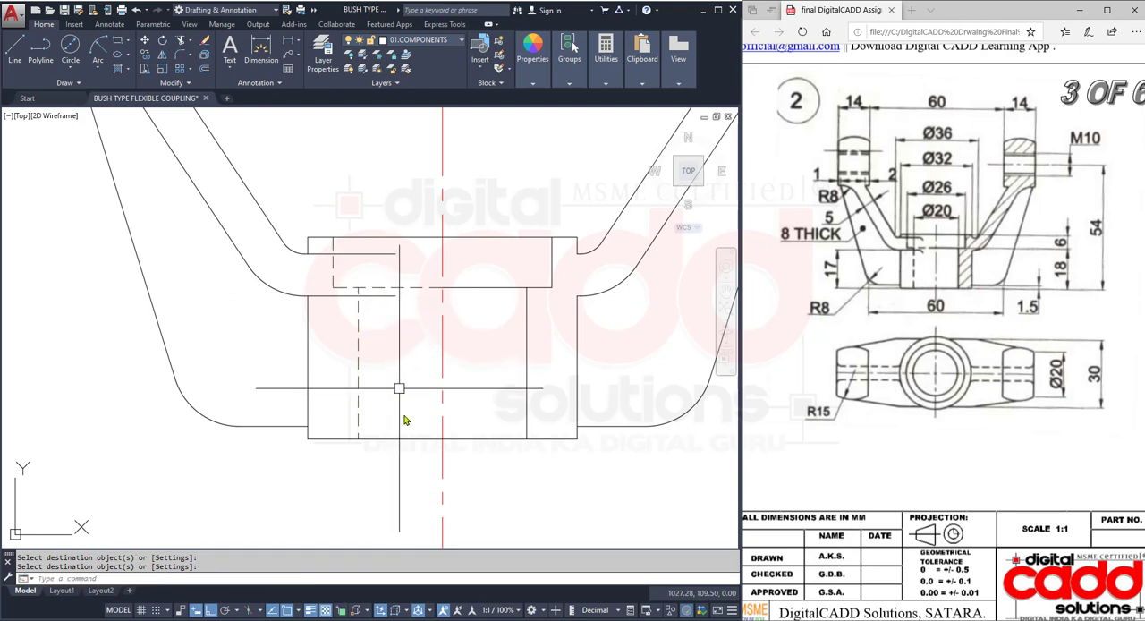
- Save the drawing
scroll(542, 319, "down", 4)
mouse_move(543, 318)
middle_mouse_down()
mouse_move(478, 327)
mouse_move(462, 298)
mouse_move(473, 301)
middle_mouse_up()
key("ctrl+s")
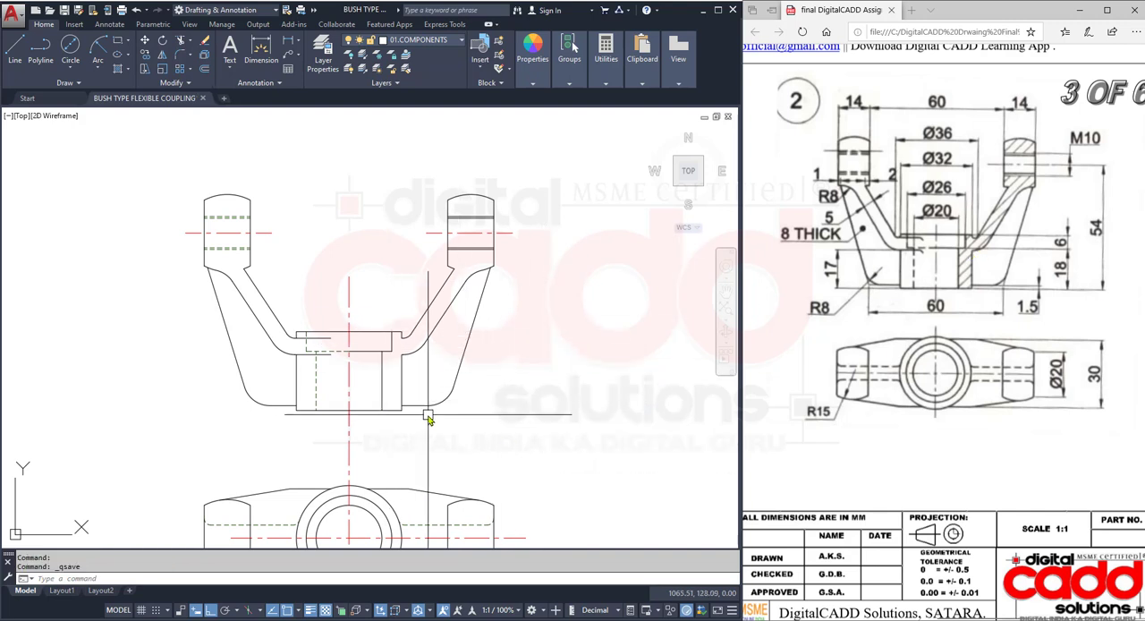
- Hatch the front view's sectioned right arm, hub wall and area above the right arm's hole, and save the drawing
middle_click_drag(427, 417, 380, 358)
left_click(129, 72)
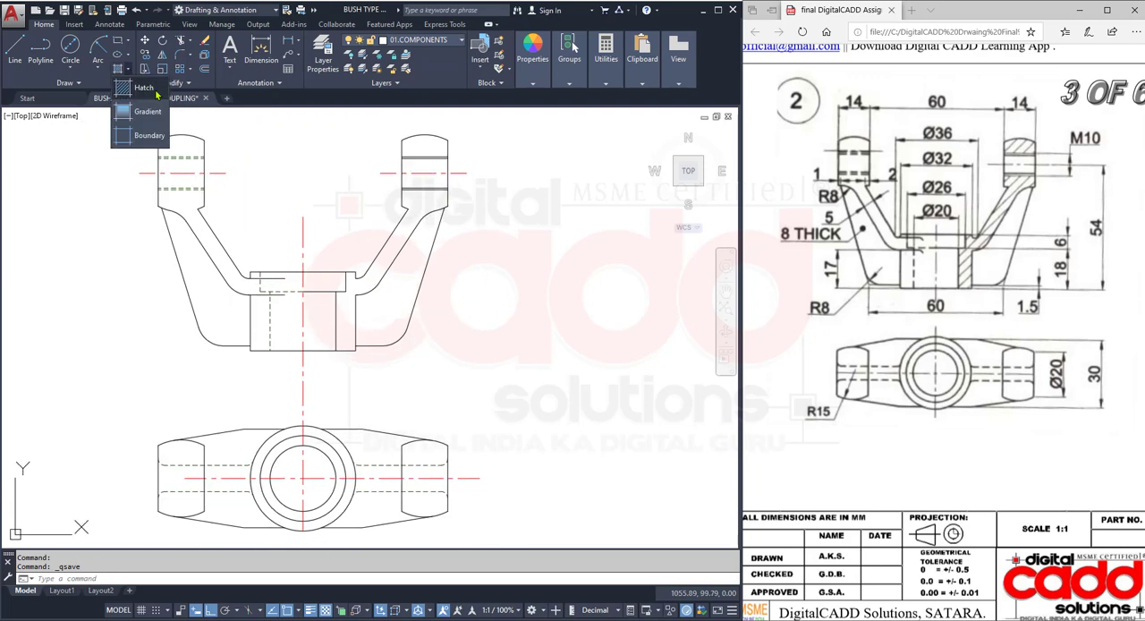
left_click(138, 109)
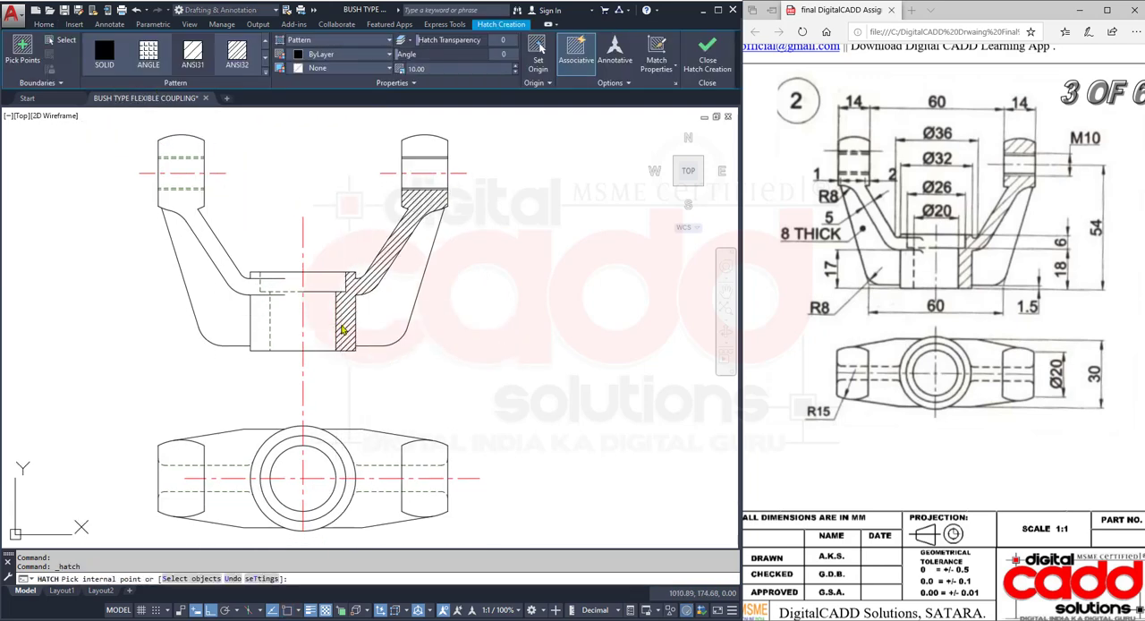
left_click(342, 326)
left_click(431, 151)
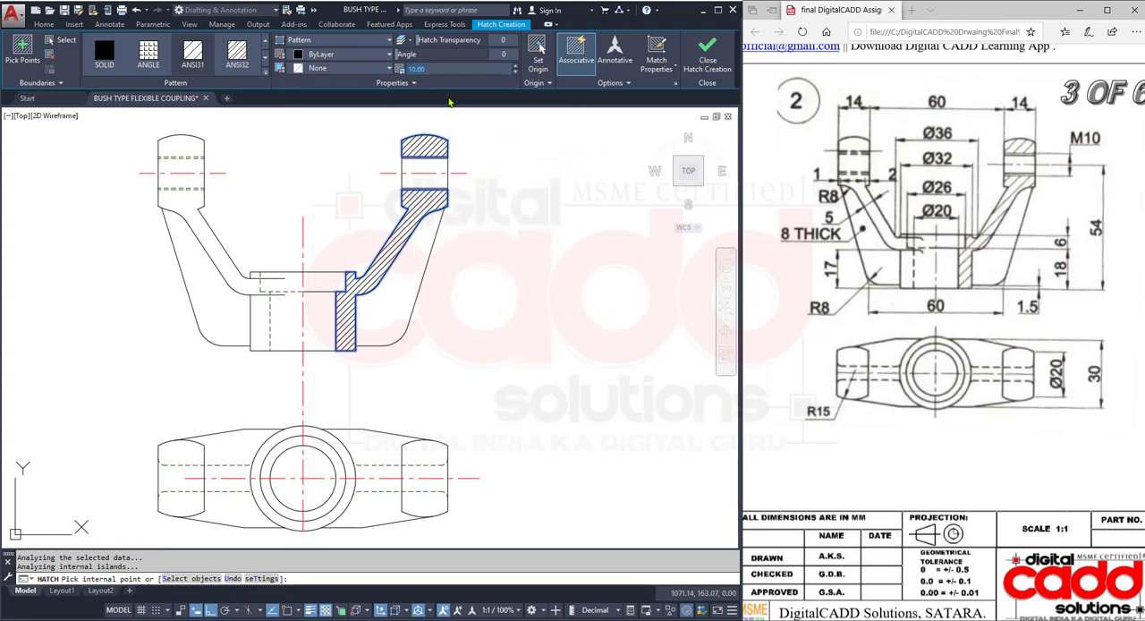
left_click(452, 361)
left_click(674, 328)
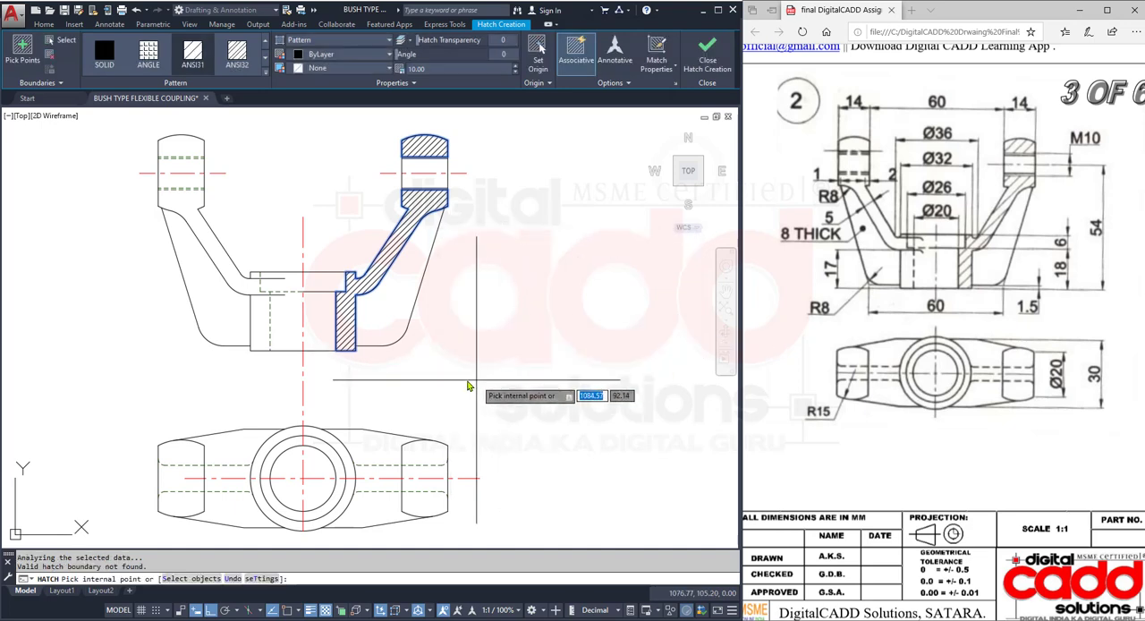
key("Escape")
scroll(367, 419, "down", 3)
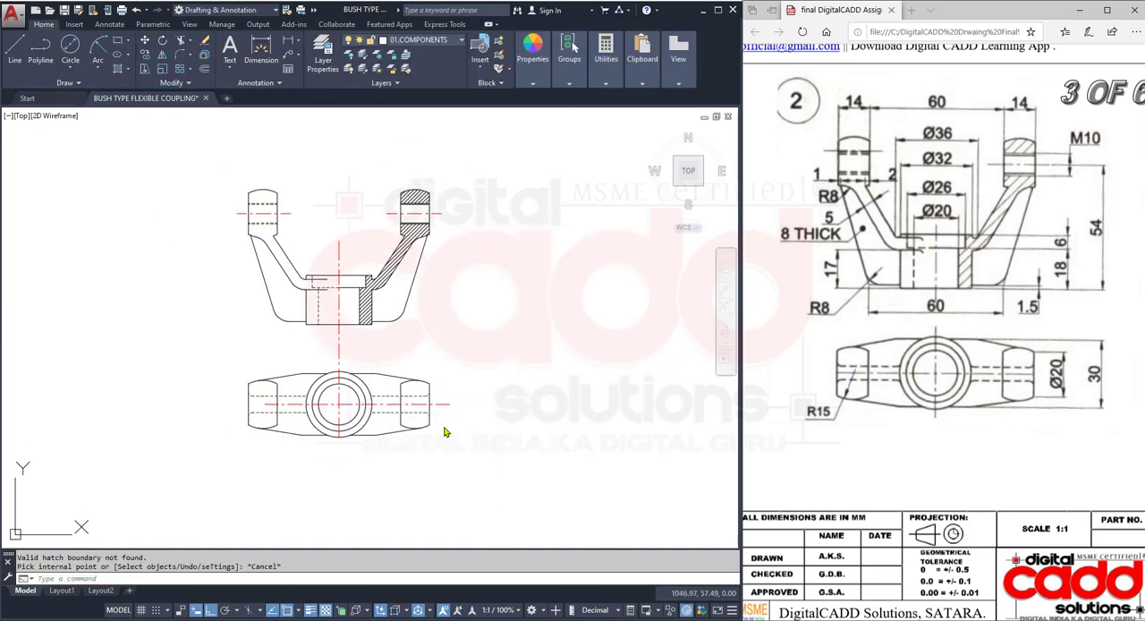
key("ctrl+s")
- Move both views of part 2 together closer to part 1's views and slightly upward
scroll(396, 417, "down", 3)
scroll(370, 376, "up", 2)
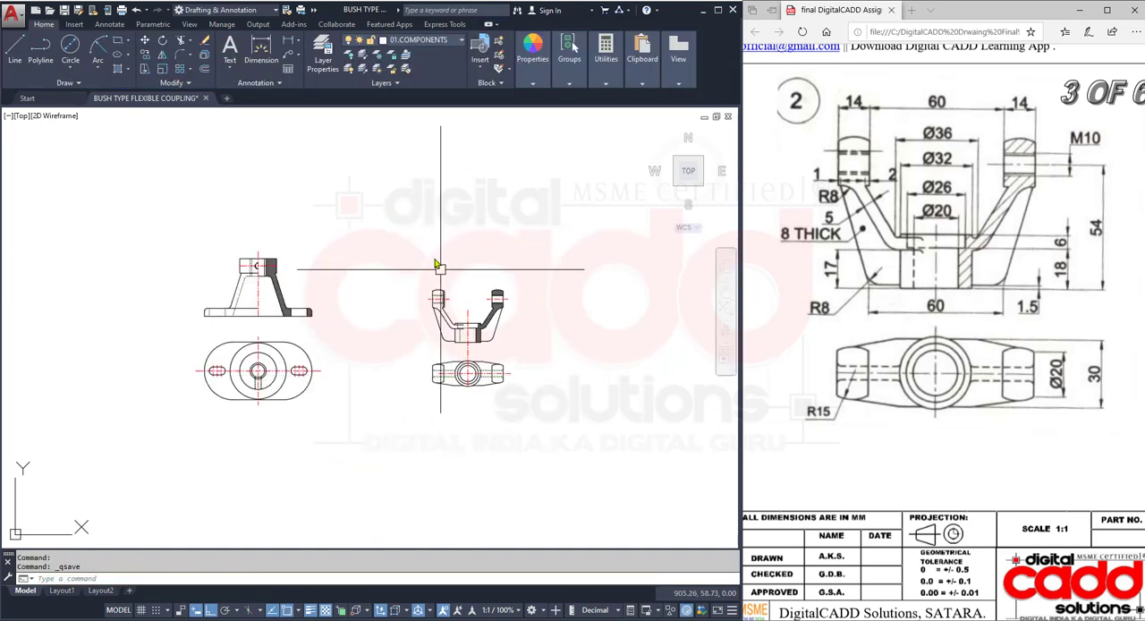
left_click(405, 244)
left_click(572, 454)
type("M")
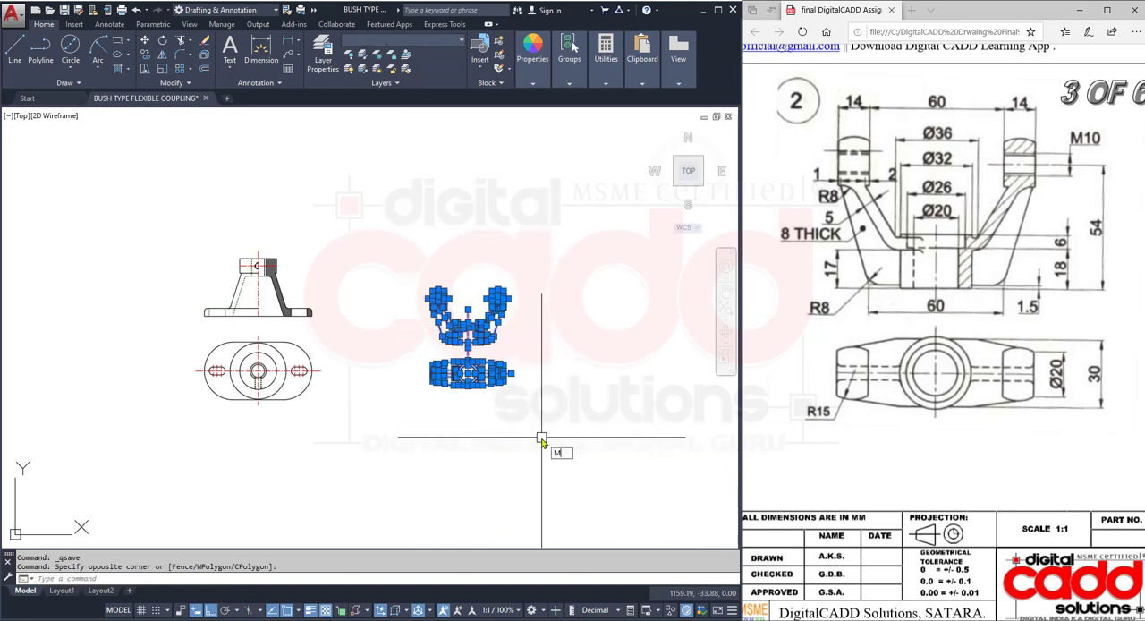
key("Return")
left_click(539, 360)
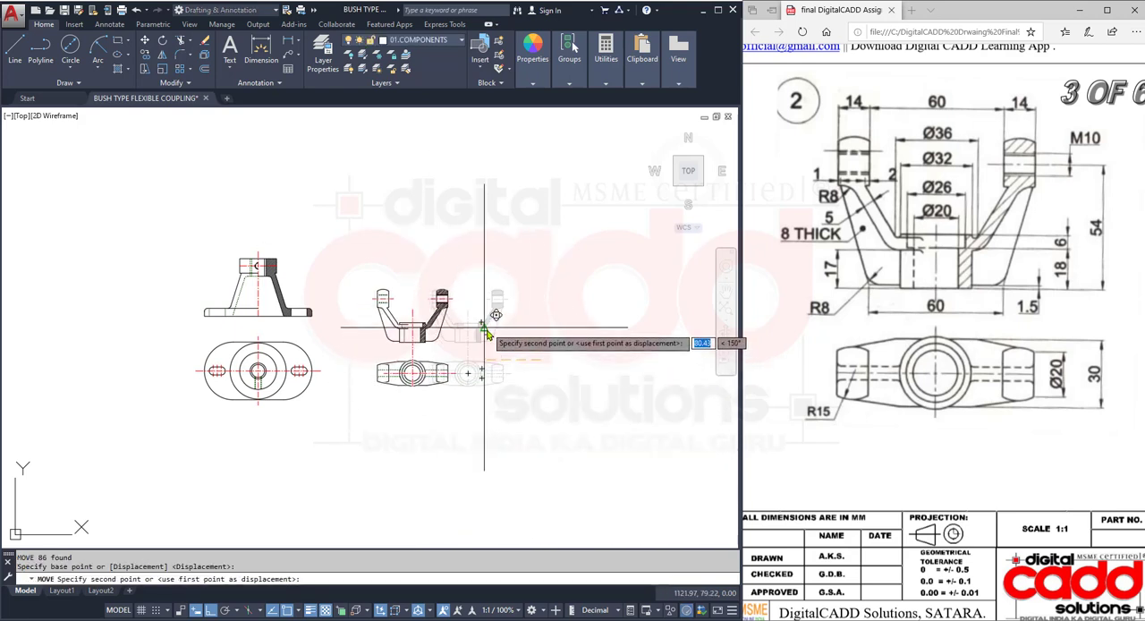
left_click(481, 295)
scroll(338, 335, "up", 3)
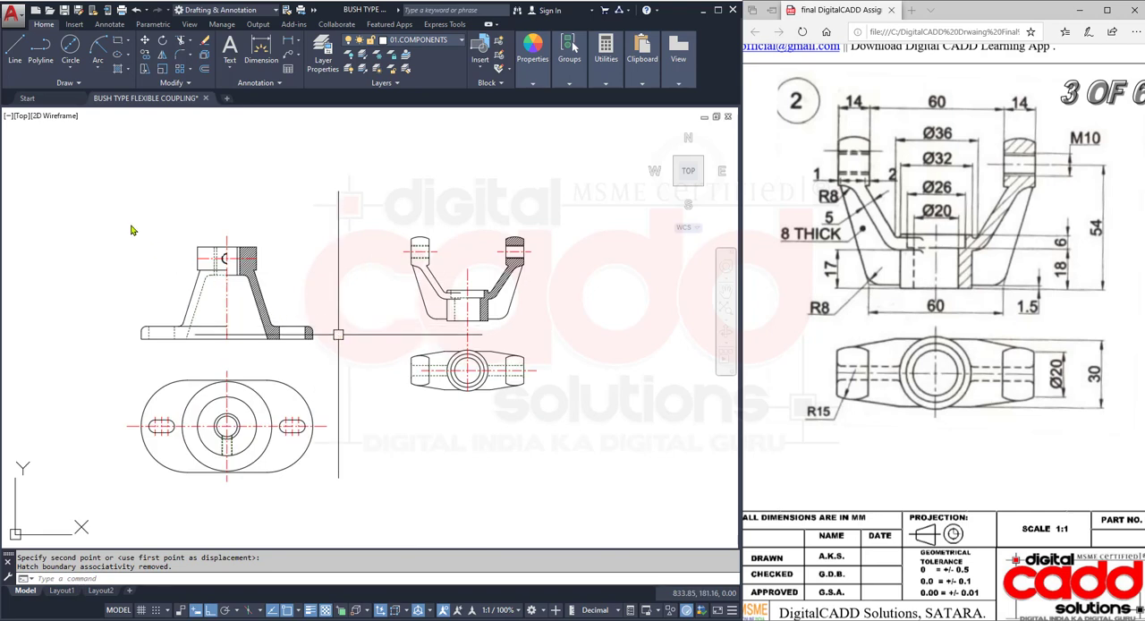
mouse_move(126, 224)
left_mouse_down()
mouse_move(277, 426)
mouse_move(334, 478)
mouse_move(329, 487)
left_mouse_up()
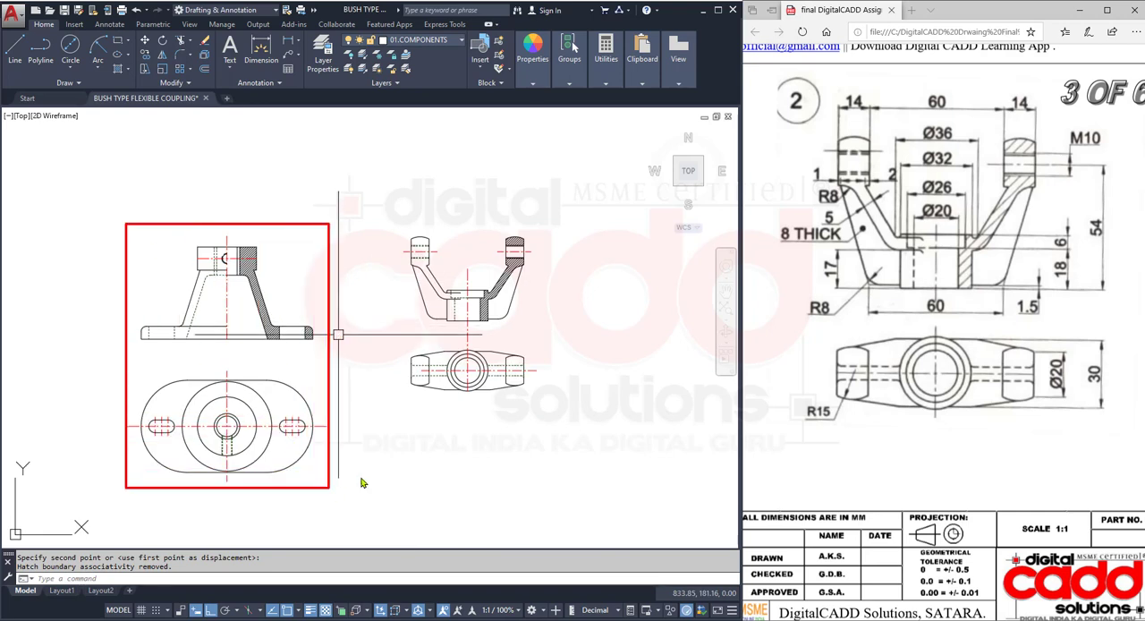
mouse_move(383, 204)
left_mouse_down()
mouse_move(528, 407)
mouse_move(561, 419)
left_mouse_up()
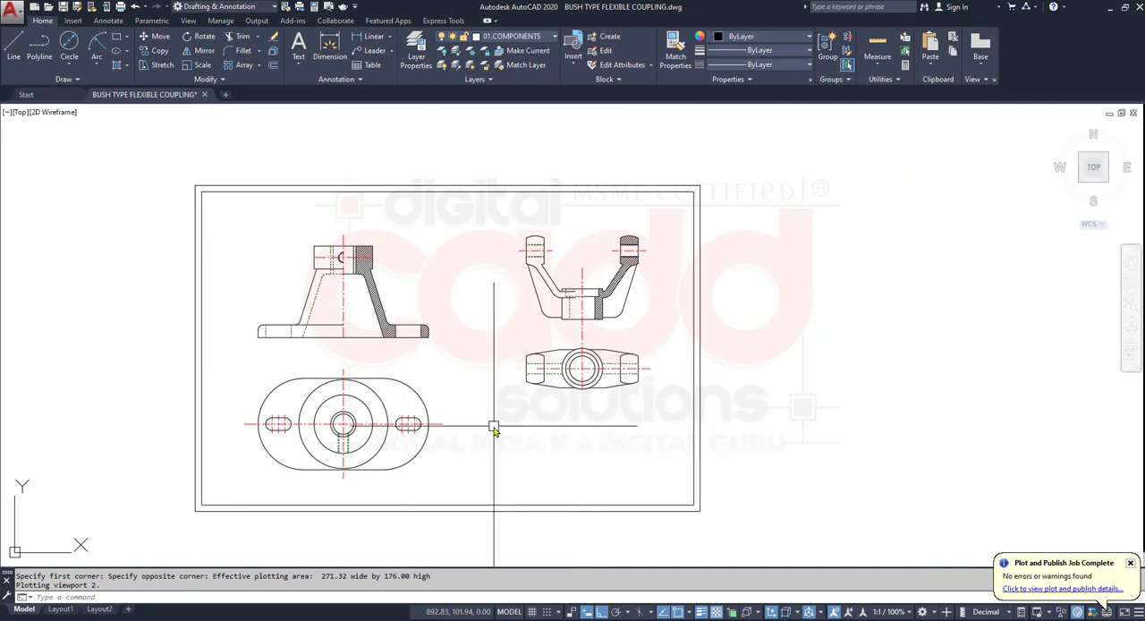
- Configure the plot with DWG To PDF.pc3, paper size ISO A4 (297.00 x 210.00 MM) and the plot centred
key("ctrl+p")
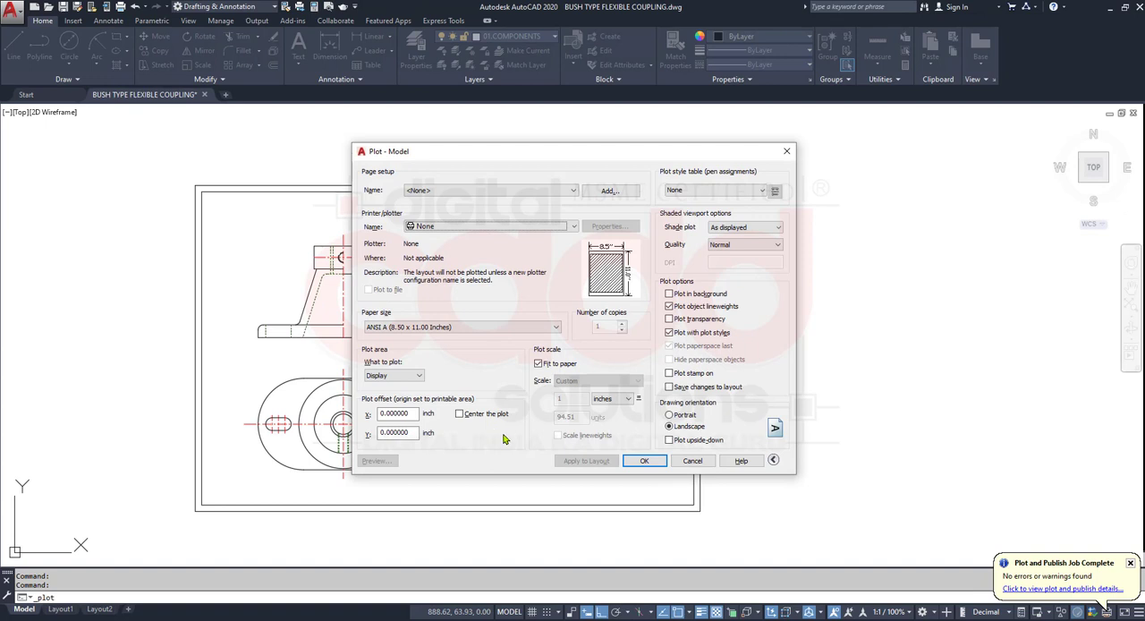
left_click(465, 230)
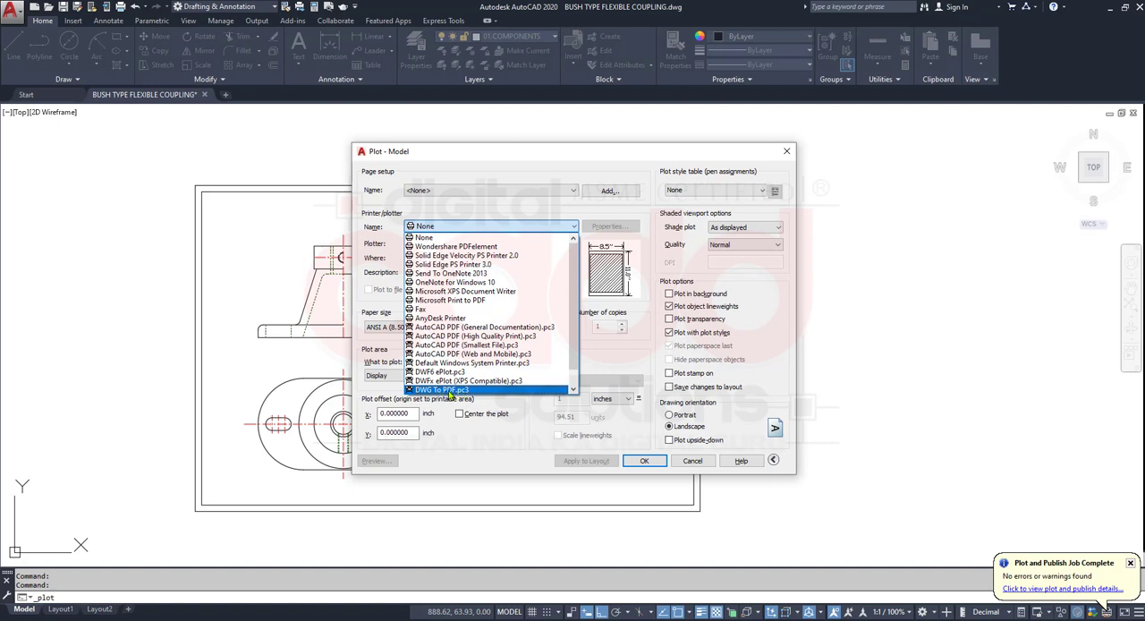
left_click(453, 391)
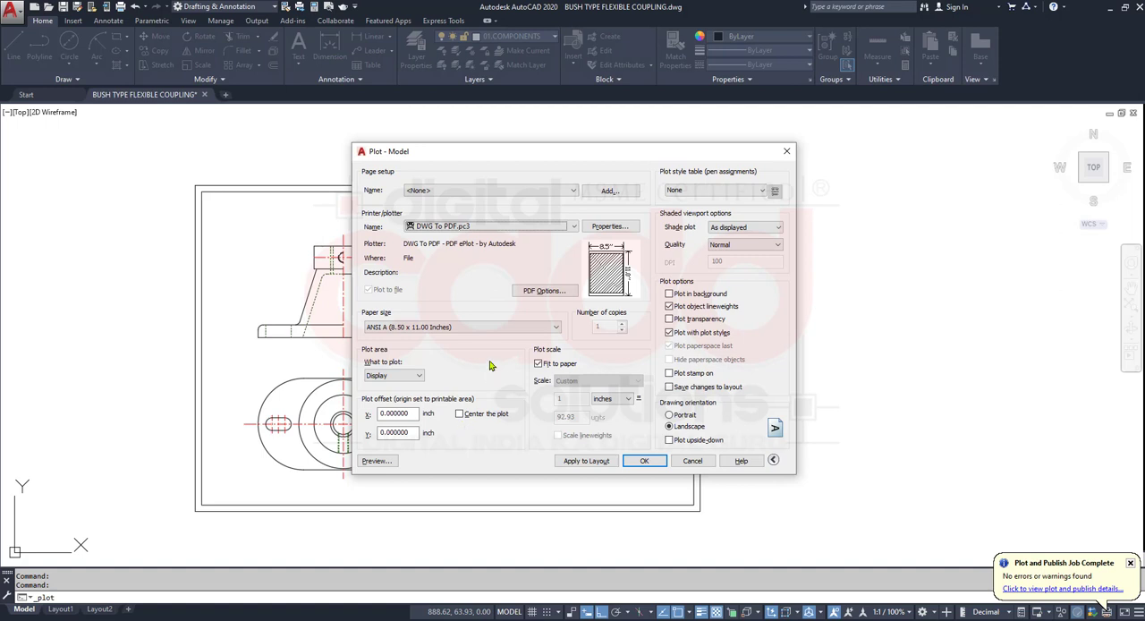
left_click(414, 328)
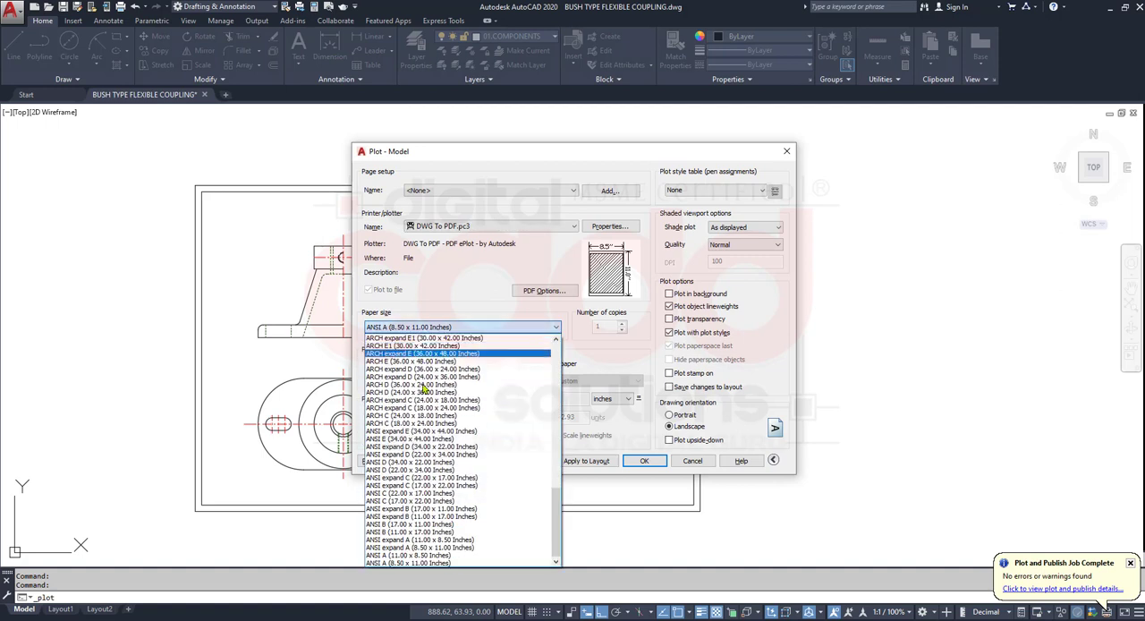
scroll(368, 484, "up", 4)
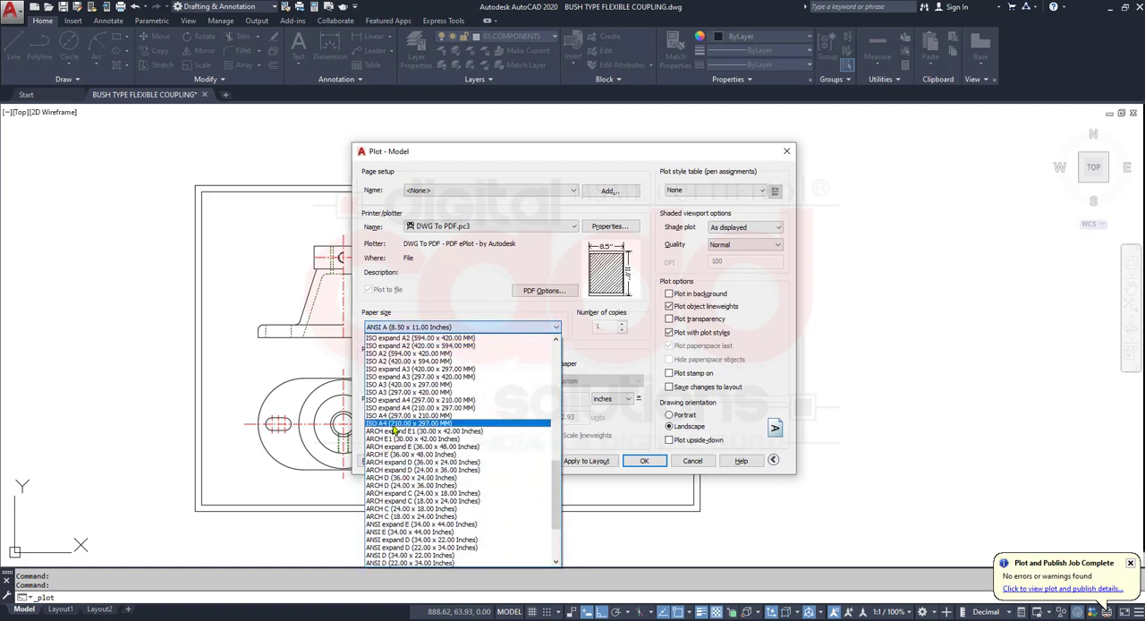
left_click(398, 416)
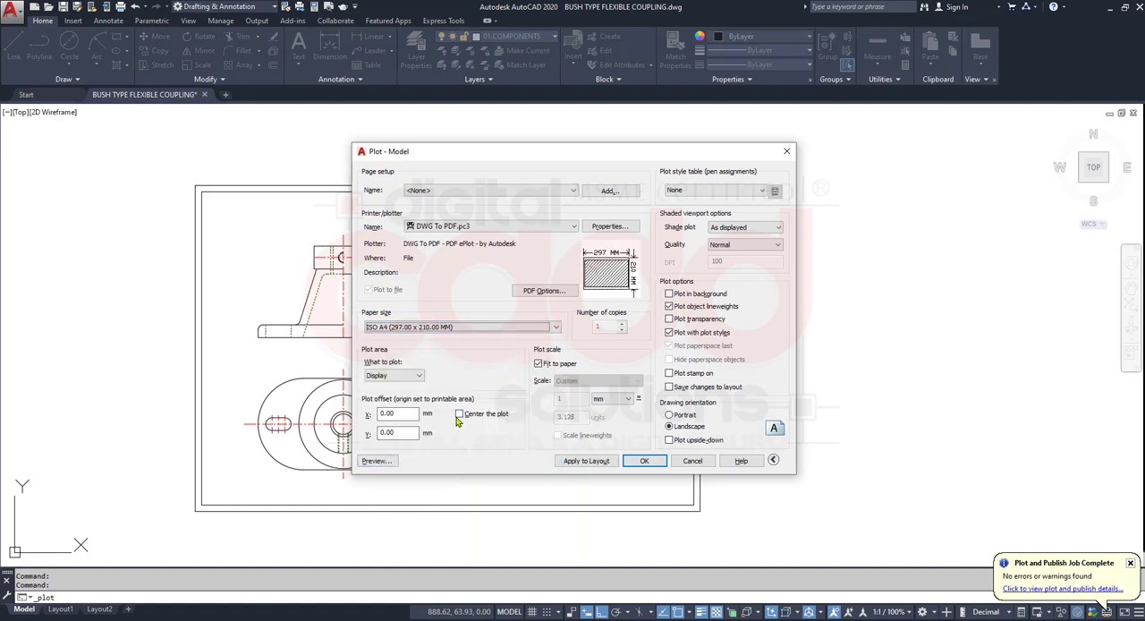
left_click(458, 414)
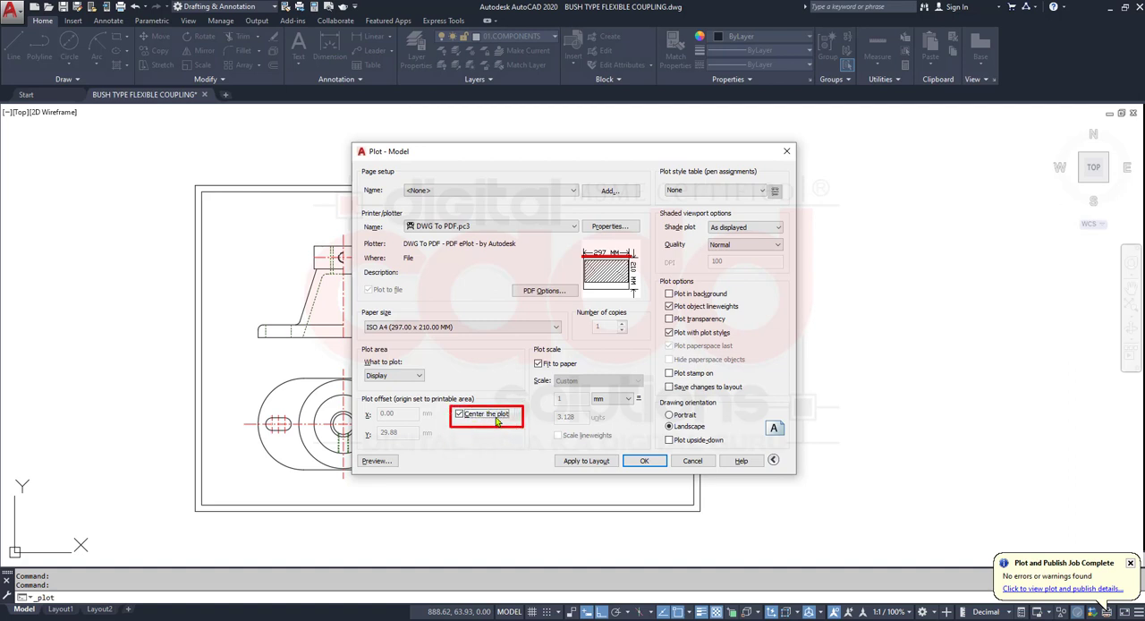
- Plot a window spanning the sheet's outer border corners to BUSH TYPE FLEXIBLE COUPLING-Model654.pdf in Documents
left_click(417, 375)
left_click(399, 411)
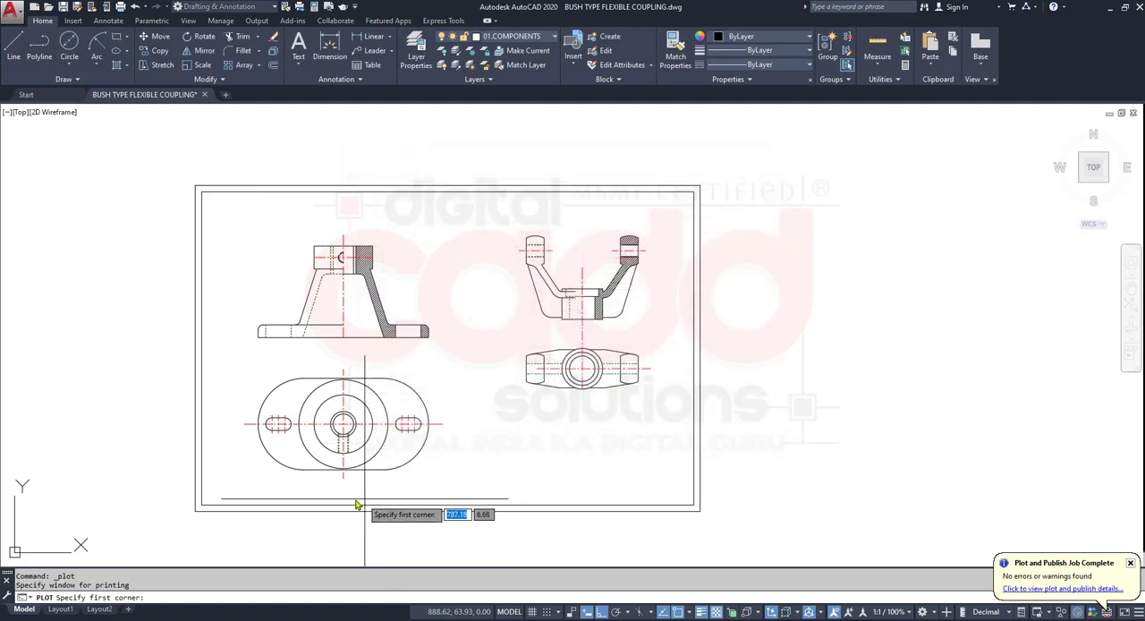
left_click(195, 185)
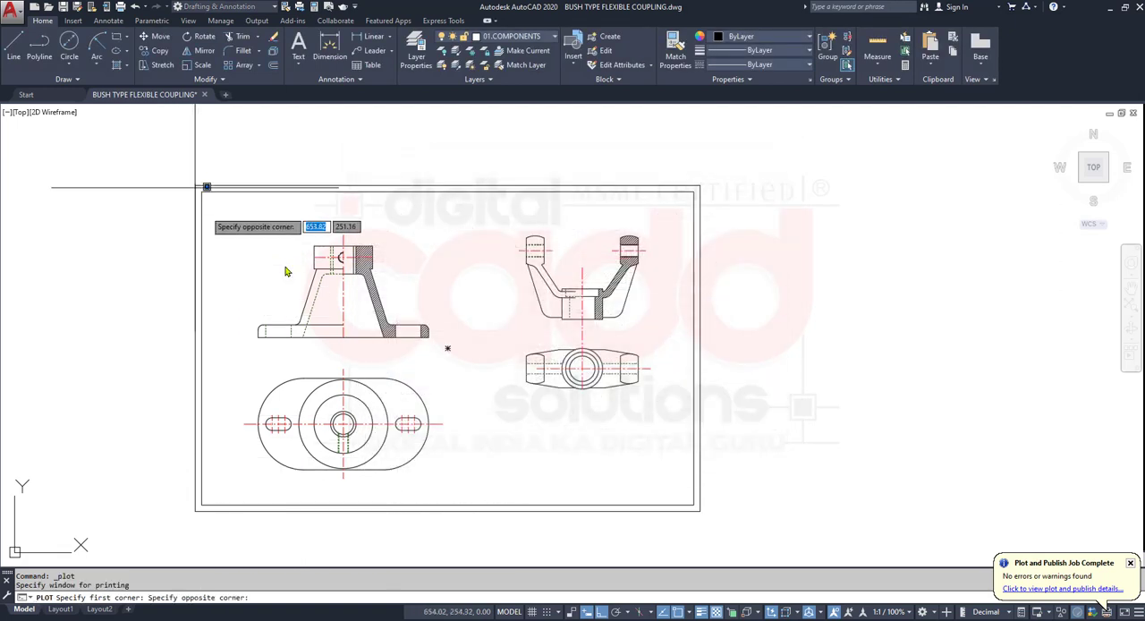
left_click(701, 513)
left_click(644, 461)
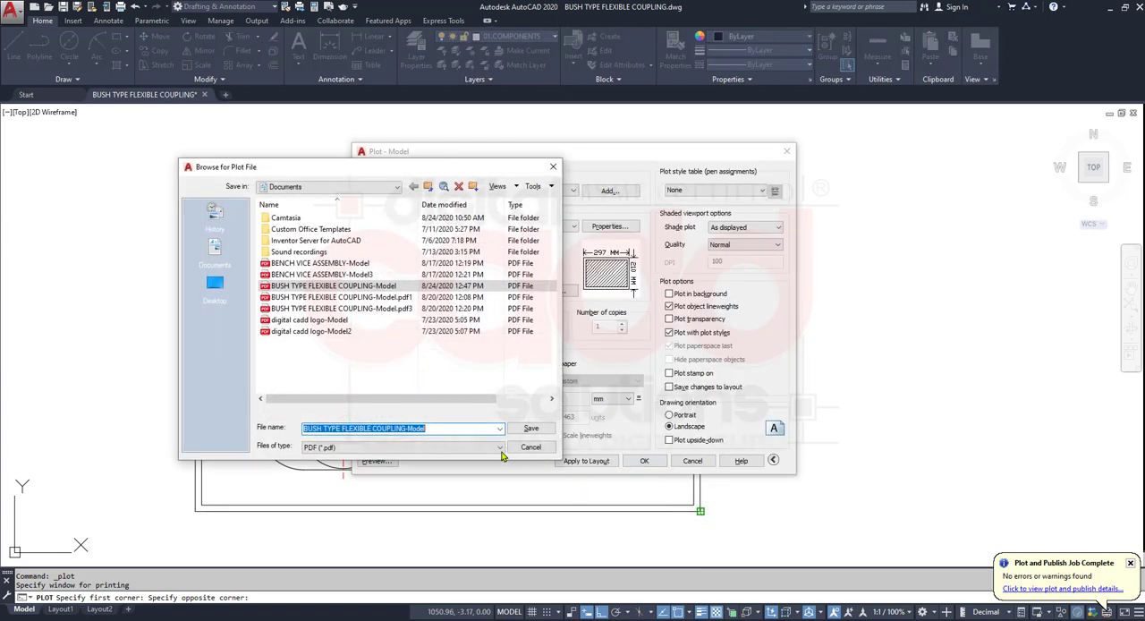
key("Return")
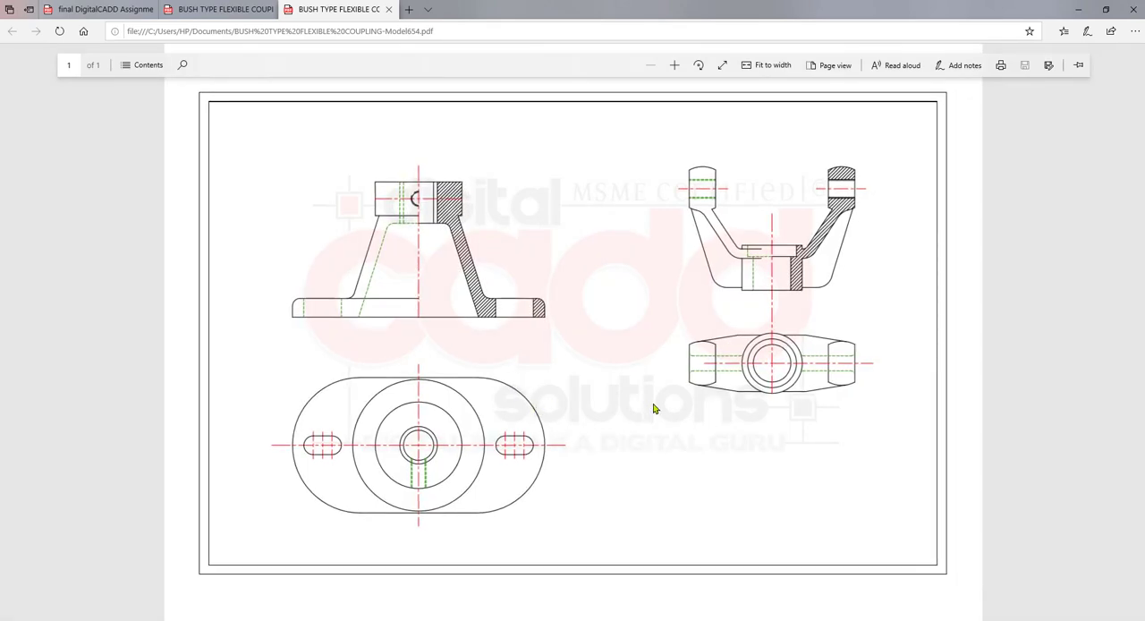
- Examine the line types, lineweights and hatching of both parts' views in the plotted PDF
scroll(845, 289, "up", 3, "ctrl")
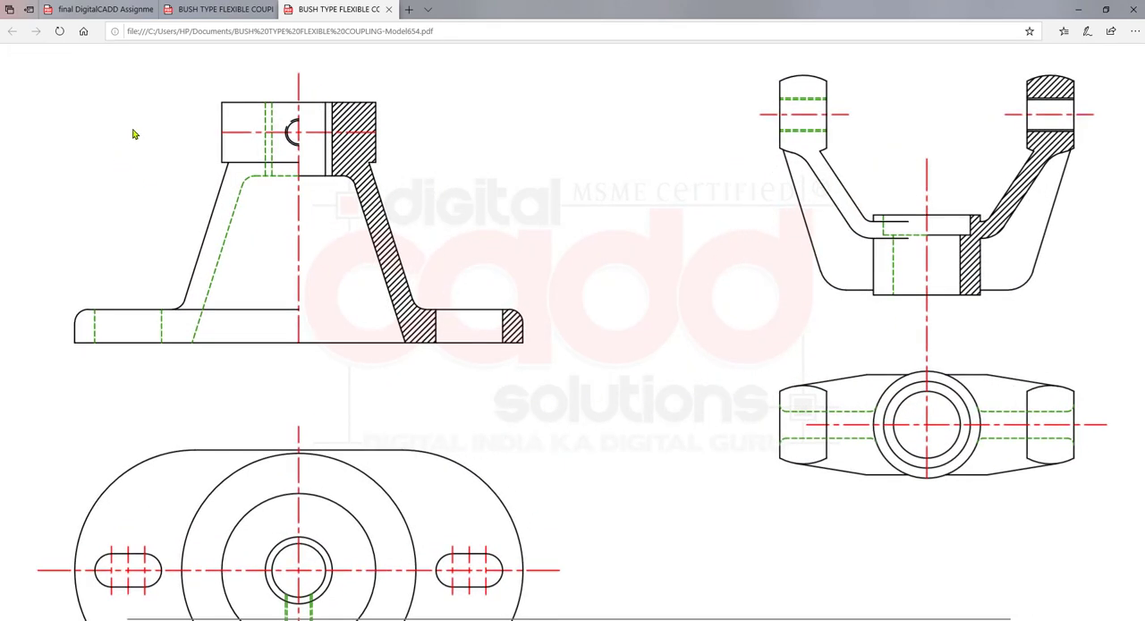
scroll(132, 134, "up", 2, "ctrl")
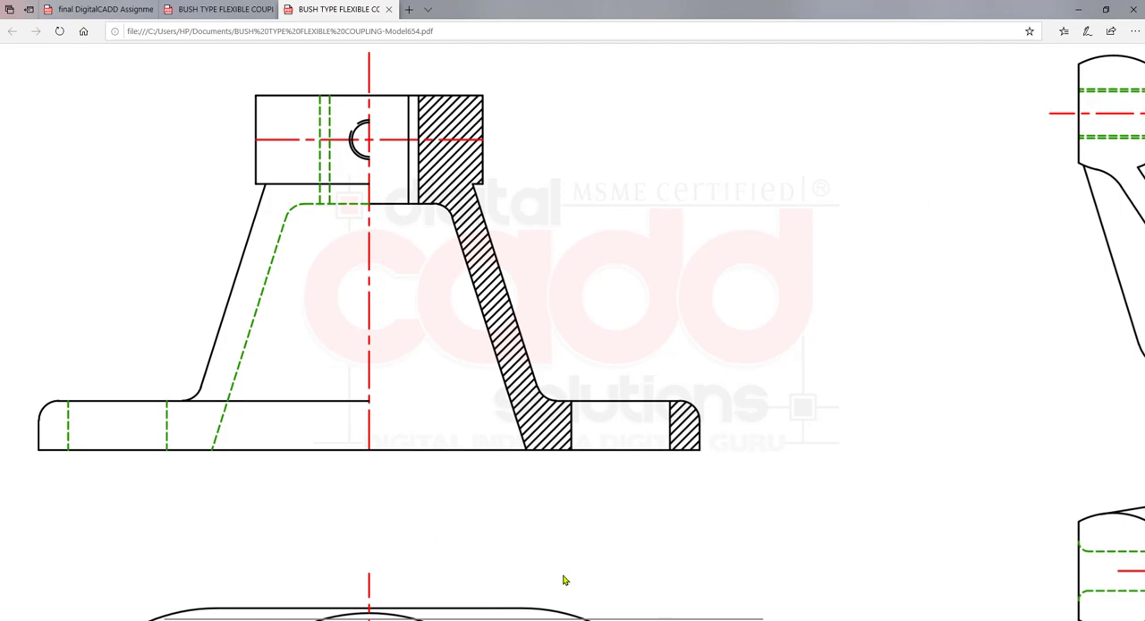
scroll(540, 404, "down", 5, "ctrl")
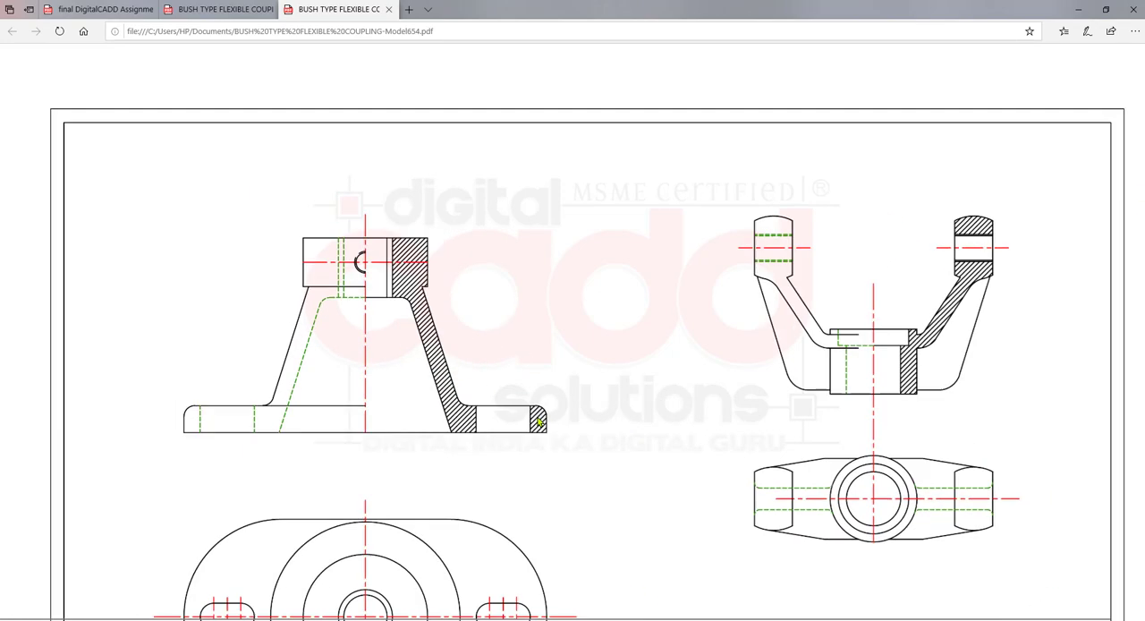
scroll(935, 244, "up", 4, "ctrl")
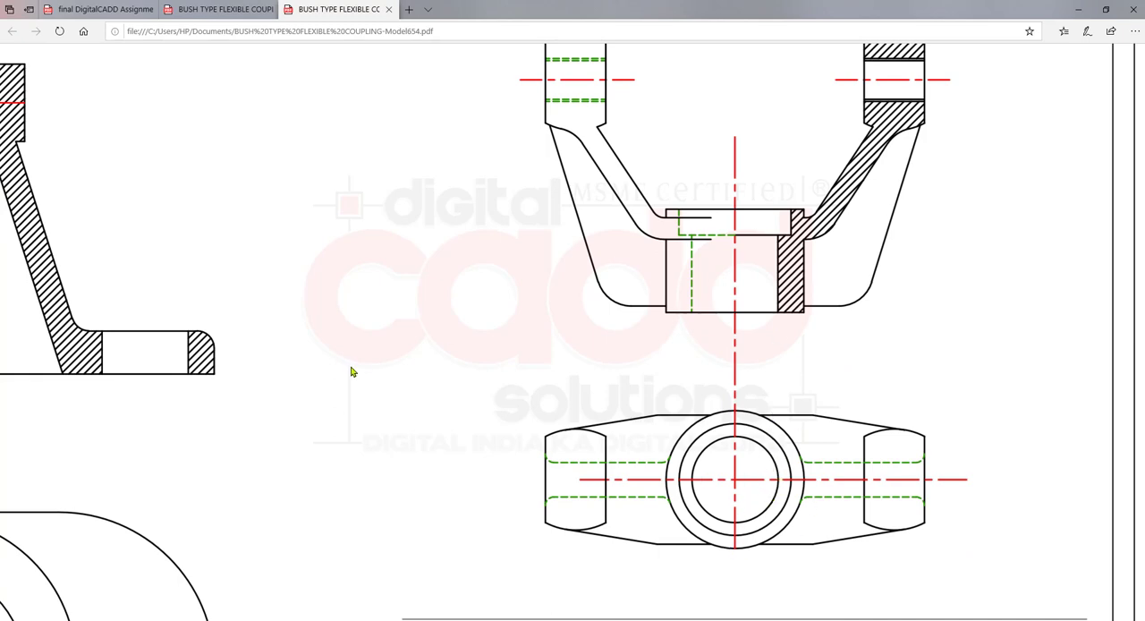
- Return to AutoCAD from the plotted PDF and save the drawing
left_click(1078, 11)
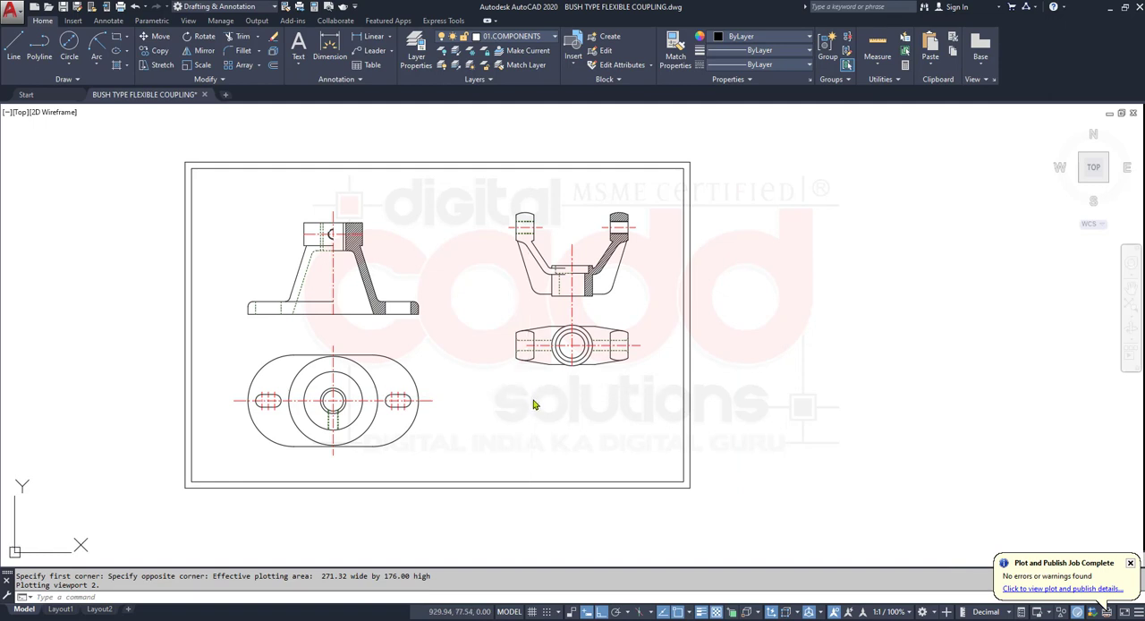
key("ctrl+s")
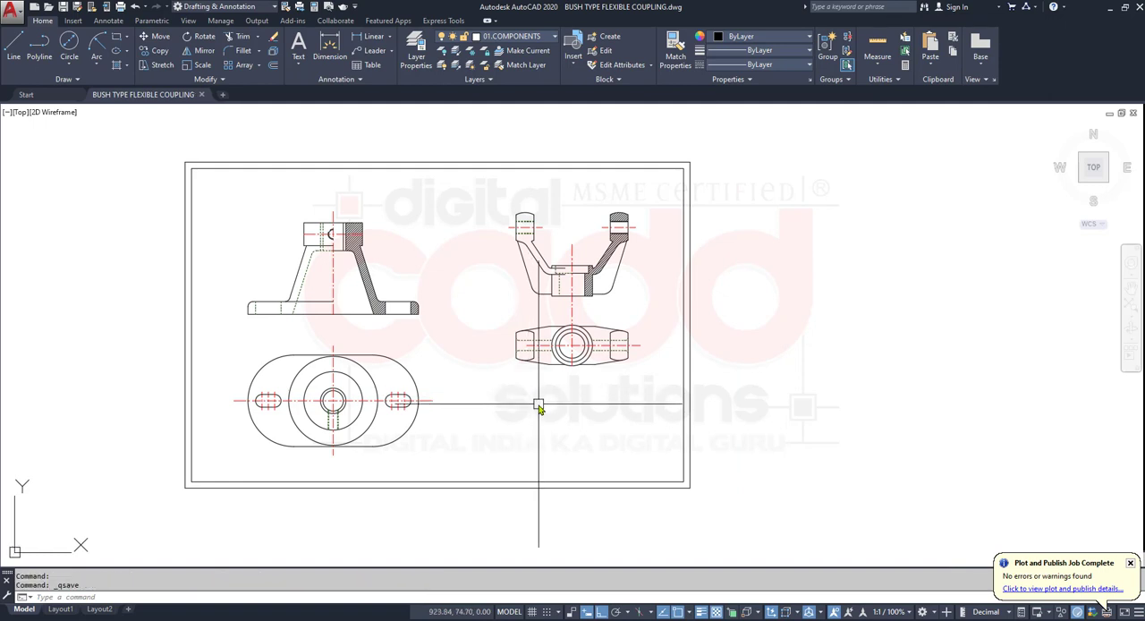